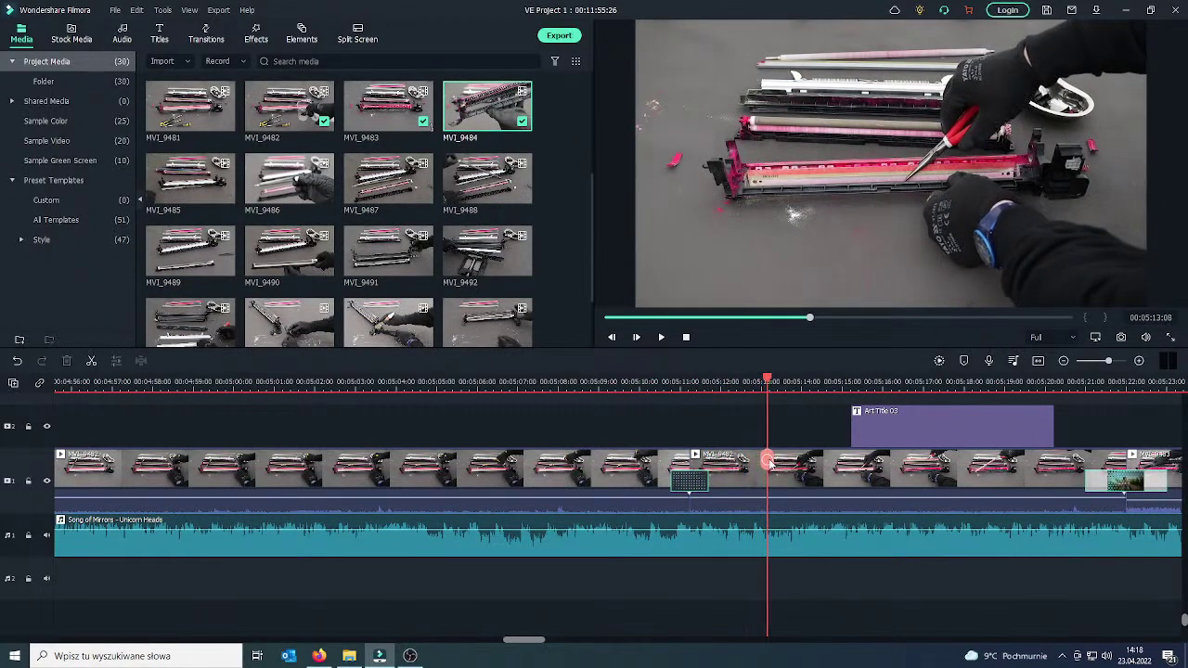
Scrub from the Drum Cleaning Blade title back to near the beginning of the video.
left_click_drag(833, 460, 1005, 460)
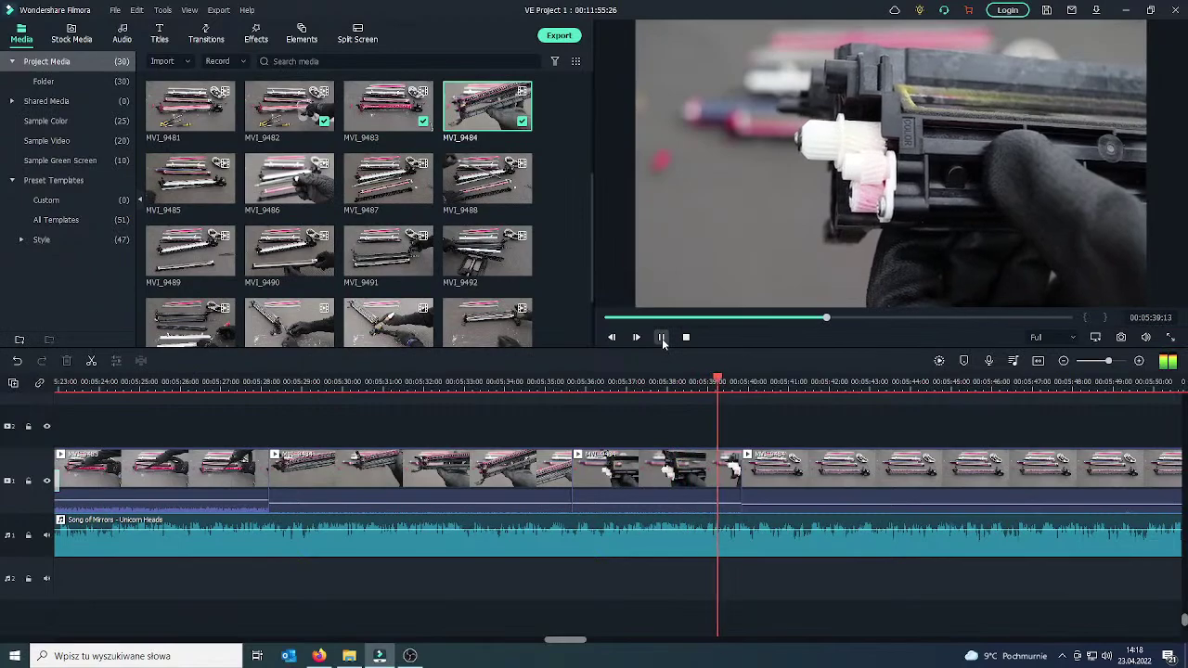
left_click_drag(828, 319, 621, 320)
left_click_drag(716, 458, 663, 459)
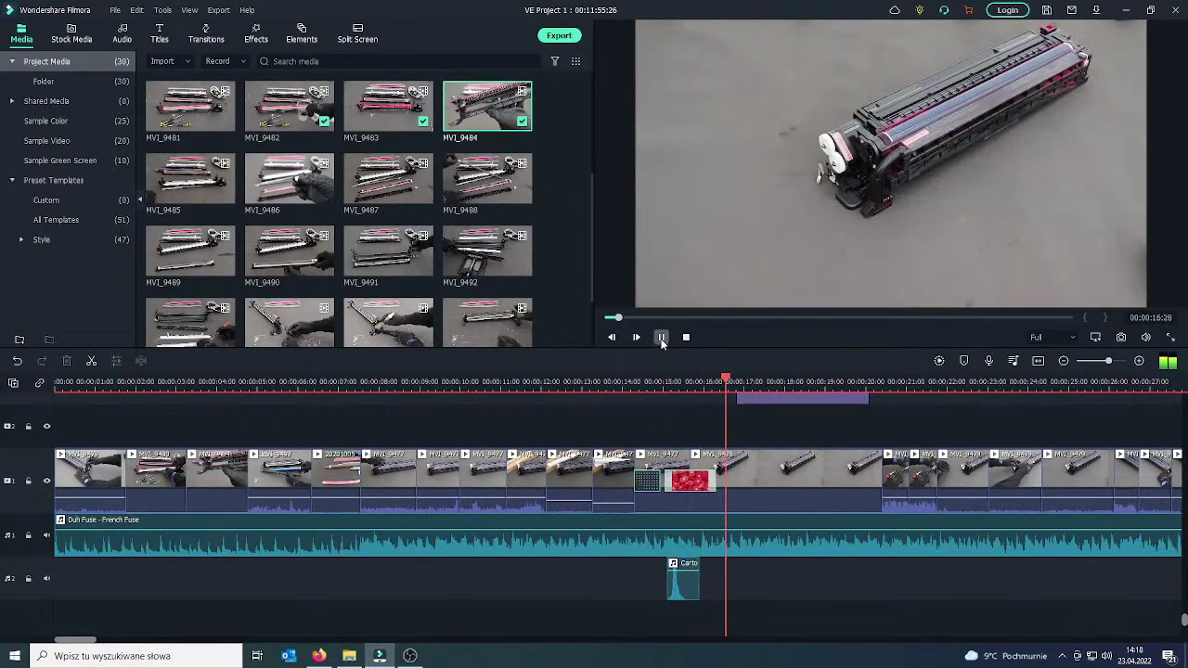
left_click_drag(665, 462, 499, 460)
left_click_drag(293, 452, 121, 438)
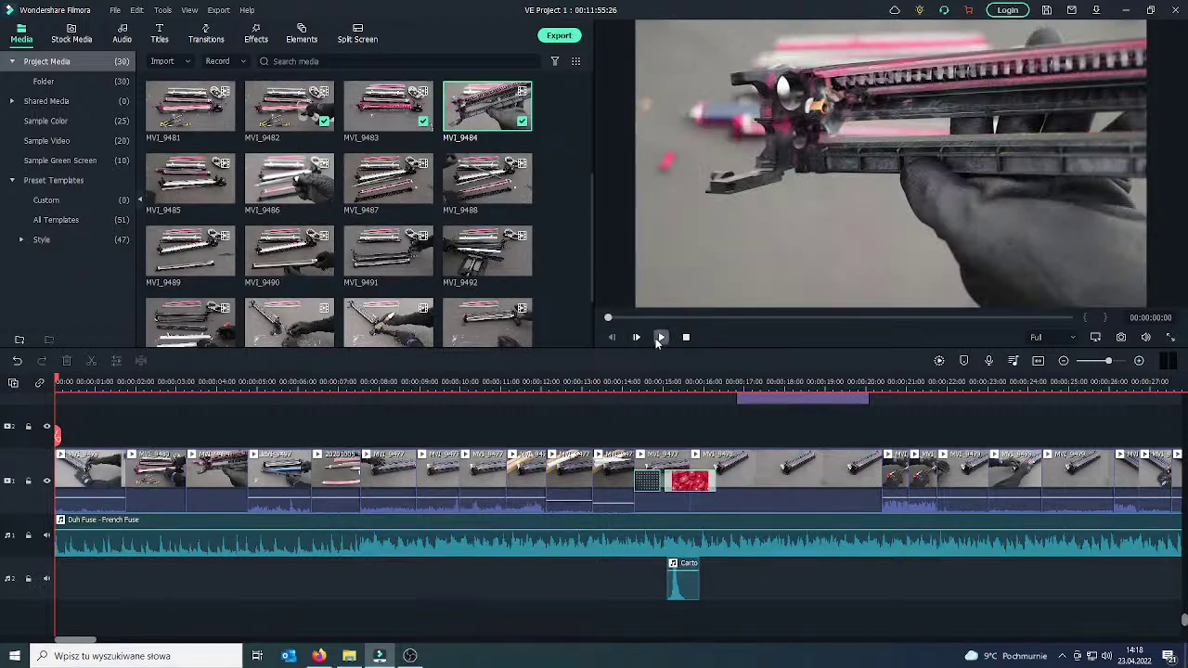
Play the opening, pause it, and rewind a few seconds to review the cartridge shot.
left_click(659, 337)
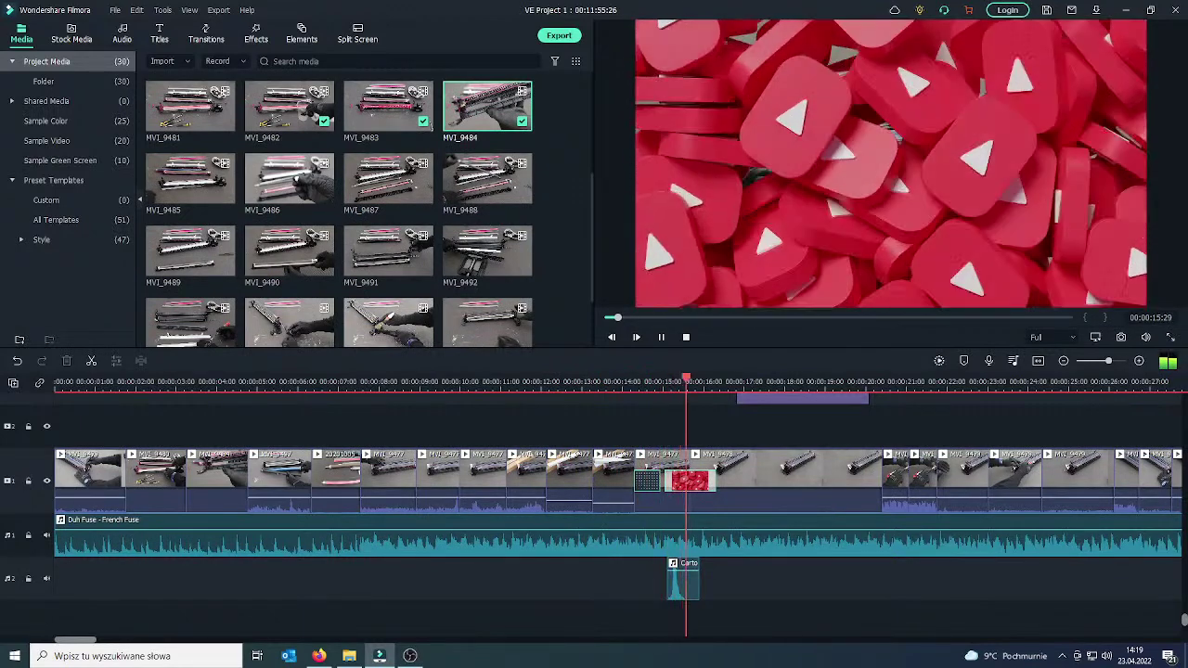
left_click(661, 337)
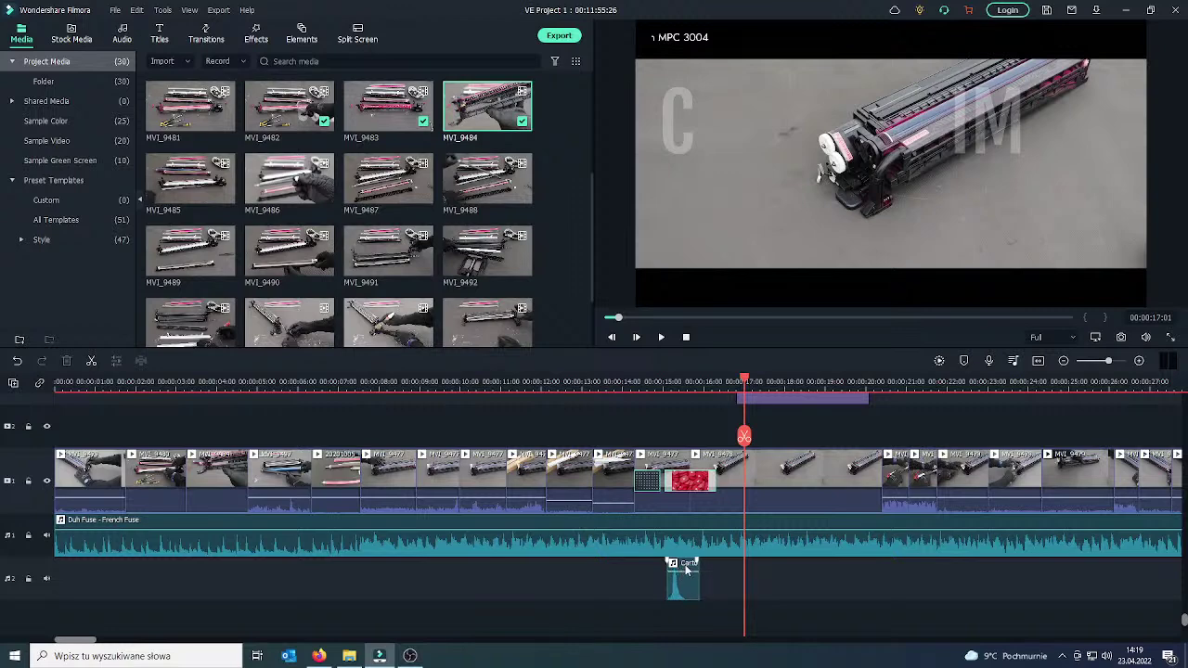
left_click_drag(743, 446, 654, 447)
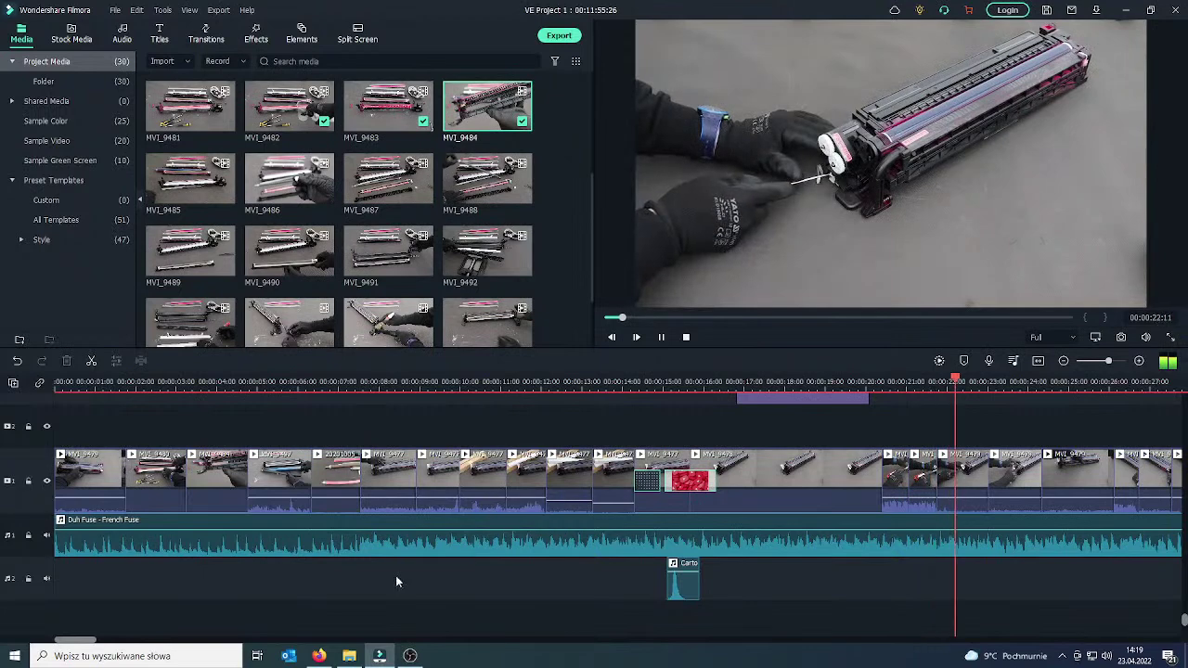
mouse_move(320, 657)
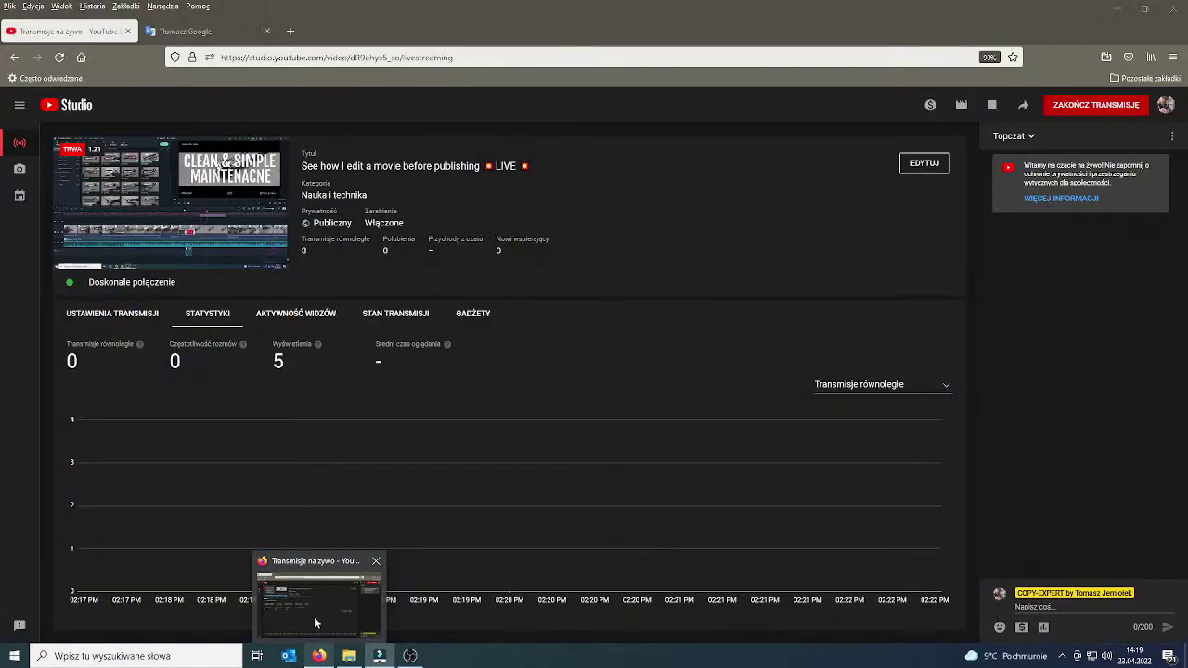
Bring up the YouTube Studio live stream window, then switch back to Filmora.
left_click(313, 617)
key("alt+Tab")
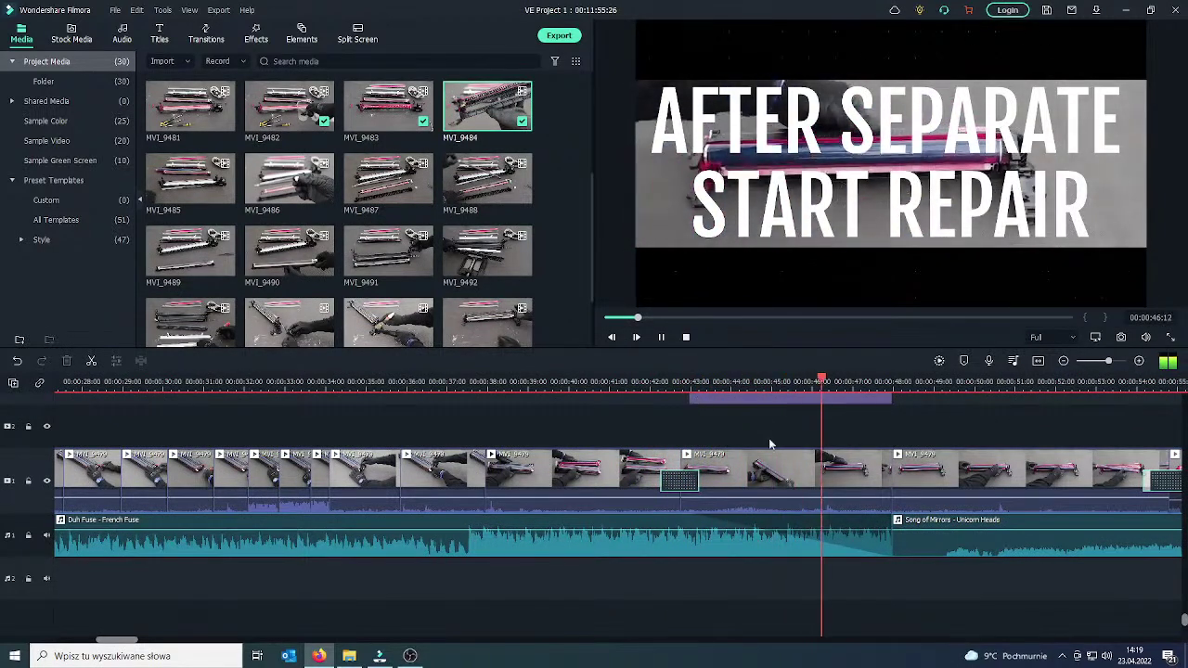
Stop playback on the 'AFTER SEPARATE START REPAIR' title section.
key("space")
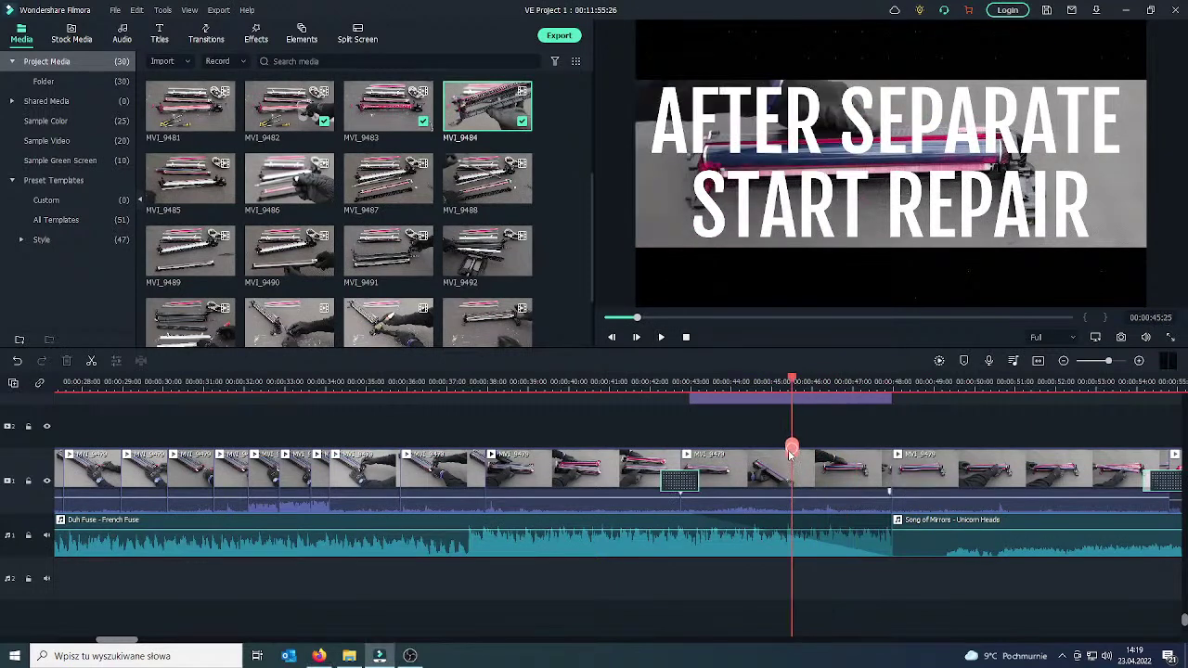
scroll(857, 436, "up", 1)
left_click_drag(735, 443, 673, 429)
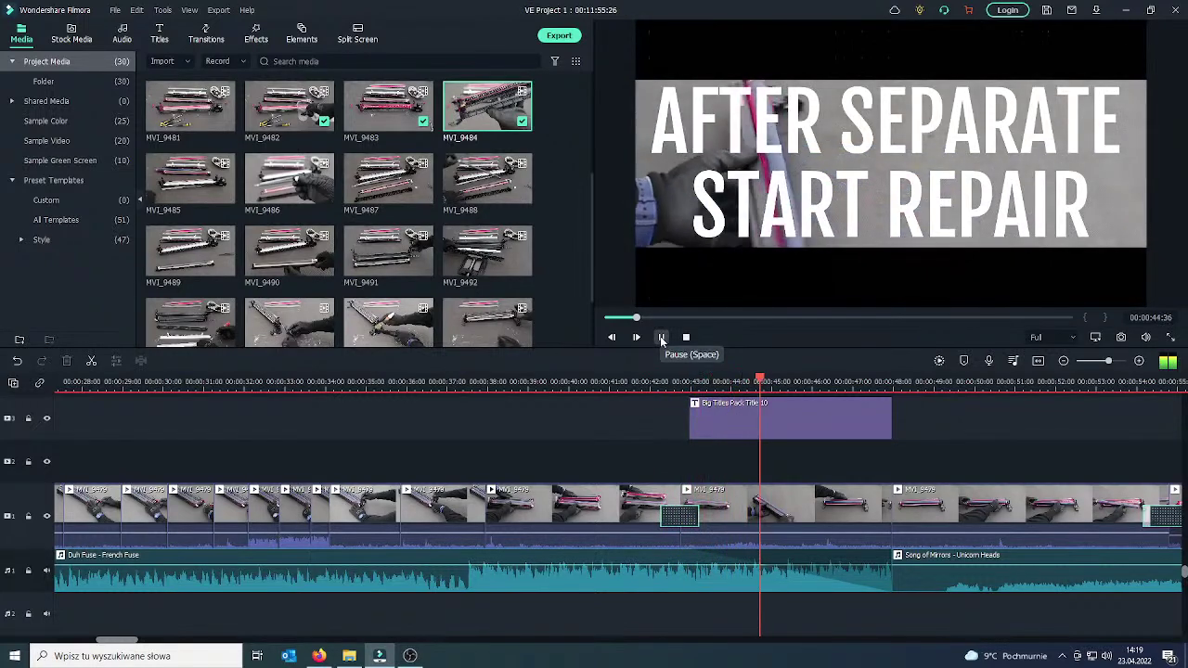
left_click(662, 340)
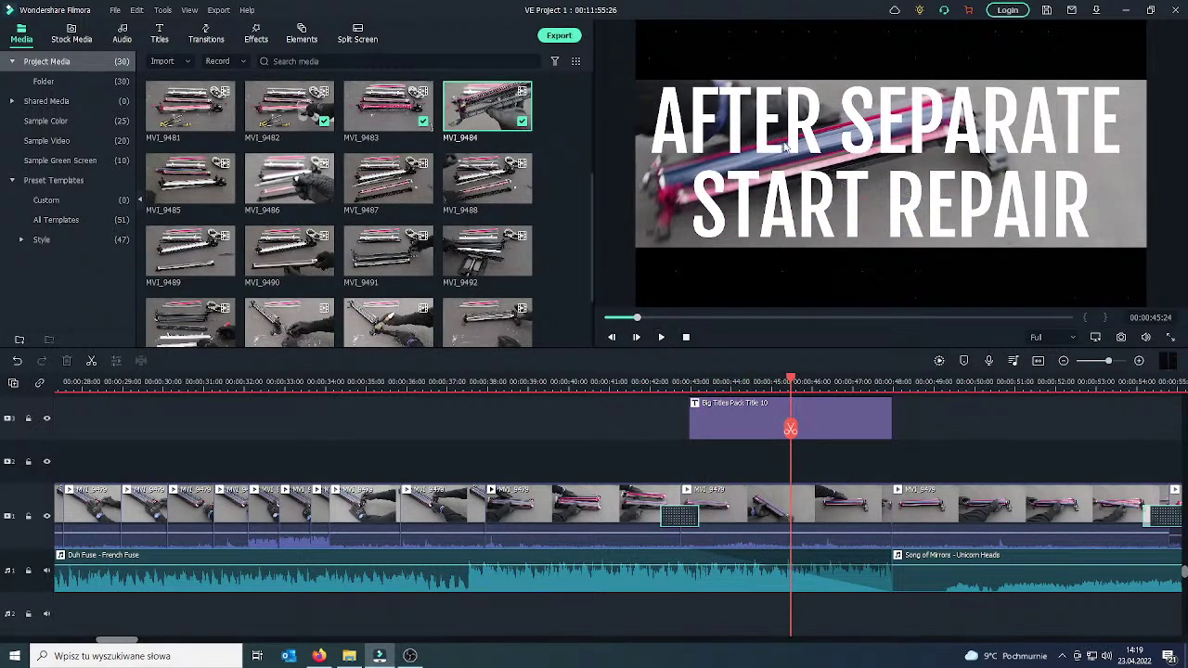
Replace the word AFTER in the title with DEVELOPER.
double_click(782, 144)
left_click(287, 122)
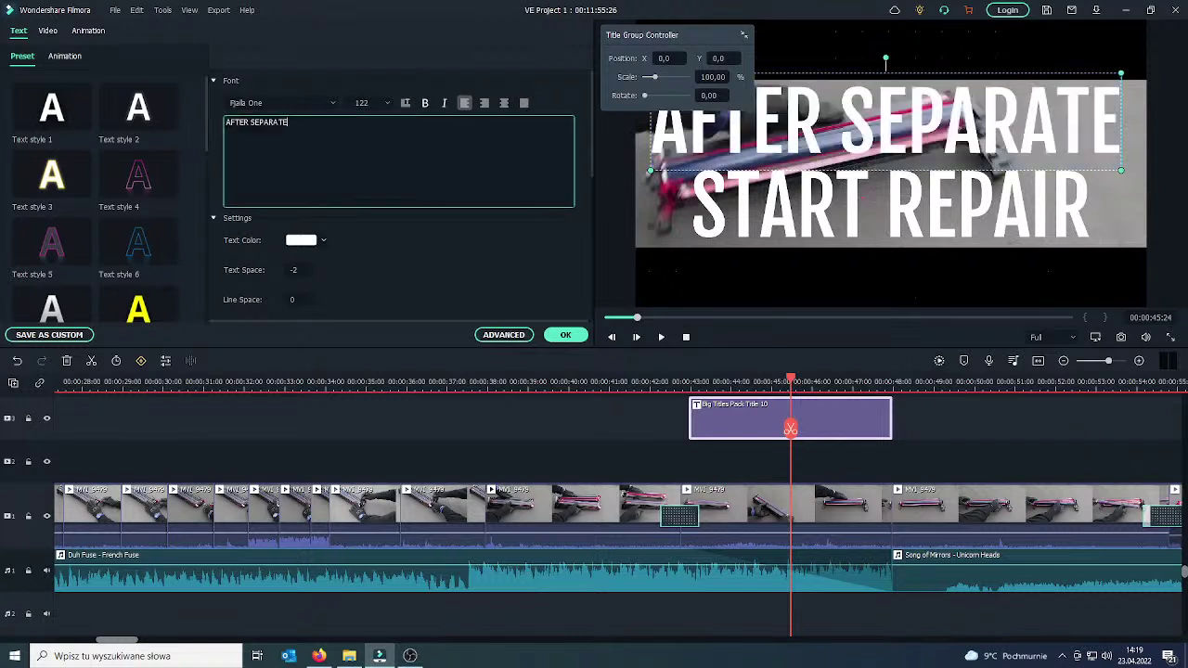
double_click(237, 122)
key("BackSpace")
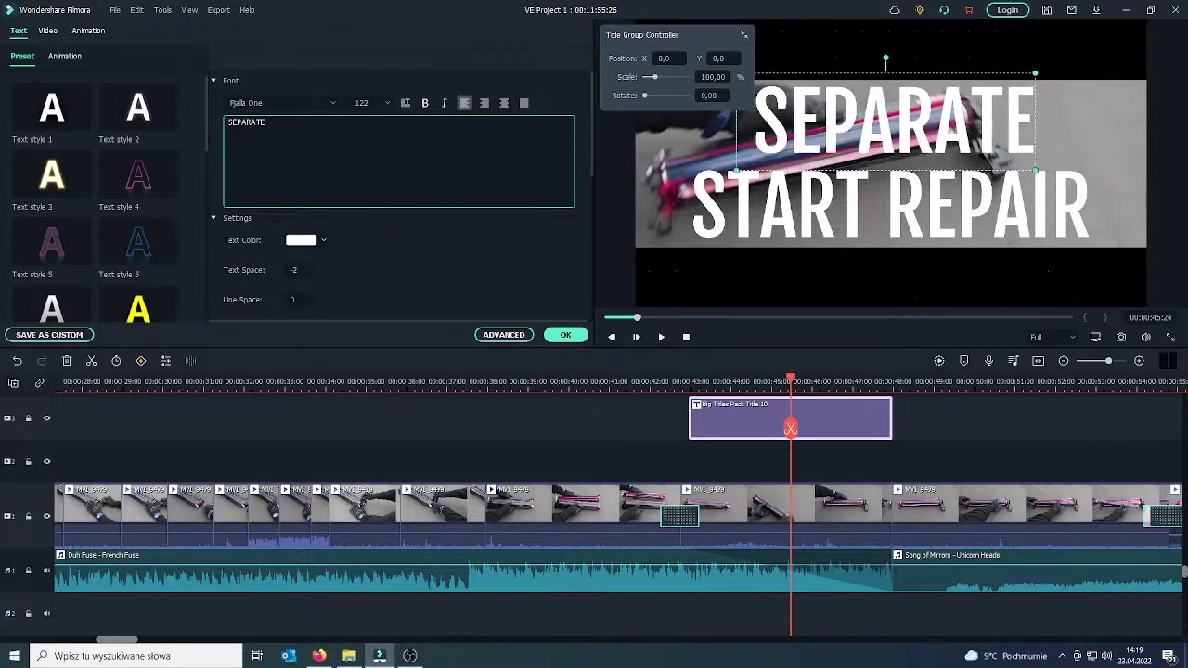
key("Delete")
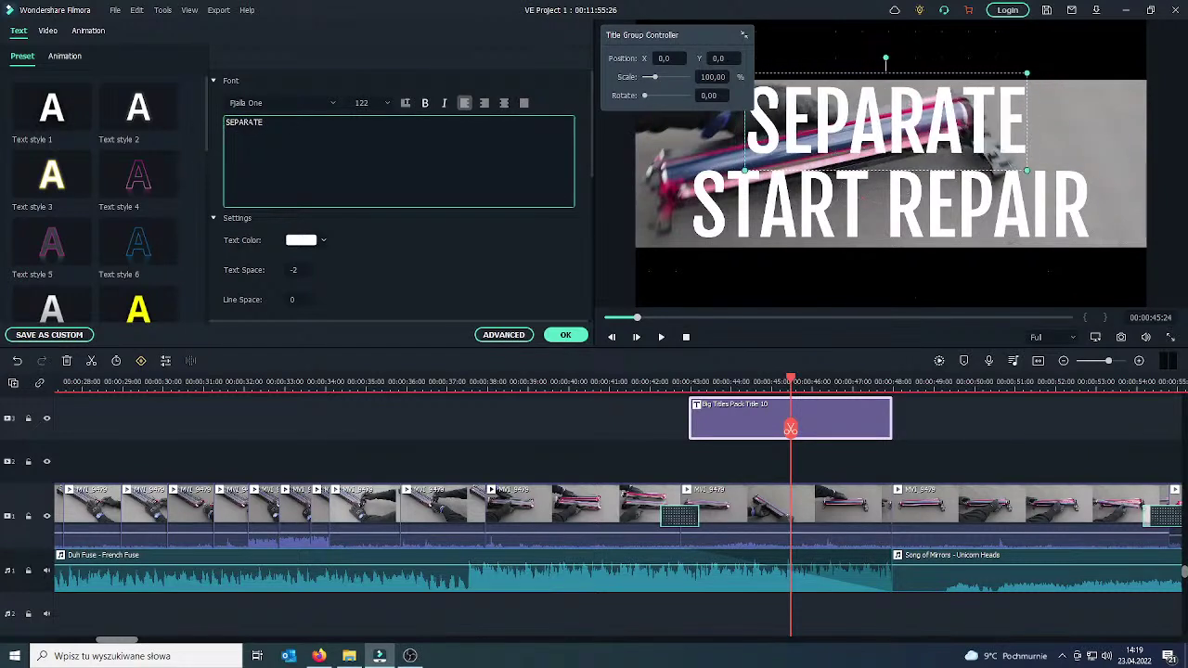
type("DEV")
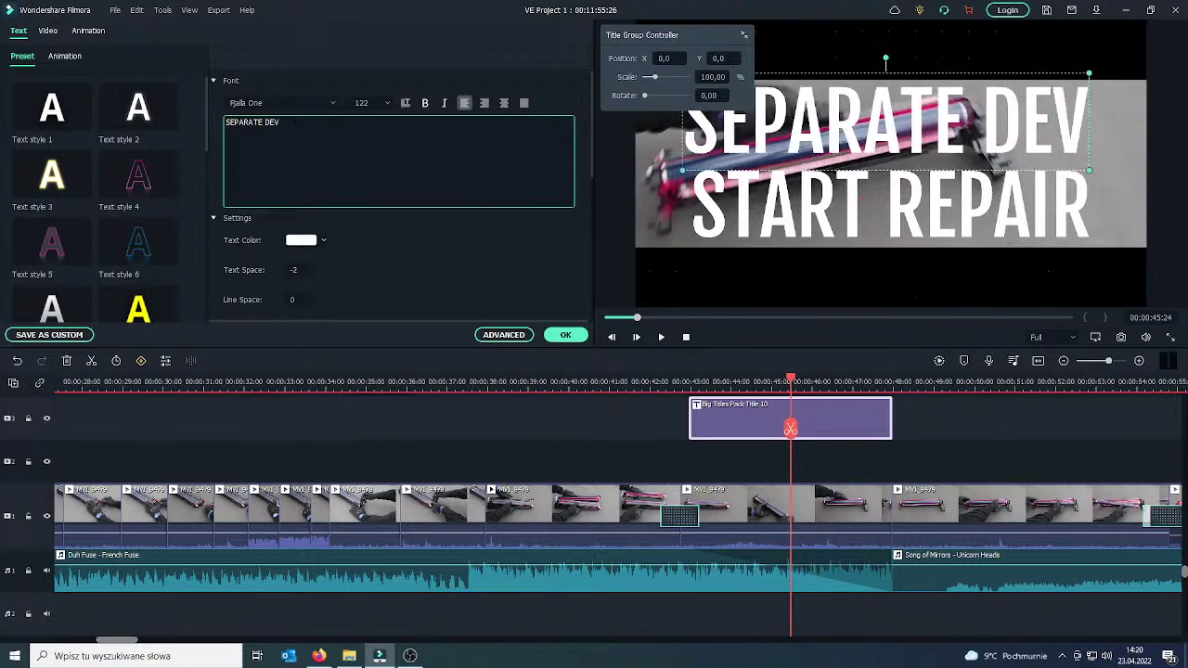
type("ELOP")
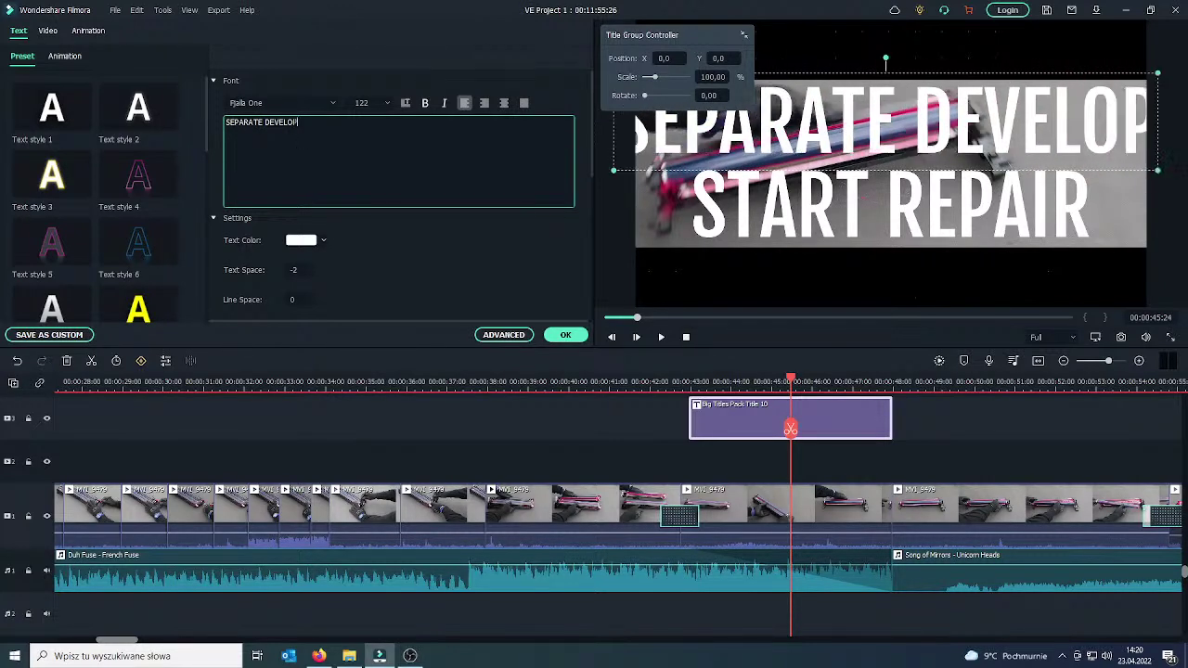
type("ER")
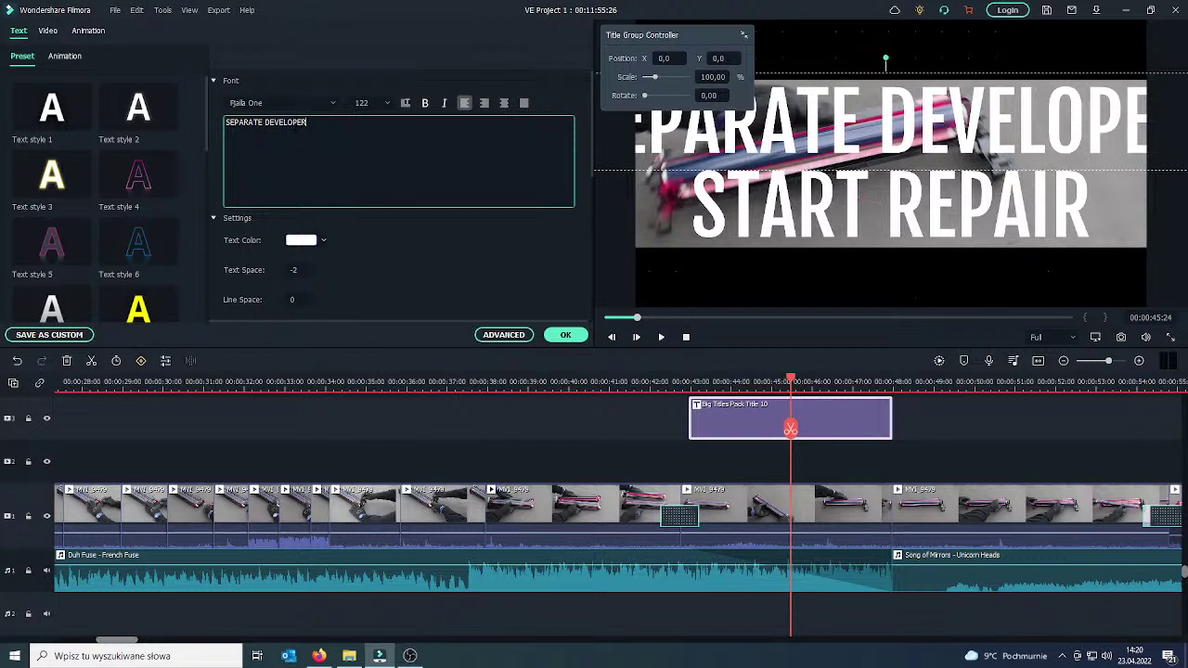
Set the first title line to size 90, nudge START REPAIR right, and apply the changes.
left_click(378, 107)
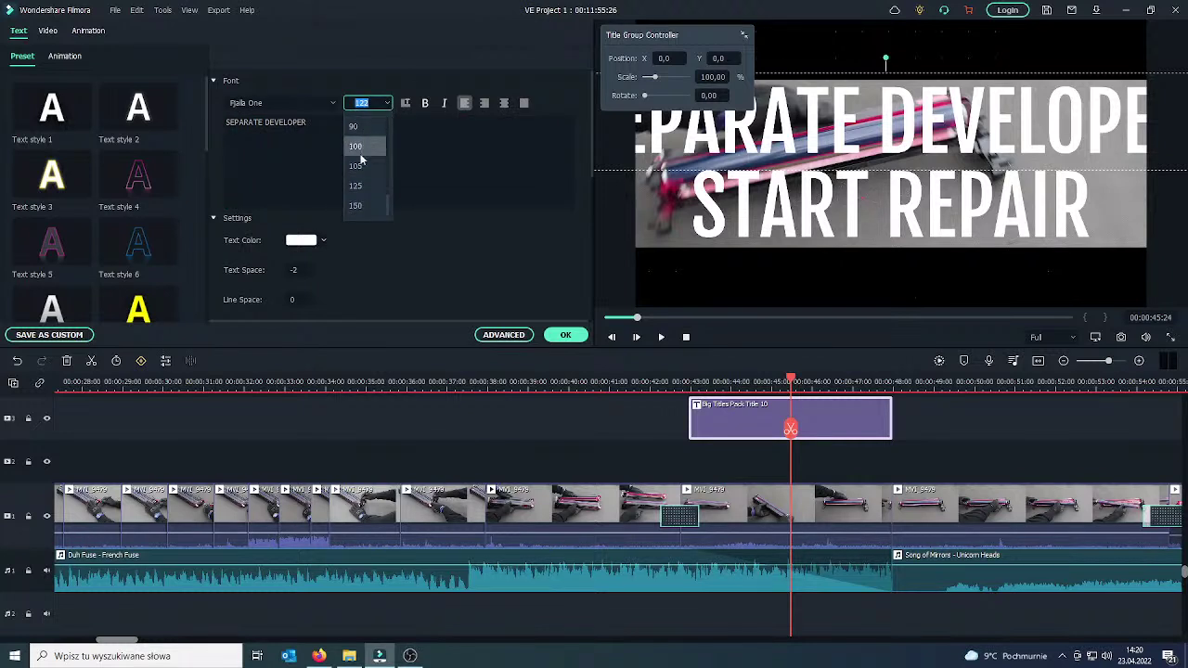
left_click(358, 165)
left_click(385, 110)
left_click(369, 118)
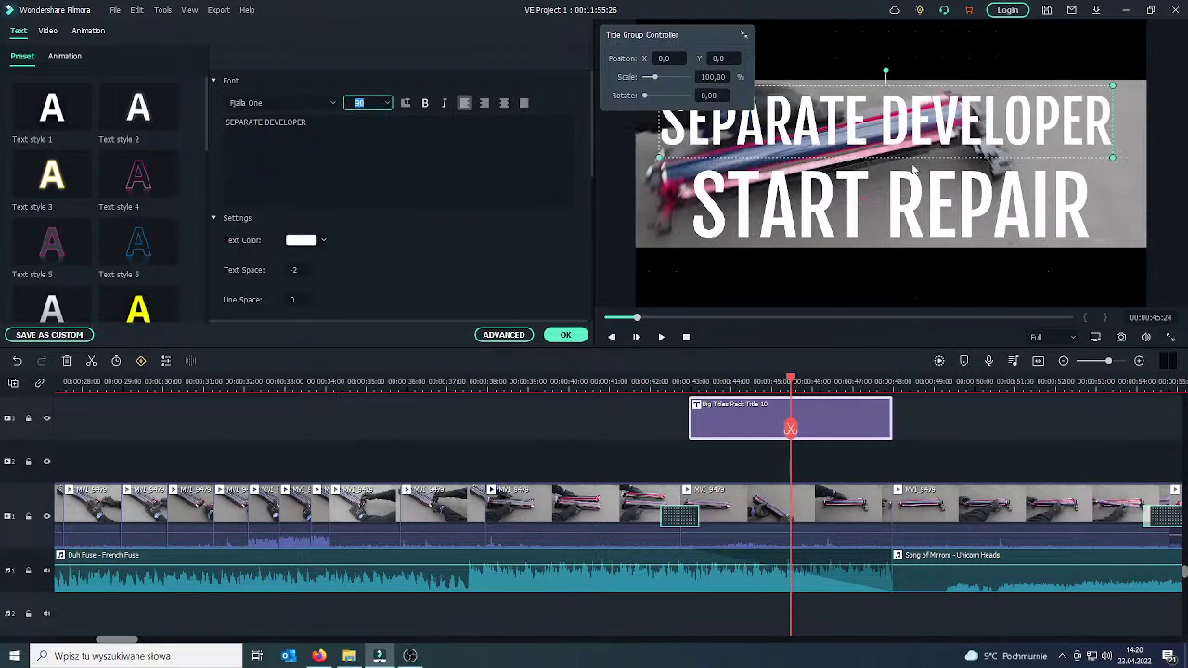
left_click(873, 185)
left_click_drag(873, 185, 885, 183)
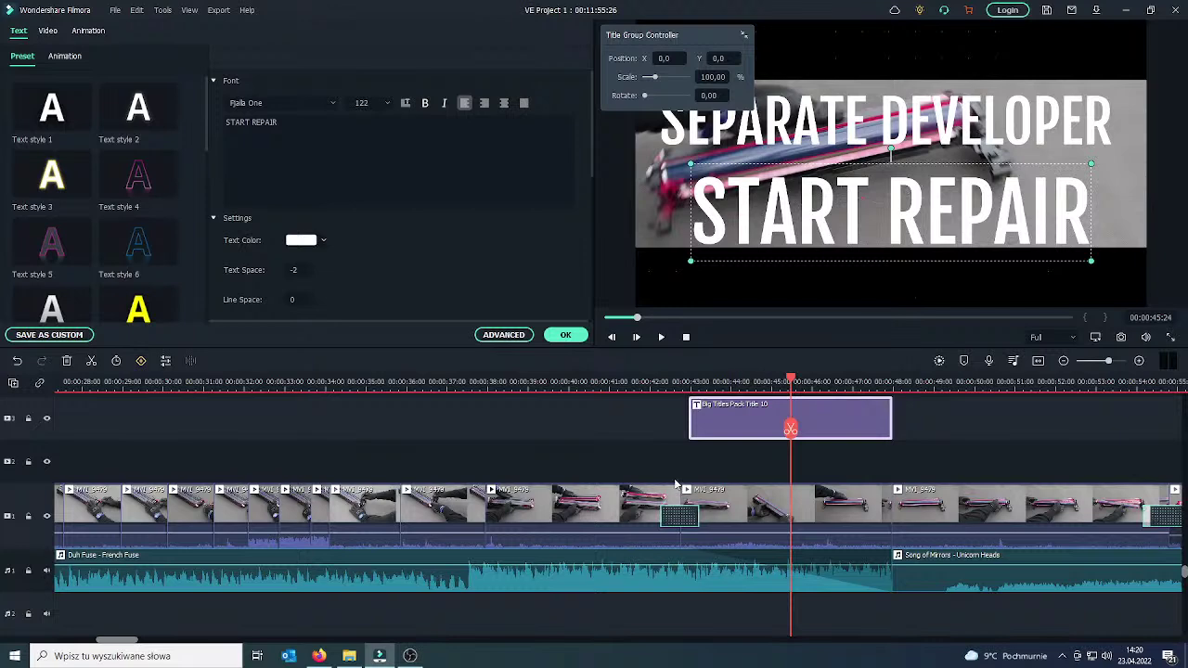
left_click(573, 338)
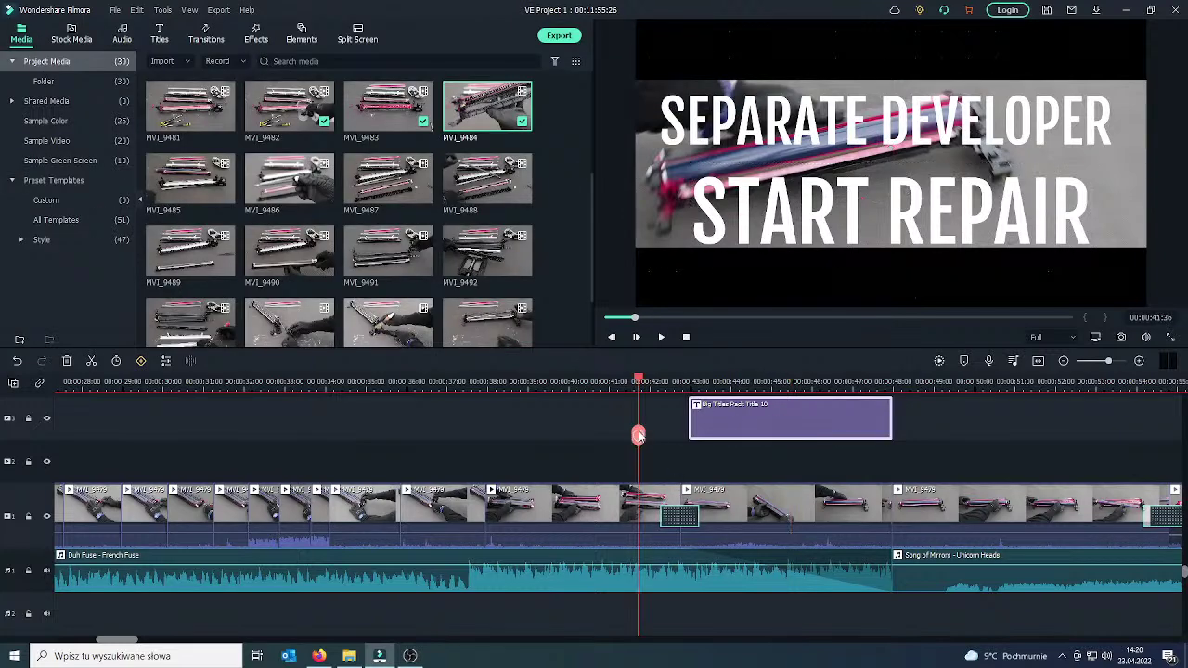
Split off and delete Song of Mirrors' opening, then slide the rest left to close the gap.
left_click(639, 436)
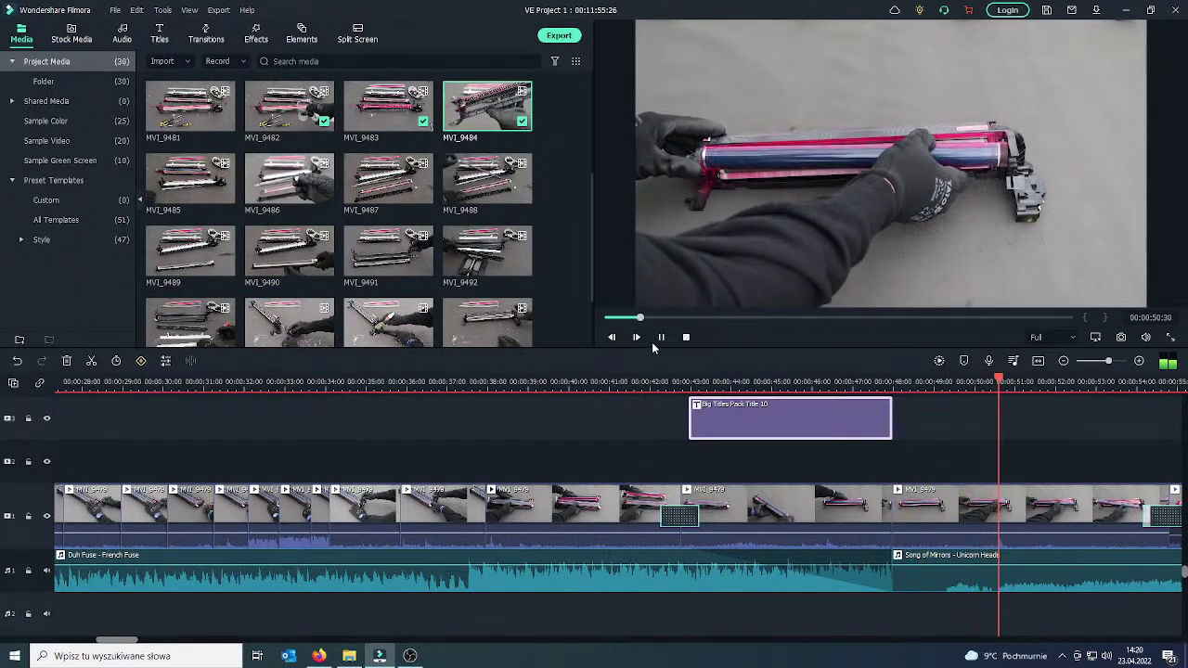
left_click(662, 340)
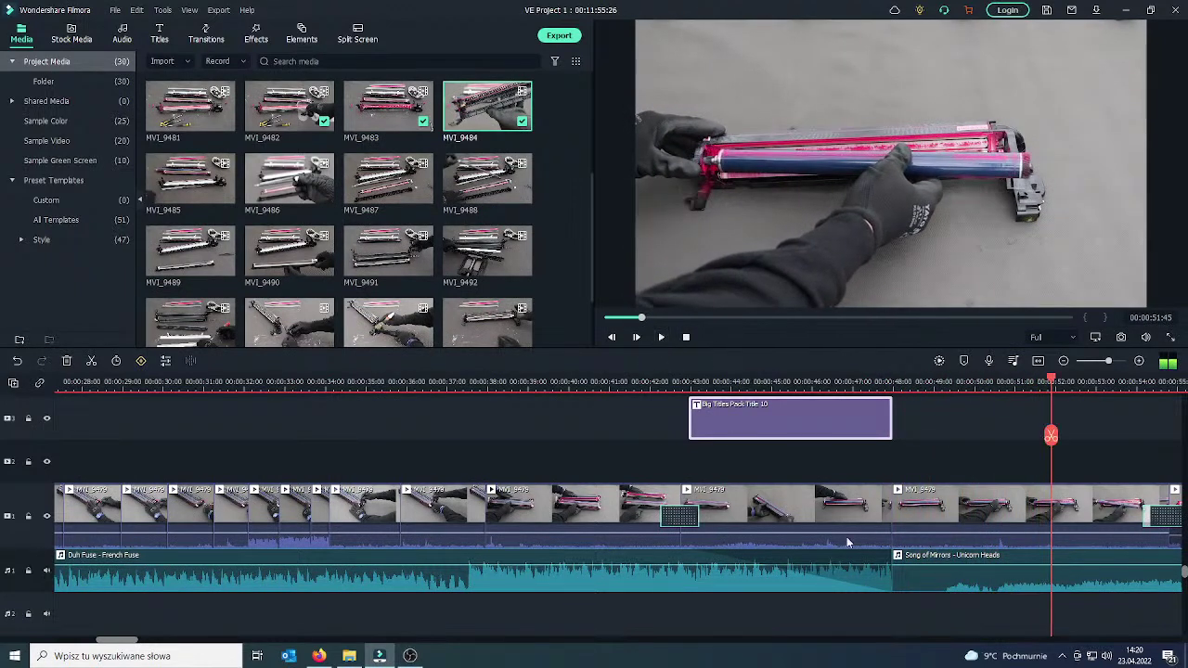
left_click(977, 591)
left_click_drag(1046, 436, 944, 462)
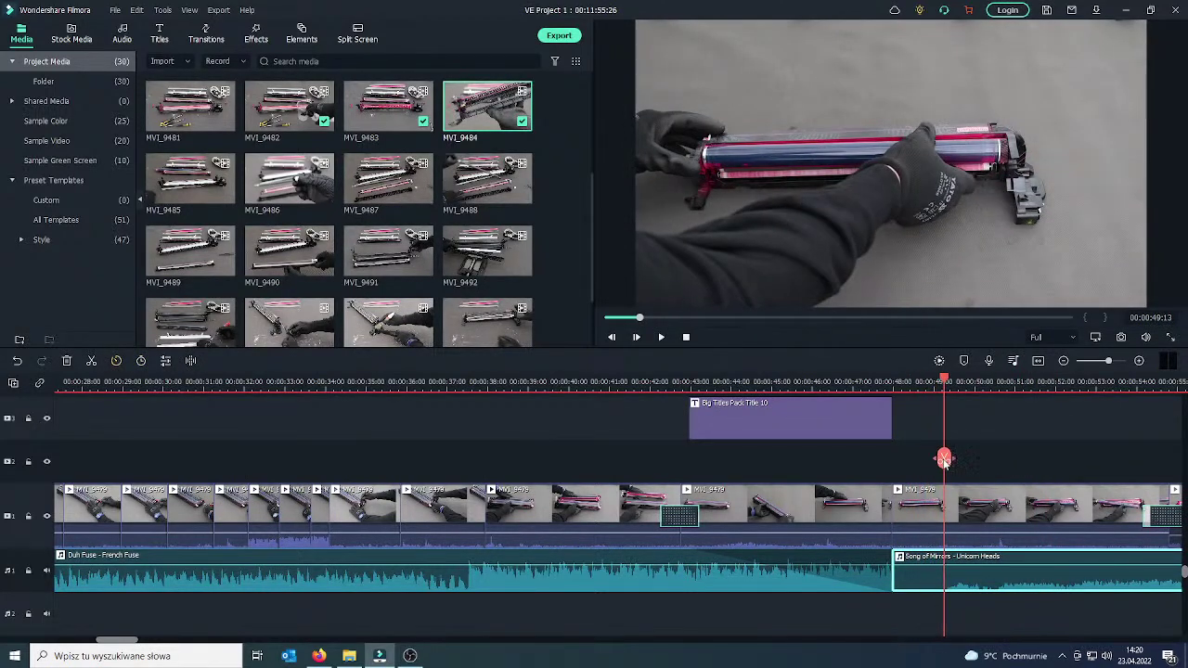
left_click(945, 569)
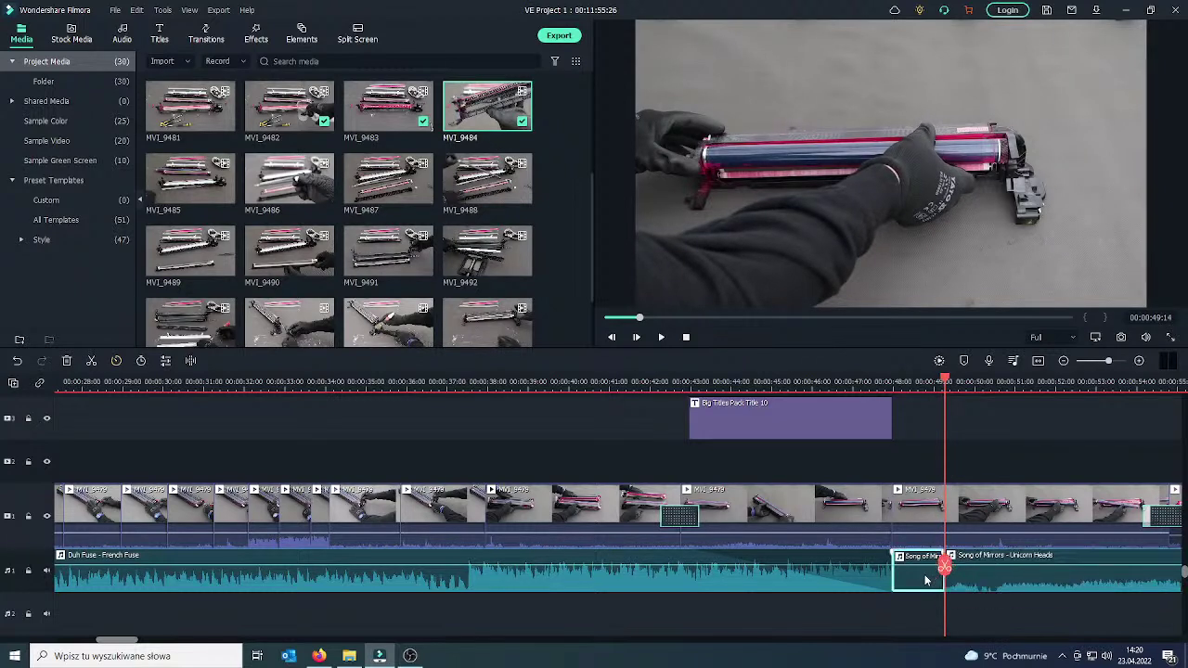
key("Delete")
left_click(947, 569)
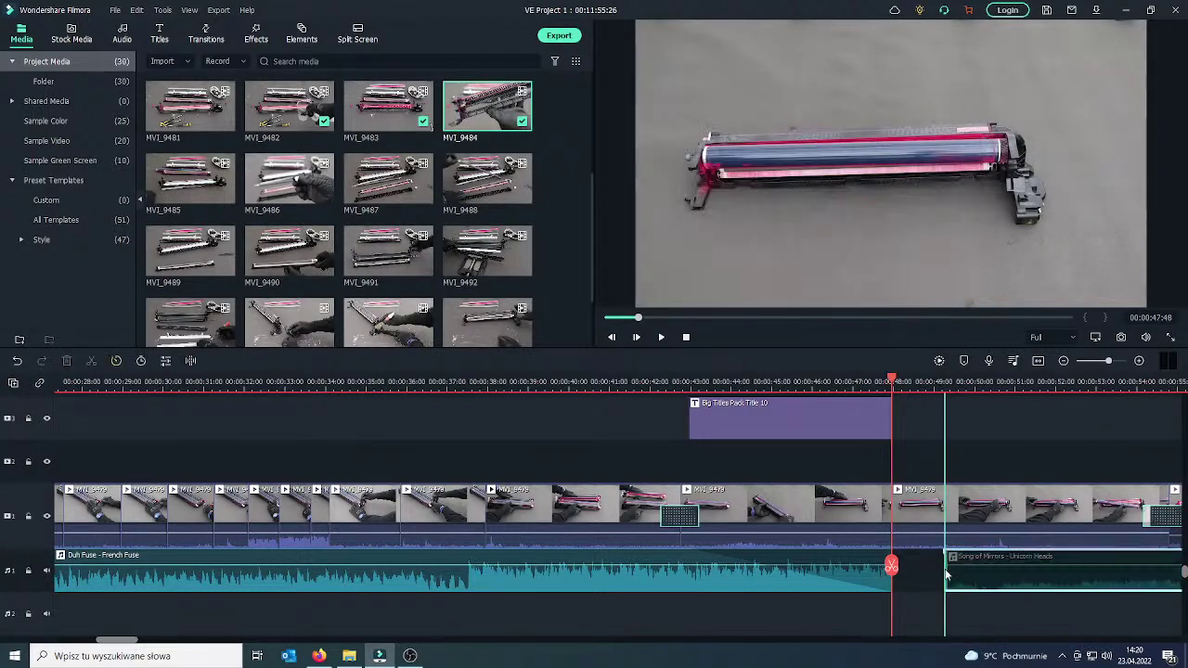
left_click_drag(902, 571, 767, 561)
left_click(662, 338)
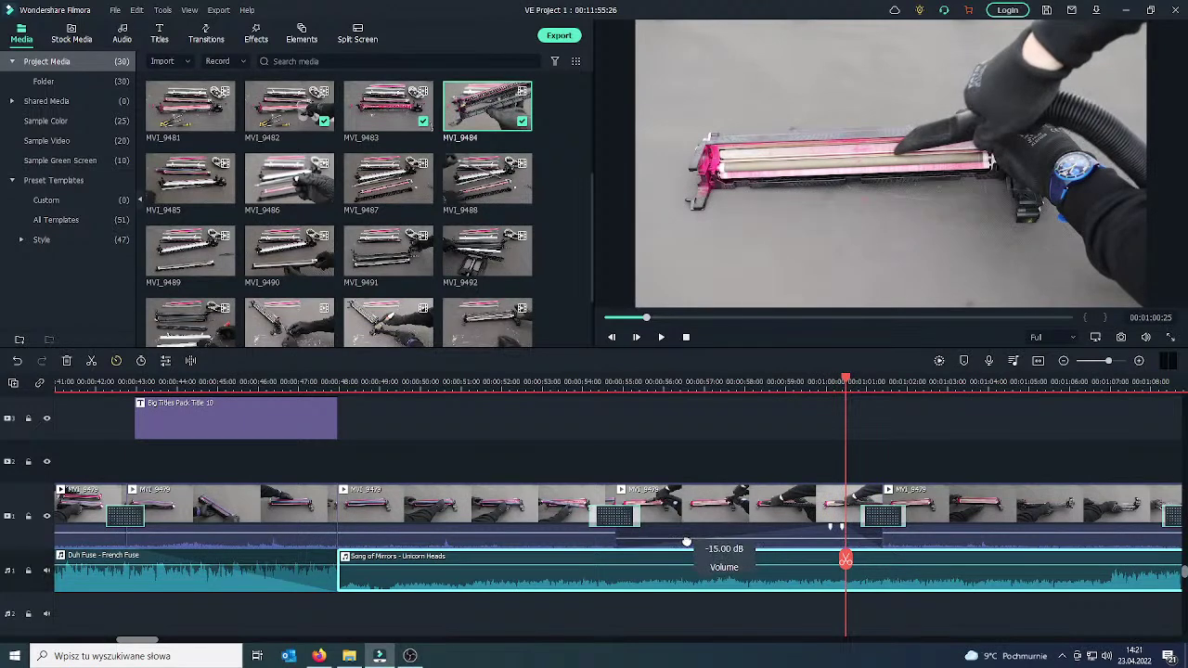
left_click_drag(845, 560, 605, 563)
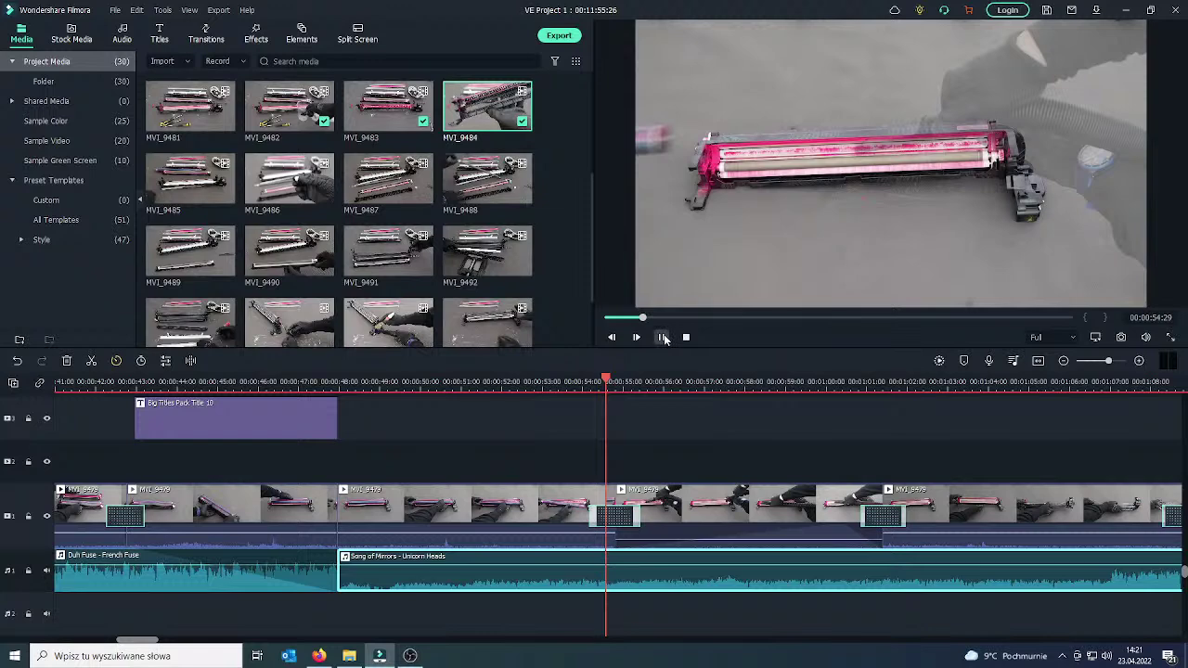
left_click(663, 338)
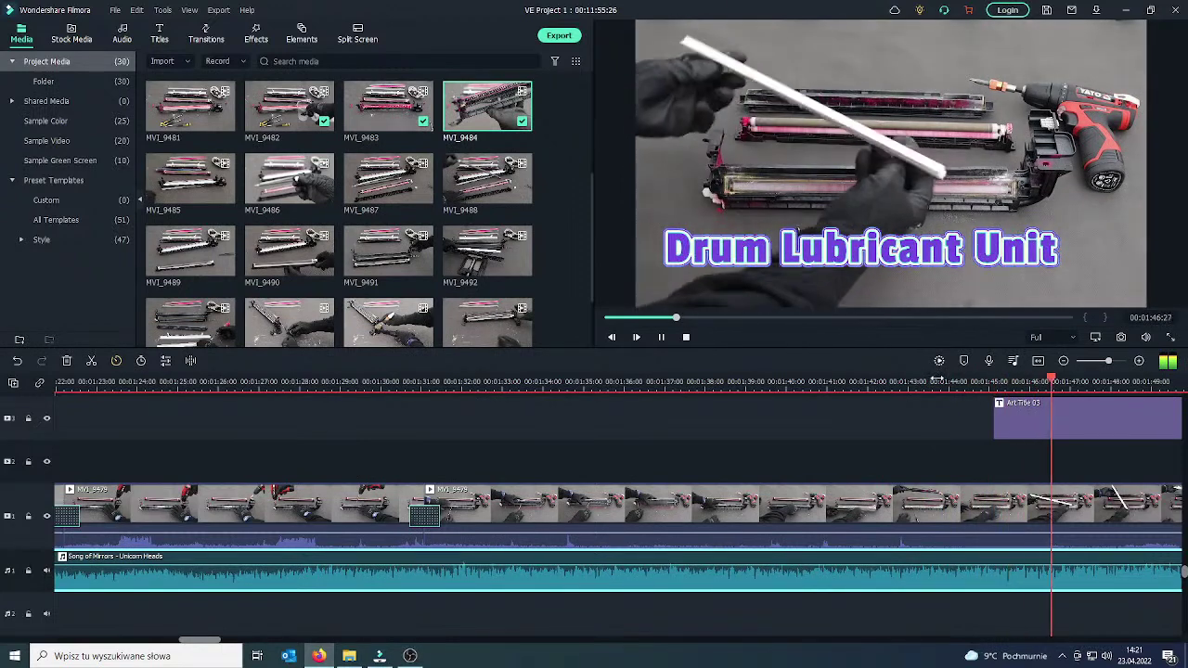
Enlarge the Drum Lubricant Unit title text from 60 to 69, centre it horizontally, and replay it.
key("space")
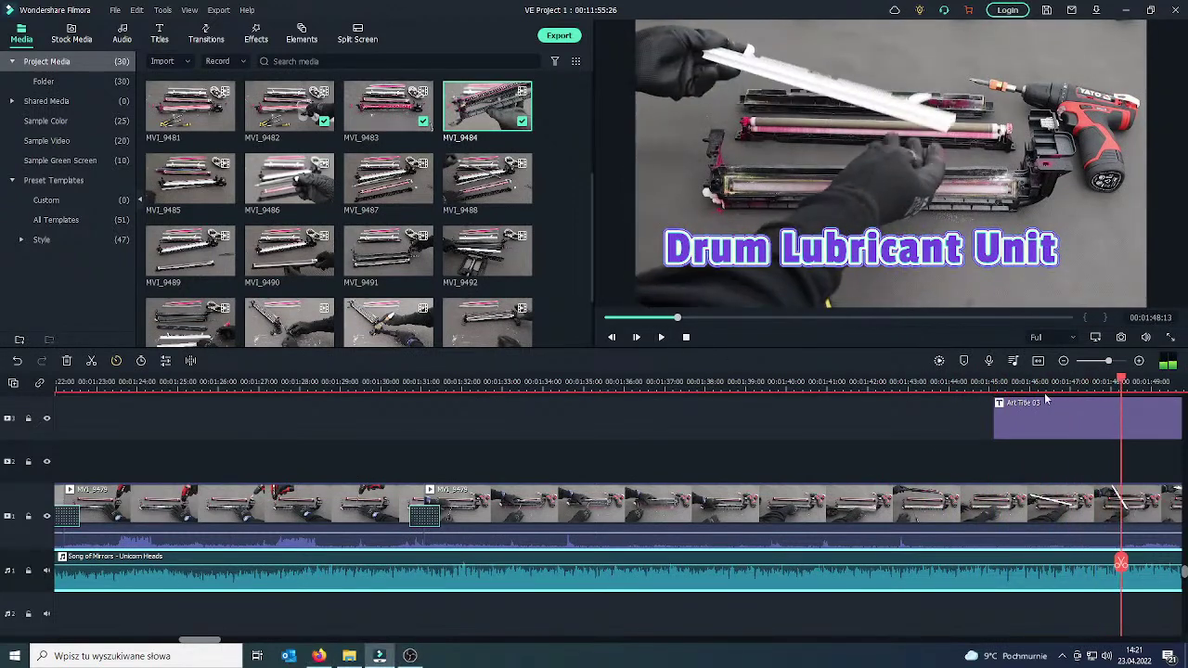
double_click(1045, 403)
left_click_drag(846, 254, 877, 254)
left_click(661, 337)
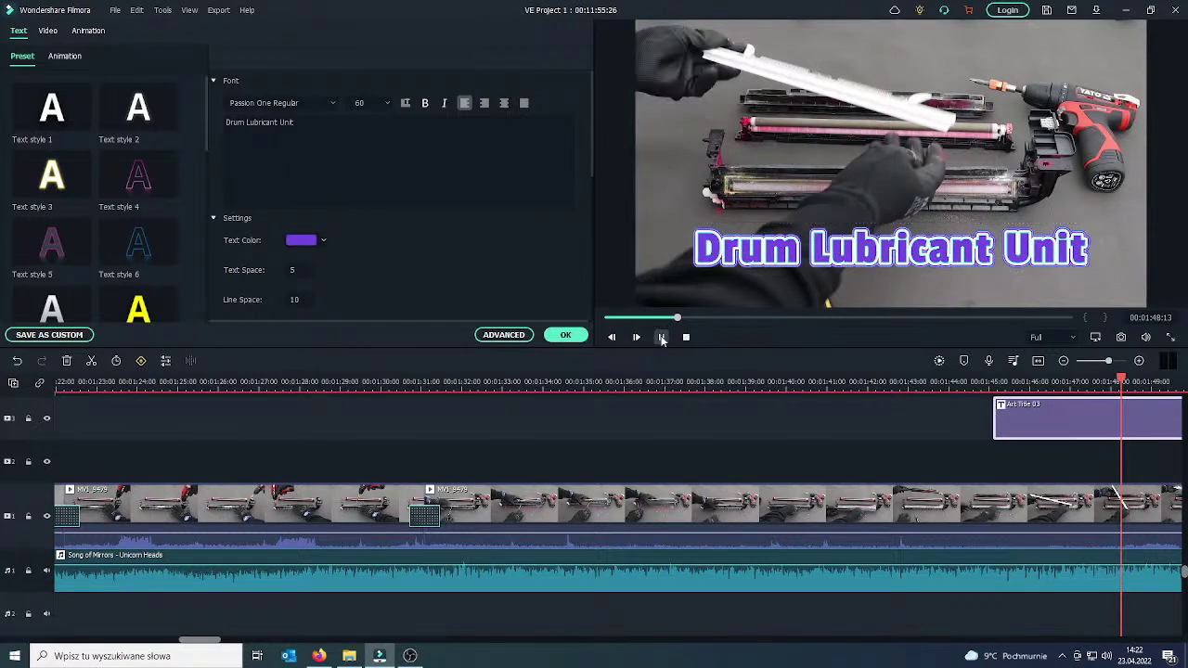
left_click(661, 337)
double_click(891, 248)
left_click_drag(1086, 225, 1106, 217)
left_click_drag(966, 238, 975, 232)
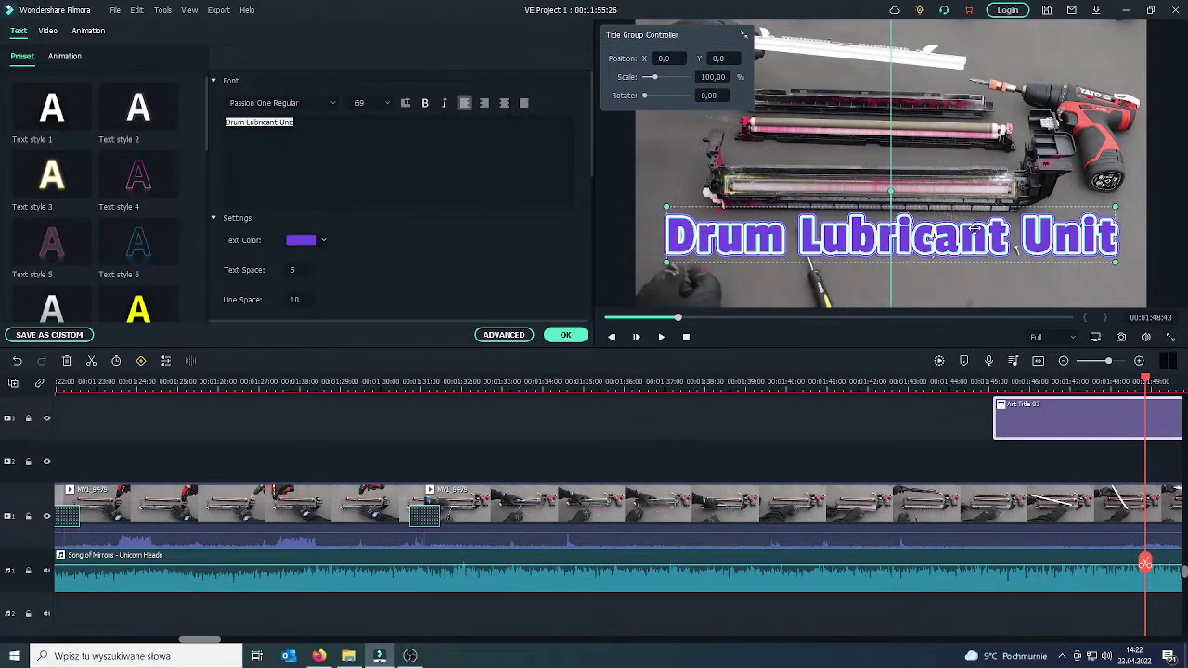
left_click_drag(1140, 549, 972, 453)
left_click(662, 339)
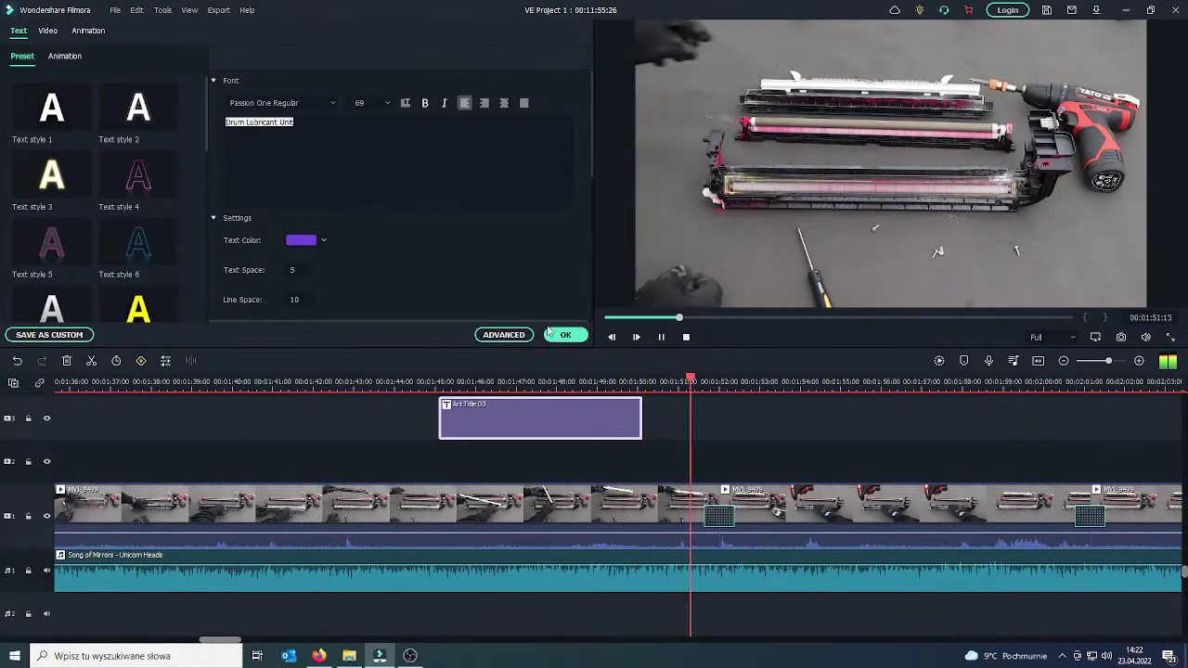
Confirm the title edits, browse Titles and Audio, then return to the Media library with playback stopped.
left_click(575, 334)
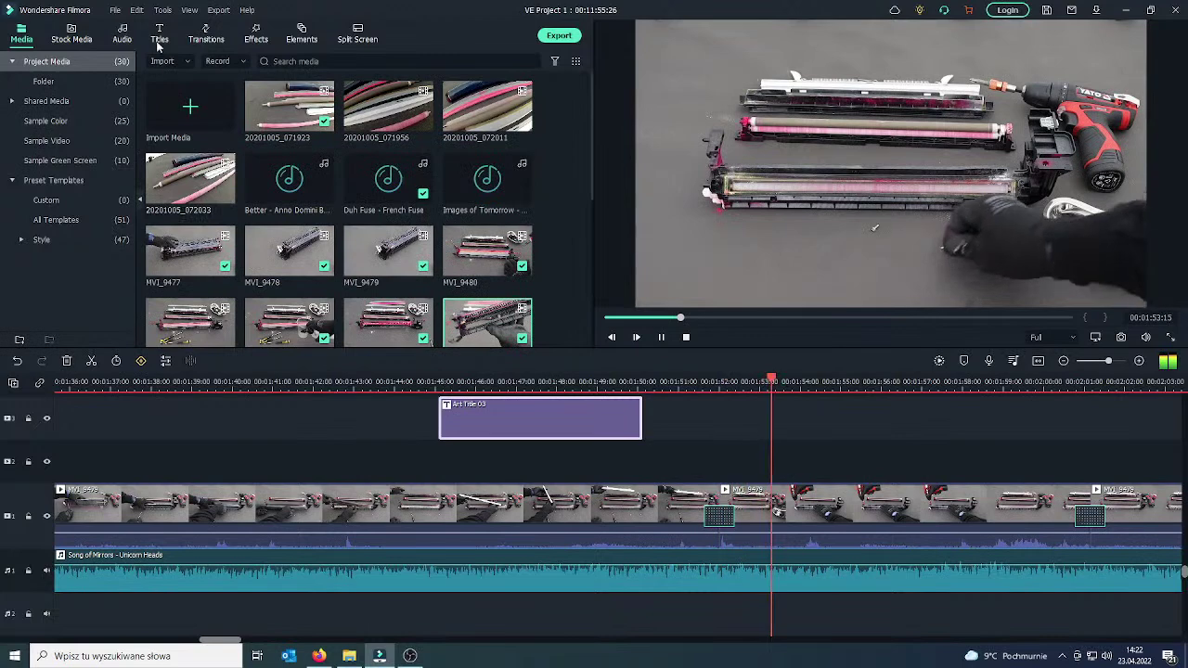
left_click(160, 33)
scroll(259, 229, "down", 1)
scroll(258, 228, "up", 1)
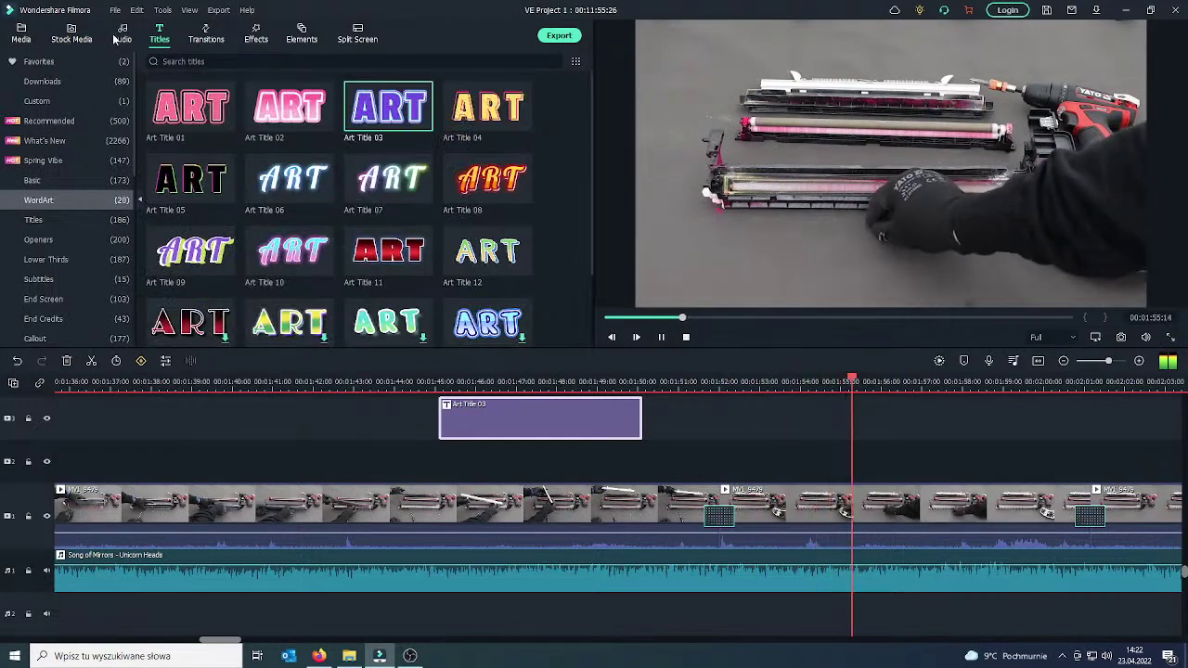
left_click(122, 33)
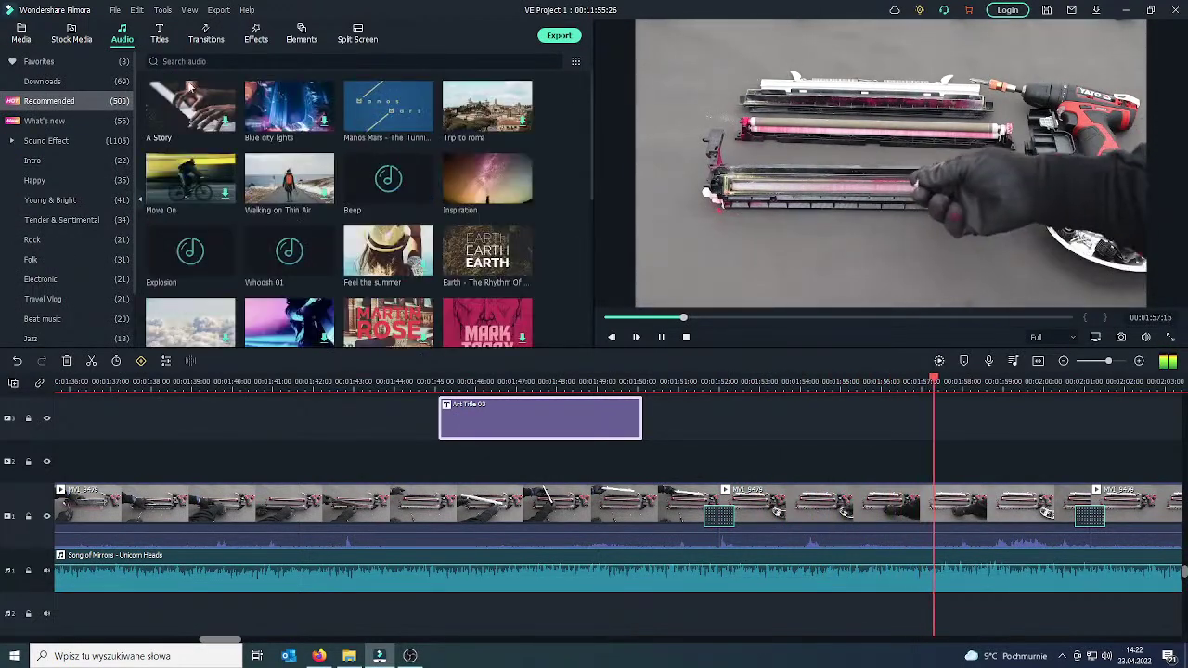
left_click(27, 33)
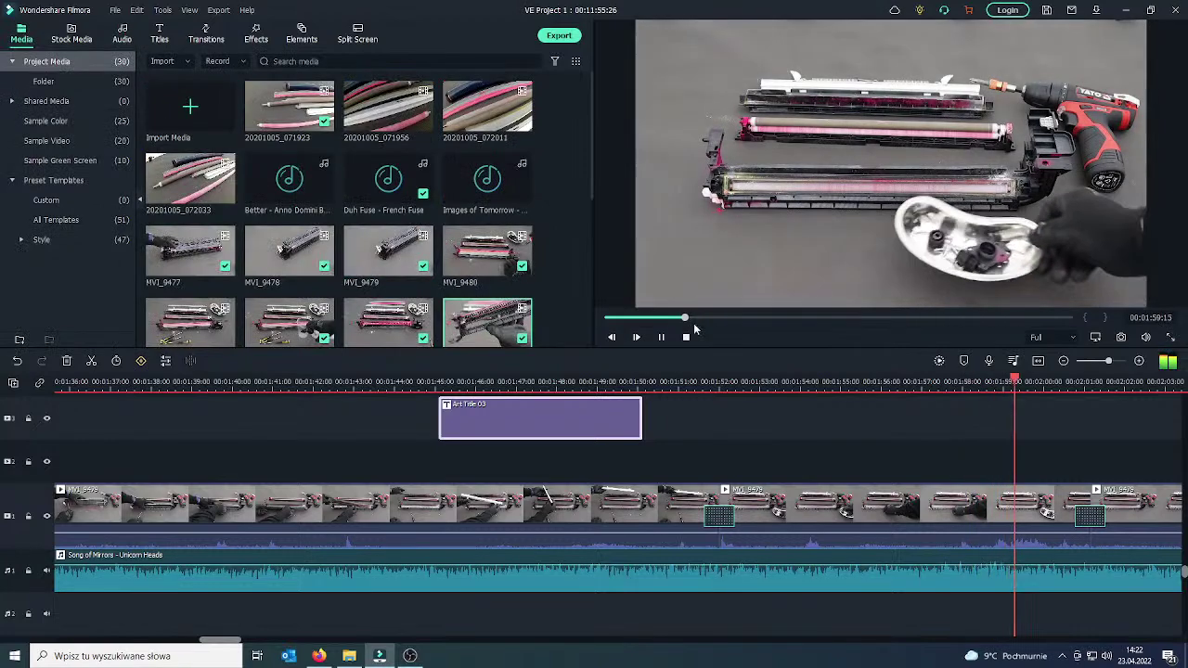
key("space")
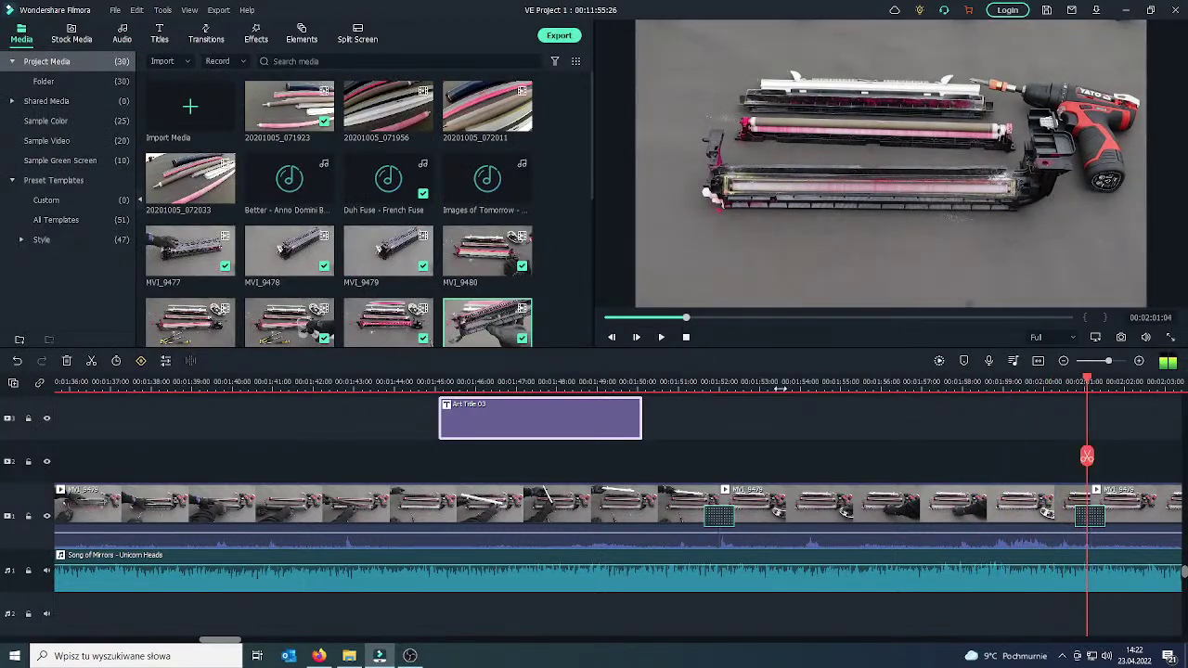
scroll(774, 386, "down", 6)
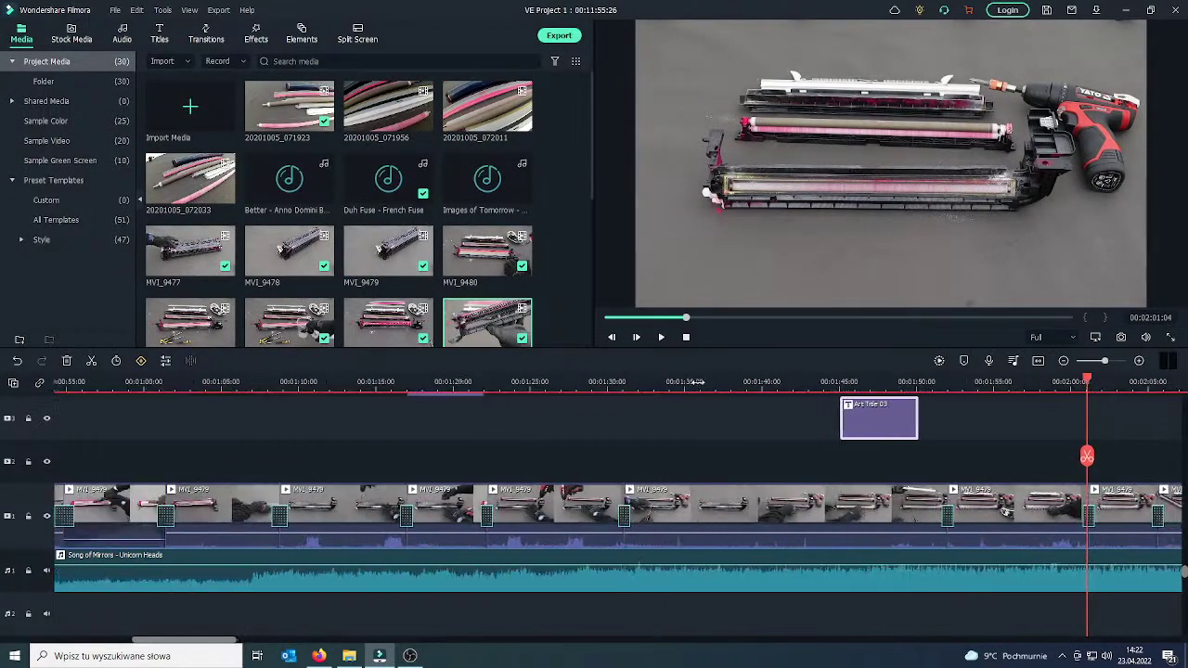
Scrub ahead to about 00:05:24, then back to the cut near 00:05:20.
left_click_drag(774, 317, 892, 318)
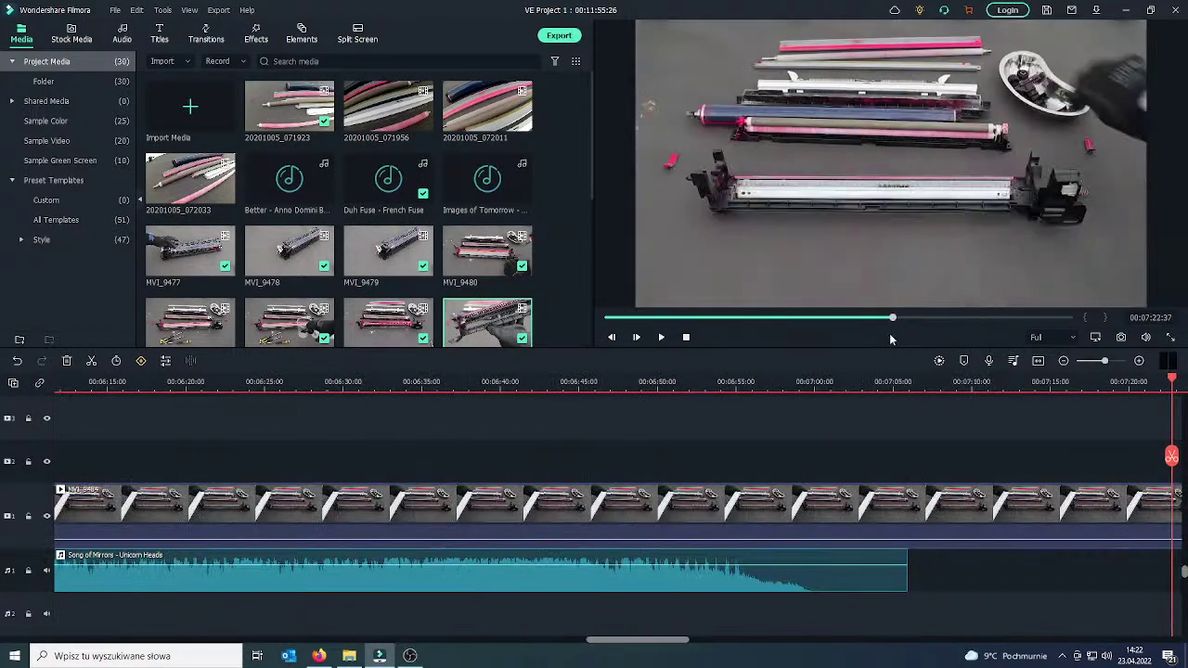
left_click_drag(801, 320, 816, 317)
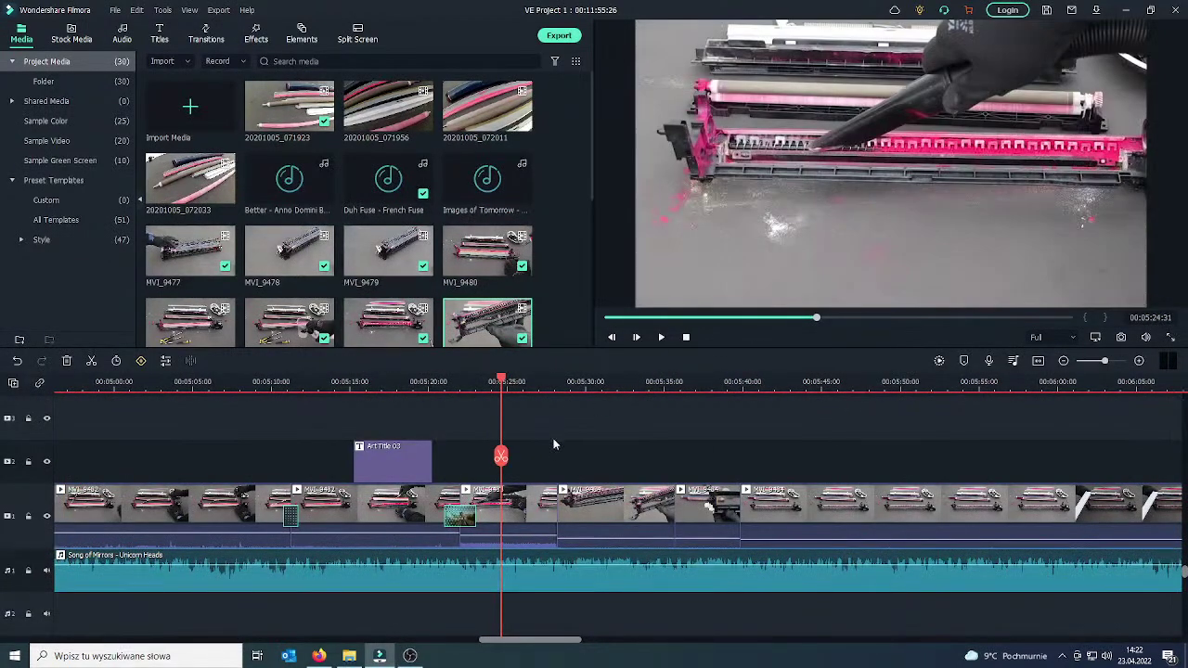
left_click_drag(501, 459, 336, 462)
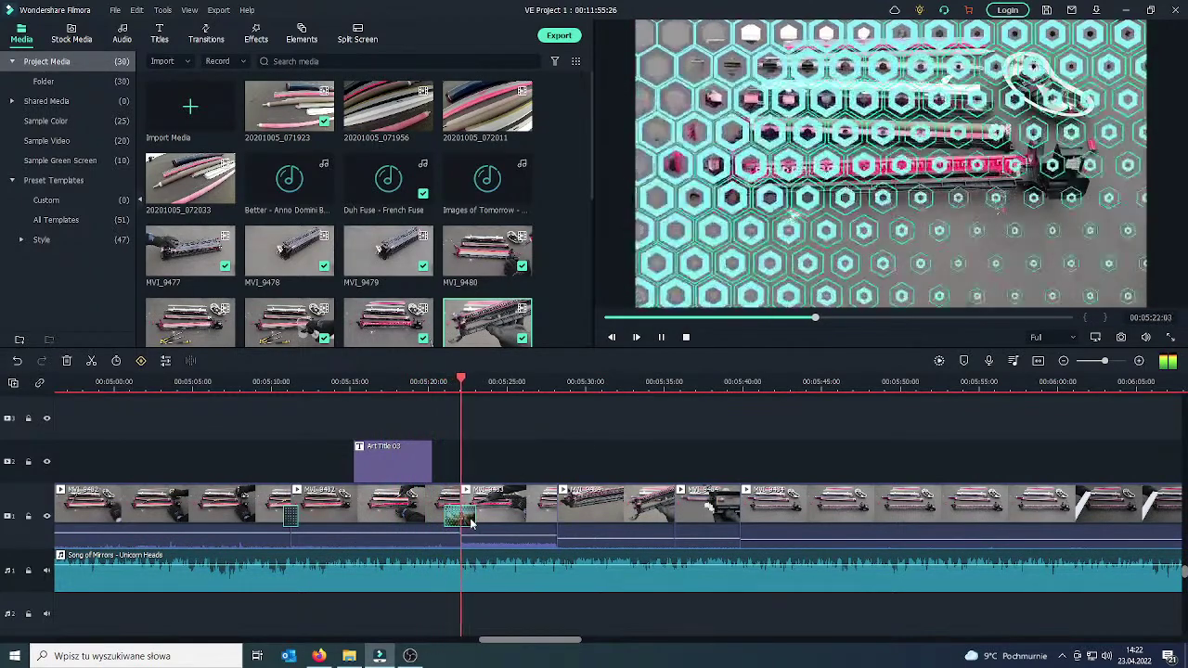
left_click(662, 340)
left_click_drag(498, 461, 437, 464)
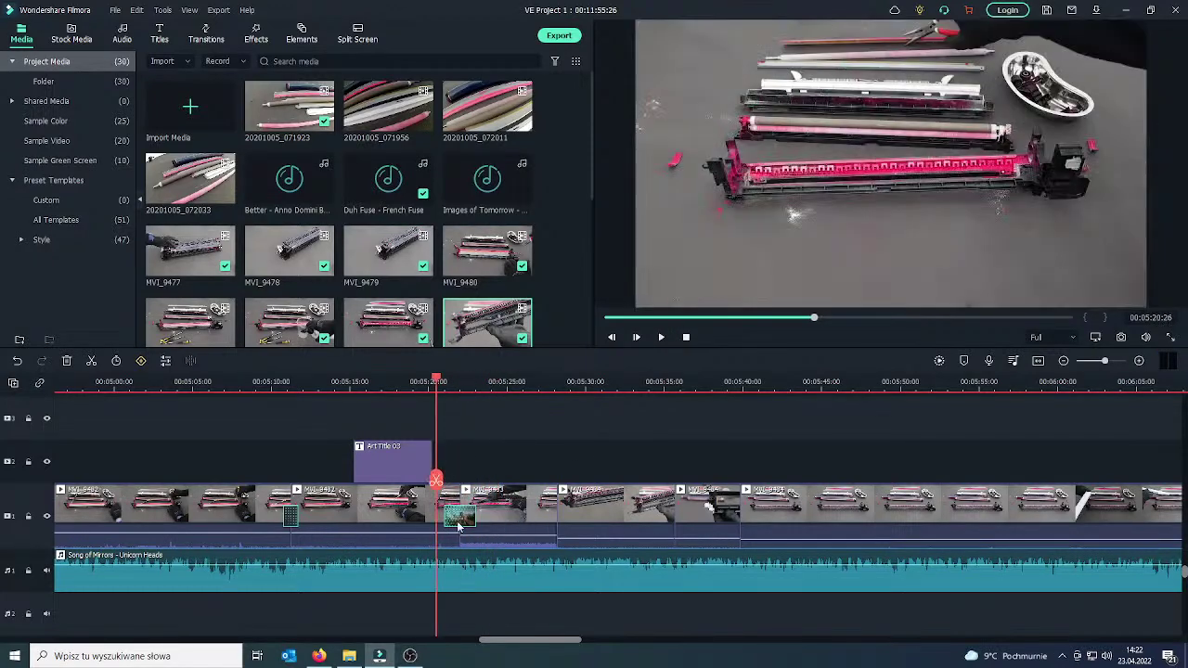
Preview the Plain Shape 4 transition and replay the hexagon transition at the 00:05:21 cut.
left_click(208, 37)
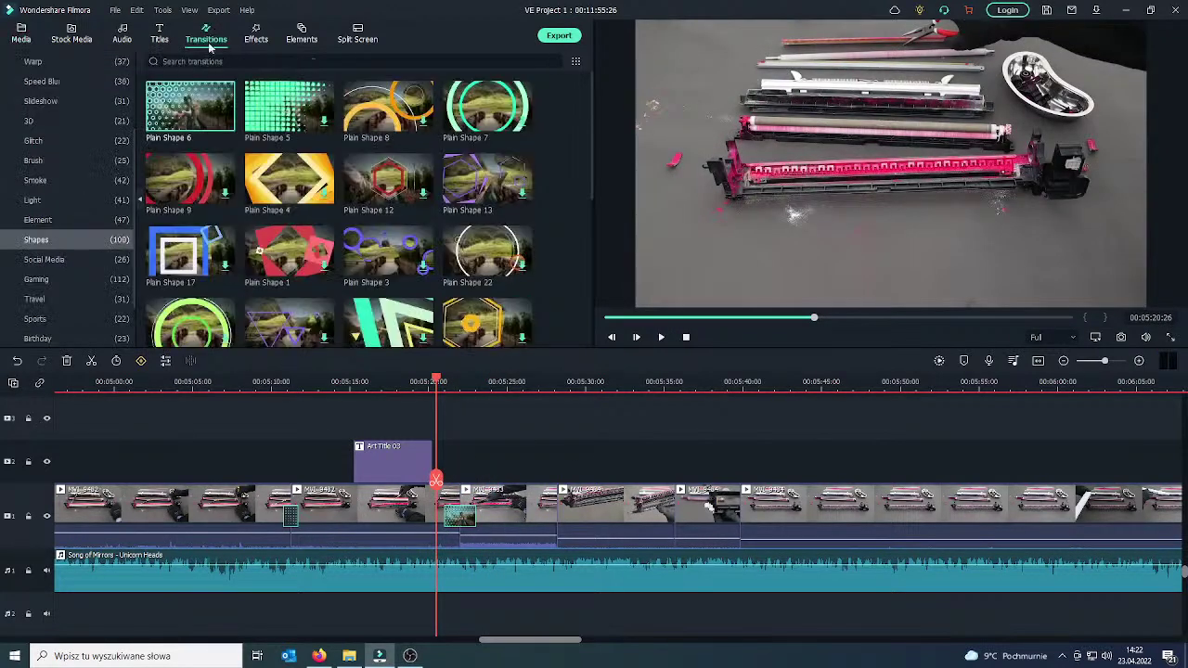
left_click(287, 179)
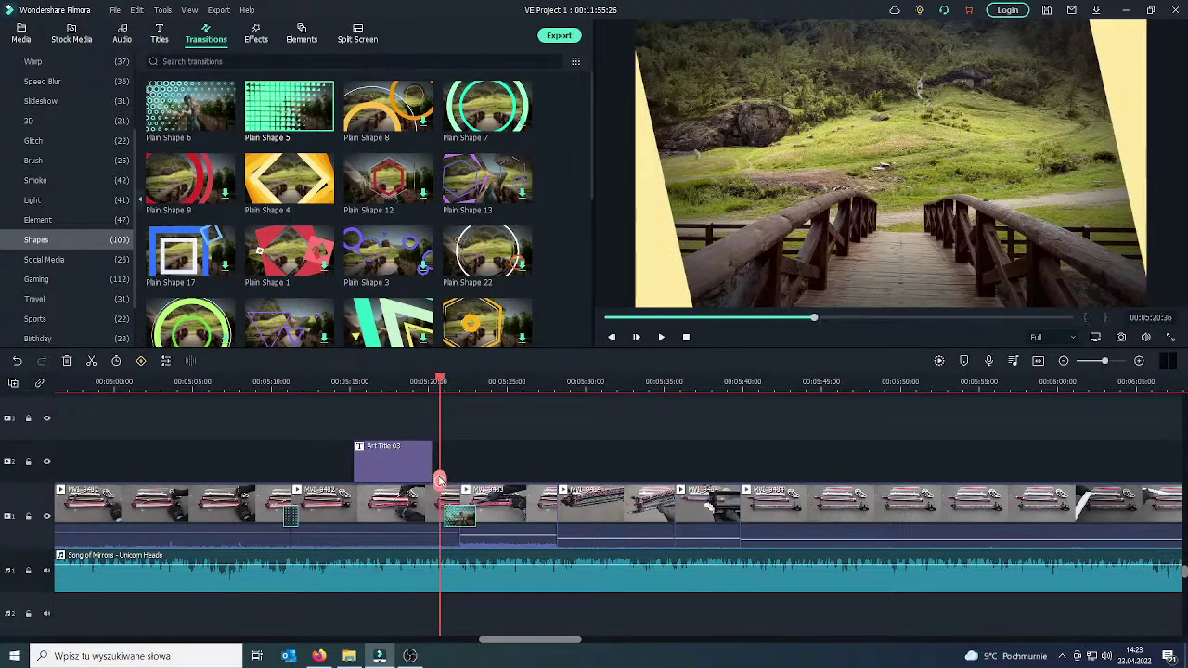
left_click_drag(441, 480, 437, 480)
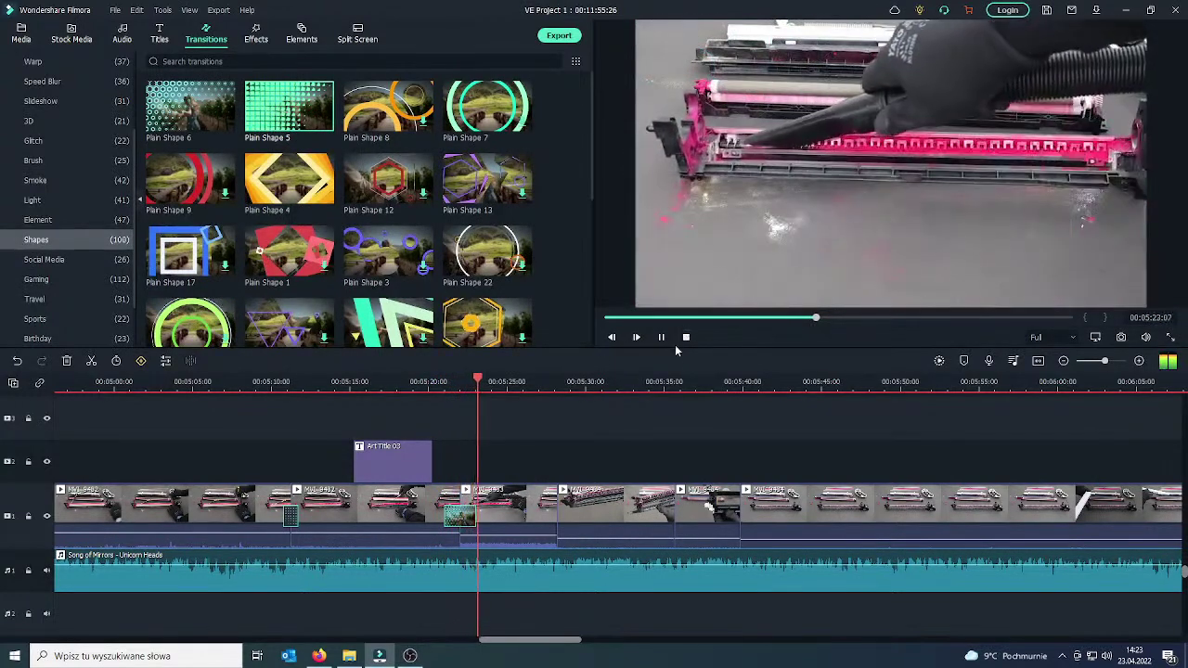
left_click(660, 338)
left_click_drag(493, 499, 447, 490)
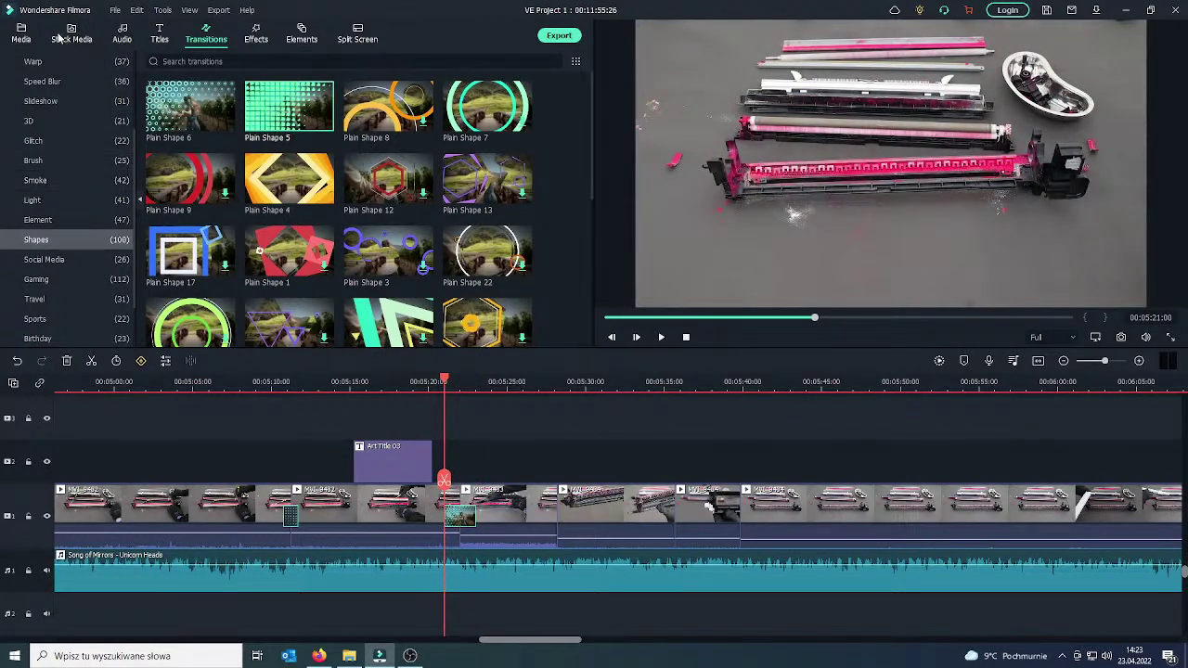
left_click(124, 34)
Place Cartoon Whoosh 02 from audio Favorites on audio track 2, aligned under the hexagon transition.
left_click(47, 62)
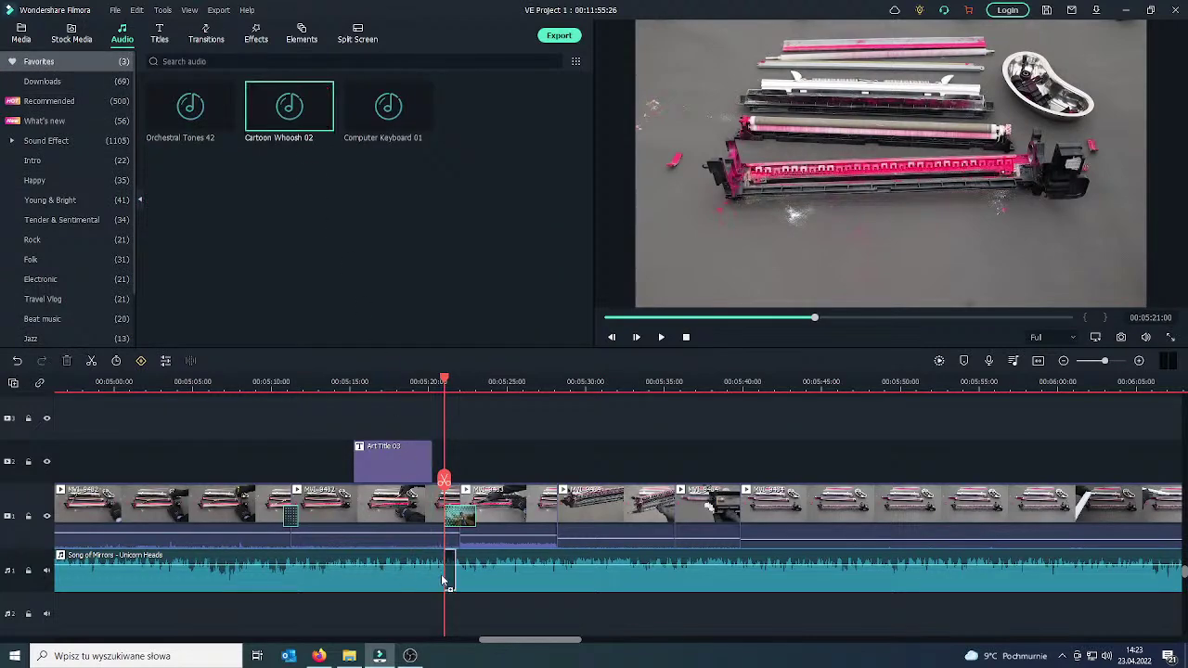
scroll(544, 524, "down", 1)
left_click_drag(484, 388, 691, 382)
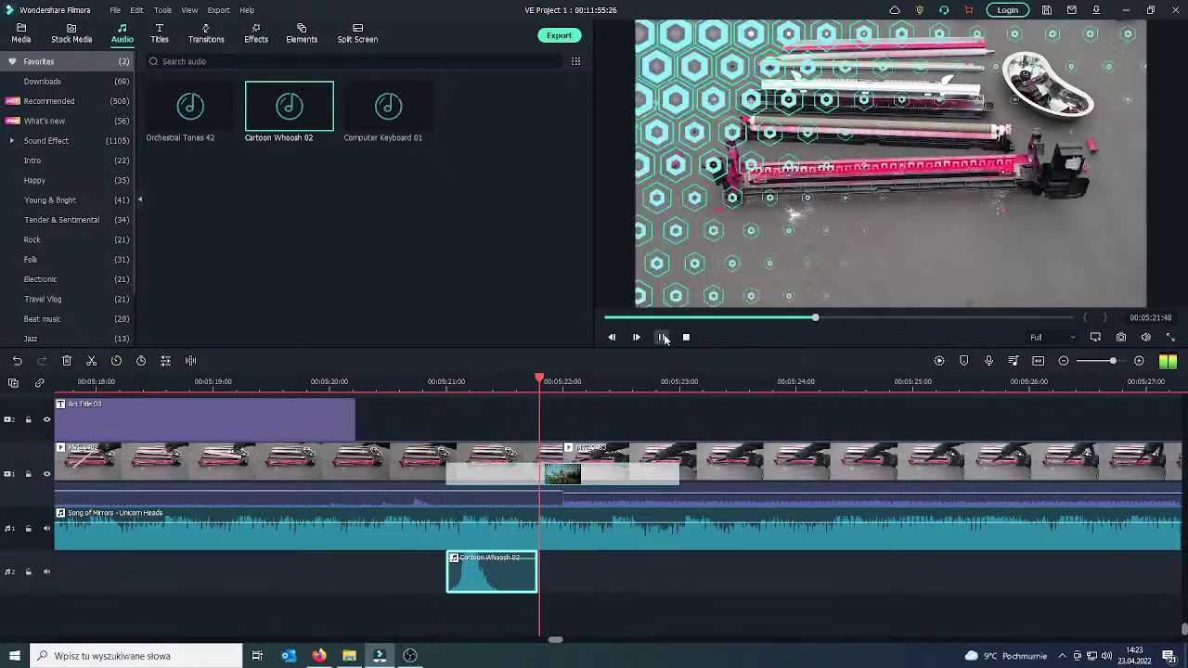
key("space")
left_click_drag(481, 580, 527, 572)
left_click_drag(630, 501, 426, 501)
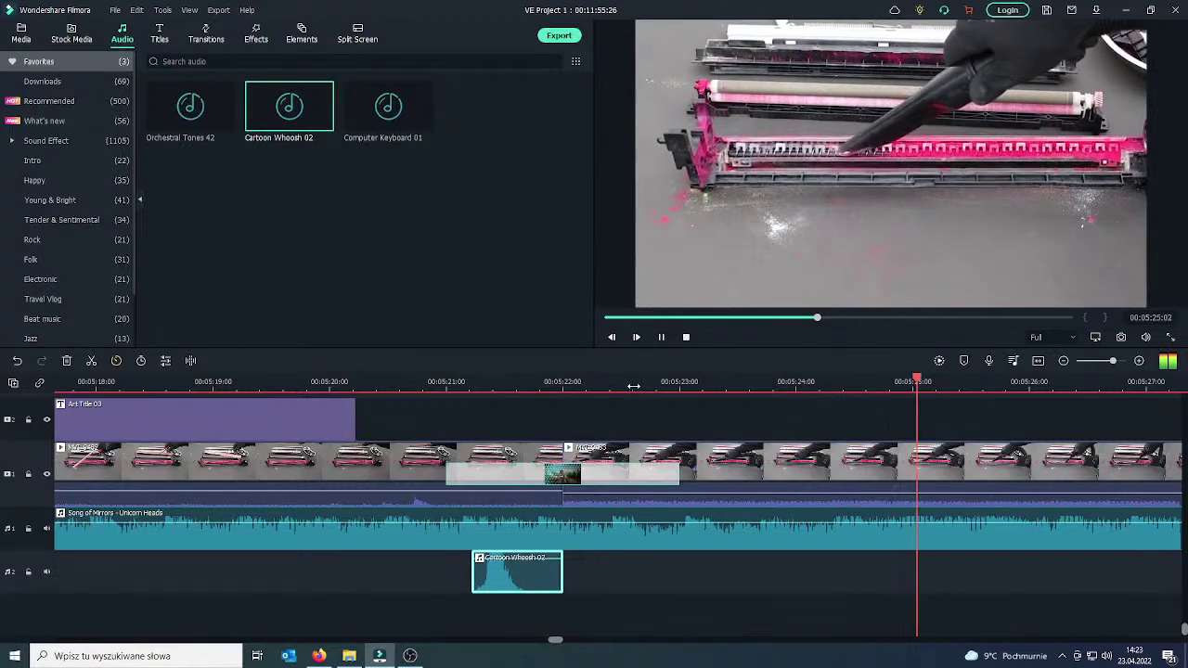
scroll(637, 387, "down", 5)
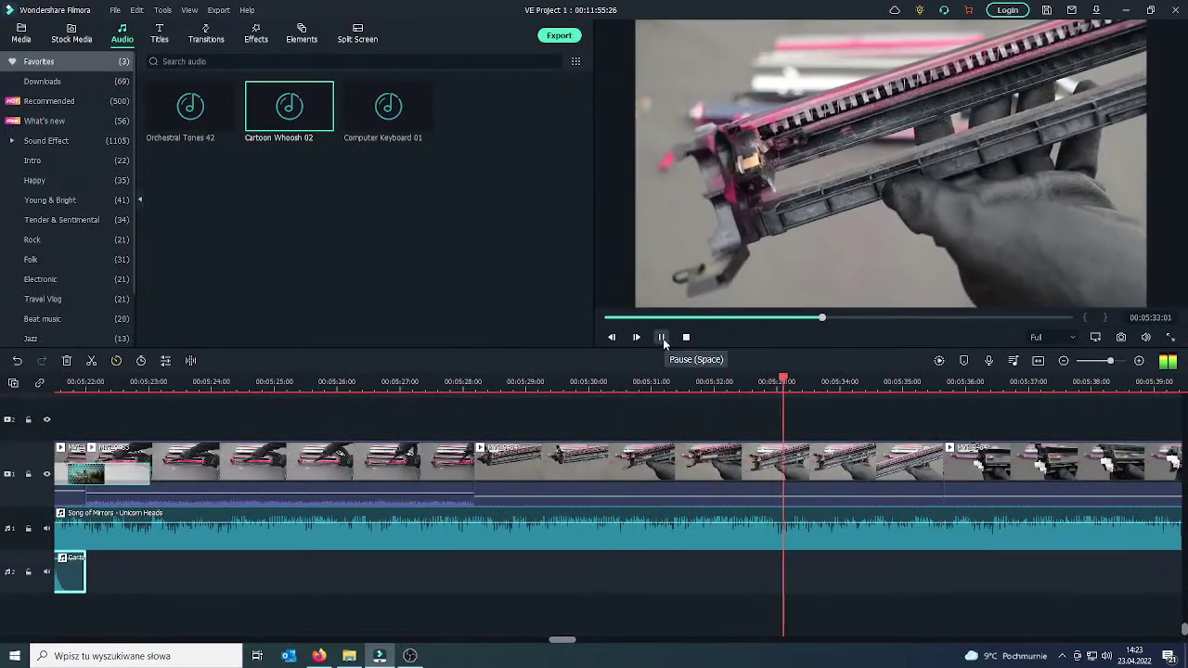
scroll(680, 380, "down", 3)
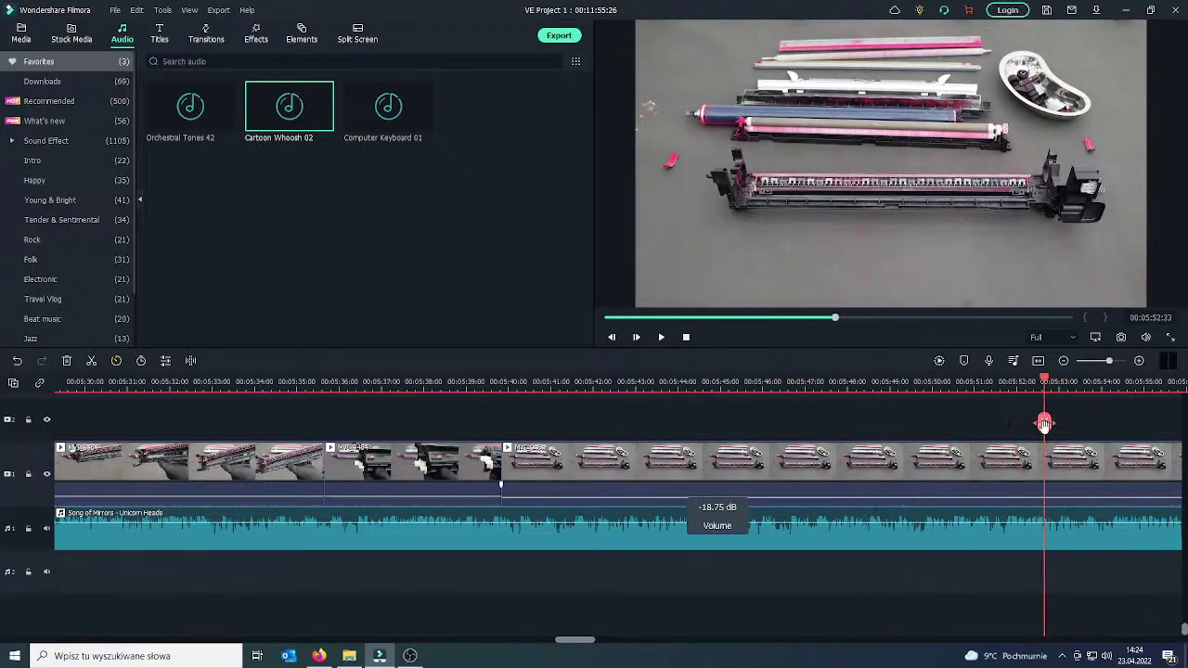
Split the clip at 00:05:52 and delete its unwanted first part, closing the gap.
left_click(988, 473)
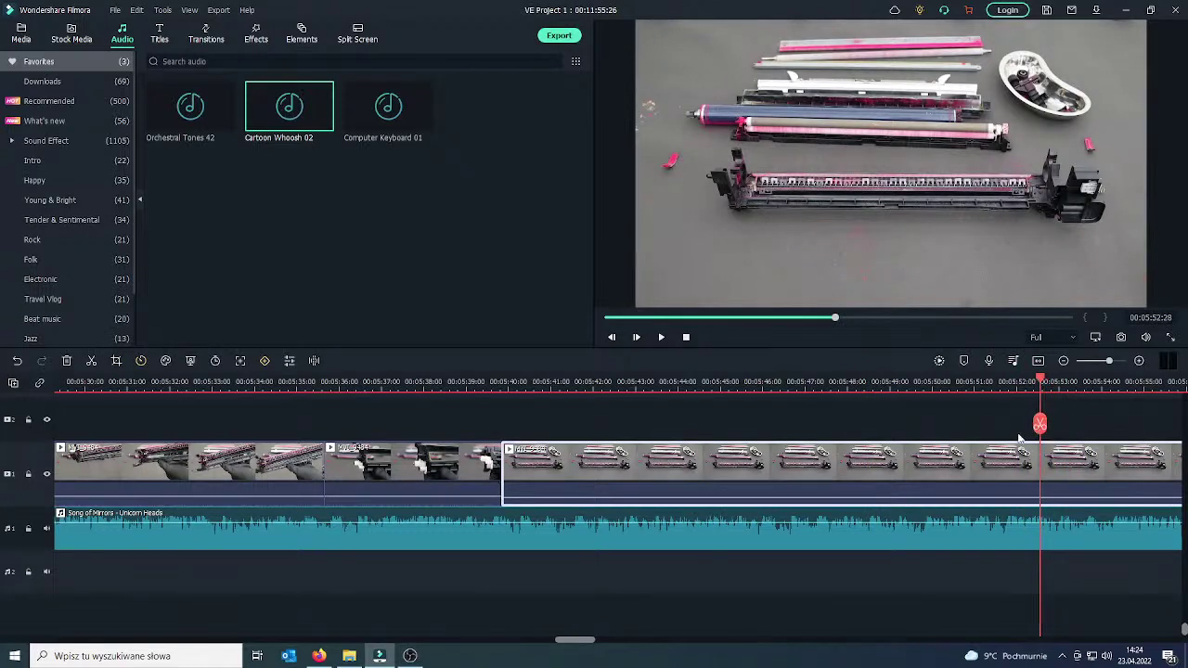
left_click(1041, 425)
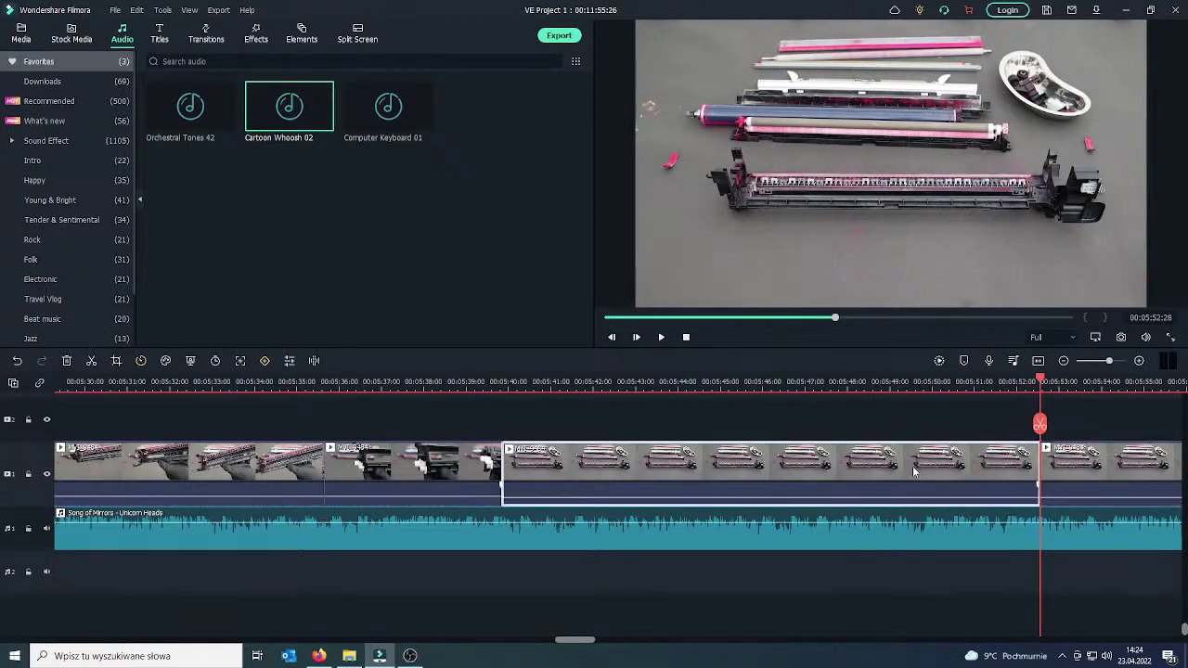
key("Delete")
left_click_drag(502, 432, 509, 436)
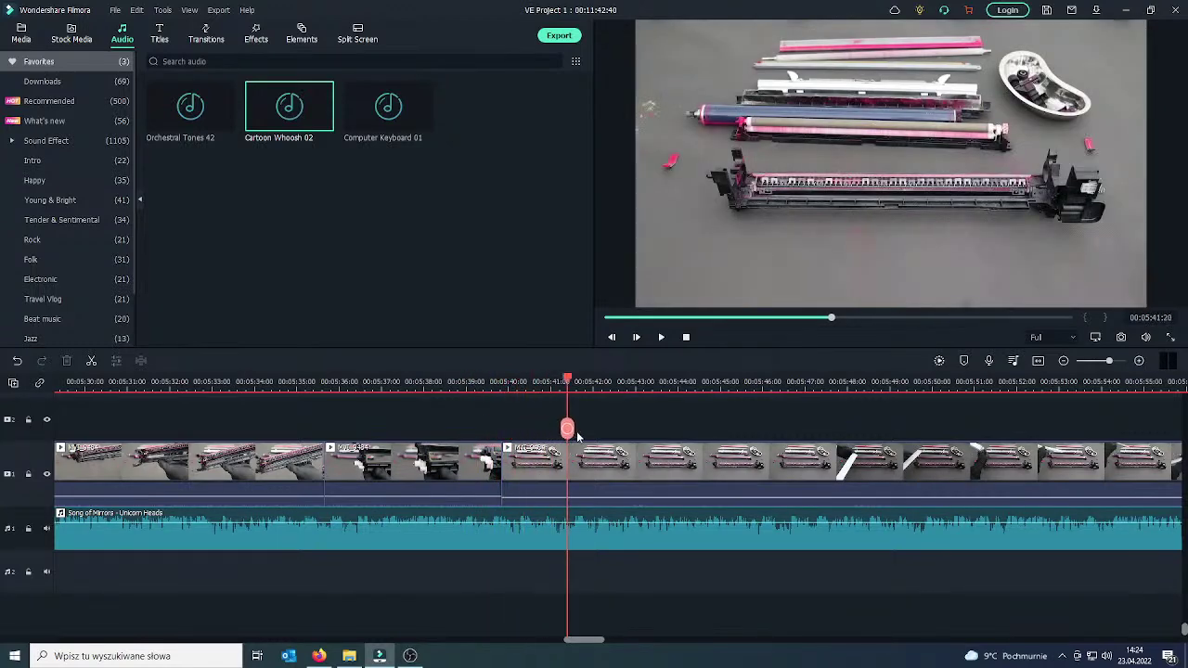
left_click_drag(769, 434, 950, 438)
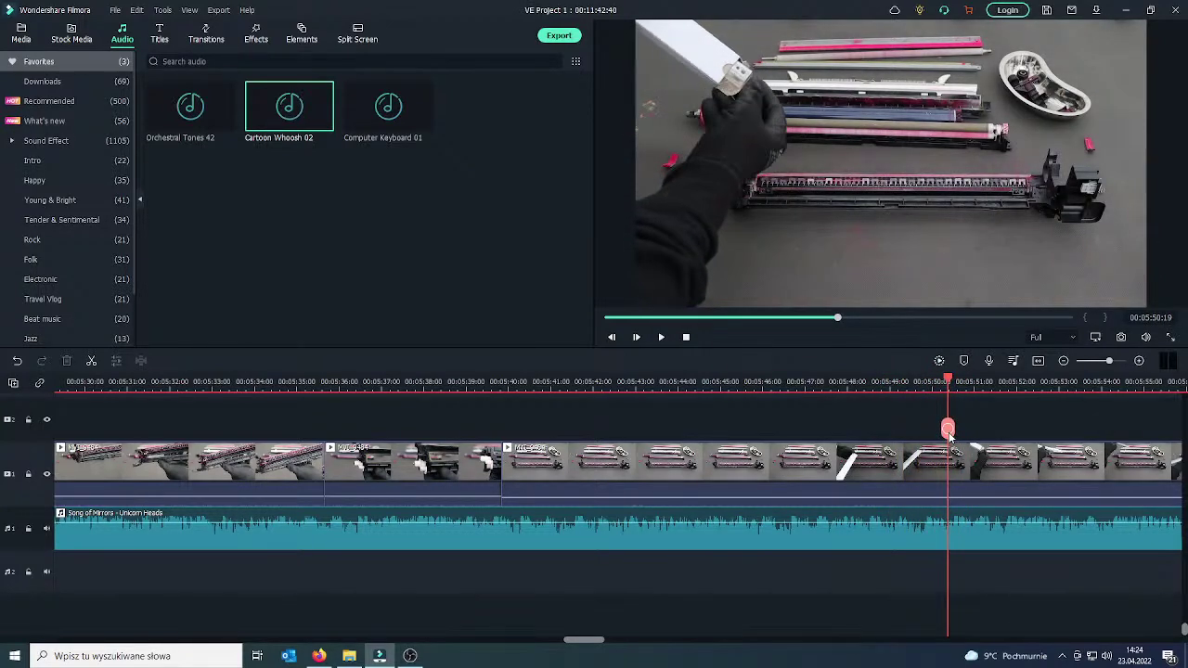
Split the next clip with Ctrl+B, ripple-delete the unwanted piece, and select the clip before the join.
left_click(907, 475)
key("ctrl+b")
left_click(917, 475)
key("Delete")
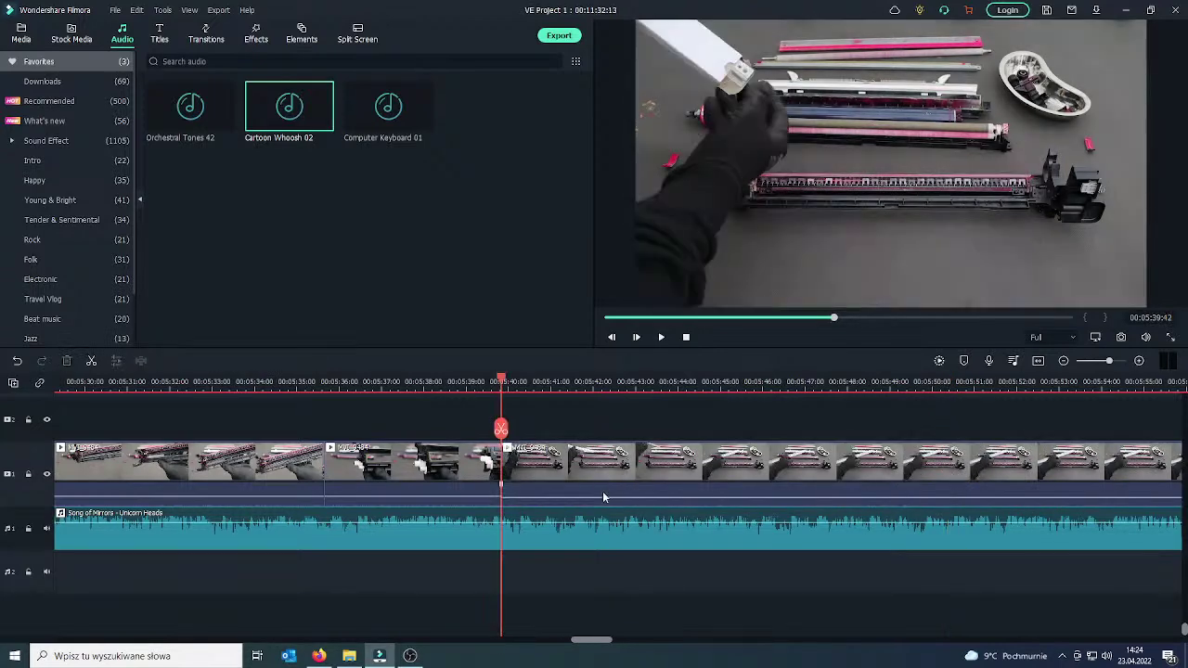
left_click_drag(505, 442, 507, 445)
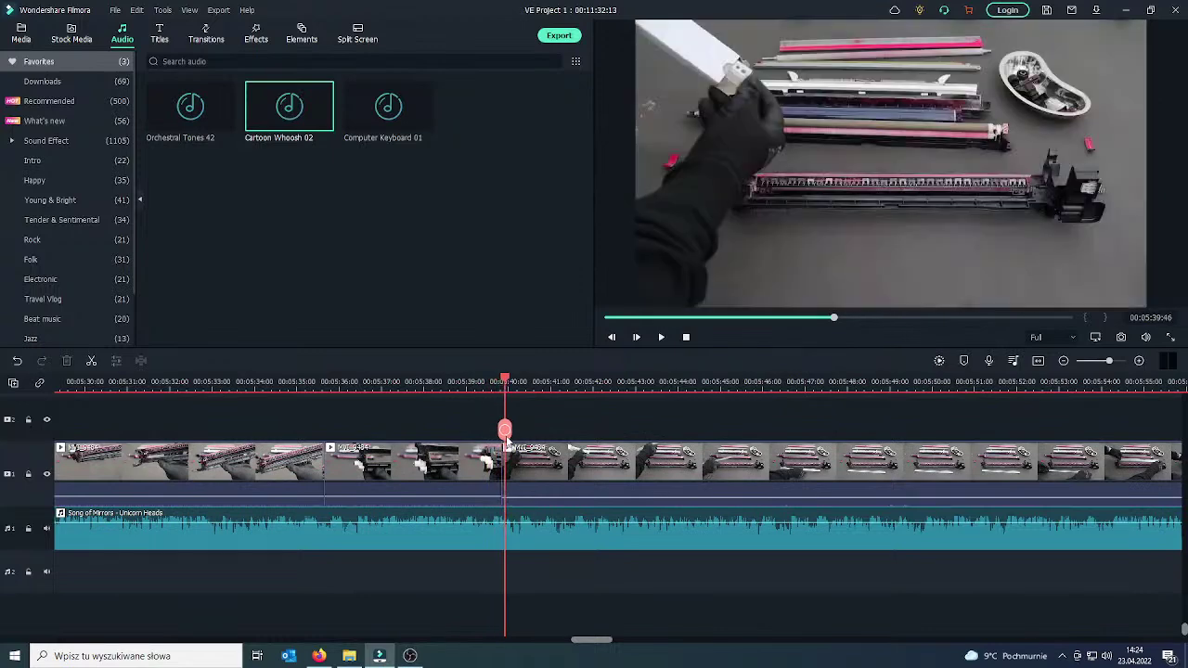
left_click(467, 477)
left_click(208, 39)
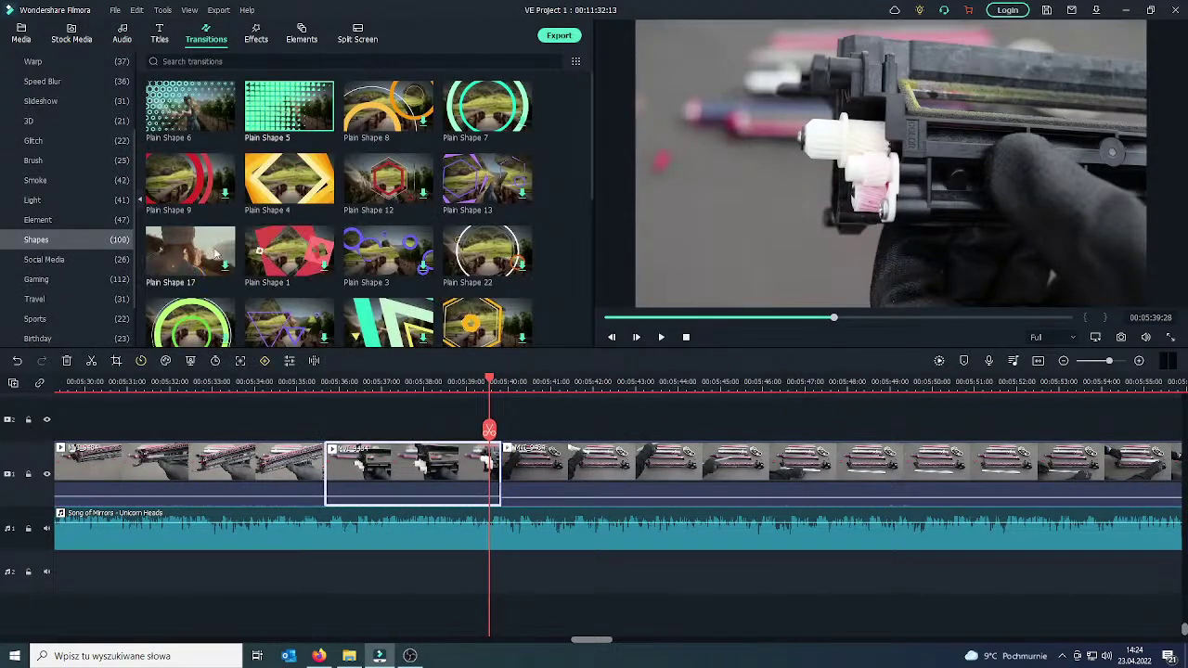
Apply the Basic Fade transition at the clip join near 00:05:39 and play it back.
scroll(44, 166, "up", 3)
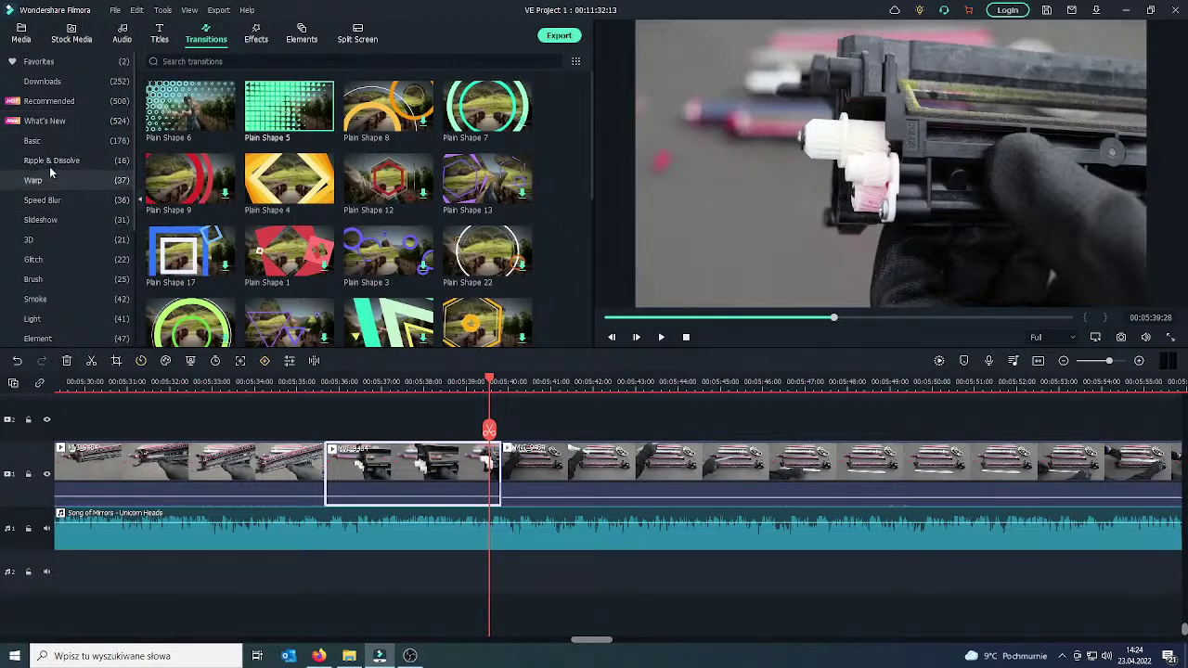
left_click(42, 142)
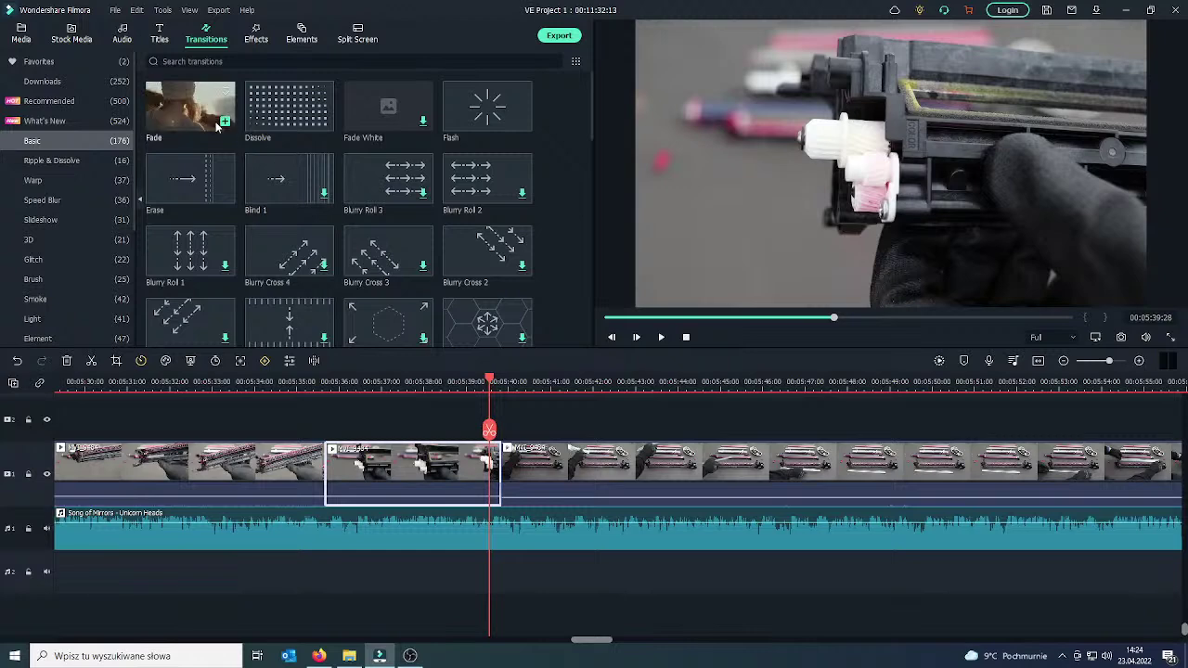
left_click(225, 123)
left_click(445, 480)
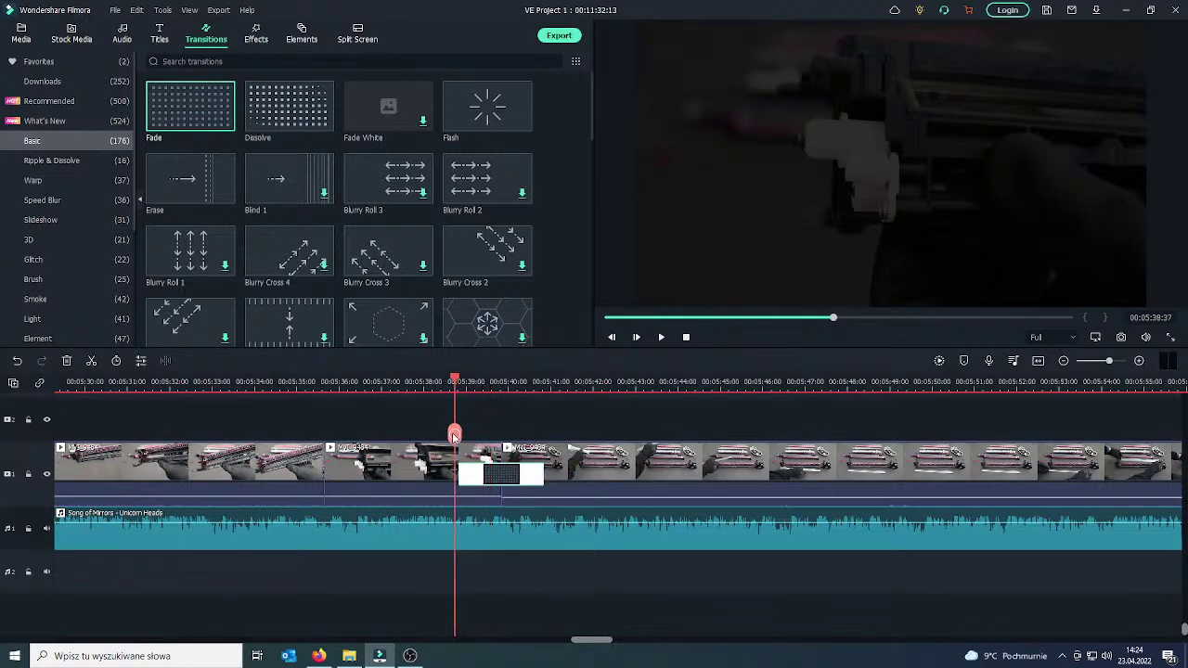
left_click_drag(459, 437, 408, 437)
left_click(661, 338)
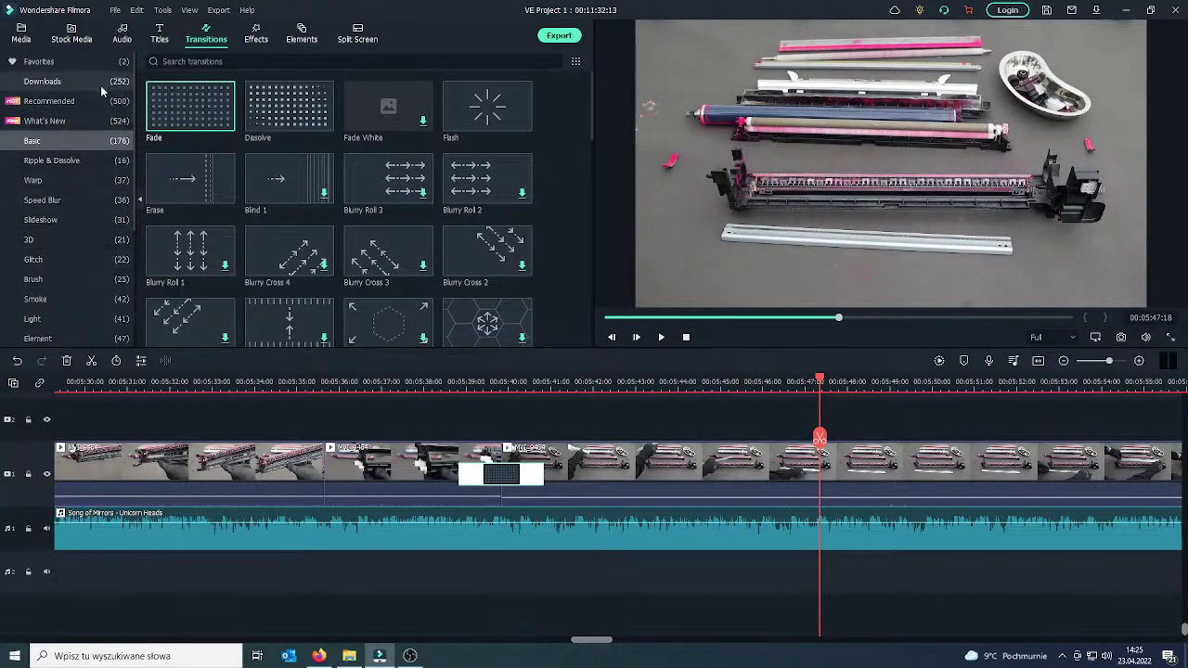
Add Art Title 03 above the clips and change its text to 'New Drum Cleaning Blade'.
left_click(155, 36)
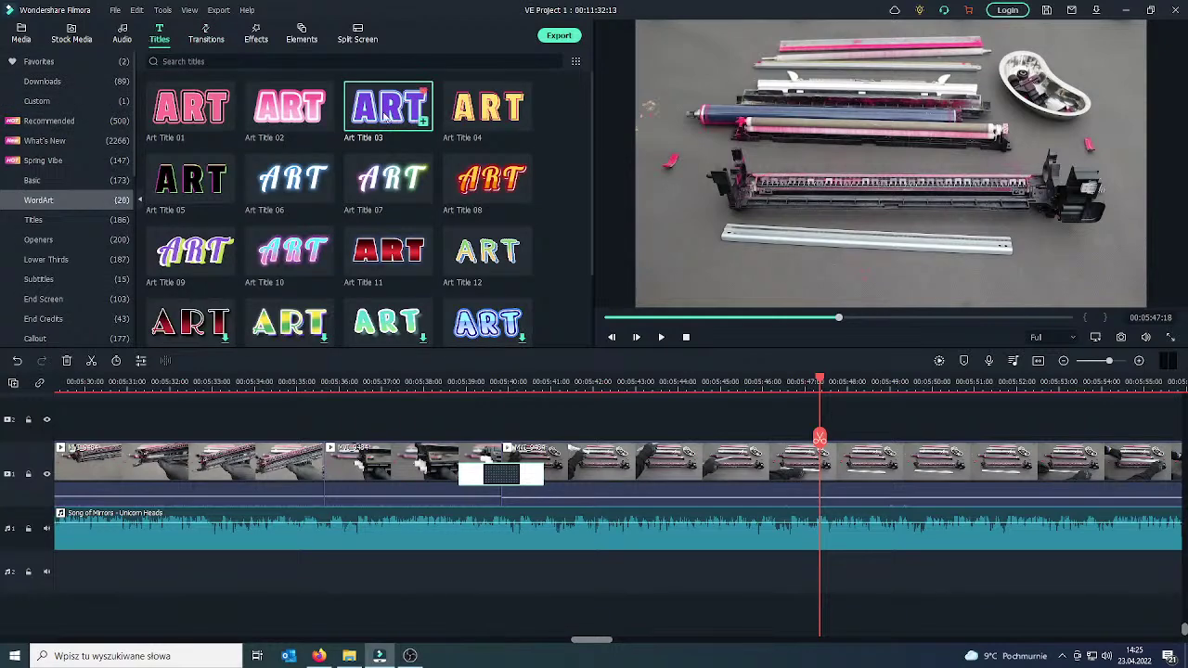
left_click_drag(600, 277, 816, 456)
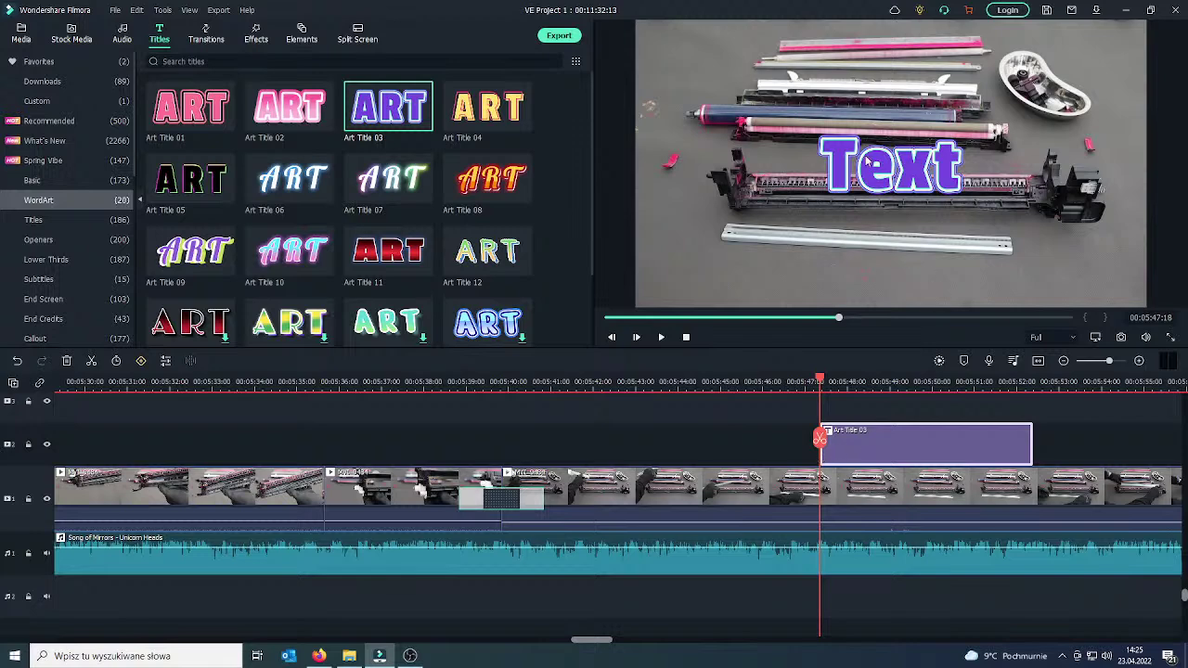
left_click(868, 161)
double_click(910, 184)
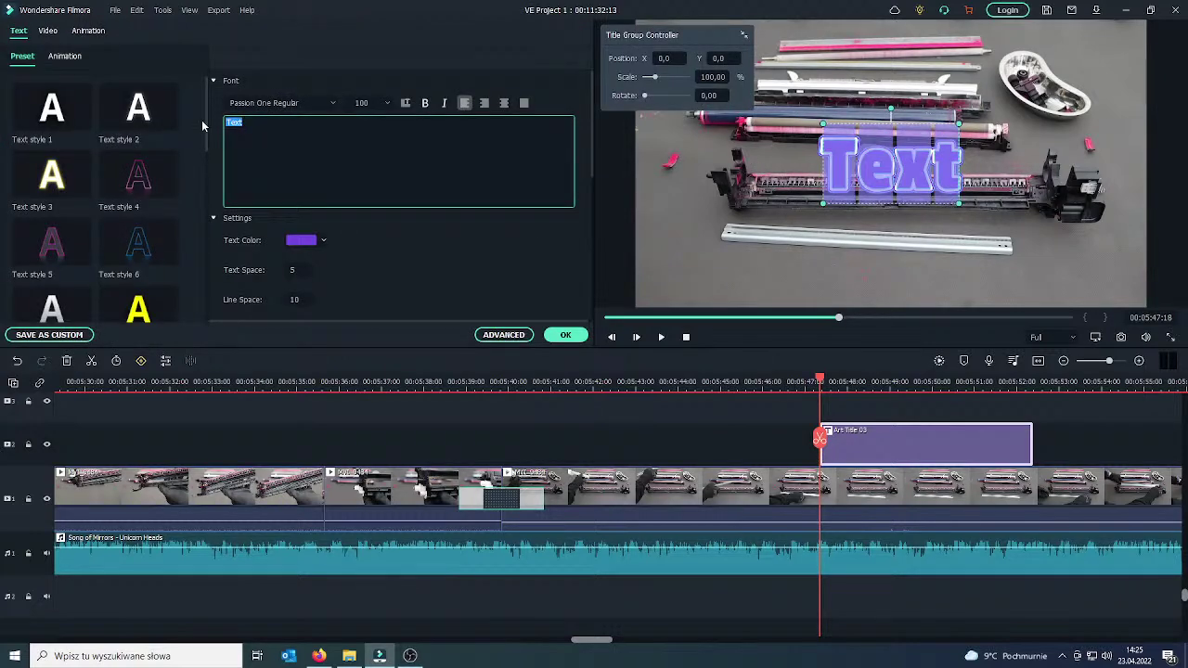
type("New Drum")
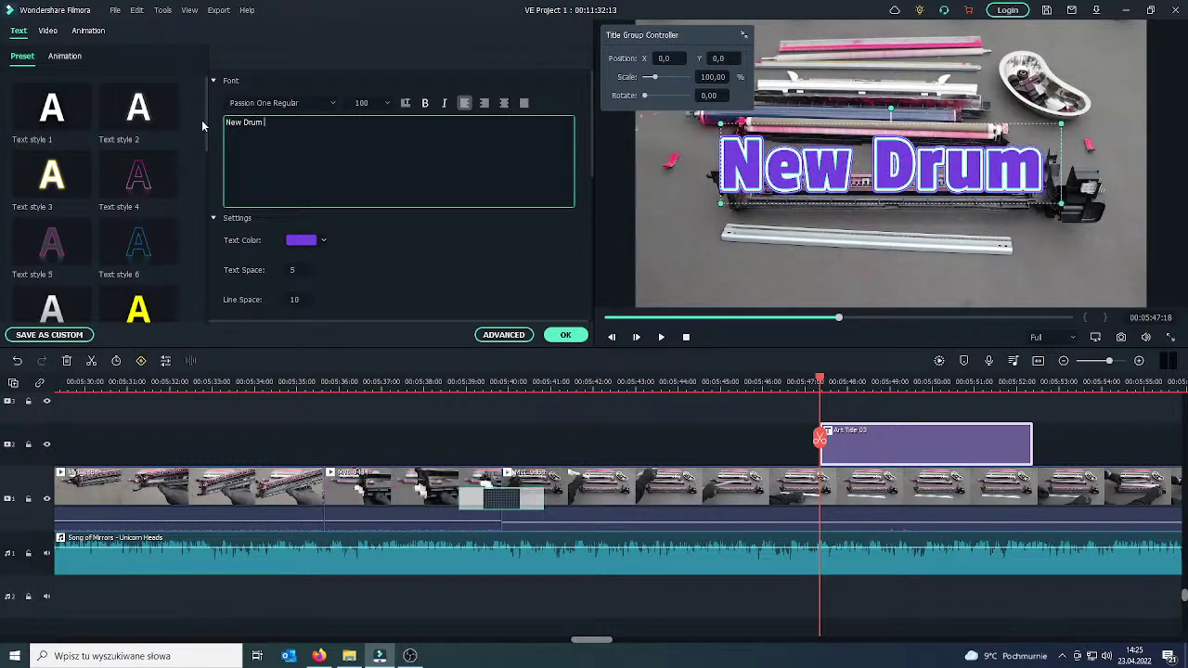
type(" Cleaning ")
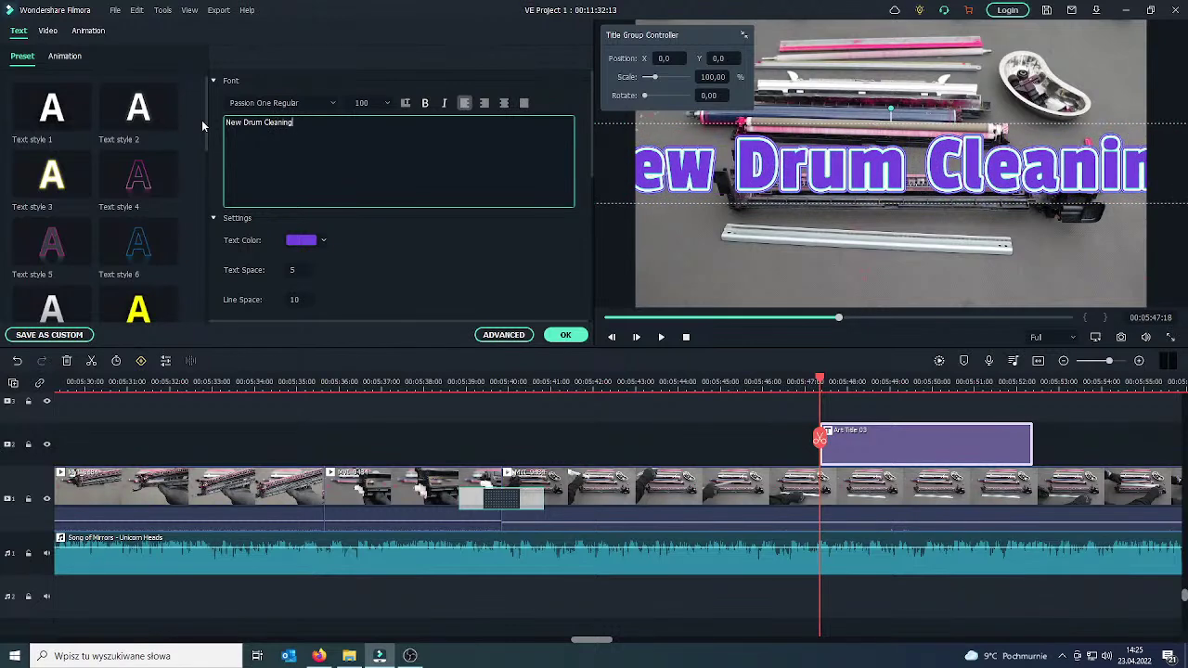
type("Blade")
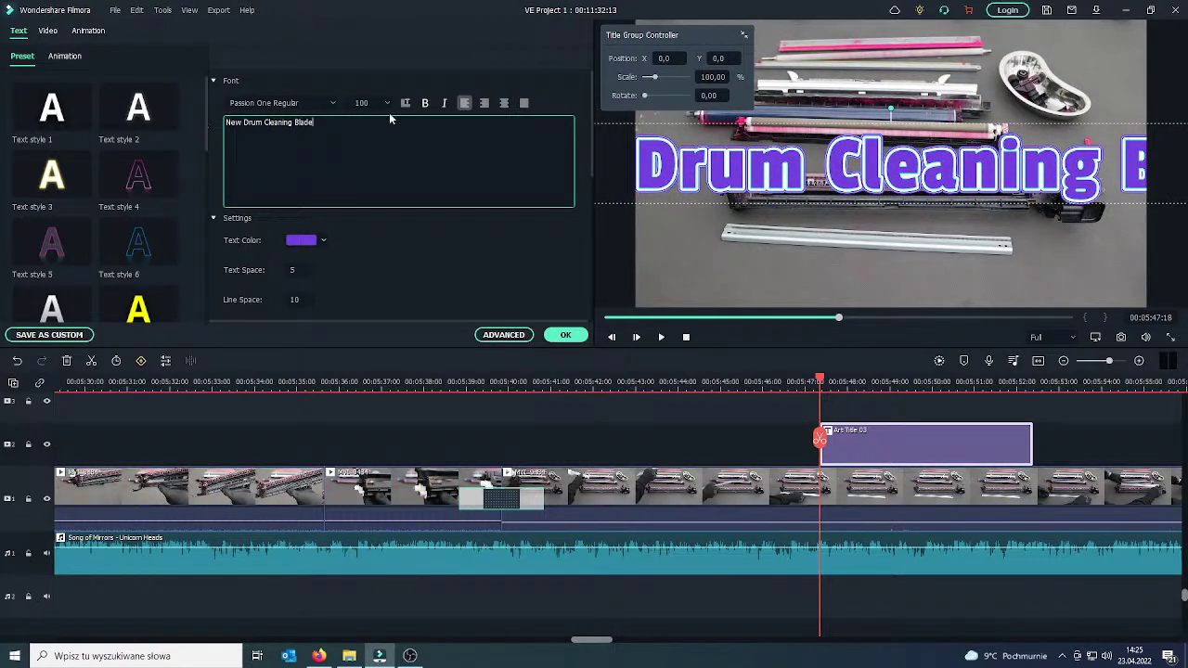
Set the title's font size to 68, shrink it and place it at the bottom centre.
left_click(387, 103)
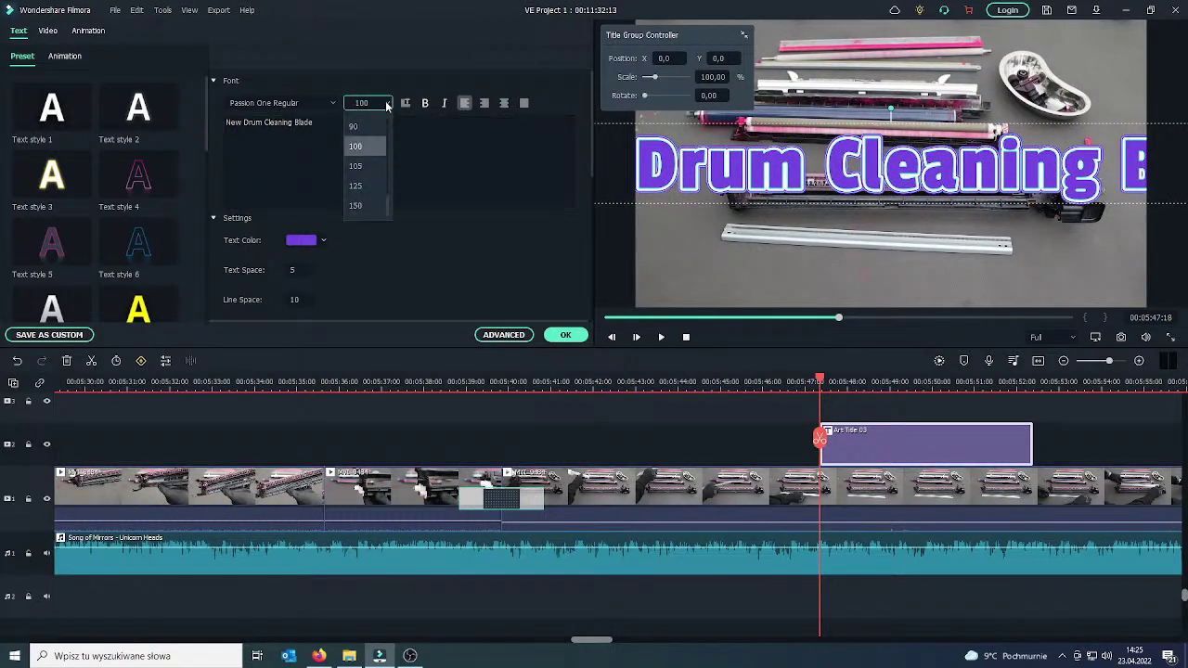
left_click(354, 126)
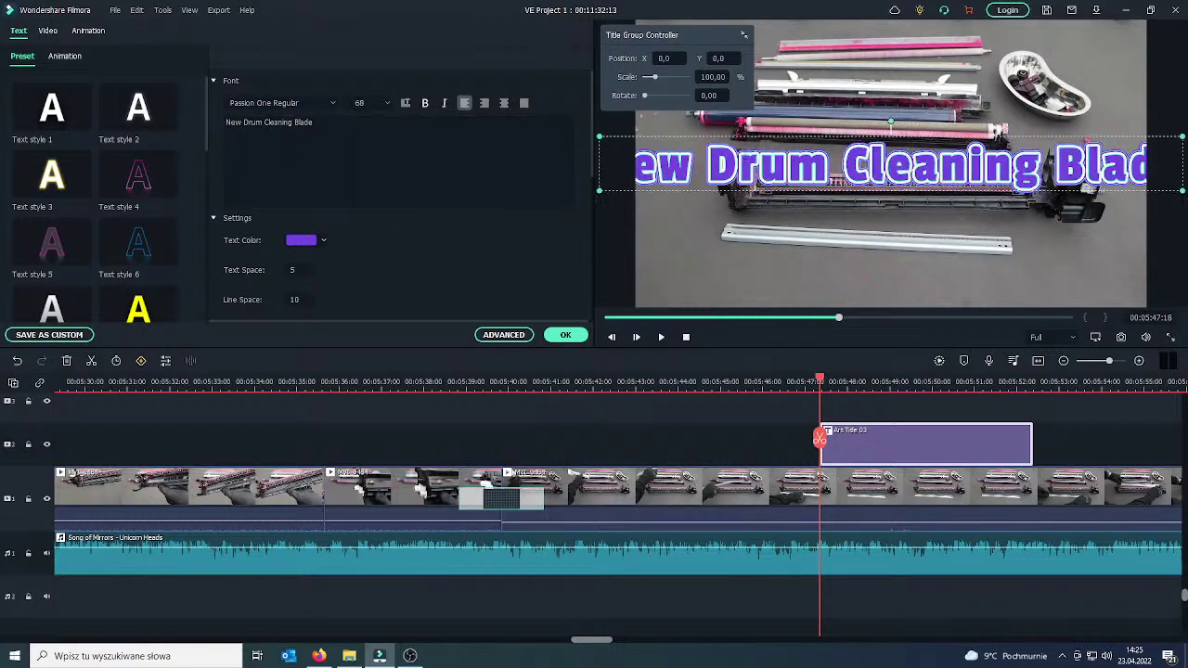
left_click_drag(600, 138, 711, 148)
left_click_drag(840, 159, 808, 262)
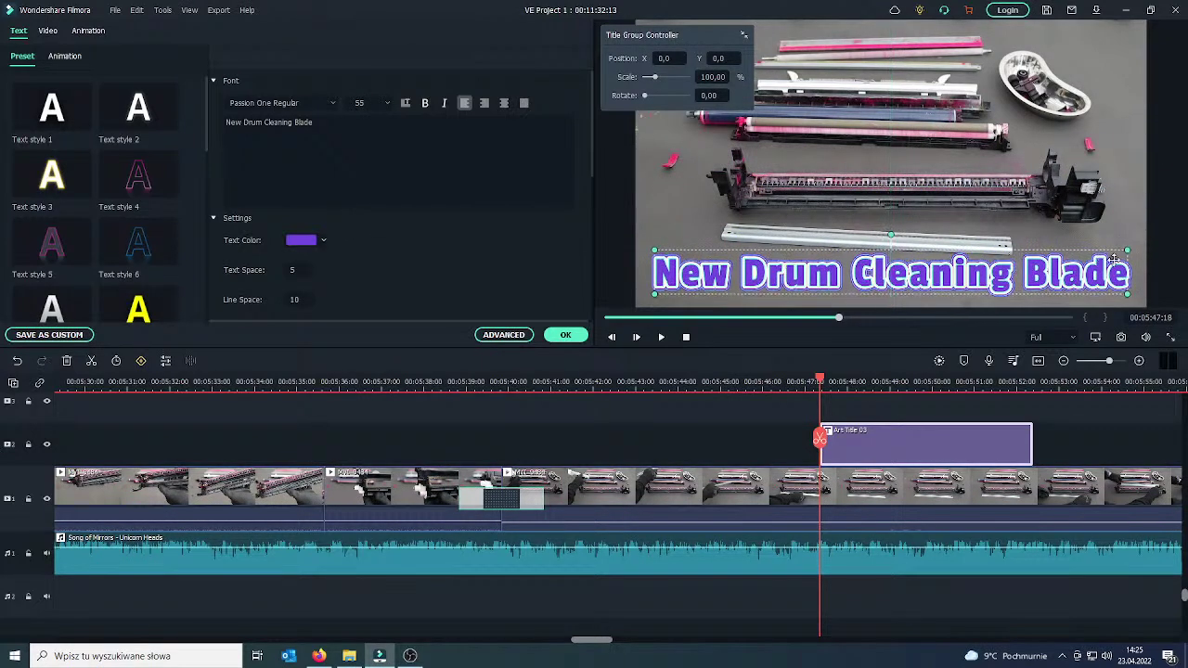
left_click_drag(1128, 251, 1120, 253)
left_click_drag(902, 275, 914, 275)
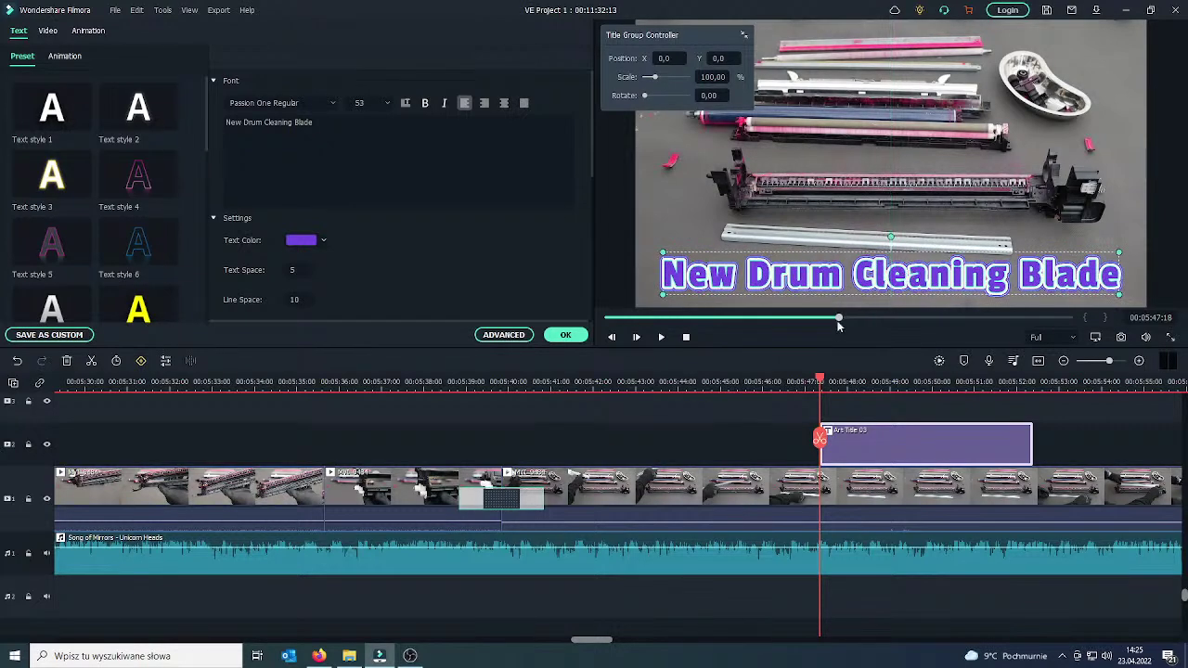
left_click(761, 381)
Play back the title and split only the video clip at 00:06:02:33.
left_click(658, 332)
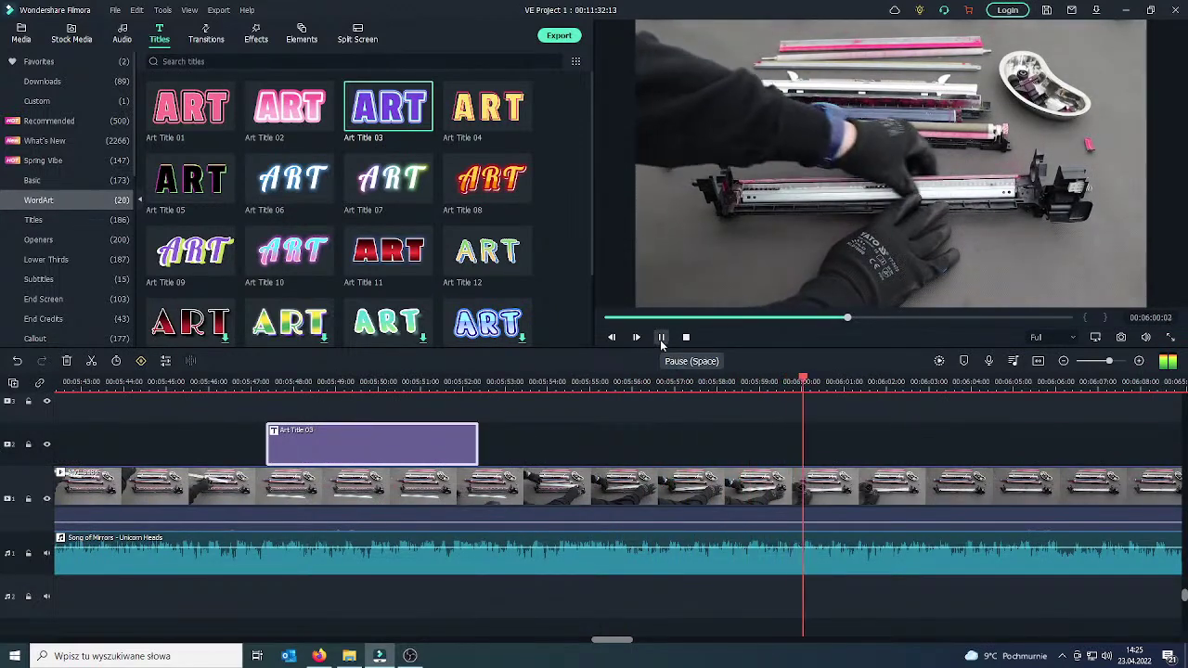
left_click(661, 338)
left_click(914, 442)
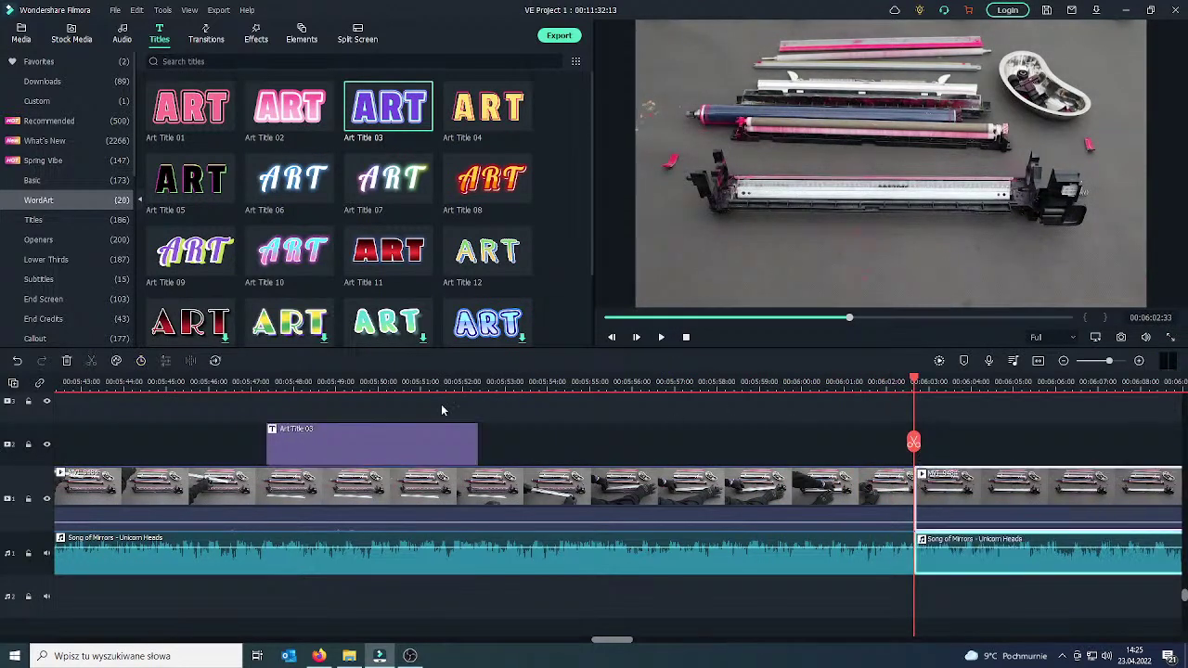
left_click(18, 361)
left_click(945, 493)
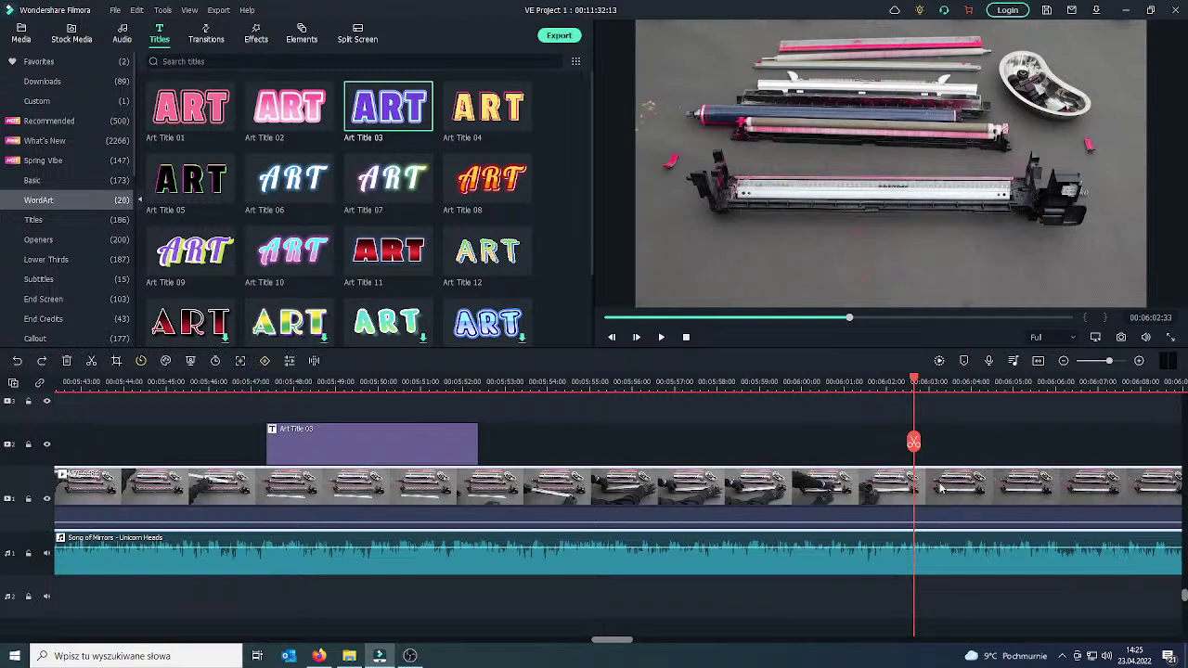
left_click(914, 443)
Split the video again at 00:06:11:18 and delete the section in between.
left_click_drag(914, 443, 1162, 437)
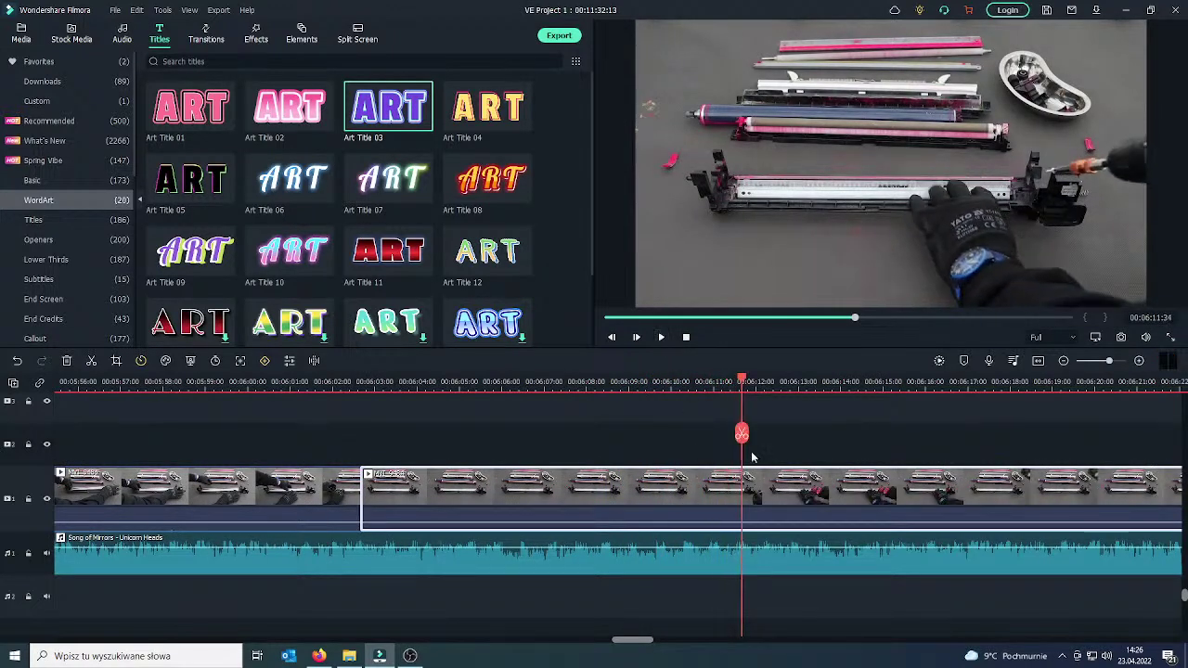
left_click_drag(737, 434, 728, 434)
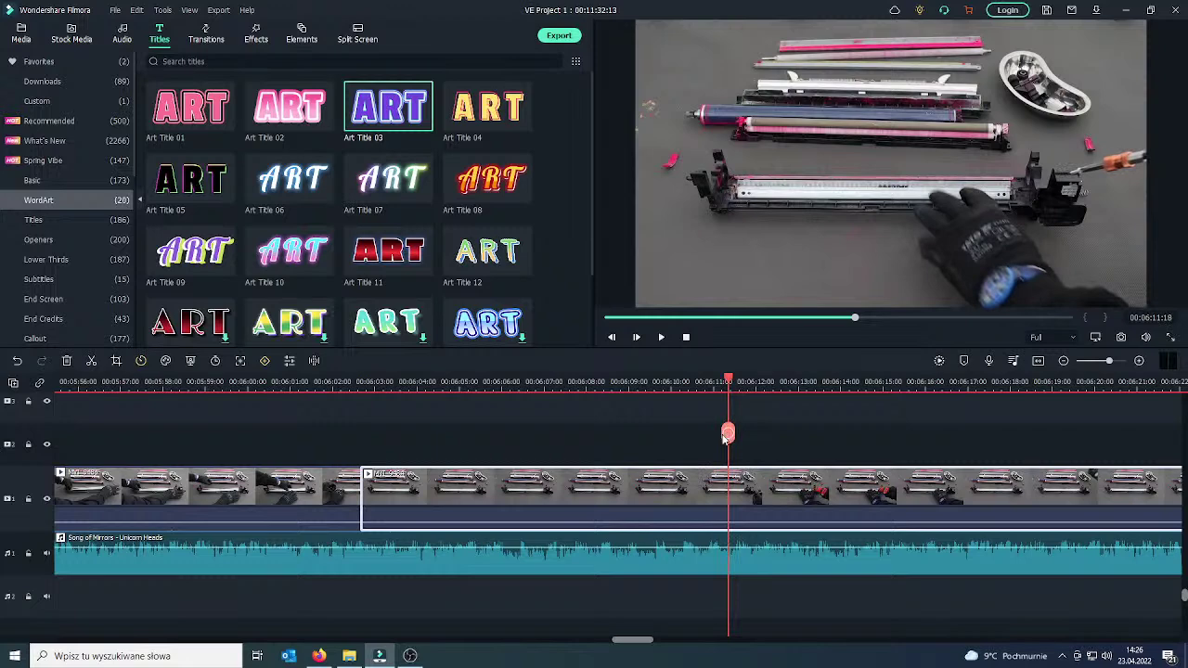
left_click(728, 434)
key("Delete")
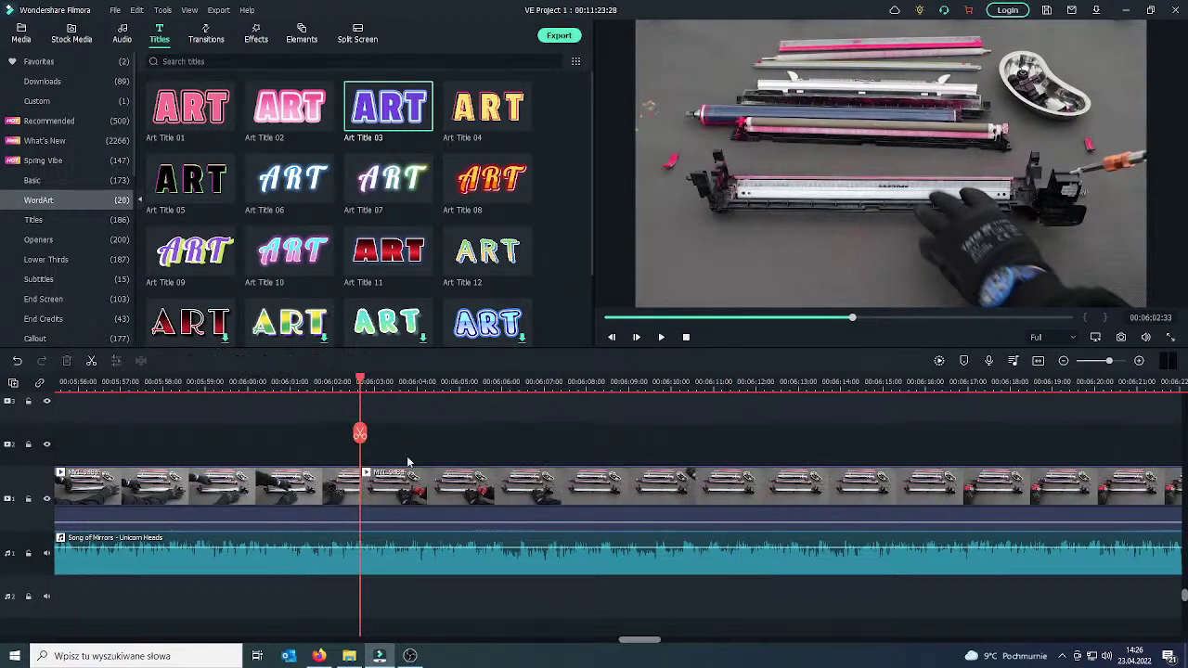
left_click_drag(360, 436, 342, 437)
left_click(344, 483)
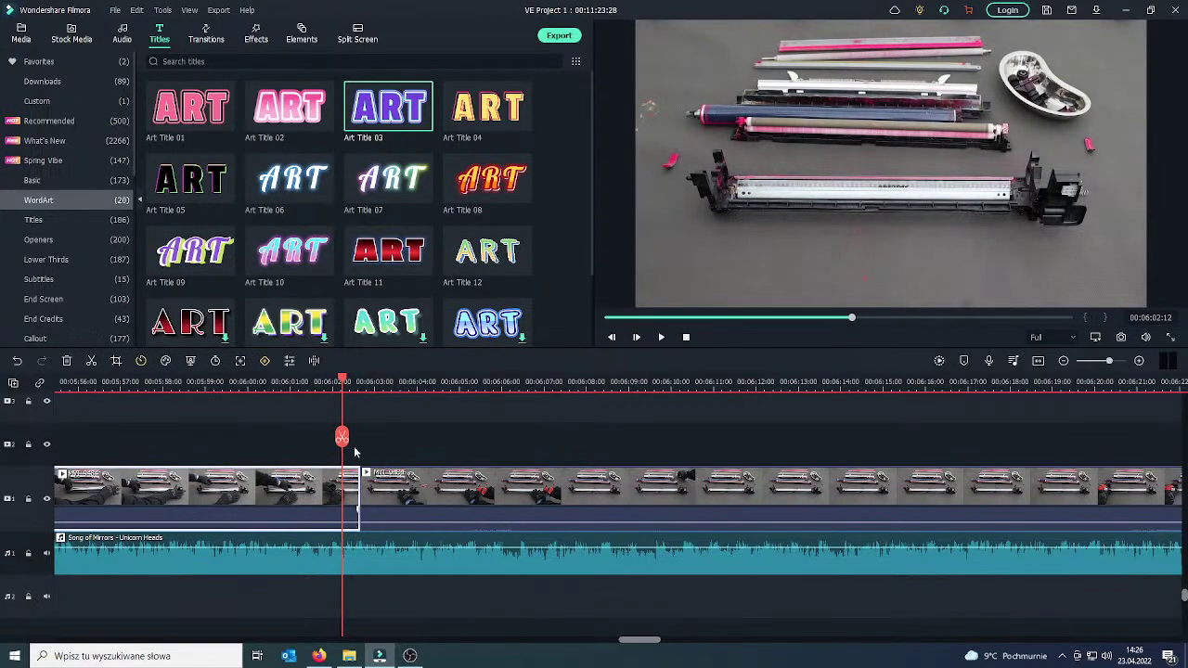
Add a Dissolve transition at the clip junction, raise the clip's audio, and preview it.
left_click(206, 33)
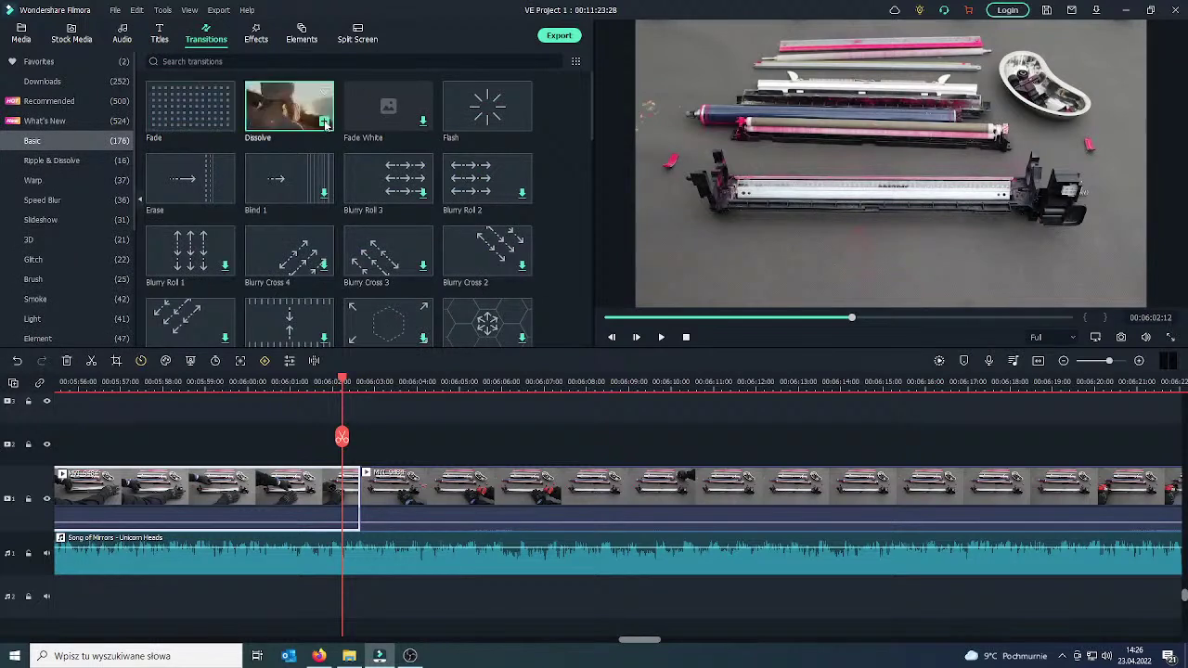
left_click_drag(326, 124, 380, 504)
left_click_drag(342, 455, 313, 446)
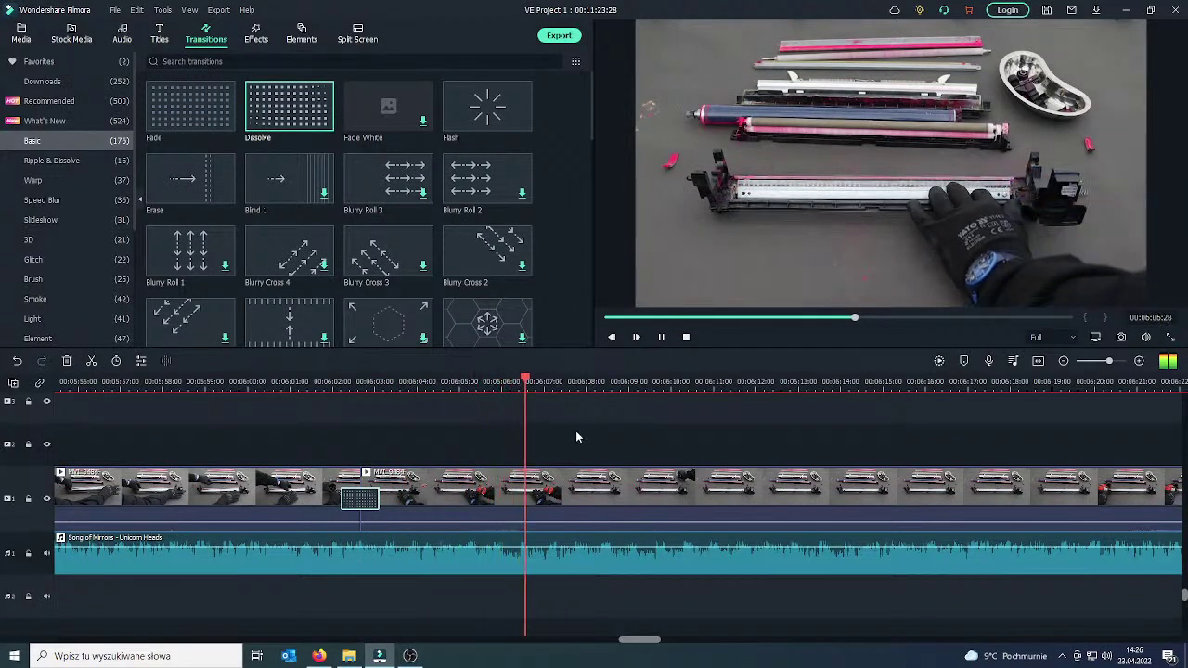
left_click_drag(582, 489, 478, 510)
left_click_drag(539, 452, 362, 453)
left_click(666, 340)
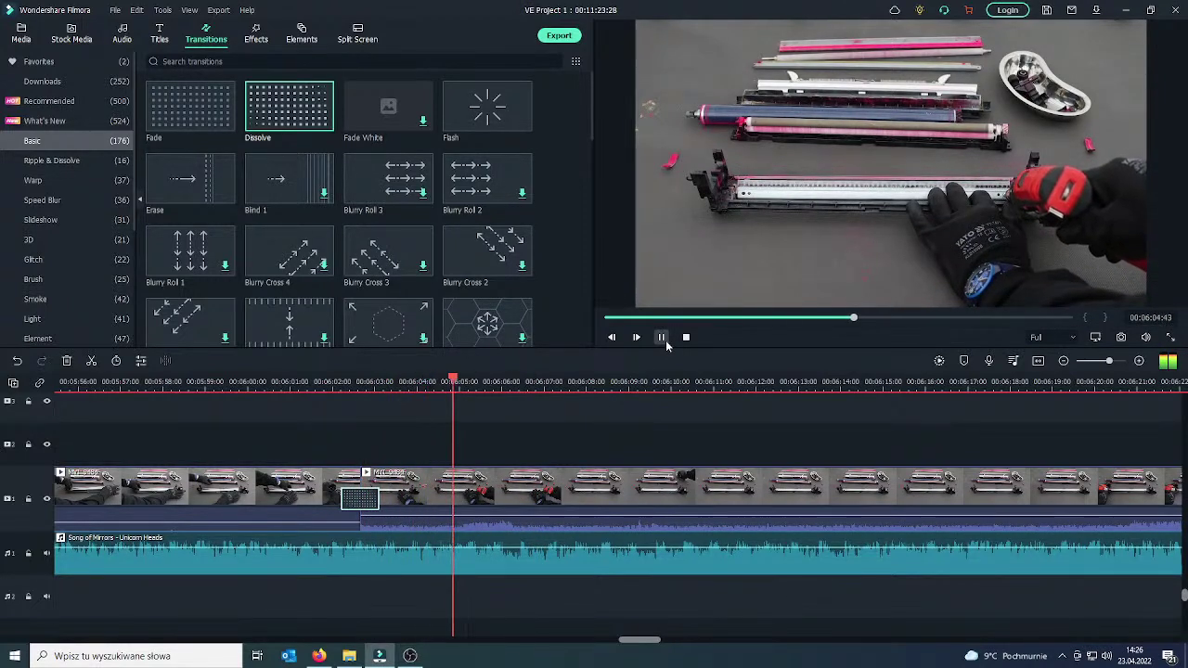
left_click(666, 340)
Cut out the footage after 00:06:07:19 and lower the clip audio to -15 dB.
left_click(560, 490)
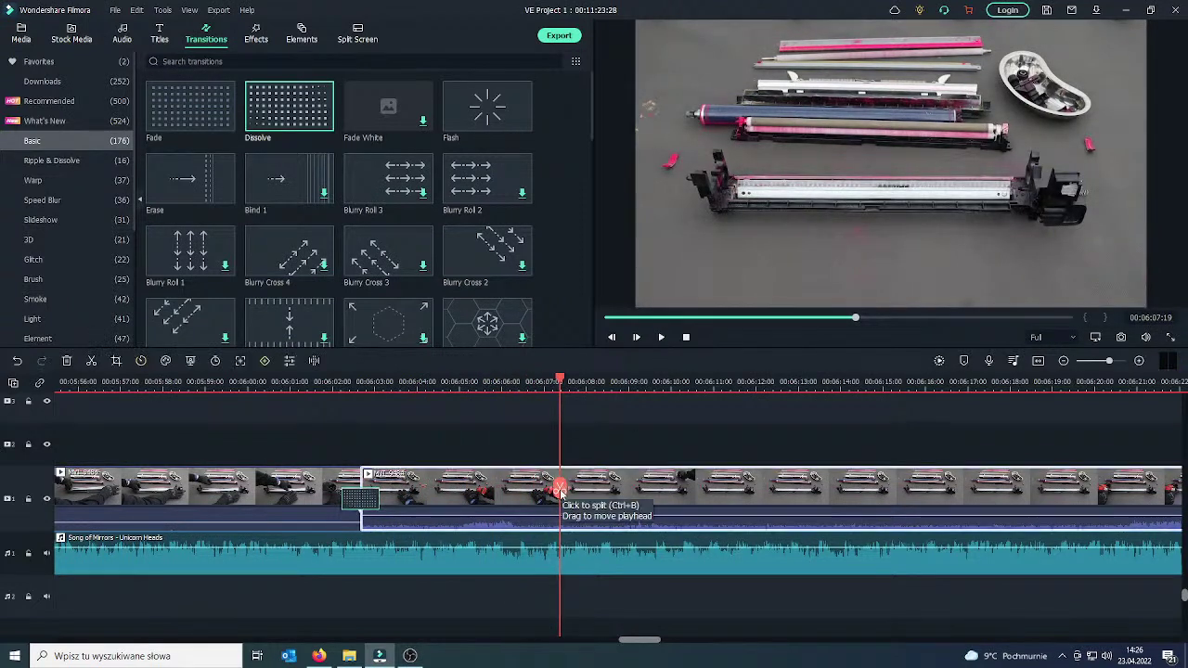
left_click_drag(509, 515, 508, 525)
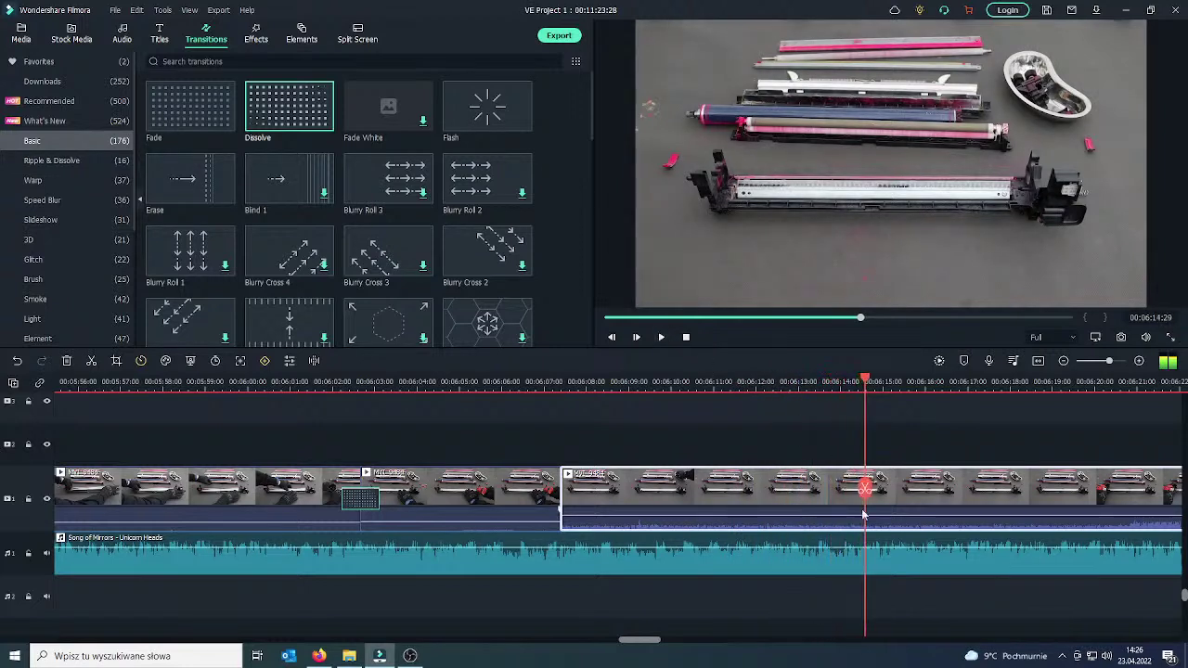
left_click_drag(866, 477, 1030, 449)
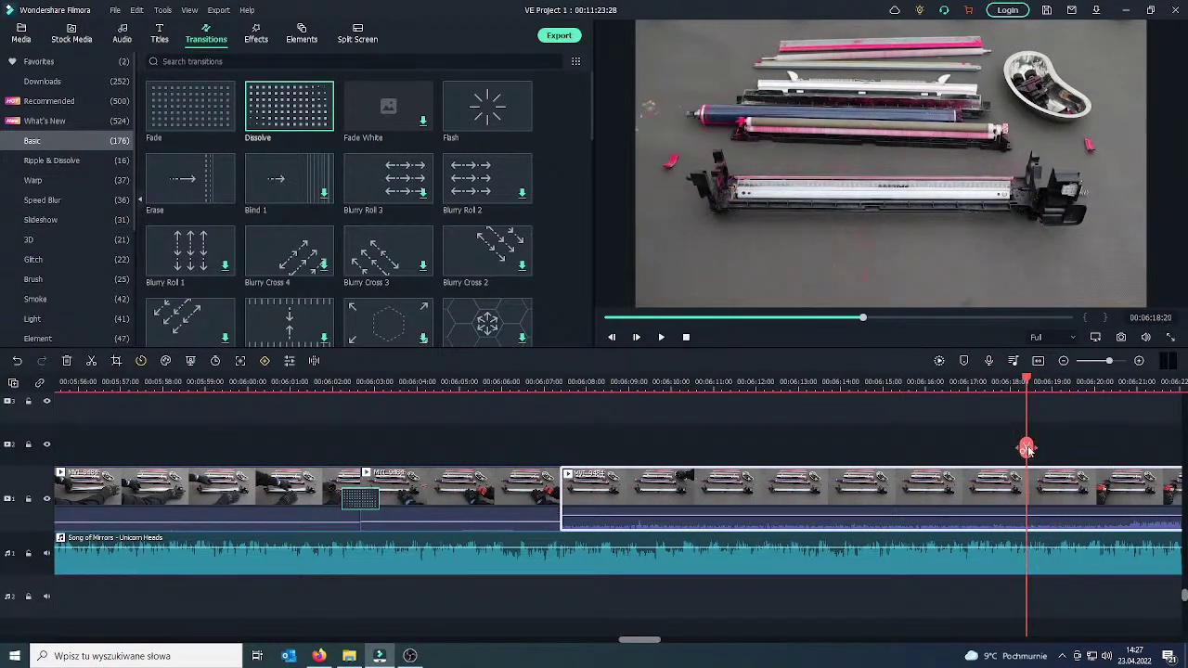
left_click(1027, 444)
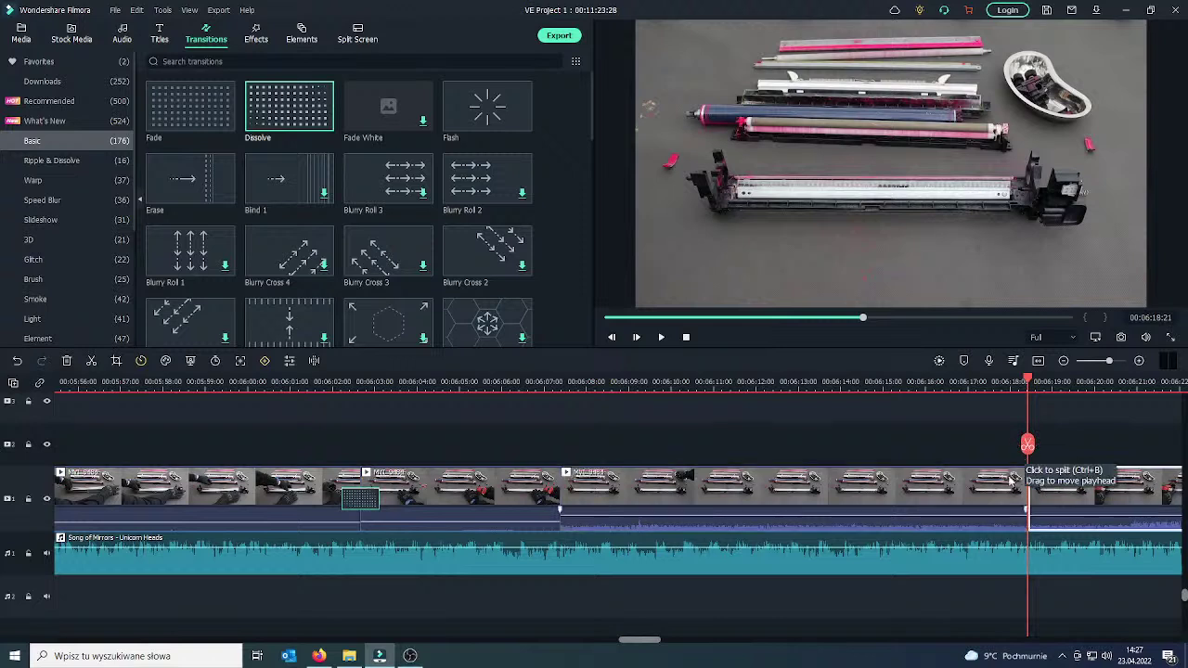
key("Delete")
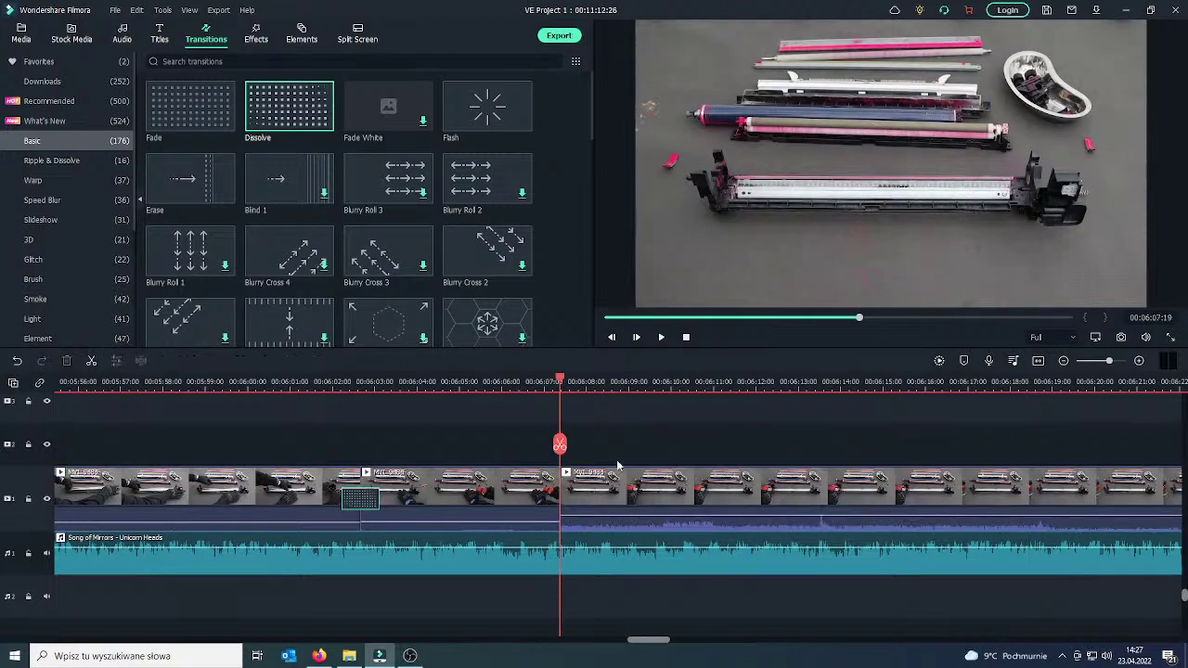
left_click_drag(614, 518, 612, 524)
Add another Dissolve transition at the new cut near 00:06:07.
left_click(549, 488)
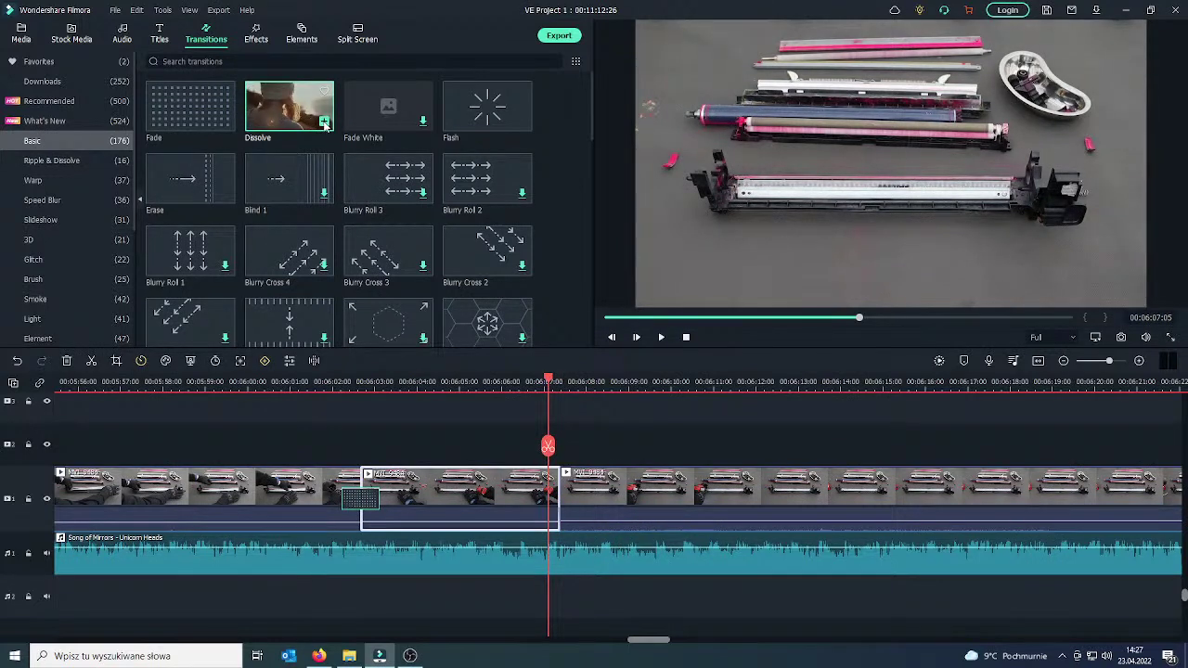
left_click_drag(325, 124, 547, 500)
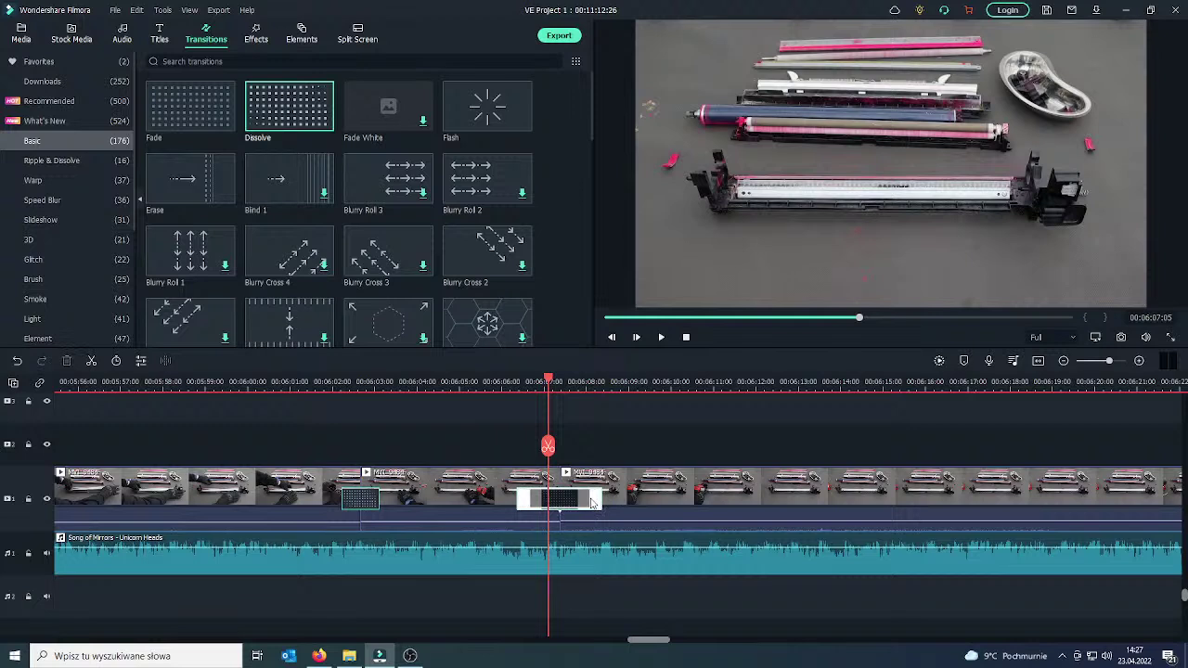
left_click_drag(549, 447, 471, 451)
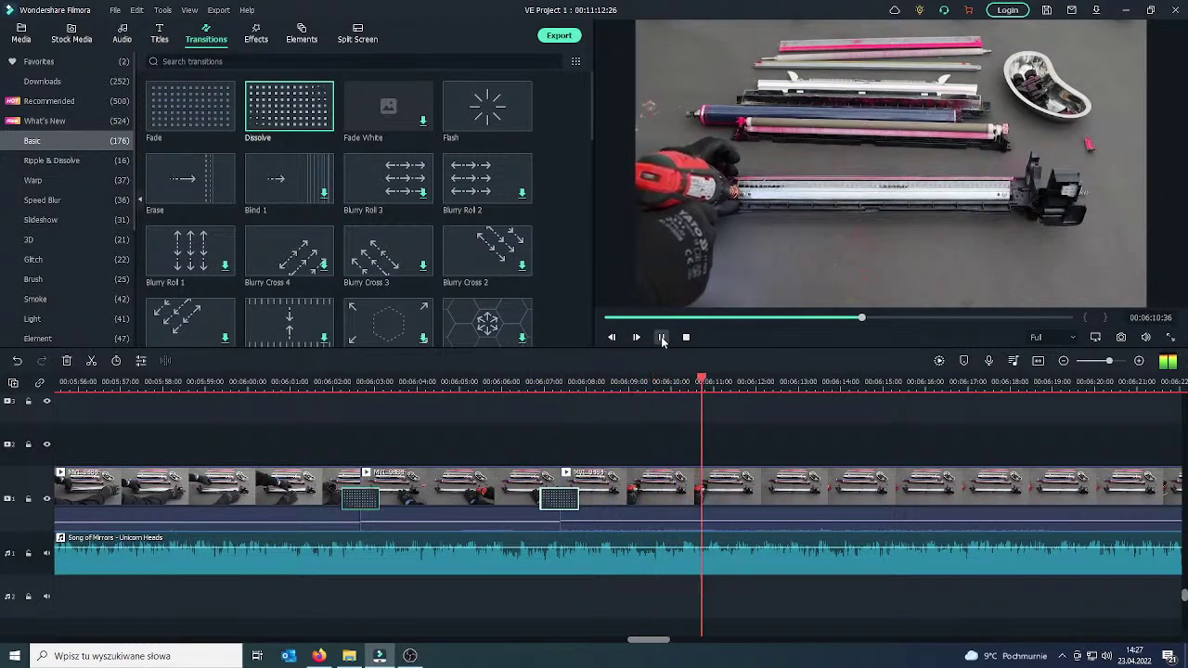
Split the clip at about 06:12 and 06:21 and delete the middle section.
left_click(778, 485)
left_click(757, 453)
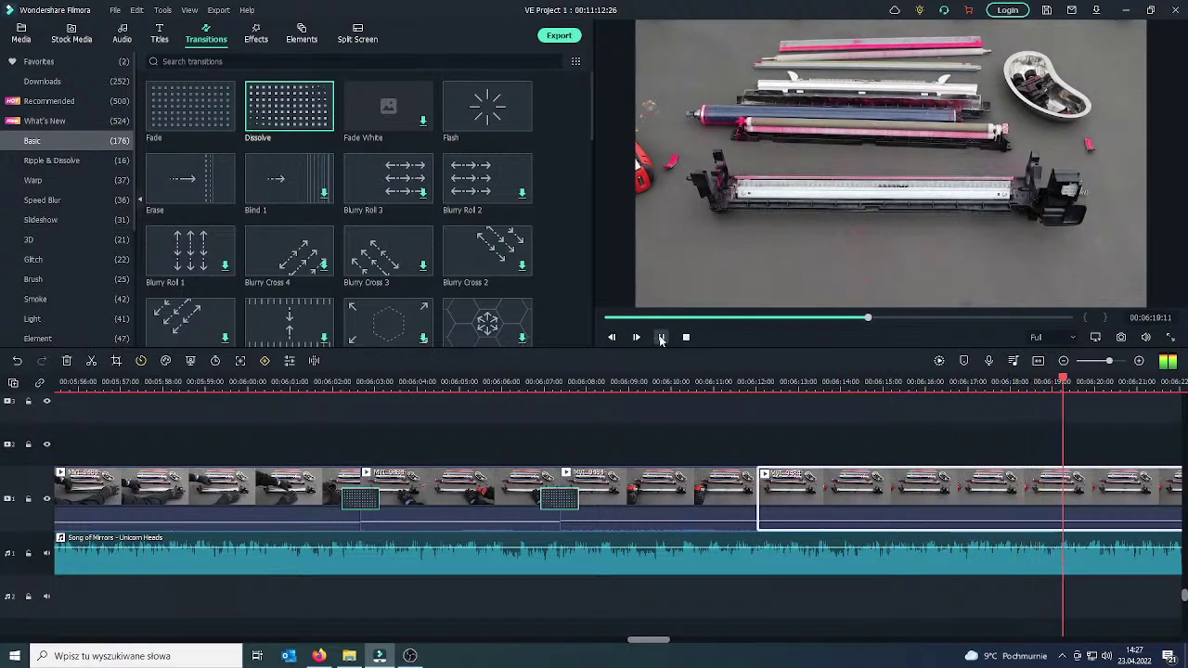
left_click_drag(1094, 451, 1154, 447)
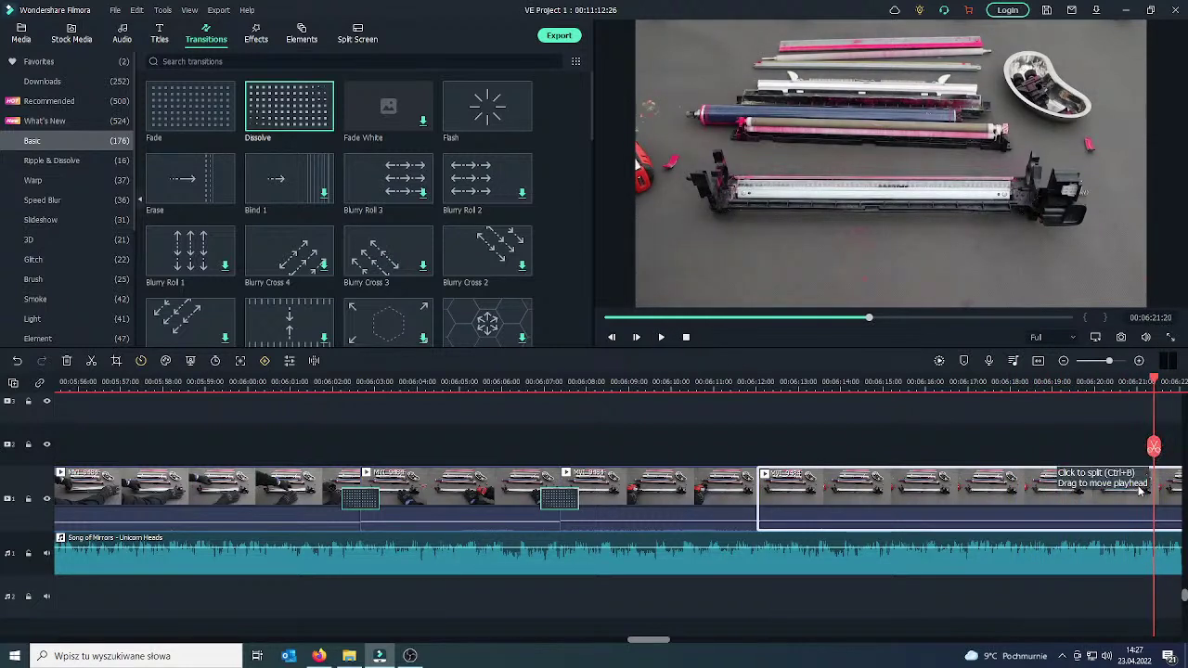
left_click(1154, 449)
key("Delete")
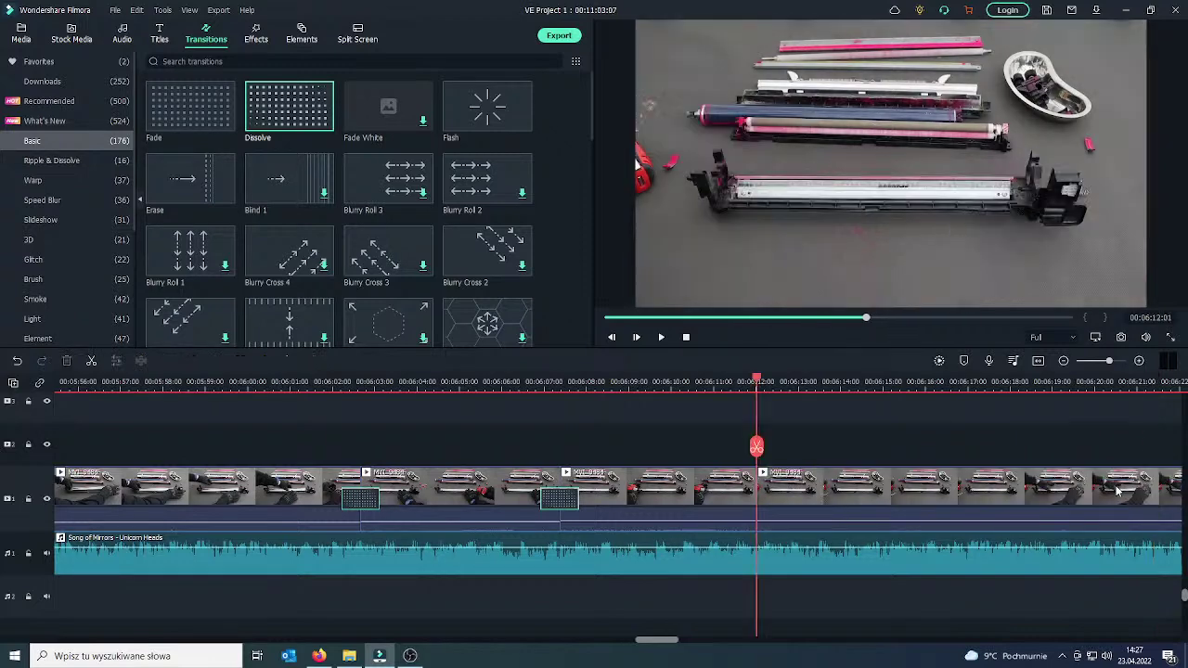
Place a Dissolve transition on the new 06:12 join and preview it.
left_click_drag(756, 447, 723, 449)
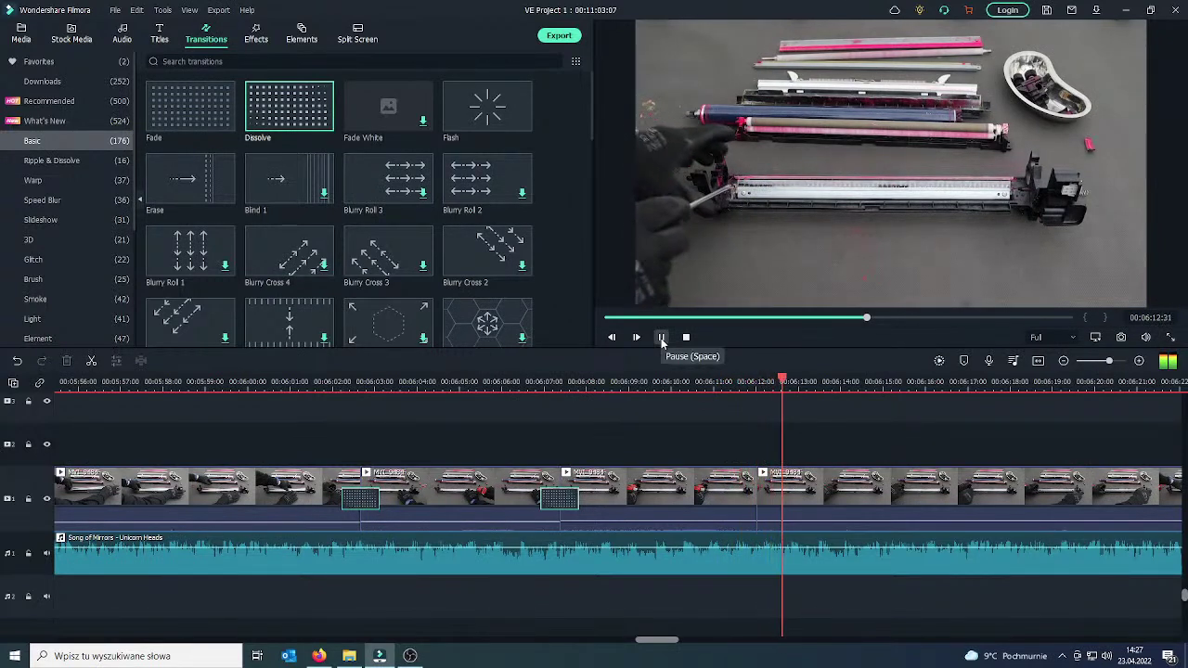
left_click(662, 338)
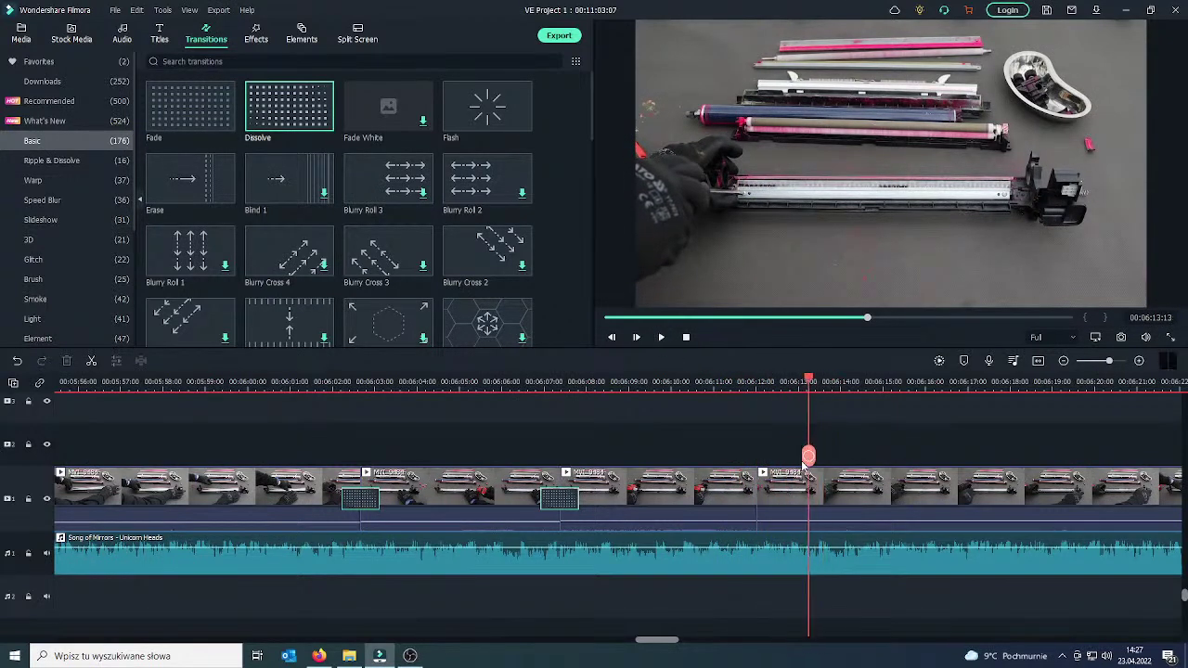
left_click_drag(813, 465, 735, 487)
left_click(734, 487)
left_click_drag(316, 121, 770, 502)
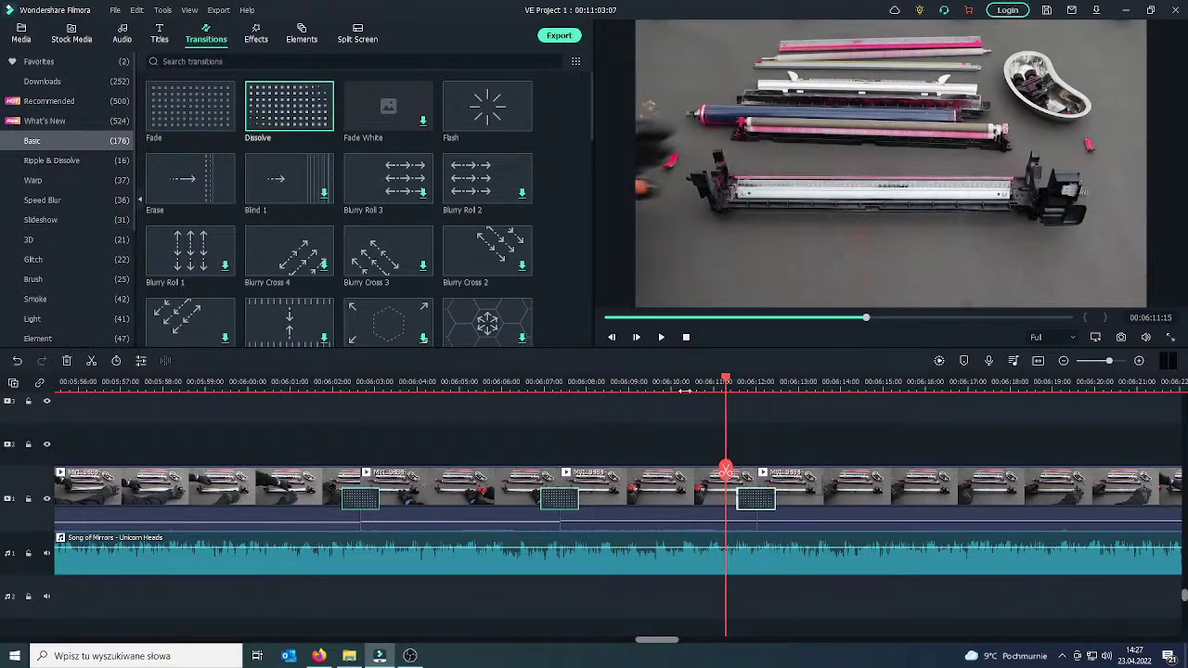
left_click(661, 338)
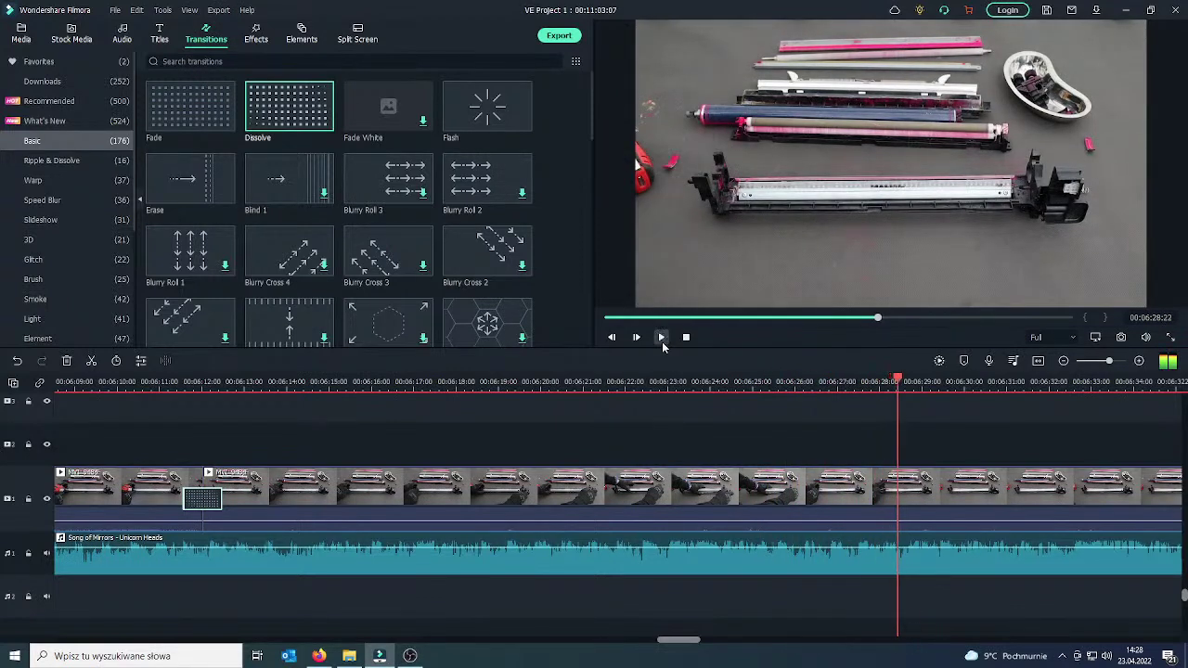
Split the long drum-unit clip at about 06:28, review the footage, and show the Media library.
left_click(878, 499)
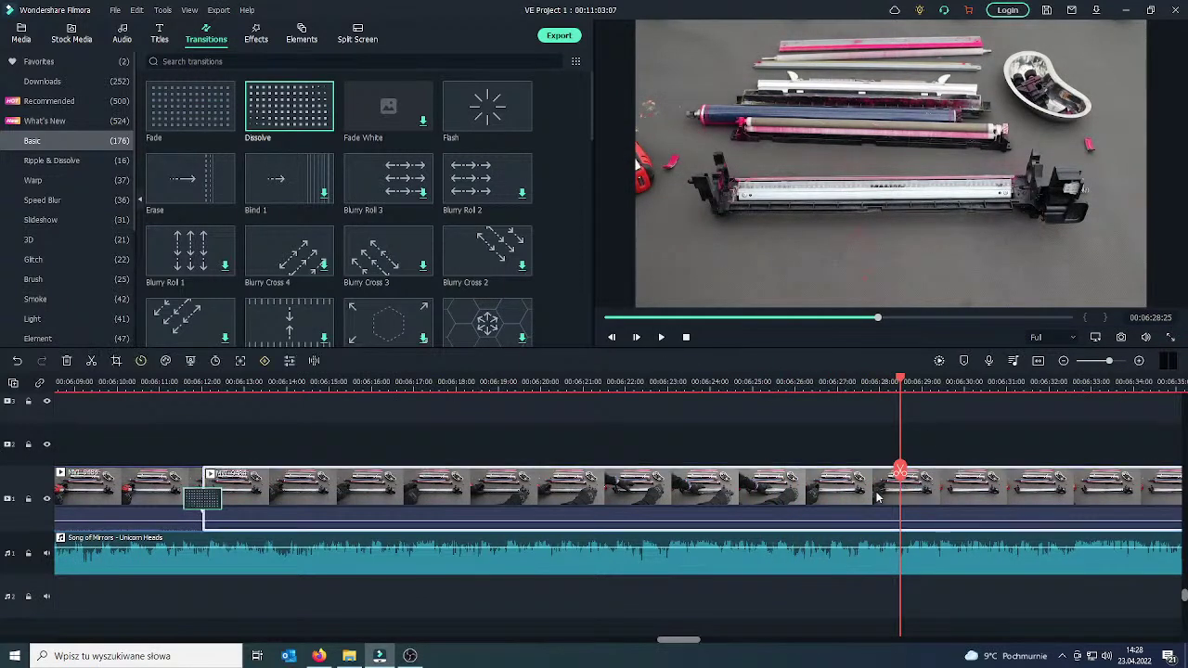
left_click(901, 471)
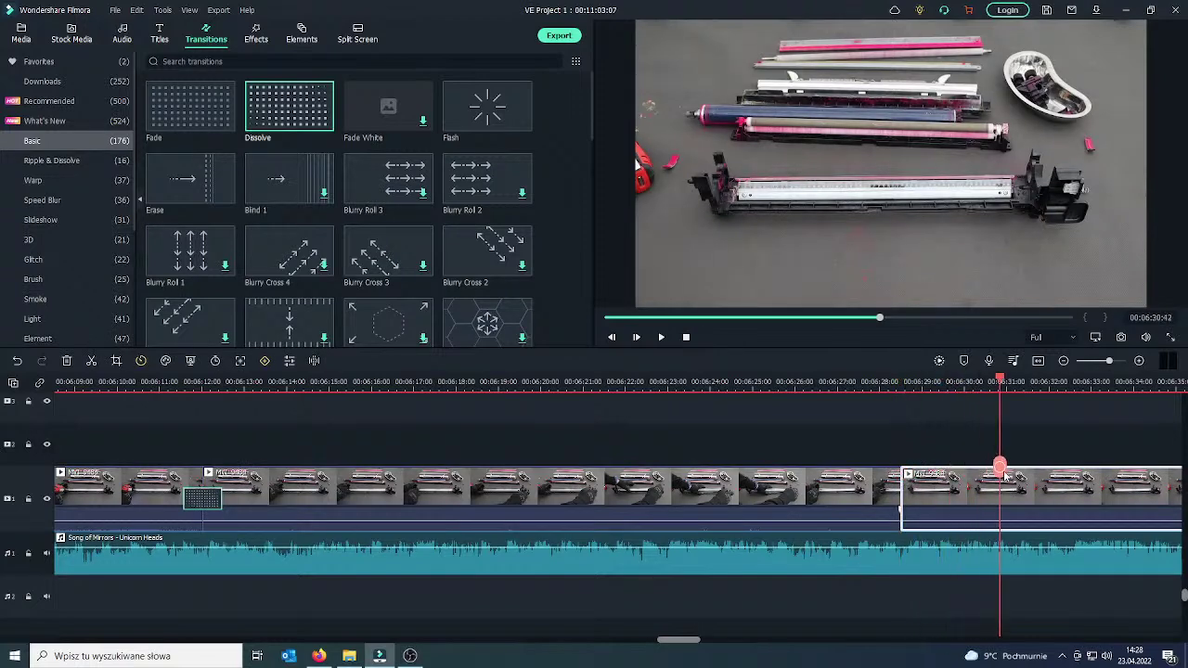
left_click_drag(1019, 473, 1092, 464)
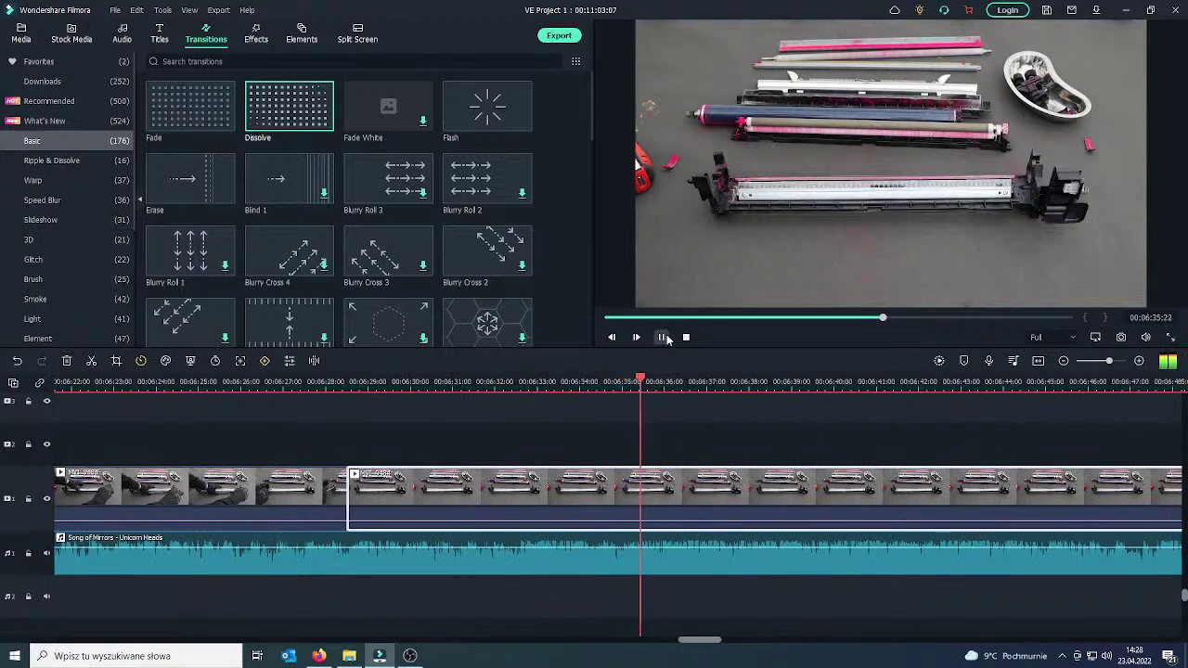
left_click(663, 338)
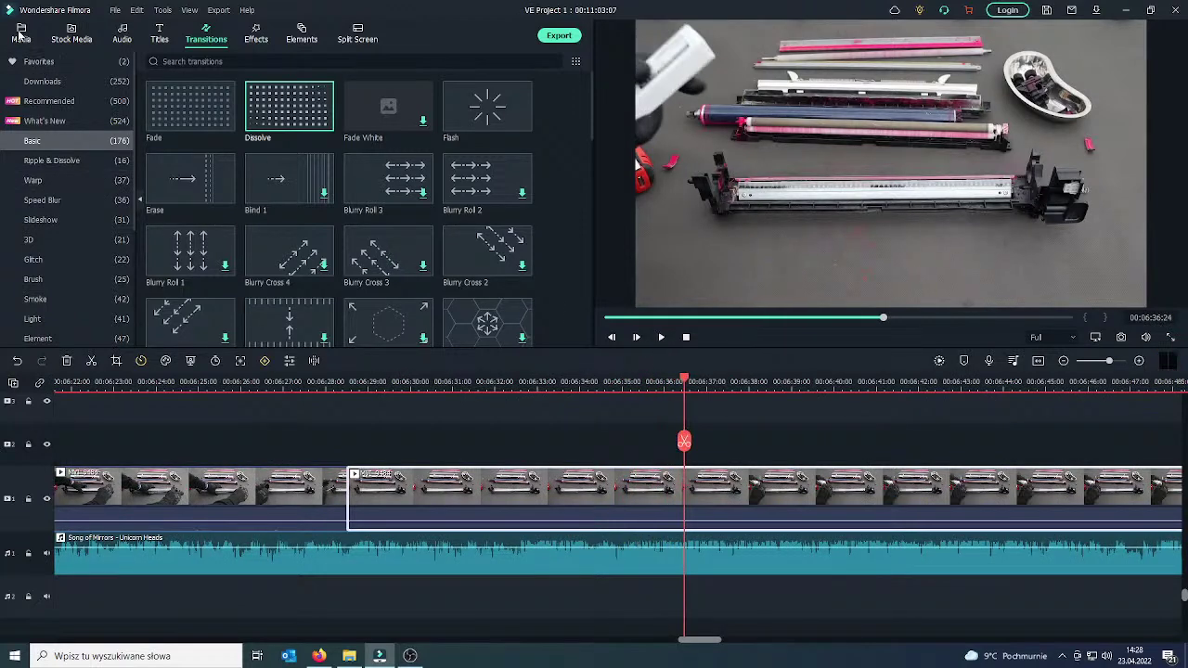
left_click(20, 35)
Play ahead to the 07:00 end point and select the 06:28–07:00 footage for removal.
scroll(291, 204, "down", 5)
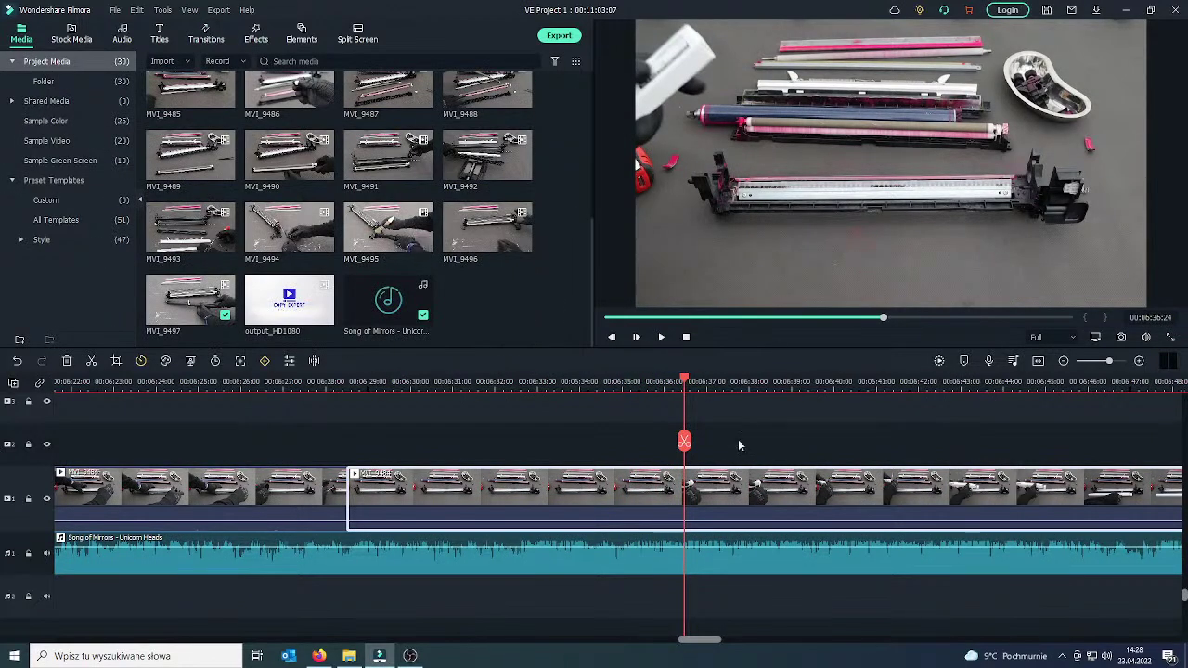
left_click_drag(684, 444, 1049, 453)
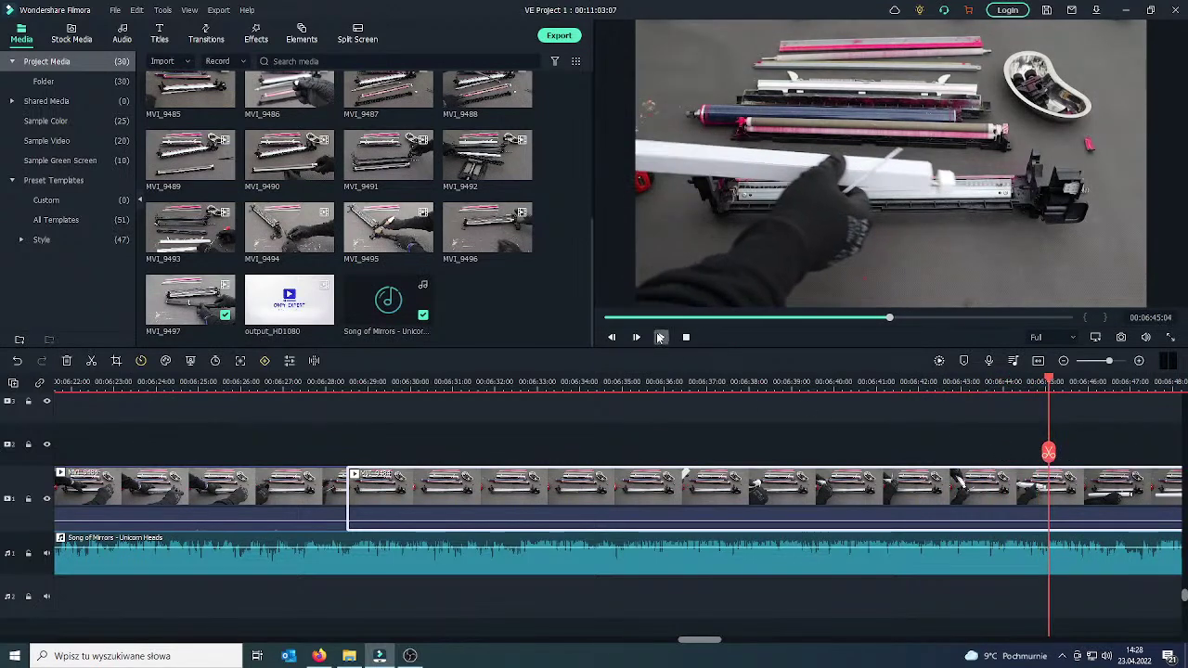
left_click(661, 337)
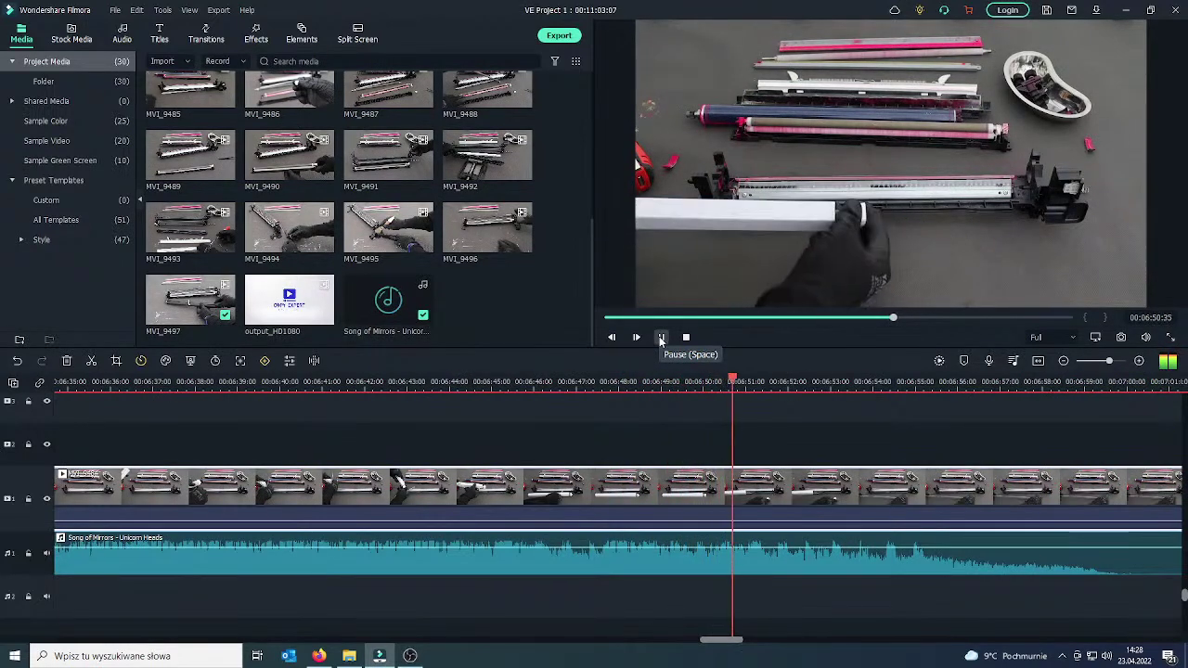
left_click(661, 338)
left_click(660, 338)
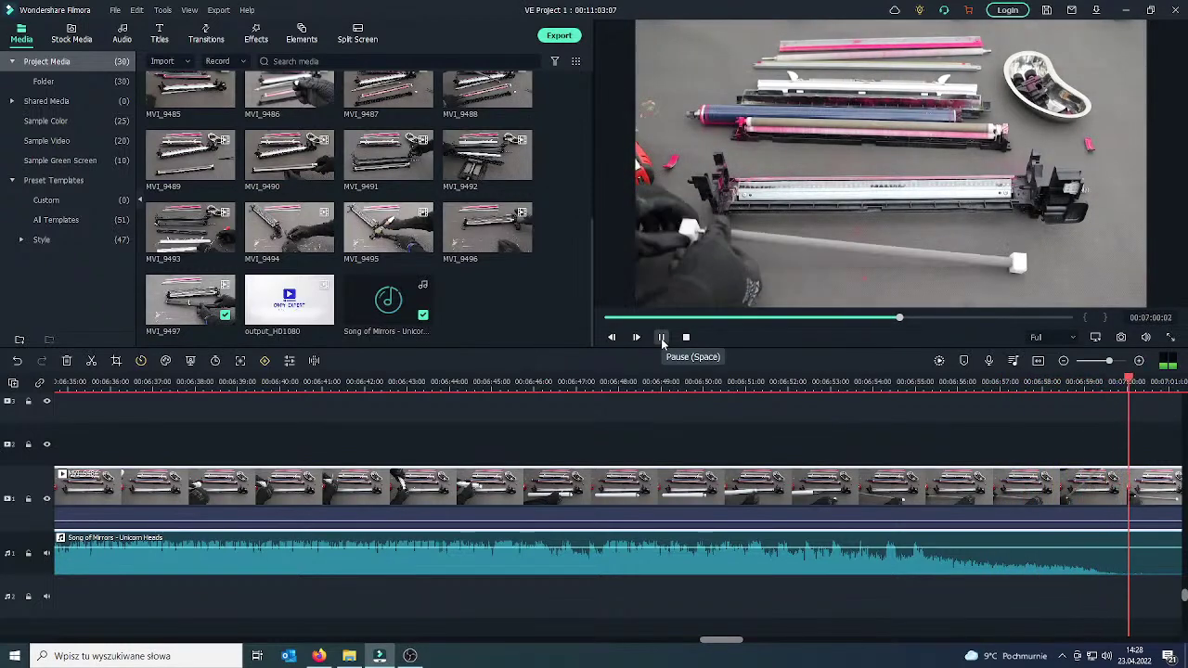
left_click(662, 339)
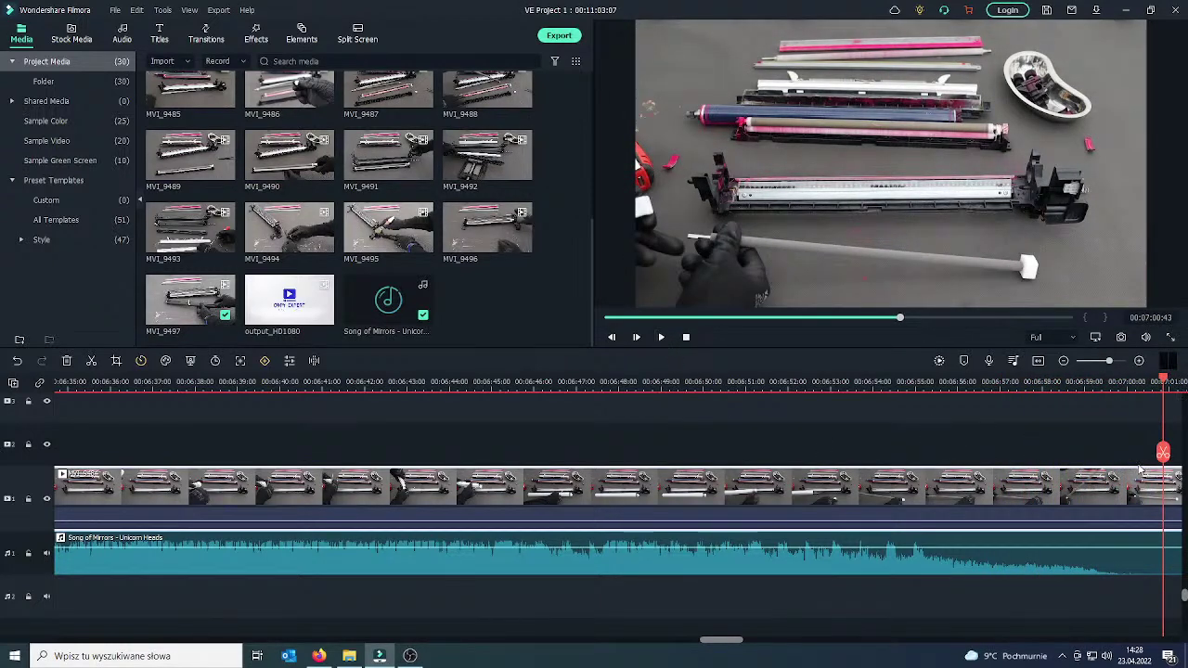
left_click(899, 499)
left_click_drag(1164, 452, 114, 445)
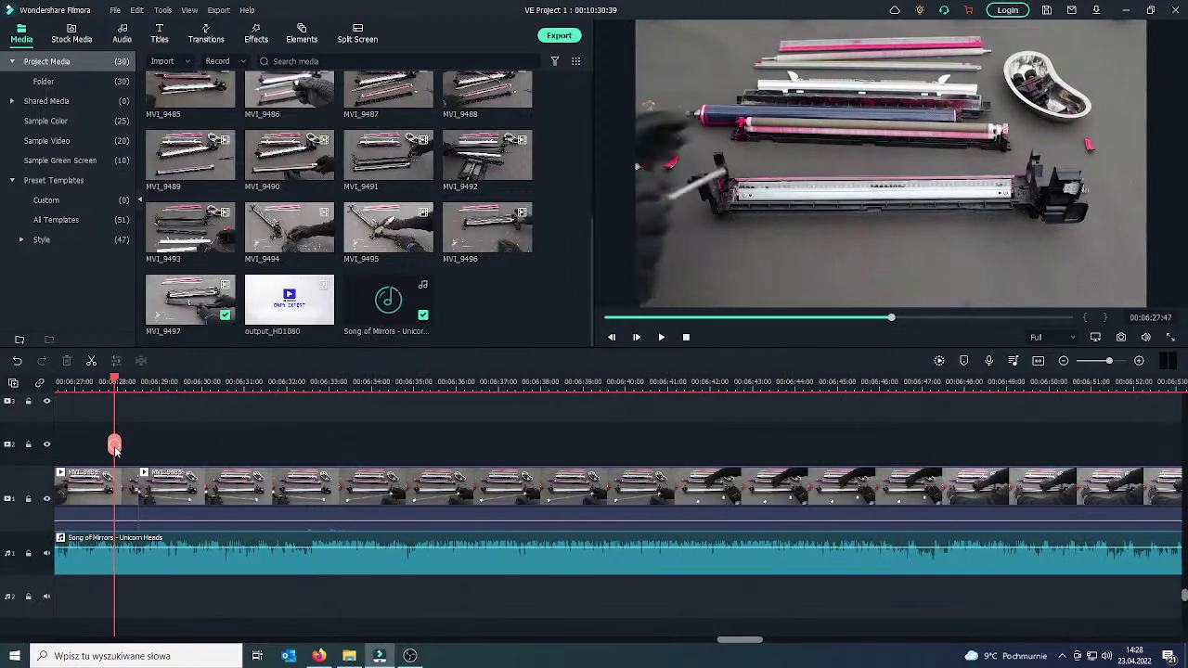
Place a Dissolve transition on the 06:28 cut and play it back.
left_click(662, 339)
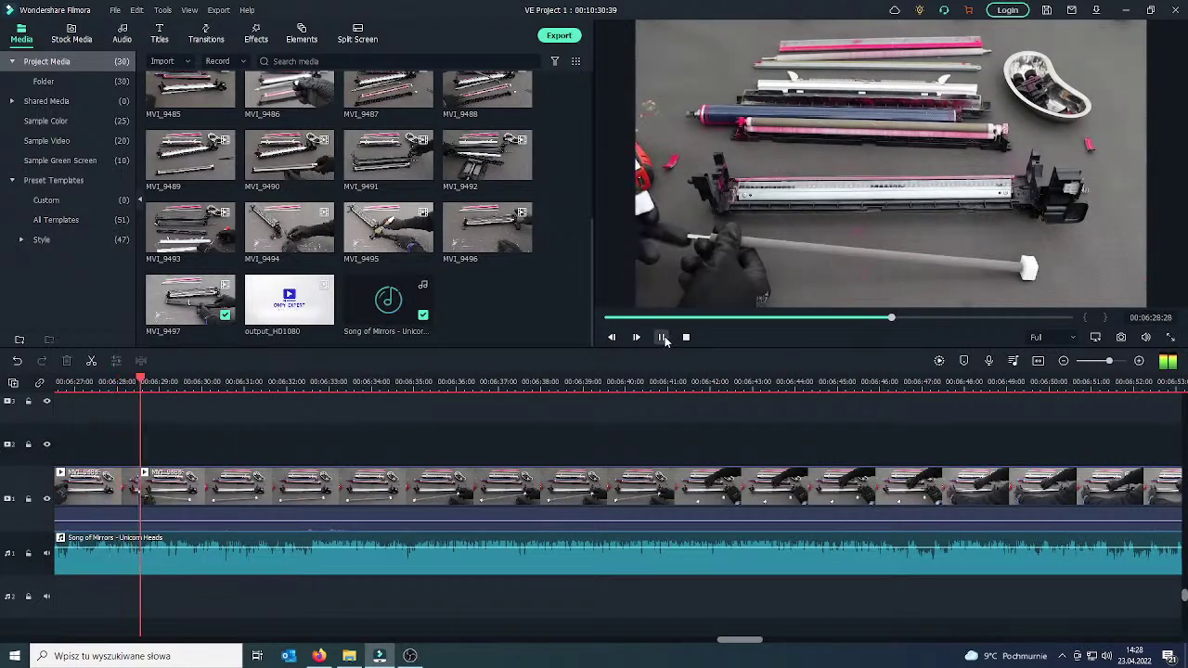
left_click_drag(151, 453, 125, 455)
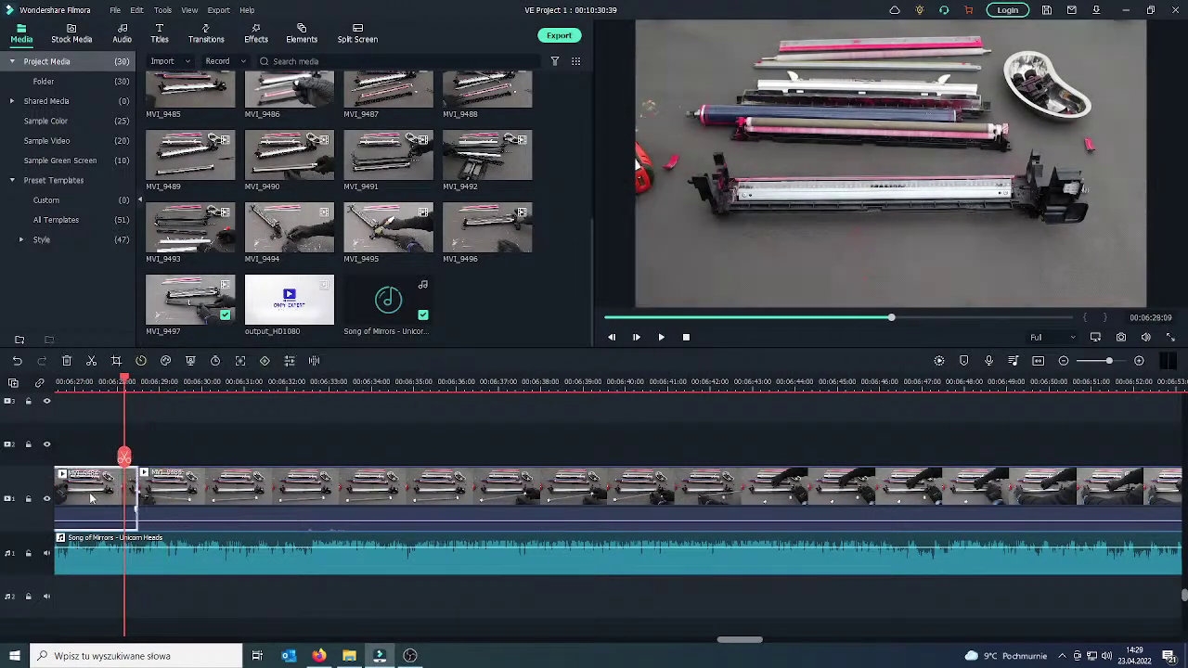
left_click(208, 37)
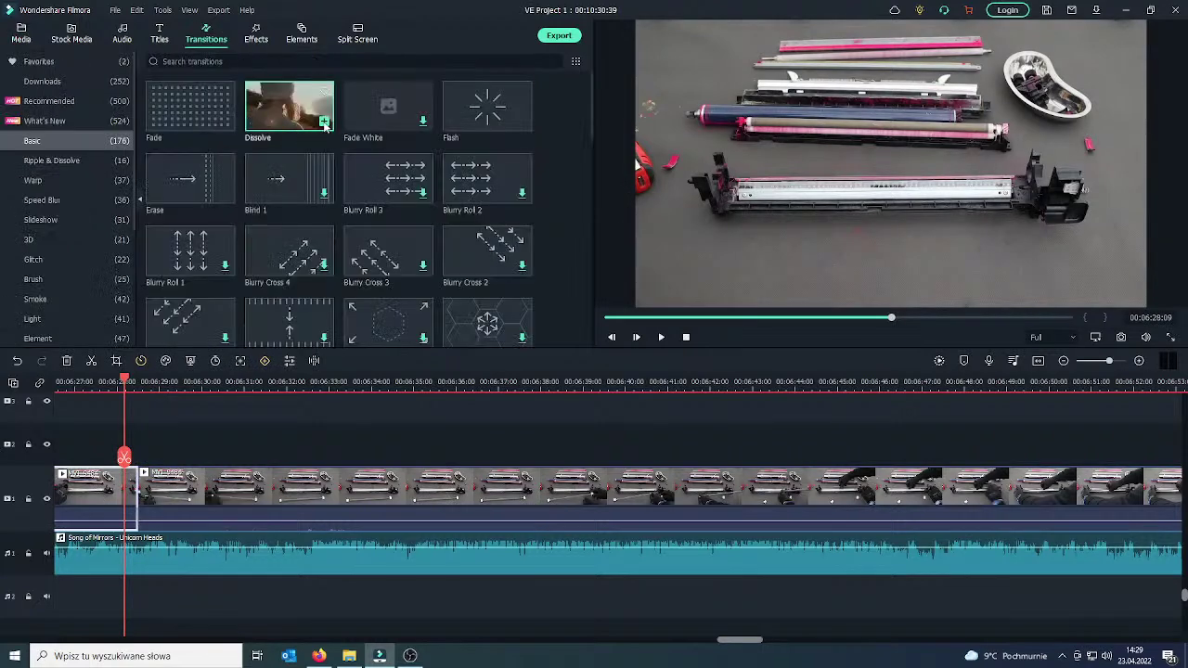
left_click_drag(324, 125, 153, 500)
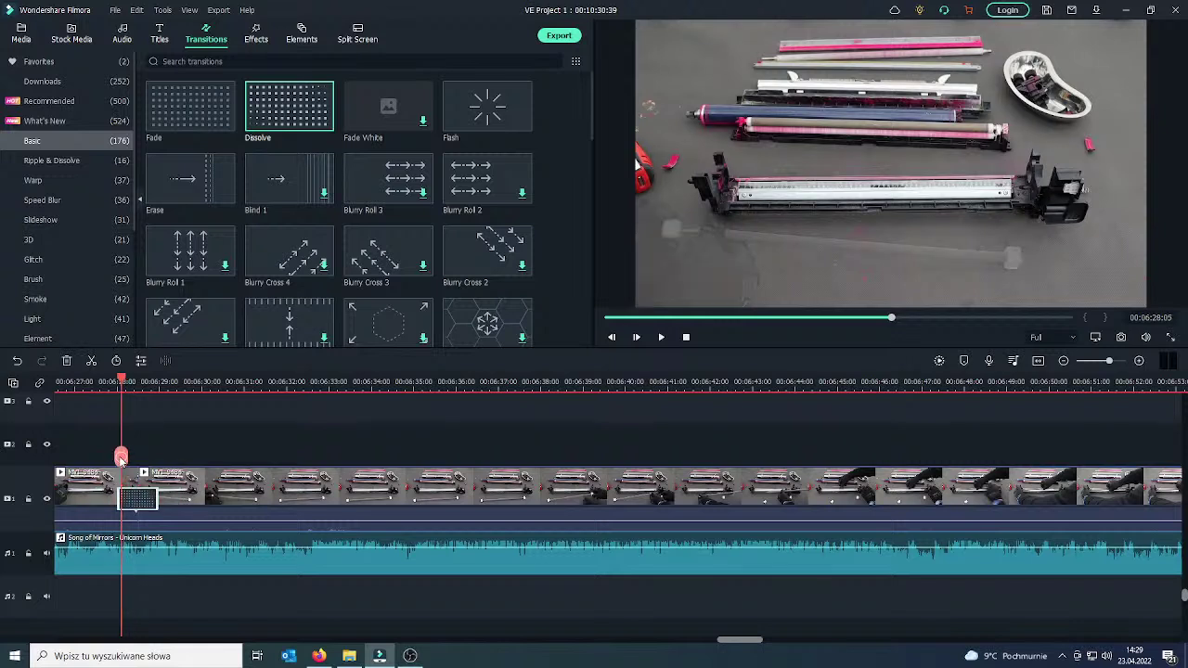
left_click_drag(120, 459, 74, 462)
left_click(661, 337)
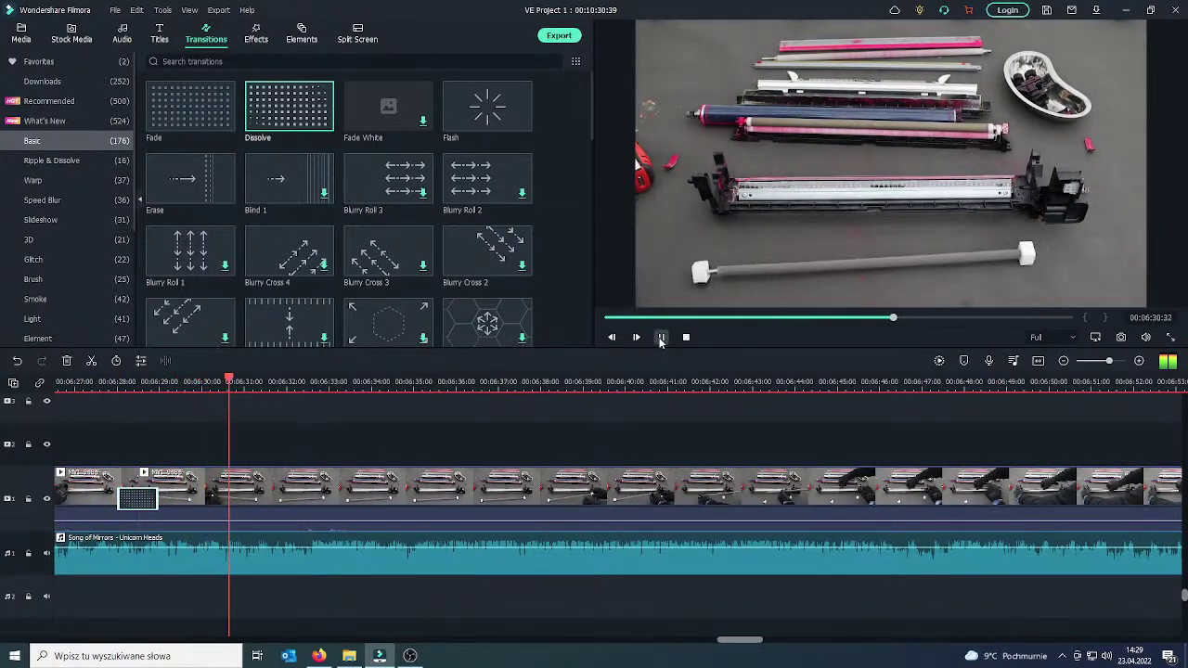
Split the clip at about 06:31 and 06:37 and delete the piece between them.
left_click(288, 491)
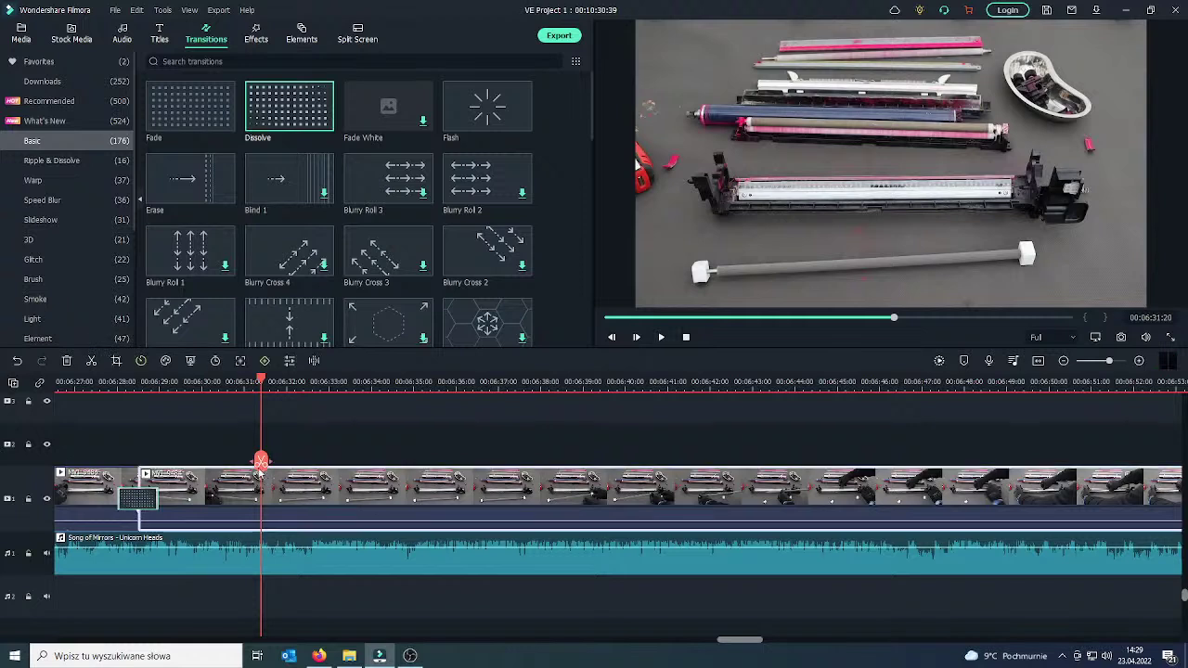
left_click(261, 463)
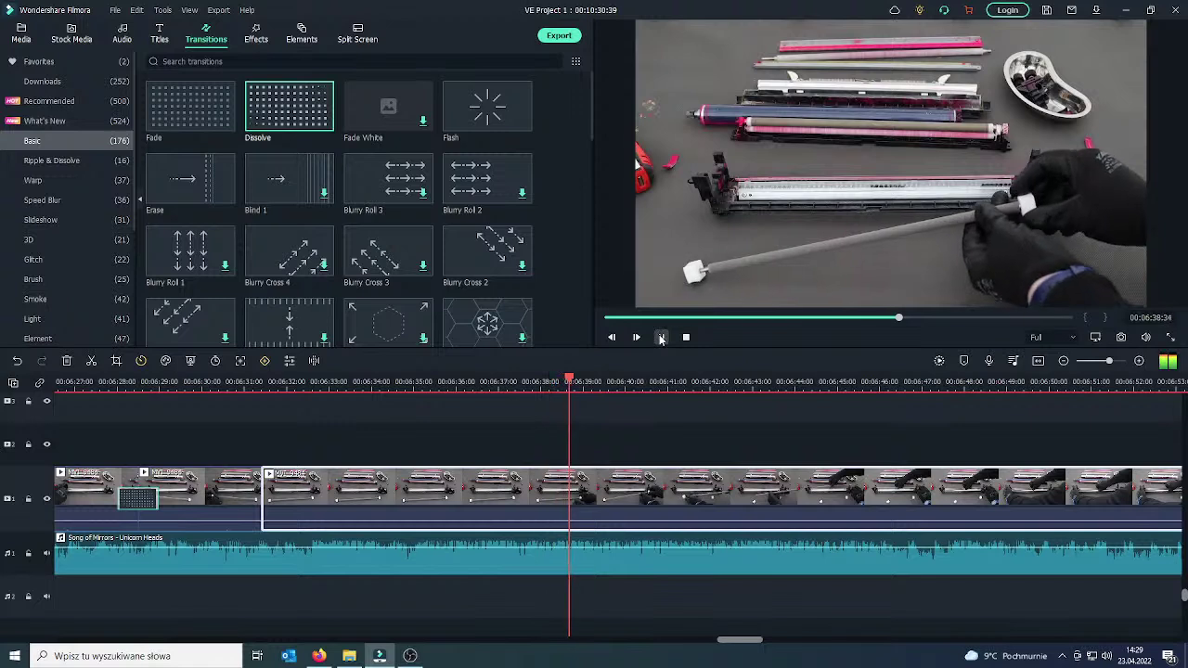
left_click_drag(575, 467, 510, 467)
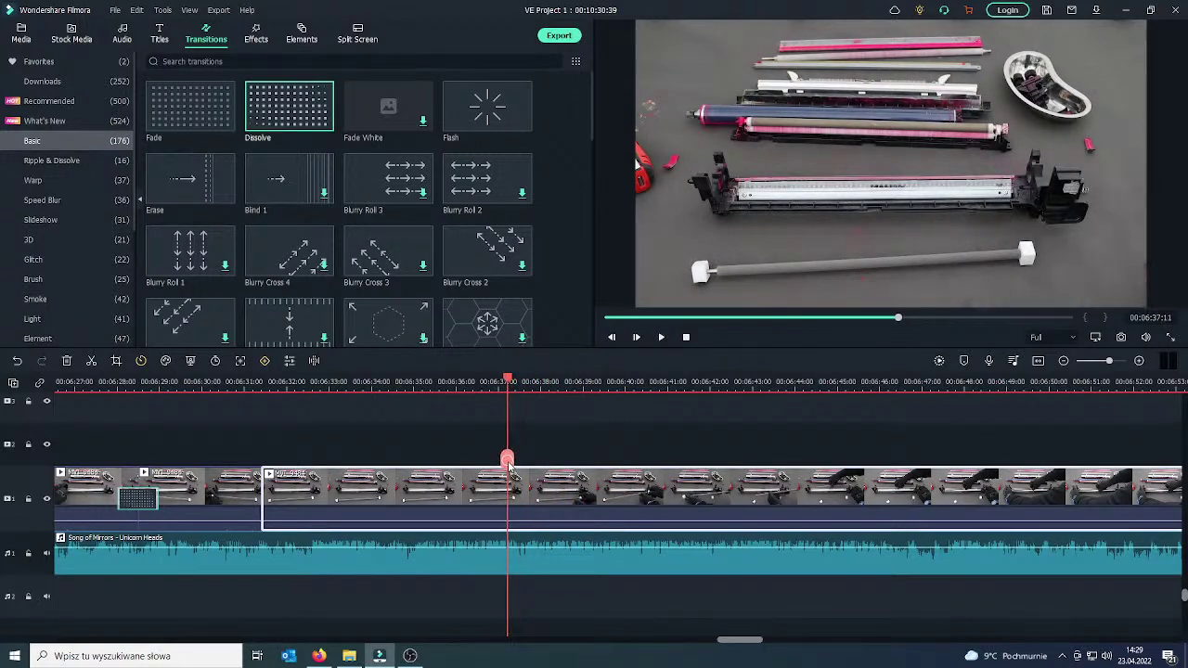
left_click(508, 462)
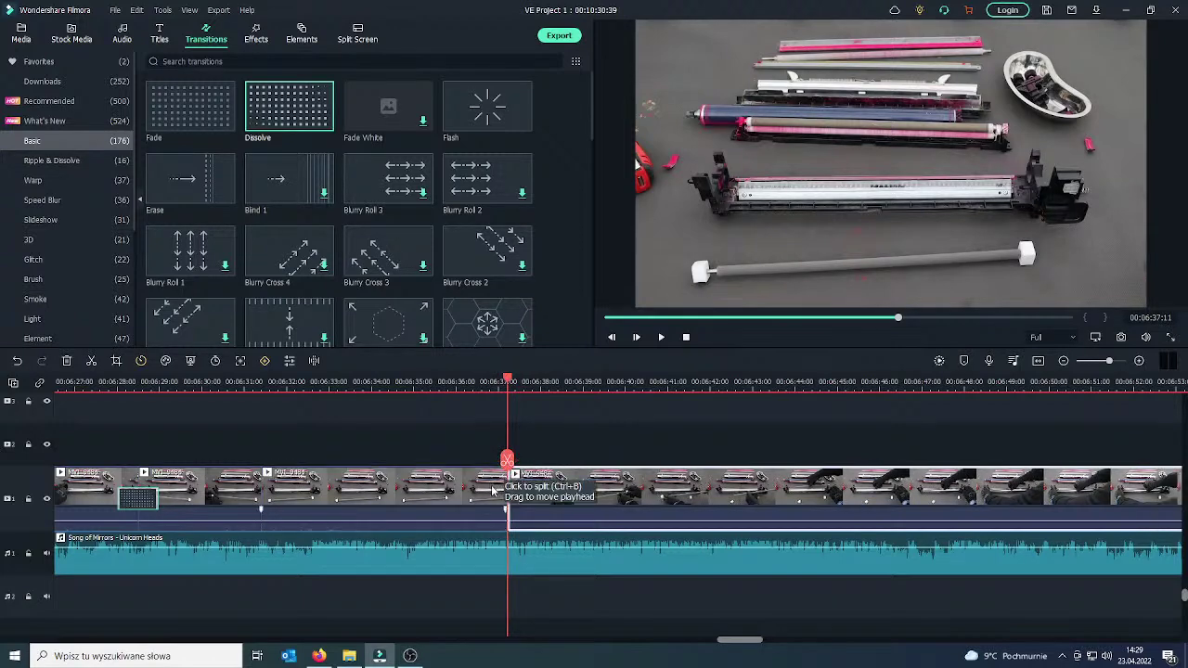
key("Delete")
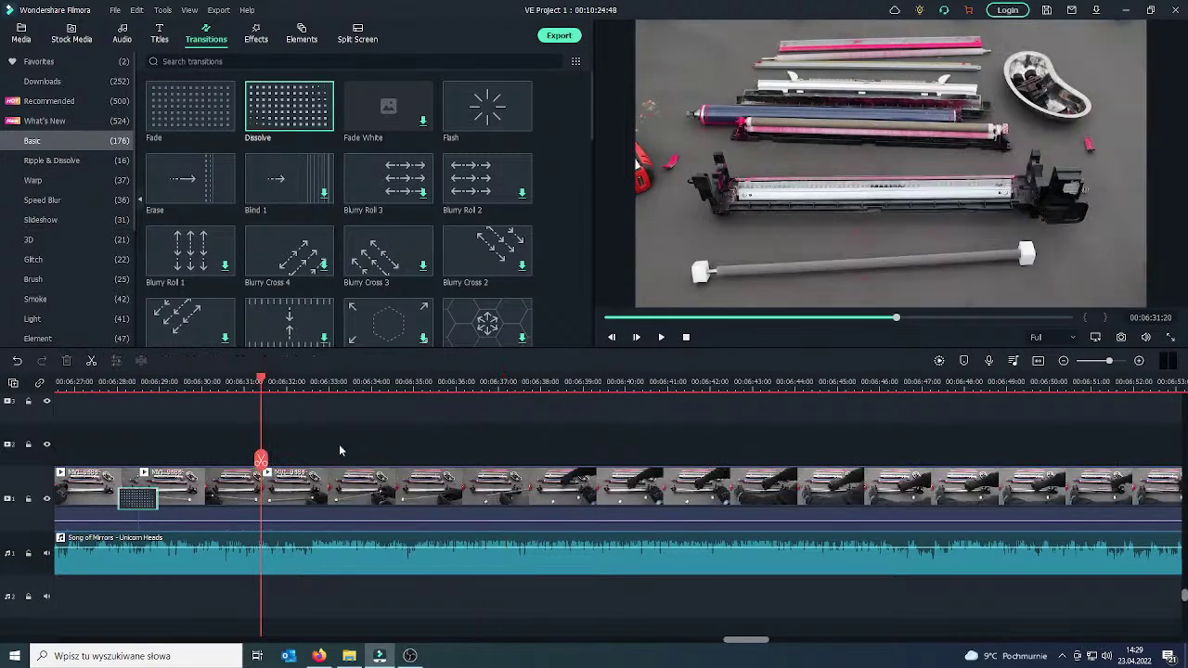
Drop a Dissolve onto the 06:31 join, then rewind and play it back.
left_click_drag(297, 111, 184, 483)
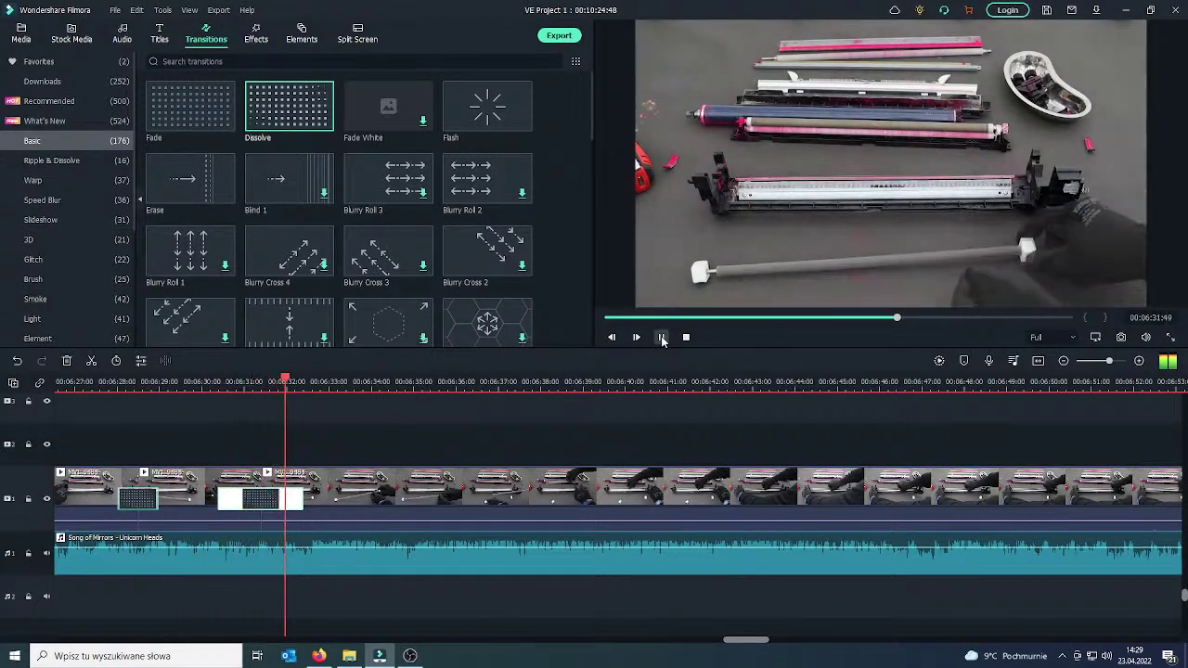
left_click(662, 338)
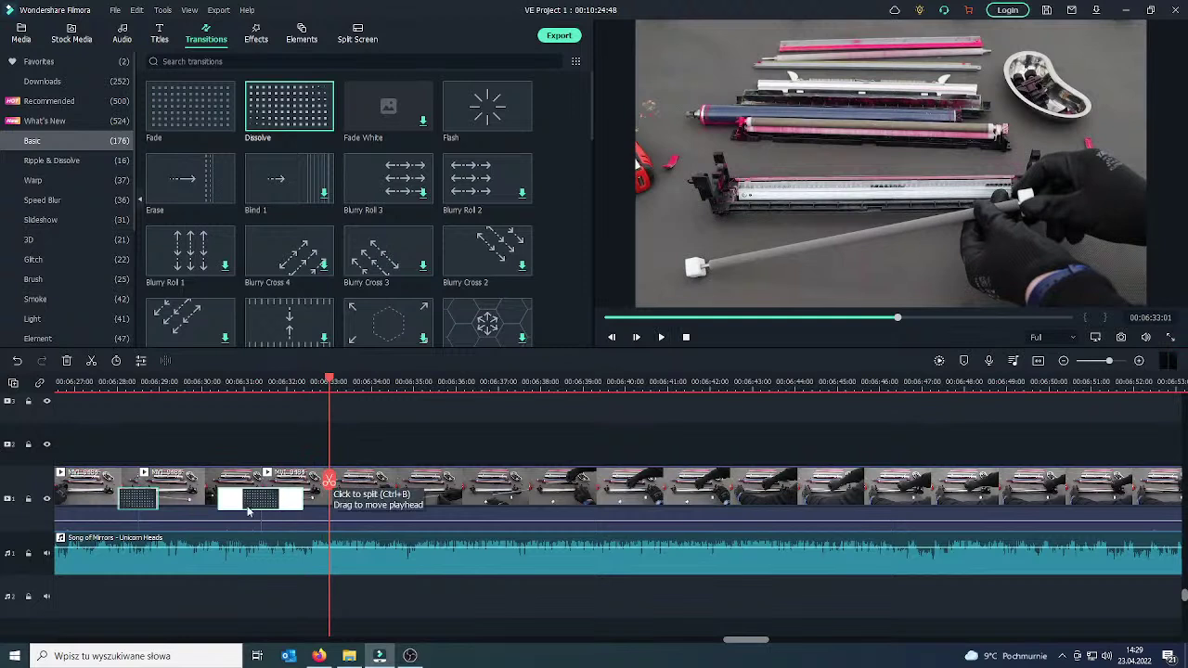
left_click_drag(327, 483, 200, 483)
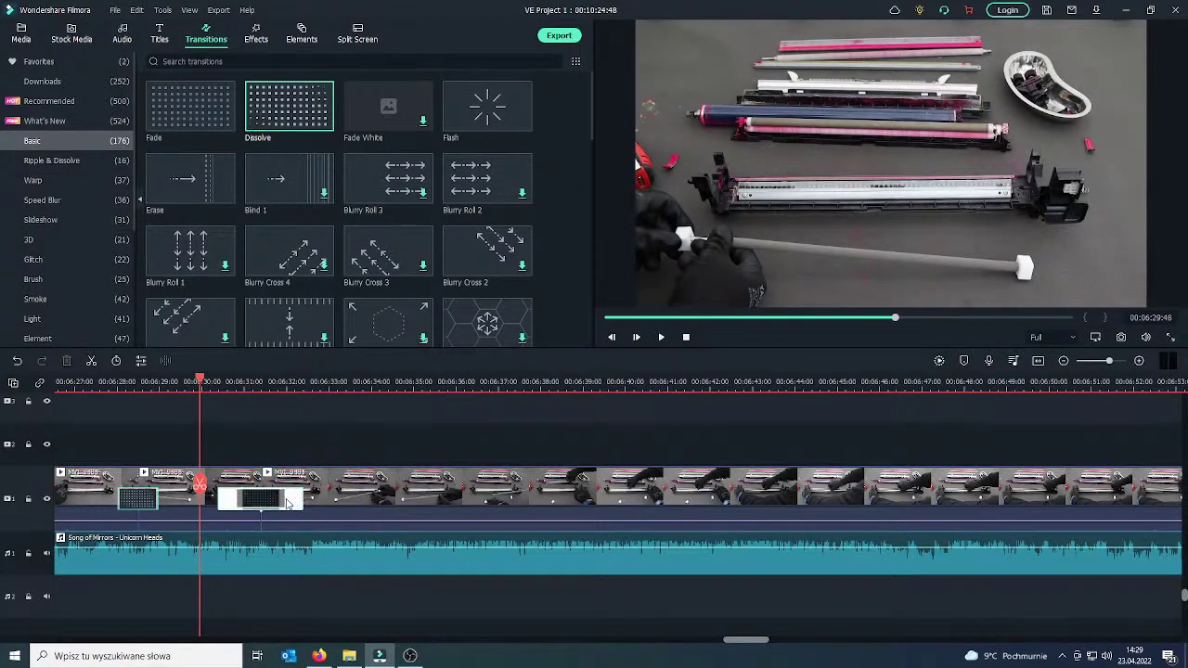
left_click(662, 339)
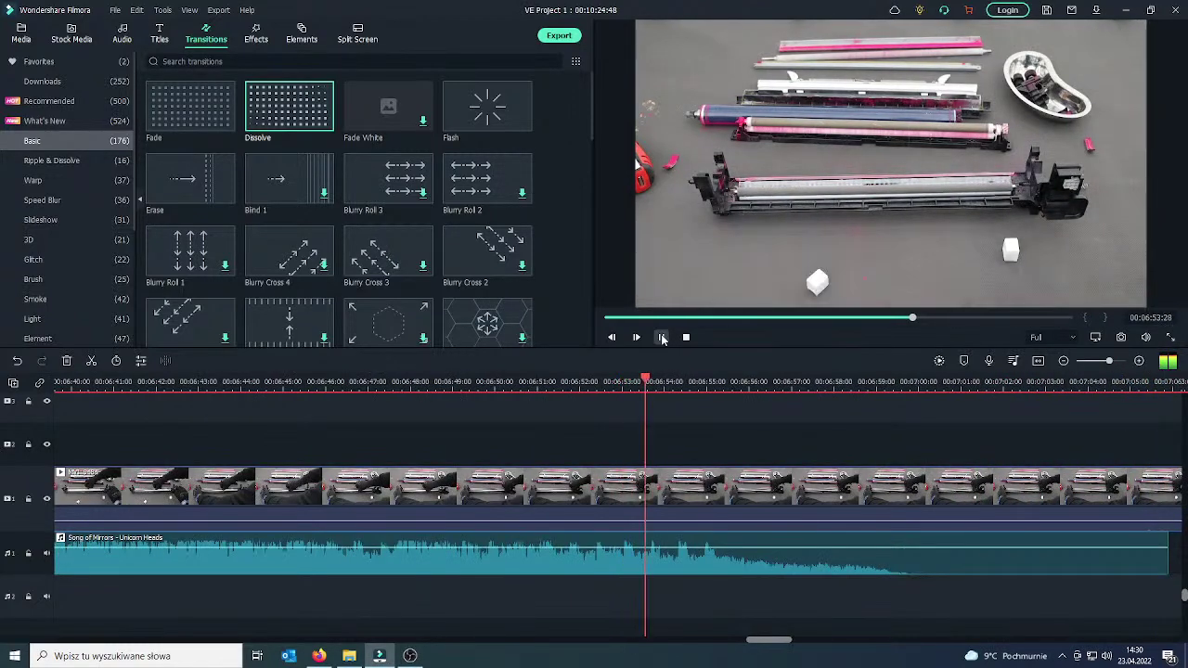
Split the video clip at 06:53:21 and again at 07:17:08 to isolate the unwanted stretch.
left_click(663, 339)
left_click_drag(656, 492, 647, 492)
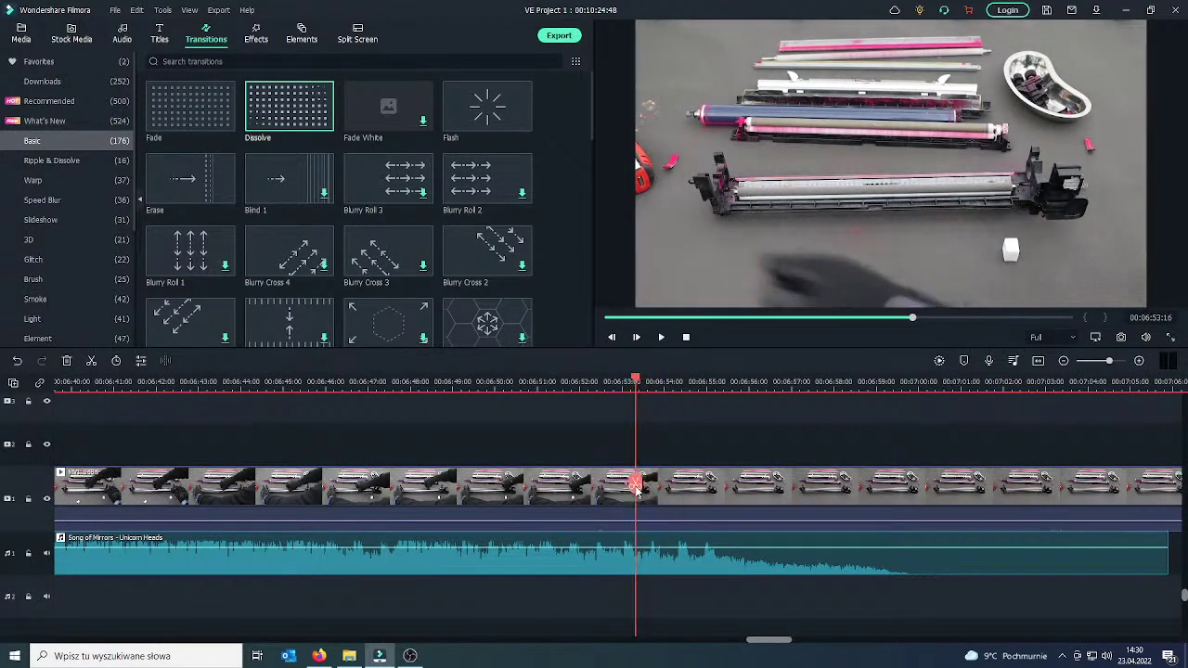
left_click(652, 494)
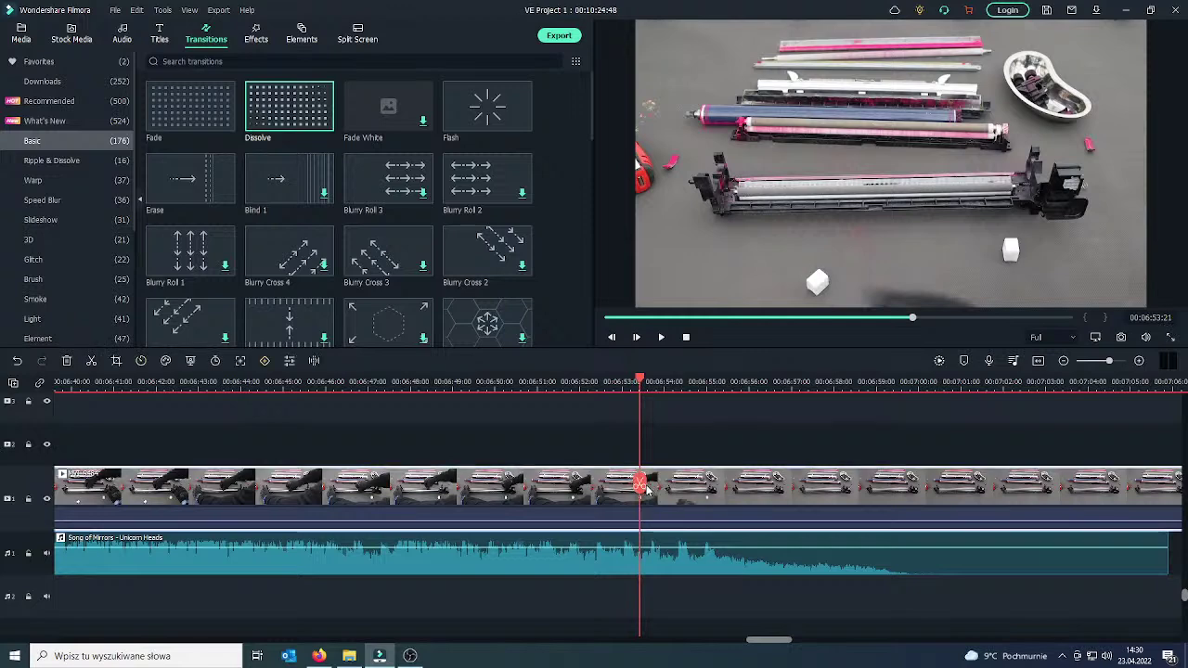
left_click(641, 485)
left_click_drag(641, 484, 935, 483)
left_click_drag(1039, 477, 1129, 476)
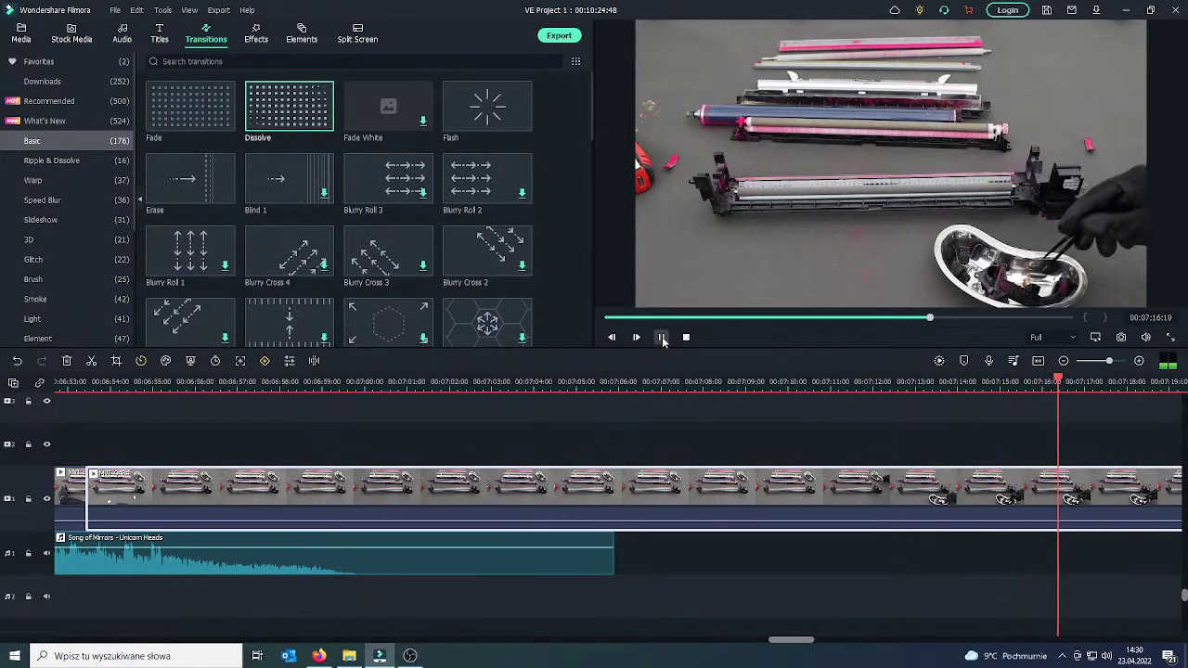
left_click(662, 338)
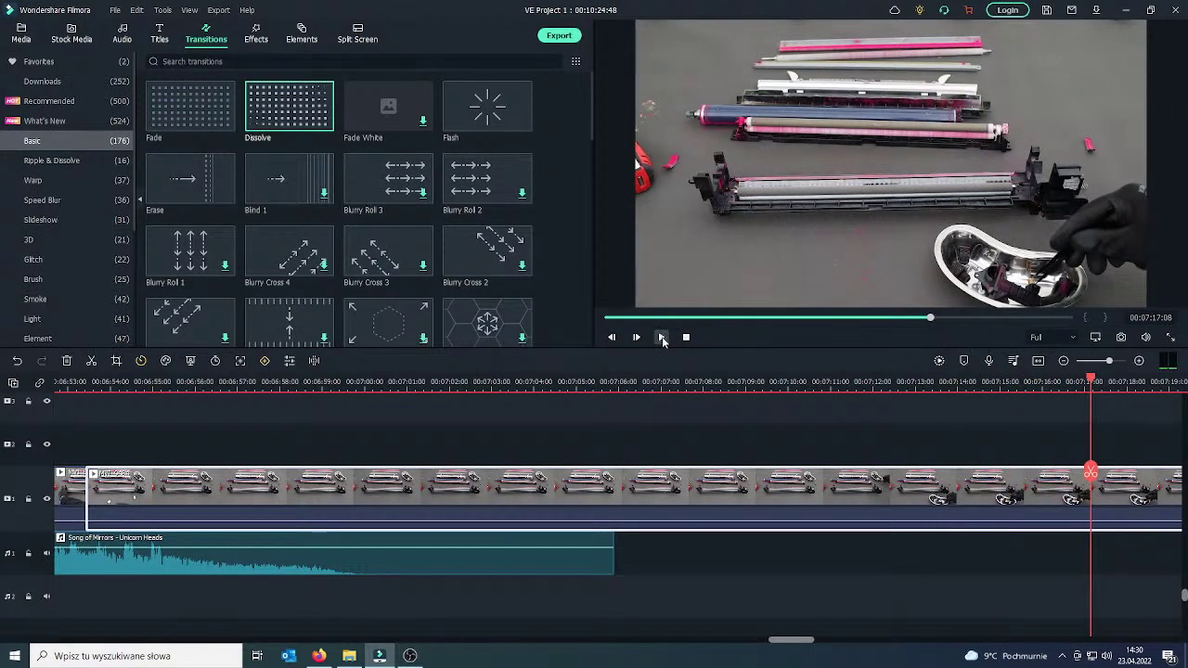
left_click(1091, 475)
Ripple-delete the isolated stretch and add a Fade transition at the 06:53 join.
key("Delete")
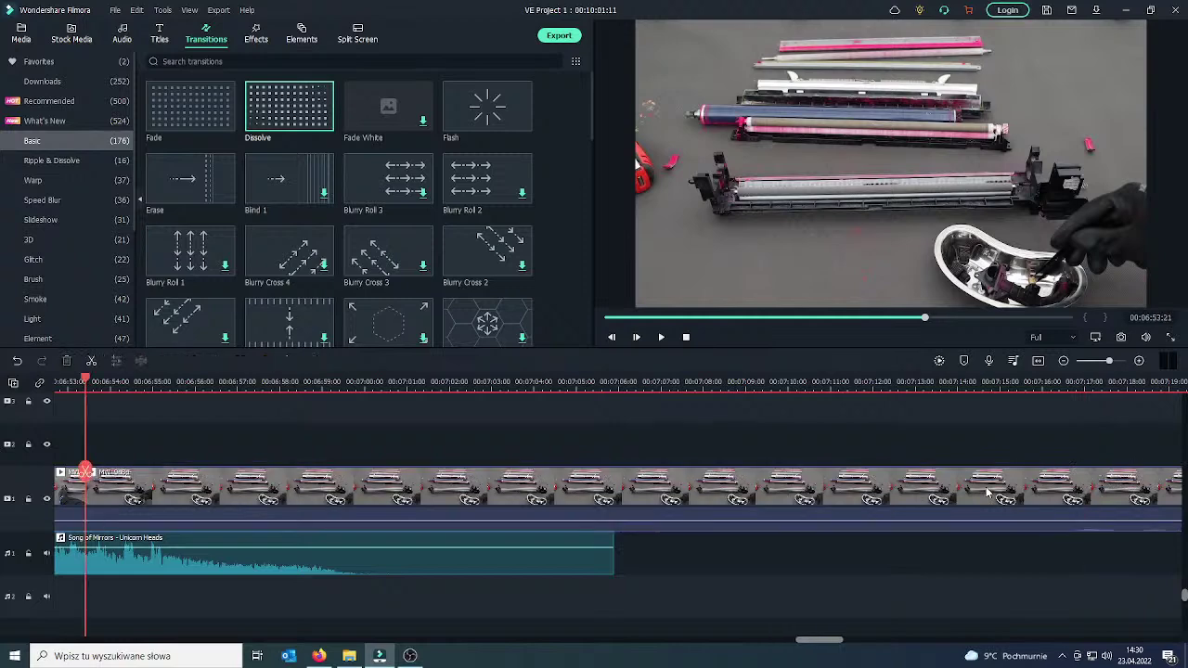
left_click_drag(102, 478, 75, 478)
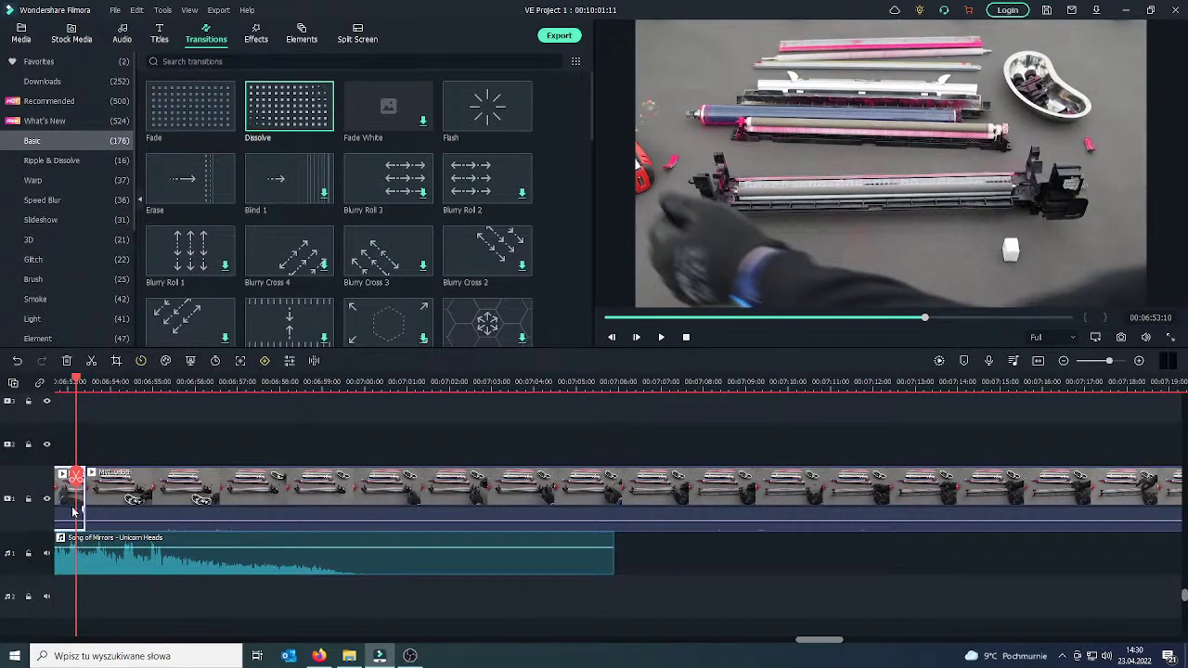
left_click(190, 107)
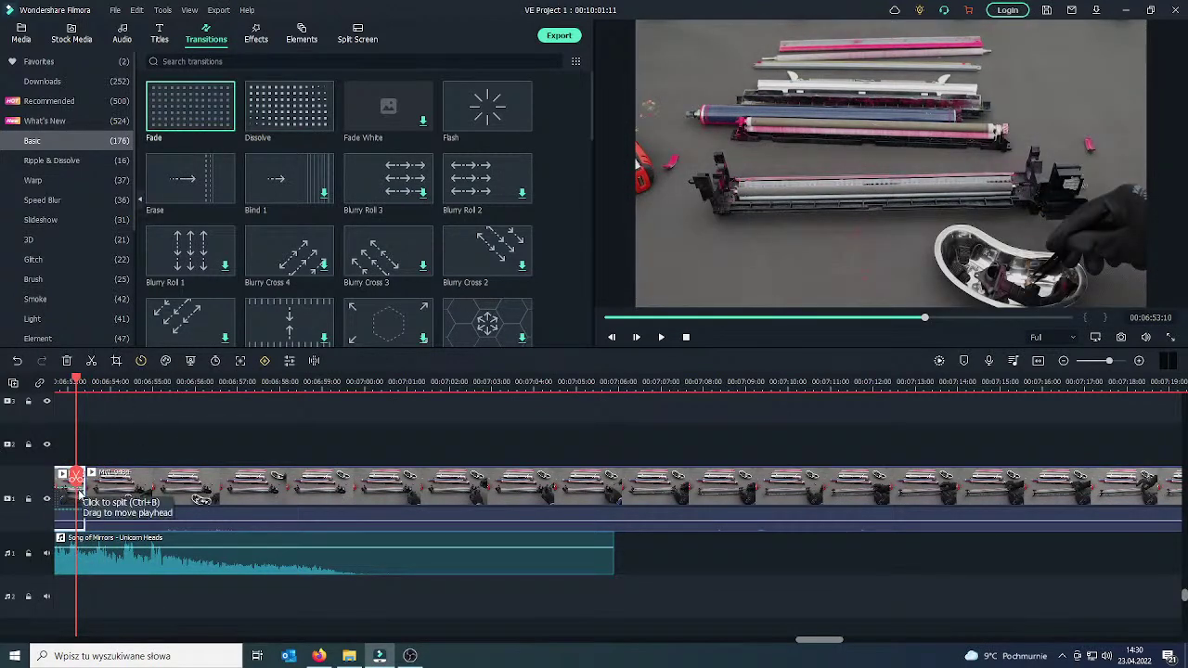
left_click_drag(76, 479, 164, 456)
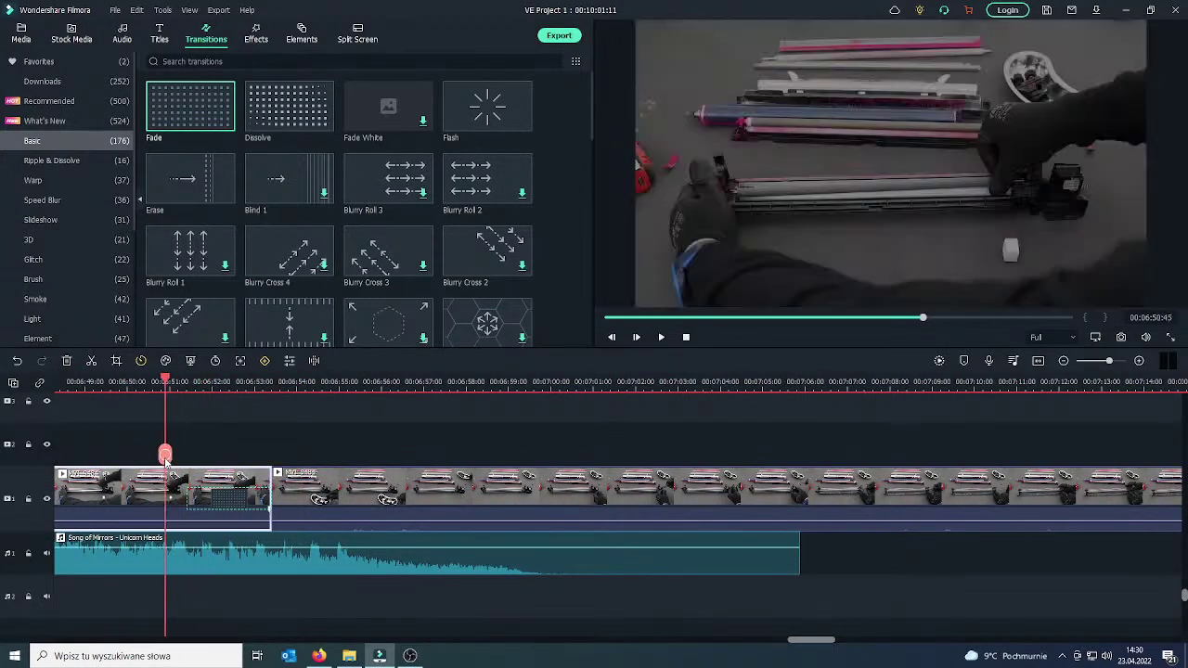
left_click(243, 504)
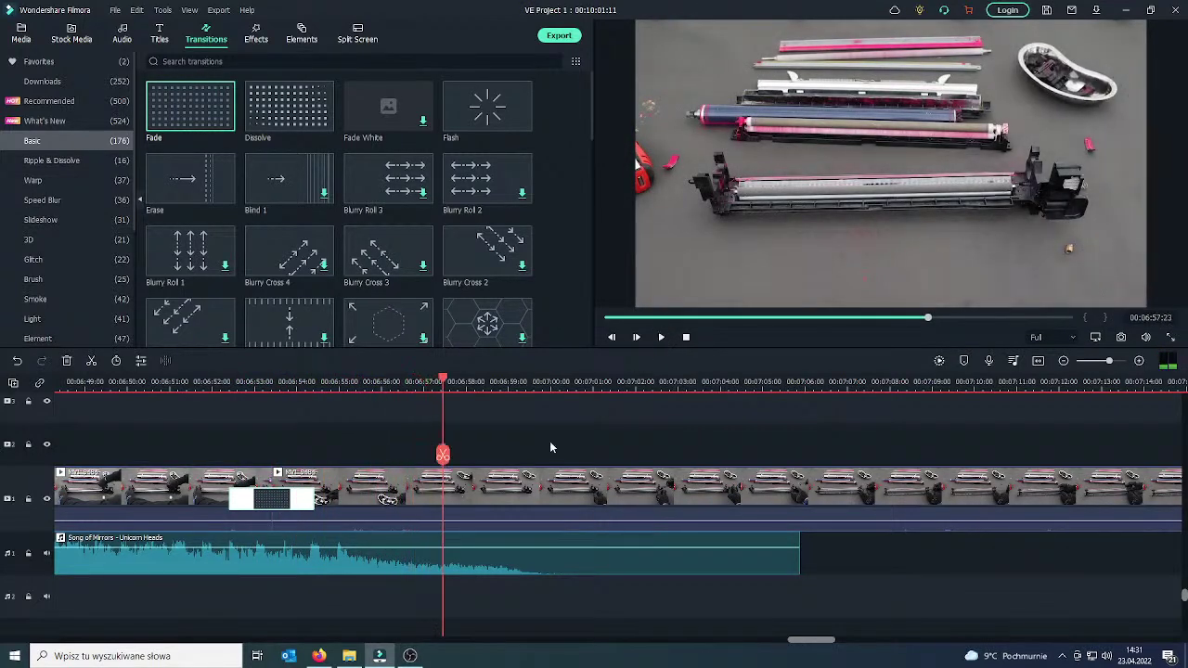
Split the clip following the Fade at 06:57:23.
left_click(476, 502)
left_click(443, 454)
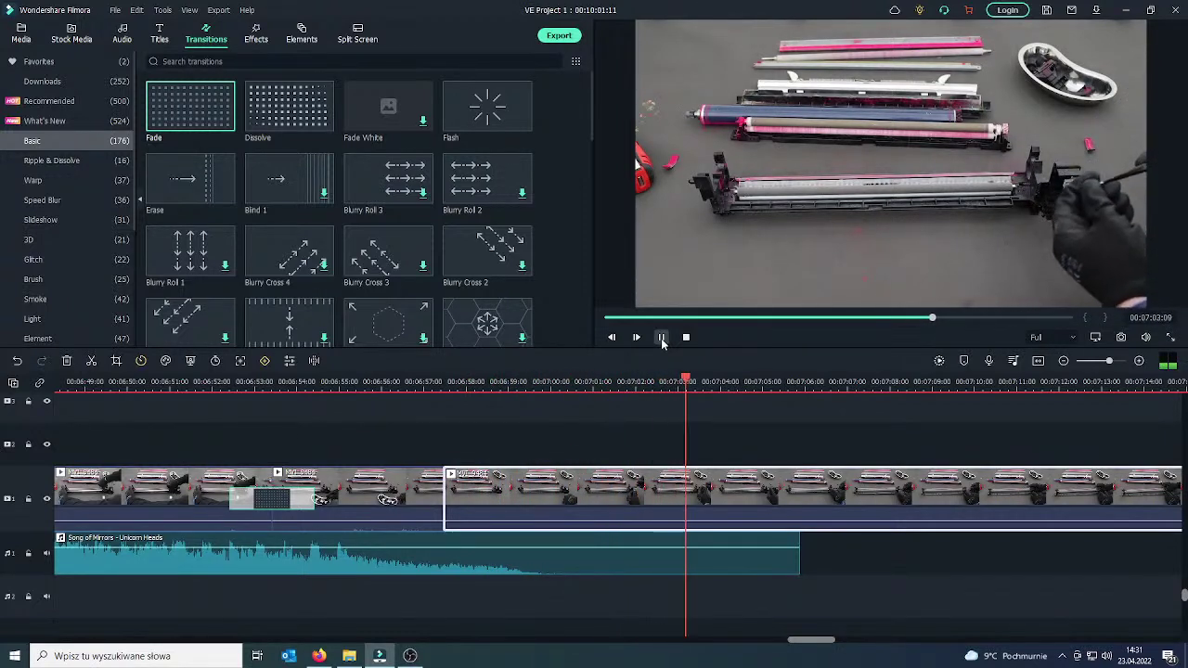
left_click(662, 339)
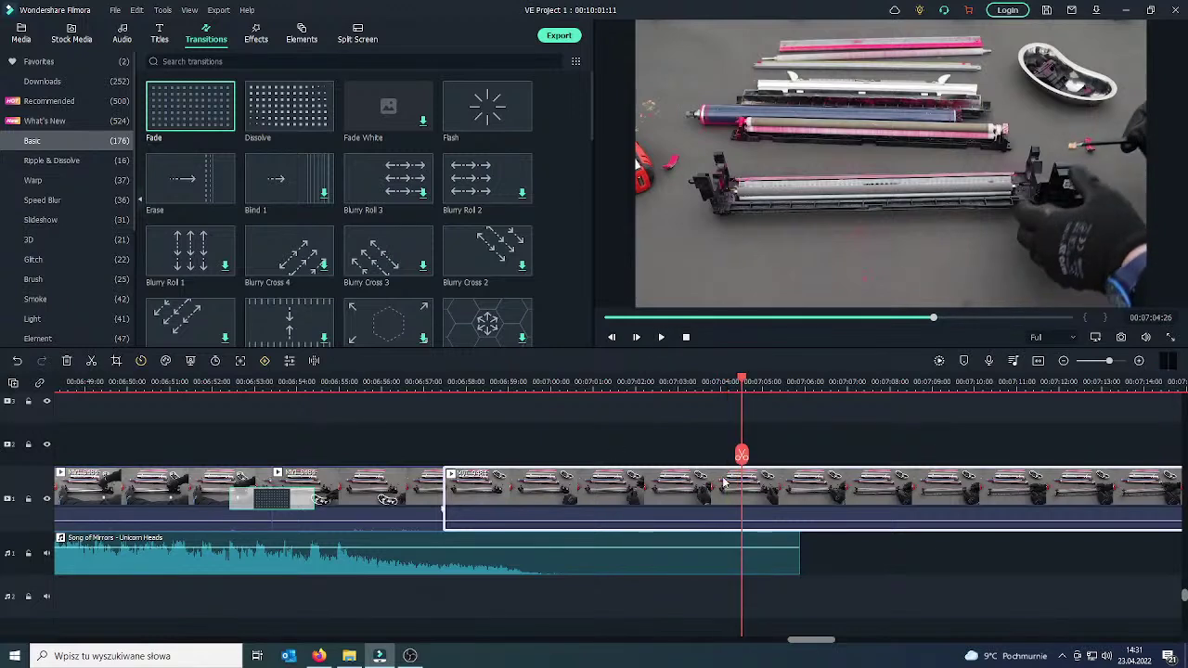
Split at 07:00:43 with Ctrl+B and delete the piece from 06:57:23 to 07:00:43.
left_click_drag(744, 457, 712, 461)
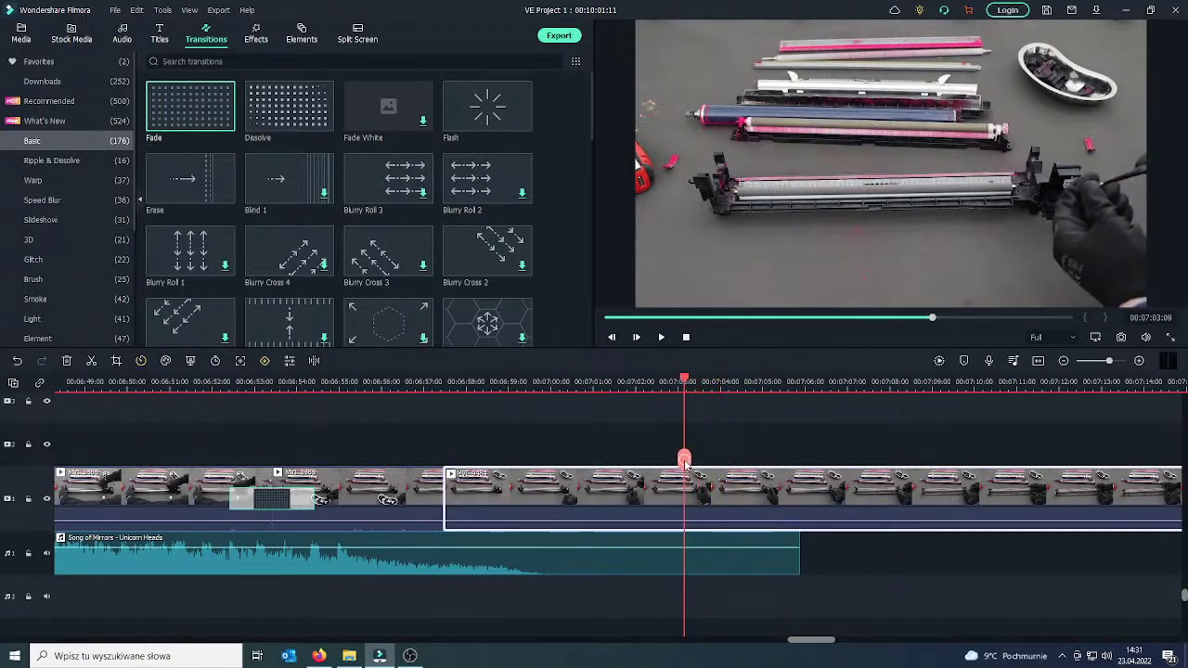
left_click_drag(573, 475, 588, 478)
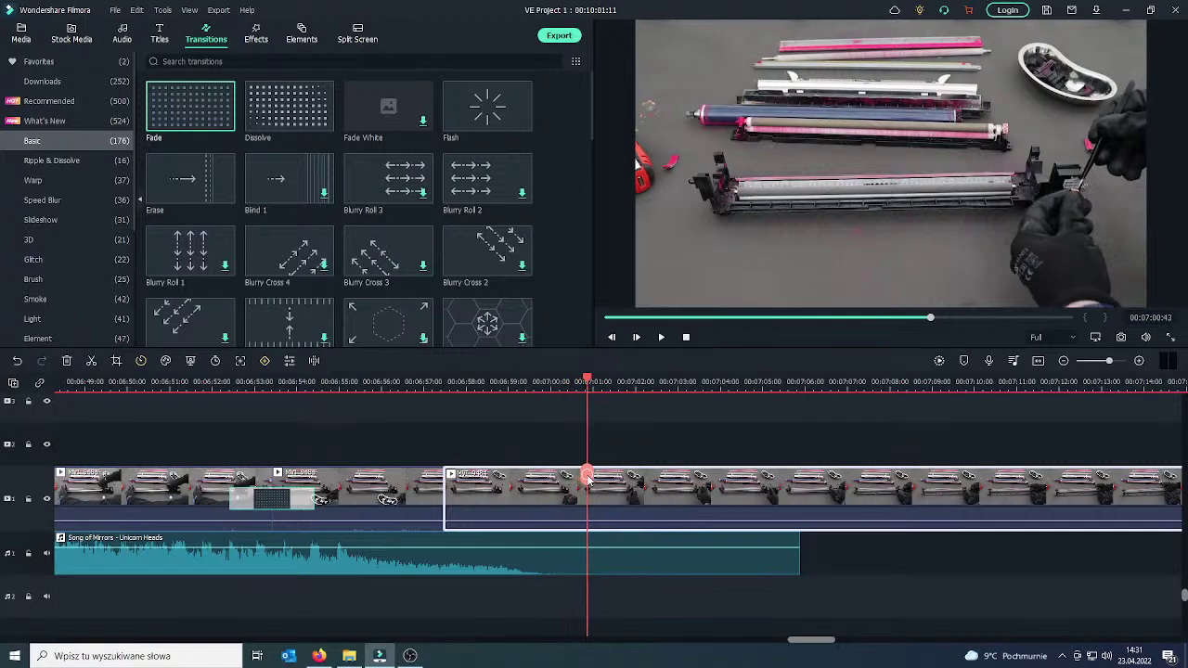
key("ctrl+b")
left_click(549, 499)
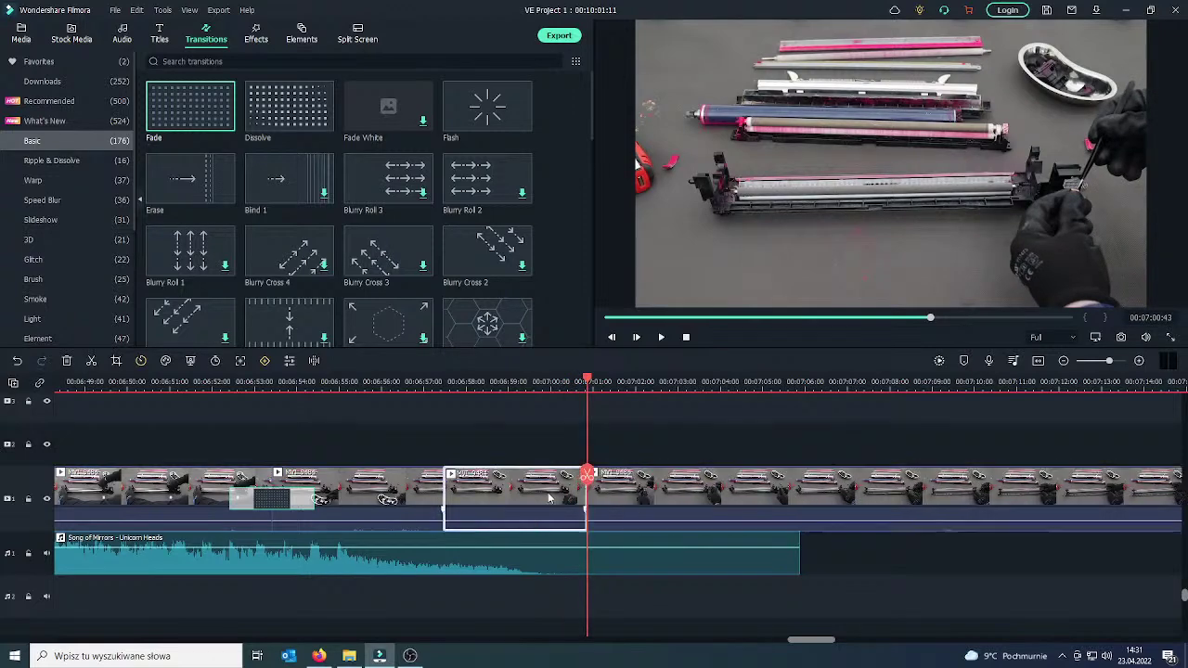
right_click(549, 499)
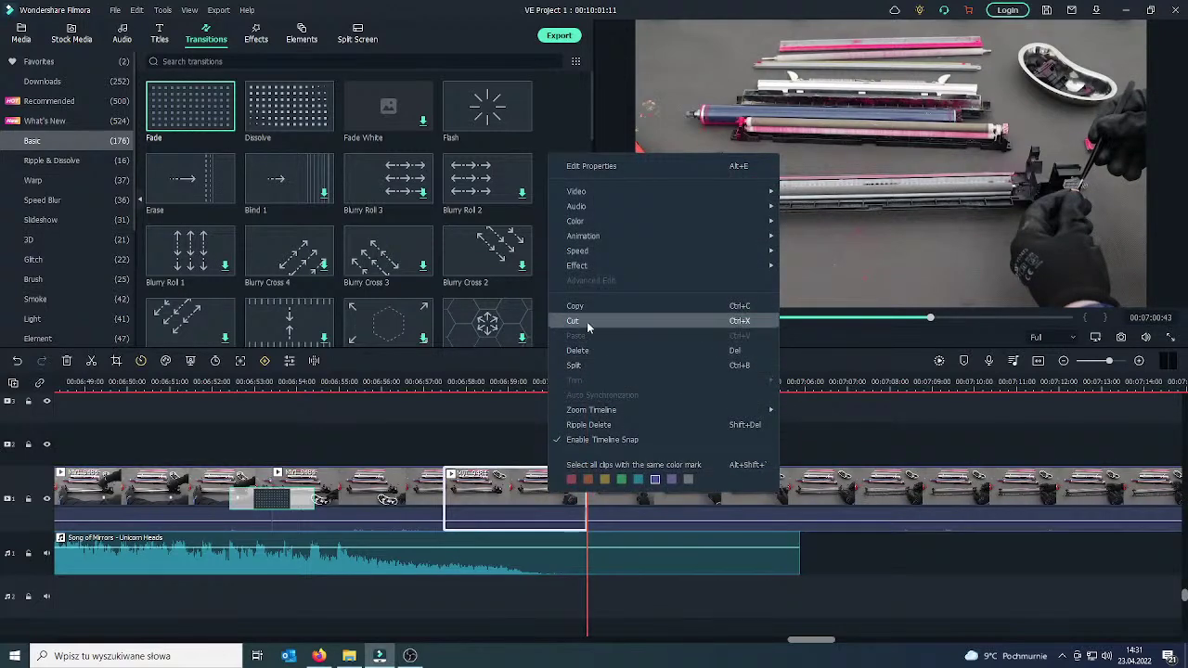
left_click(588, 351)
Put a Dissolve transition on the new join near 06:57 and play back from 06:52.
left_click_drag(444, 480, 436, 481)
left_click(440, 502)
mouse_move(324, 125)
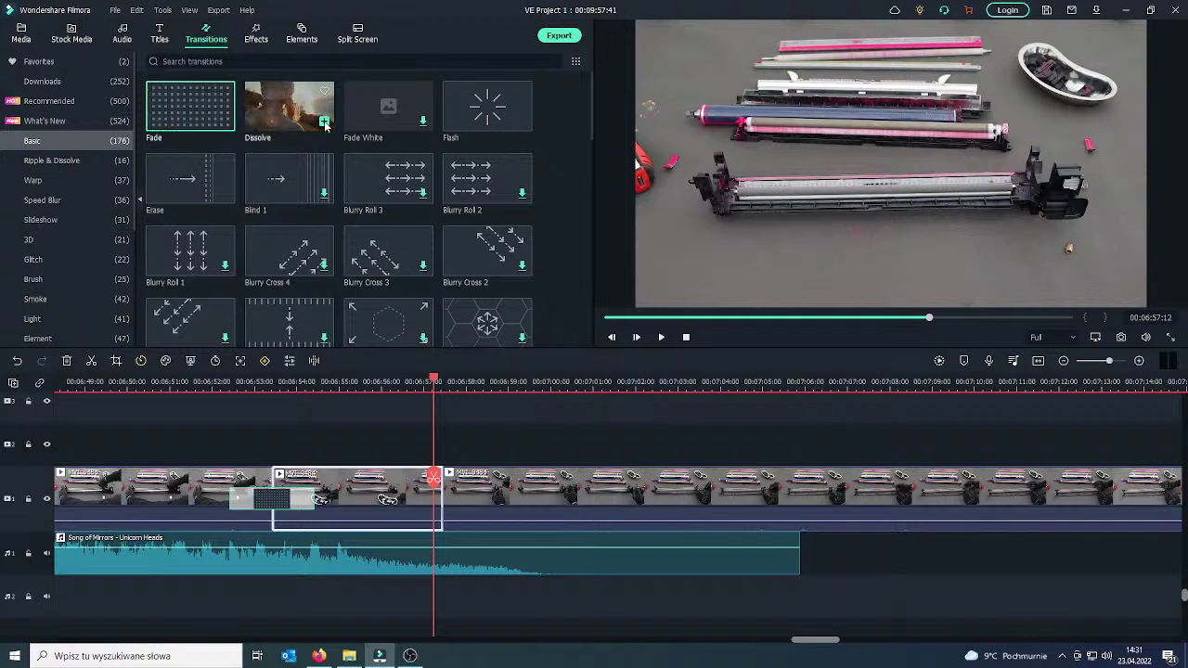
left_click_drag(325, 125, 413, 494)
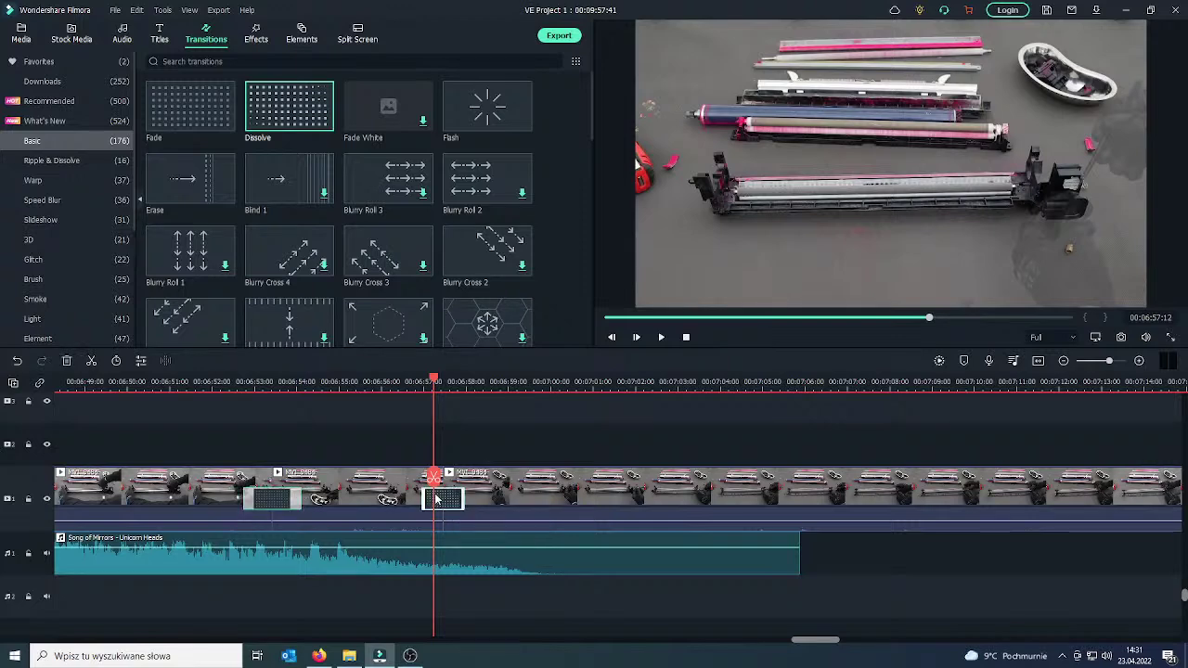
left_click_drag(434, 492, 224, 464)
left_click(662, 338)
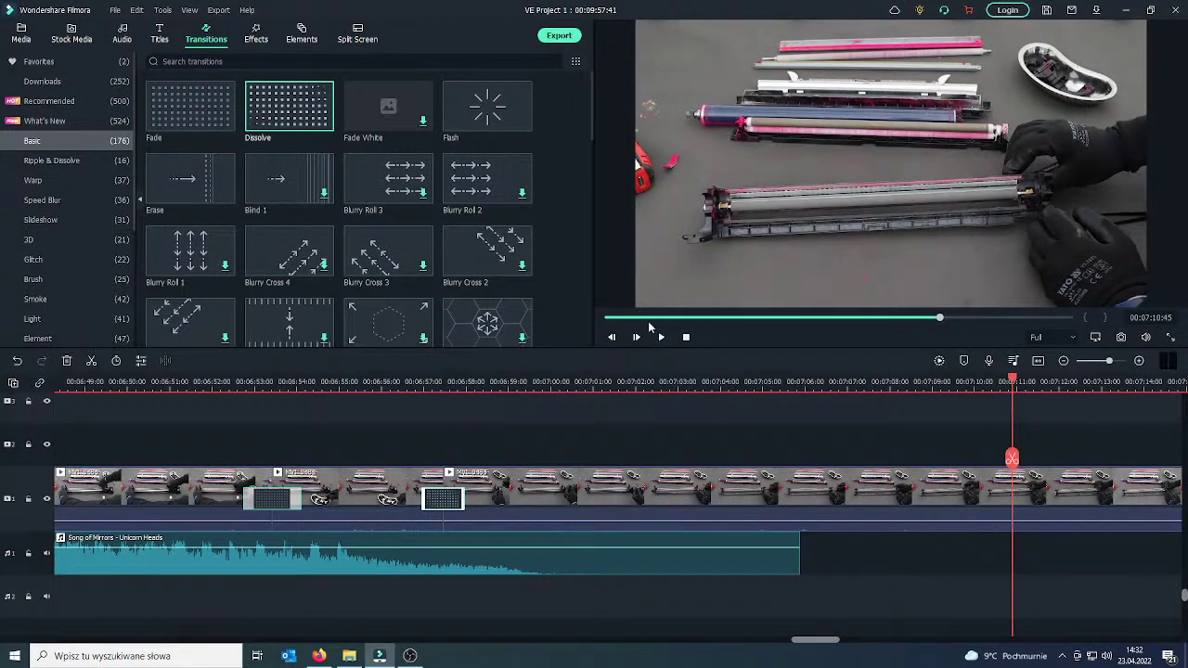
Split the Song of Mirrors music at 06:59:47 and delete everything after it.
left_click_drag(1012, 458, 509, 496)
left_click(661, 338)
left_click(601, 558)
left_click(550, 496)
right_click(620, 563)
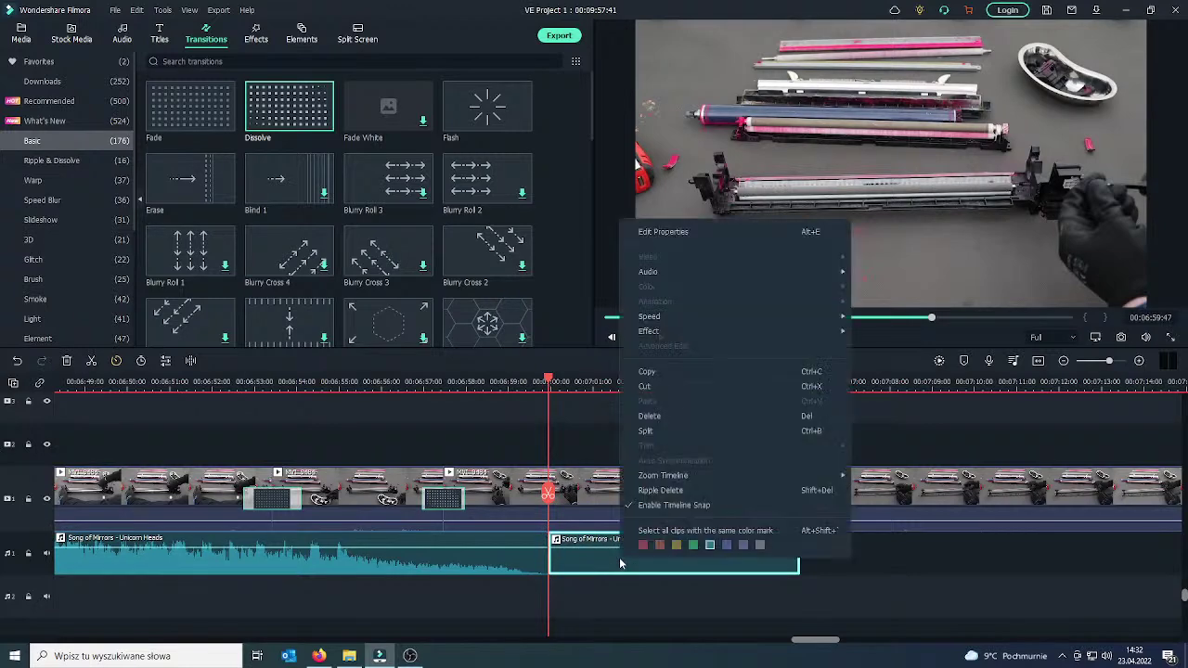
left_click(667, 416)
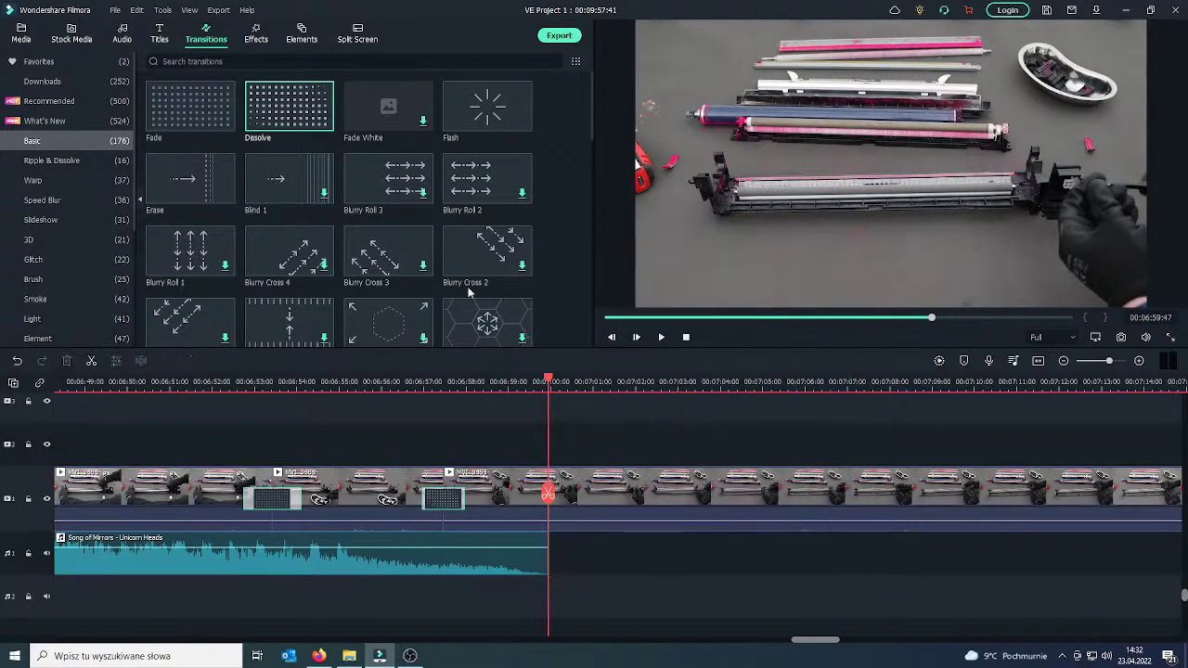
Switch to the project's media panel and start an import from the Backup Plus (D:) drive.
left_click(124, 36)
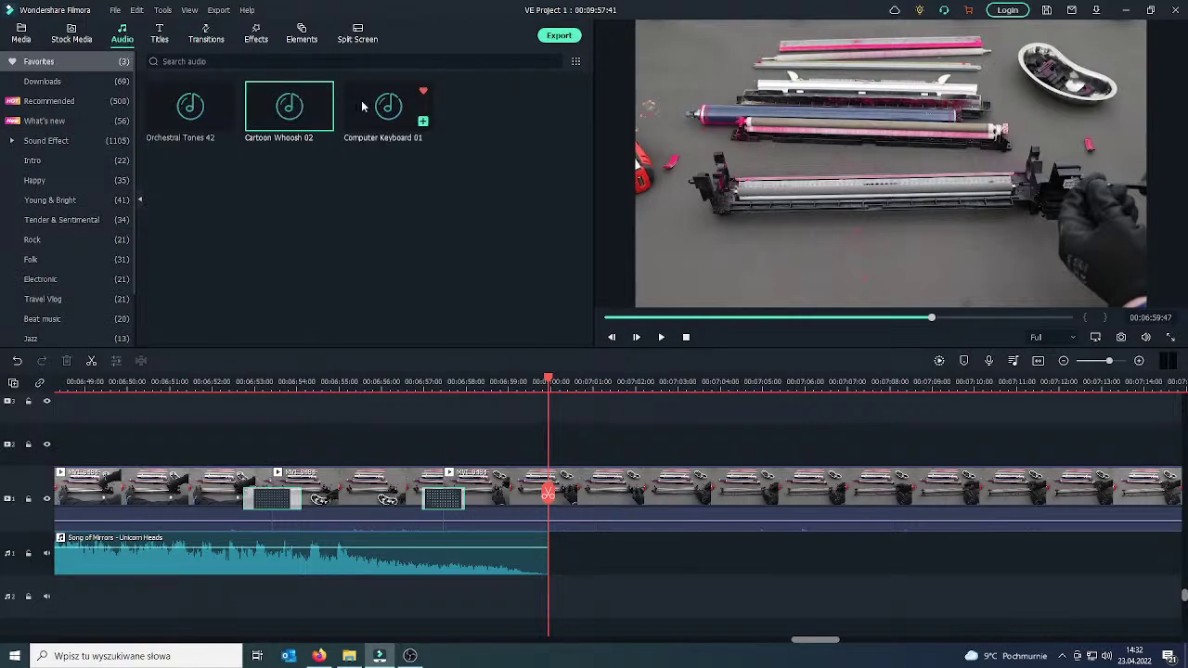
left_click(28, 39)
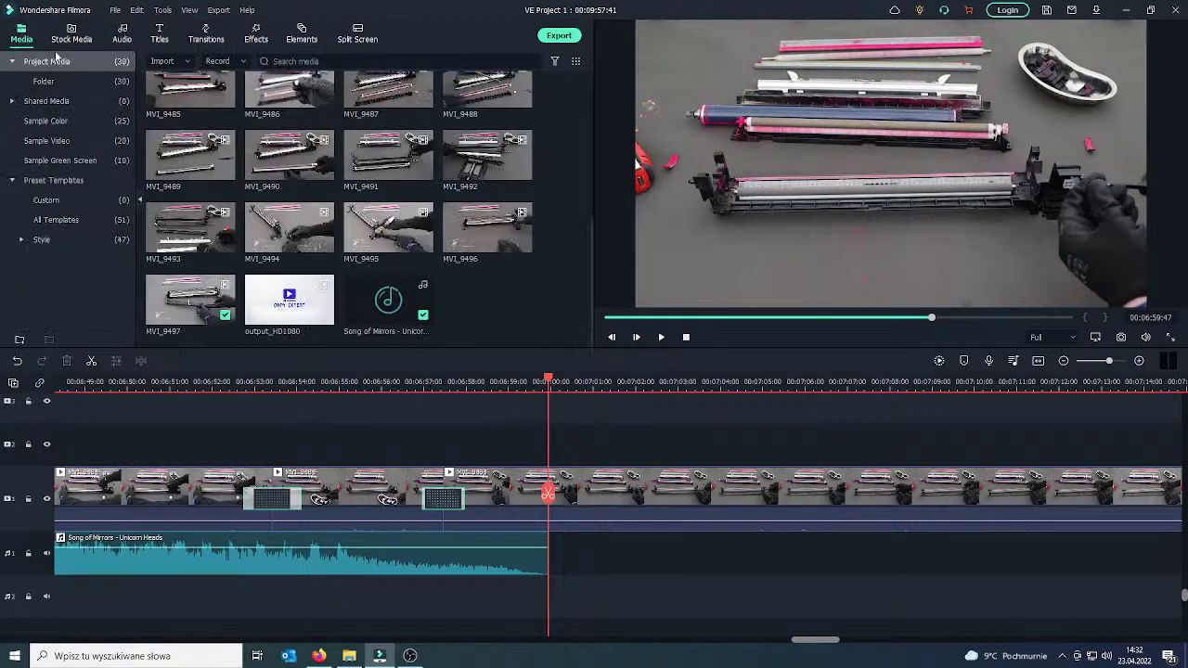
scroll(233, 190, "up", 3)
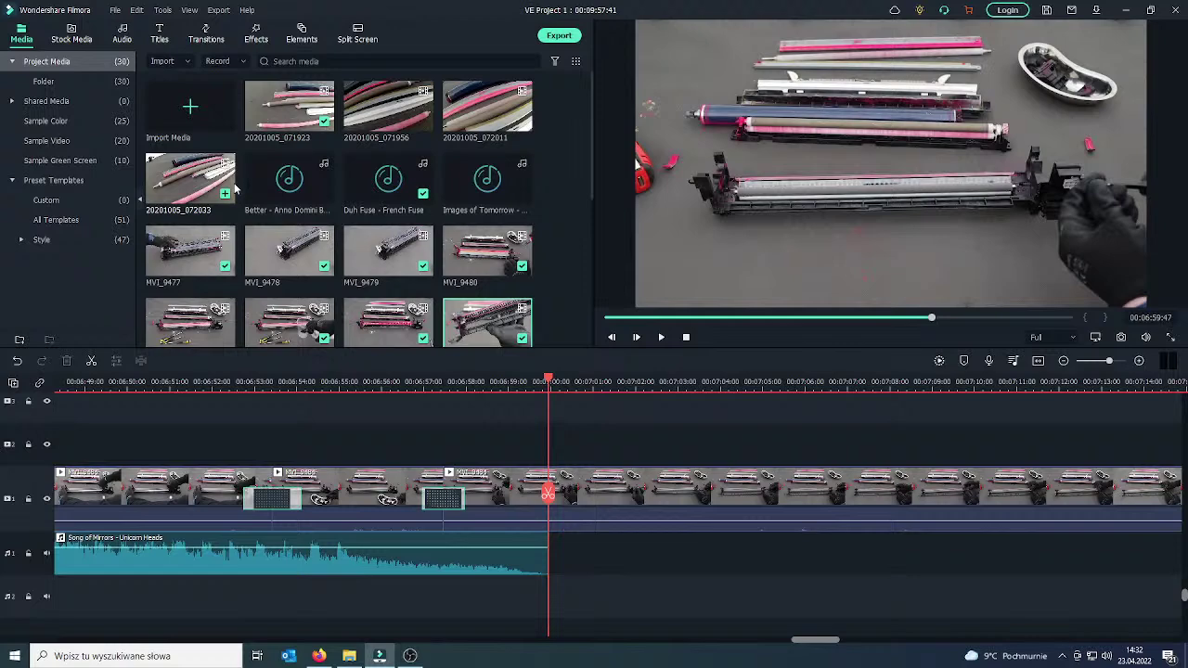
left_click(189, 106)
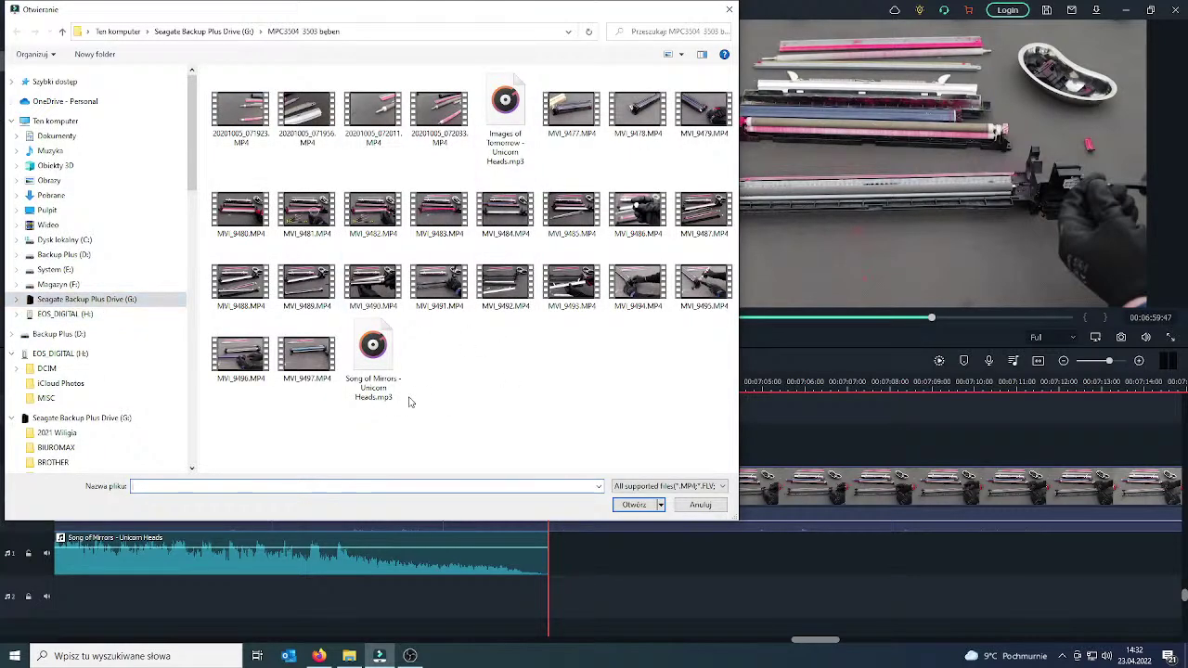
left_click(74, 256)
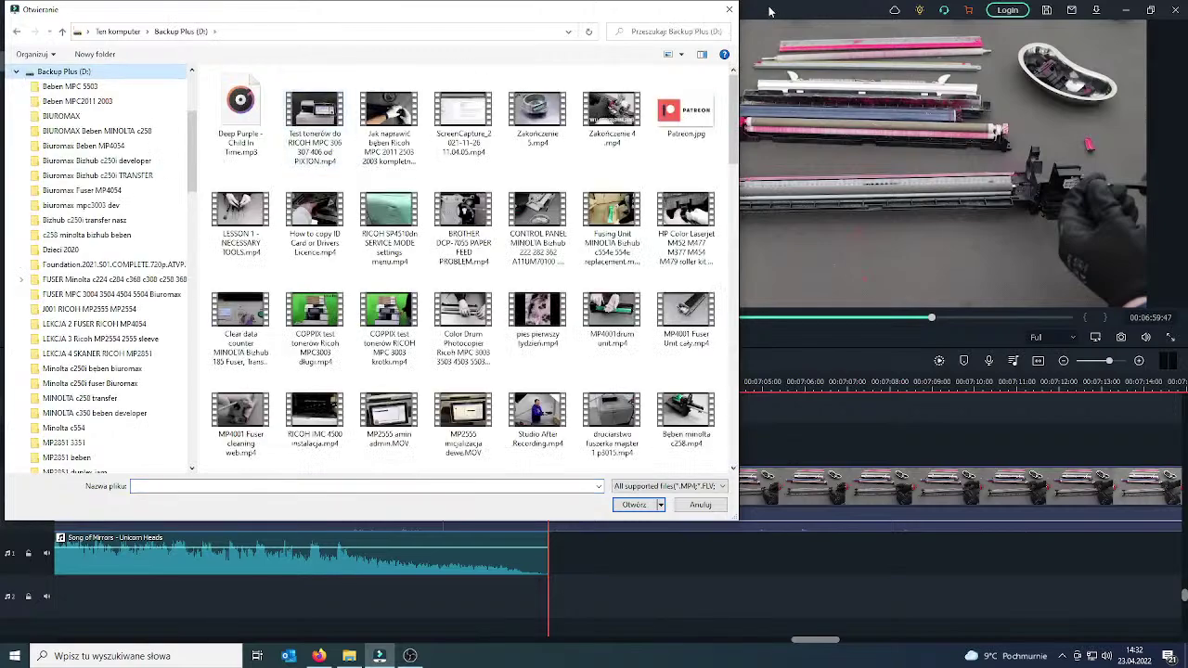
left_click(728, 9)
Import the Cielo - Huma-Huma(1) and Festival MP3s from D:\muzyka.
left_click(190, 104)
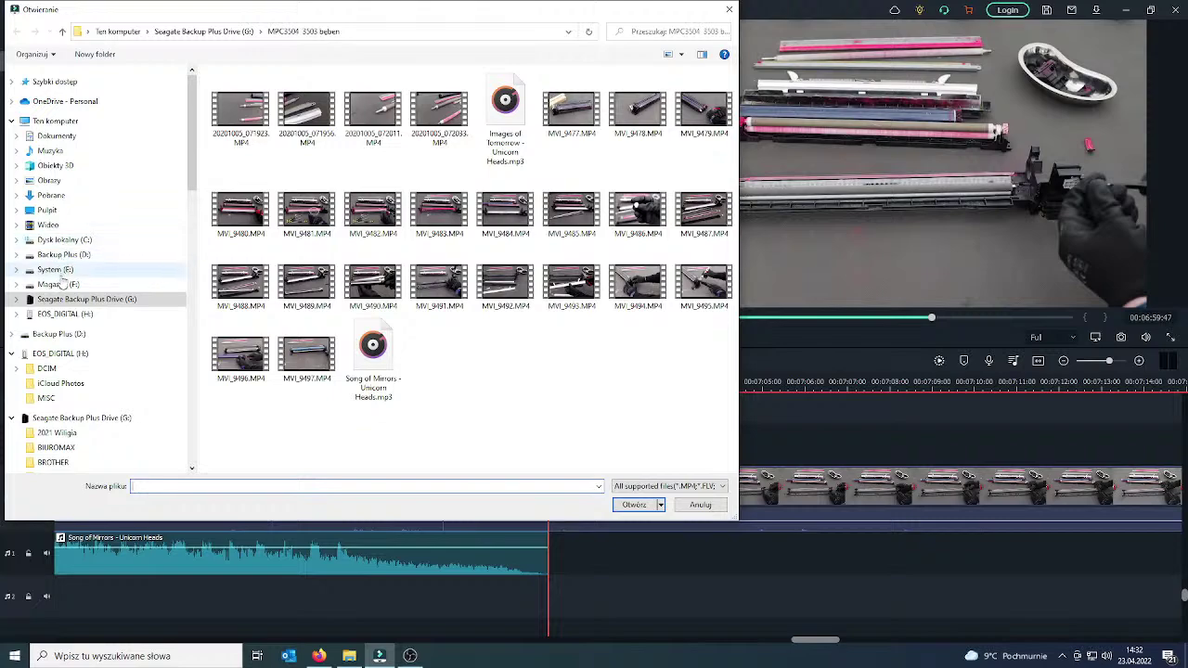
left_click(63, 255)
scroll(588, 275, "down", 20)
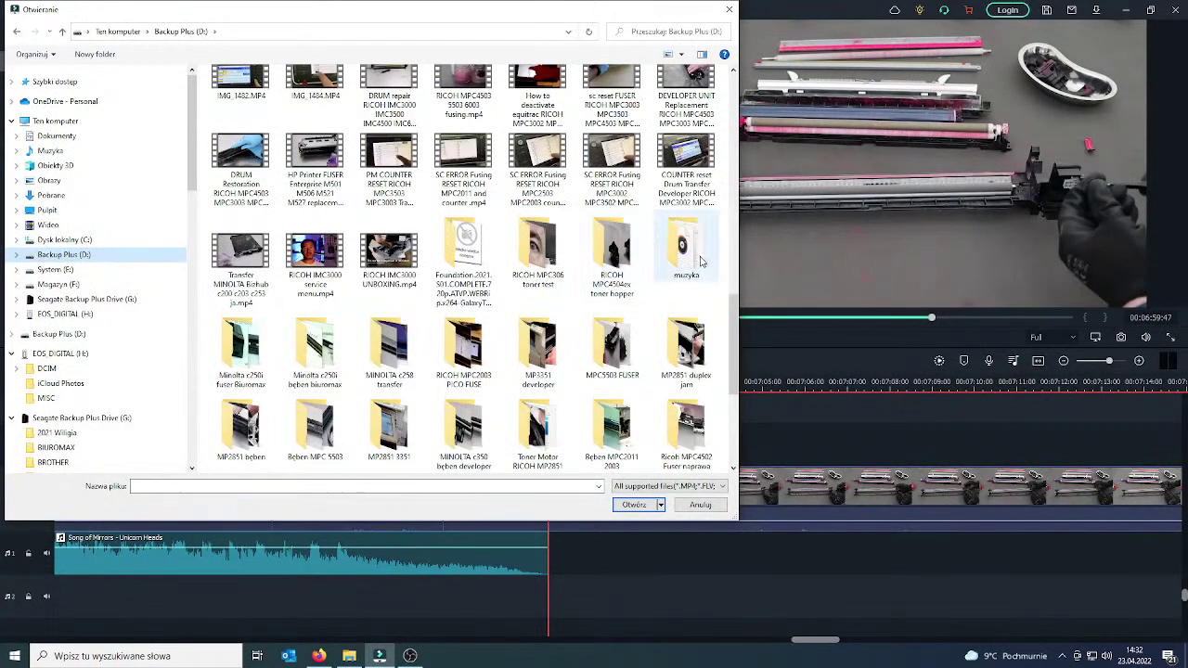
double_click(685, 249)
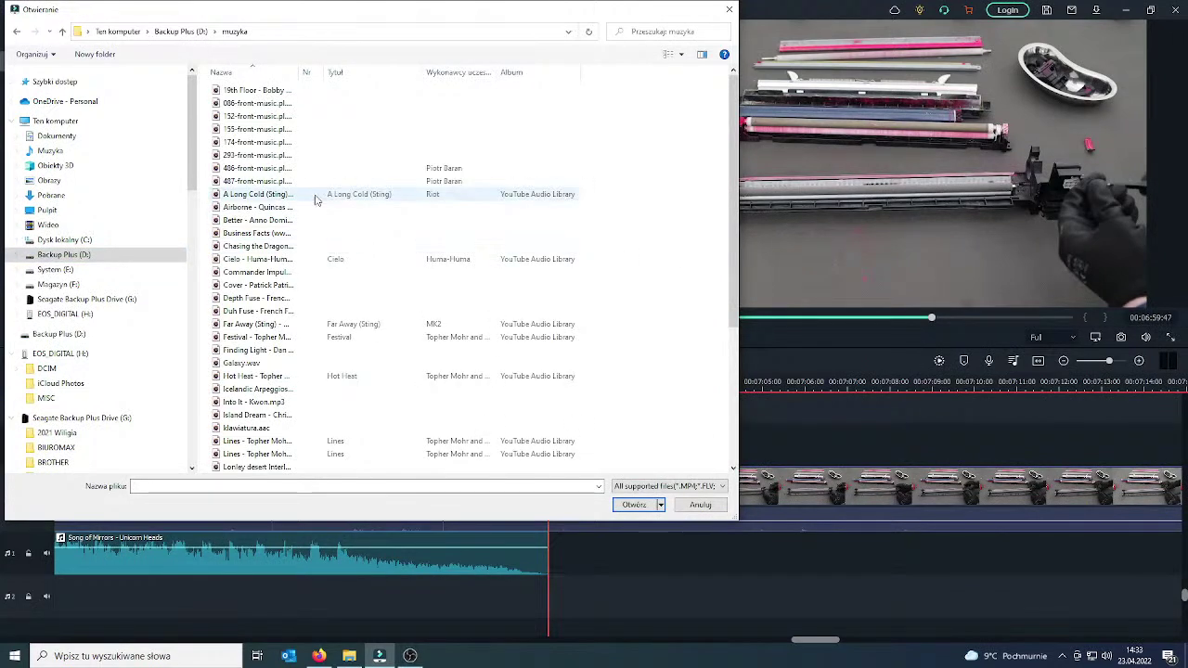
left_click_drag(298, 74, 426, 92)
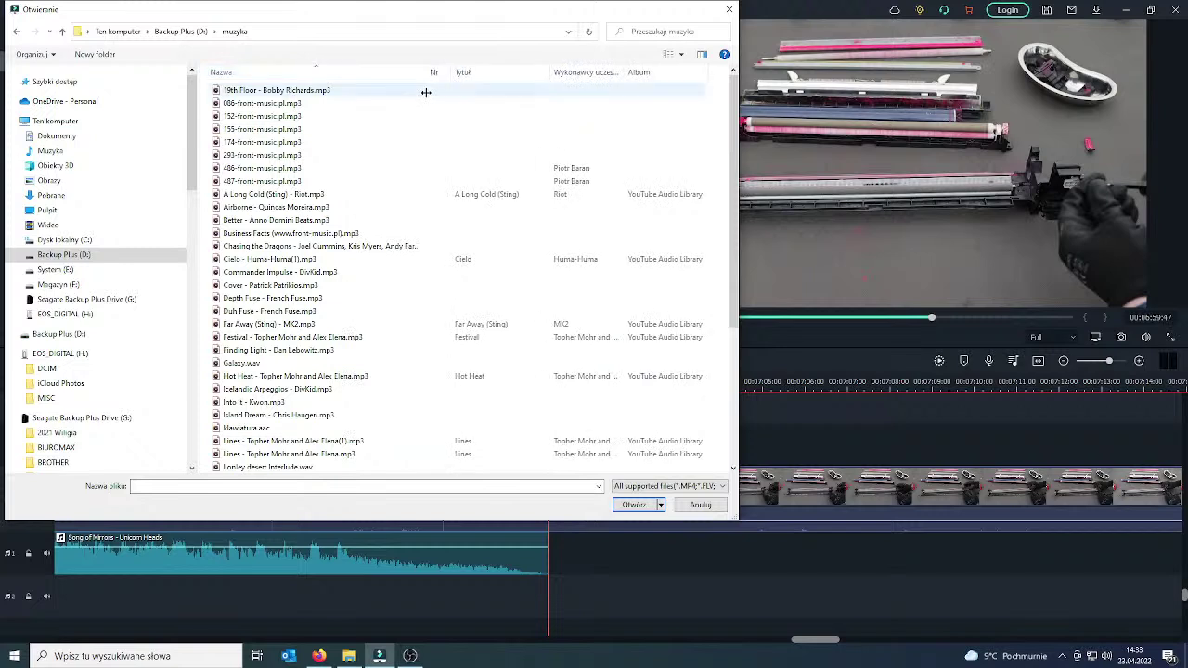
left_click(249, 261)
left_click(250, 339, "ctrl")
key("Return")
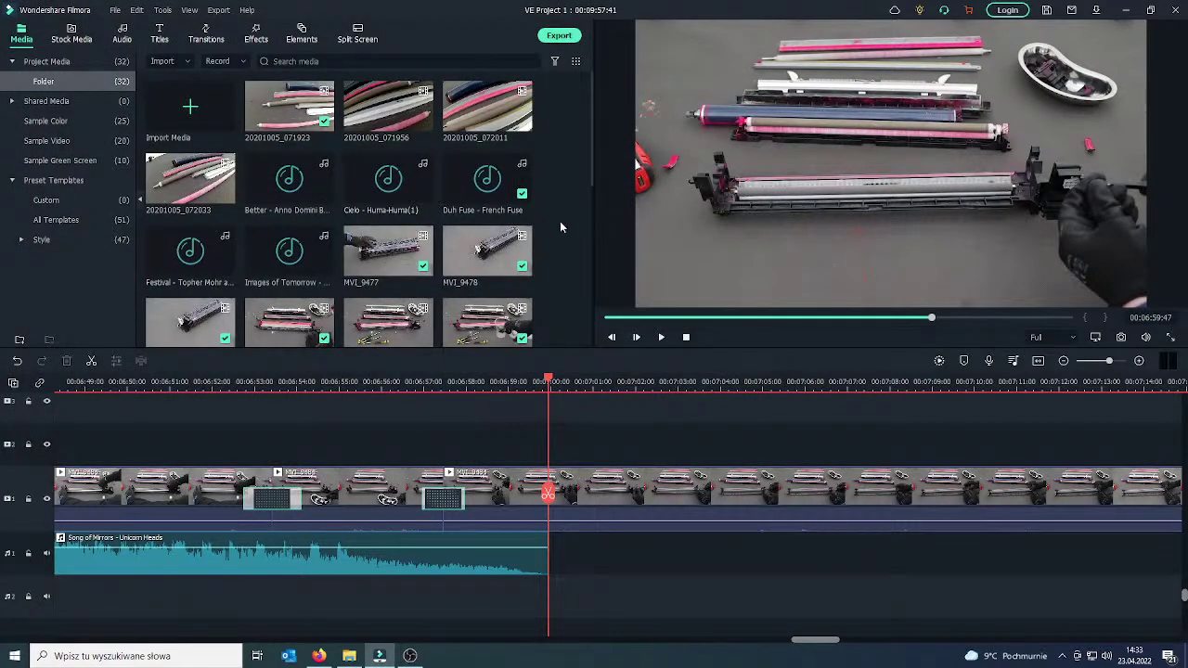
Drop Cielo - Huma-Huma(1) onto the audio track where Song of Mirrors ends and play it back.
left_click_drag(448, 300, 554, 537)
left_click(491, 499)
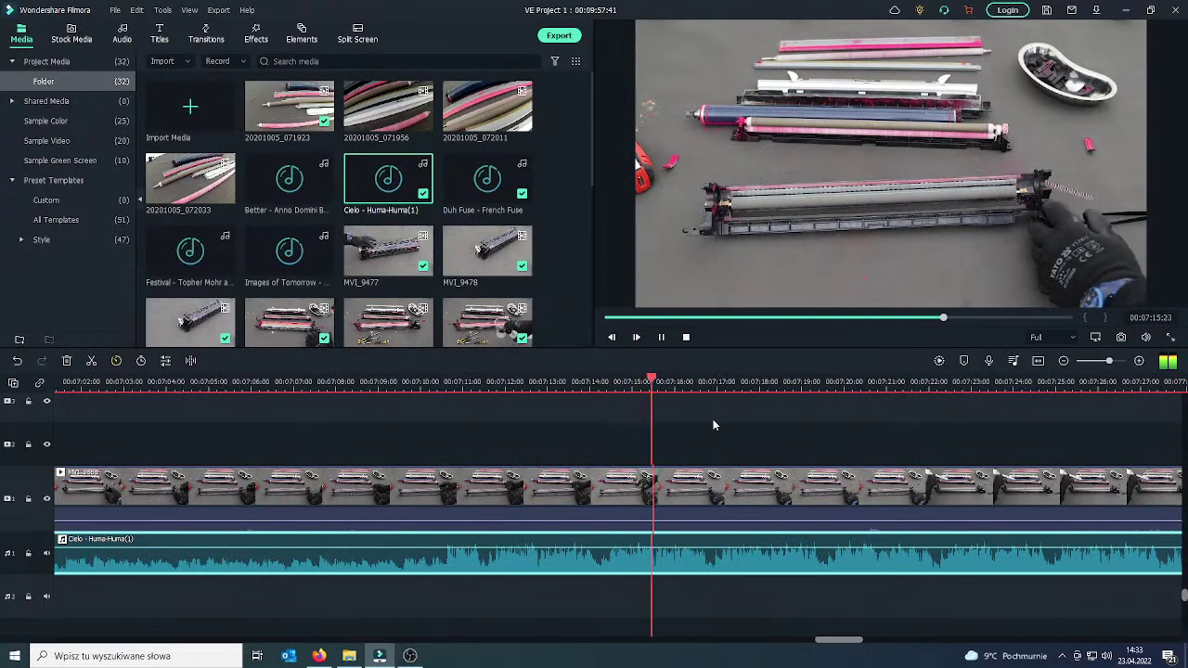
left_click(663, 339)
Split the video clip at 07:14:28.
left_click_drag(784, 506, 614, 499)
left_click(647, 488)
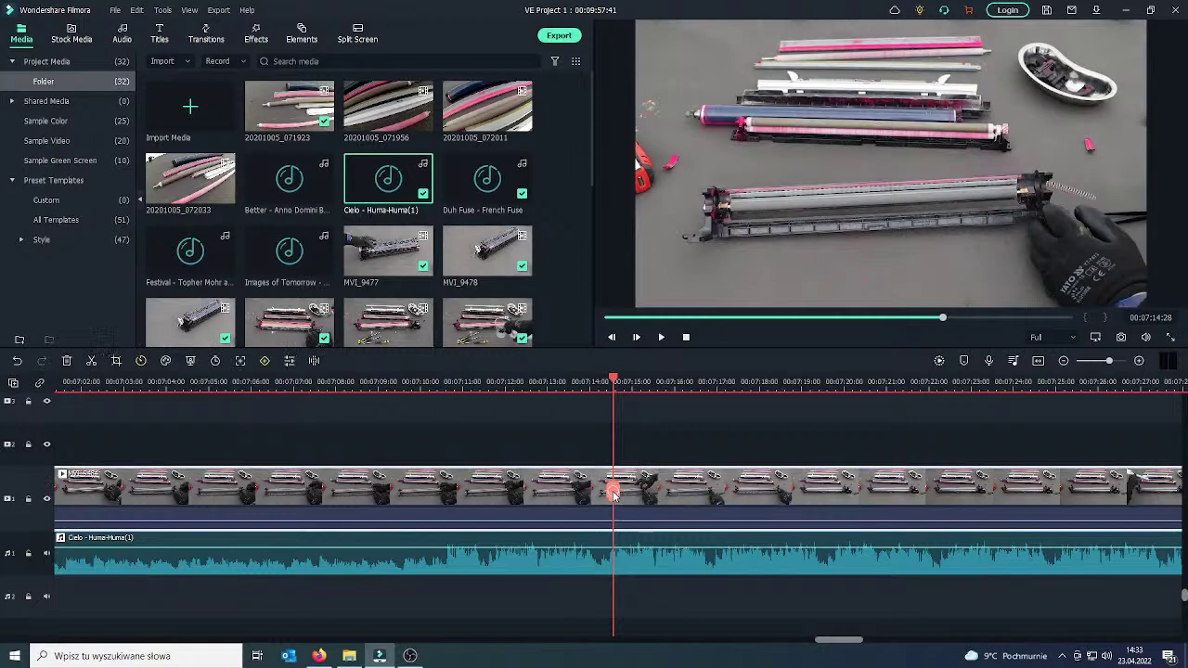
left_click(612, 490)
Split at the end of the unwanted footage and delete it, shortening the project to 00:09:46:24.
left_click_drag(616, 492, 1117, 490)
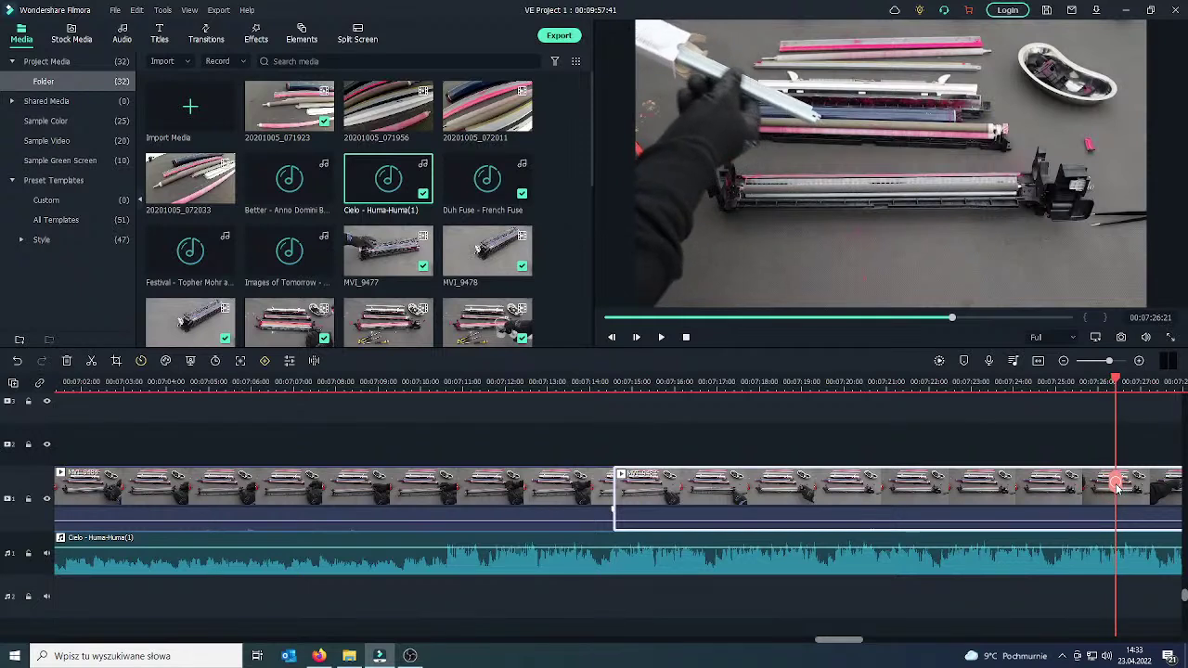
left_click_drag(1117, 489, 1124, 489)
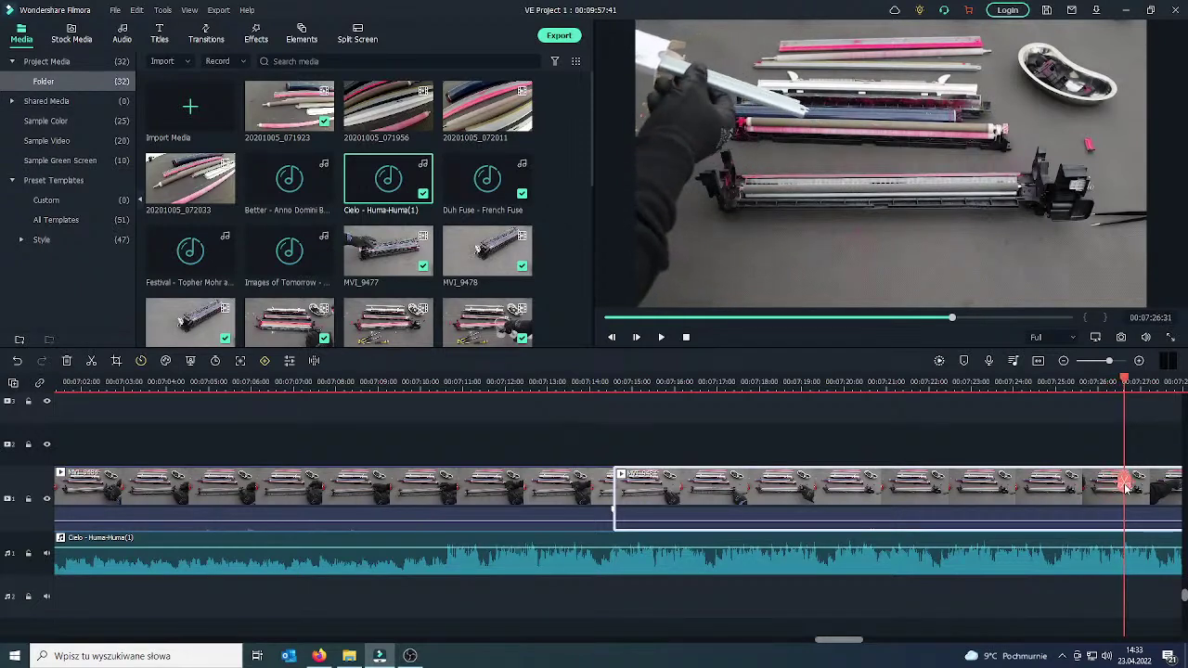
left_click(661, 338)
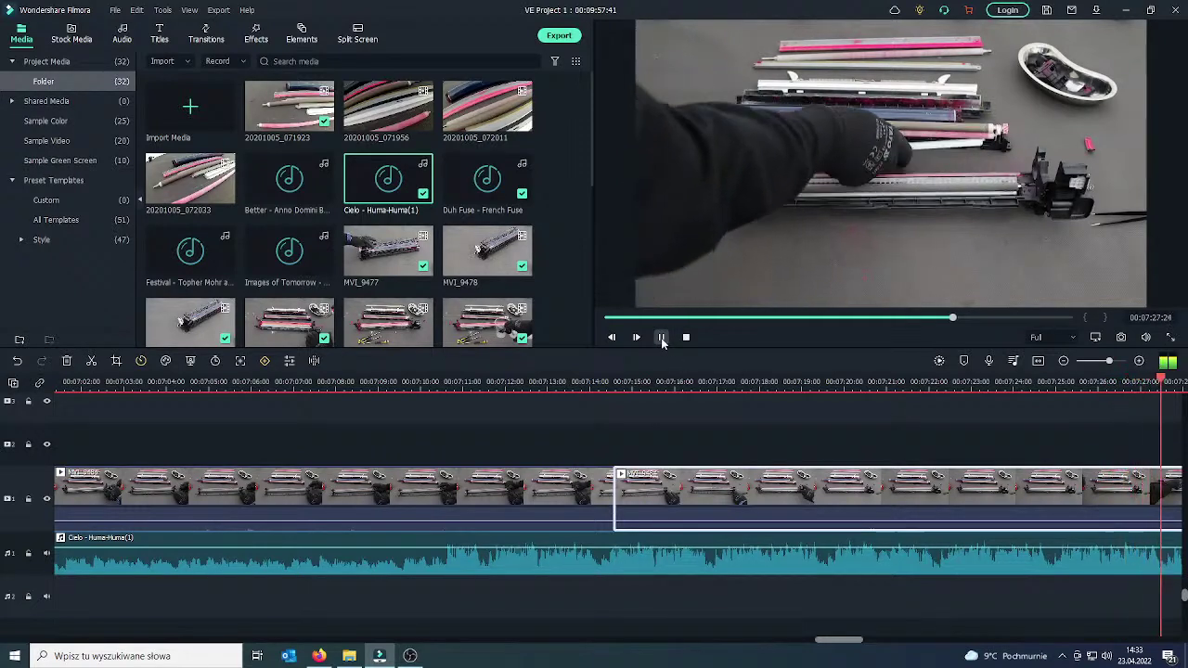
left_click(662, 338)
left_click_drag(660, 480, 541, 480)
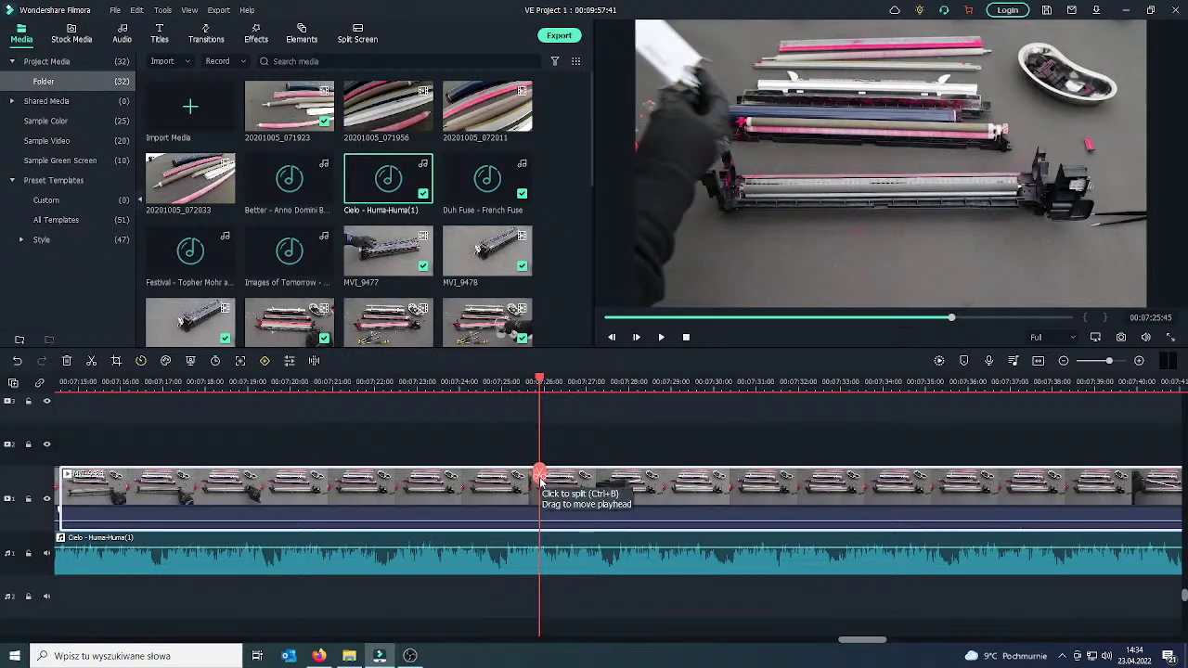
left_click(539, 475)
right_click(511, 487)
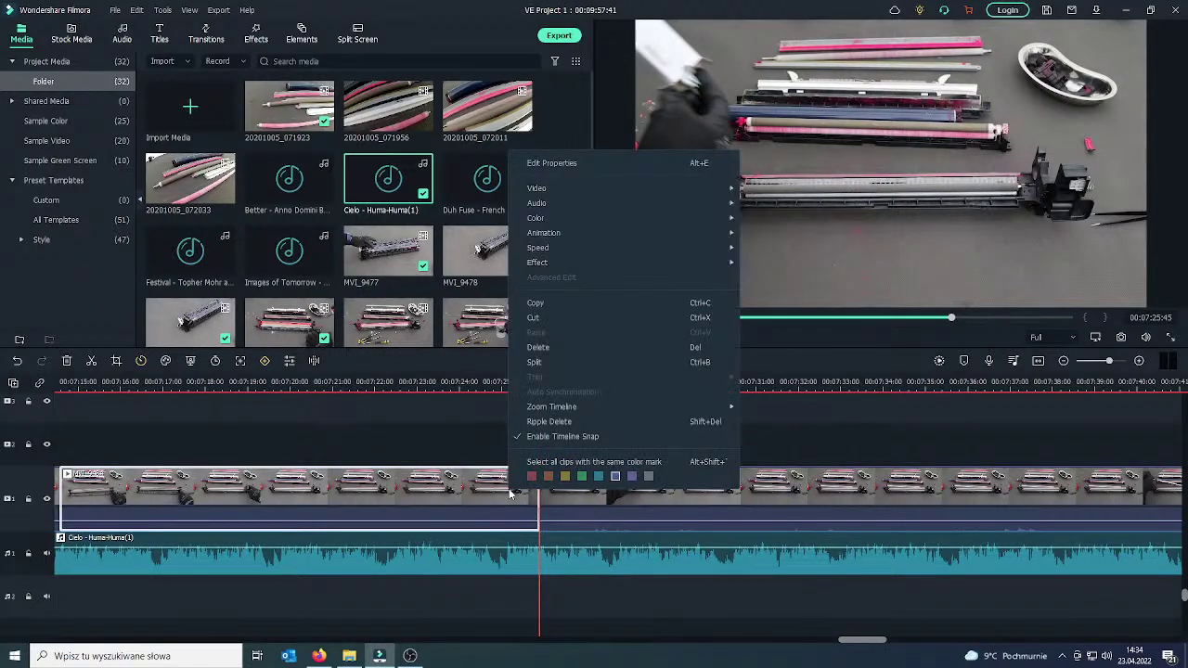
left_click(539, 347)
Play back from 07:14 to review the cut and select the first clip.
left_click_drag(72, 464, 166, 445)
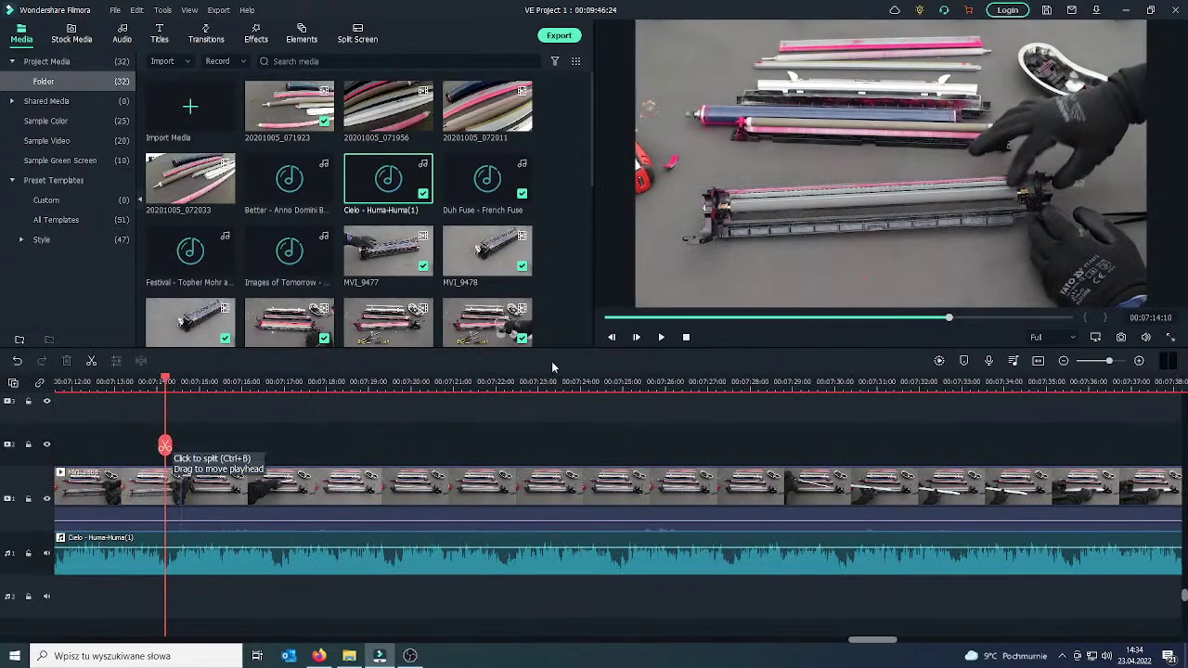
left_click(661, 338)
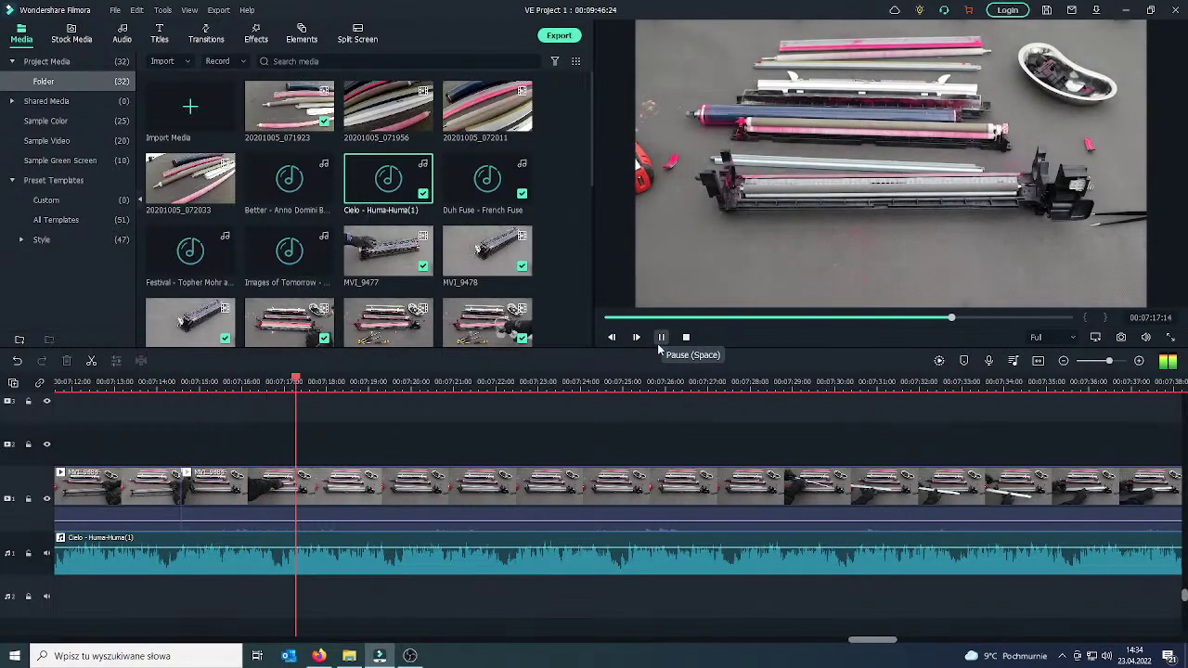
left_click_drag(313, 483, 168, 477)
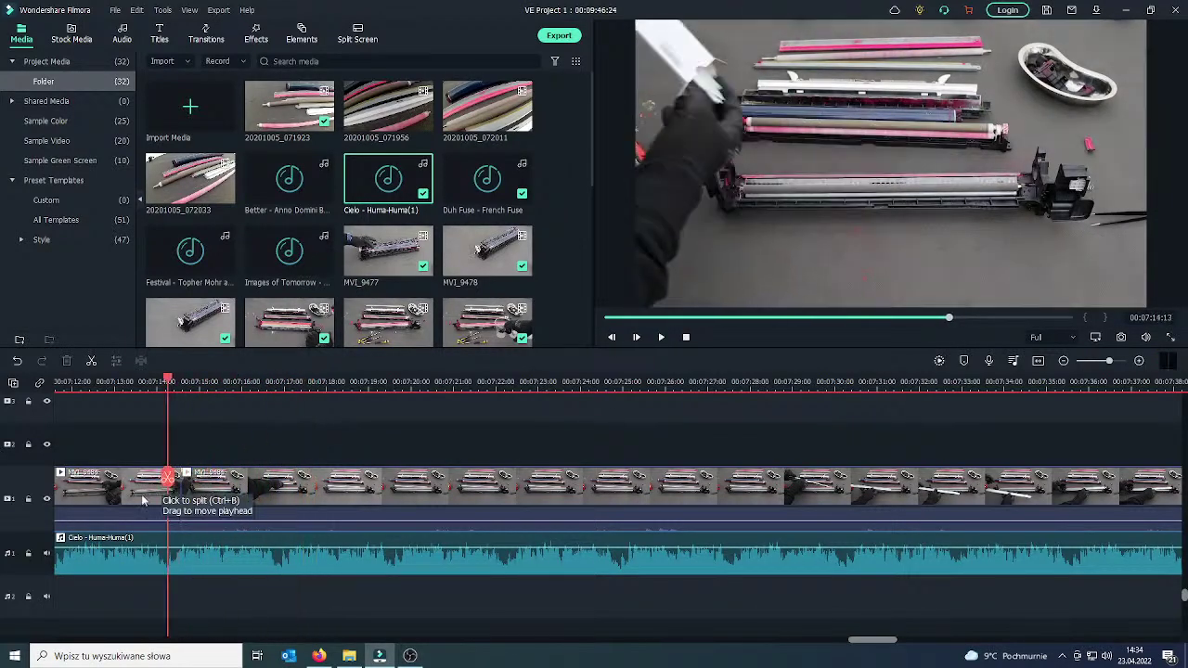
left_click(141, 499)
Drag a Fade transition from Transitions onto the clip junction near 07:14 and preview it.
left_click(205, 37)
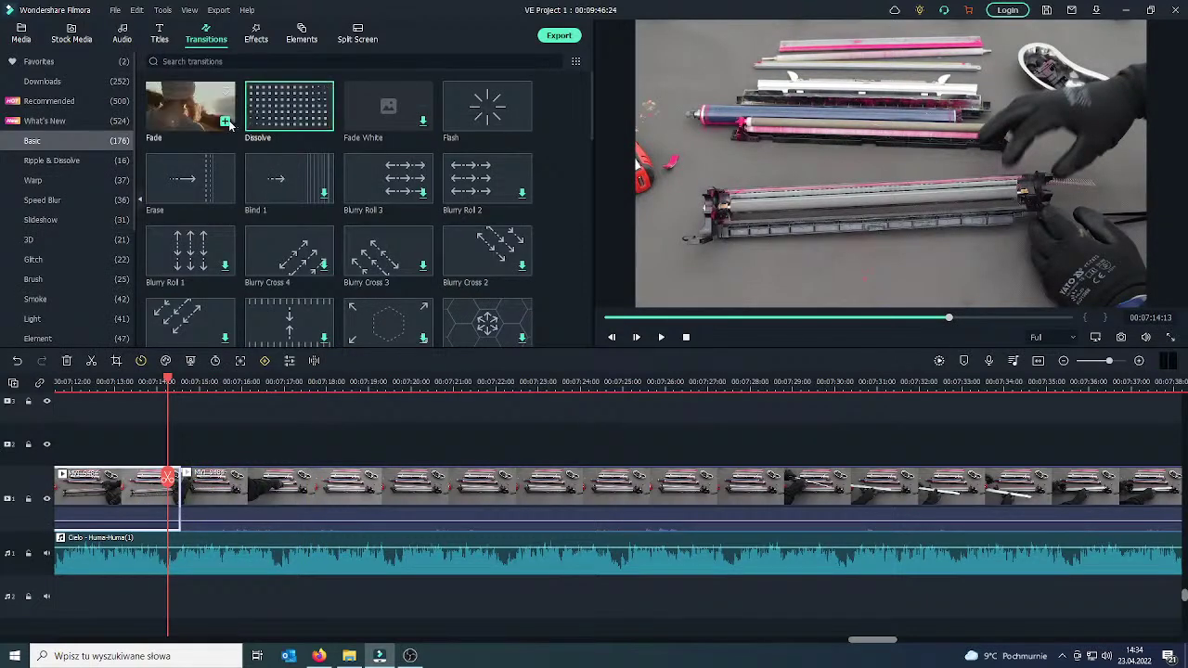
left_click_drag(229, 126, 208, 502)
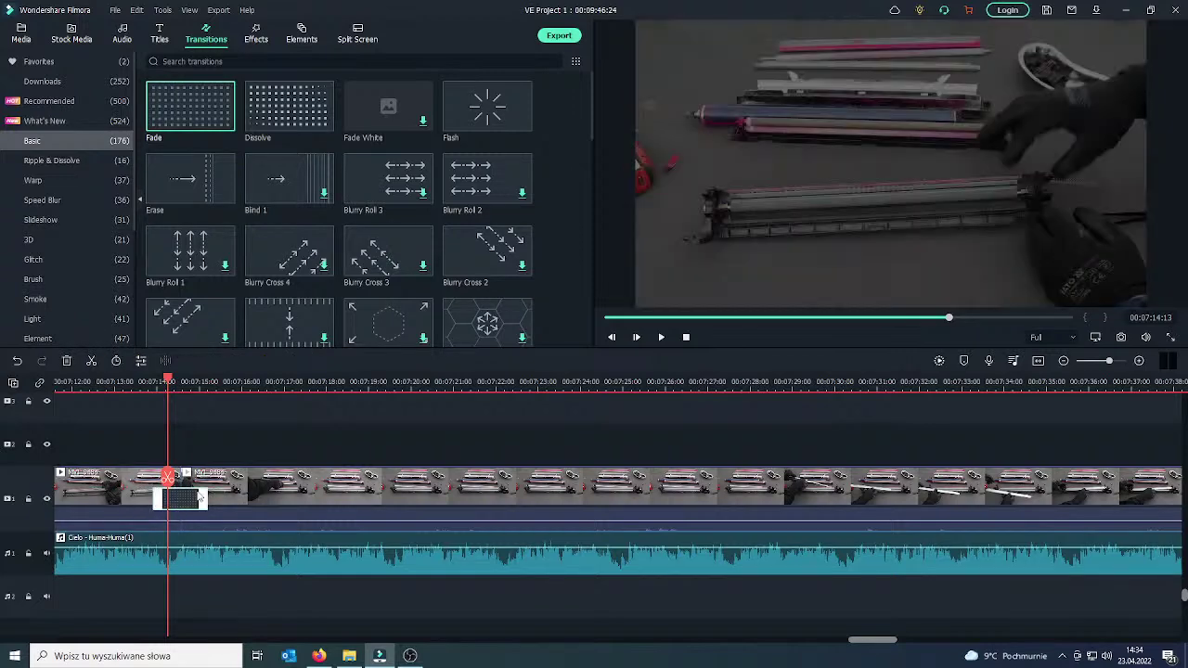
left_click(662, 338)
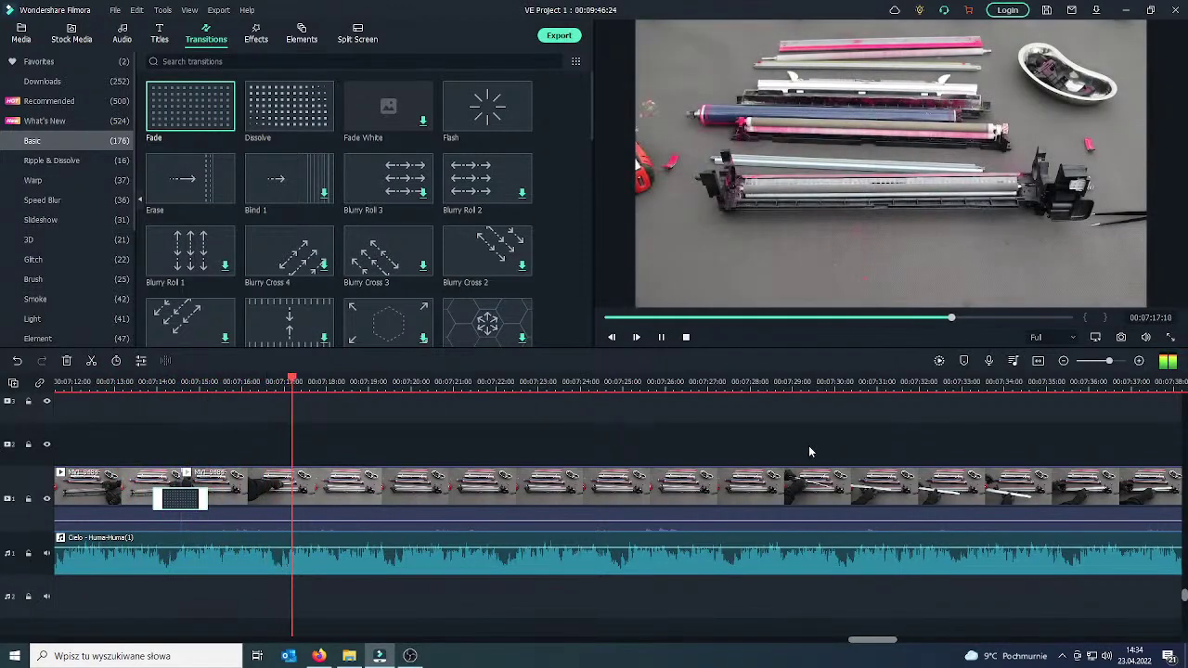
Split at about 07:17 and 07:27 and delete the ten-second piece between them.
left_click(662, 338)
left_click_drag(474, 505, 278, 489)
left_click(288, 484)
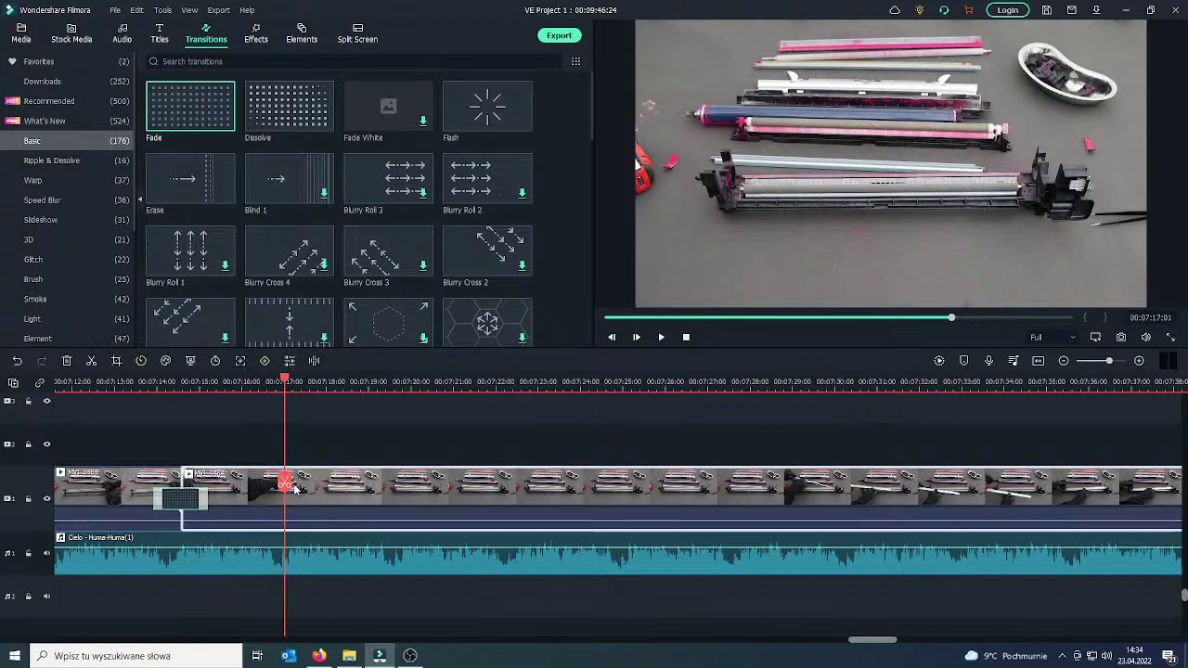
left_click_drag(353, 488, 718, 471)
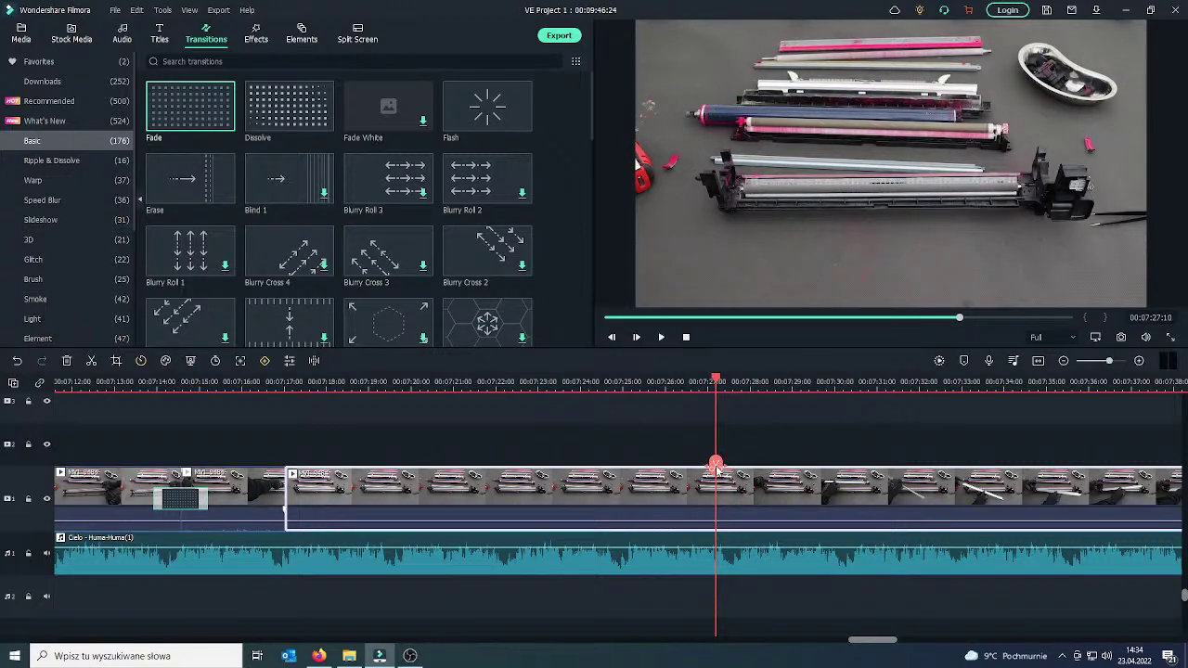
left_click(715, 464)
double_click(691, 488)
right_click(690, 487)
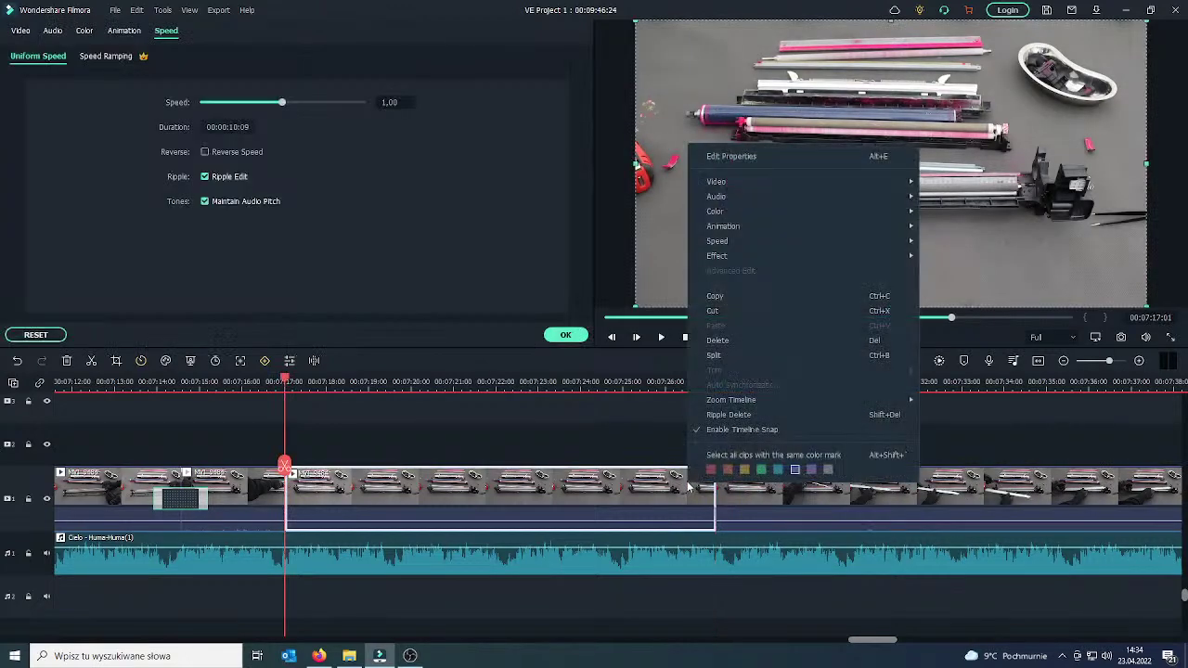
left_click(717, 340)
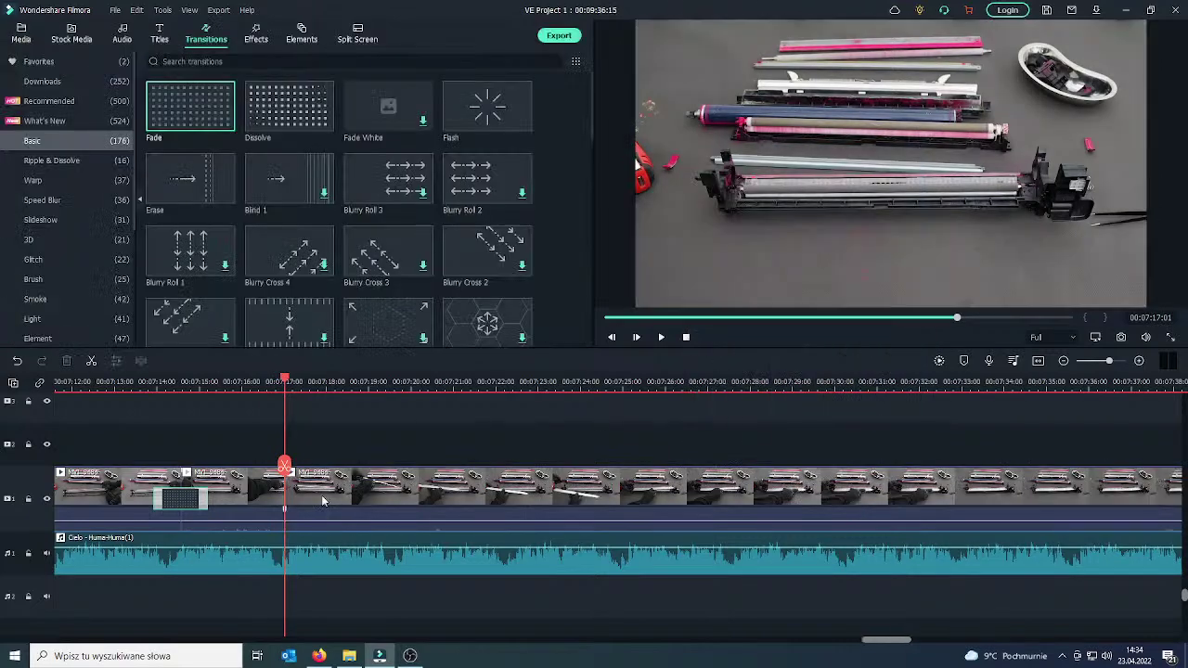
Place a Dissolve transition on the cut near 07:17 and play it back.
left_click_drag(287, 474, 268, 471)
left_click(262, 490)
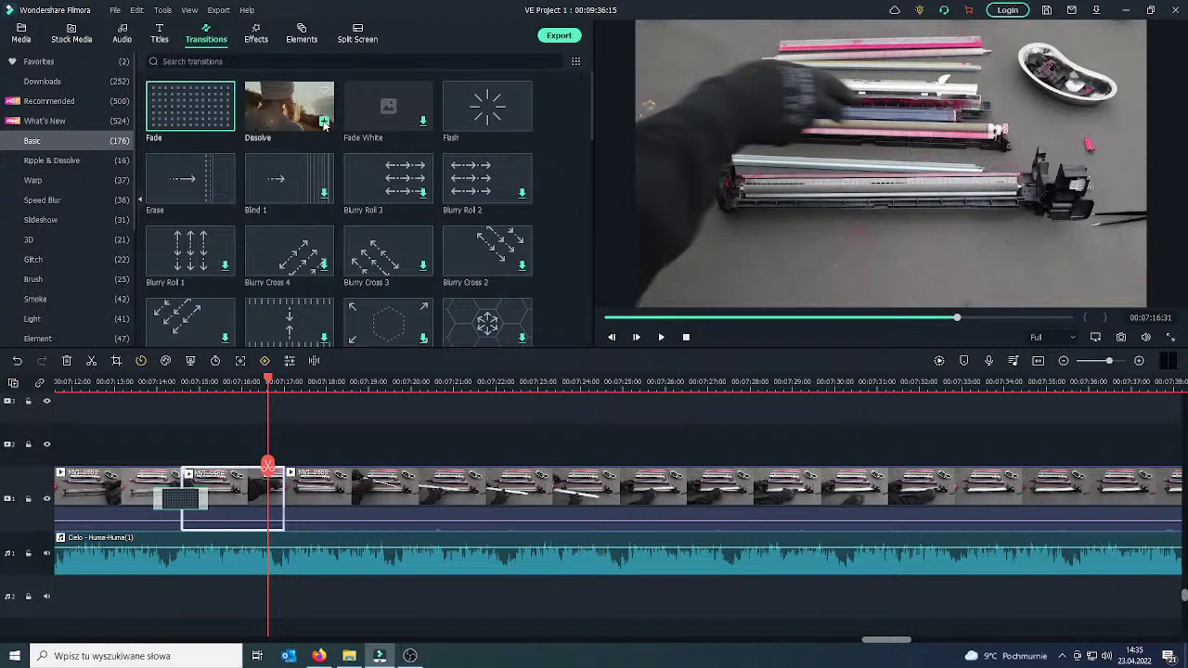
left_click_drag(324, 124, 265, 492)
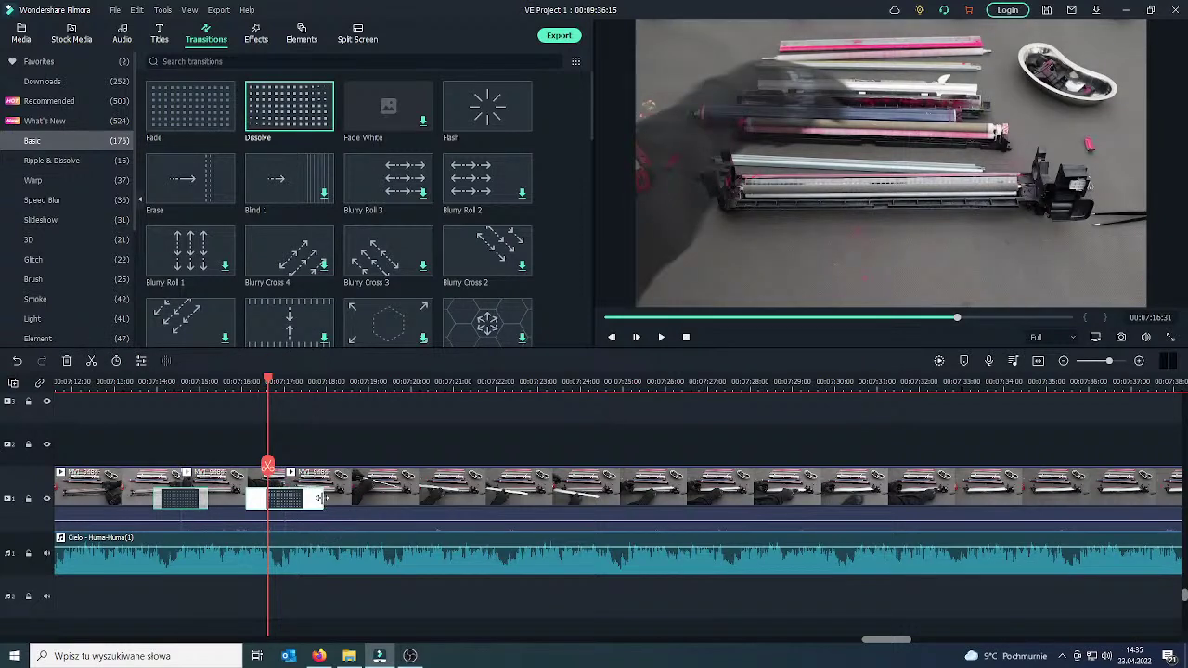
key("Left")
key("Left")
key("Left")
key("Left")
key("Left")
key("Left")
key("Left")
key("Left")
key("Left")
key("Left")
key("Left")
key("Left")
key("Left")
key("Left")
key("Left")
key("Left")
key("Left")
key("Left")
key("Left")
key("Left")
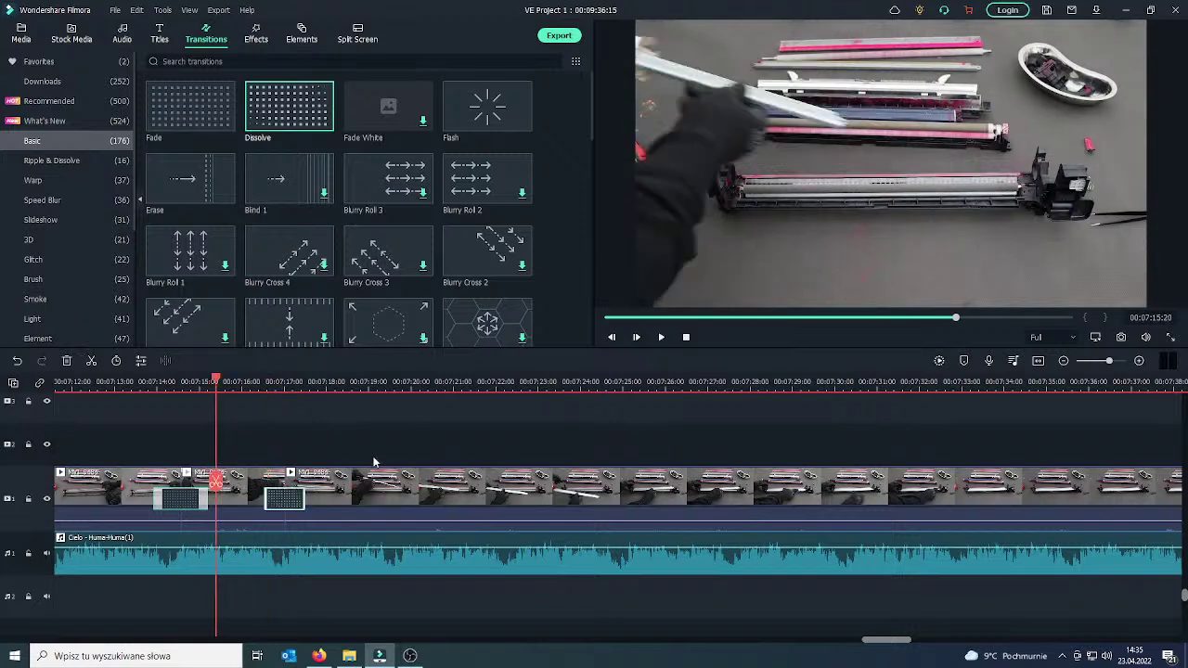
left_click(661, 337)
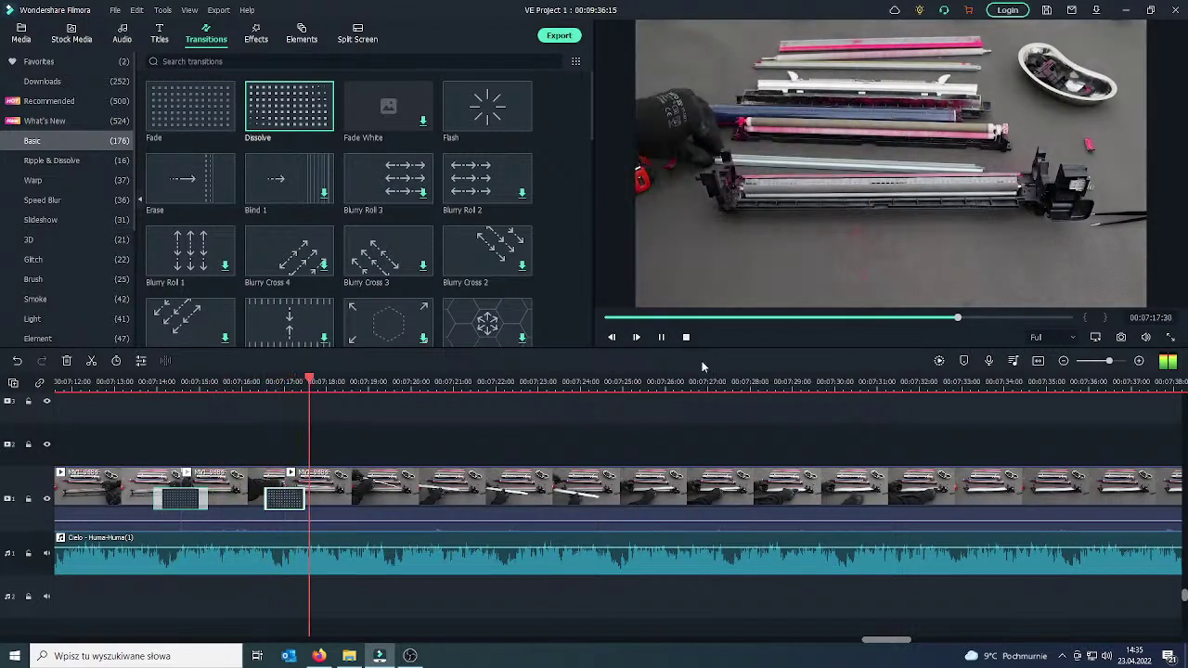
Split the footage at 07:32 and 07:44 and delete the piece between them.
left_click(22, 35)
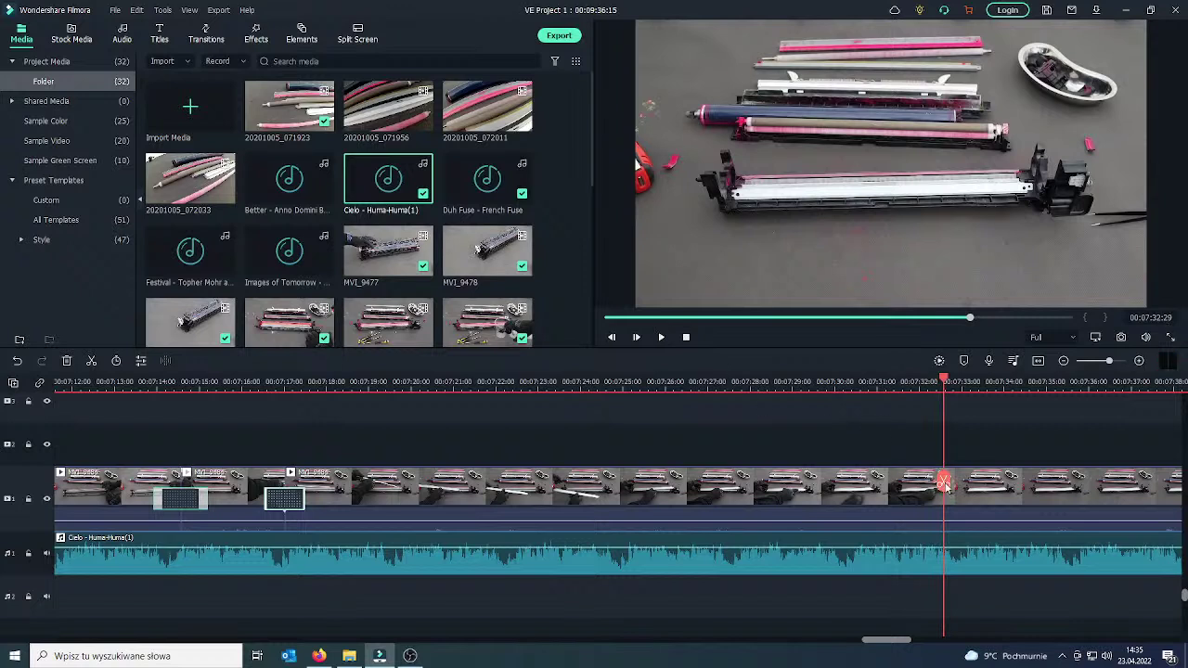
left_click(945, 483)
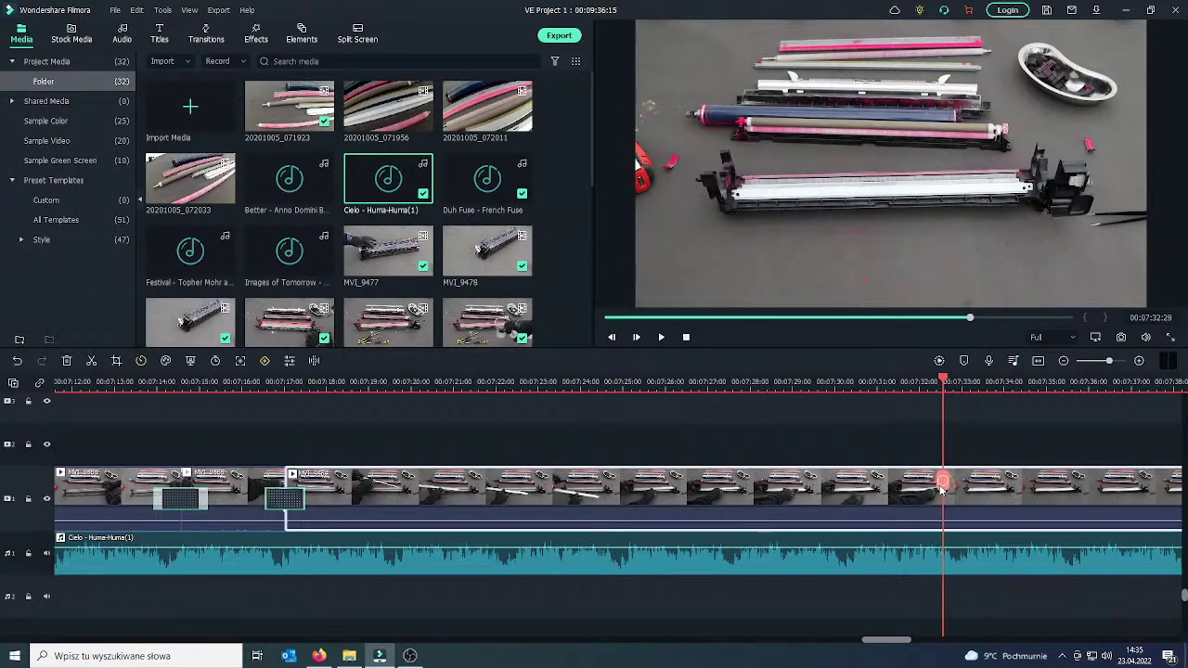
left_click(943, 486)
left_click_drag(948, 484, 1167, 475)
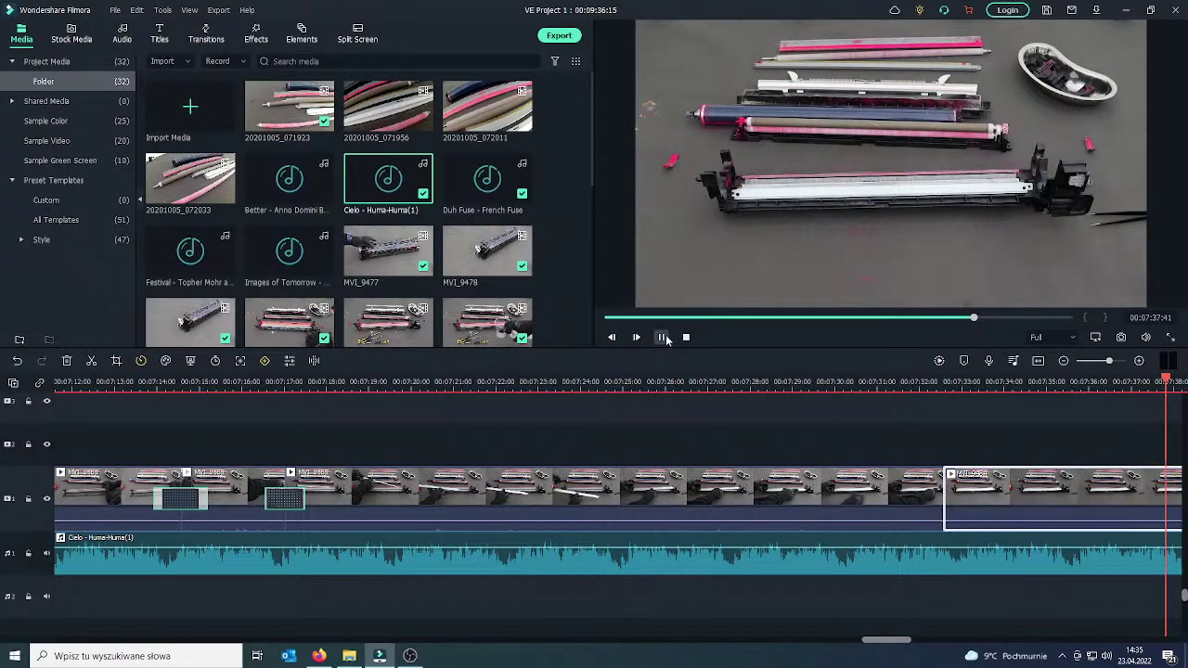
left_click(663, 339)
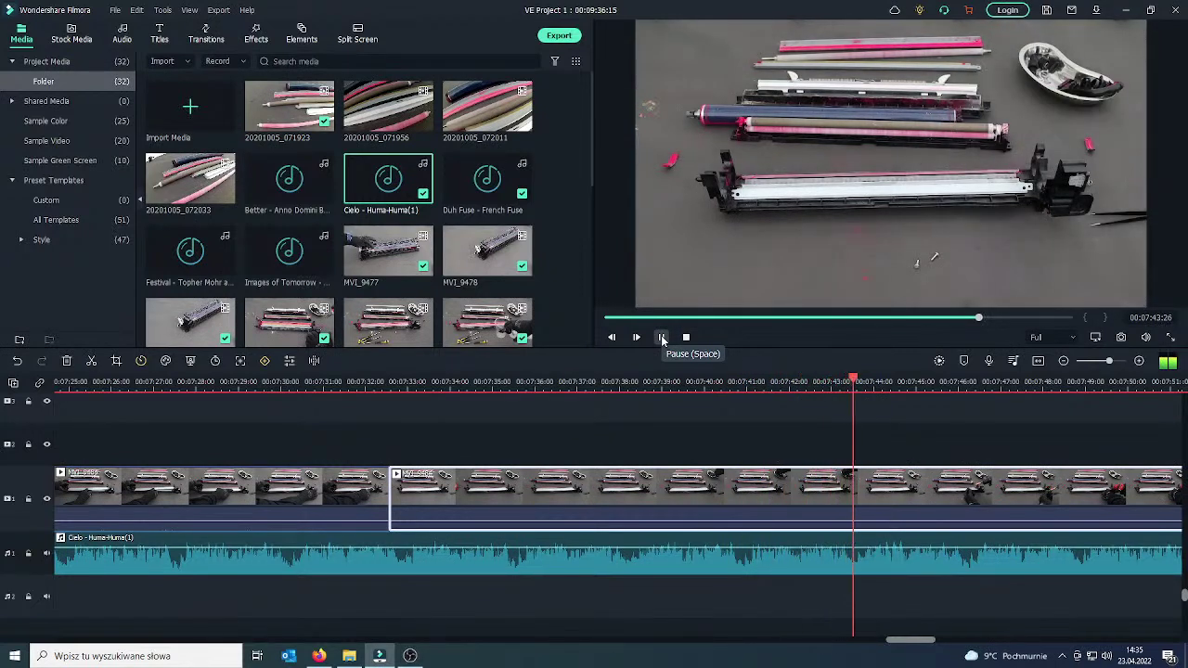
left_click(663, 338)
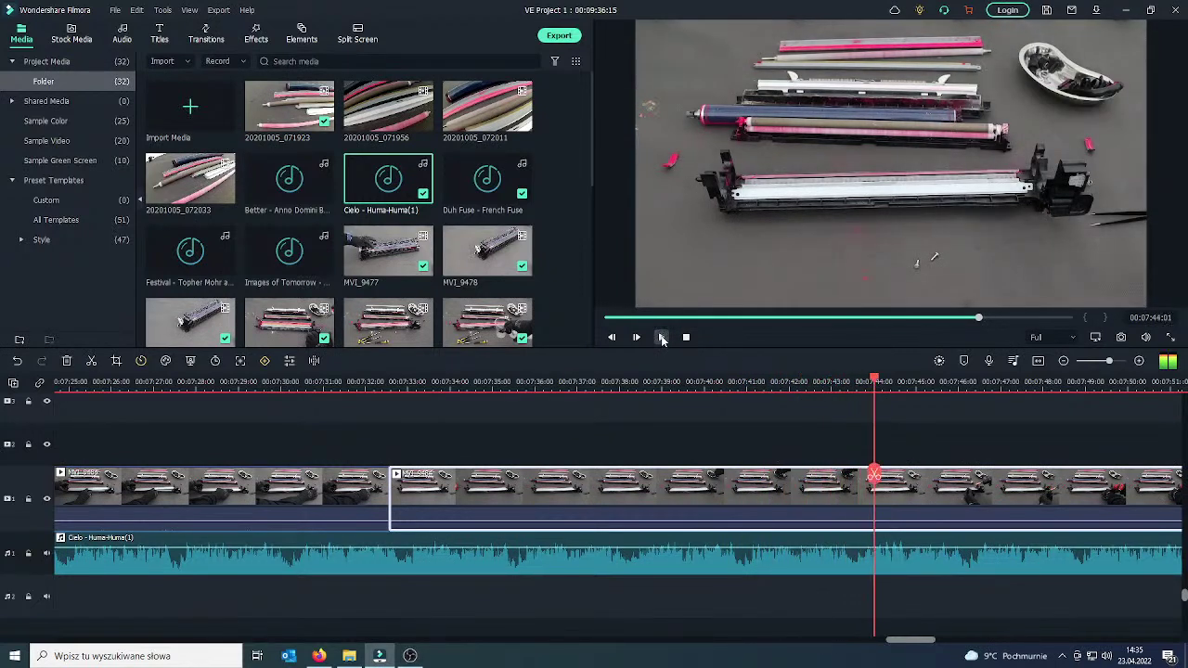
left_click(875, 477)
right_click(792, 495)
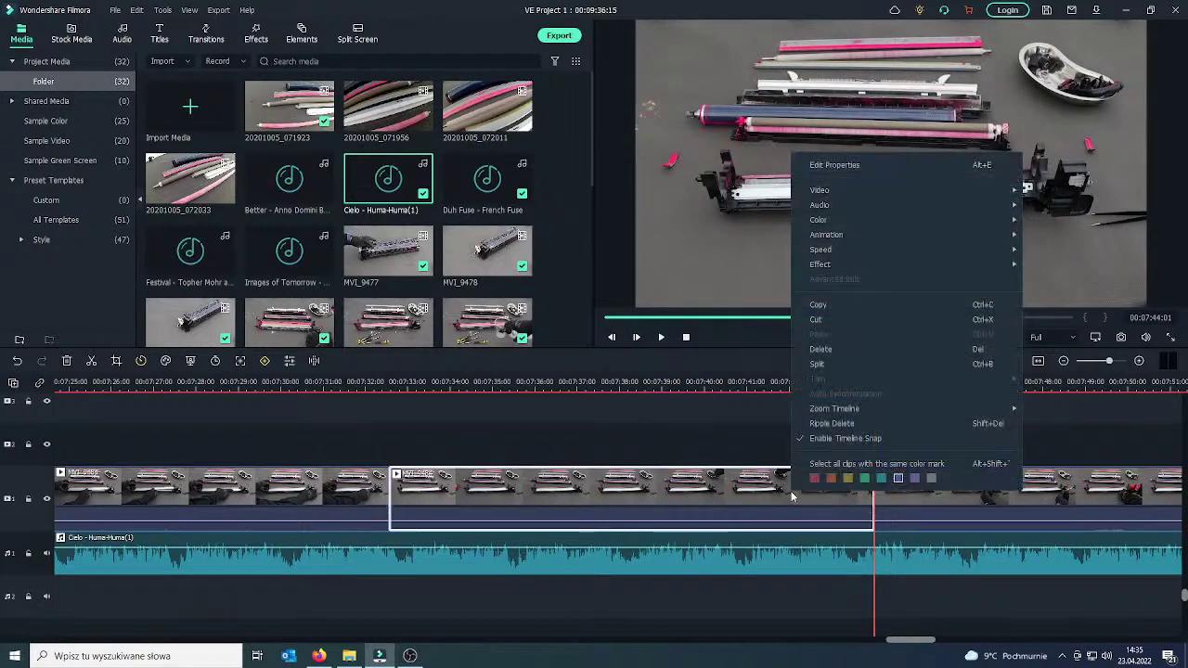
left_click(822, 350)
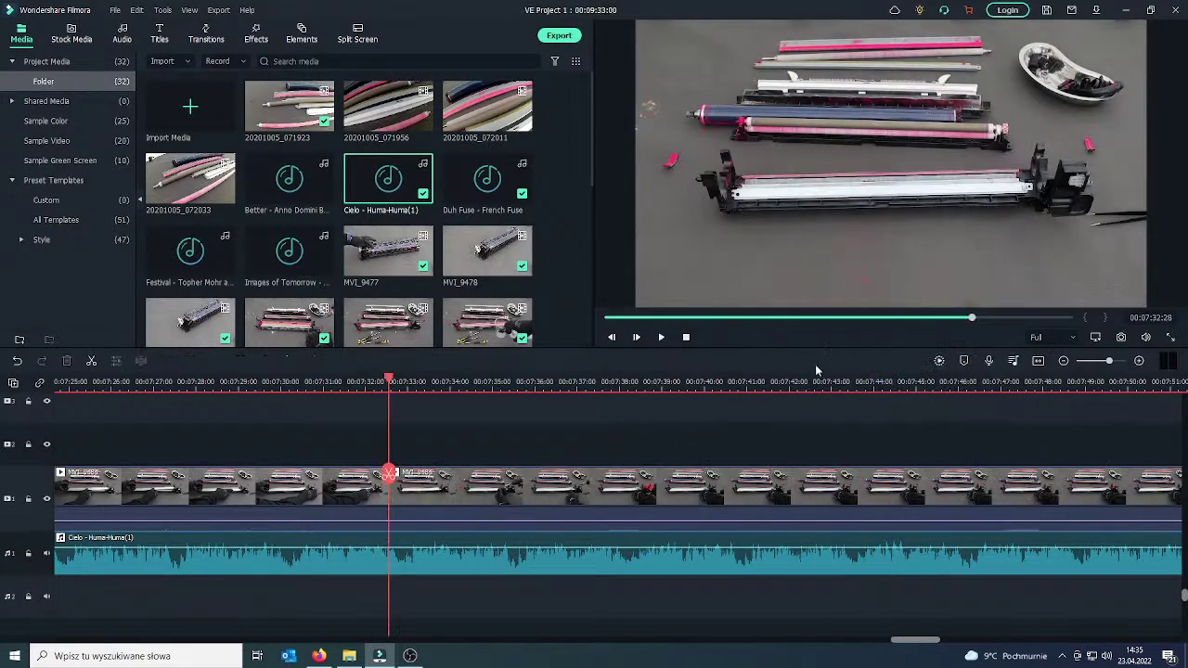
Review the new cut and place a Dissolve transition on the join near 07:32.
left_click_drag(390, 480, 358, 478)
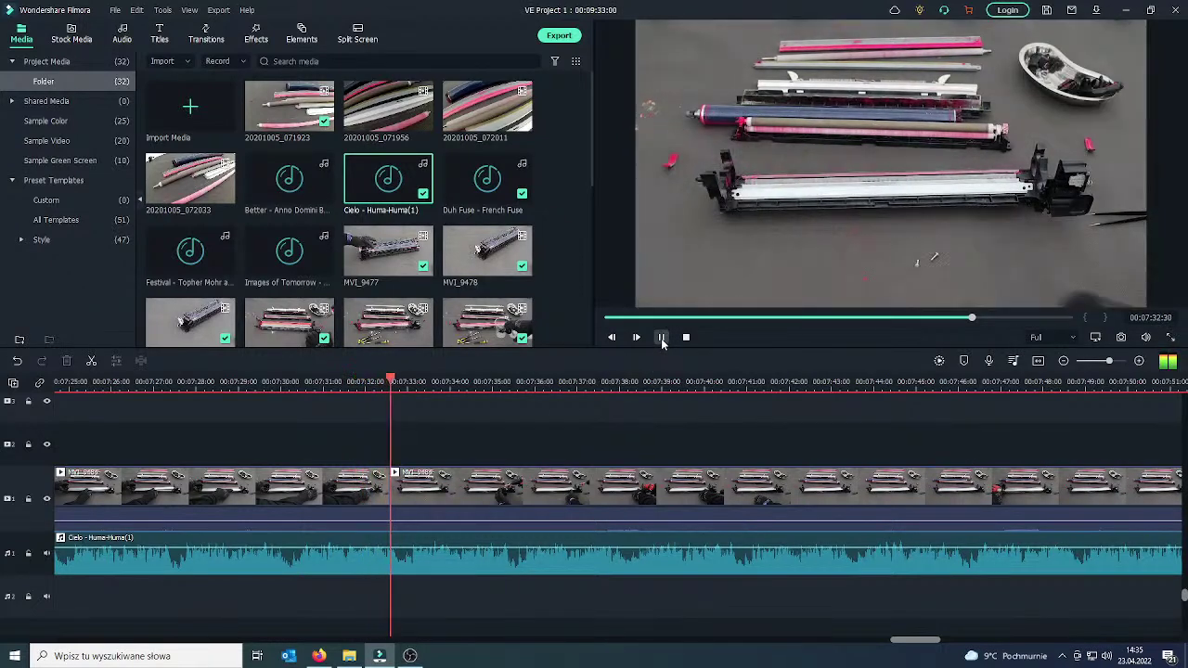
left_click(662, 340)
left_click(368, 485)
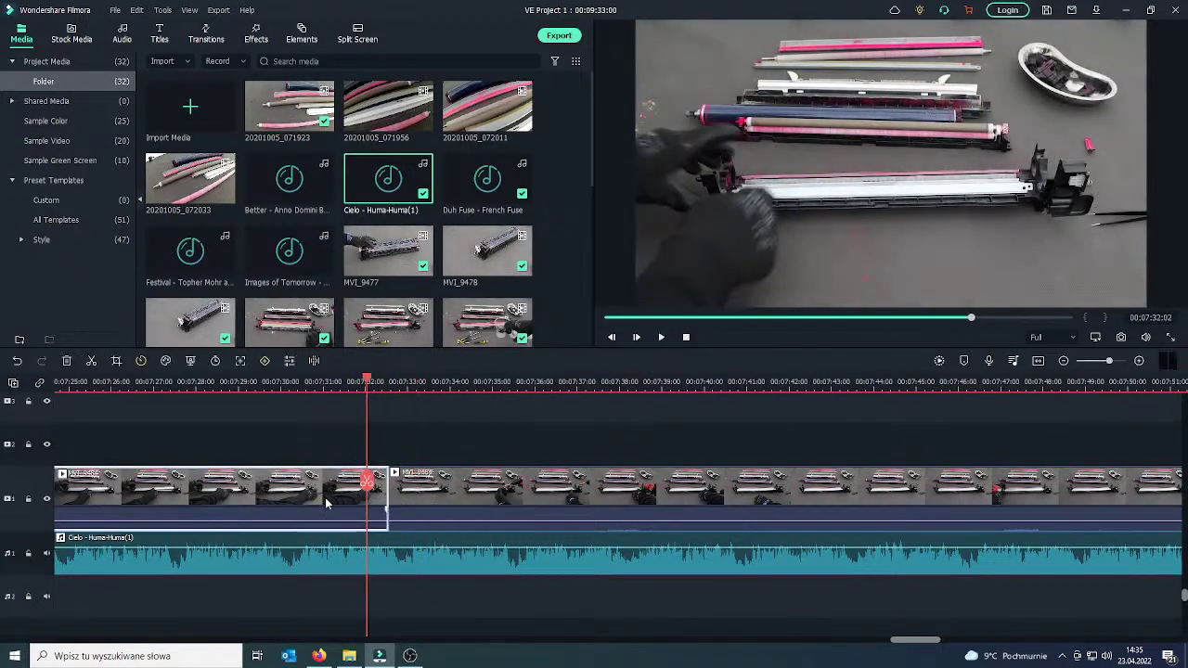
left_click(203, 33)
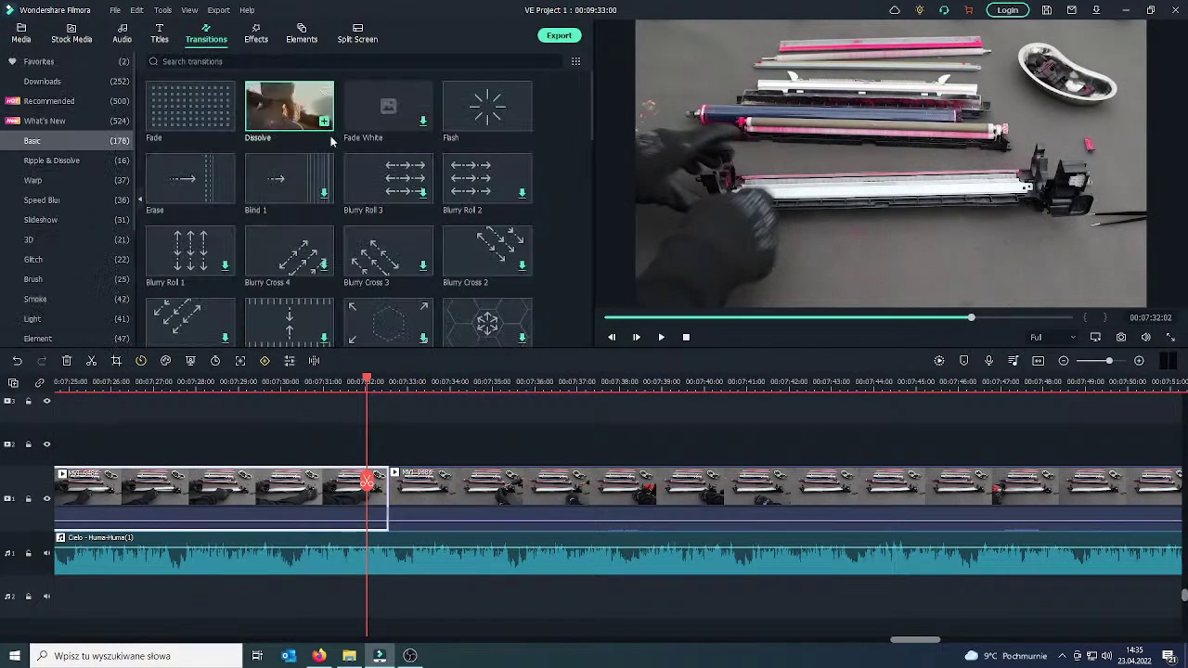
left_click_drag(332, 140, 409, 506)
Preview the Dissolve transition, then split the footage at about 07:41.
left_click(661, 337)
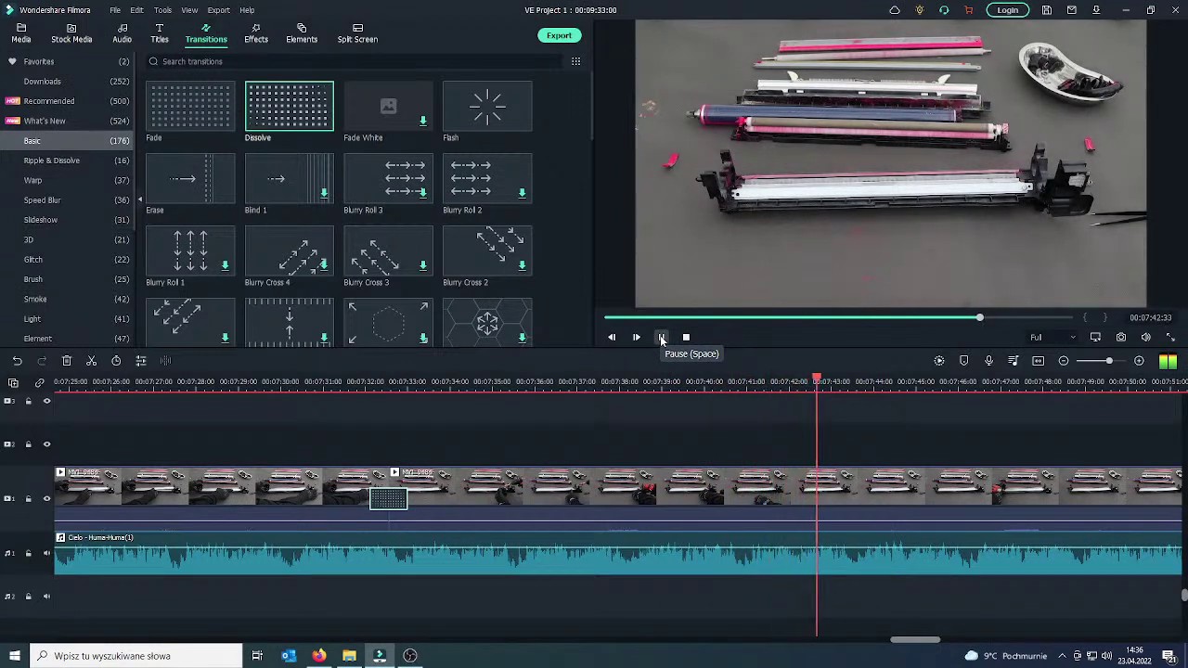
left_click(662, 338)
mouse_move(829, 481)
left_mouse_down()
mouse_move(743, 490)
mouse_move(761, 495)
left_mouse_up()
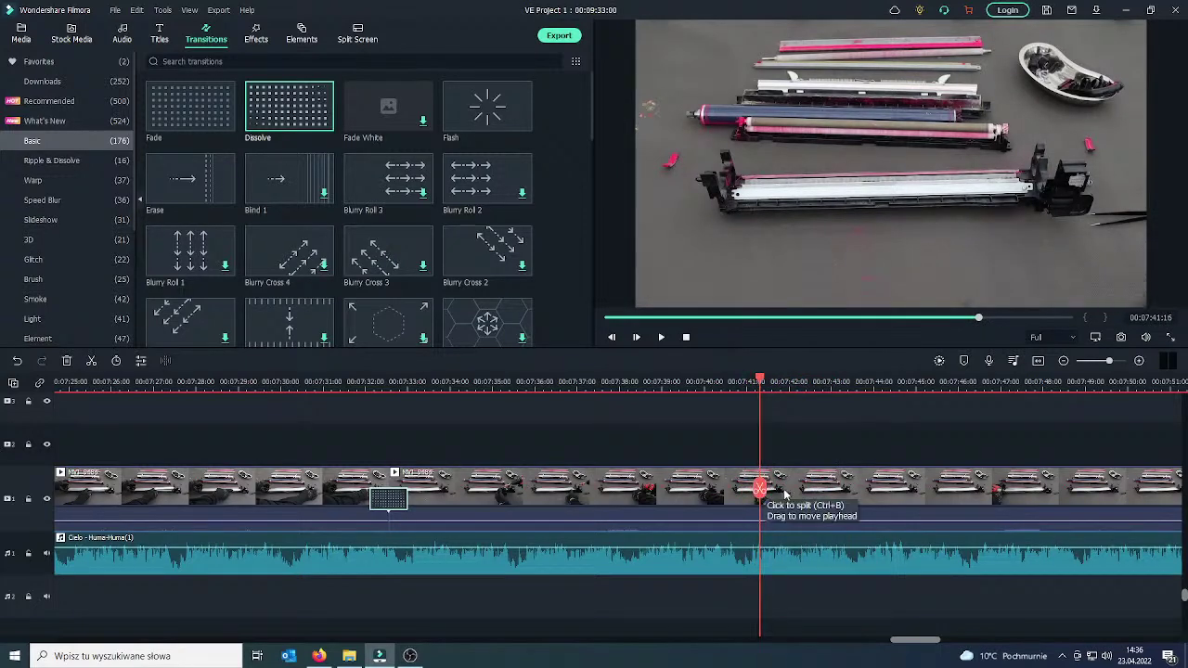
left_click(784, 493)
left_click(761, 492)
Raise the footage clip's own audio from -15 dB to about 0 dB, then return to 07:40.
left_click_drag(760, 492, 609, 492)
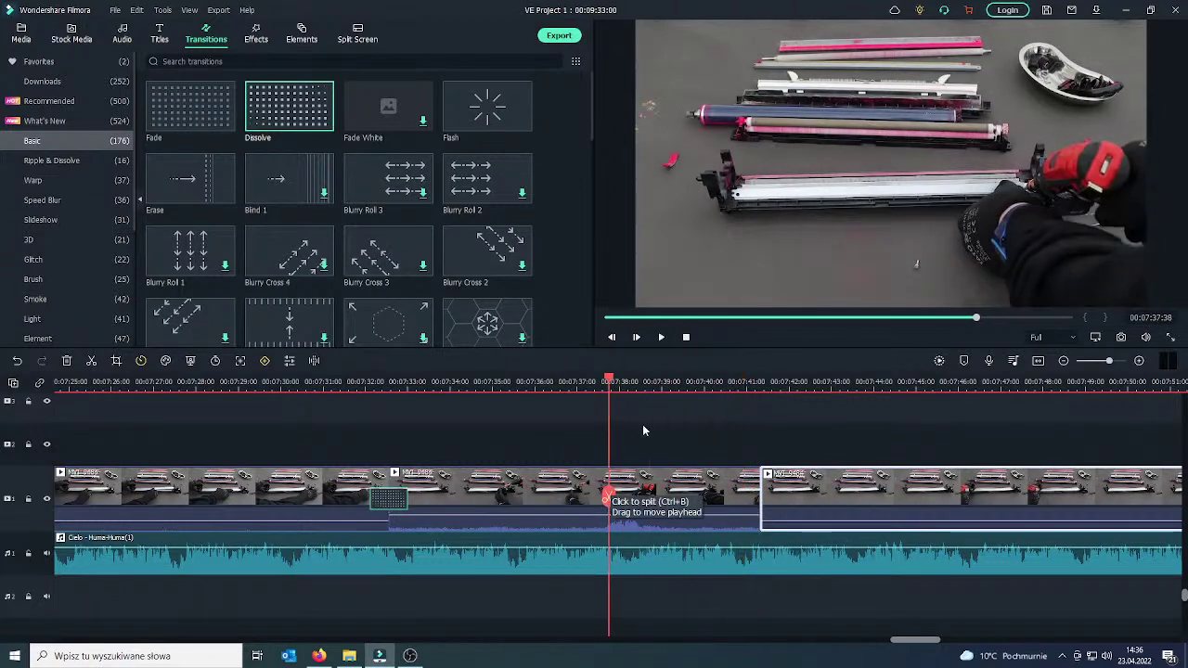
left_click(663, 338)
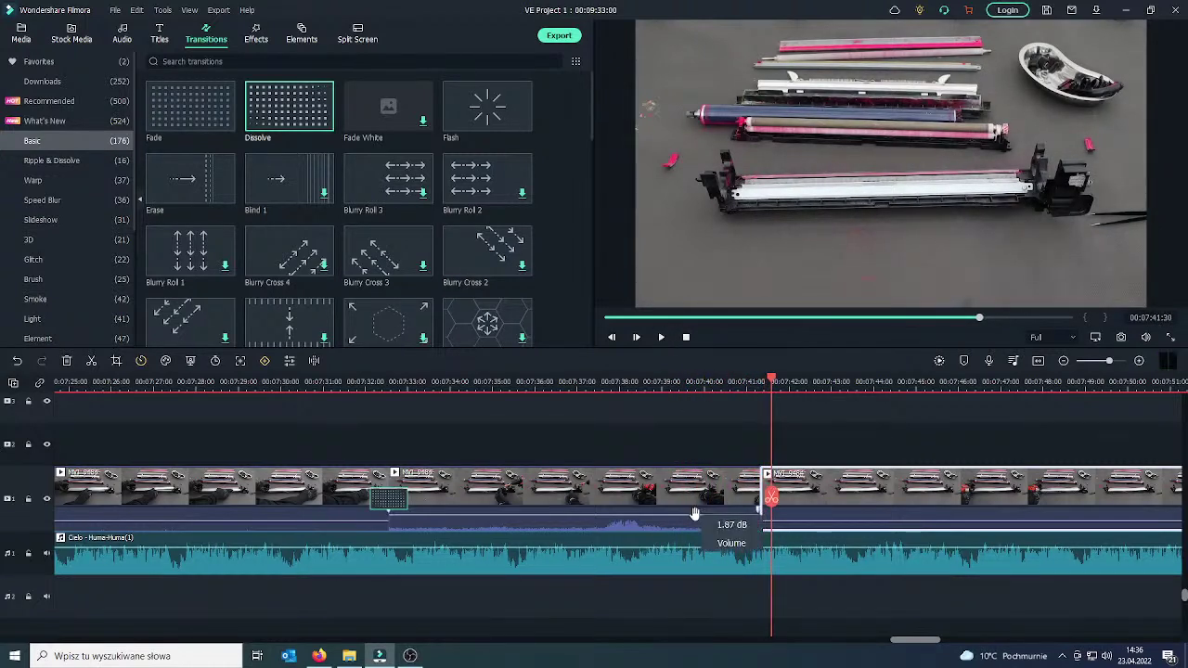
left_click_drag(814, 526, 815, 519)
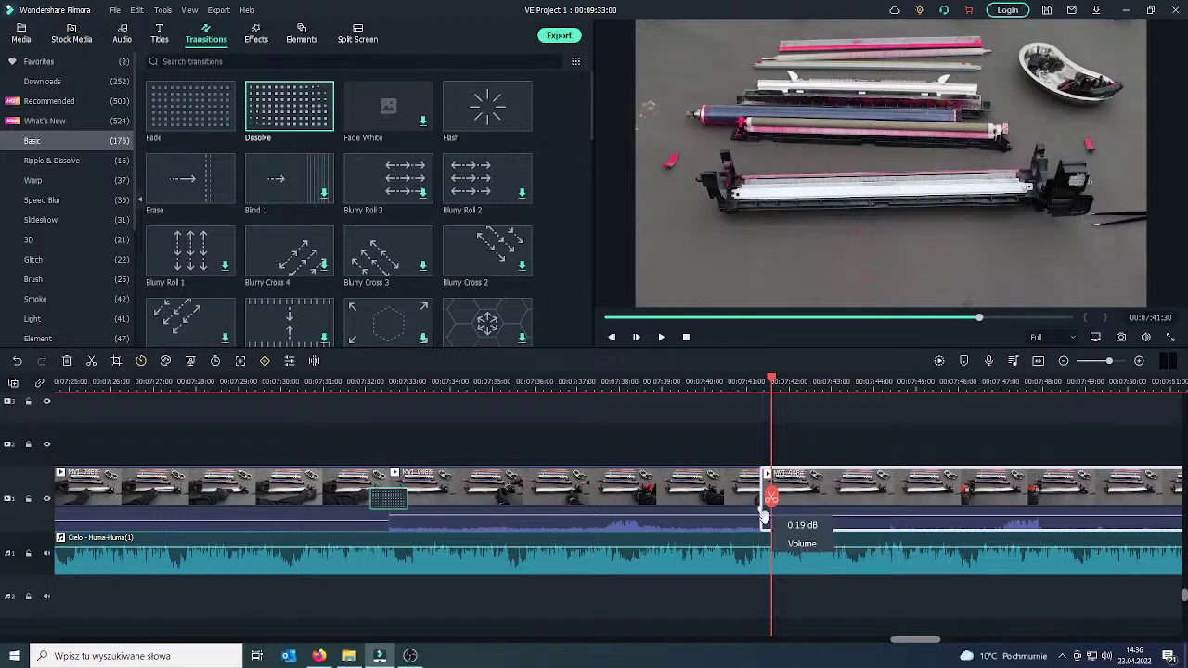
left_click_drag(744, 516, 829, 516)
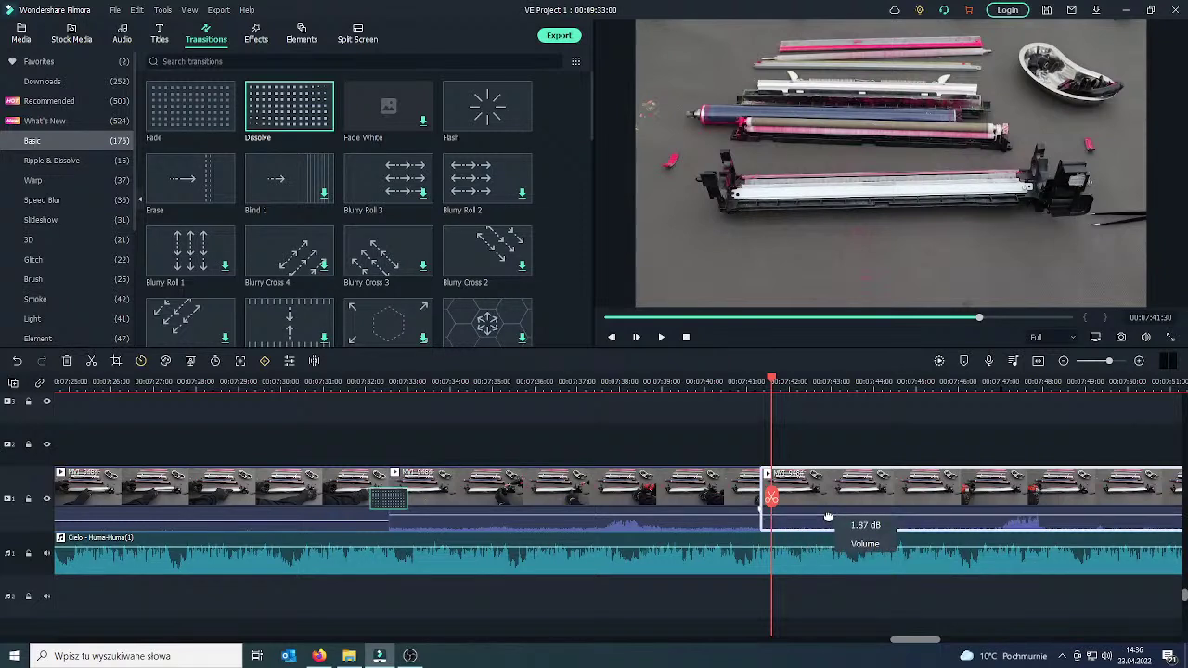
left_click_drag(767, 506, 743, 507)
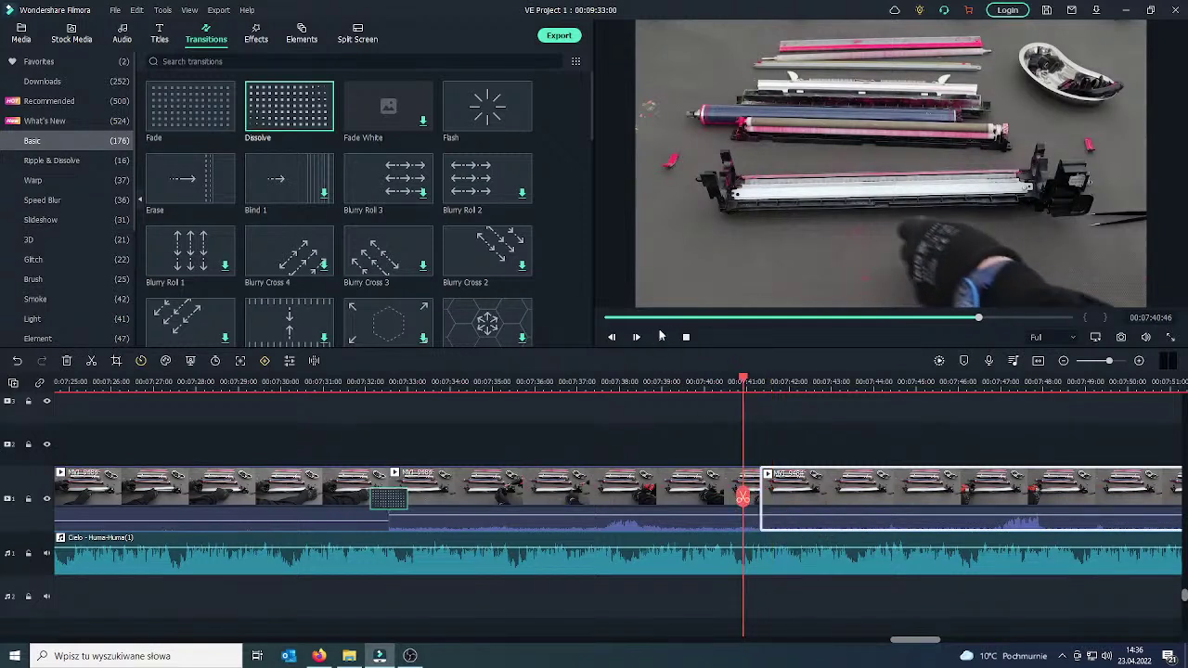
Split the clip at 07:47 and delete the unwanted footage before the cut.
left_click(661, 338)
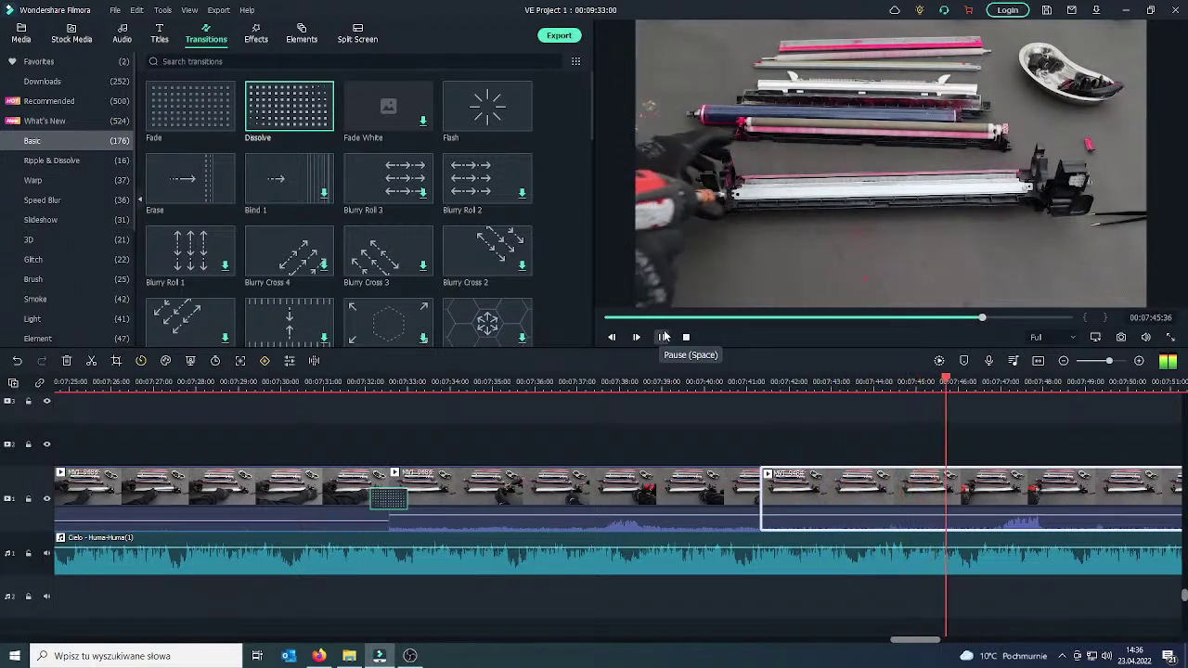
left_click(662, 337)
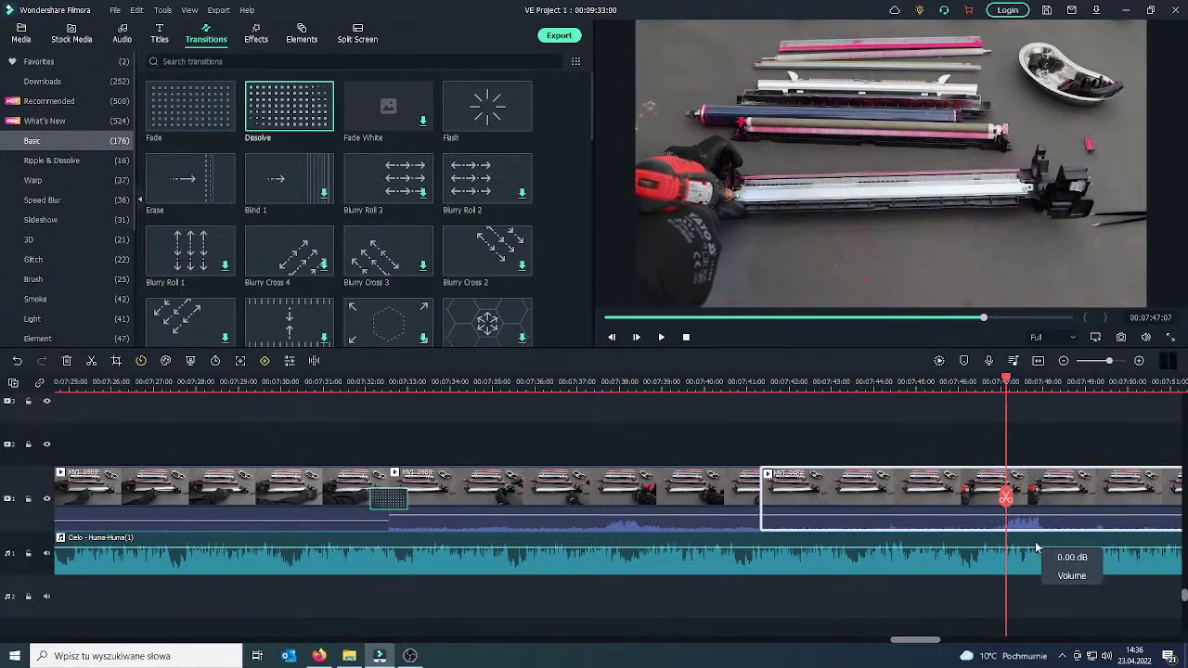
left_click(1006, 499)
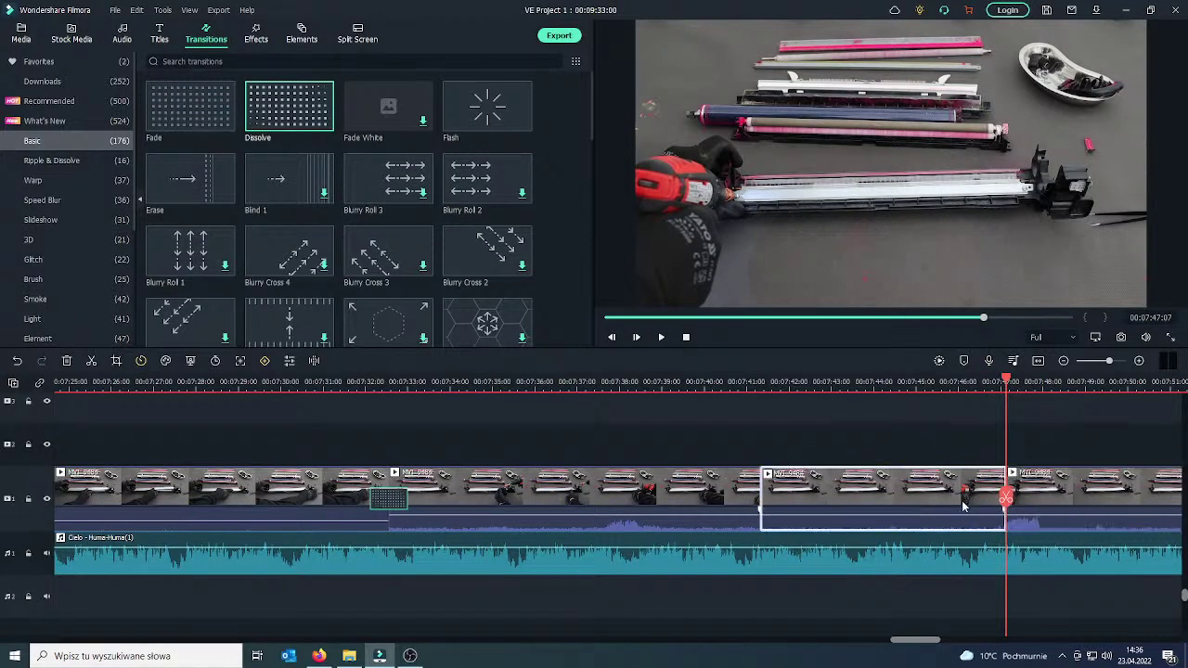
key("Delete")
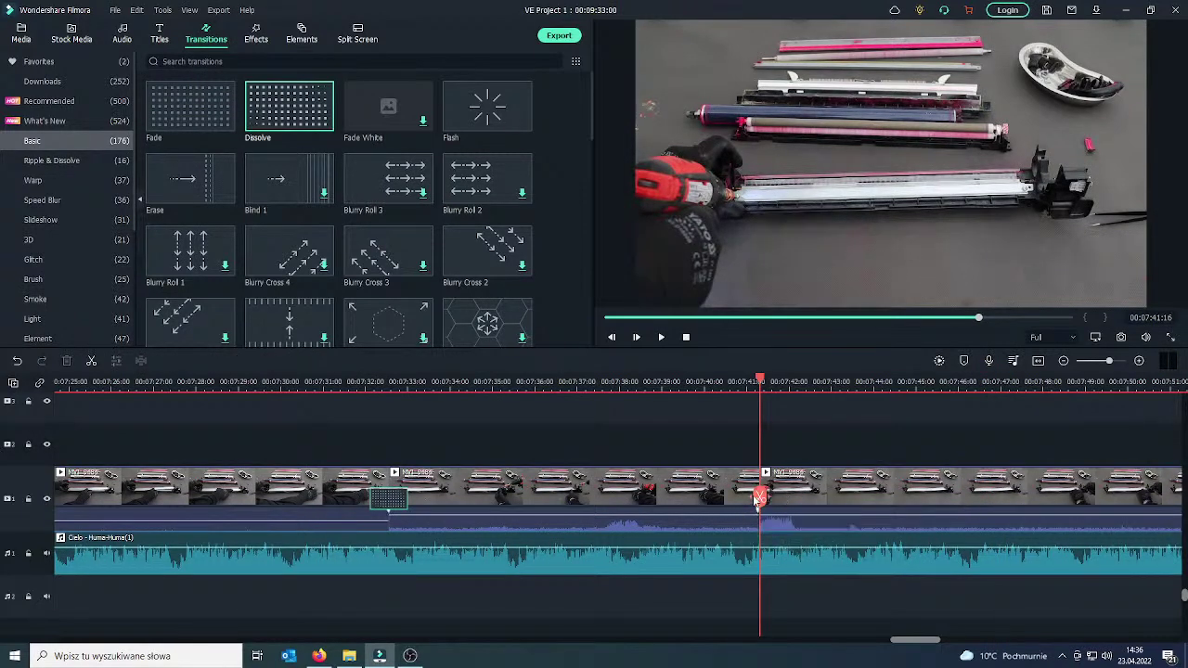
Review the cut, then split the following clip at 07:43:08.
left_click_drag(740, 499, 612, 501)
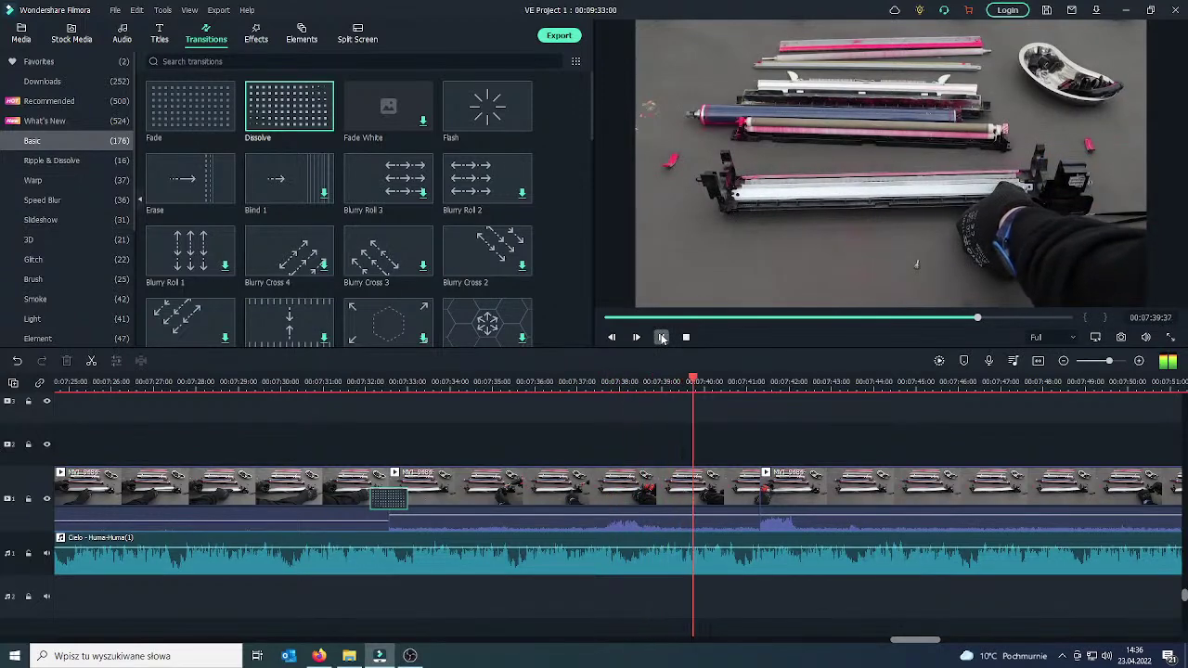
right_click(662, 339)
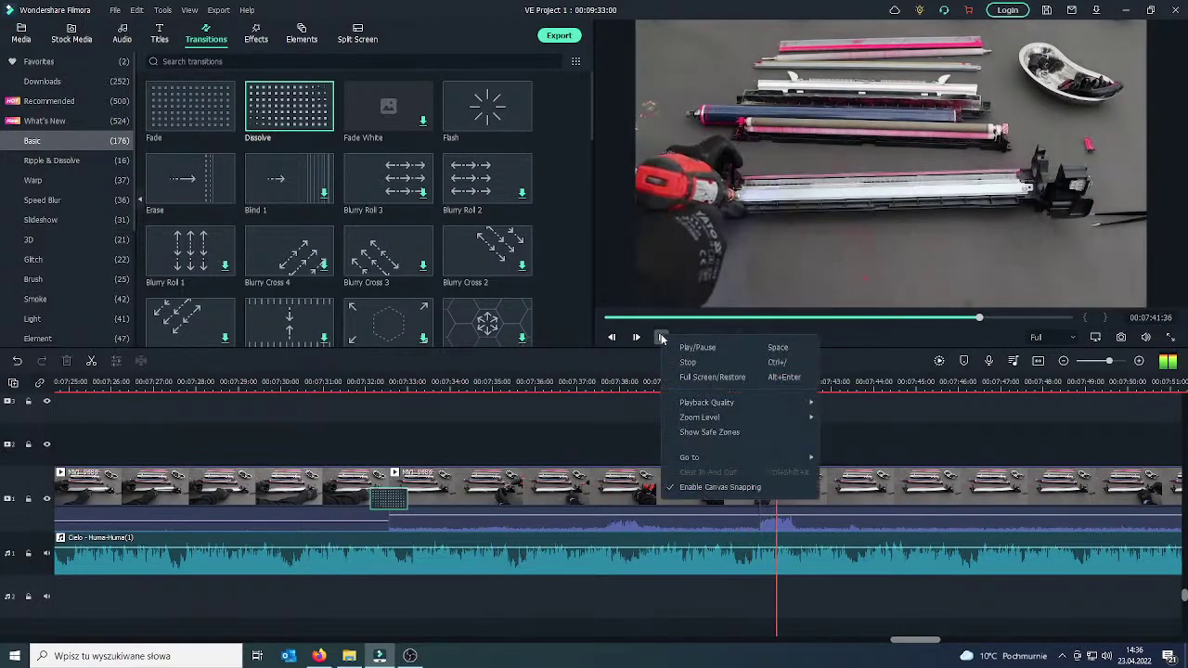
left_click(890, 332)
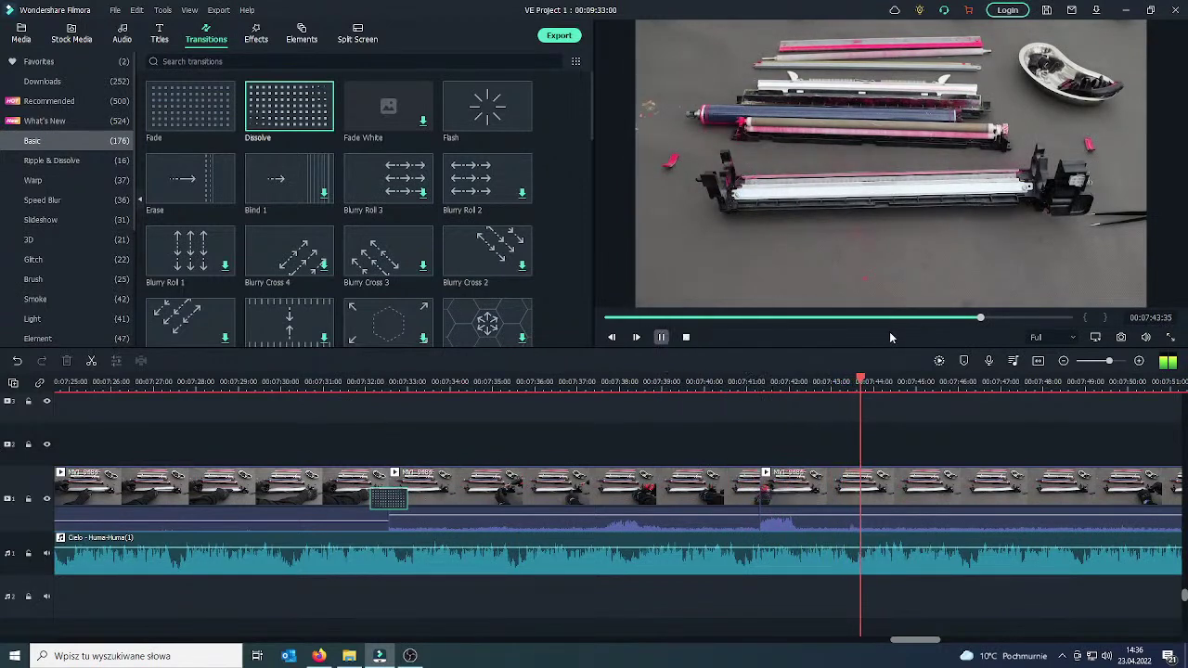
left_click_drag(897, 508, 804, 508)
left_click(662, 339)
left_click(662, 339)
left_click(880, 495)
left_click(838, 502)
left_click_drag(838, 501, 1114, 484)
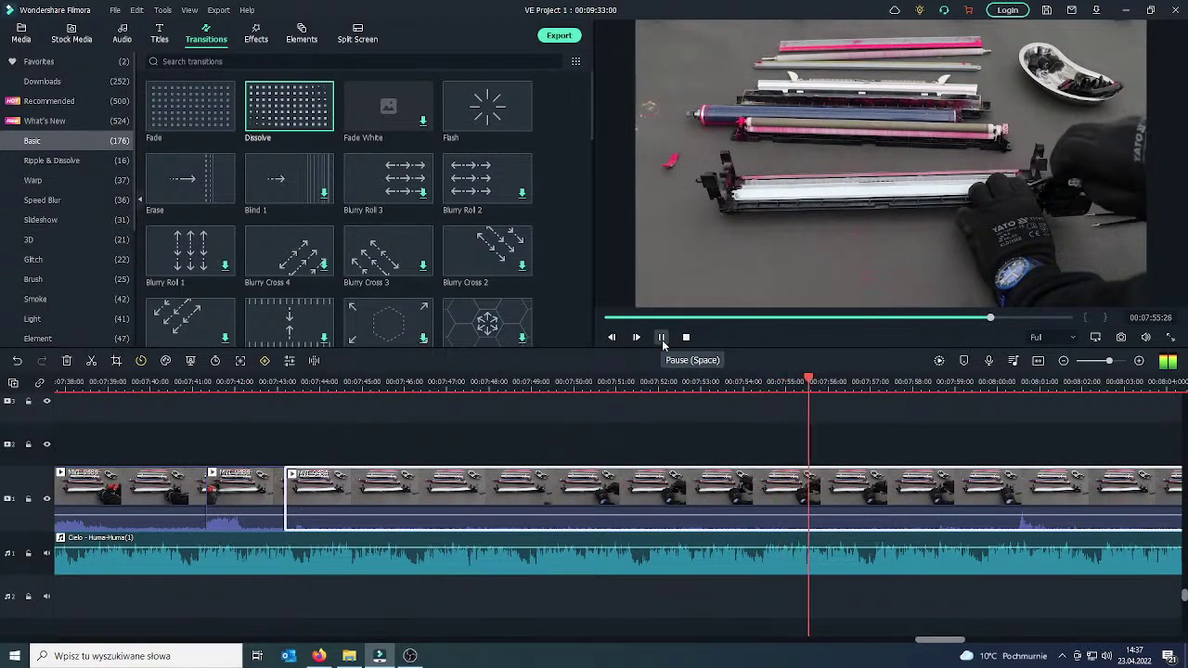
Play through to about 08:10 and delete the long clip ending near 08:11.
left_click(662, 339)
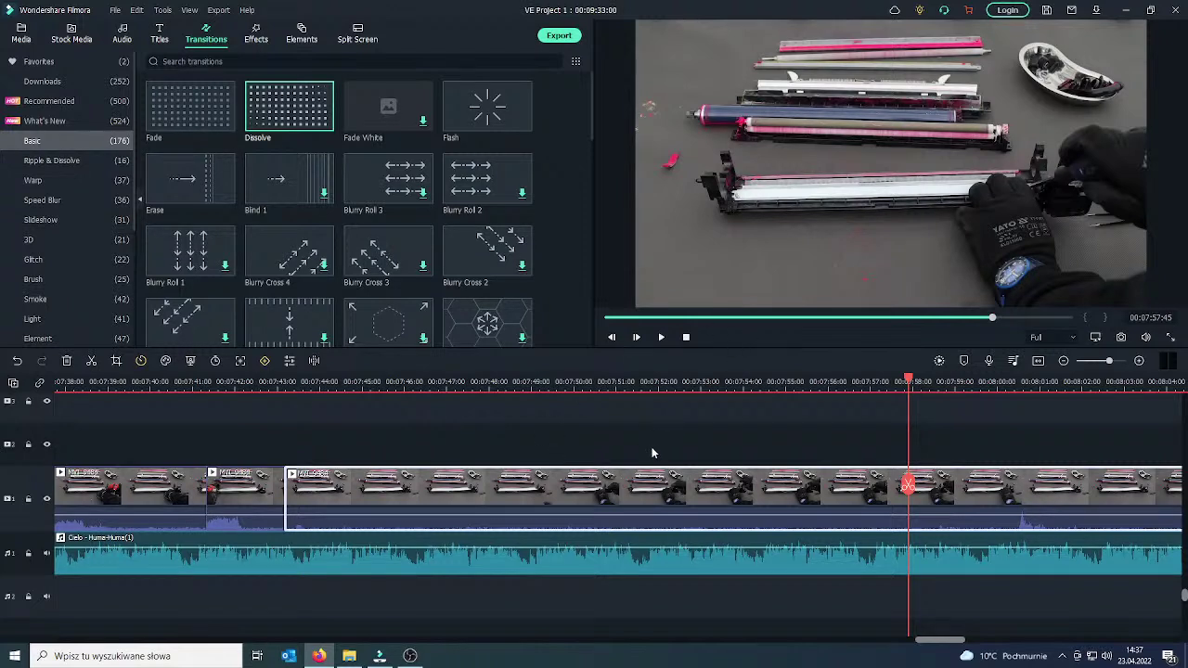
left_click(662, 338)
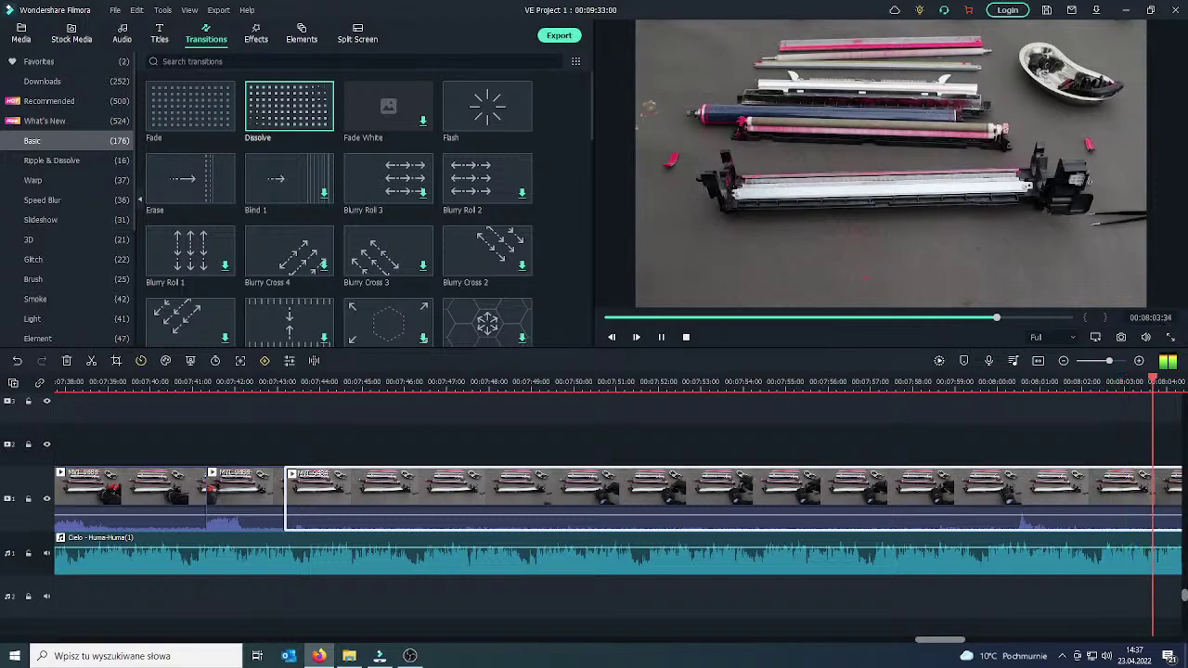
left_click(662, 339)
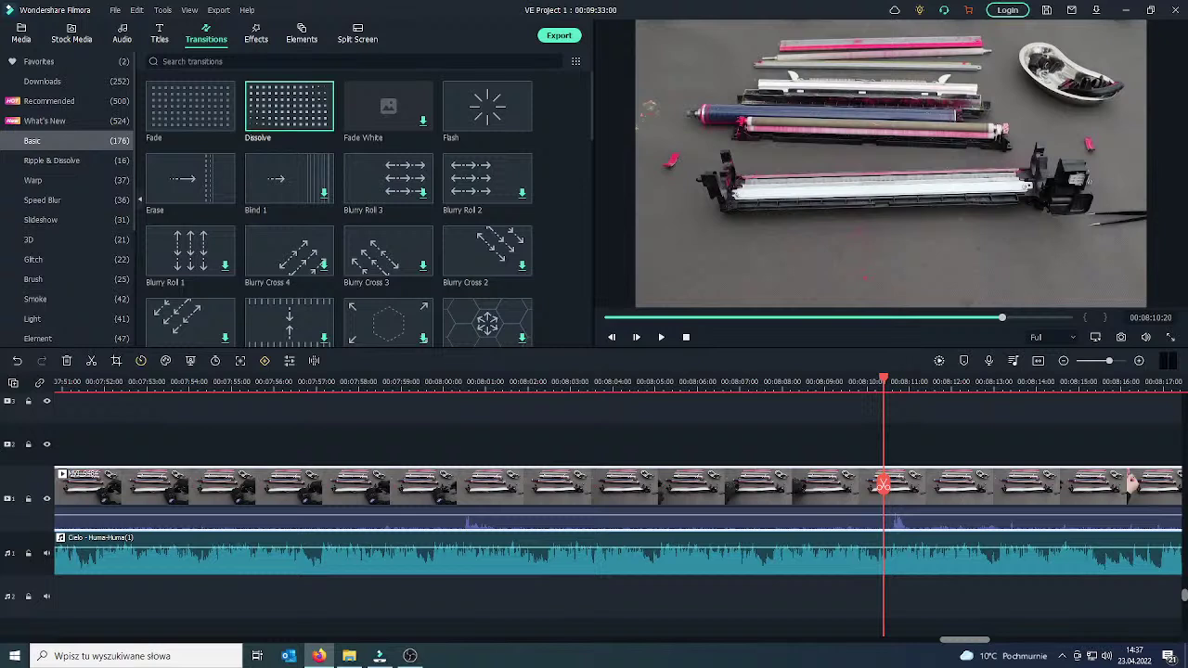
left_click(655, 341)
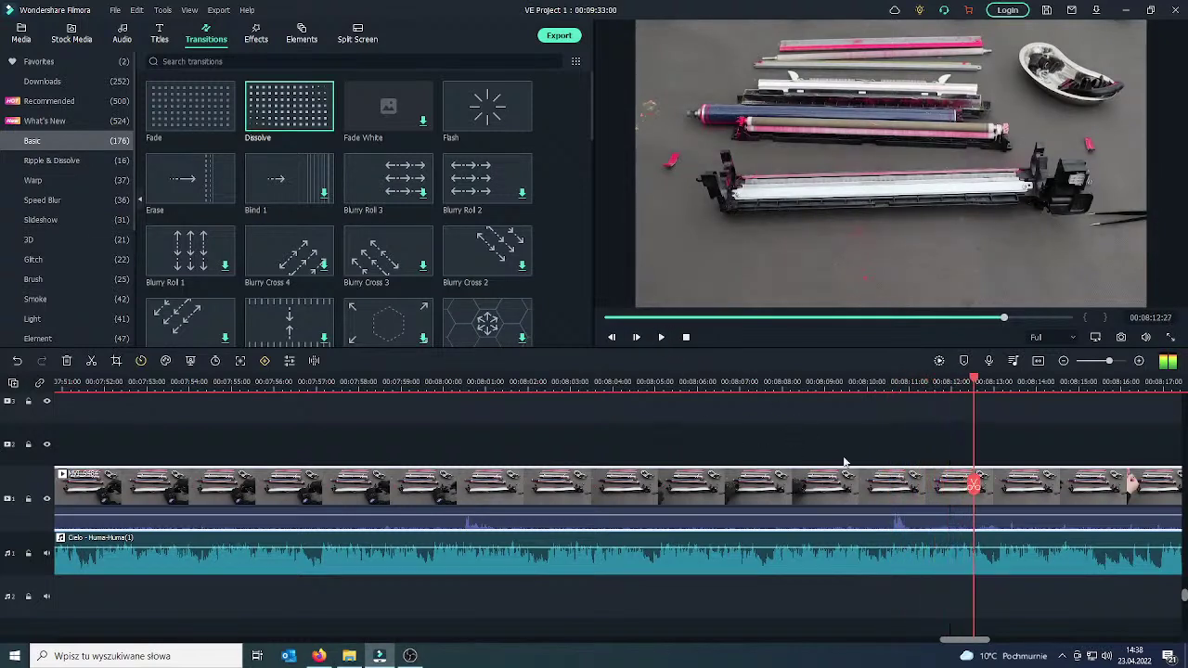
left_click_drag(908, 463, 1049, 469)
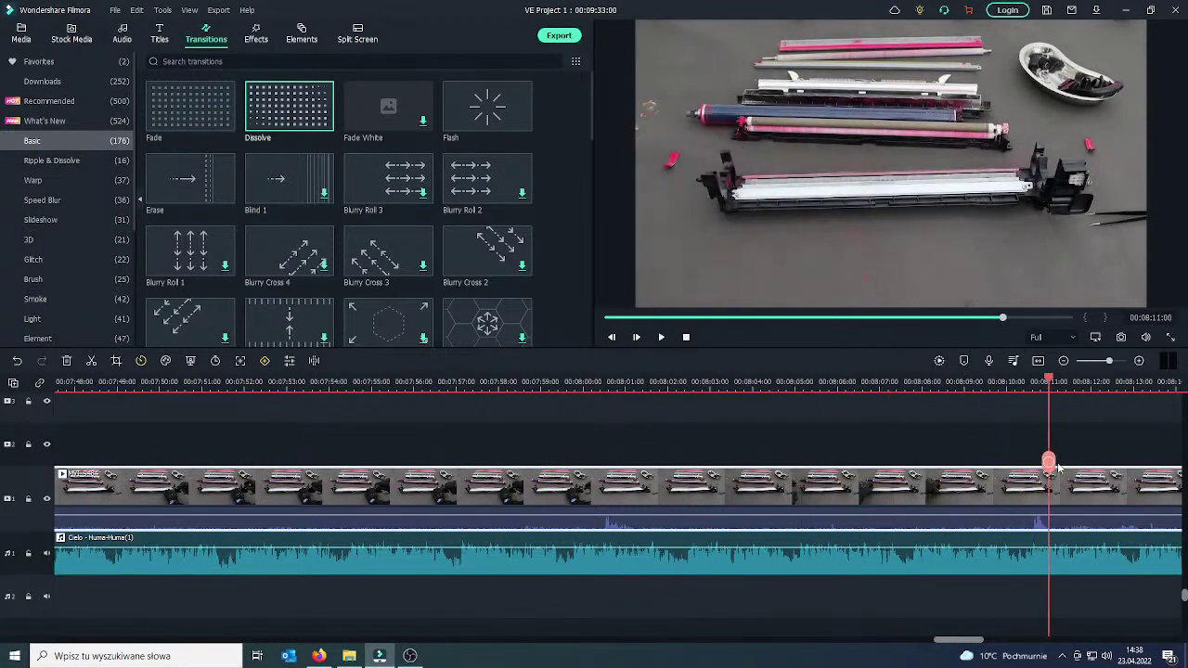
right_click(985, 504)
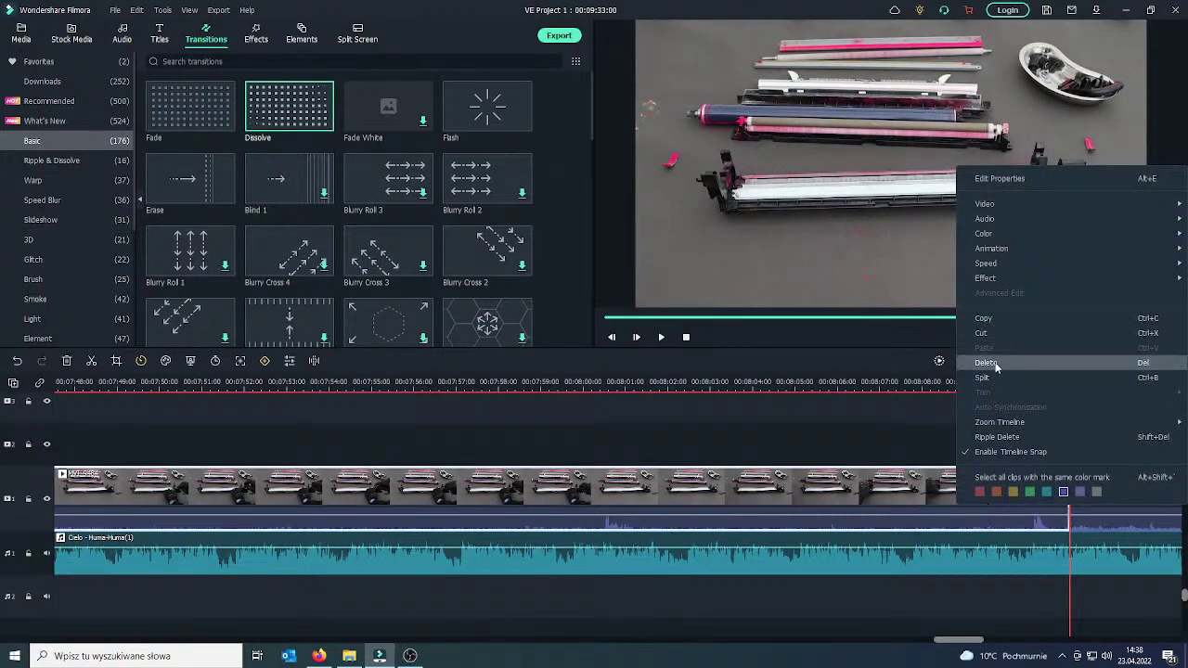
left_click(993, 363)
Play back the trimmed footage from about 07:42 to review it.
left_click_drag(63, 461, 129, 452)
left_click(662, 338)
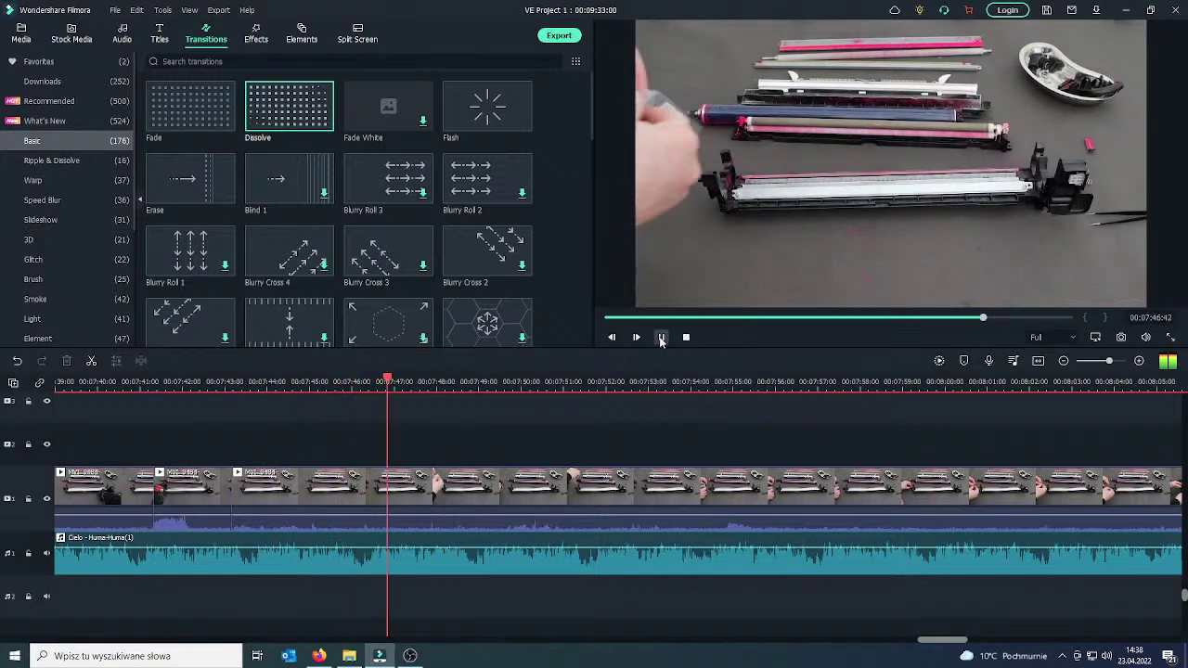
right_click(661, 341)
left_click(661, 339)
left_click(661, 338)
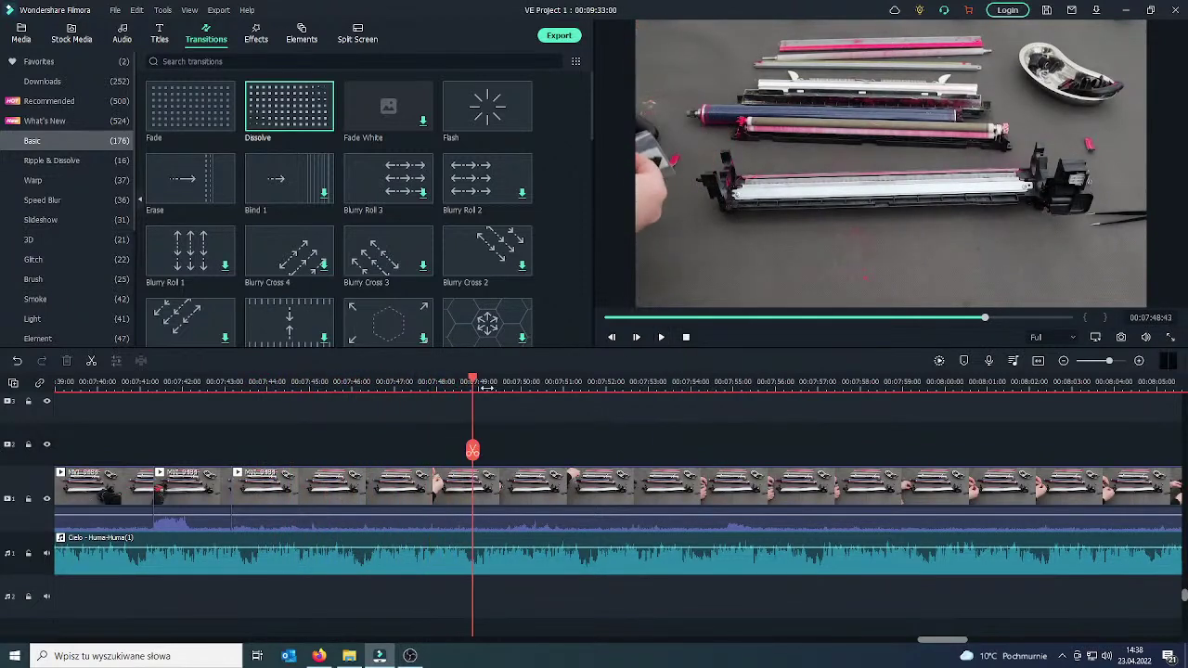
Add the pink Art Title 02 title at the playhead and type a greeting into it.
left_click(160, 34)
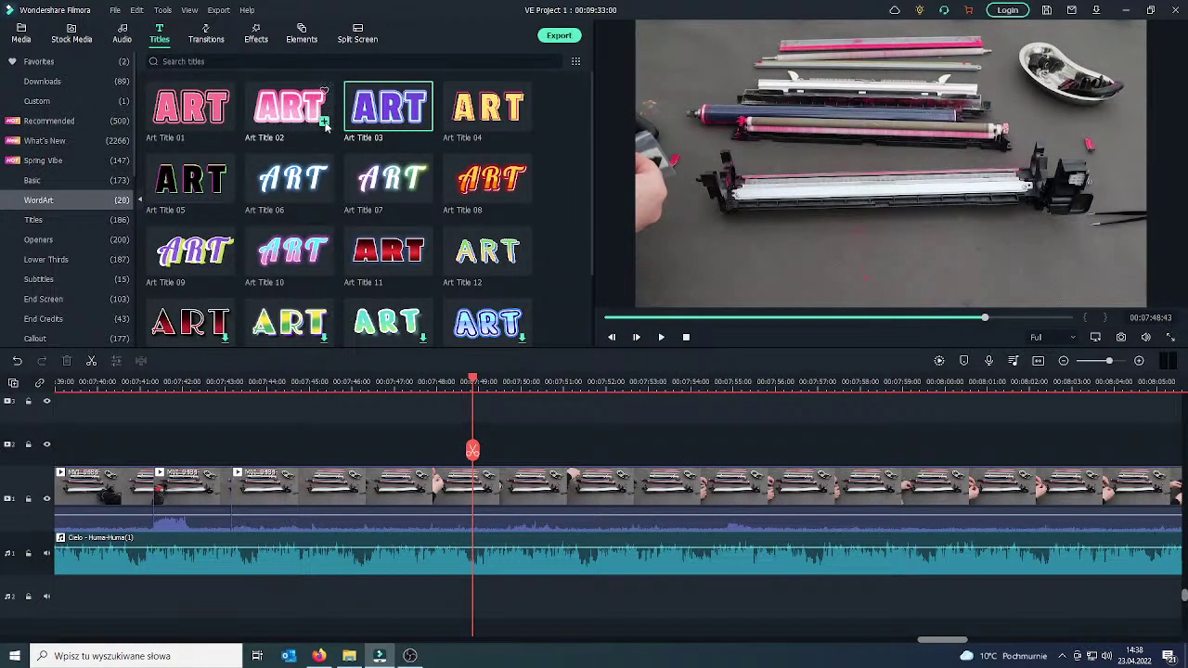
left_click_drag(280, 111, 483, 462)
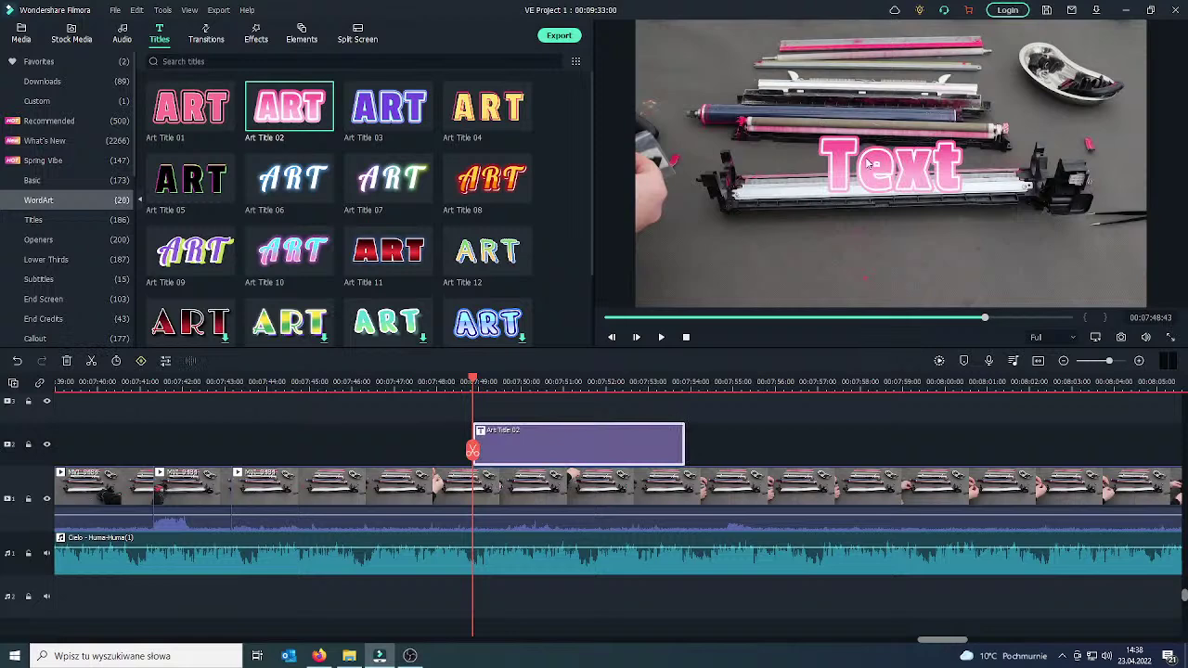
double_click(869, 163)
type("HE")
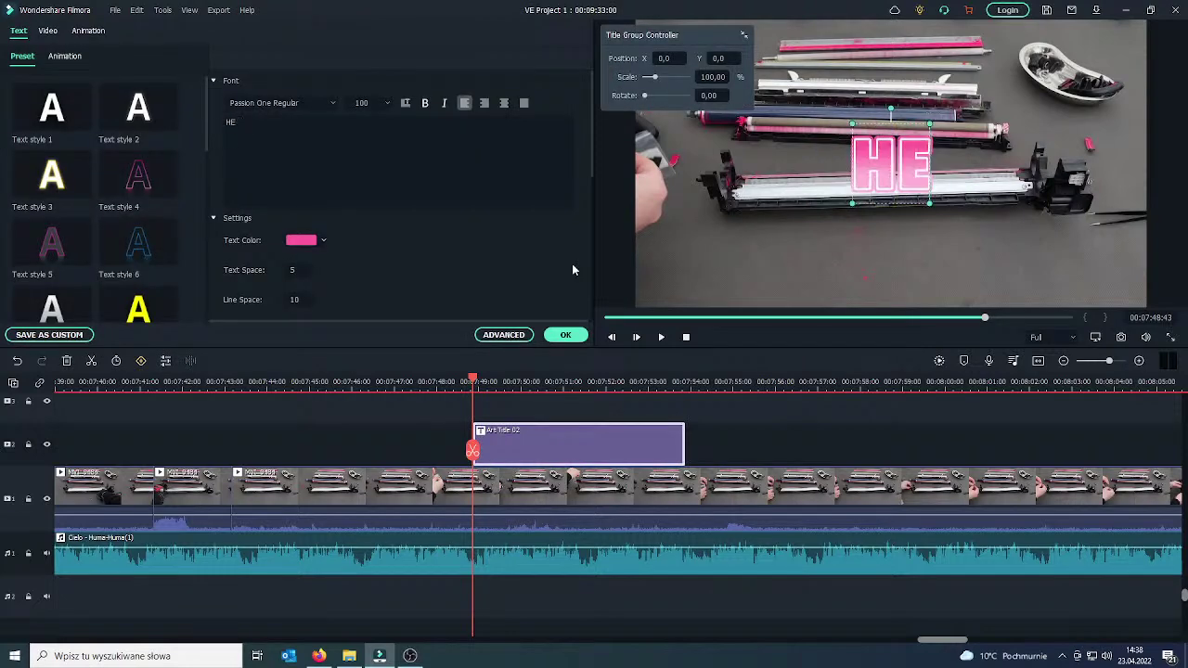
type("LLO FE")
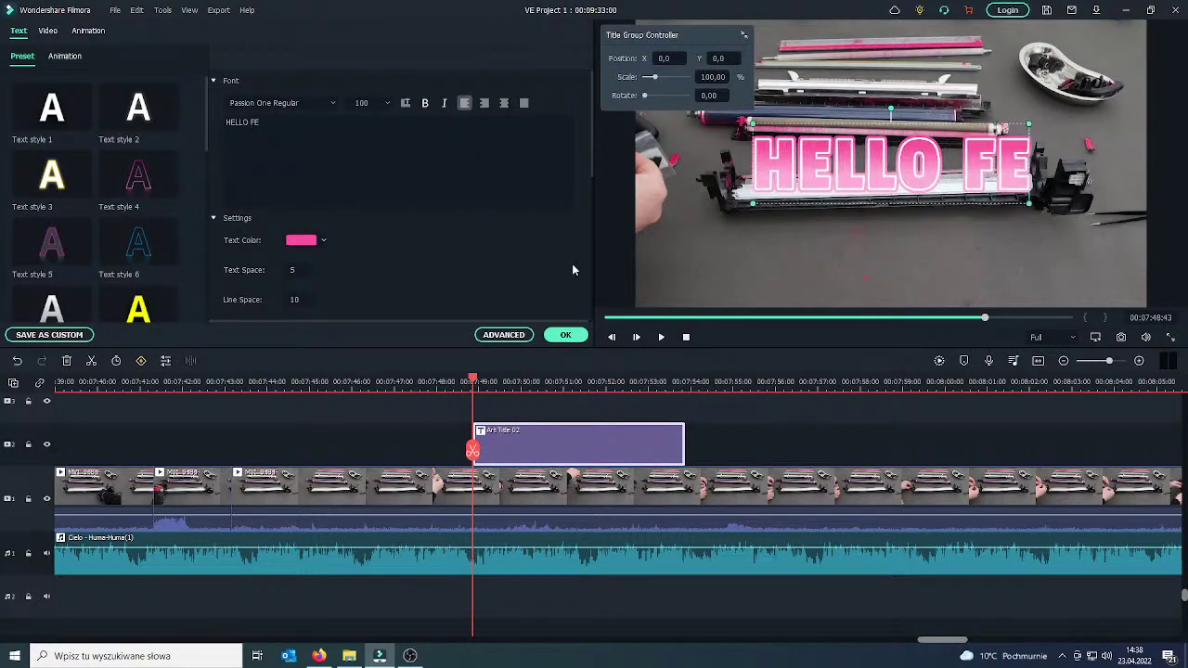
type("LIX :)")
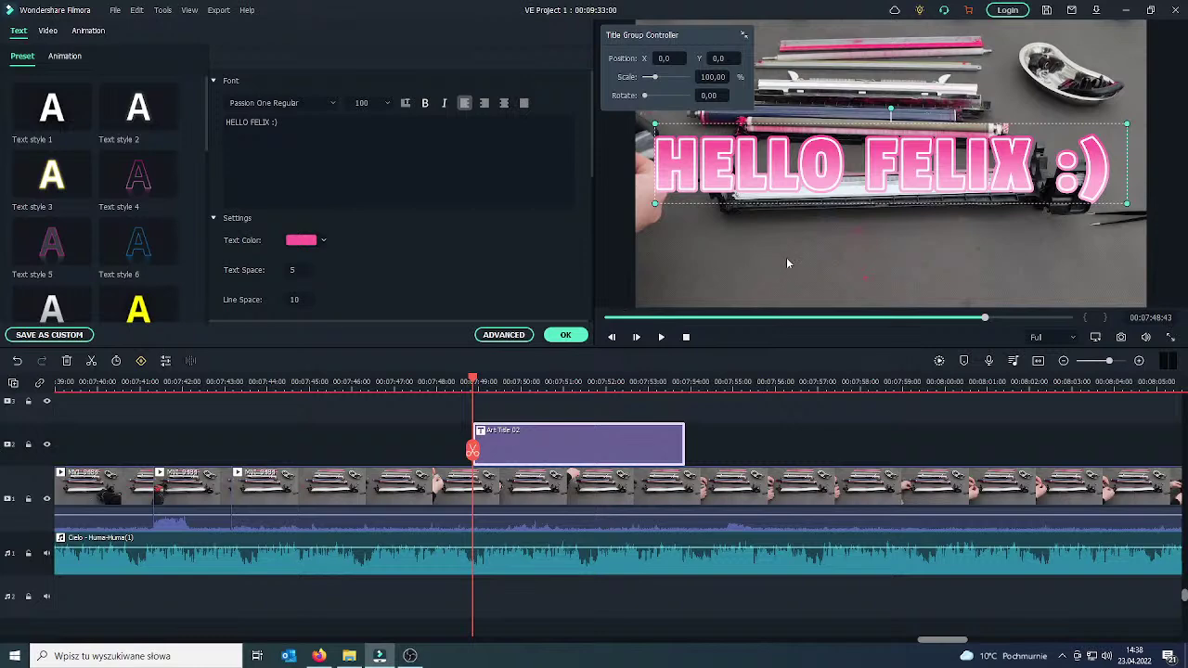
Delete the trial title clip and resume playback.
right_click(584, 446)
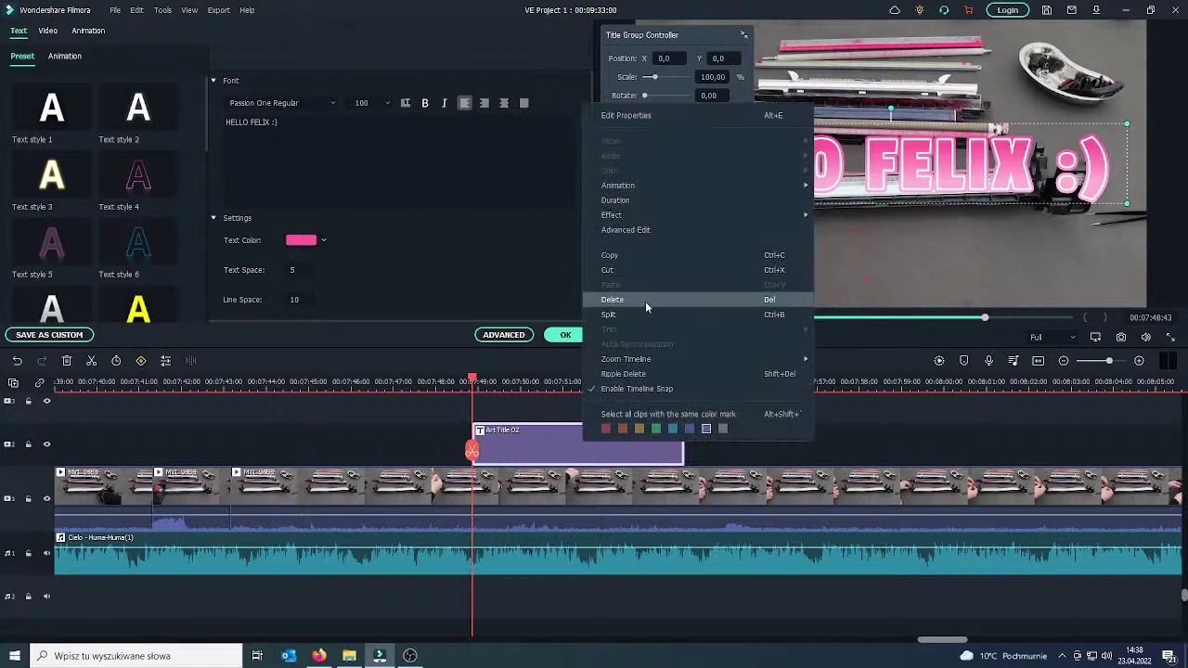
left_click(645, 301)
left_click(662, 337)
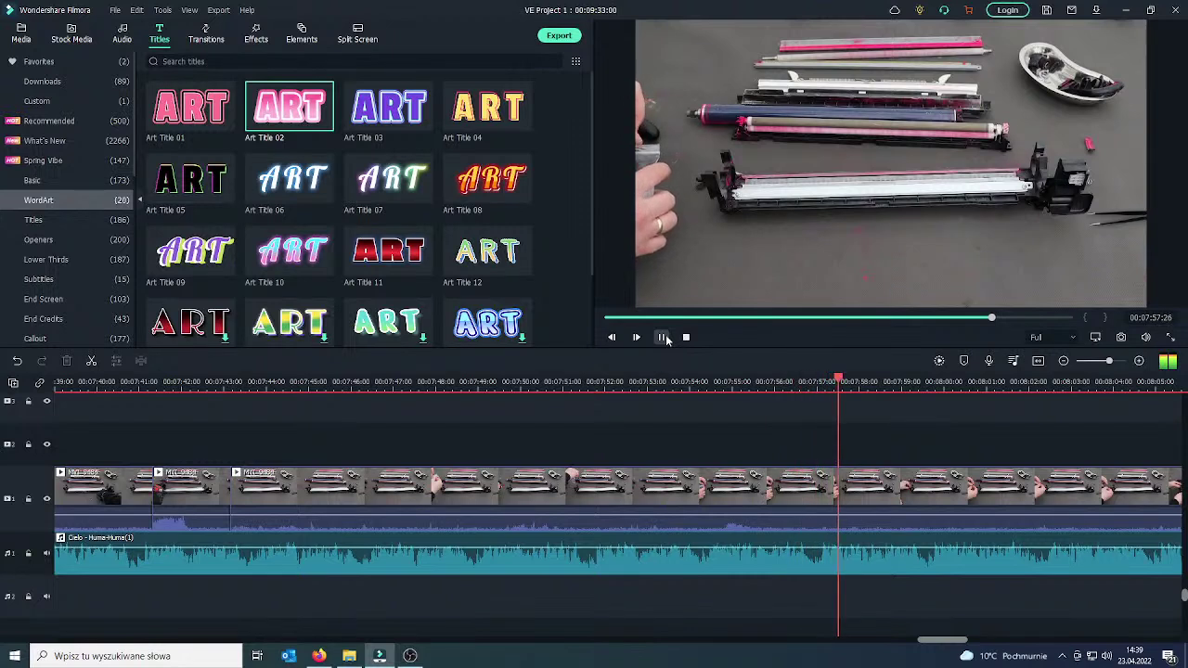
Delete the selected stretch of footage near 08:00 and play back the edit.
left_click(662, 338)
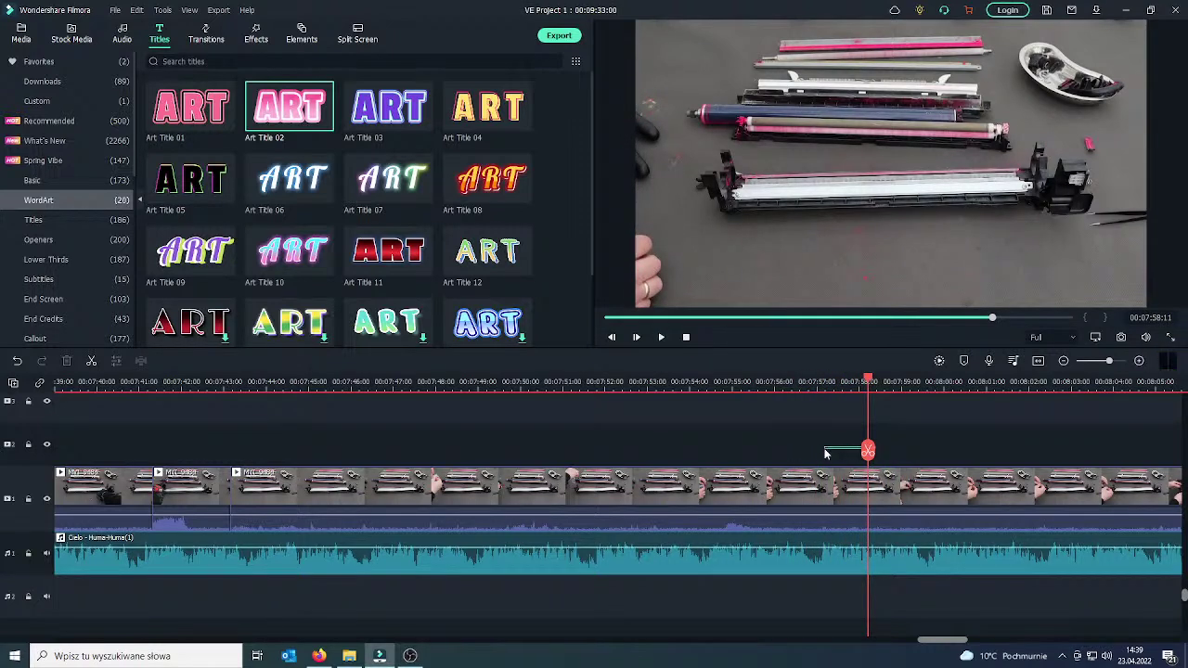
left_click_drag(871, 454, 911, 453)
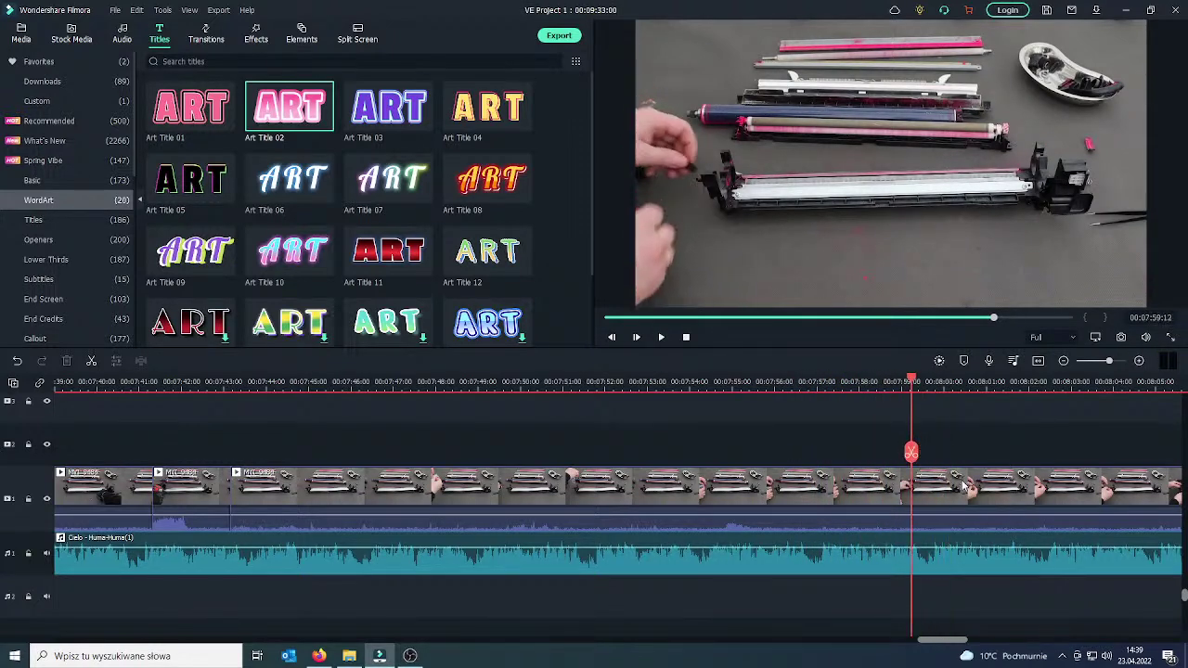
left_click(864, 492)
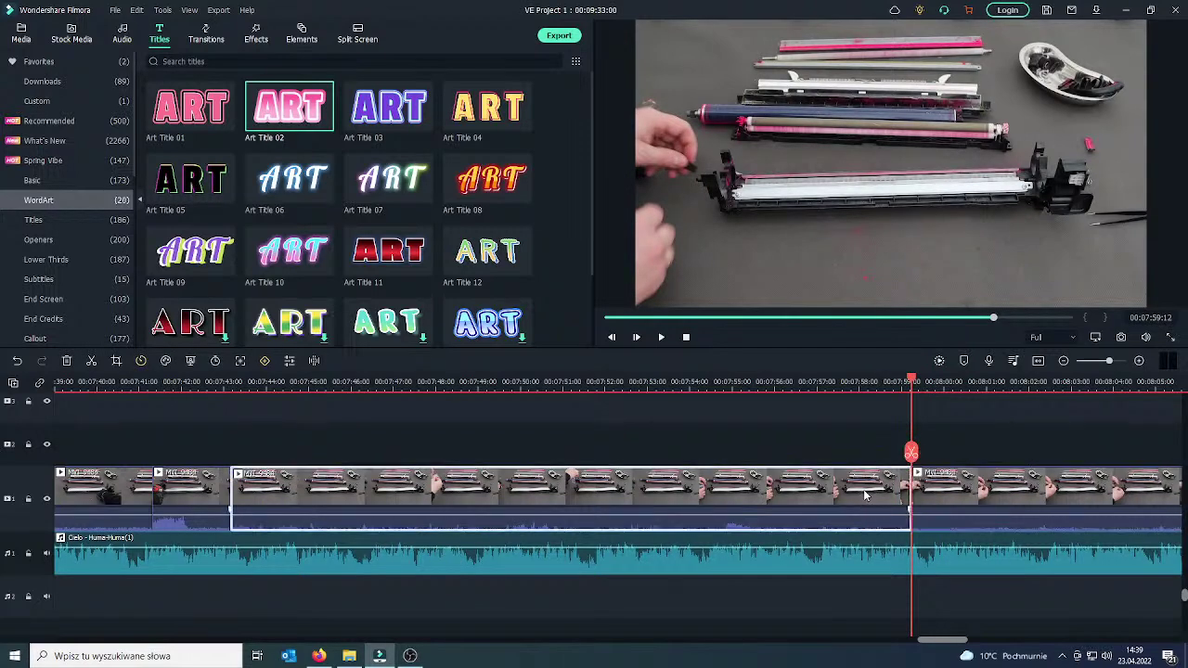
key("Delete")
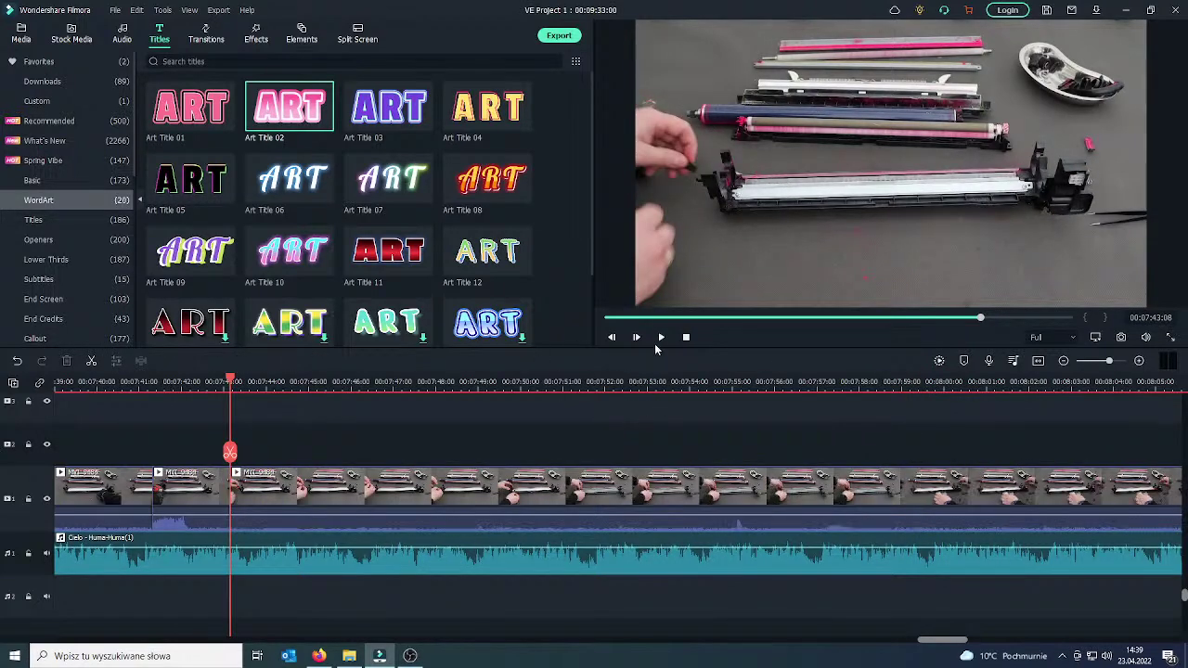
key("space")
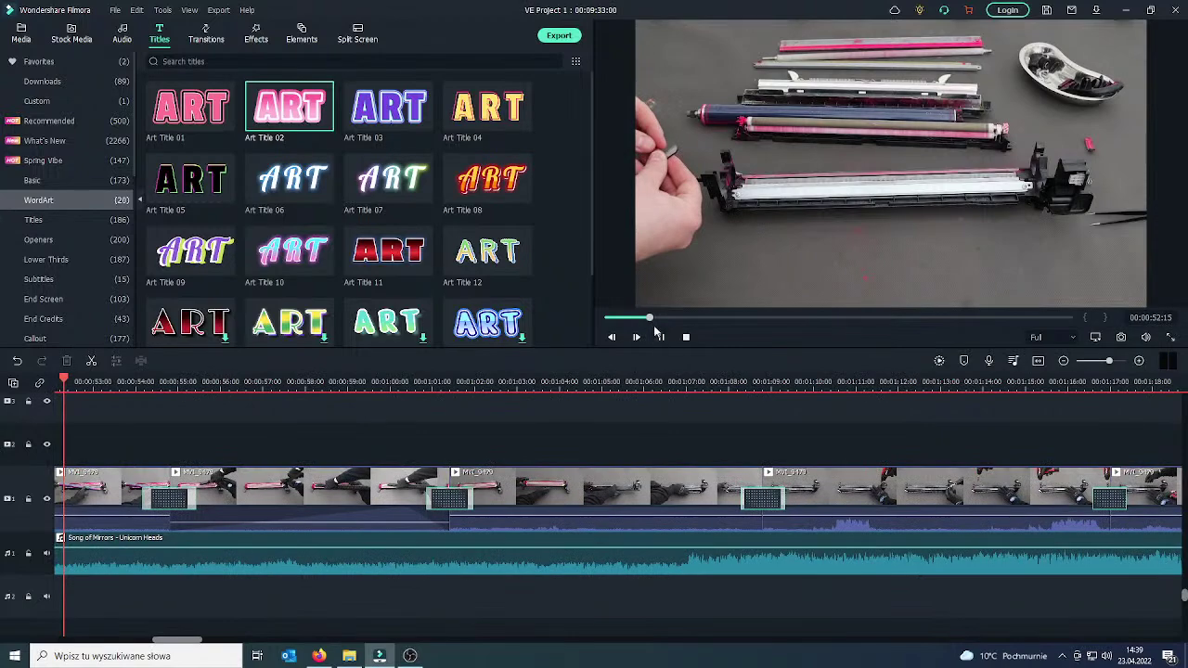
left_click_drag(650, 318, 824, 323)
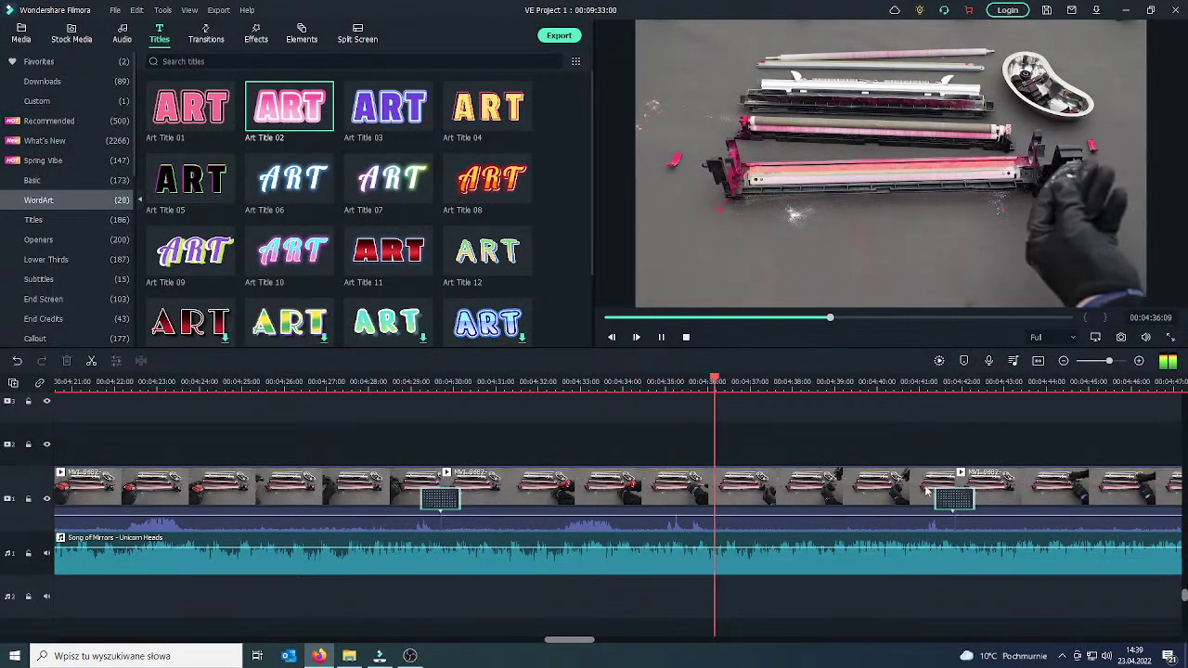
Bring the playhead to about 07:45 and zoom the timeline in around it.
key("space")
left_click_drag(764, 455, 1168, 424)
left_click_drag(876, 325, 979, 315)
left_click_drag(974, 382, 840, 381)
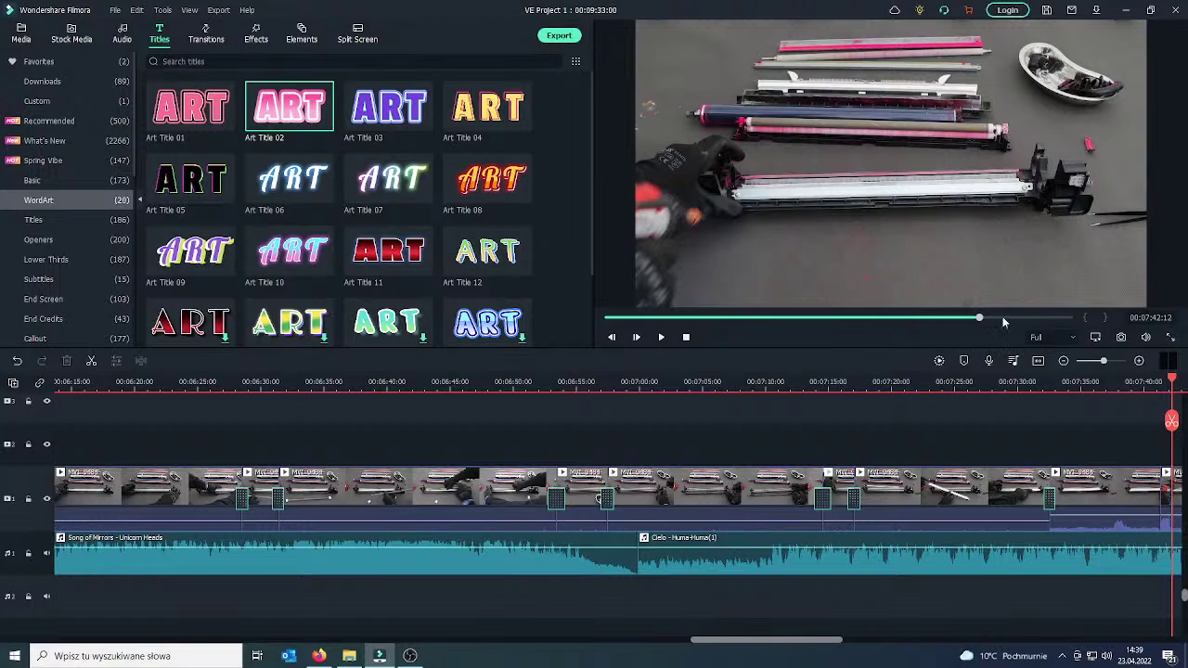
left_click(1003, 318)
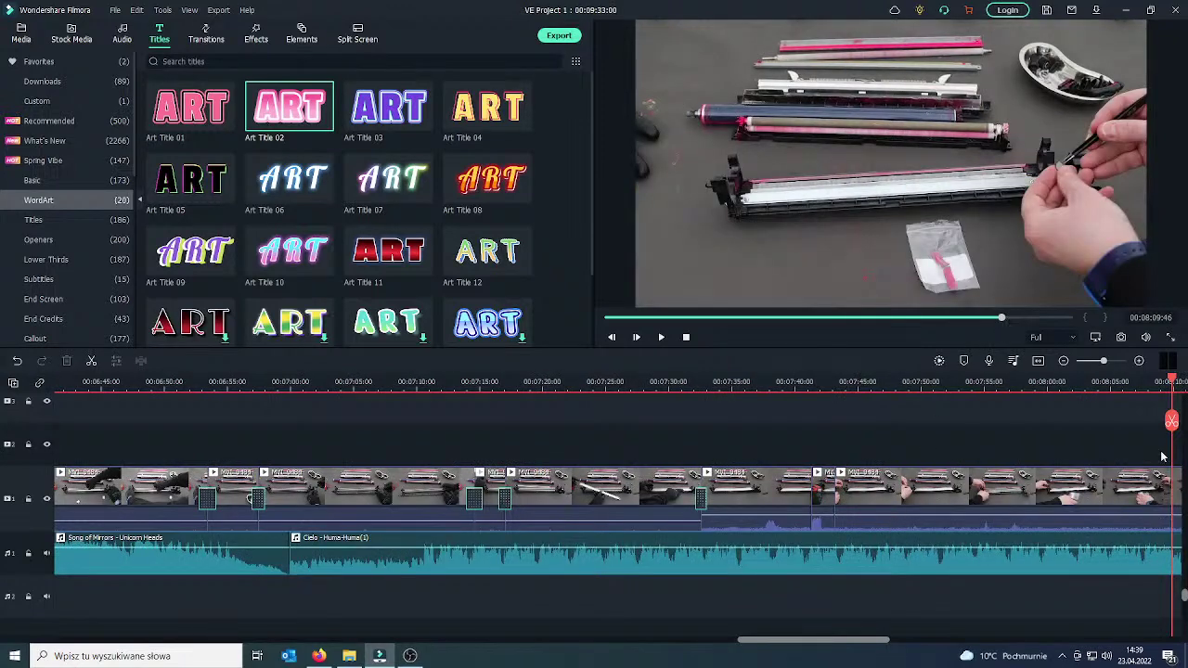
left_click_drag(1172, 421, 841, 442)
scroll(989, 383, "up", 3)
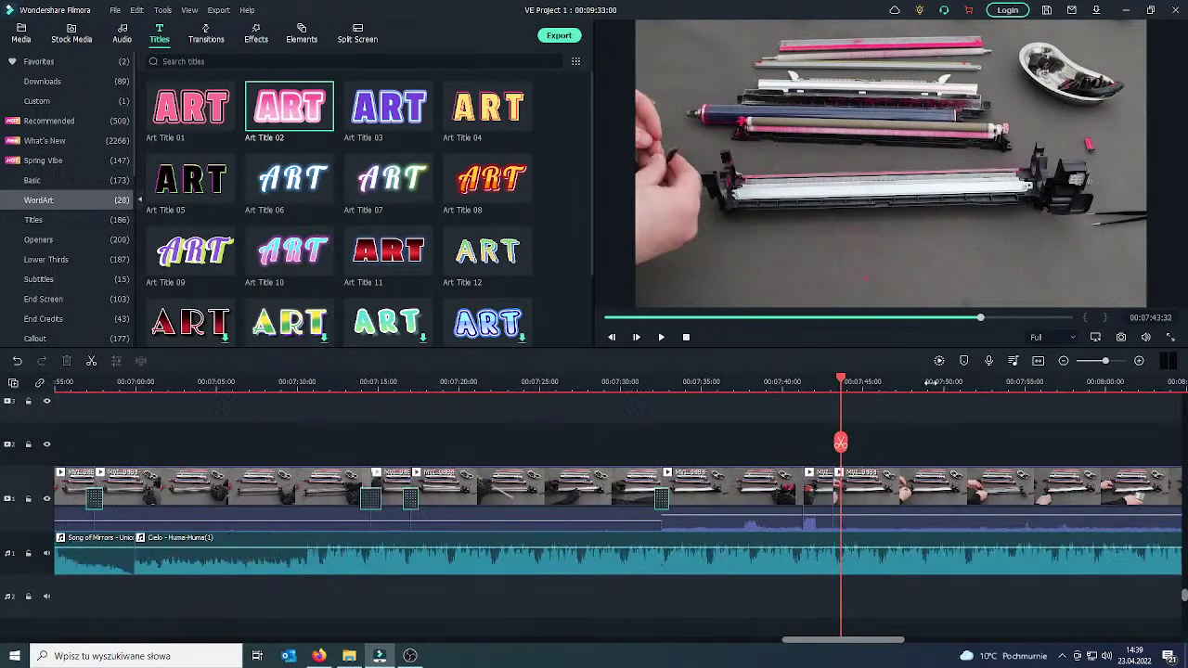
scroll(989, 383, "up", 1)
scroll(873, 382, "up", 3)
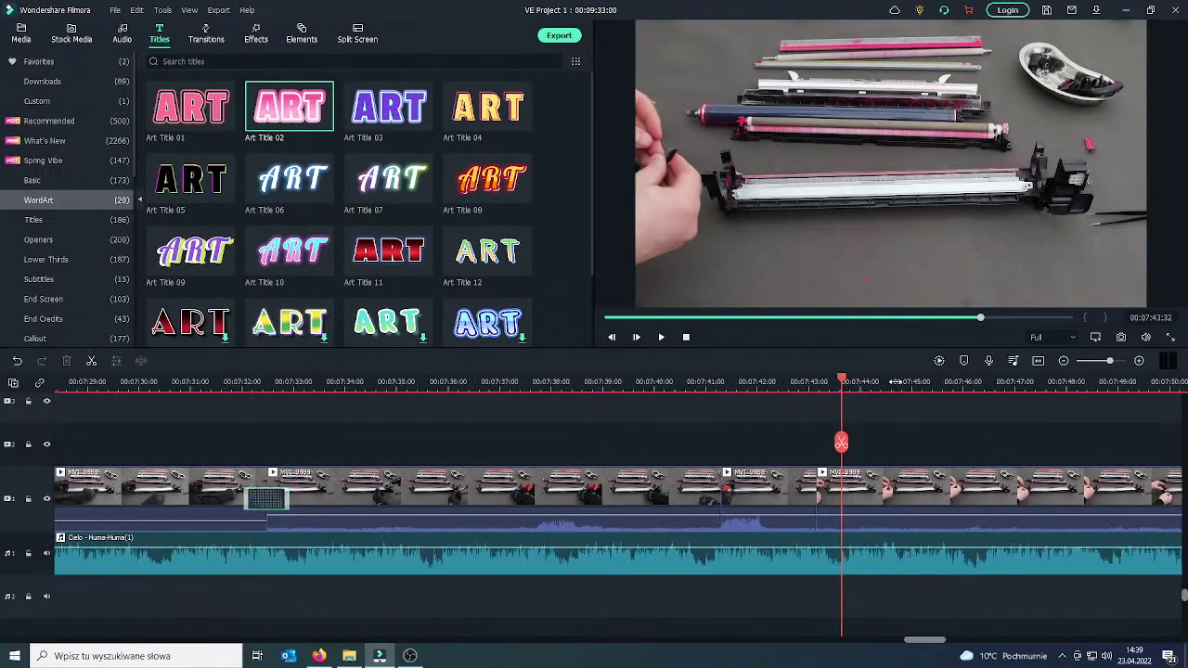
scroll(904, 382, "up", 2)
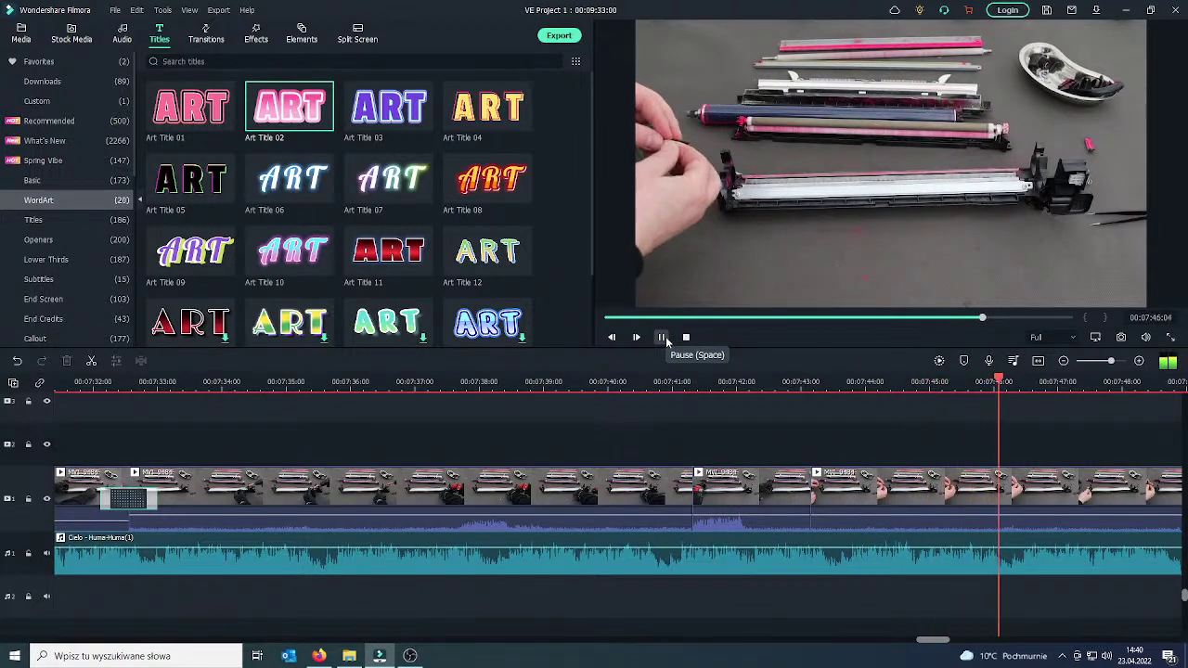
Split the clip near 07:46 and delete the unwanted part before the split.
left_click(662, 337)
left_click(952, 493)
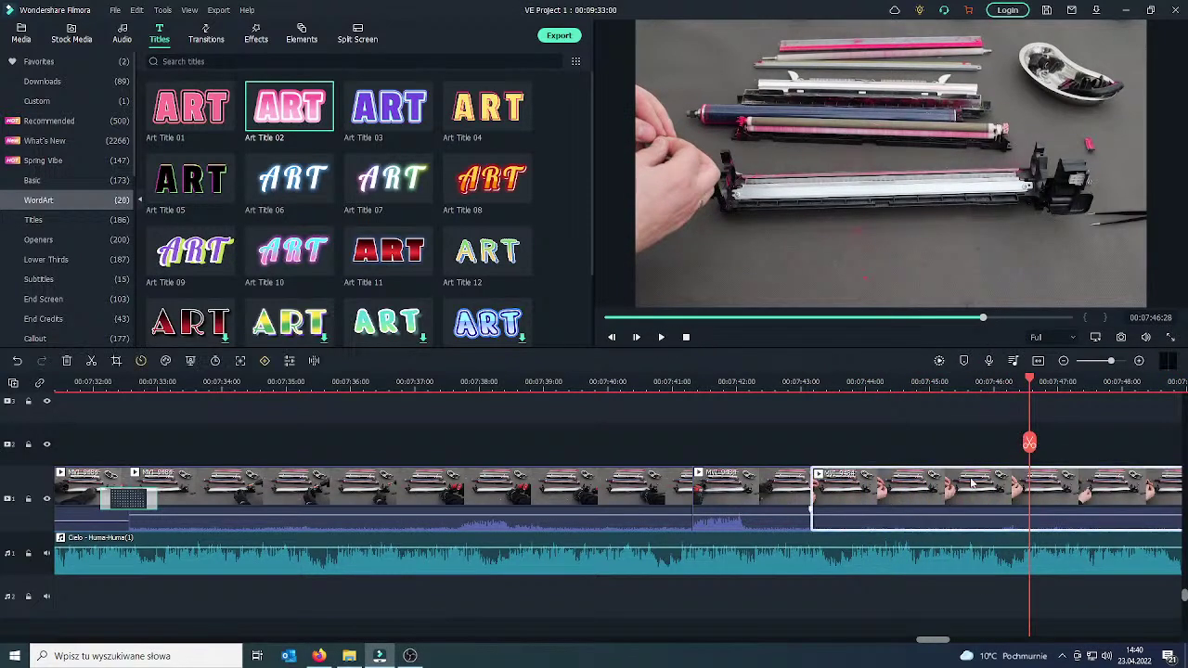
left_click(1026, 443)
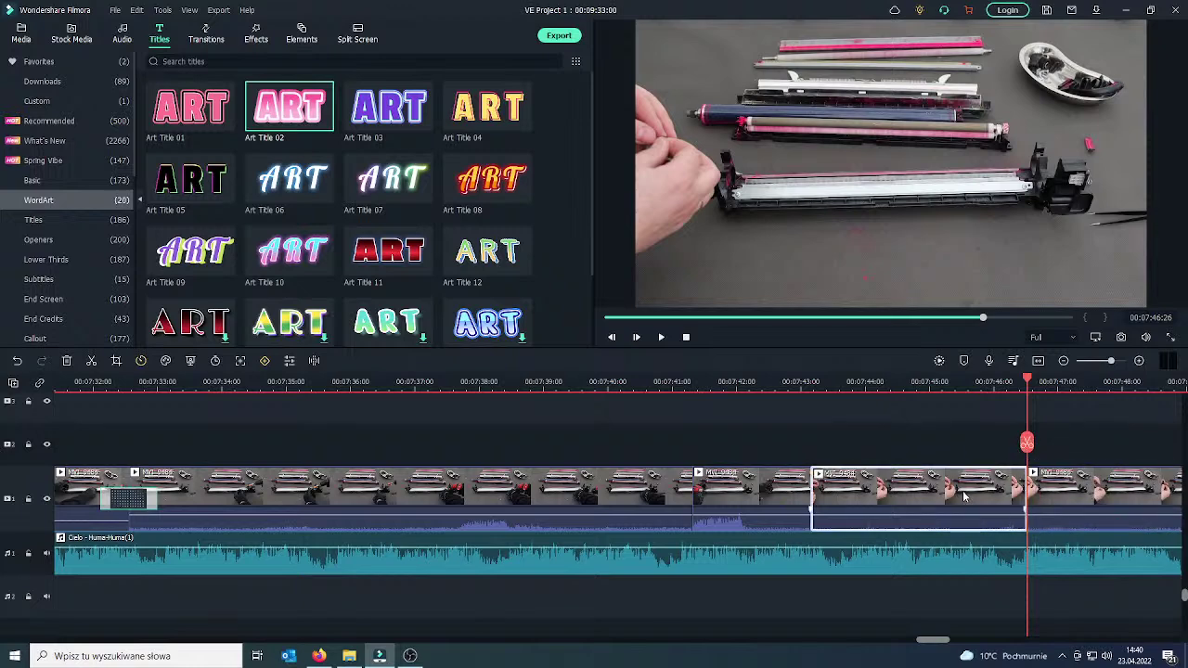
key("Delete")
Place an Erase transition on the clip join near 07:43.
left_click_drag(810, 443, 778, 446)
left_click(772, 485)
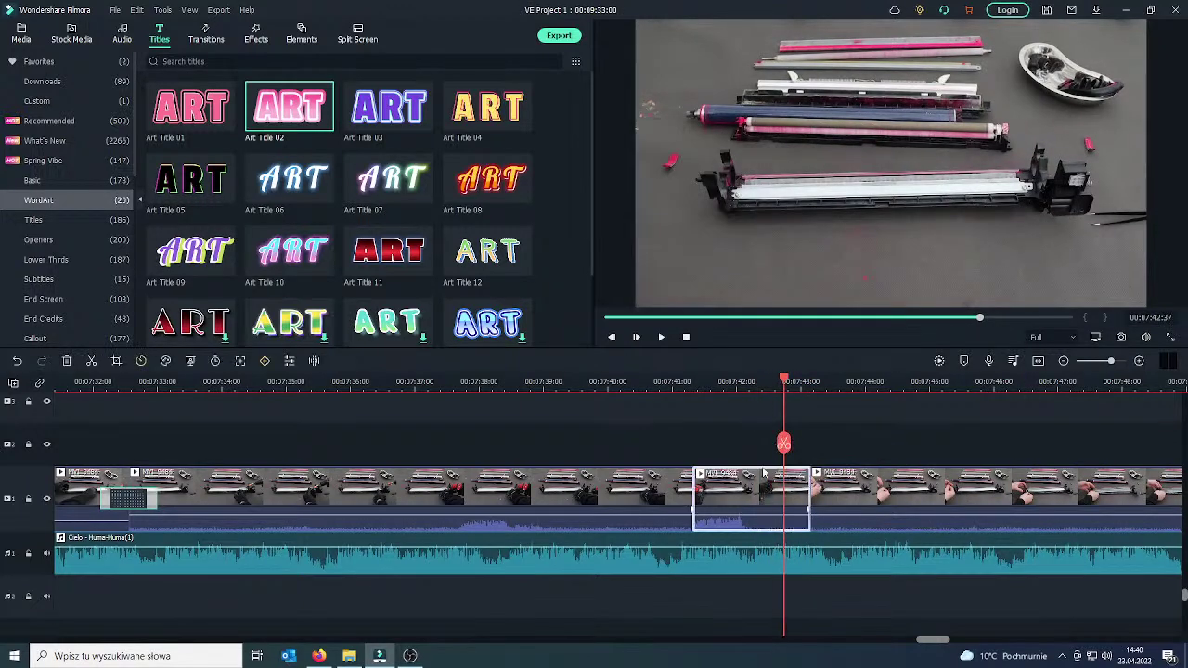
left_click(197, 35)
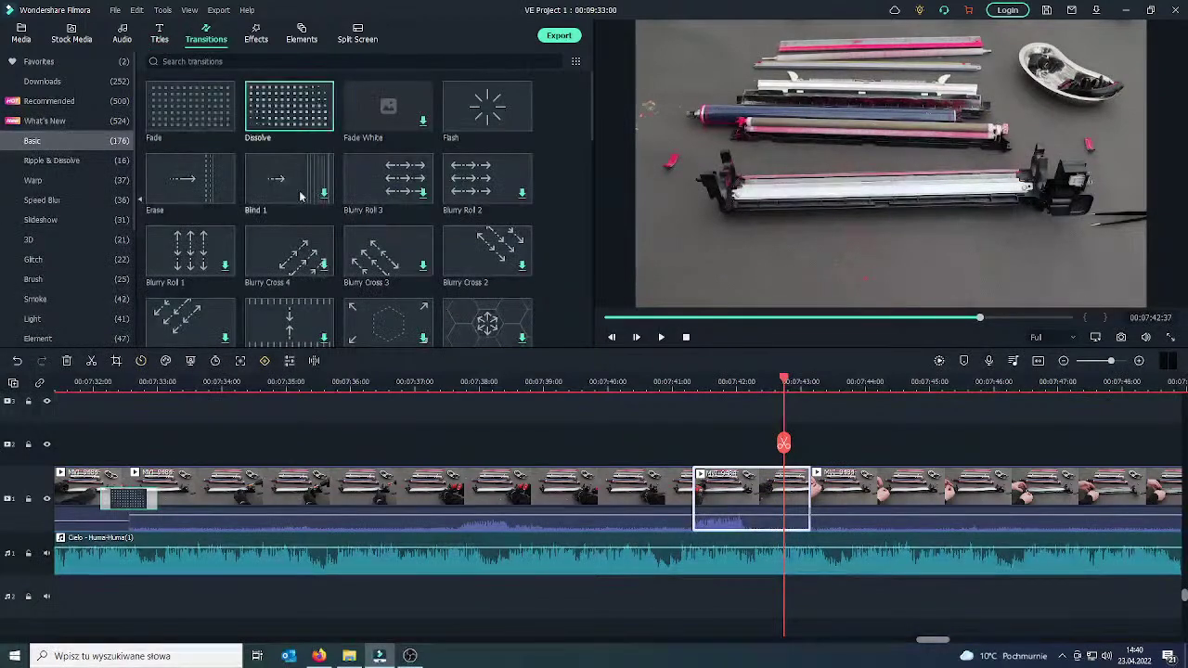
mouse_move(229, 199)
left_mouse_down()
mouse_move(700, 447)
mouse_move(779, 502)
mouse_move(798, 502)
left_mouse_up()
left_click(710, 380)
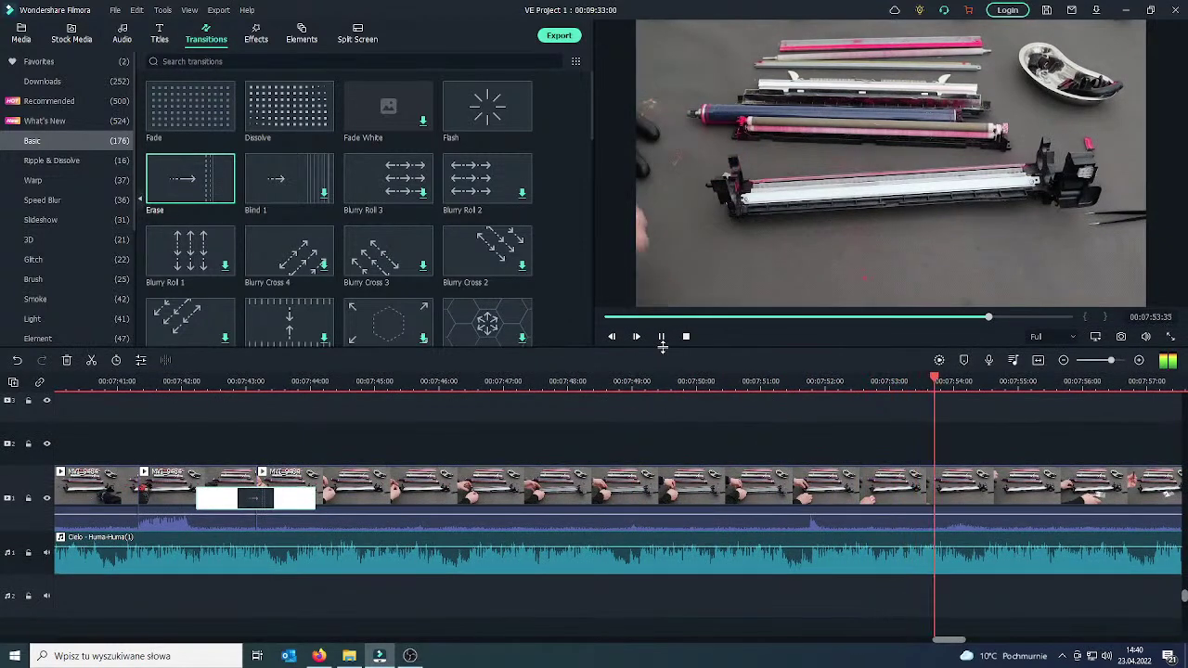
left_click_drag(1003, 461, 873, 457)
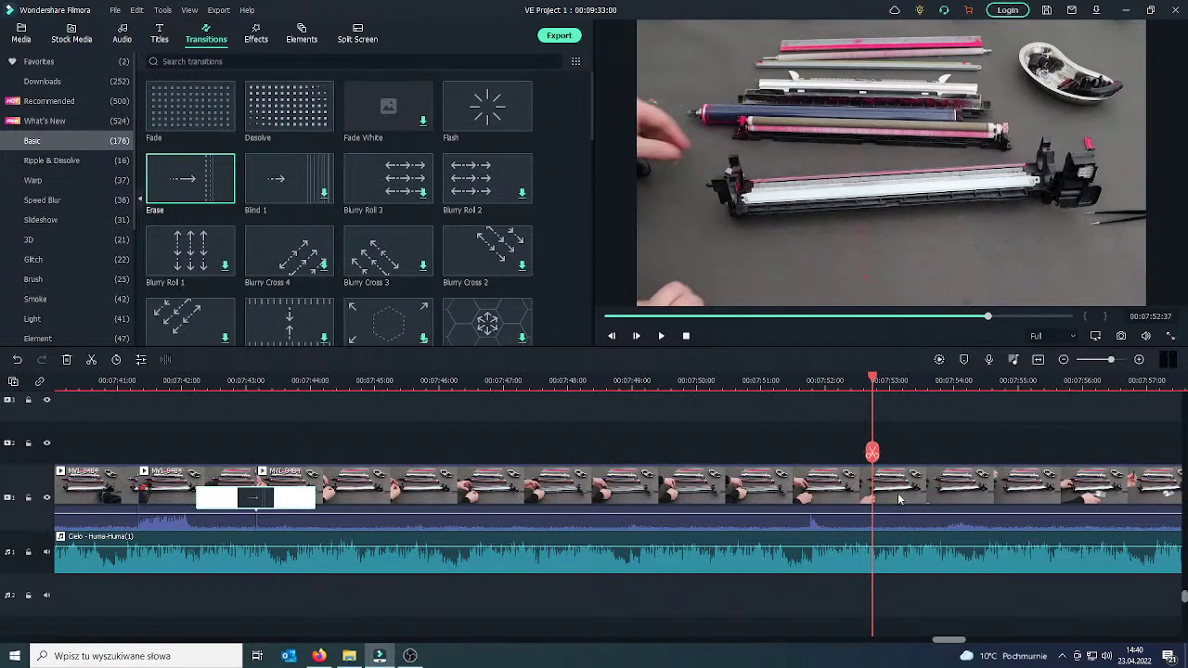
Split the footage at 07:52 and review ahead, undoing a stray split near 07:54.
left_click(872, 452)
left_click_drag(873, 452, 1168, 451)
left_click(661, 337)
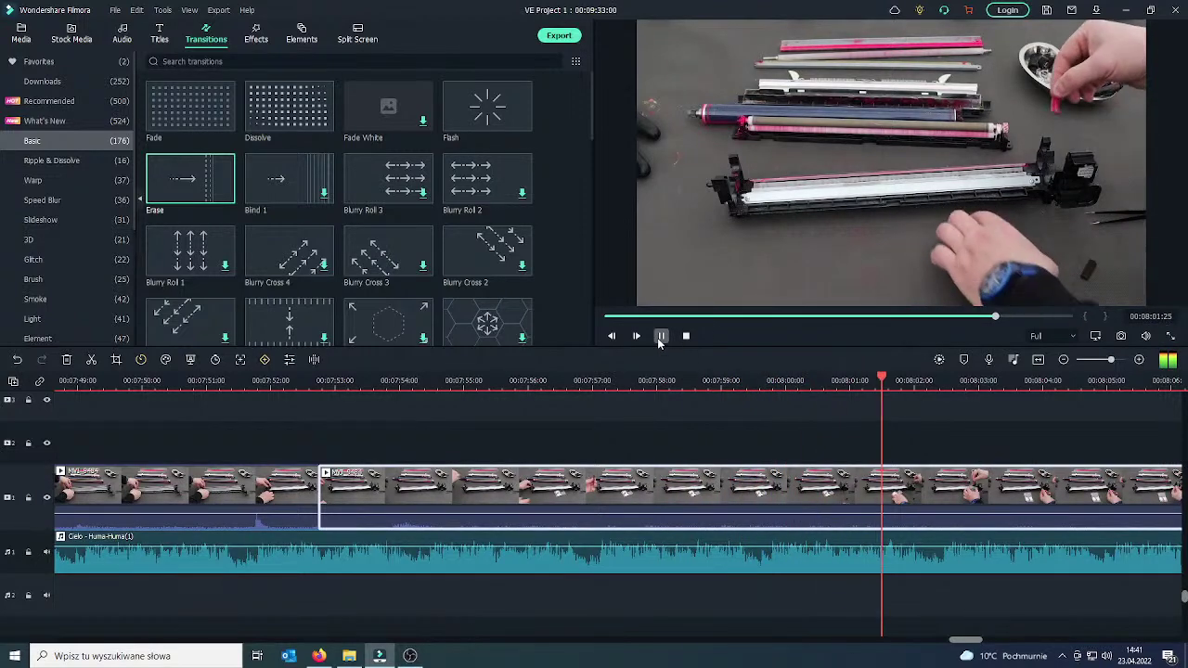
left_click(660, 337)
left_click_drag(945, 452, 1091, 453)
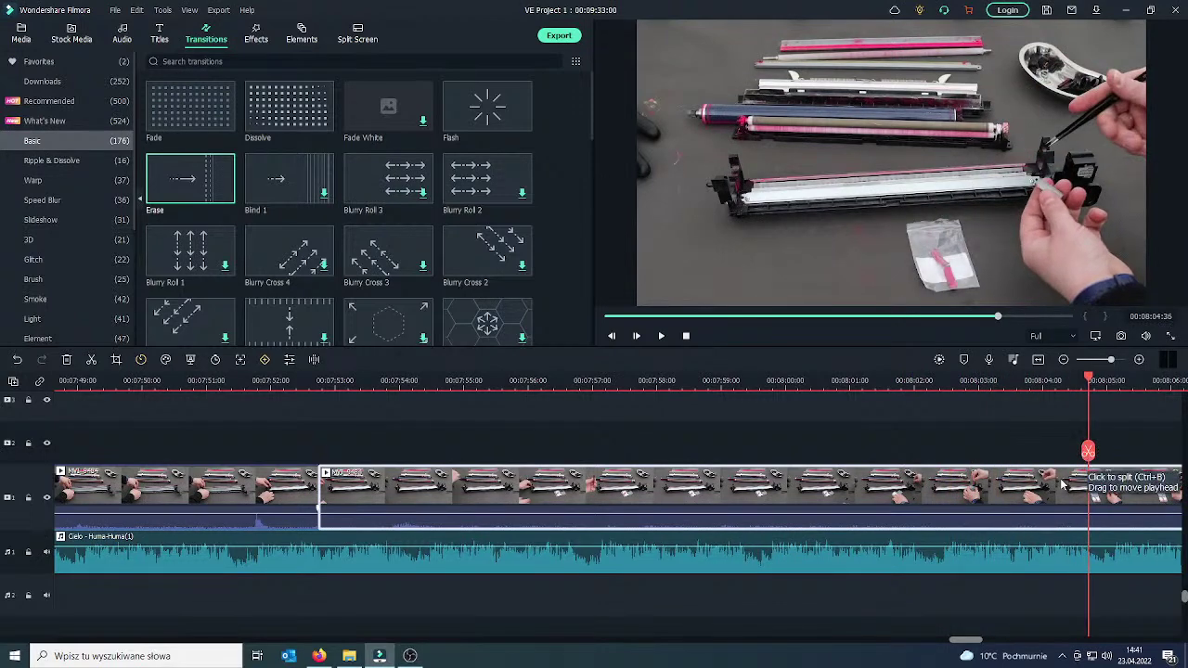
left_click(1089, 451)
key("ctrl+z")
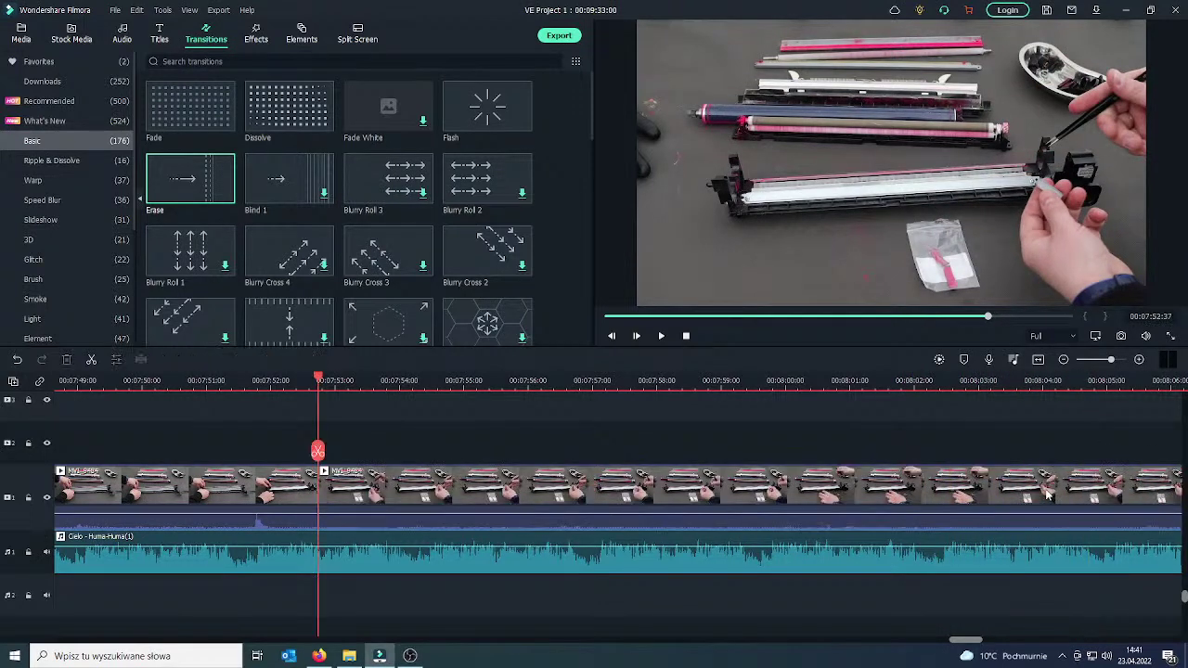
Step back frame by frame to the cut point near 07:57:48.
left_click_drag(295, 455, 287, 453)
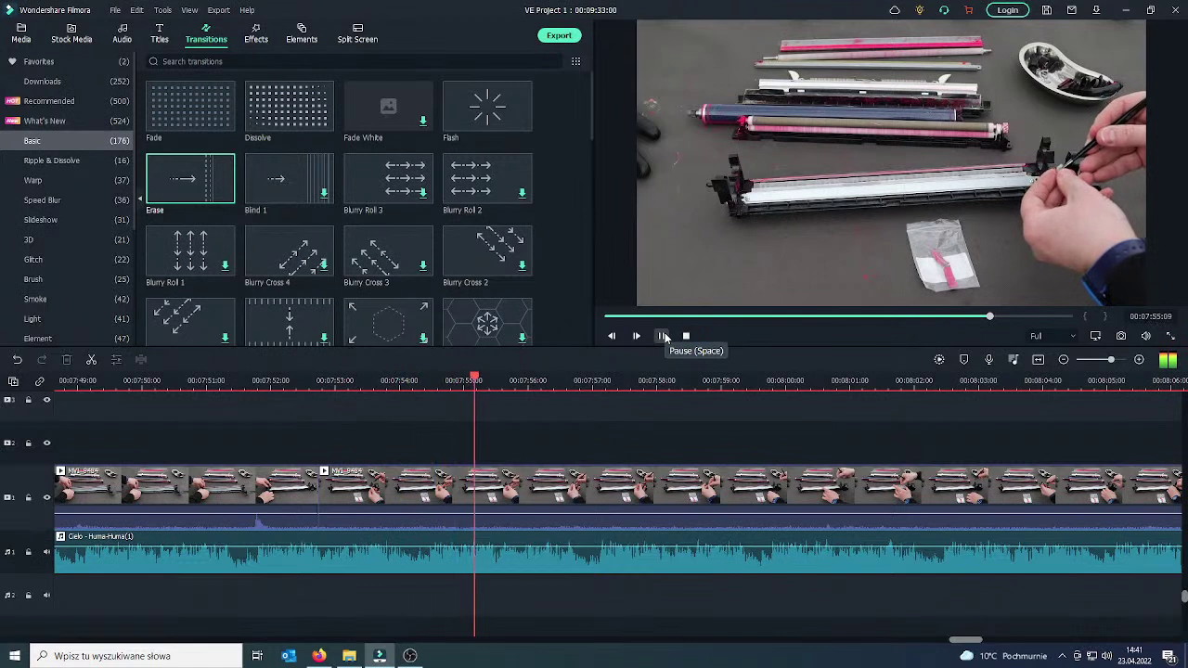
left_click(663, 336)
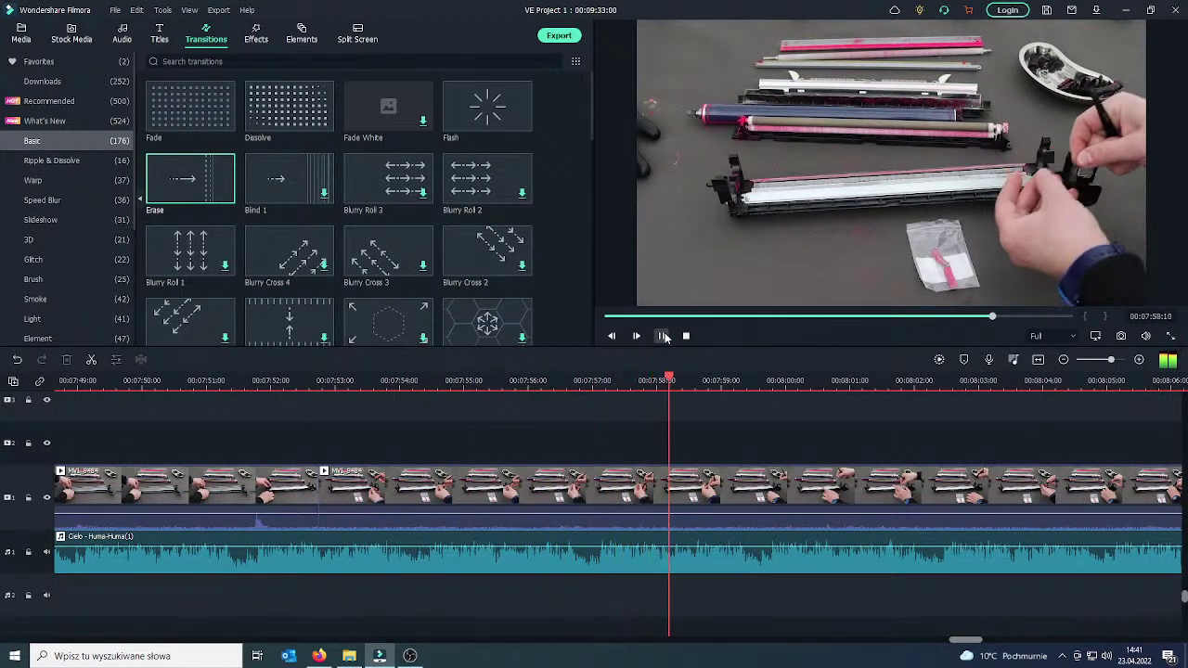
left_click(612, 337)
left_click(612, 337)
left_click(612, 337)
left_click(612, 337)
left_click(611, 337)
left_click(612, 337)
left_click(612, 337)
left_click(612, 337)
left_click(612, 337)
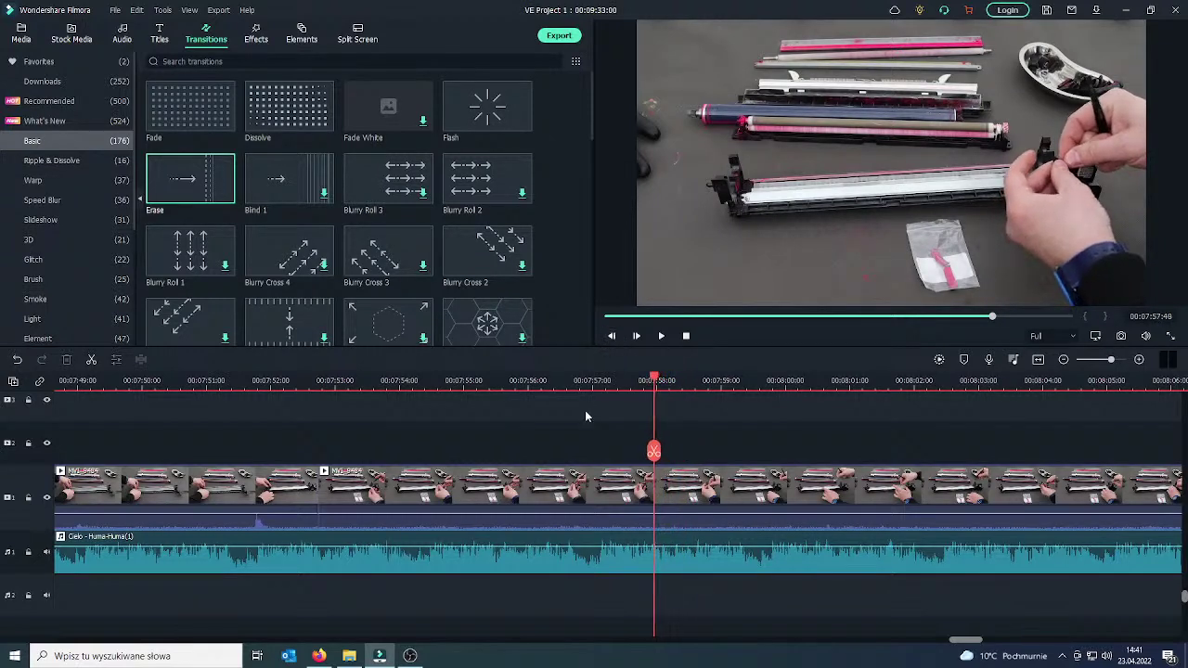
Split at 07:57:48 and delete the stretch between it and the 07:52 join.
left_click(587, 494)
left_click(654, 452)
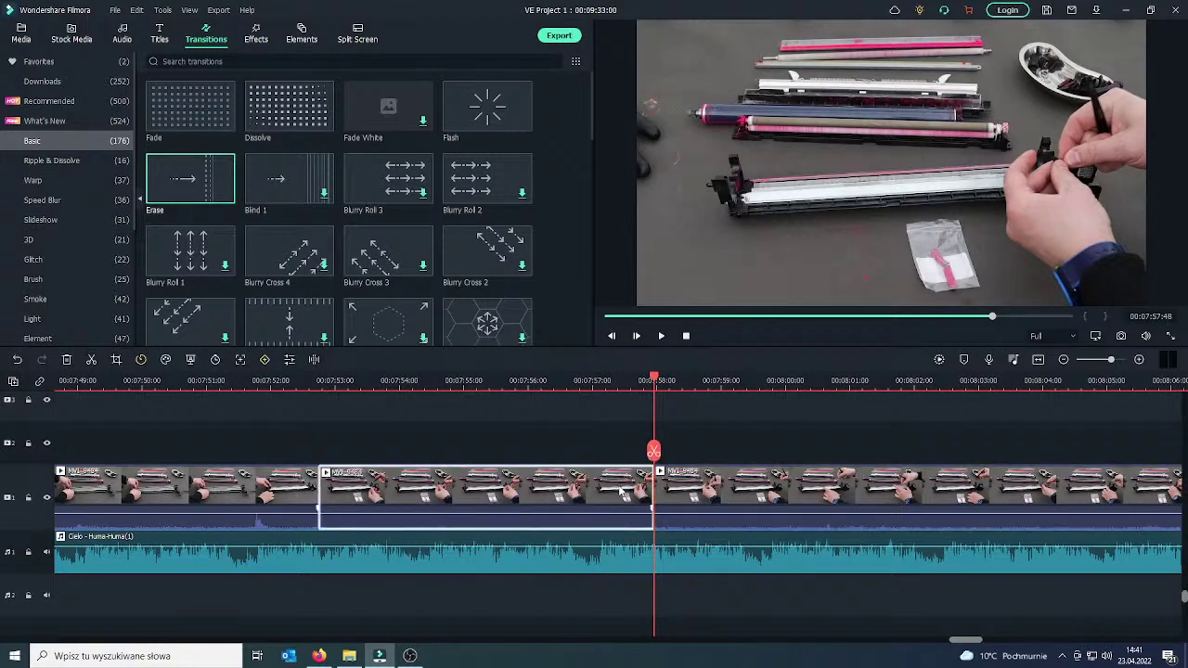
right_click(619, 484)
left_click(660, 418)
left_click(296, 492)
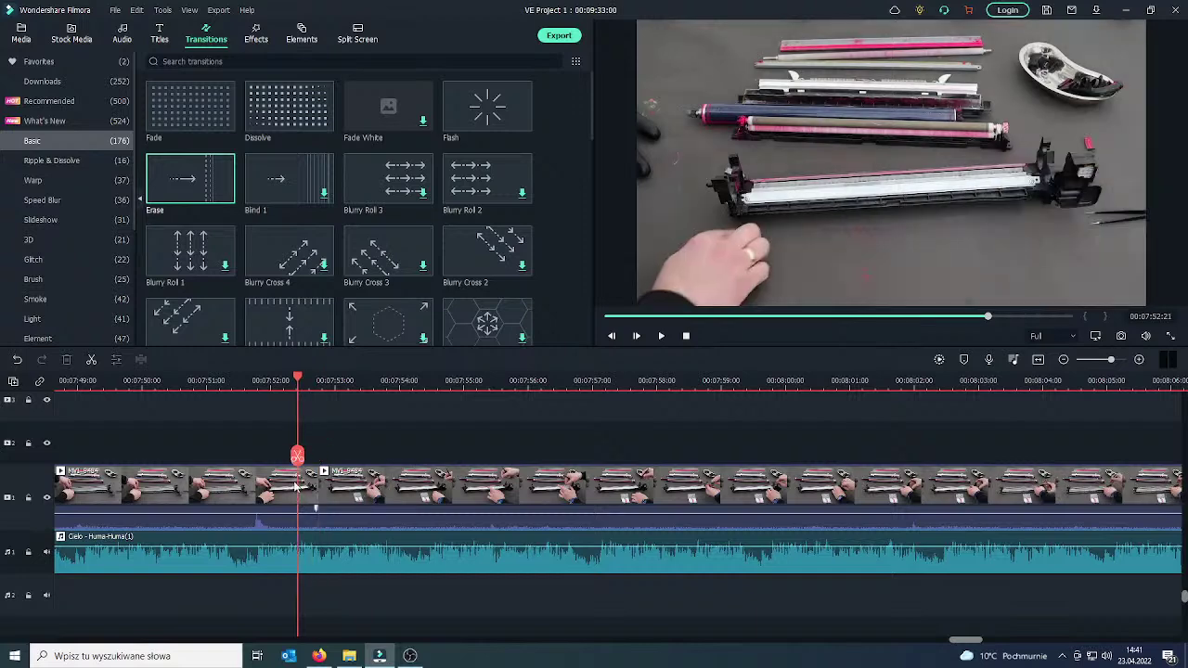
left_click_drag(297, 457, 277, 460)
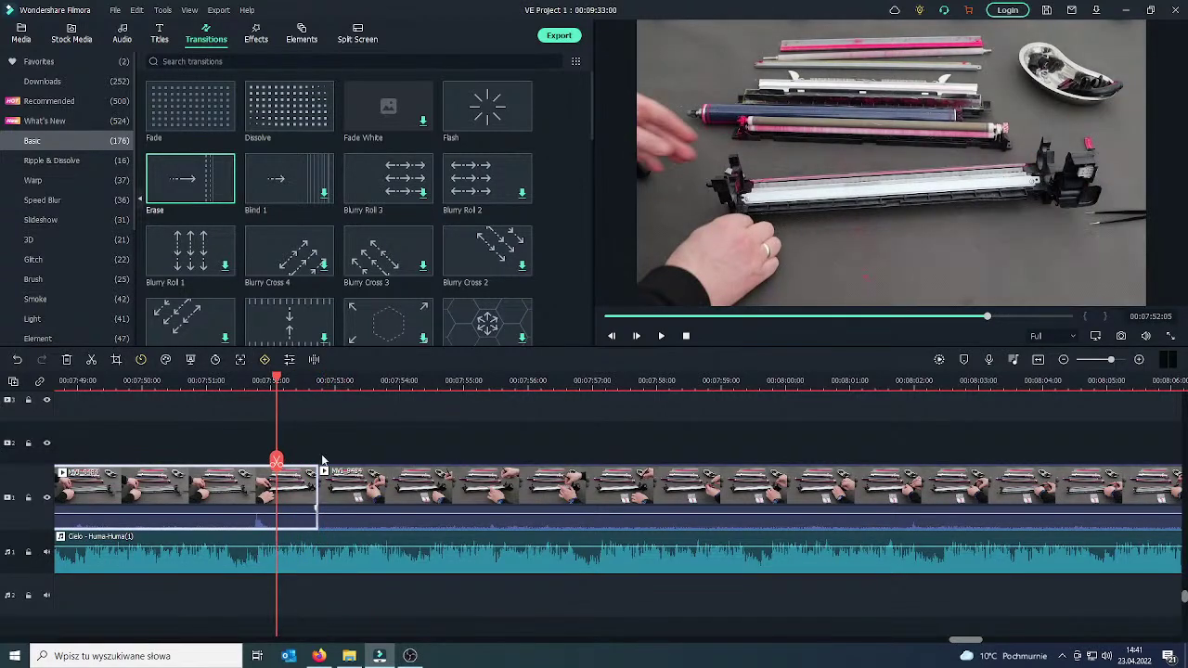
Replace a trial Fade with a Dissolve on the 07:52 join, then split the footage at 08:10.
left_click(228, 120)
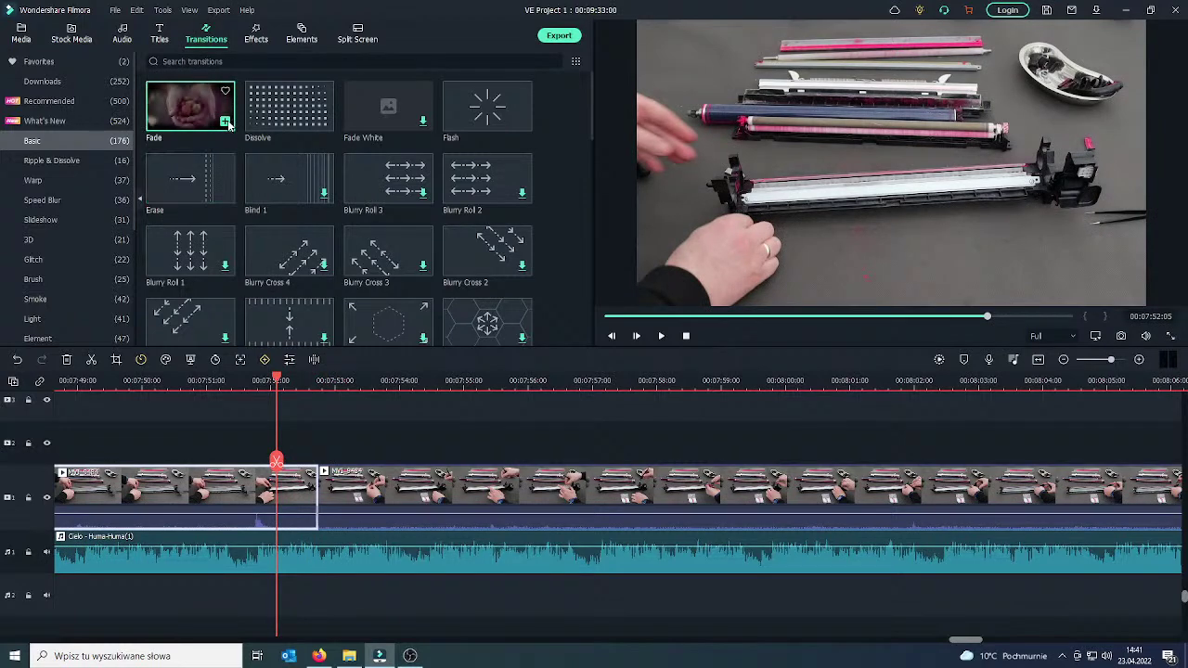
left_click_drag(250, 501, 252, 497)
mouse_move(288, 107)
left_mouse_down()
mouse_move(297, 306)
mouse_move(279, 506)
mouse_move(346, 511)
mouse_move(334, 499)
left_mouse_up()
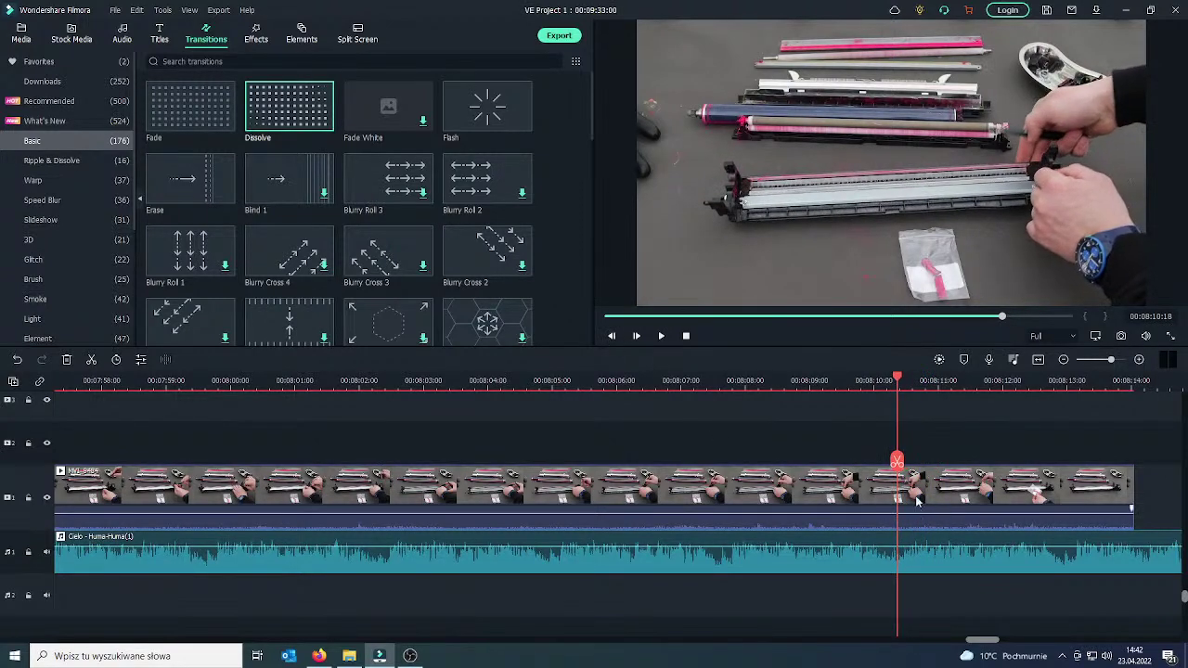
left_click(897, 462)
left_click_drag(897, 462, 329, 484)
Split off a clip at about 08:01 and crop it tightly around the hands doing the work.
left_click(339, 489)
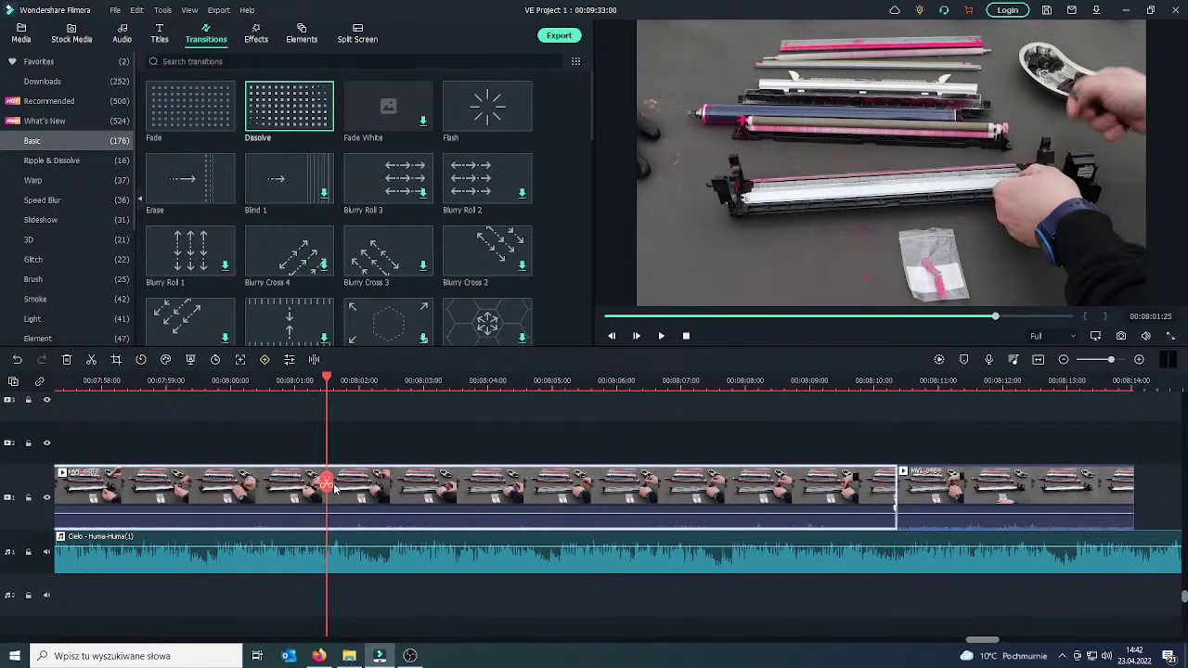
key("ctrl+b")
right_click(427, 485)
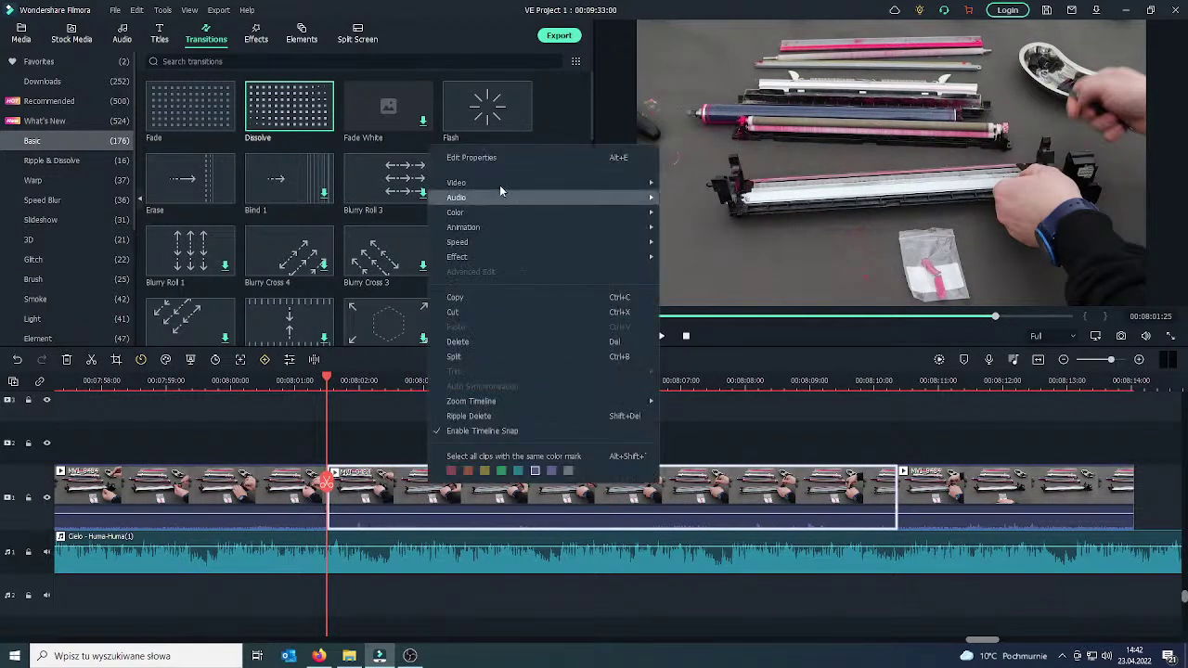
mouse_move(502, 182)
left_click(713, 182)
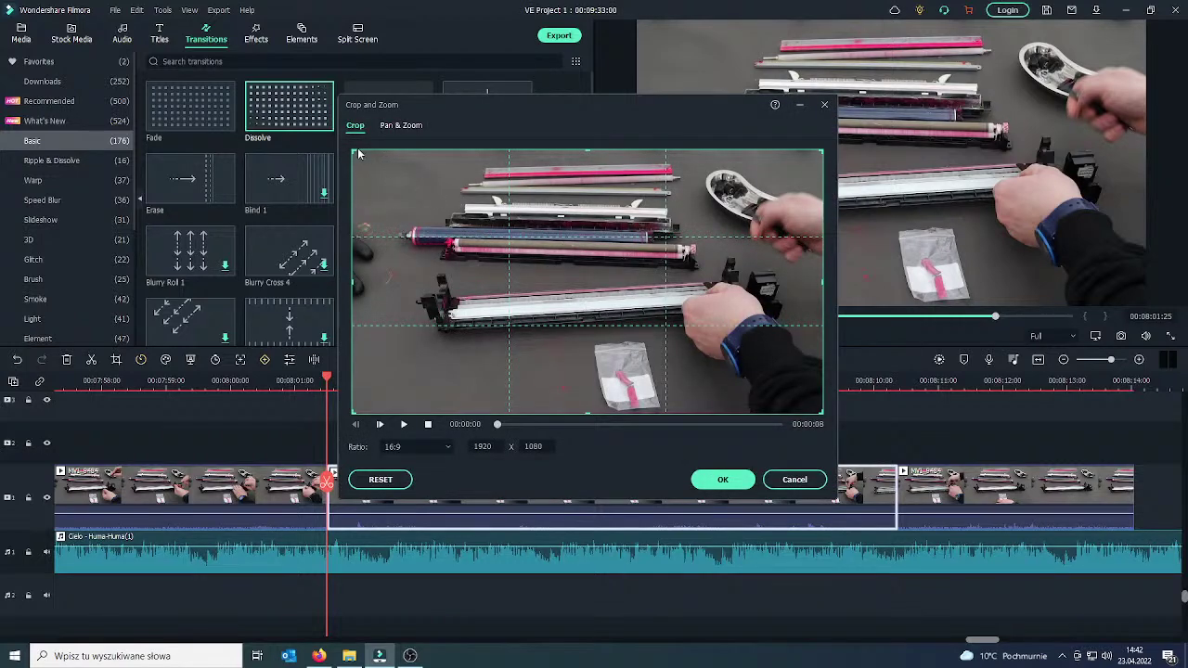
left_click_drag(353, 151, 471, 196)
left_click_drag(600, 293, 599, 258)
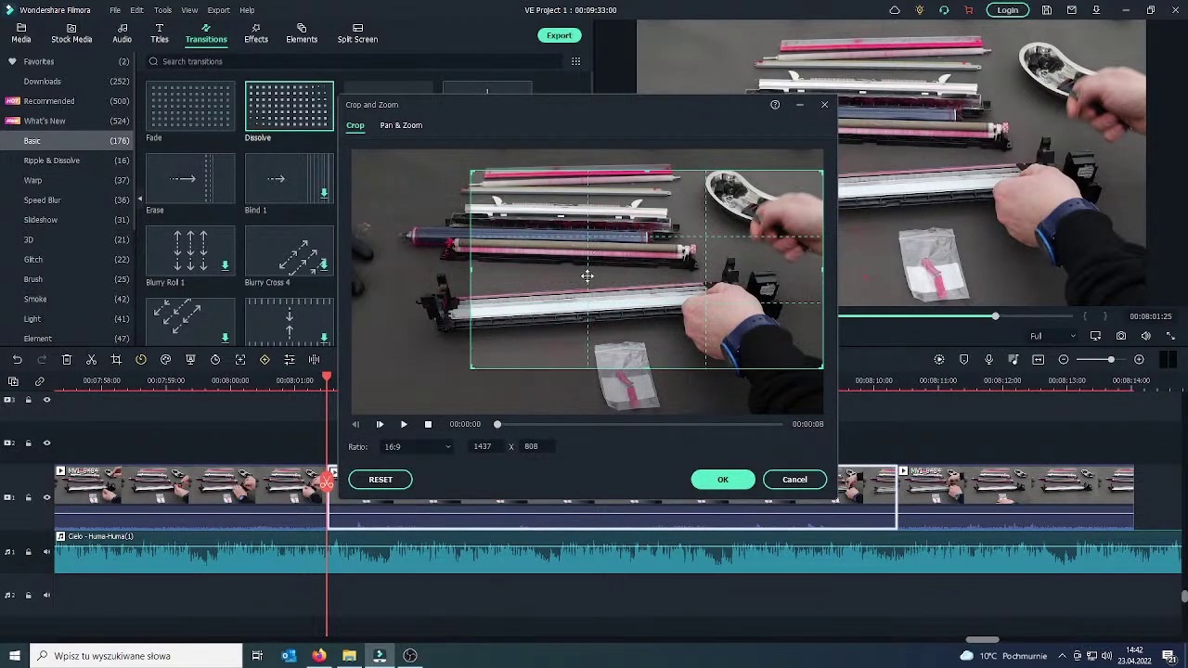
left_click_drag(470, 170, 551, 215)
left_click_drag(606, 314, 606, 314)
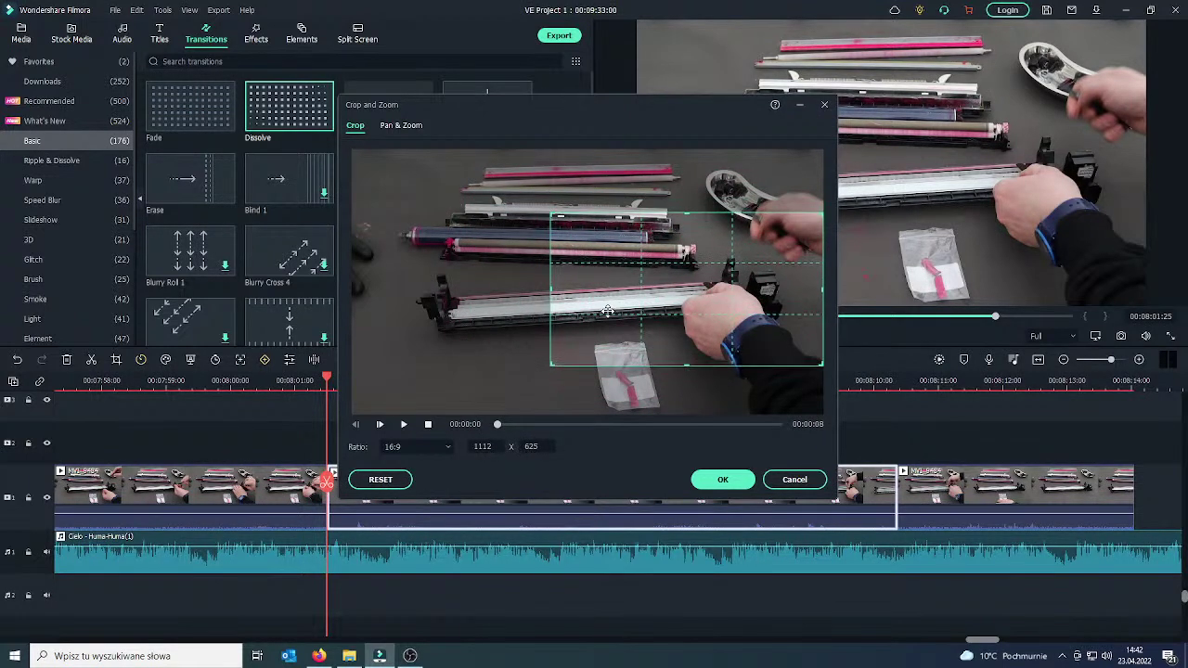
left_click(724, 480)
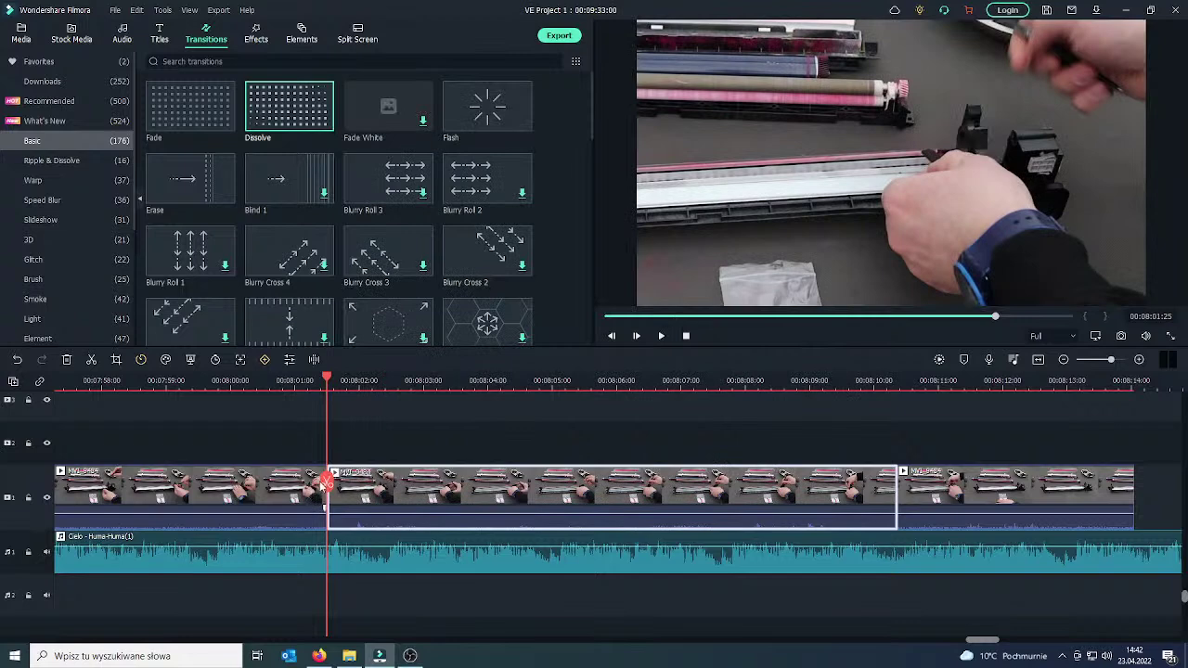
left_click_drag(322, 488, 294, 486)
Play the preview, then split the last clip at the playhead and delete the tail after 08:13.
left_click(662, 338)
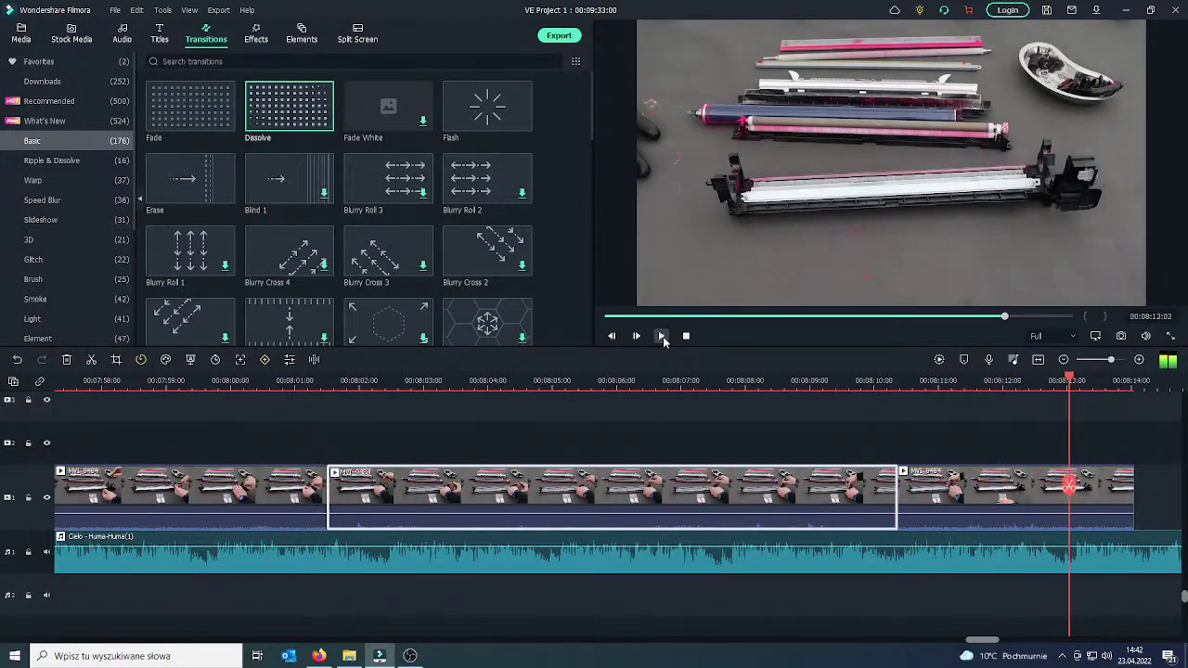
left_click(1097, 494)
left_click(1070, 485)
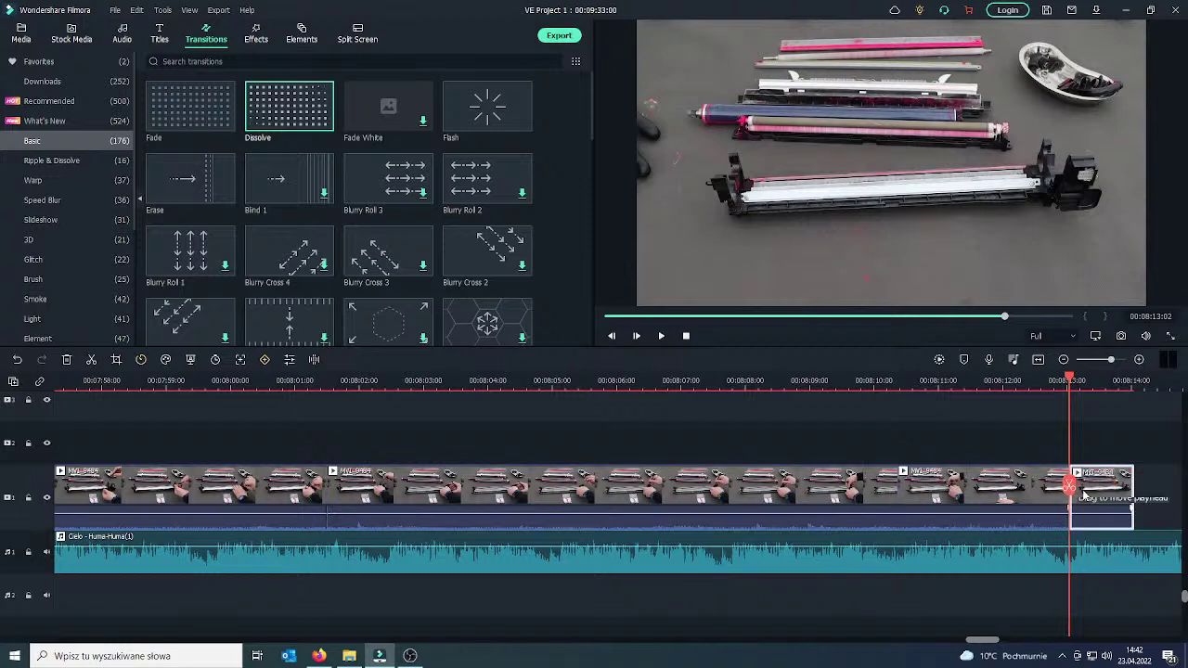
key("Delete")
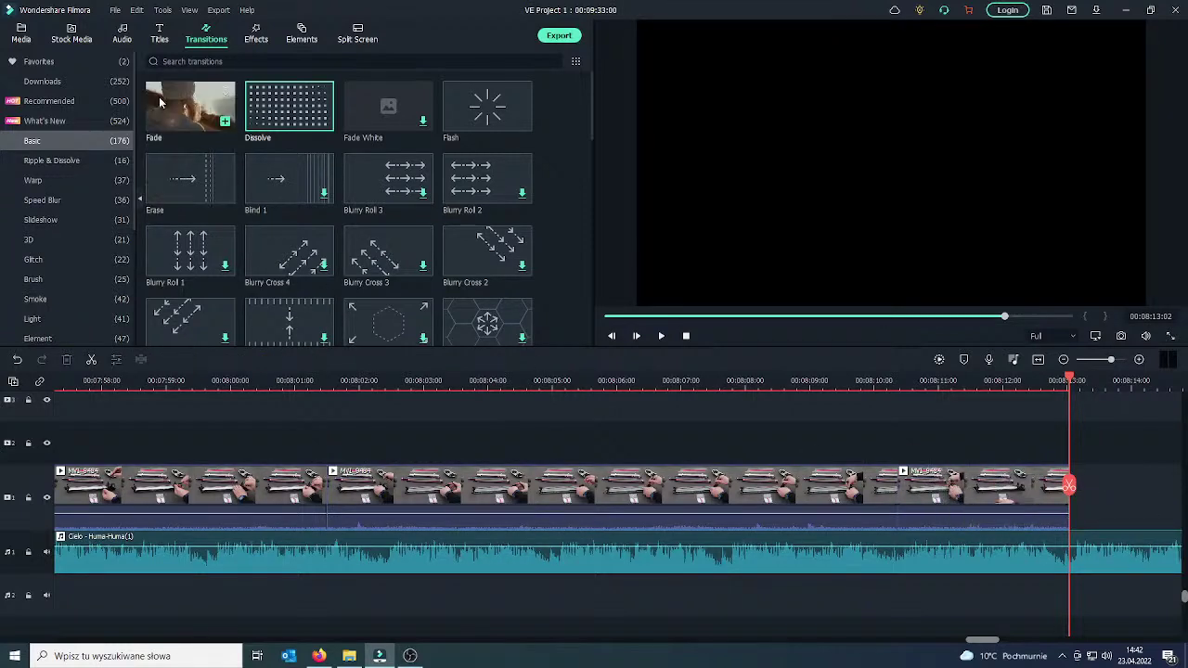
Append MVI_9485 from the media library to the timeline end and play it in the preview.
left_click(23, 36)
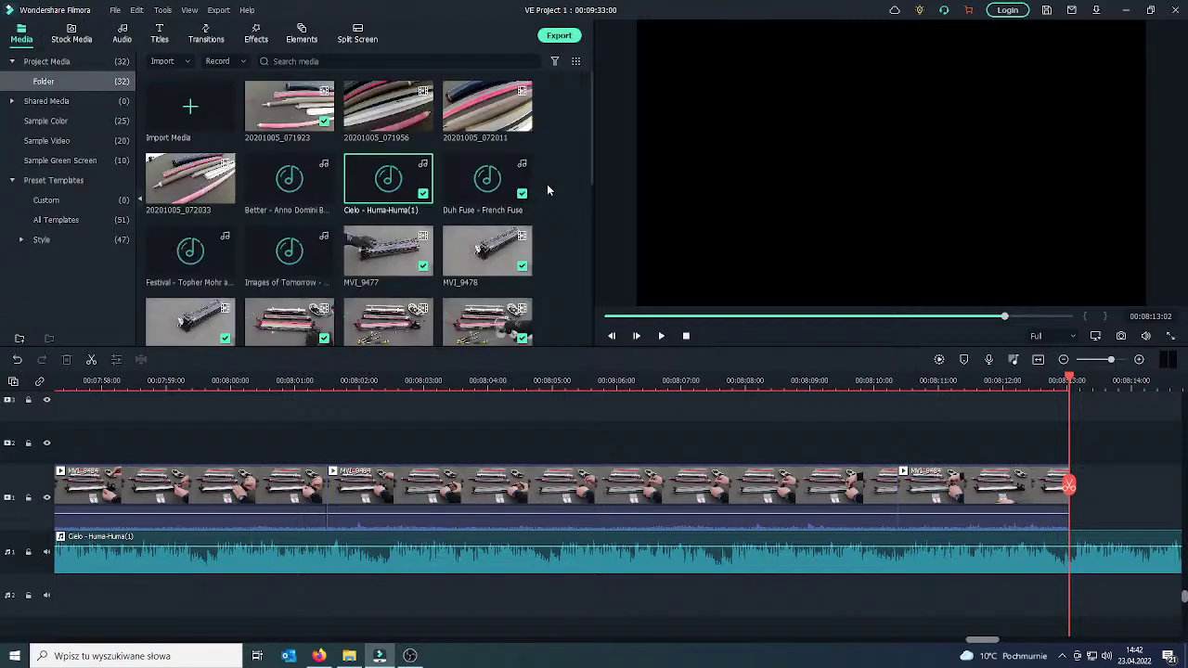
scroll(561, 191, "down", 3)
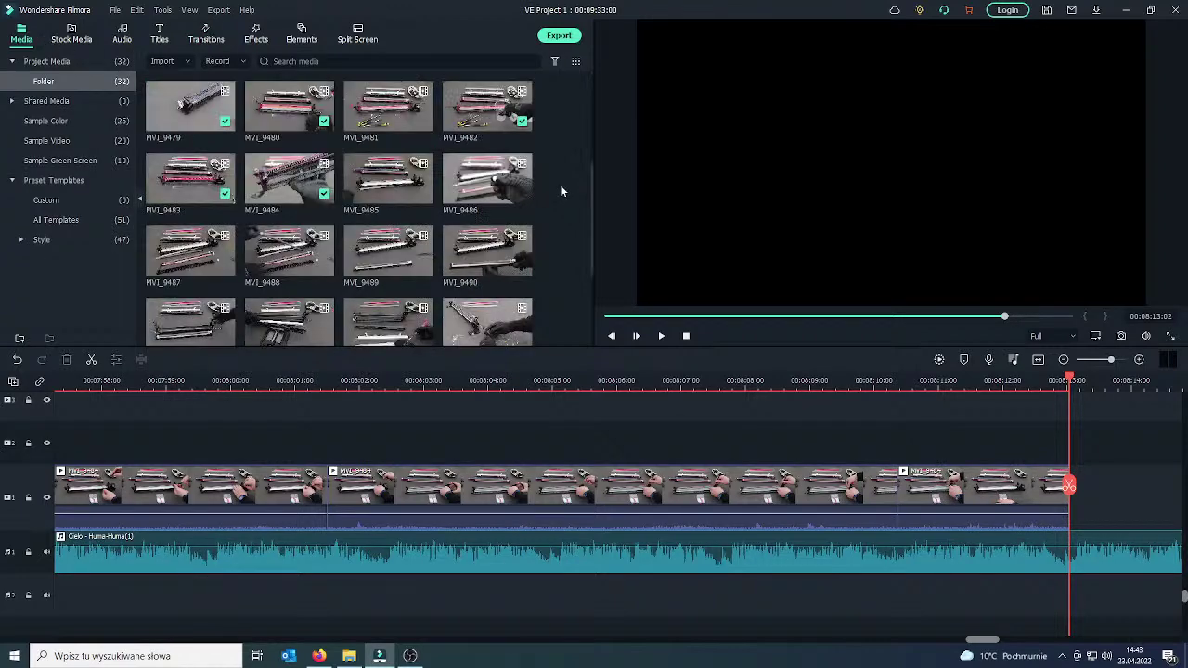
left_click(425, 197)
double_click(401, 494)
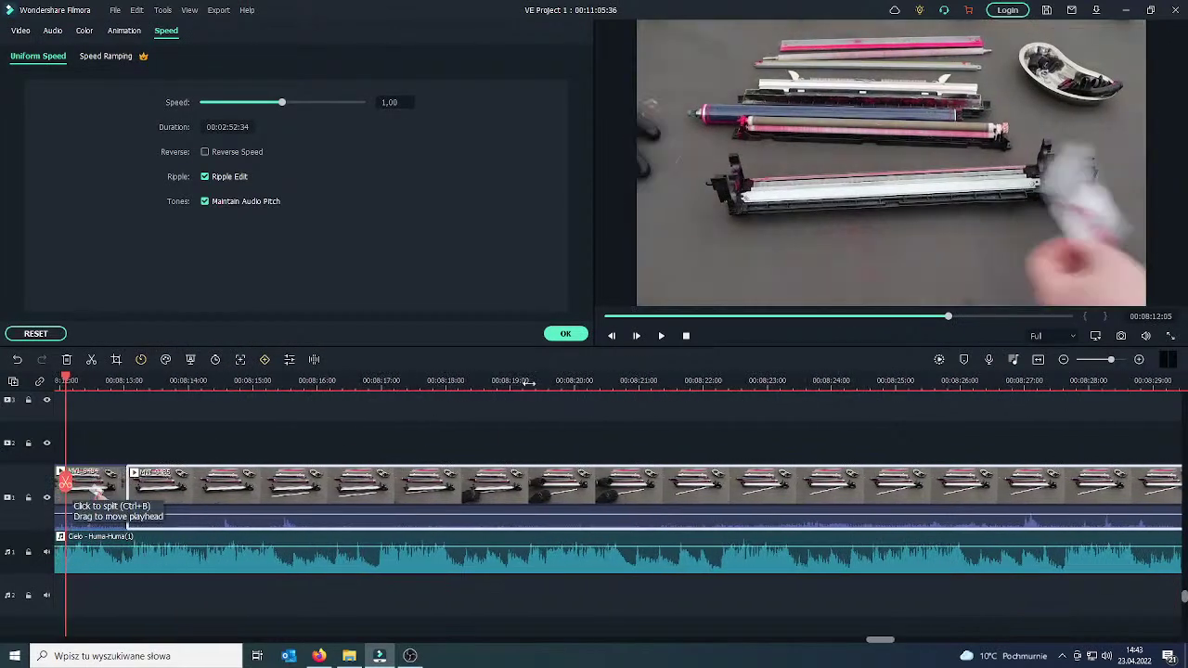
left_click(565, 333)
left_click(662, 336)
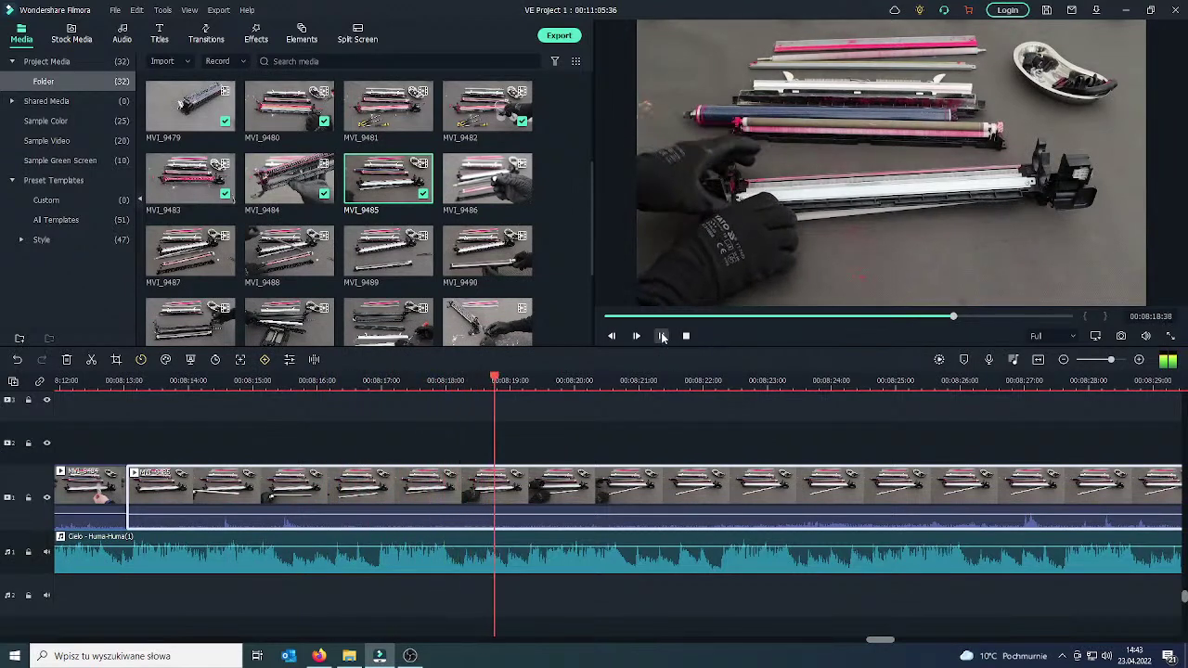
Pause, scrub to about 08:27, and delete the trailing clip.
left_click(662, 337)
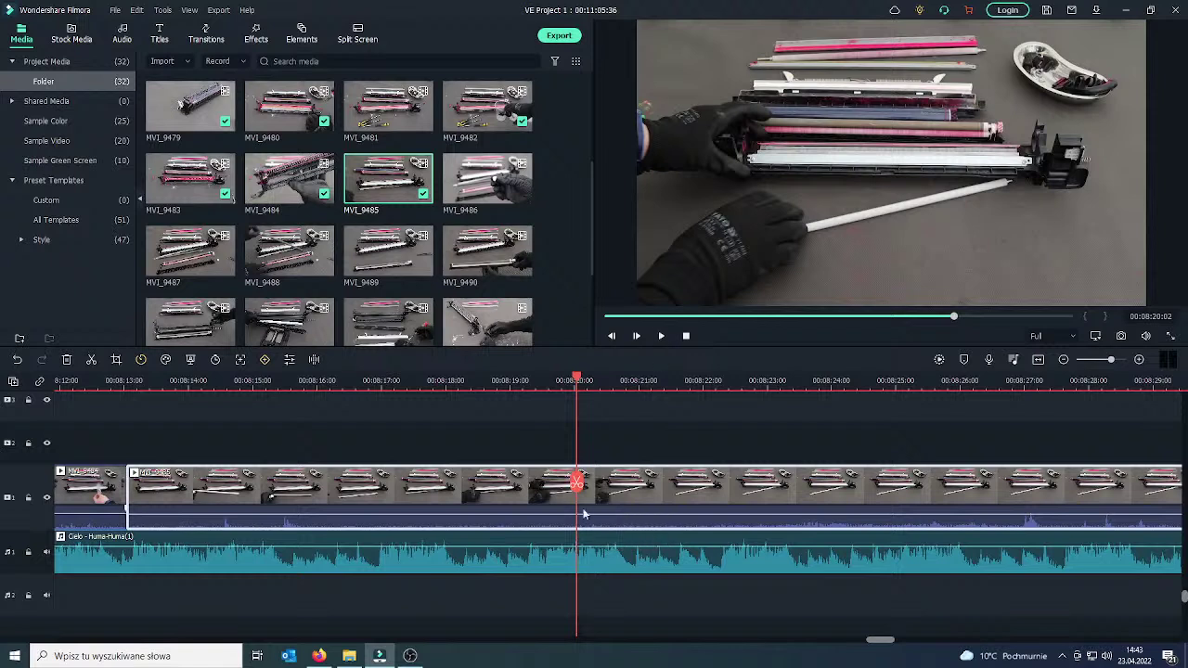
left_click_drag(579, 489, 613, 489)
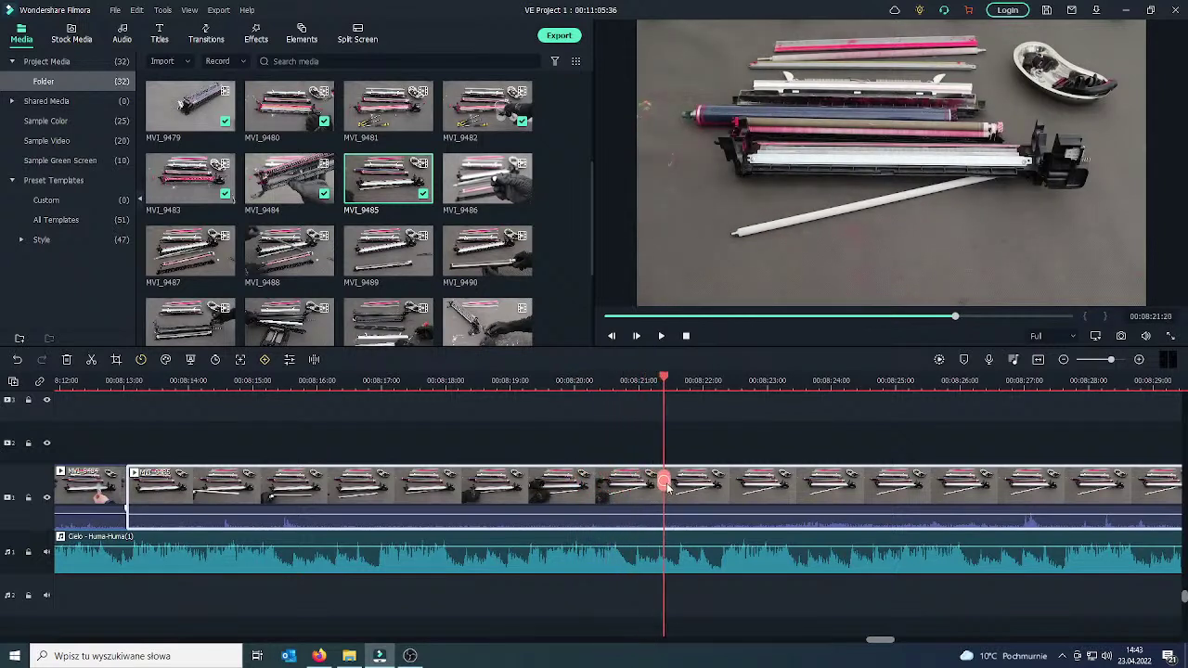
left_click_drag(696, 487, 974, 489)
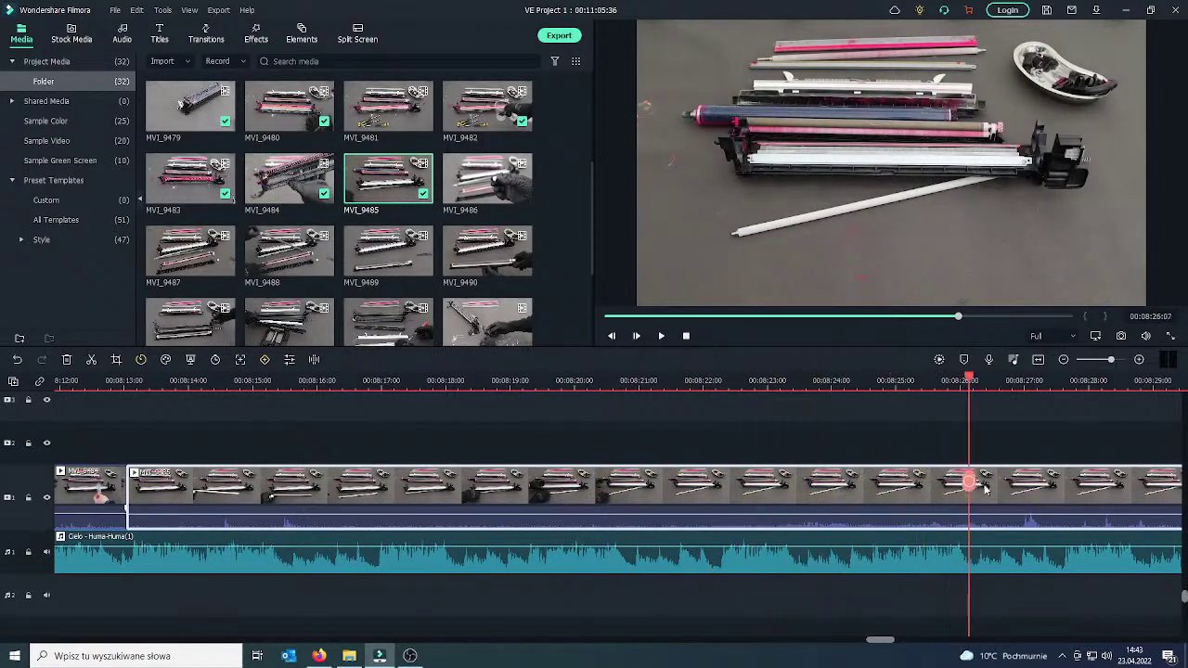
left_click_drag(1131, 484, 788, 488)
left_click_drag(1064, 480, 1069, 483)
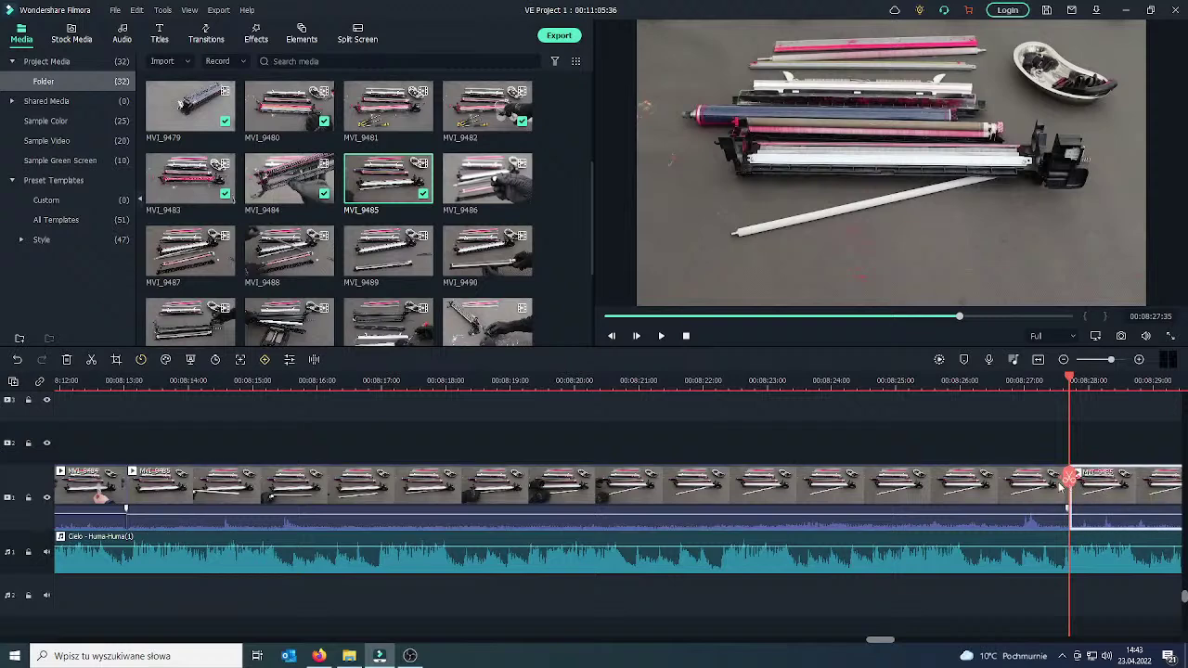
right_click(994, 497)
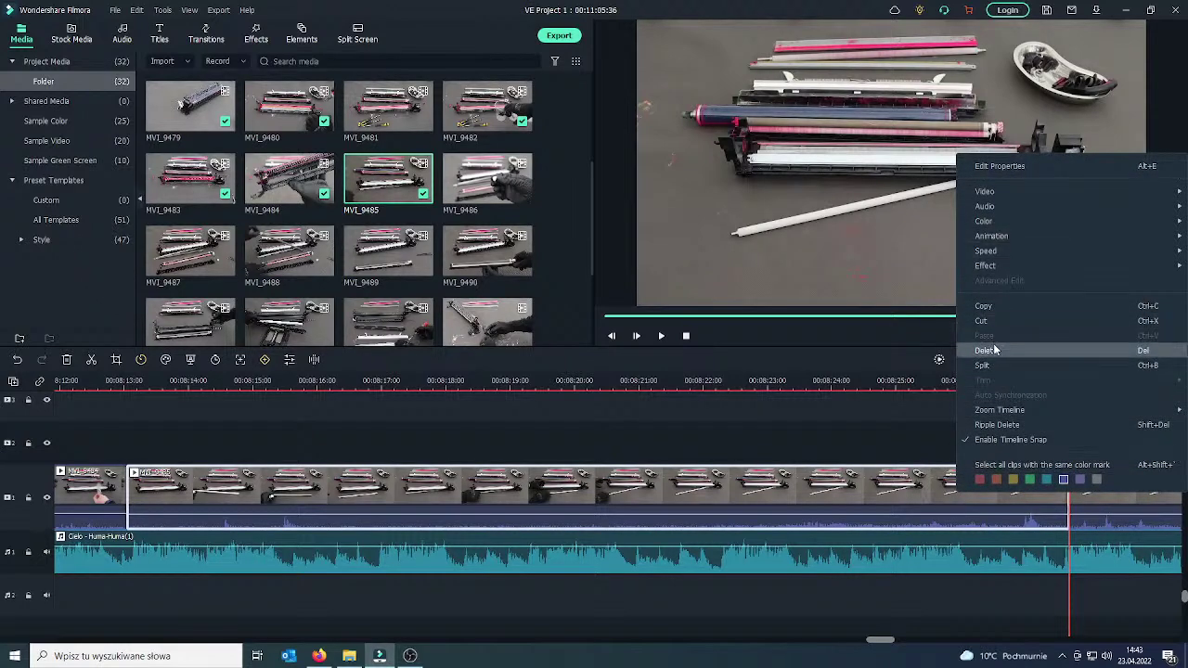
left_click(986, 350)
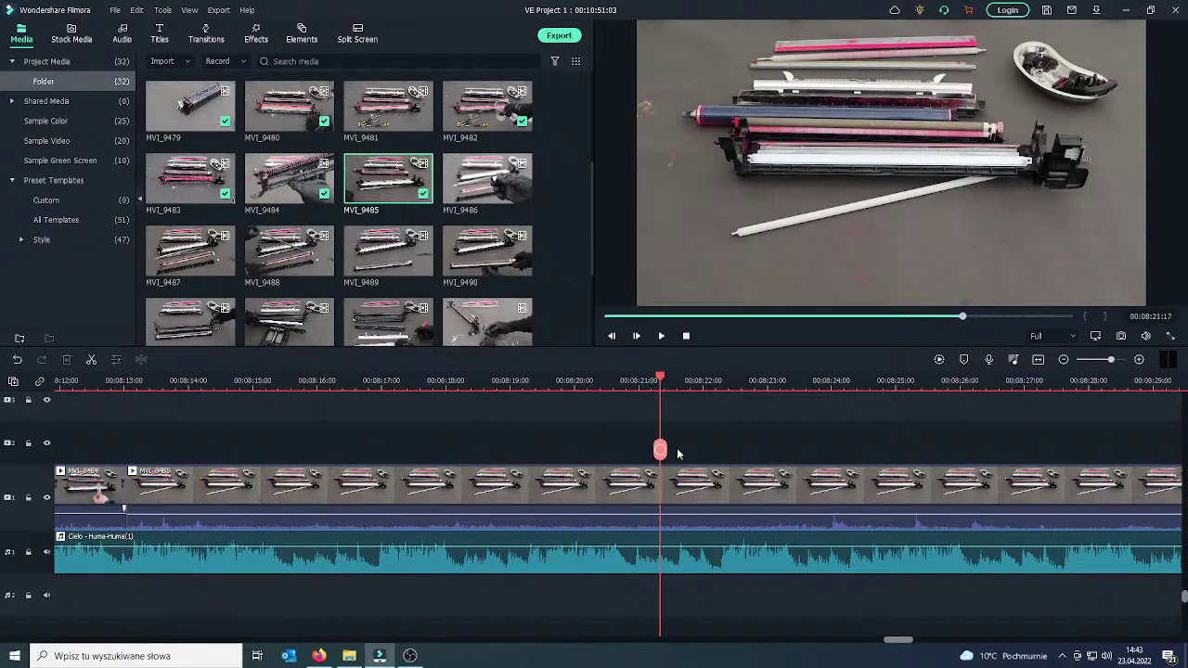
Split MVI_9485 at the playhead and delete its first part, closing the gap.
left_click(1070, 494)
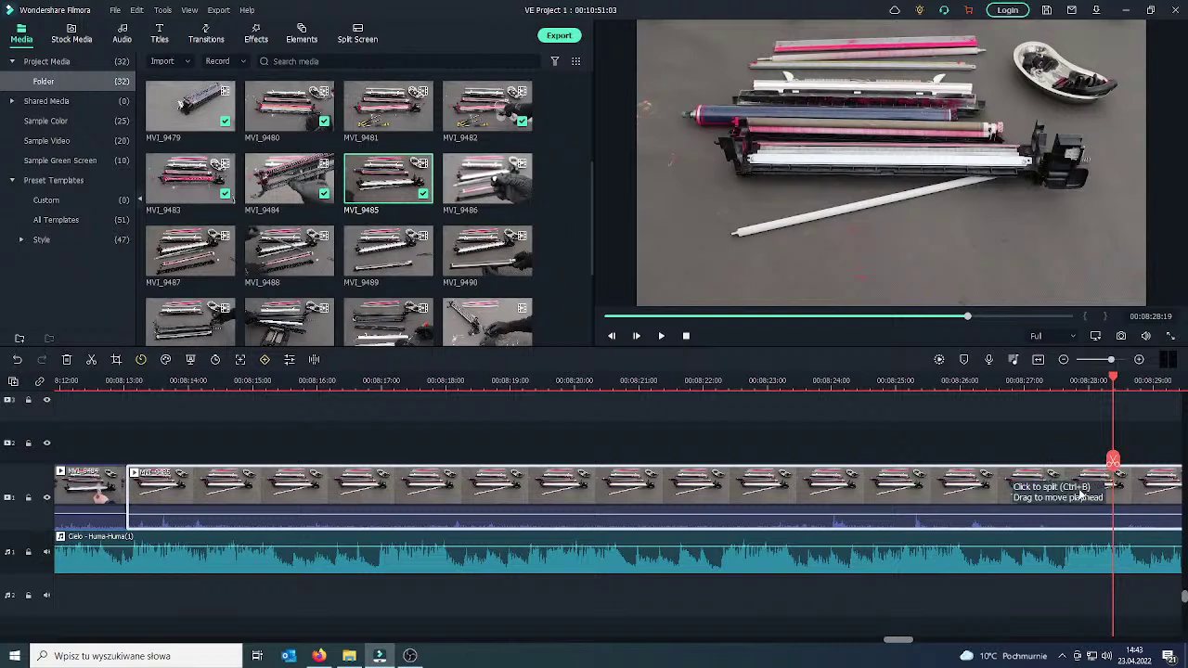
left_click(1113, 464)
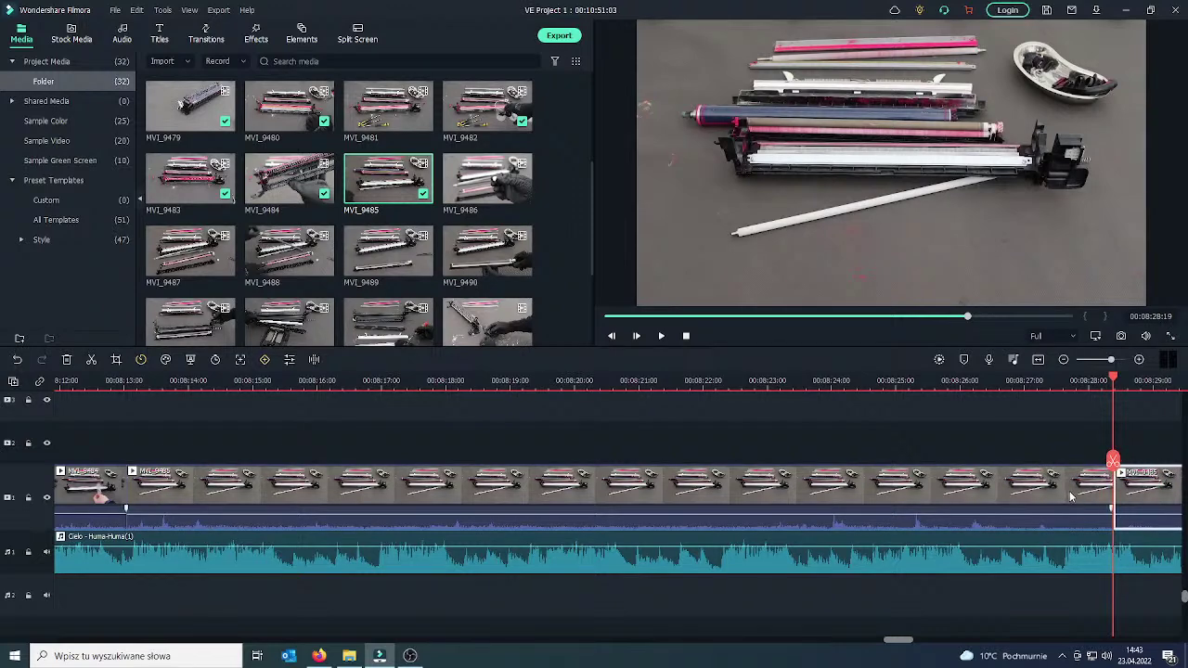
left_click(1069, 498)
key("Delete")
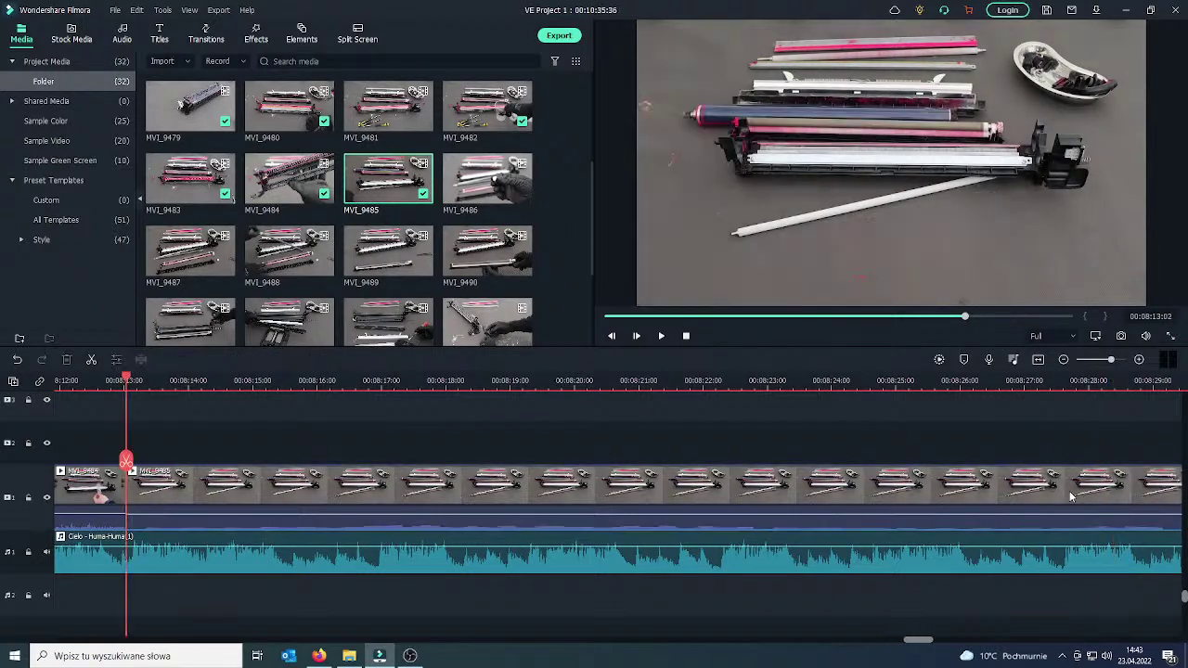
Split the clip again at about 08:20 and delete the footage before that cut.
left_click_drag(127, 464, 1082, 490)
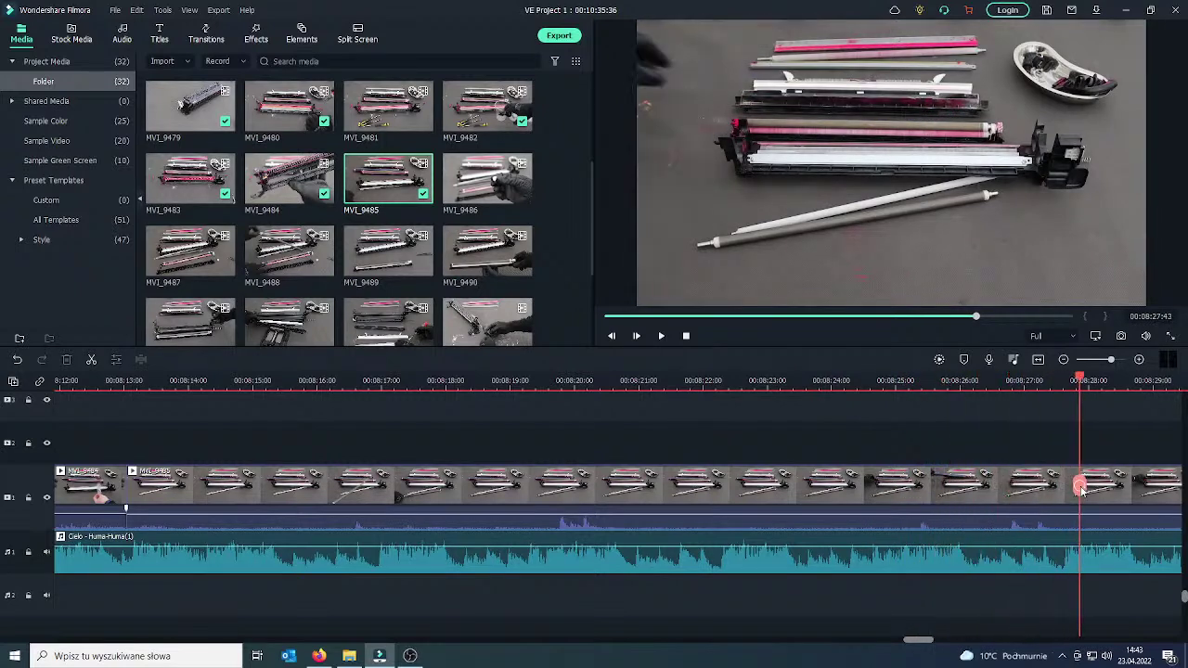
left_click(1080, 486)
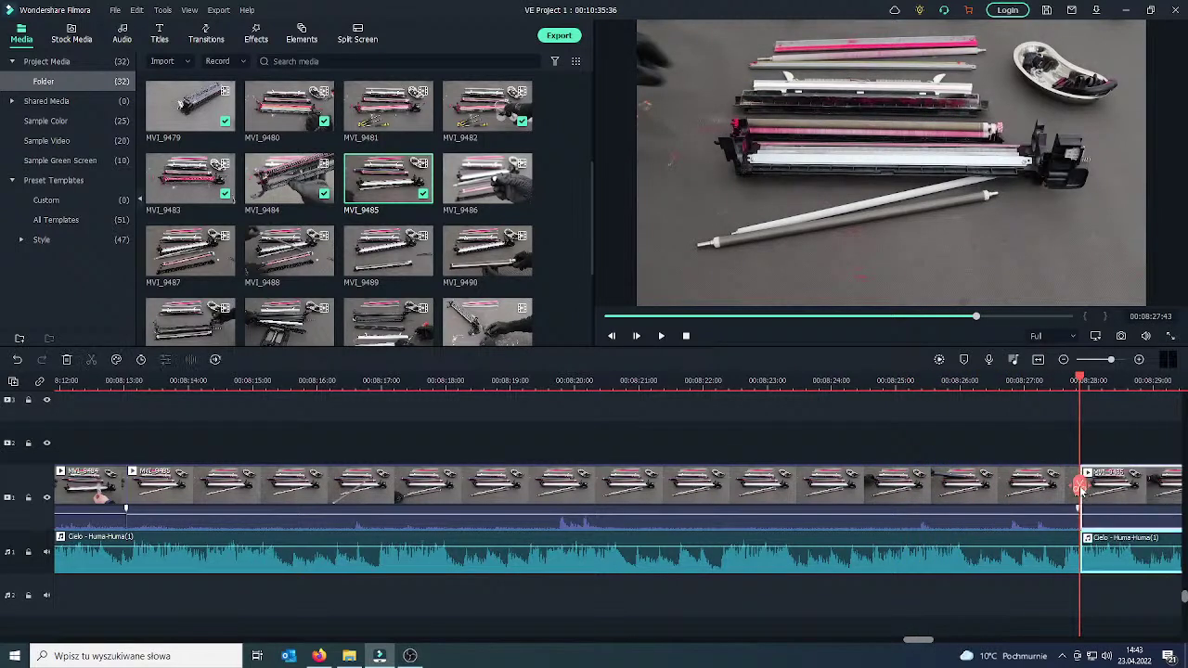
left_click(17, 362)
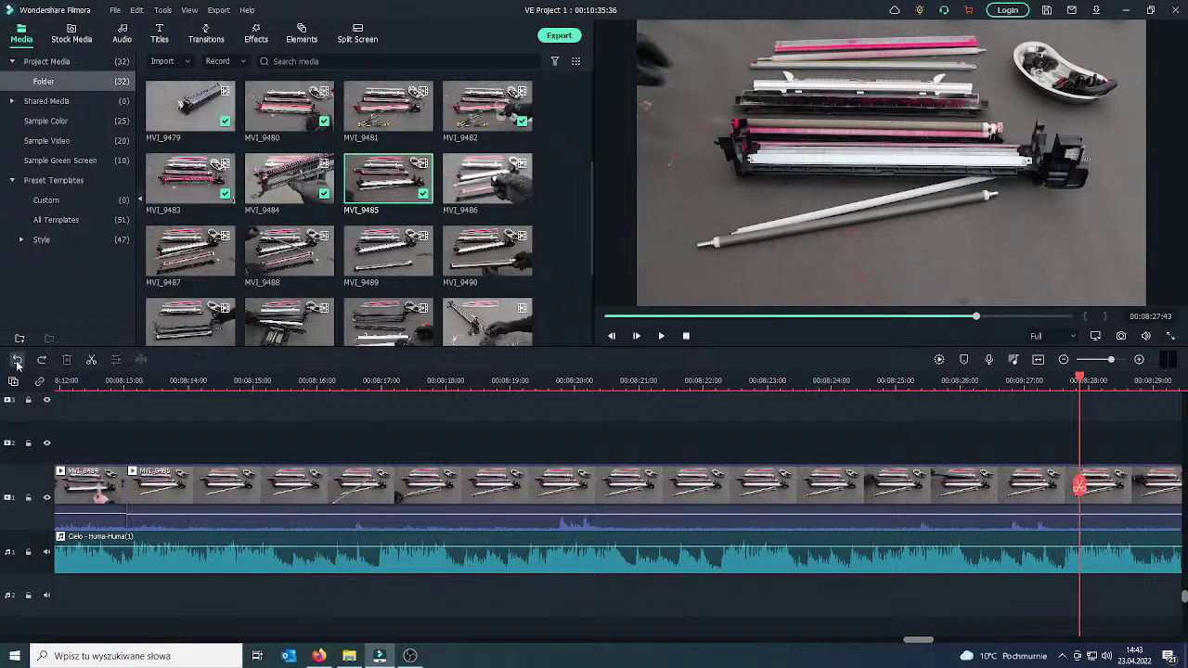
left_click(1119, 489)
left_click(1080, 485)
left_click(993, 495)
key("Delete")
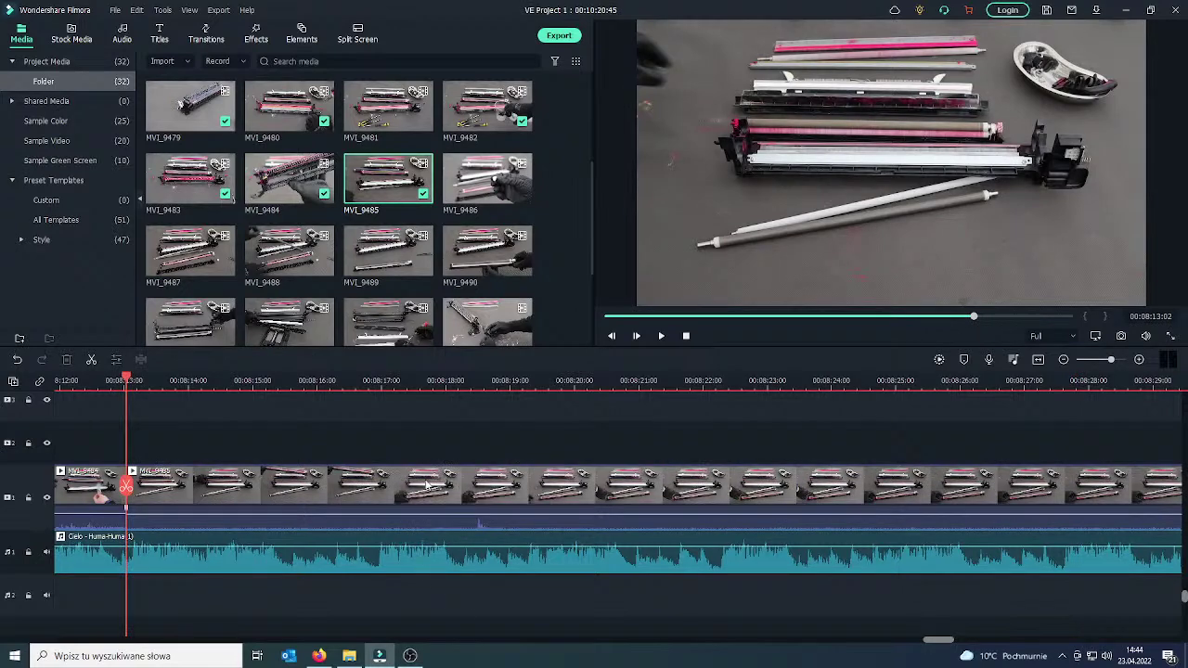
Split at the next cut point and delete the preceding part via the right-click menu.
left_click_drag(127, 483, 668, 478)
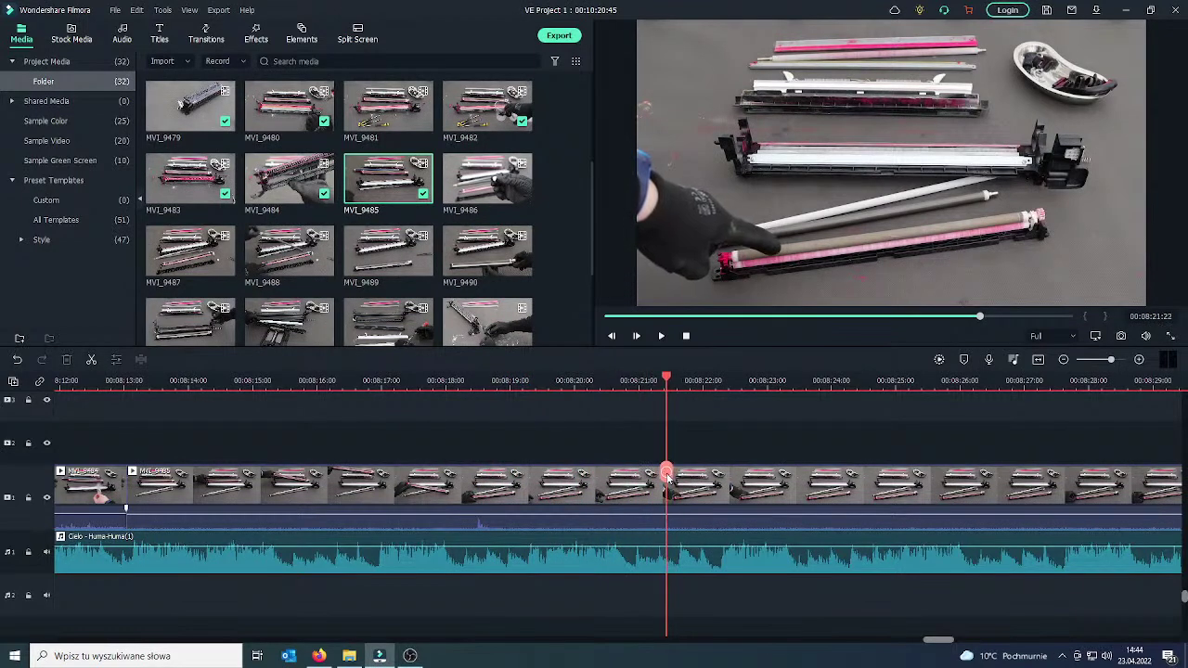
left_click(693, 489)
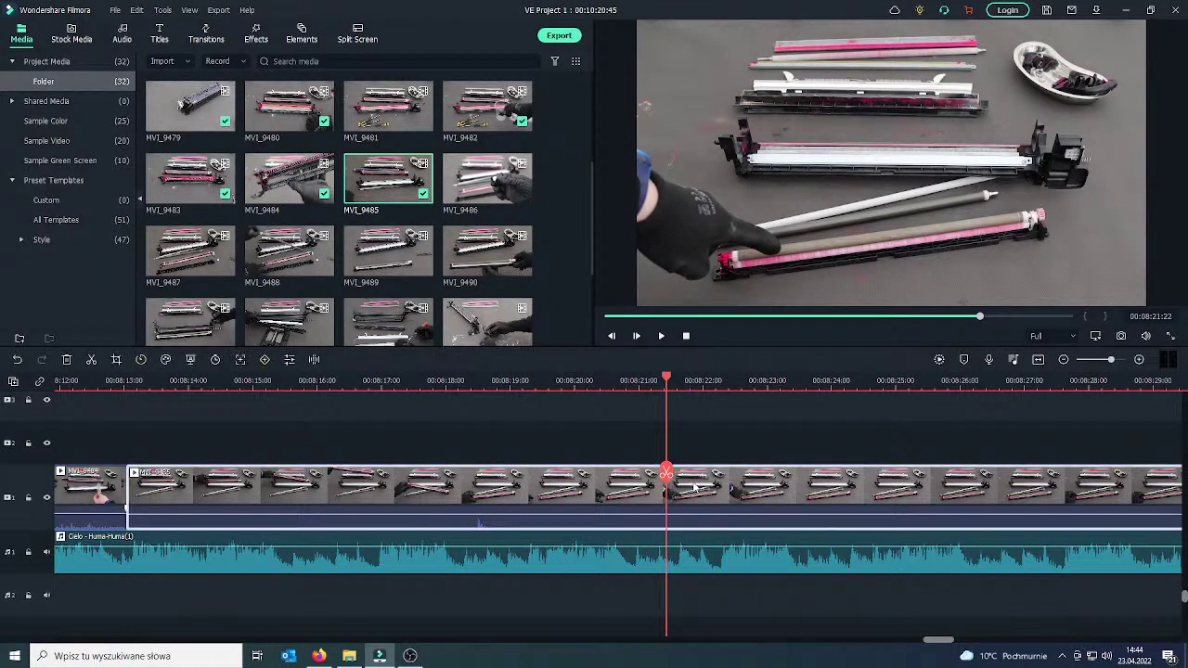
left_click(666, 472)
right_click(614, 491)
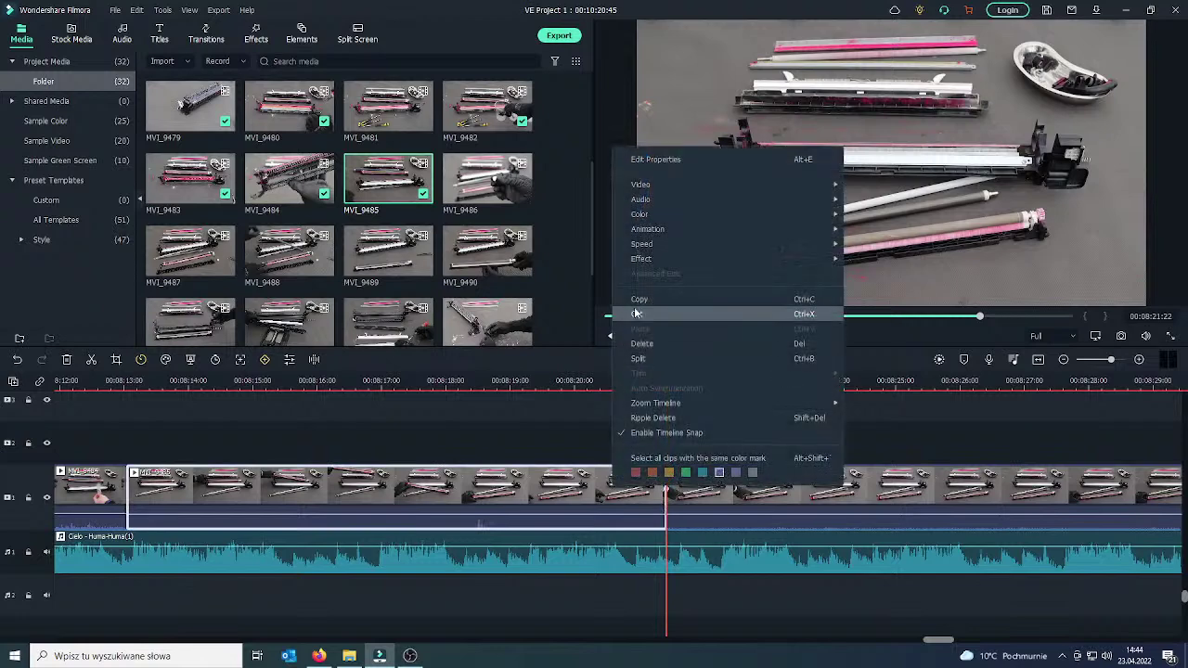
left_click(652, 343)
left_click_drag(123, 483, 107, 482)
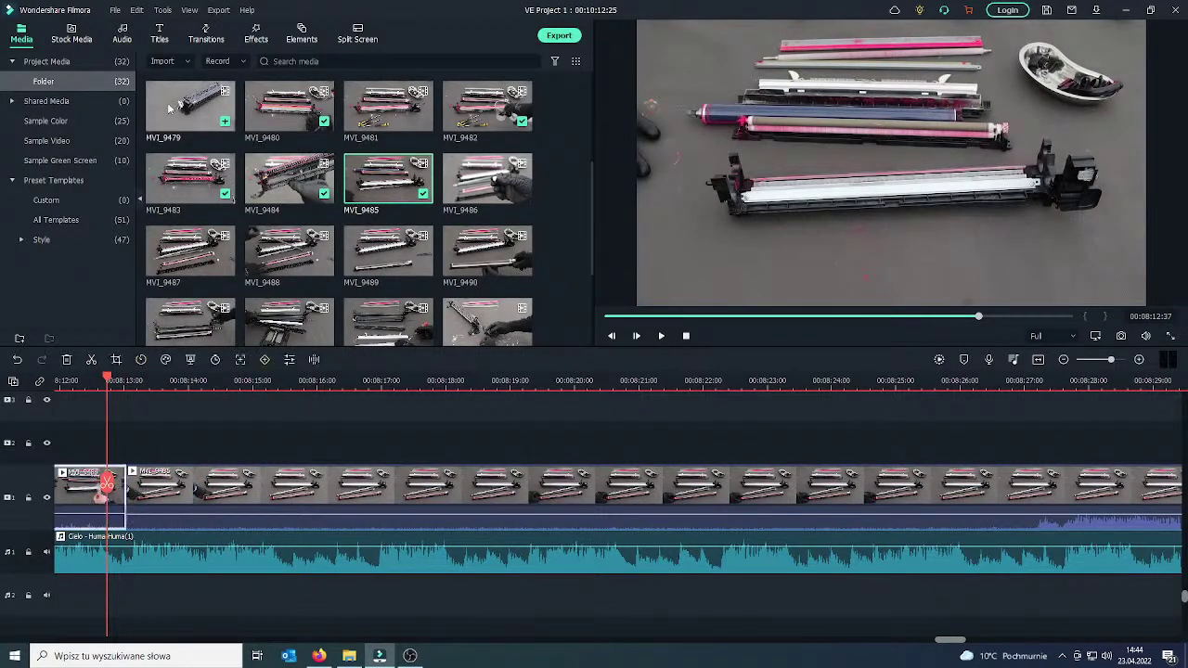
Place the 3D Fun Emoji transition from Favorites between the first two clips and preview it.
left_click(206, 32)
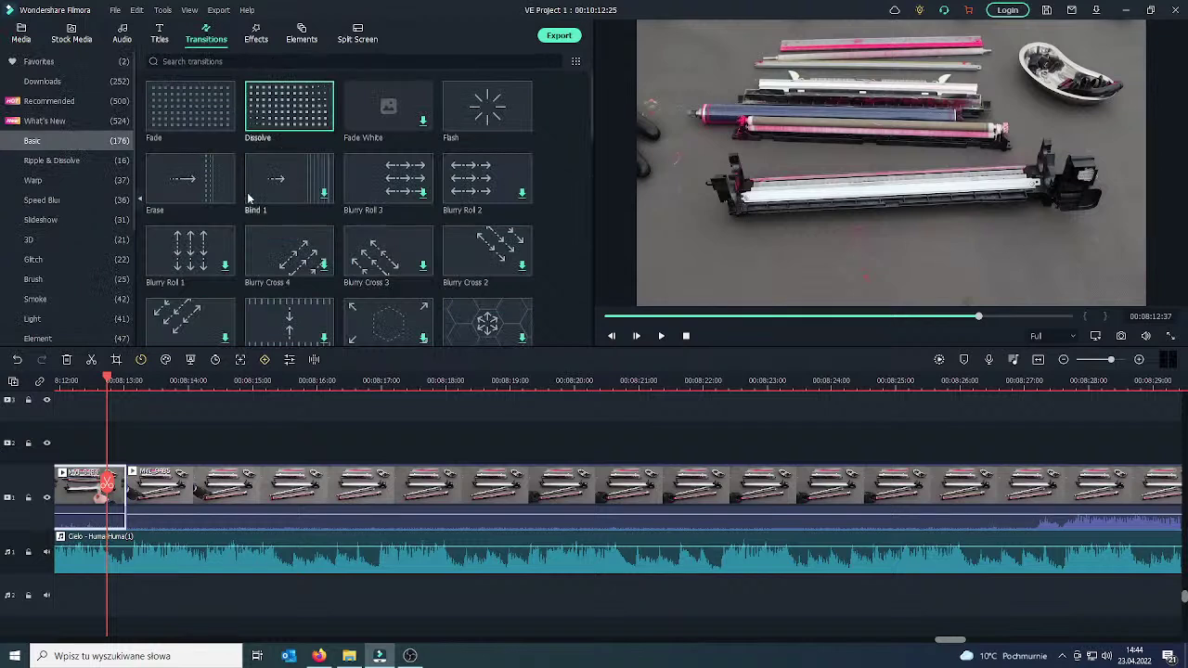
left_click(70, 63)
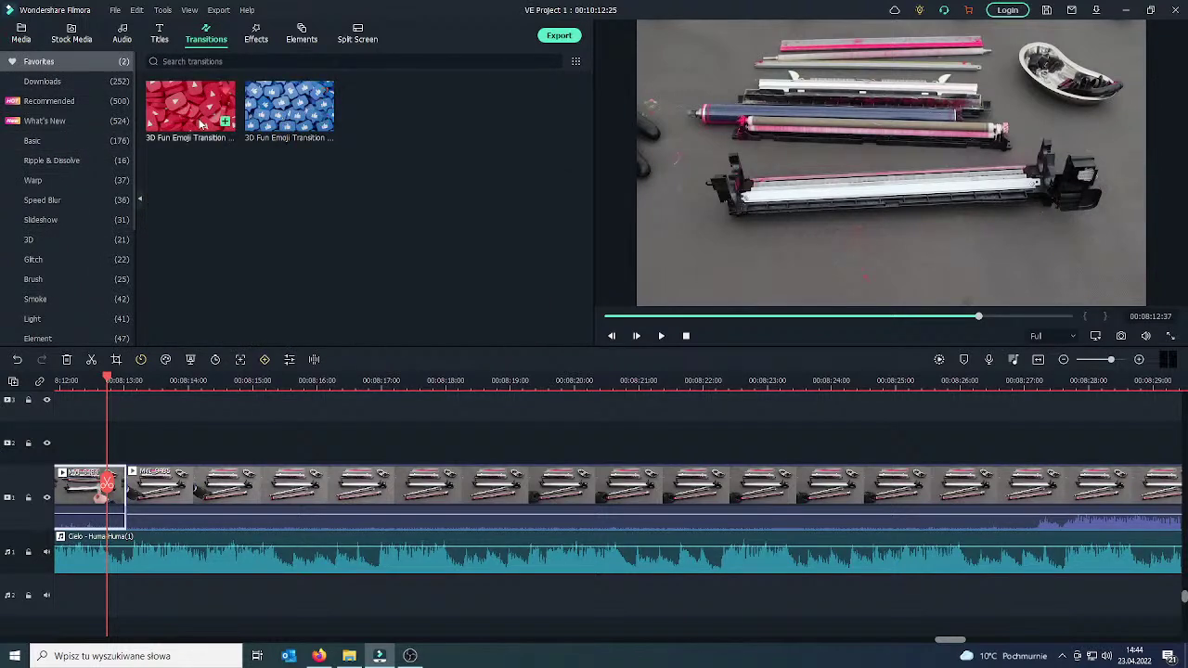
left_click_drag(190, 106, 65, 492)
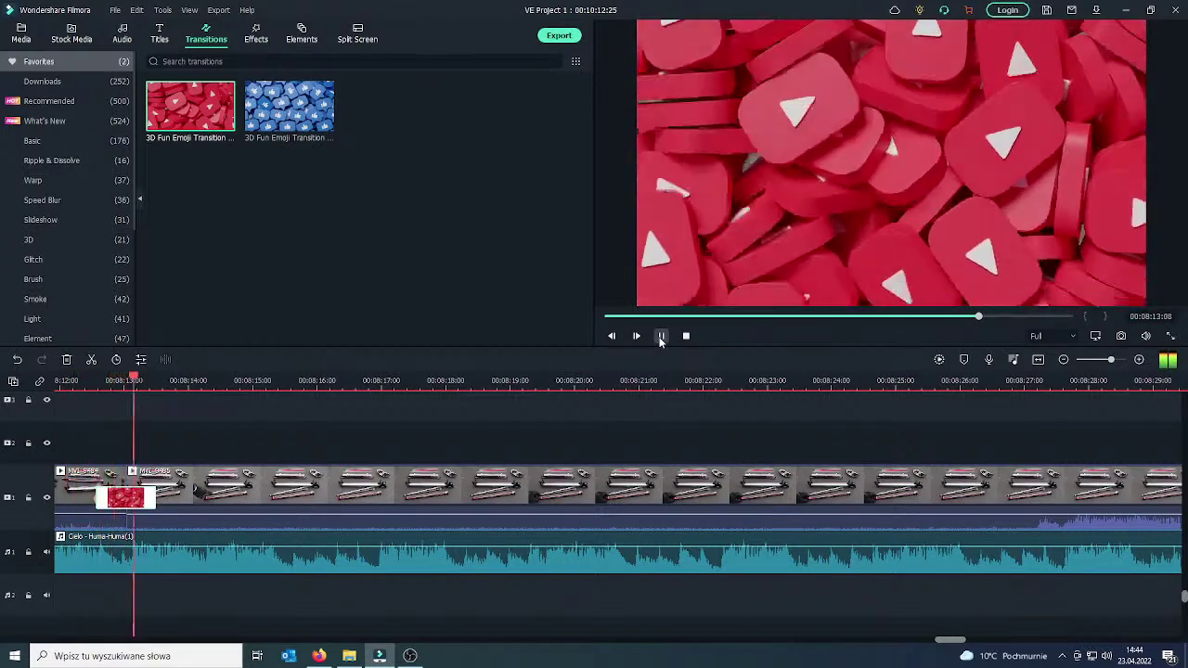
left_click(661, 337)
left_click_drag(266, 486, 186, 486)
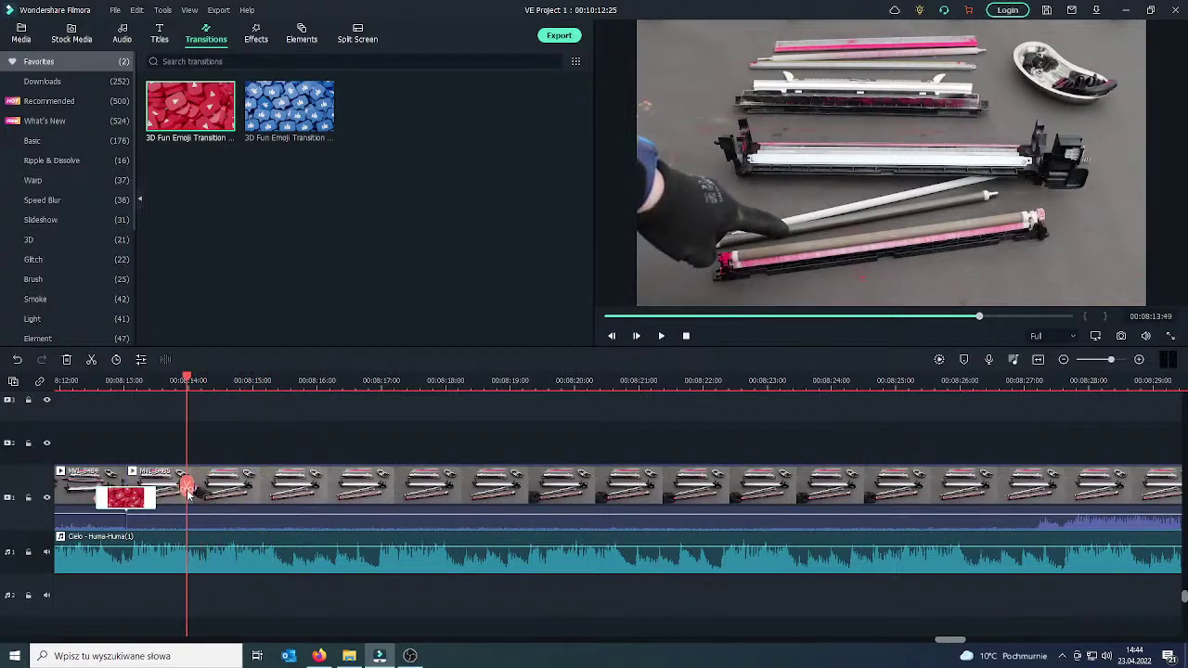
left_click(161, 36)
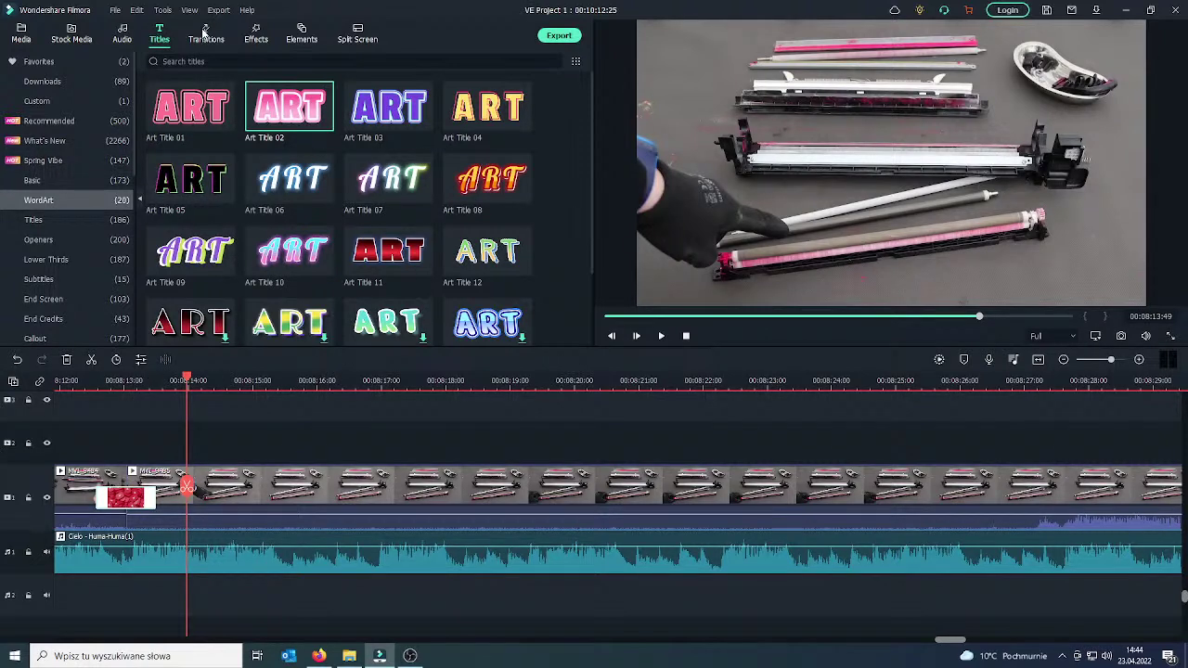
Add Art Title 03 at the playhead on track 2 and make it read 'Charging Unit'.
mouse_move(268, 121)
left_click_drag(398, 111, 199, 444)
double_click(957, 179)
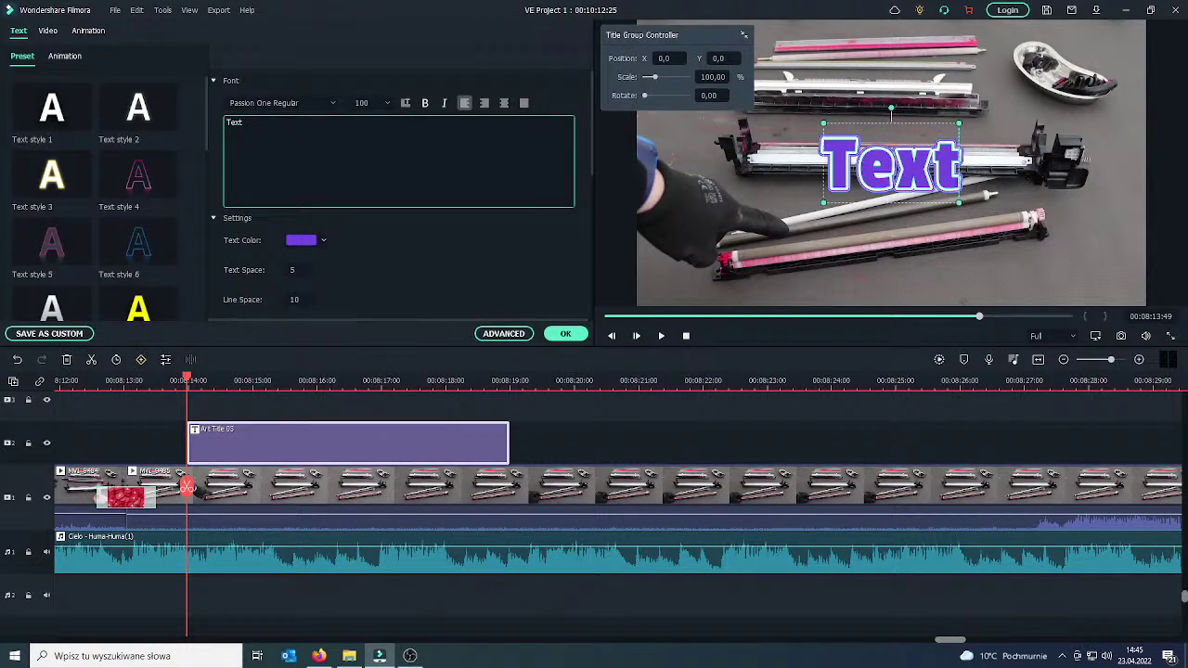
type("C")
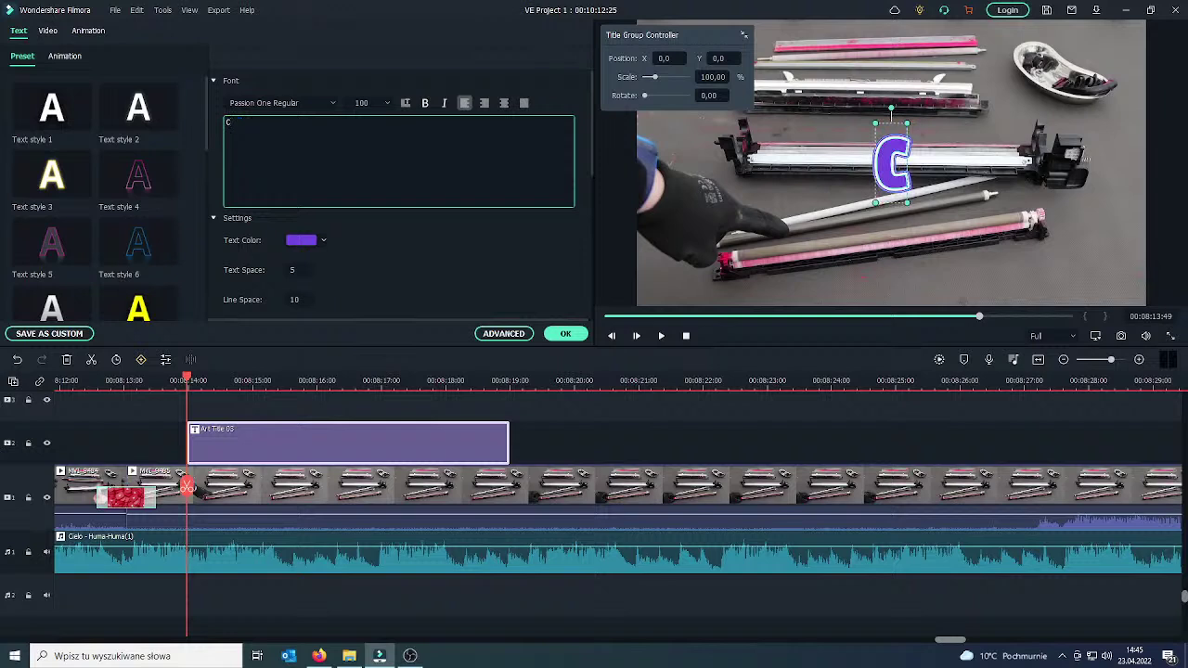
type("harging Unit")
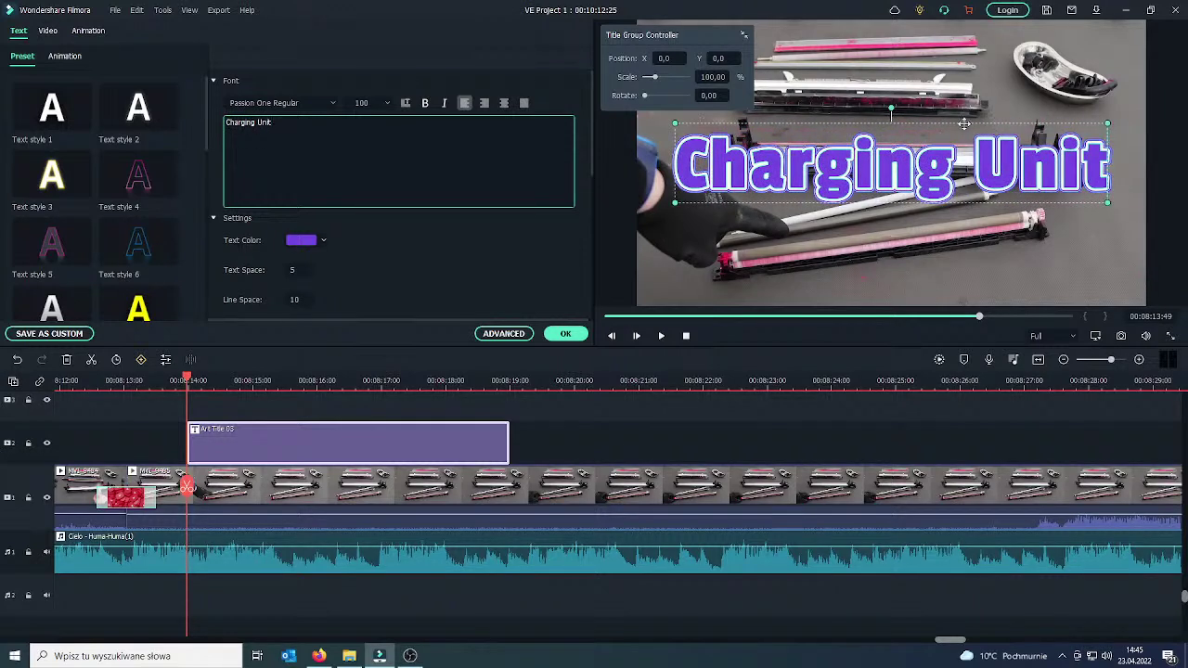
Shrink the Charging Unit title and move it toward the video's lower right.
left_click_drag(1110, 121, 984, 146)
left_click_drag(707, 39, 510, 230)
left_click_drag(880, 151, 889, 122)
left_click_drag(186, 486, 90, 486)
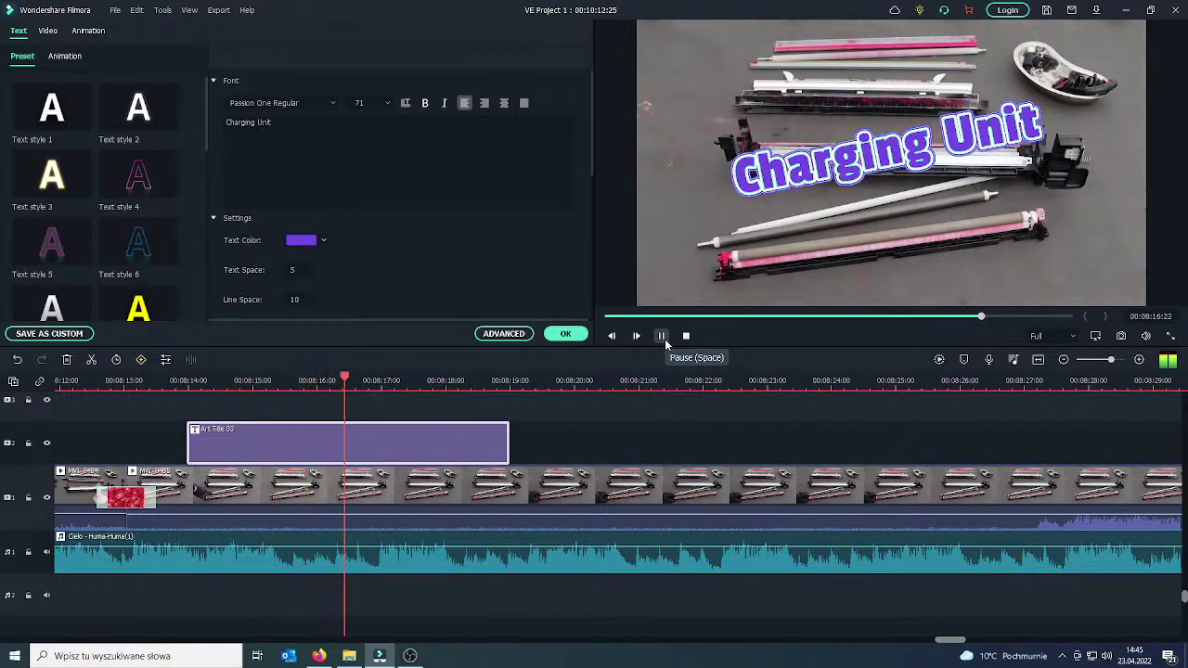
Shorten the Charging Unit title clip and play it back.
left_click(661, 336)
left_click_drag(508, 443, 414, 444)
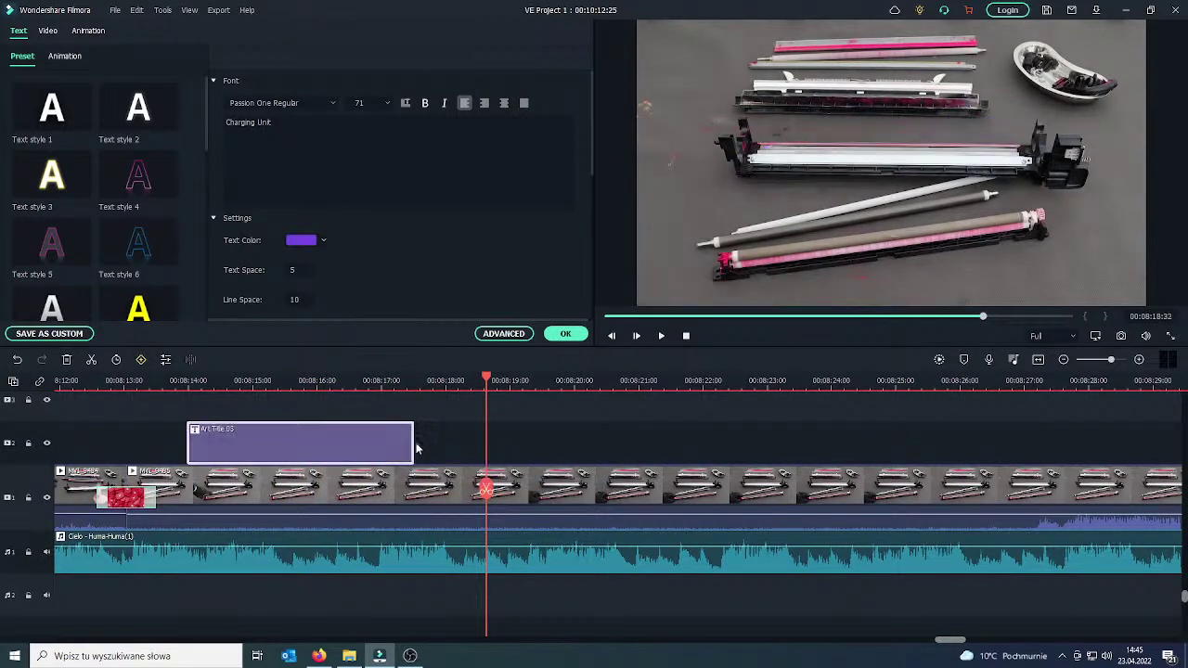
left_click_drag(487, 491, 332, 492)
left_click(661, 336)
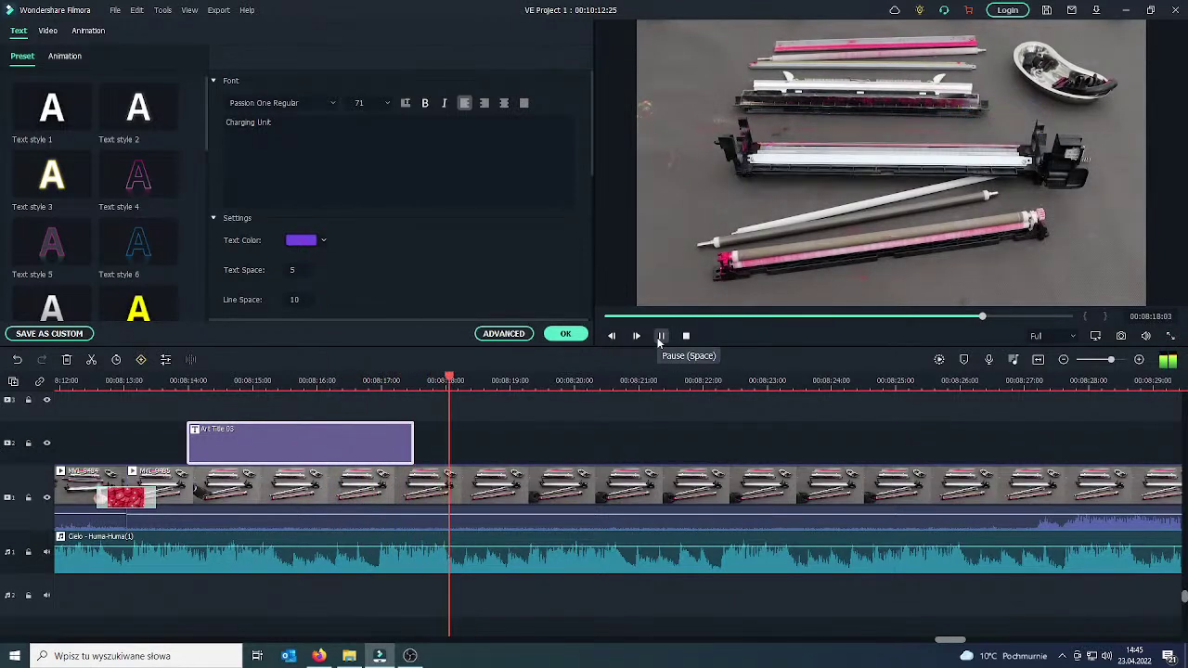
Split the video at two points after 00:08:18 and delete the 27-frame piece between them.
left_click_drag(481, 485, 458, 485)
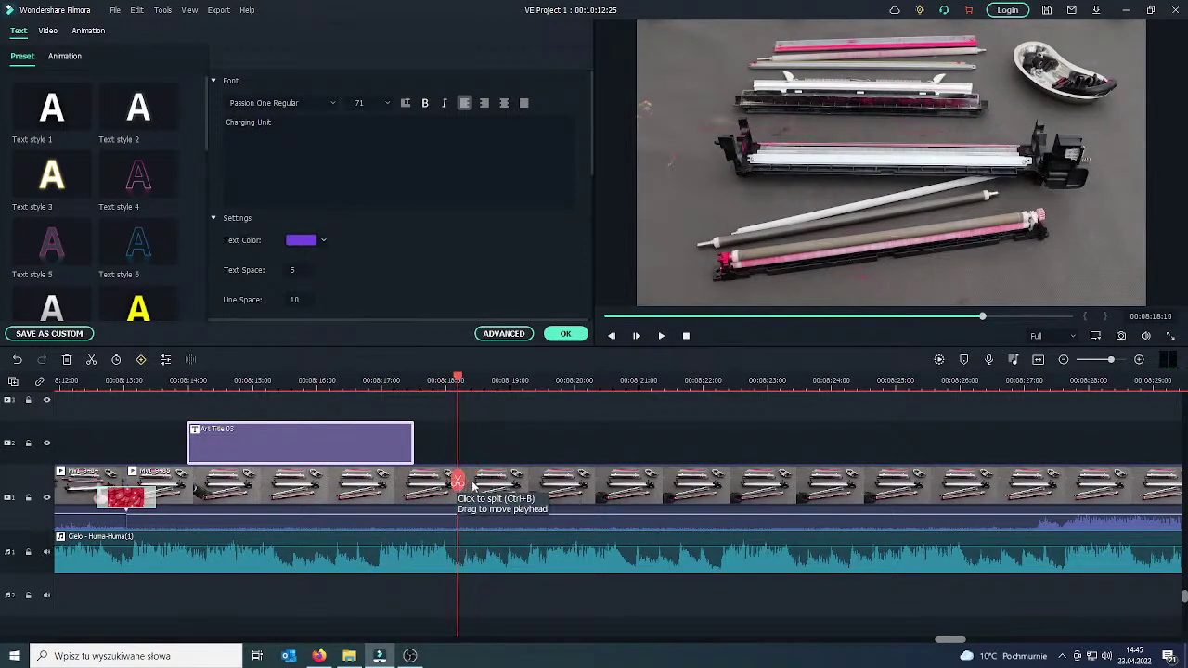
left_click(458, 482)
left_click_drag(458, 483, 493, 483)
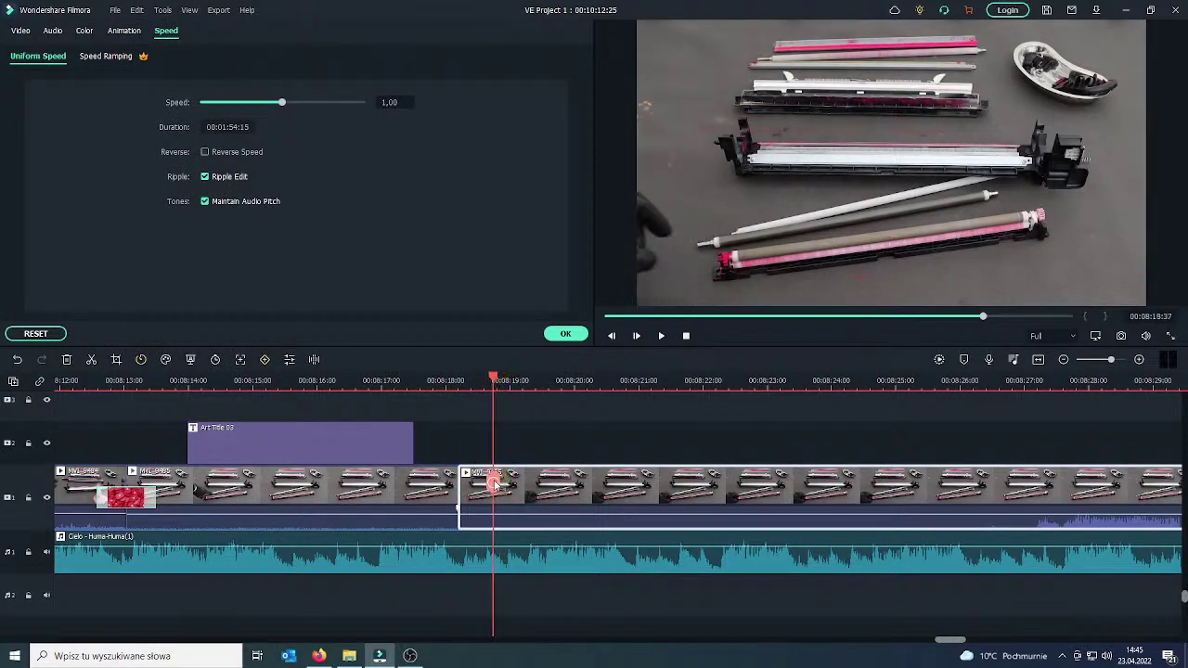
left_click(493, 483)
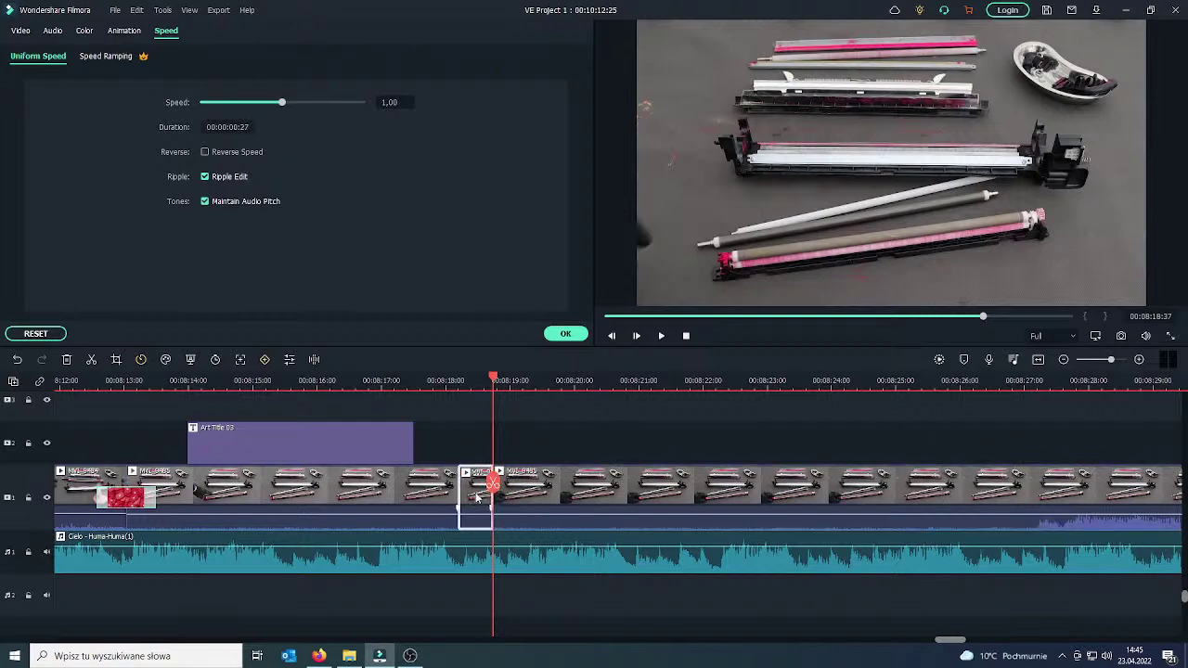
key("Delete")
left_click(455, 484)
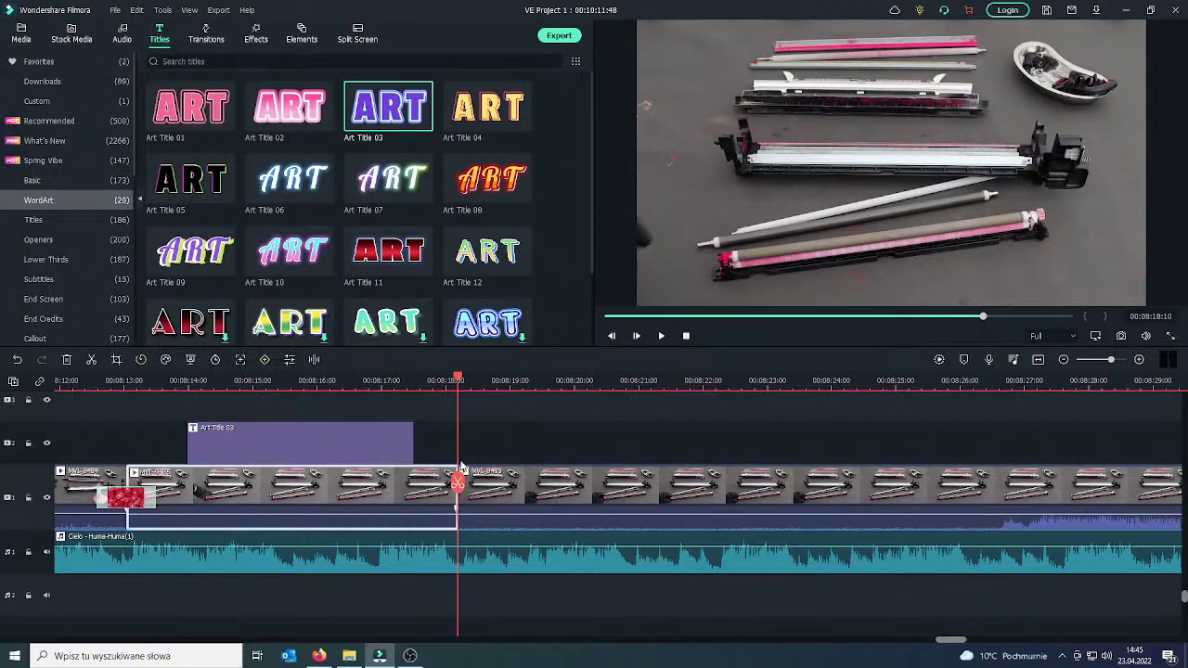
left_click(210, 33)
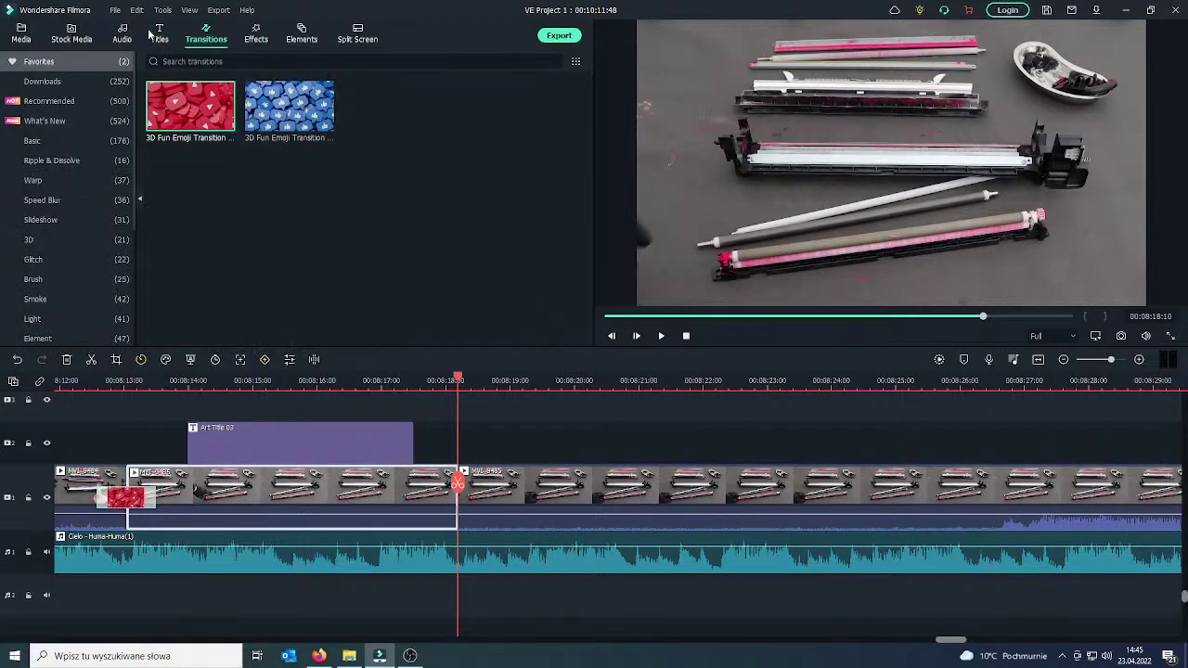
Place the Basic Dissolve transition on the cut near 00:08:18.
left_click(73, 141)
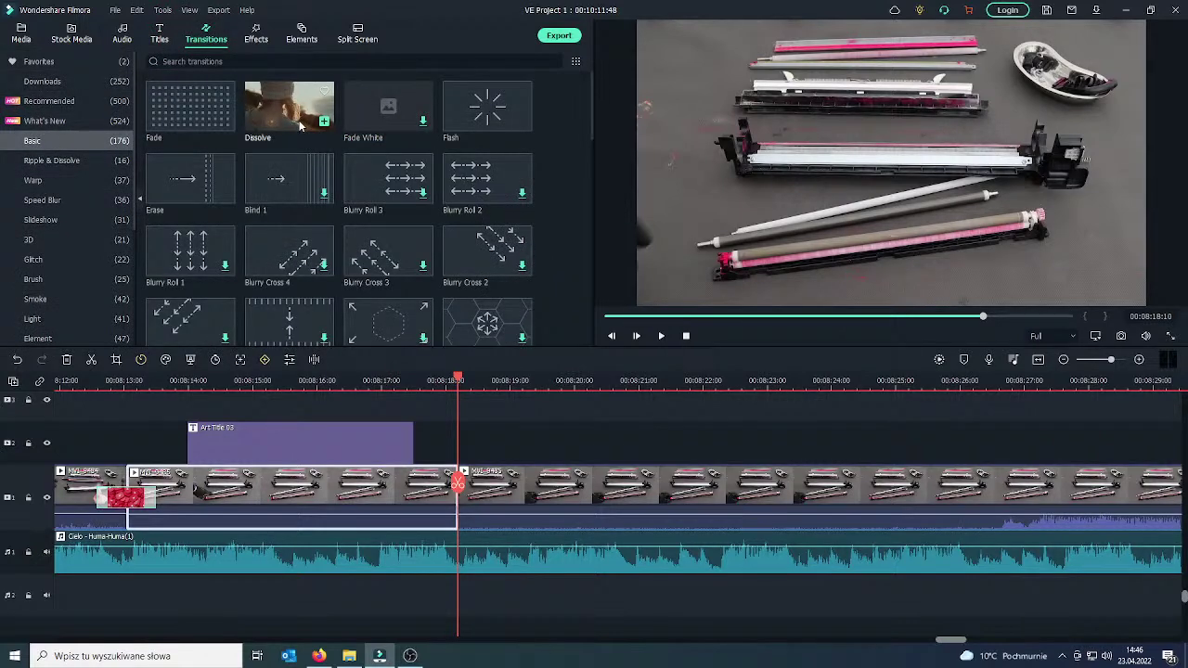
left_click_drag(306, 123, 441, 494)
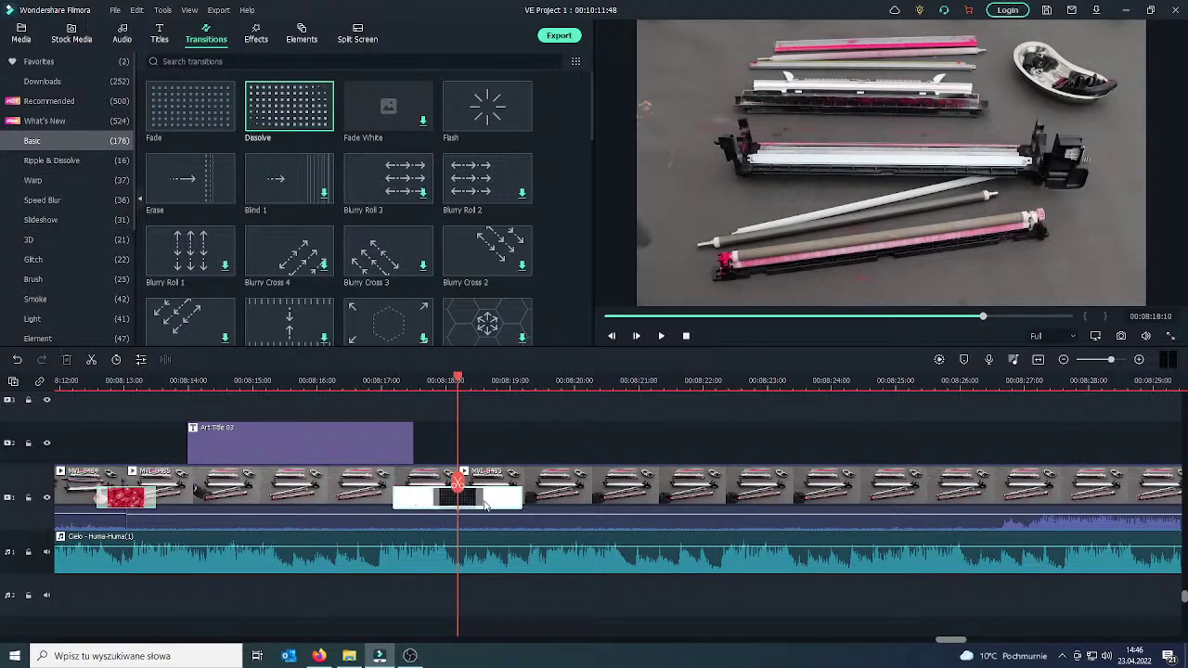
left_click(402, 492)
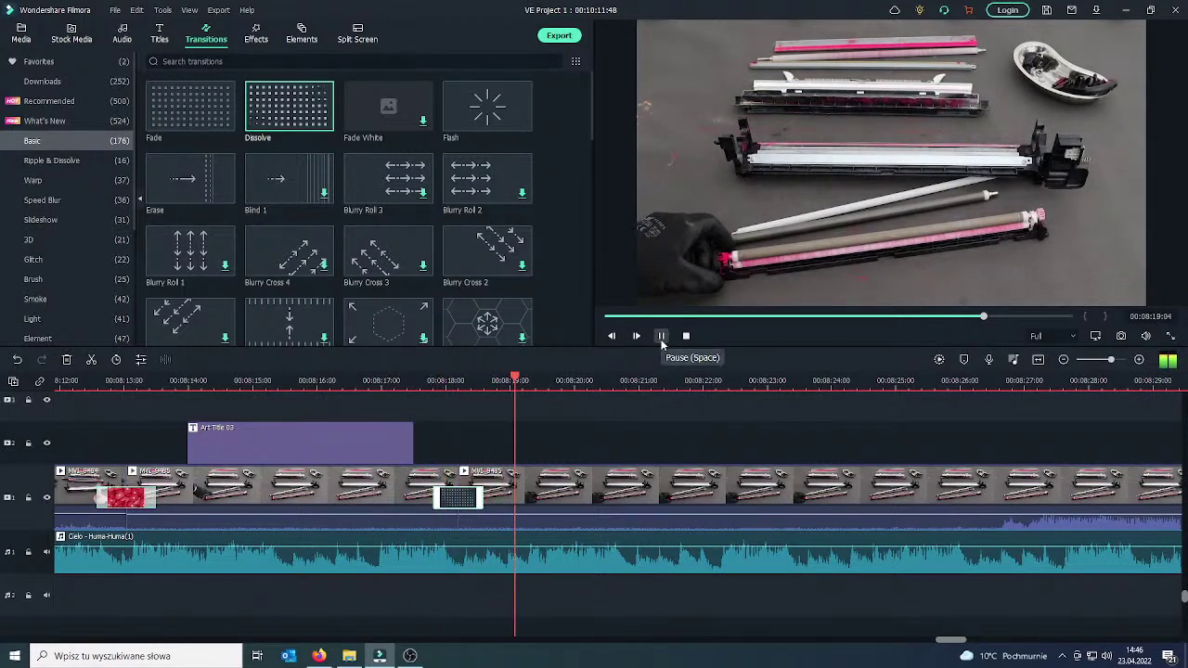
left_click(662, 342)
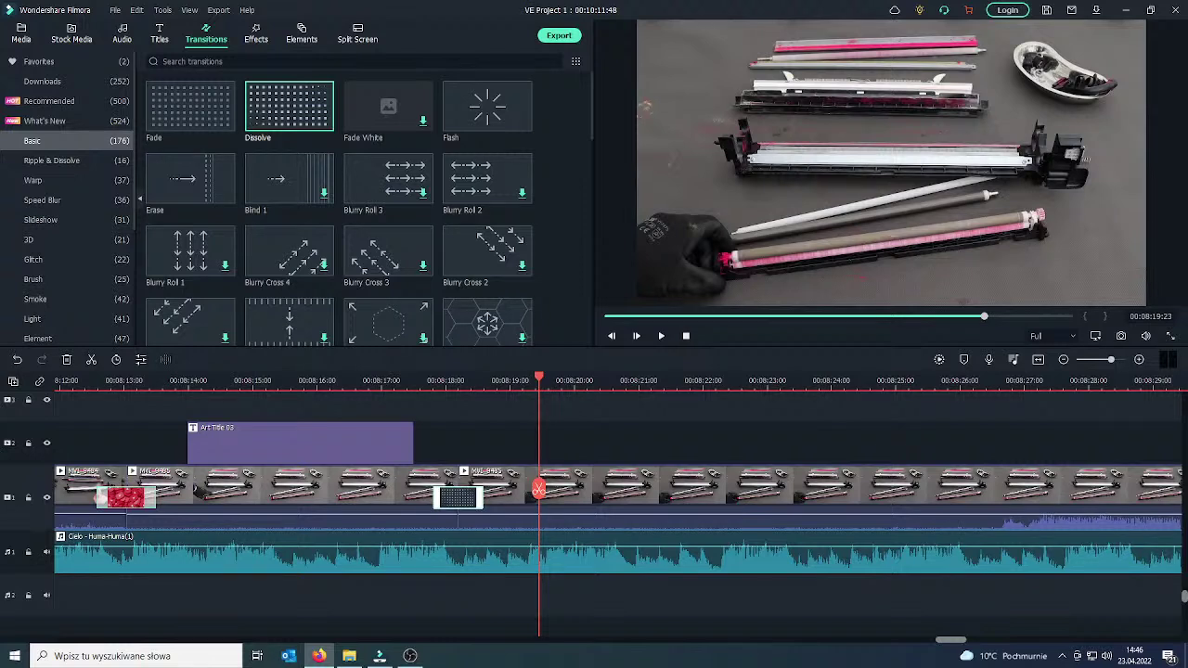
Select the Blurry Cross 3 transition and replay the cut up to about 00:08:28.
left_click(388, 252)
left_click(661, 336)
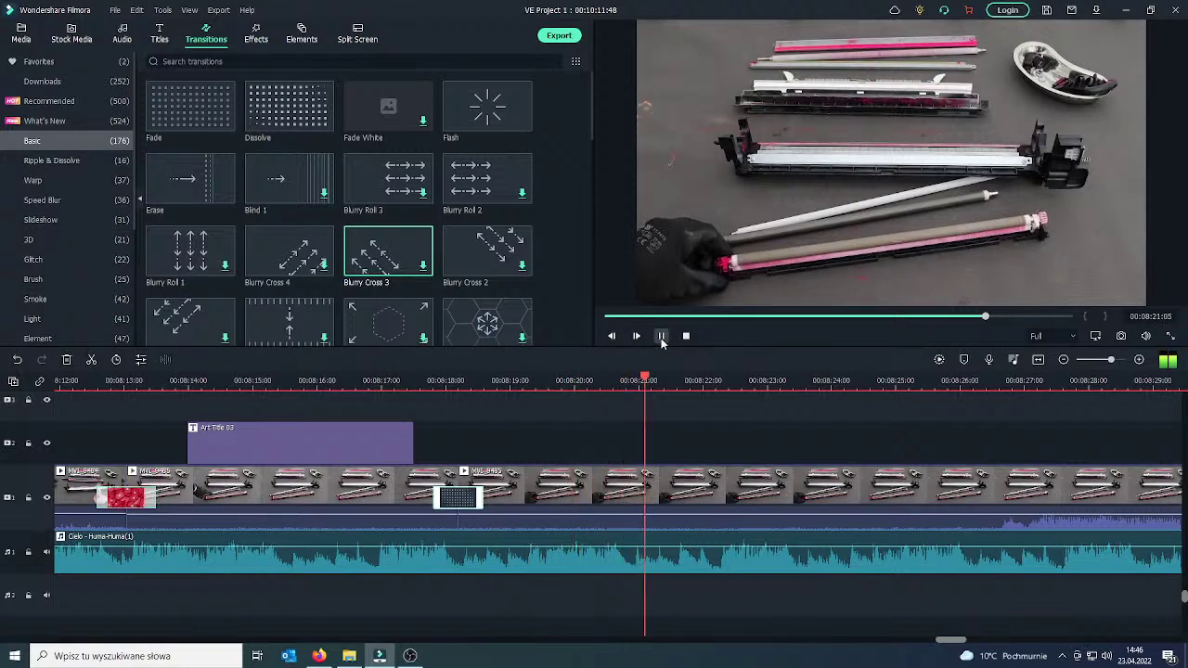
left_click(661, 336)
left_click_drag(690, 381, 441, 381)
left_click(664, 338)
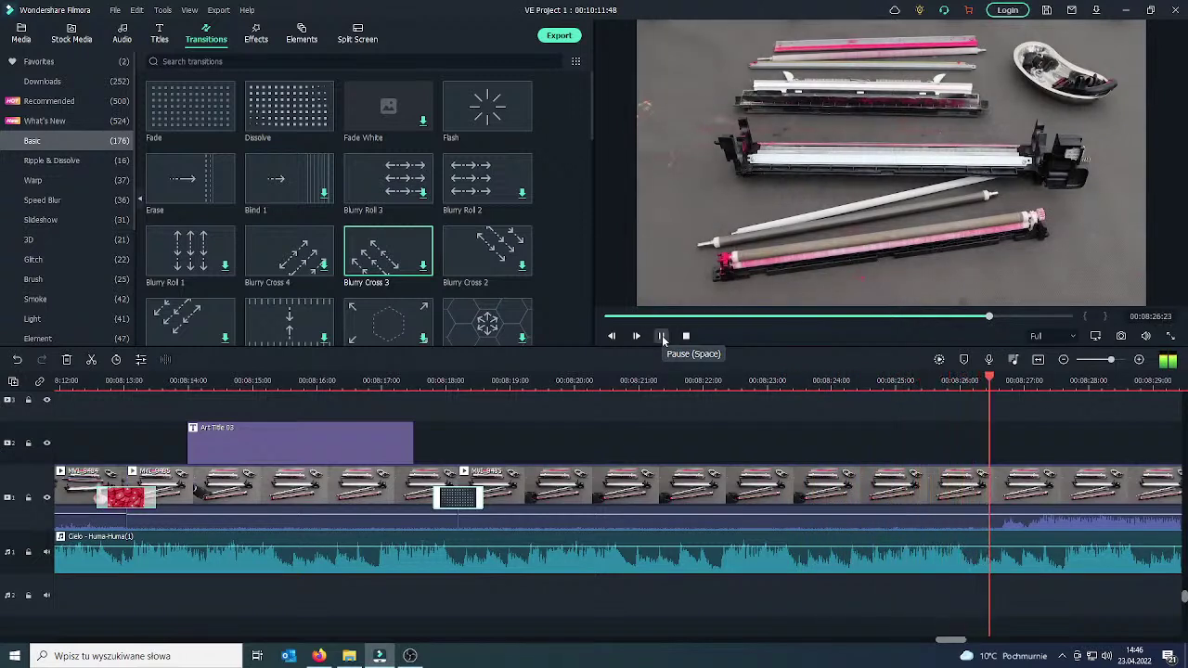
left_click(662, 338)
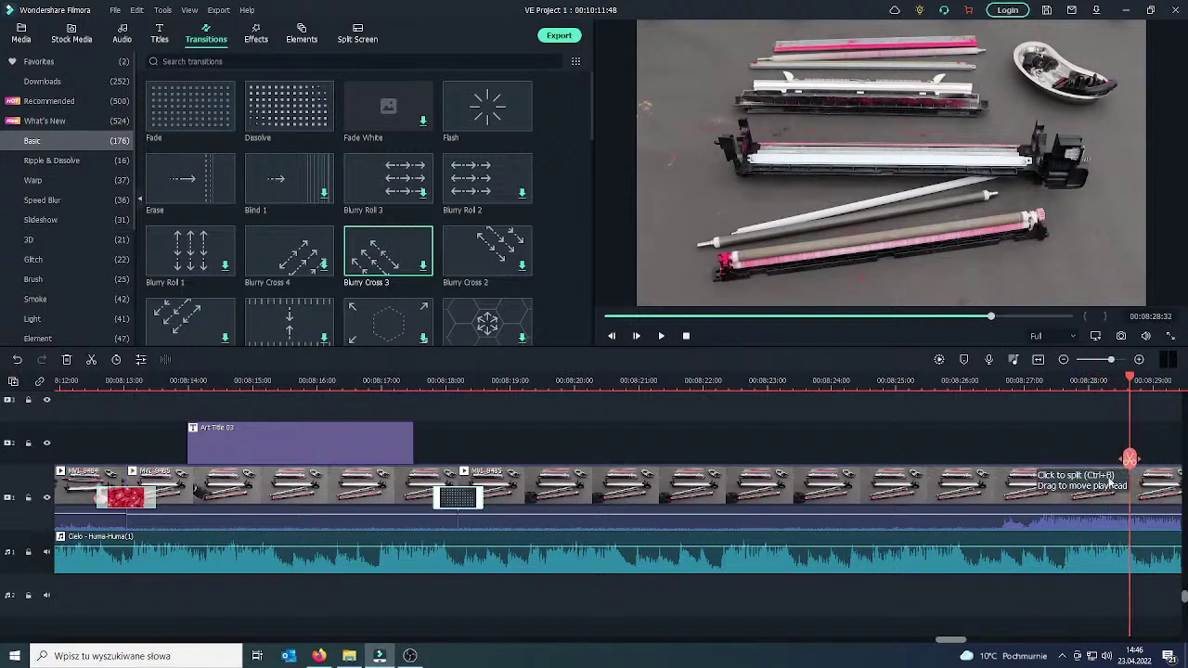
Split the long clip near 00:08:28 and delete the selected footage, closing the gap.
left_click(1125, 480)
left_click(1130, 459)
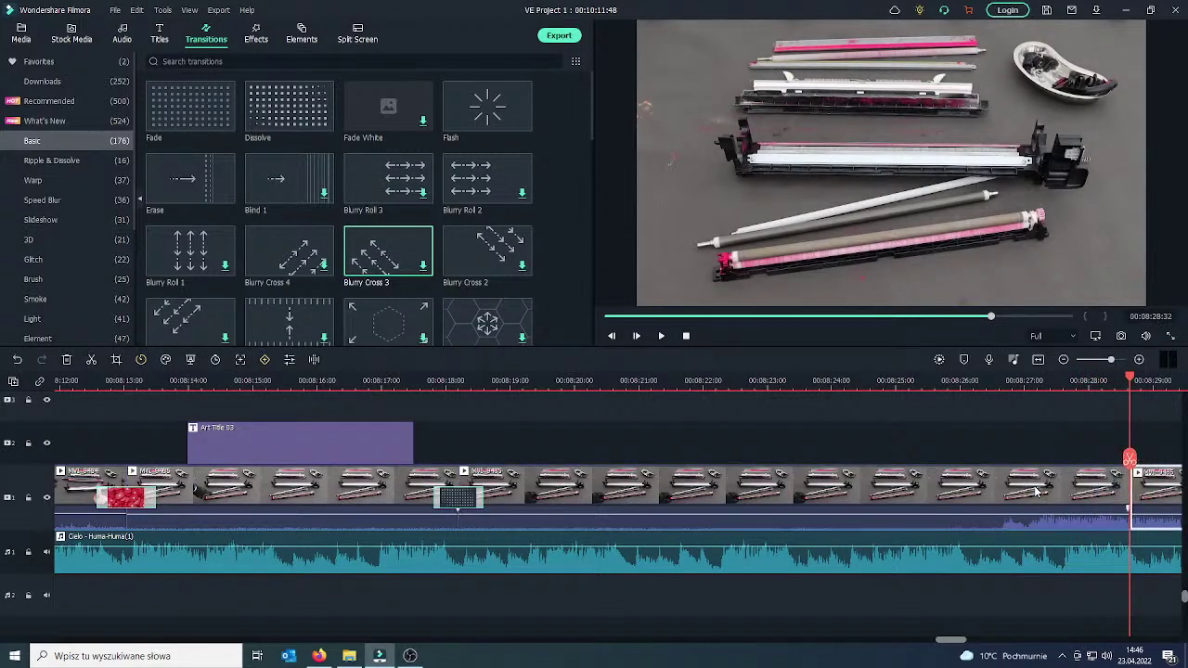
key("Delete")
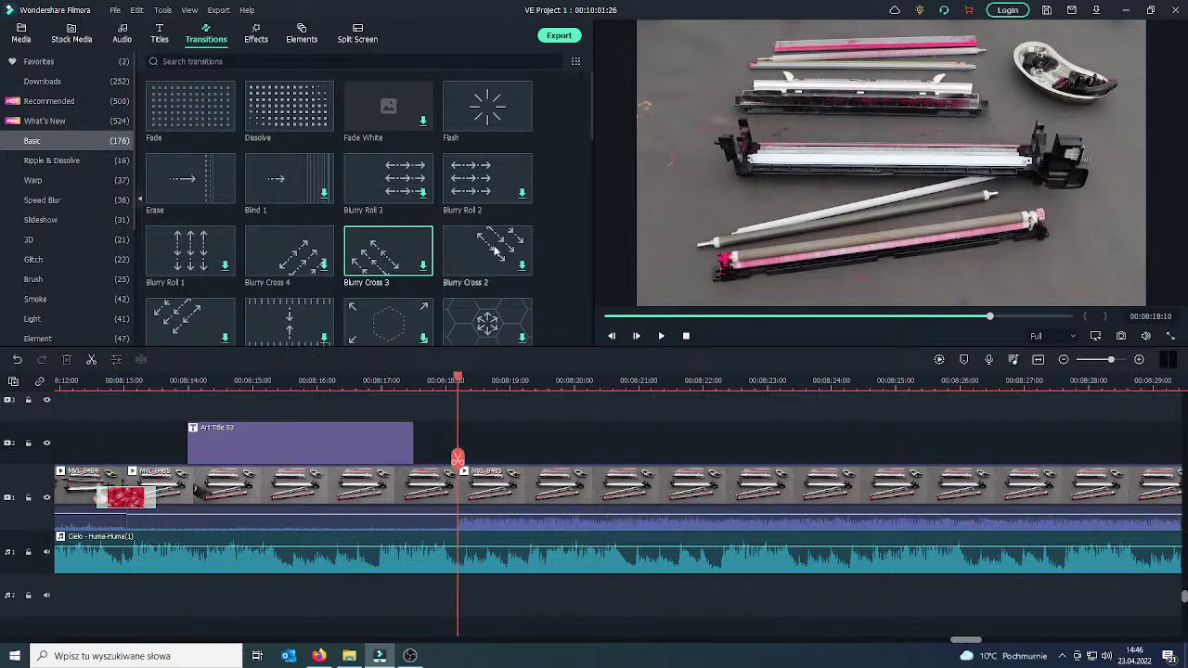
Play back and scrub through the footage around the new cut to review it.
left_click_drag(457, 460, 844, 488)
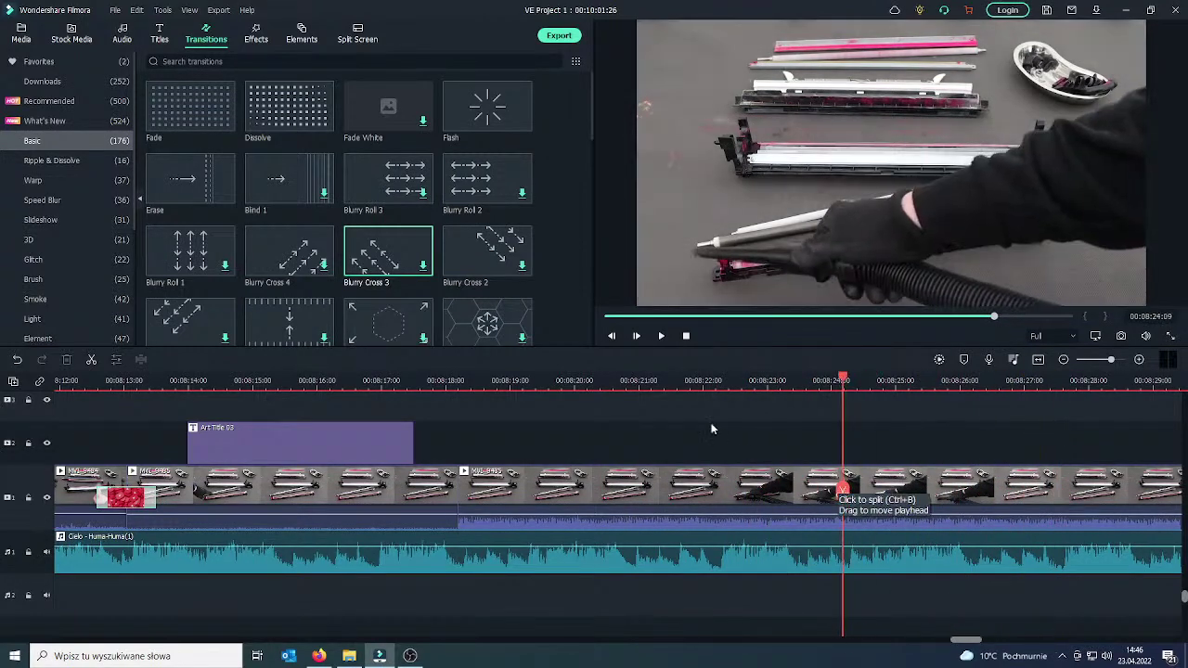
left_click(662, 338)
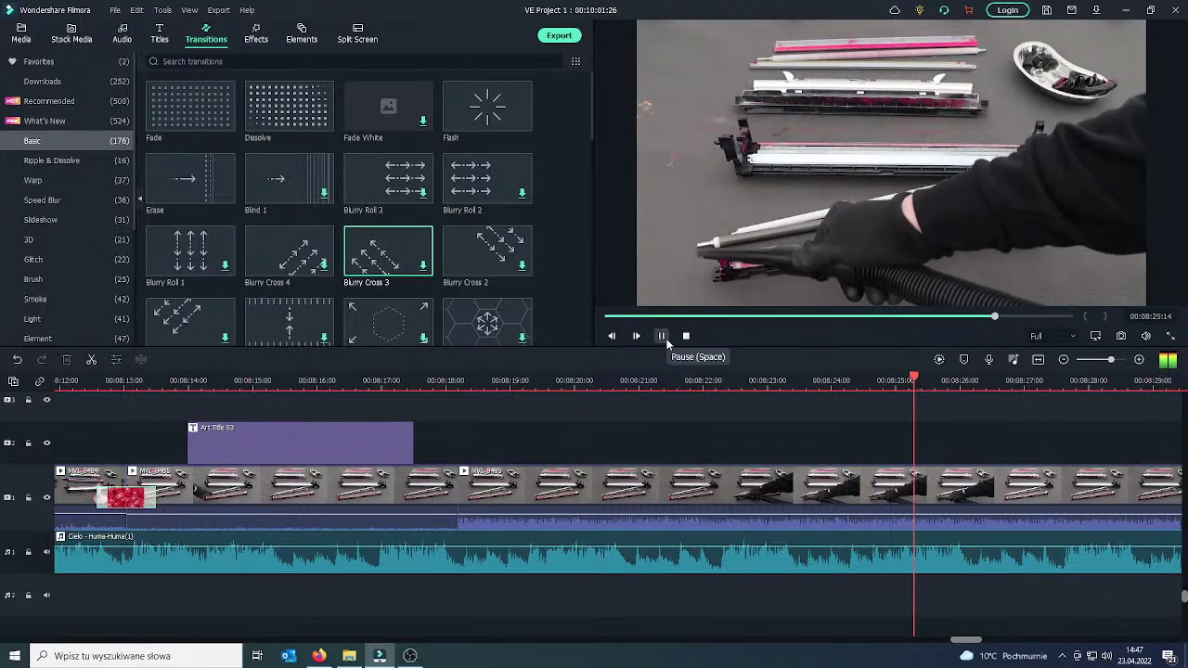
left_click(662, 336)
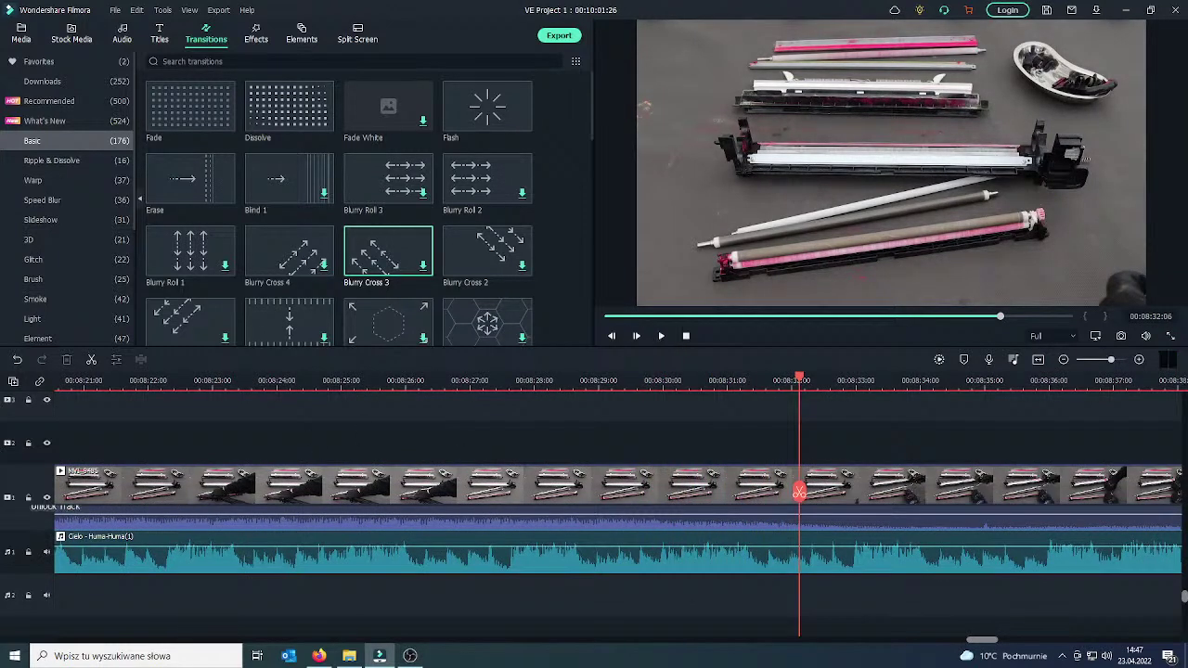
left_click(318, 656)
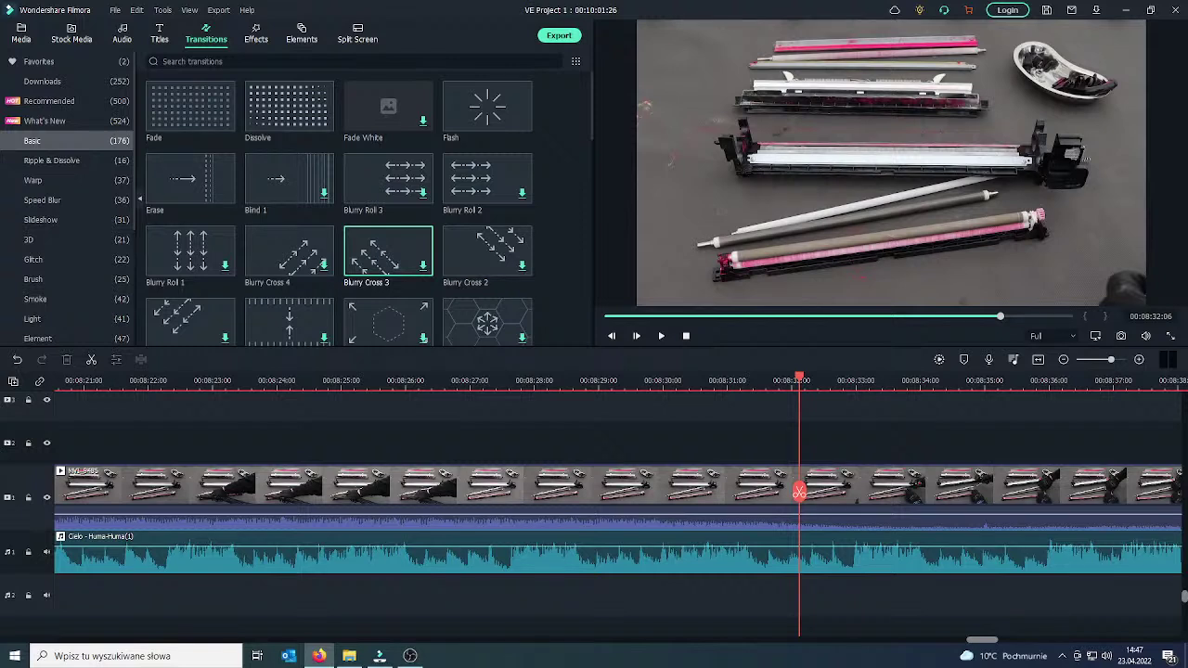
left_click_drag(799, 491, 544, 500)
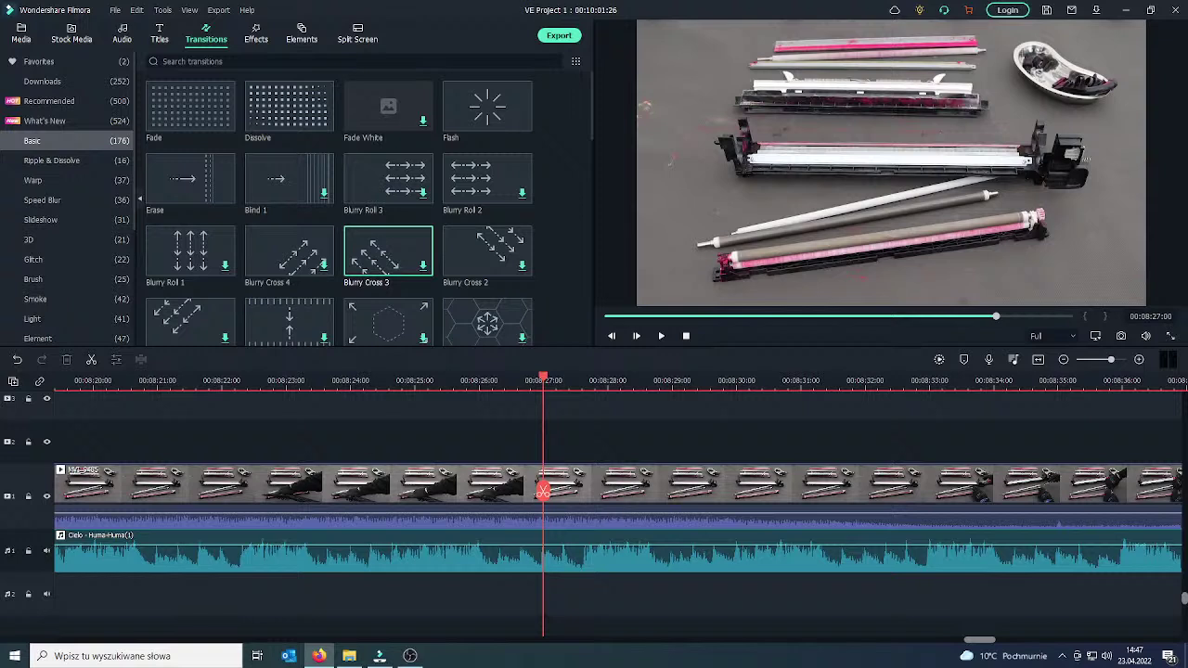
mouse_move(318, 655)
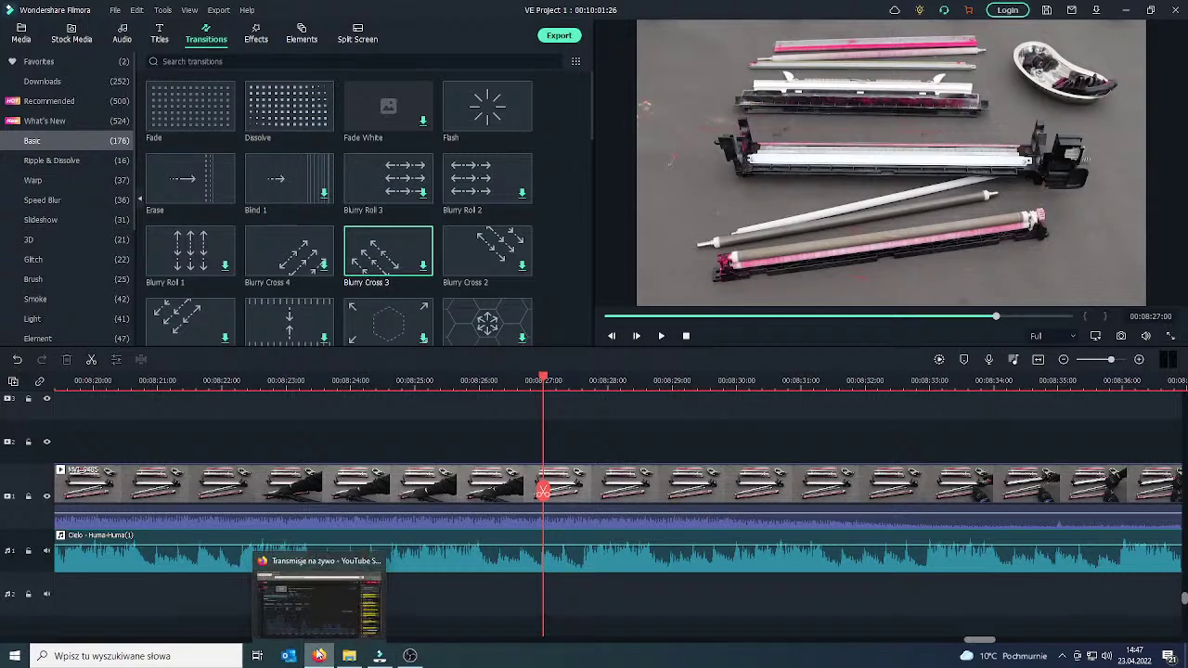
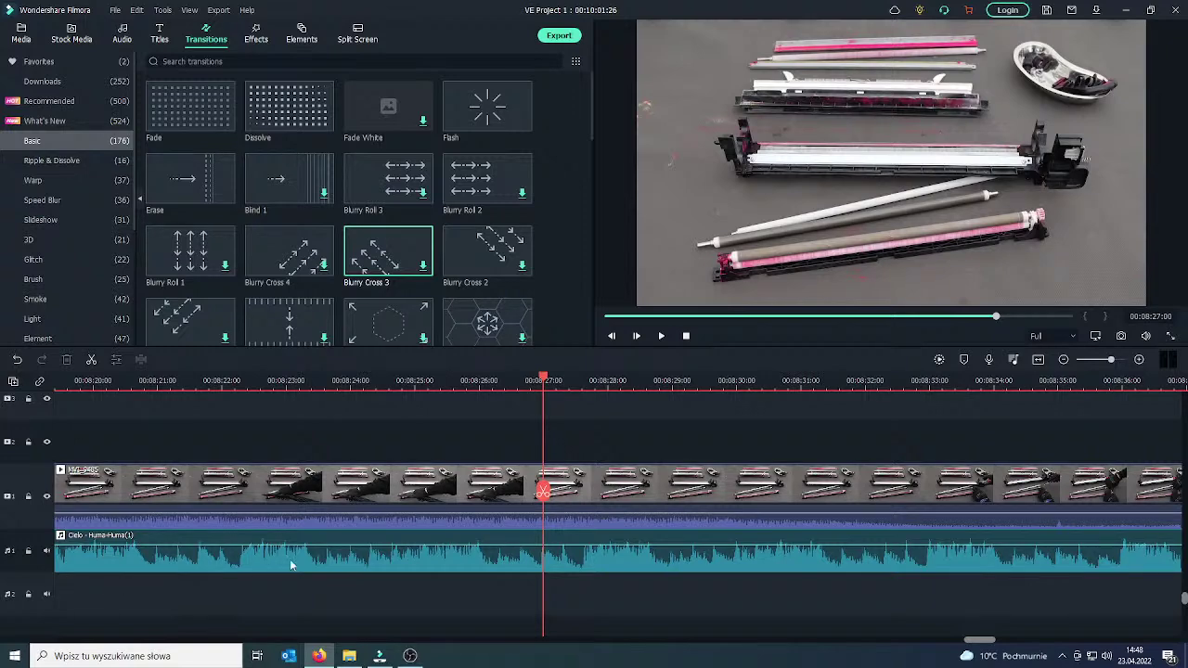
Split the footage at 00:08:29, delete the section back to 00:08:18, and play back to check.
left_click_drag(543, 490, 852, 492)
left_click(852, 492)
left_click(807, 493)
key("Delete")
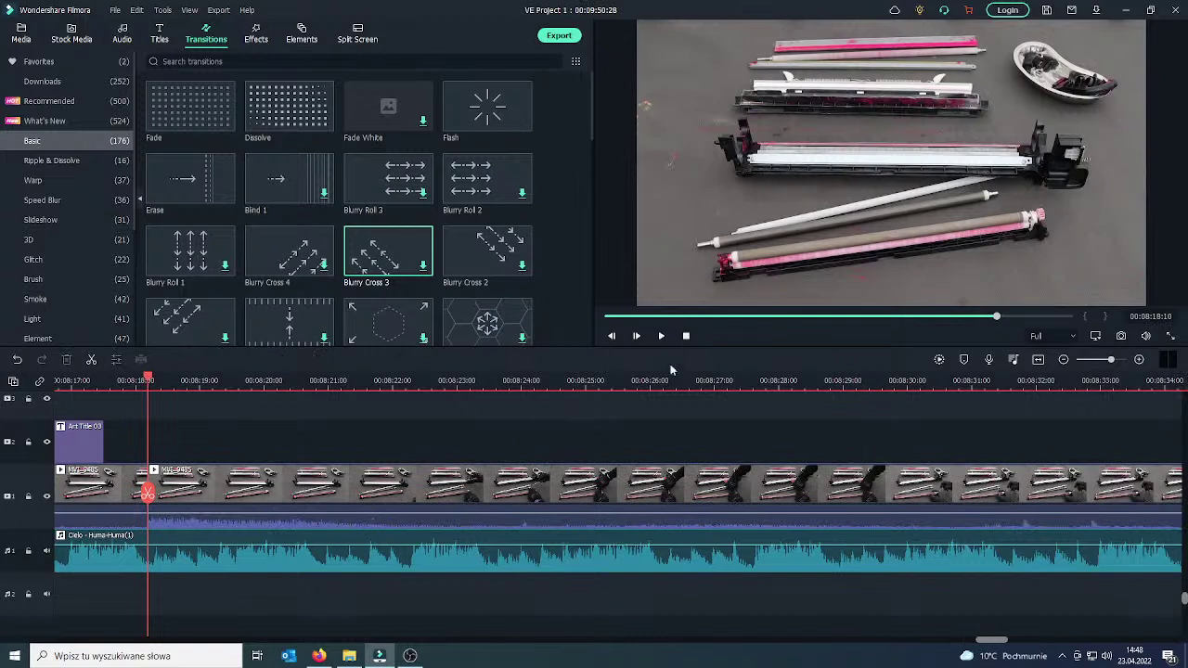
key("space")
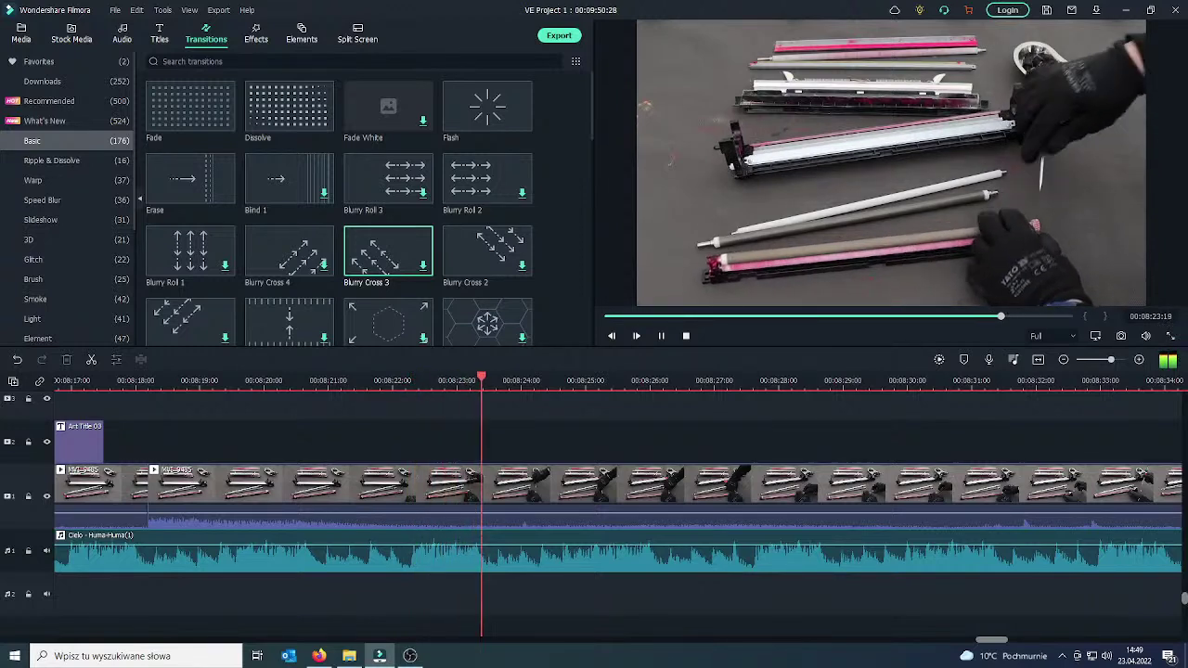
left_click(661, 336)
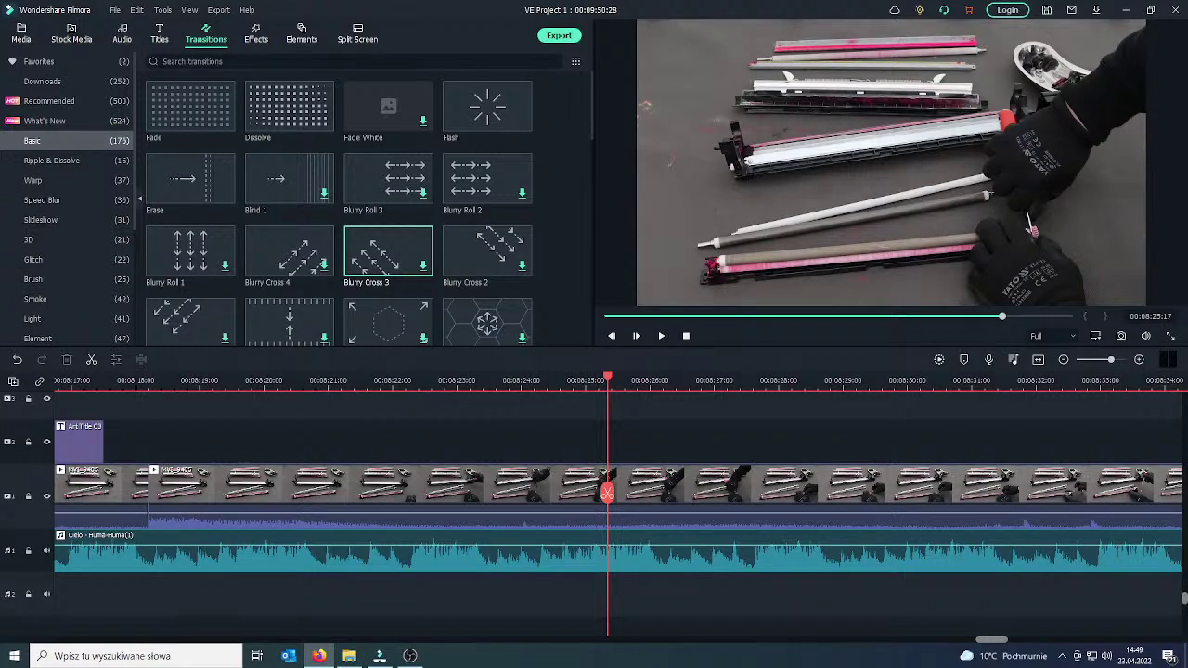
Bring the Firefox live-stream window over the editor, maximize it, and switch to Google Translate.
left_click(319, 656)
left_click_drag(869, 55, 590, 56)
left_click(815, 40)
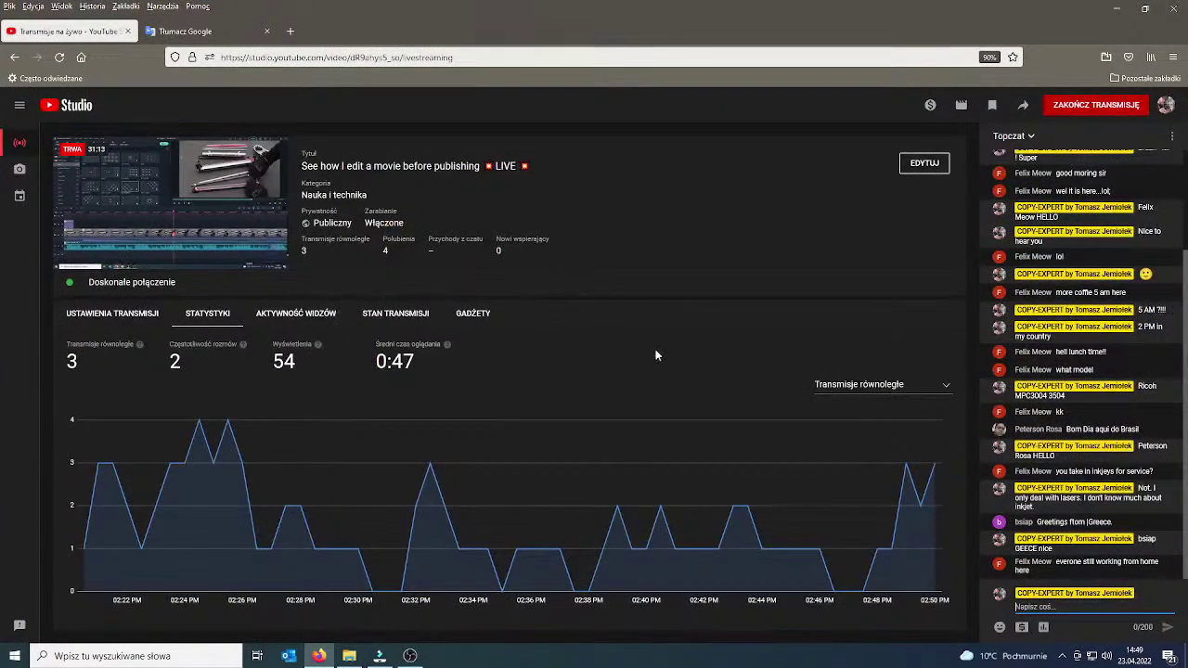
left_click_drag(1056, 564, 1057, 576)
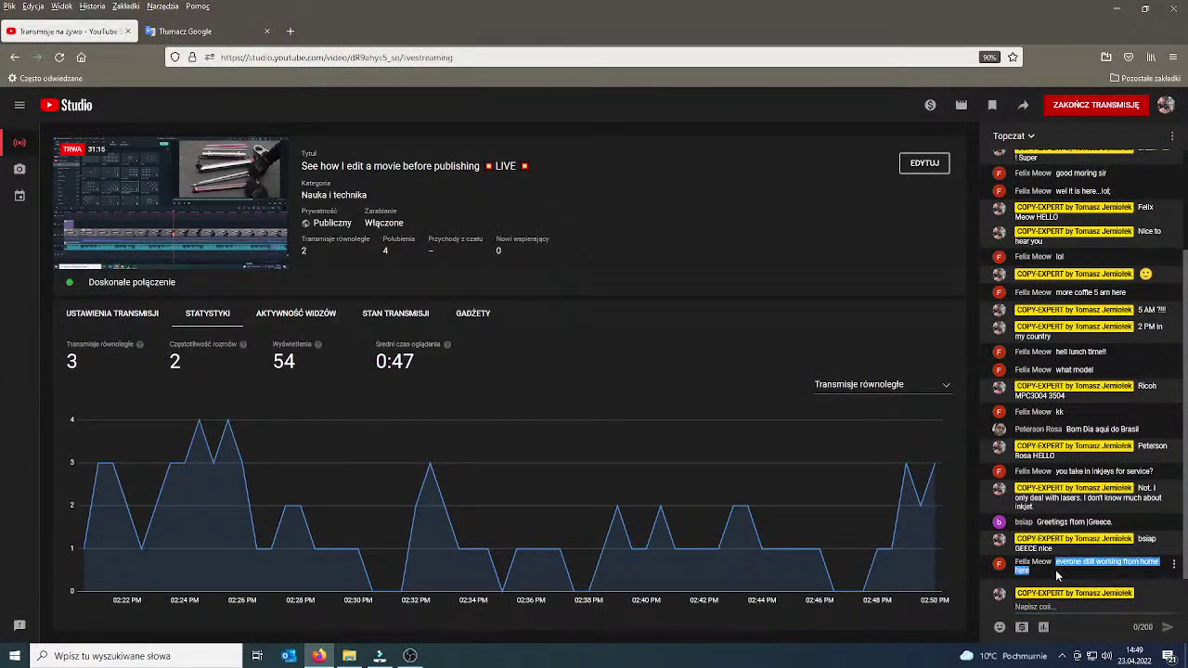
left_click(1058, 606)
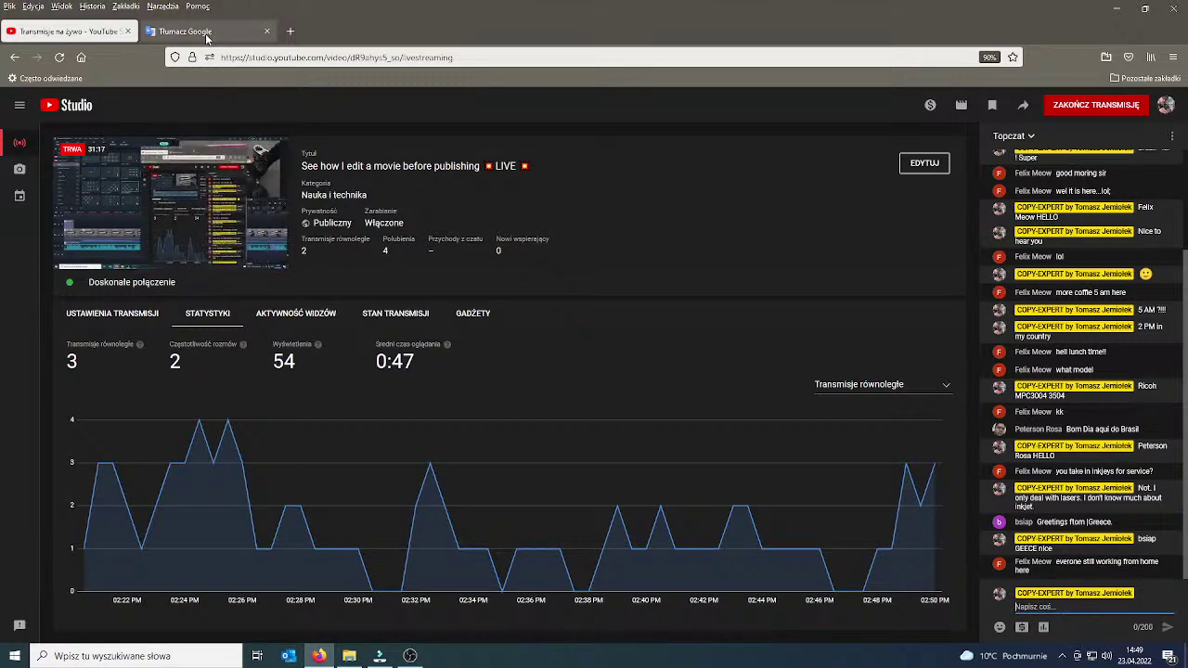
left_click(206, 33)
Translate the Polish sentence 'W moim kraju ogłoszono koniec epidemii… na Ukrainie.' and copy the English.
left_click(568, 222)
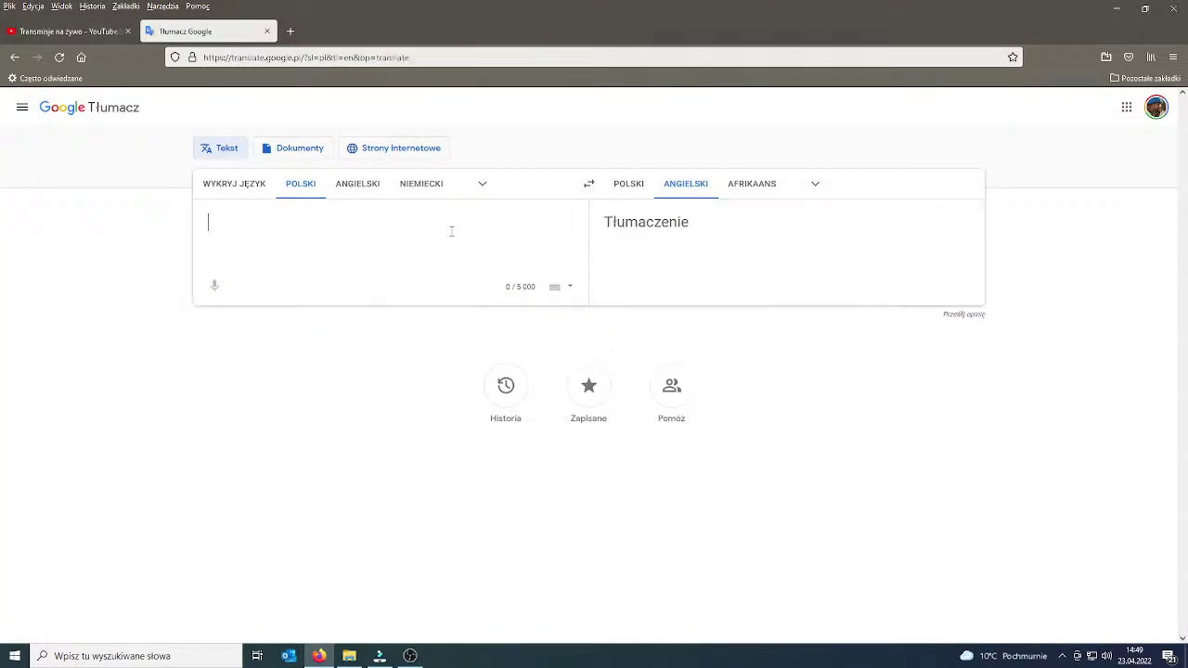
type("W moim k")
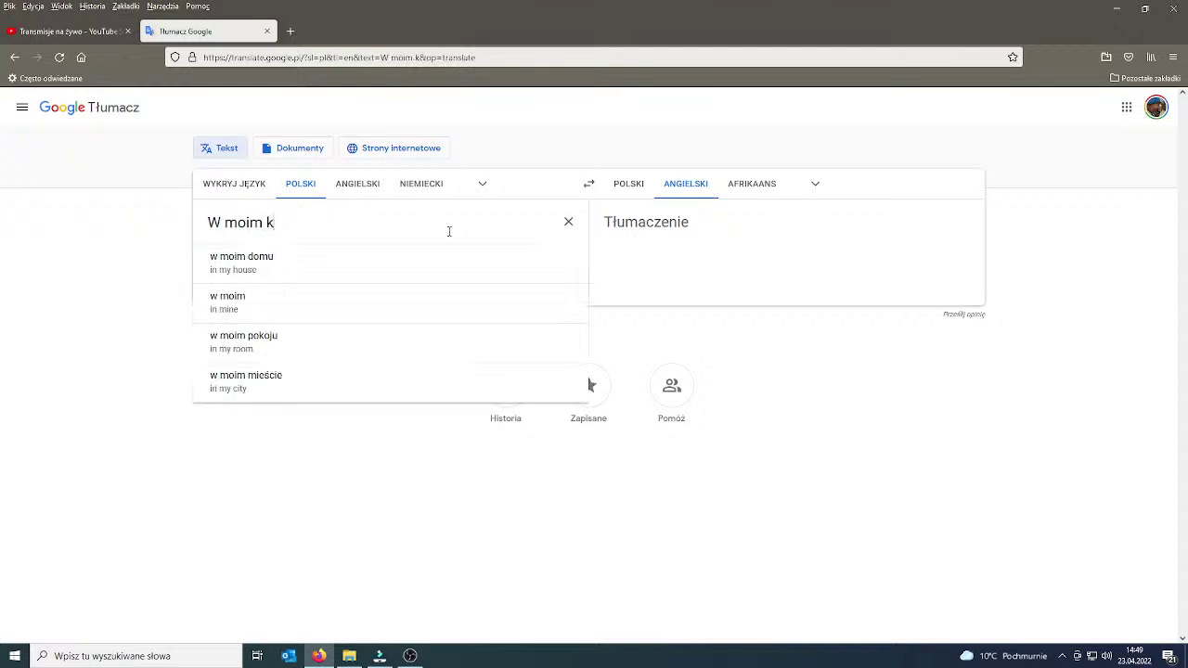
type("raju og")
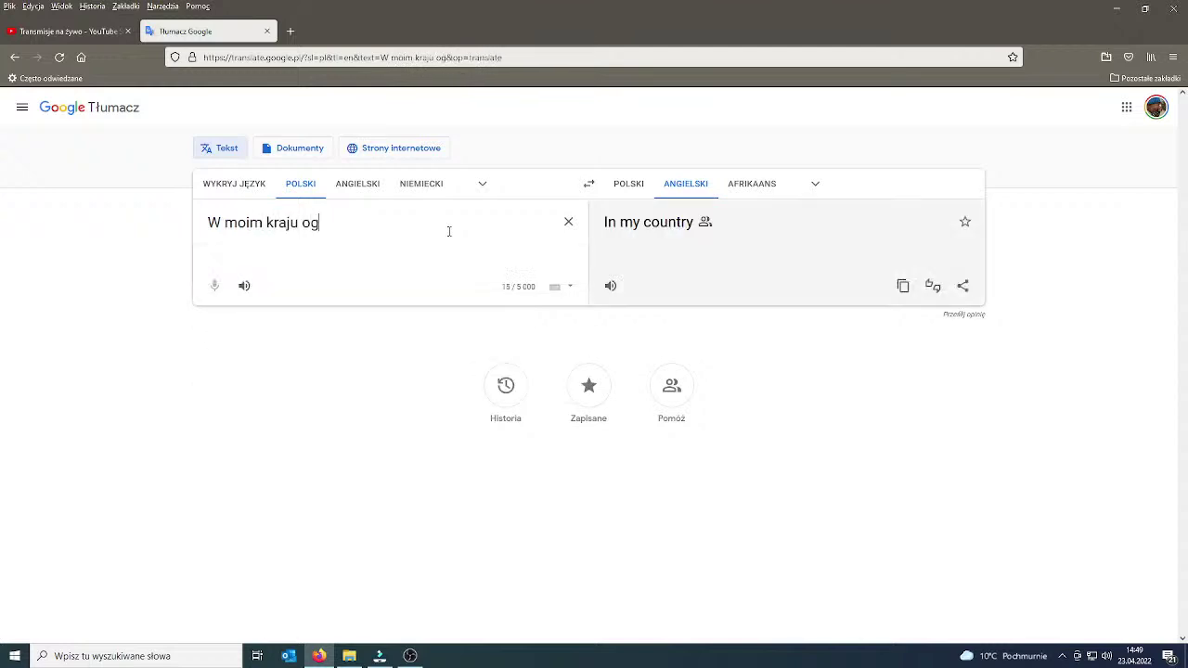
type("łoszono")
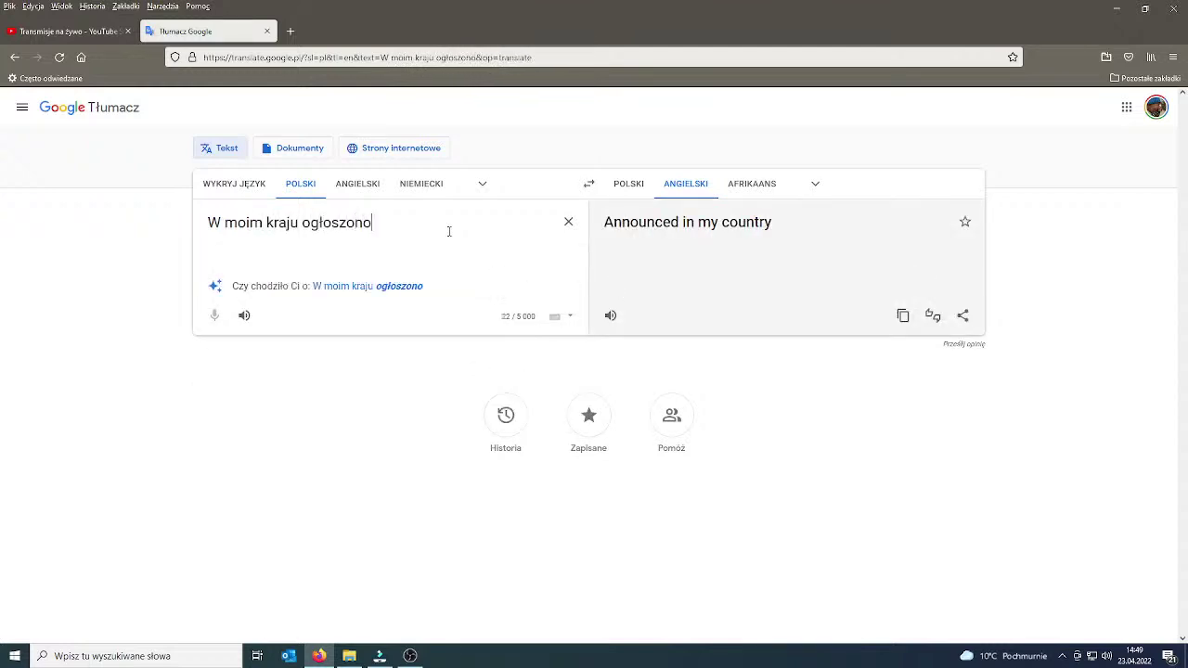
type(" koniec ")
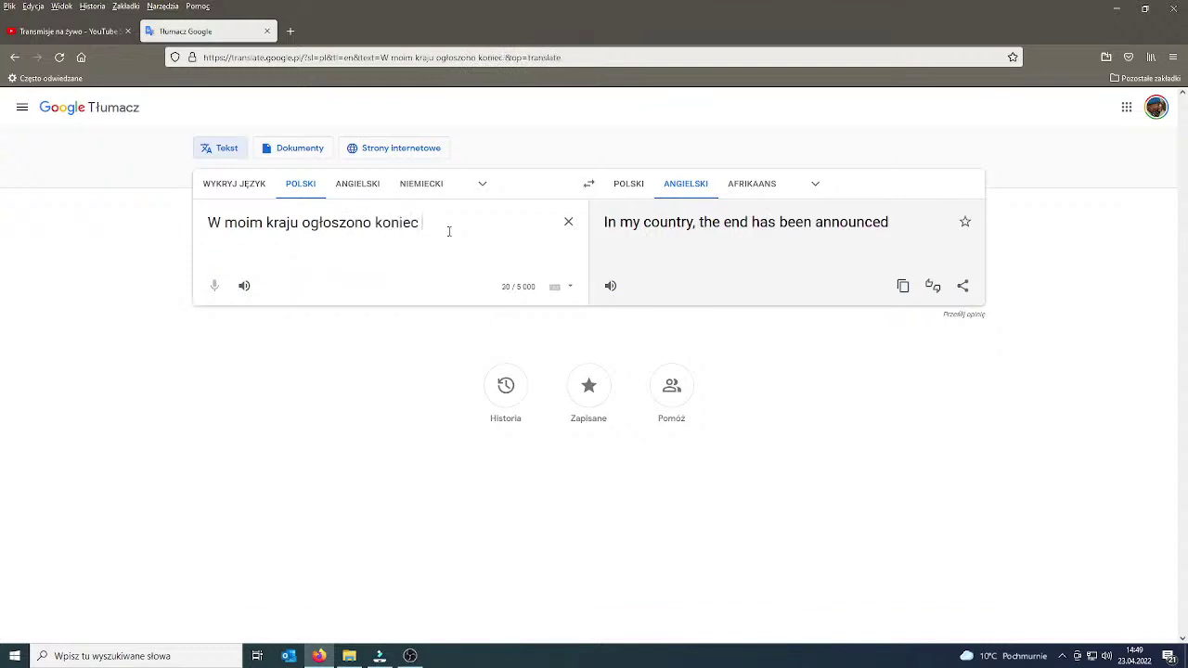
type("epidemii w chwili w")
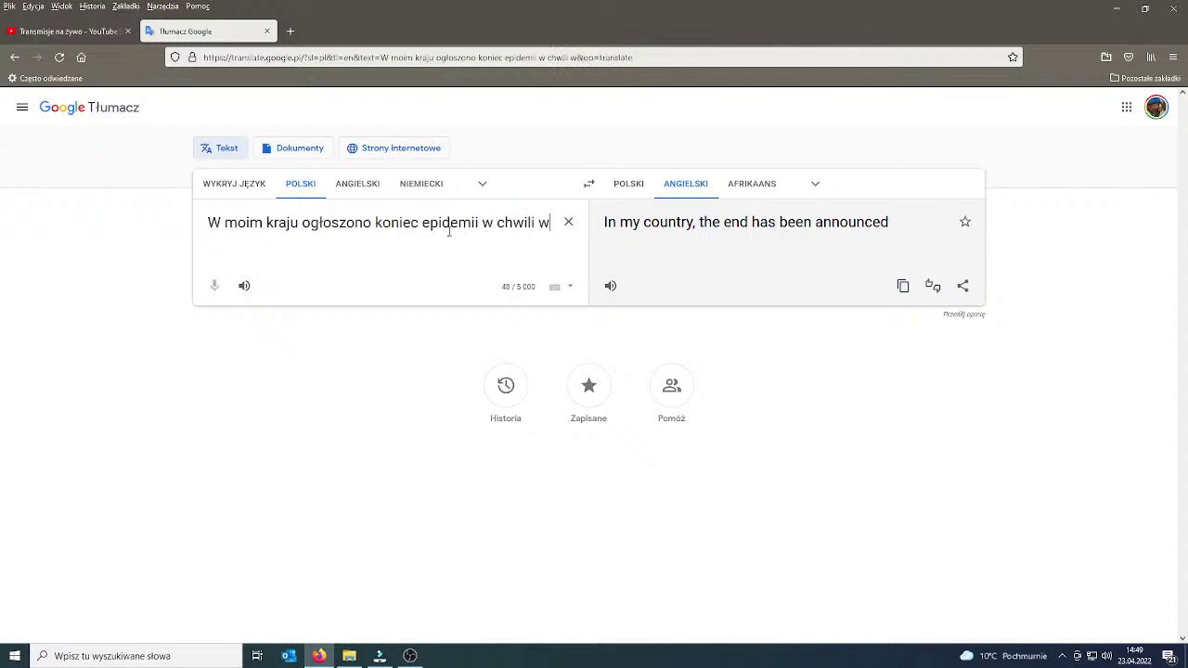
type("ybuchu wo")
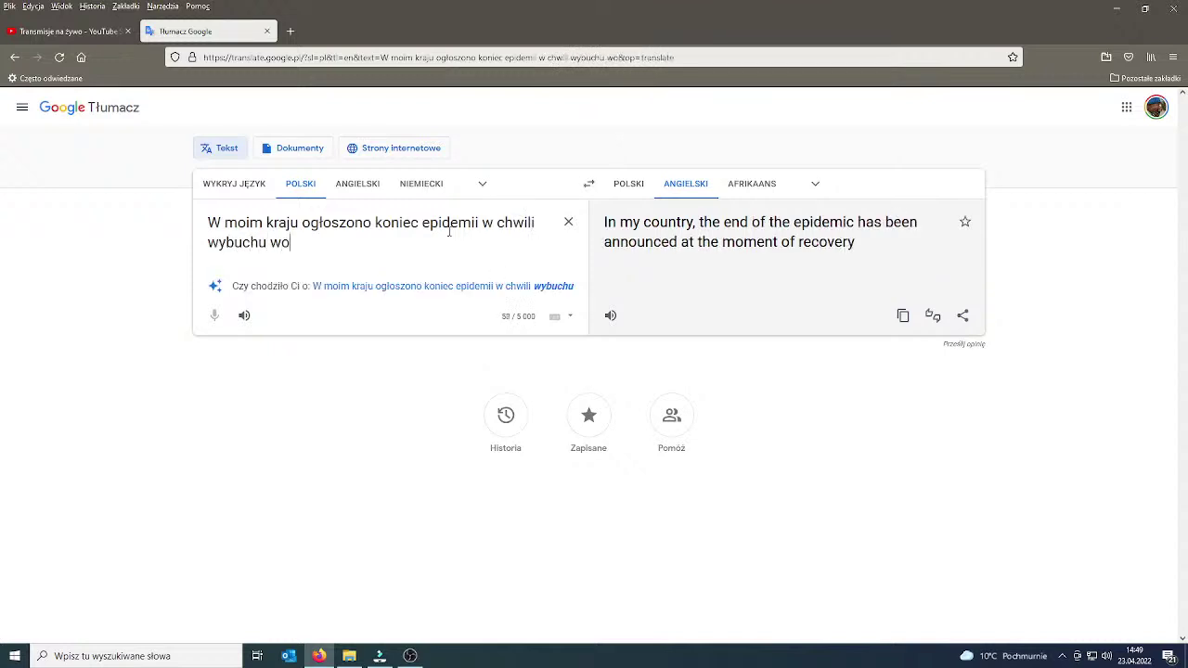
type("jny n aUk")
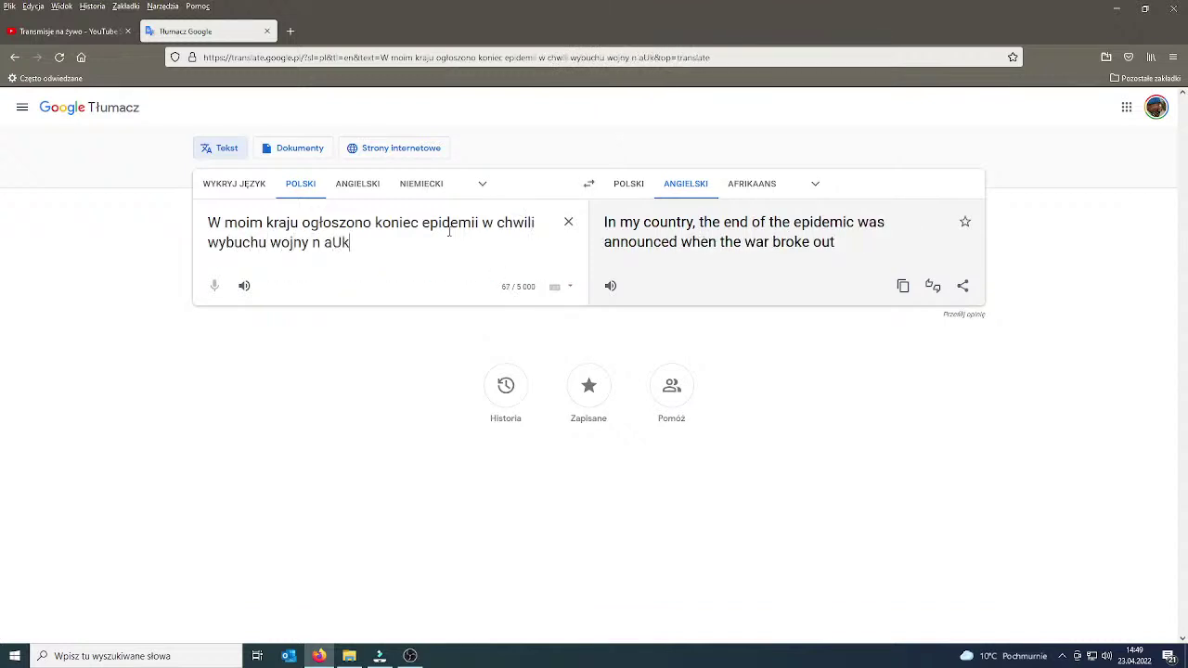
type("rainie.")
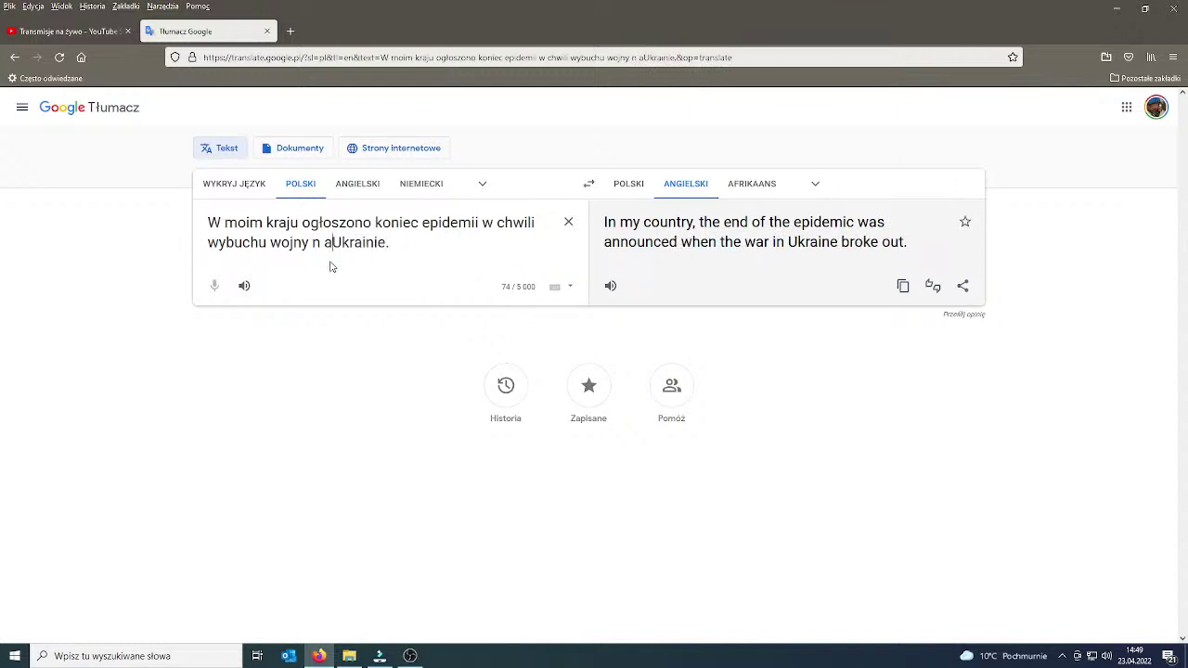
key("Left")
key("Left")
key("BackSpace")
left_click(902, 287)
Paste and send the translation in the YouTube Studio chat, type 'We work normal', then return to Filmora.
left_click(65, 30)
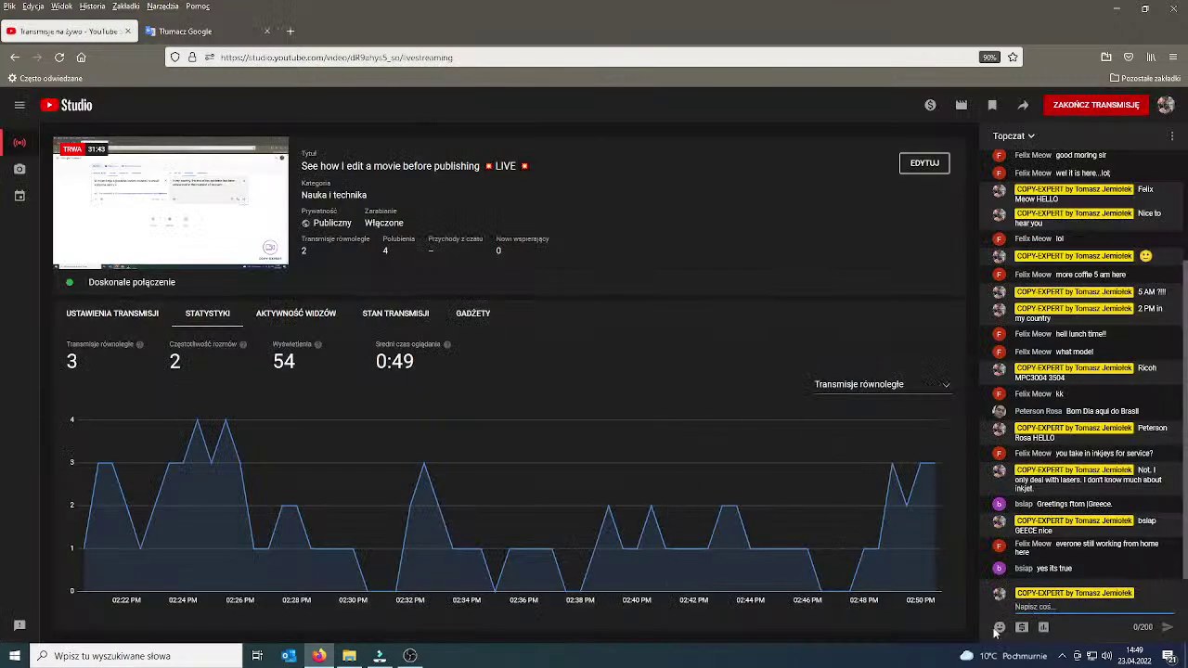
key("ctrl+v")
key("Return")
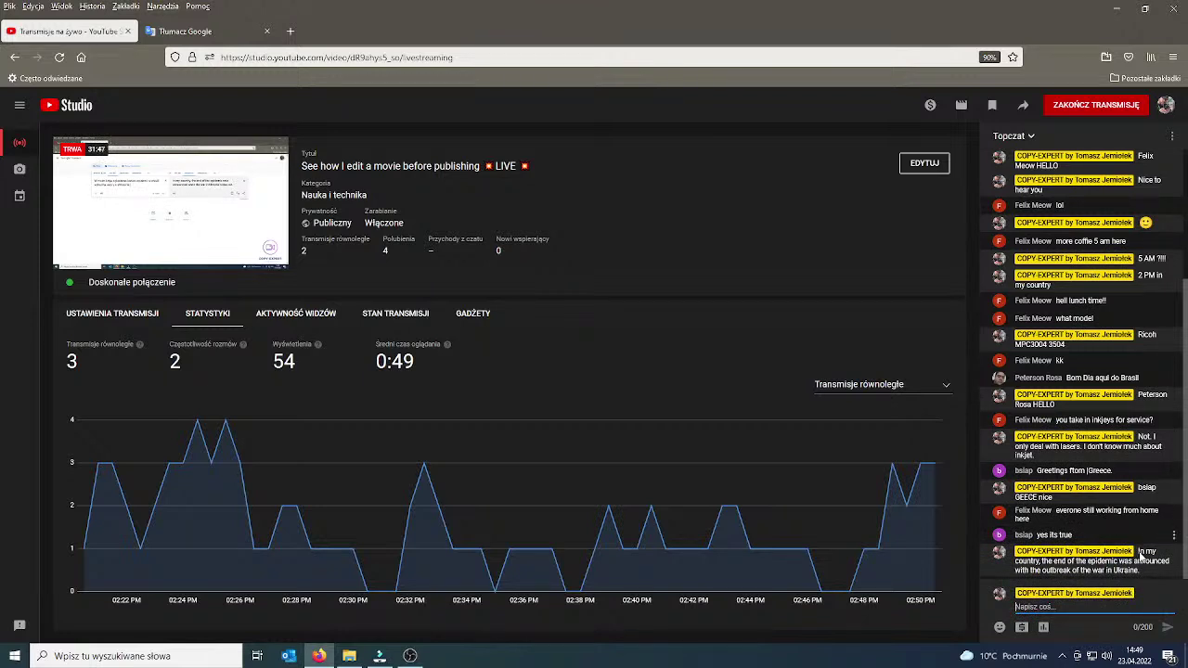
type("We work n")
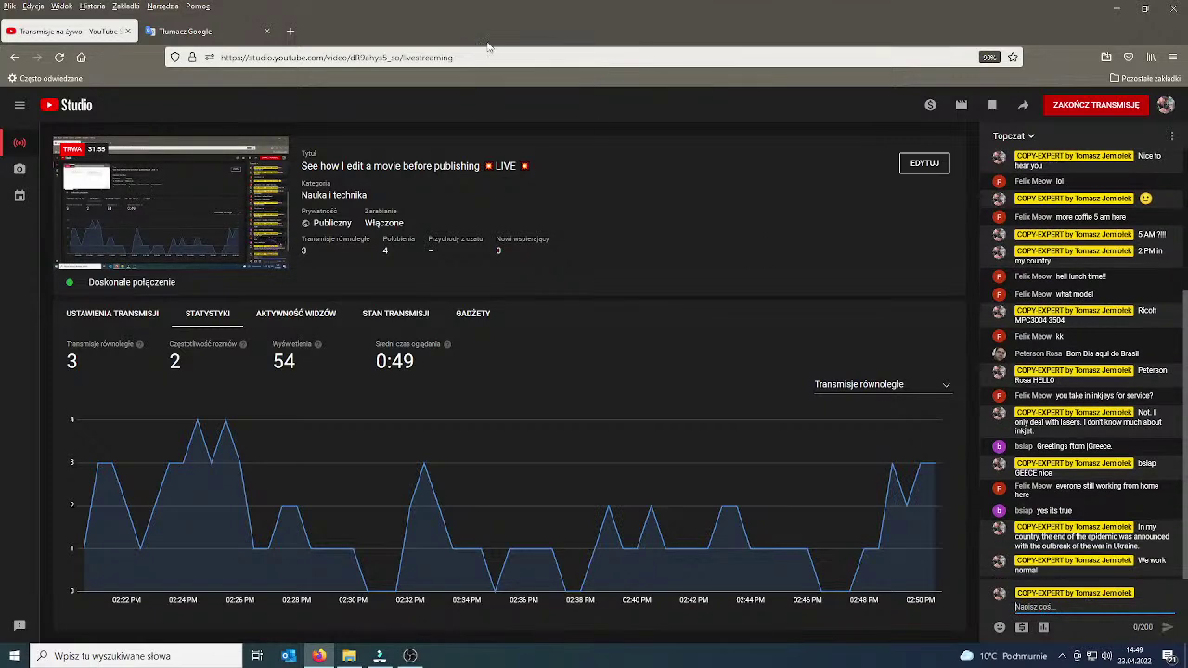
double_click(702, 37)
key("alt+Tab")
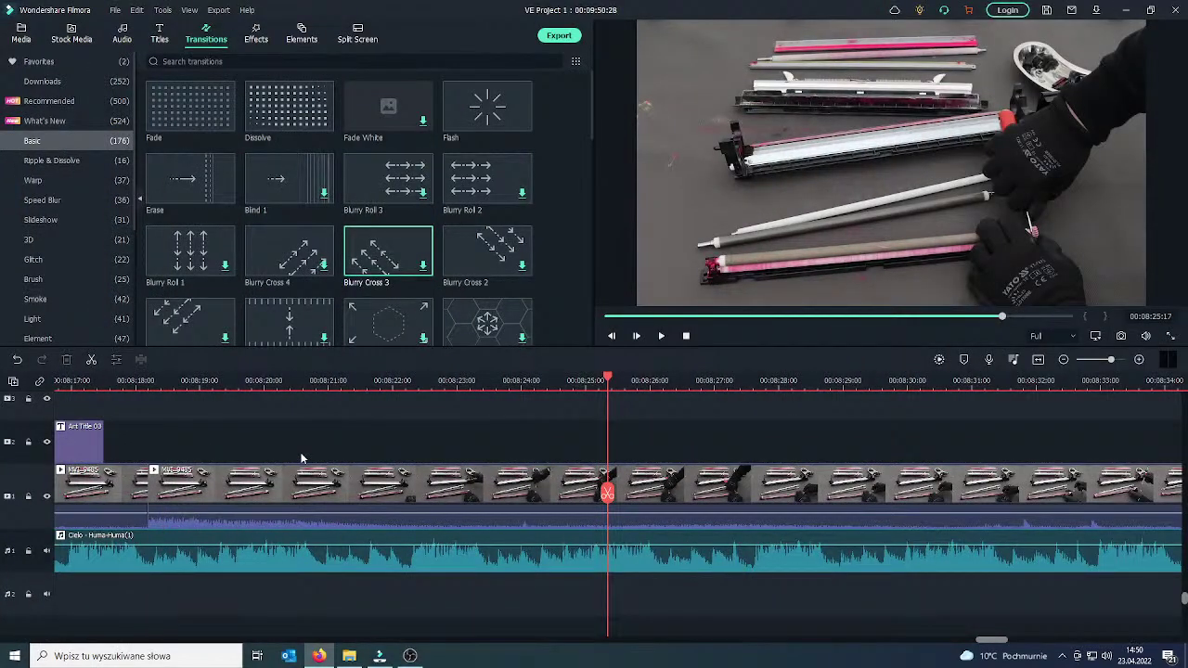
Split the clip at 00:08:23:34 and delete the left part back to 00:08:18.
scroll(301, 457, "down", 1)
scroll(301, 458, "up", 2)
left_click_drag(608, 494, 500, 512)
left_click(529, 506)
left_click(500, 514)
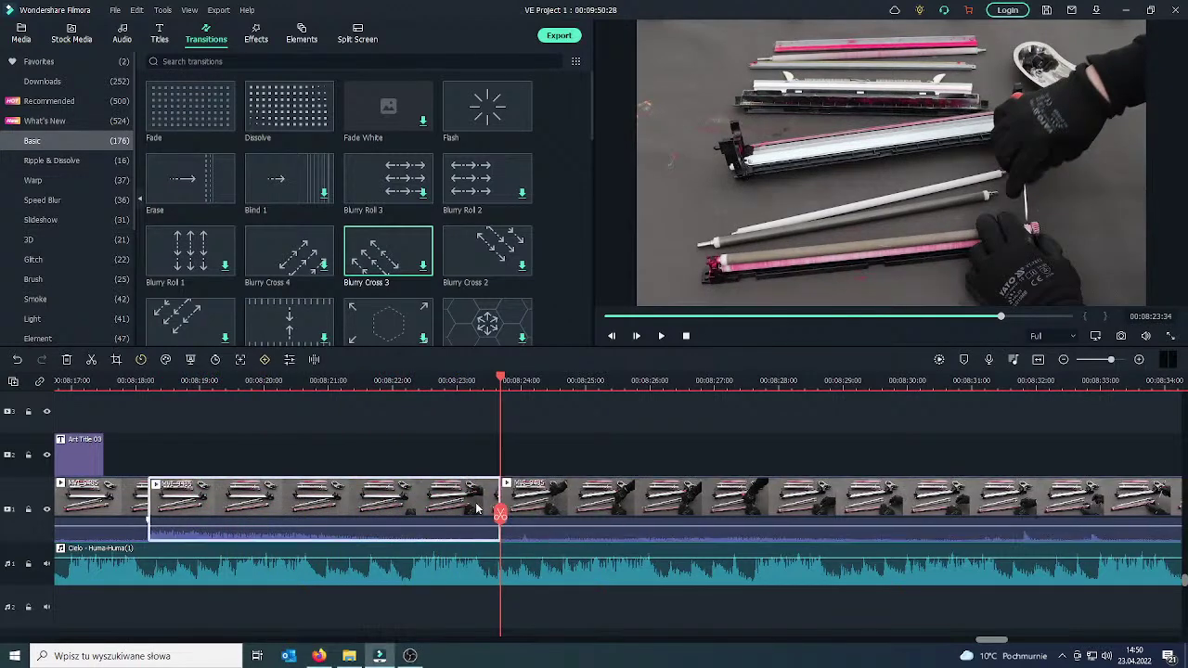
right_click(475, 503)
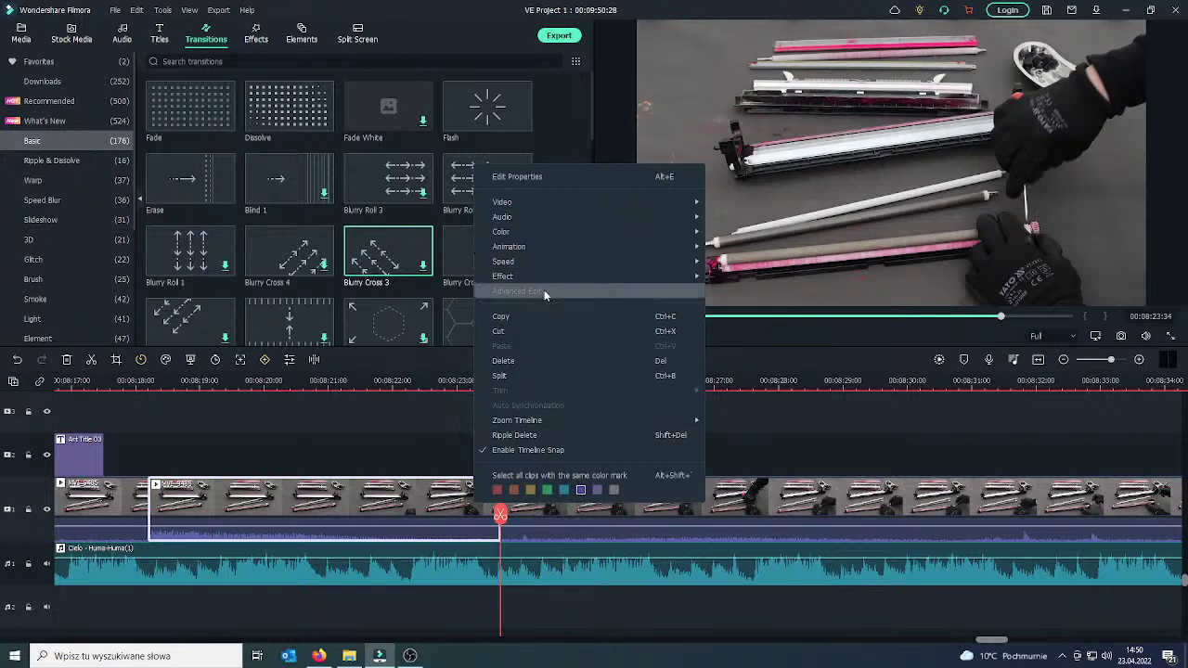
left_click(539, 360)
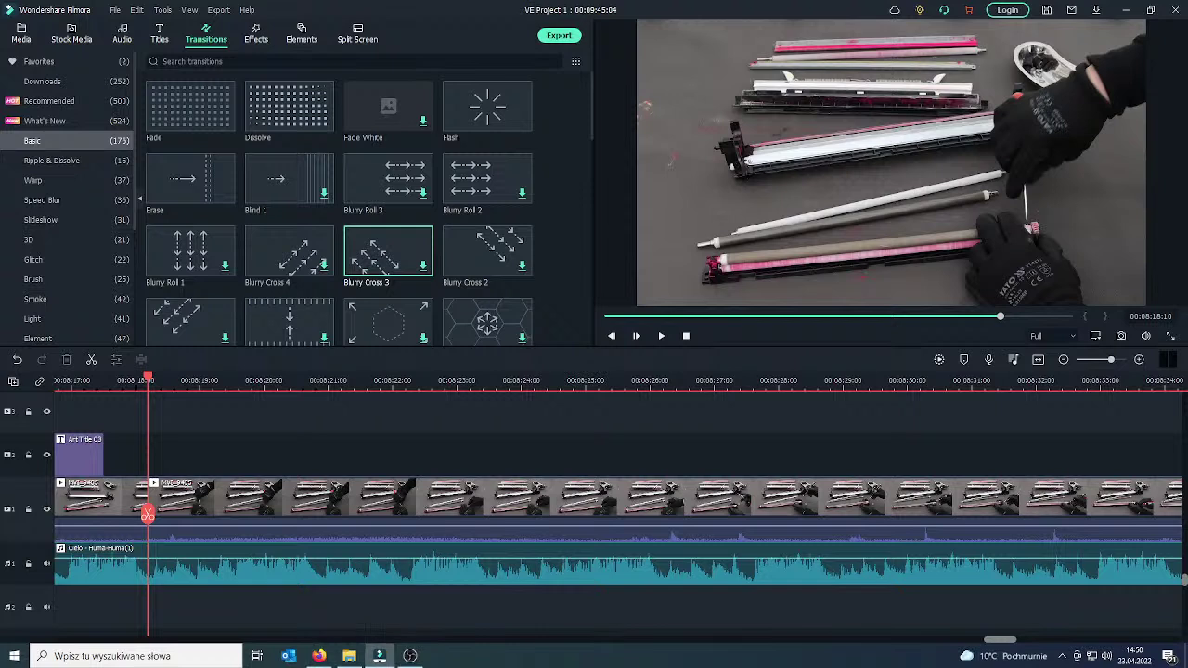
Play the footage, pause near 00:08:41:40, and split the clip at 00:08:41:41.
left_click(662, 336)
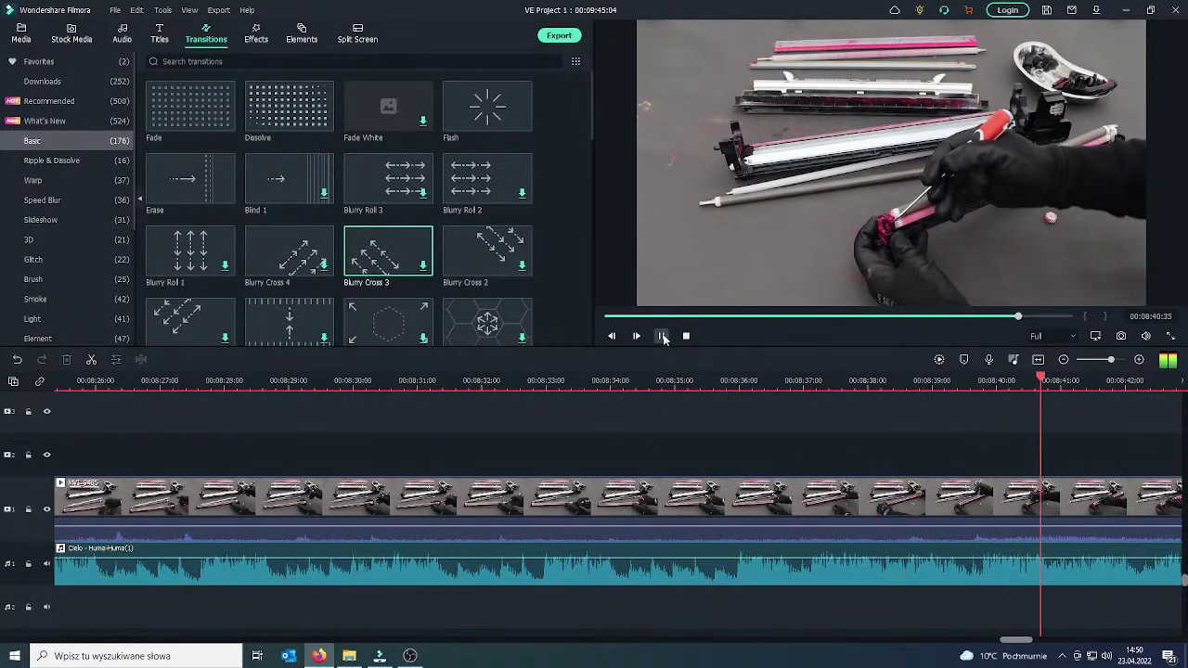
left_click(662, 337)
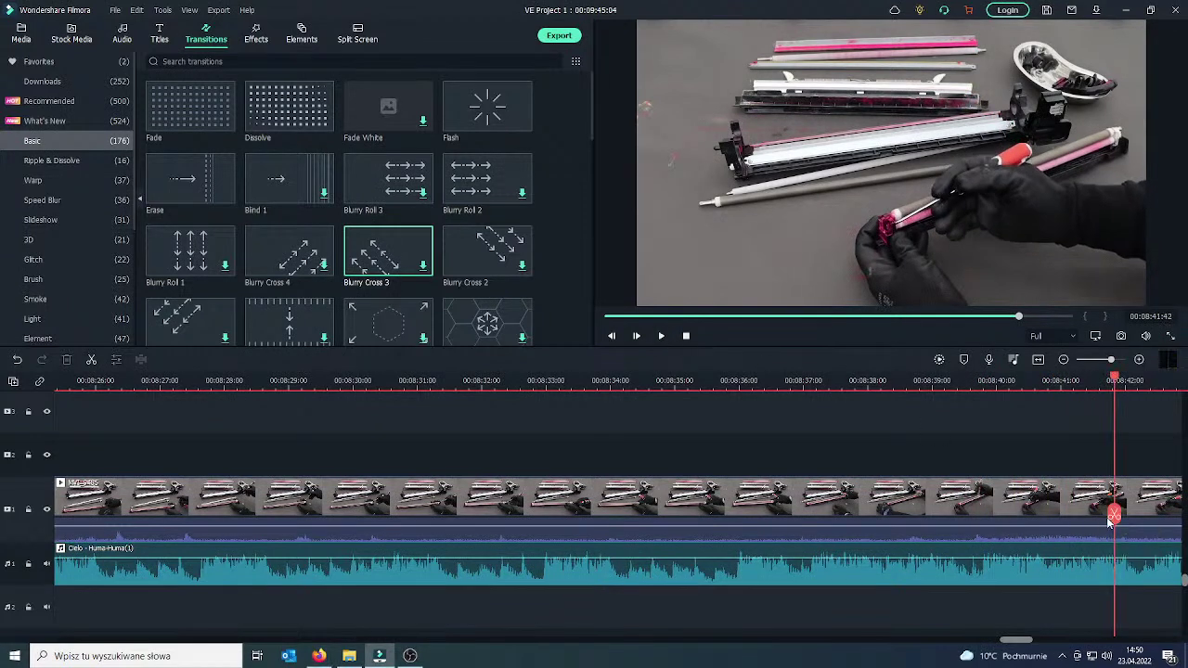
left_click_drag(1112, 513, 1115, 512)
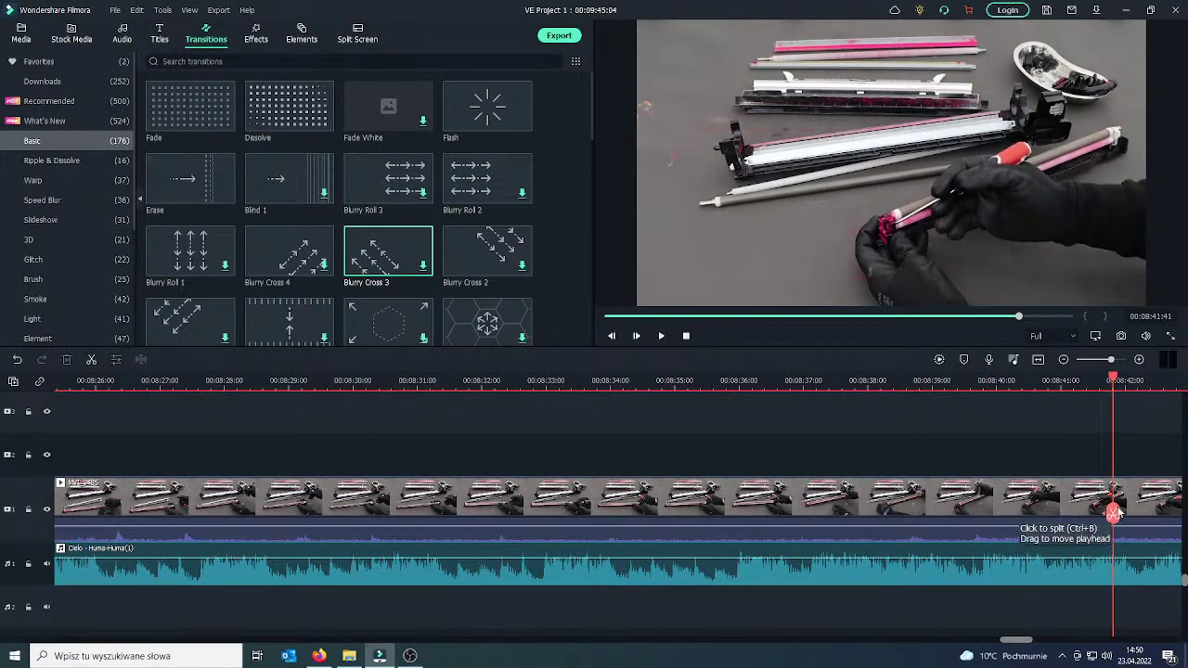
left_click(1114, 514)
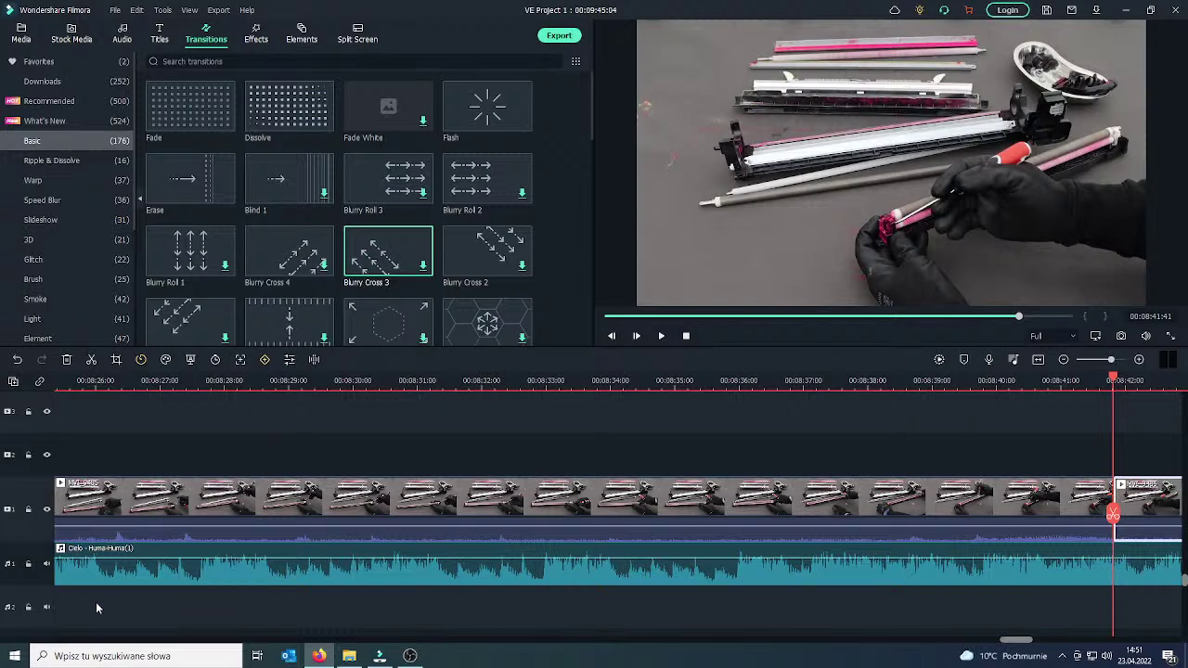
left_click(661, 336)
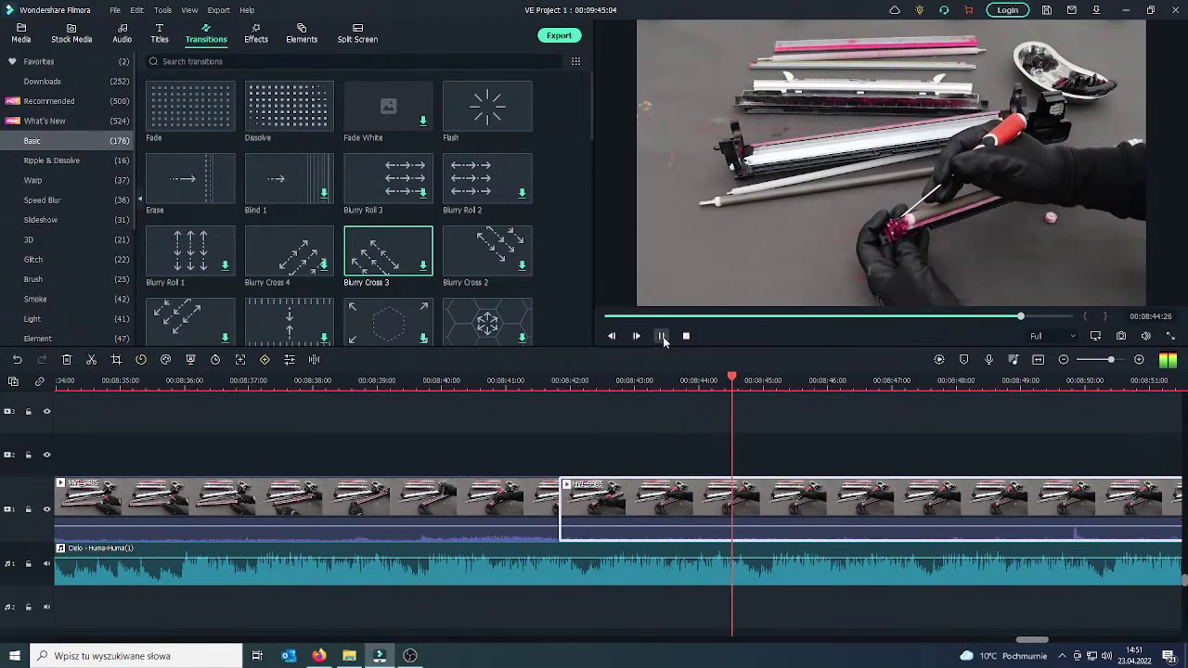
Split the clip at 00:08:45:48 and crop that section to 1100x619, centred on the gloved hands.
left_click(662, 337)
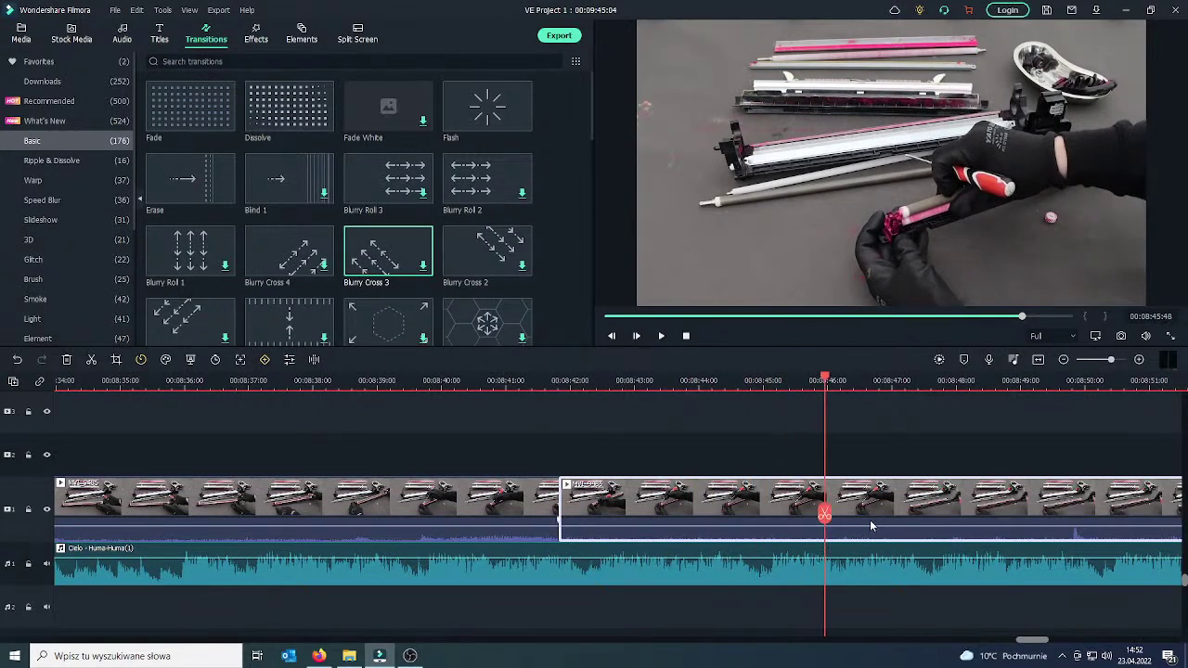
left_click(824, 513)
right_click(724, 510)
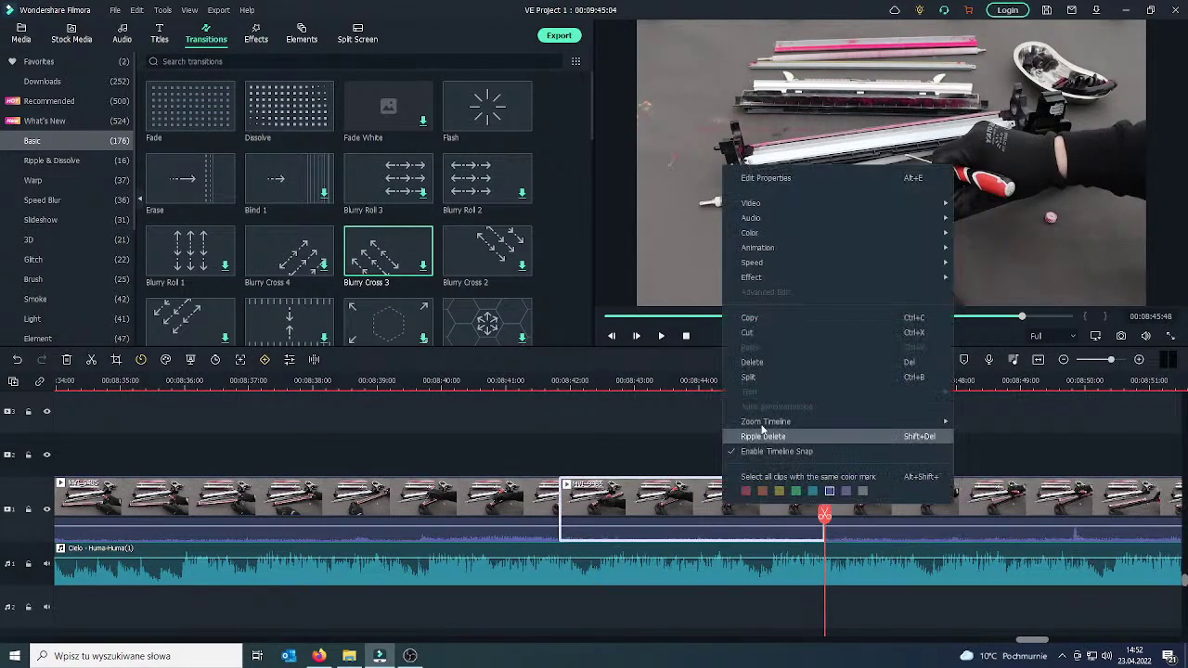
mouse_move(787, 204)
left_click(963, 202)
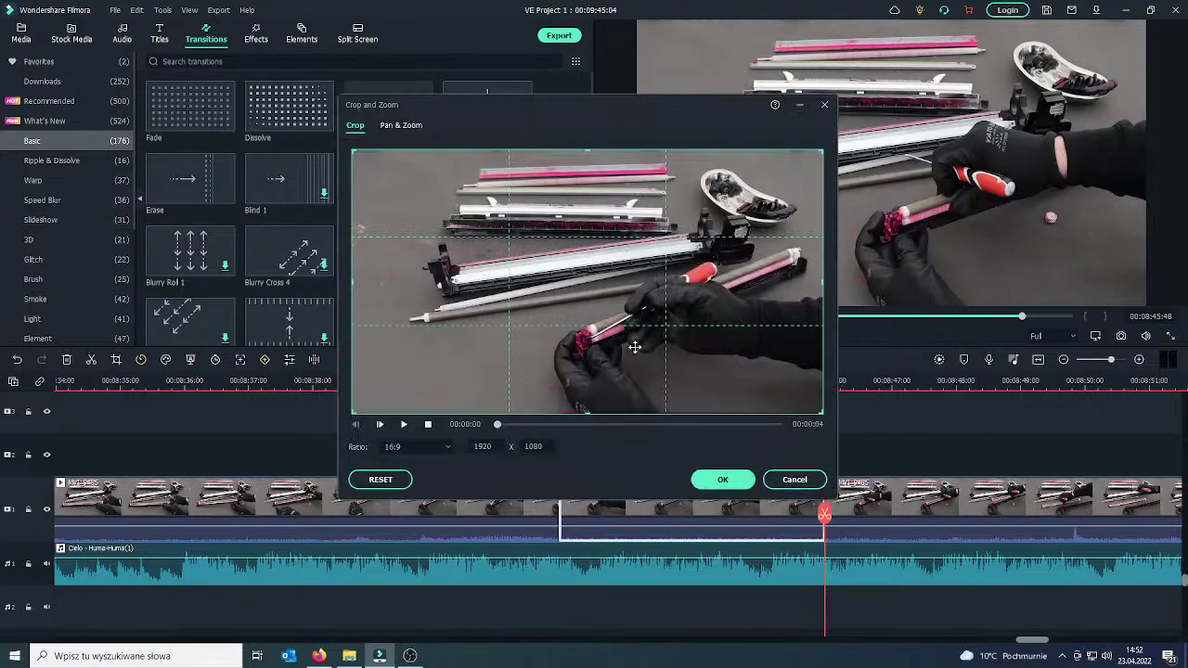
left_click_drag(823, 412, 638, 321)
left_click_drag(564, 284, 664, 393)
left_click(705, 483)
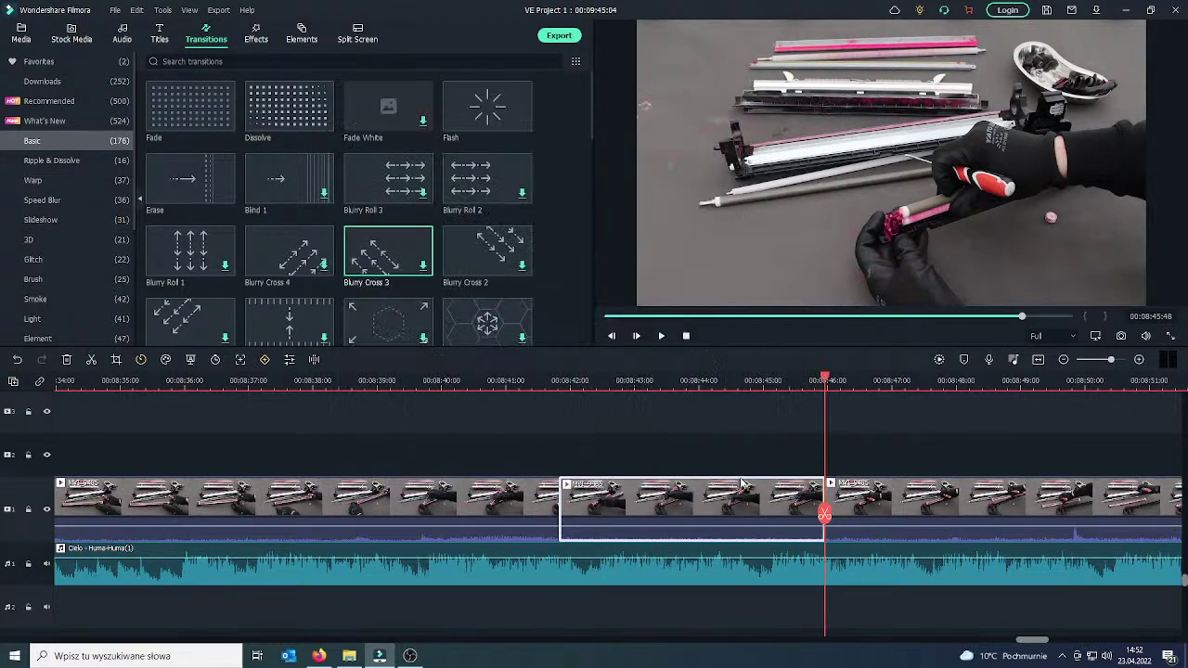
left_click_drag(824, 514, 533, 513)
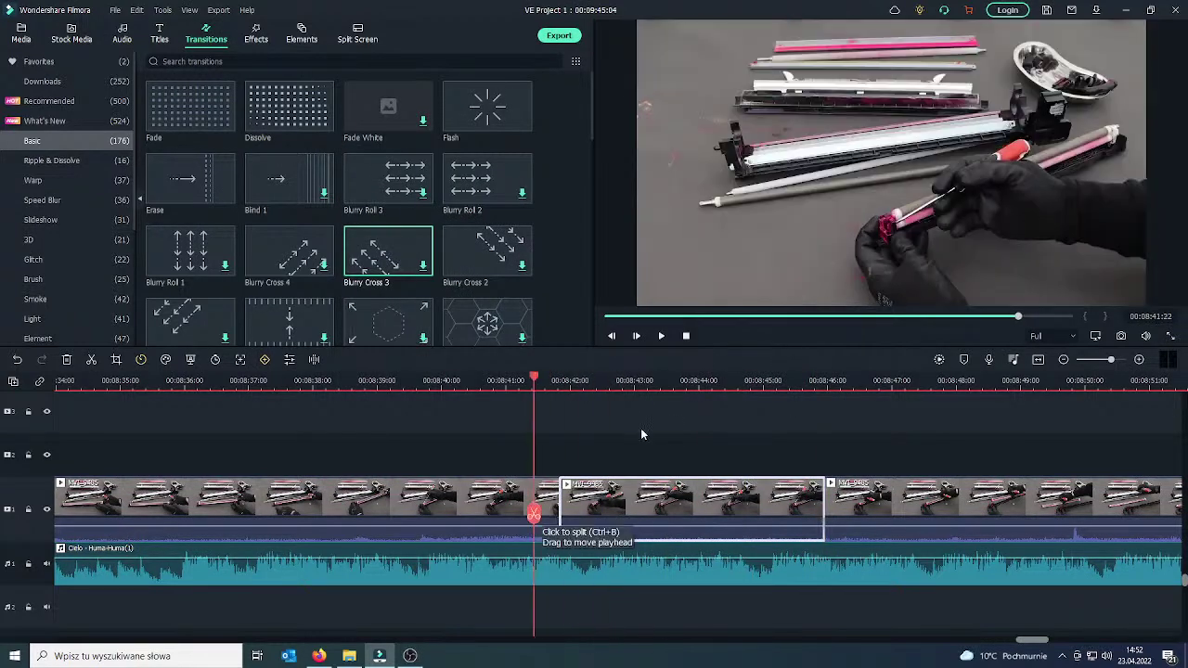
Split the footage at 00:08:52 and 00:08:55 and delete the three-second piece between them.
left_click(661, 337)
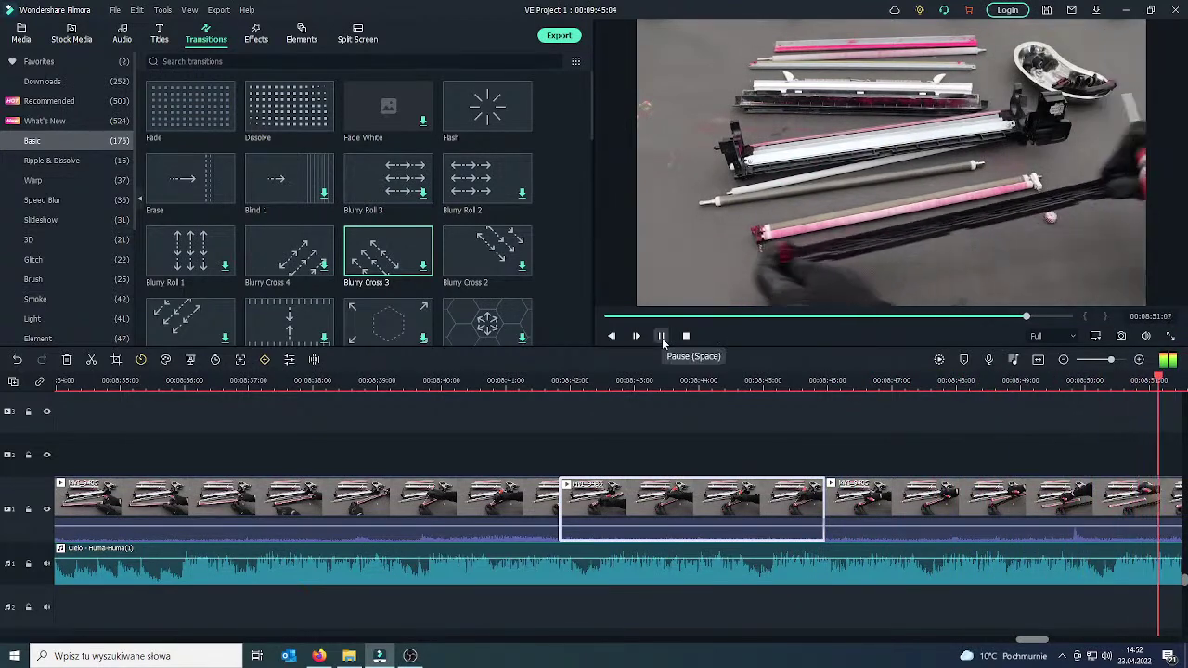
left_click(661, 336)
left_click(700, 513)
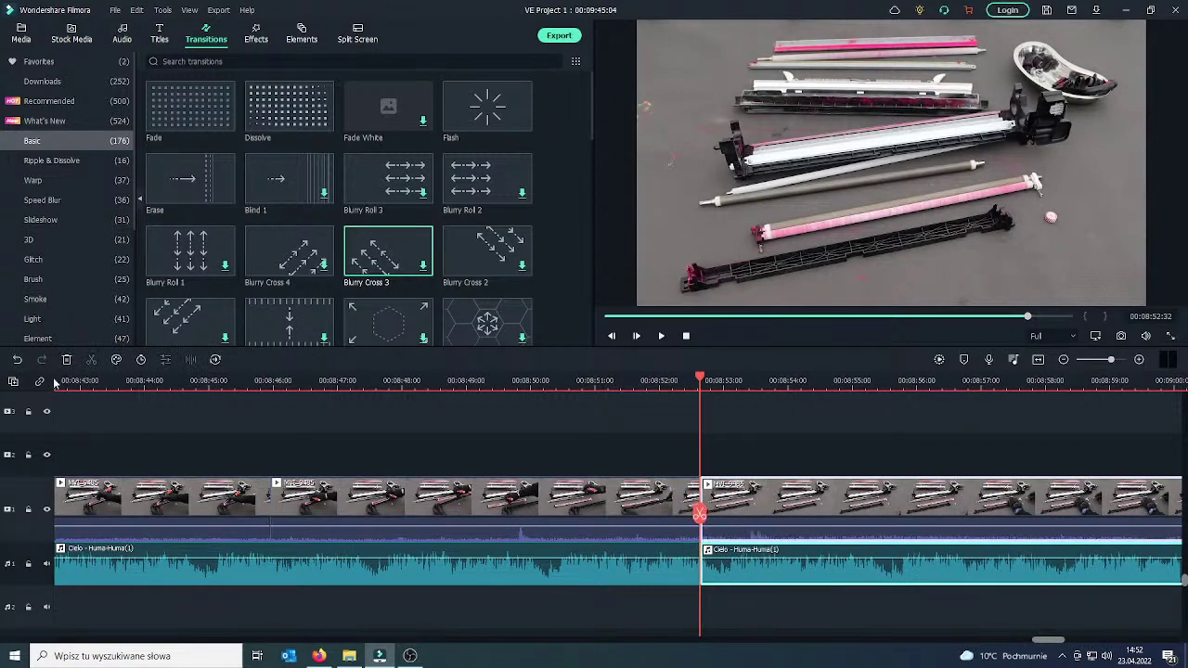
key("ctrl+z")
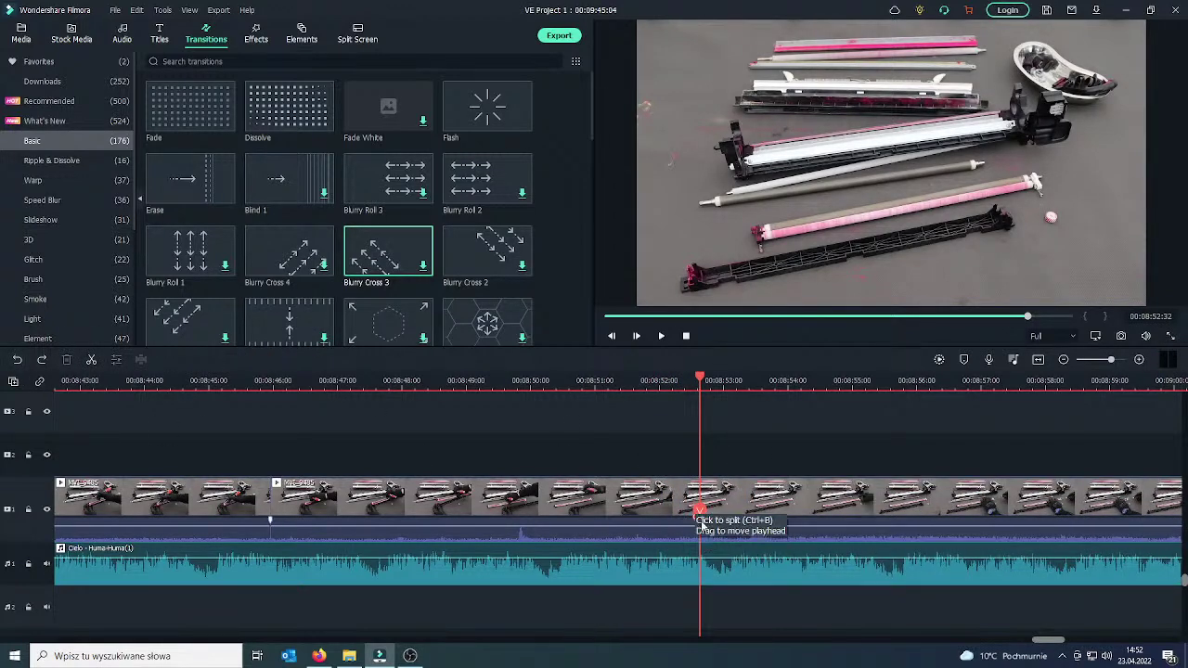
left_click(700, 513)
left_click_drag(700, 521, 897, 498)
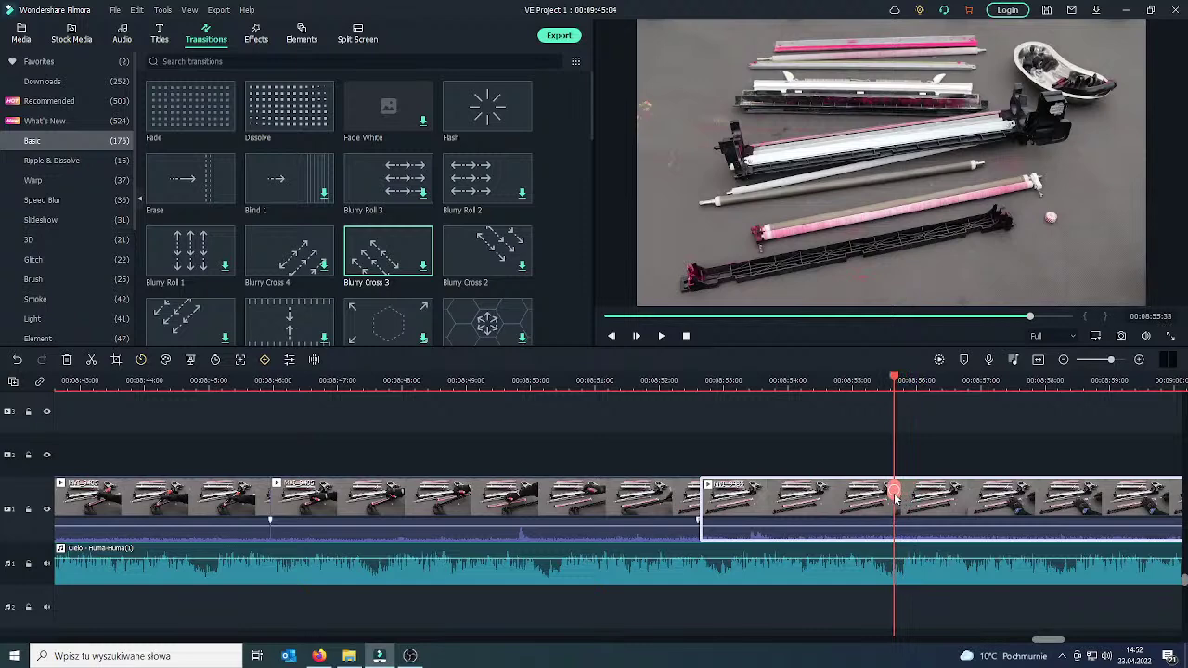
left_click(895, 490)
left_click(863, 503)
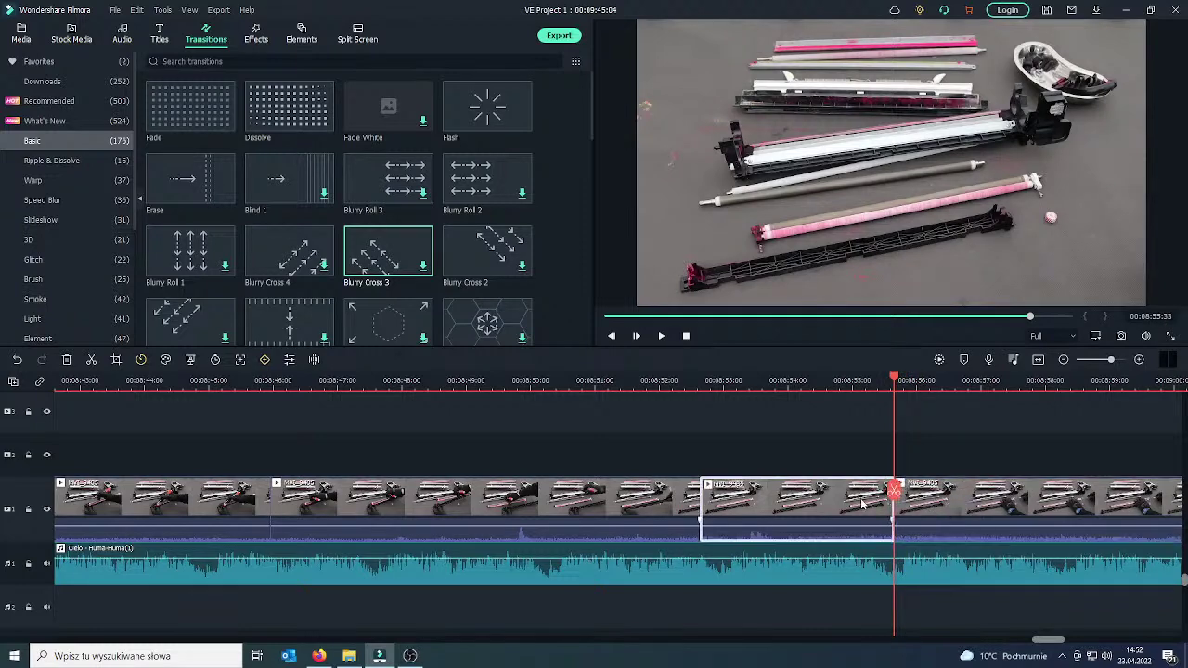
key("Delete")
left_click(766, 508)
left_click_drag(701, 491, 682, 497)
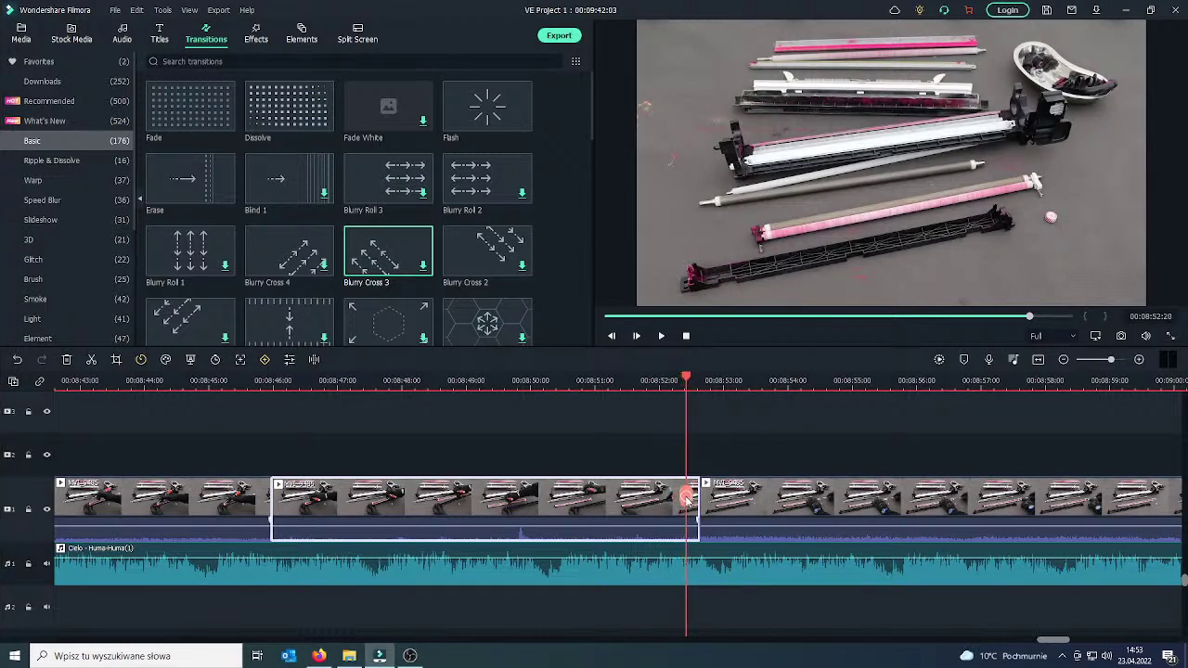
left_click(661, 336)
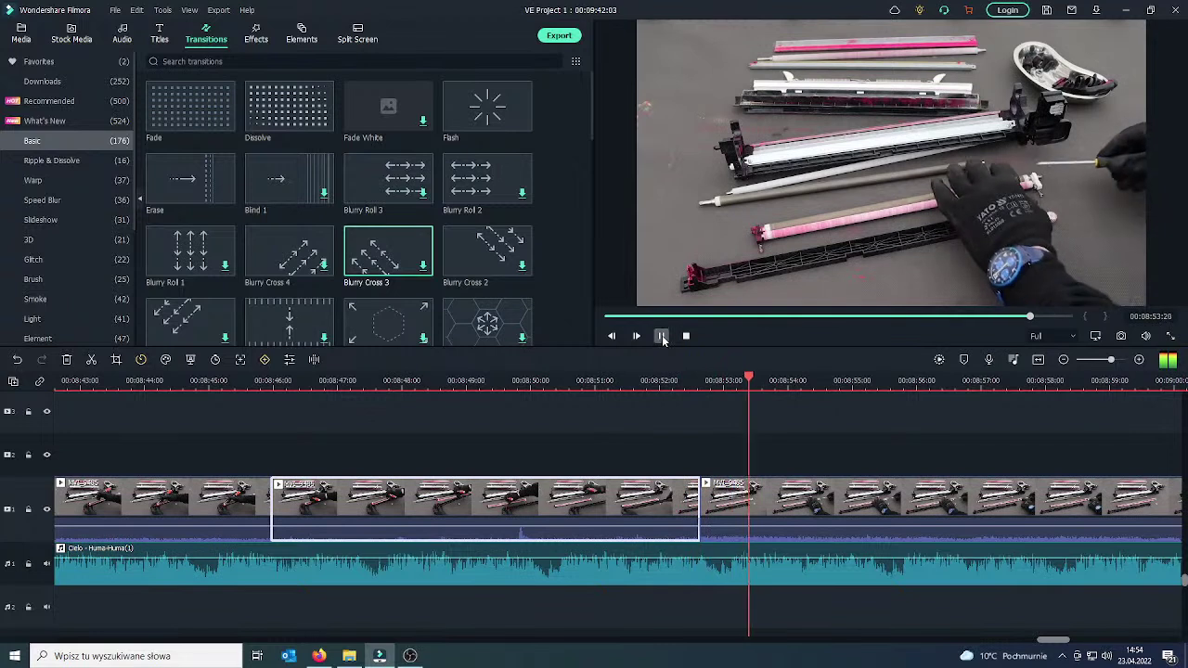
left_click(661, 337)
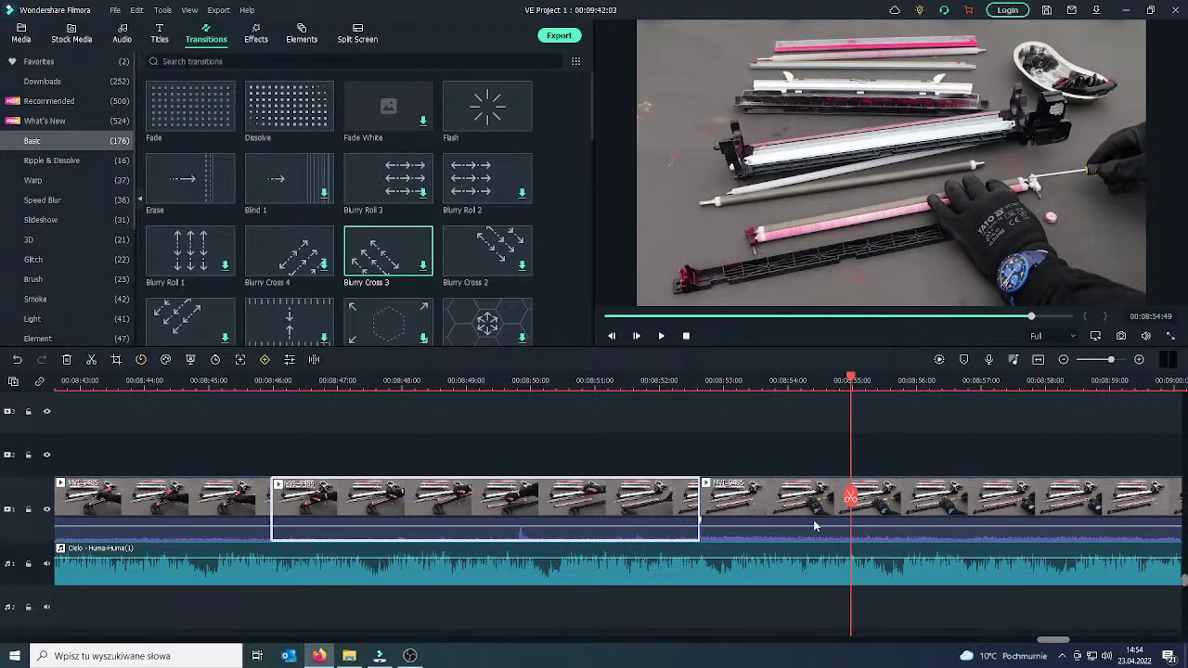
left_click_drag(851, 499, 650, 511)
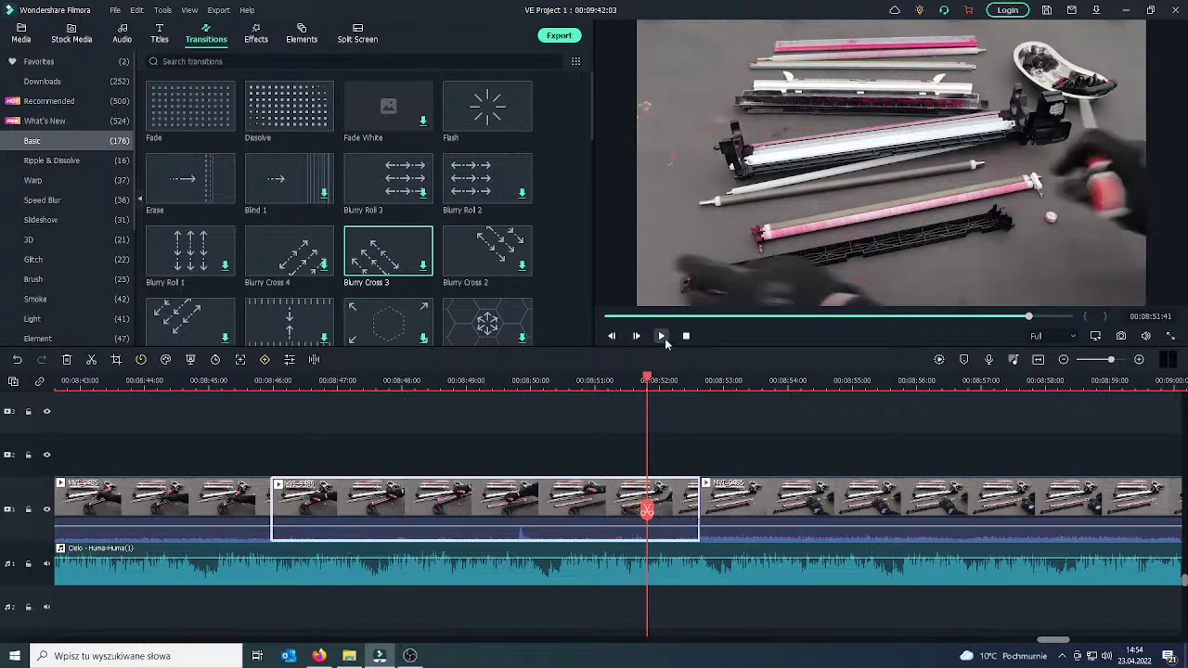
left_click(661, 336)
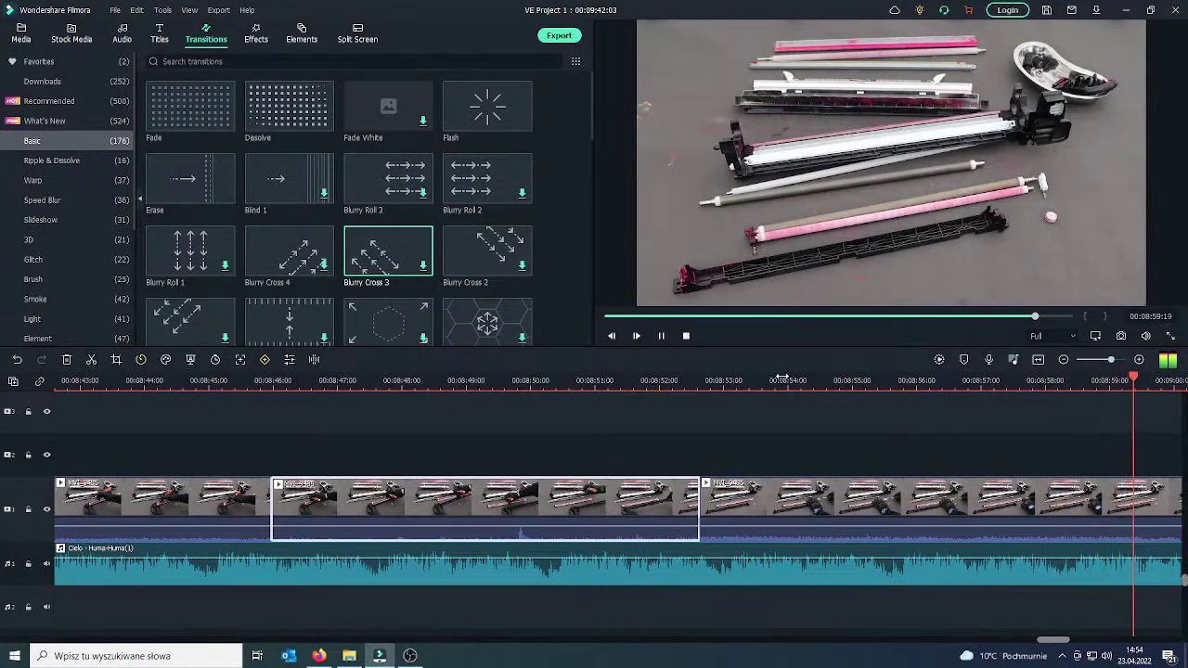
left_click(662, 336)
left_click_drag(716, 504, 599, 467)
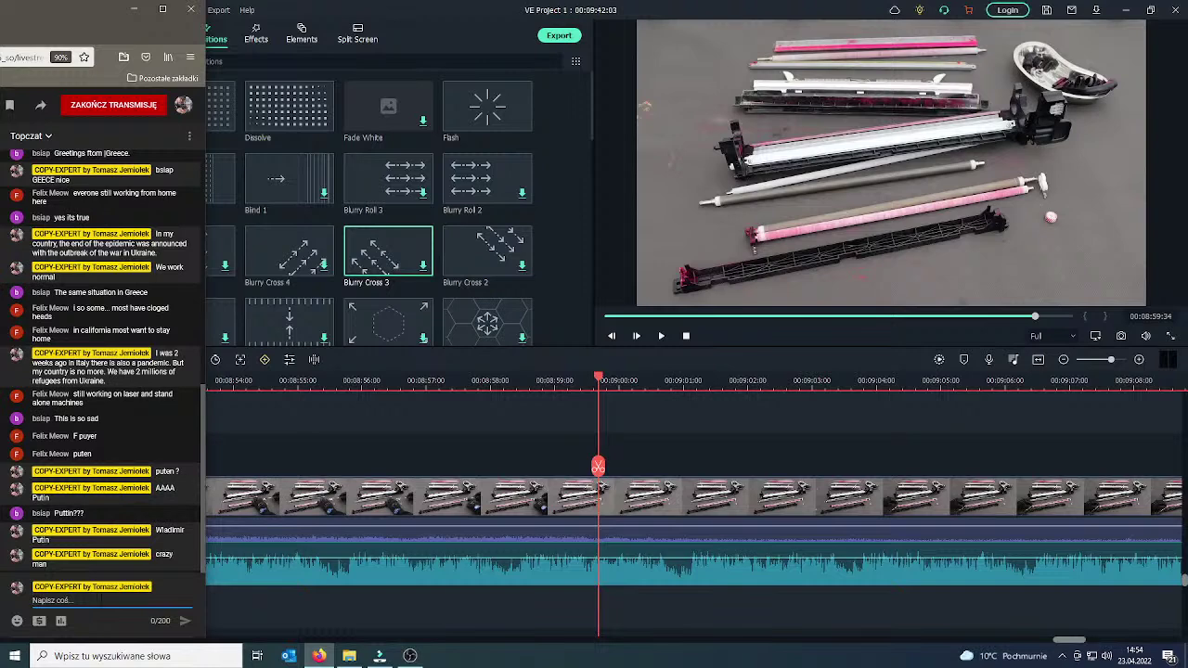
left_click(107, 599)
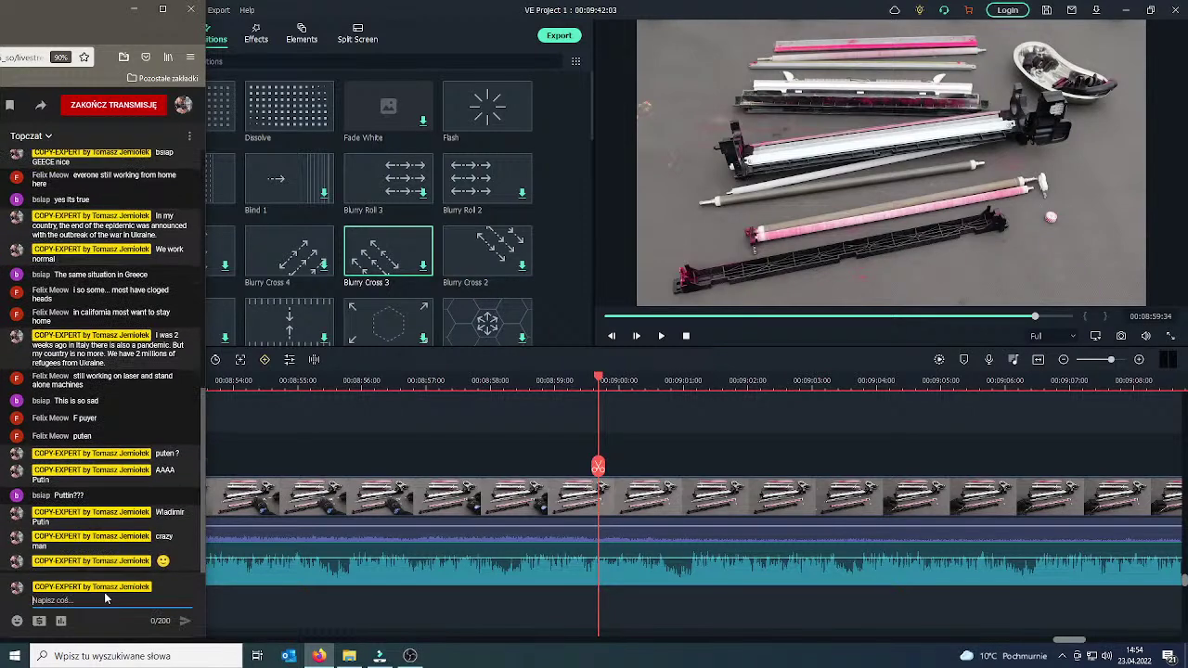
left_click(655, 365)
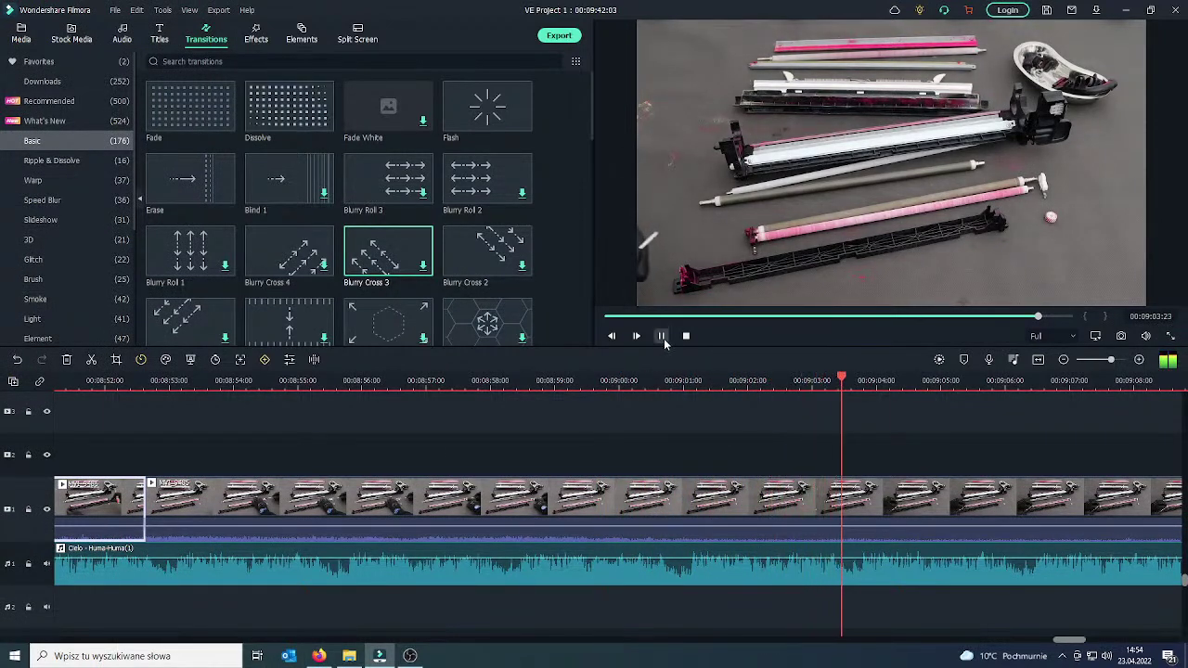
left_click(661, 336)
left_click_drag(897, 474, 526, 501)
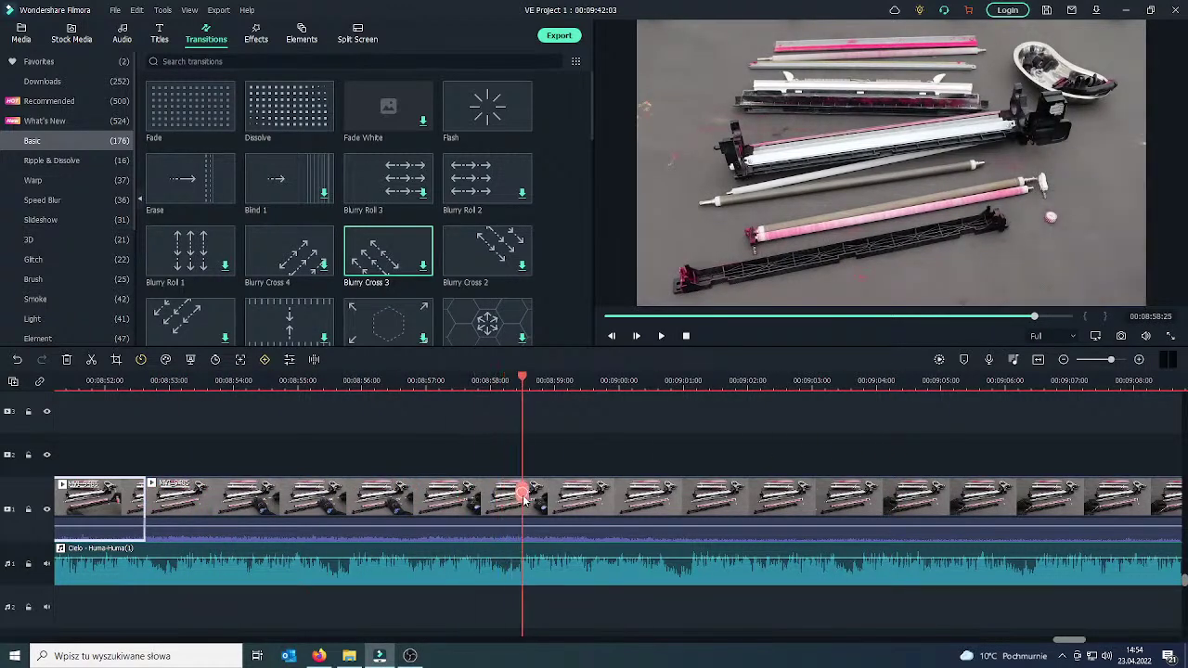
Split the repair footage at about 00:08:58 and again at 00:09:03.
left_click(524, 493)
left_click_drag(523, 493, 833, 496)
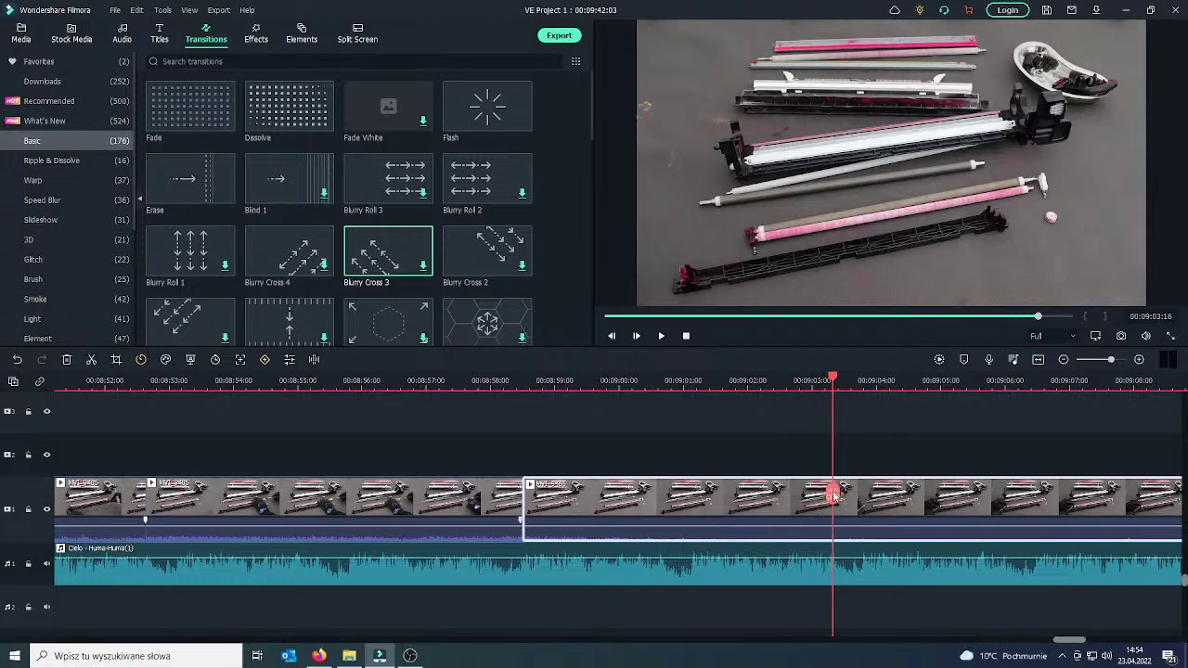
left_click(833, 493)
Ripple-delete the isolated piece, add a Dissolve transition on the join, and play it back.
right_click(766, 503)
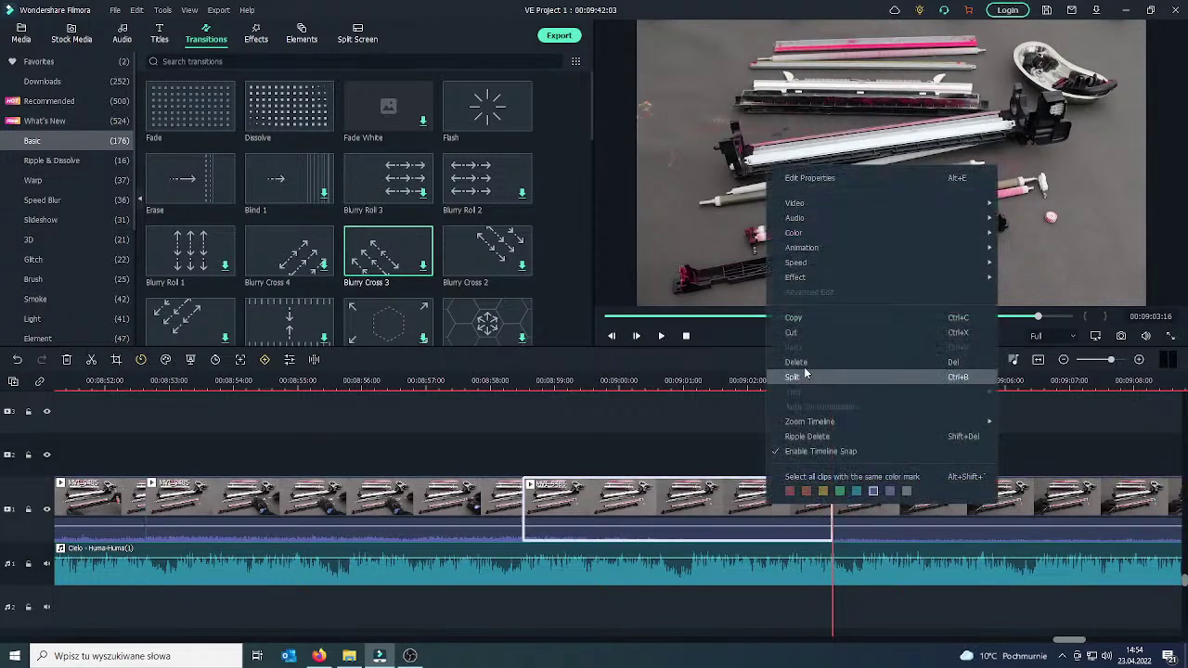
left_click(809, 365)
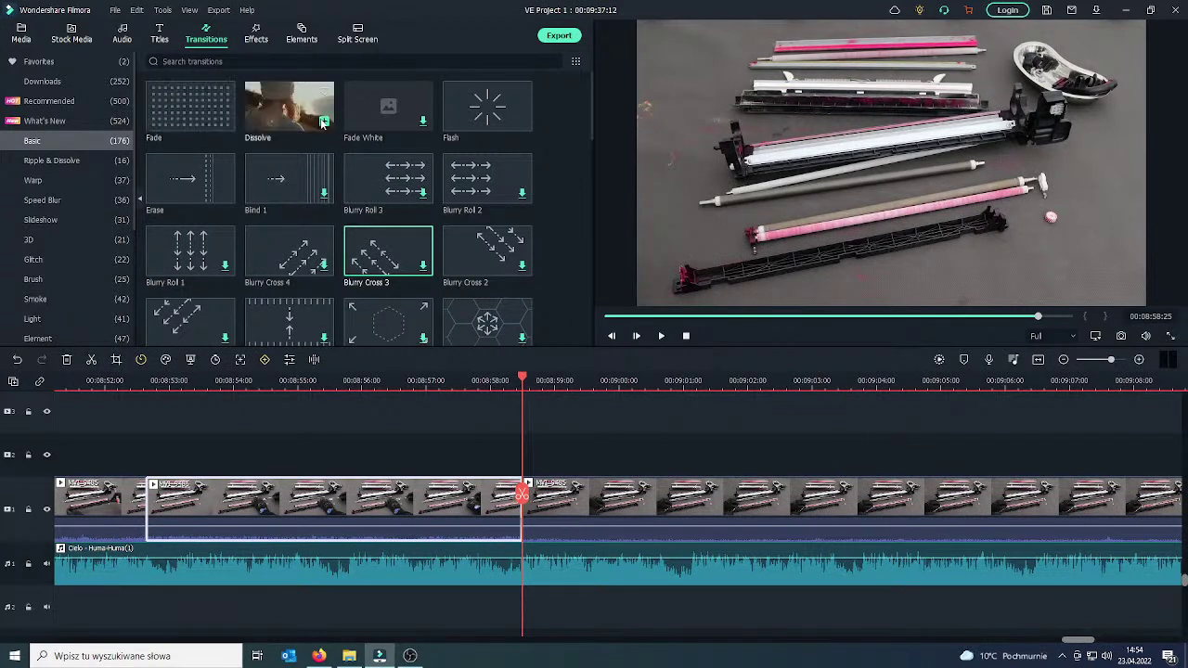
left_click_drag(322, 124, 472, 499)
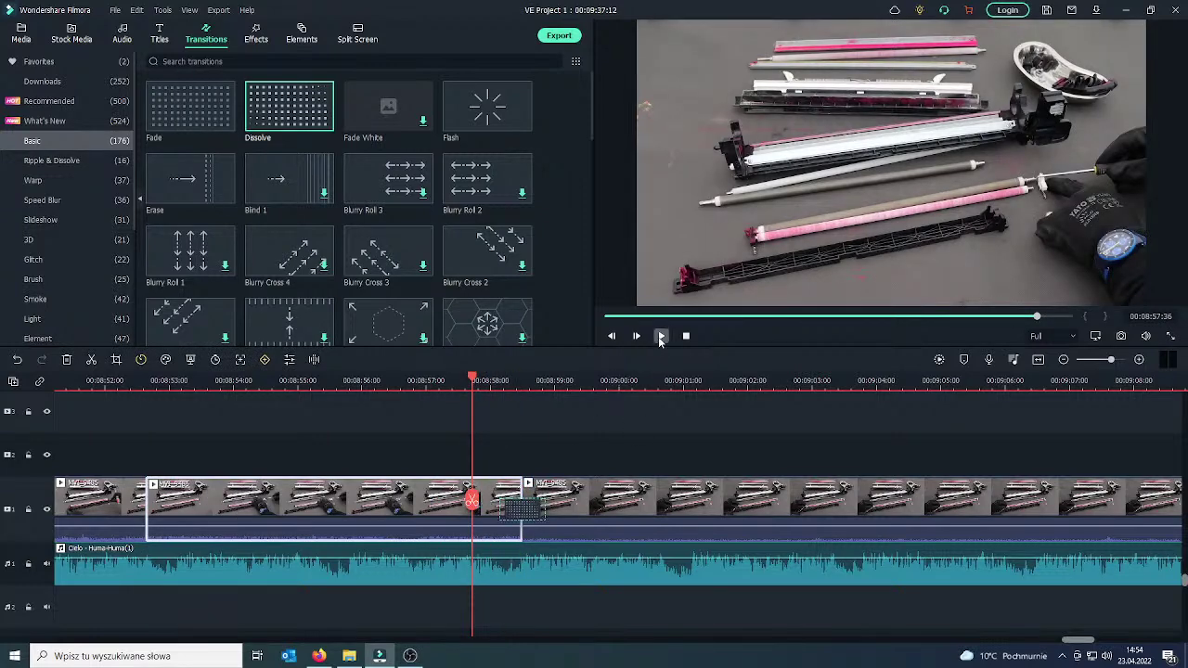
left_click(660, 337)
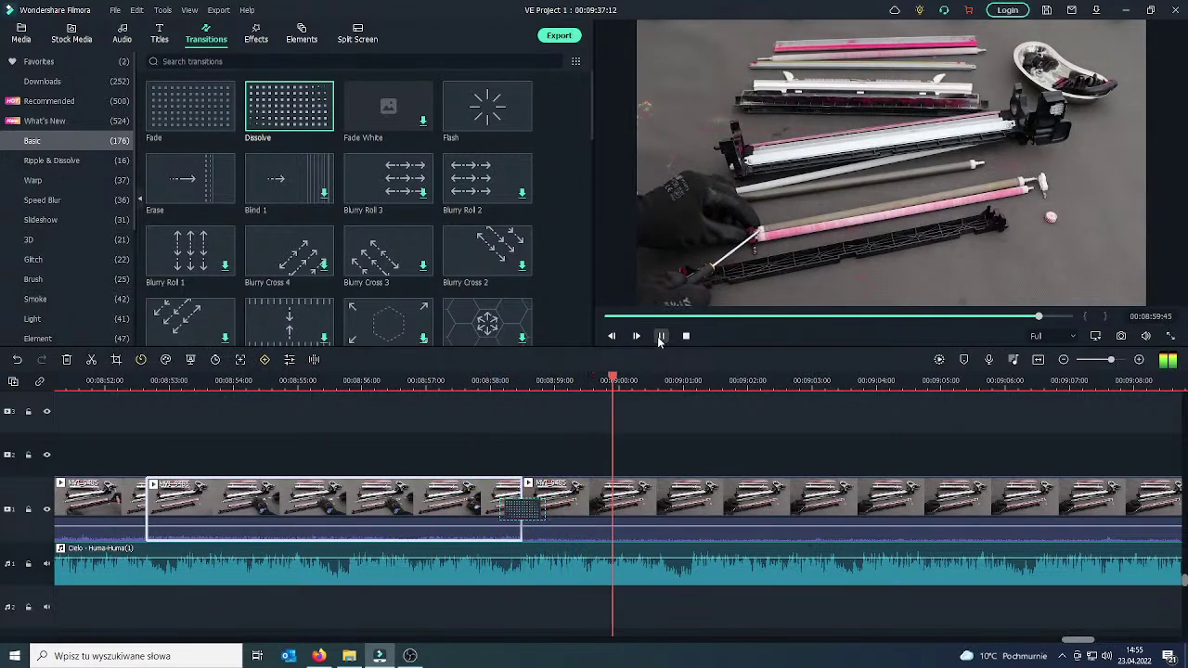
left_click(660, 337)
left_click(65, 601)
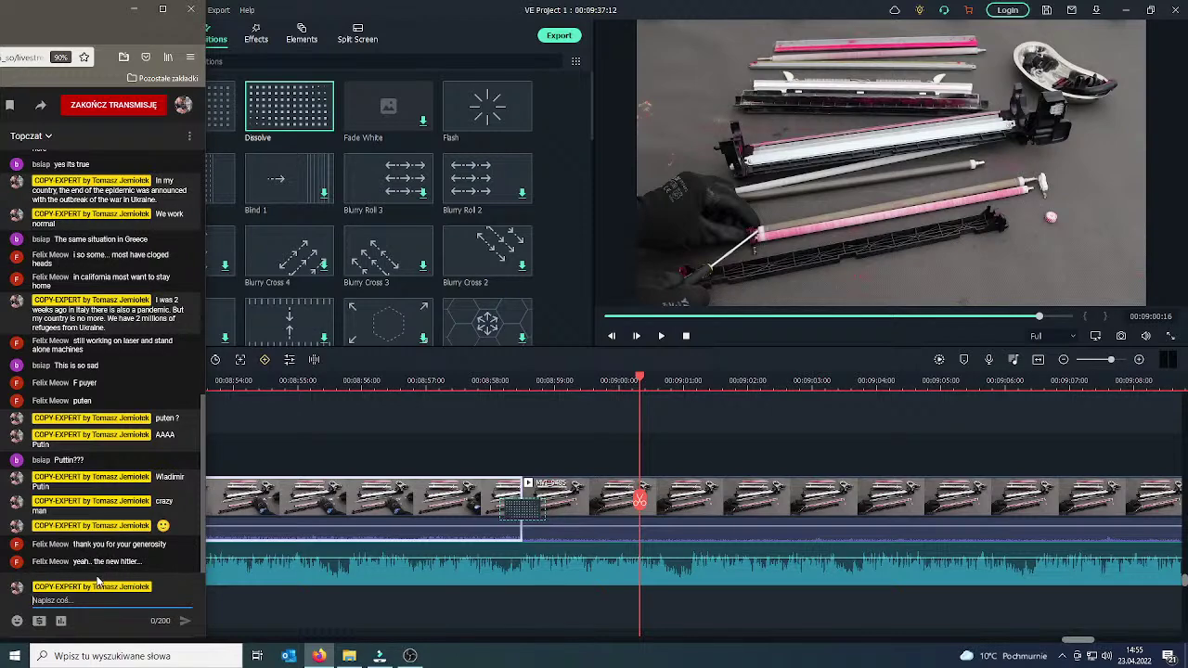
Send the reply 'Yes like Hitler' in the live chat and minimize Firefox.
type("Yes like Hitler")
key("Return")
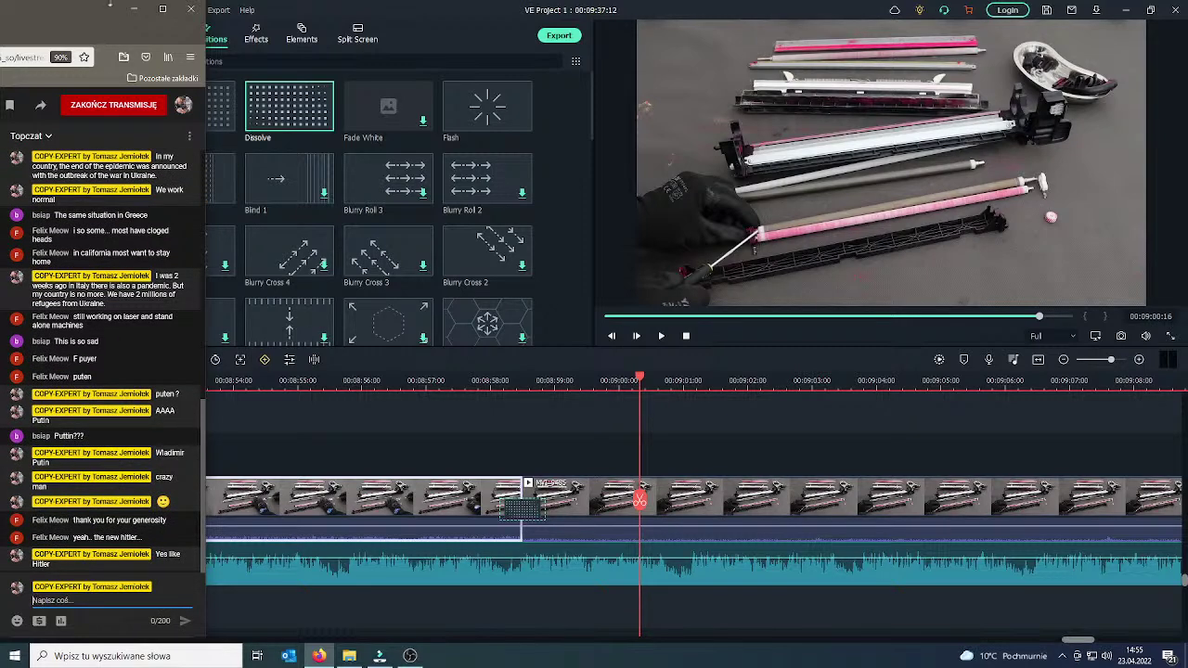
left_click(133, 8)
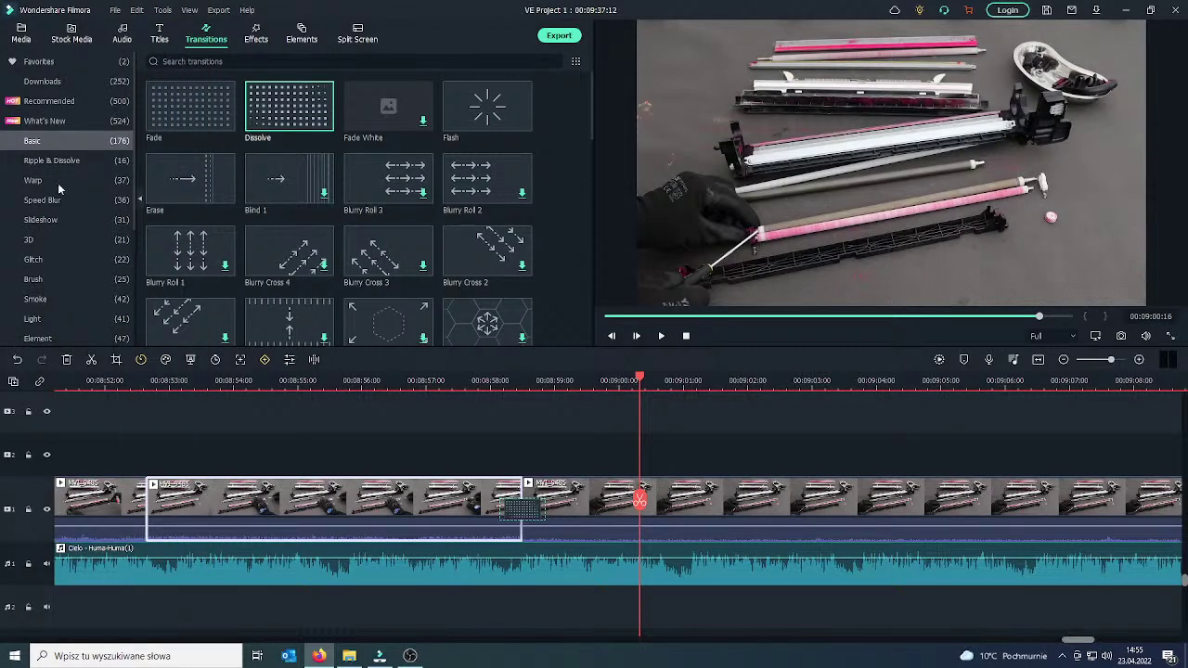
Split the repair footage and background music at 00:09:10:42.
left_click(661, 336)
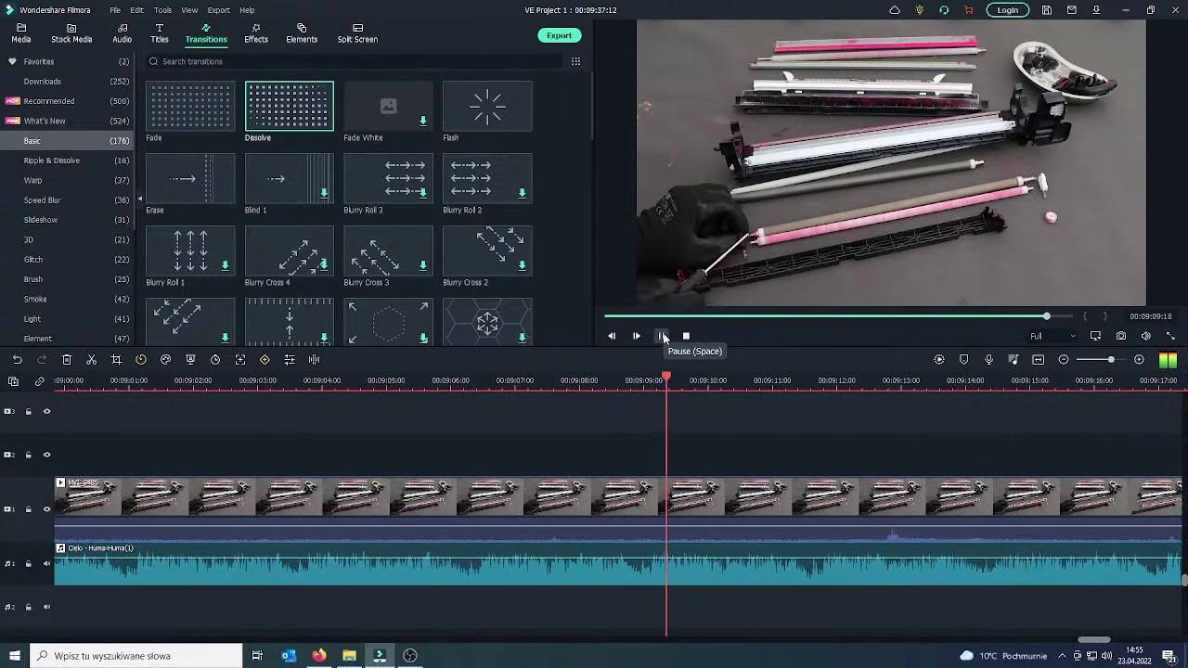
left_click(663, 338)
left_click_drag(793, 460, 763, 442)
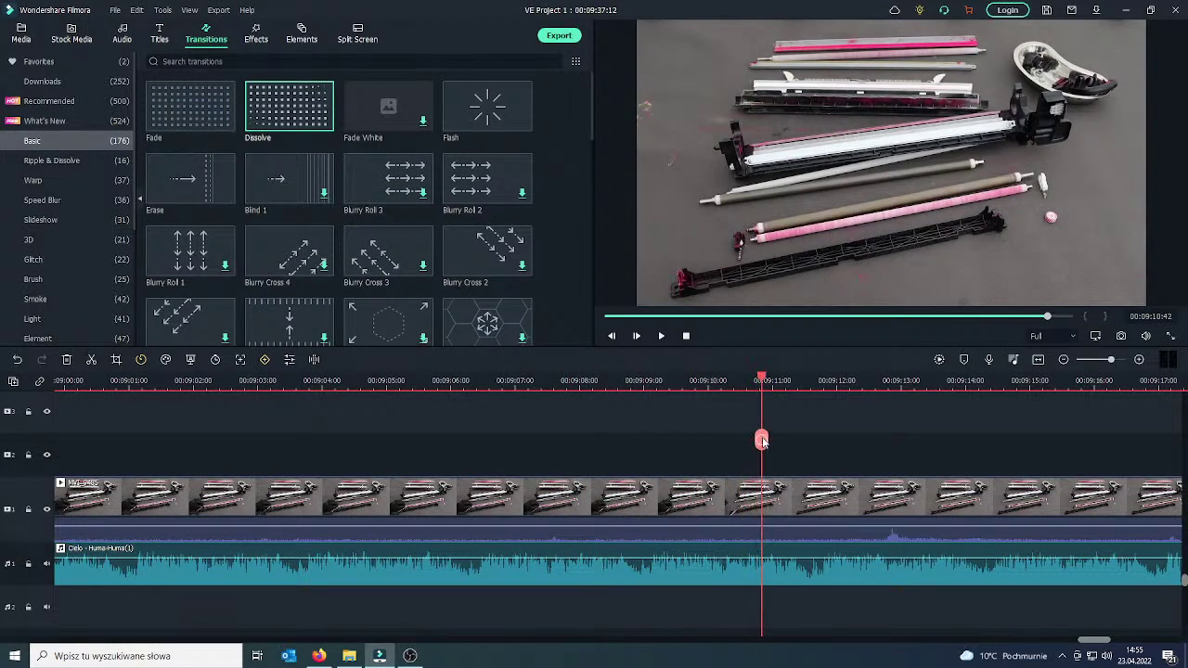
left_click(763, 440)
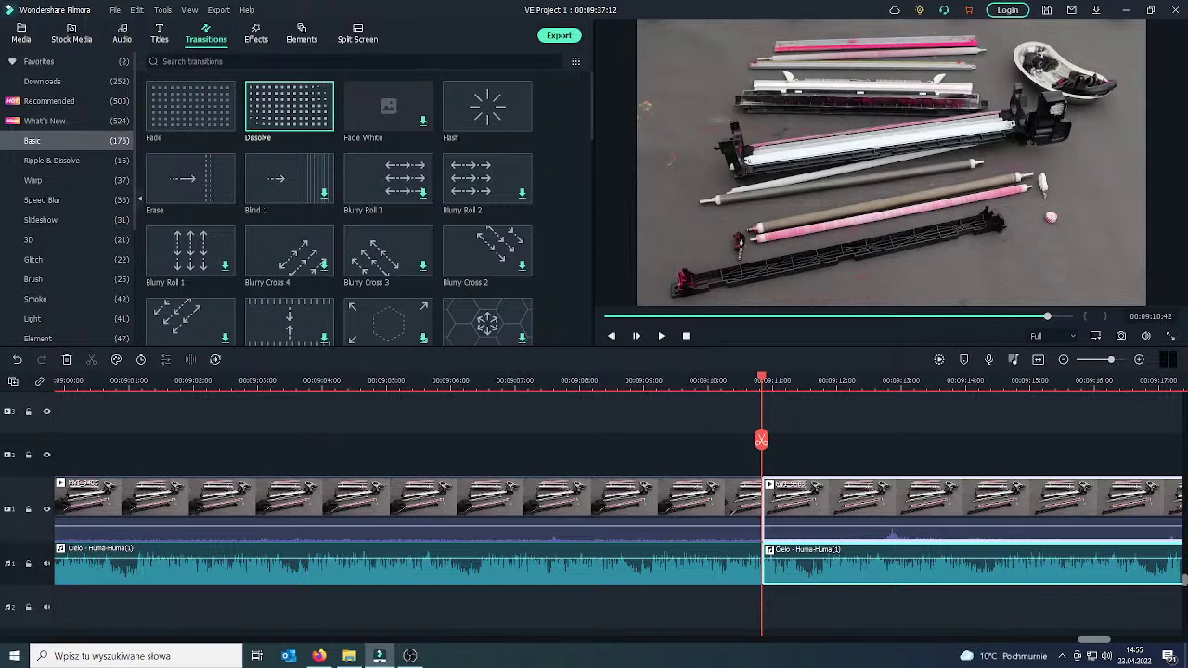
left_click(319, 655)
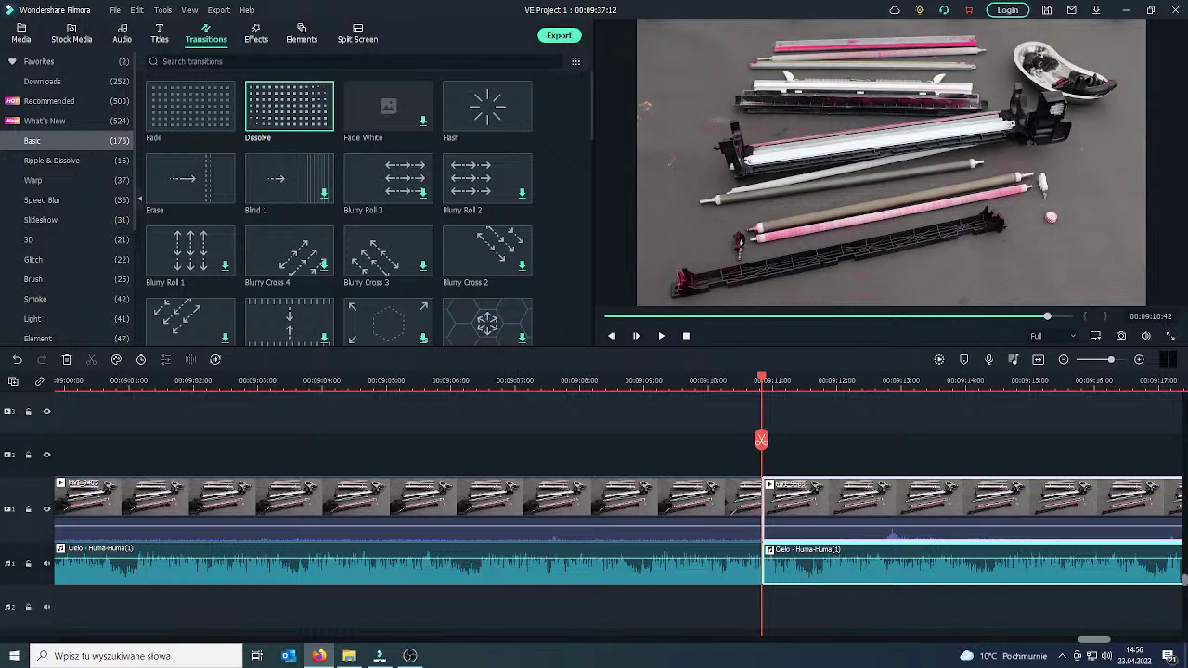
Undo the earlier split and re-cut the footage at 00:09:11.
left_click(661, 336)
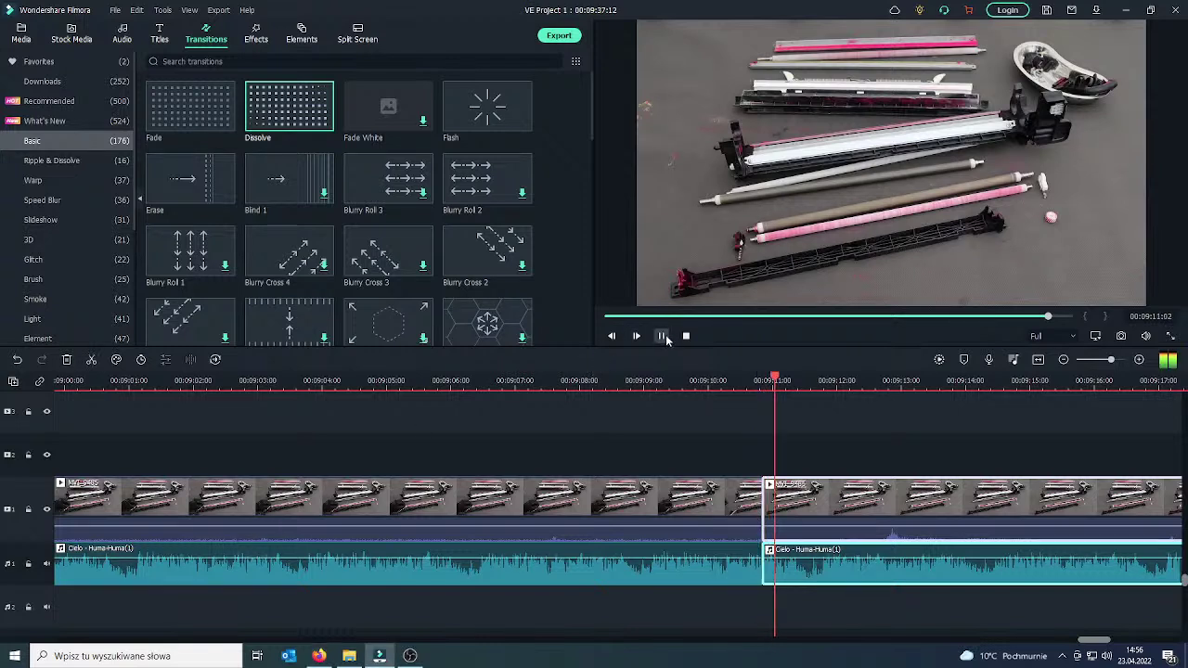
left_click(17, 359)
left_click_drag(830, 440, 775, 444)
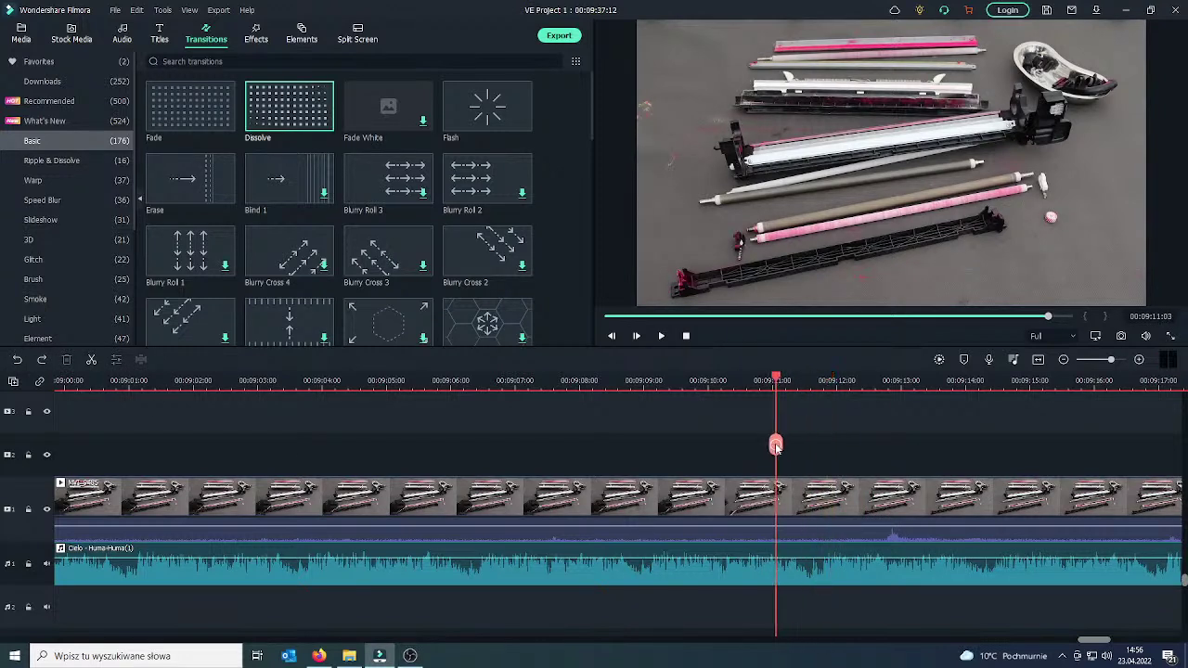
left_click(775, 446)
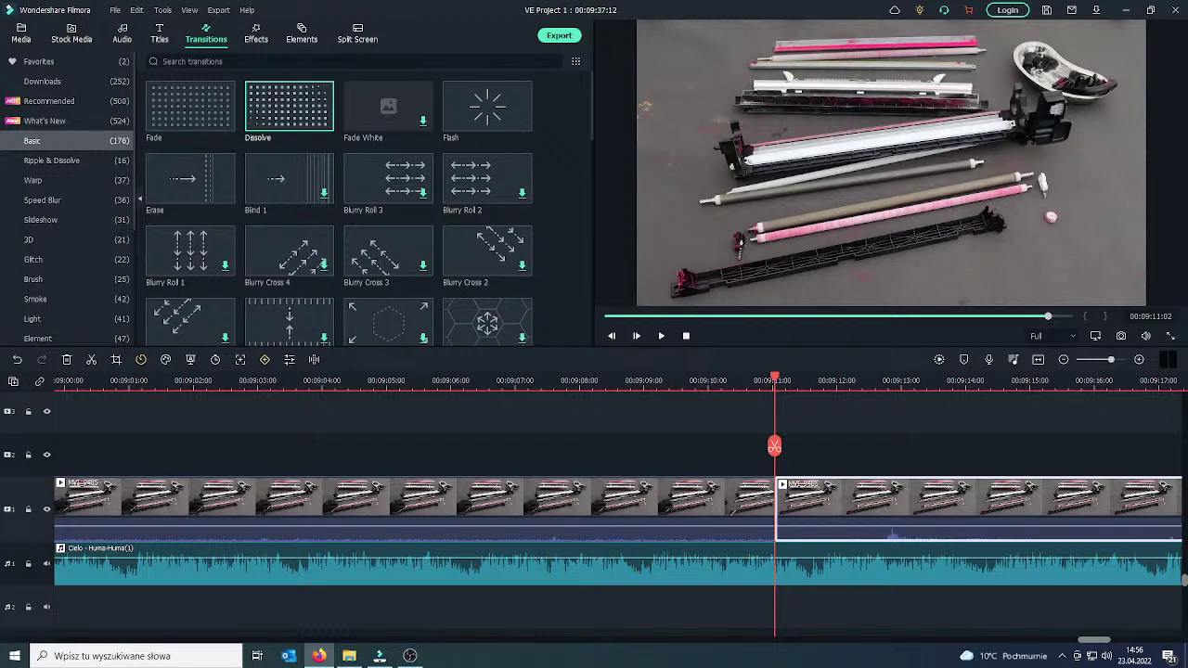
Review the footage and delete the long clip after the 00:09:11 cut.
left_click(661, 336)
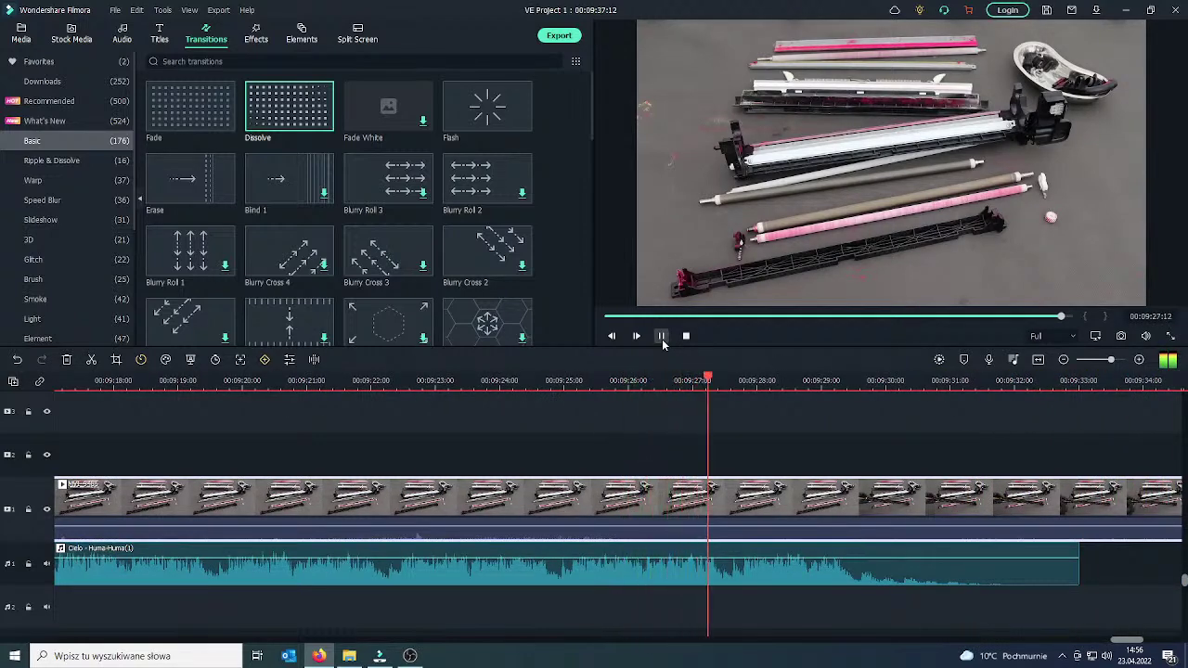
left_click(662, 339)
left_click_drag(743, 462, 364, 467)
right_click(484, 504)
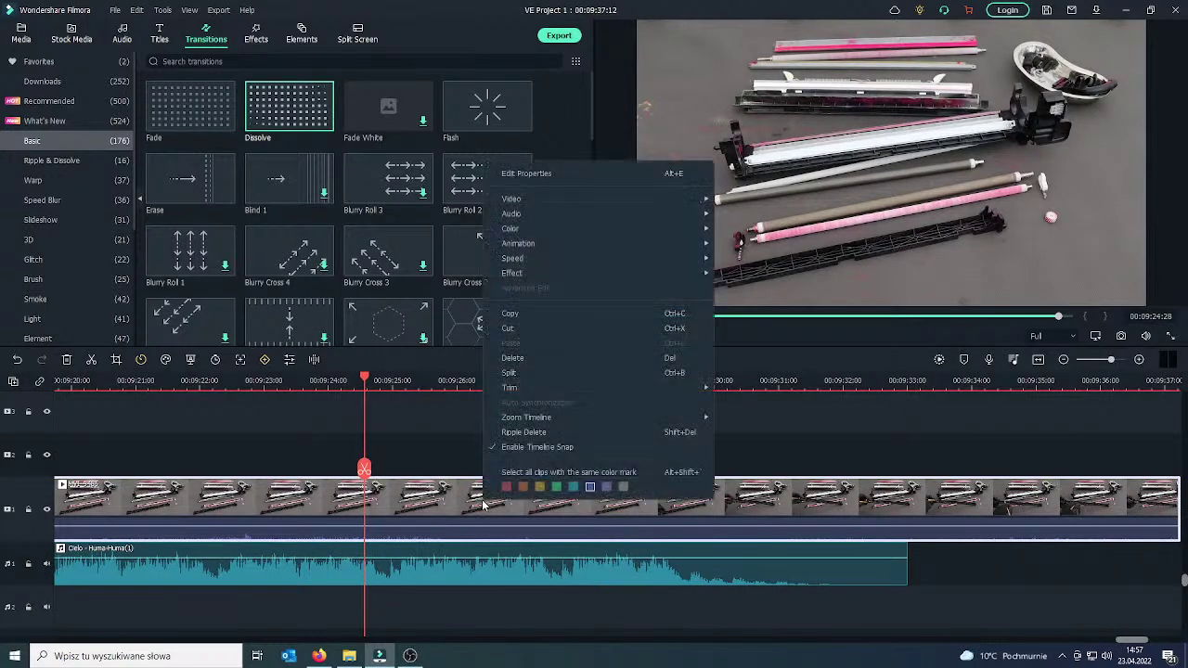
left_click(543, 359)
left_click_drag(68, 450, 184, 447)
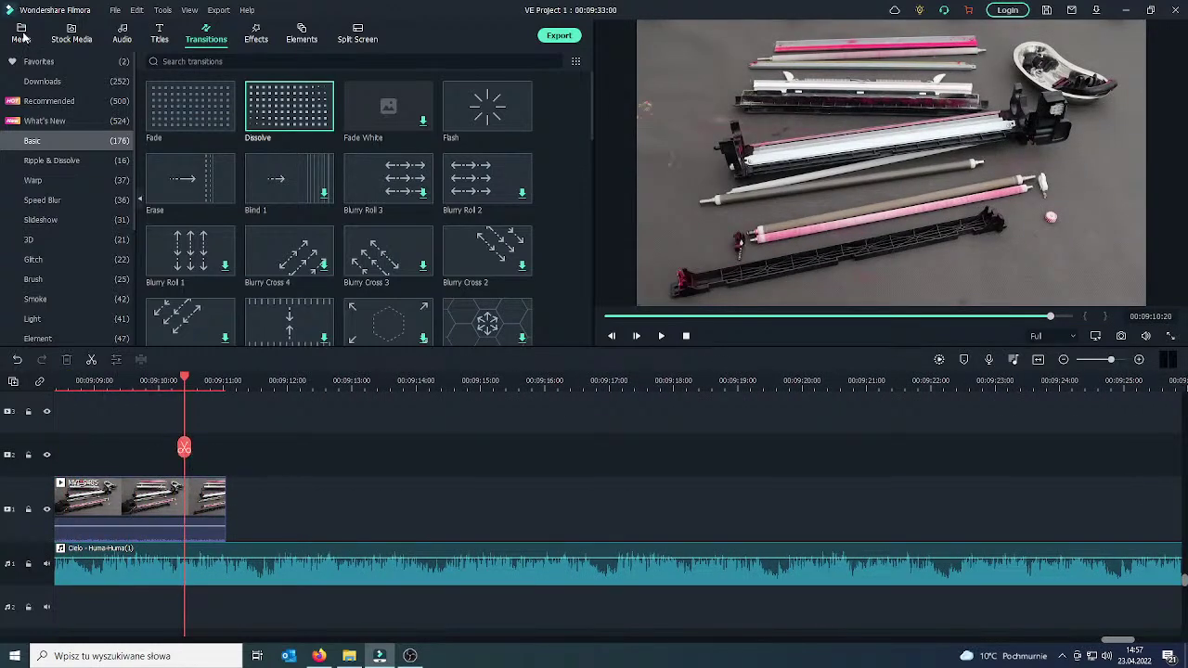
Add MVI_9486 from the media library and butt it against the opening clip.
left_click(23, 37)
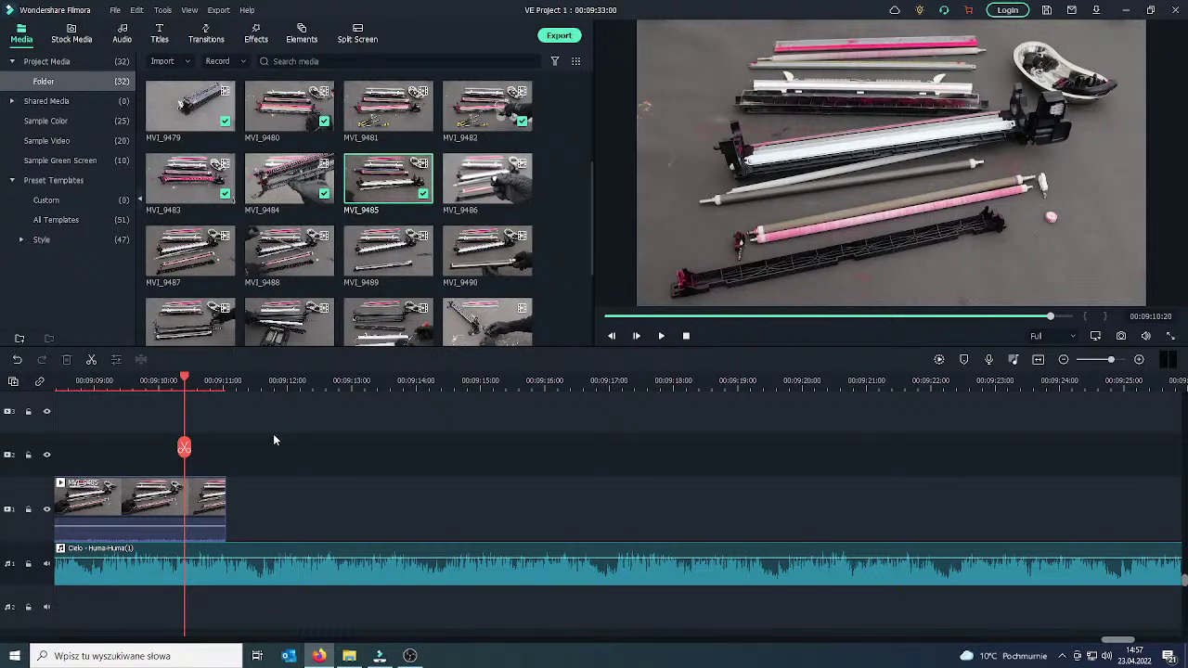
left_click(661, 336)
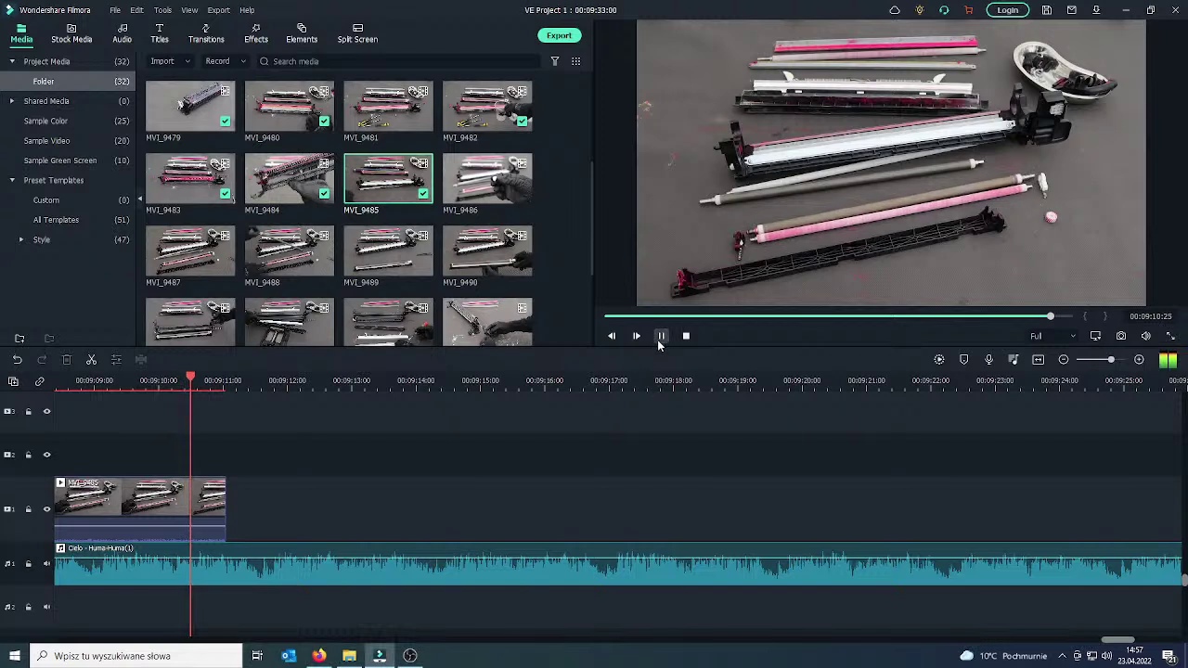
left_click(660, 338)
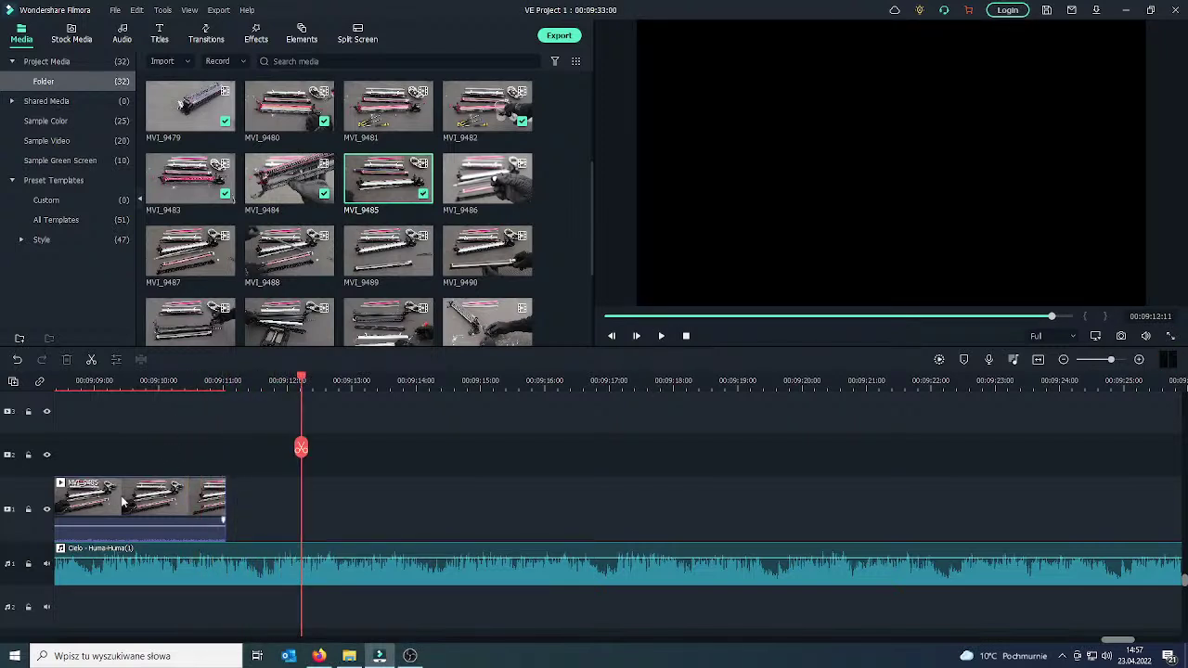
left_click(522, 193)
left_click_drag(435, 496, 317, 496)
left_click_drag(855, 448, 207, 498)
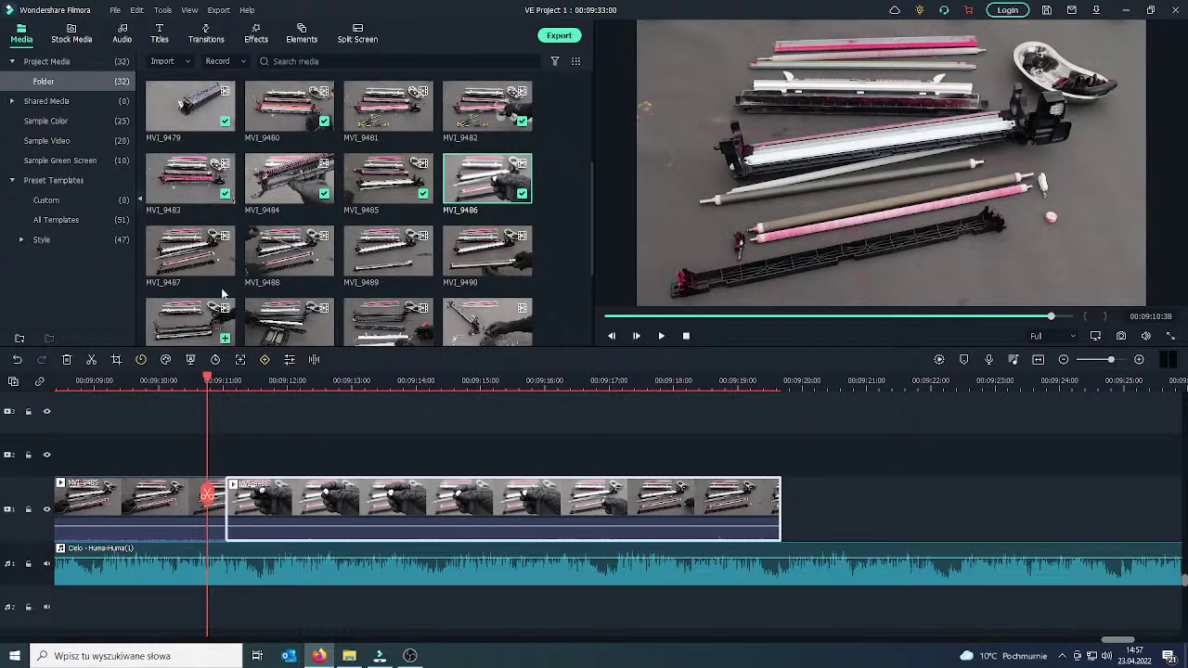
Cut MVI_9486 at about 00:09:18 and delete the tail.
left_click(661, 336)
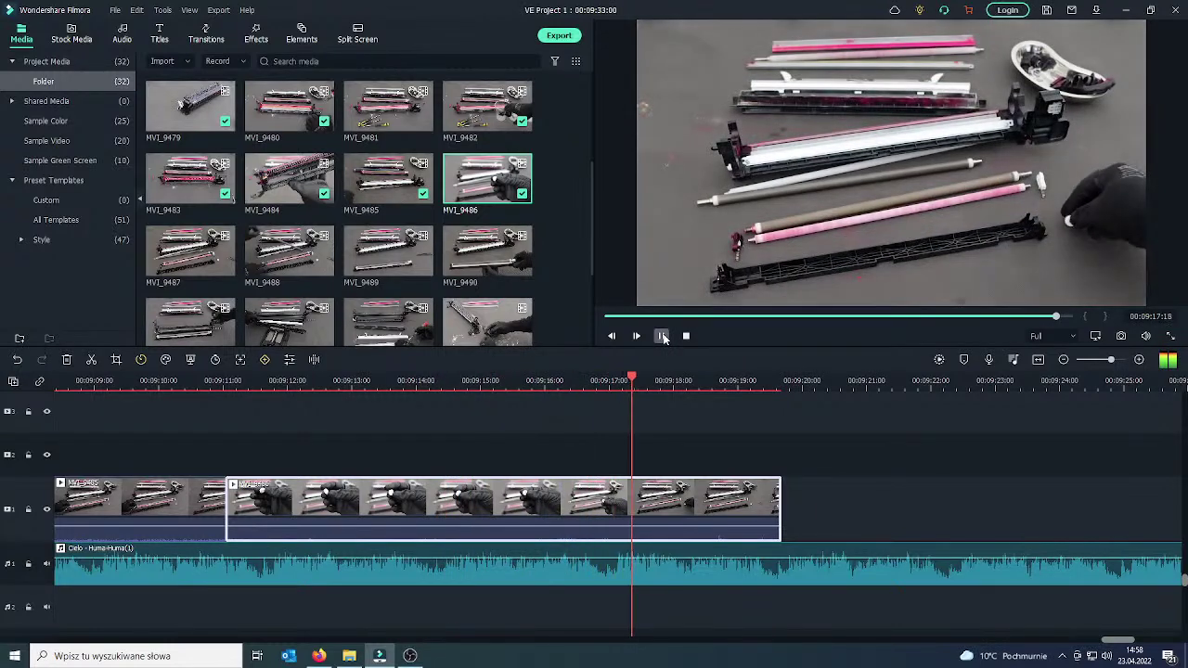
key("space")
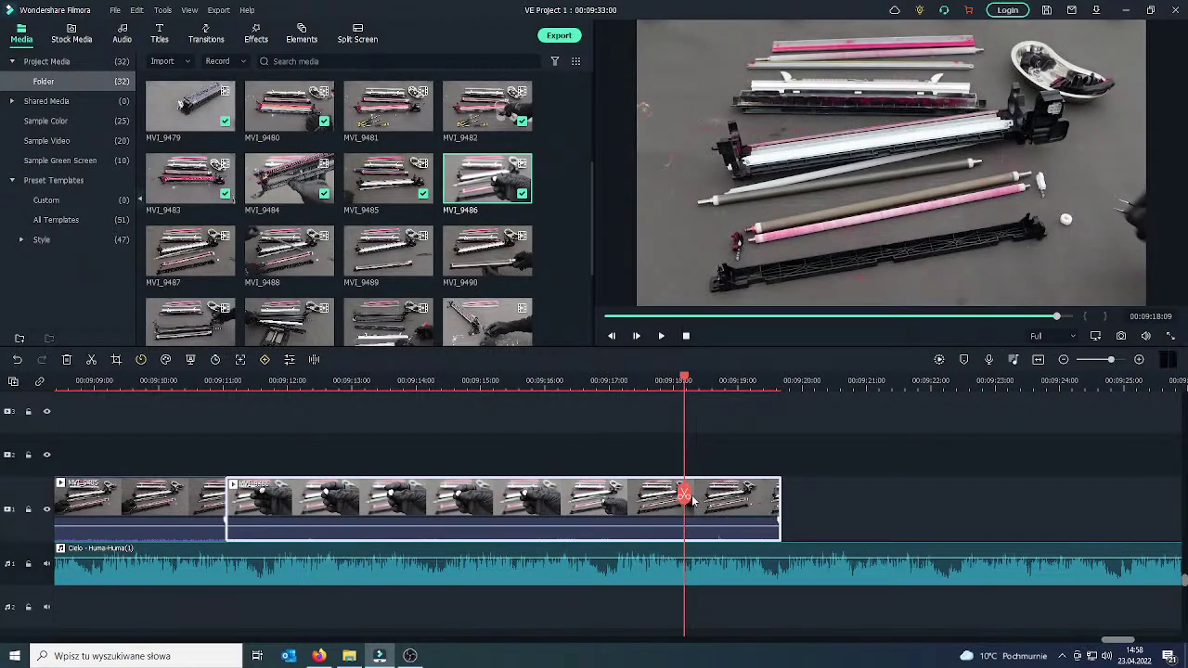
left_click(684, 494)
key("Delete")
Delete MVI_9486's short leading piece and replay across the clip junction at 00:09:11.
left_click_drag(684, 501, 299, 506)
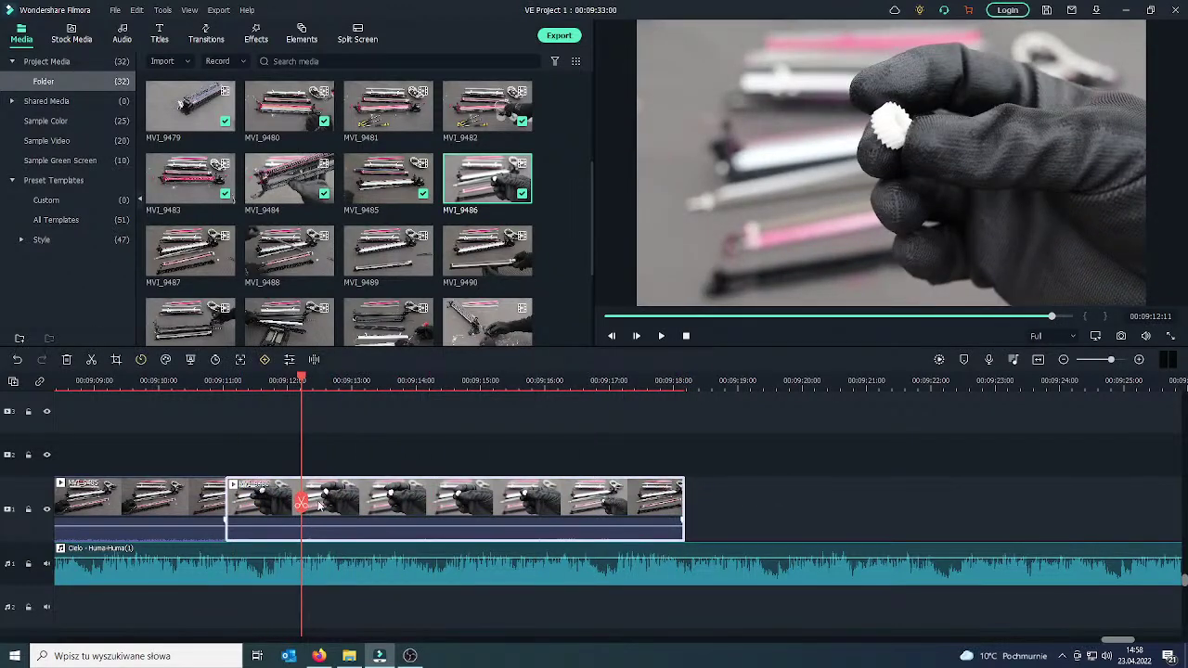
right_click(270, 510)
left_click(300, 365)
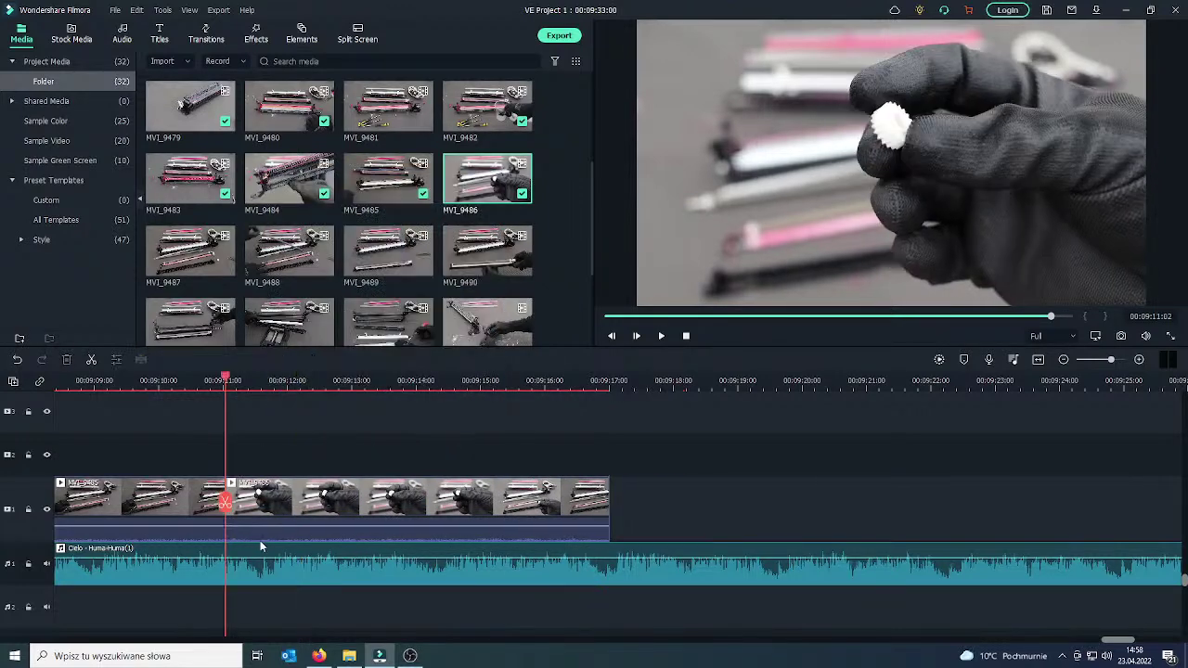
left_click_drag(226, 506, 186, 502)
left_click(661, 336)
Place the Plain Shape 6 transition between the two clips and adjust its length.
left_click(186, 501)
left_click(206, 35)
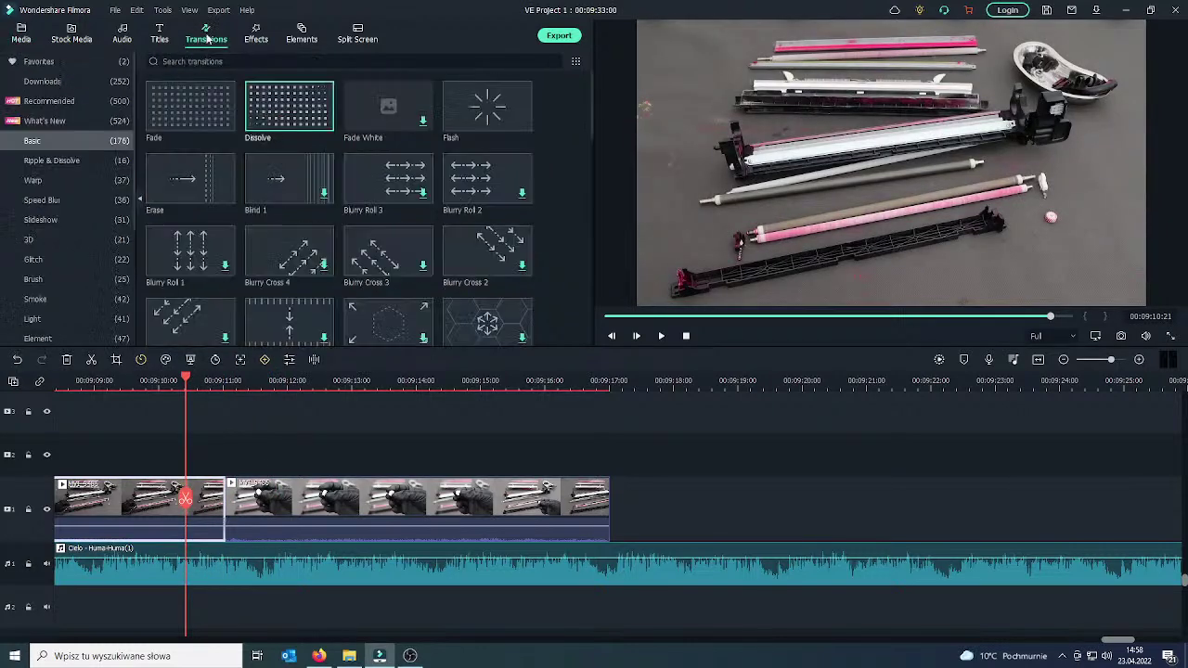
left_click(66, 65)
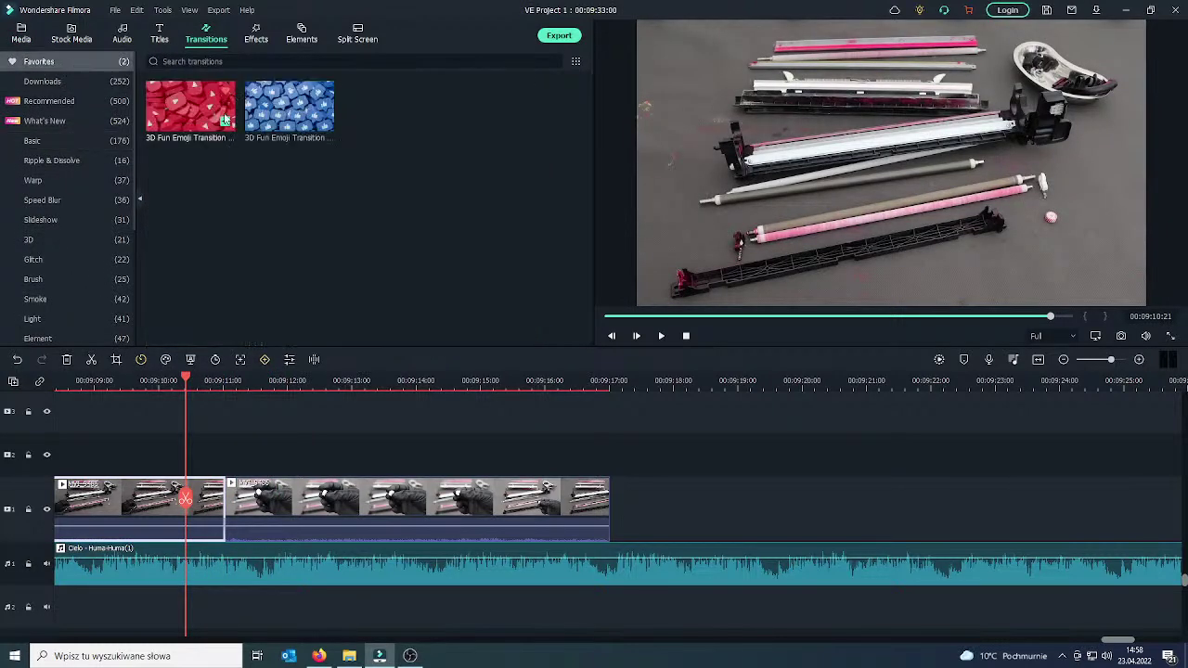
left_click(57, 242)
left_click(56, 264)
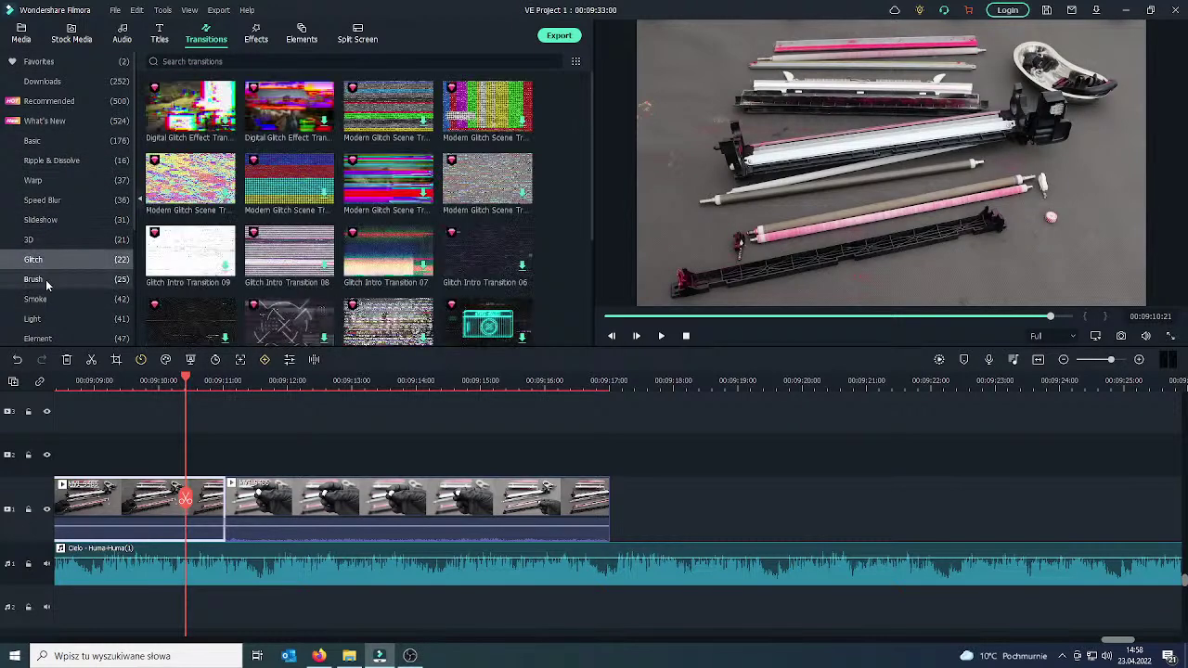
left_click(45, 279)
left_click(46, 299)
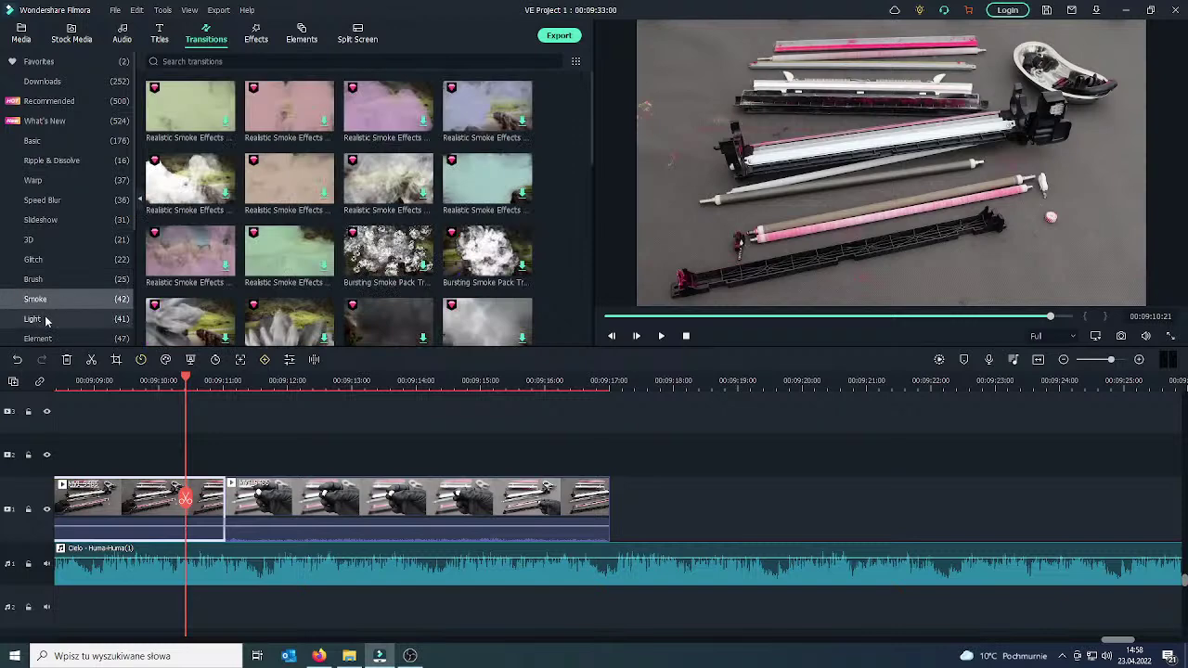
left_click(51, 318)
scroll(55, 311, "down", 1)
left_click(57, 279)
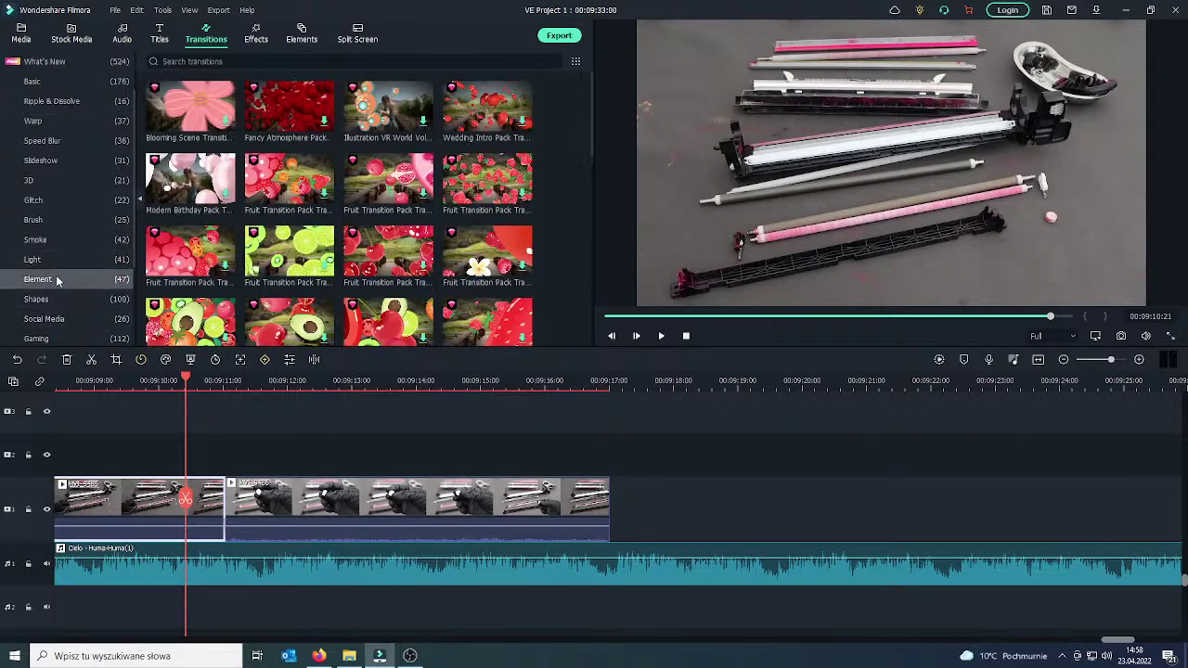
left_click(59, 298)
left_click(61, 318)
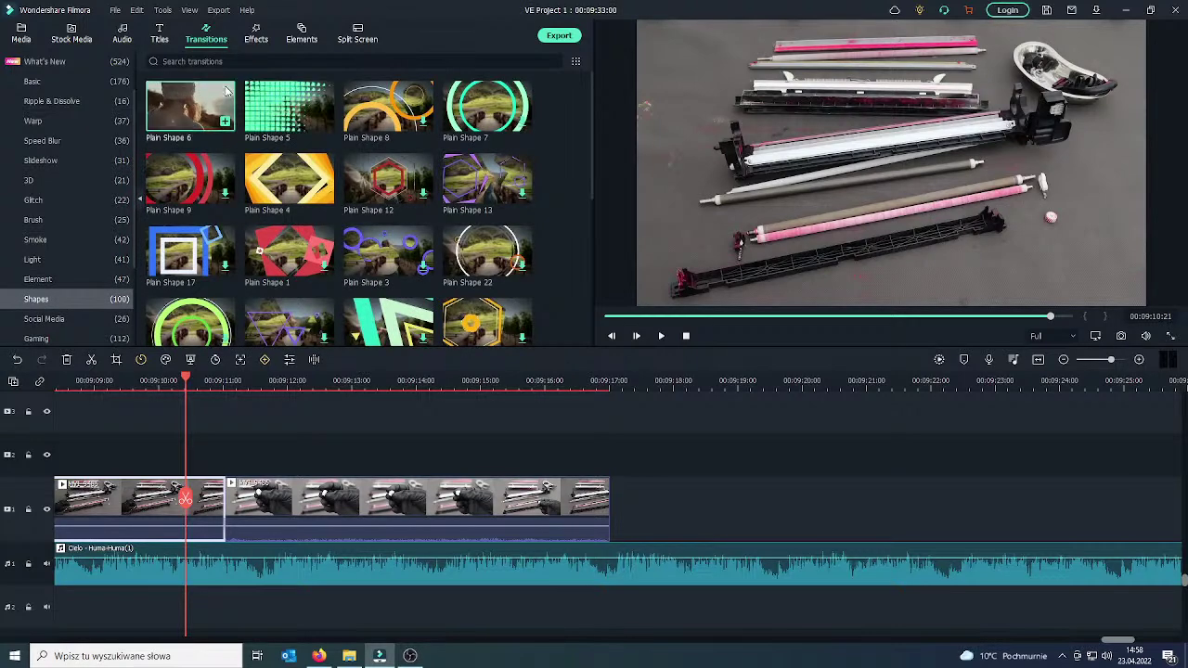
left_click_drag(225, 88, 159, 510)
left_click_drag(290, 508, 195, 502)
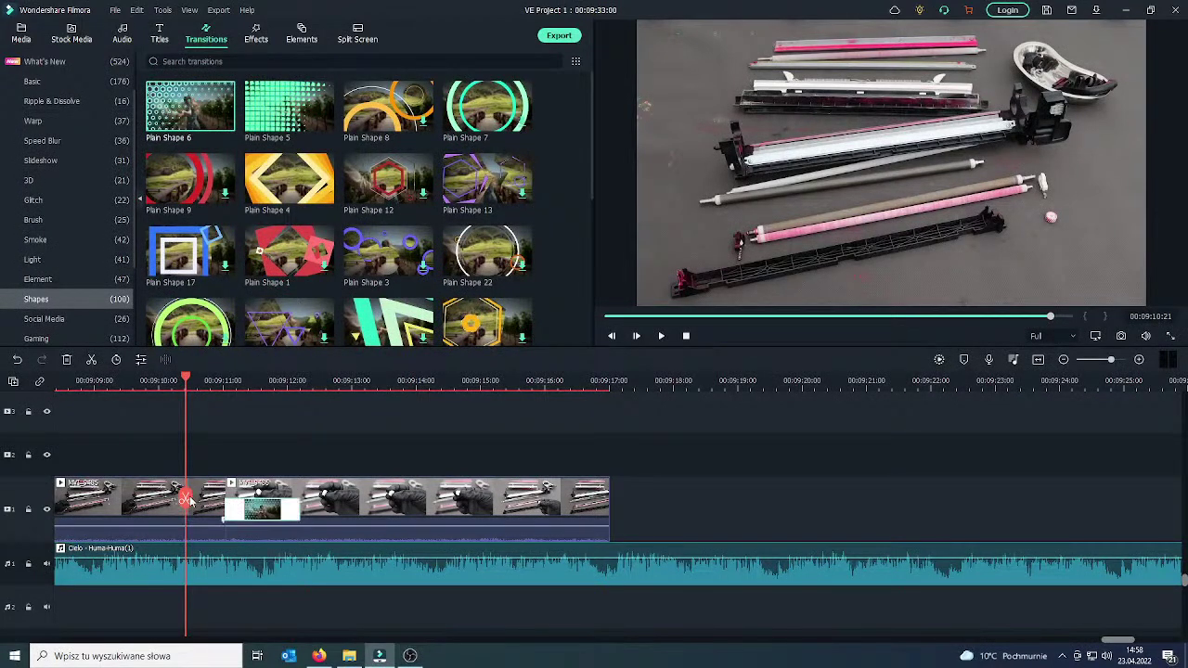
Cut the glove clip at about 00:09:16, delete its tail, and switch to YouTube Studio.
left_click(661, 336)
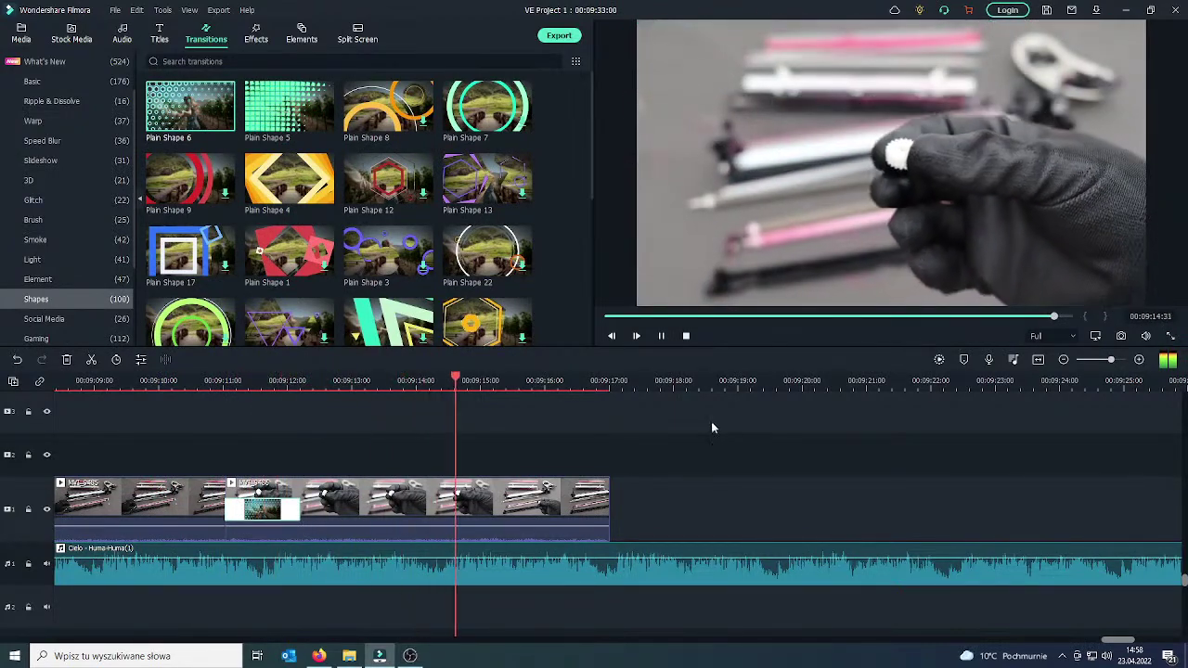
left_click(663, 336)
left_click(581, 502)
left_click(580, 502)
key("Delete")
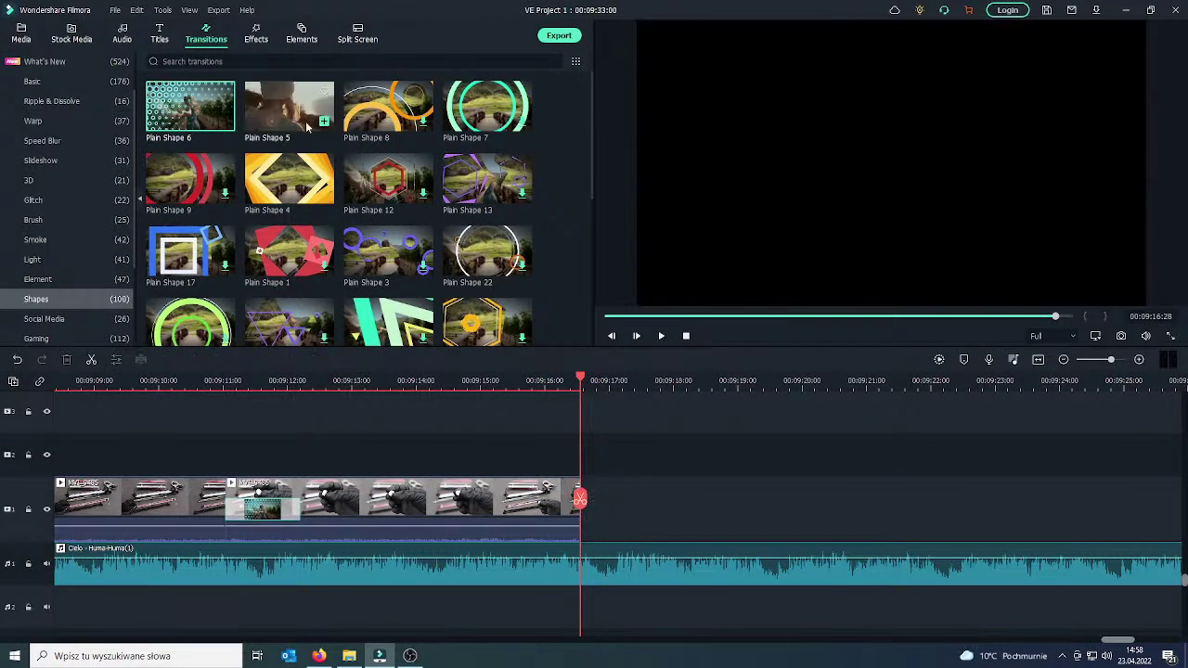
left_click(22, 35)
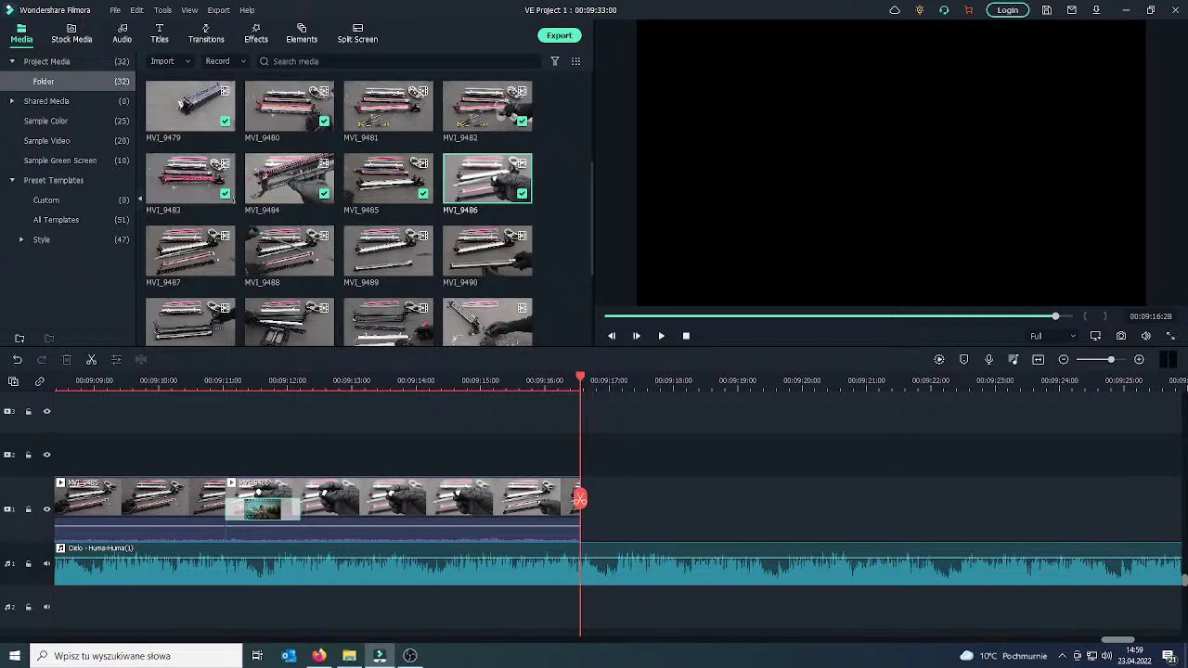
key("alt+Tab")
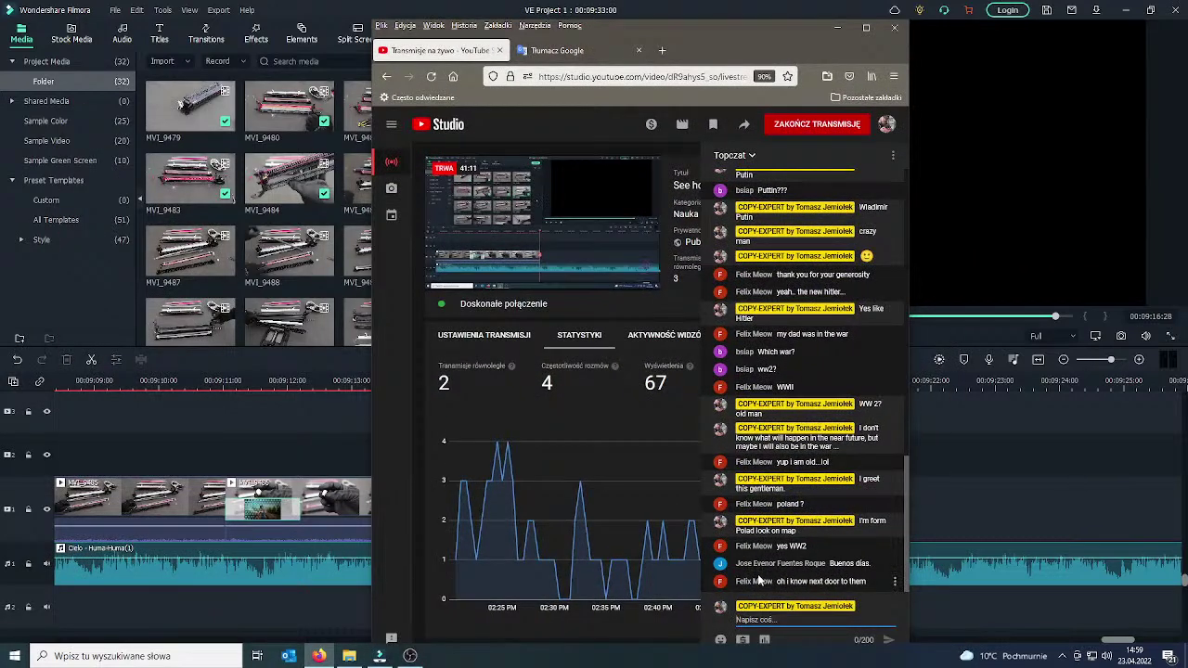
Post the viewer's copied name followed by HELLO in the live chat, then select another viewer's message.
left_click_drag(736, 564, 828, 565)
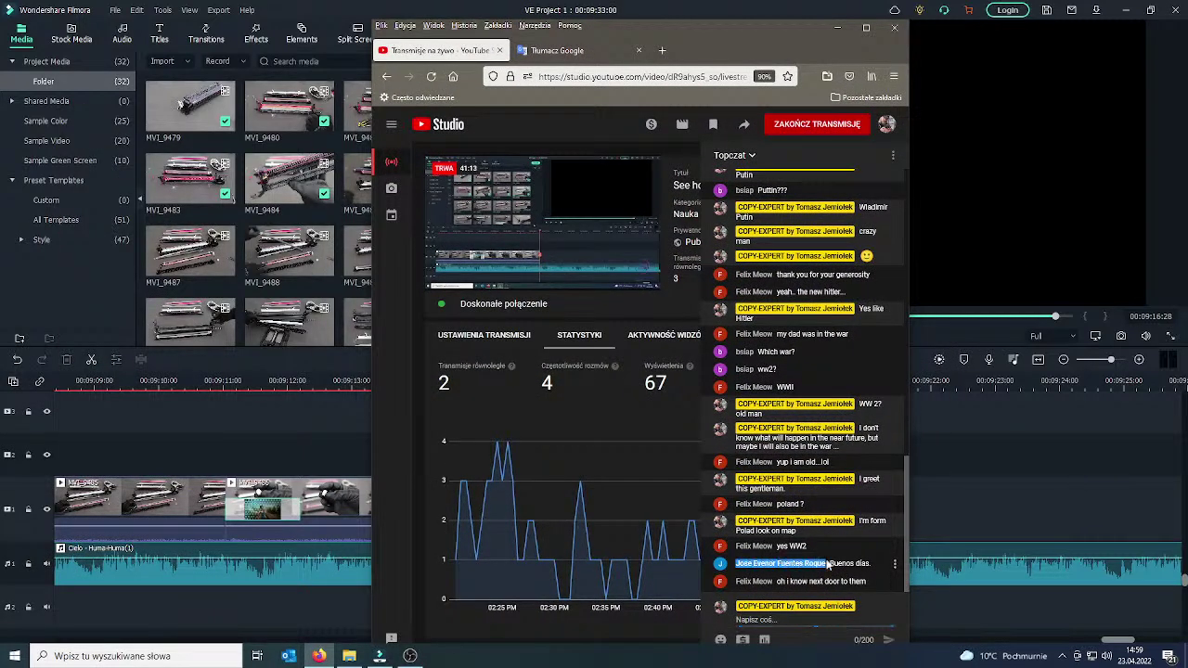
key("ctrl+c")
left_click(833, 619)
key("ctrl+v")
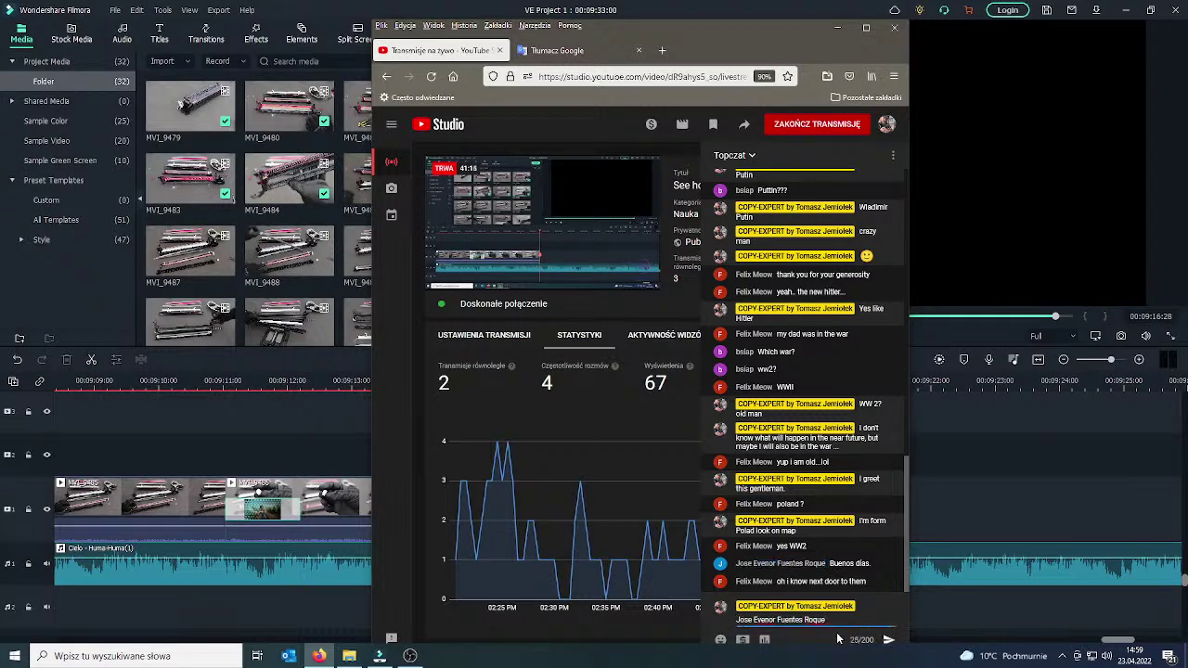
type("HELLO")
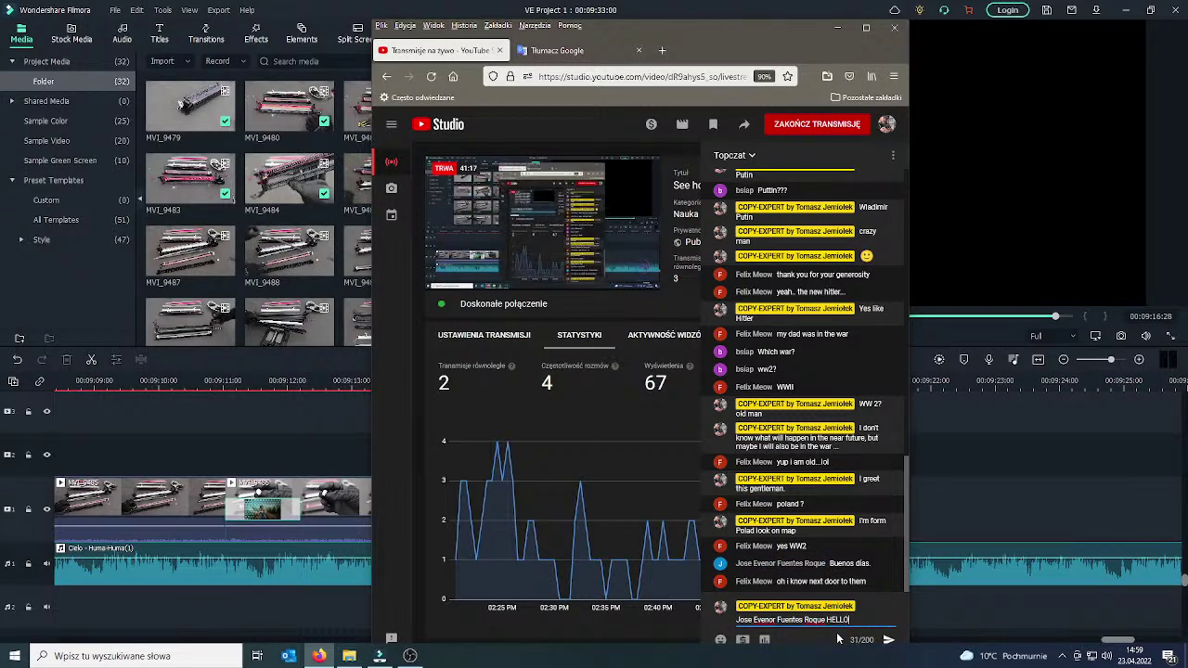
key("Return")
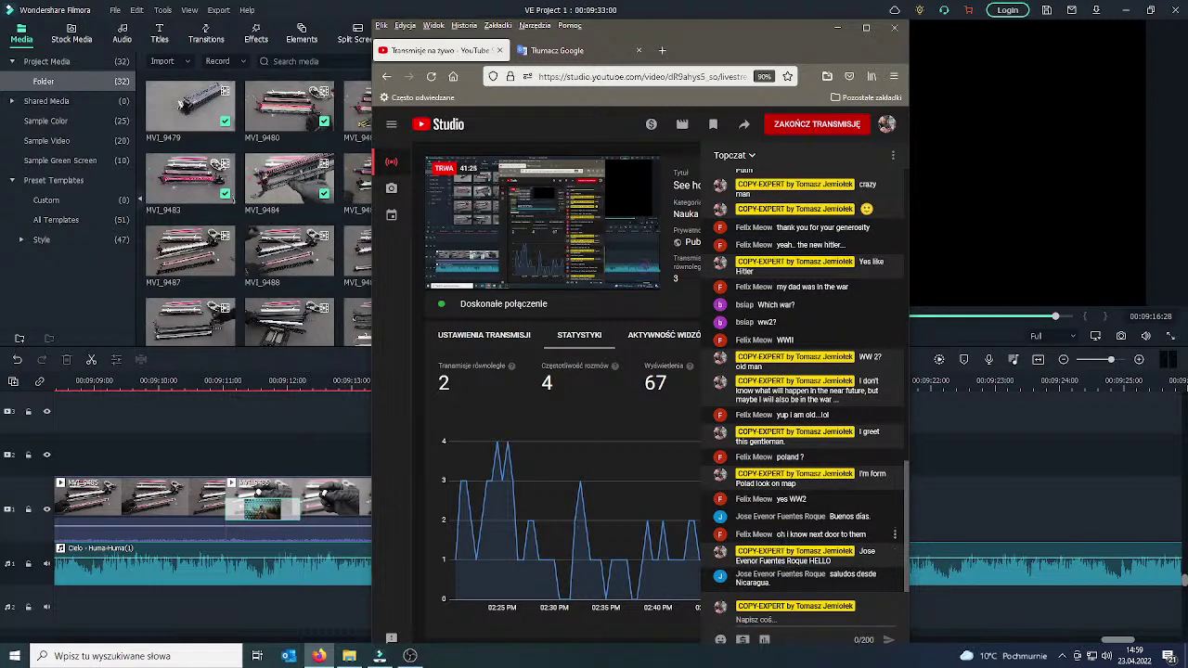
left_click_drag(776, 535, 839, 535)
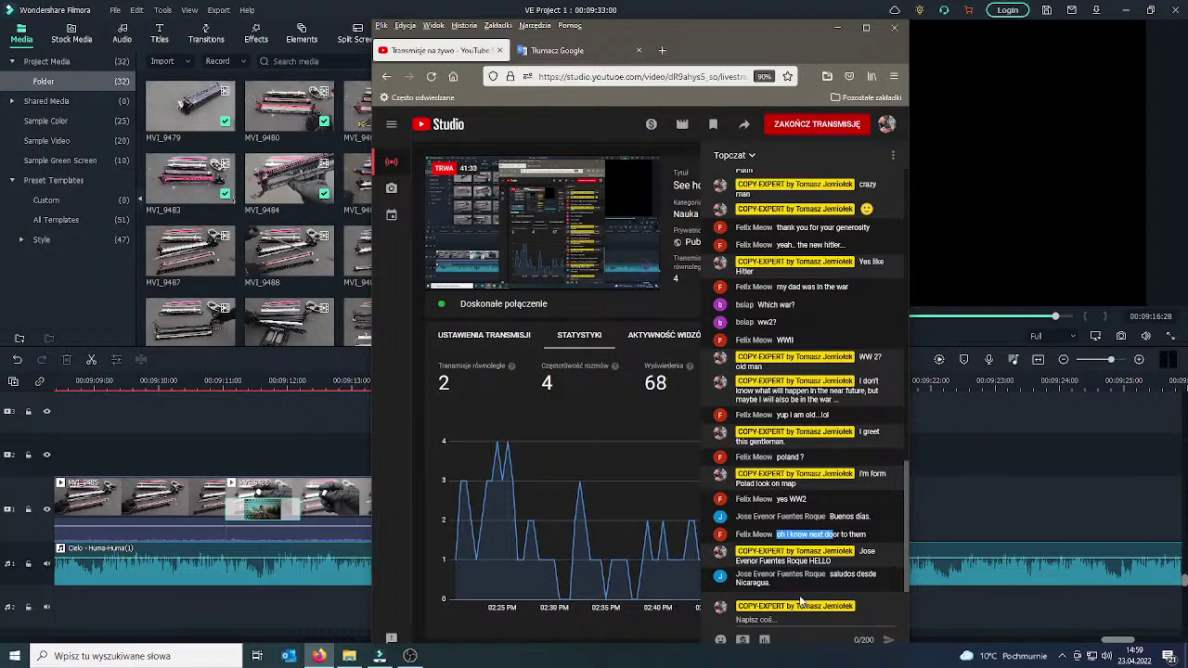
left_click(571, 50)
Translate the Polish 'Szunek dla twojego ojca' and copy the English 'Respect for your father'.
left_click(480, 247)
key("ctrl+a")
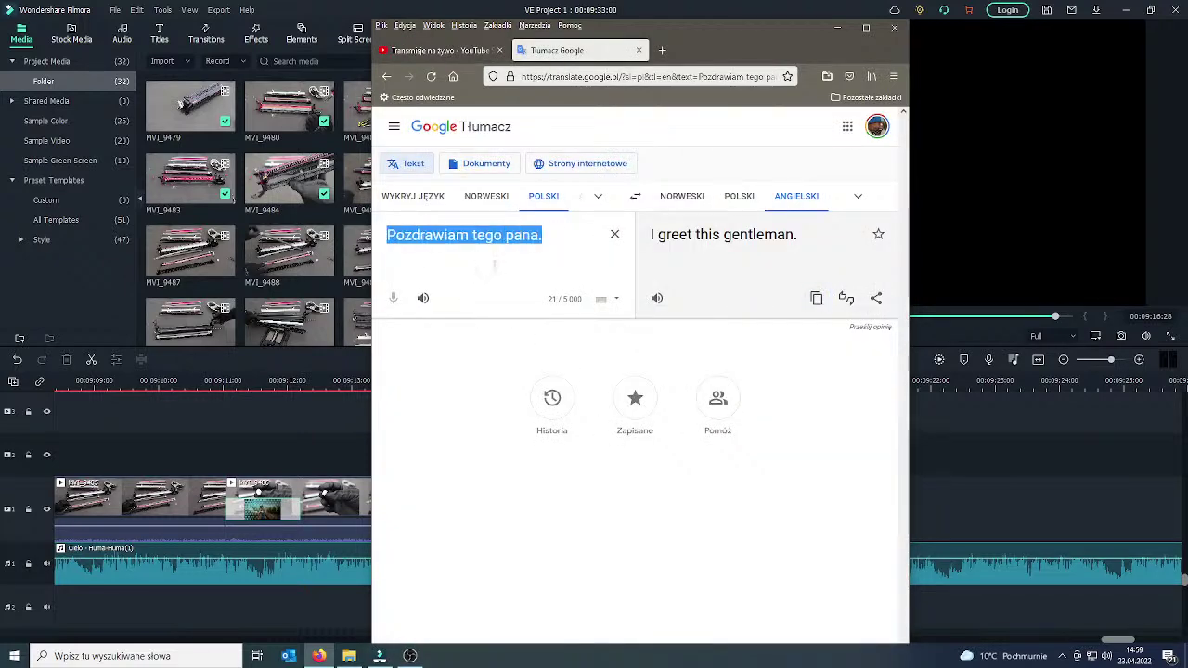
type("Szunek")
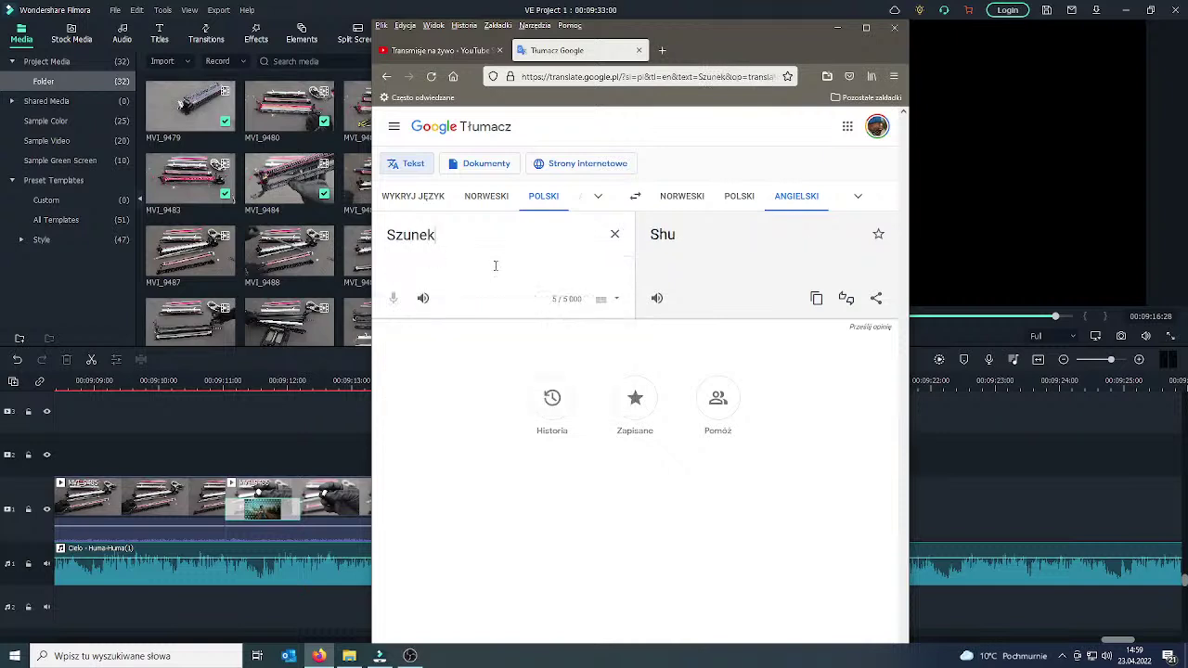
type(" dla tw")
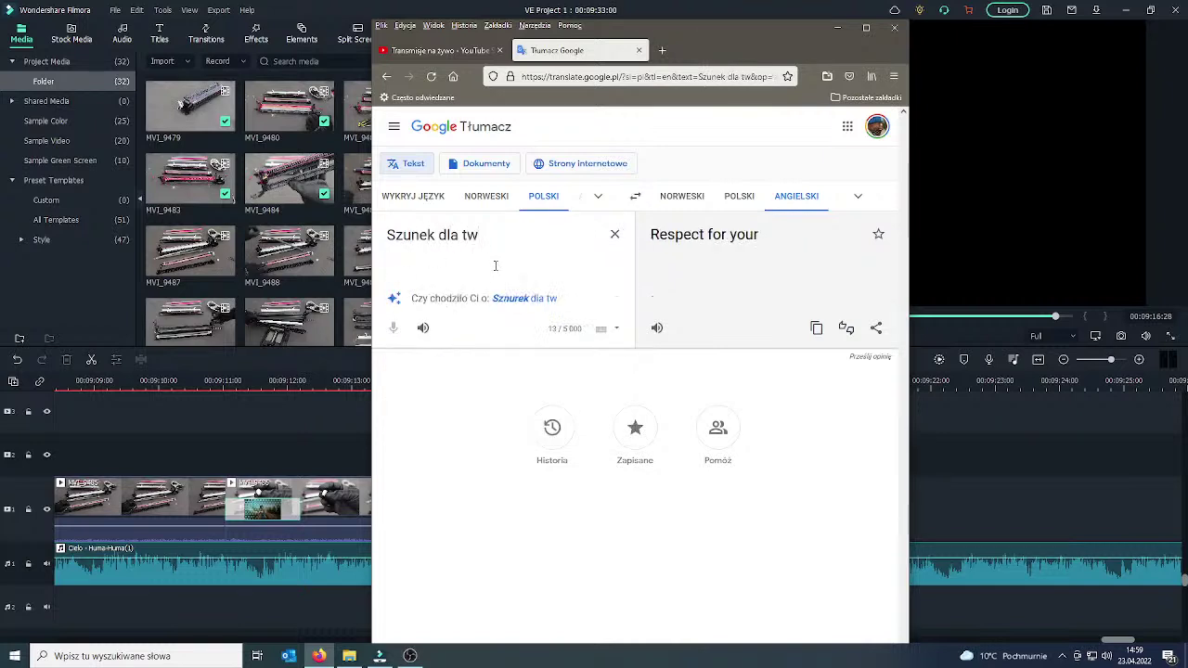
type("ojego ojca")
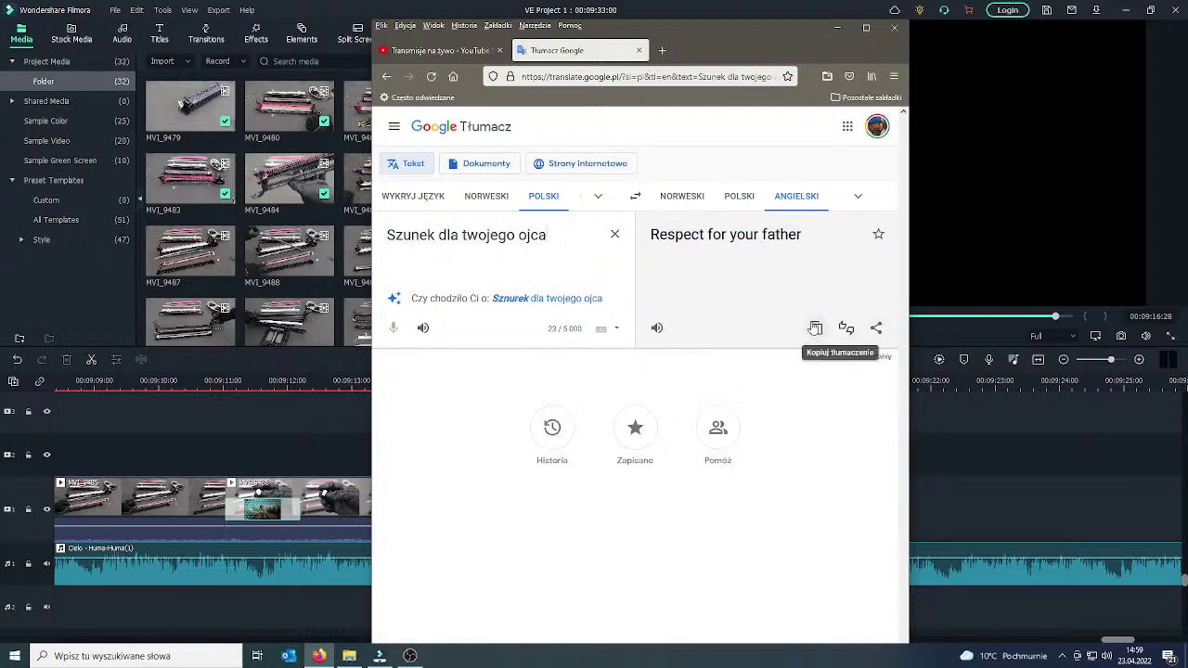
left_click(815, 326)
left_click(436, 50)
left_click(789, 621)
Post 'Respect for your father' and a Nicaragua reply saying you've never been there.
key("ctrl+v")
key("Return")
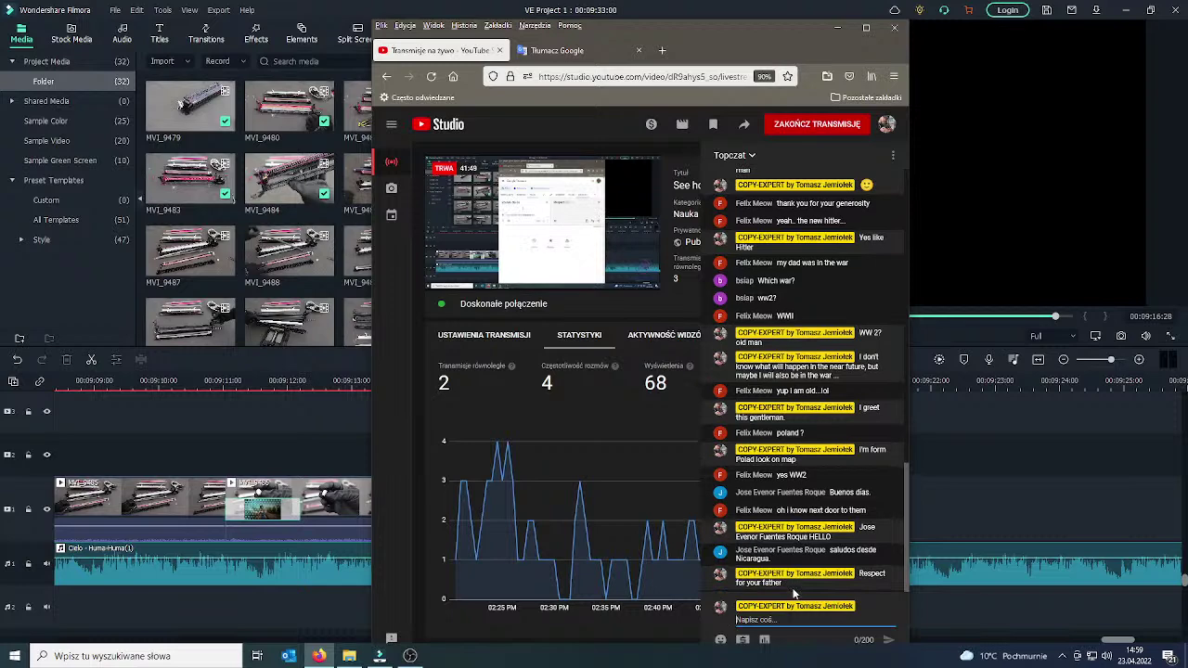
type("Nicaragua")
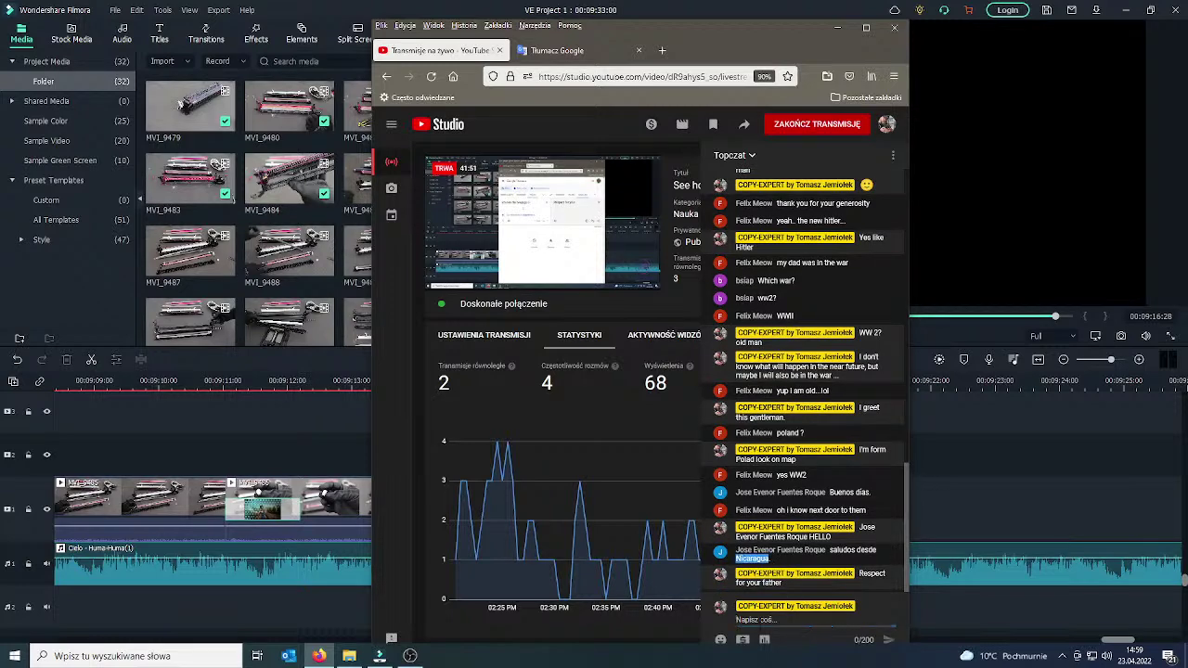
type(" !! ")
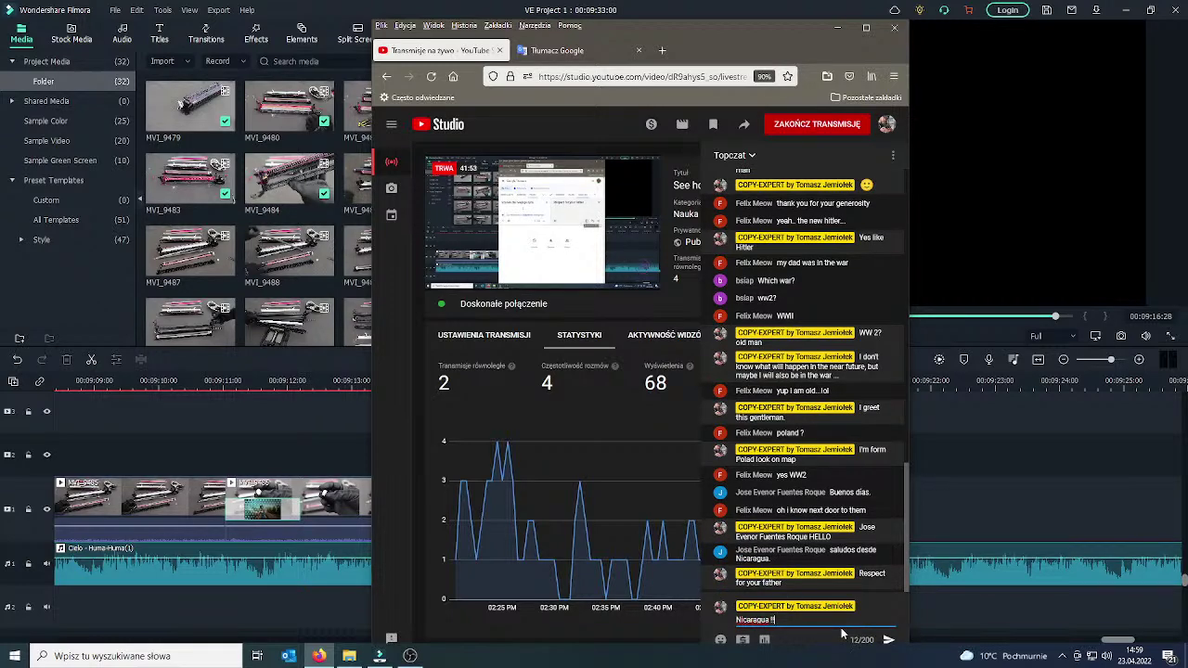
type("I have")
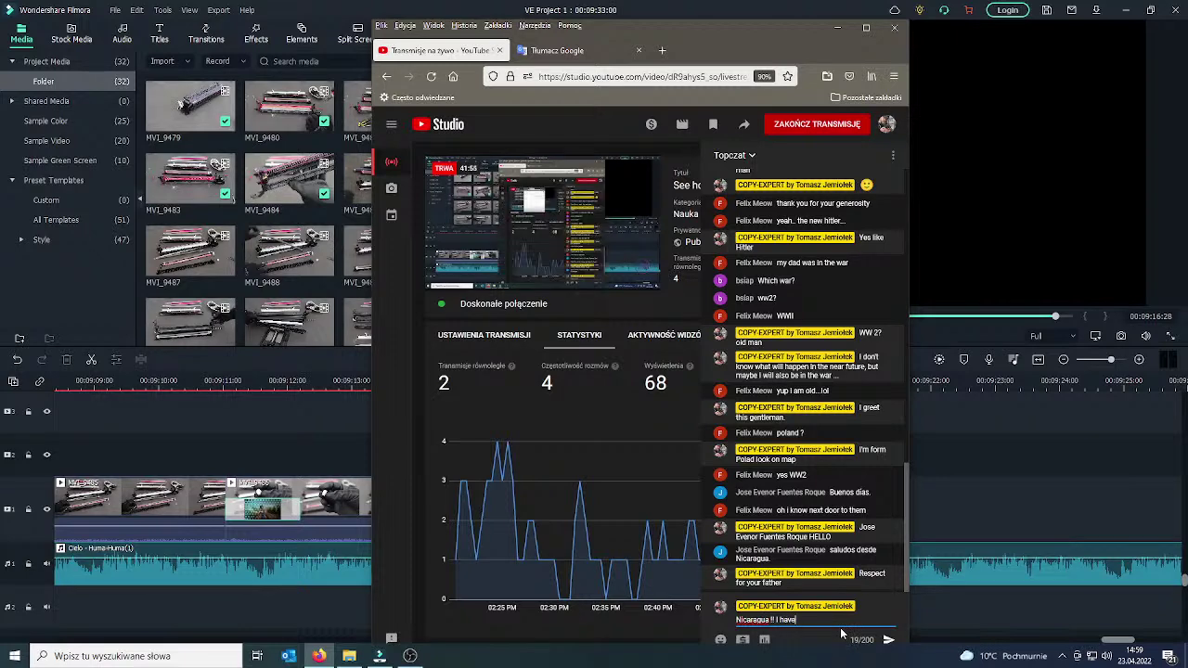
type(" neverbeene")
key("BackSpace")
type("there")
key("Return")
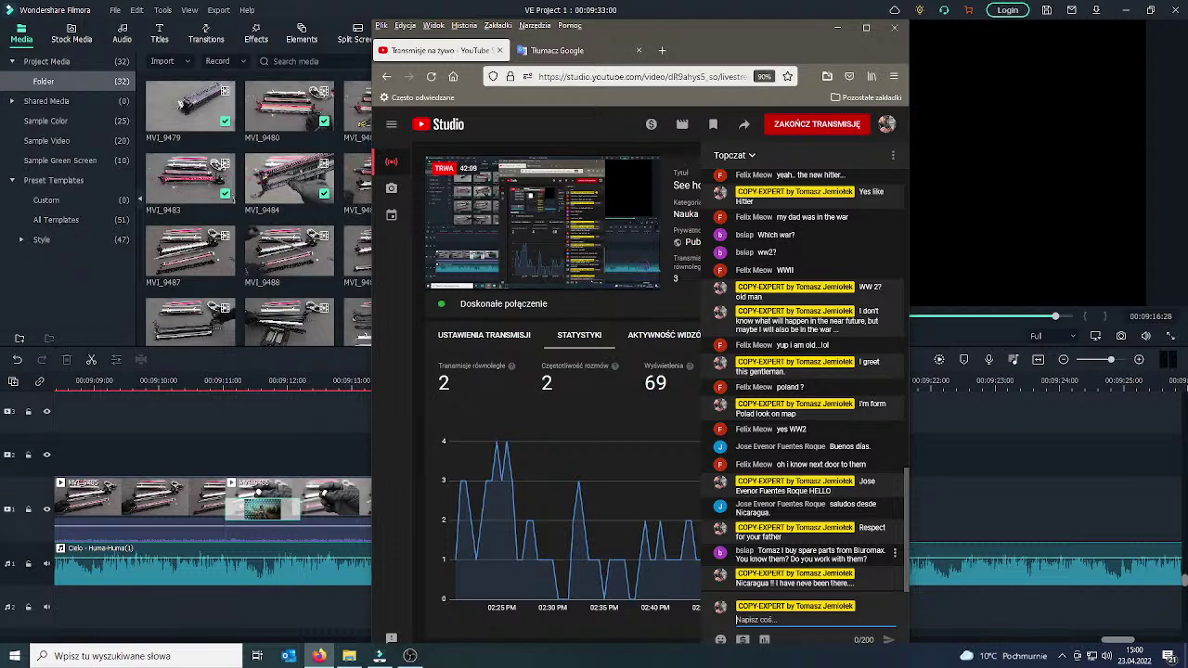
Reply to the viewer by their username with 'Yes i work with him'.
left_click_drag(770, 551, 841, 560)
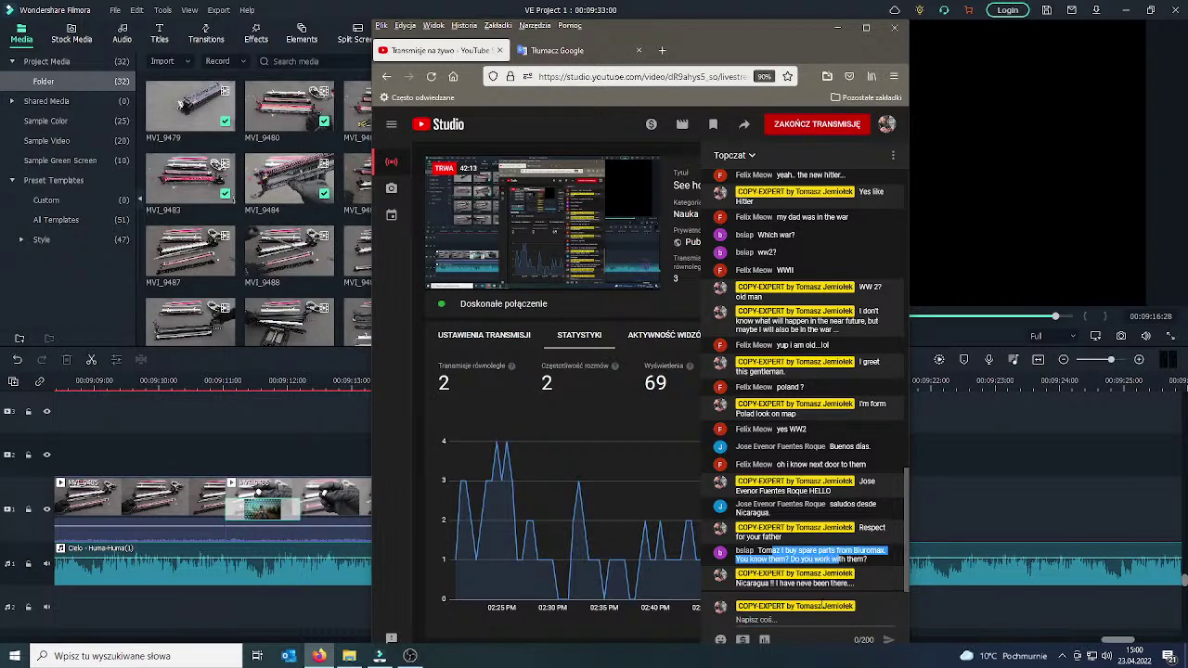
double_click(745, 551)
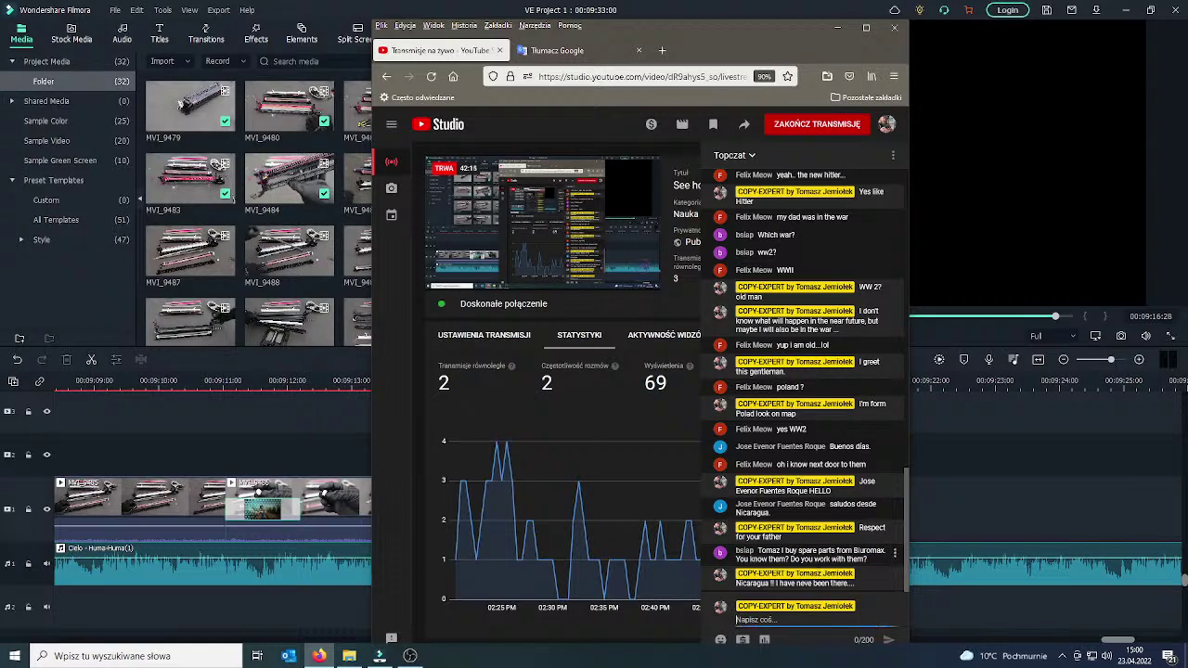
key("ctrl+c")
left_click(798, 620)
key("ctrl+v")
type("I")
key("BackSpace")
type("Yes i wor")
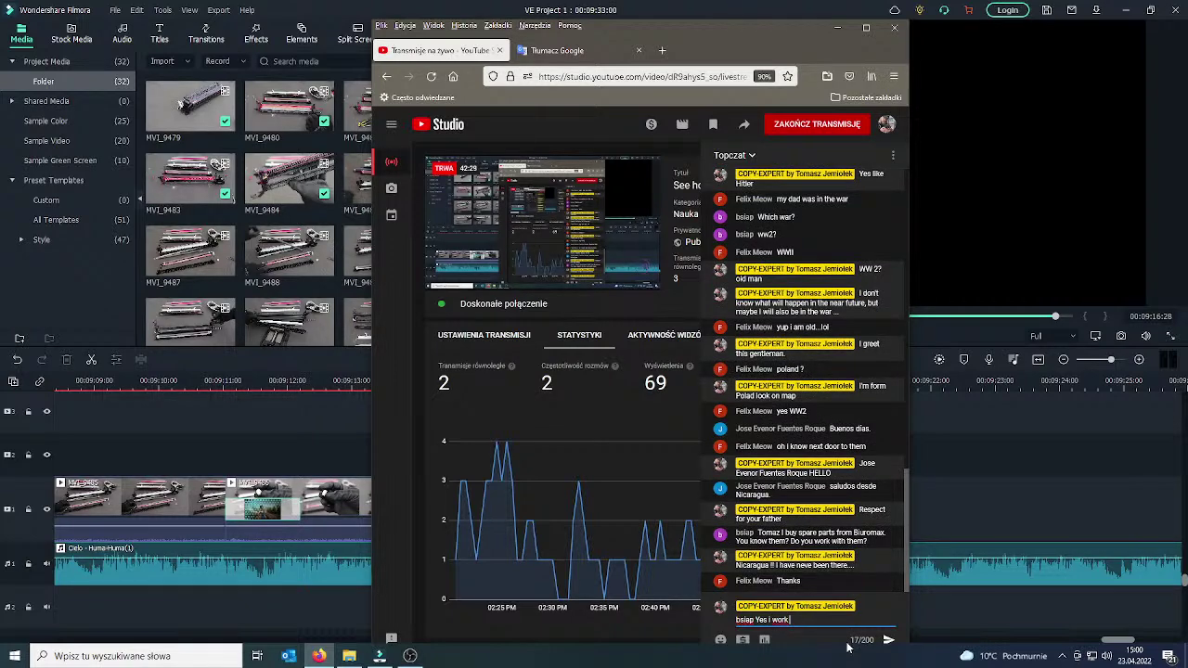
type("k with him.")
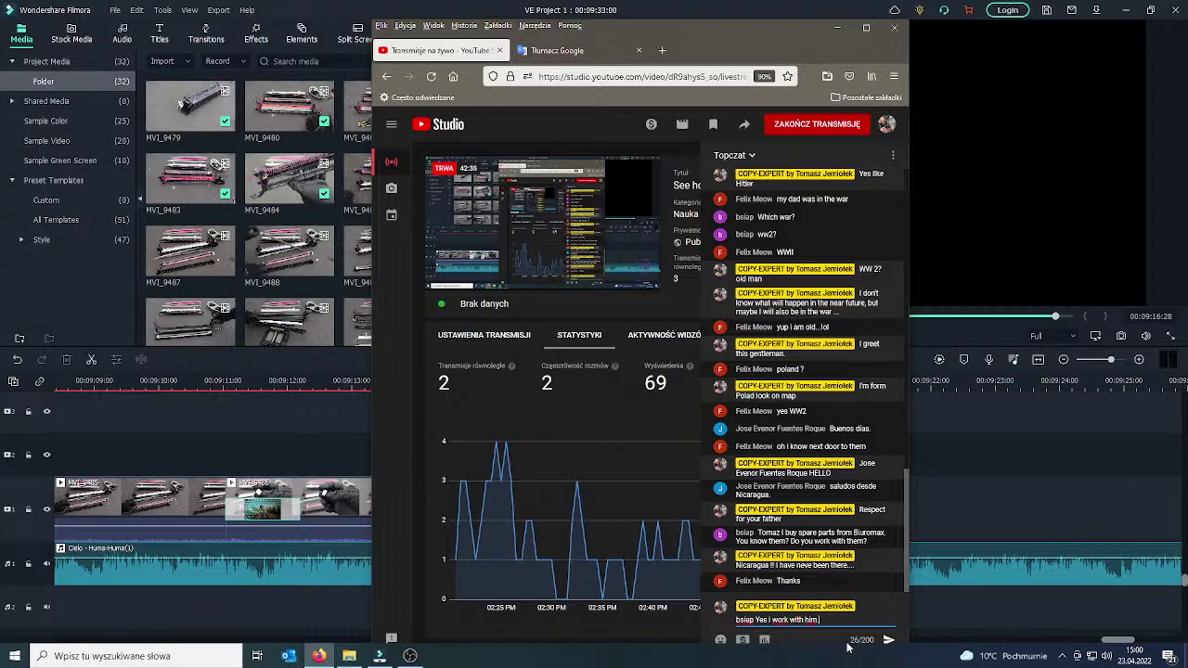
key("Return")
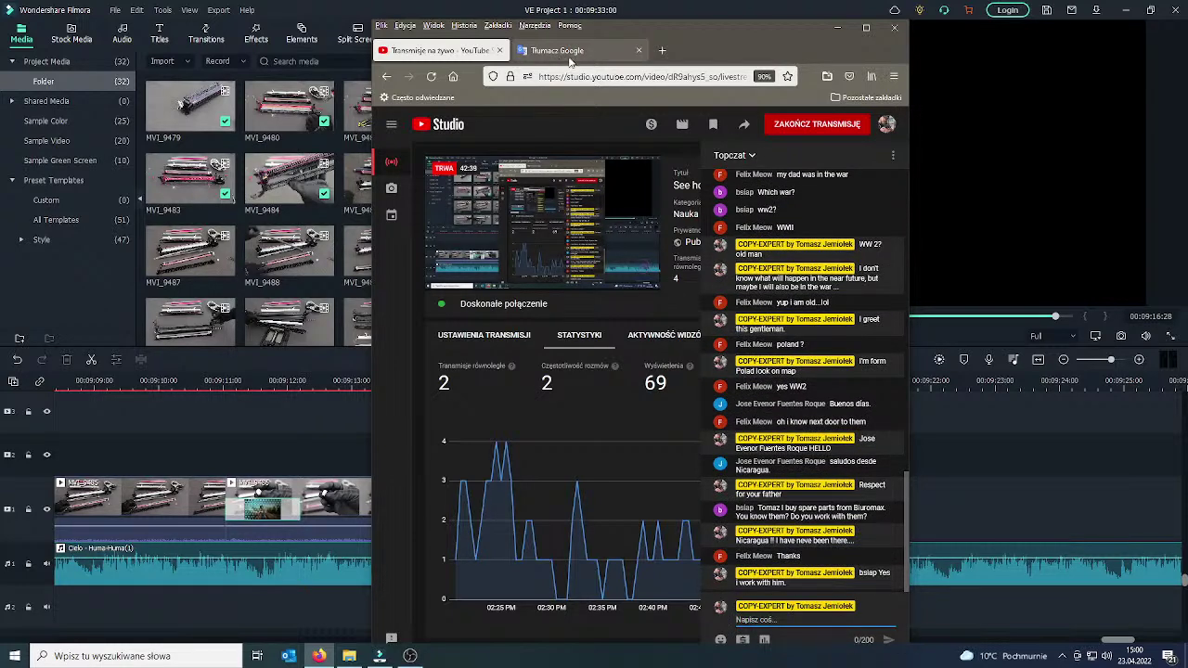
Move the Firefox window aside and cue the Filmora playhead at 00:09:15:06.
left_click_drag(733, 35, 0, 104)
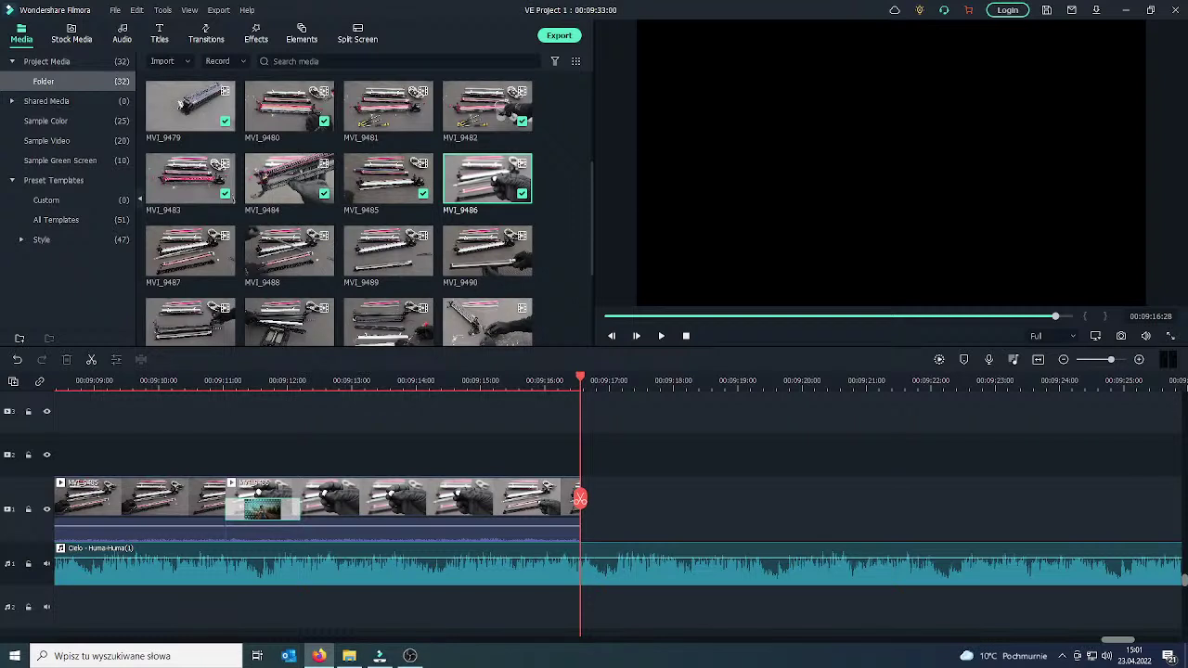
left_click_drag(579, 499, 488, 499)
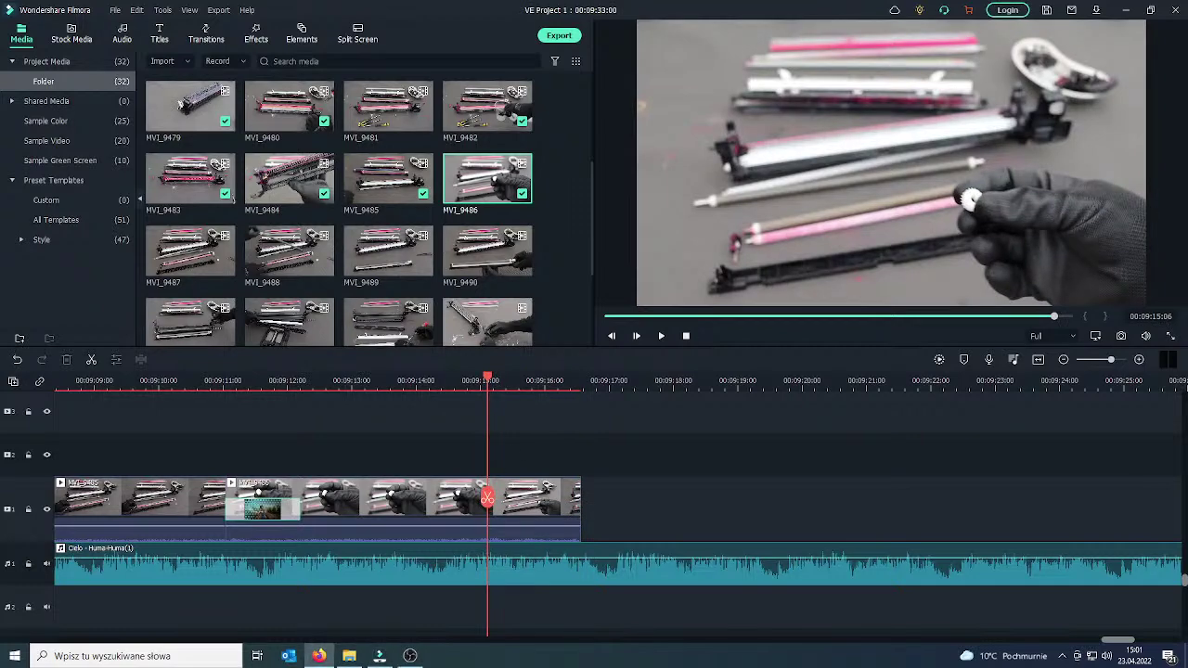
Post a chat question asking the viewer about their country's weather, then minimize the browser.
left_click(318, 655)
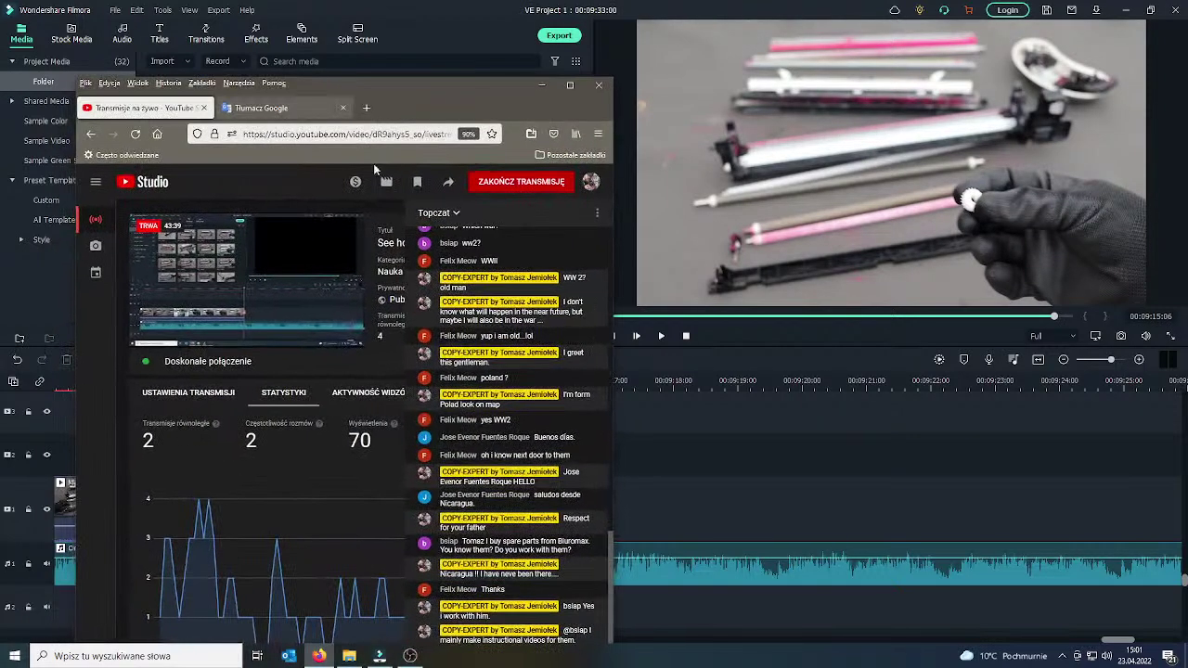
left_click_drag(494, 108, 575, 52)
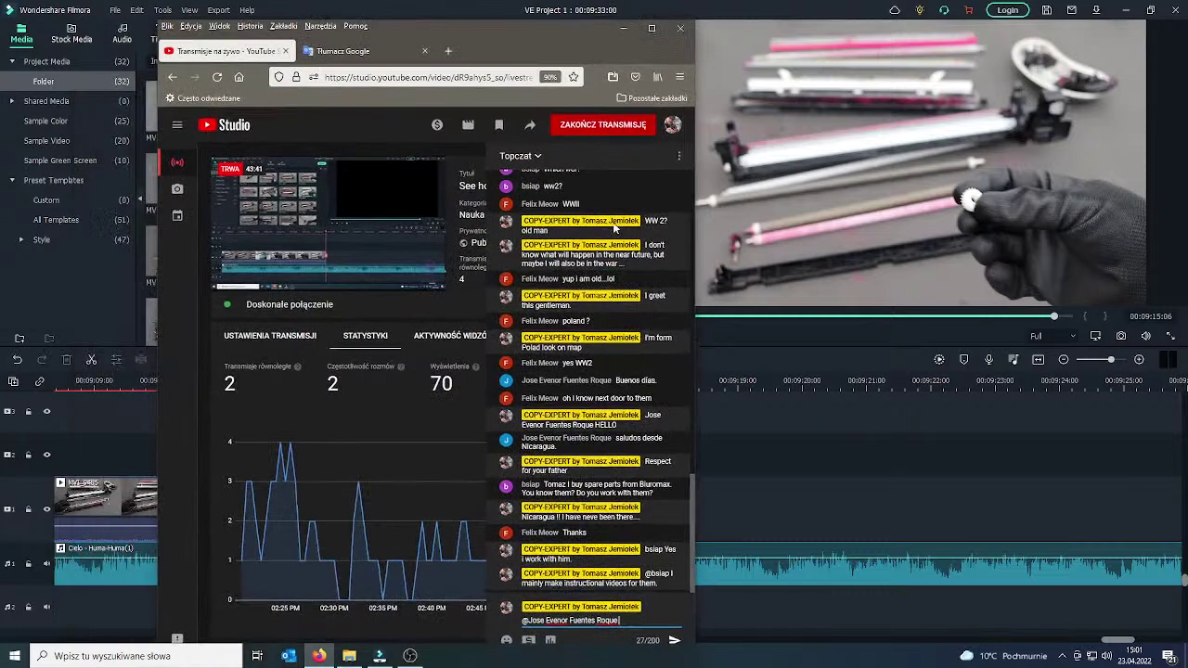
key("ctrl+v")
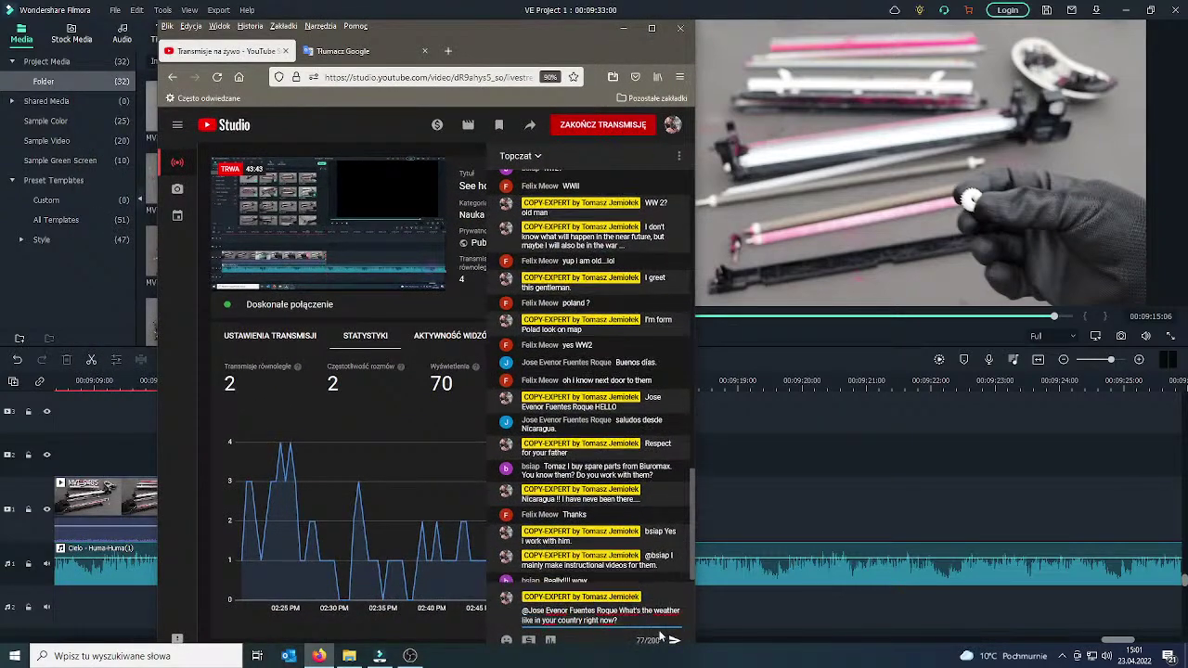
left_click(675, 641)
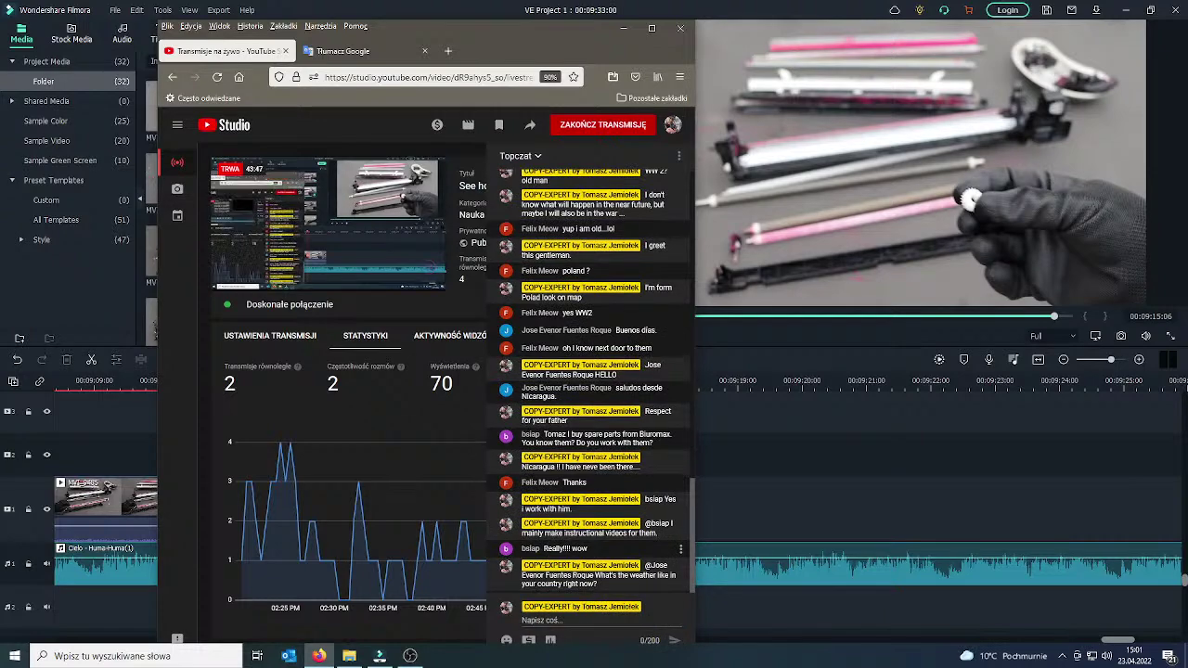
left_click_drag(577, 39, 364, 44)
left_click(420, 27)
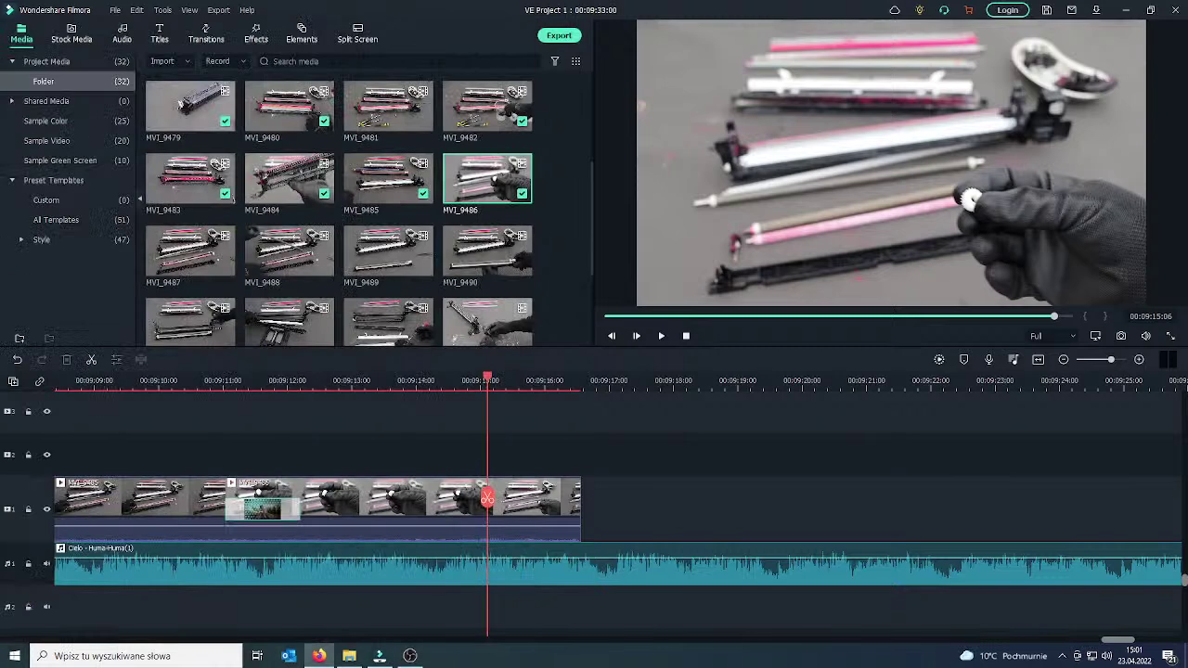
left_click_drag(489, 500, 572, 501)
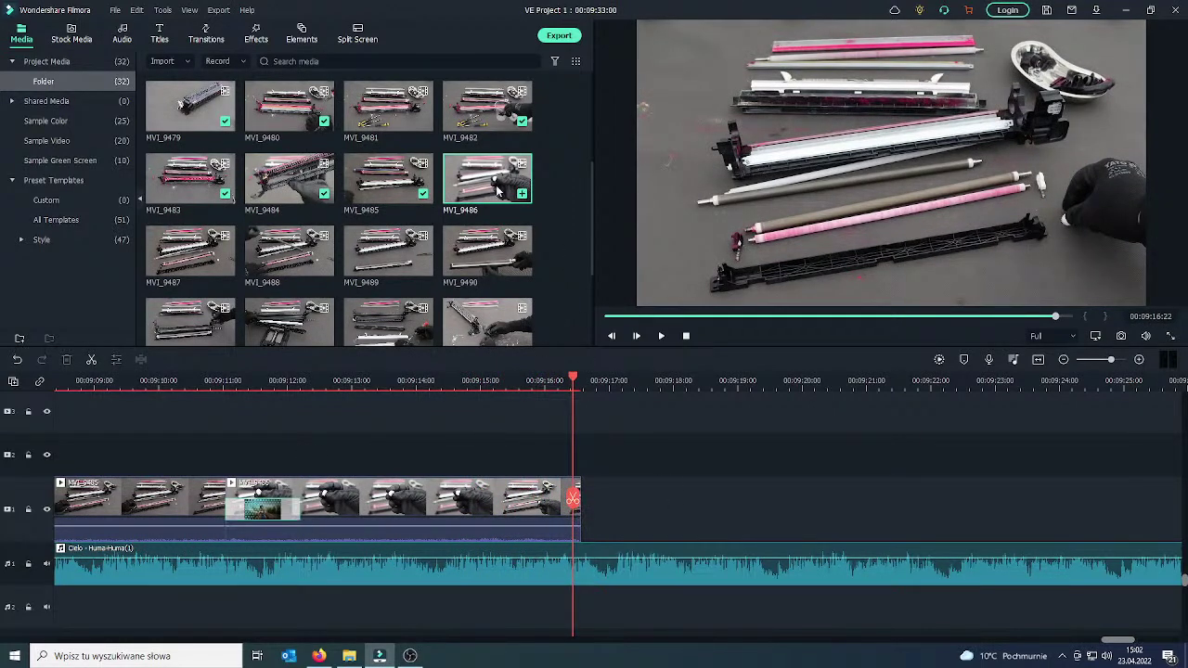
left_click(226, 267)
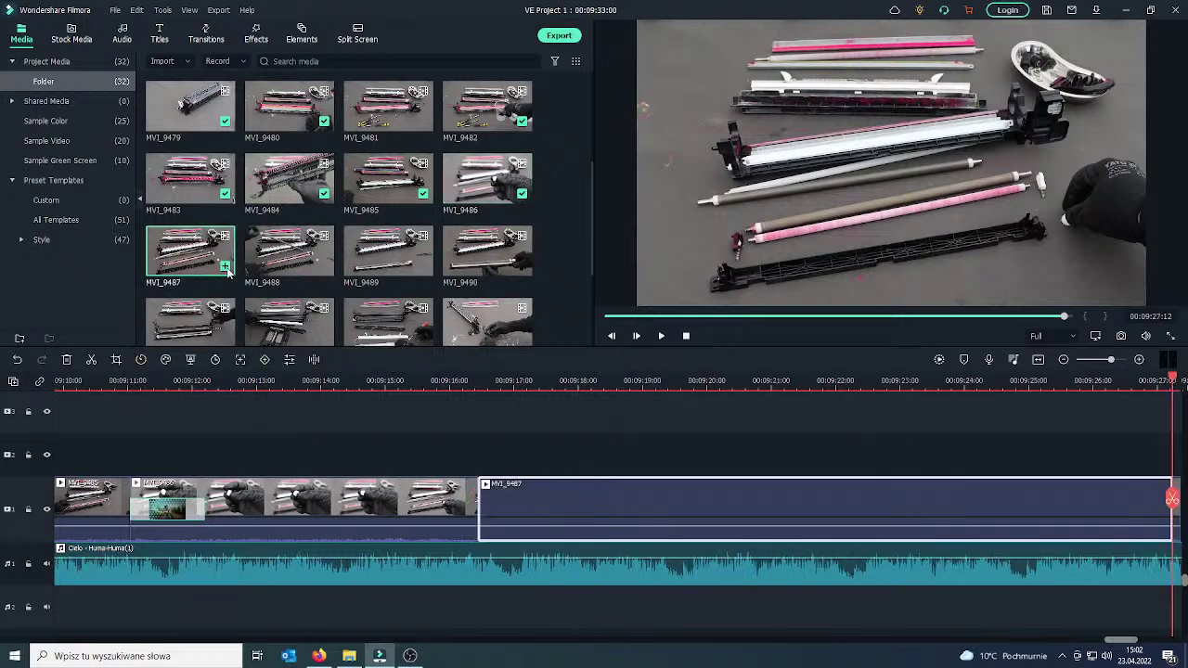
double_click(560, 506)
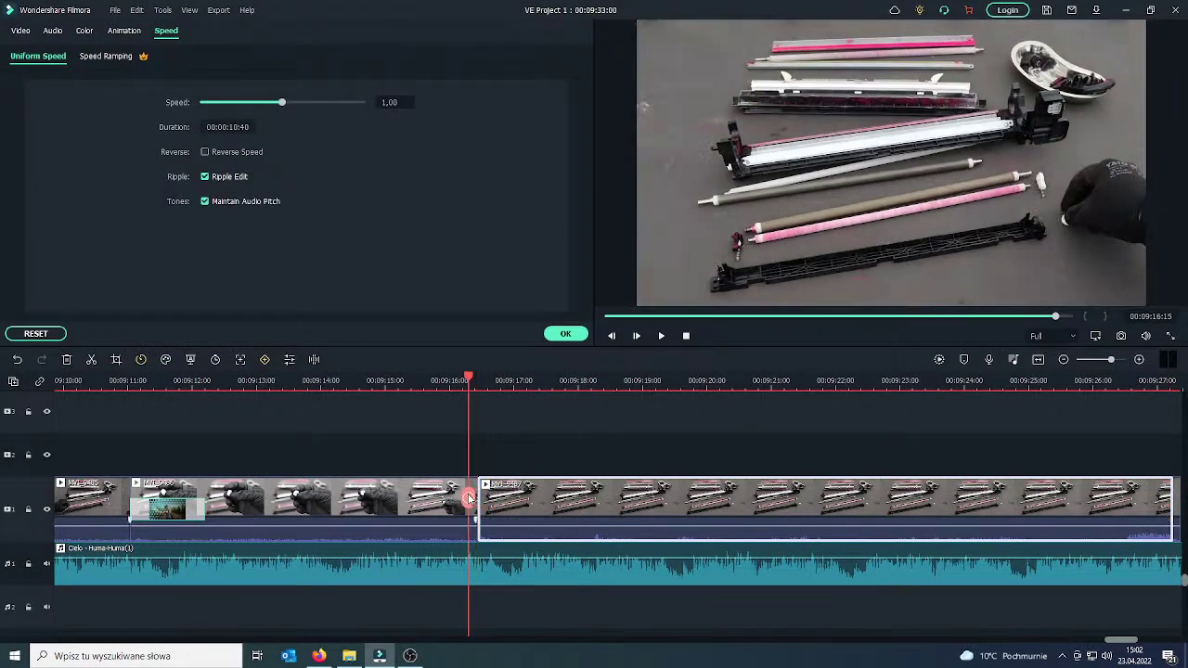
left_click(565, 333)
left_click(661, 335)
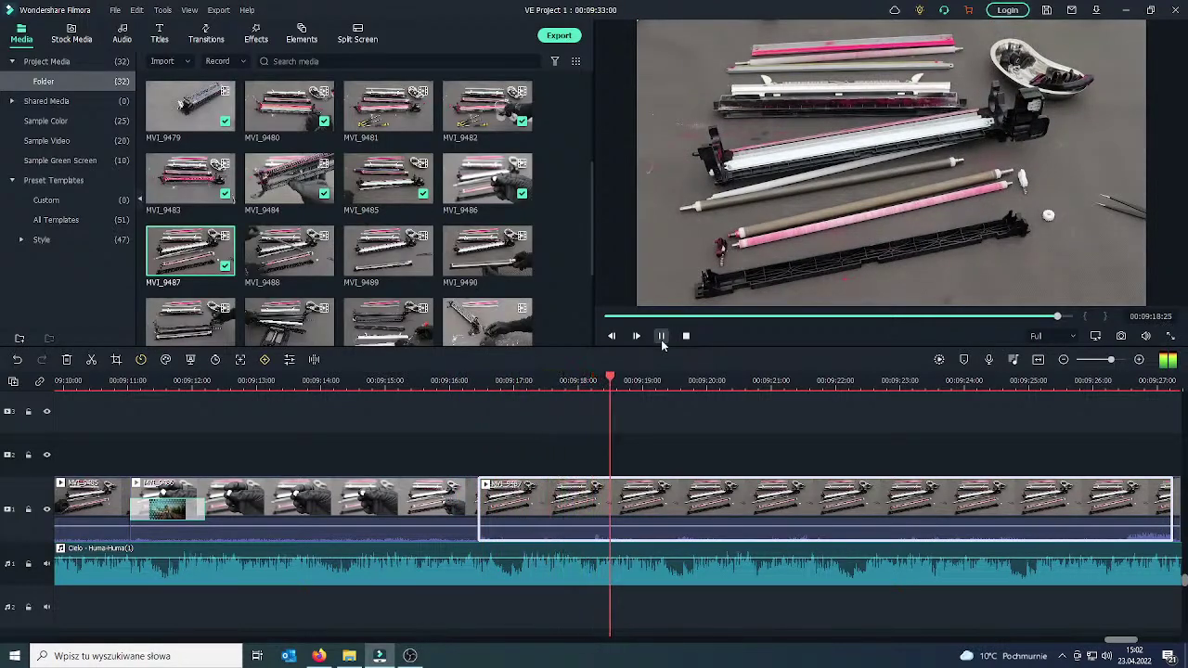
left_click(661, 336)
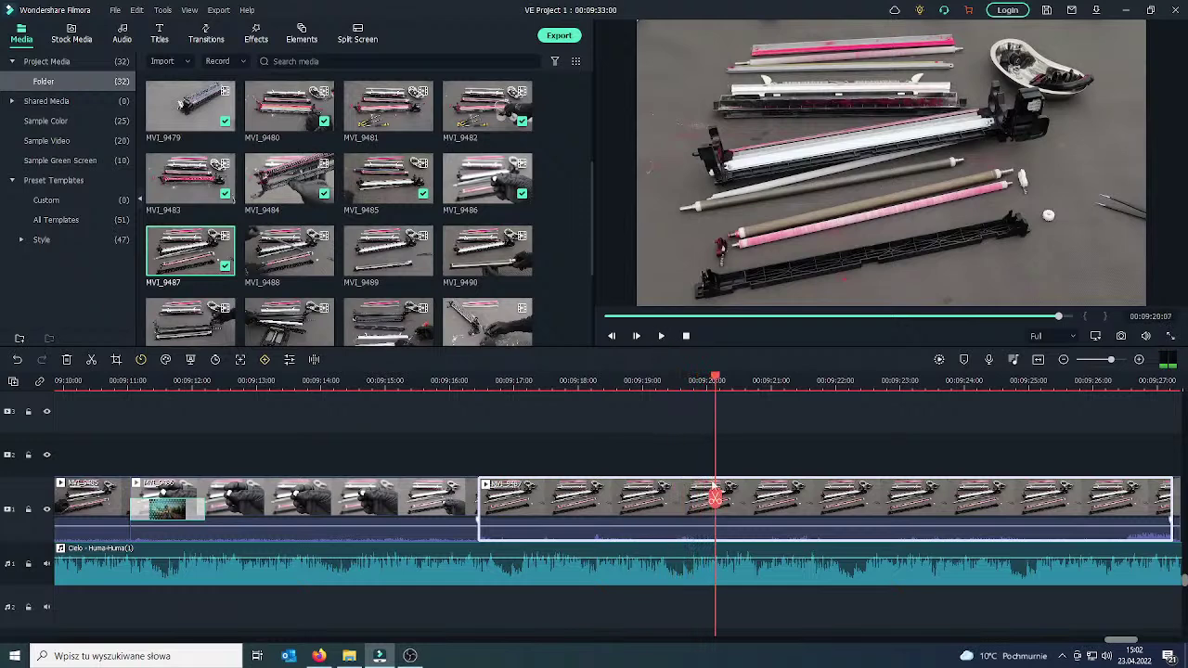
left_click_drag(716, 500, 833, 501)
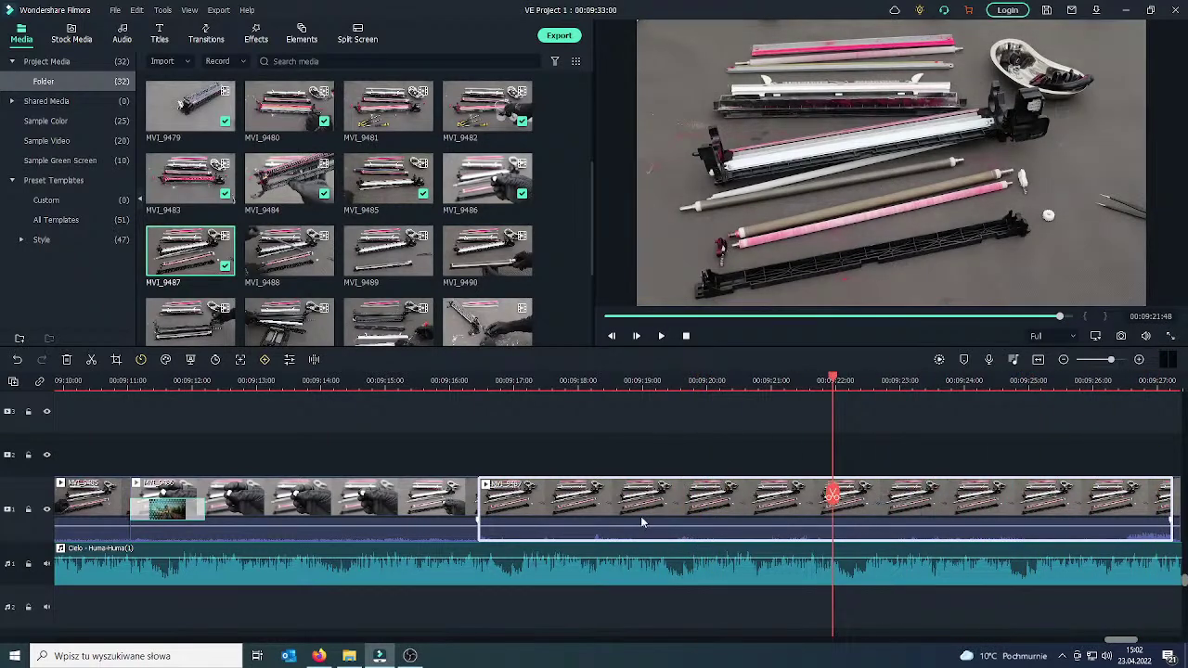
key("Delete")
left_click_drag(478, 496, 493, 495)
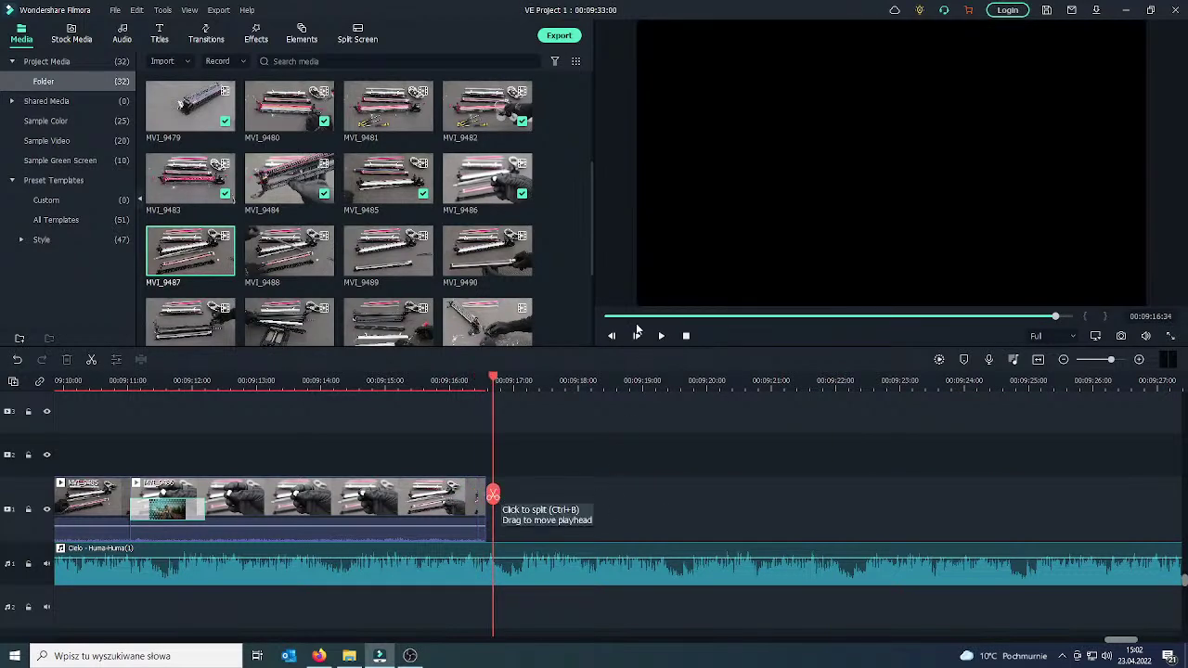
left_click(483, 508)
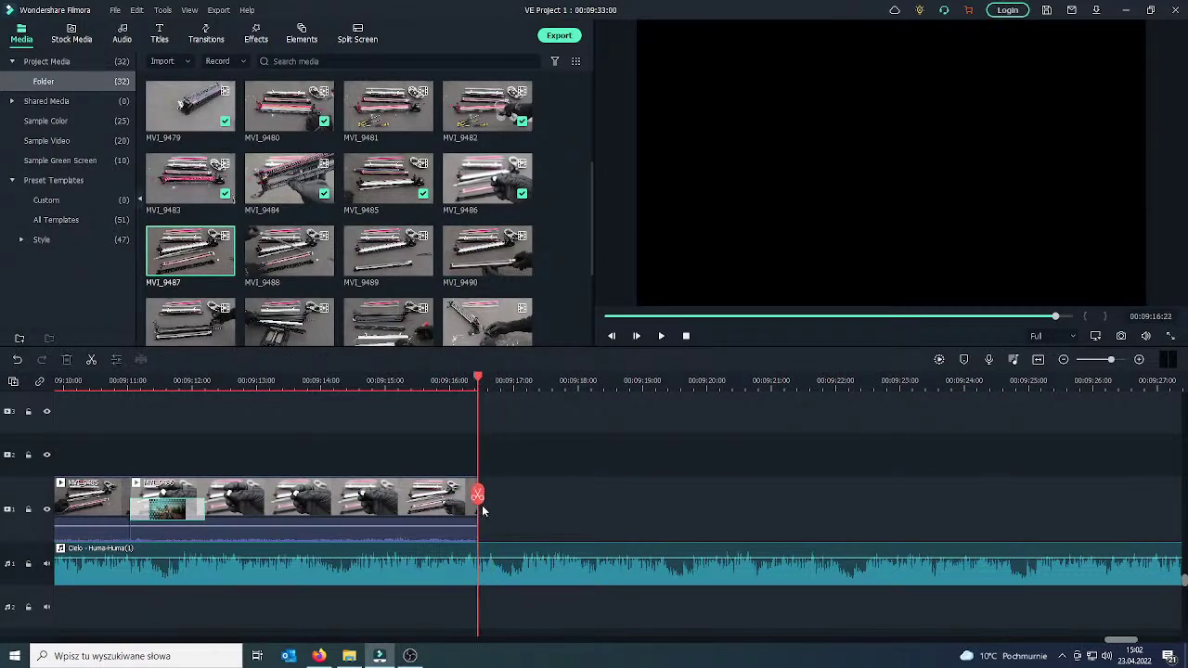
left_click_drag(477, 493, 433, 489)
left_click(431, 489)
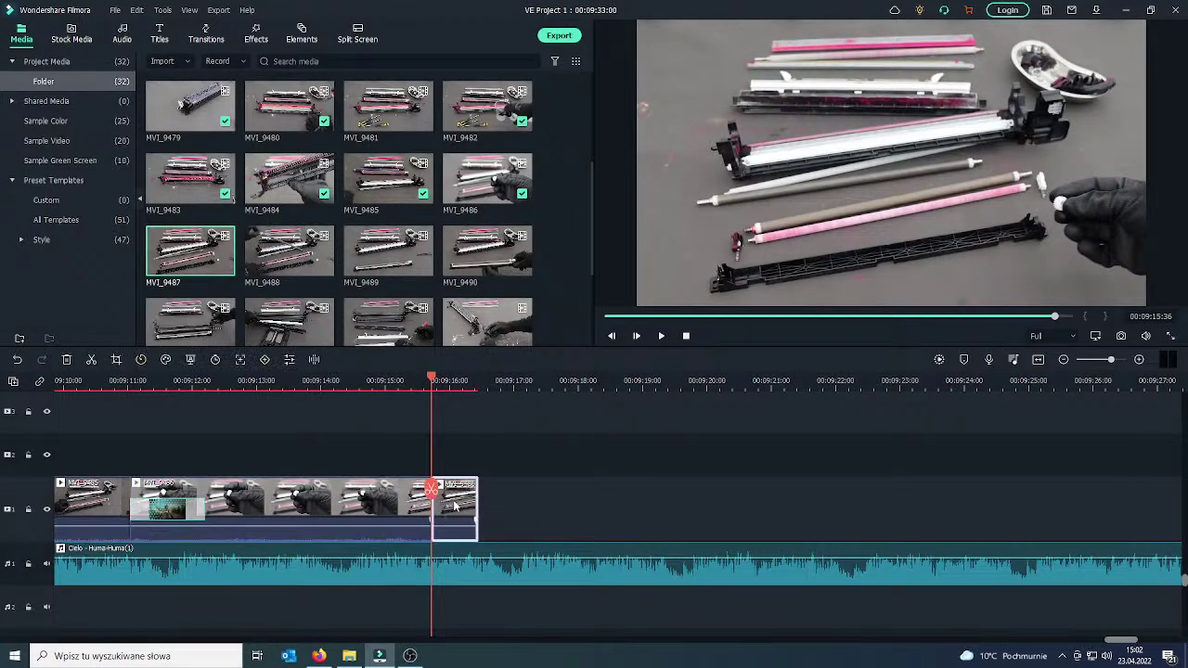
key("Delete")
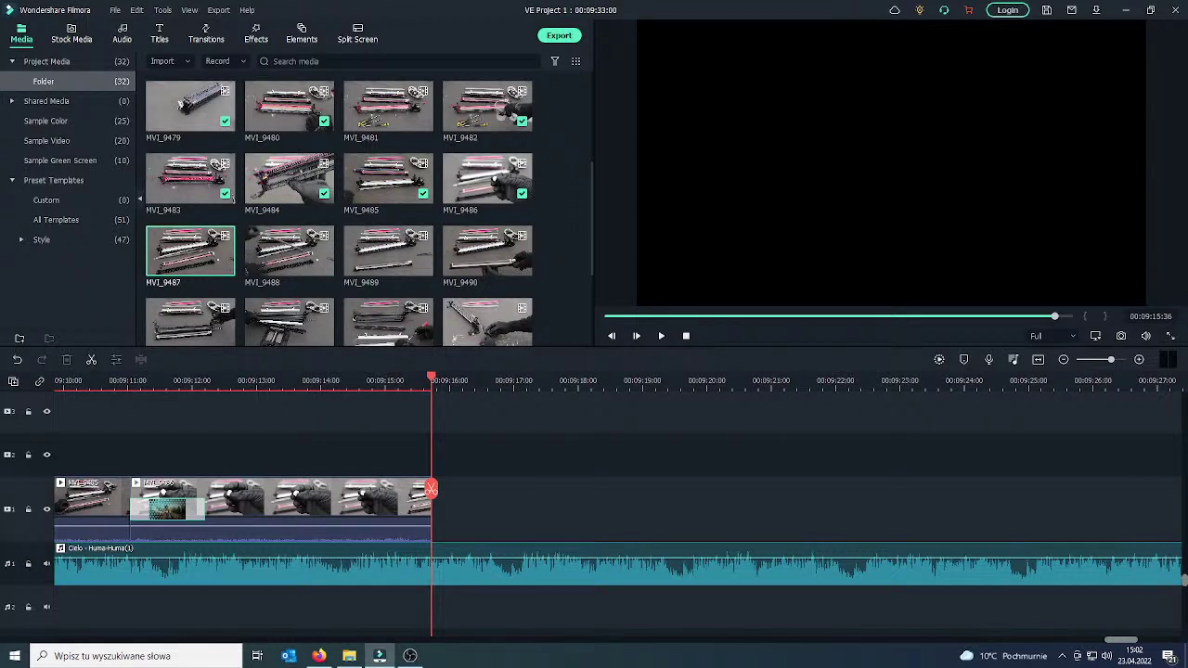
key("alt+Tab")
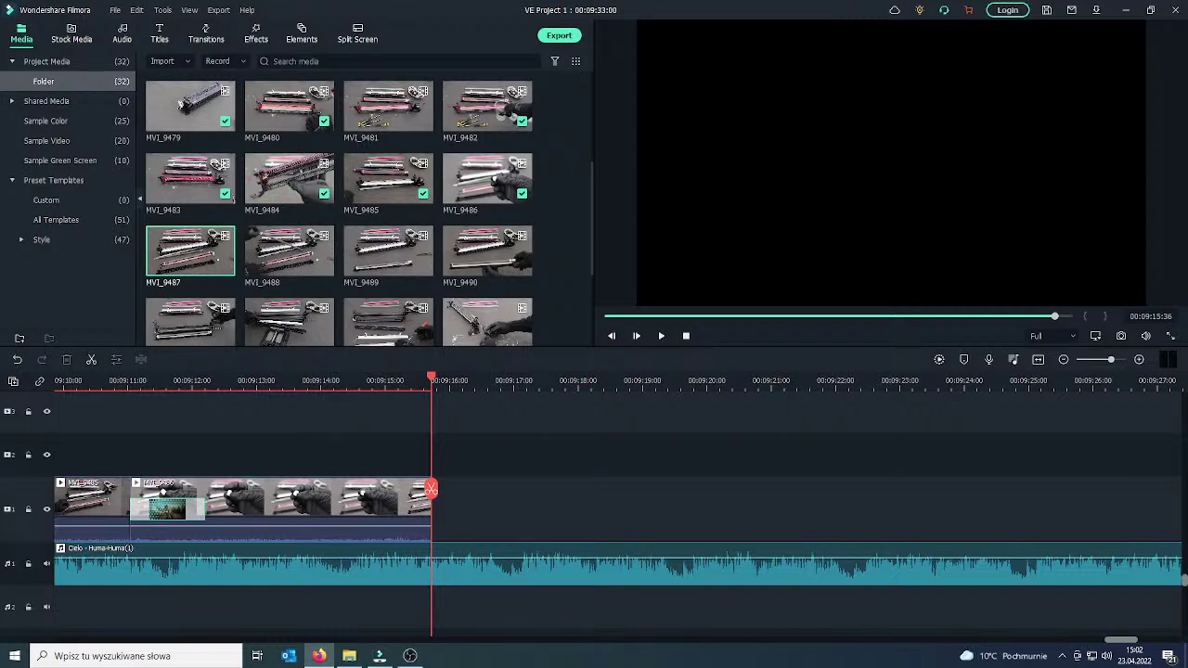
left_click(409, 504)
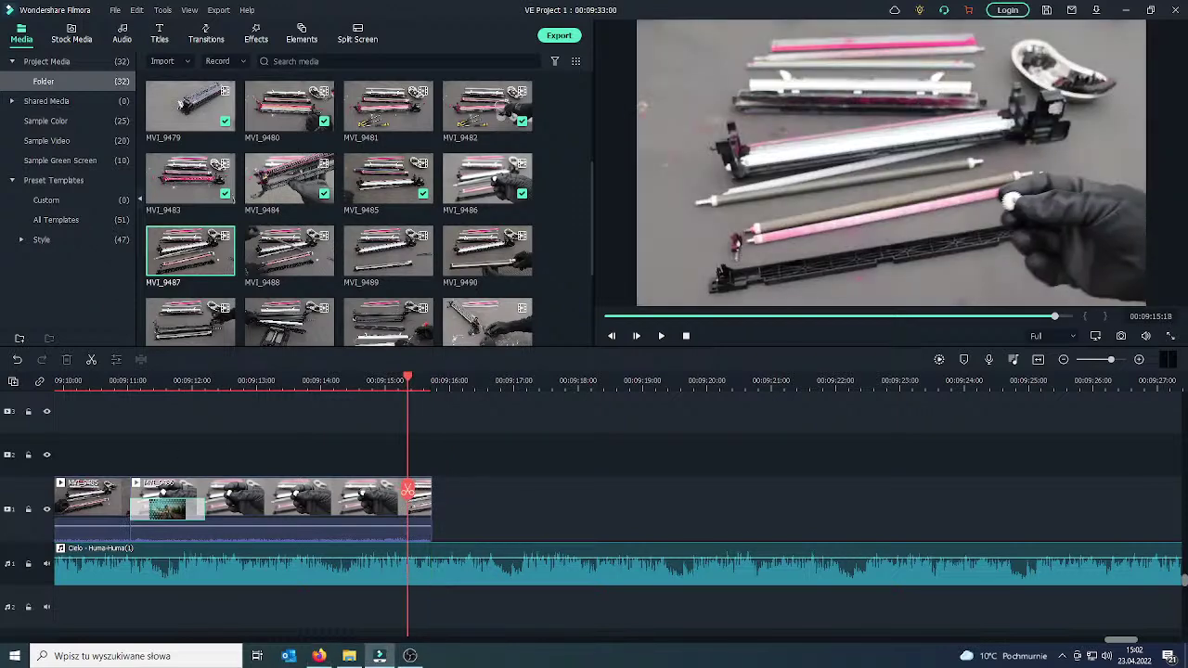
key("alt+Tab")
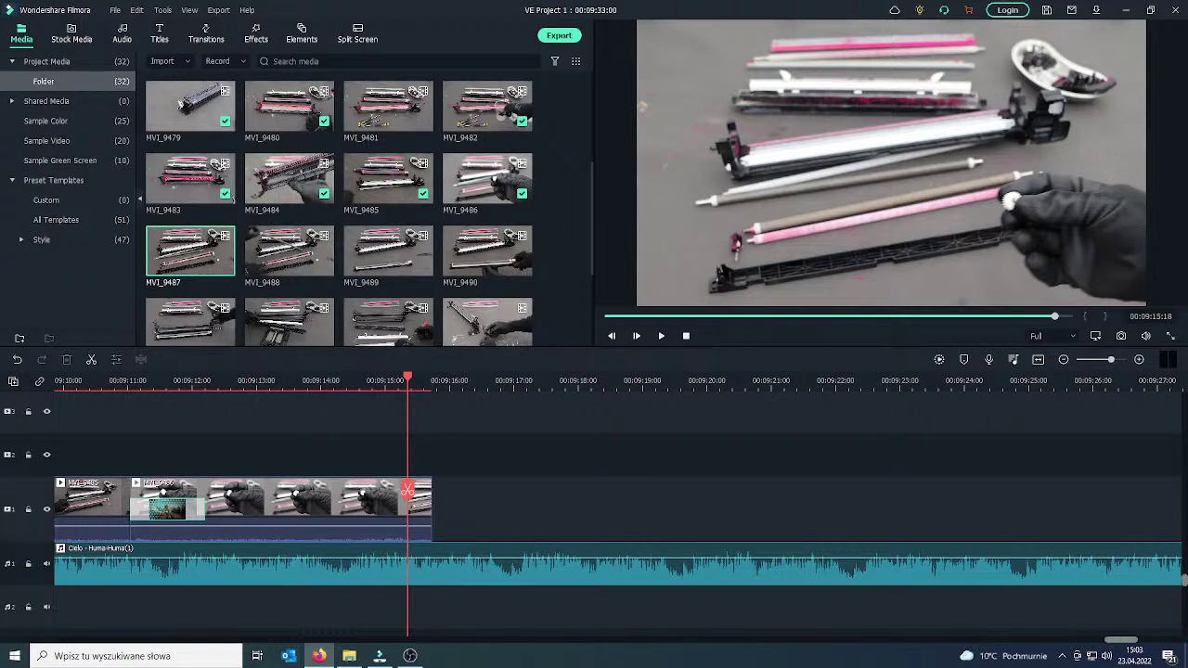
key("alt+Tab")
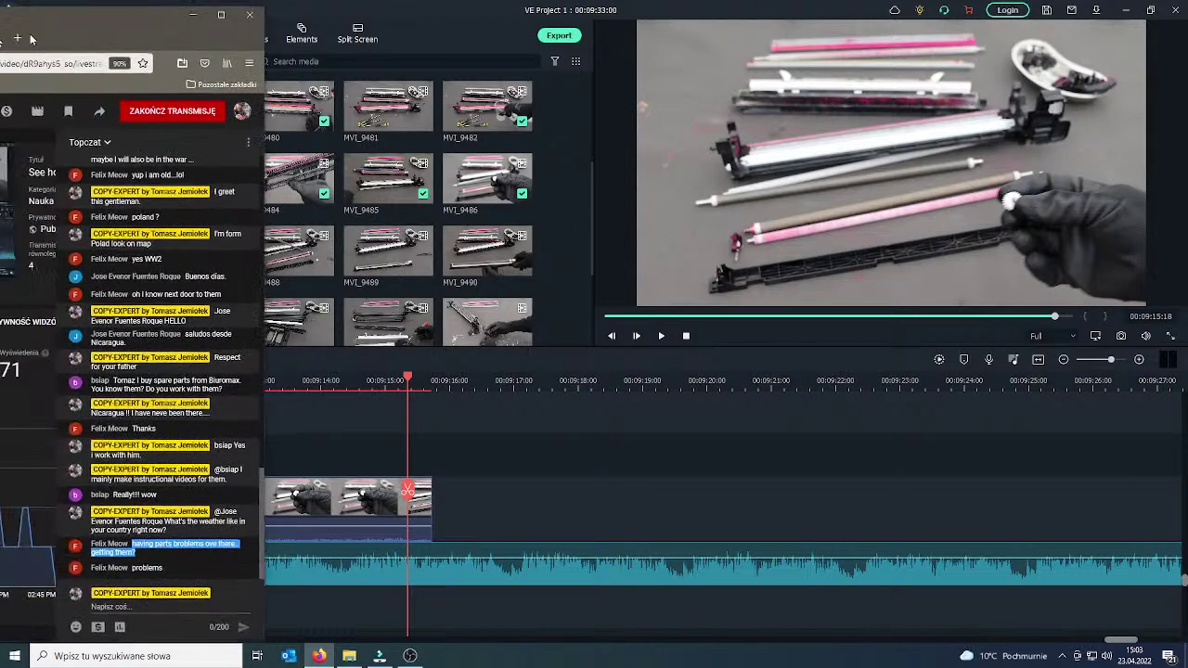
left_click(590, 551)
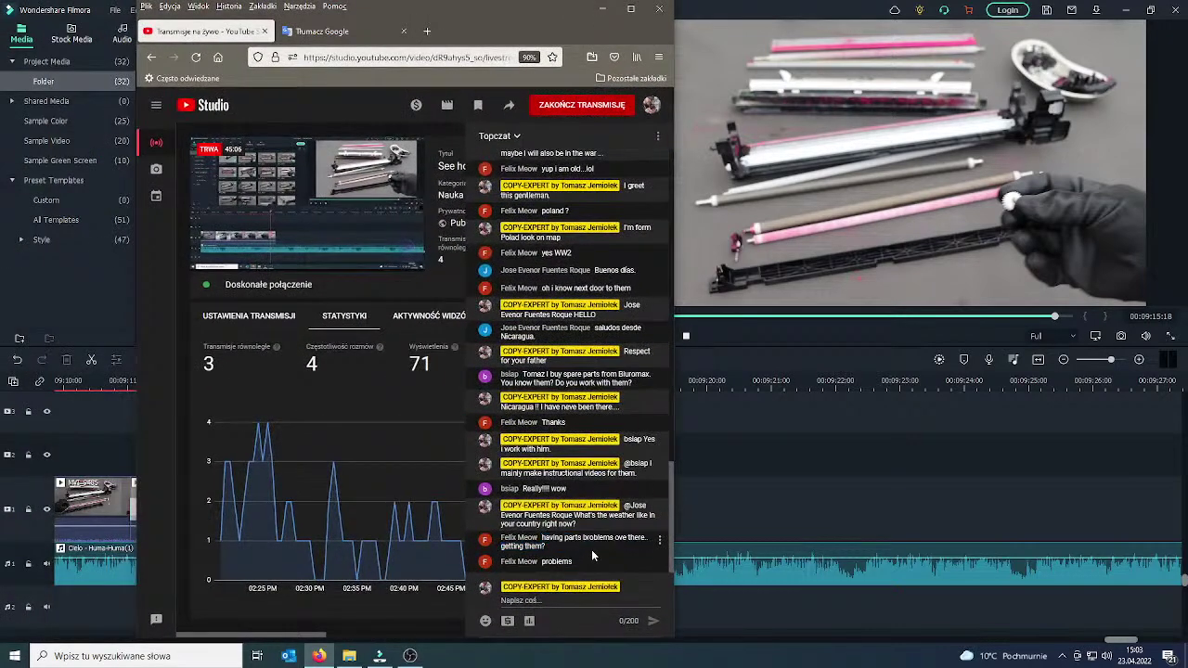
left_click(583, 603)
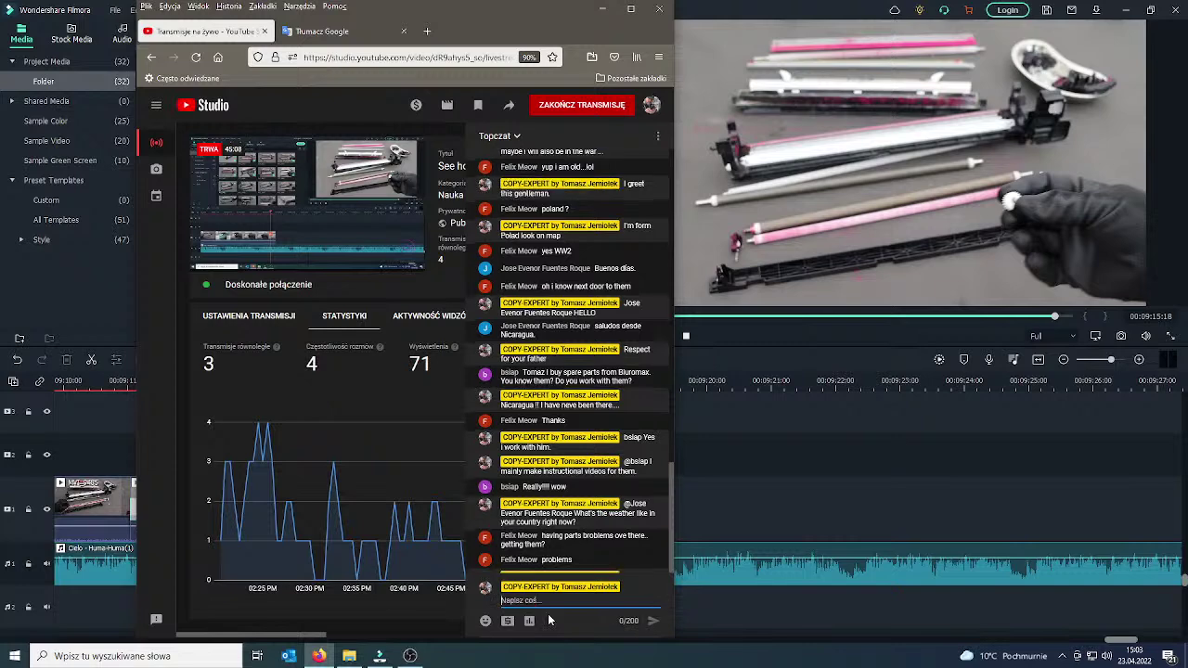
key("alt+Tab")
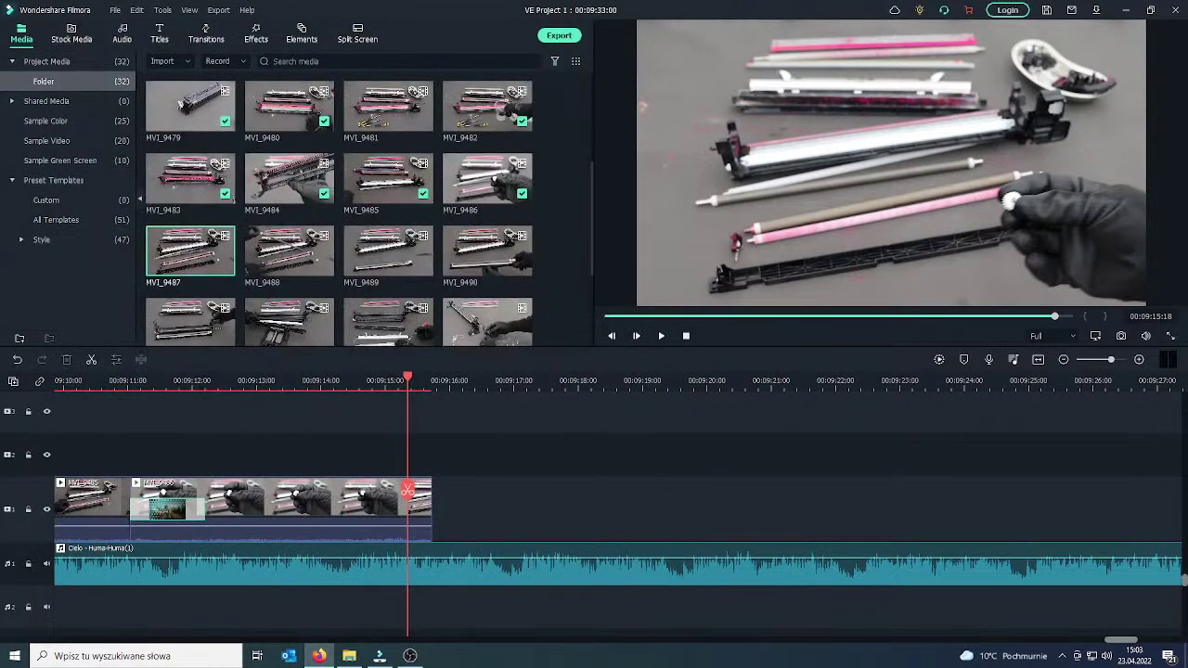
Append MVI_9488 to the end of the timeline.
left_click_drag(409, 492, 438, 494)
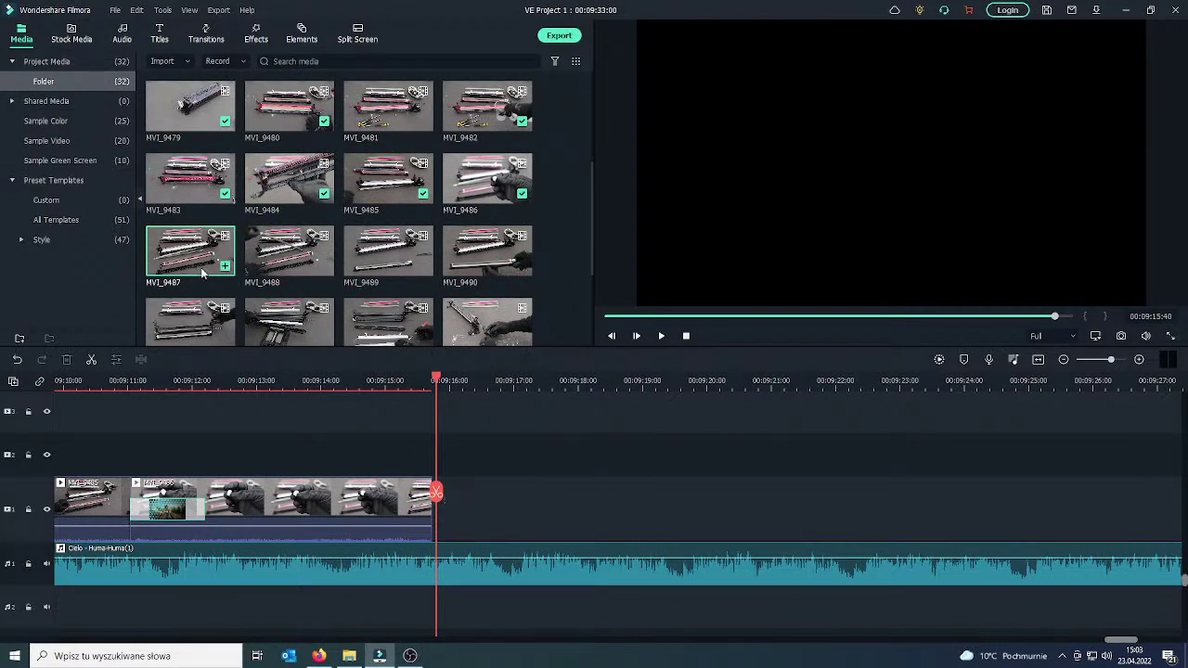
left_click(324, 267)
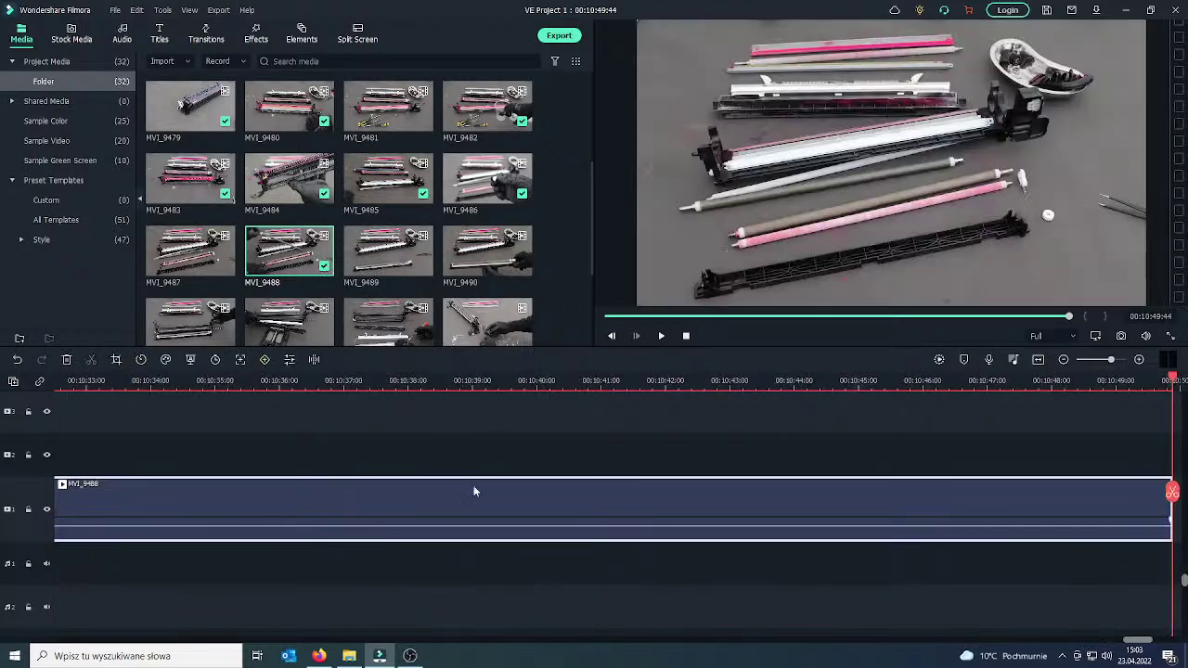
double_click(473, 490)
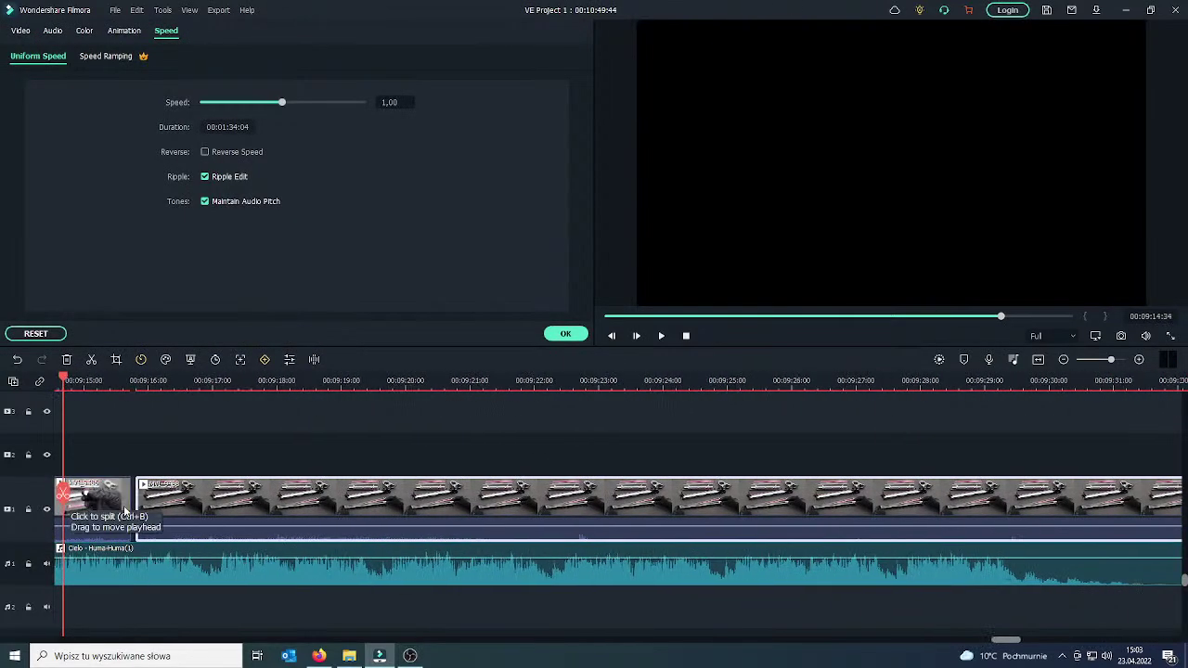
left_click(223, 506)
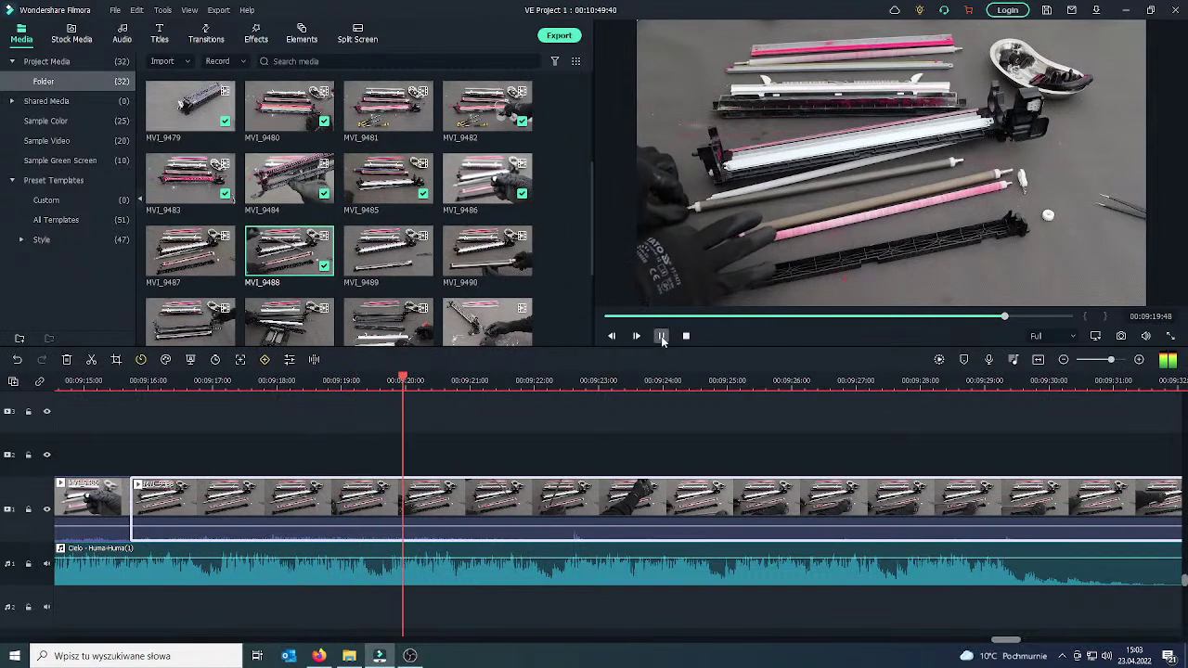
Split MVI_9488 at 09:19:37, delete its opening piece, and review the junction.
left_click(662, 337)
left_click(473, 497)
left_click_drag(474, 497, 389, 501)
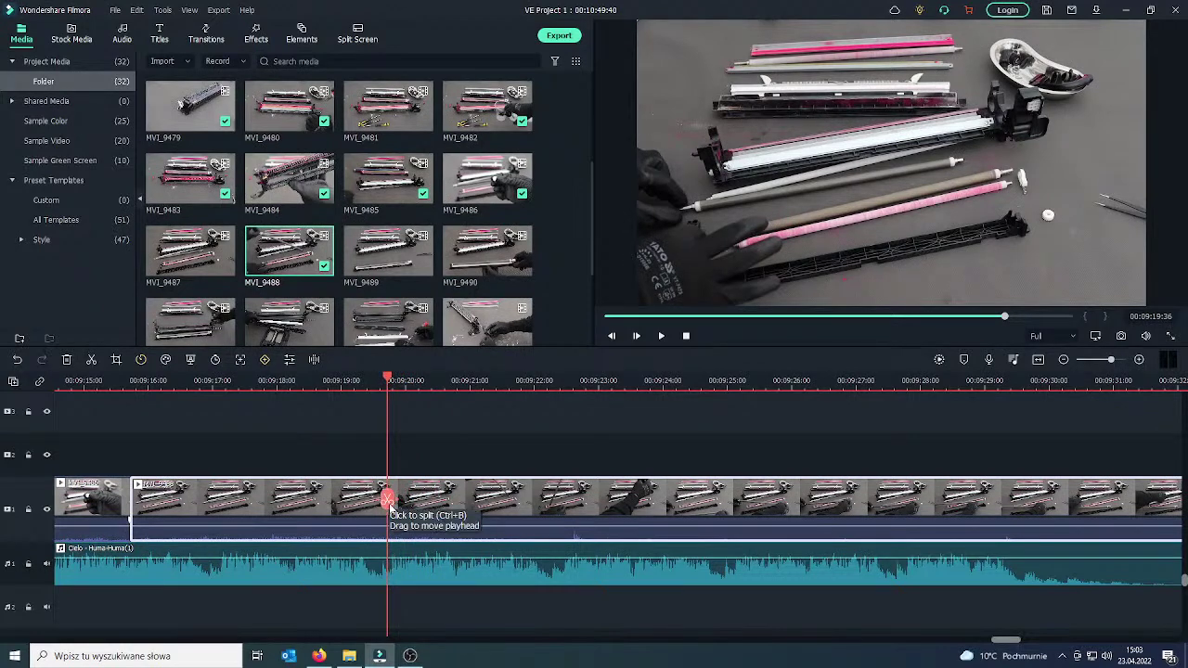
key("ctrl+b")
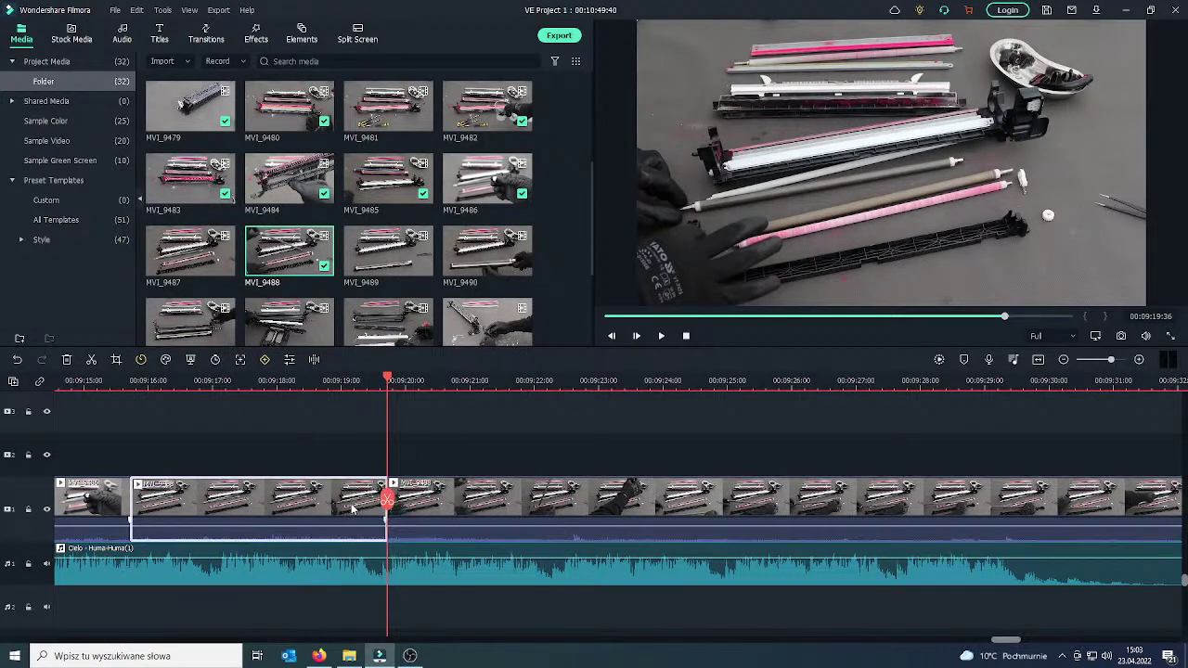
key("Delete")
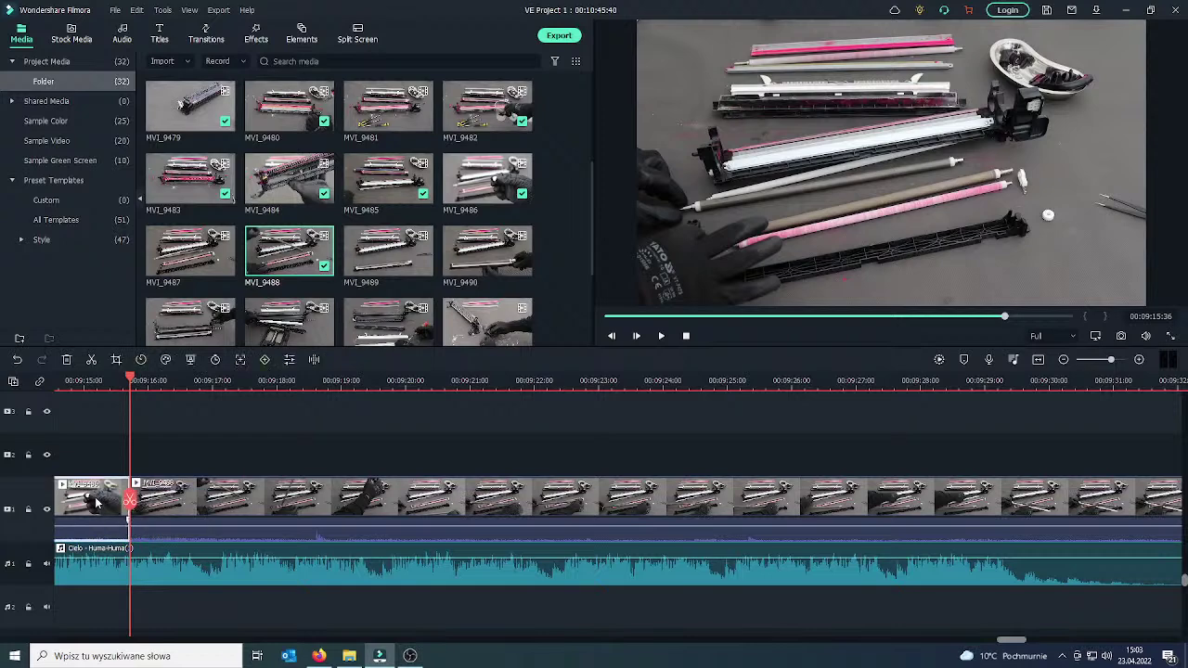
left_click_drag(130, 502, 121, 500)
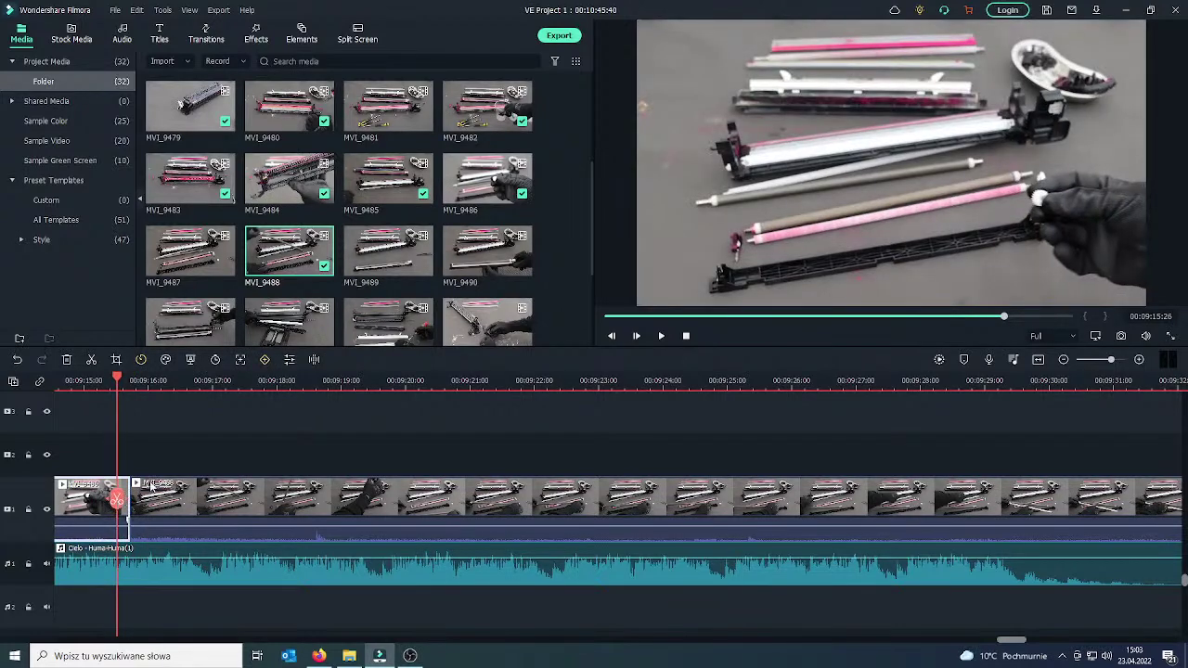
left_click(662, 336)
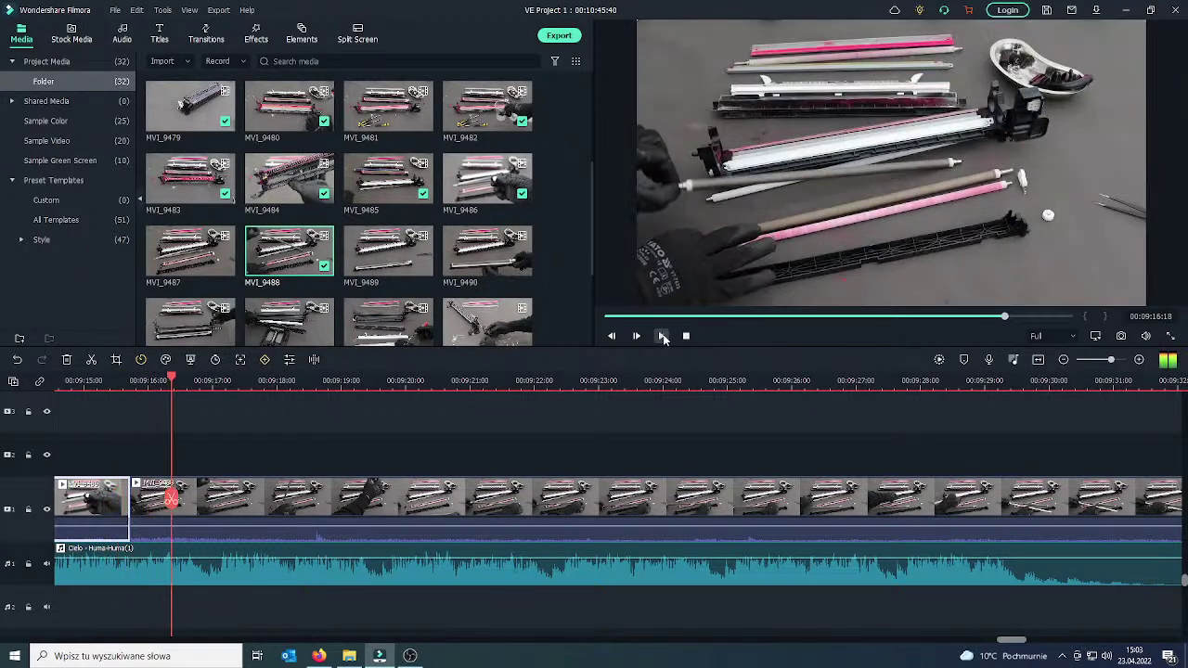
left_click_drag(167, 500, 106, 502)
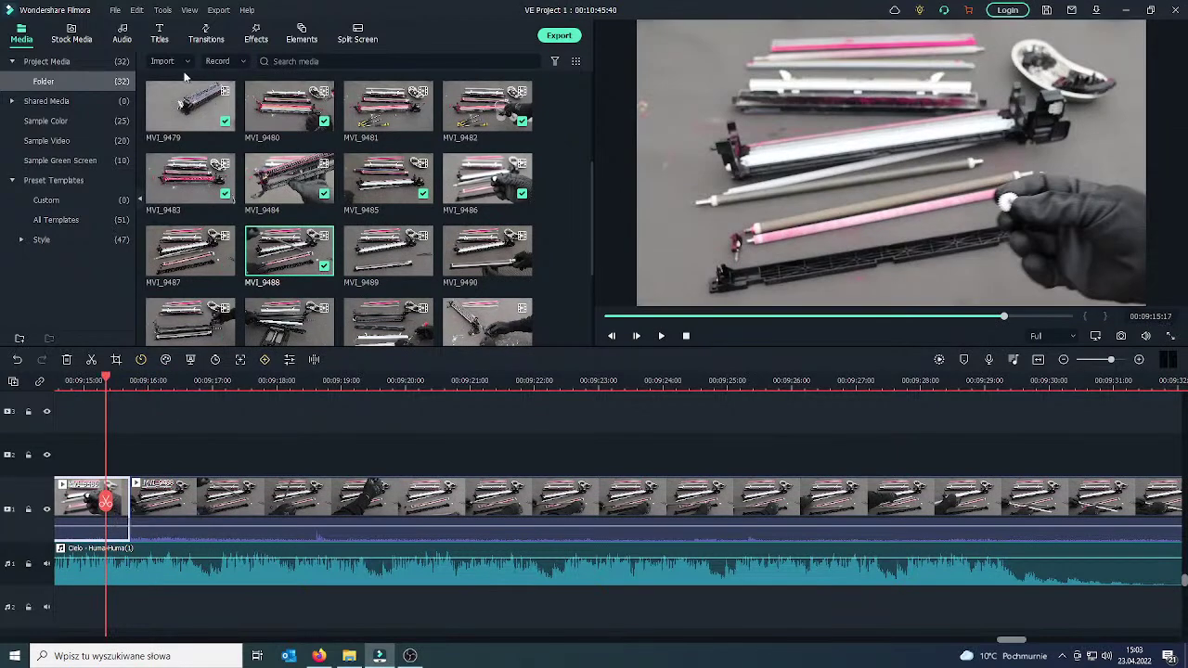
Drop the Basic Fade transition onto the cut between the first two clips.
left_click(206, 31)
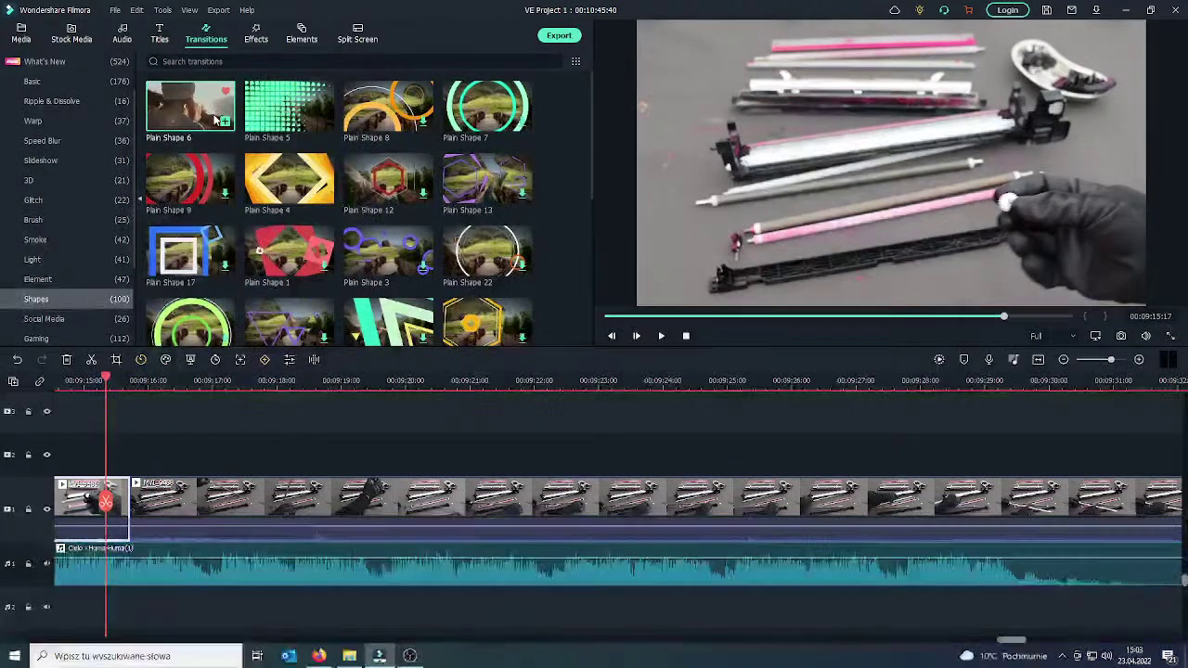
scroll(44, 162, "up", 2)
left_click(38, 141)
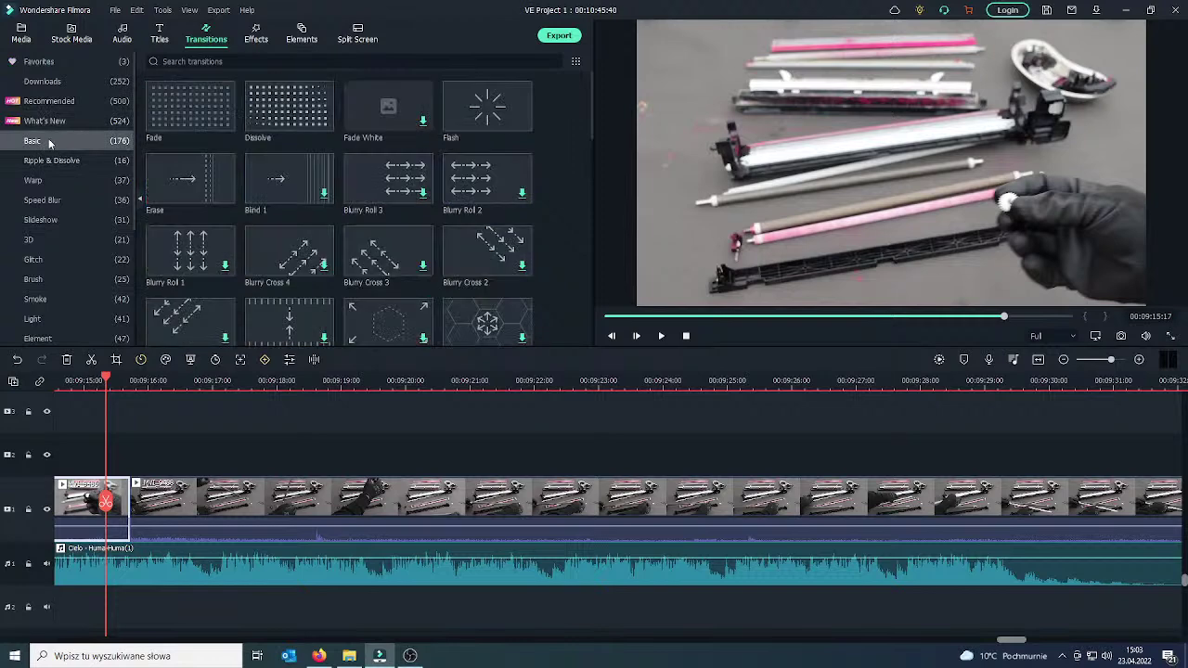
mouse_move(203, 131)
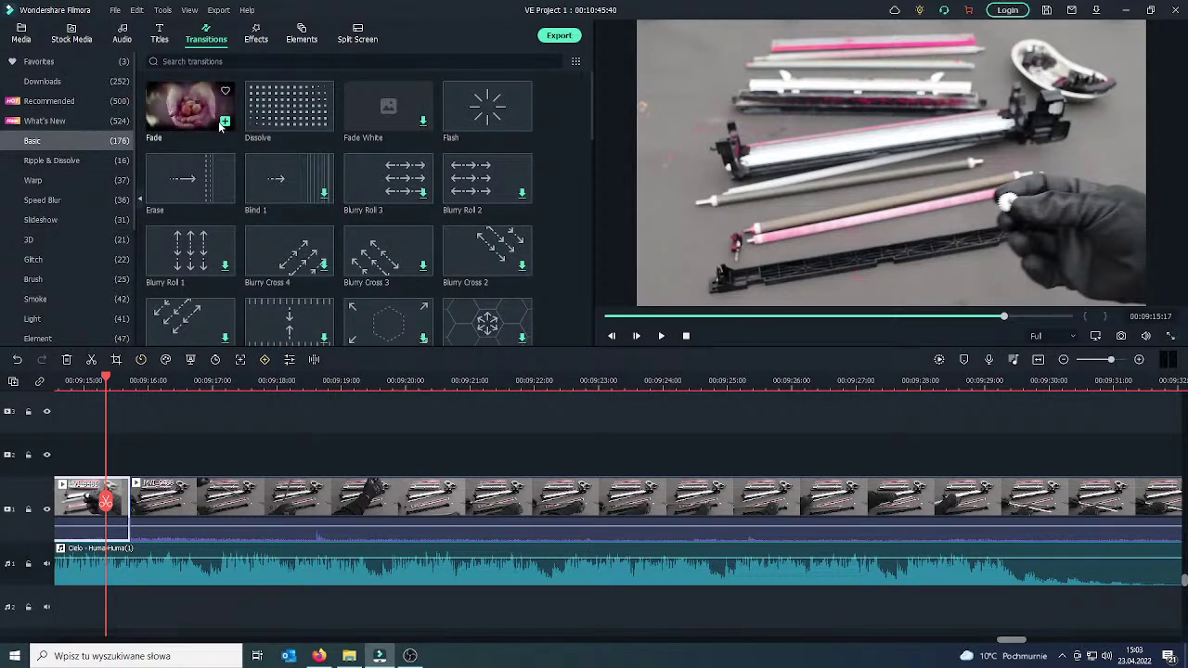
left_click_drag(221, 123, 105, 506)
Play back the Fade transition to check it, then return to the live chat.
left_click(661, 336)
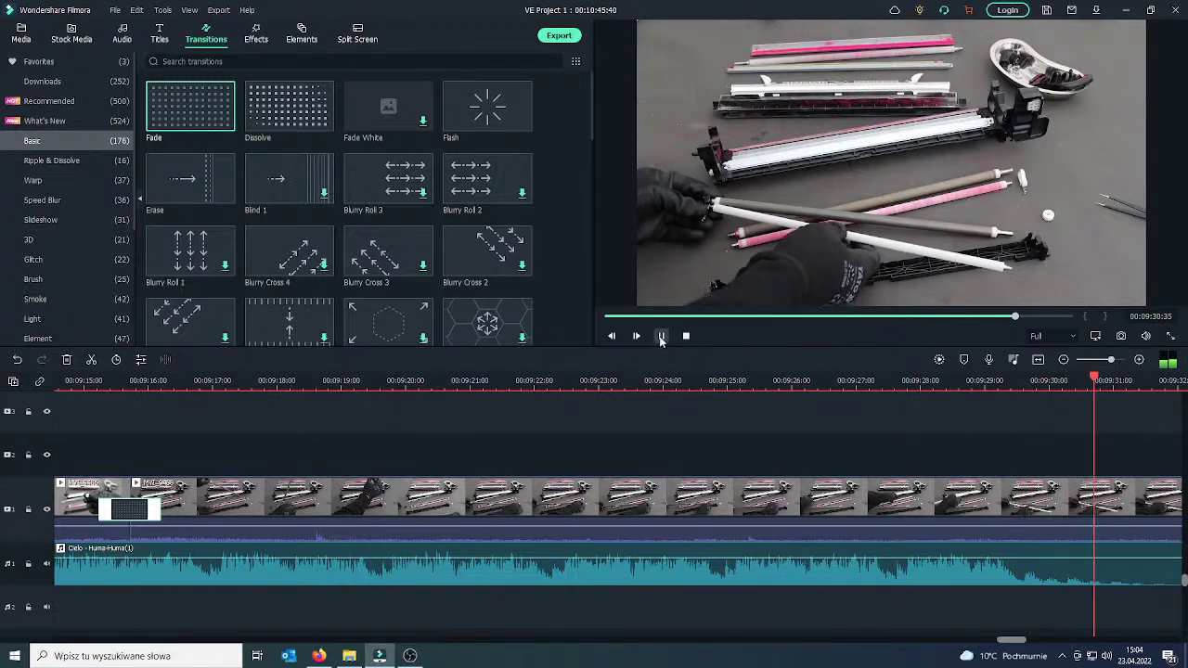
left_click(662, 336)
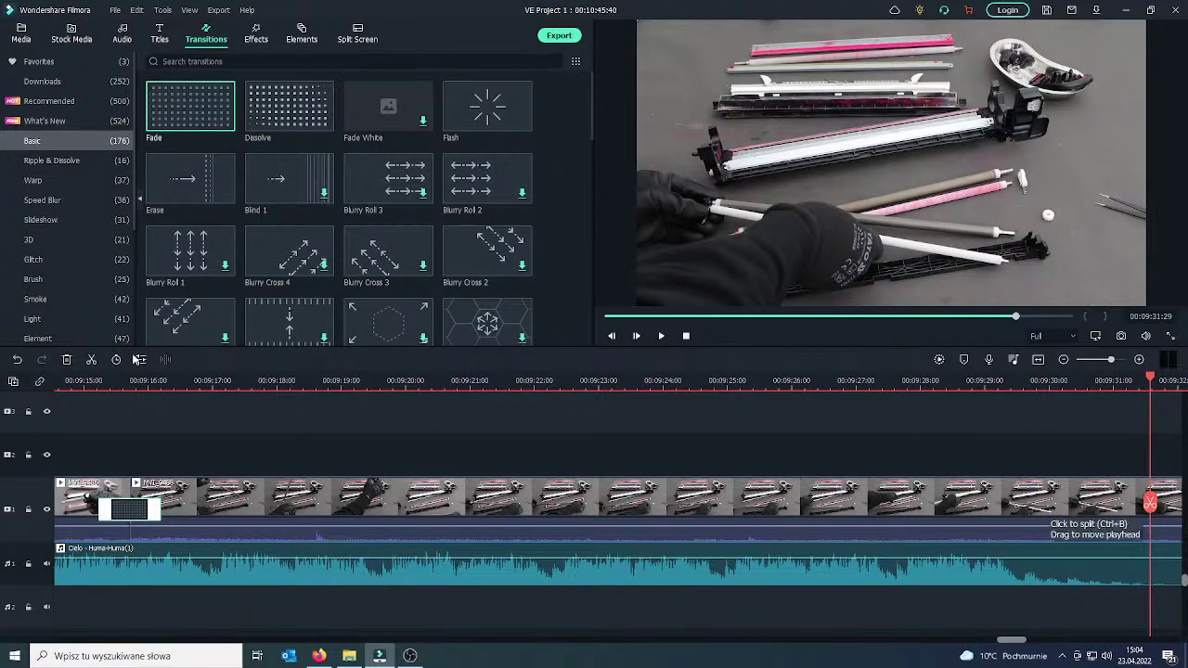
key("alt+Tab")
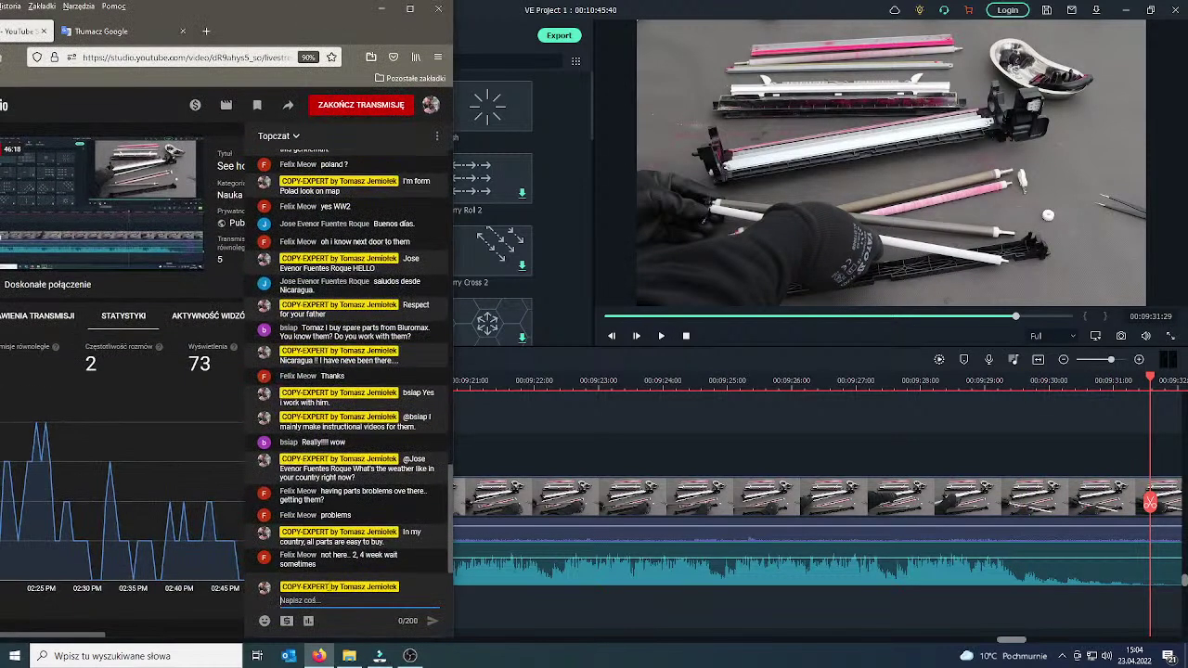
Post 'Crazy Time 2 weeks? really?' to the mentioned viewer in live chat, then return to Filmora.
type("@Fe")
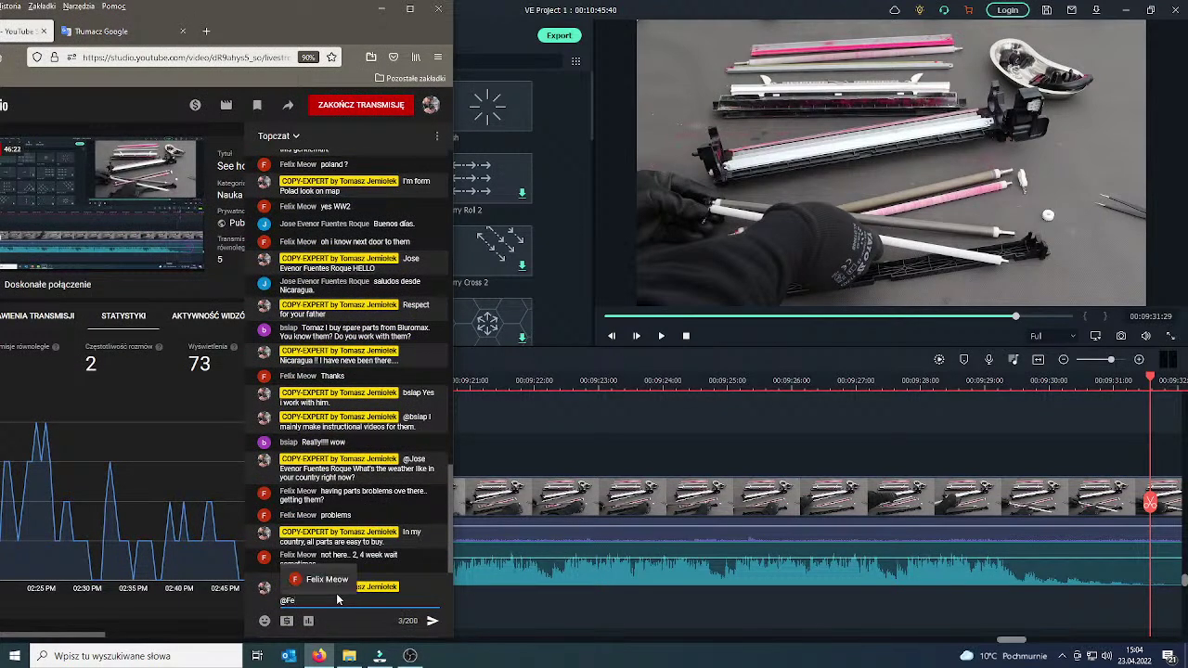
left_click(327, 580)
type("Crazy Tim")
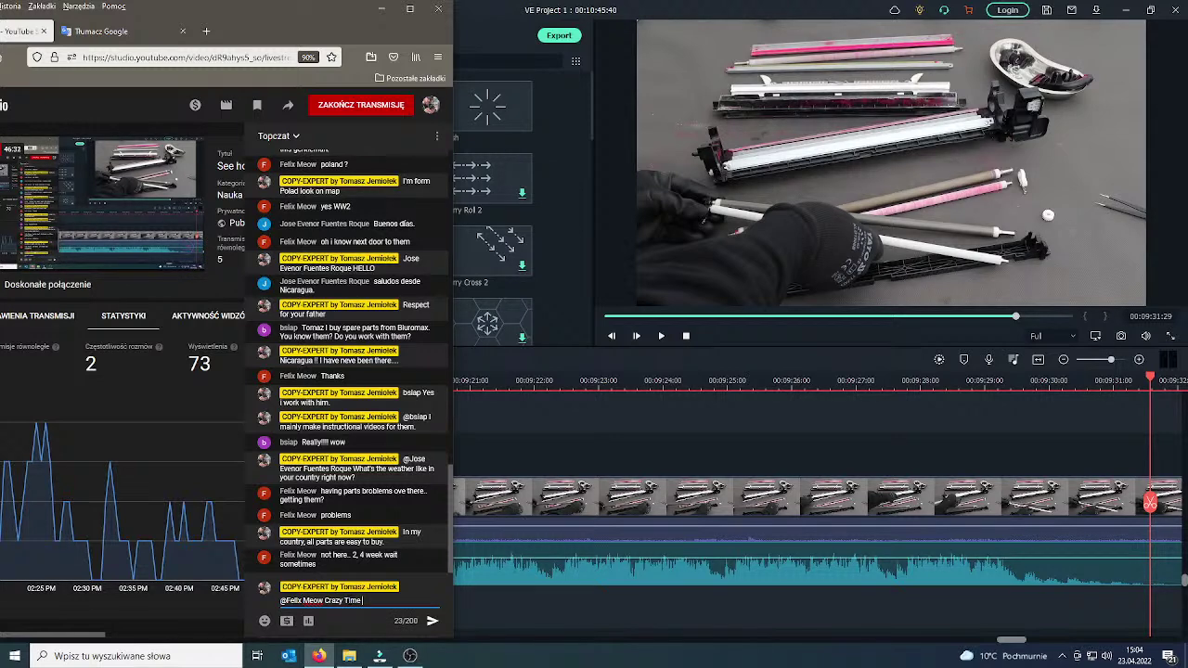
type("eeks? really/")
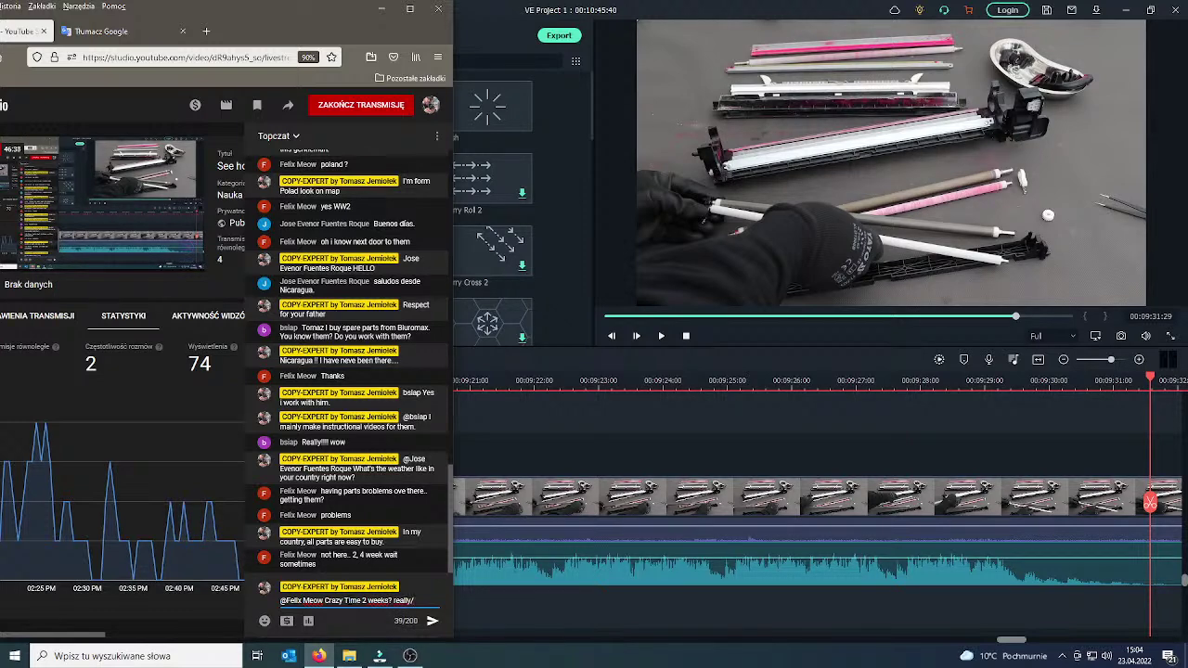
key("Return")
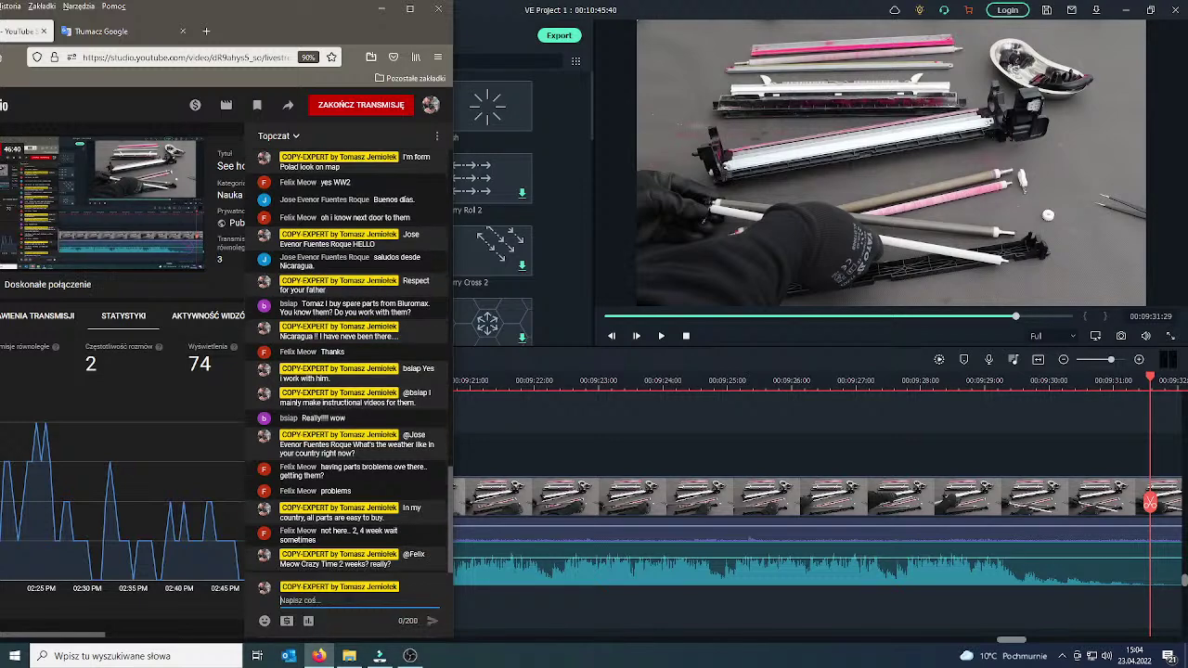
key("alt+Tab")
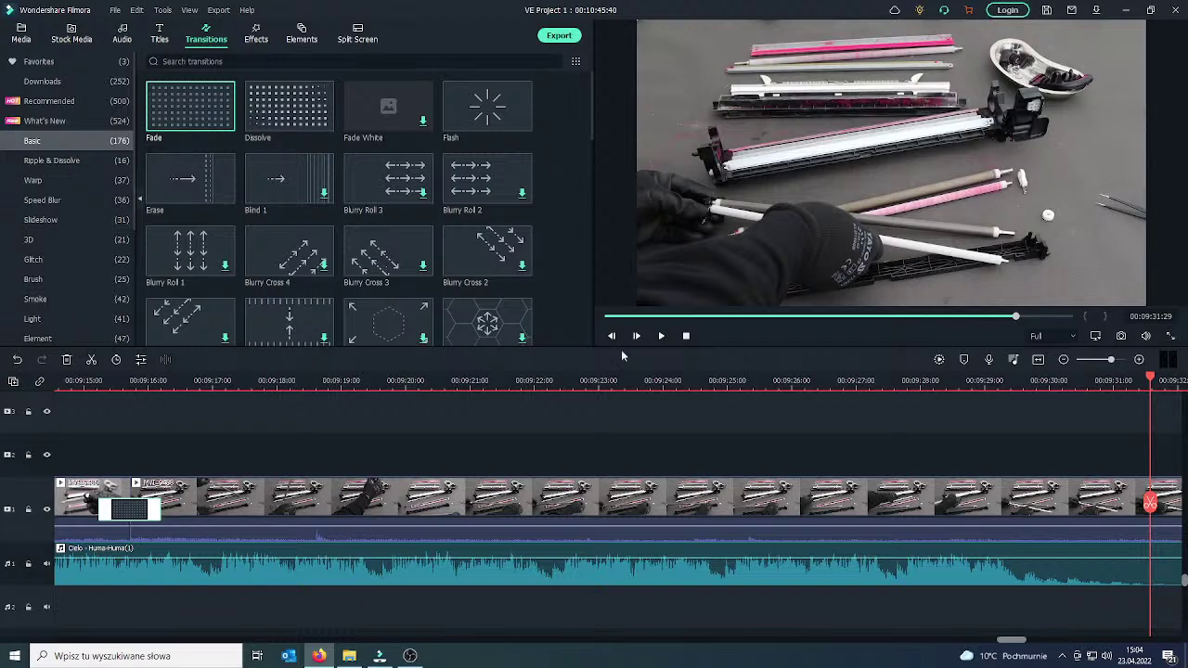
Split the background music where the video ends and delete the part running past it.
left_click(662, 337)
left_click_drag(687, 502, 586, 498)
left_click(626, 567)
left_click(593, 510)
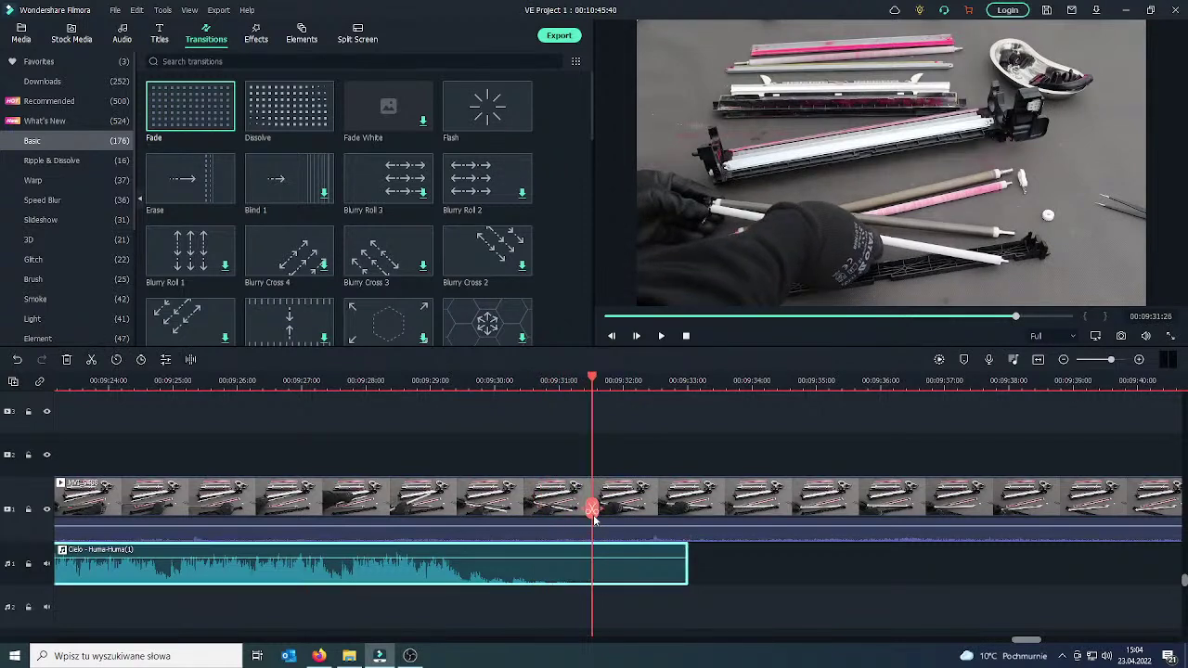
left_click(593, 510)
key("Delete")
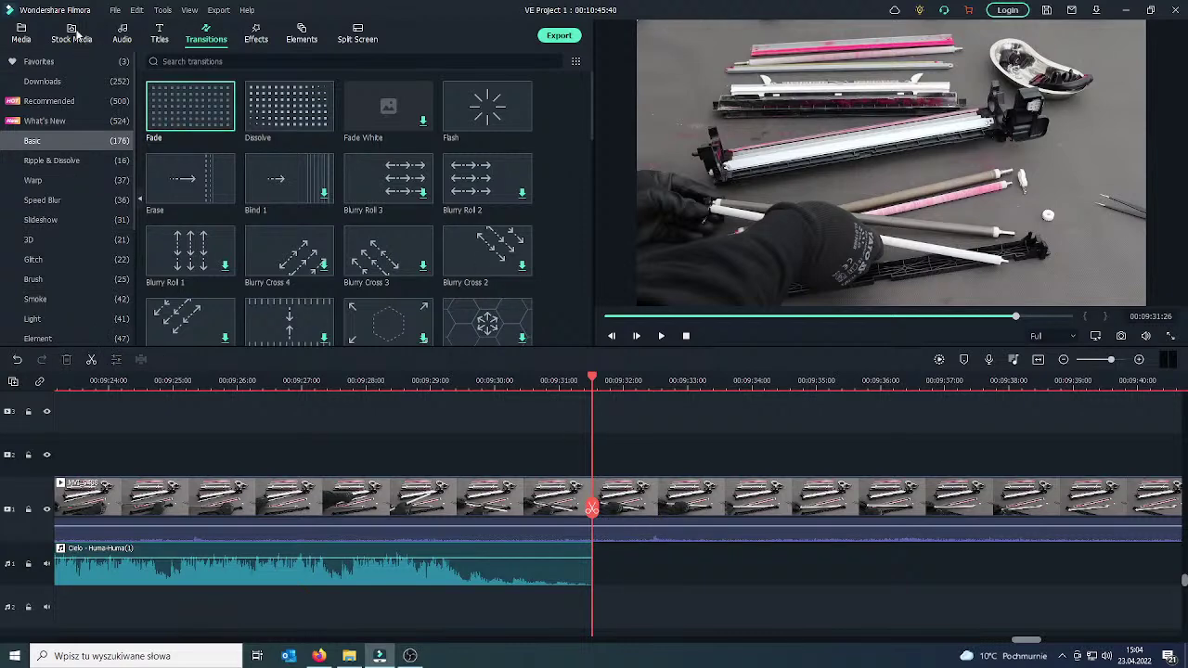
Place 'Better - Anno Domini Beats' on the music track right after the first song, then play it.
left_click(43, 35)
scroll(553, 277, "down", 3)
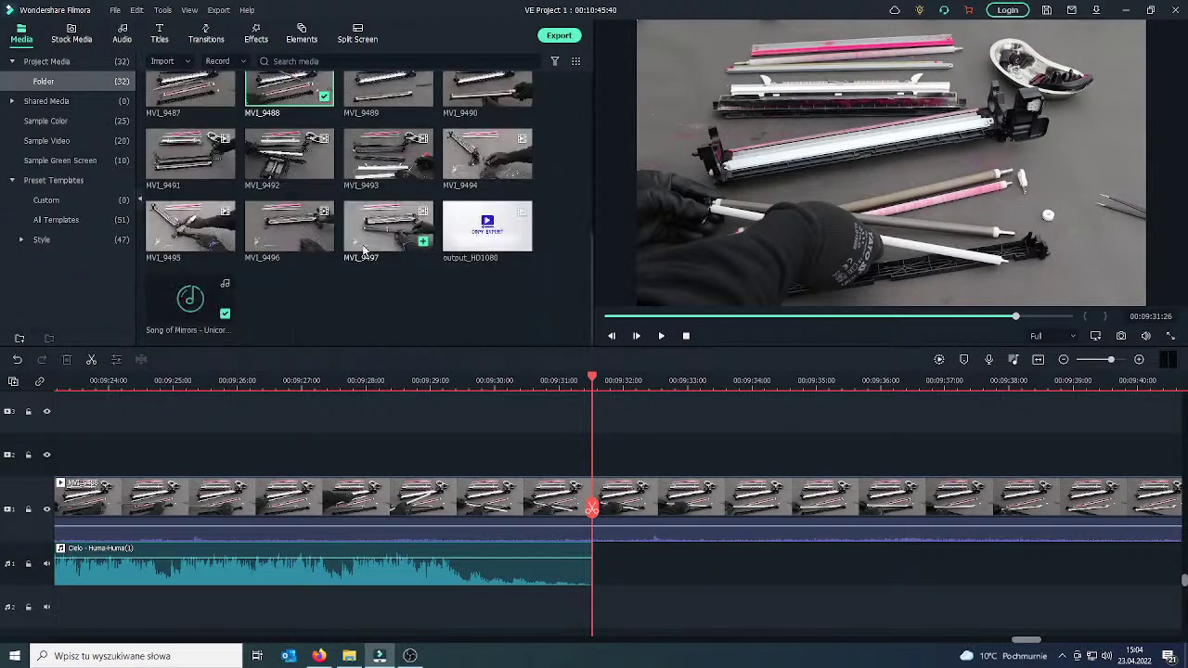
scroll(432, 326, "up", 5)
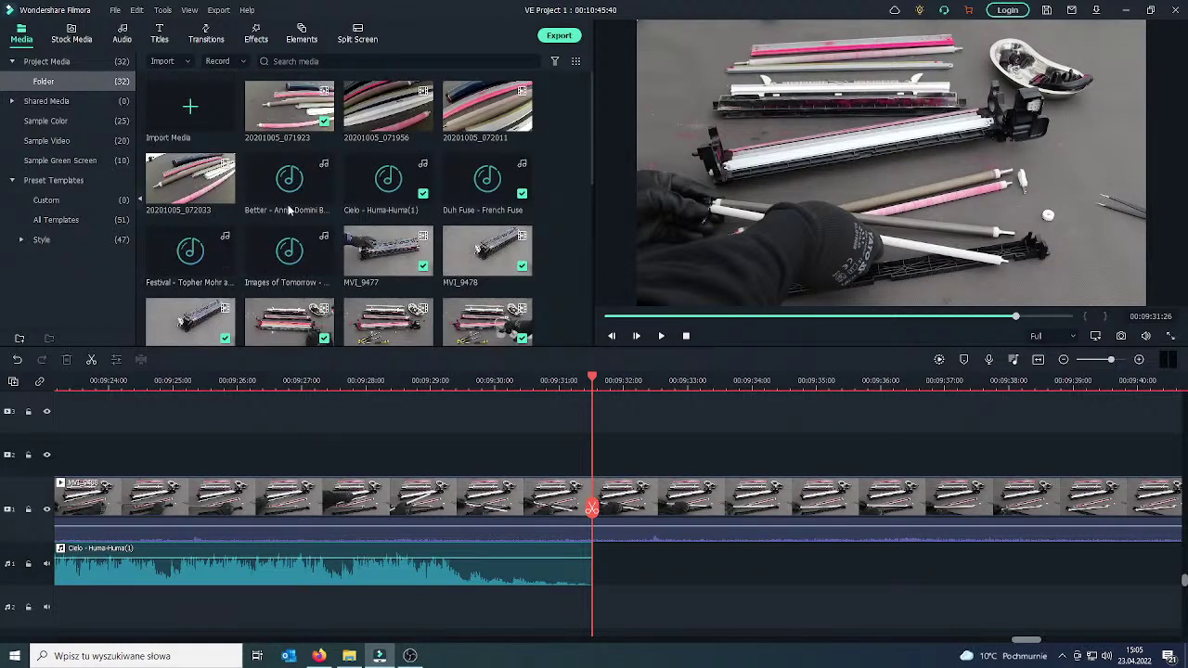
left_click_drag(291, 193, 613, 557)
left_click_drag(592, 515, 575, 515)
left_click(661, 337)
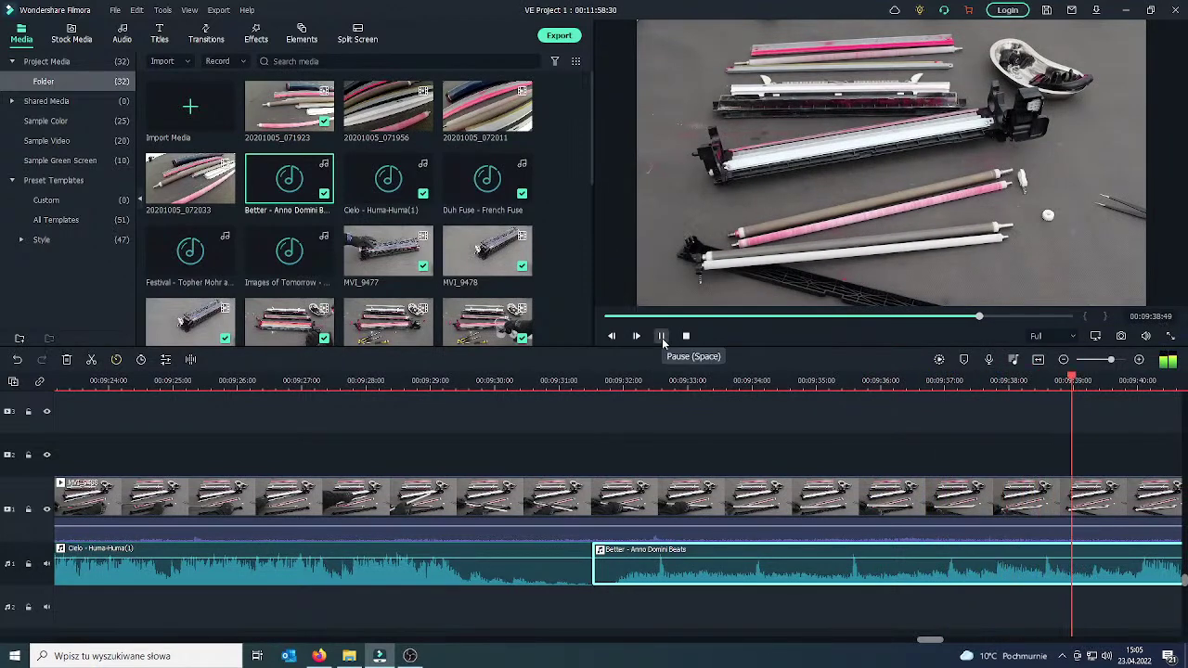
Stop playback and switch to the Google Translate page in the browser.
left_click(662, 340)
left_click(319, 656)
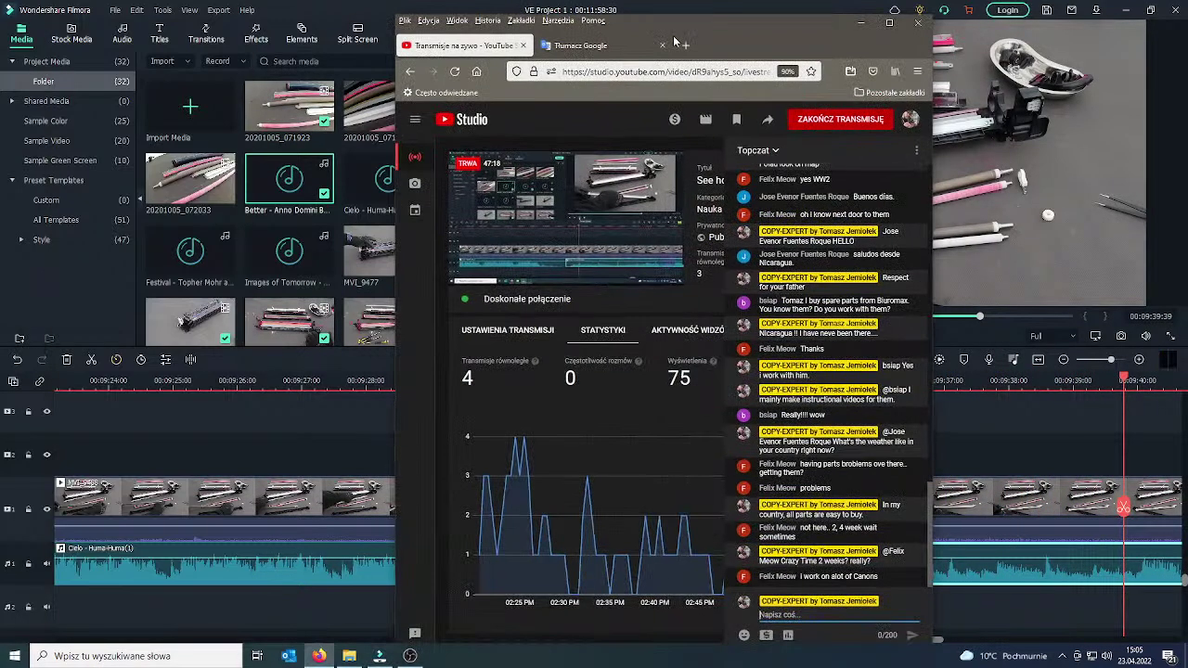
left_click(889, 24)
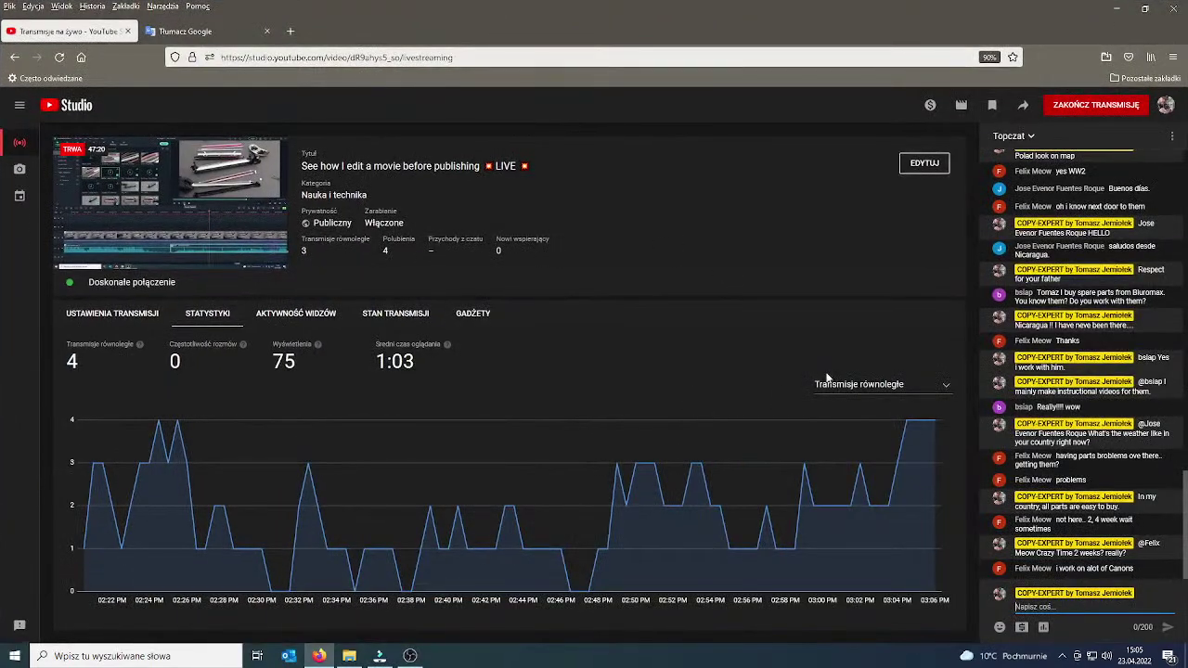
left_click(190, 30)
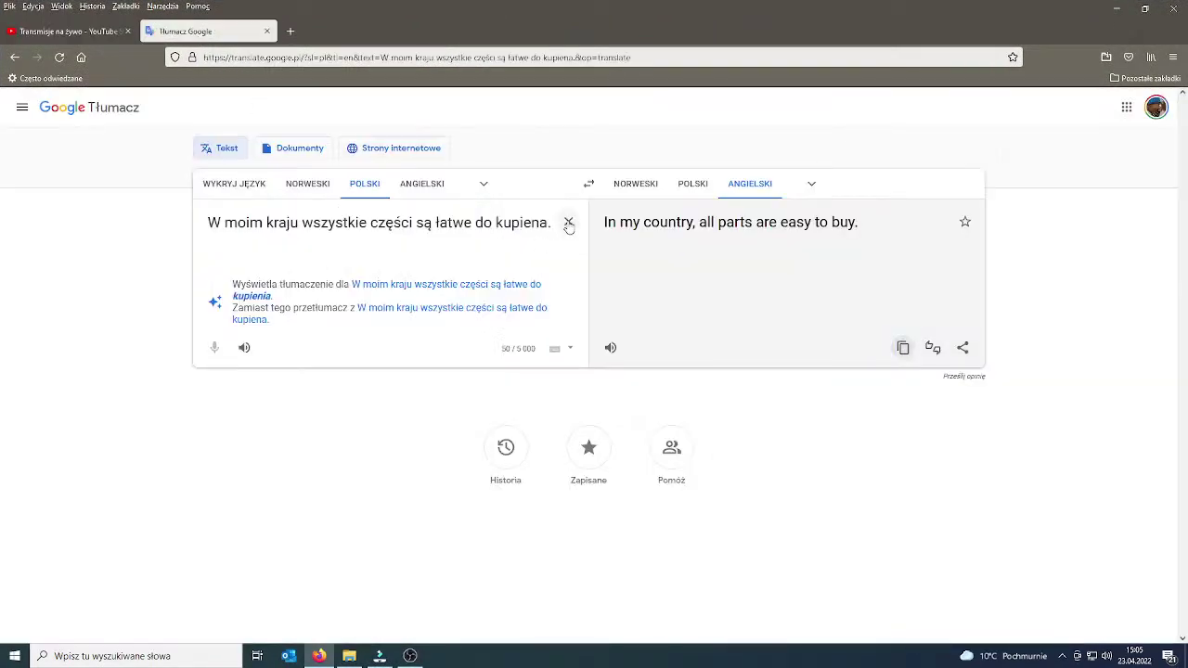
Translate the Polish question 'Czy to prawda, ż…' into English and copy the translation.
left_click(569, 224)
type("Czy t")
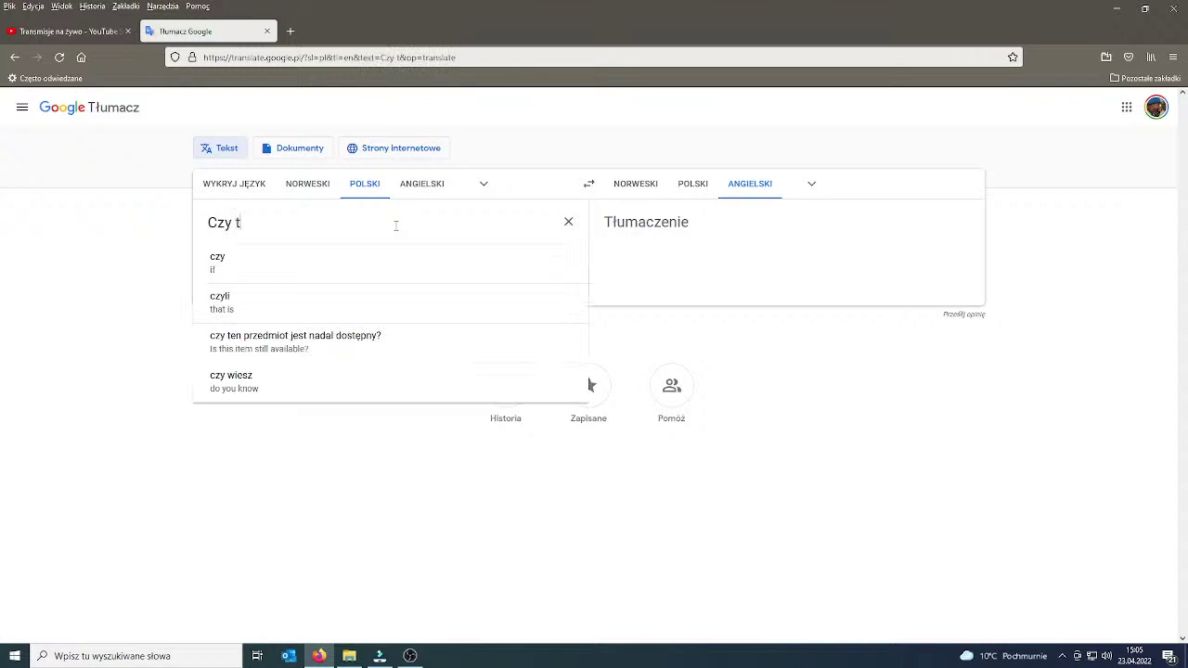
type("o prawda, że kopiarki Canon przy")
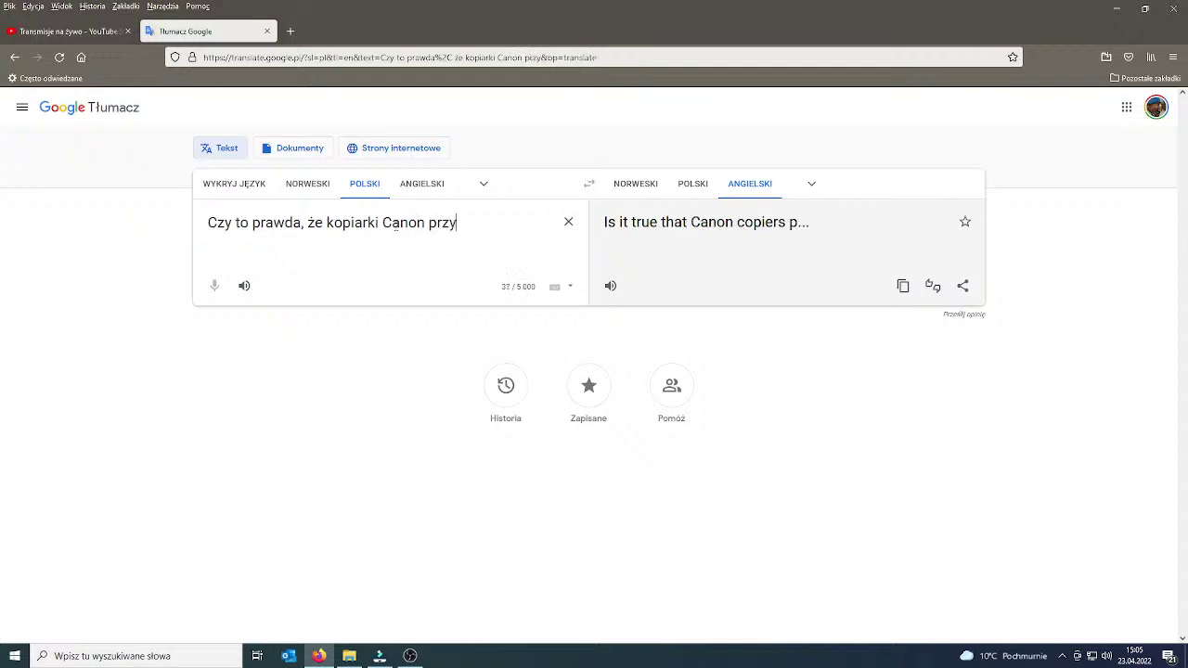
type("ż")
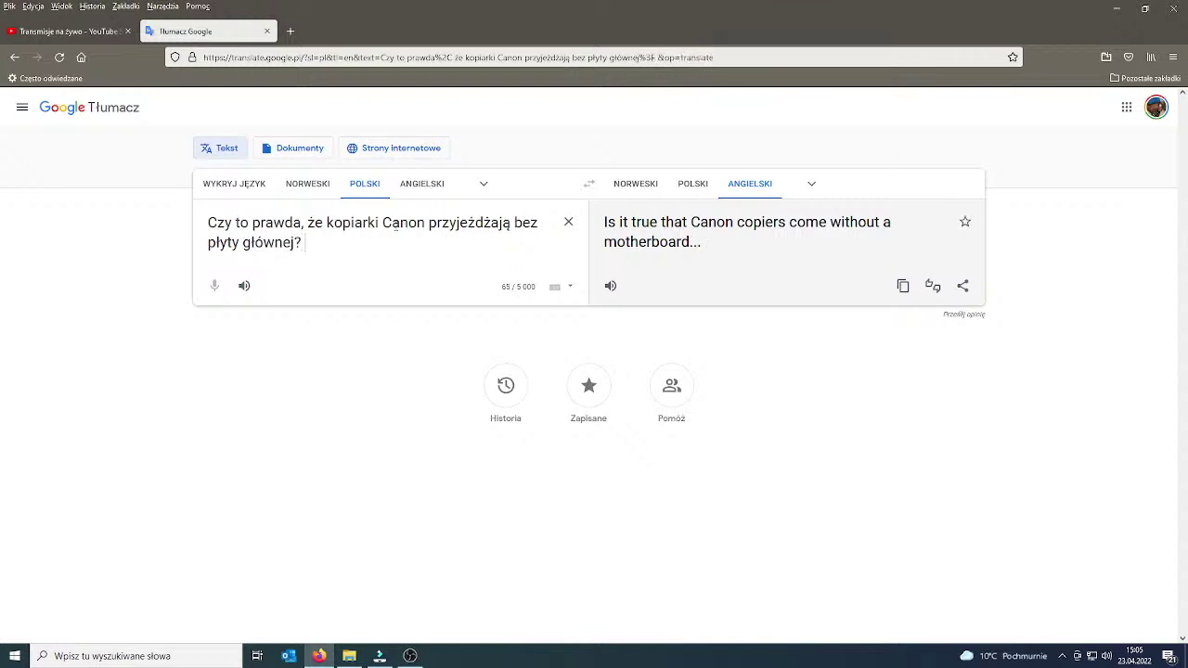
left_click(903, 286)
Tag the viewer, post the pasted Canon copiers motherboard question, then send a short 'ups'.
left_click(65, 30)
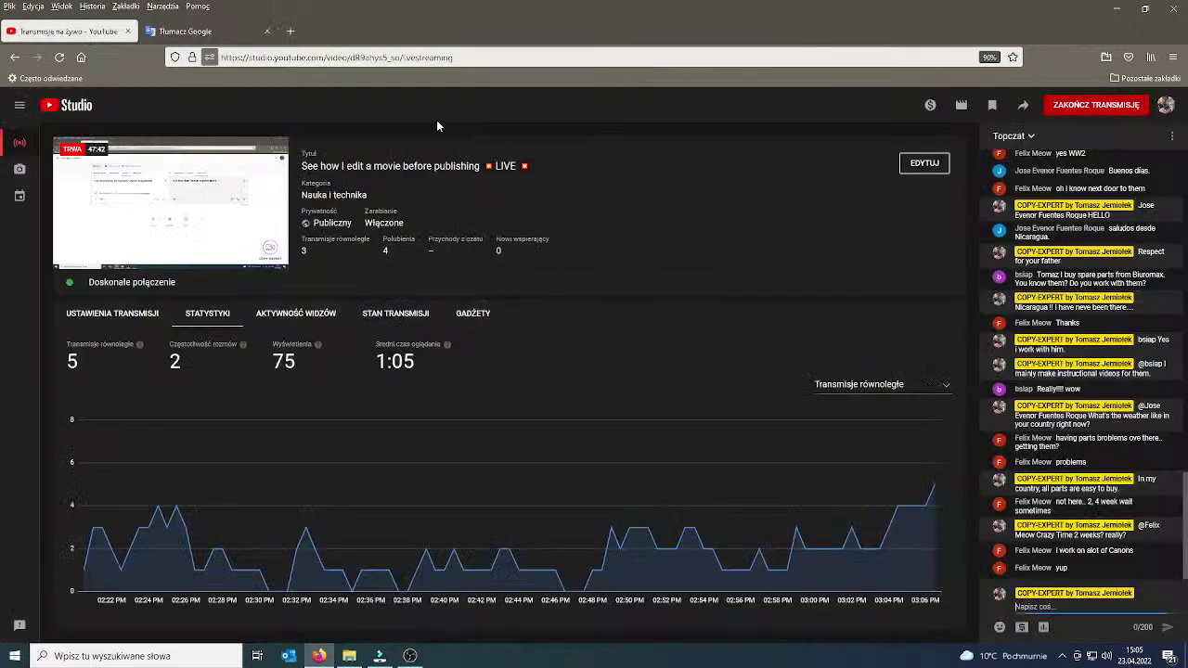
type("@fe")
left_click(1058, 586)
key("ctrl+b")
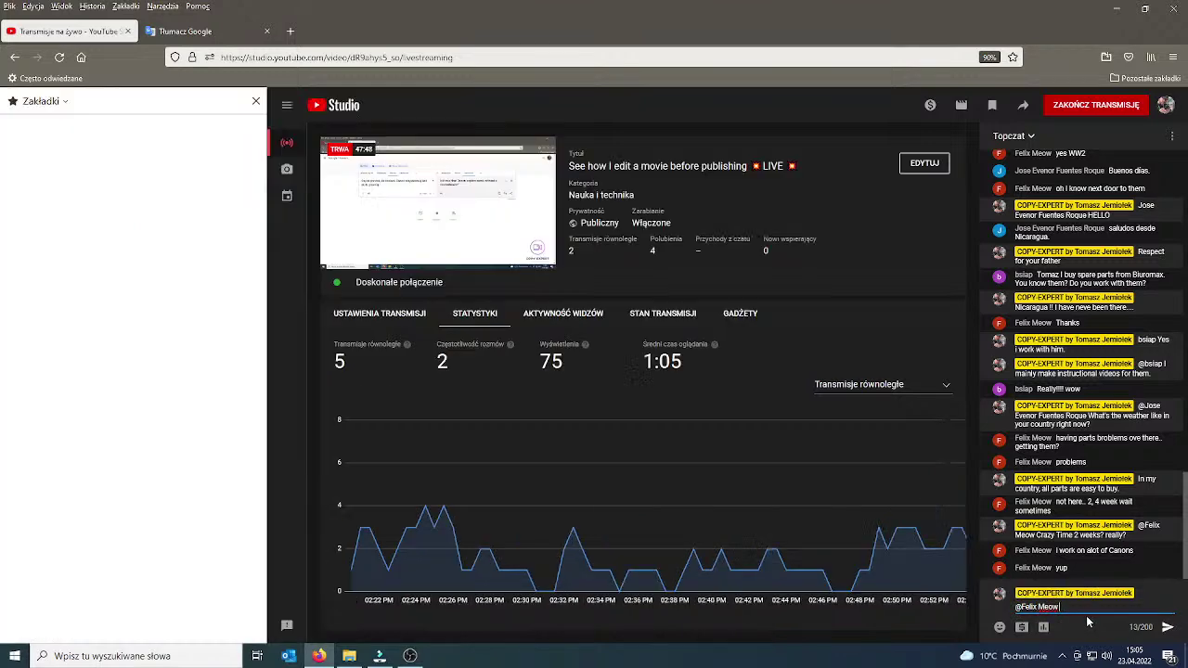
left_click(257, 98)
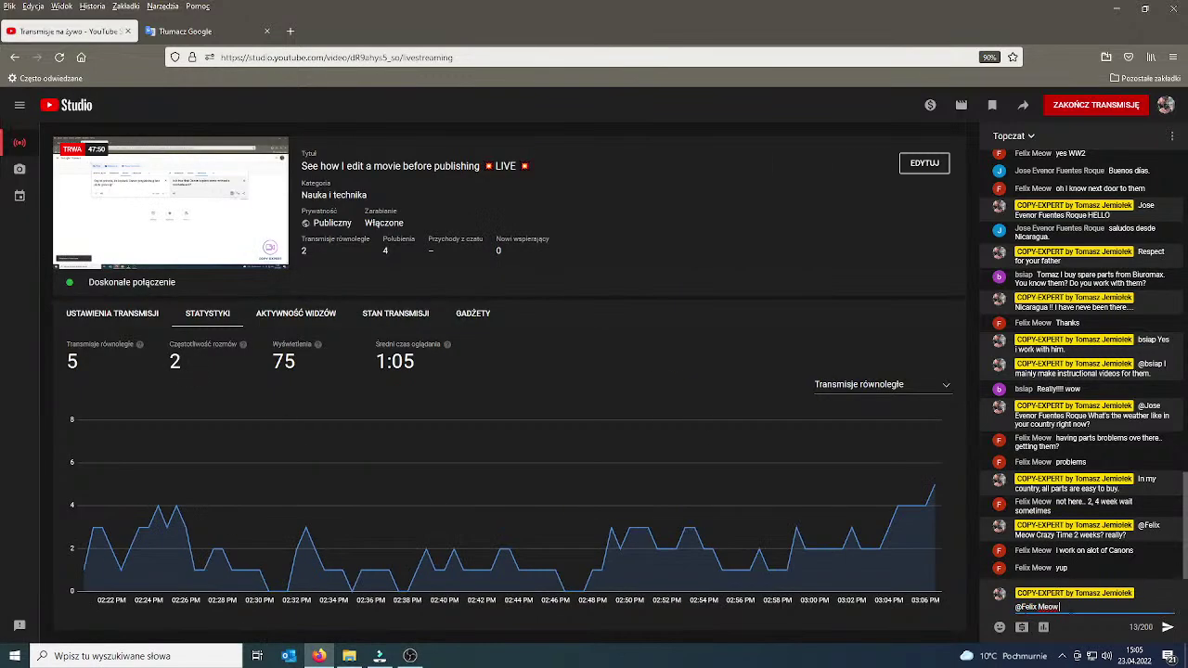
key("ctrl+v")
key("Return")
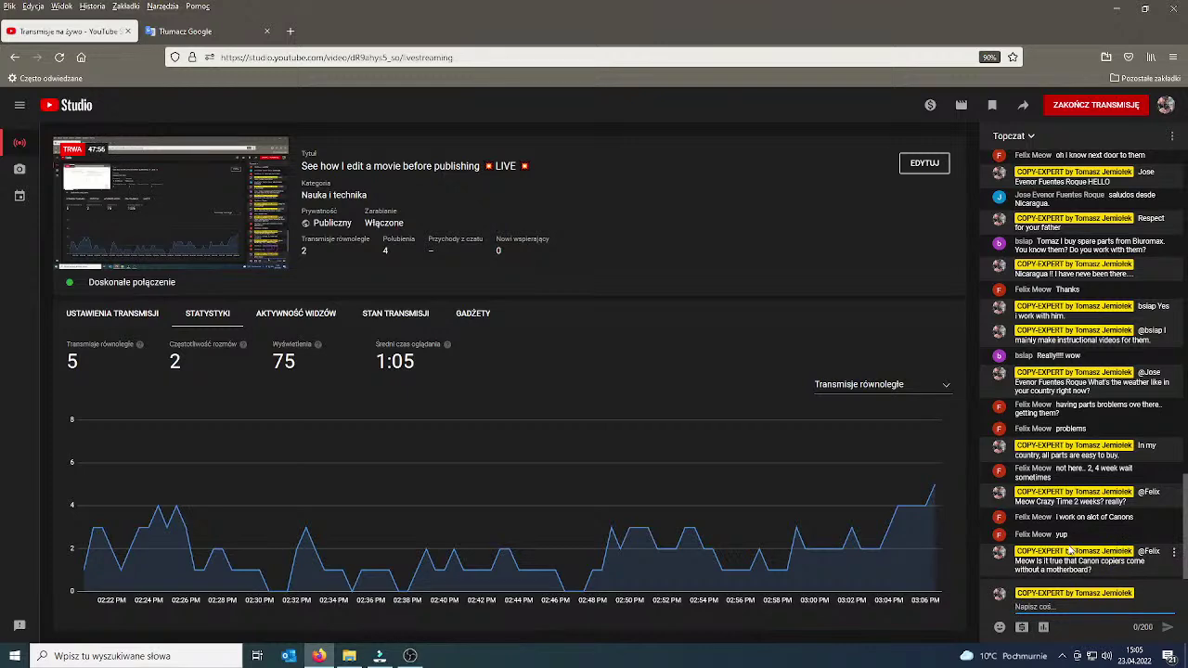
type("ups")
key("Return")
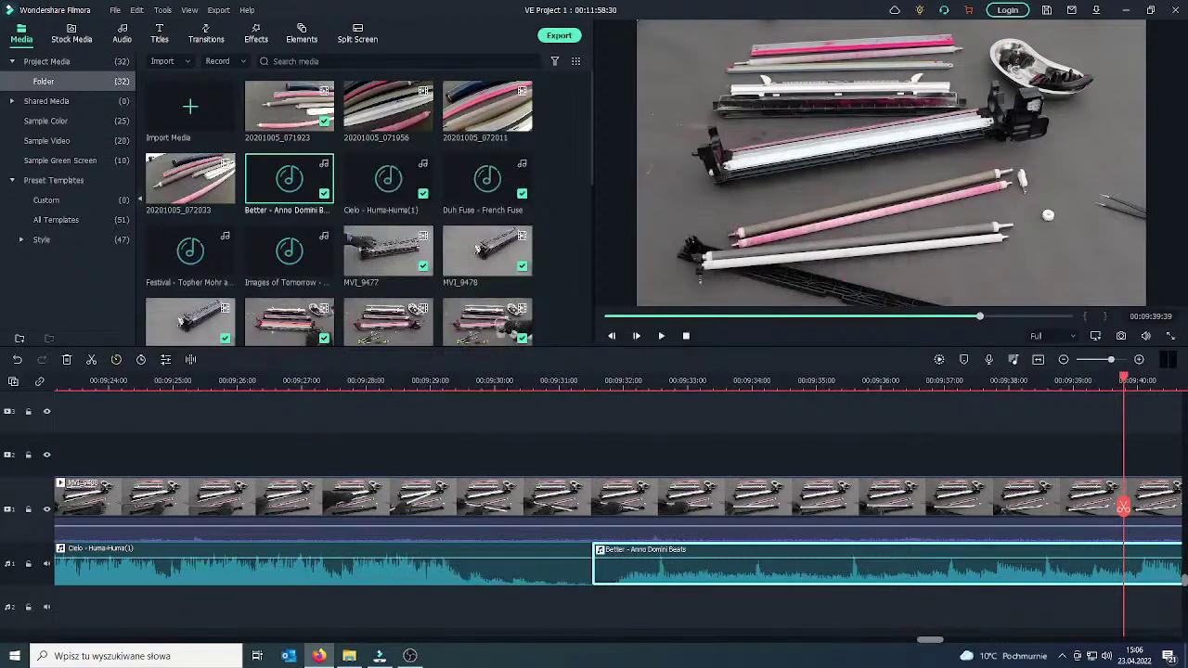
Play through the repair footage to find the stretch to remove.
scroll(736, 489, "down", 1)
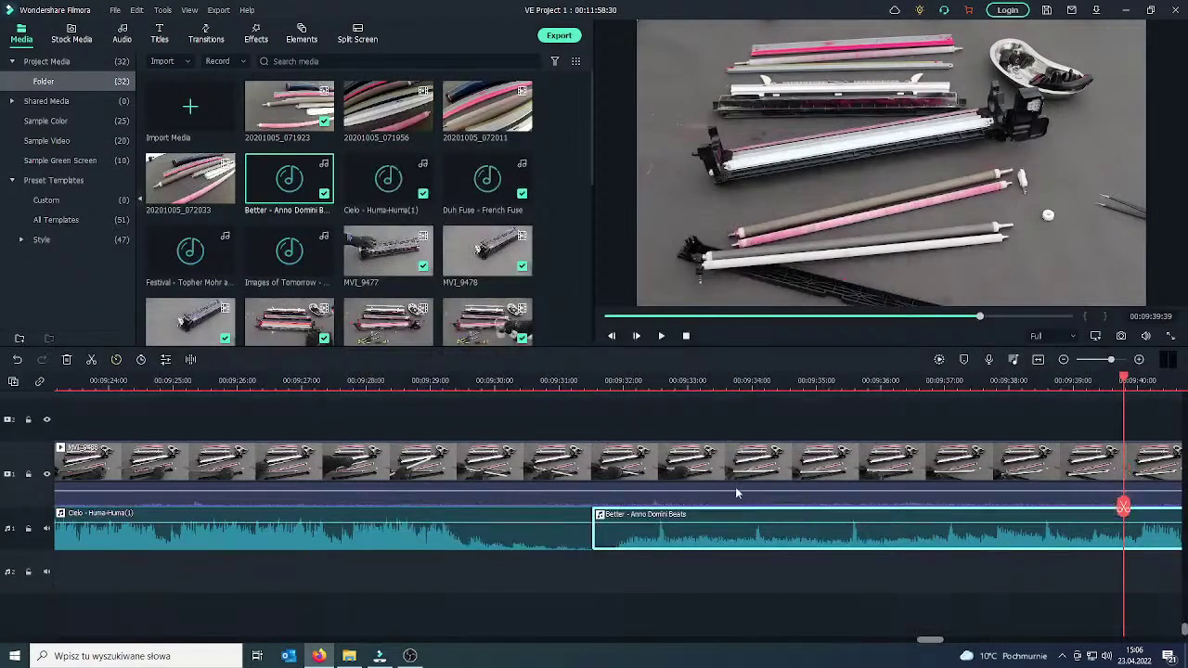
scroll(754, 480, "up", 2)
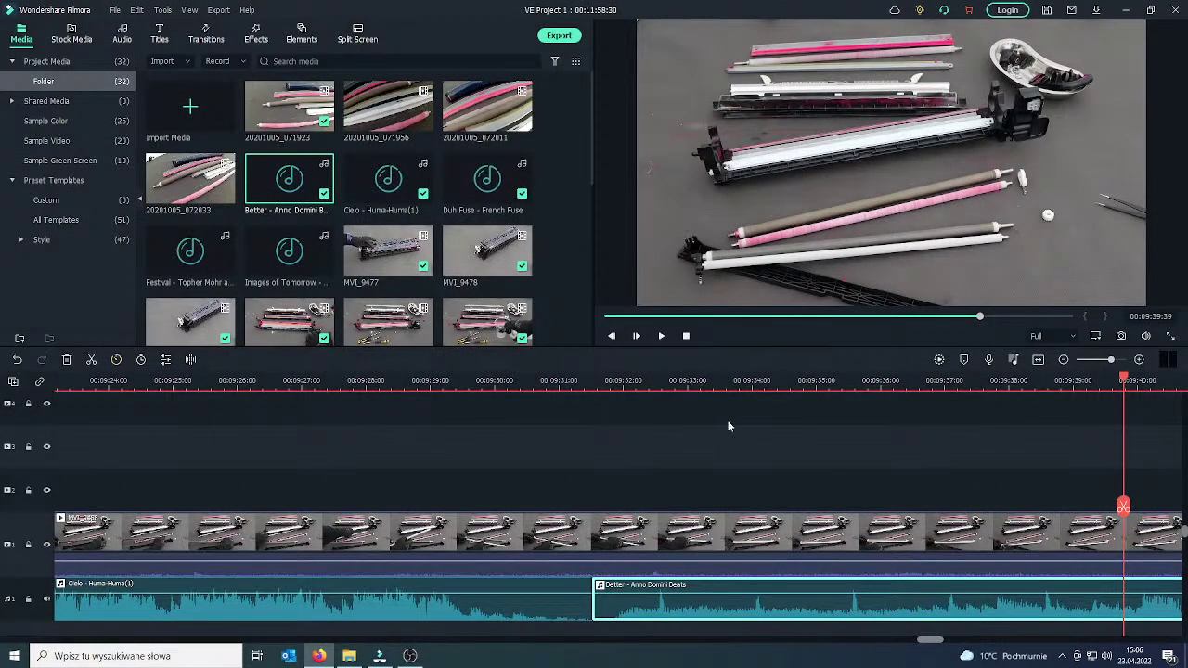
scroll(727, 425, "down", 1)
left_click(661, 336)
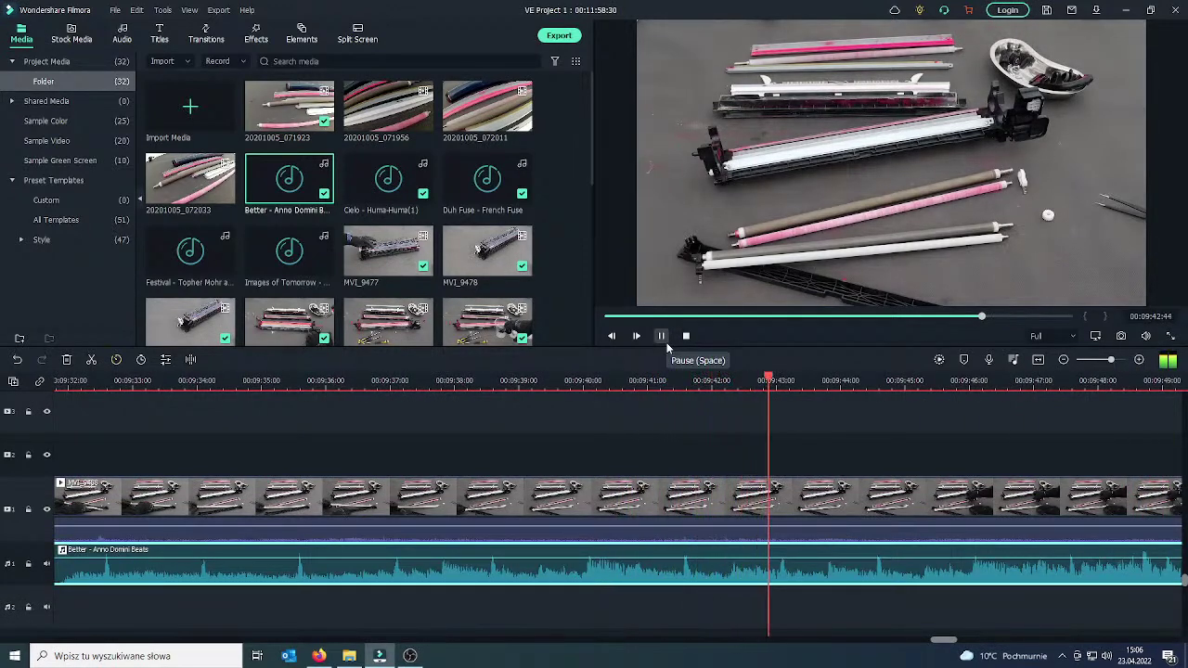
left_click(661, 336)
Split the clip at 09:43 and 09:38:24 and delete the middle piece.
left_click_drag(848, 508, 486, 492)
left_click(793, 502)
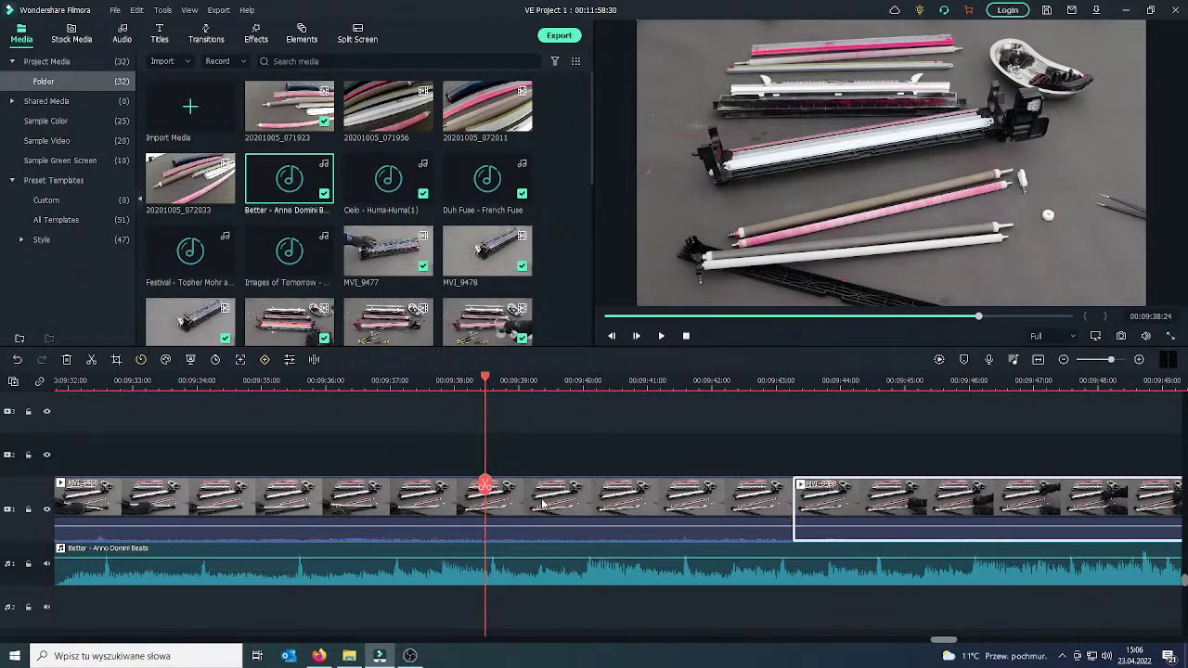
left_click(496, 492)
left_click(486, 485)
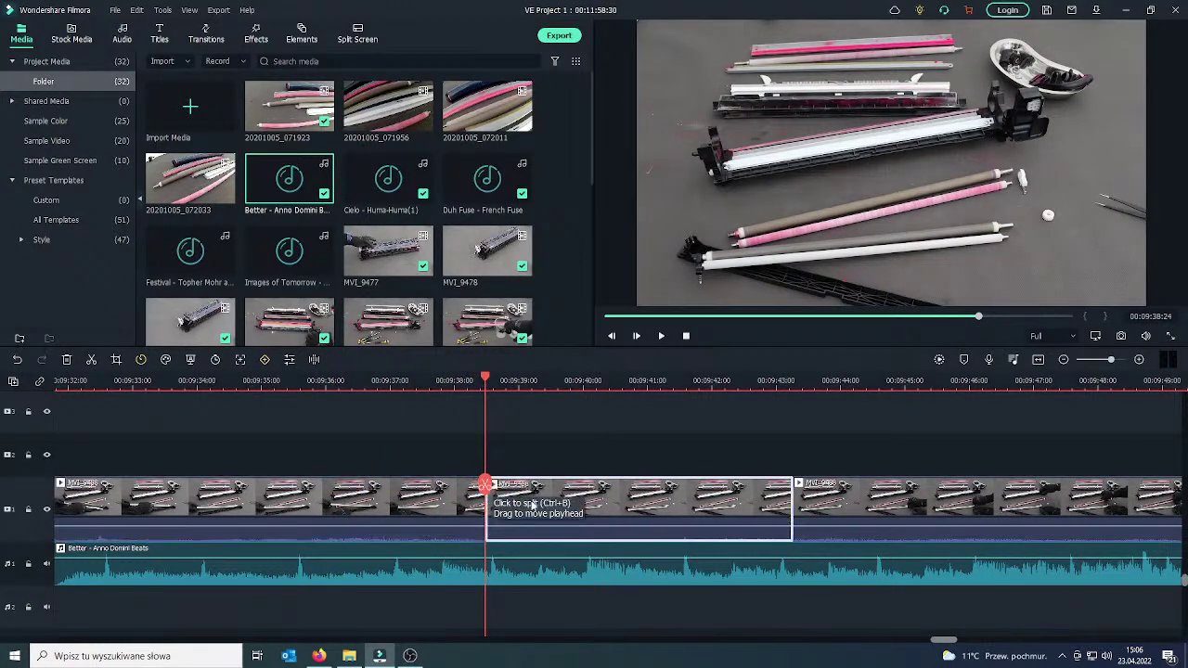
right_click(676, 506)
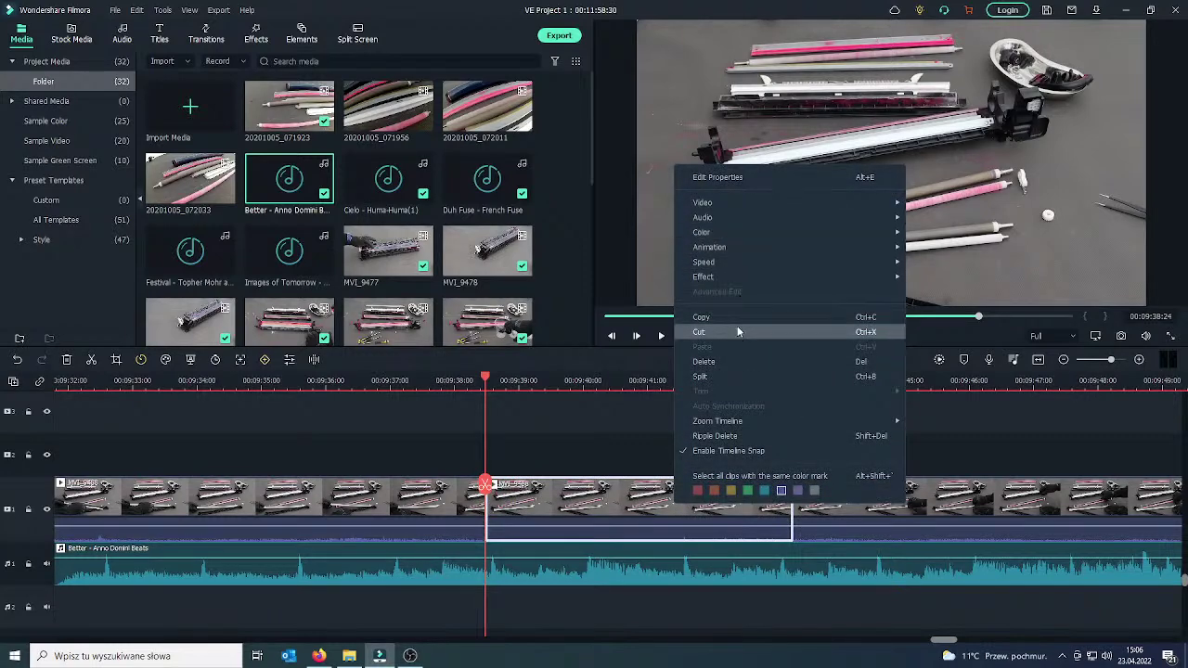
left_click(724, 361)
Add a Dissolve transition on the new cut and play it back.
left_click(470, 496)
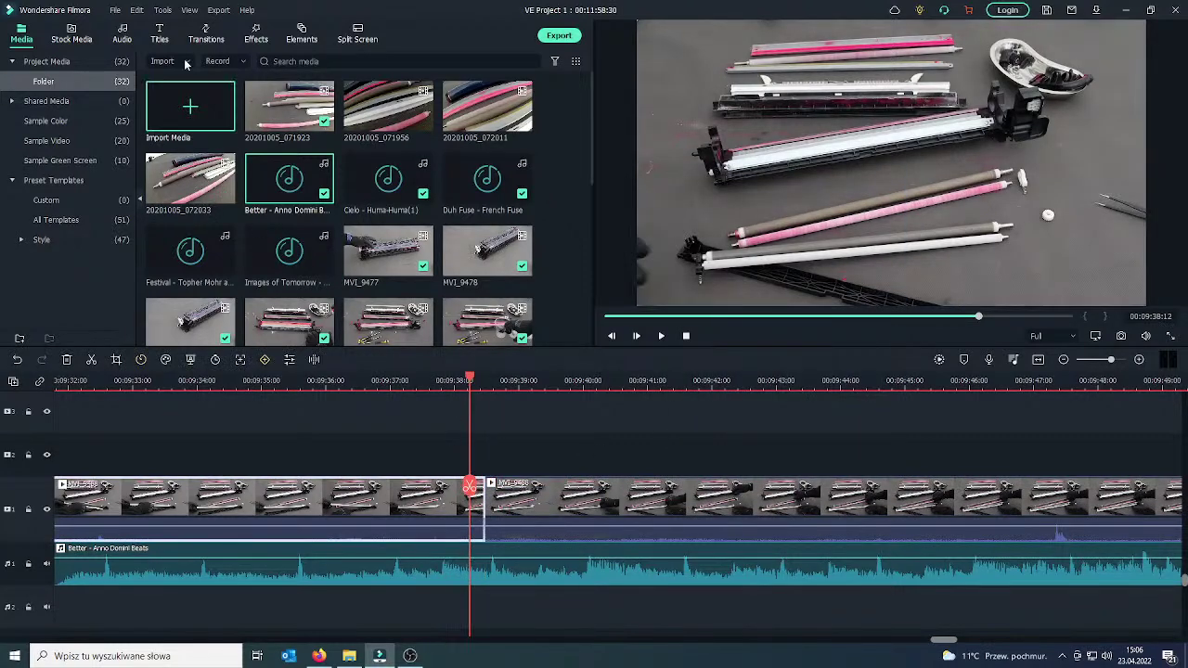
left_click(206, 37)
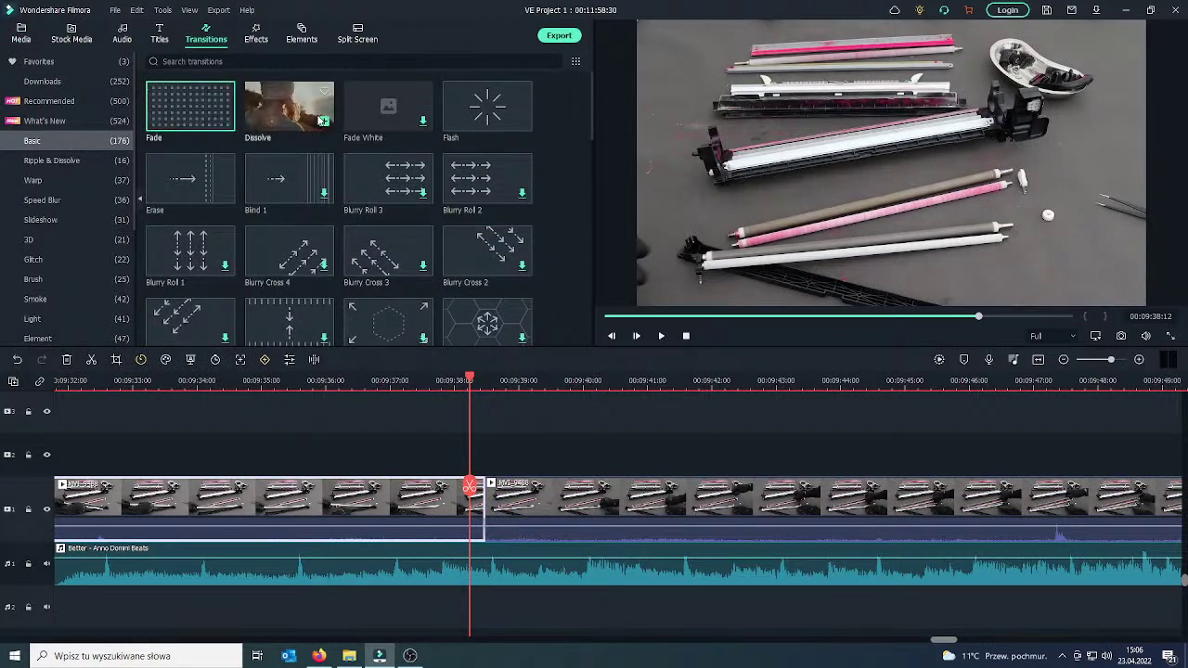
left_click_drag(322, 121, 454, 509)
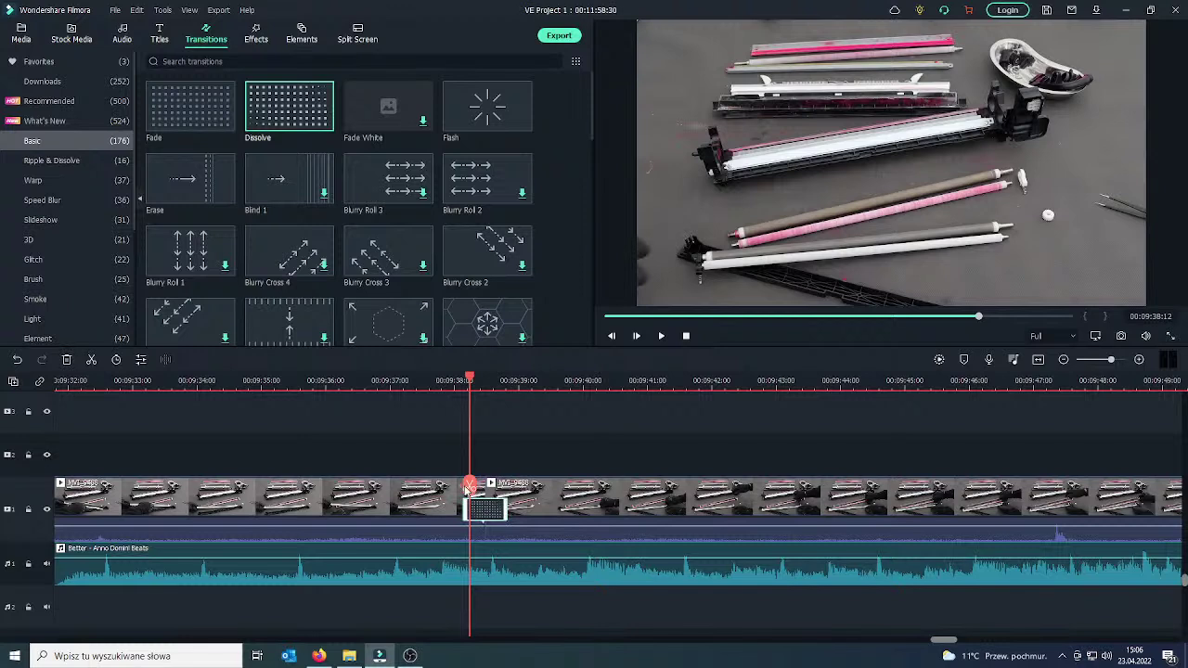
left_click(379, 492)
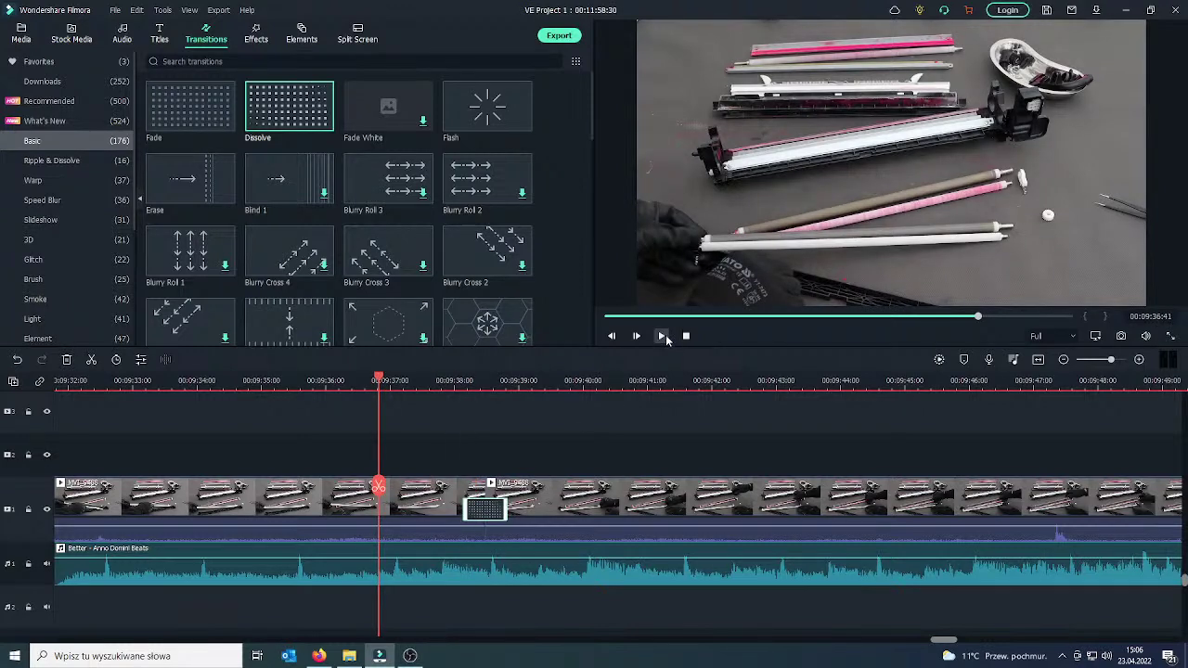
left_click(665, 336)
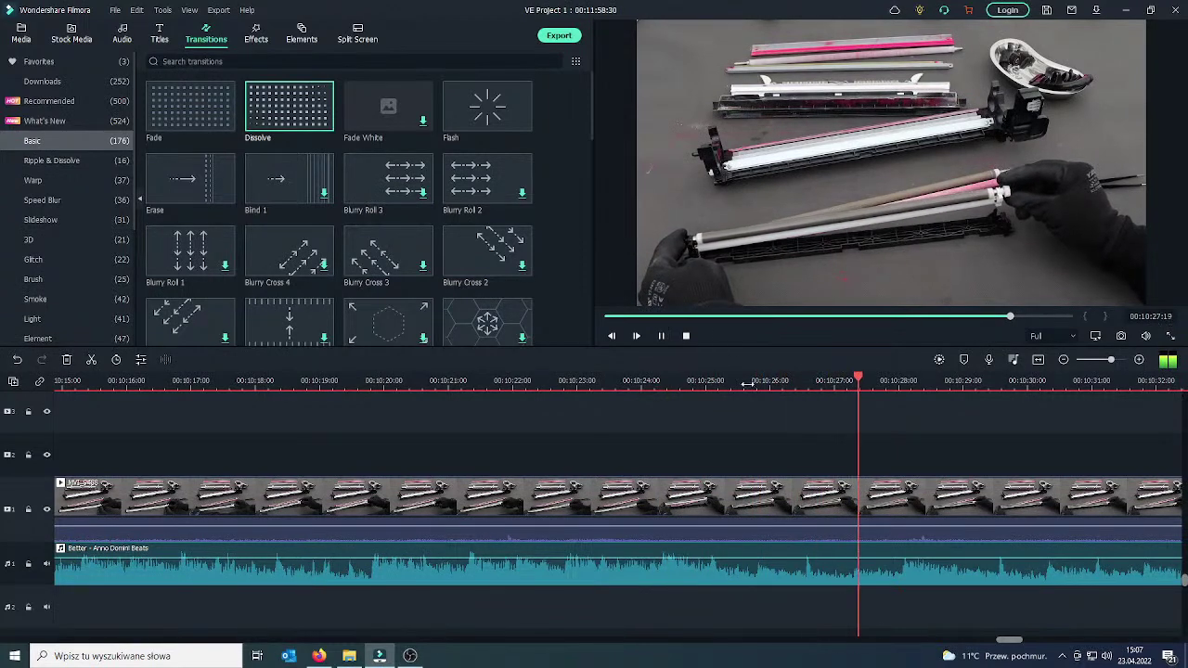
Split the footage at about 10:39:22 and delete the short video tail after it.
scroll(740, 383, "down", 2)
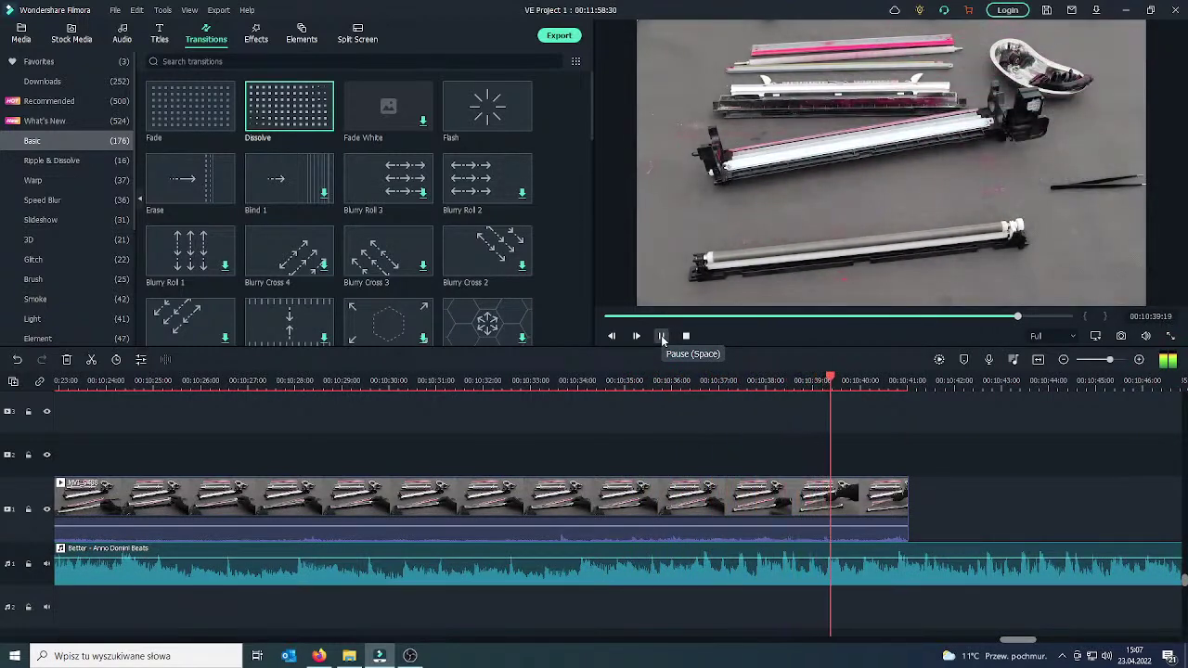
left_click_drag(855, 490, 834, 490)
left_click(834, 489)
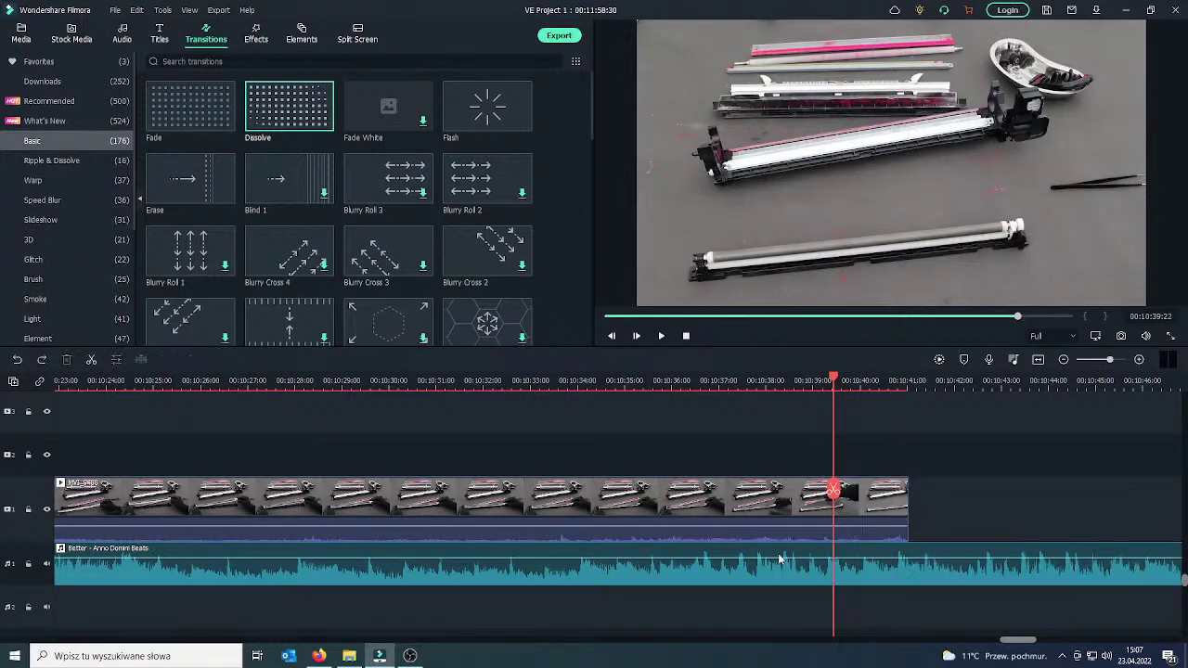
left_click(871, 504)
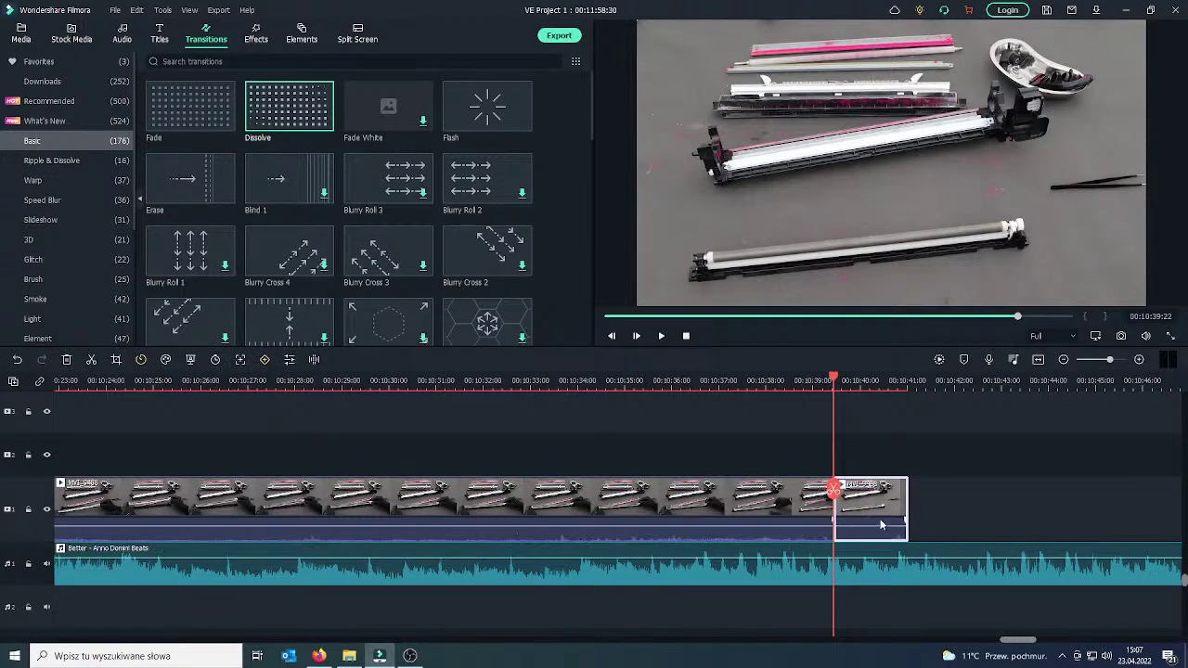
key("Delete")
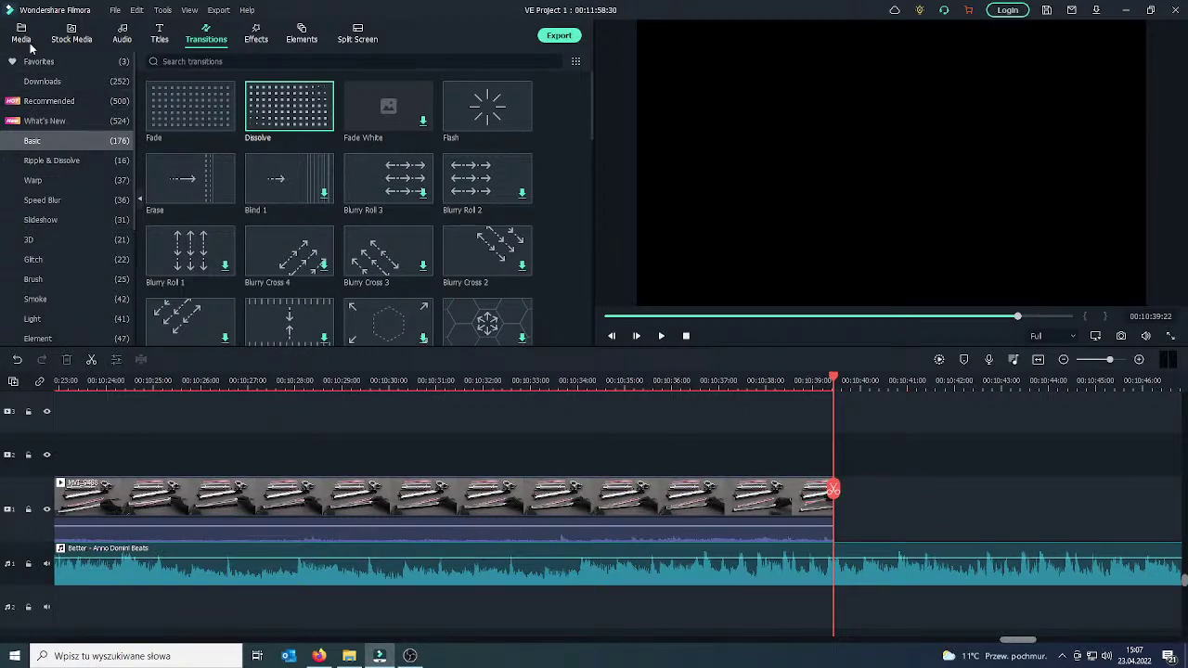
left_click(20, 34)
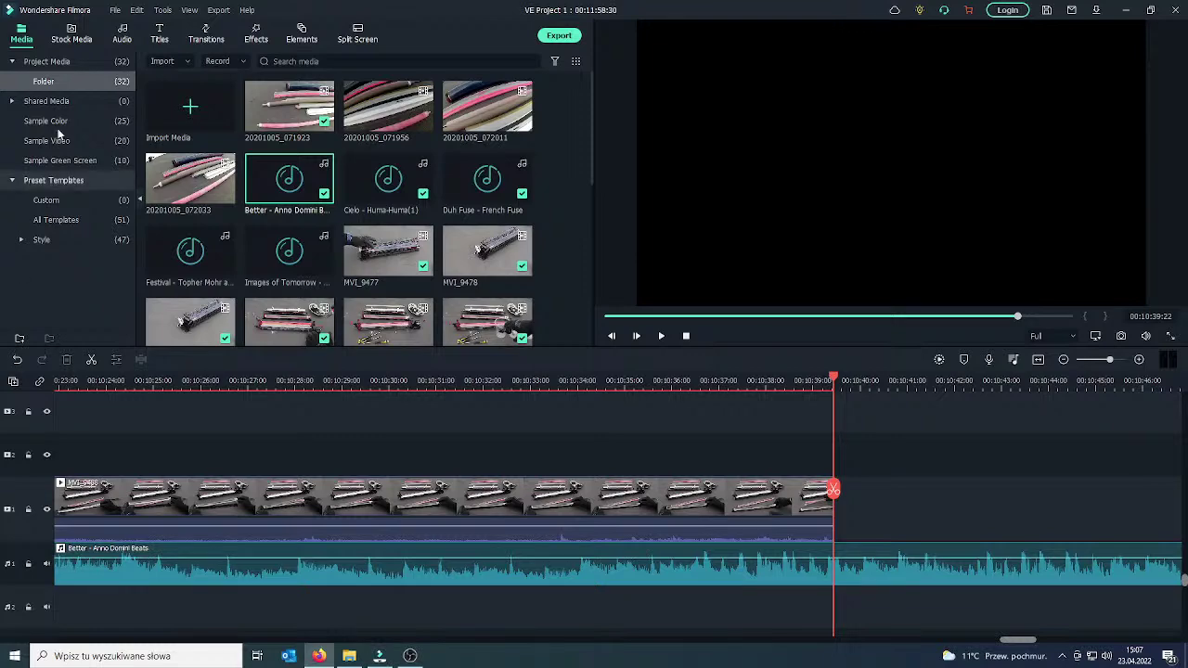
Translate the Polish reply 'Ja nie naprawiam… ale niebawem będzie o tym kilka filmów…' and copy the English.
key("alt+Tab")
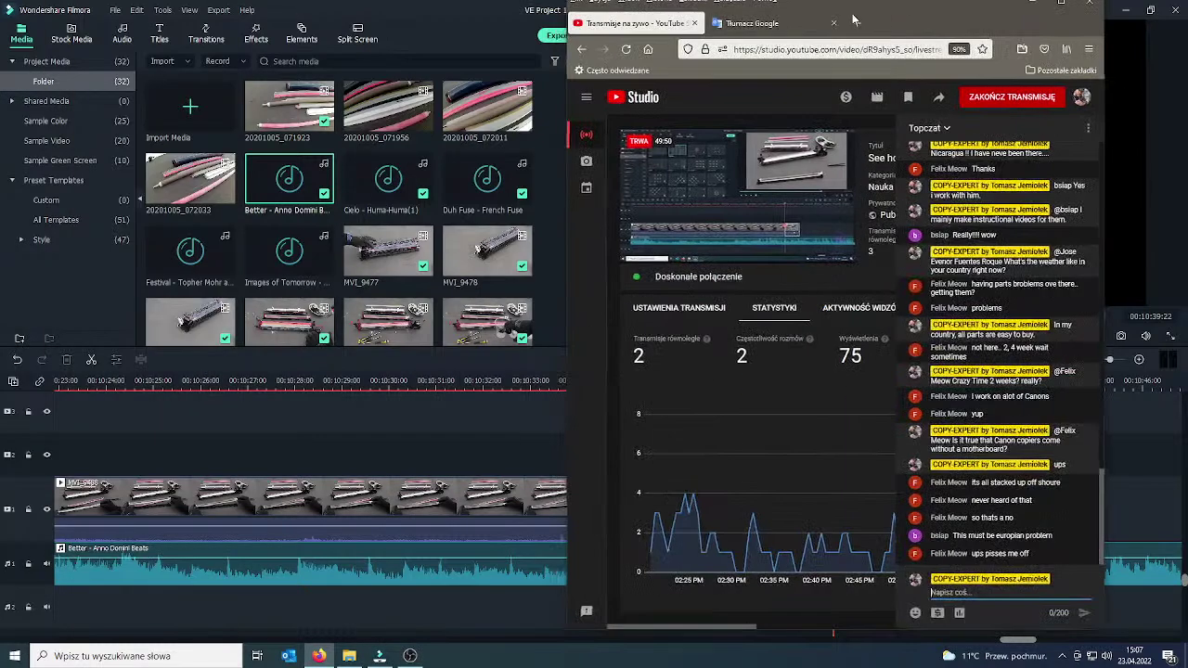
key("super+Up")
left_click(234, 32)
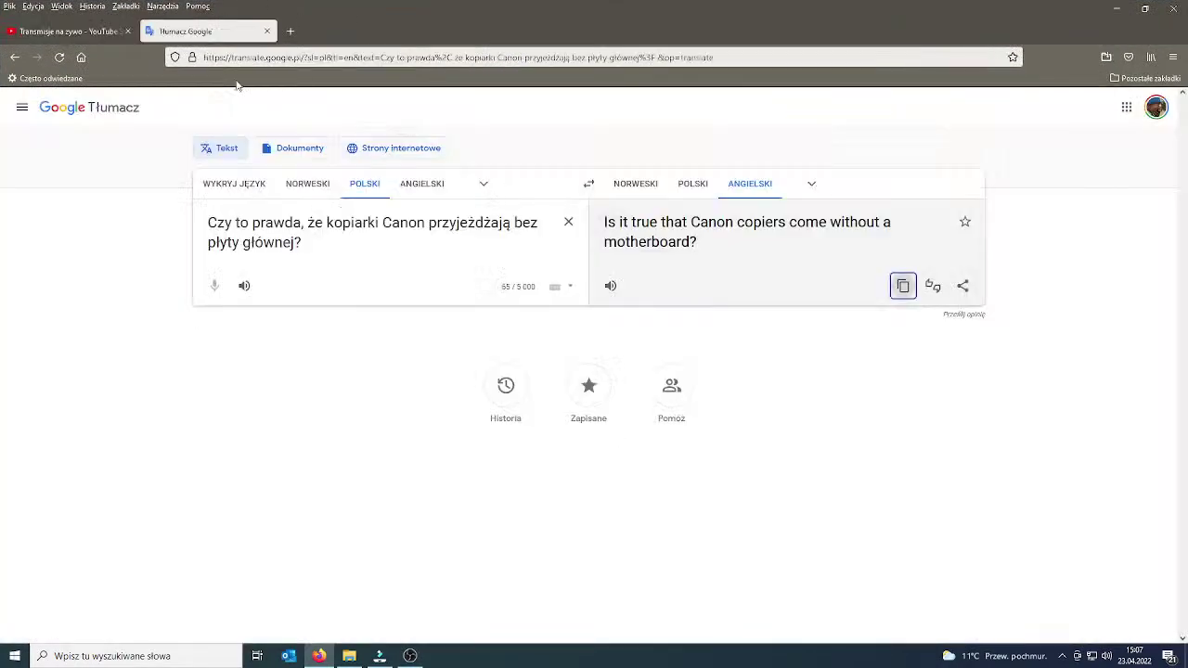
left_click_drag(323, 240, 180, 232)
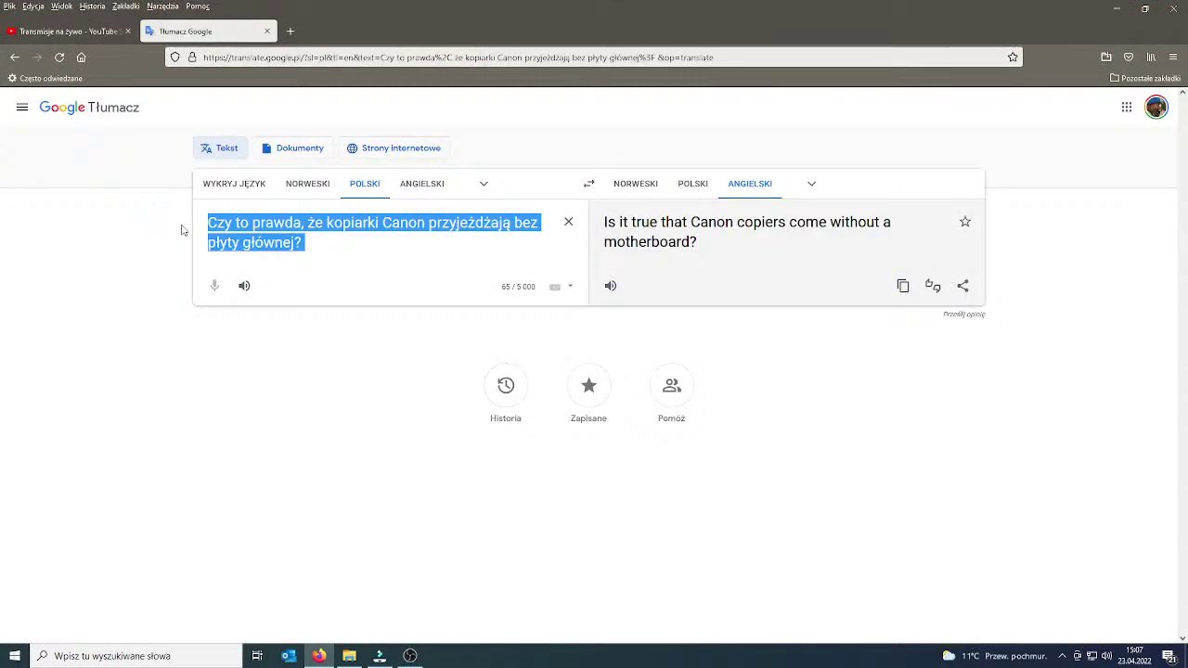
type("Ja nie na")
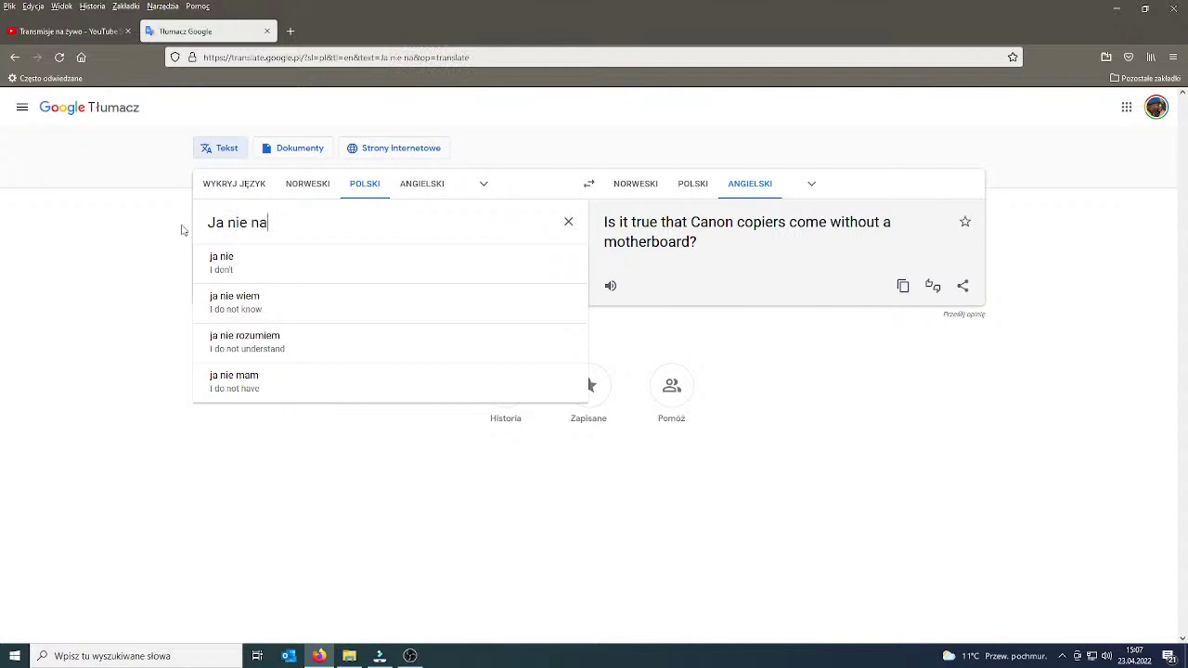
type("prawiam Canon, ael")
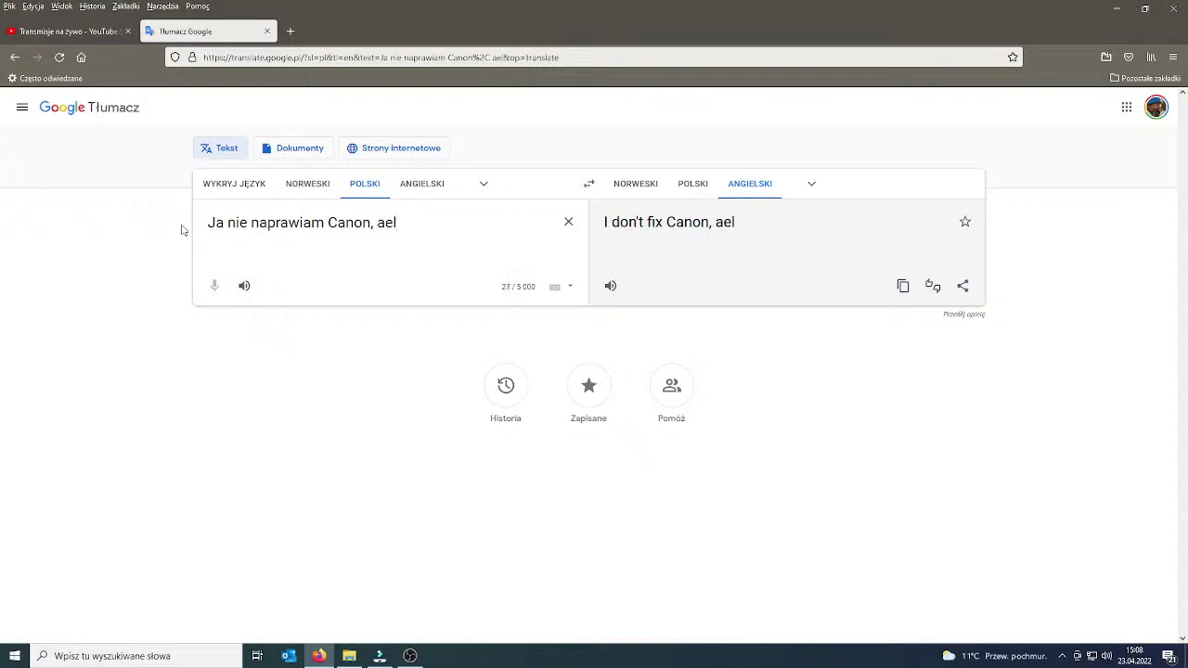
key("BackSpace")
key("BackSpace")
type("le nie")
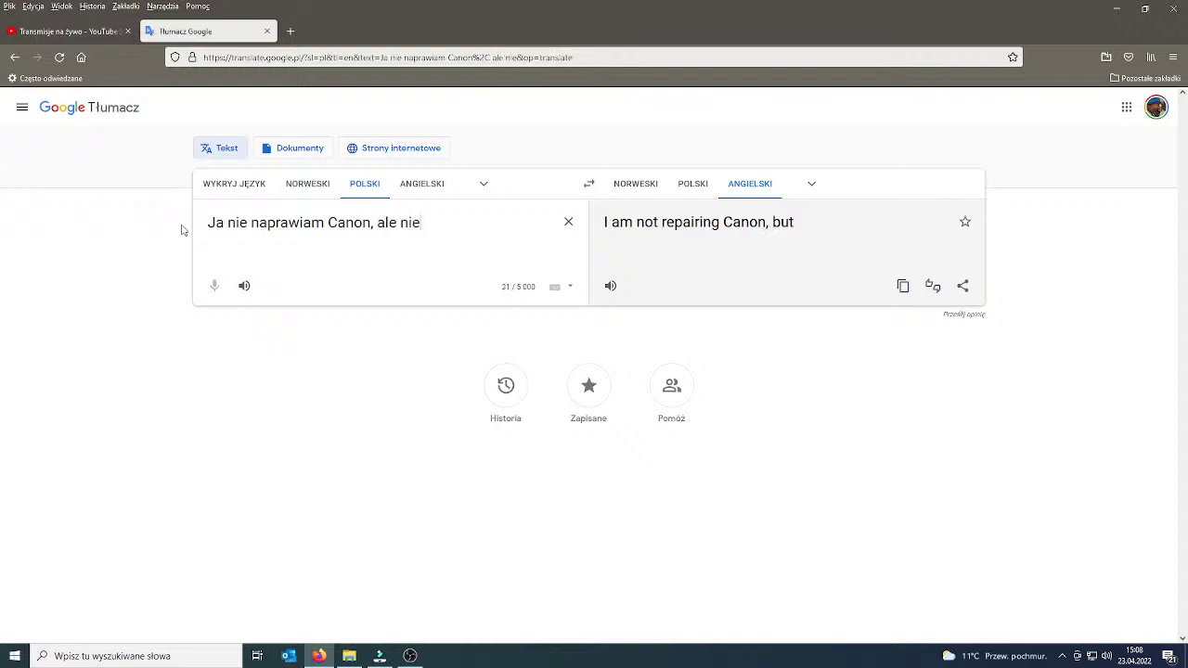
type("bawem będzie")
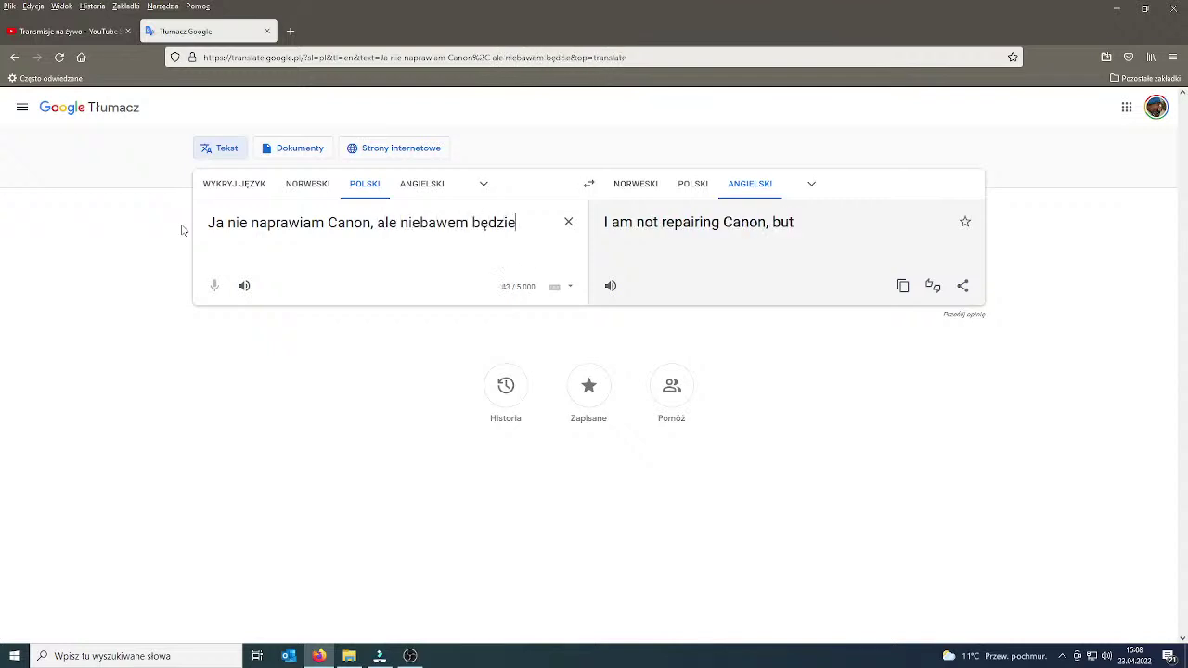
type(" o tym kil")
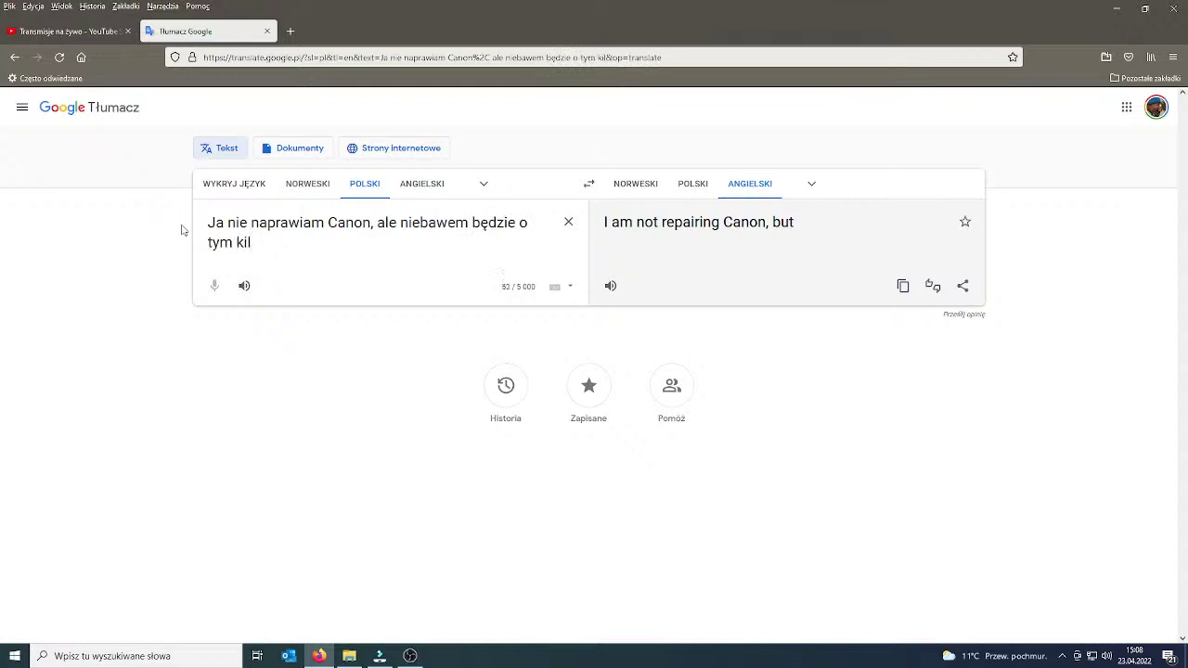
type("ka filmów.")
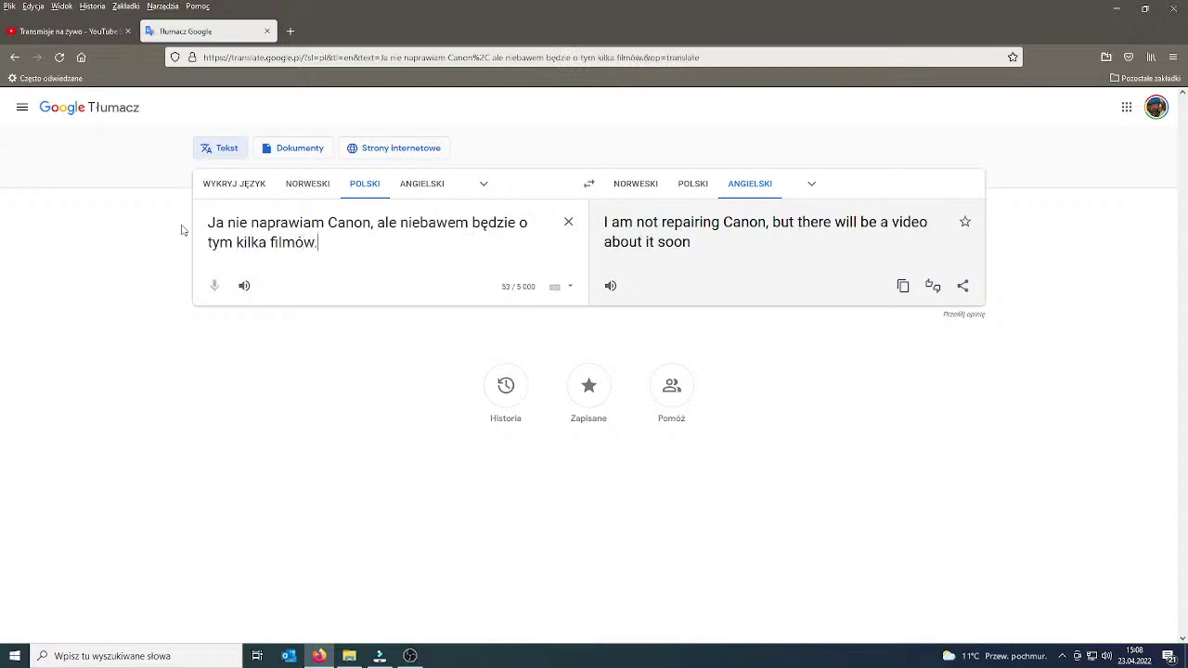
type(" koledzy ")
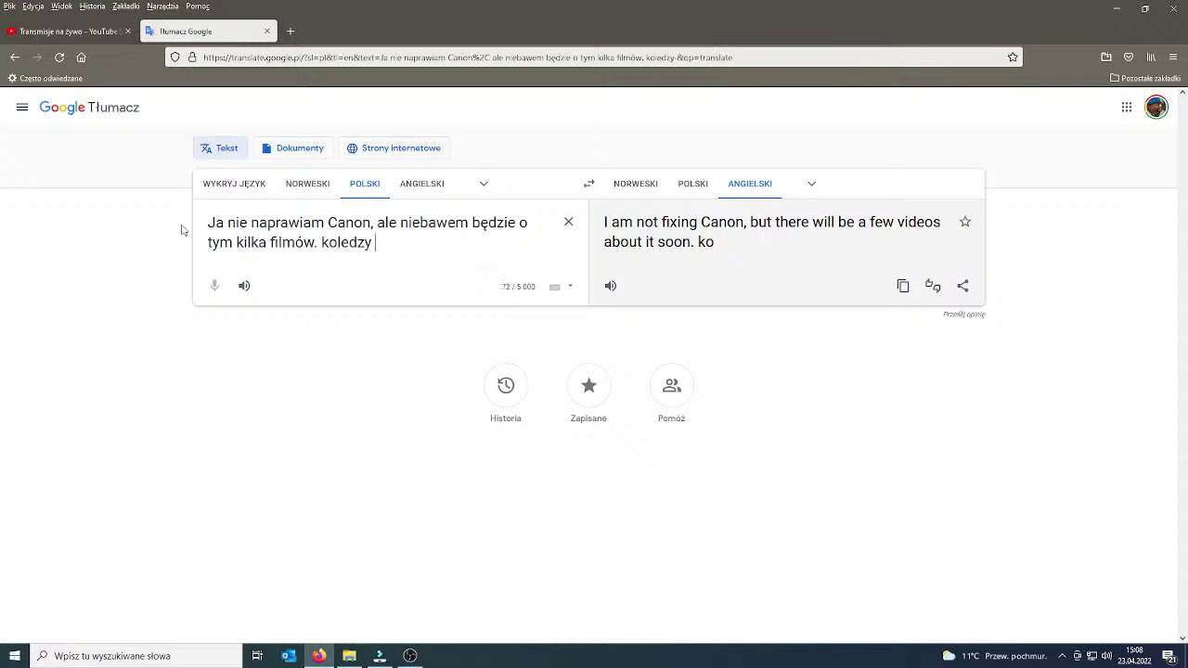
type("z branży ")
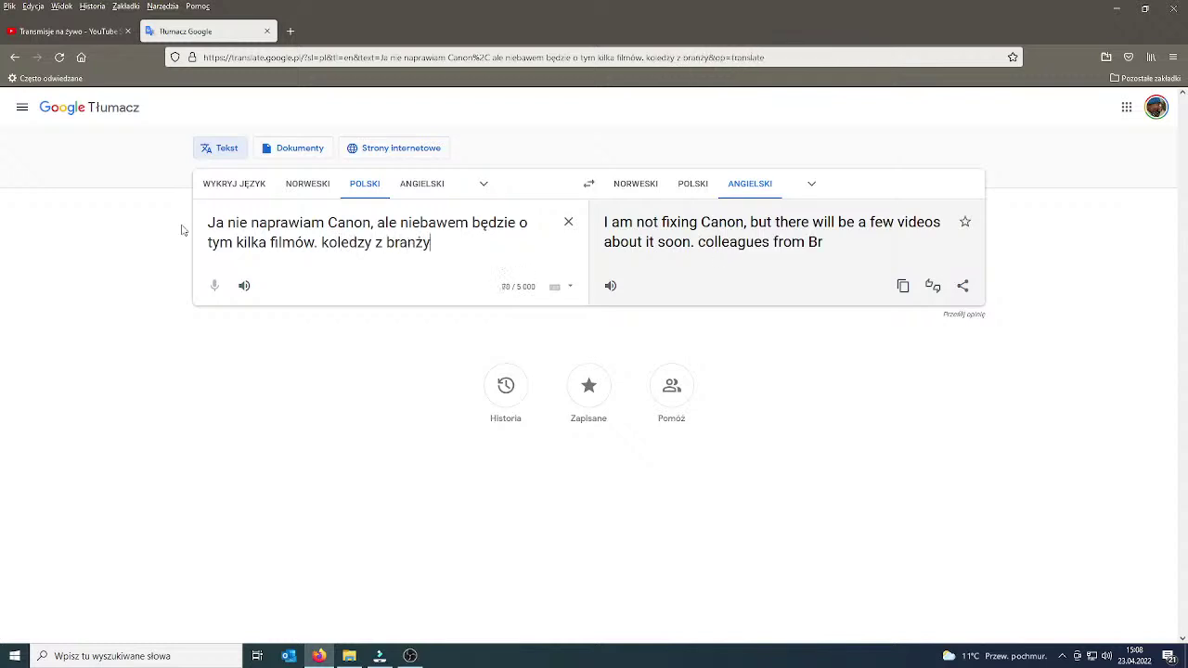
type("mi mówili")
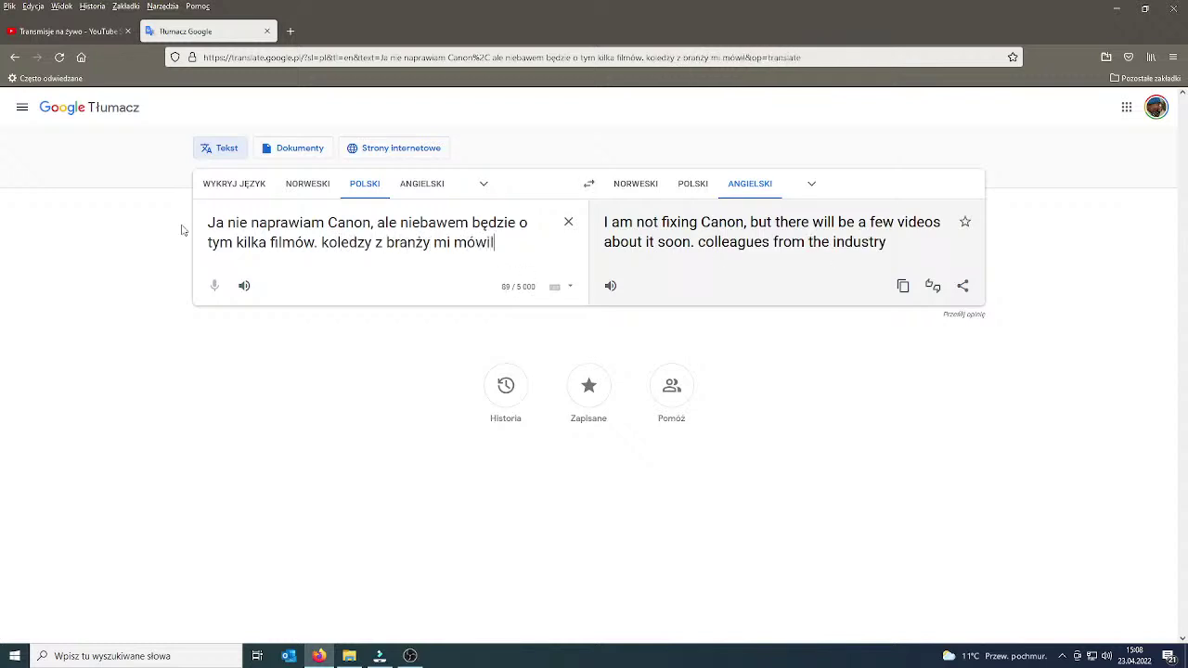
type(", że ")
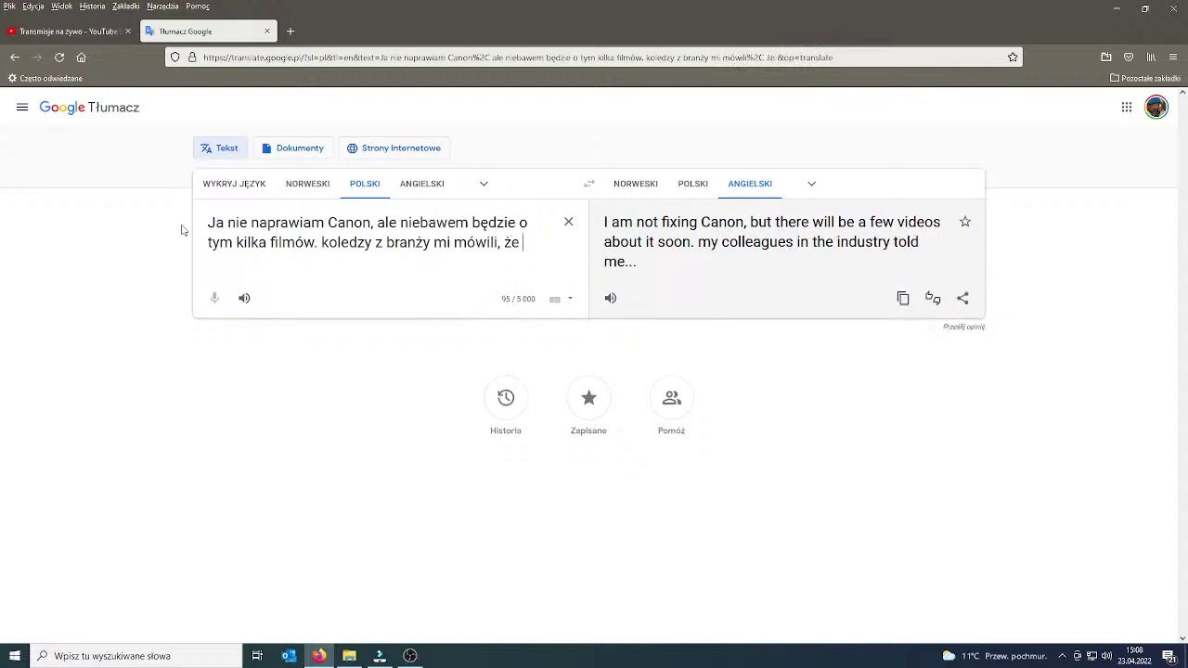
type("kopiarki do")
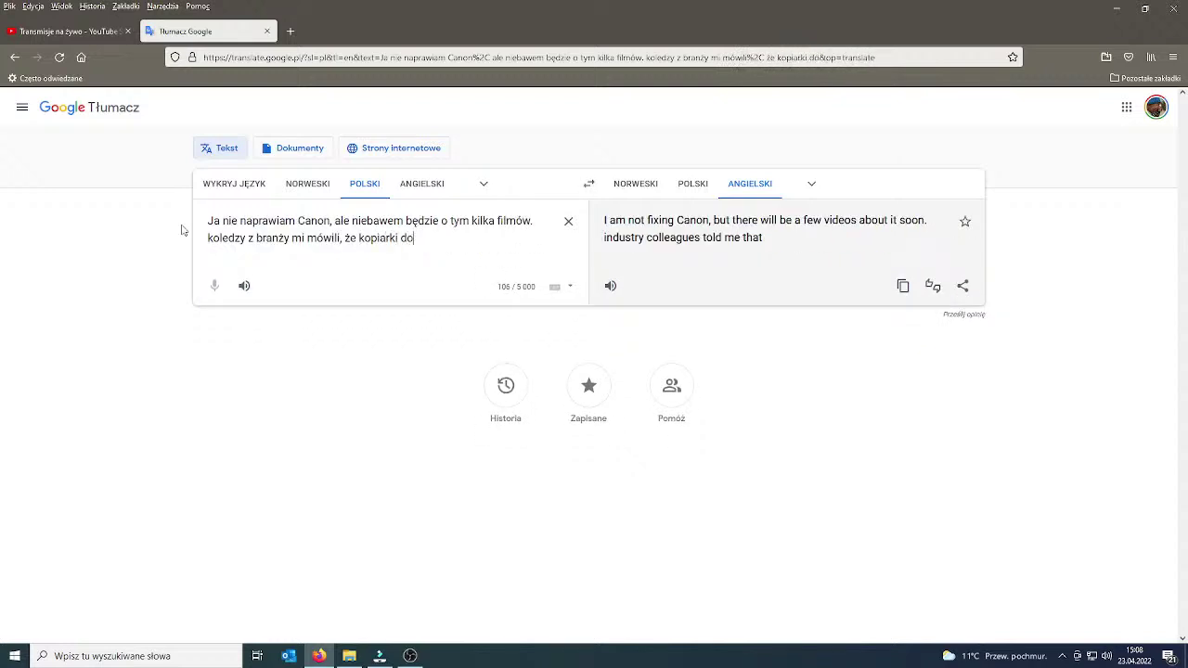
type(" Polski prz")
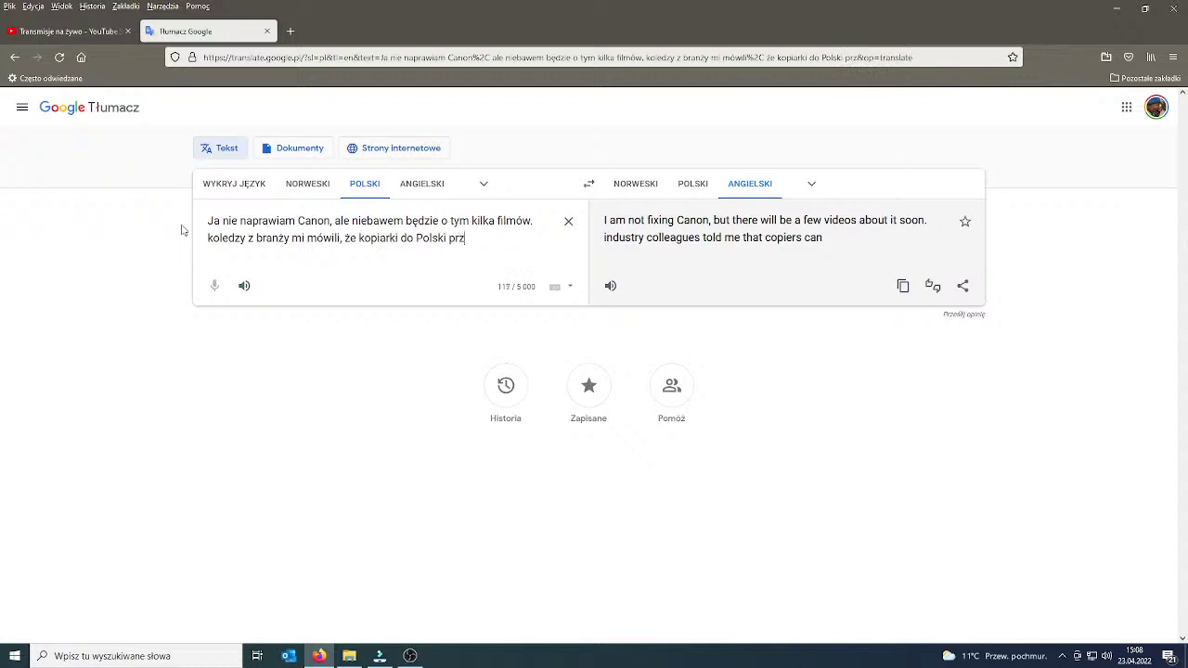
type("yjeżdż")
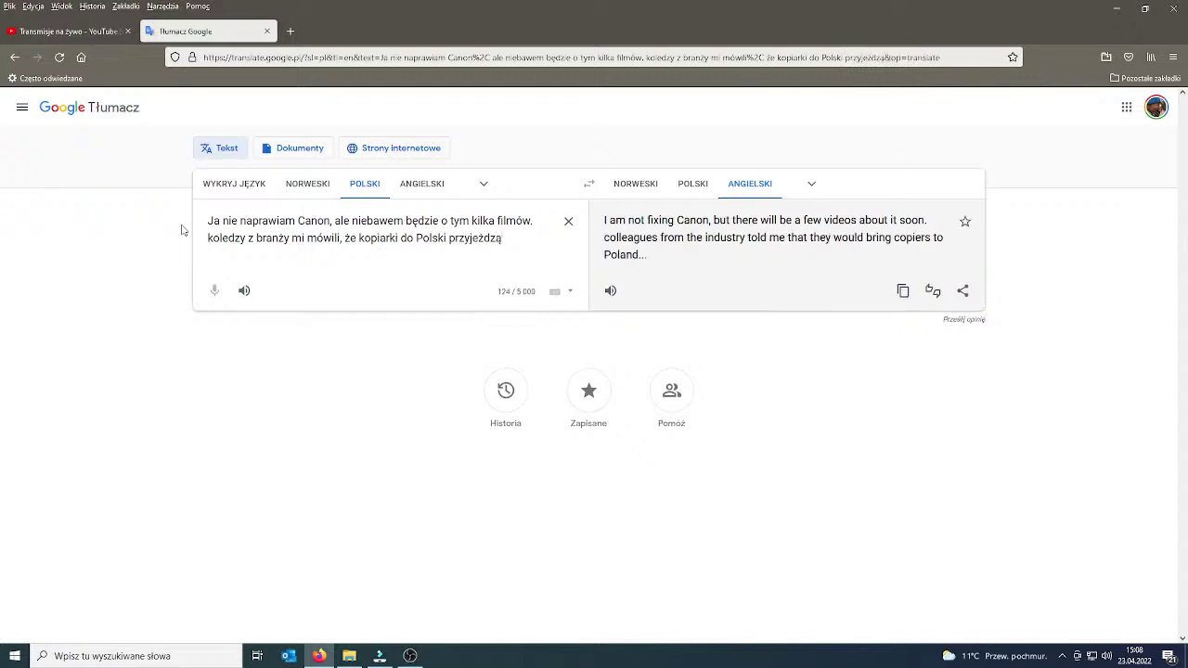
type("ają ")
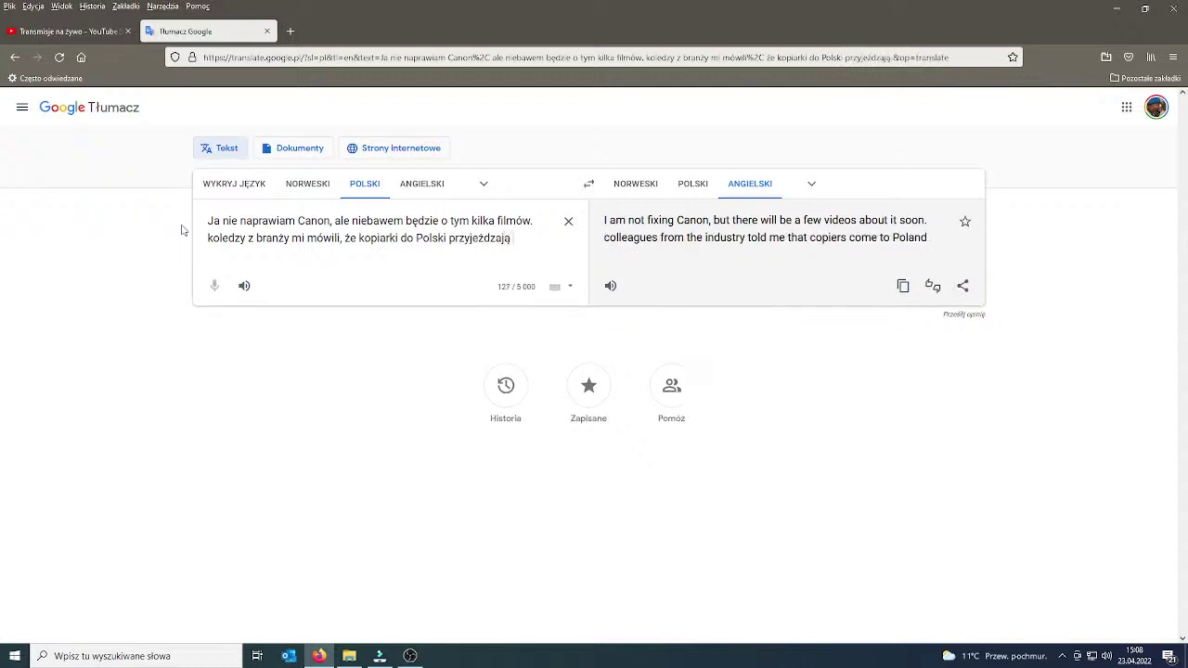
type("bez płyty g")
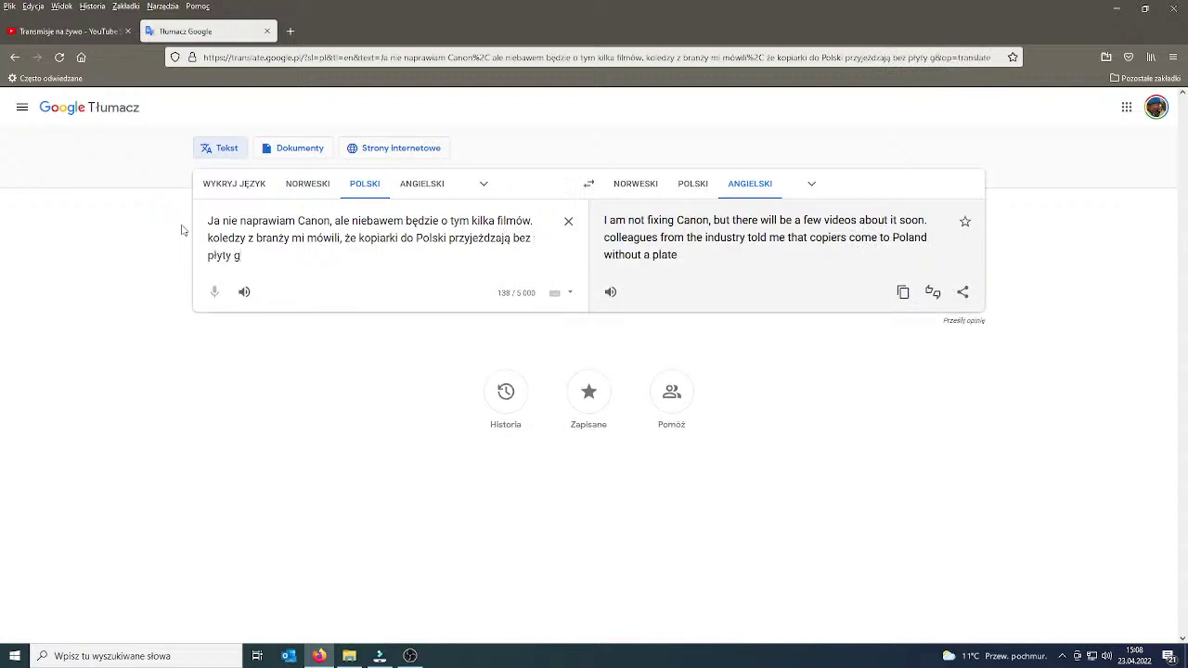
type("łównej ")
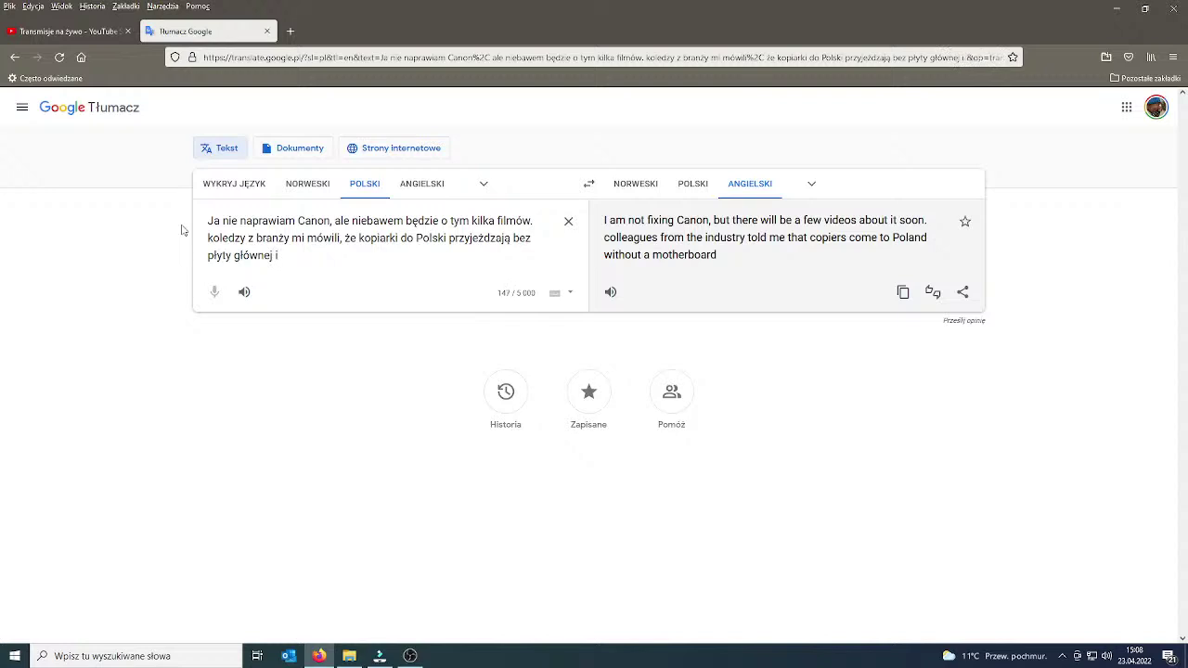
type("i trzeba to instalowa")
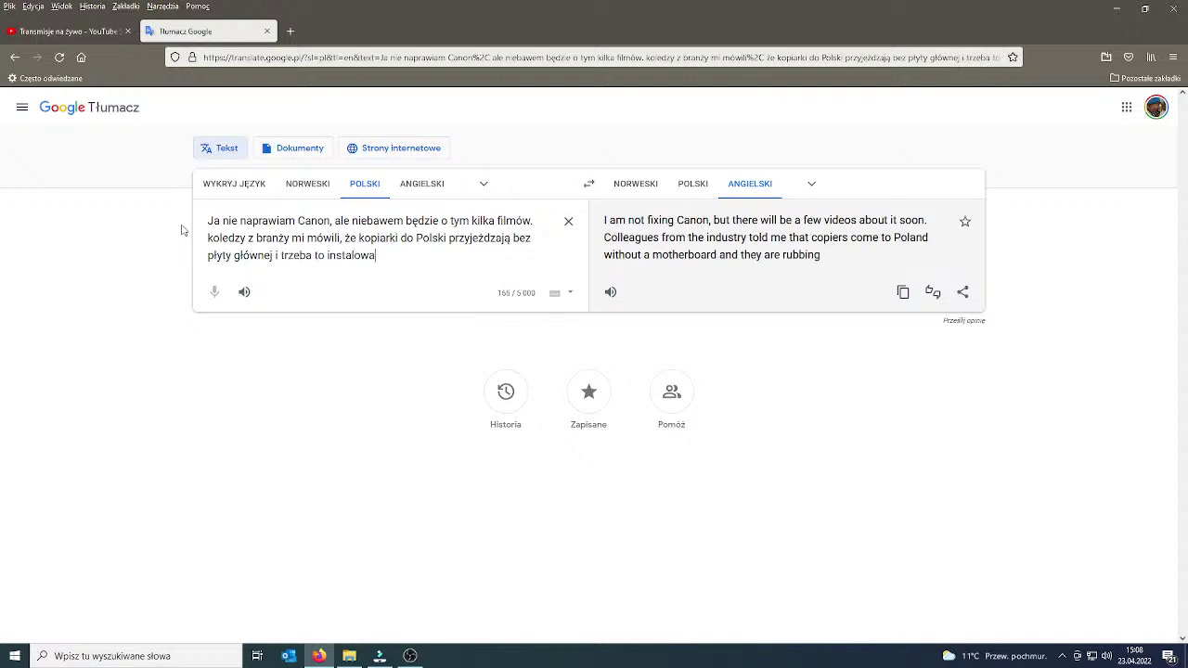
left_click(901, 289)
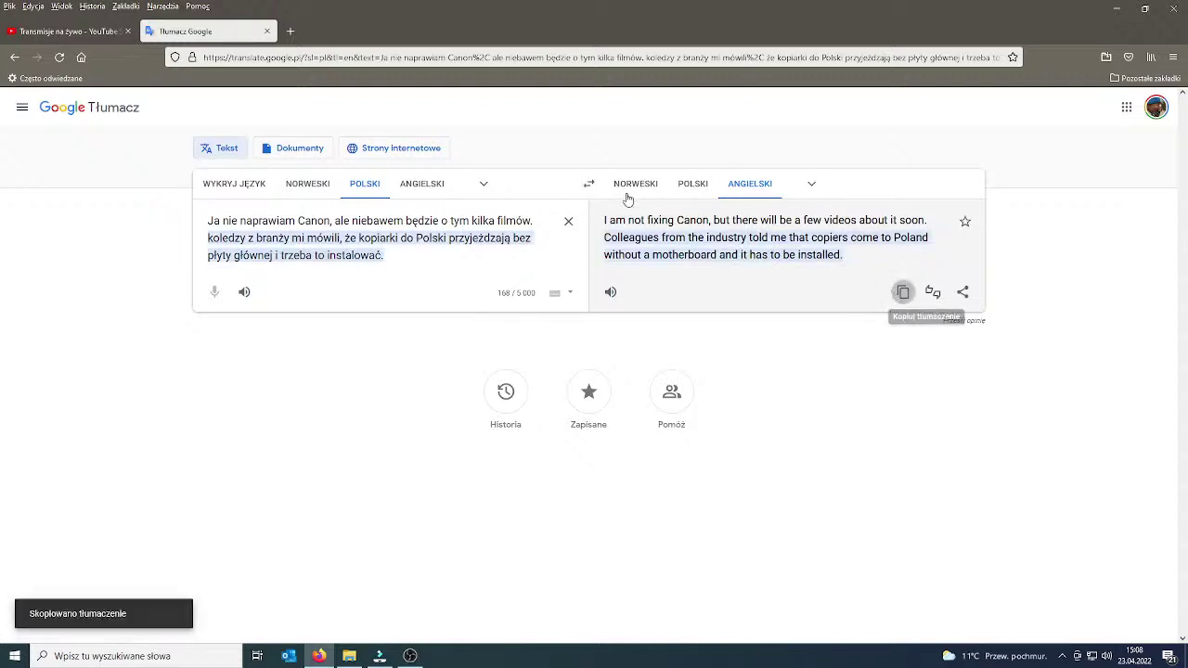
Paste the English translation into the live-stream chat, send it, and return to the editor.
key("ctrl+Tab")
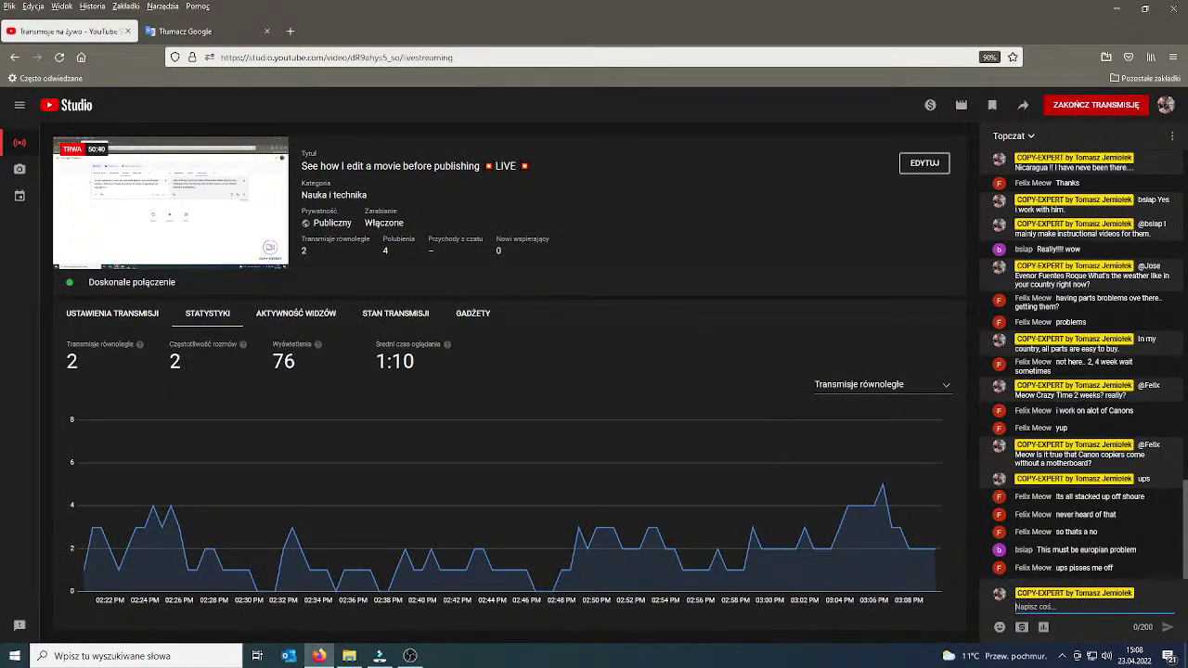
type("@F")
key("ctrl+v")
key("Return")
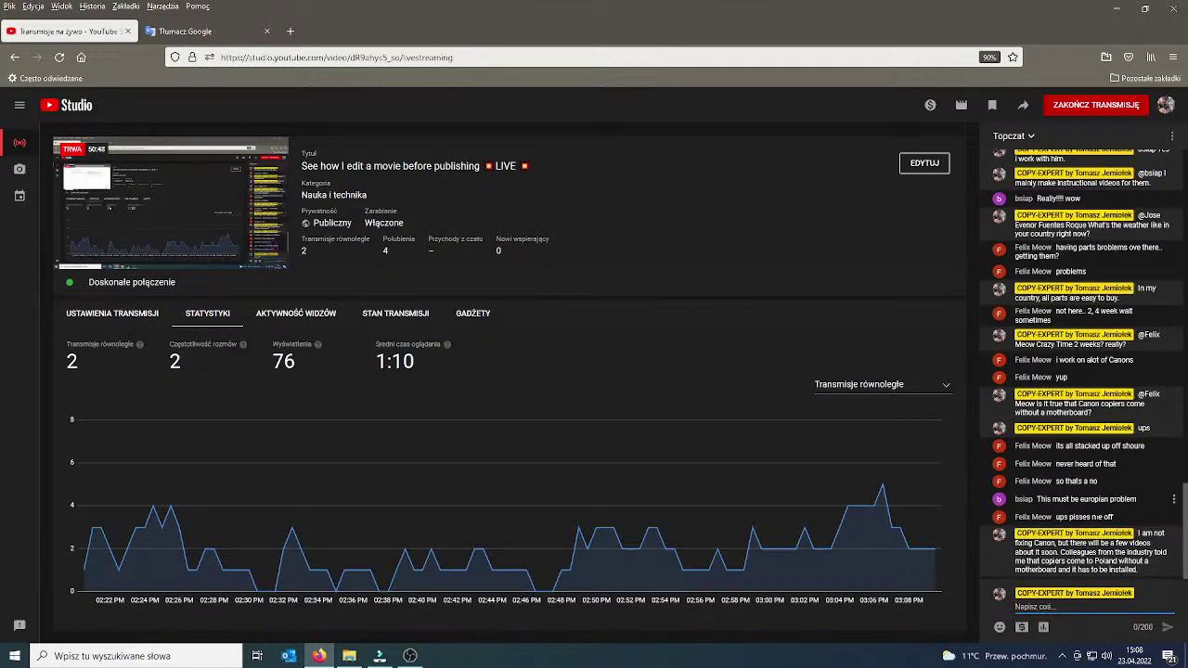
scroll(1086, 548, "up", 3)
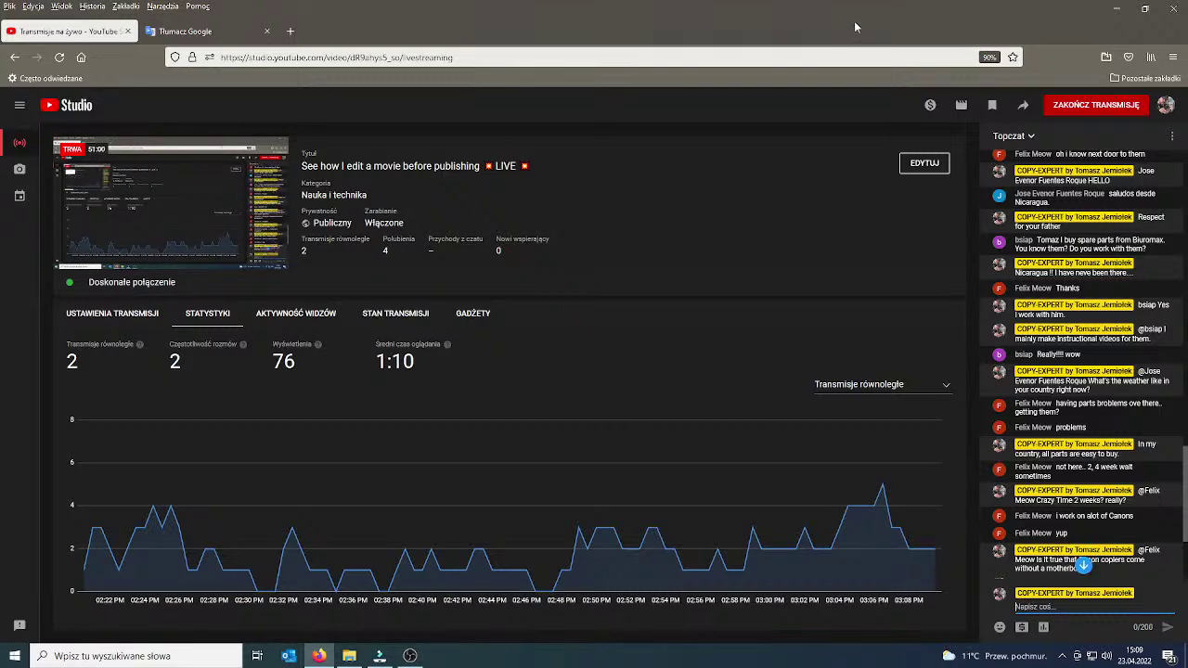
left_click(1117, 8)
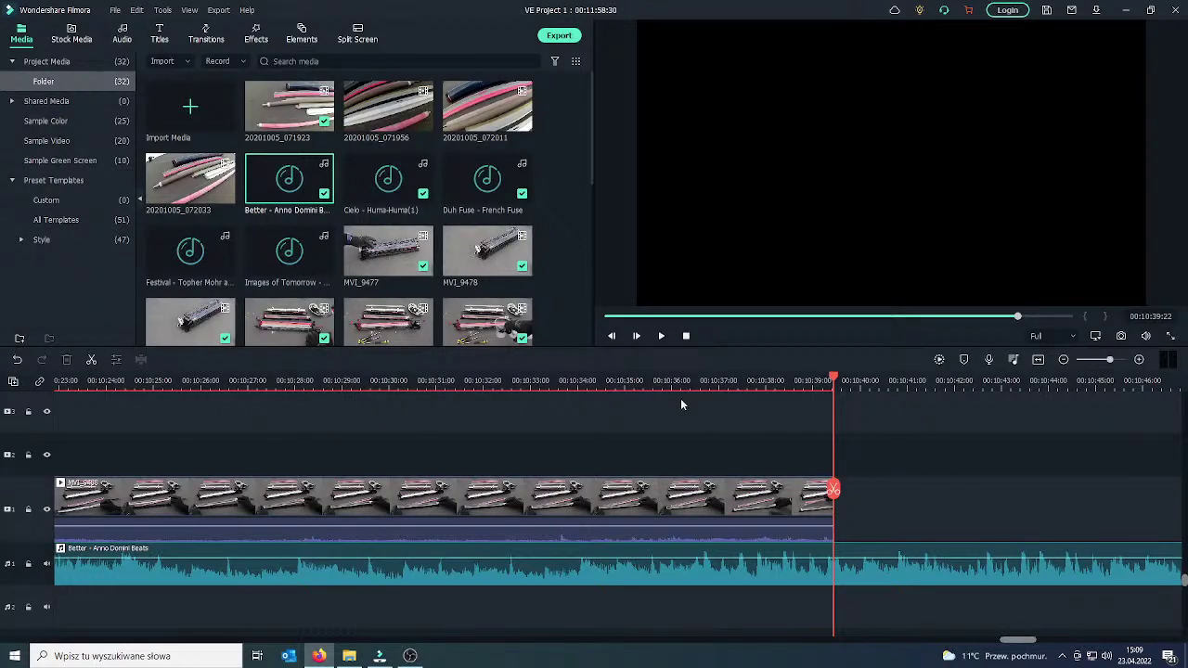
Append MVI_9489 to the end of the timeline and scrub through it.
scroll(568, 237, "down", 3)
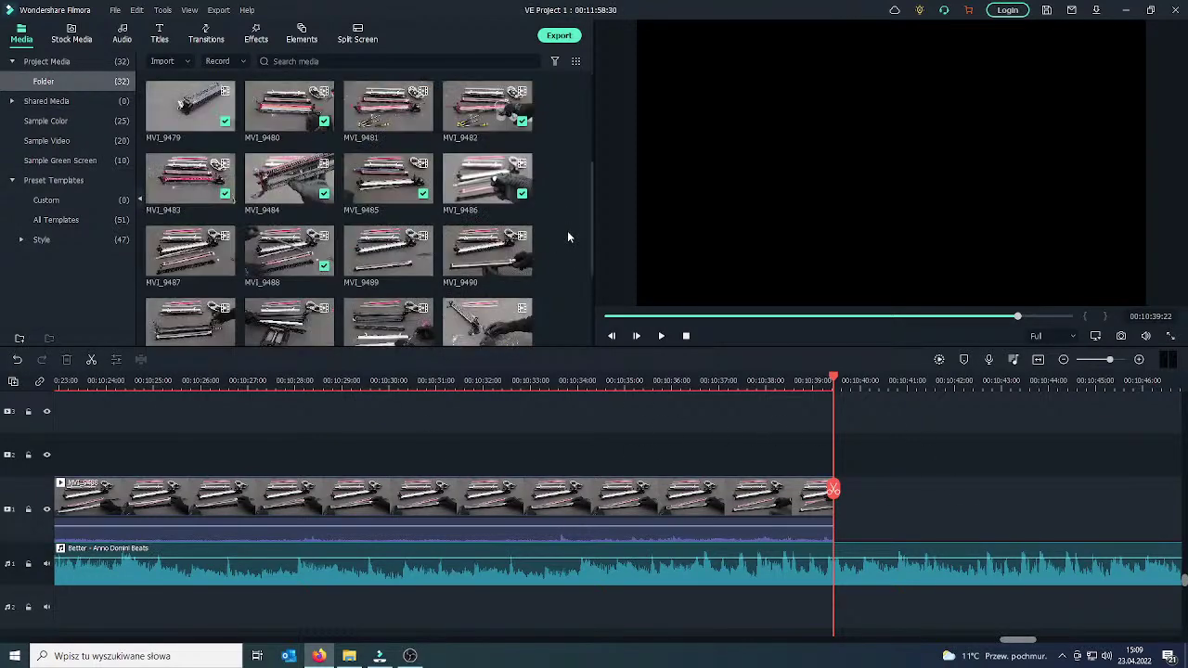
scroll(568, 230, "down", 2)
scroll(562, 225, "up", 3)
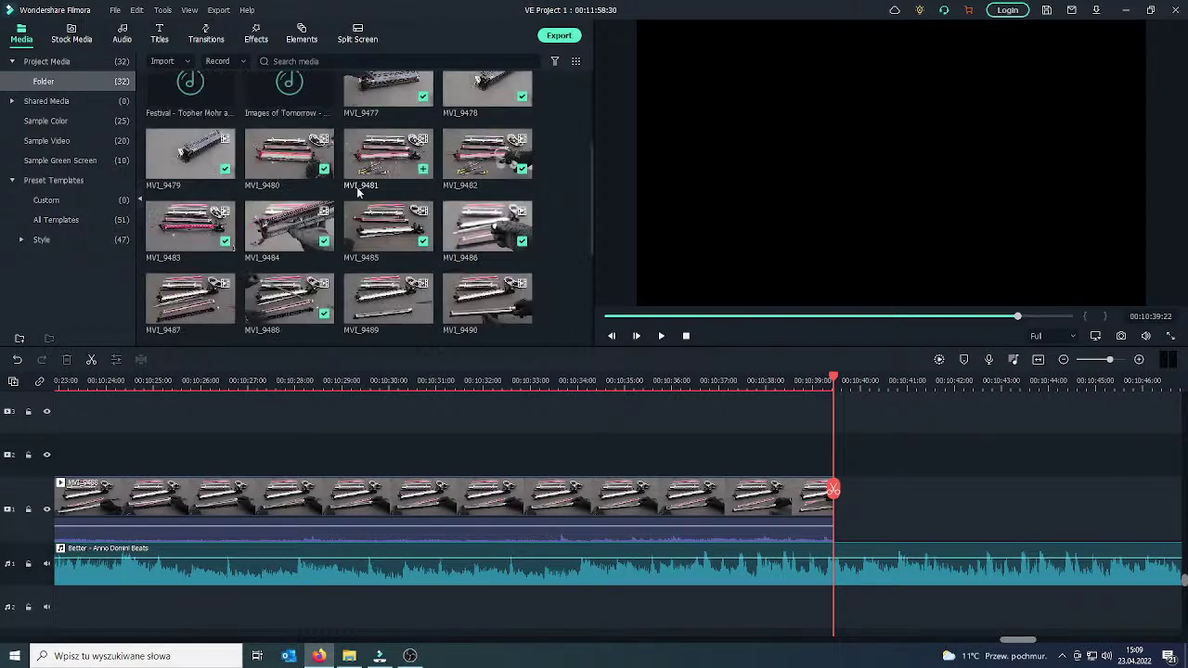
scroll(566, 228, "down", 3)
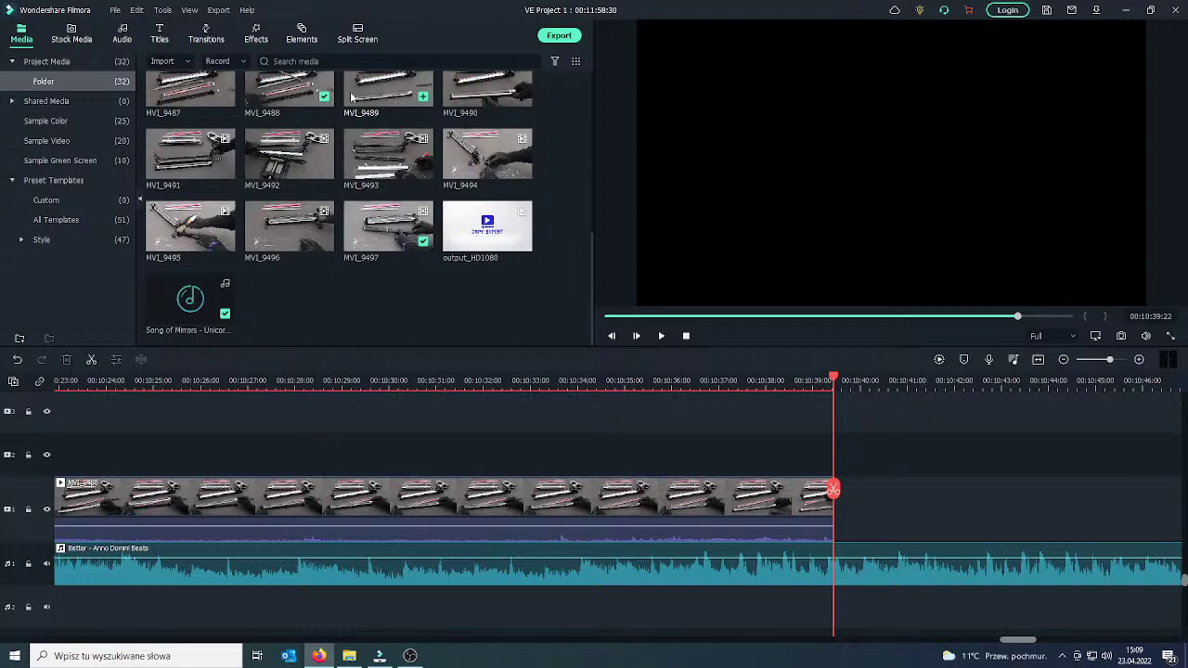
left_click(422, 97)
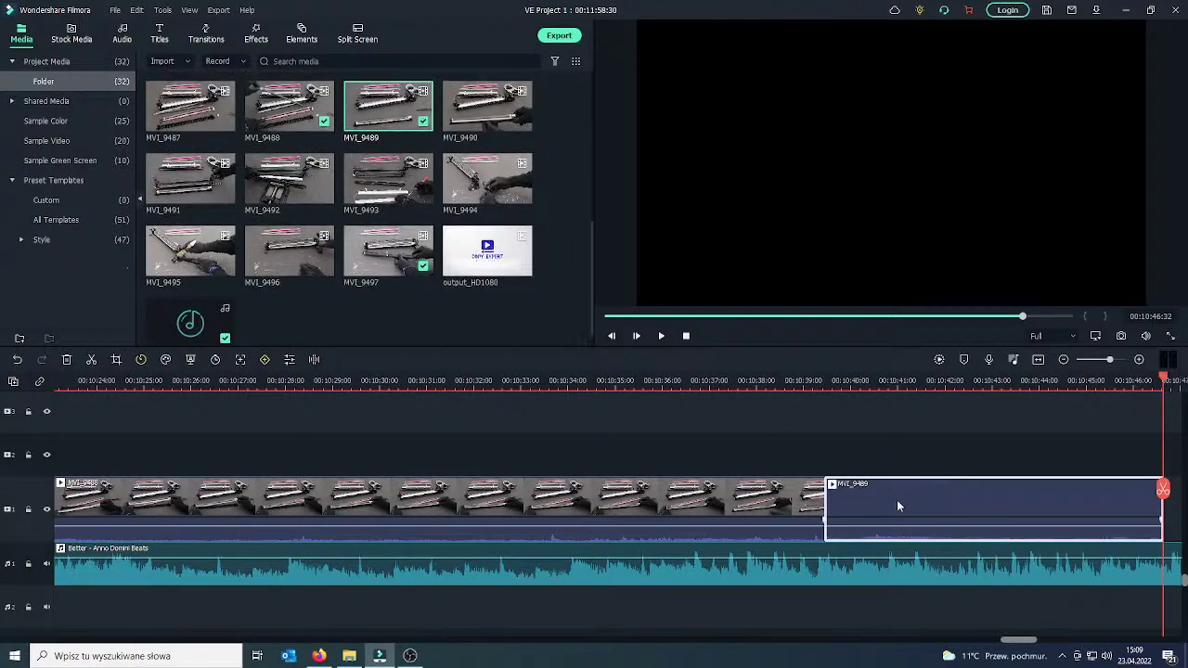
double_click(897, 500)
left_click(852, 492)
left_click_drag(856, 492, 1030, 497)
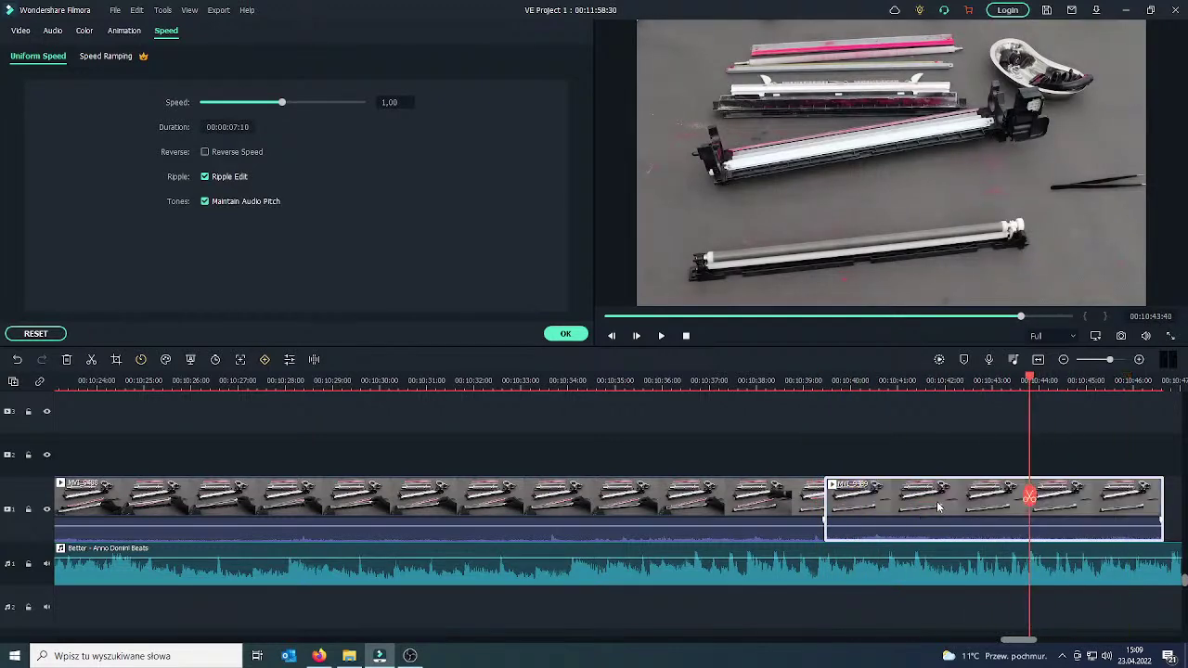
Replace MVI_9489 with MVI_9490 at the end of the video track, then bring up the live chat.
key("Delete")
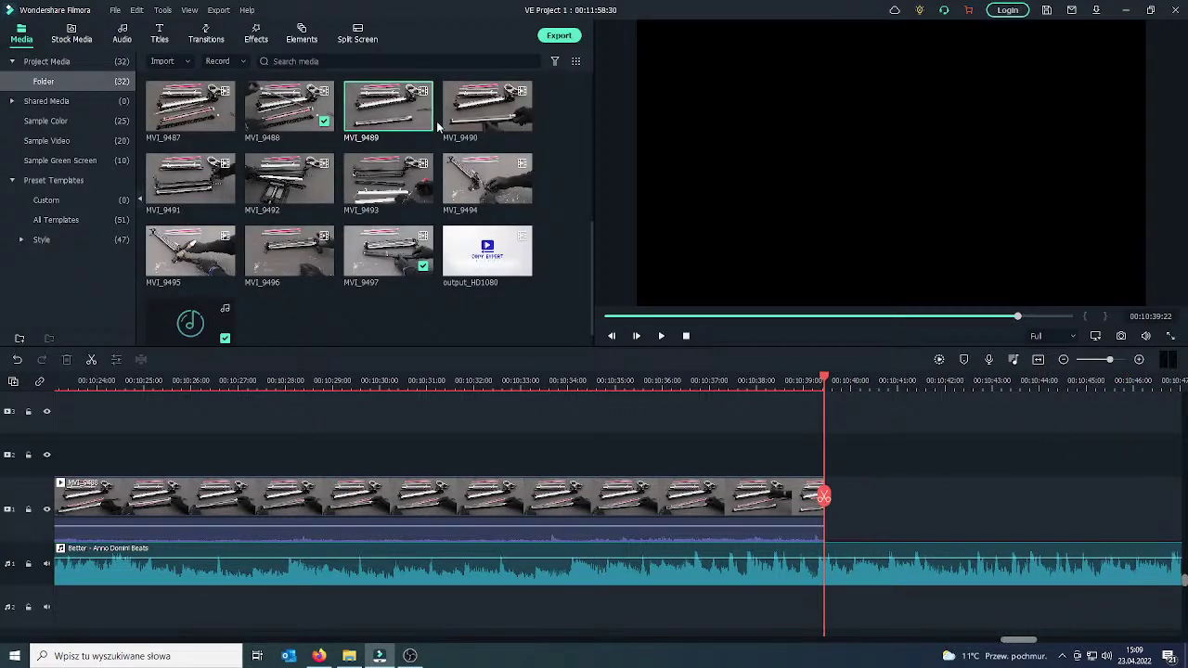
left_click(522, 123)
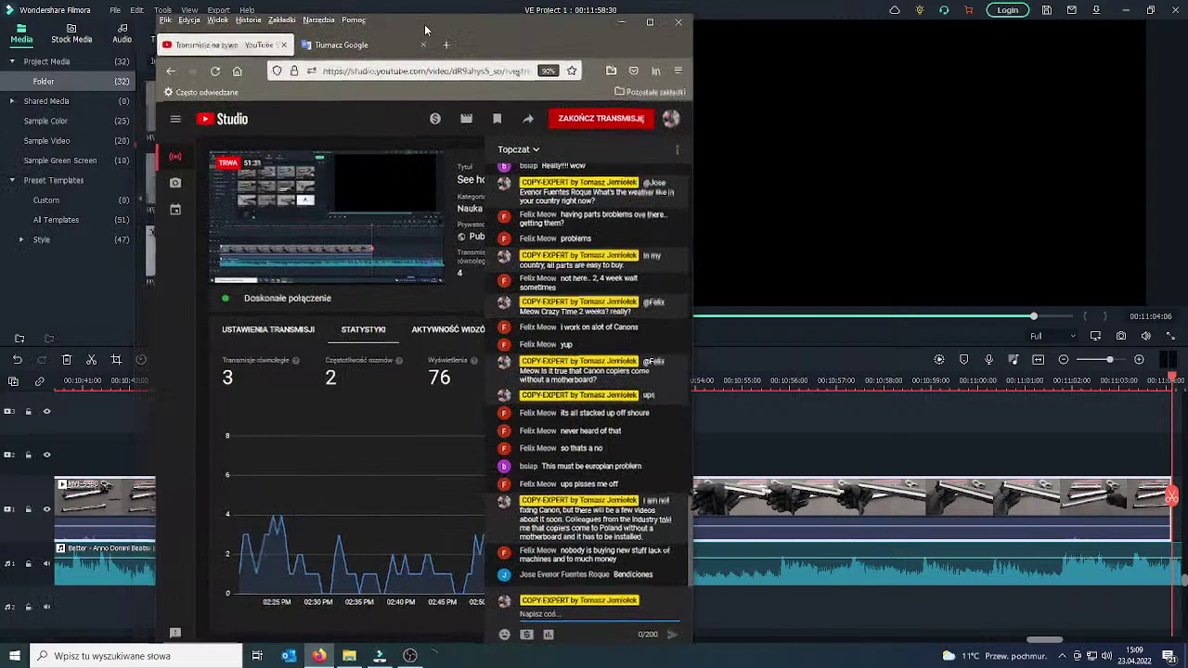
left_click(318, 655)
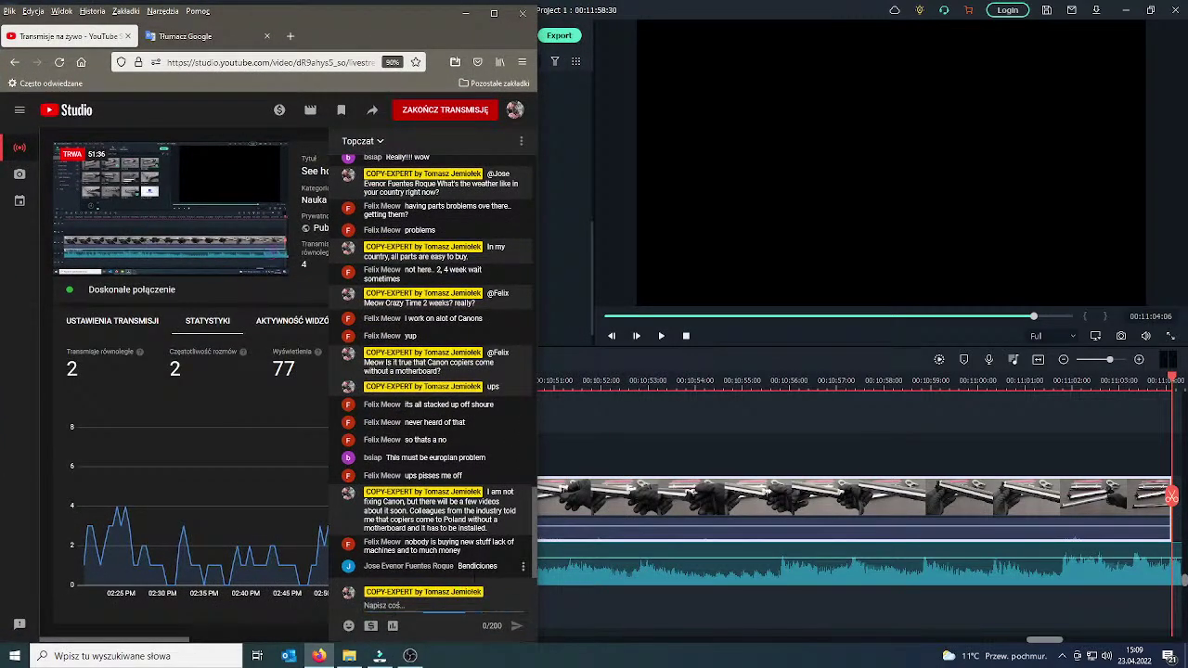
Translate the pasted Spanish 'Bendiciones' into Polish ('błogosławieństwa').
left_click(196, 39)
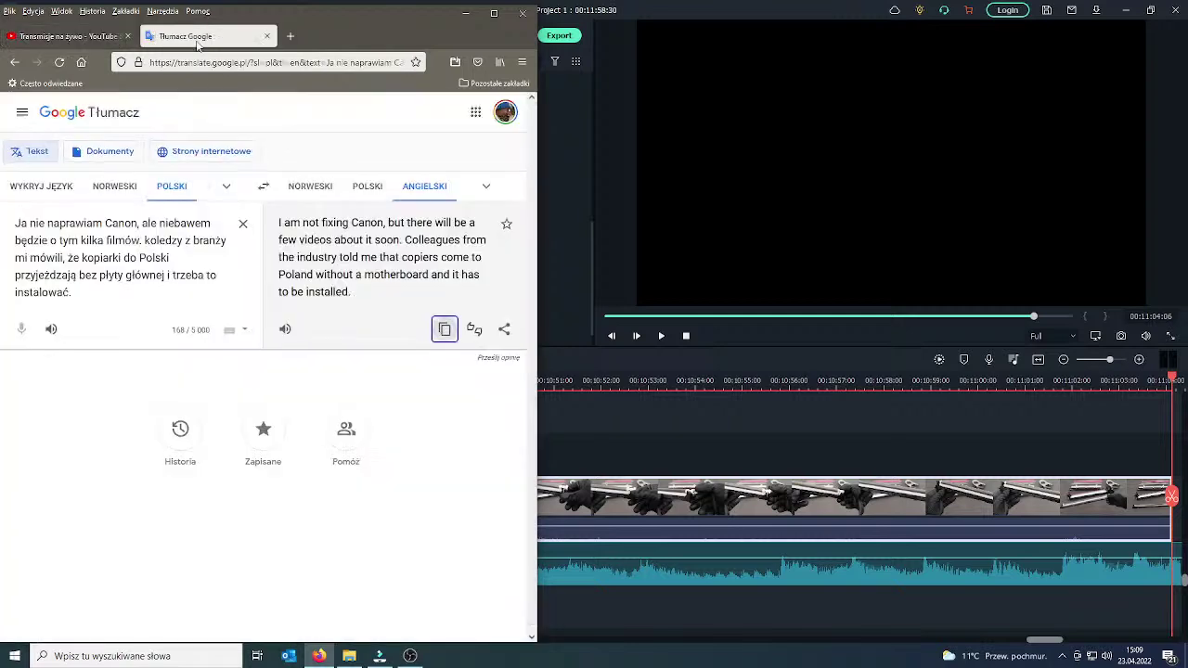
left_click(242, 225)
key("ctrl+v")
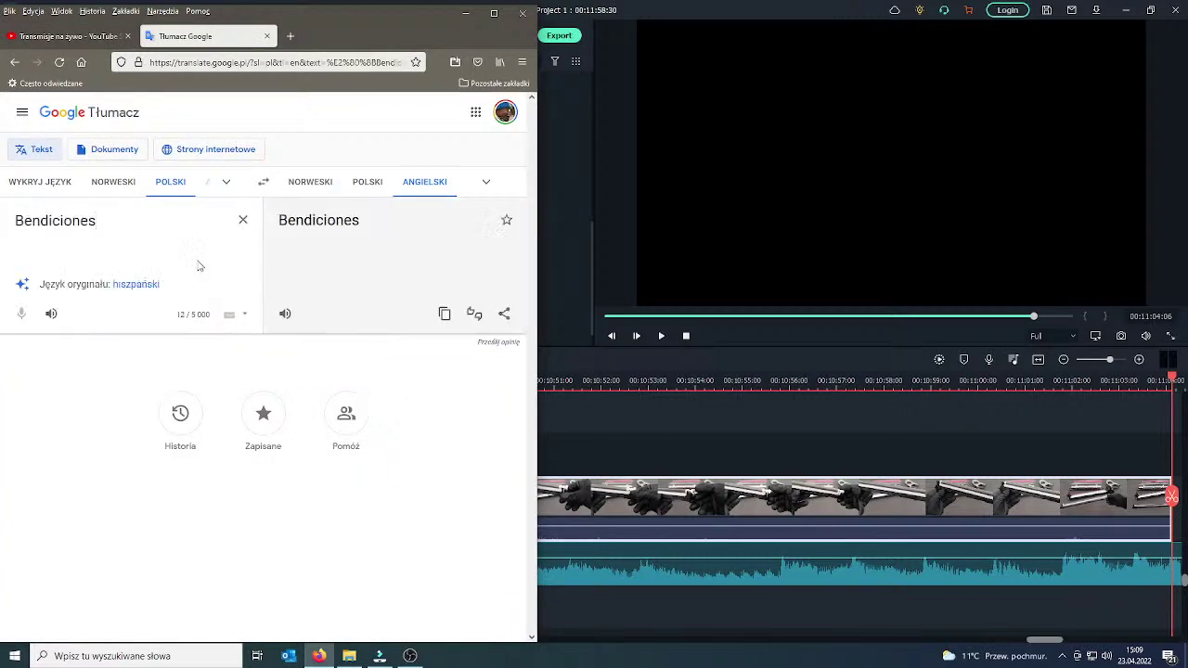
left_click(137, 286)
left_click(367, 183)
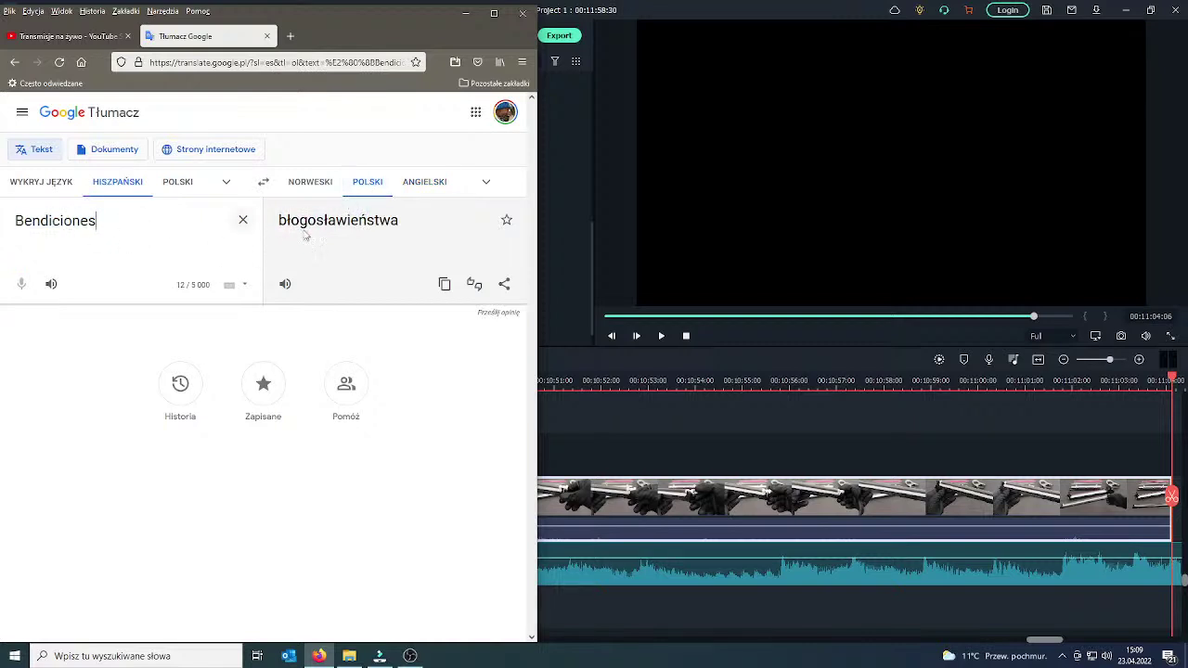
Switch to Polish→Spanish and replace the source with 'Miło, dzięk…'.
left_click(176, 182)
double_click(92, 221)
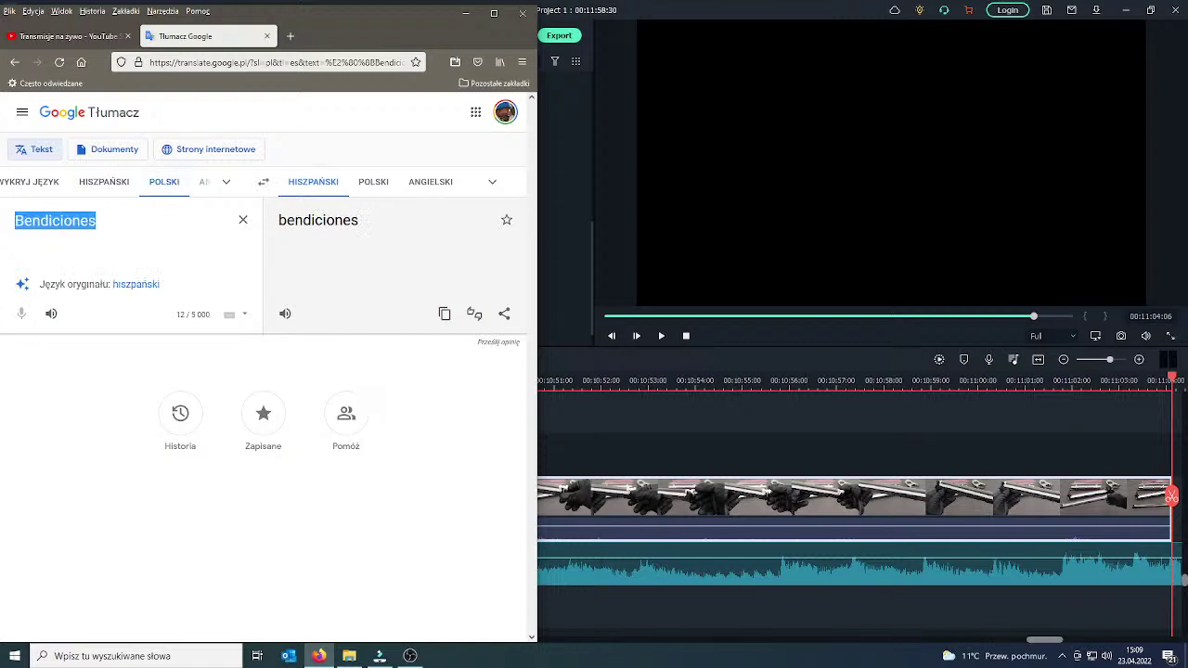
type("Miło,")
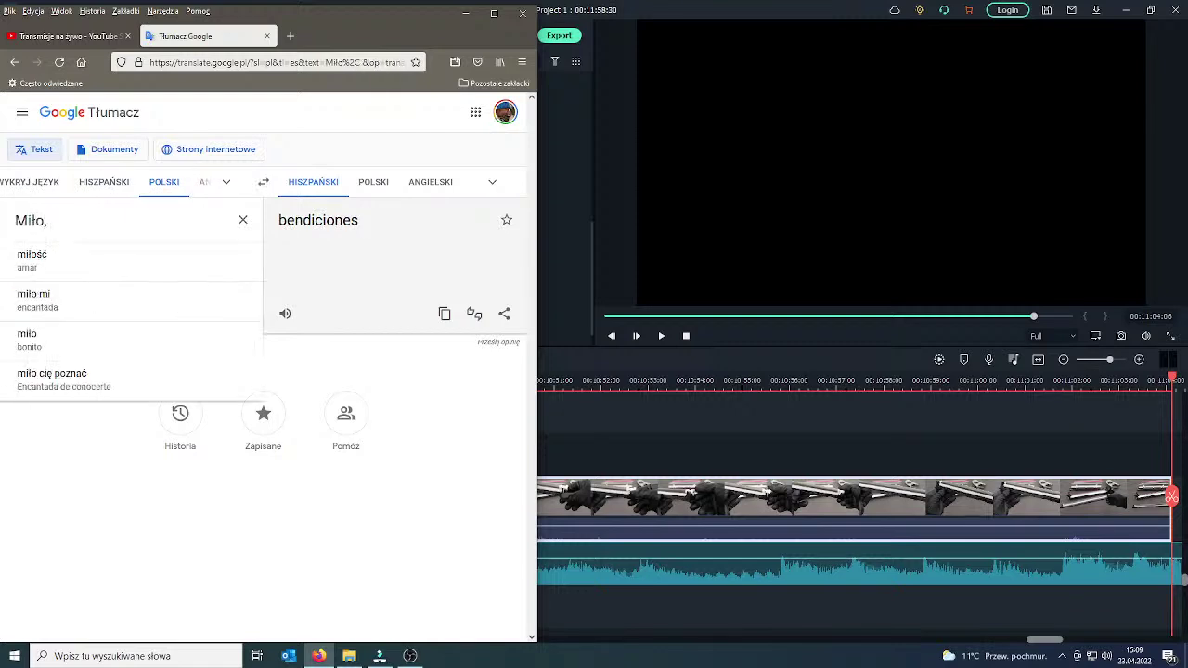
type(" dziękuję")
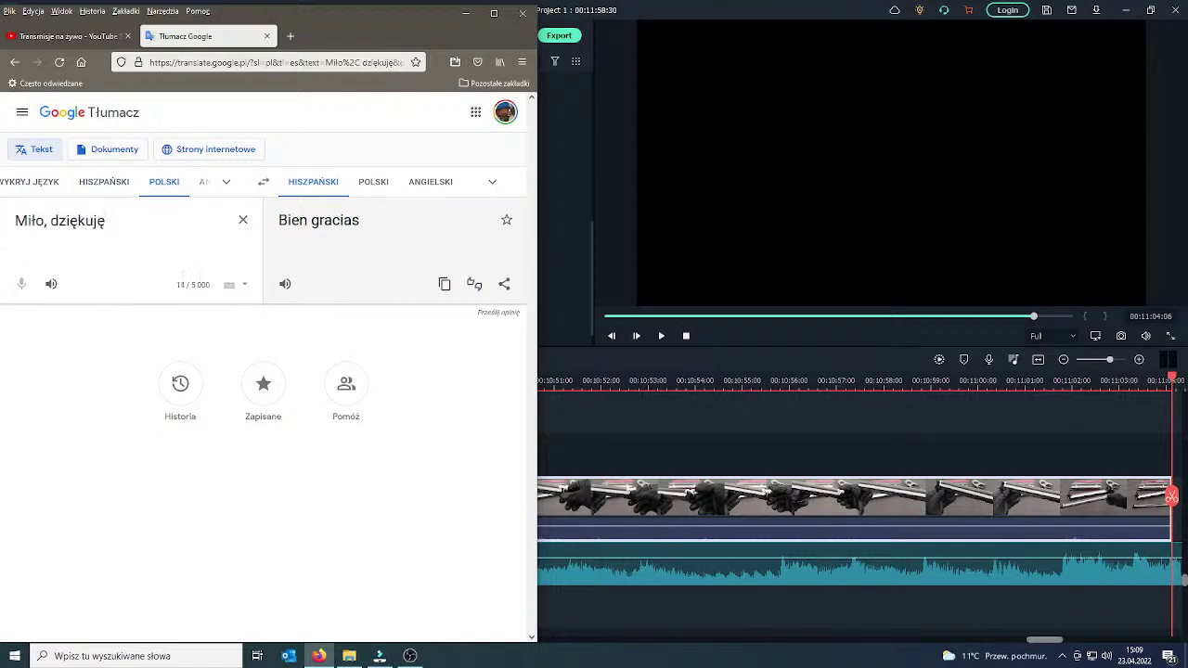
Copy the Spanish translation and post 'Bien gracias' in the live chat, @-mentioning the viewer.
left_click(445, 284)
left_click(102, 36)
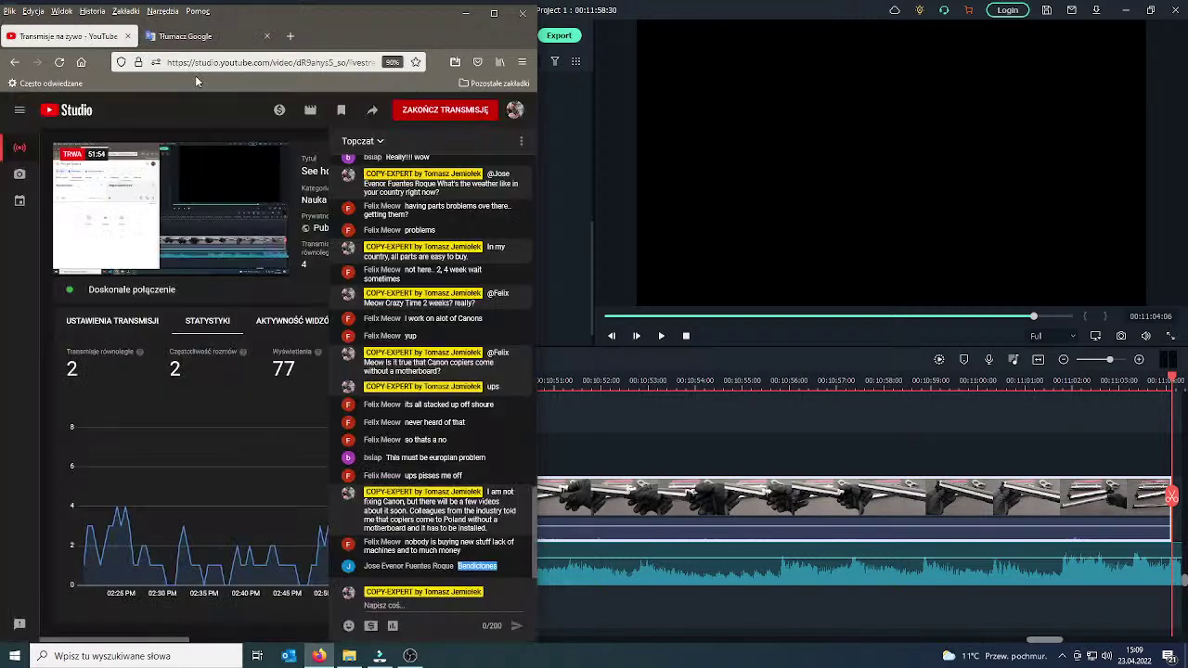
left_click(414, 605)
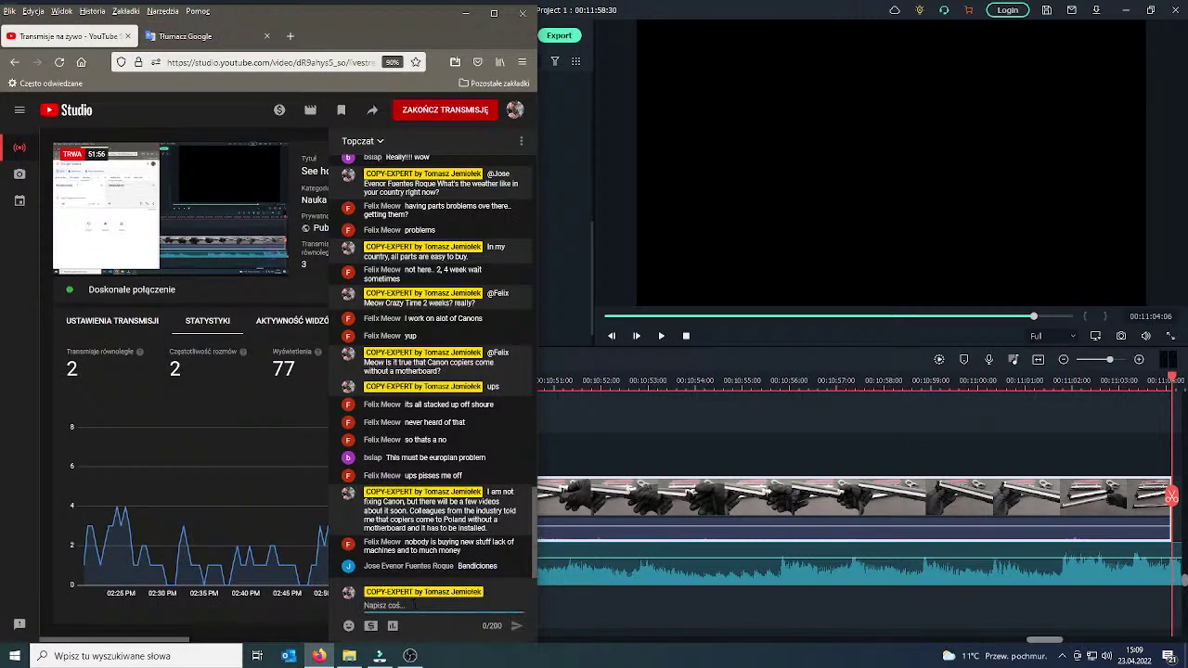
type("@Jo")
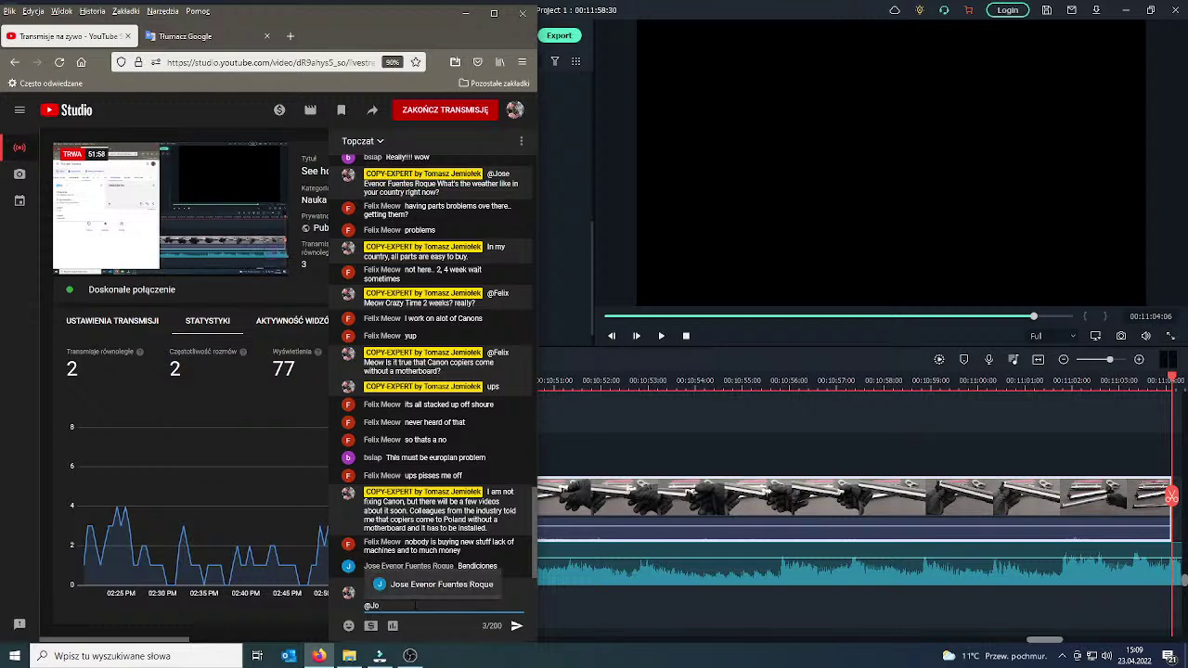
left_click(438, 585)
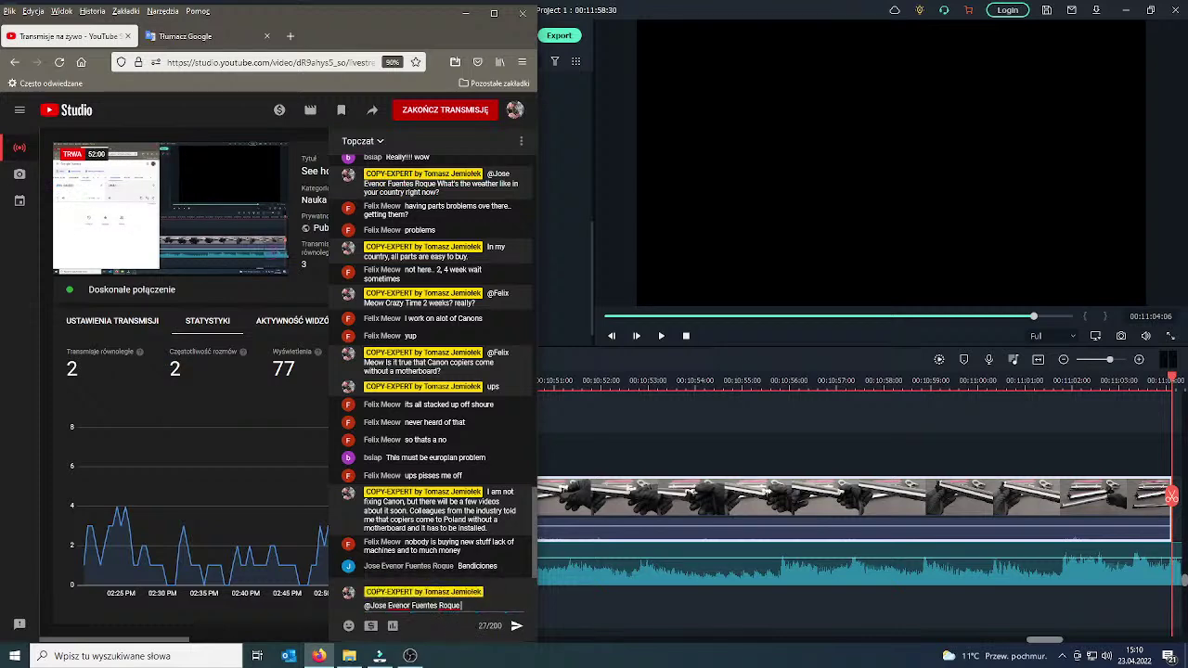
type("Bien gracias")
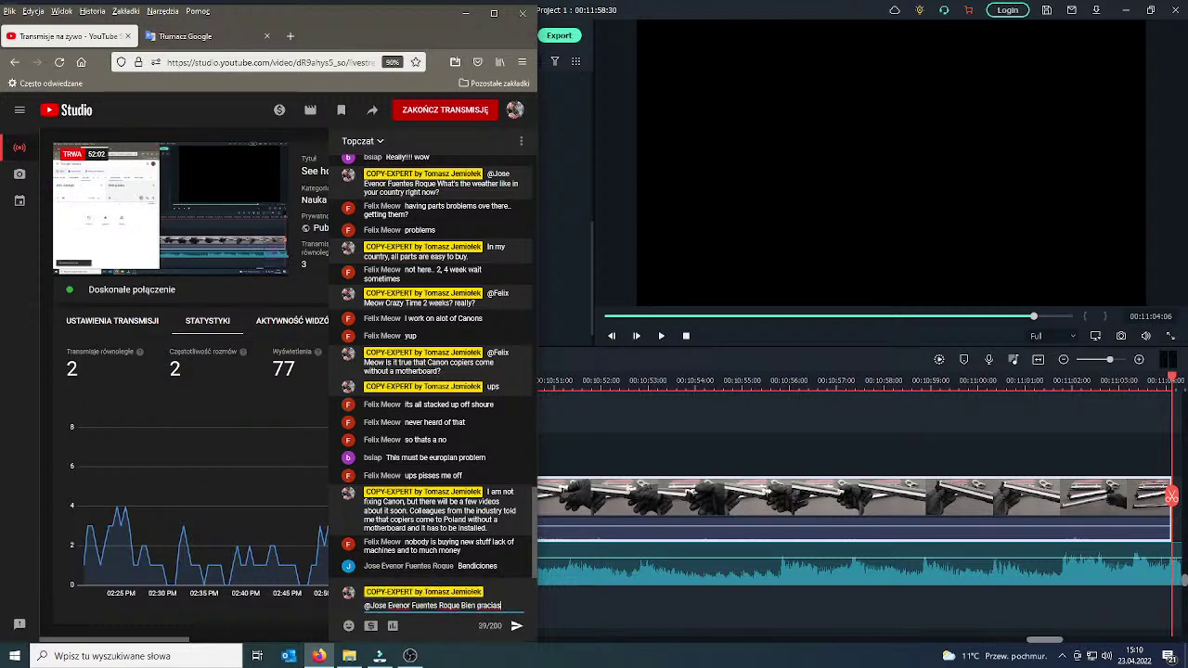
key("Return")
Post the chat reply 'In my country it is a fact', then minimize Firefox.
left_click_drag(414, 518, 476, 531)
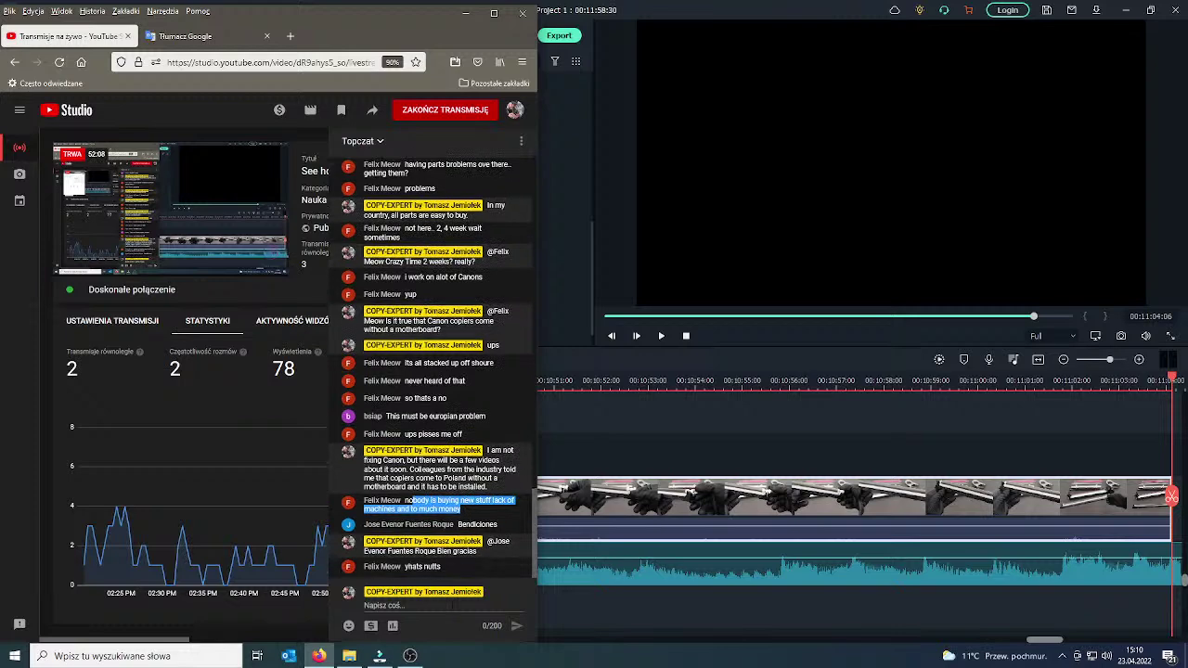
left_click(452, 606)
type("In")
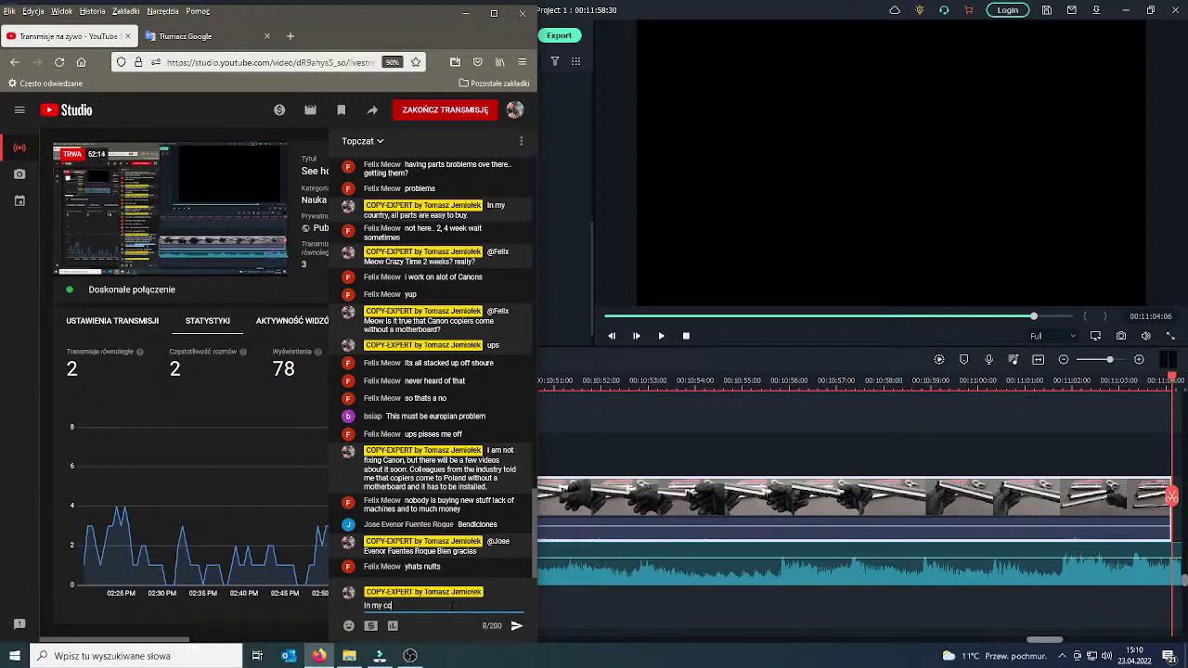
type("my country it is a fact")
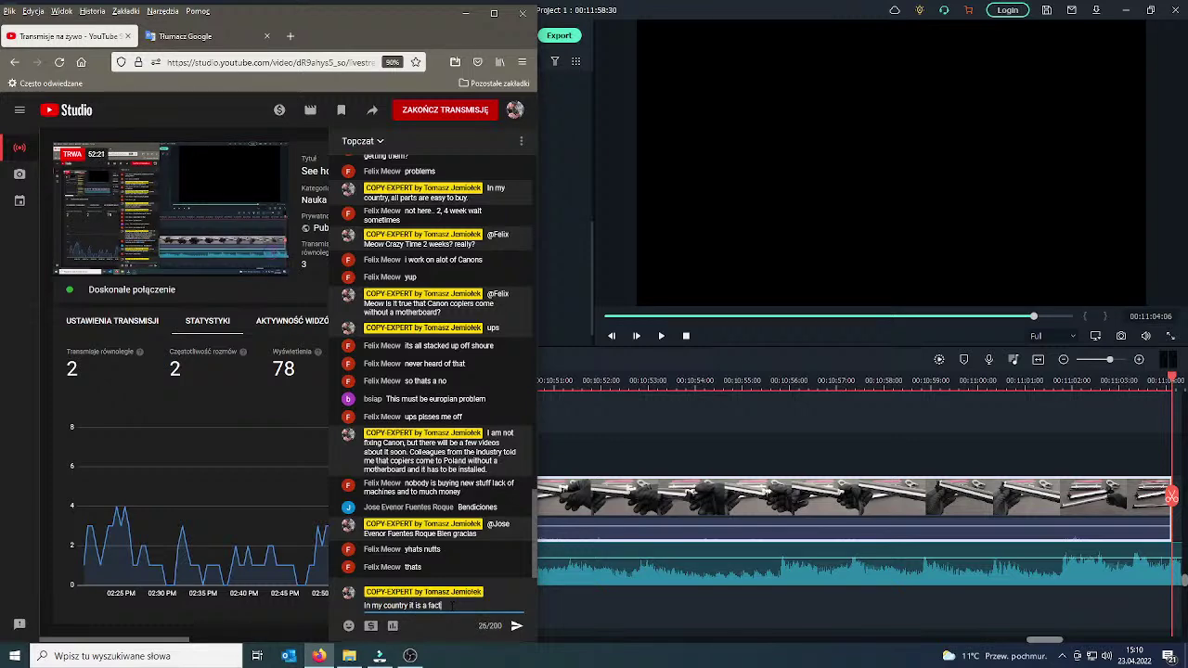
key("Return")
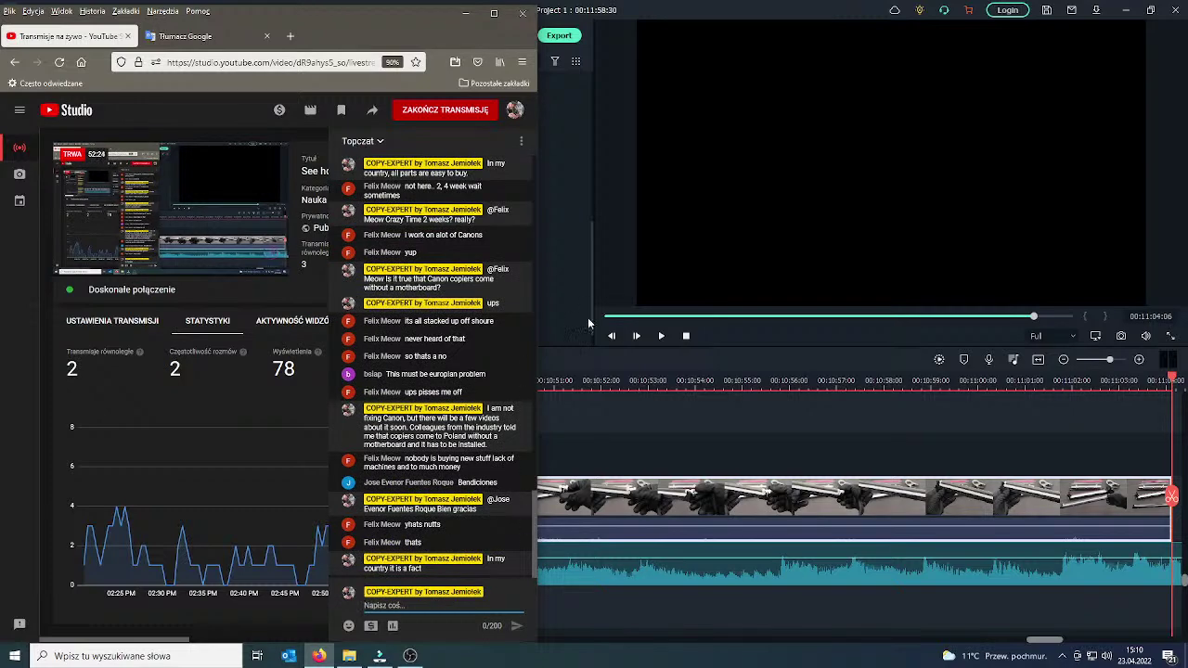
left_click(465, 12)
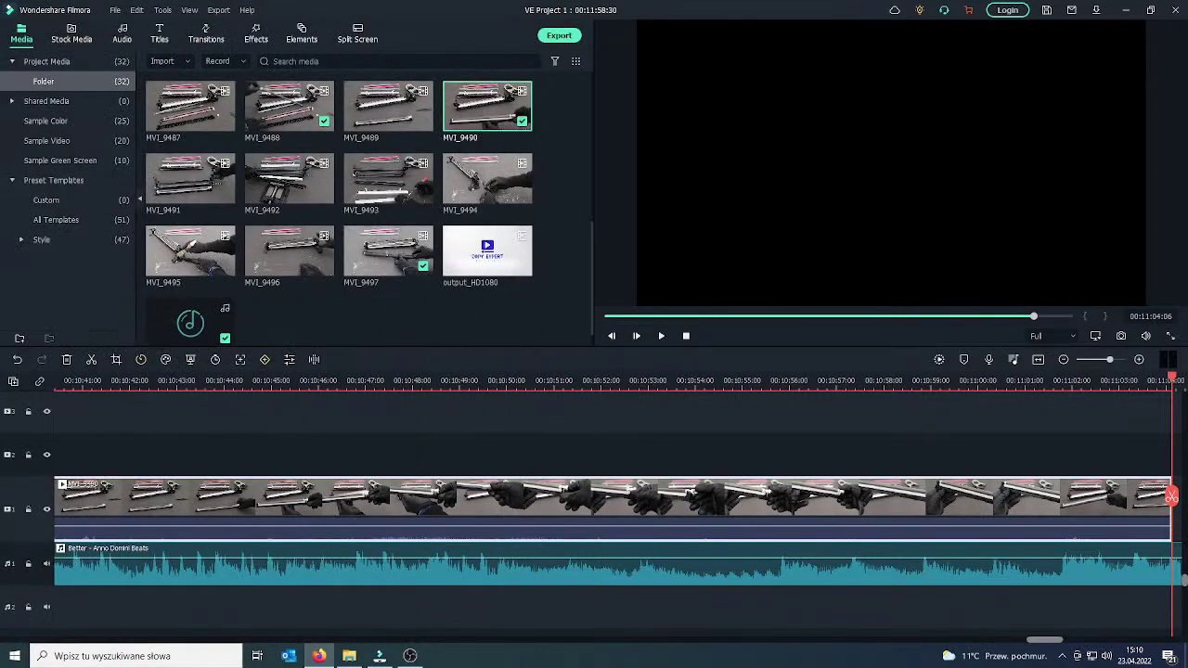
Play the timeline, then move the playhead back to the start of the unwanted stretch.
left_click(661, 336)
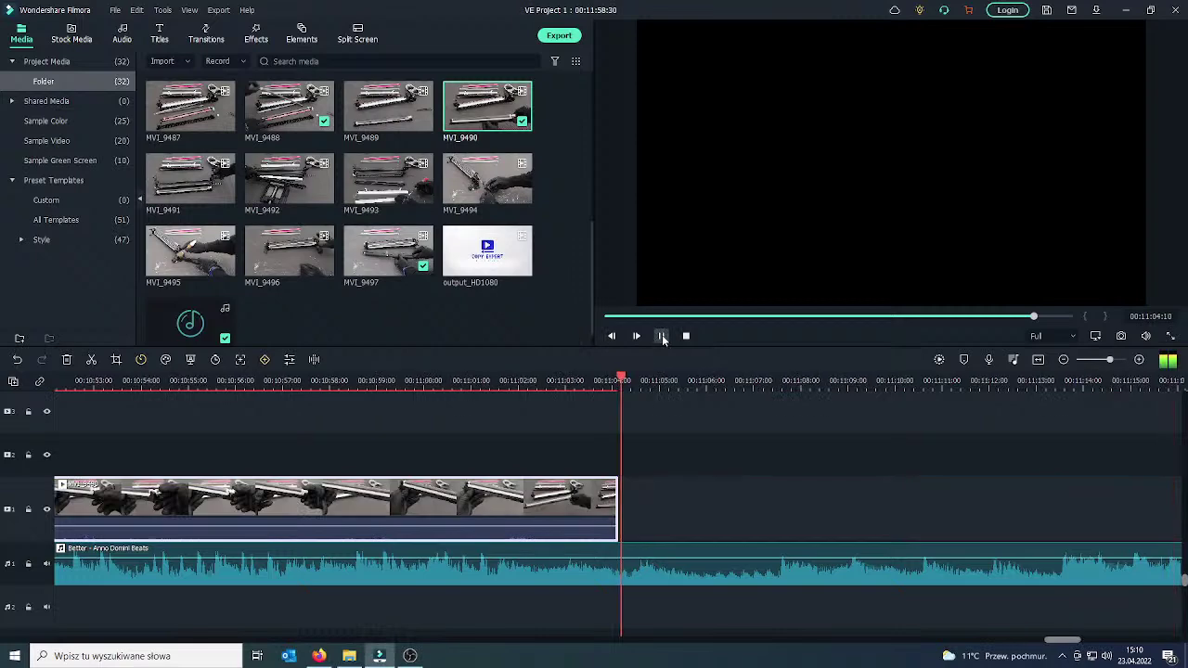
left_click(650, 497)
left_click_drag(650, 496, 228, 492)
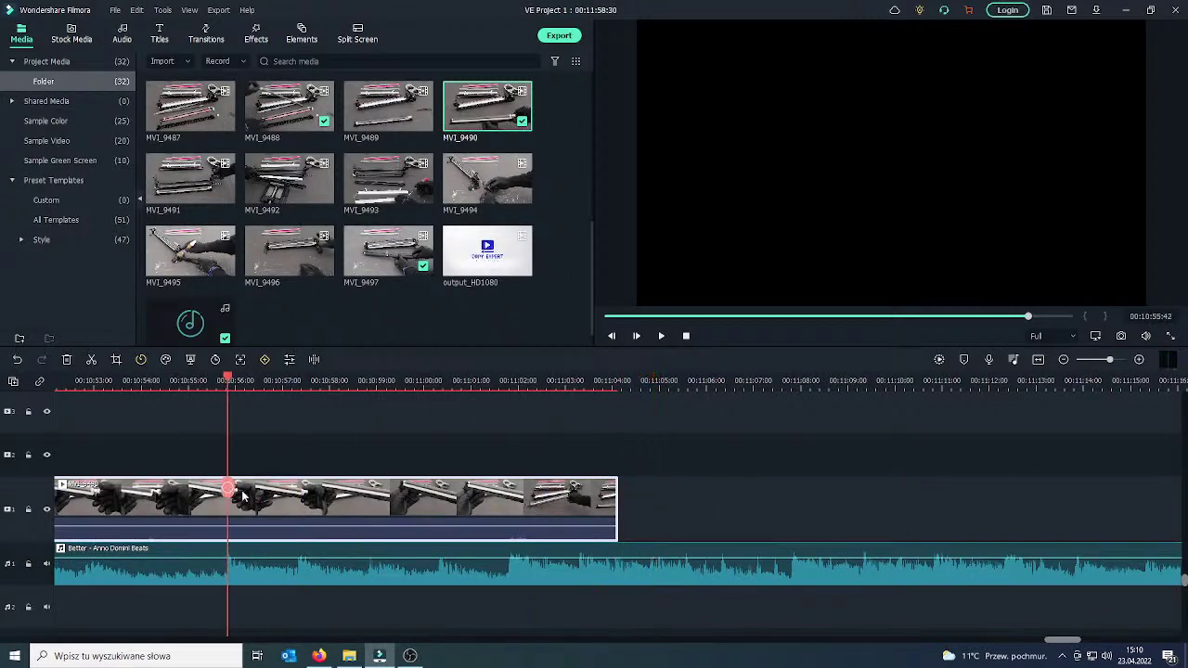
key("ctrl+r")
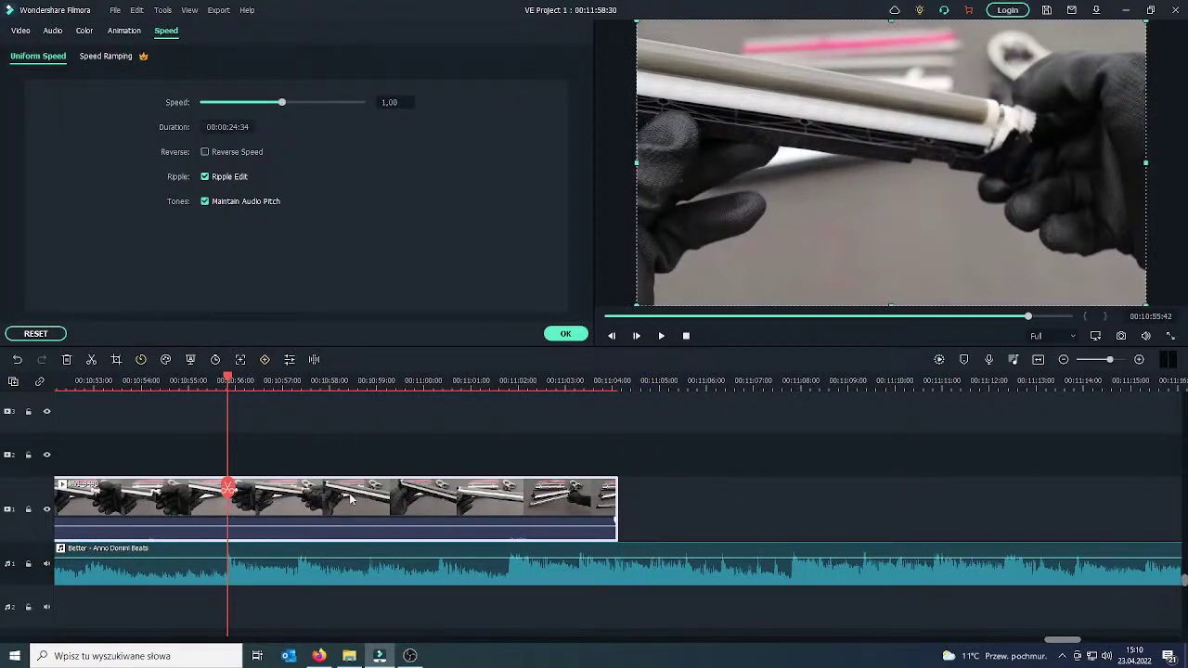
left_click_drag(229, 493, 396, 487)
Split the clip and ripple-delete the roughly three-second piece from 00:10:39 to 00:10:42.
left_click(200, 502)
left_click(566, 333)
left_click(396, 487)
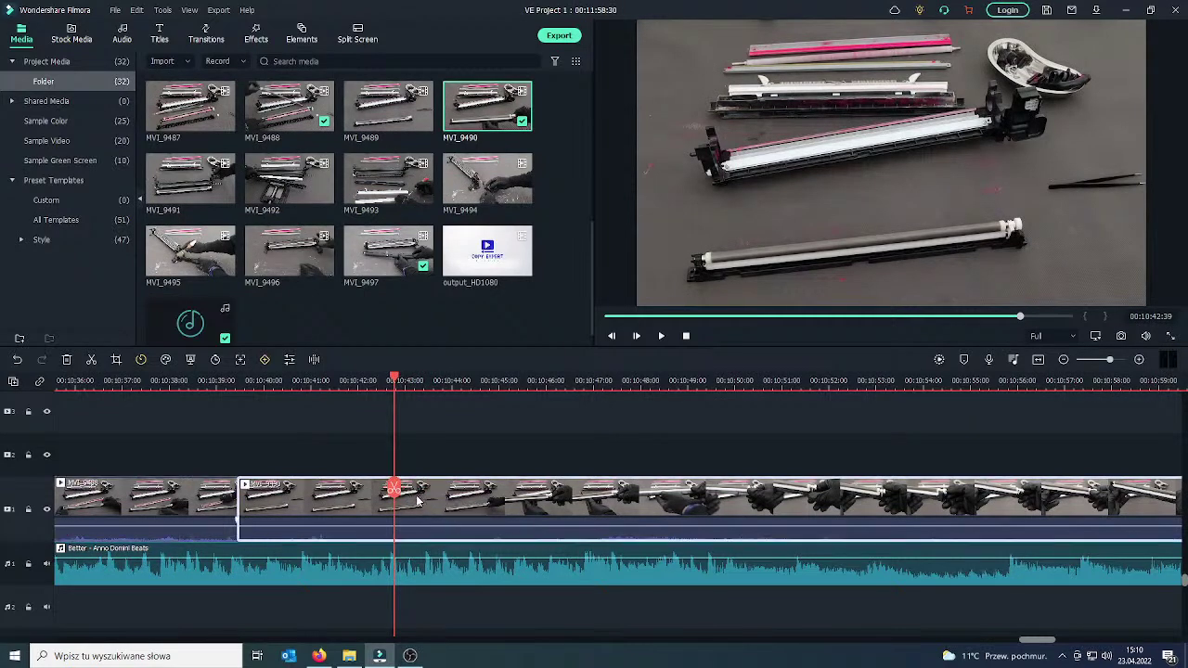
right_click(363, 504)
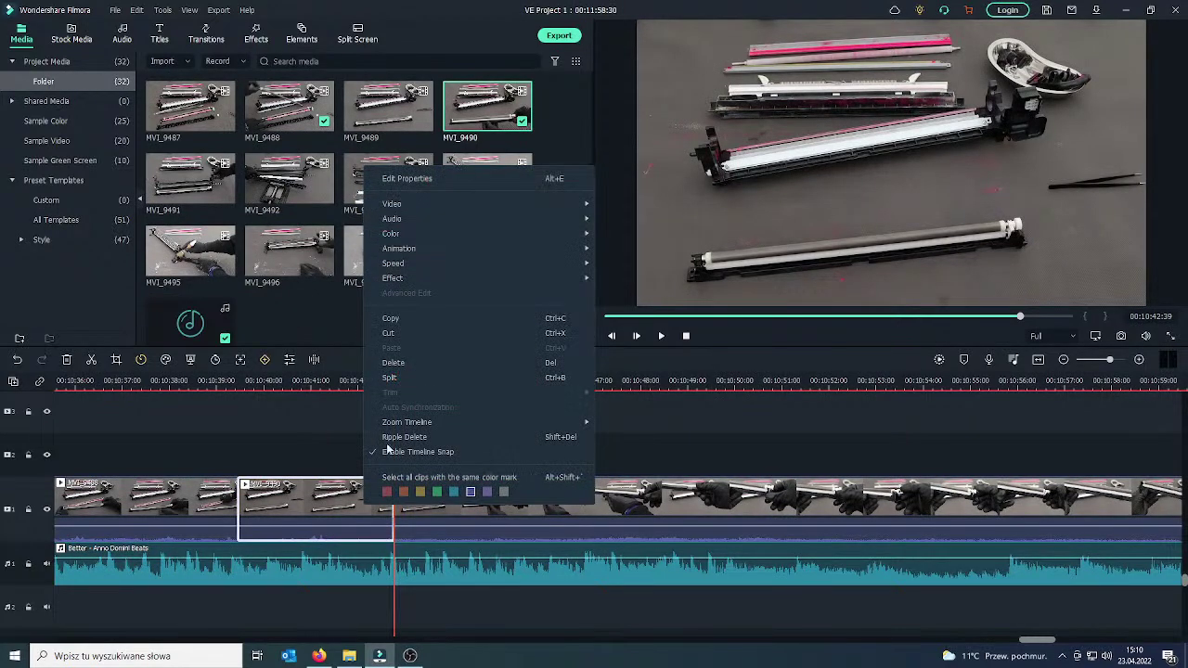
left_click(395, 360)
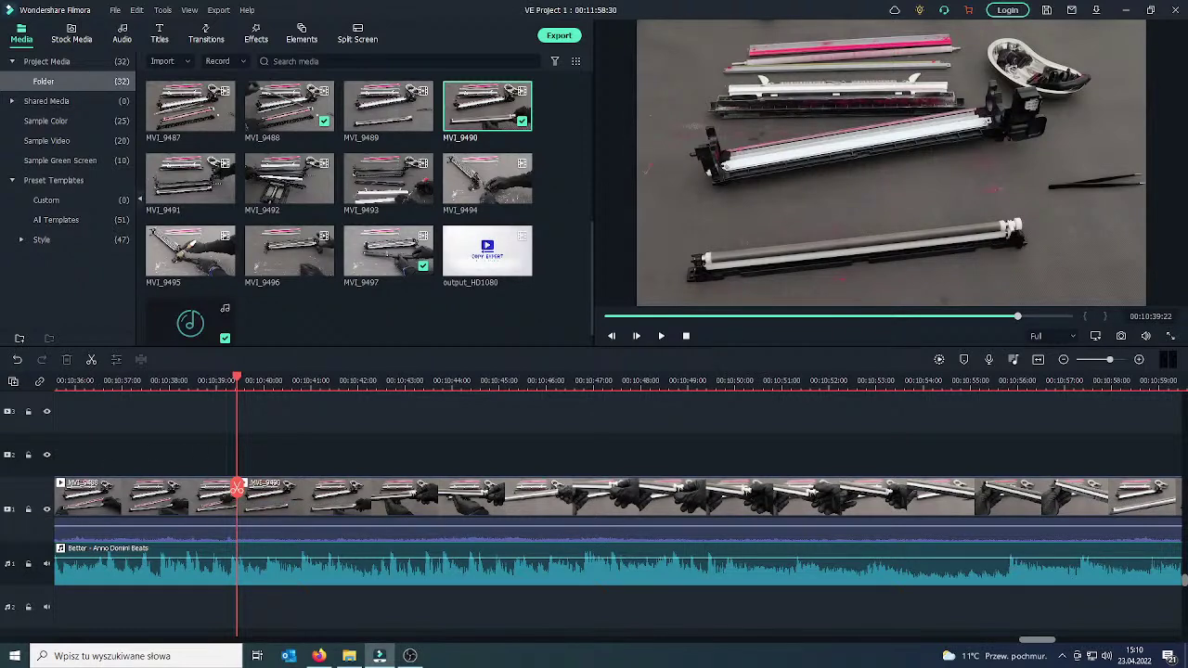
left_click_drag(237, 501, 228, 501)
Drop the Basic 'Erase' transition onto the clip join near 00:10:39 and play it back.
left_click(214, 520)
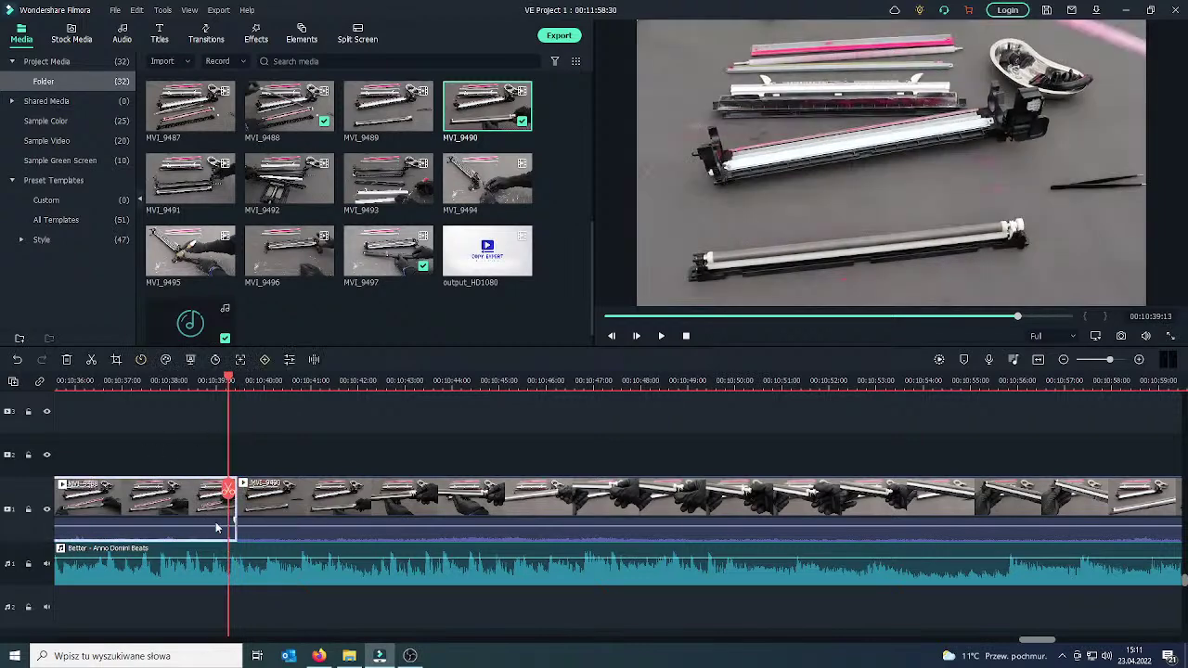
left_click(208, 37)
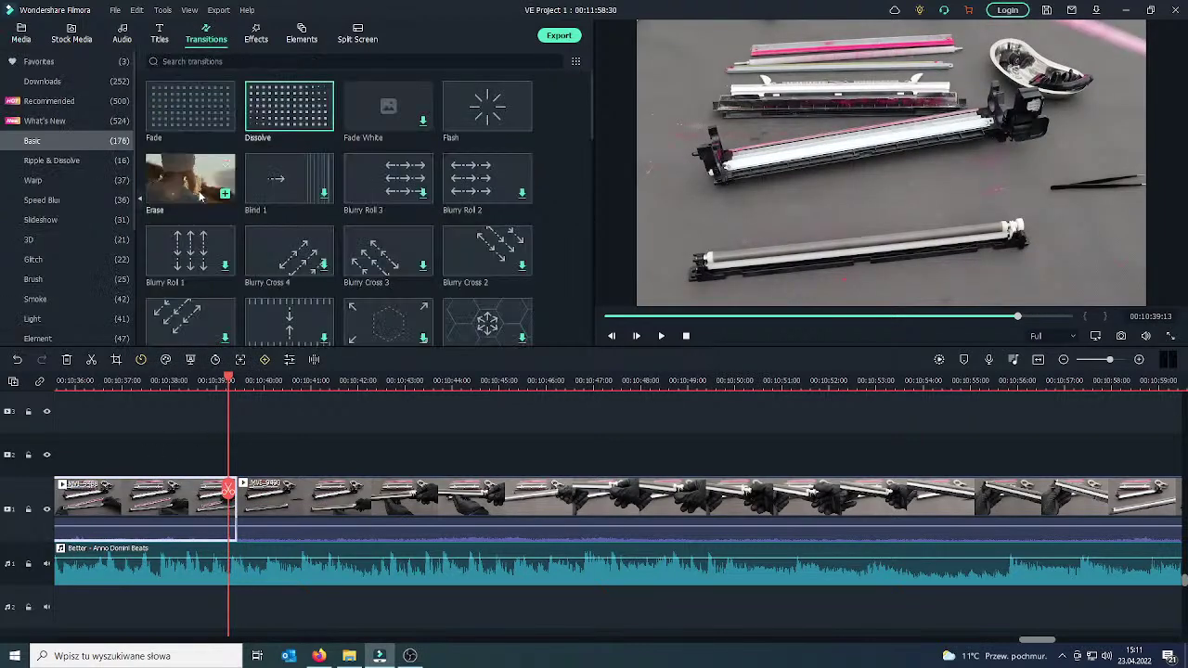
left_click_drag(221, 196, 227, 494)
left_click(662, 337)
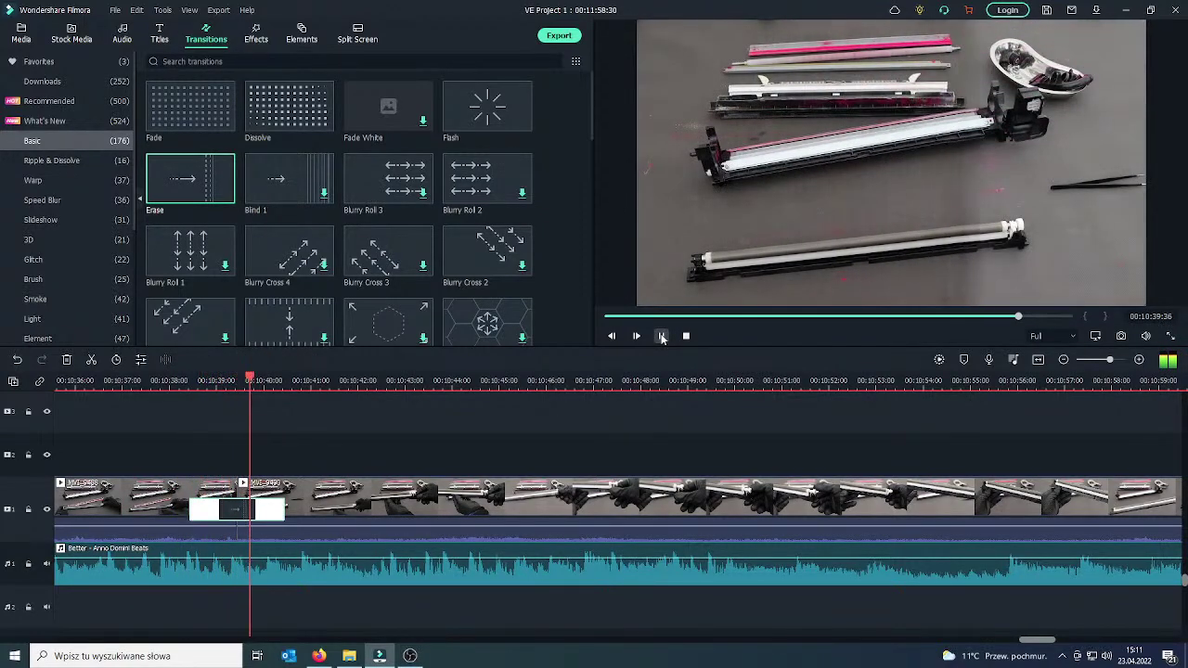
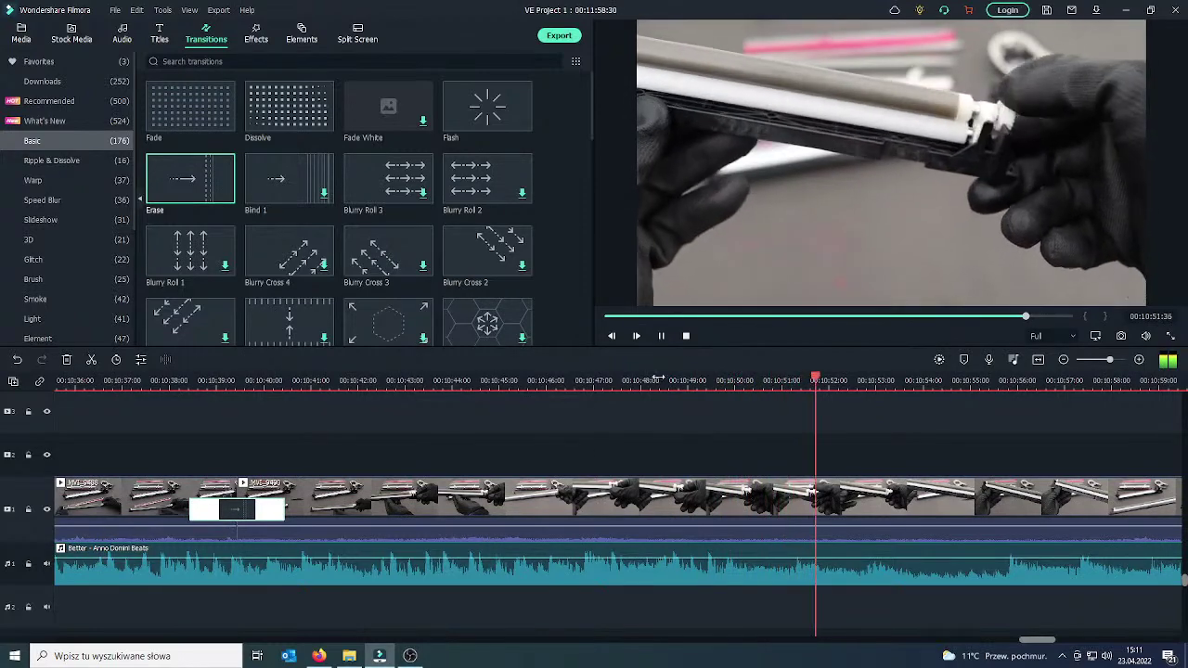
Pause the preview at 00:10:52:12 and select the viewer's Spanish parts question in the YouTube Studio chat.
left_click(662, 336)
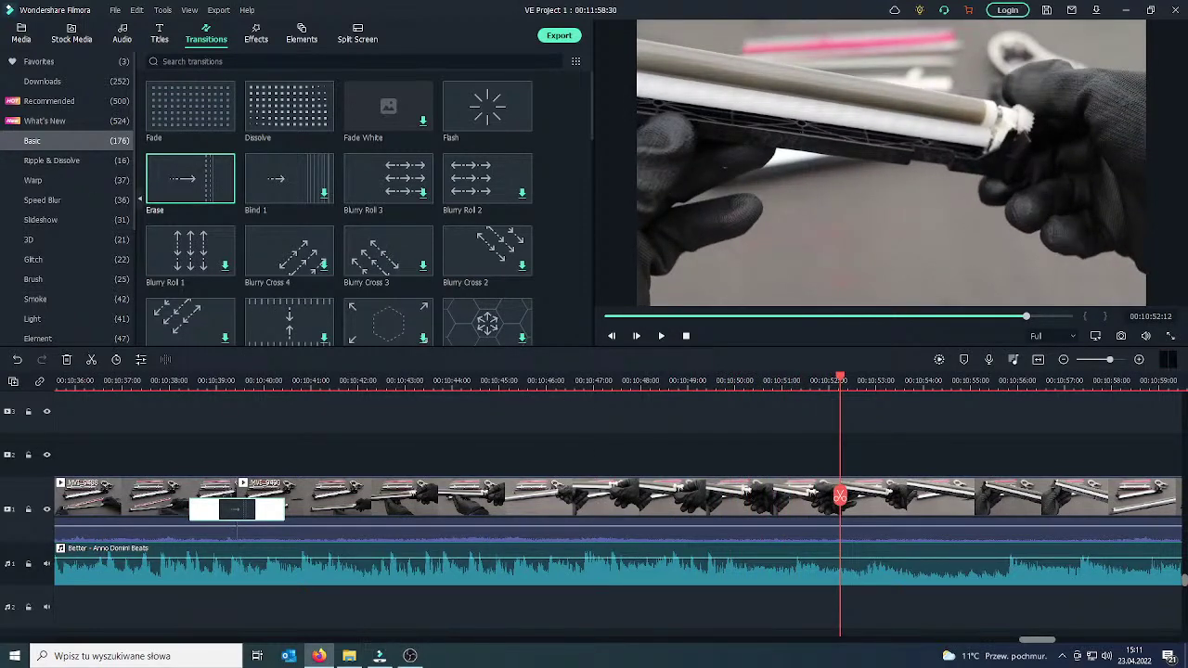
key("alt+Tab")
left_click_drag(450, 547, 454, 570)
key("ctrl+c")
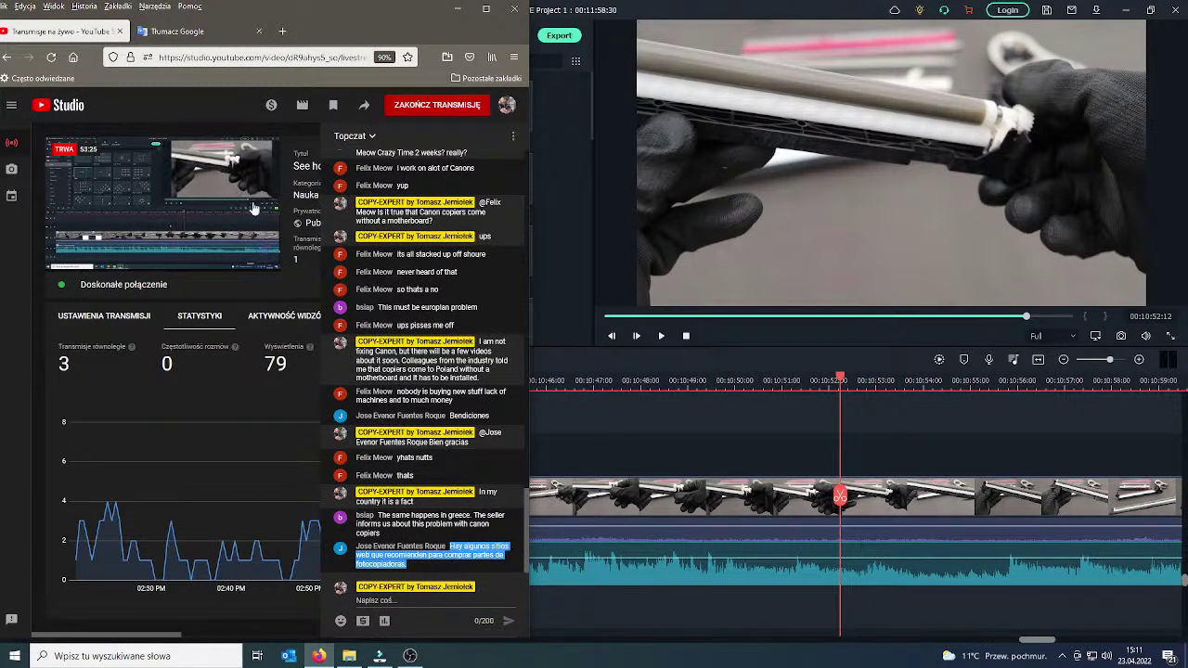
Paste the viewer's Spanish question into Google Translate and translate it from Spanish into Polish.
left_click(195, 31)
left_click(161, 245)
key("ctrl+a")
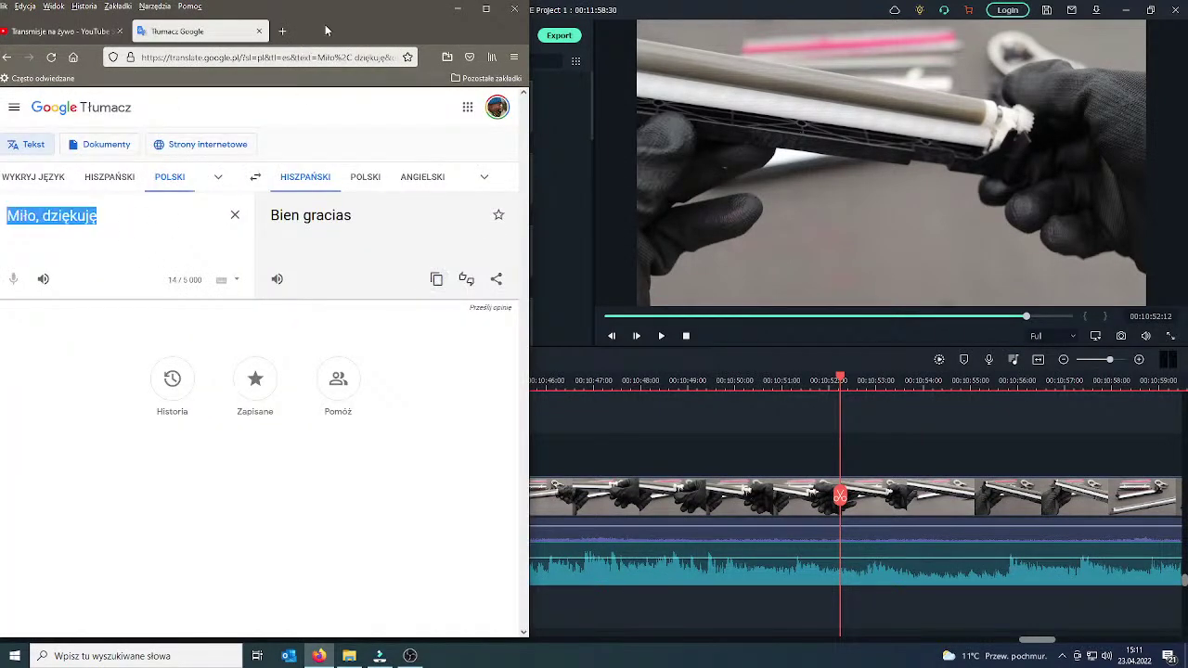
left_click_drag(323, 33, 475, 30)
key("ctrl+v")
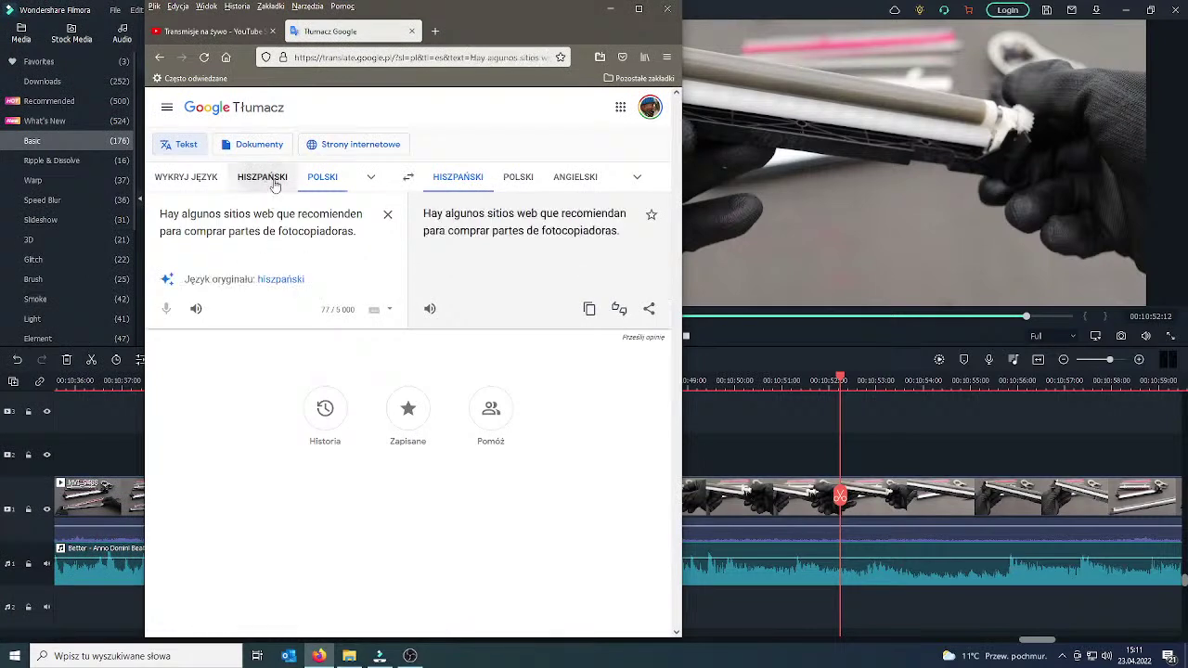
left_click(263, 178)
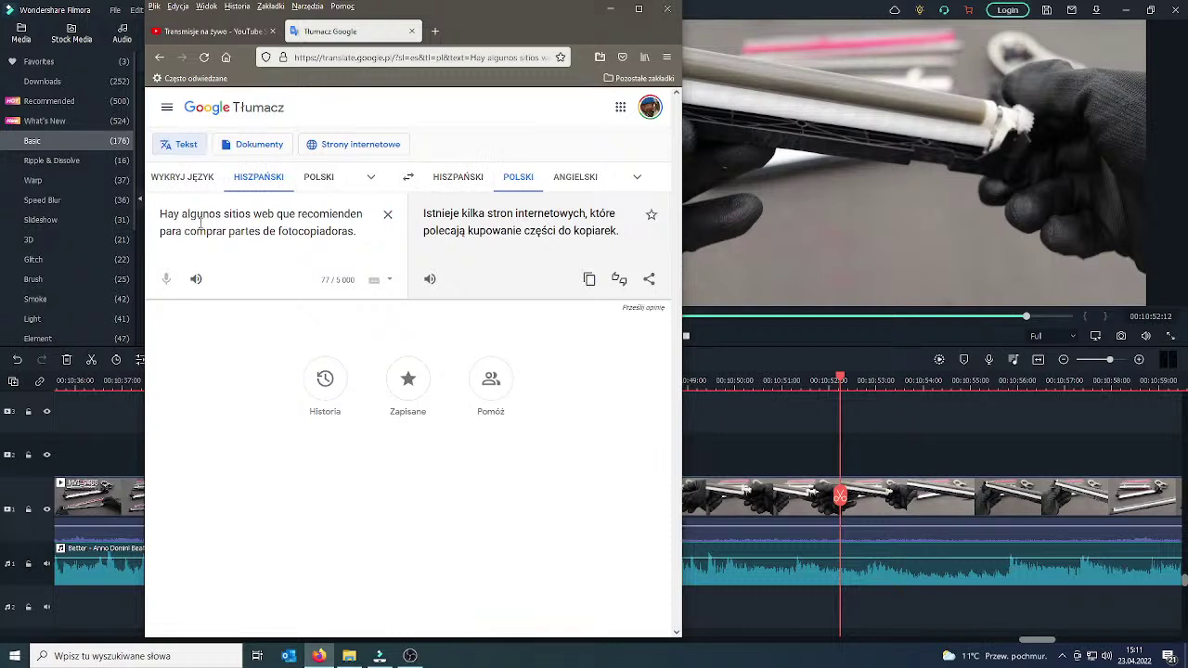
Translate the Polish reply 'Chyba nie znam tych stron. S' into Spanish and copy the result.
left_click(318, 176)
left_click(388, 215)
type("Chyba nie ")
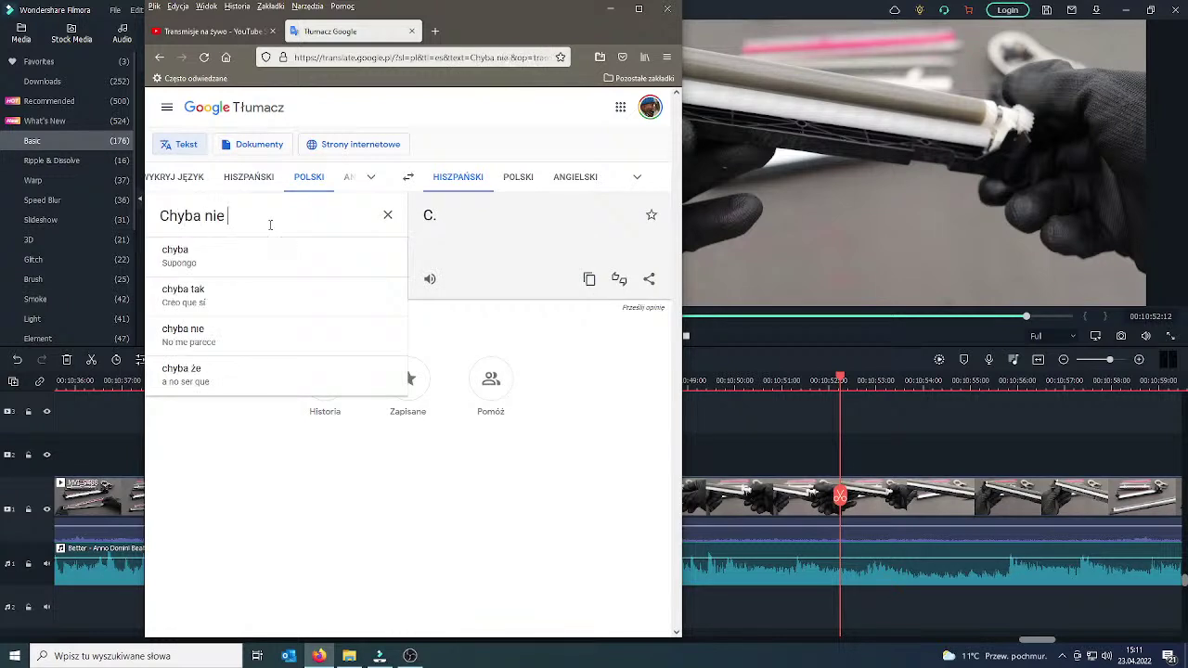
type("znam tych s")
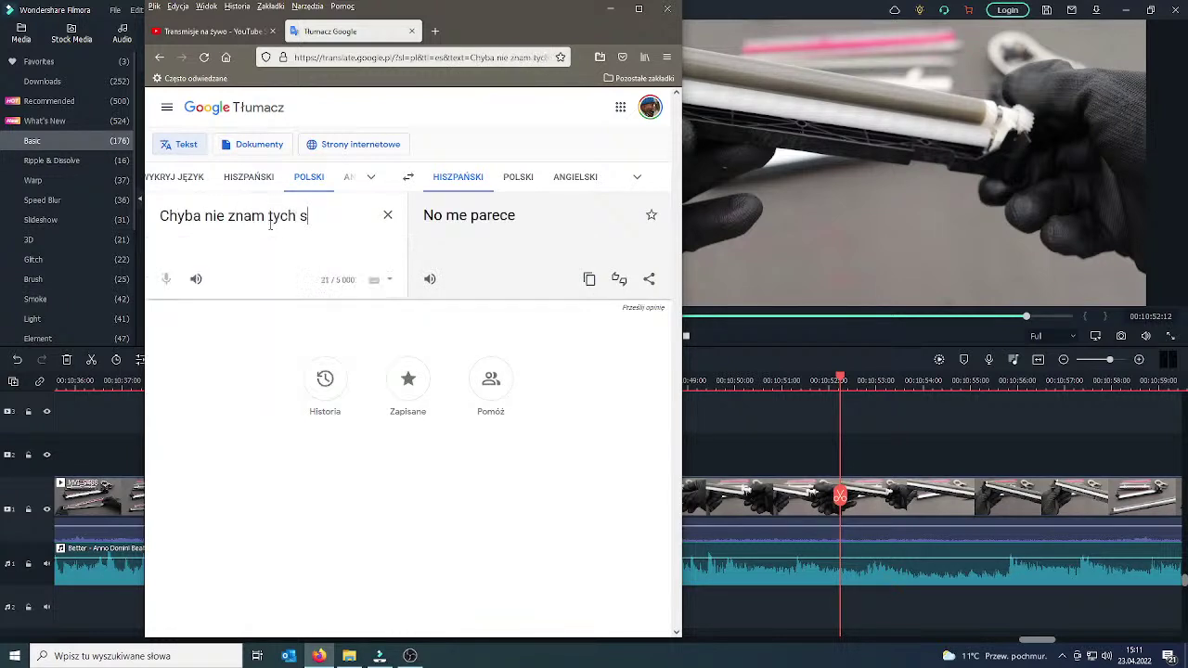
type("tron. Szkoda.")
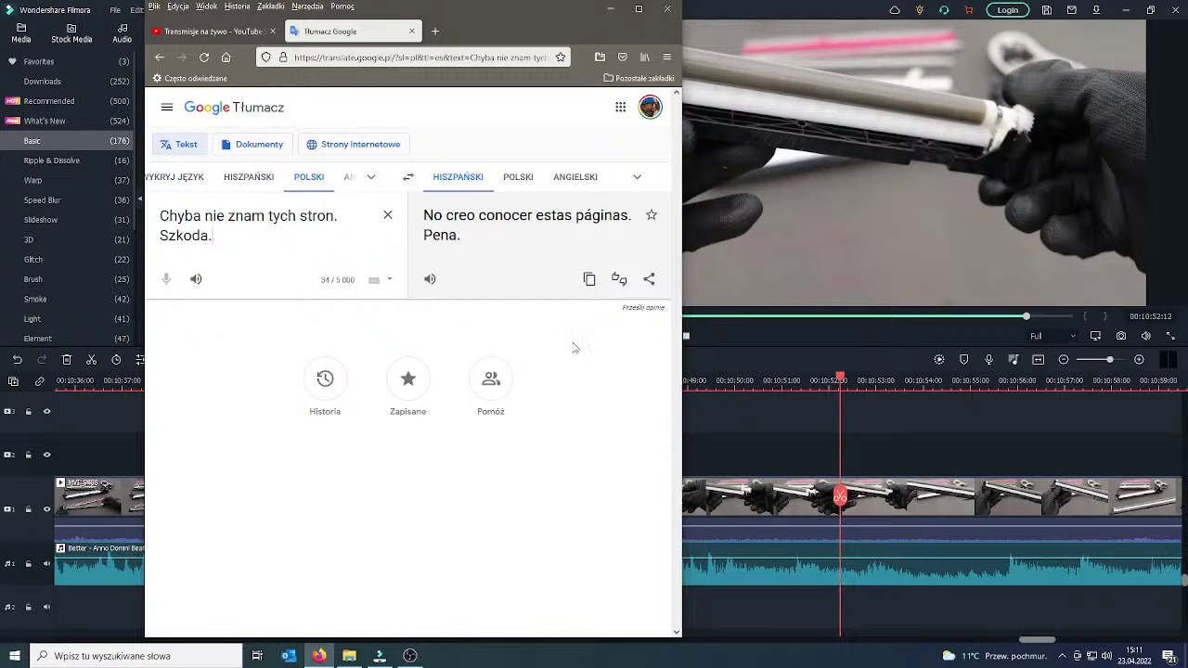
left_click(590, 281)
Post 'No creo conocer estas páginas. Pena.' in the live chat, @-mentioning the viewer.
left_click(209, 30)
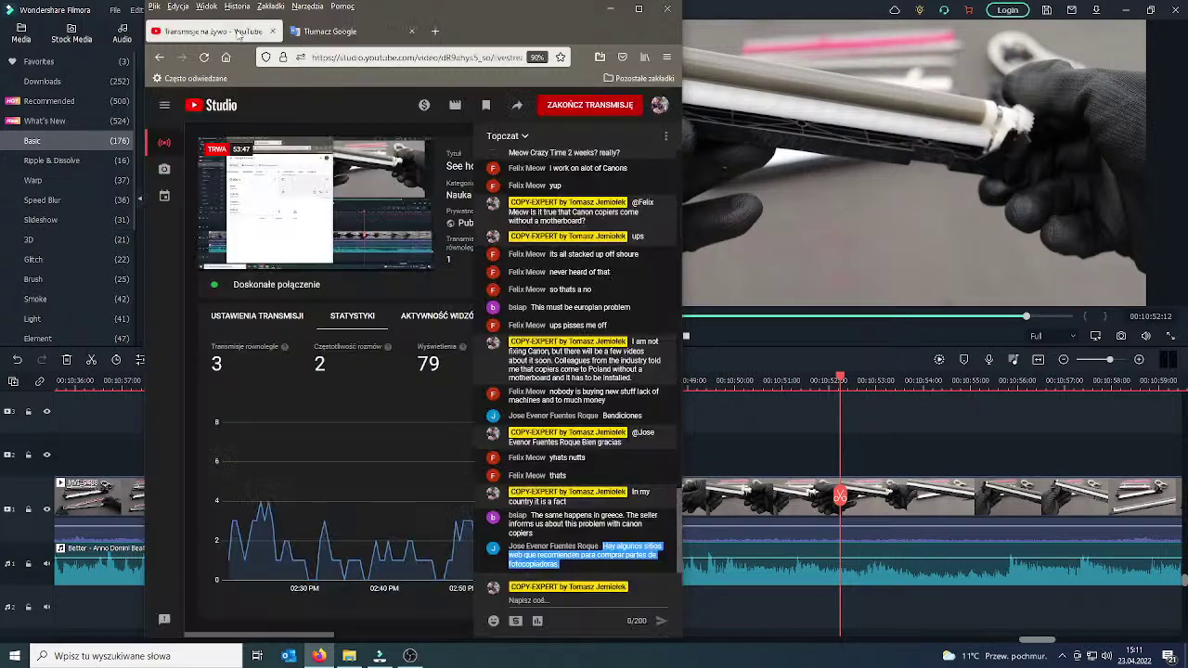
left_click(560, 603)
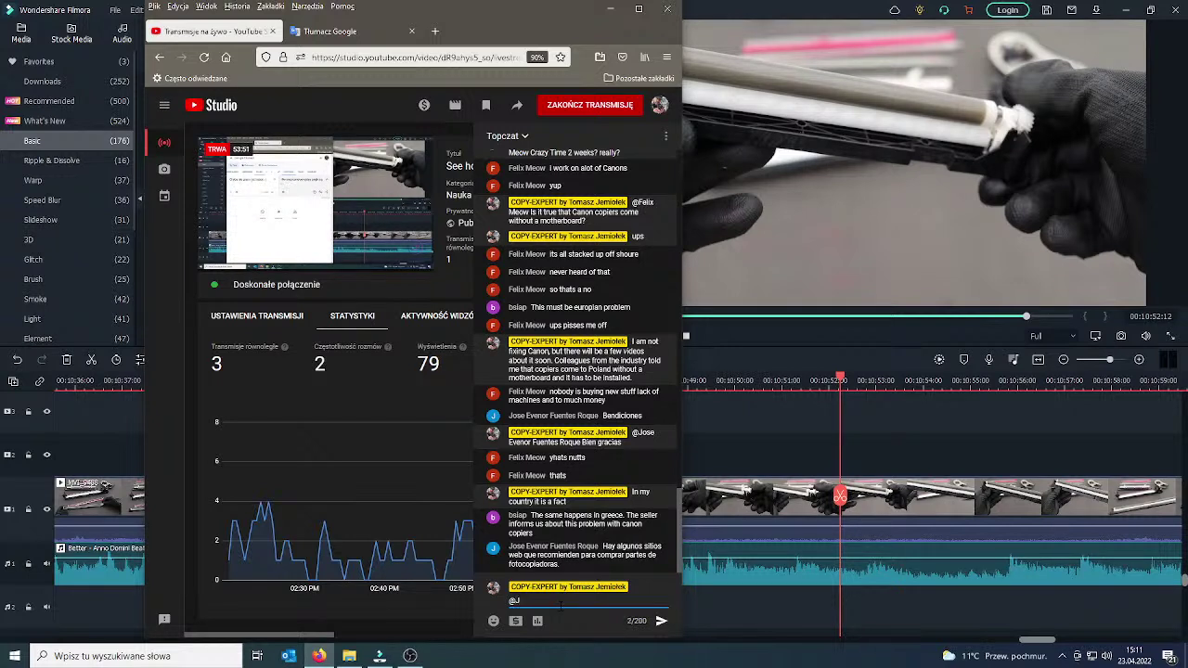
type("@Jos")
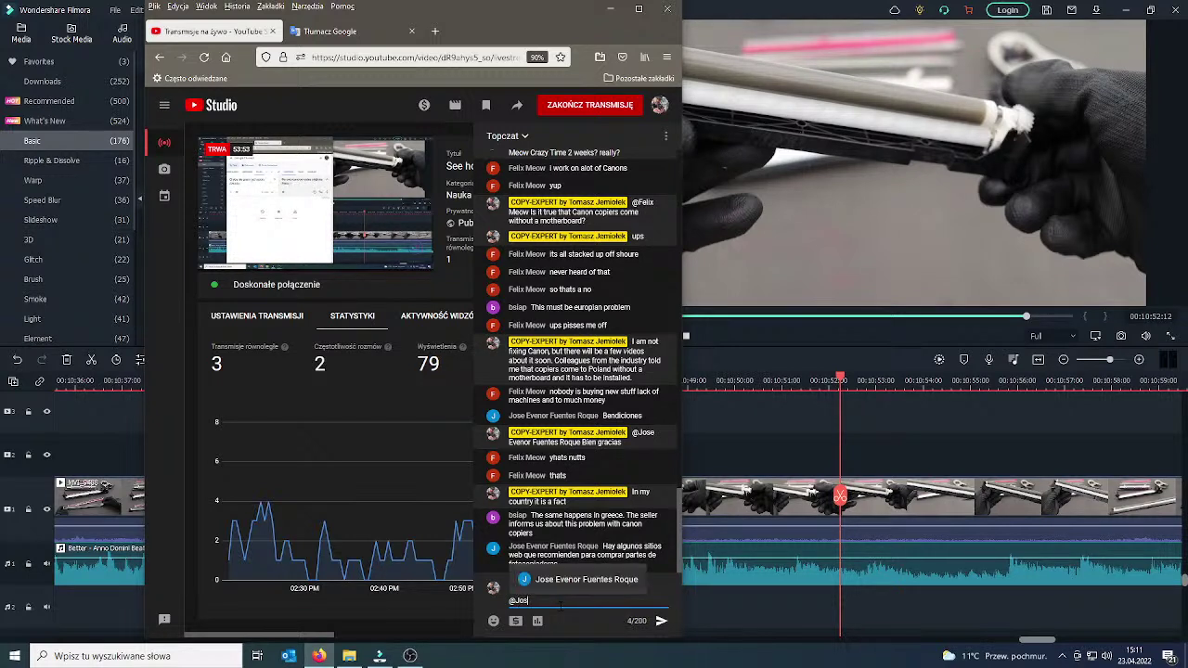
type("e")
key("Tab")
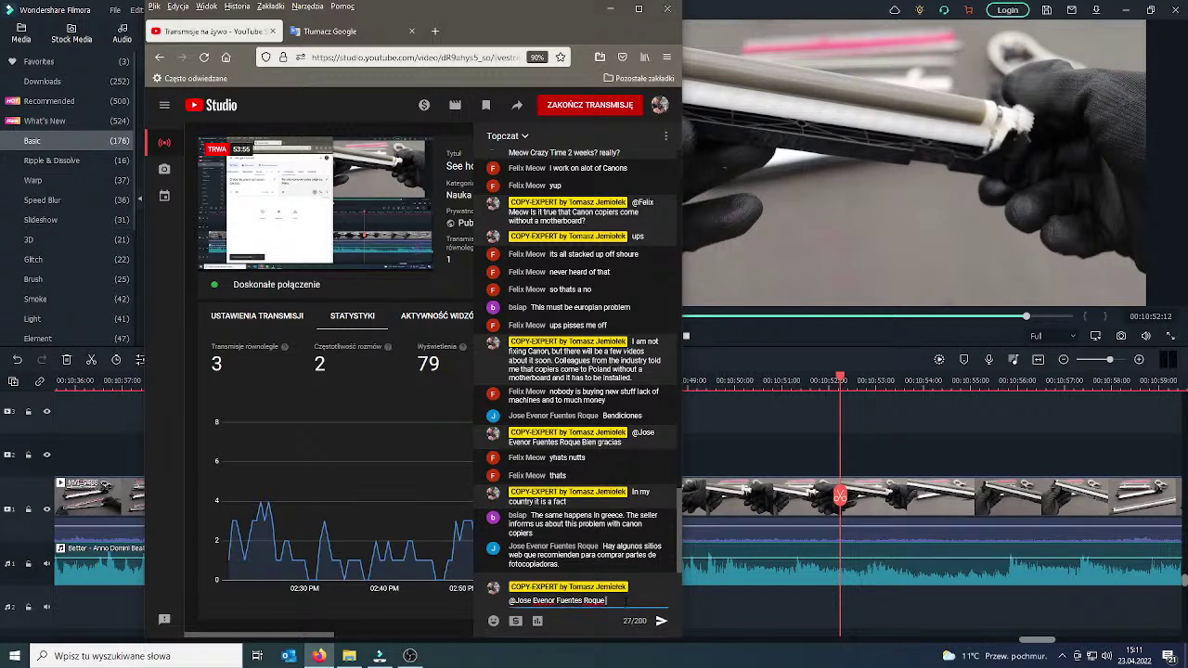
key("ctrl+v")
left_click(661, 620)
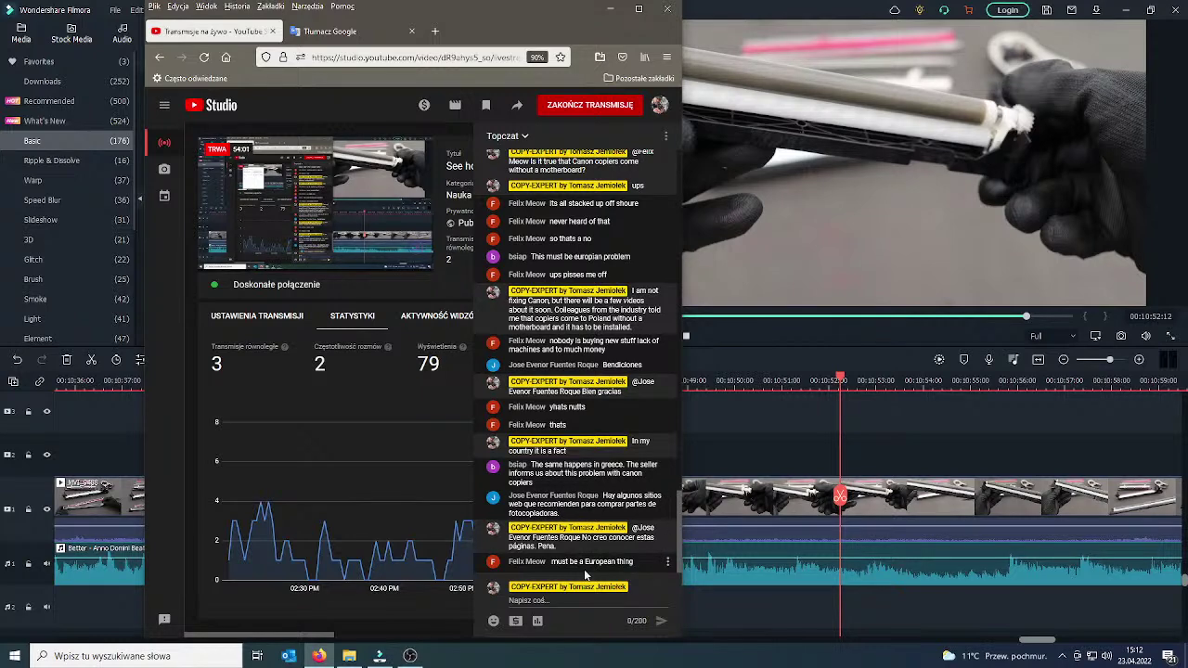
Reply 'Yes' to a second viewer, jump to the newest messages, and return to Filmora.
left_click(557, 601)
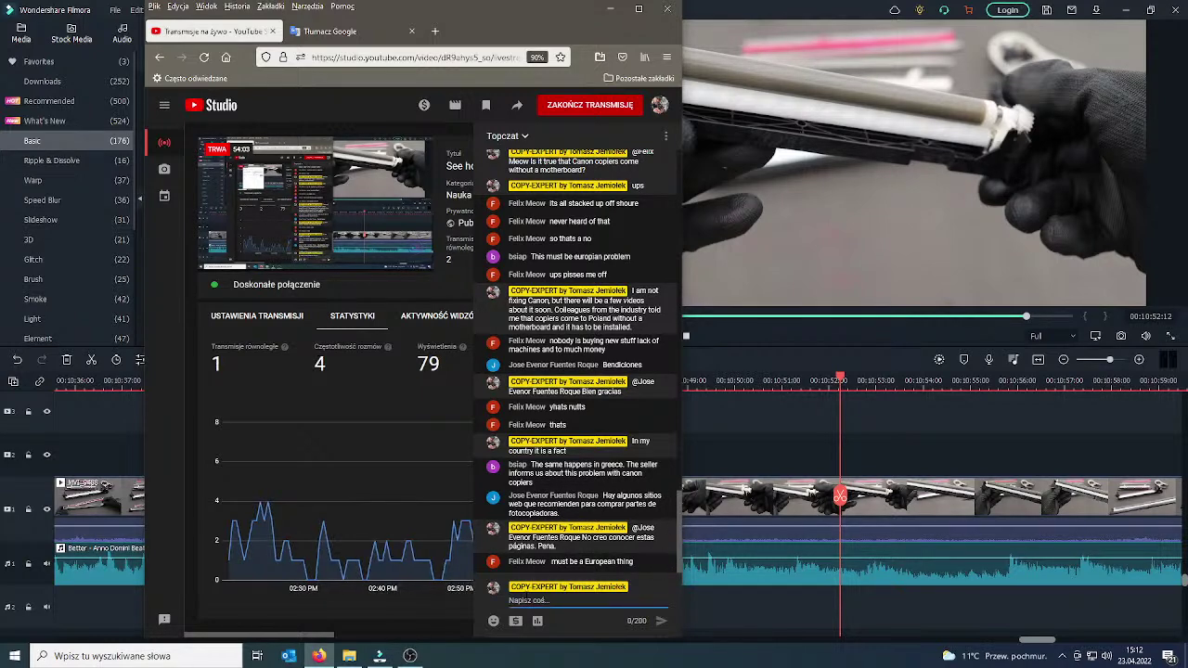
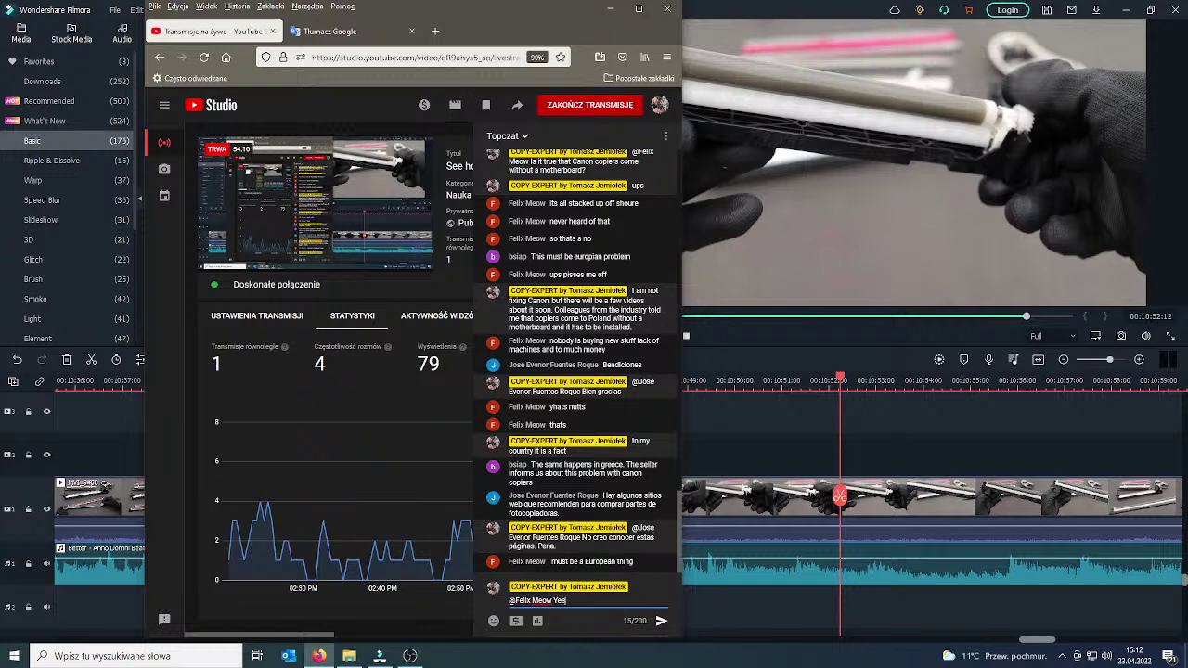
key("Return")
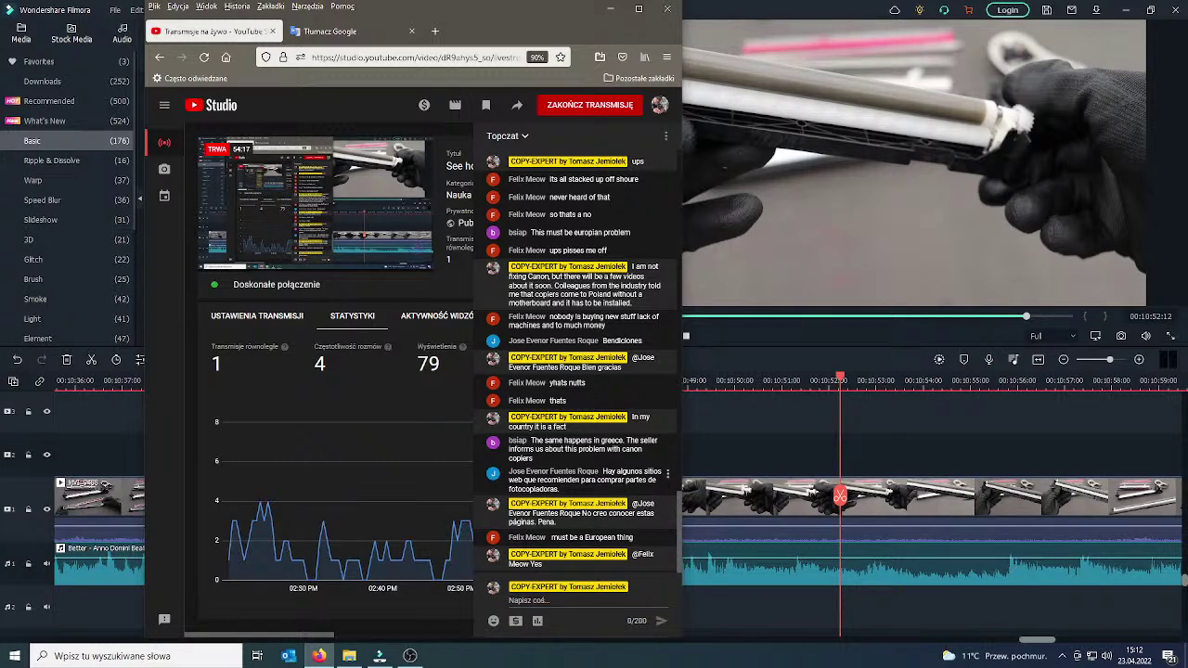
double_click(554, 441)
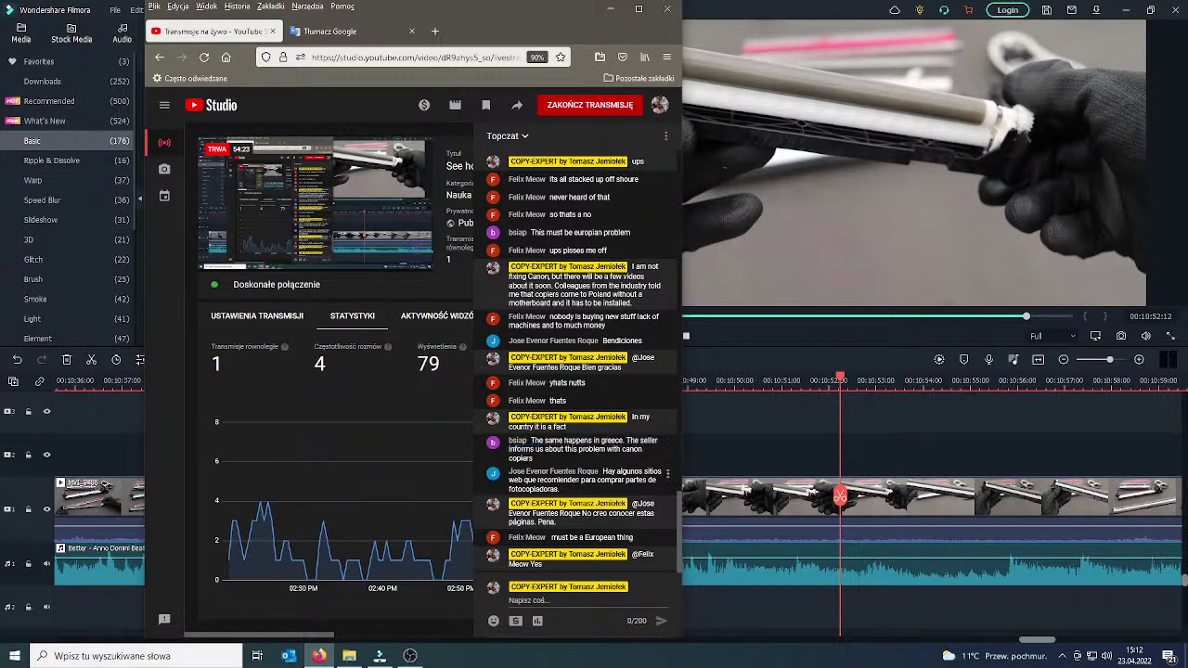
scroll(575, 362, "up", 2)
left_click(577, 559)
left_click(609, 8)
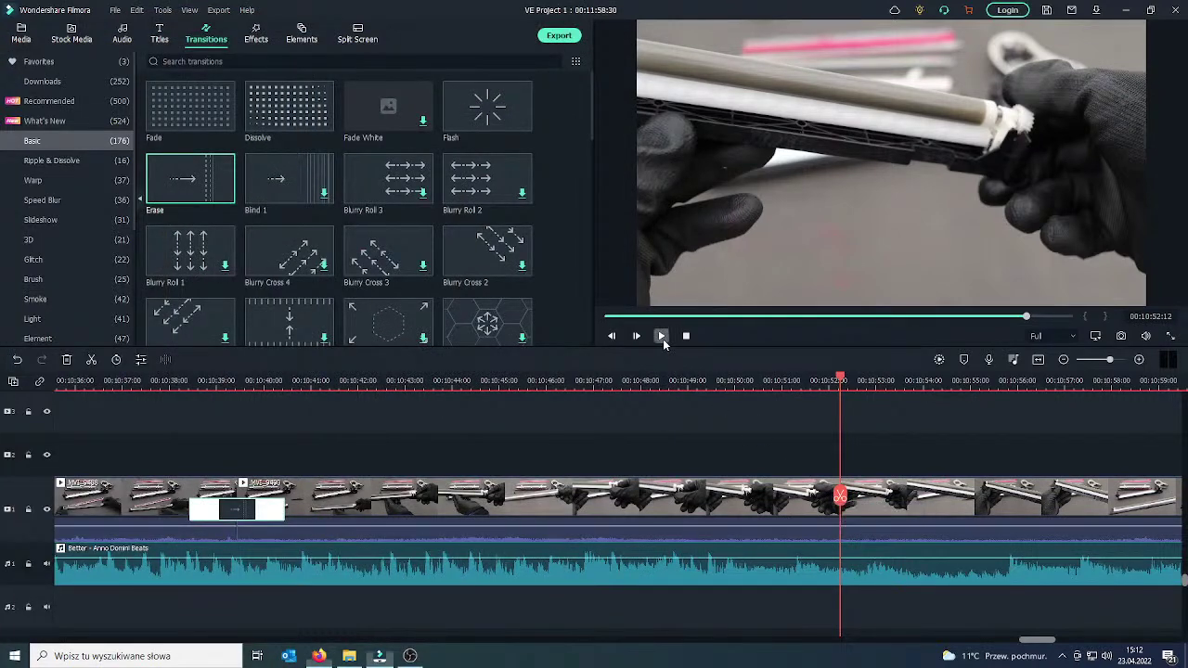
Split the drum-unit clip at 00:10:44:27 and delete the footage after the cut.
left_click(663, 338)
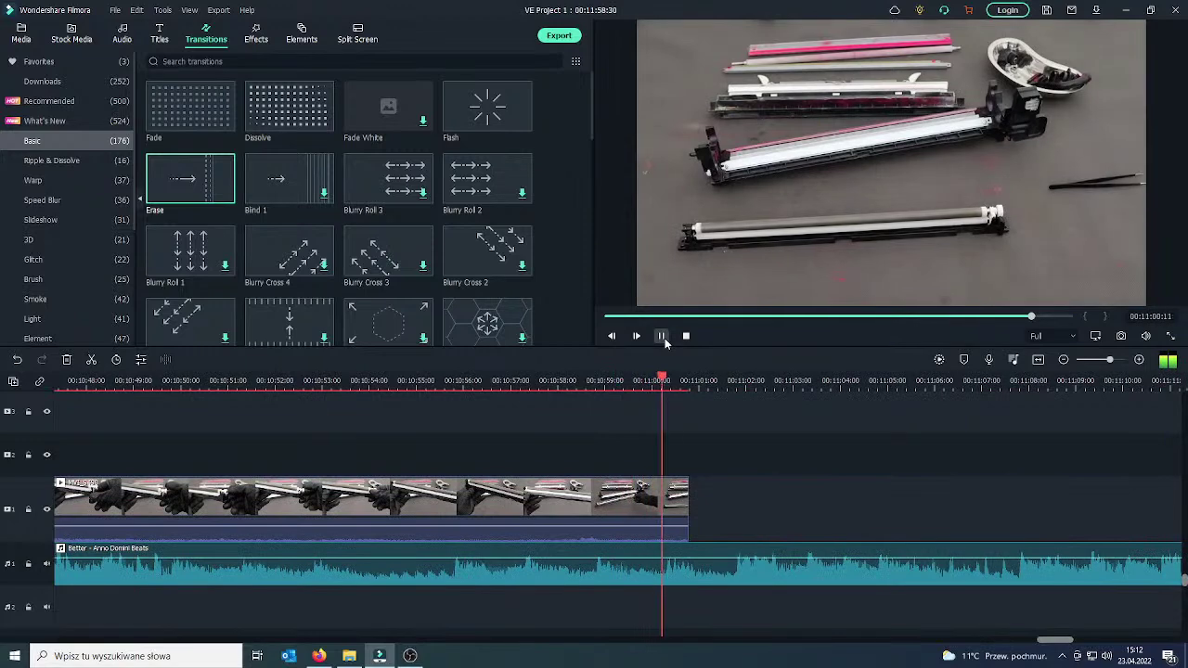
left_click(648, 502)
left_click_drag(647, 501, 293, 506)
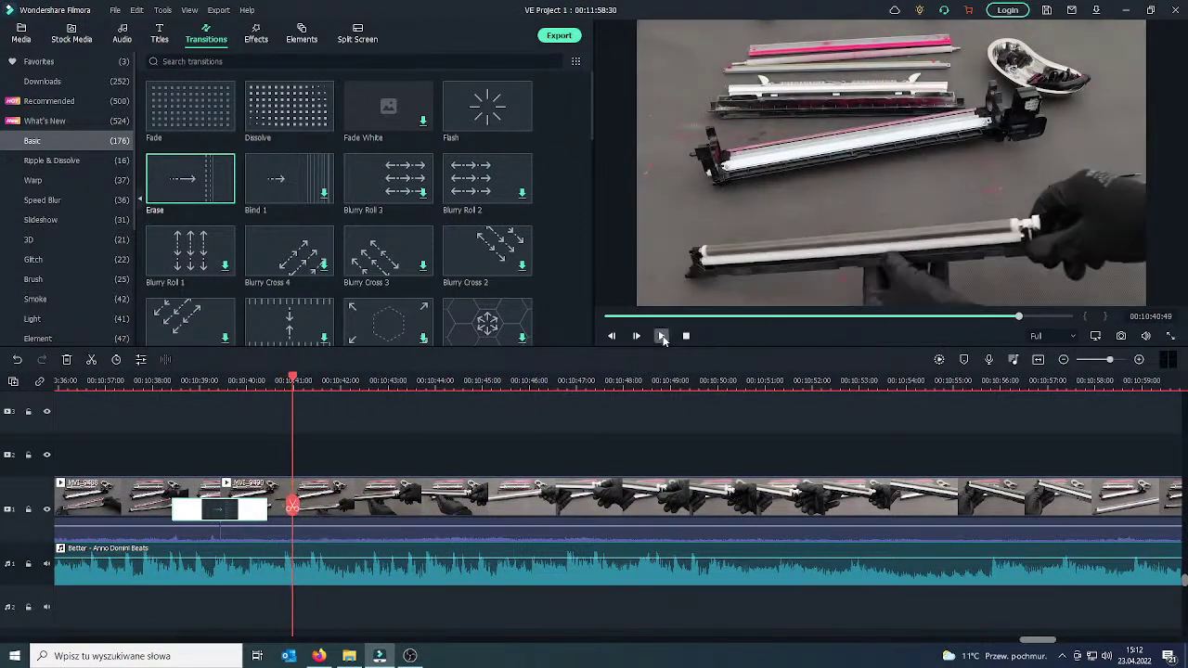
left_click(662, 337)
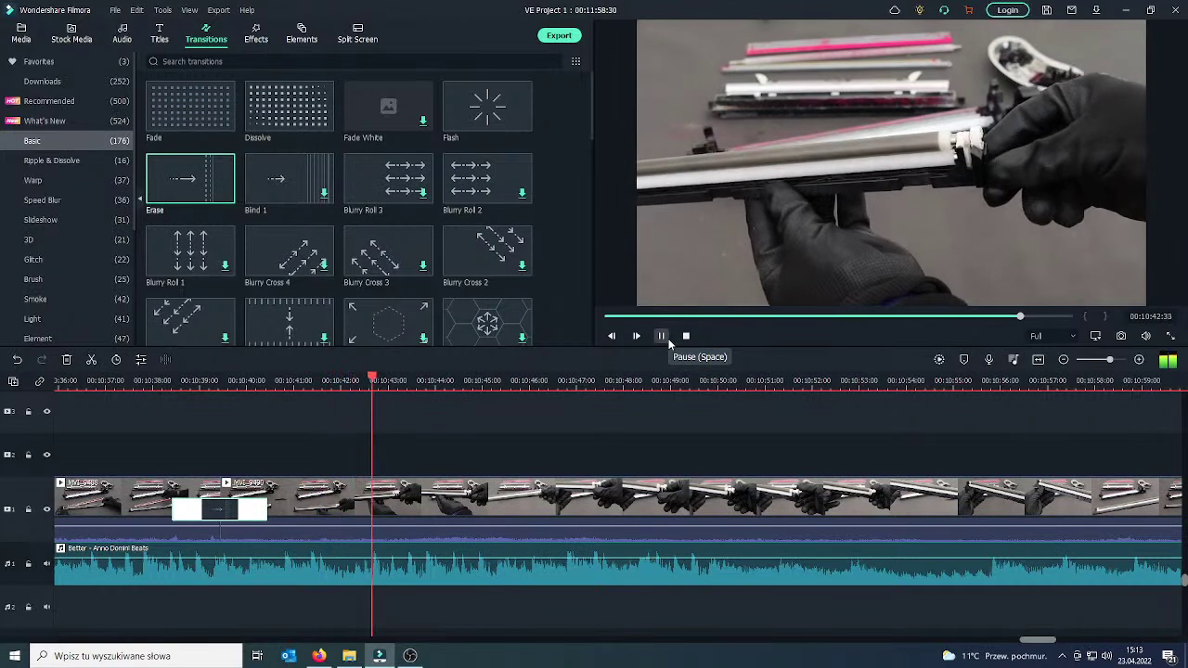
left_click(668, 341)
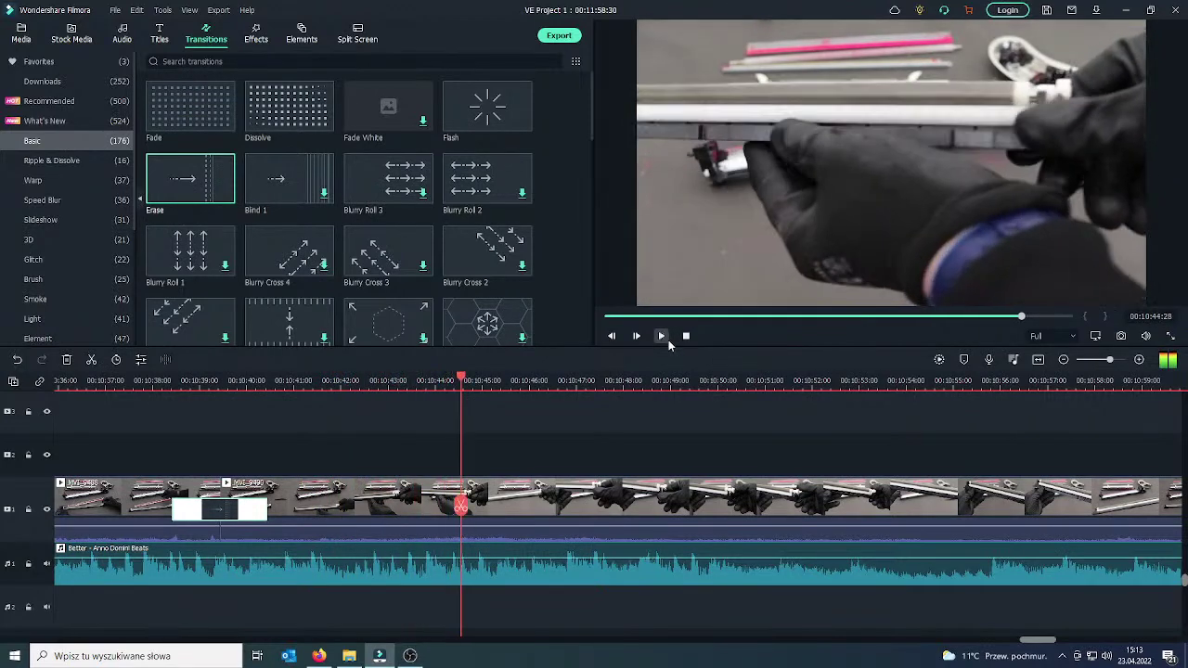
left_click(464, 508)
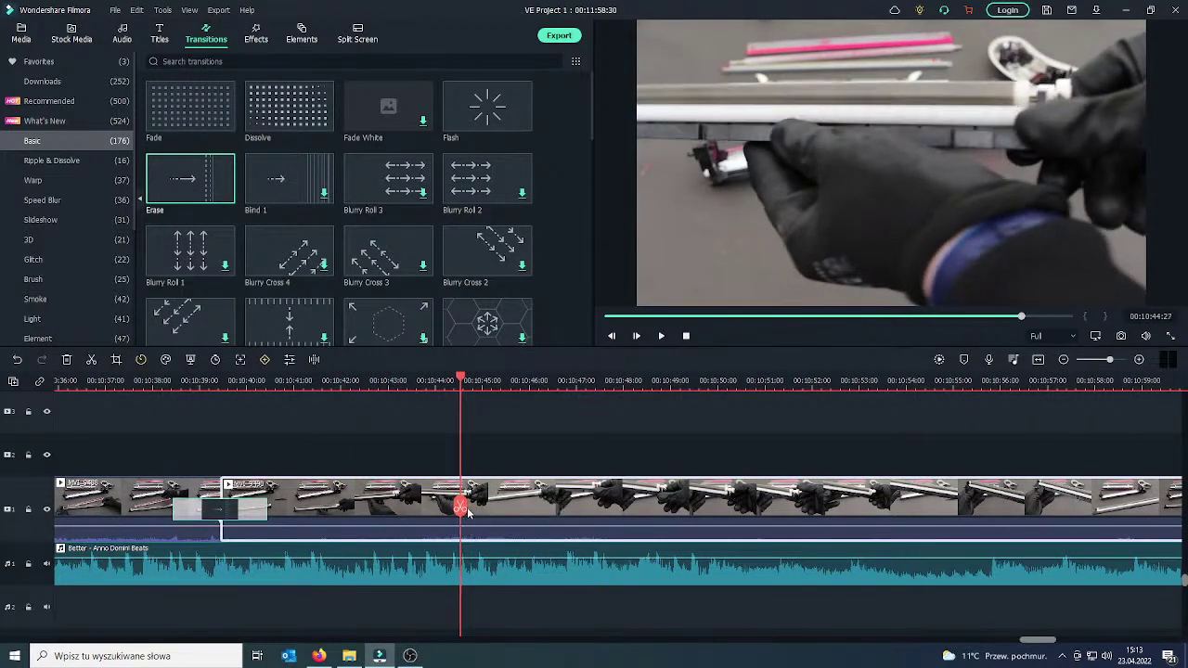
left_click(461, 507)
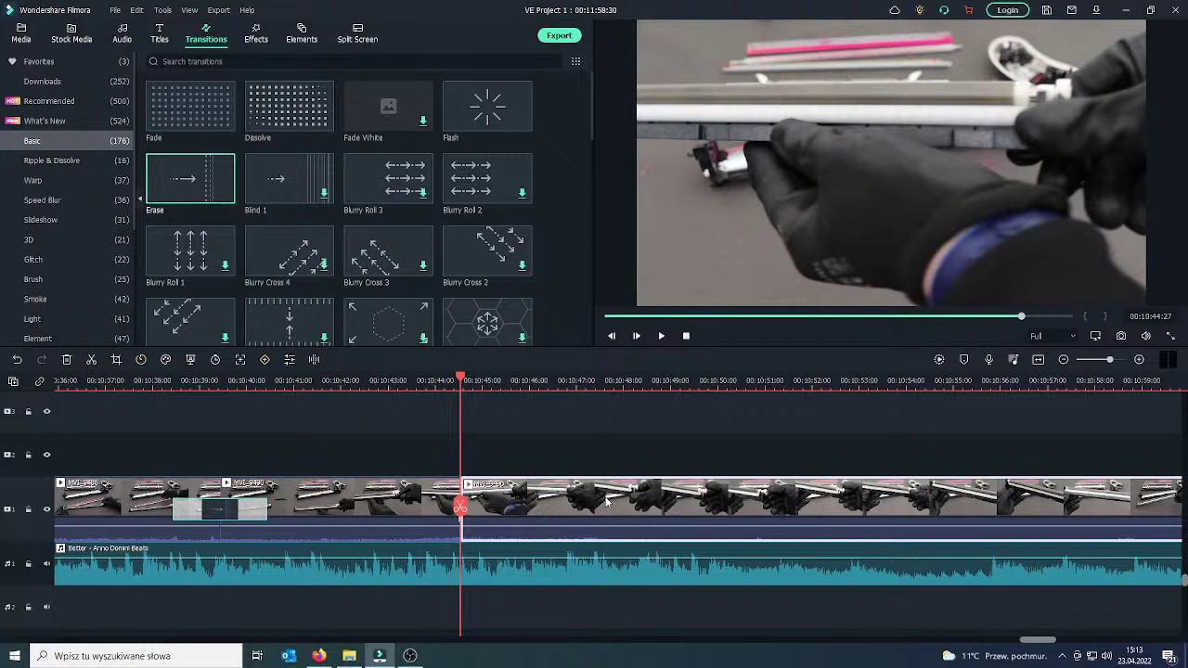
key("Delete")
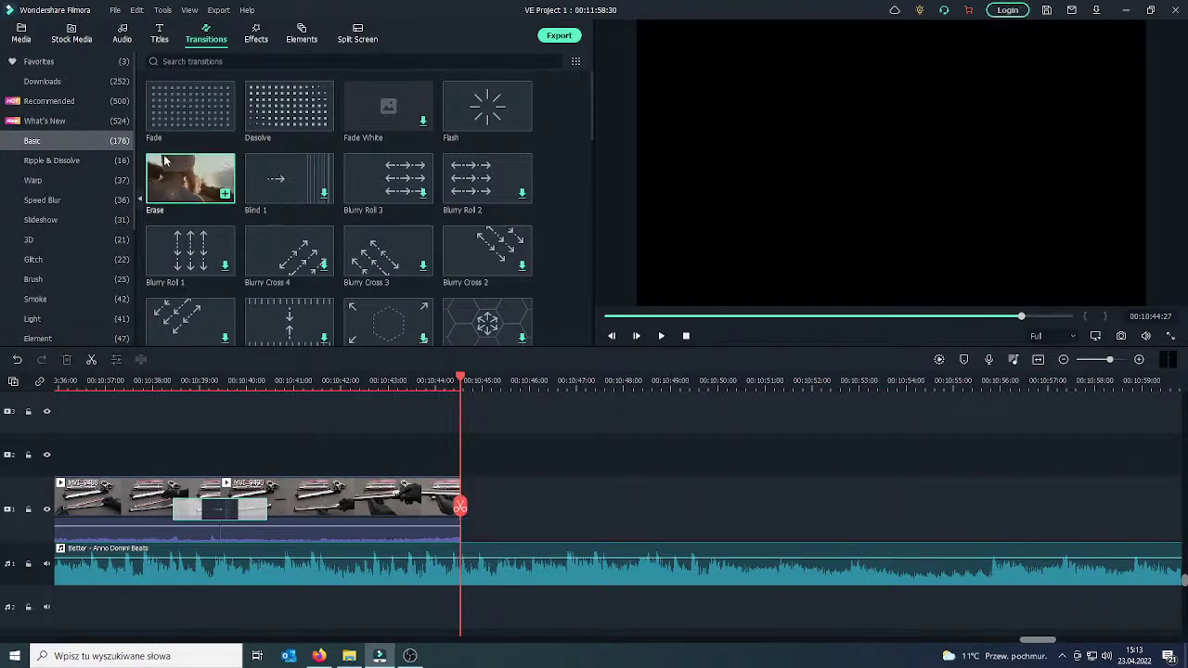
Replace the MVI_9490 clip with MVI_9491 from the project media library.
left_click(355, 505)
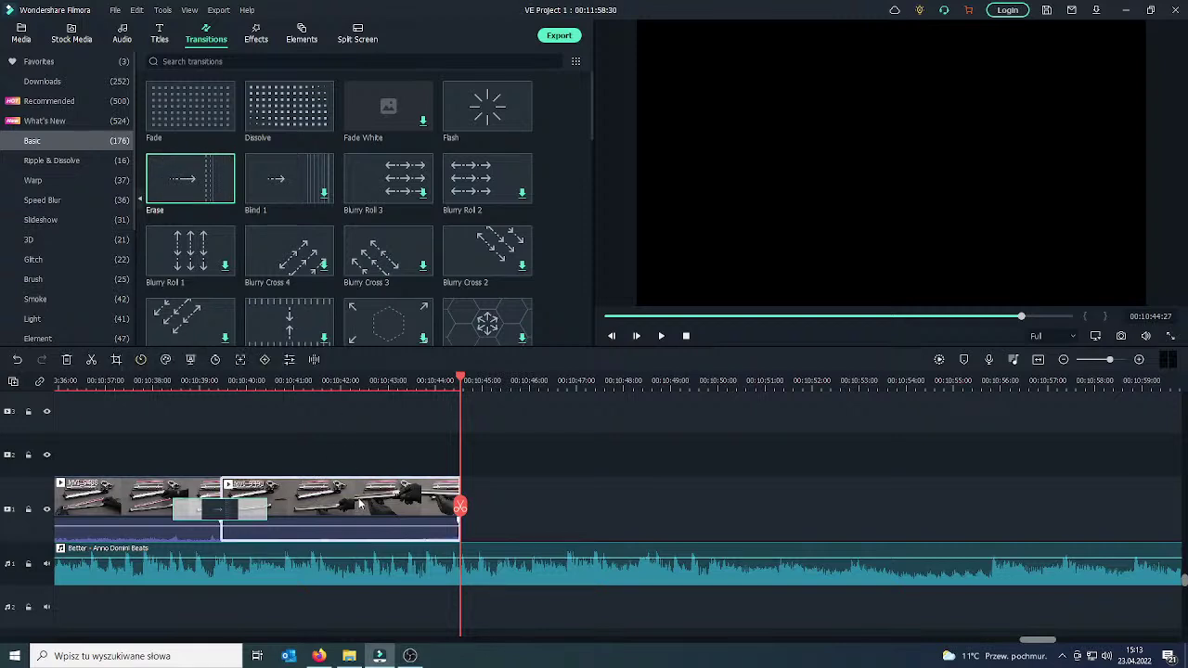
key("Delete")
left_click(21, 35)
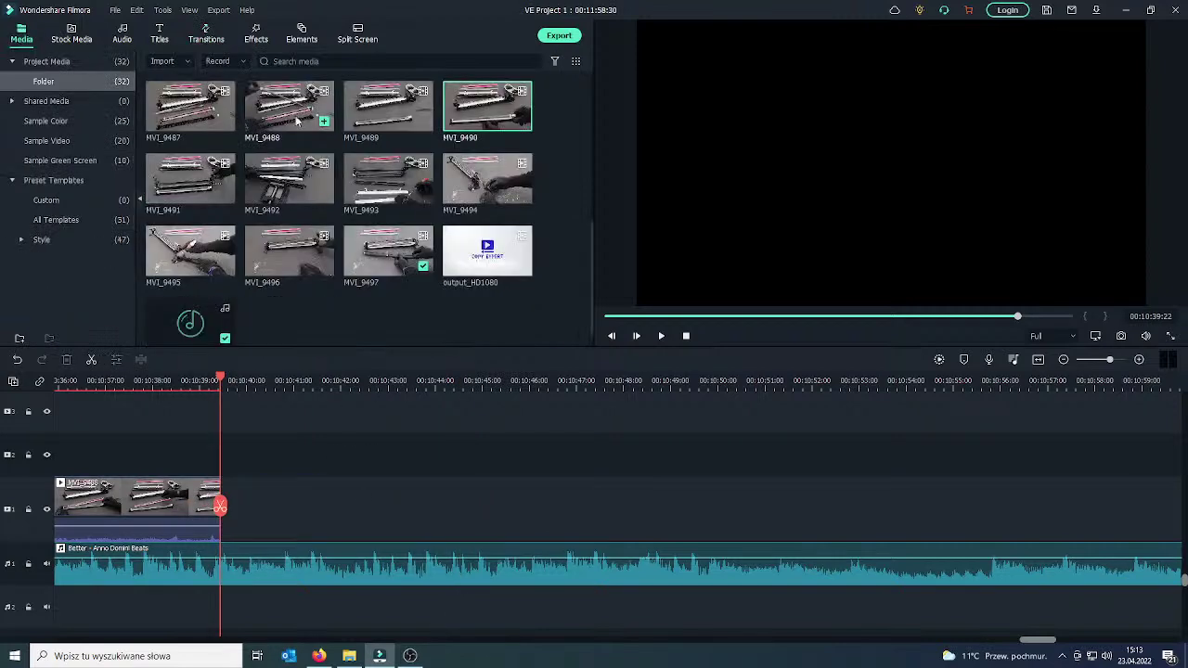
left_click(225, 194)
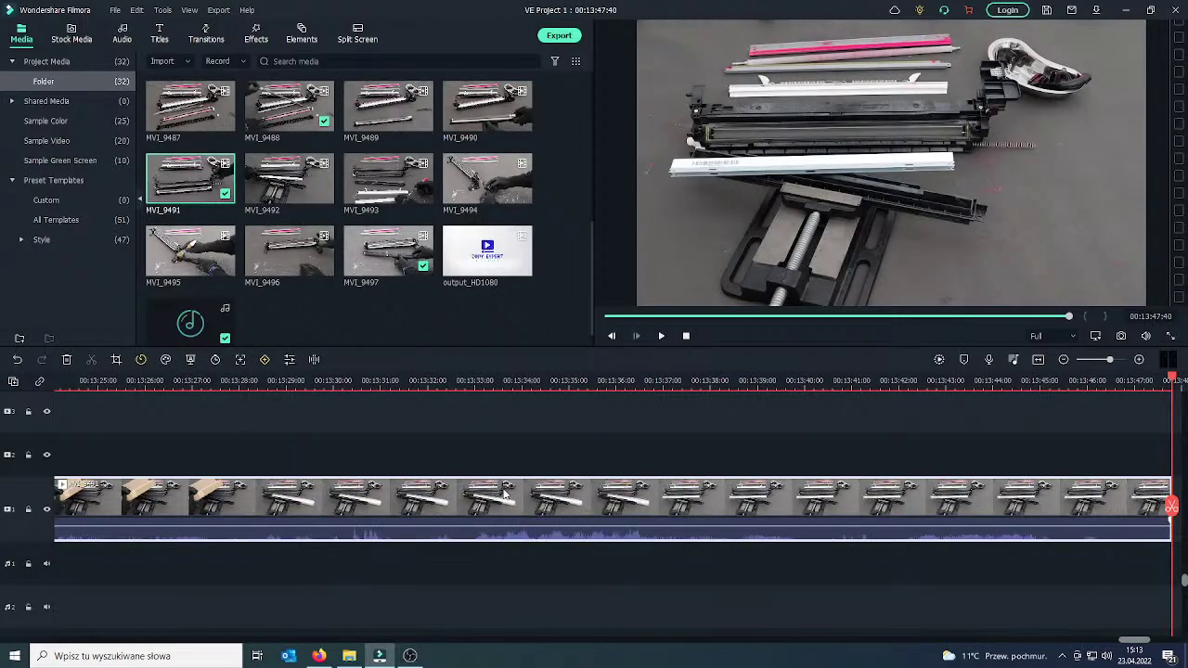
Split MVI-9491 at 00:10:41:28 and ripple-delete its two-second leading piece.
double_click(442, 506)
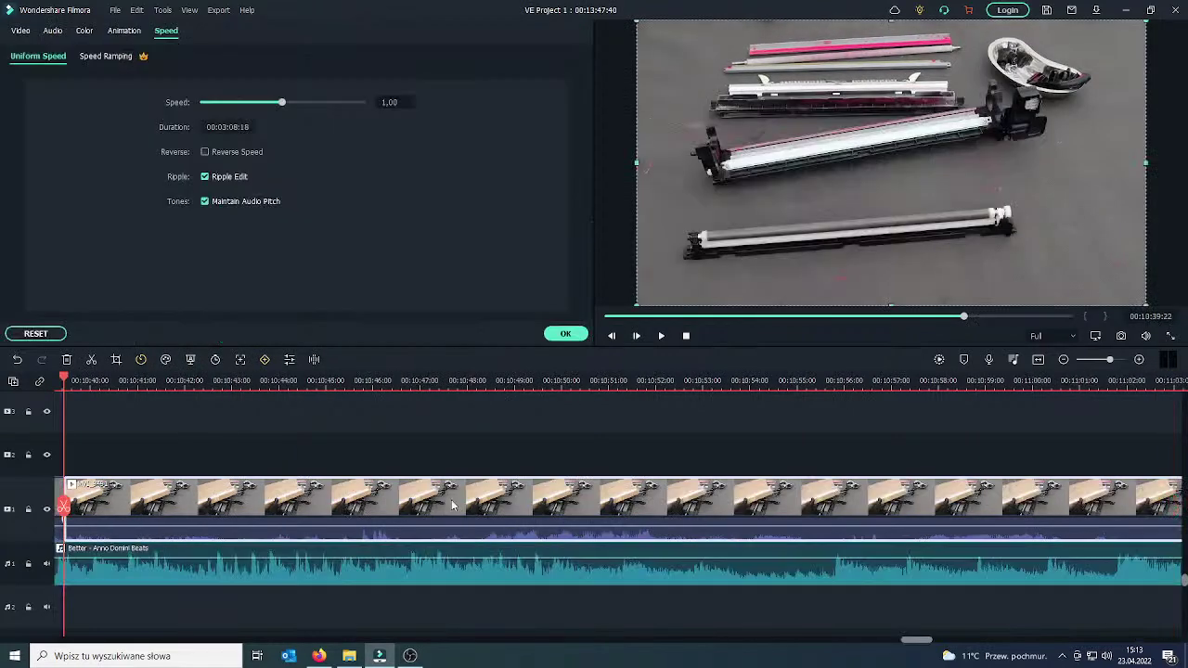
left_click_drag(65, 505, 286, 503)
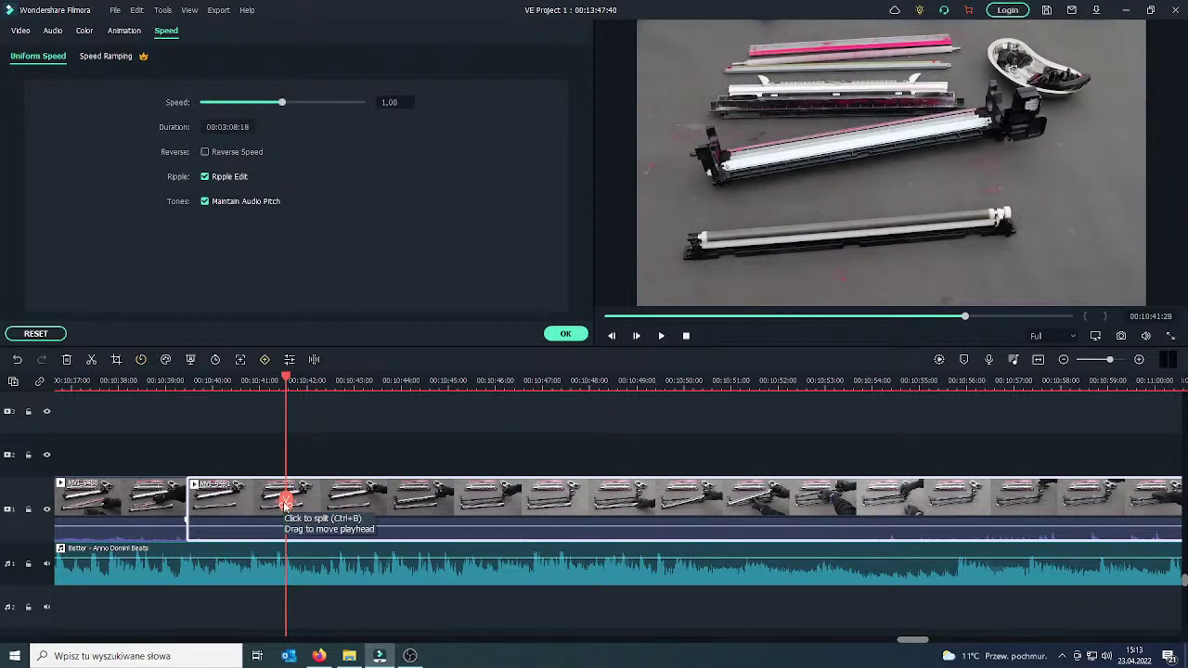
left_click(285, 502)
left_click(255, 506)
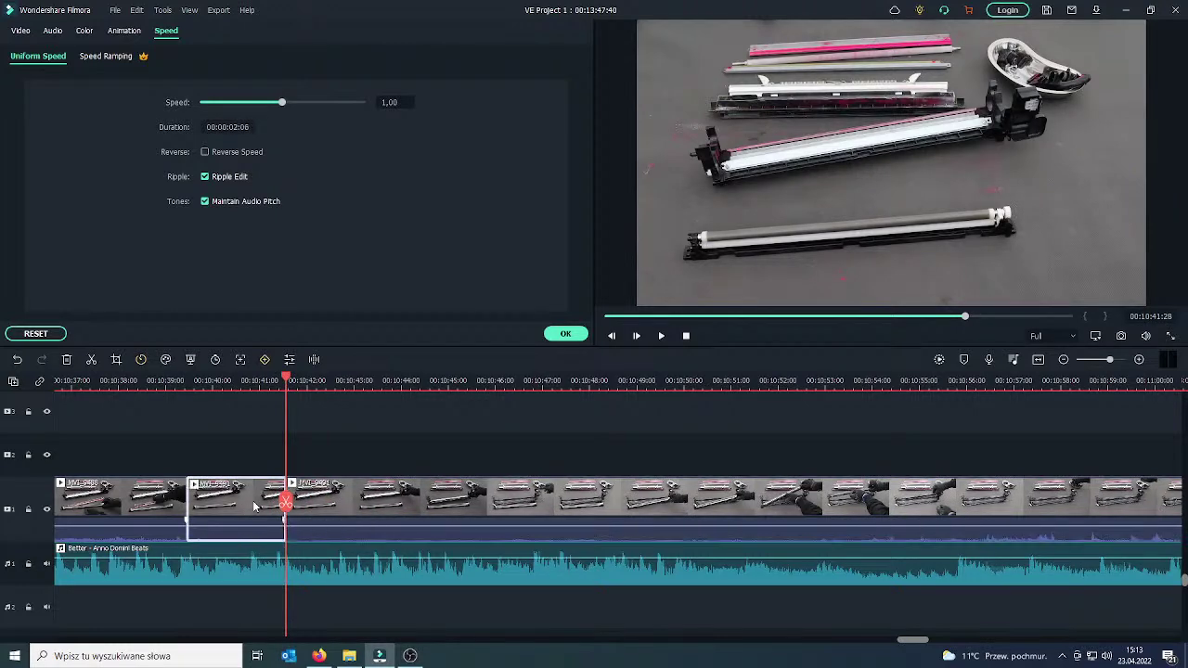
key("Delete")
left_click_drag(186, 502, 169, 503)
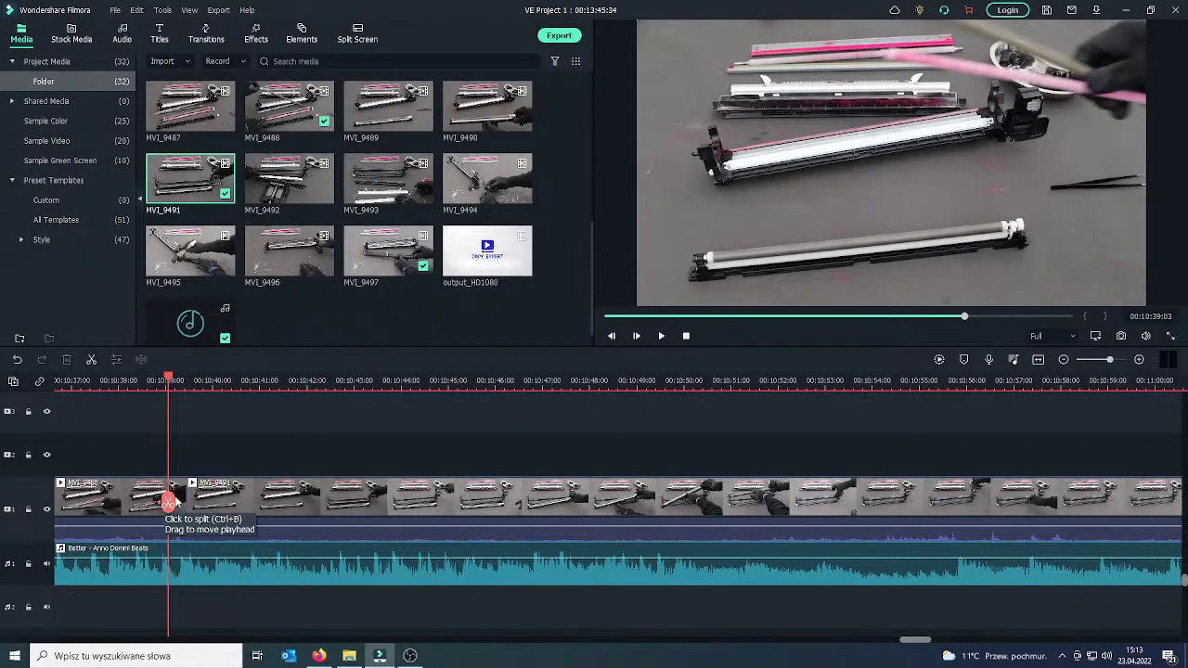
Put a Fade transition between MVI-9488 and MVI-9491 and preview it.
left_click(124, 506)
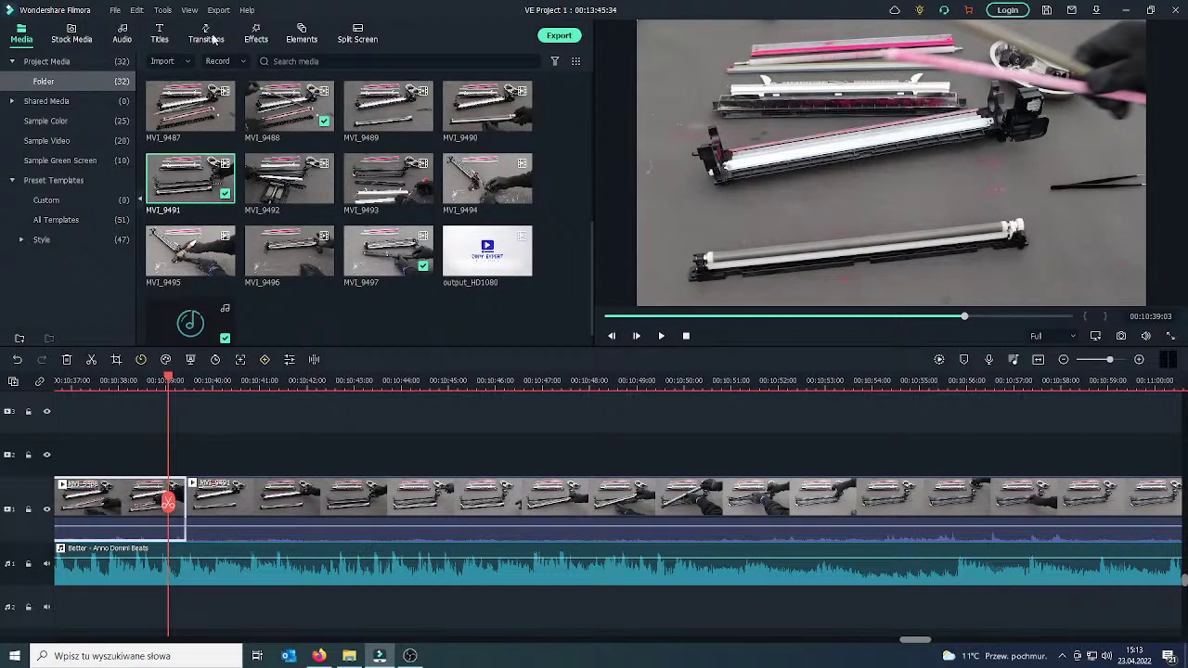
left_click(209, 38)
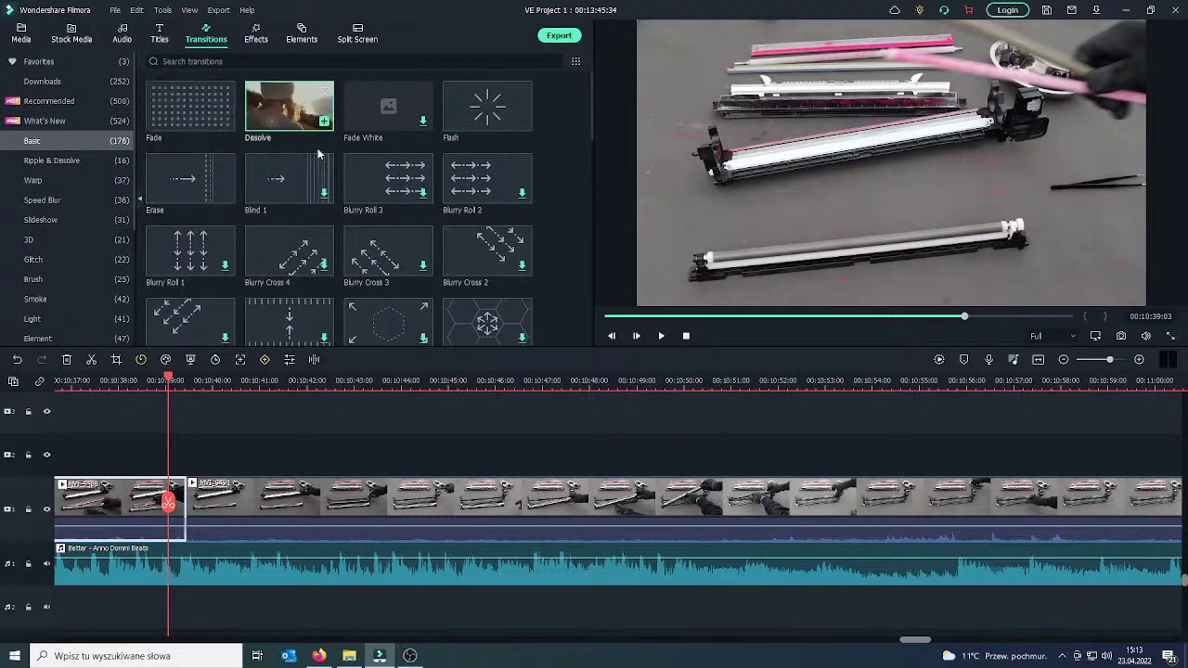
left_click_drag(297, 111, 220, 510)
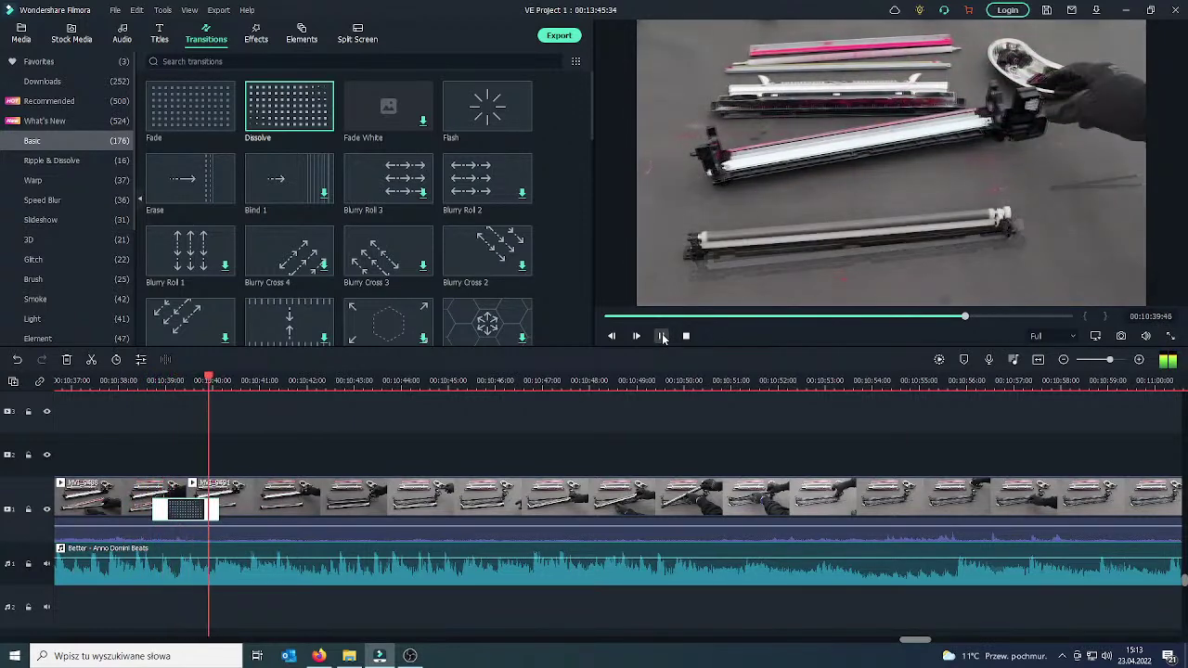
left_click(662, 336)
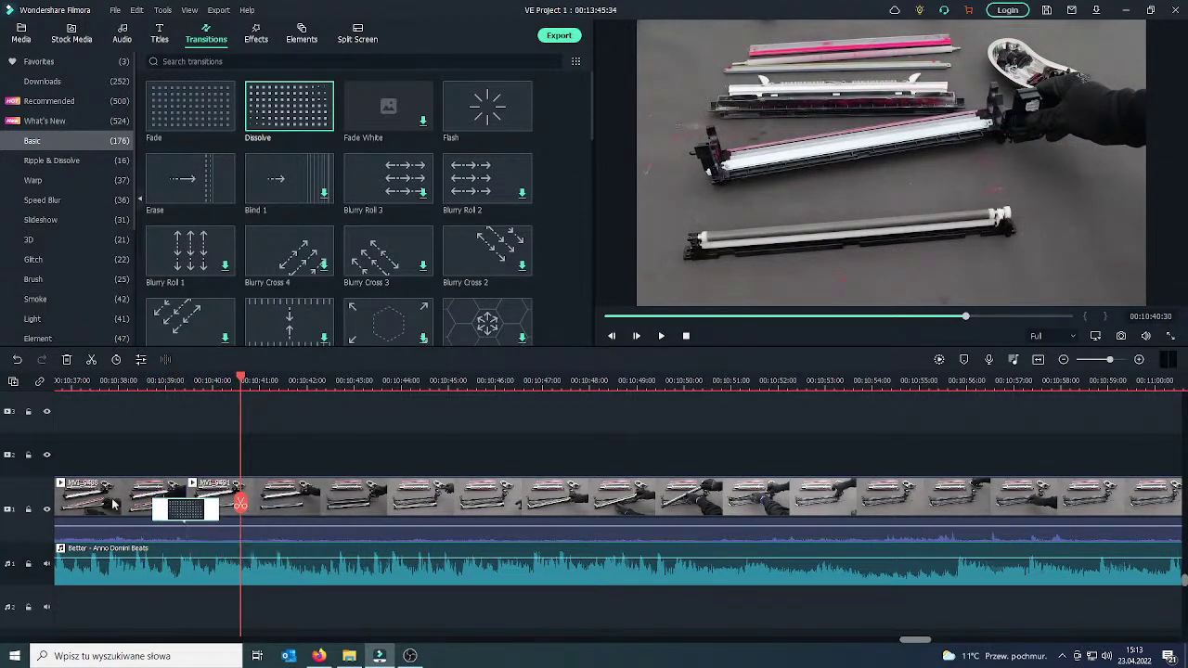
left_click(139, 501)
left_click_drag(191, 106, 223, 513)
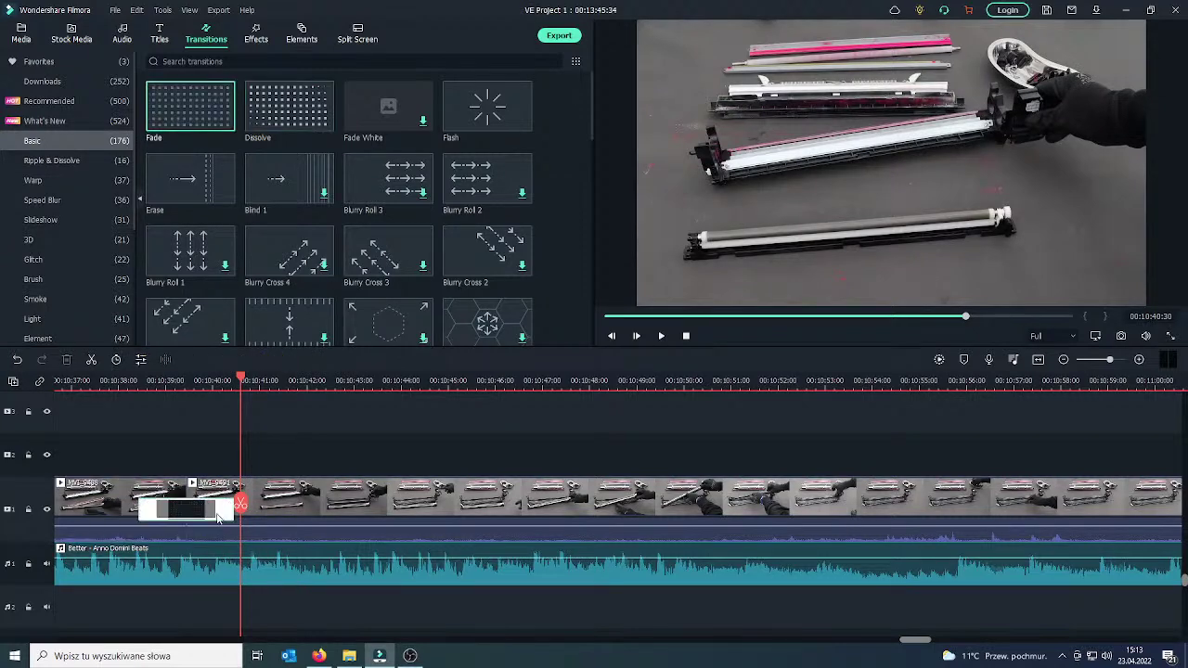
left_click(116, 381)
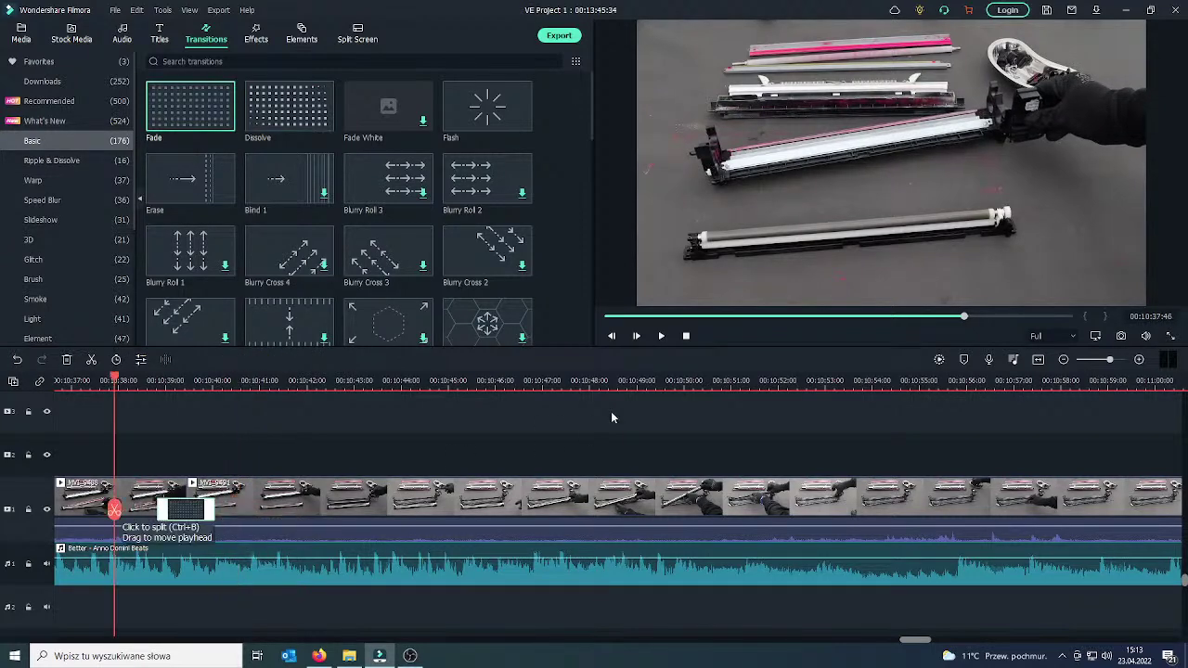
left_click(661, 336)
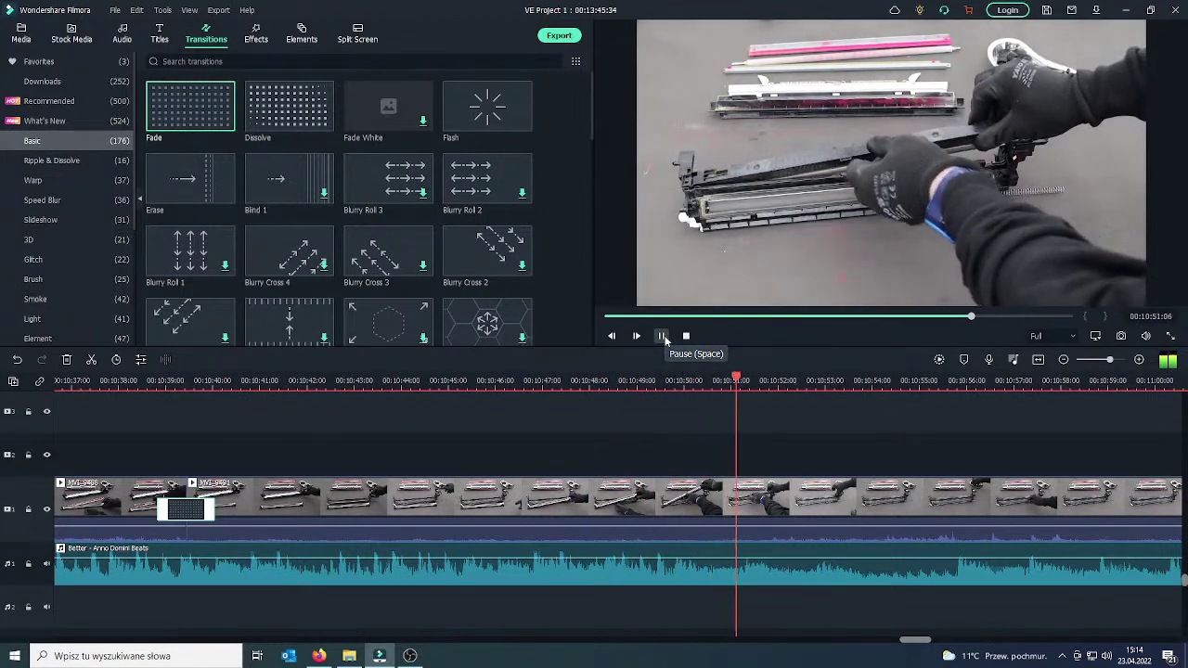
Cut out the piece between 10:53:07 and 10:53:49 and bridge the gap with a Dissolve.
left_click(663, 336)
left_click(832, 507)
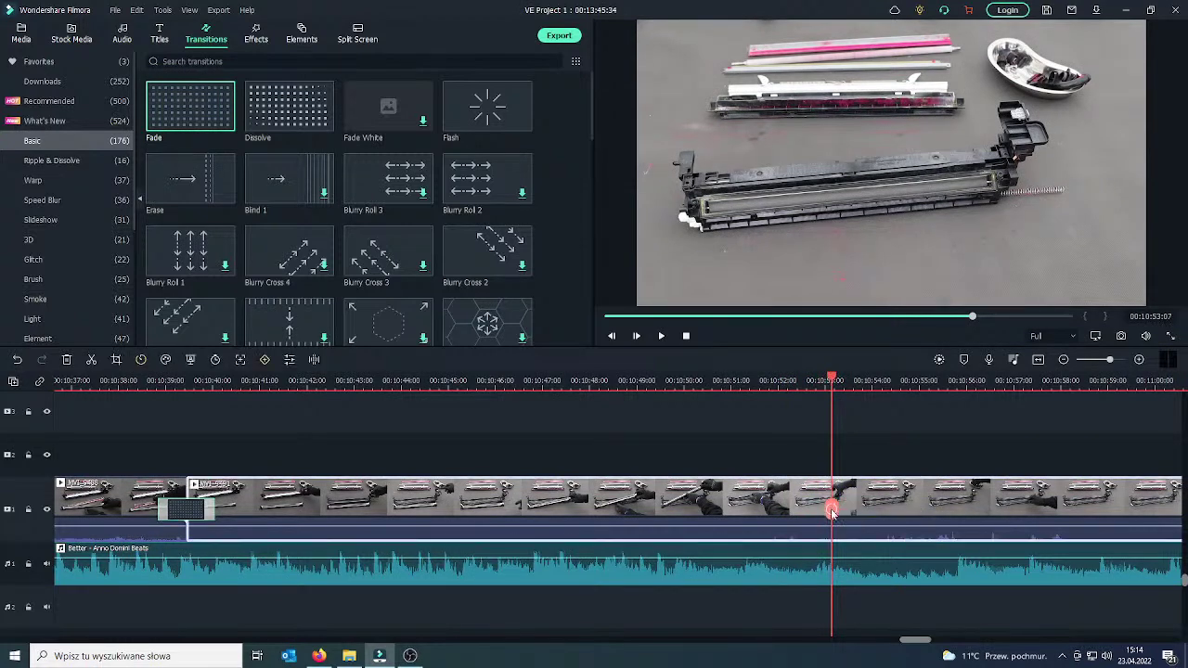
left_click(832, 510)
left_click_drag(831, 509, 871, 510)
left_click(870, 509)
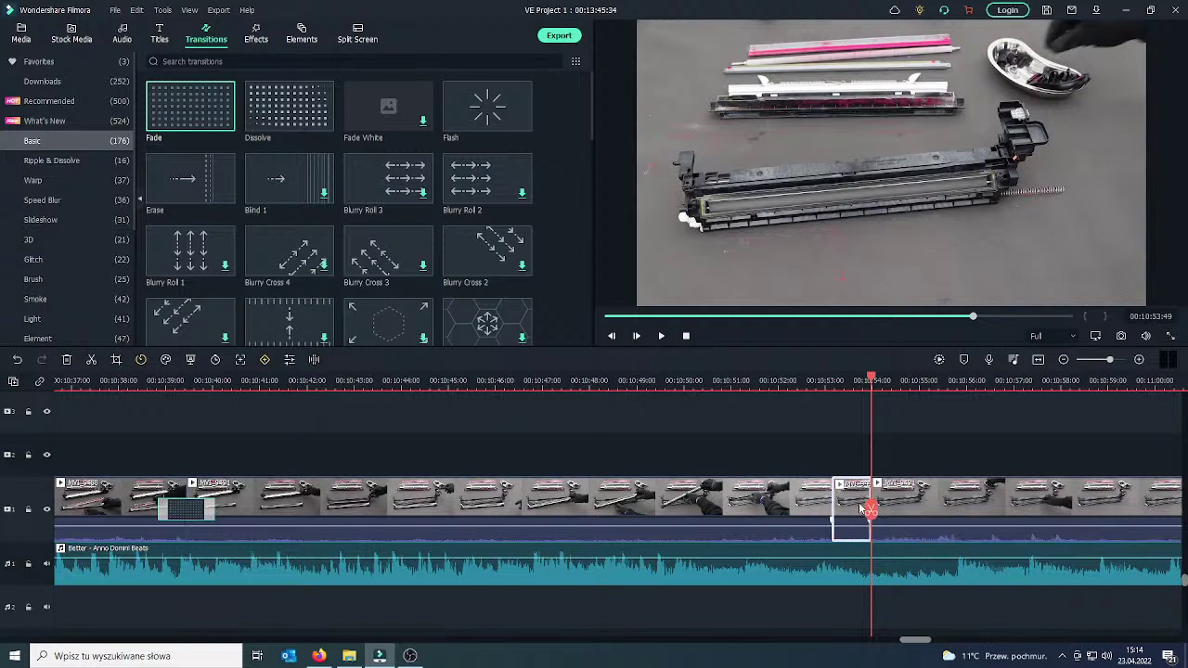
key("Delete")
left_click(813, 506)
left_click(252, 113)
left_click_drag(252, 113, 817, 508)
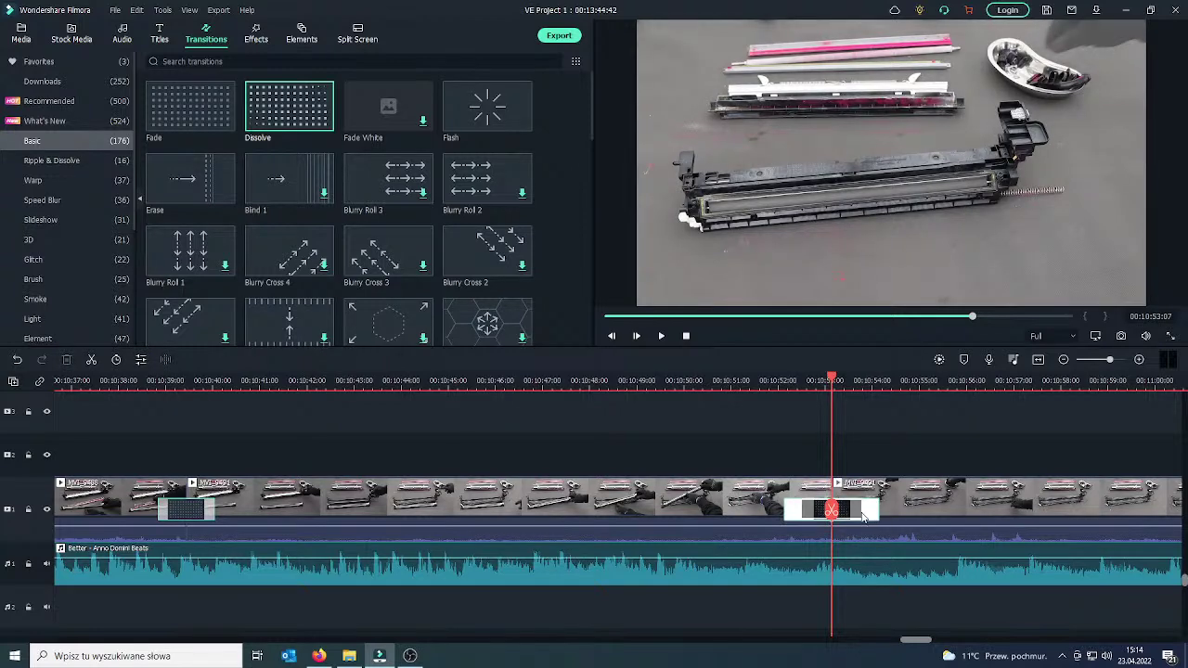
Review the new cut and split the clip at 10:57:06.
left_click(763, 509)
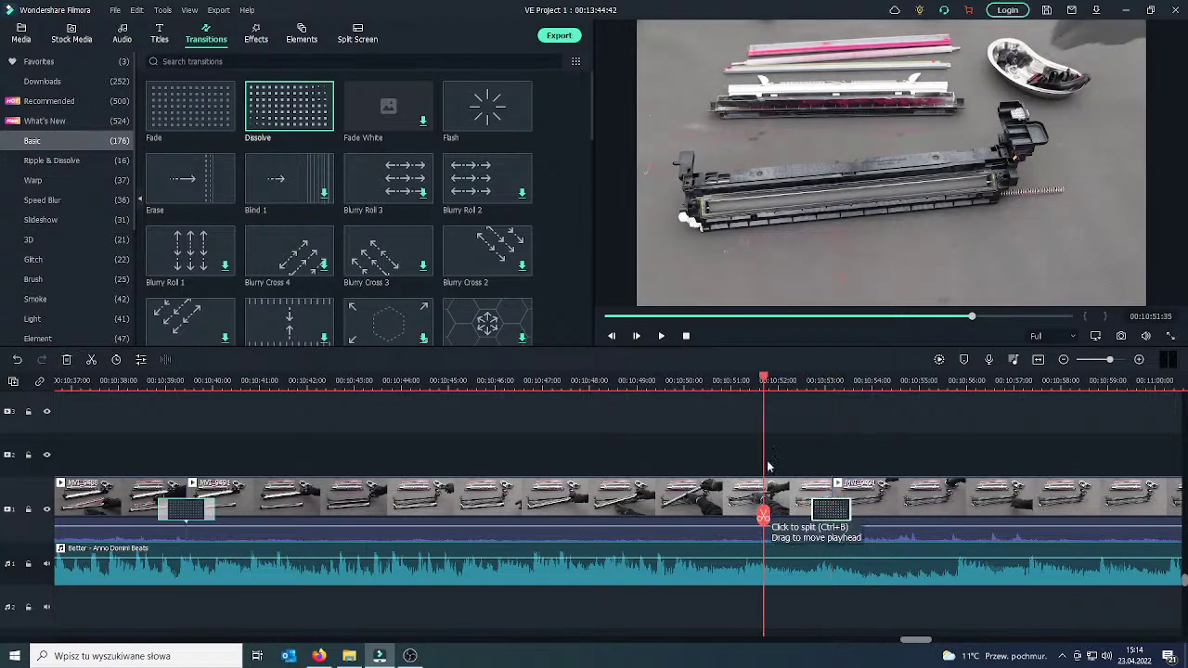
right_click(665, 340)
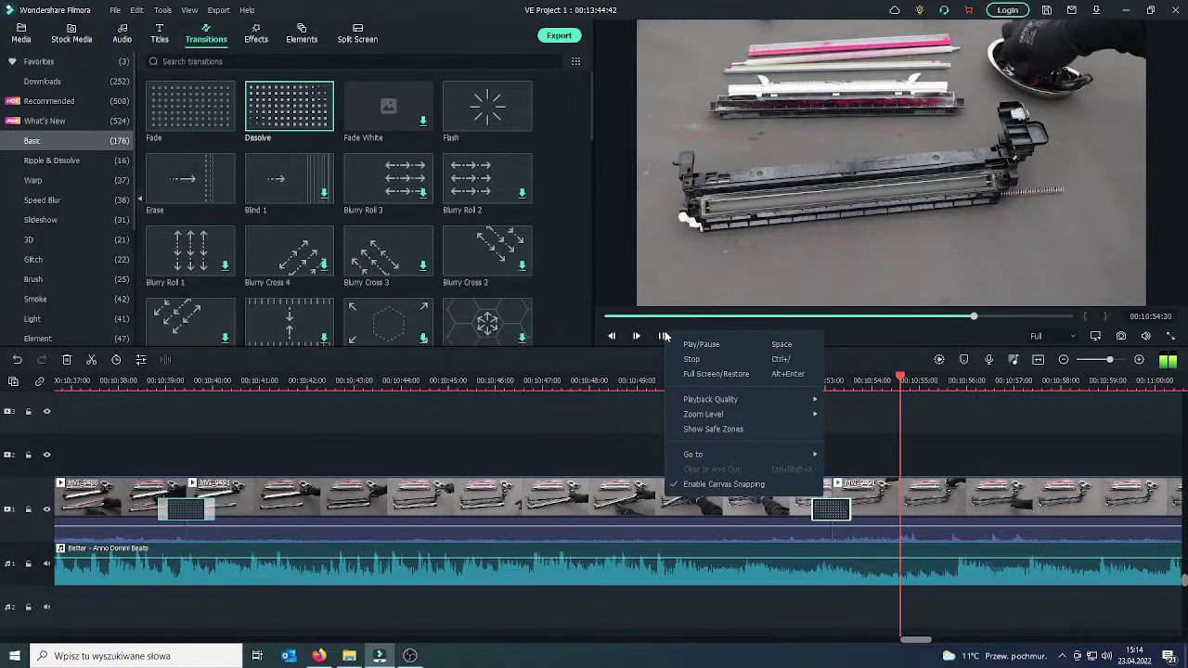
left_click(839, 433)
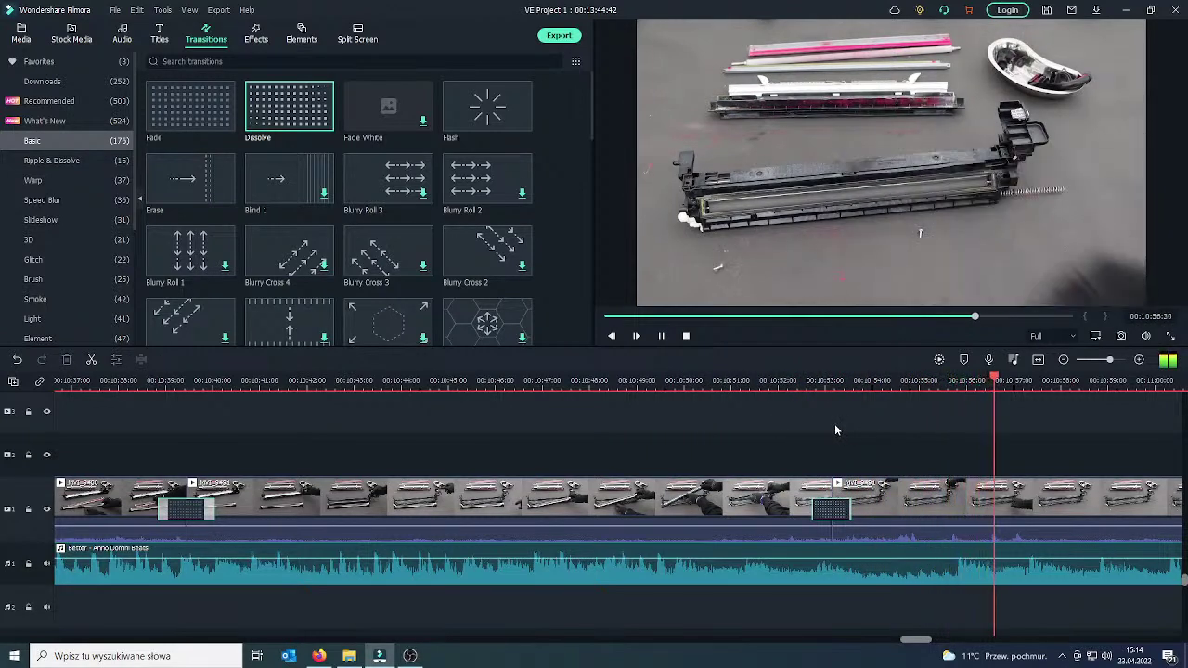
left_click(665, 338)
left_click_drag(1026, 514, 1153, 504)
left_click(1021, 514)
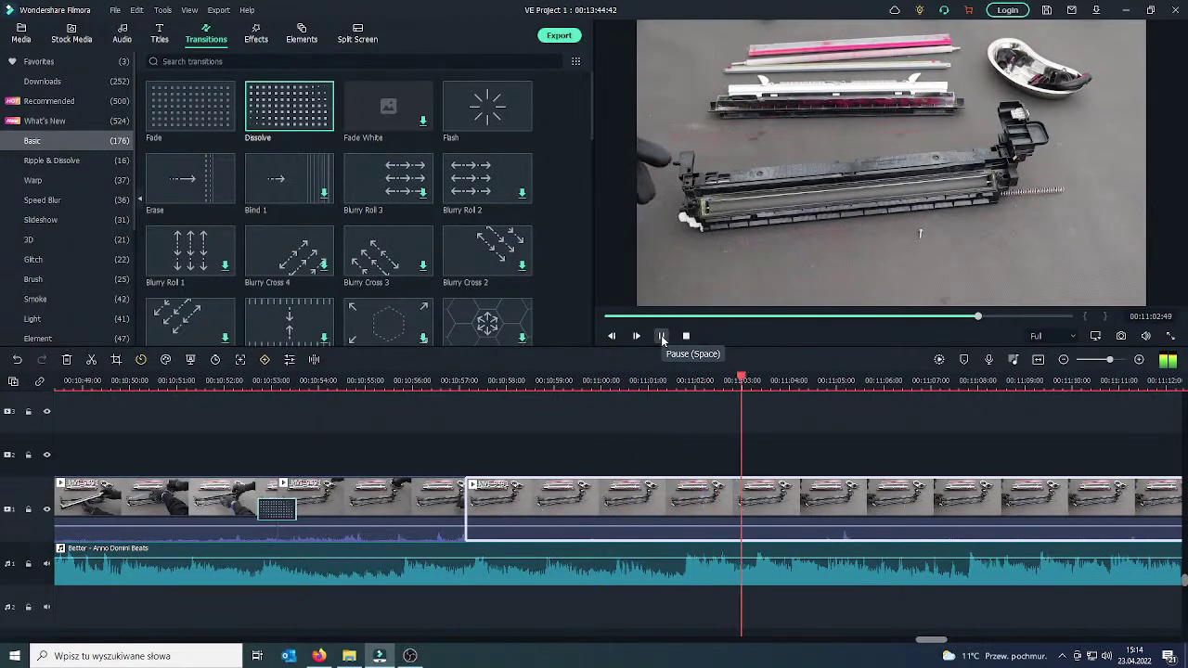
Split at 11:04:40, delete the 10:57–11:04 piece, and join the clips with a Dissolve.
left_click(662, 338)
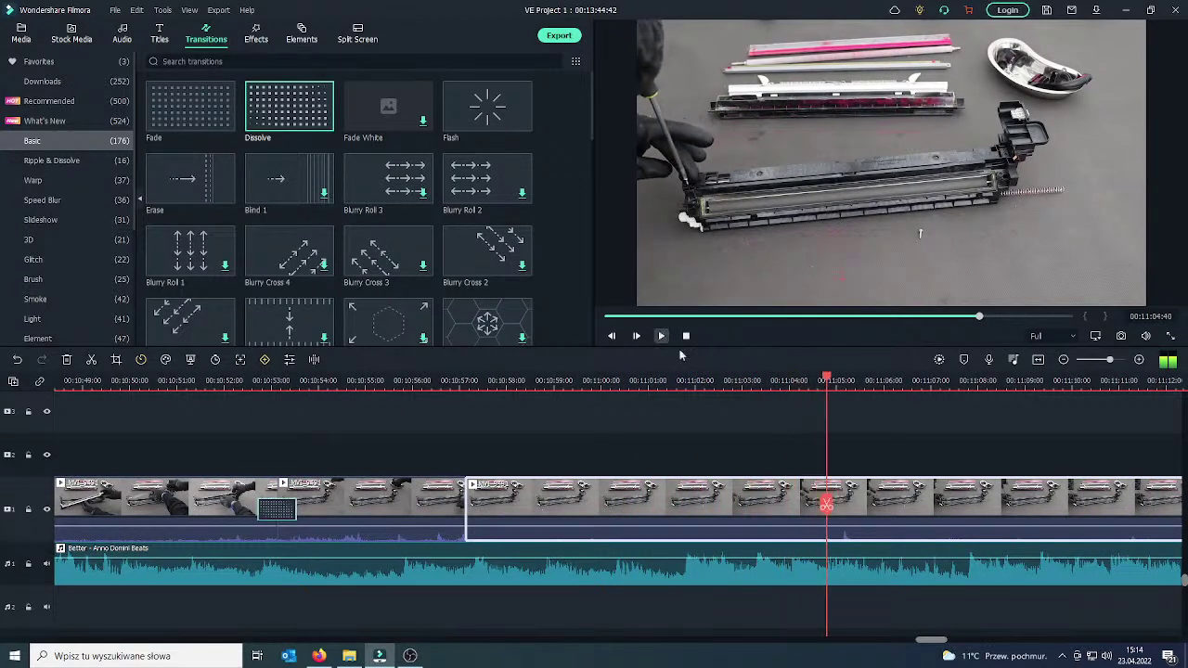
left_click(829, 505)
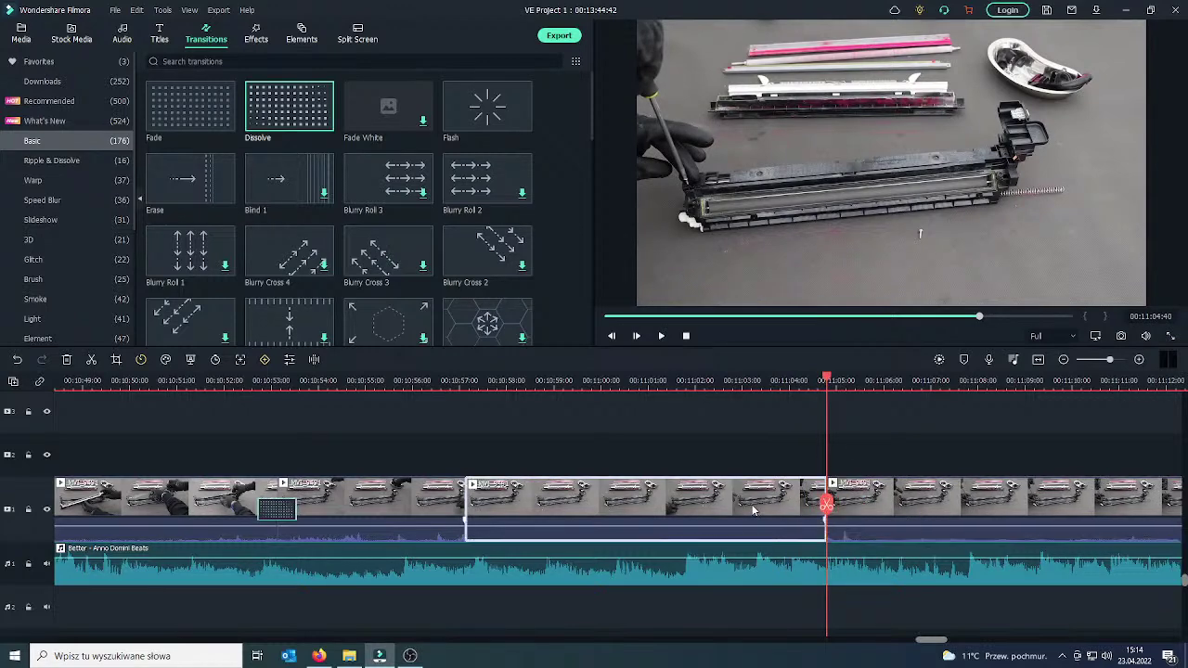
right_click(754, 509)
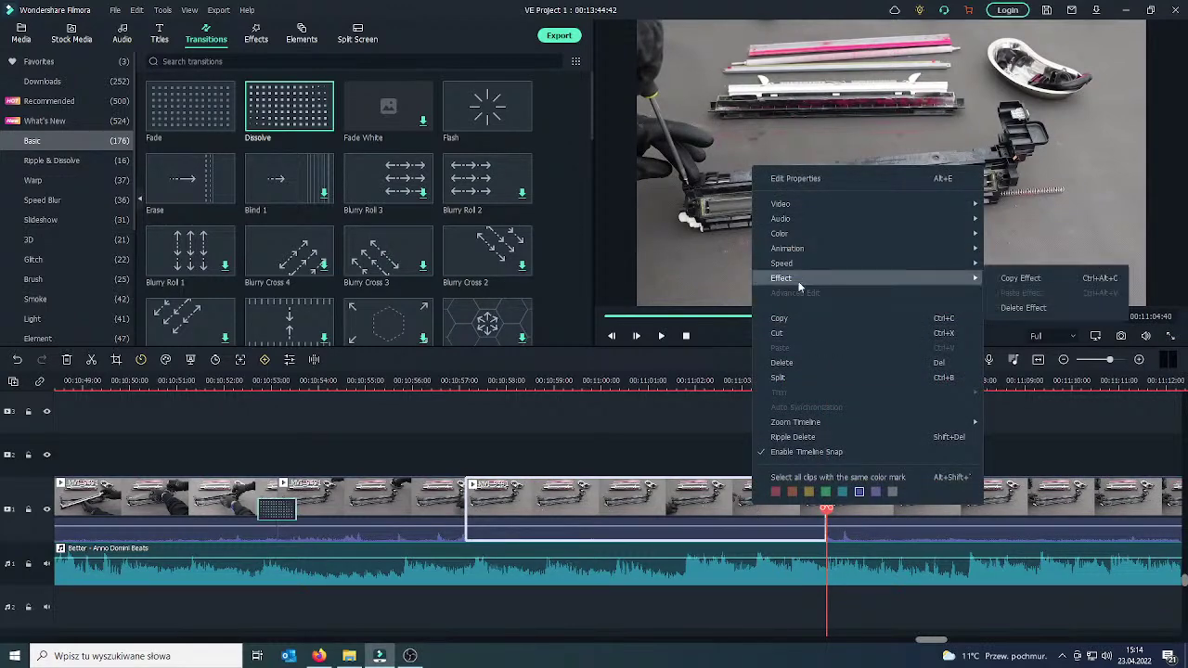
left_click(802, 366)
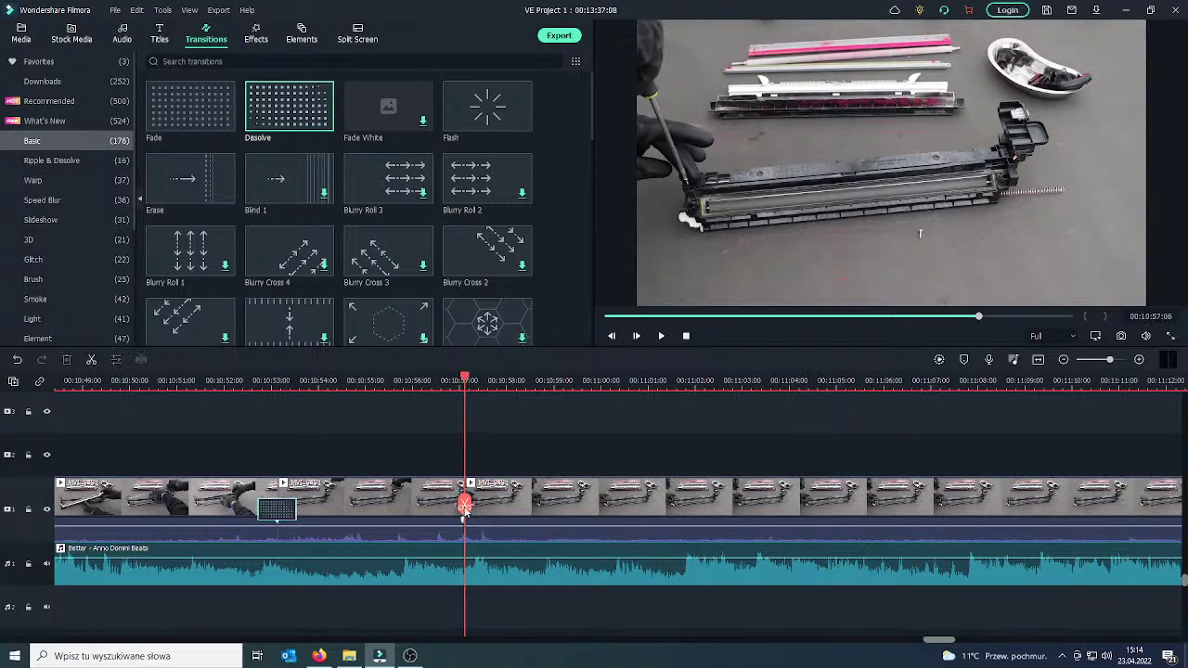
left_click_drag(464, 516, 430, 515)
left_click(410, 512)
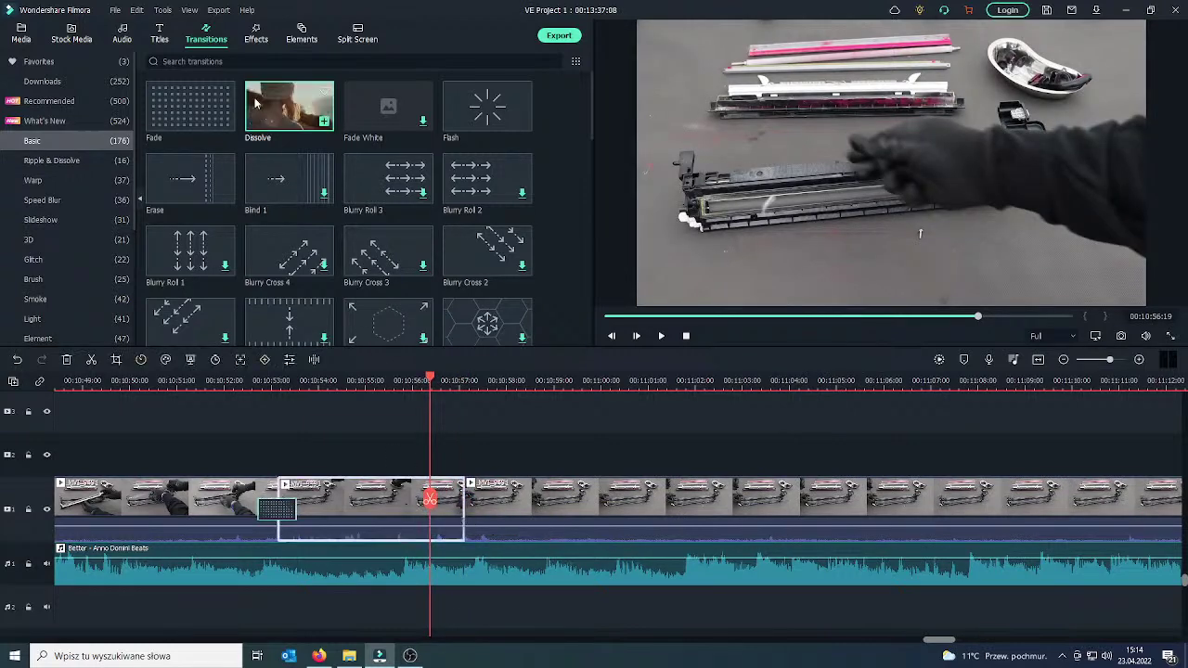
left_click_drag(257, 105, 471, 508)
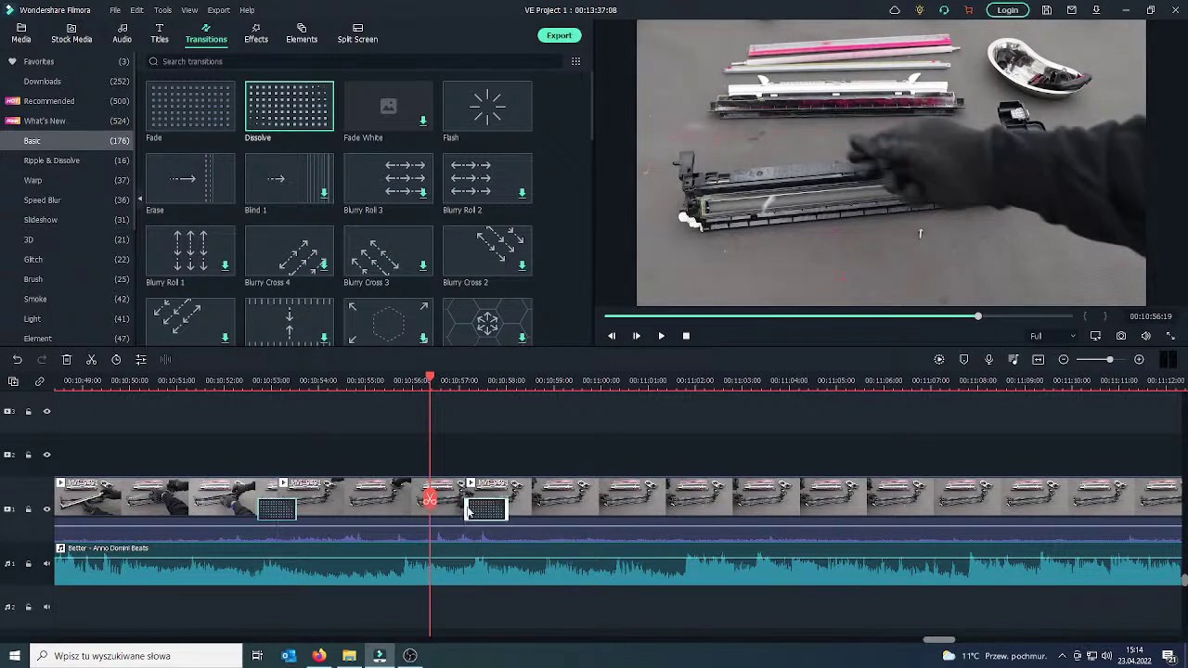
left_click(662, 336)
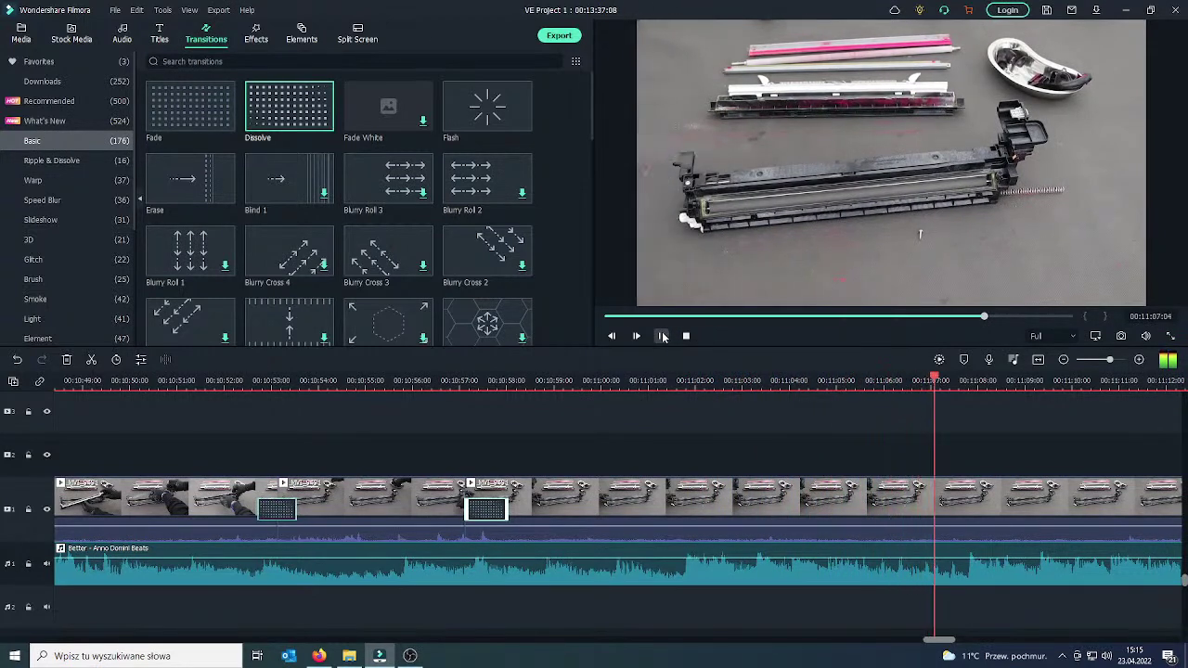
Split at 11:07:04 and 11:17:27, then delete the footage between the two cuts.
left_click_drag(928, 501, 936, 499)
left_click(936, 499)
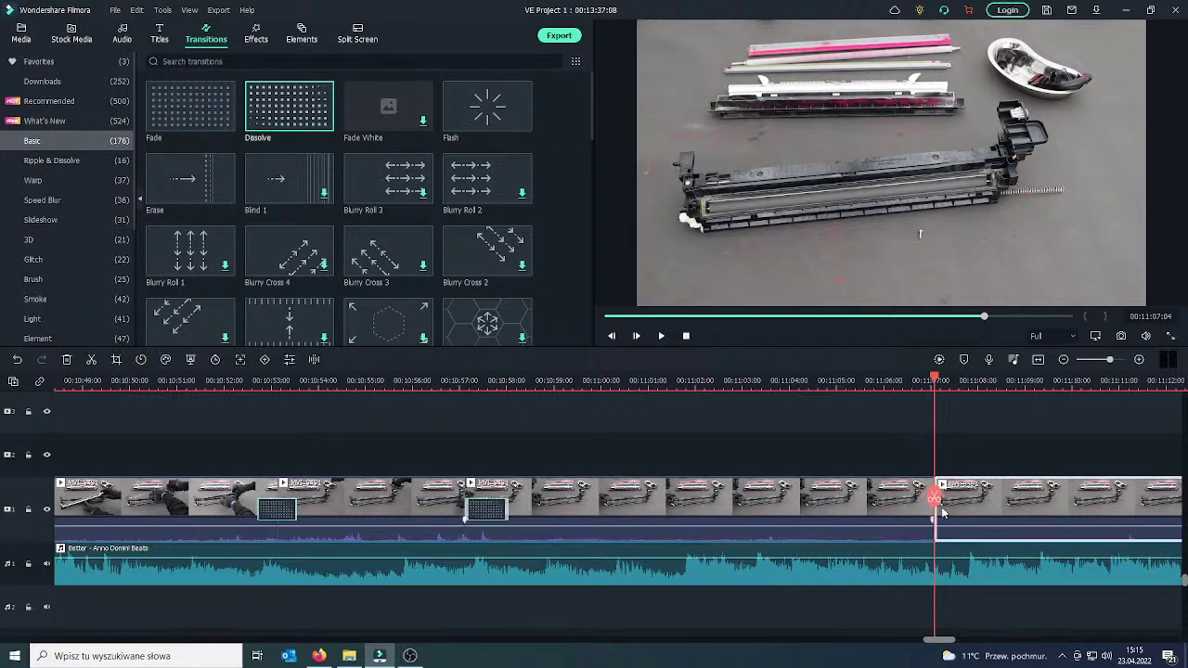
left_click(968, 499)
left_click_drag(969, 499, 1145, 499)
left_click(661, 337)
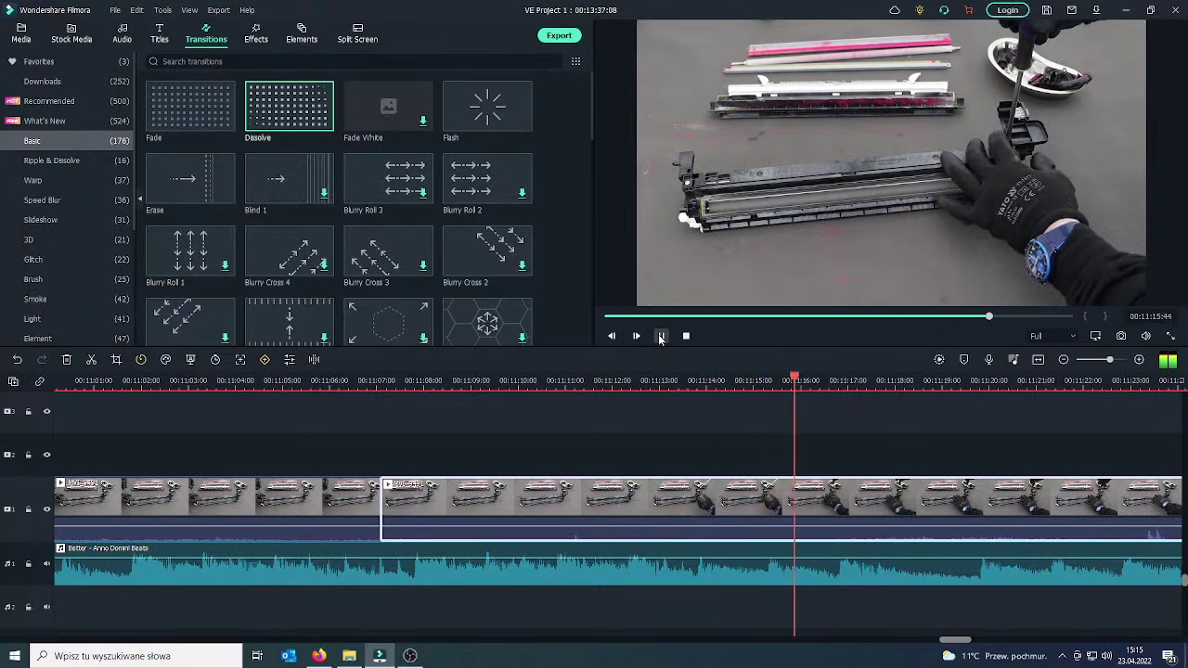
left_click(662, 337)
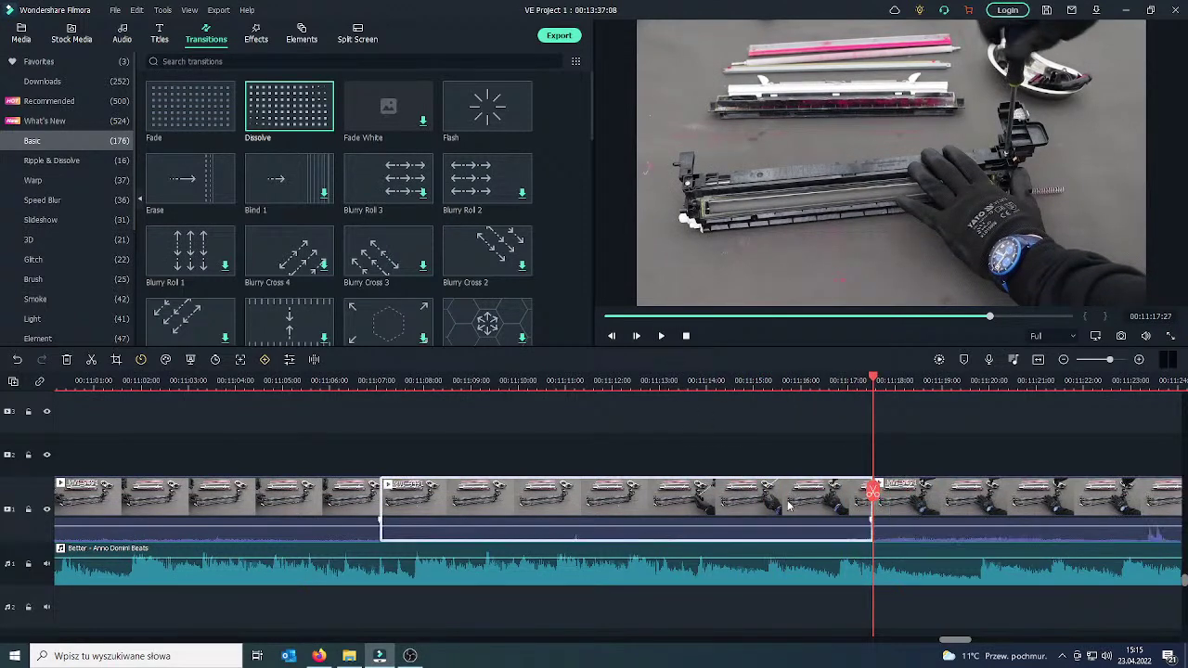
right_click(878, 501)
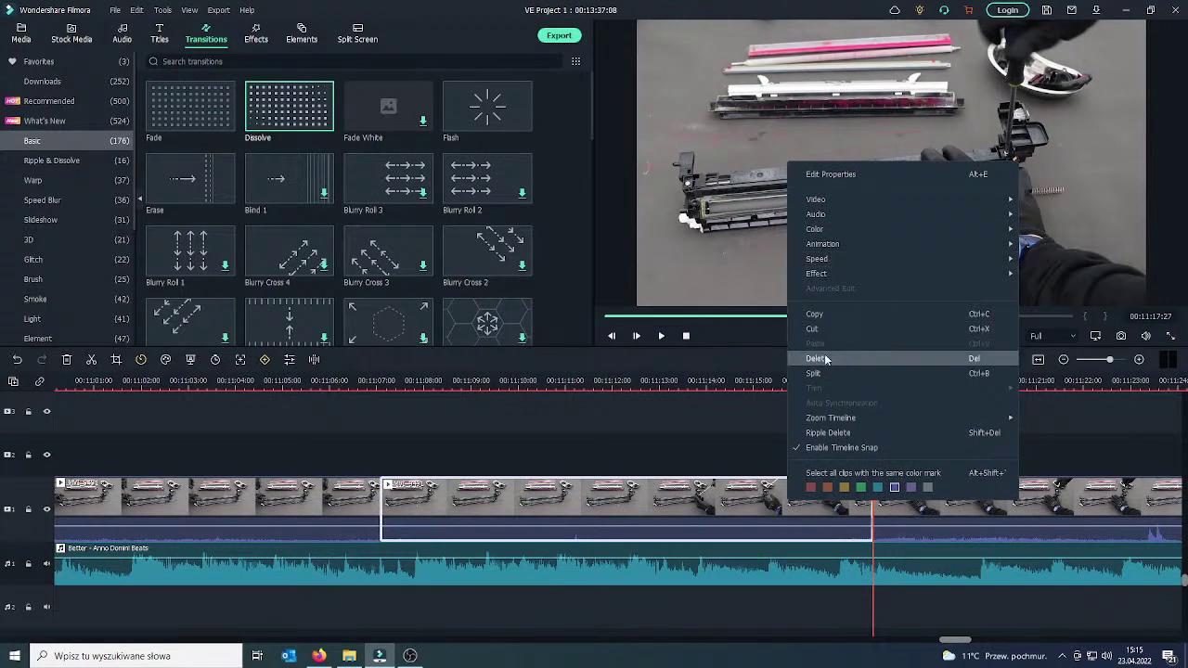
left_click(826, 358)
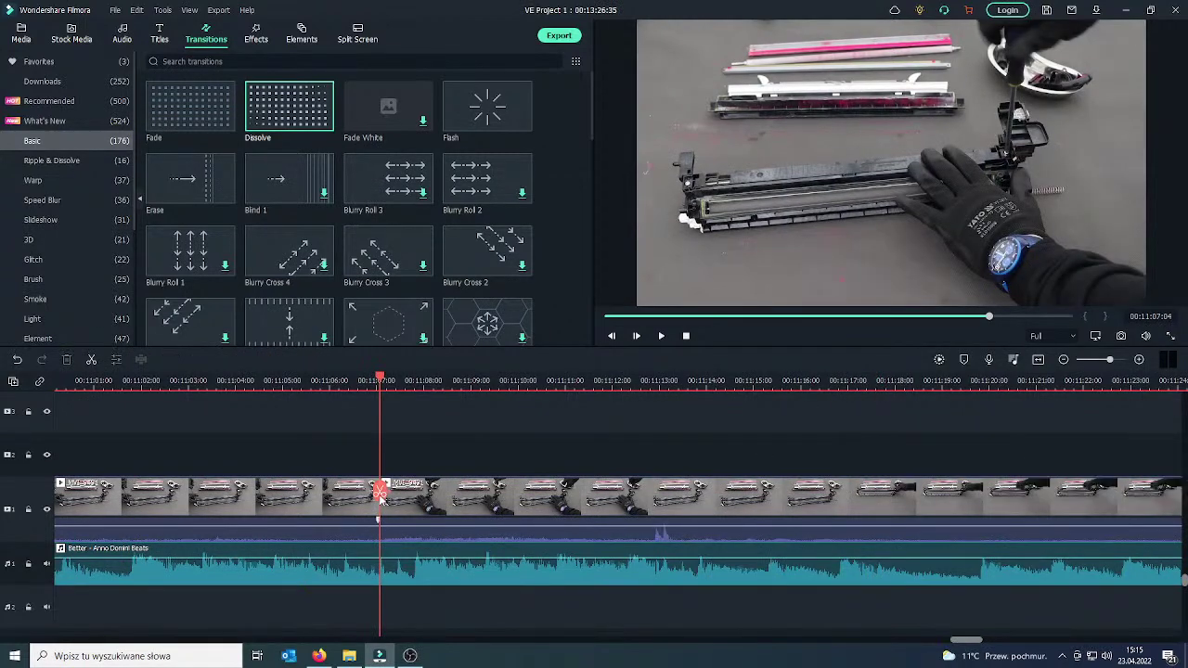
left_click_drag(385, 490, 360, 494)
Add a Dissolve transition at the 11:07 clip junction and preview it.
left_click(339, 506)
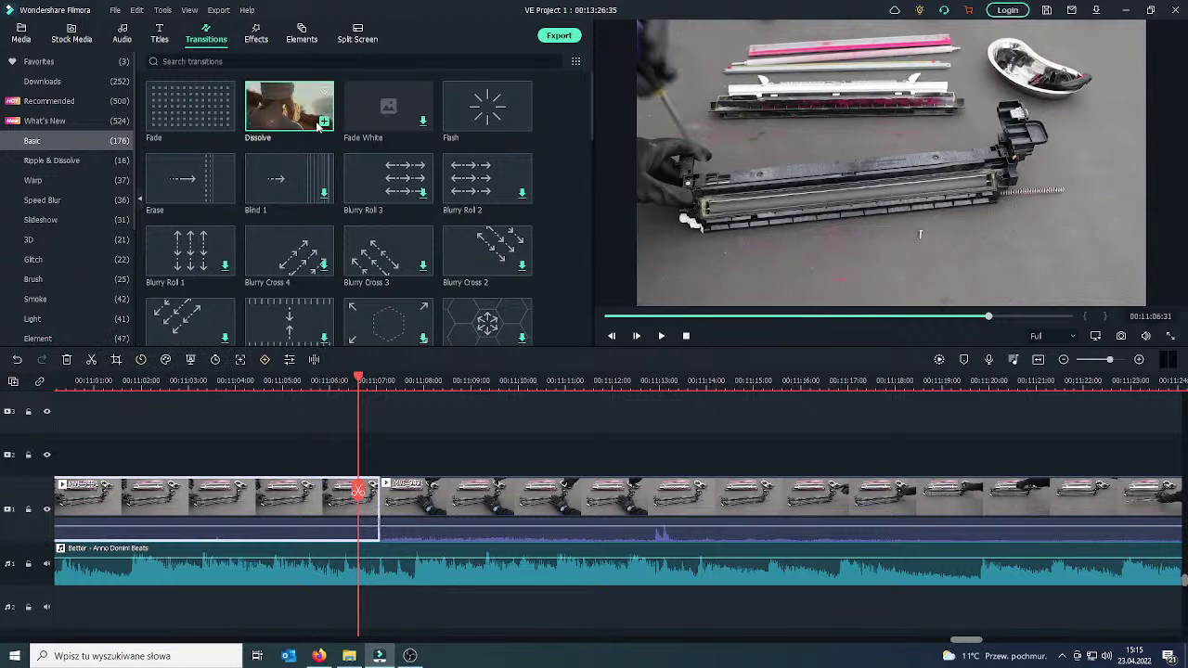
left_click_drag(289, 105, 349, 351)
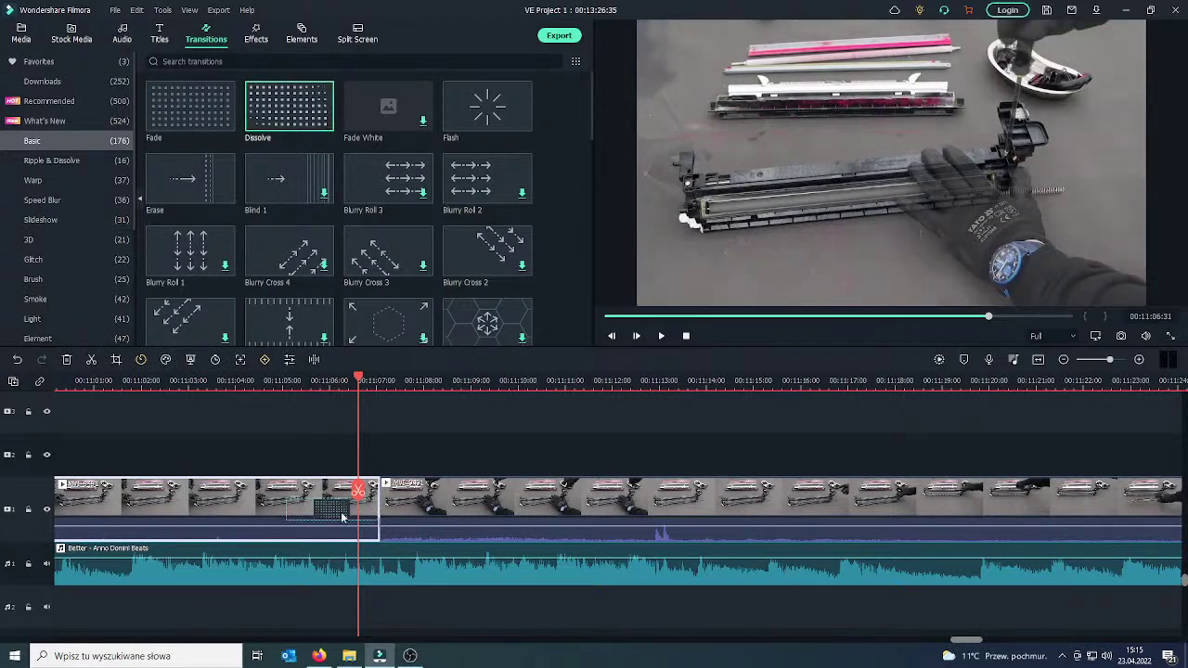
left_click_drag(342, 517, 480, 518)
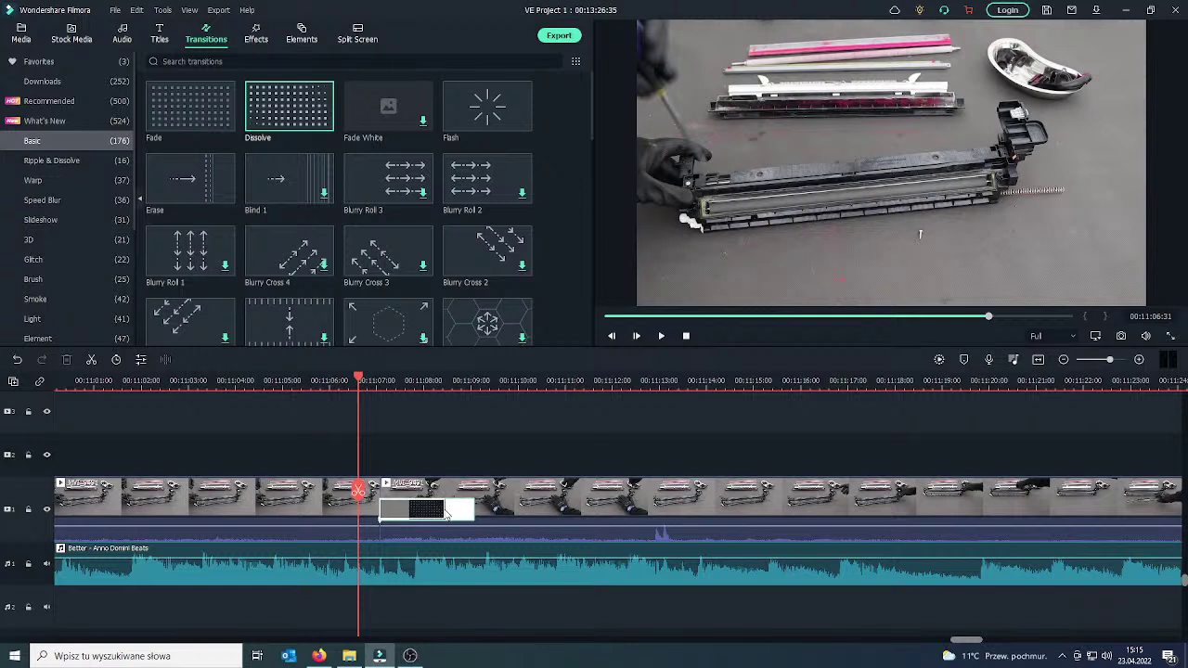
left_click(446, 513)
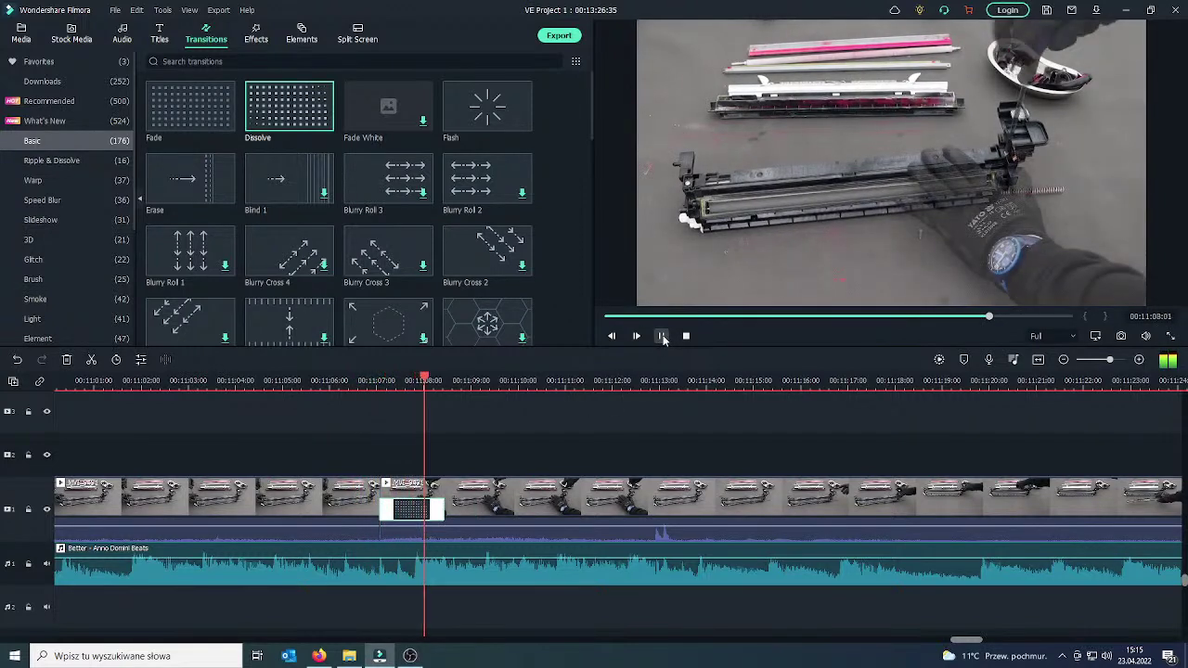
left_click(661, 336)
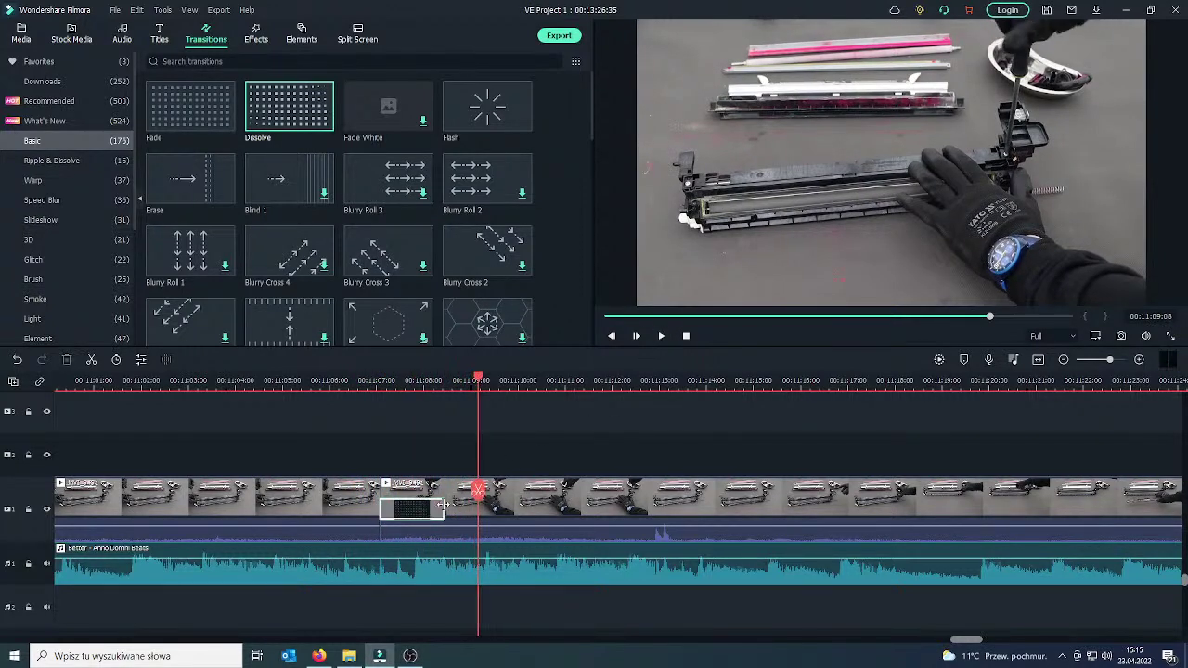
left_click_drag(466, 501, 355, 499)
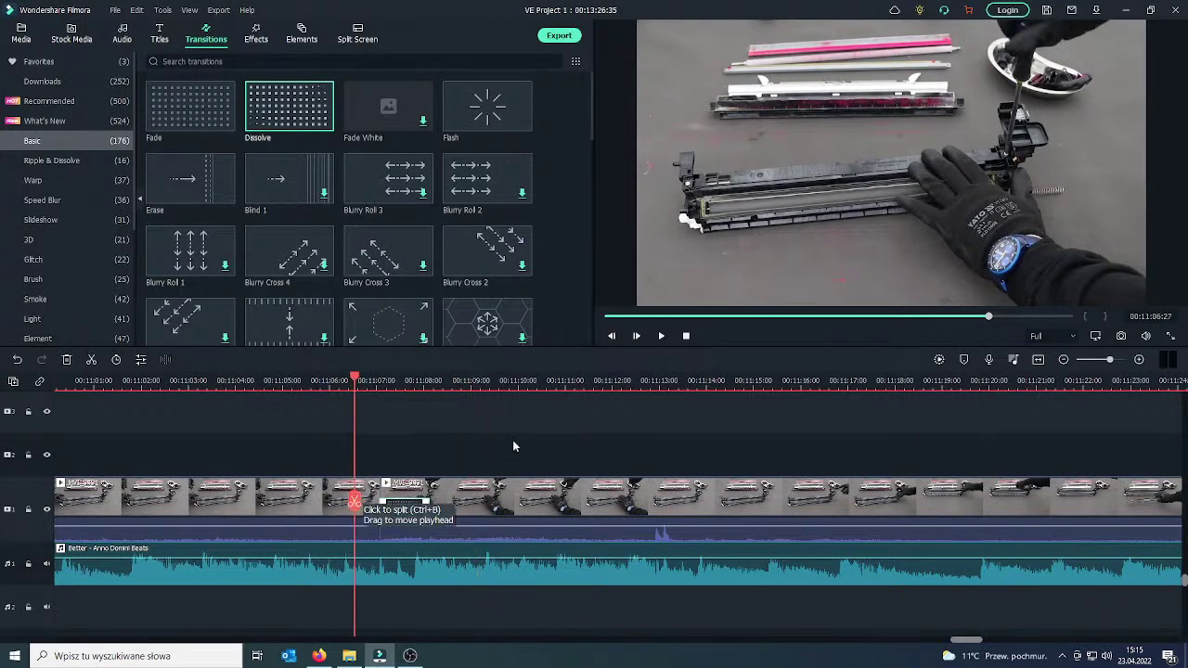
Undo the split at 00:11:12:46, split at 00:11:13:00 instead, then bring YouTube Studio forward.
left_click(661, 336)
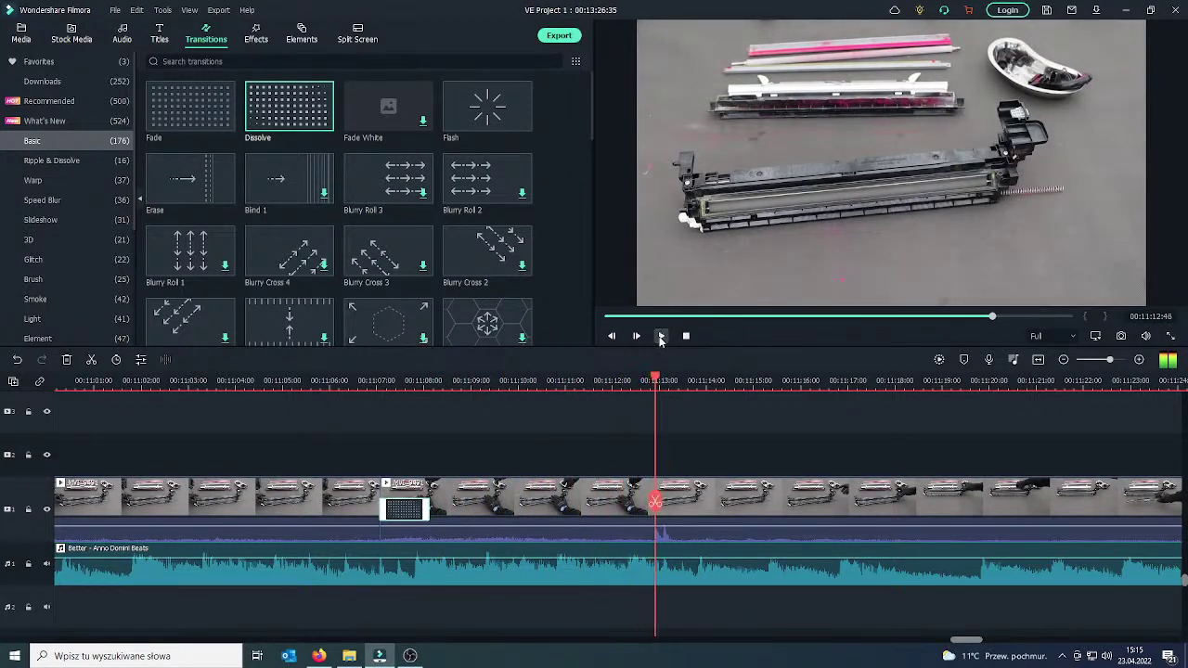
left_click(655, 502)
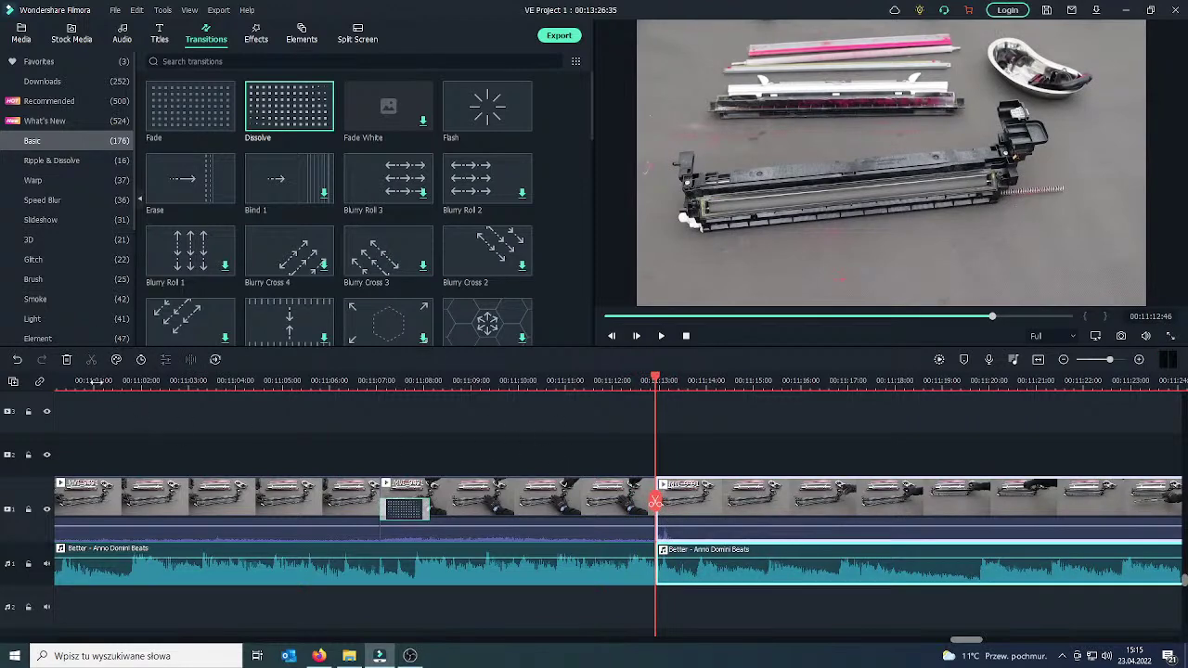
left_click(17, 360)
left_click(16, 360)
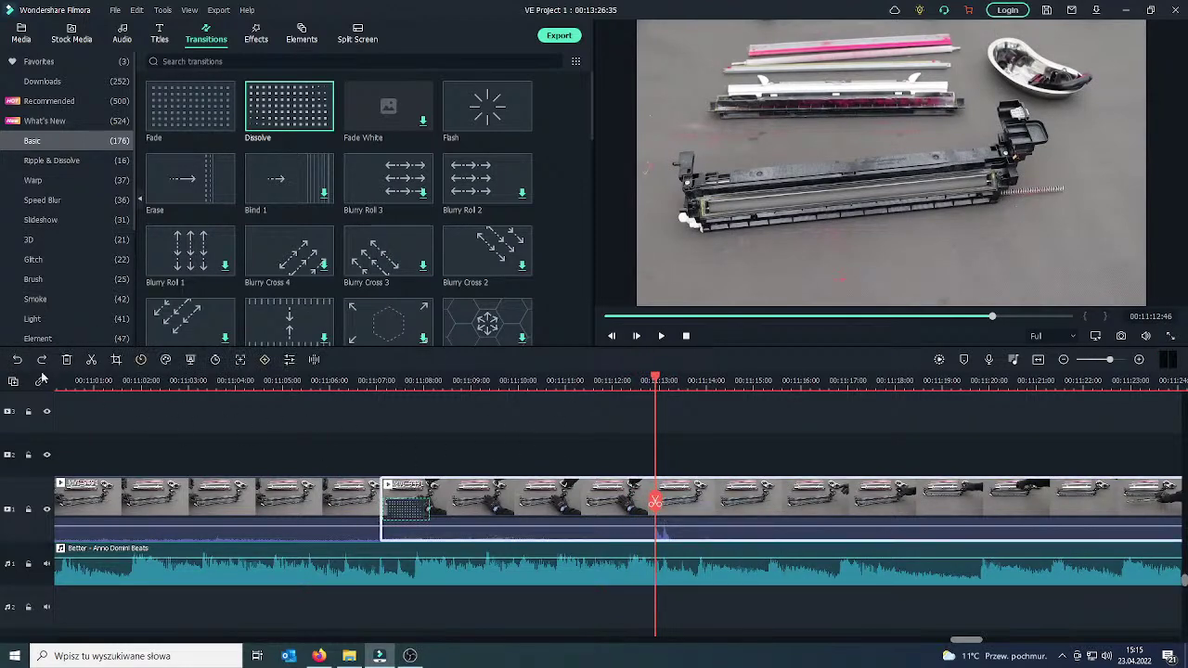
left_click_drag(657, 502, 661, 504)
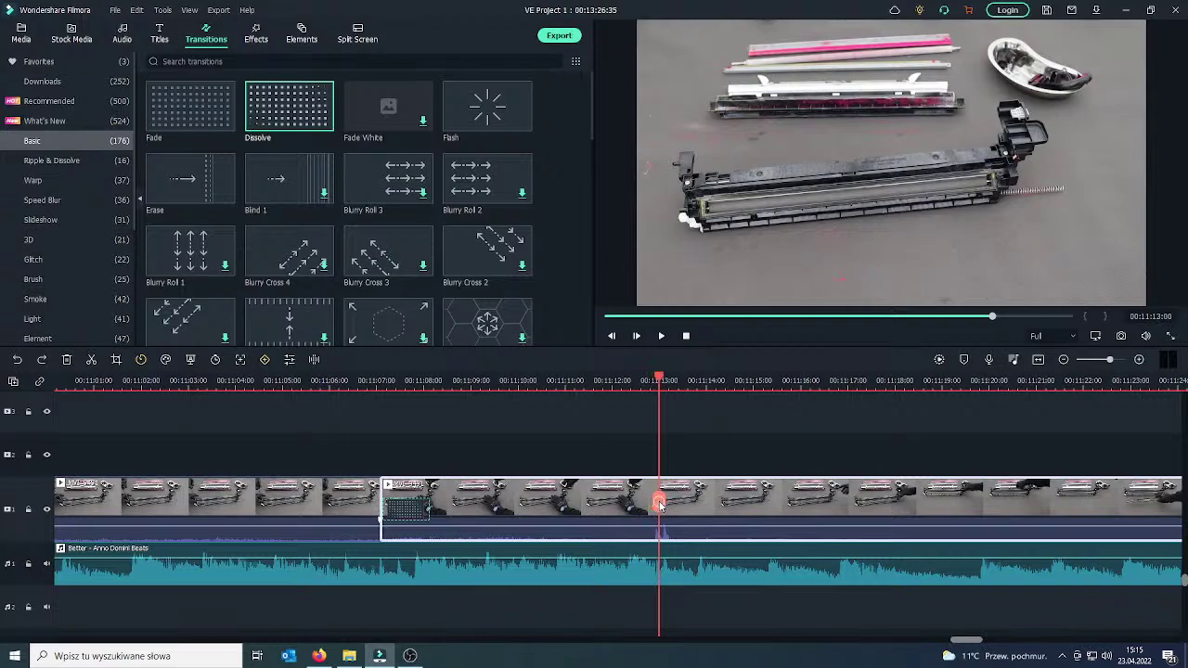
left_click(659, 503)
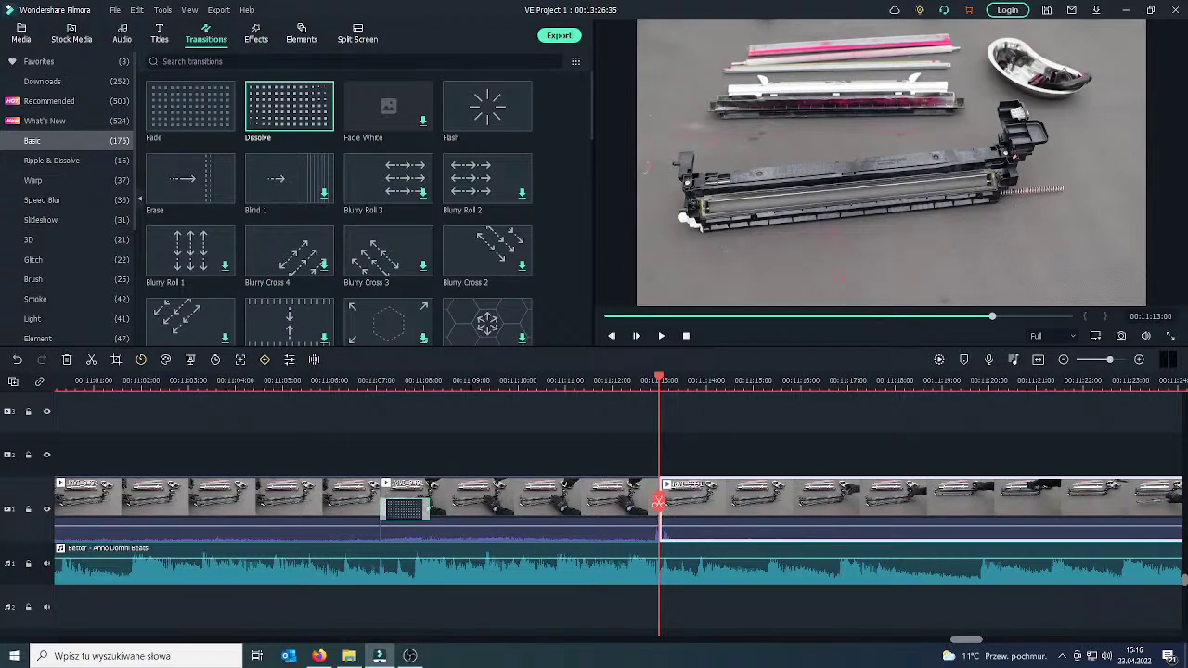
left_click(318, 655)
left_click_drag(271, 77, 300, 31)
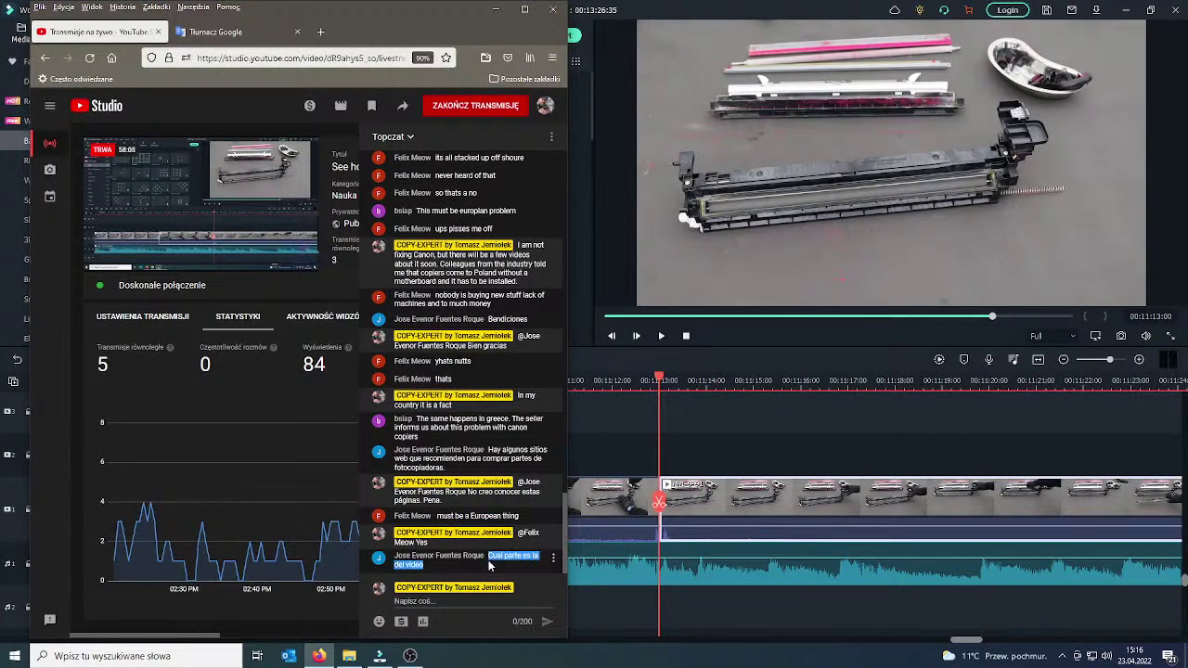
Translate 'Cual parte es la del video' from Spanish into Polish, then reset Polish as source.
left_click(222, 32)
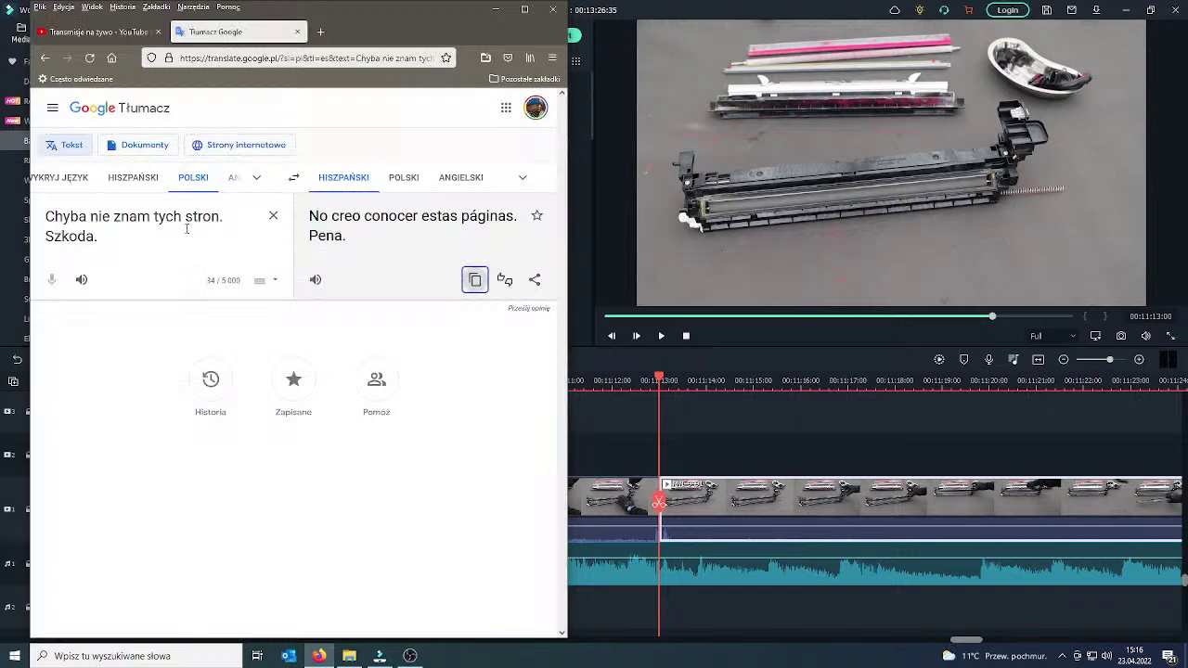
left_click(273, 216)
type("Cual parte es la del video")
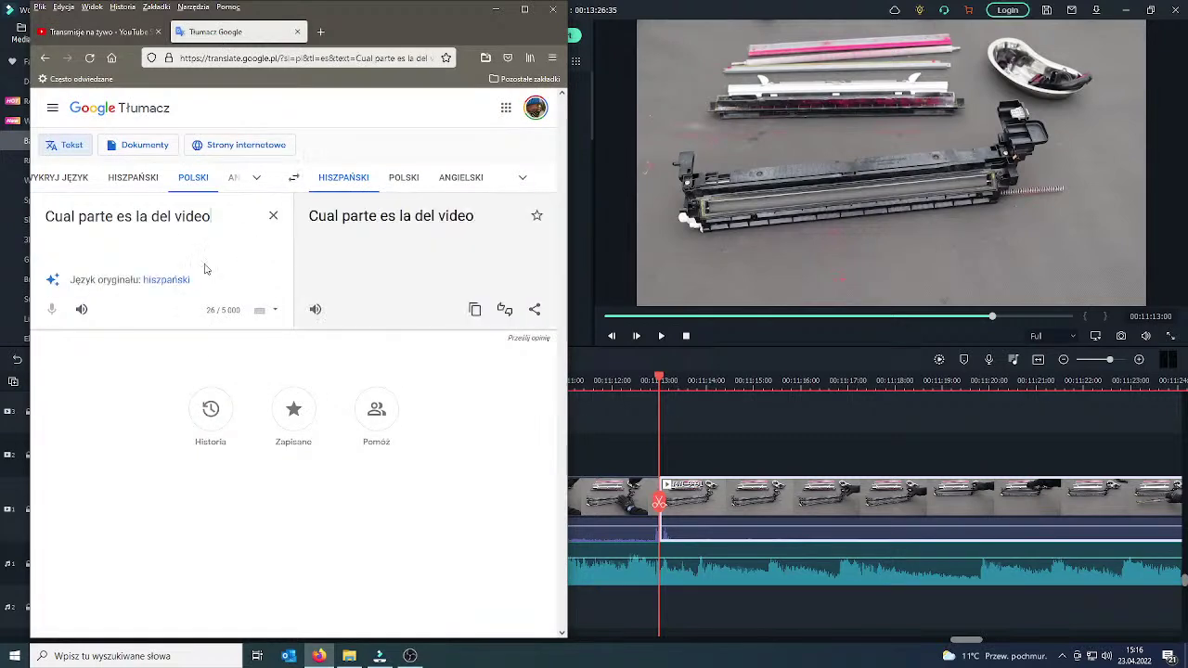
left_click(164, 282)
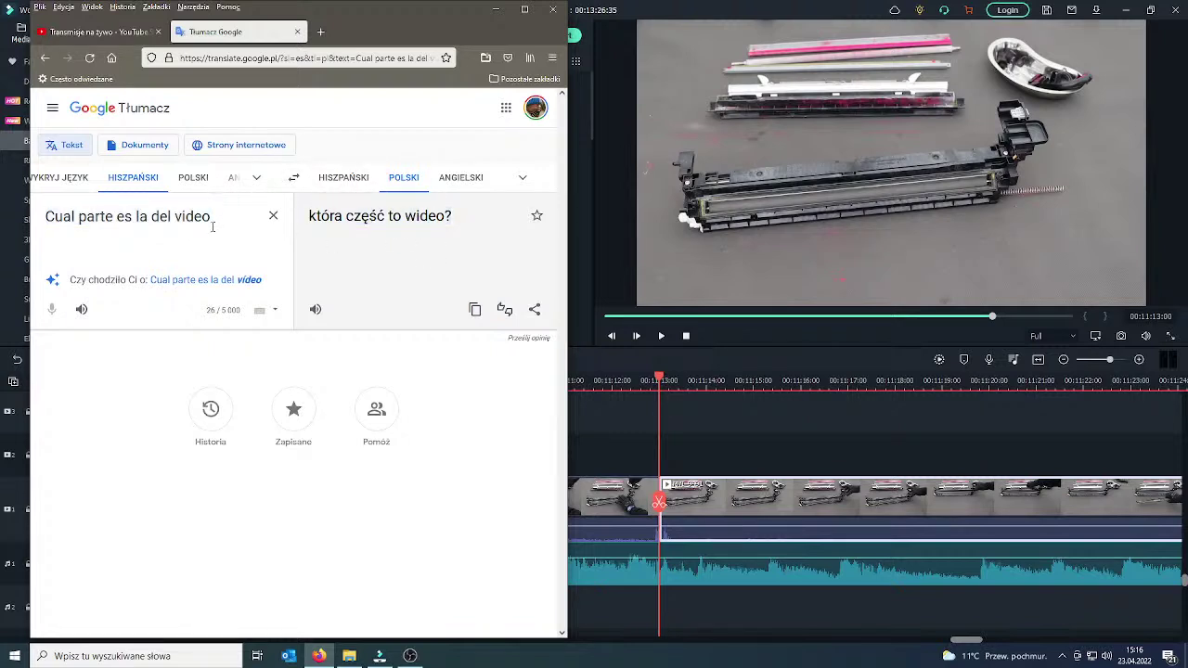
left_click(186, 176)
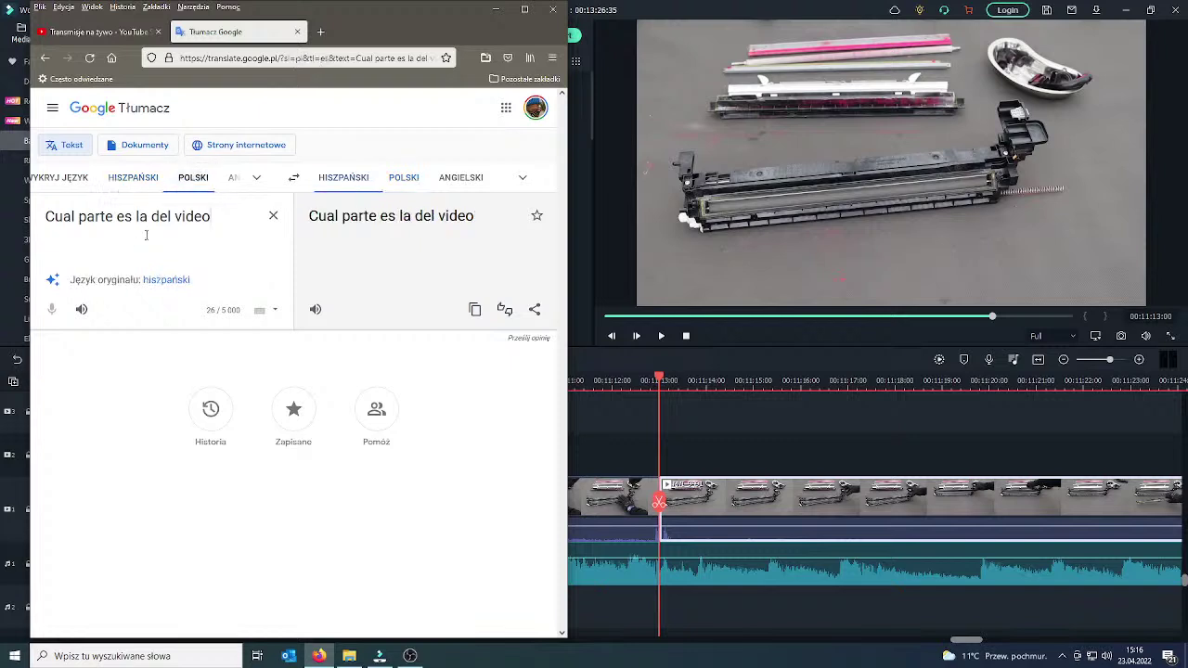
key("ctrl+a")
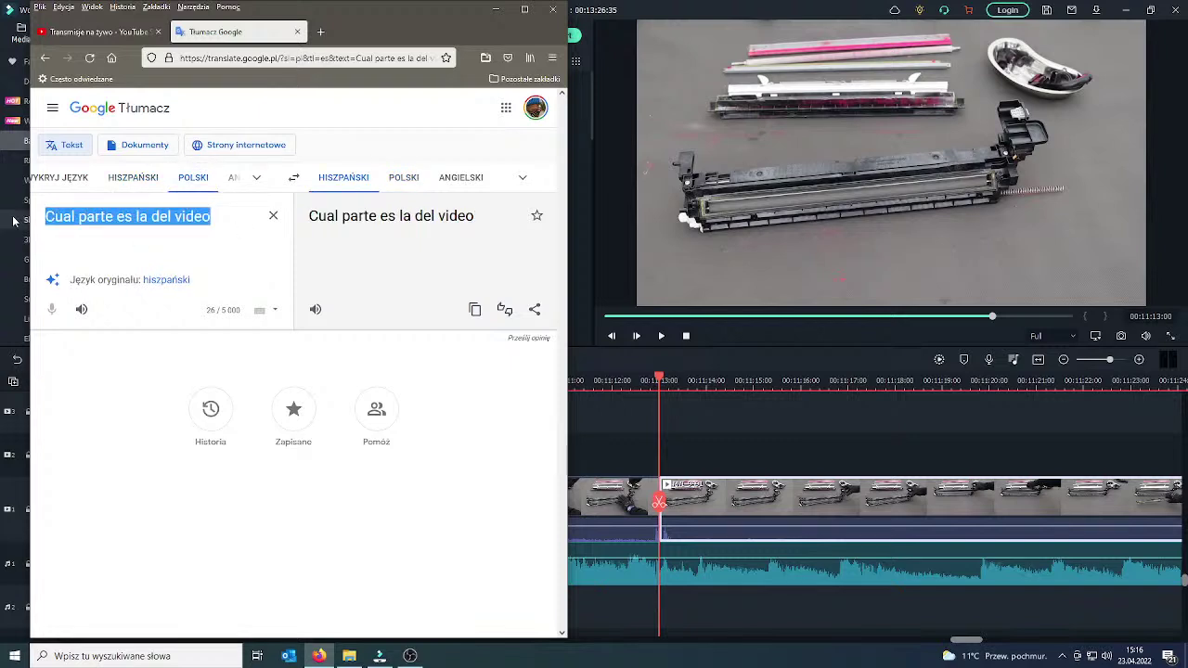
Translate the Polish reply about the Ricoh MPC 3003/3503/4503 drum unit into Spanish and copy it.
type("Drum Un")
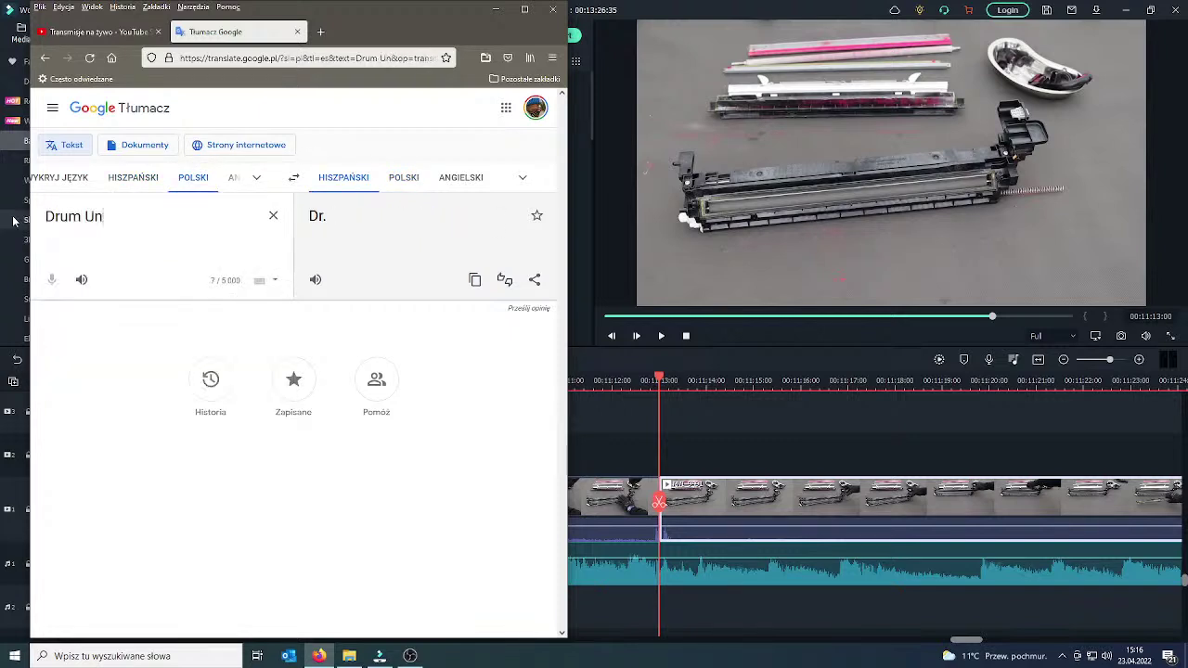
type("it Ricoh MPC3004 3504 4504 al")
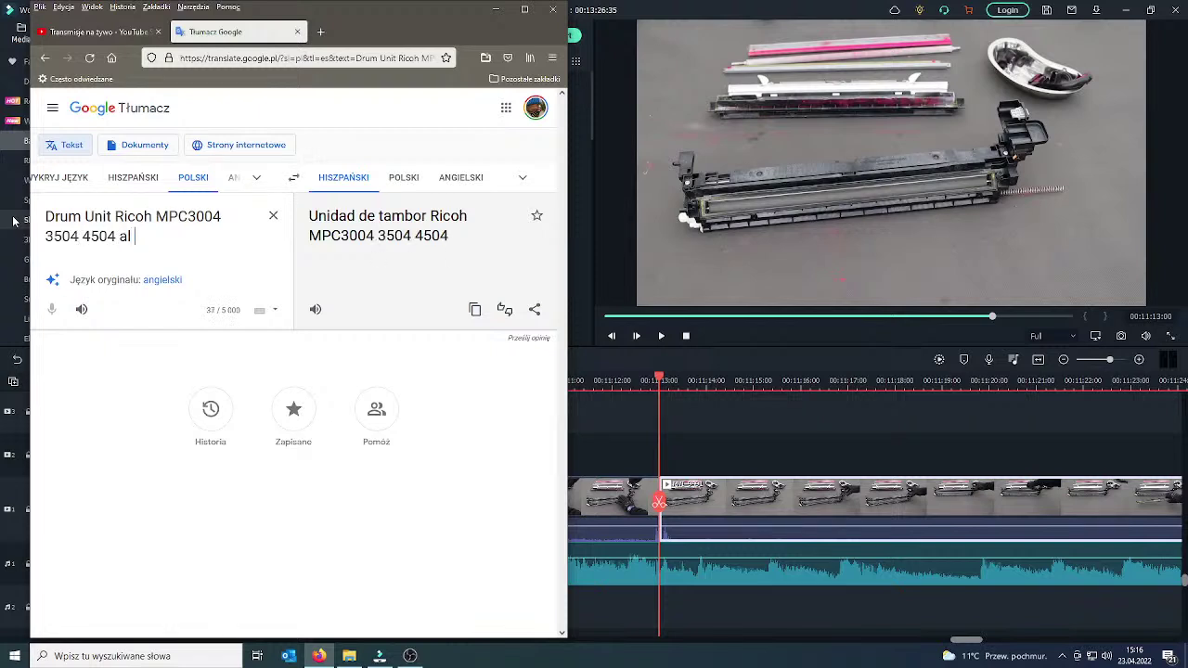
type("też")
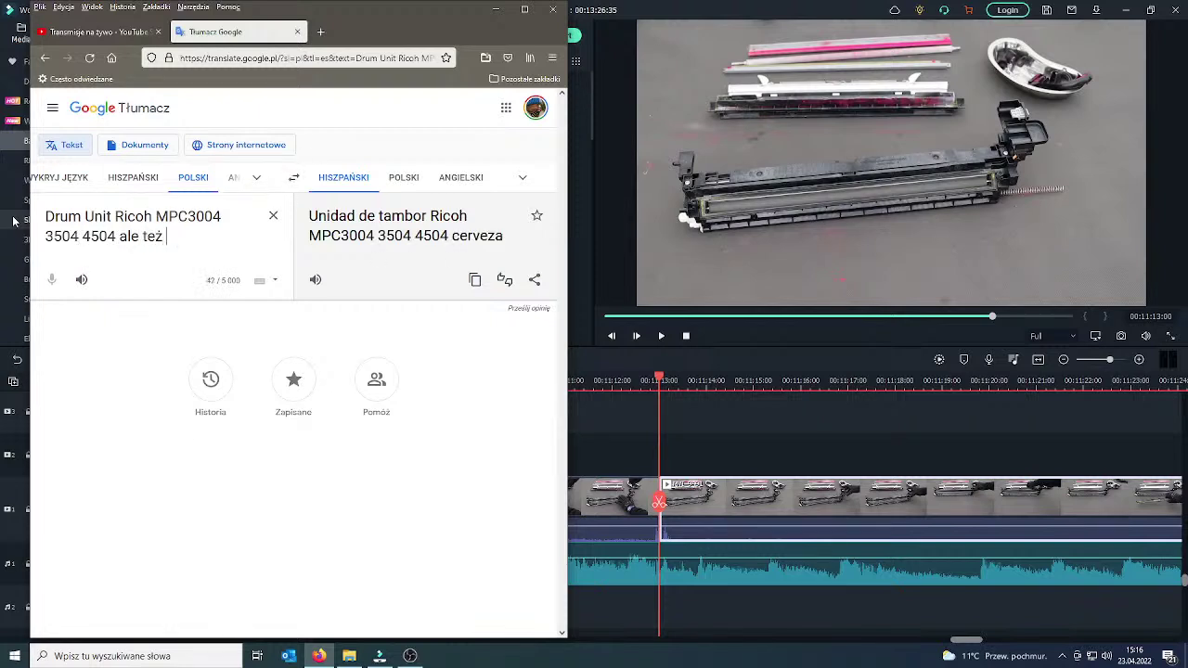
type(" bardzo pobdo")
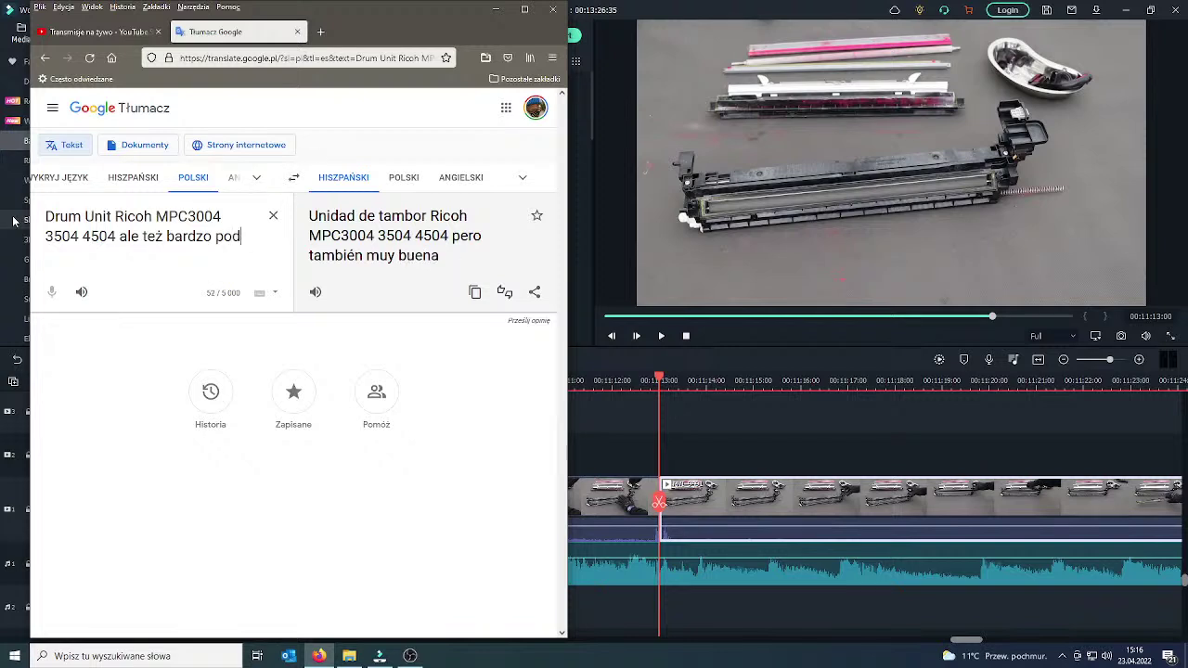
type("ny jest M")
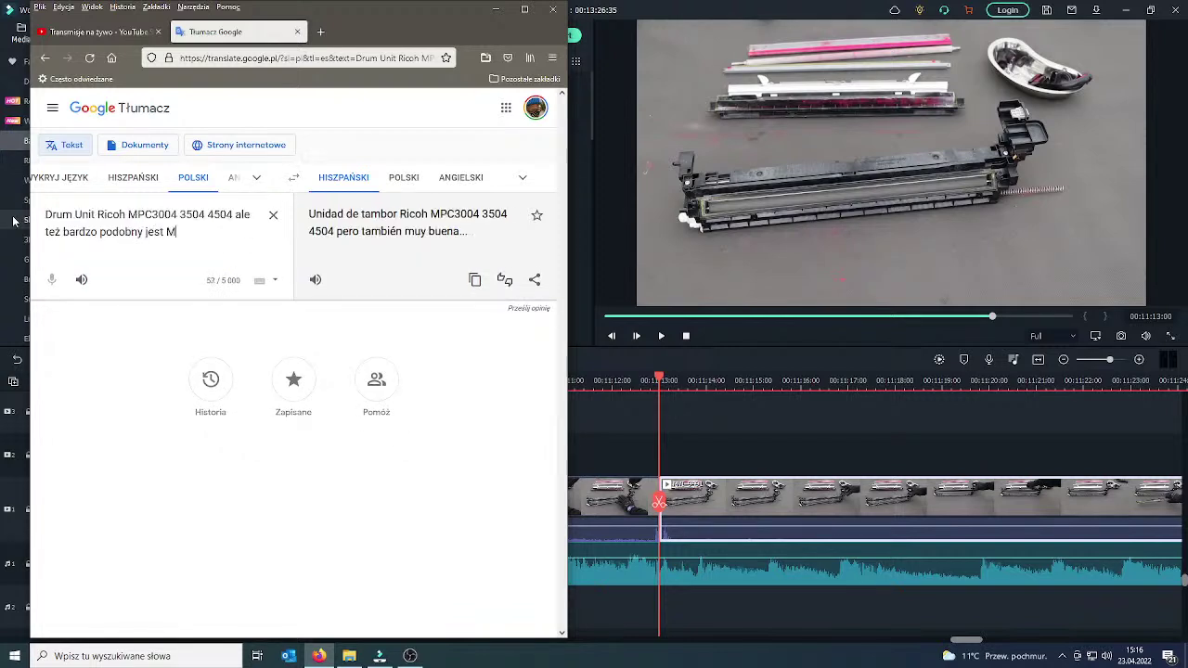
type("PC 3003")
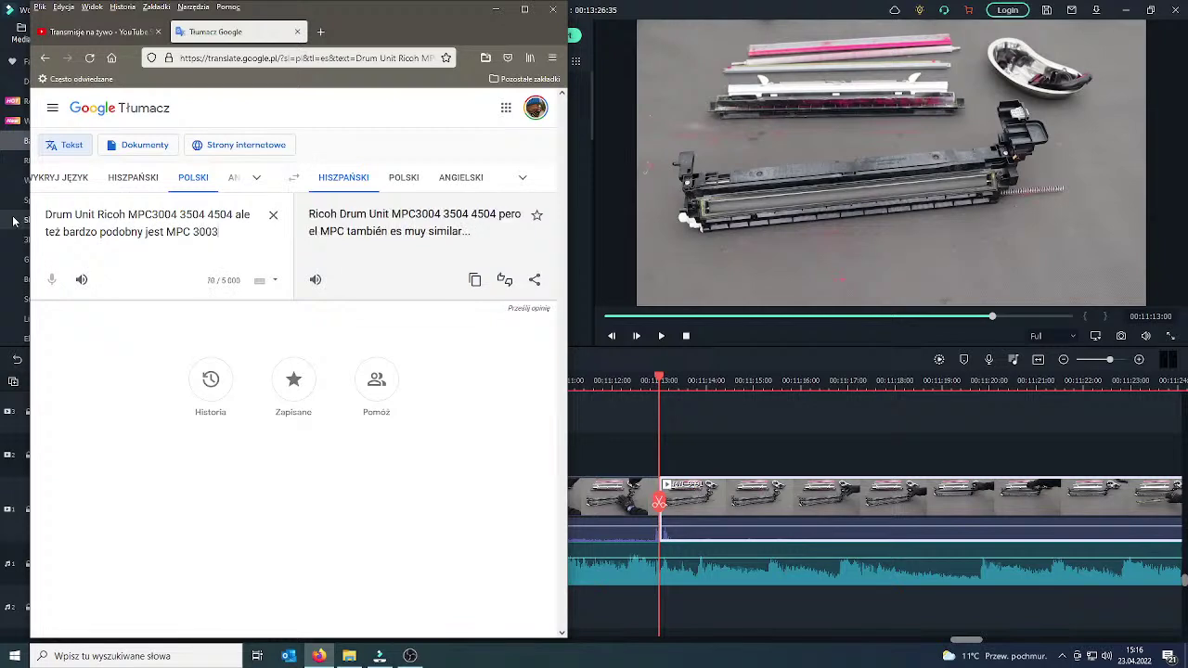
type(" 3503 4503 ...")
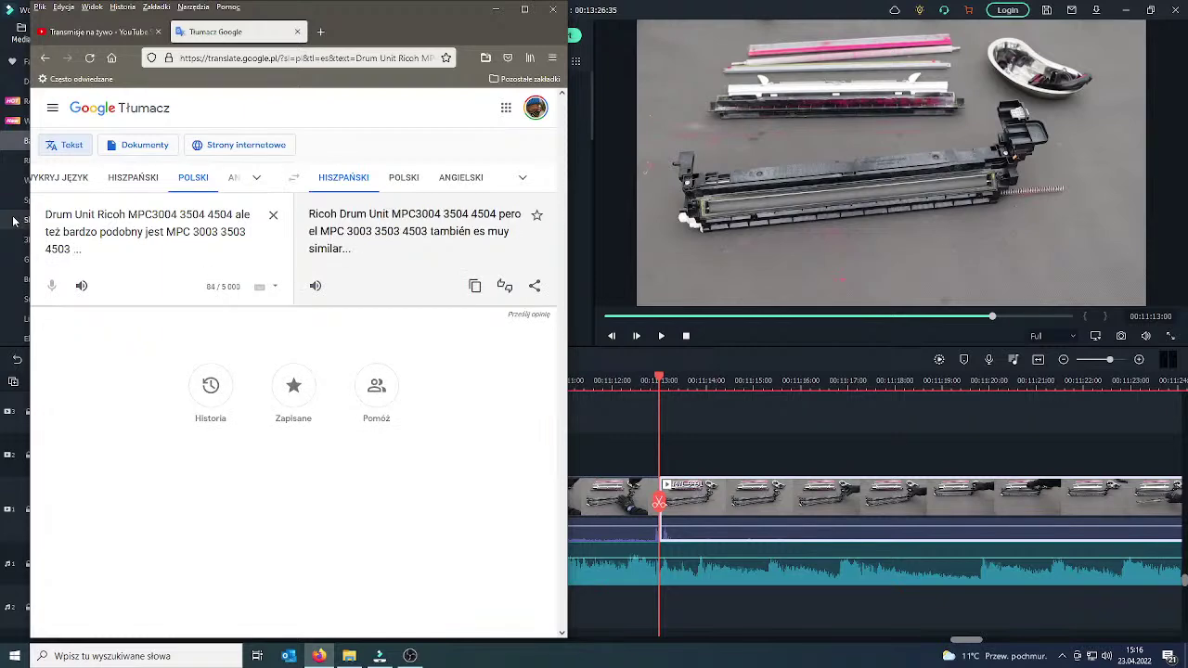
left_click(476, 290)
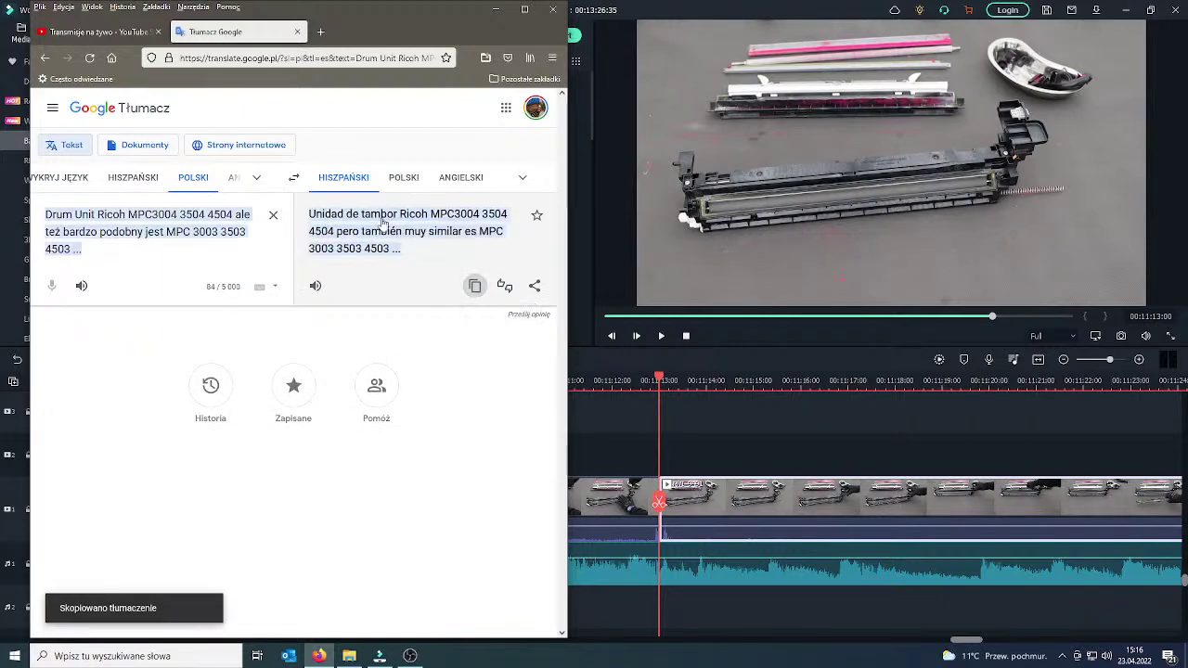
key("ctrl+shift+Tab")
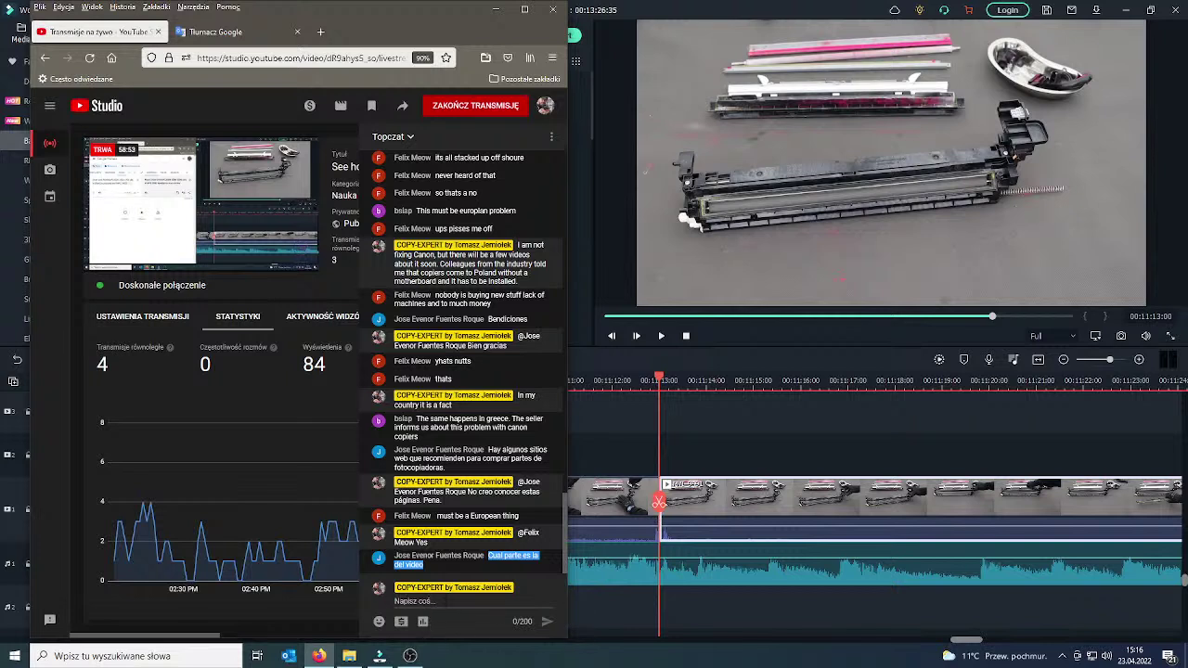
Post the Spanish drum-unit reply in live chat, mentioning the viewer who asked.
type("@")
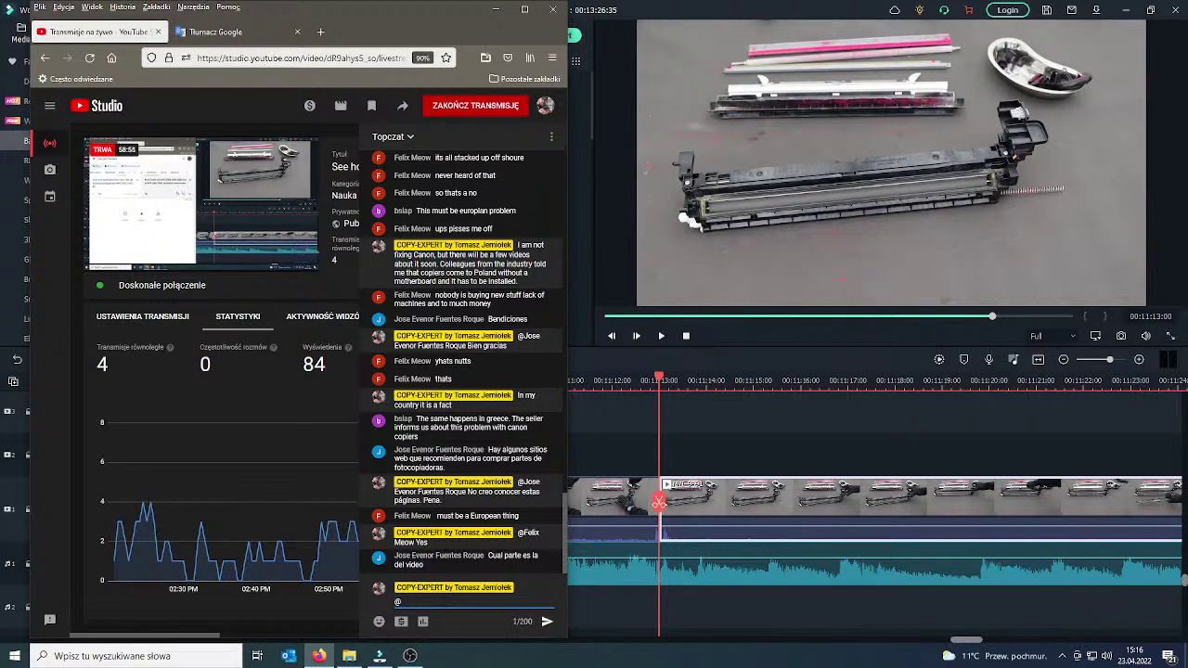
type("jos")
left_click(443, 583)
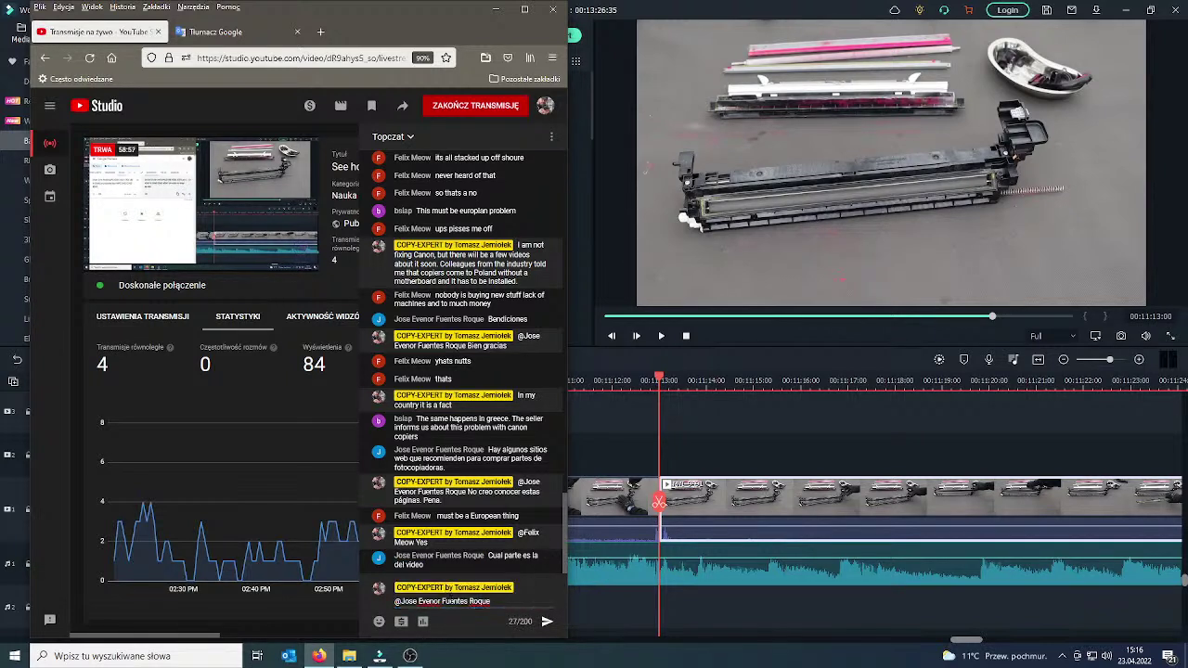
key("ctrl+v")
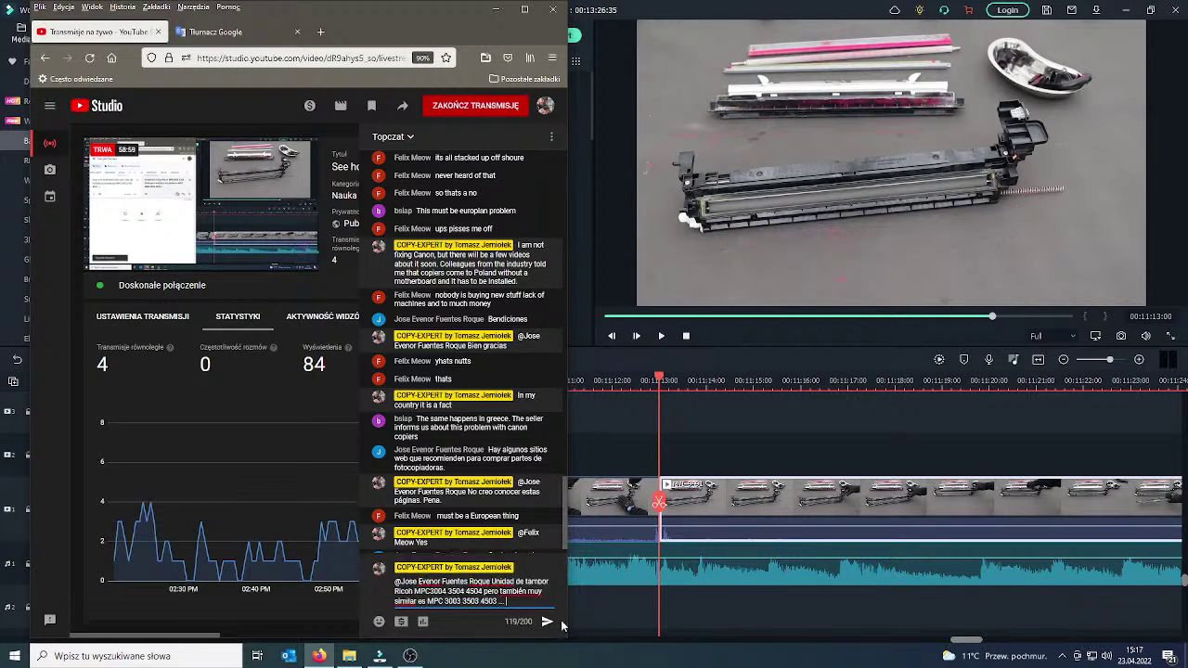
left_click(548, 622)
Send a smiley to the chat and switch back to Filmora.
left_click(469, 604)
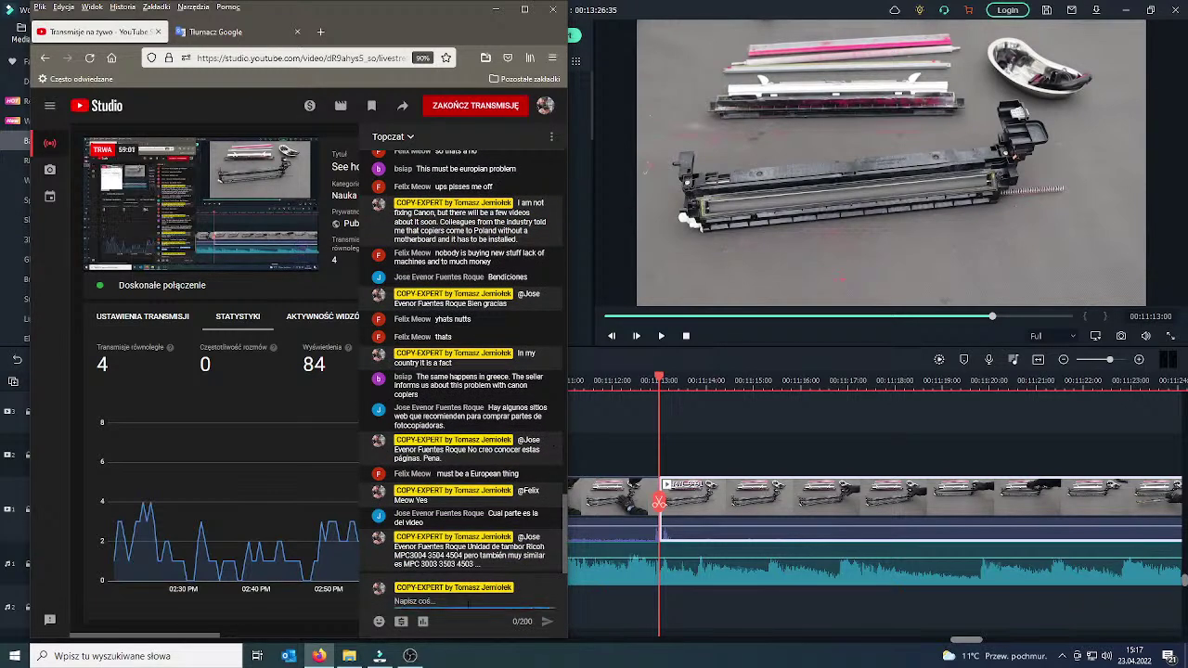
key("Return")
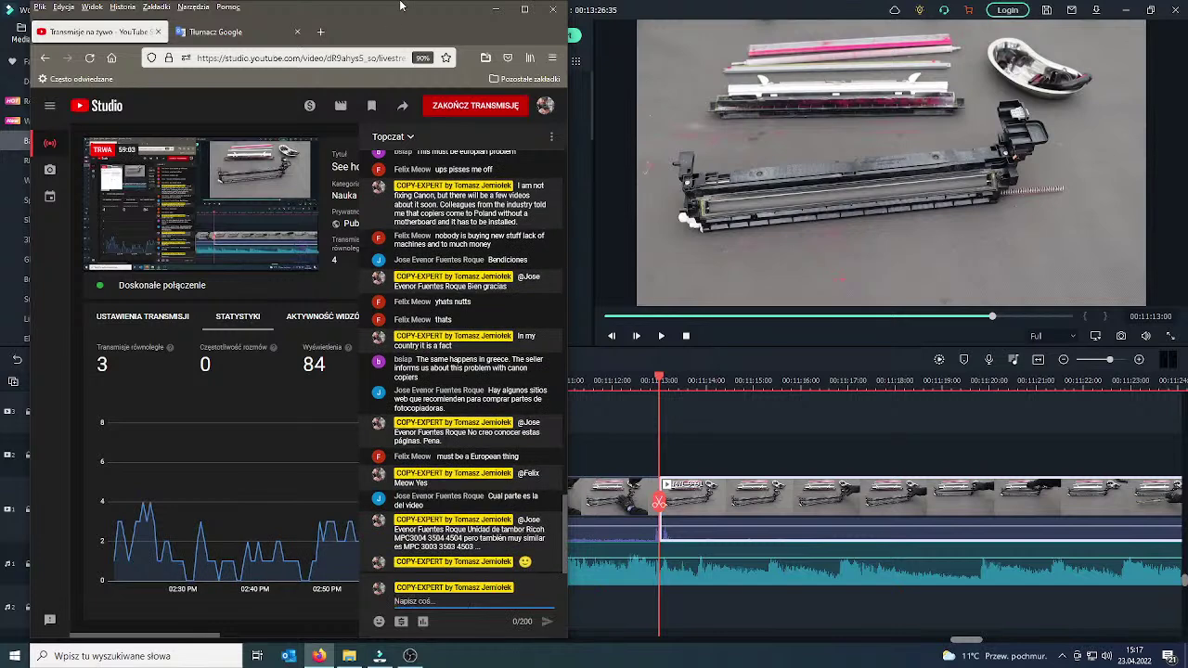
key("alt+Tab")
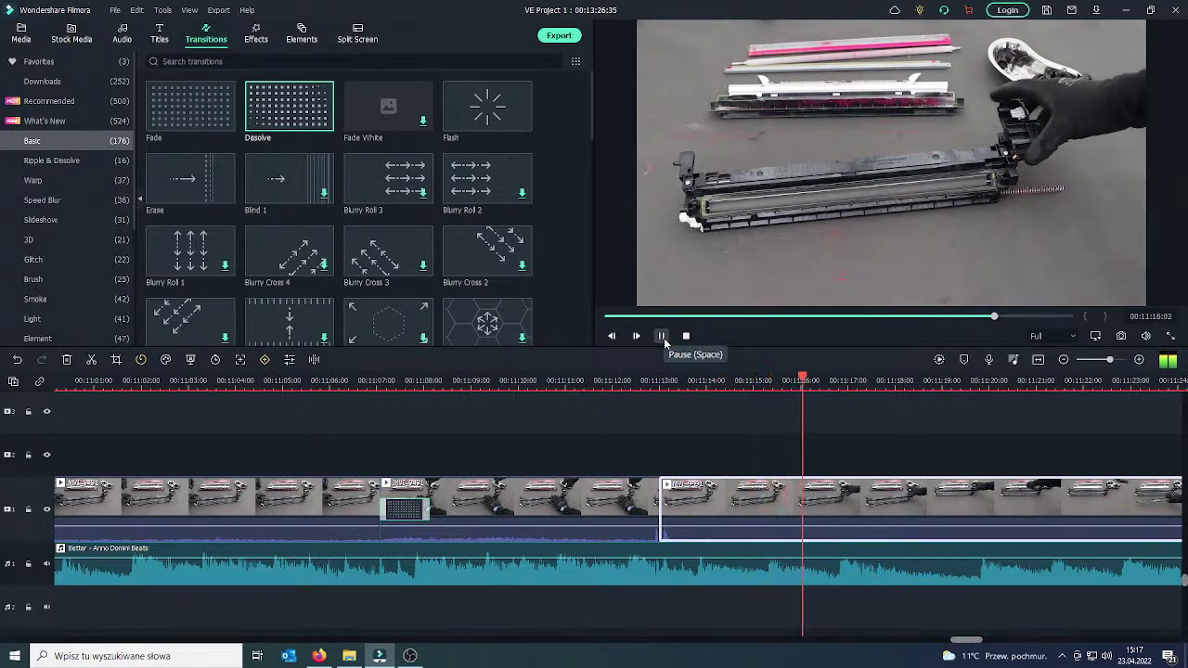
Cut out the footage at 00:11:15:21 and bridge the join with a Dissolve transition.
left_click(662, 337)
left_click_drag(862, 513, 775, 506)
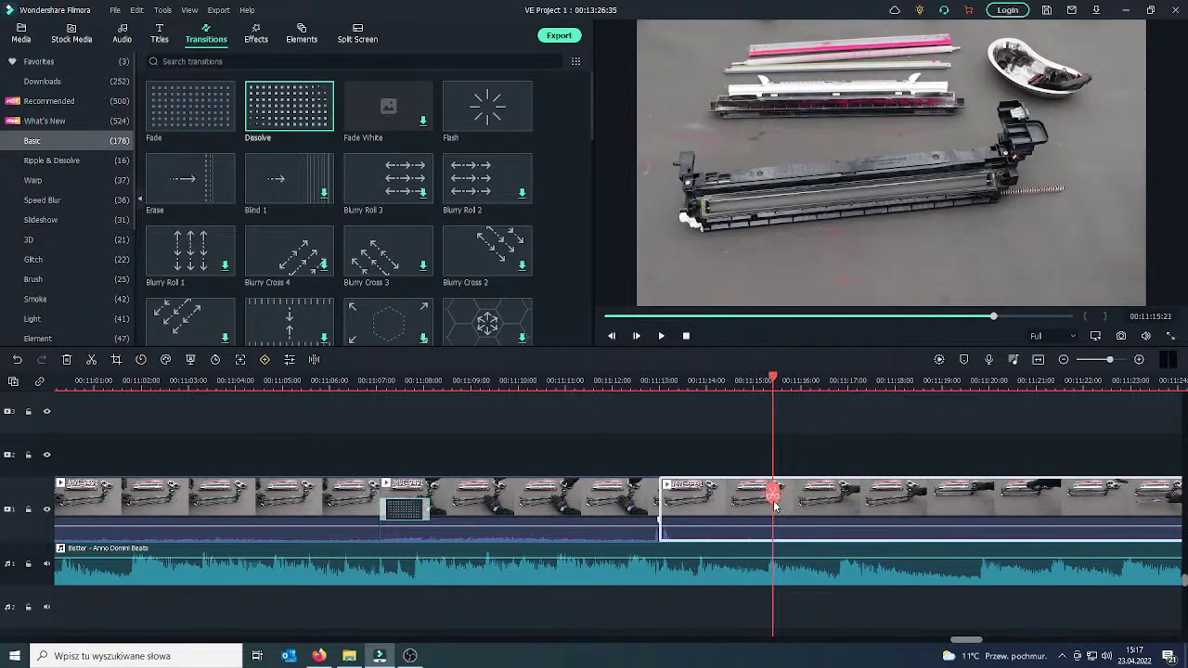
left_click(774, 502)
right_click(749, 510)
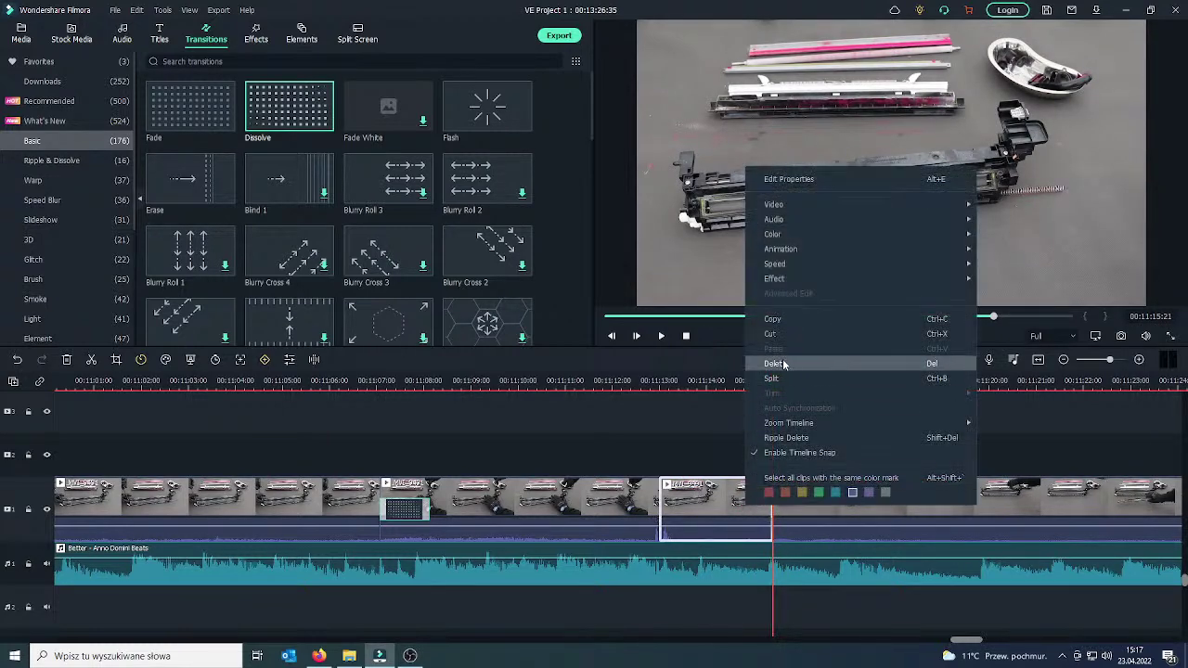
left_click(783, 364)
left_click(594, 492)
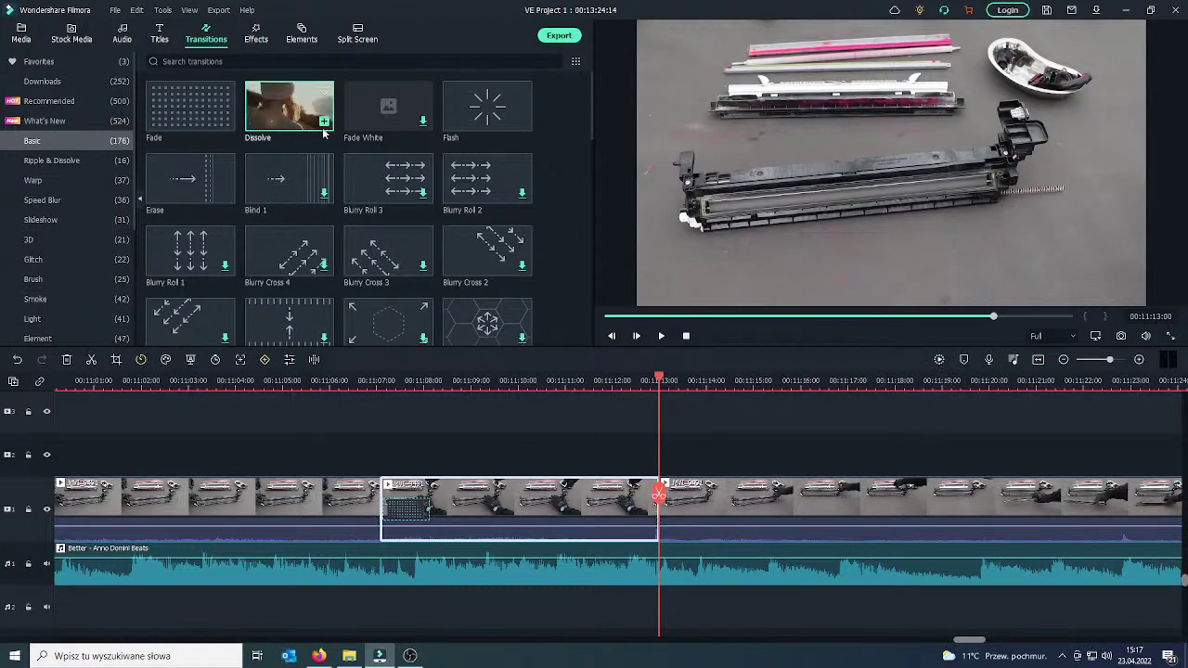
left_click_drag(323, 133, 661, 506)
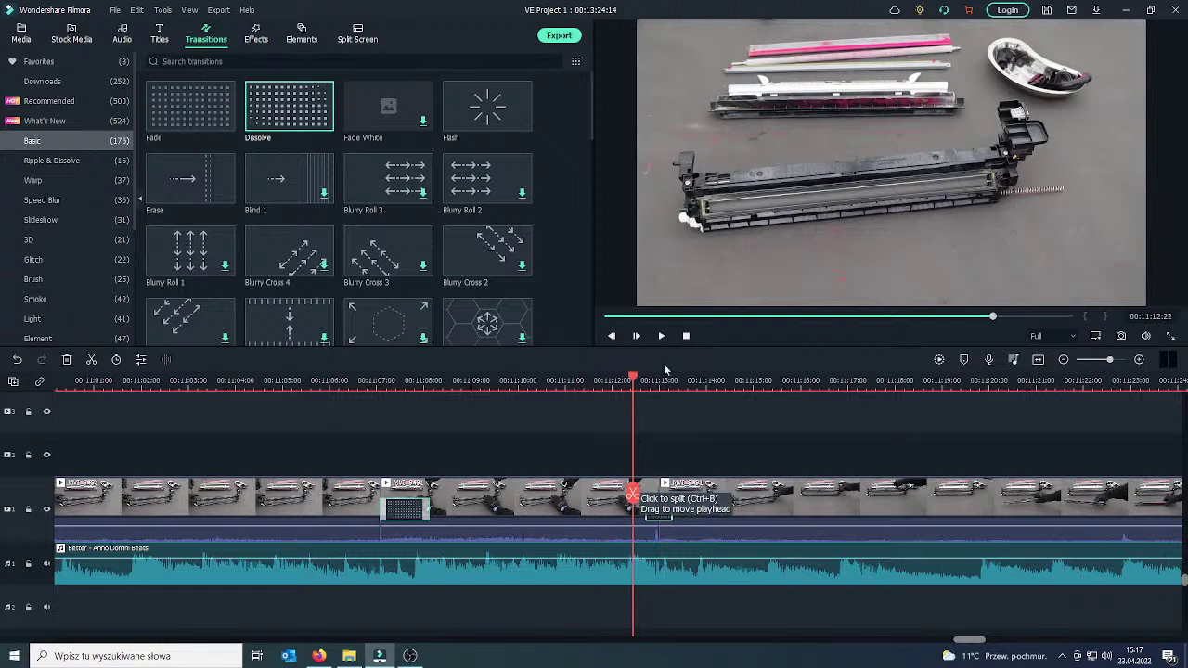
Preview the cut to 00:11:25:12, then try a split near 00:11:22 and undo it.
left_click(662, 336)
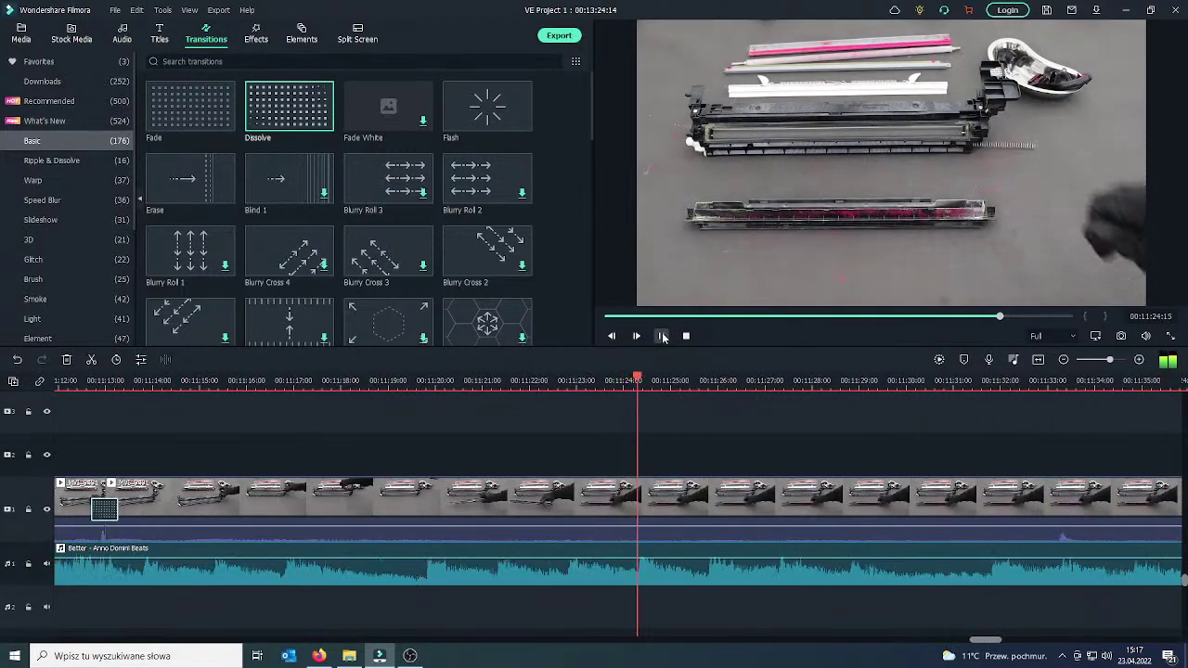
left_click(662, 338)
left_click_drag(682, 495, 650, 493)
left_click(650, 490)
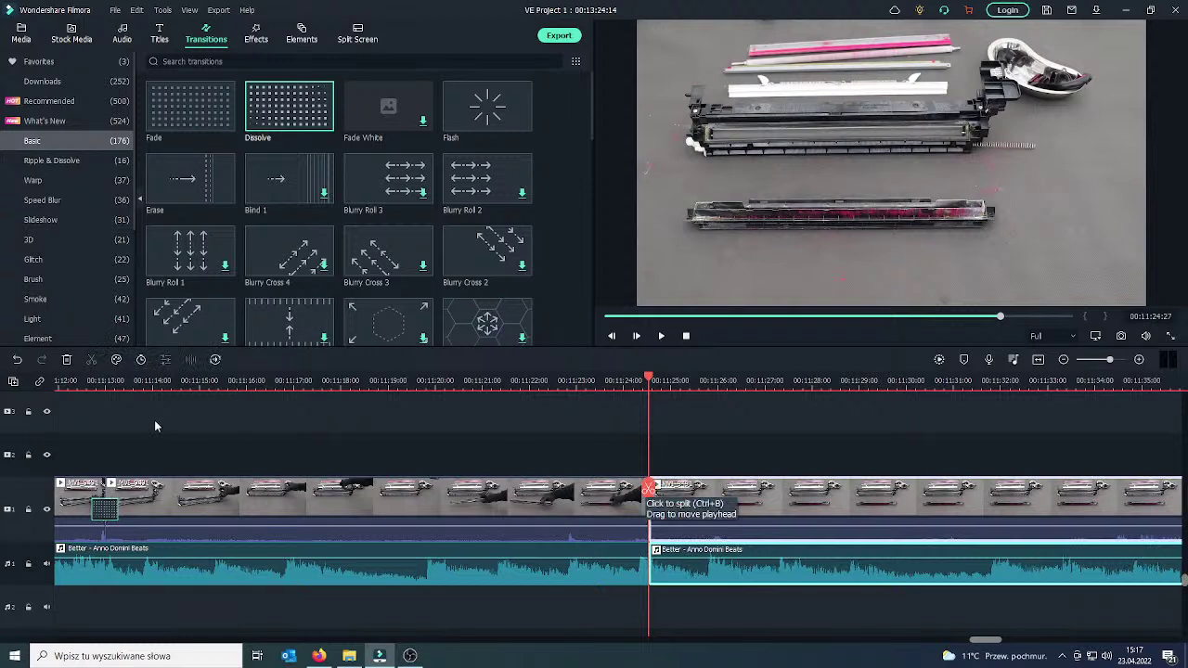
key("ctrl+z")
left_click(700, 509)
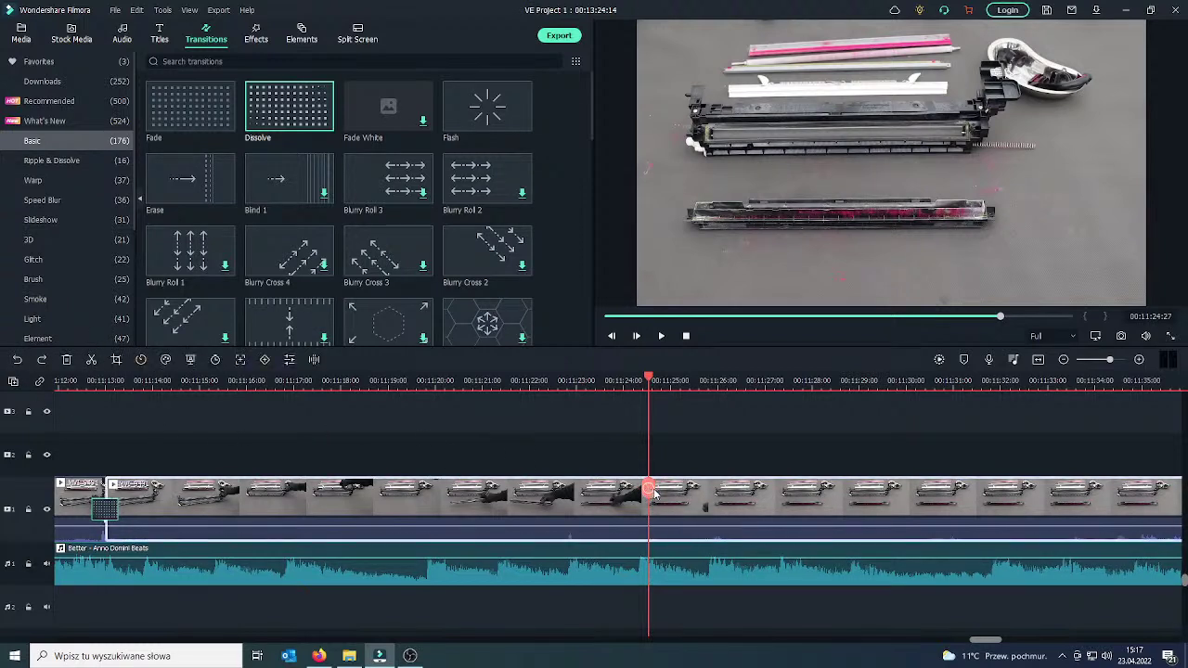
Split the clip at the playhead and at 00:11:39:27, and delete the section between.
left_click(650, 490)
left_click_drag(650, 493, 969, 496)
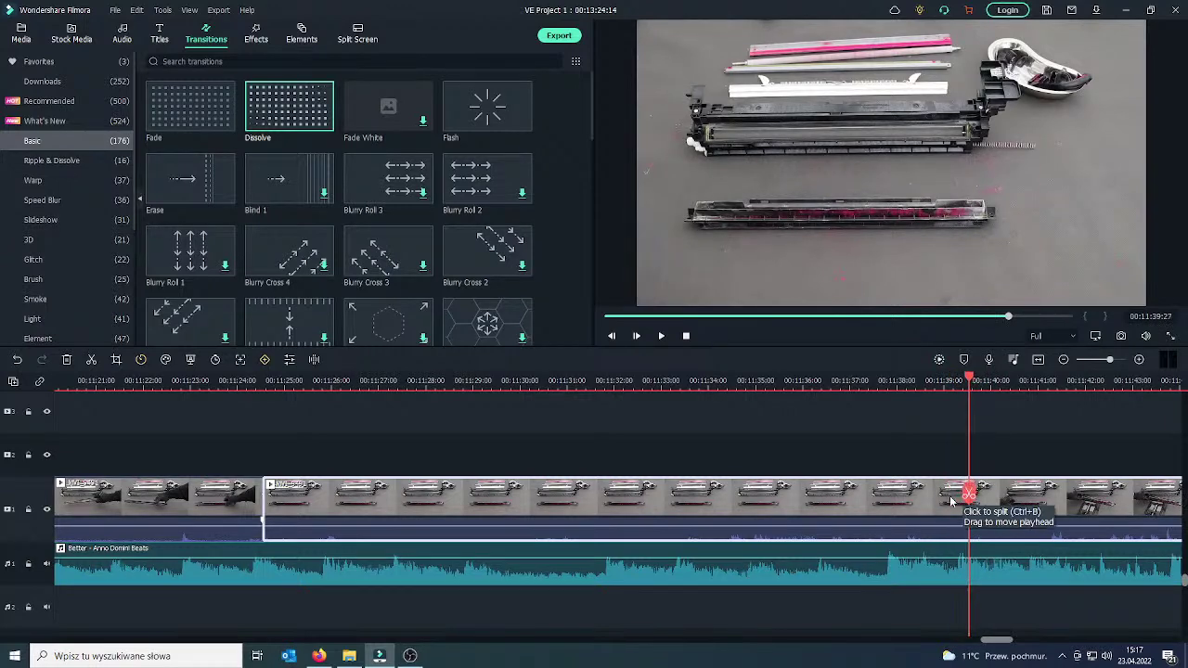
left_click(970, 492)
left_click(921, 504)
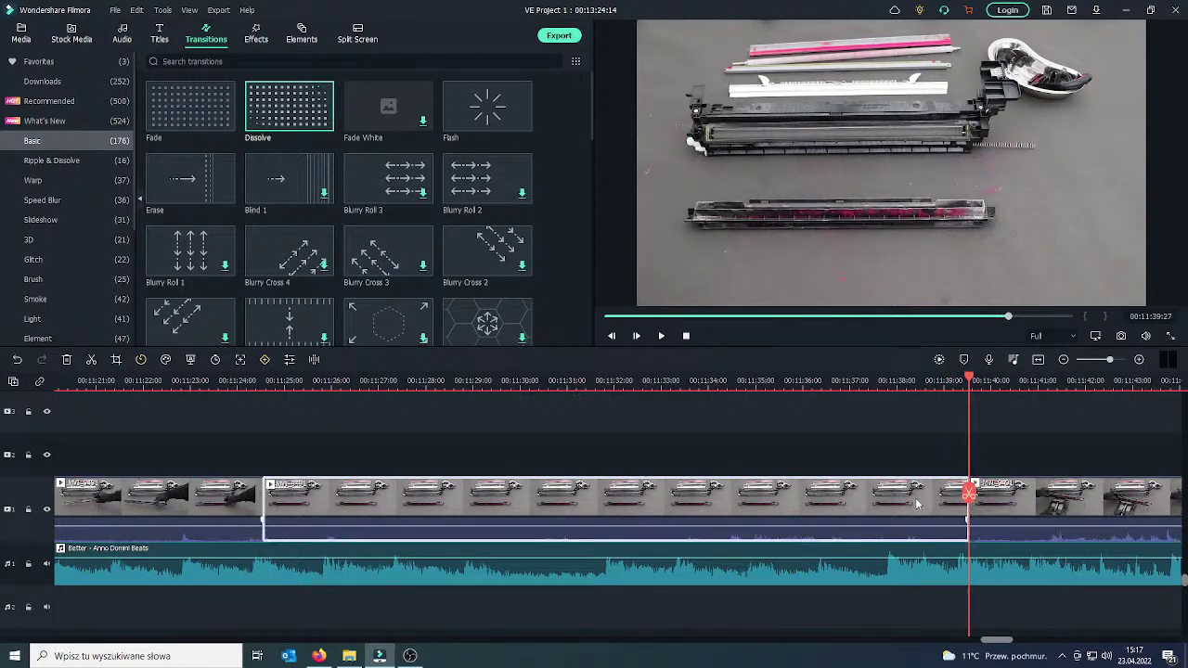
key("Delete")
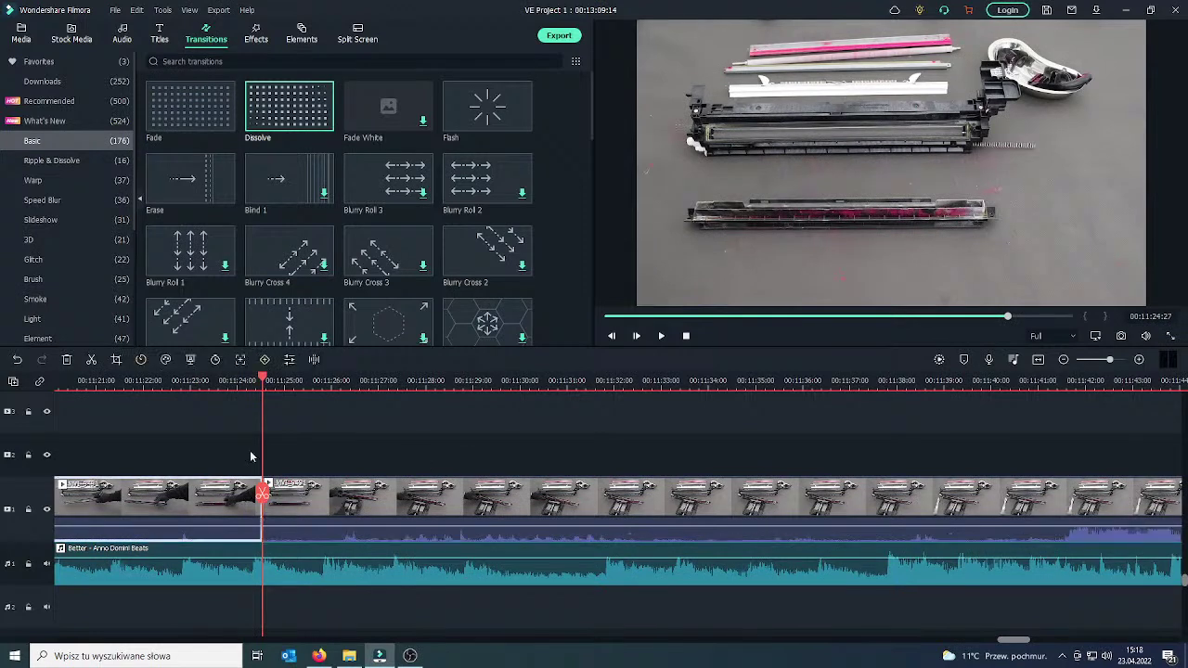
Add a Dissolve across the new cut, preview it, and split the clip at 00:11:28:11.
double_click(289, 105)
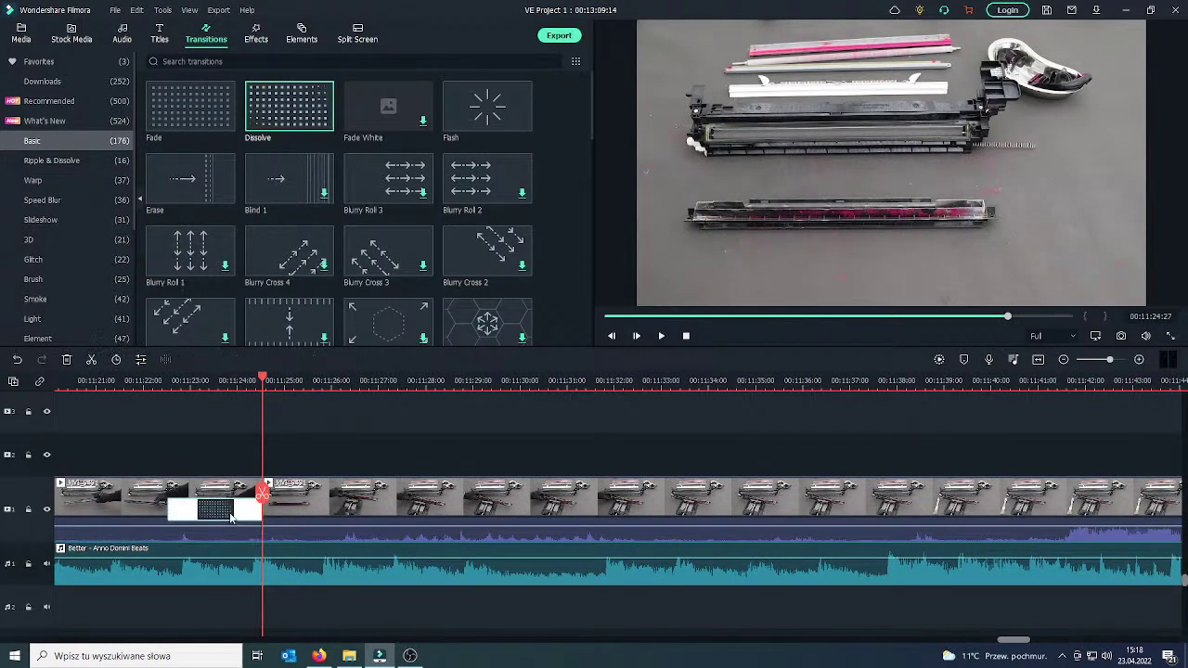
left_click_drag(231, 518, 311, 509)
left_click(194, 380)
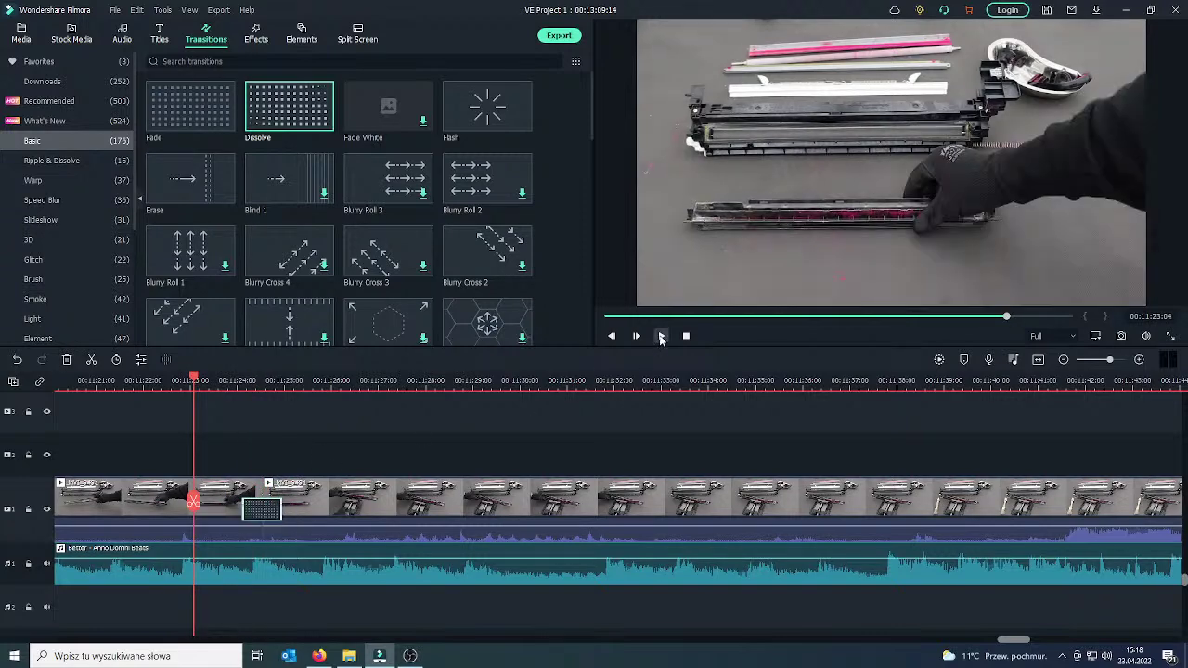
left_click(661, 336)
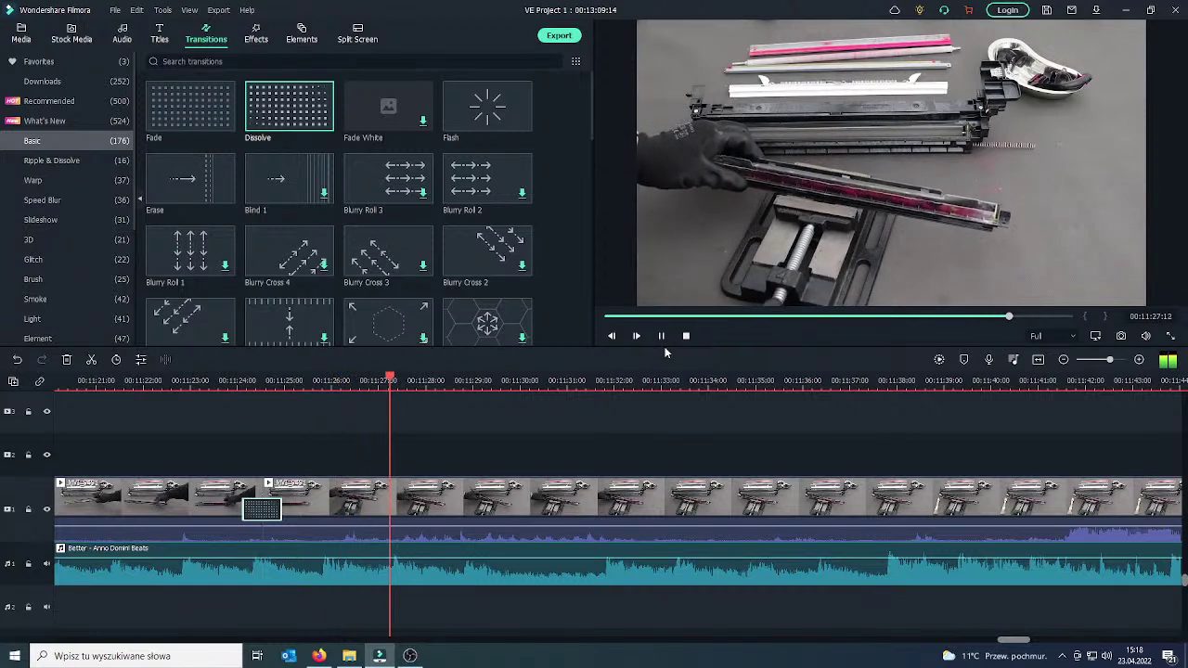
left_click(662, 337)
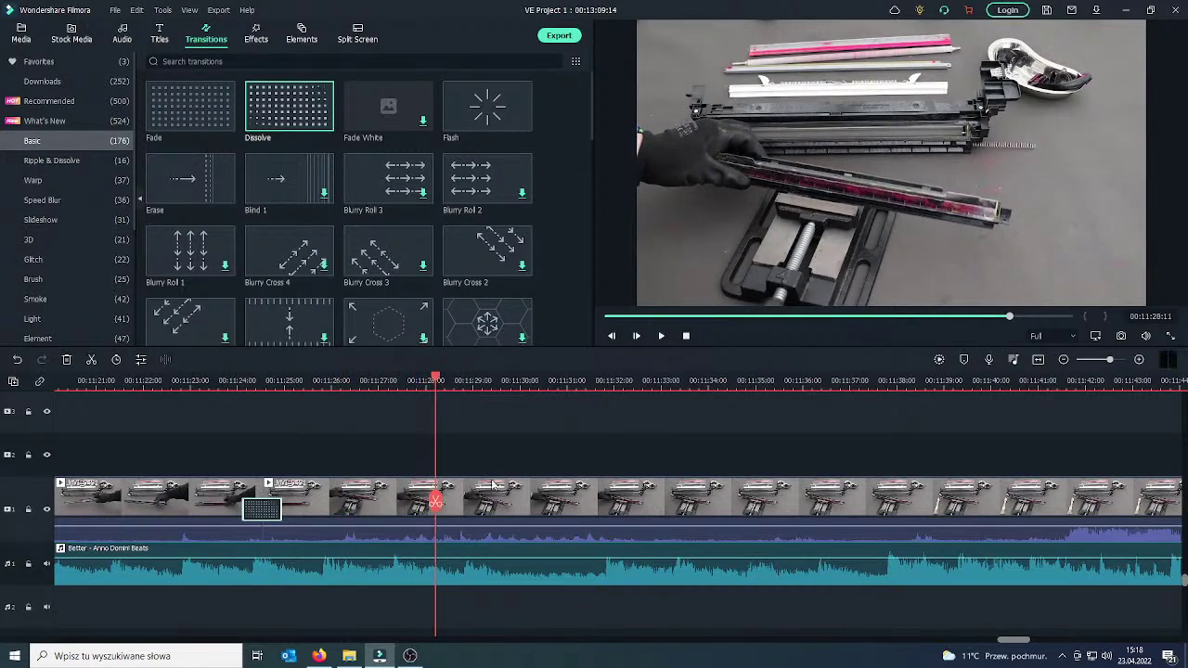
left_click(435, 502)
left_click(435, 503)
left_click_drag(436, 503, 670, 498)
Split at 00:11:33:10 and set the separated clip to uniform speed 2,56, then preview it.
left_click(670, 497)
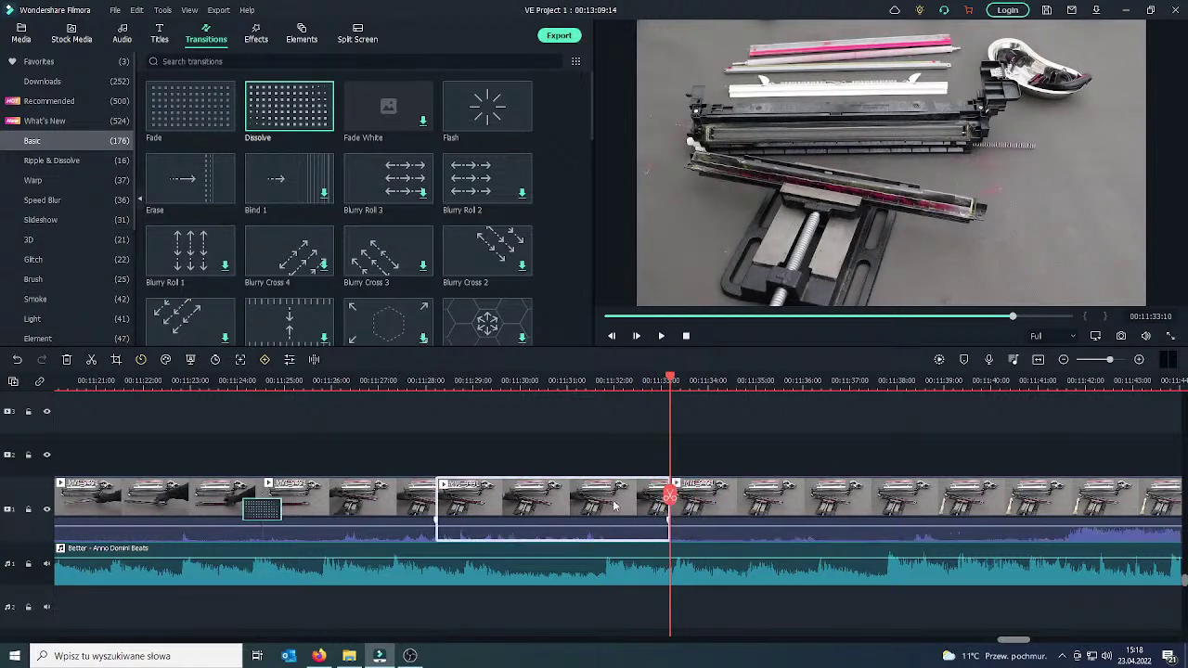
right_click(613, 506)
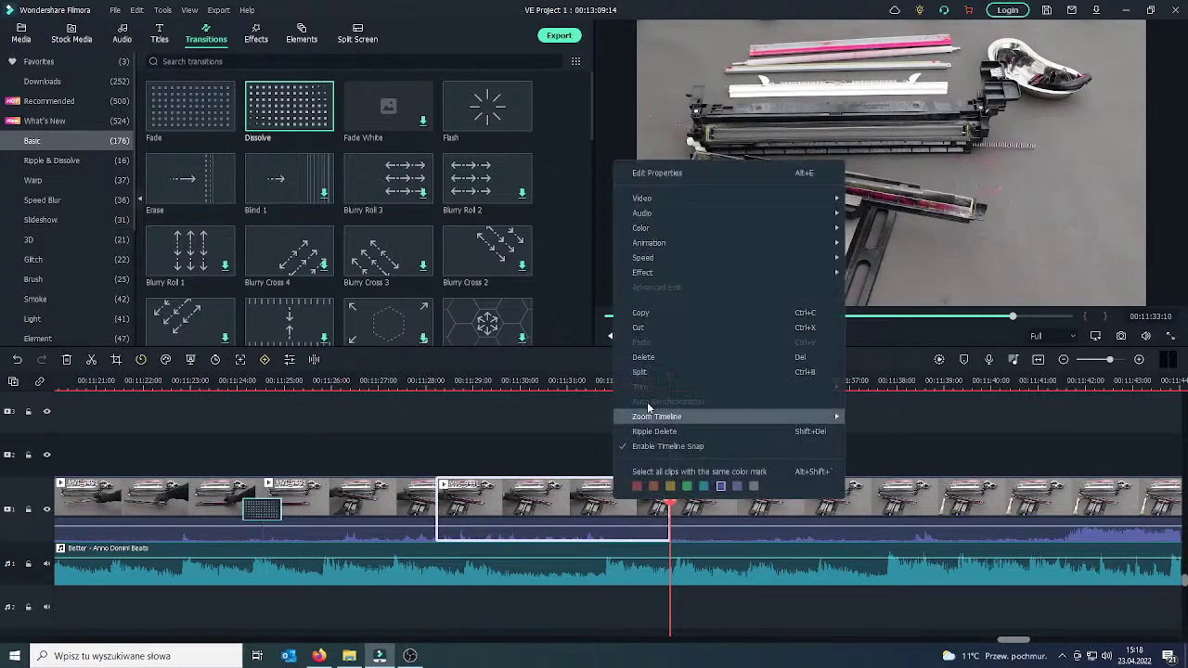
double_click(570, 503)
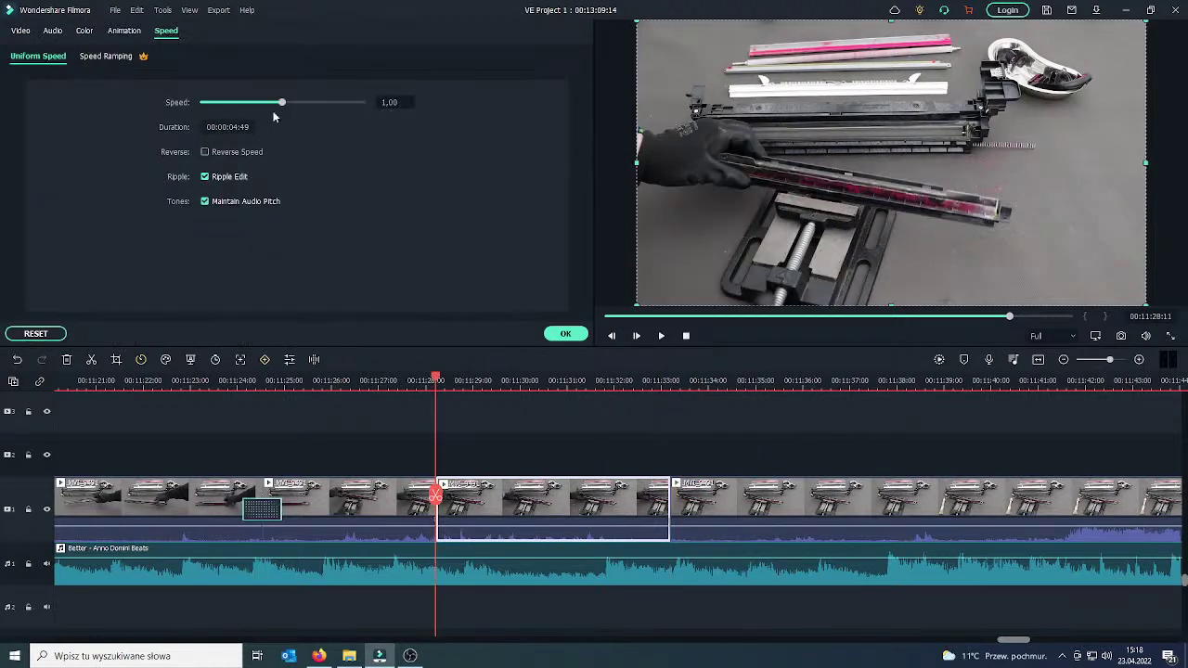
left_click_drag(282, 105, 284, 107)
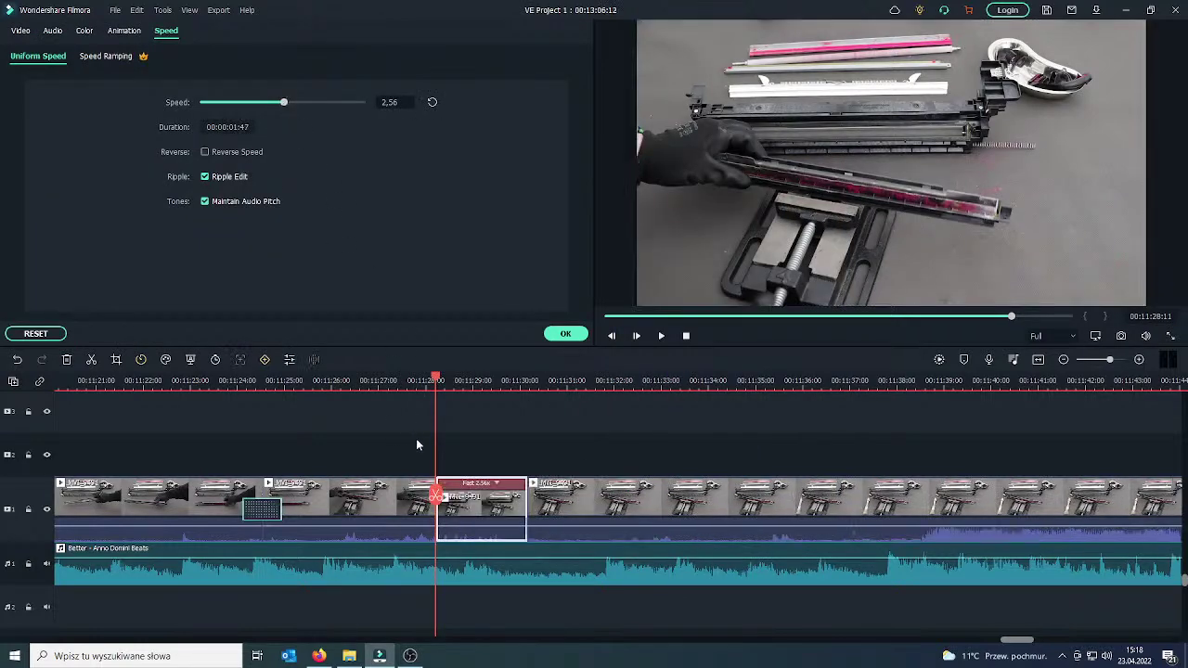
left_click_drag(436, 496, 419, 498)
left_click(566, 334)
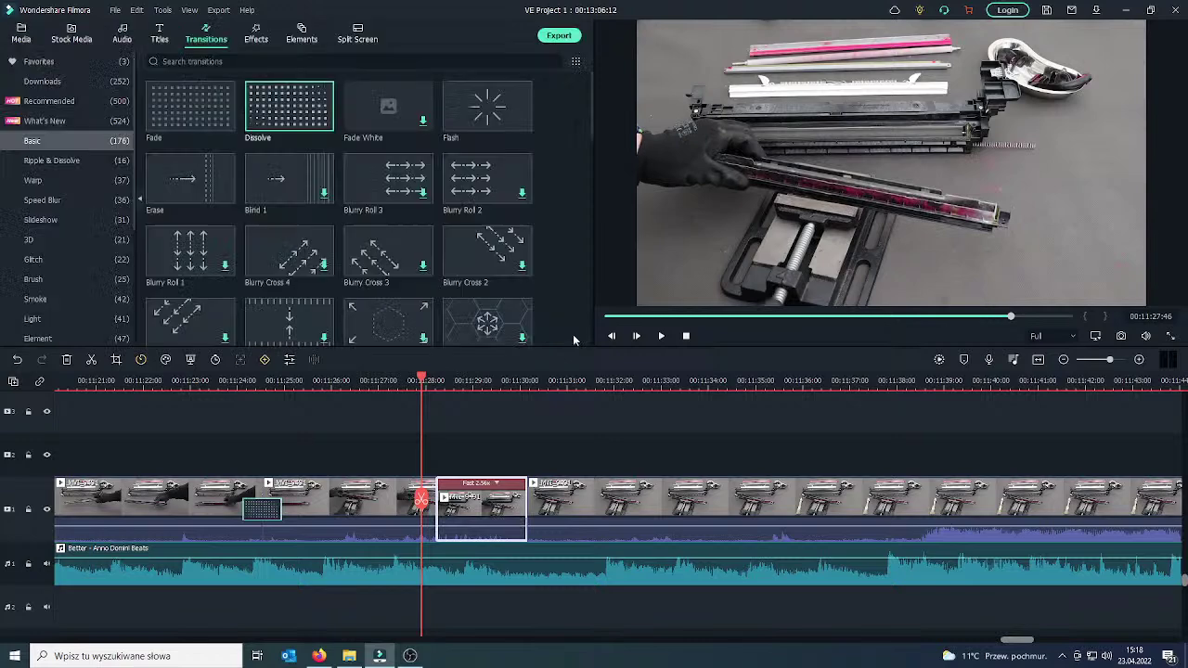
left_click(665, 336)
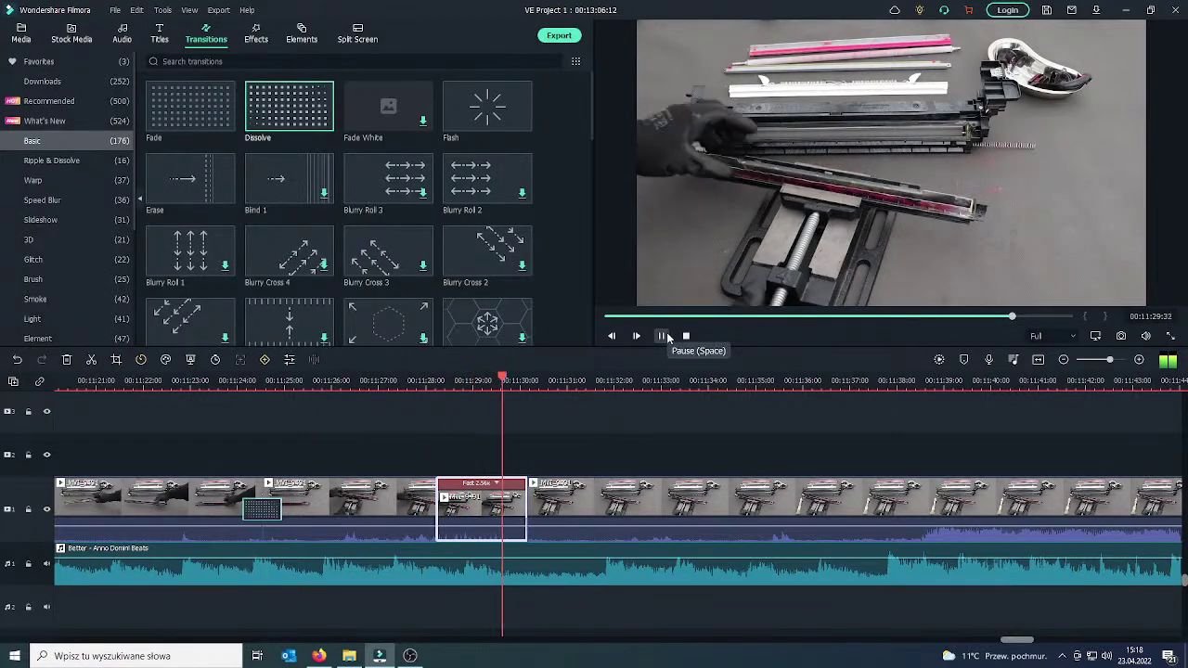
key("space")
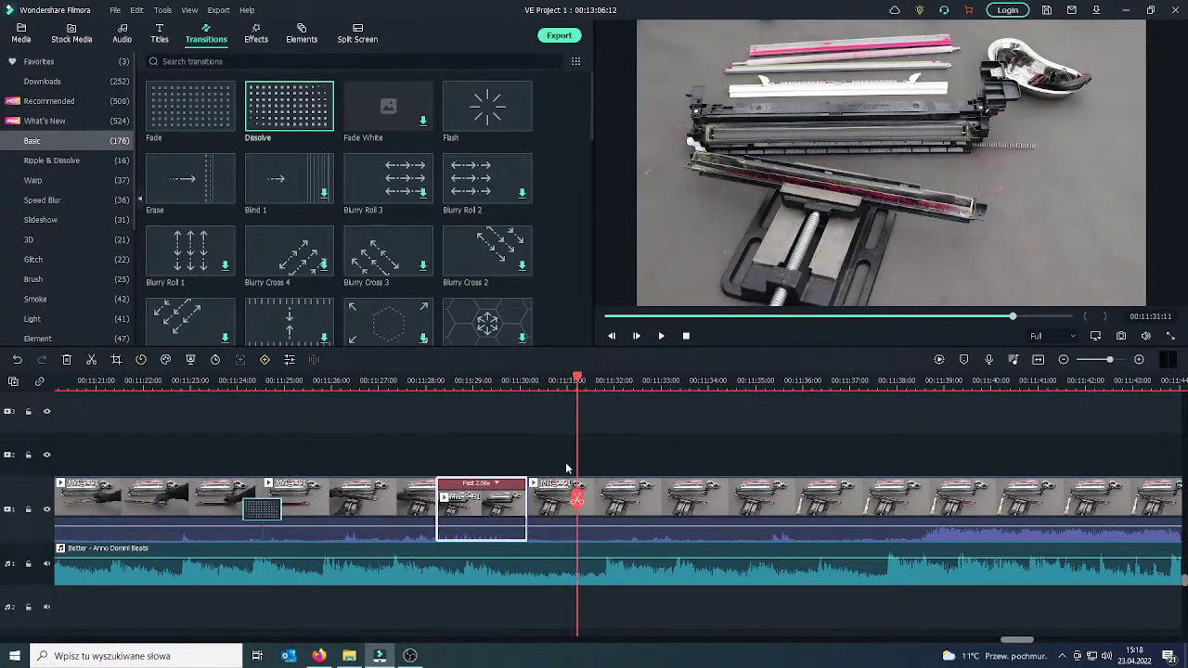
Split and delete two unwanted pieces of footage following the sped-up clip.
left_click_drag(577, 497, 563, 498)
left_click(564, 500)
left_click(556, 505)
key("Delete")
mouse_move(529, 502)
left_mouse_down()
mouse_move(787, 502)
mouse_move(727, 507)
left_mouse_up()
left_click(726, 506)
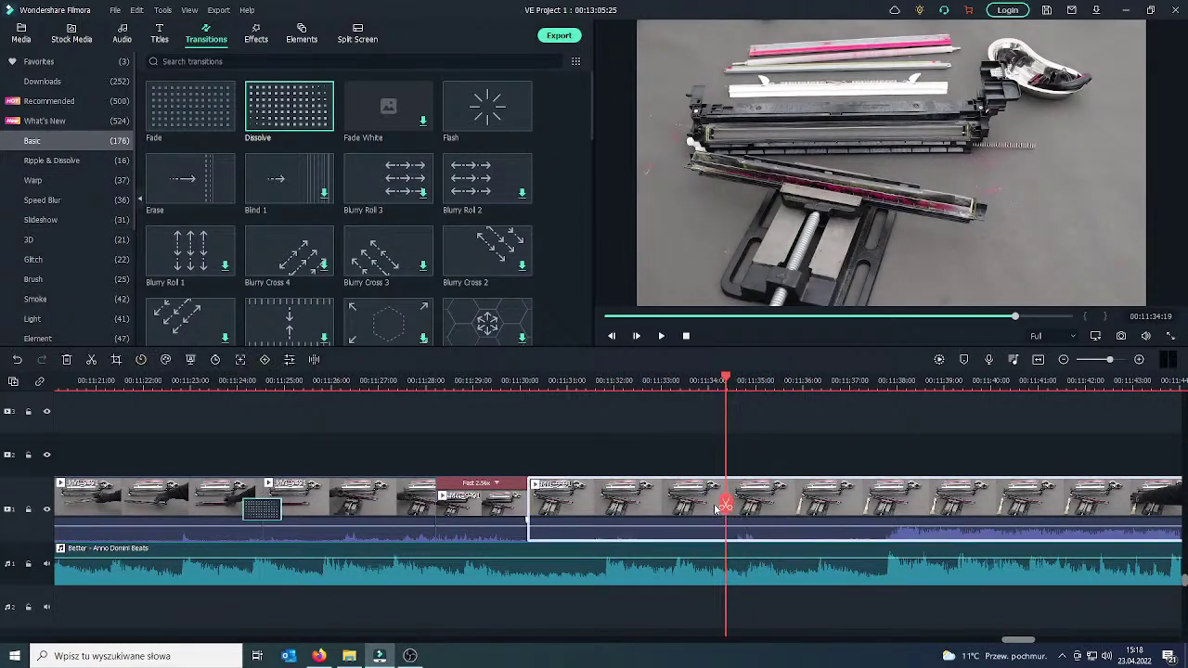
key("Delete")
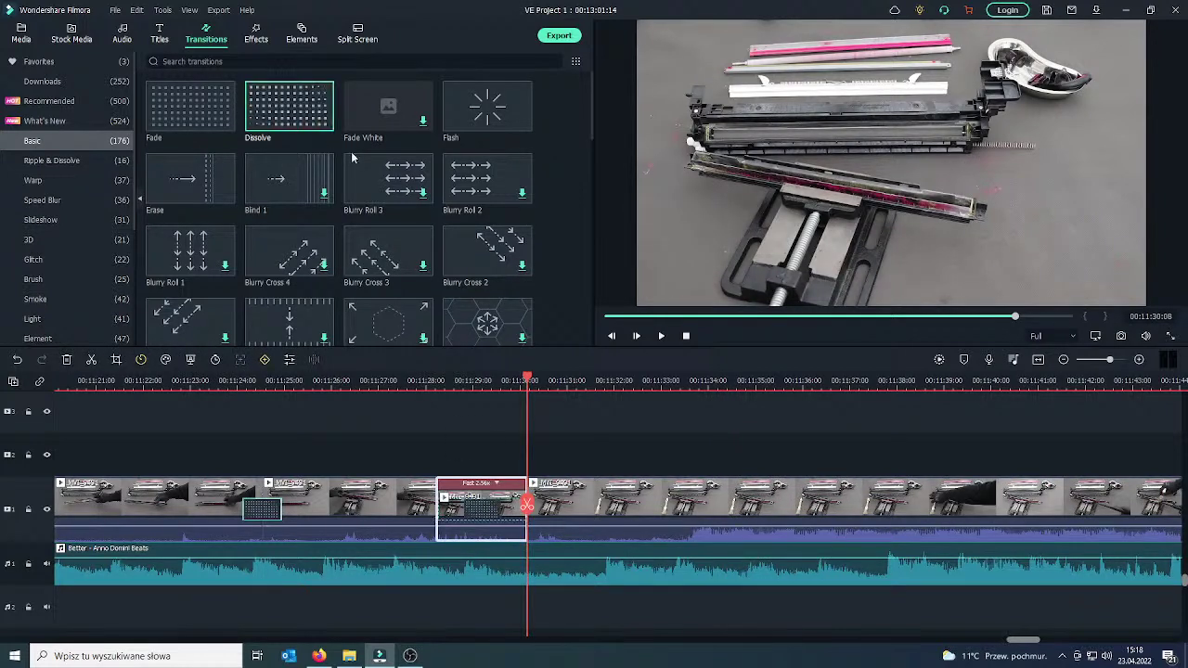
Place a Dissolve on the cut after the sped-up clip, preview it, and split at 00:11:31:31.
left_click(500, 512)
left_click_drag(501, 511, 514, 513)
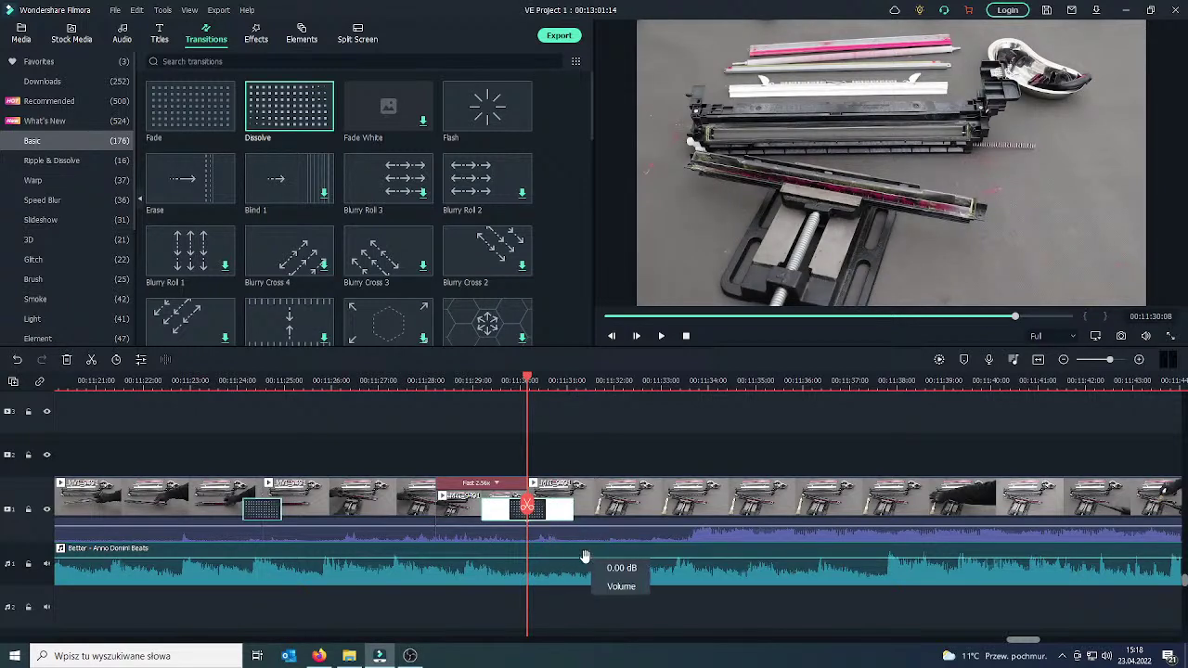
left_click(570, 513)
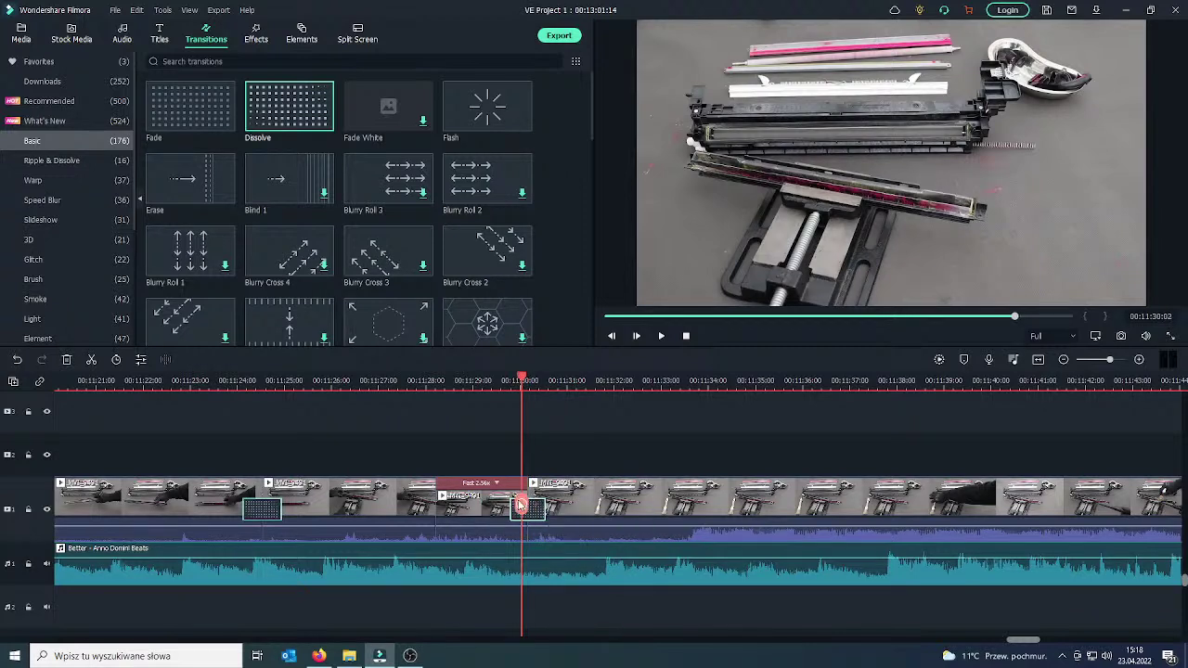
left_click(484, 510)
left_click(663, 337)
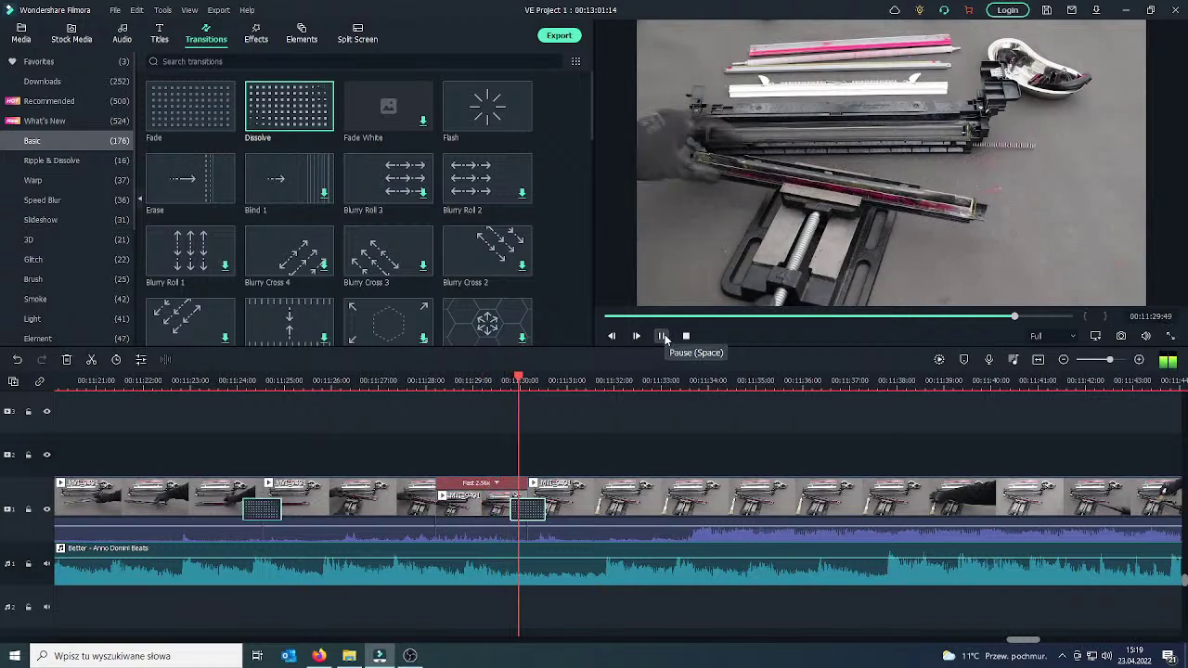
left_click(665, 337)
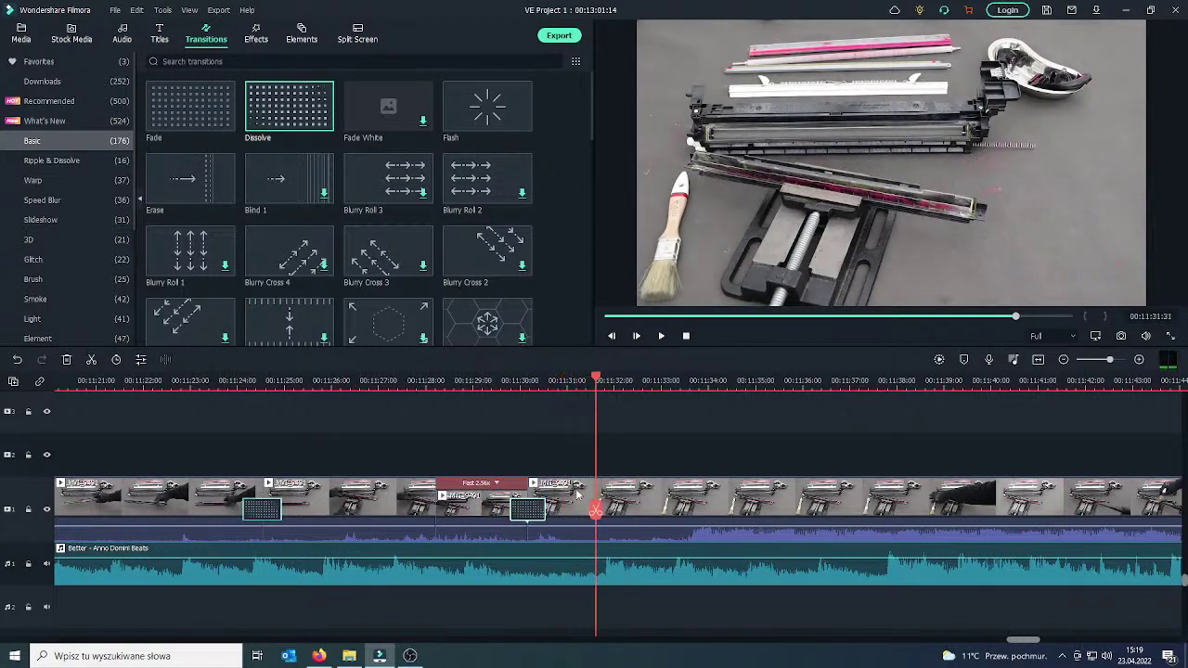
left_click(597, 510)
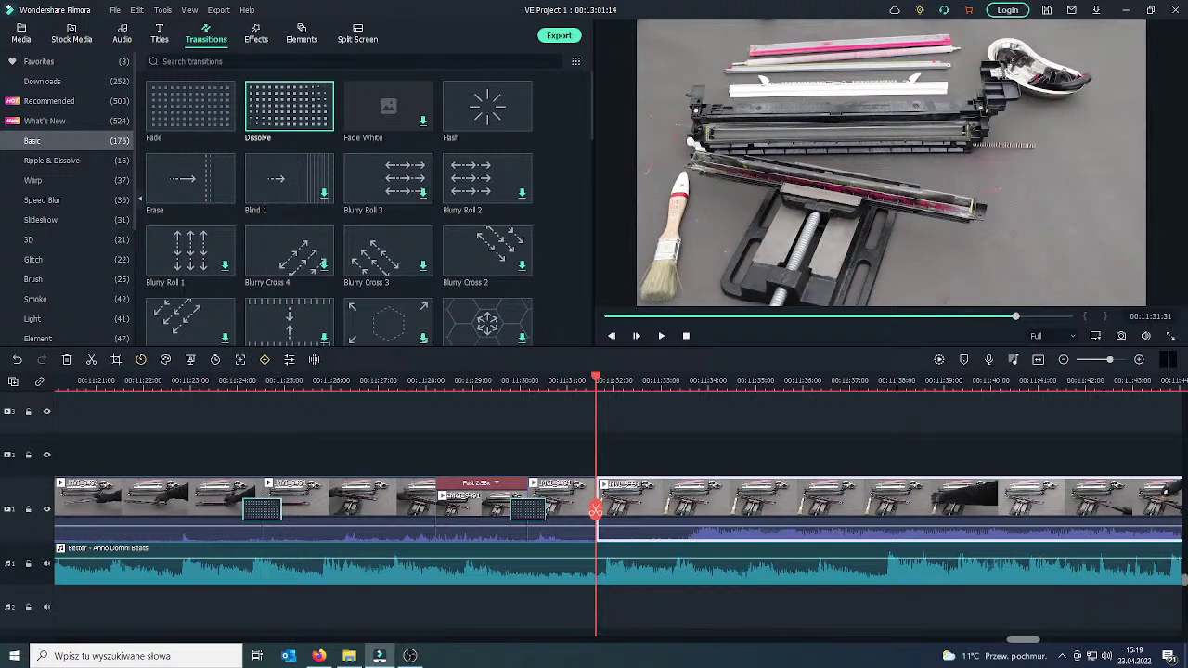
key("alt+Tab")
Copy the viewer's chat message about paper problems and paste it into Google Translate's source box.
left_click_drag(66, 17, 316, 33)
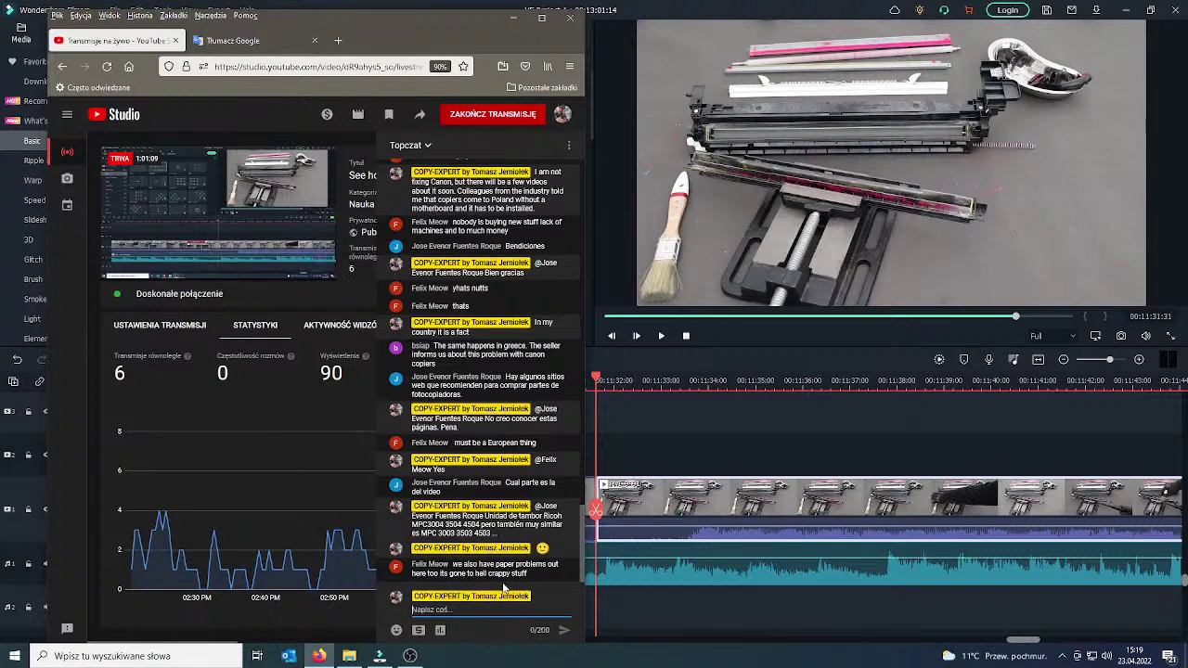
left_click_drag(452, 563, 528, 575)
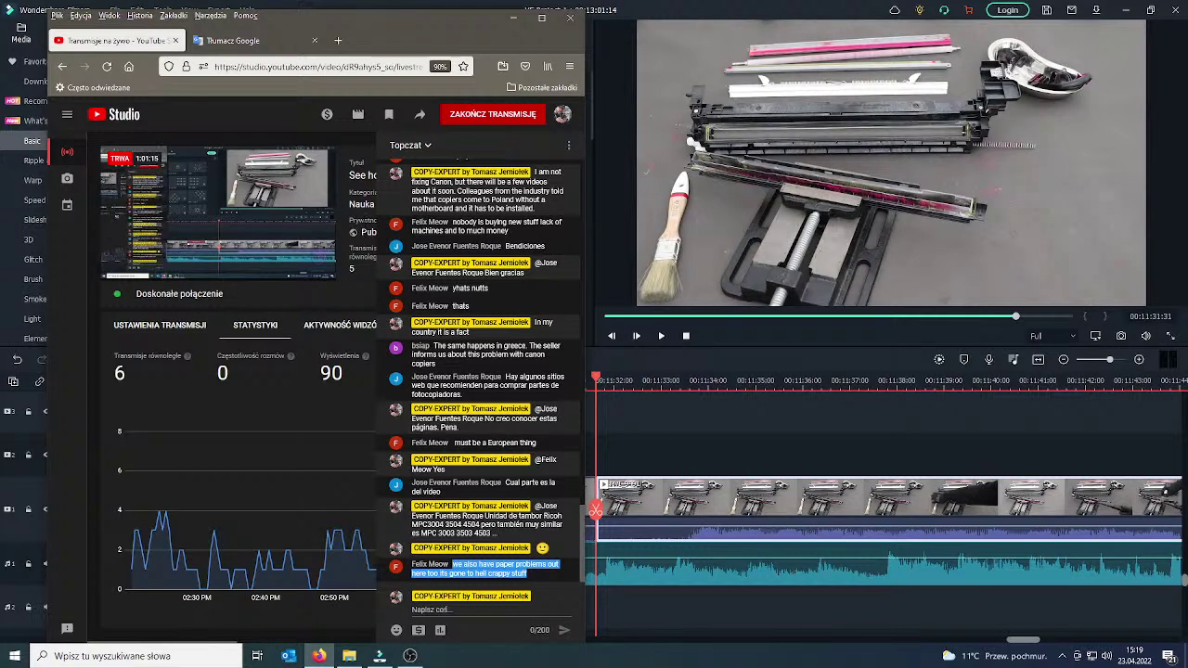
mouse_move(320, 232)
key("ctrl+c")
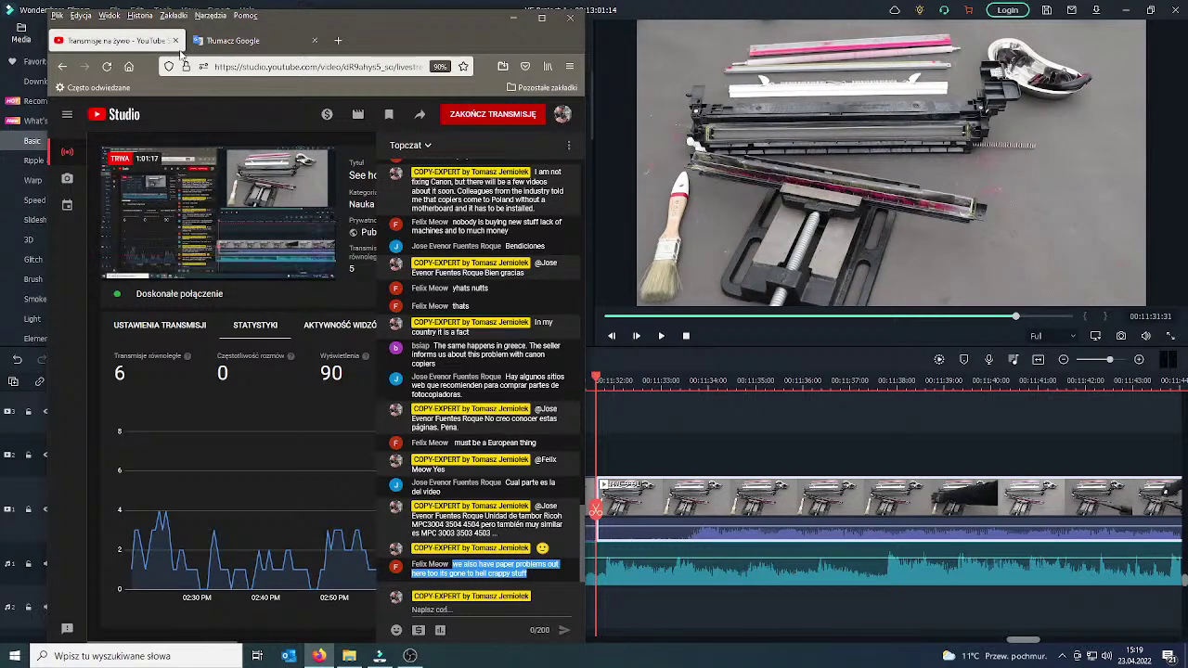
left_click(232, 40)
key("ctrl+a")
key("ctrl+v")
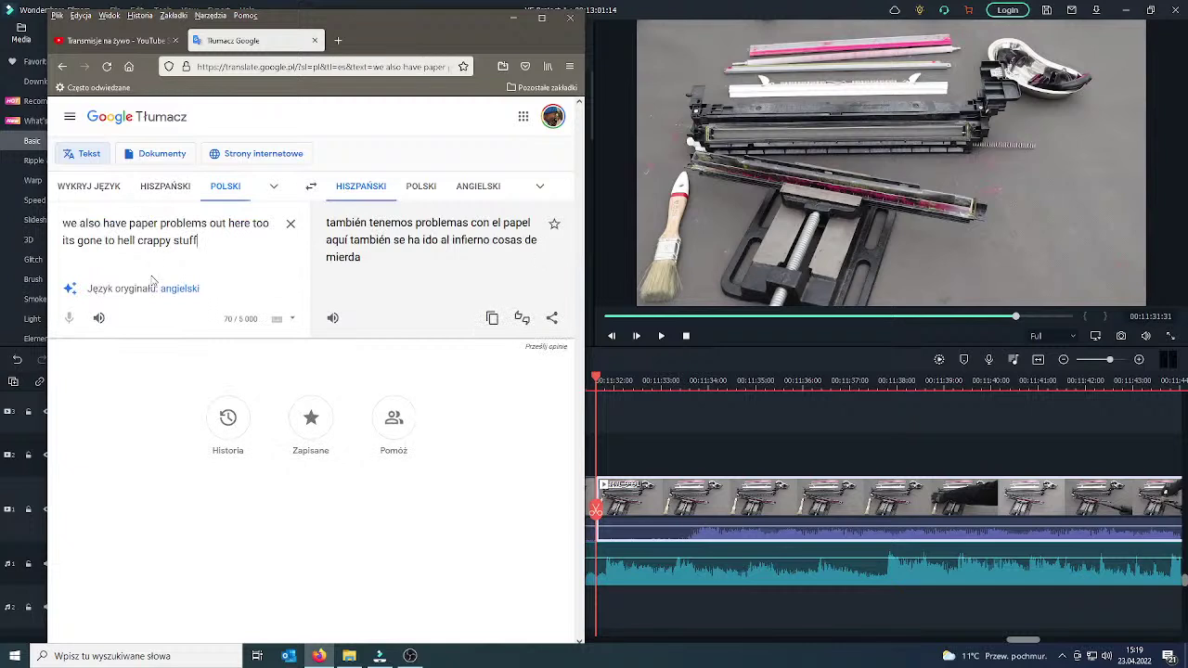
Translate the message English→Polish, then swap and type the reply 'Obawiam się, że wszyscy mamy ten problem'.
left_click(186, 294)
left_click(436, 188)
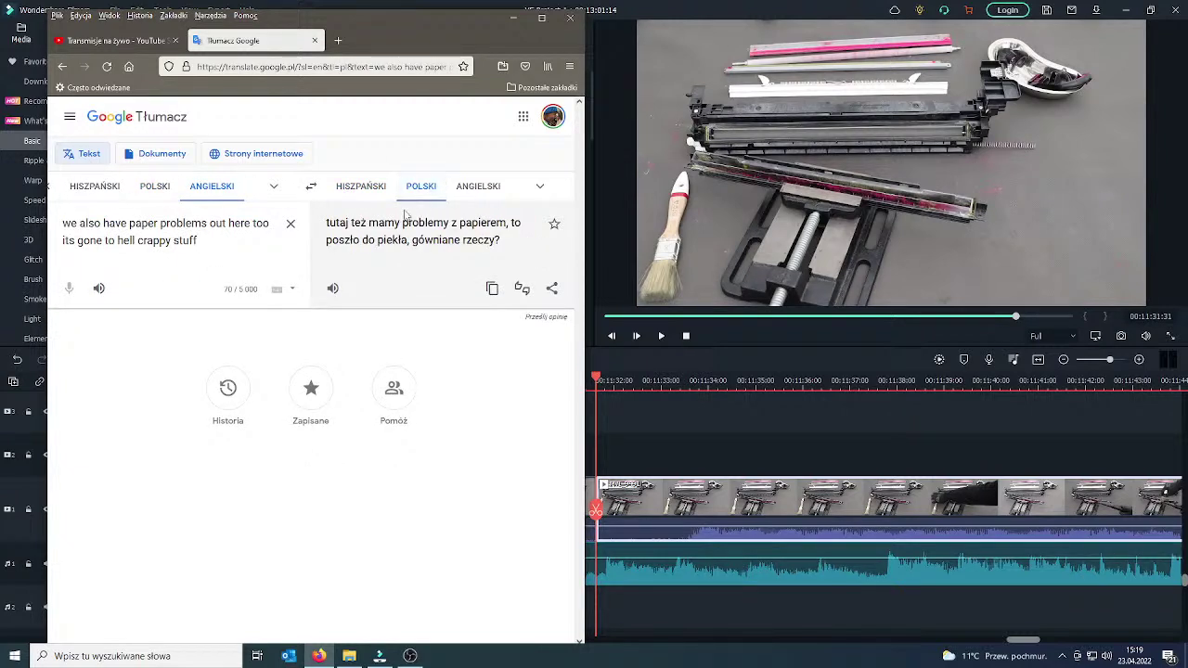
left_click(155, 186)
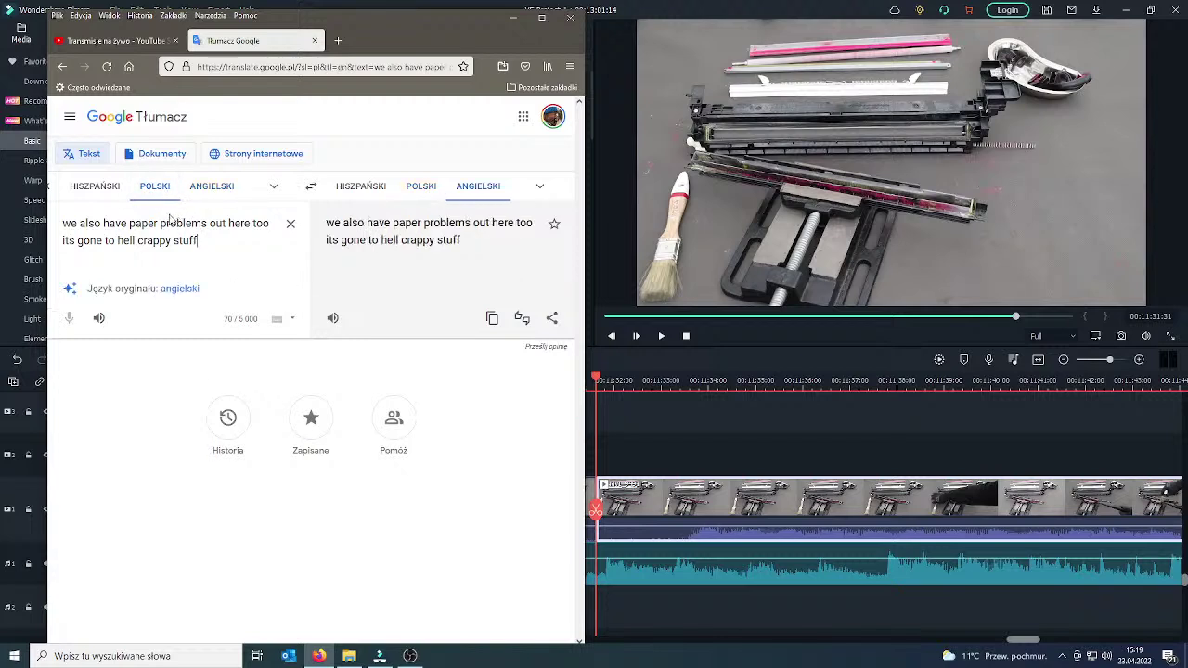
left_click_drag(198, 240, 63, 225)
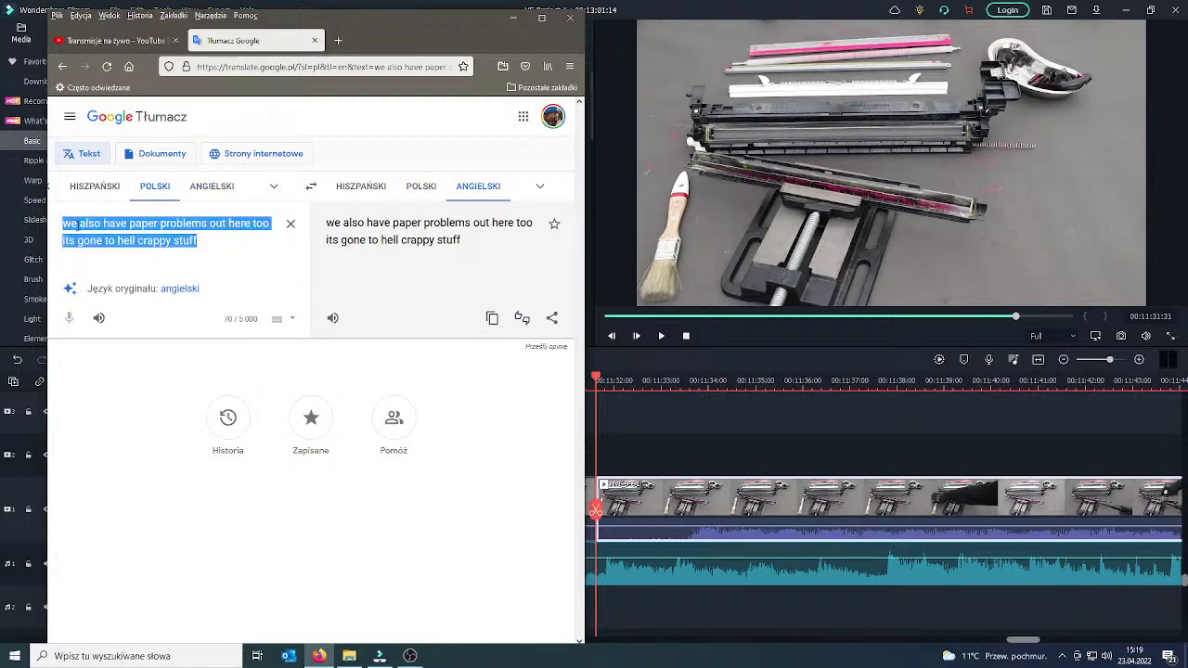
type("Obawiam")
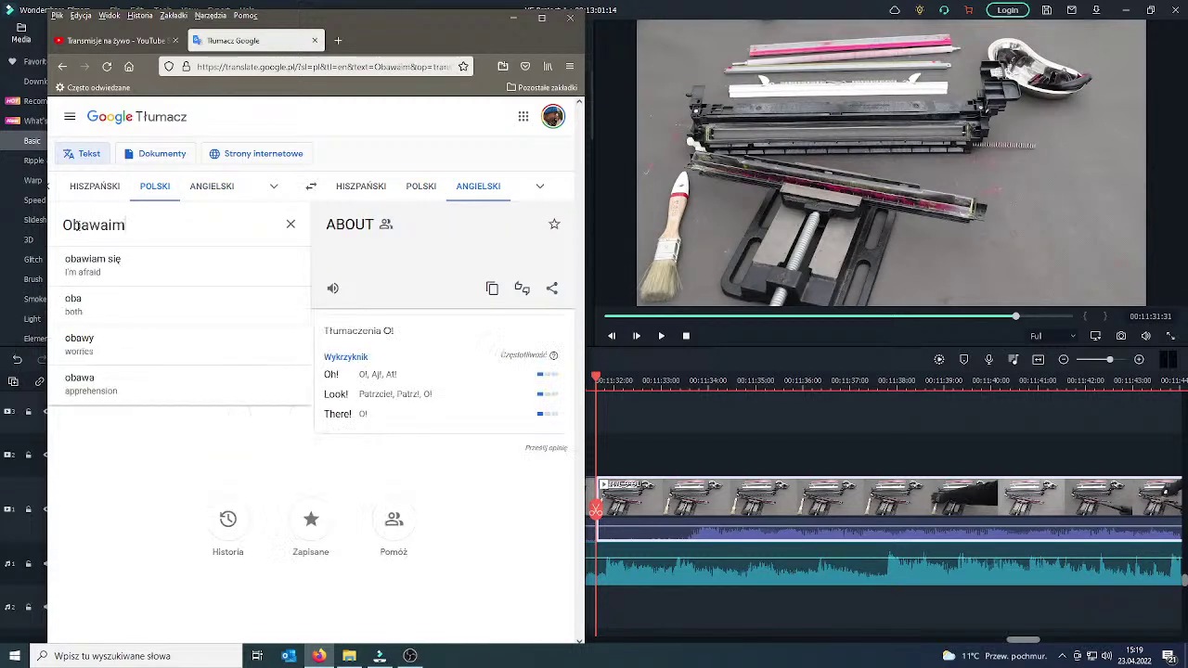
type(" się")
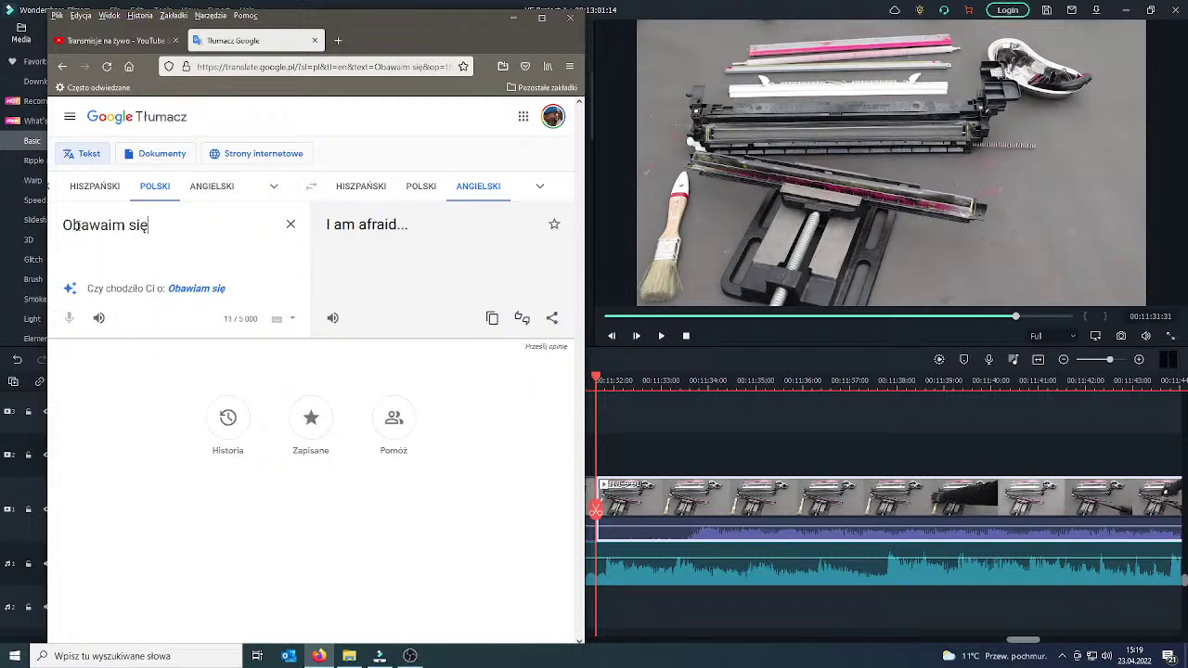
type(", ")
type("że wsy")
type("sz")
key("BackSpace")
key("BackSpace")
key("BackSpace")
type("zyscy mamy ten problemy")
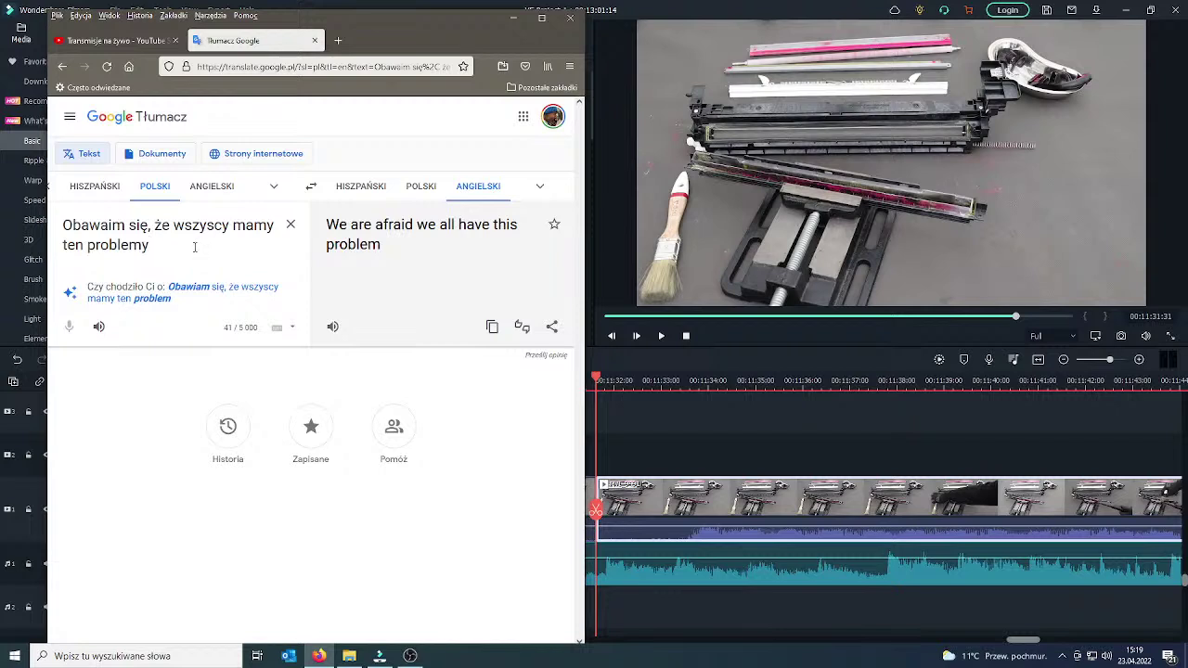
Copy the English 'I'm afraid we all have this problem' and send it, mentioning the viewer.
left_click(191, 289)
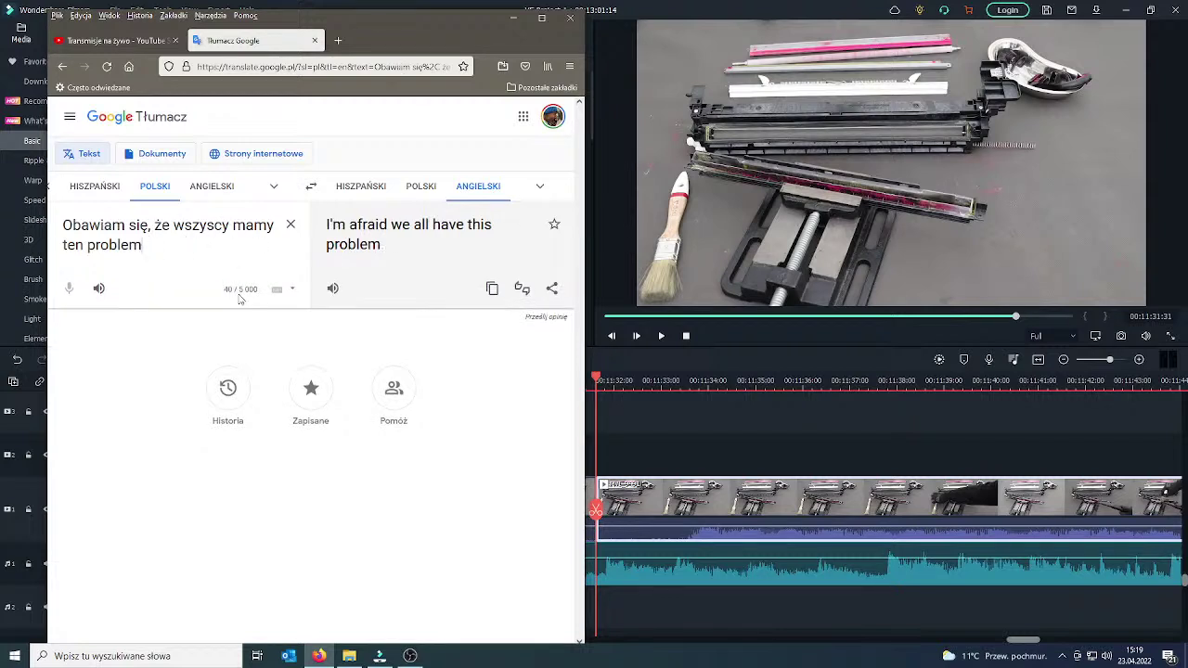
left_click_drag(388, 247, 332, 225)
left_click(492, 287)
left_click(113, 40)
left_click(413, 610)
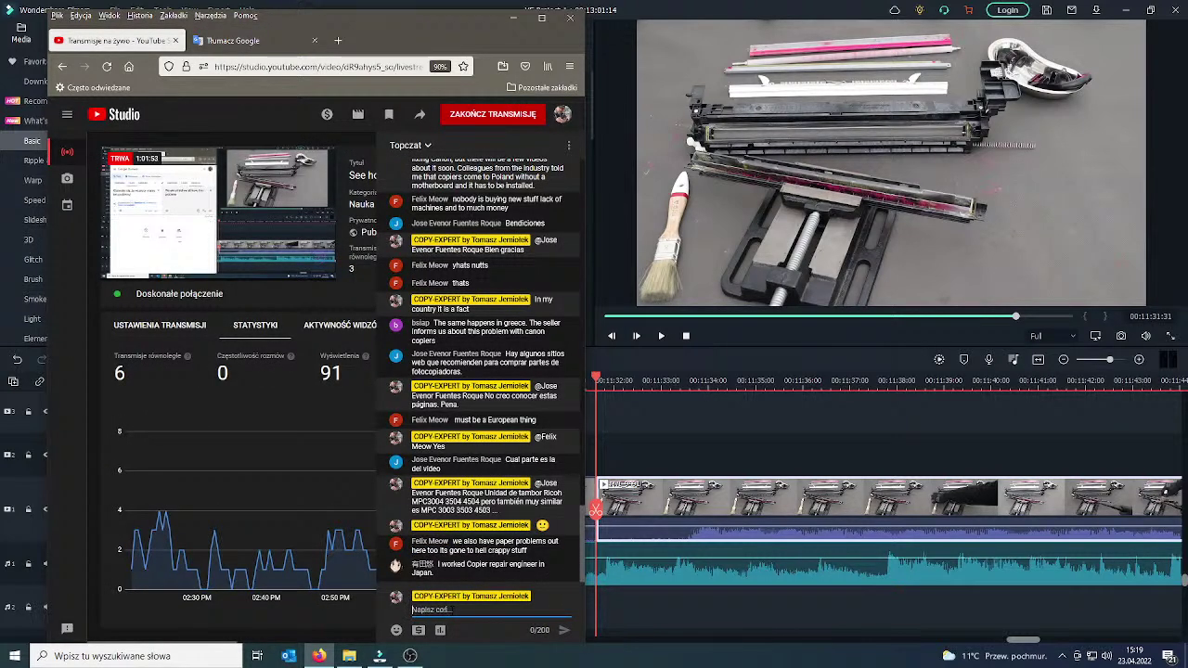
type("@FE")
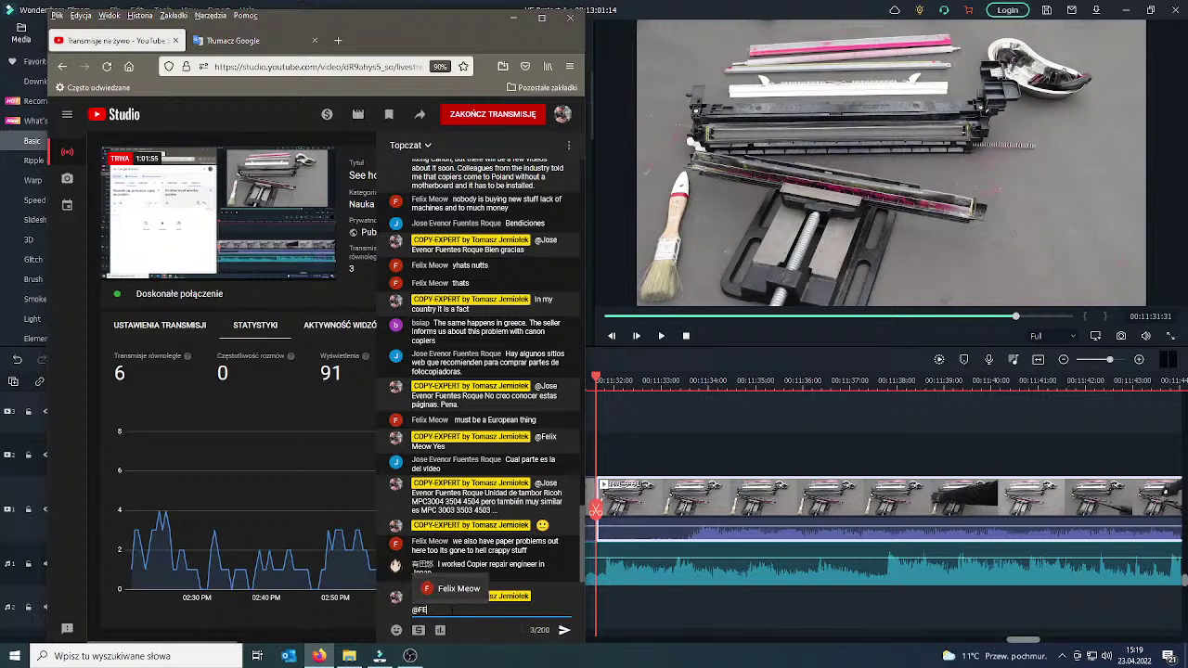
left_click(453, 588)
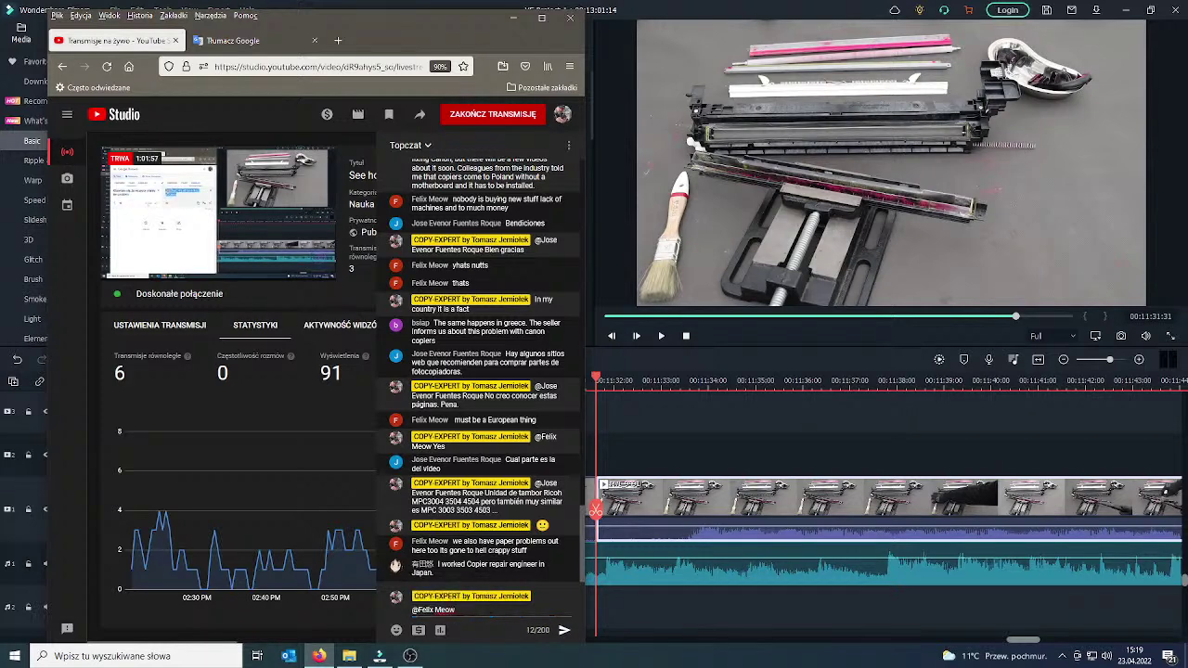
key("ctrl+v")
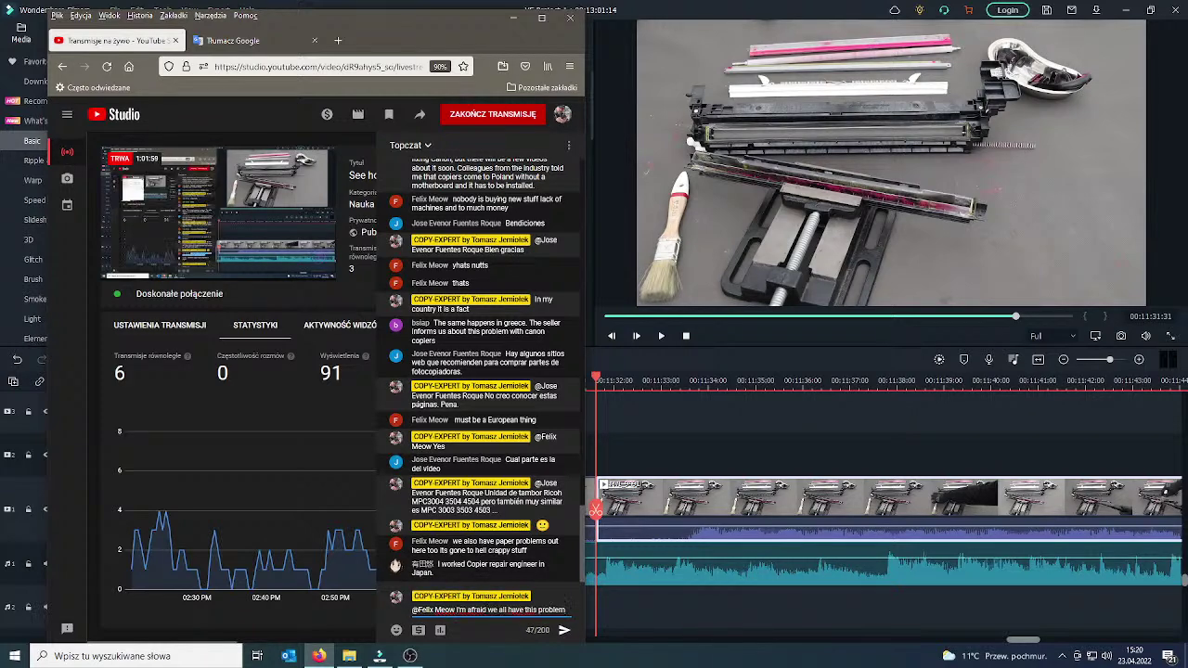
left_click(564, 632)
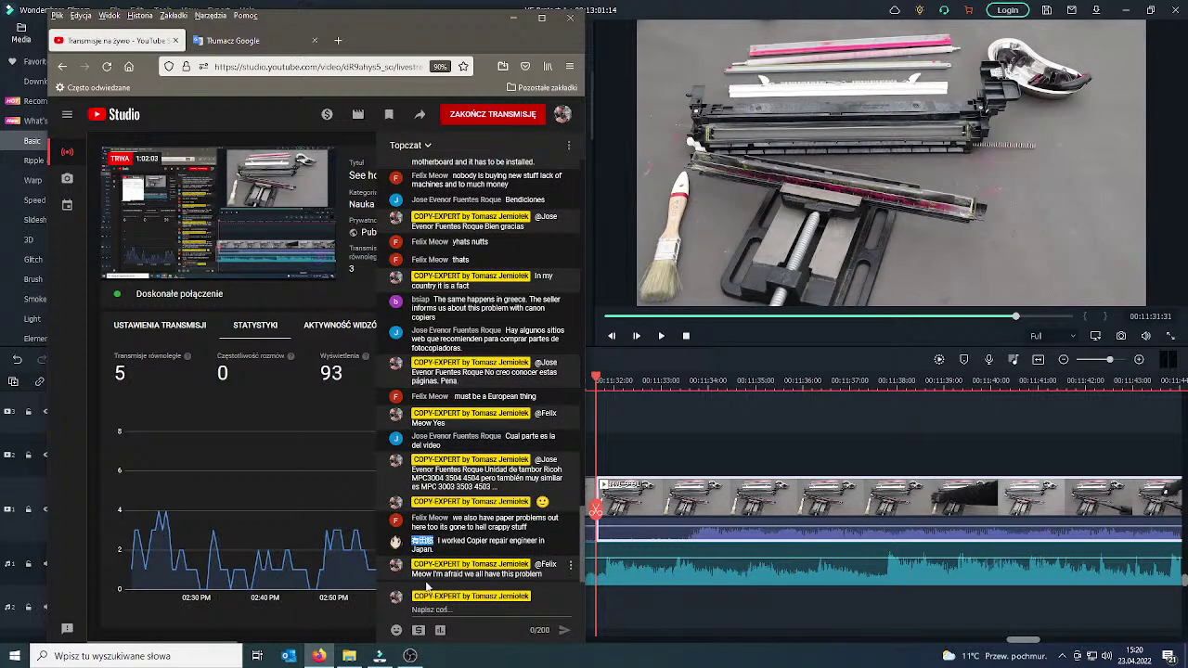
Send 'In Japan really?' addressed to the other viewer.
key("ctrl+v")
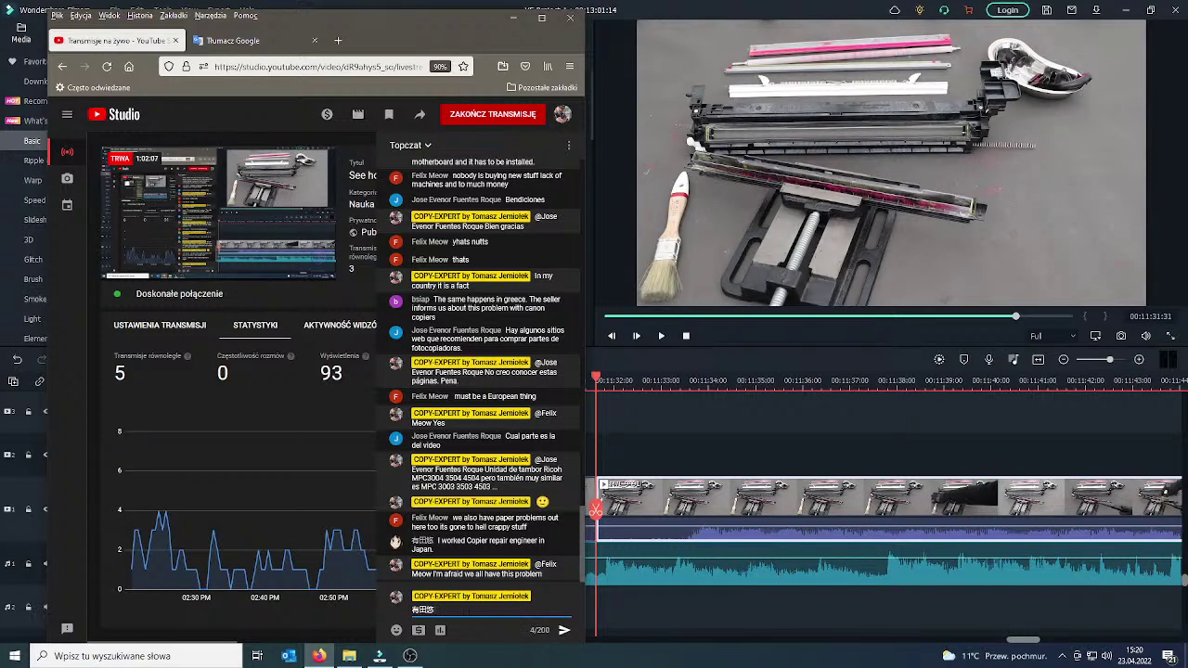
type("I'm")
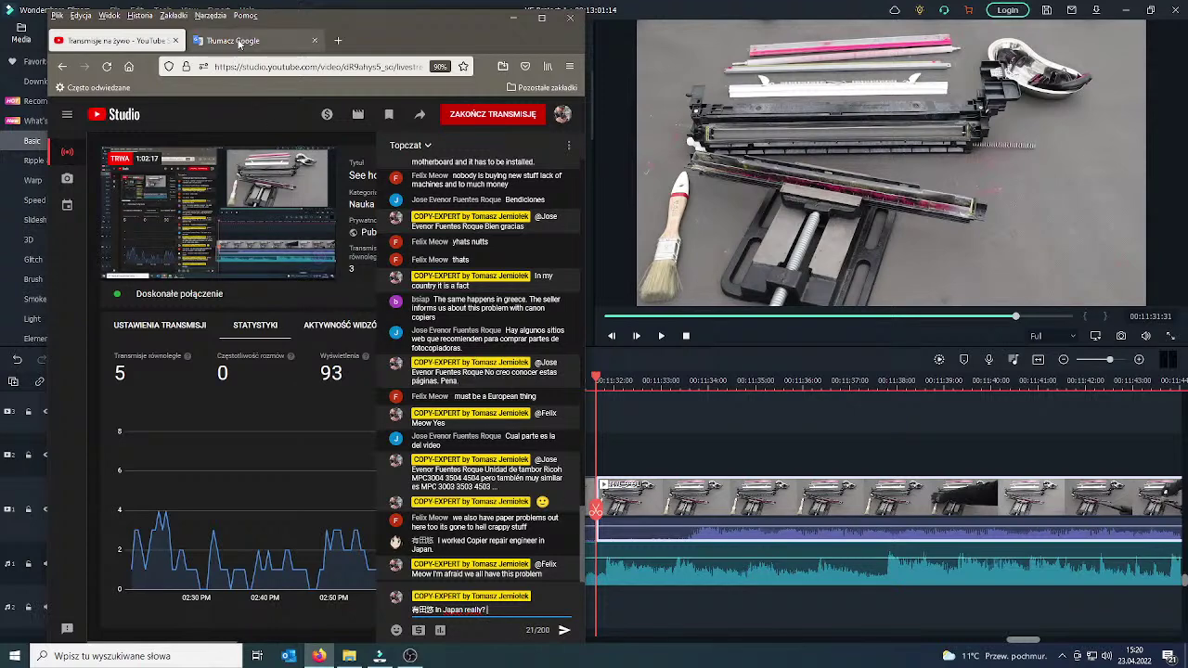
left_click(568, 637)
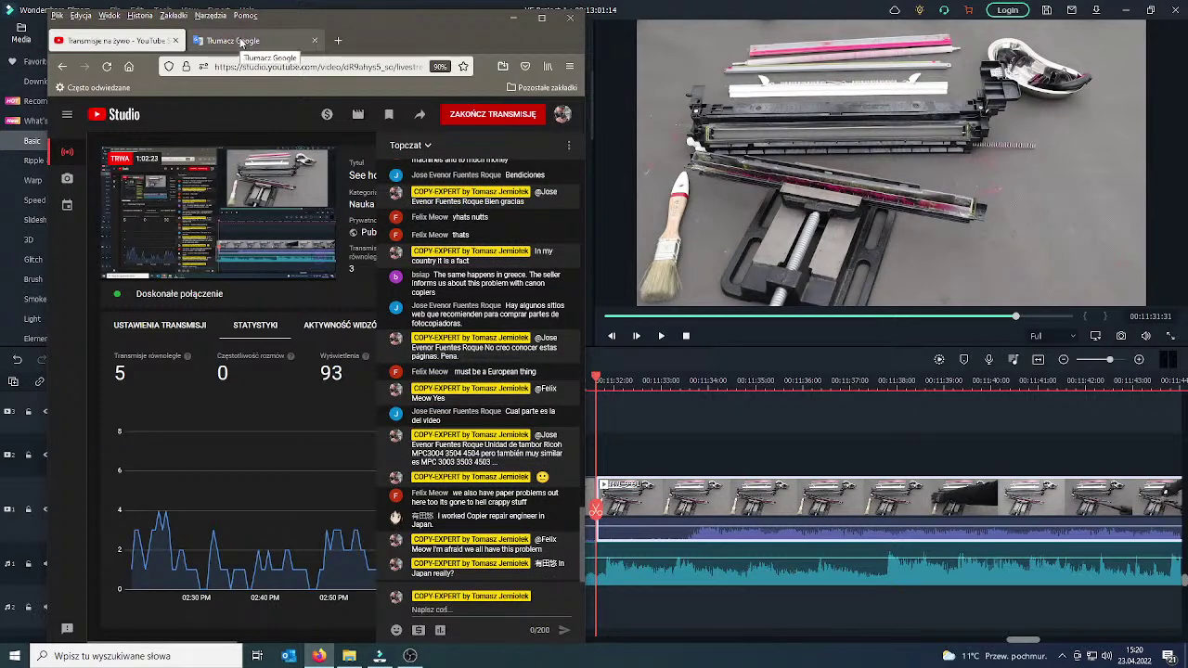
Translate the Polish question about Japan's copiers (Ricoh, Canon, Kyocera, Sharp) into English and copy it.
left_click(241, 43)
key("ctrl+a")
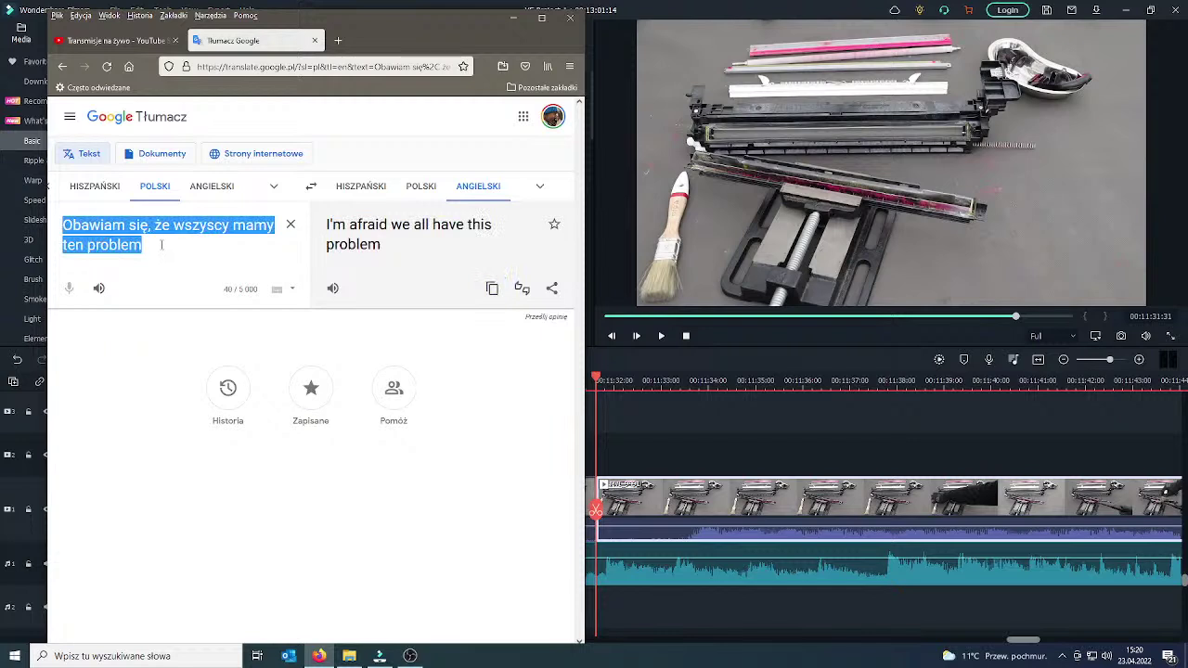
type("Jakie m")
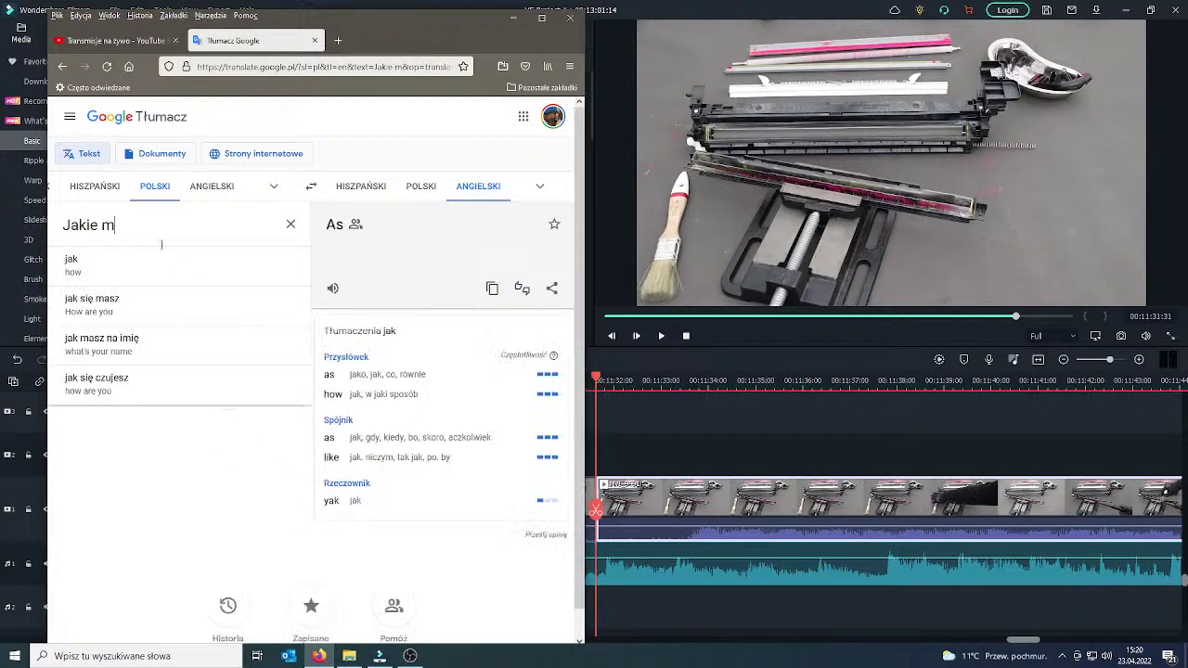
type("aszyny są ")
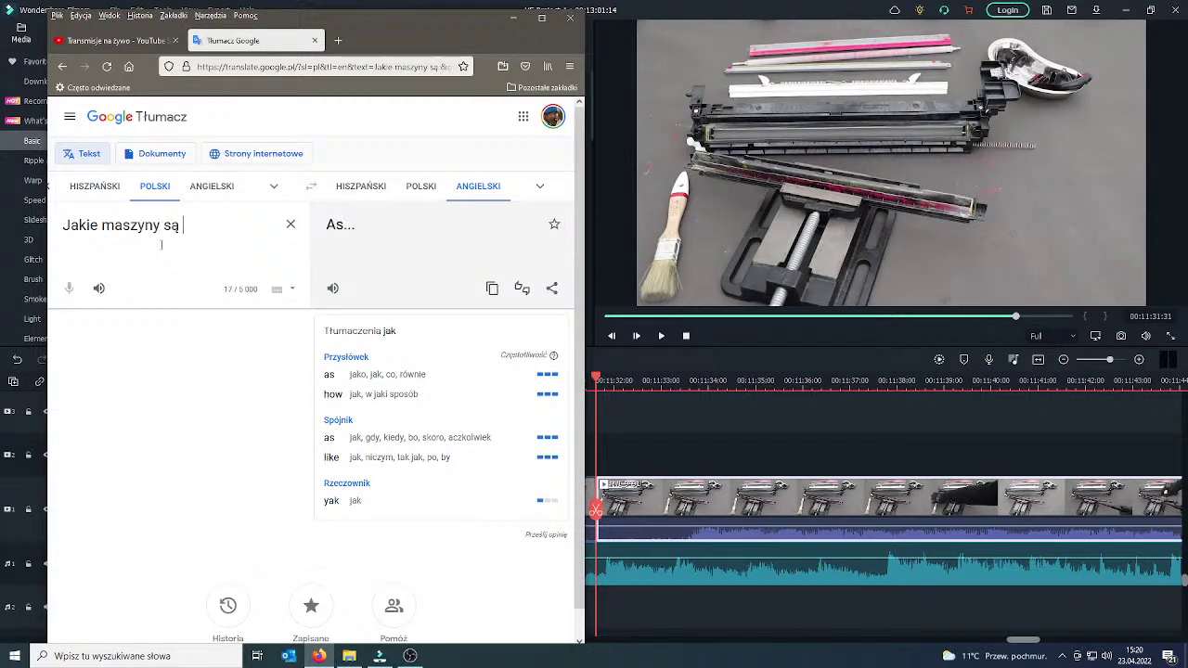
type("w Japo")
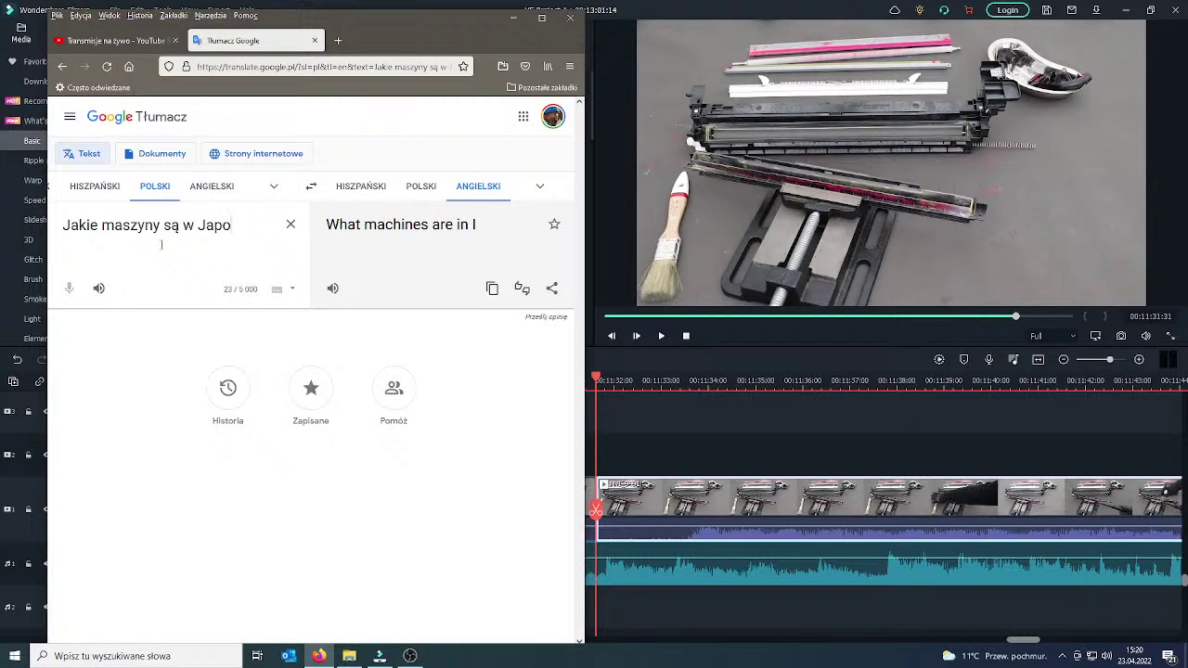
type("nii>?")
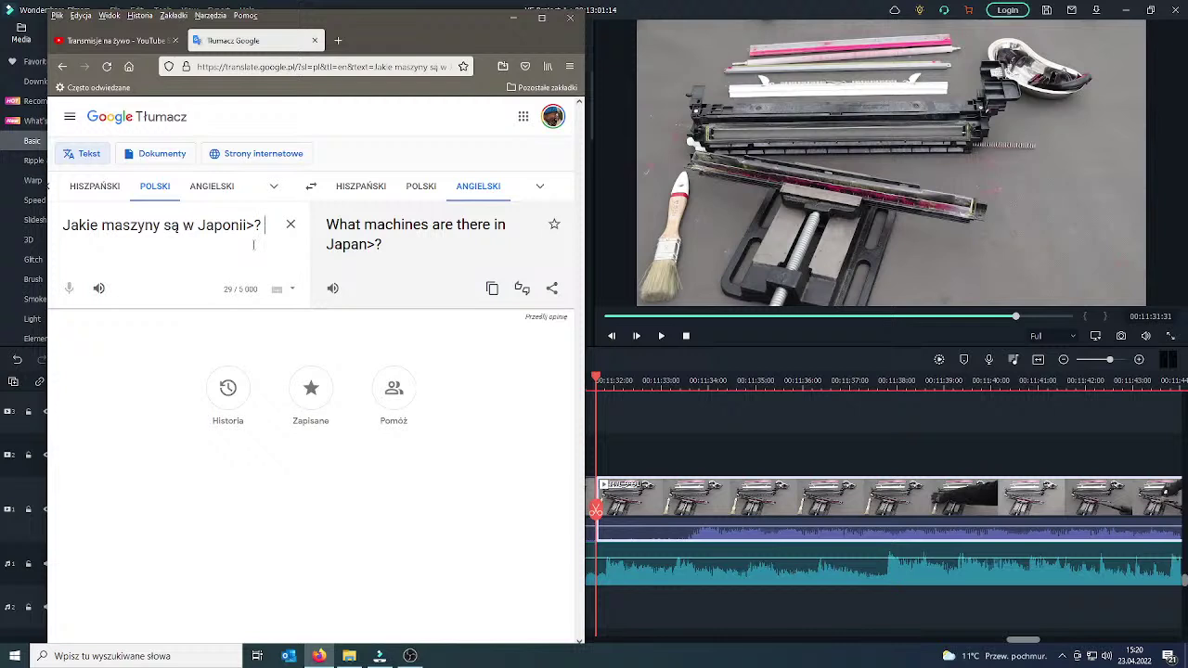
type(" Ricoh ? canon? kyocera? shar?")
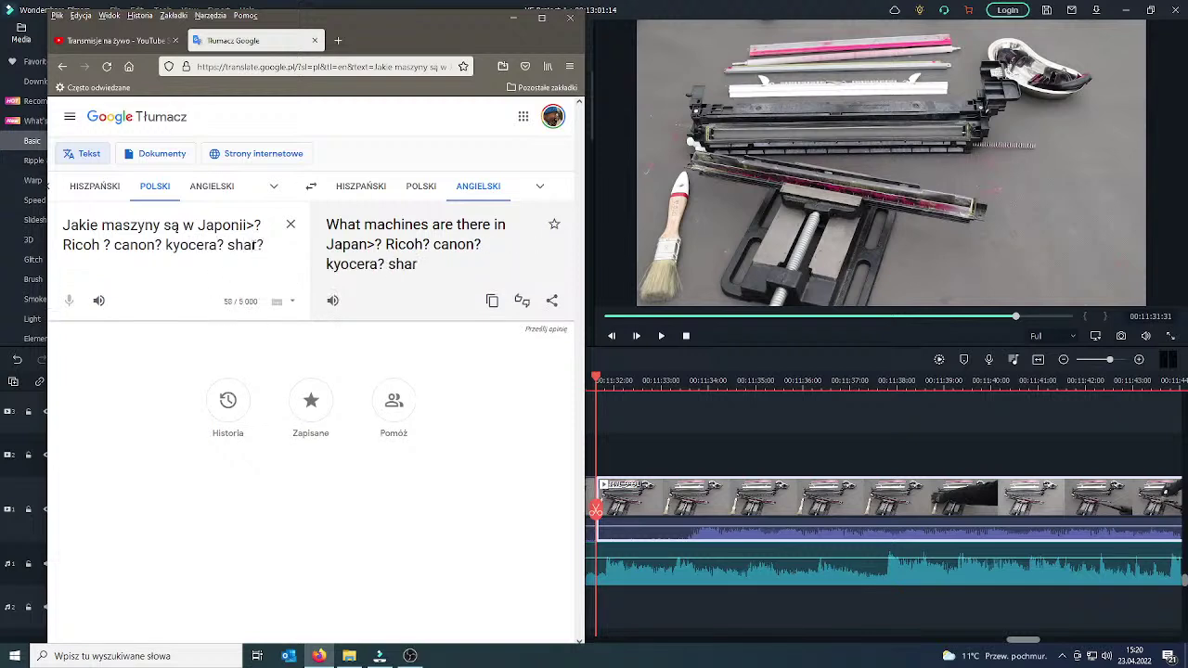
left_click(259, 245)
type("p")
left_click(492, 300)
Paste the English translation of the copier question into the Studio live chat and send it.
left_click(112, 40)
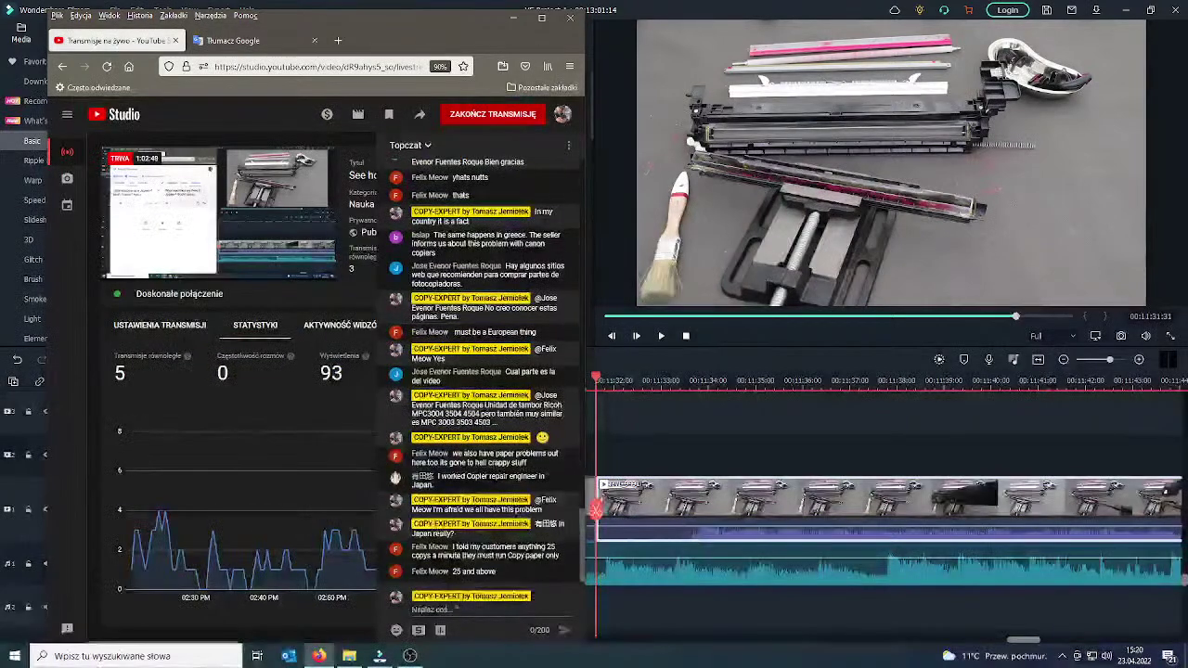
left_click(455, 628)
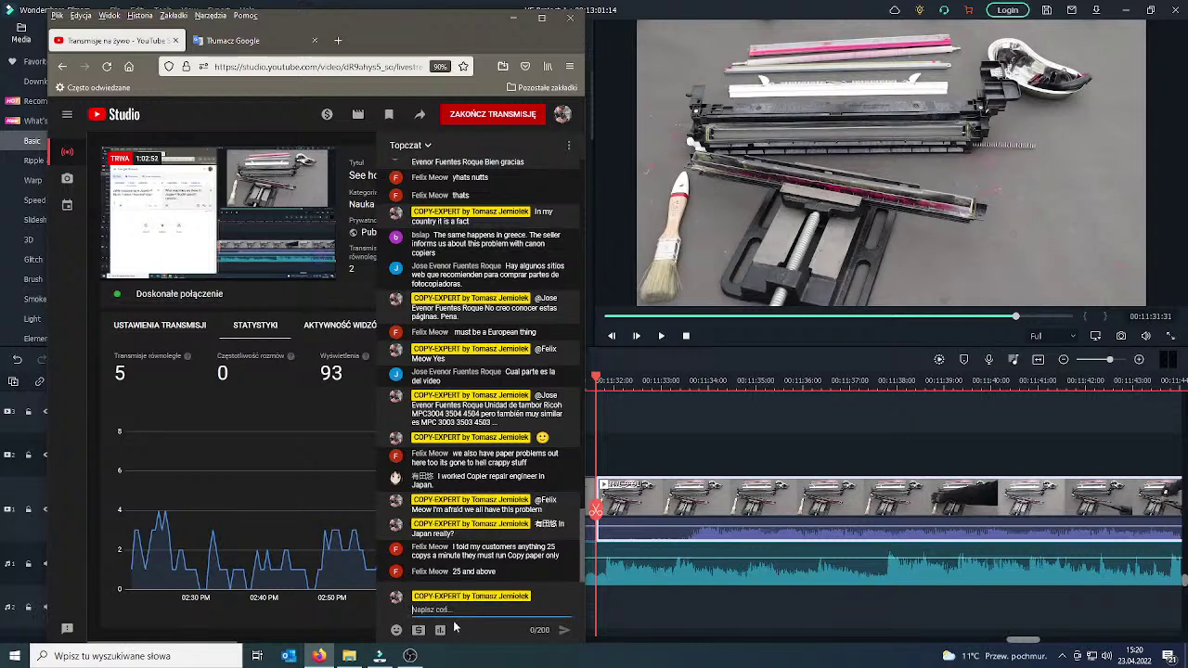
key("ctrl+v")
key("Return")
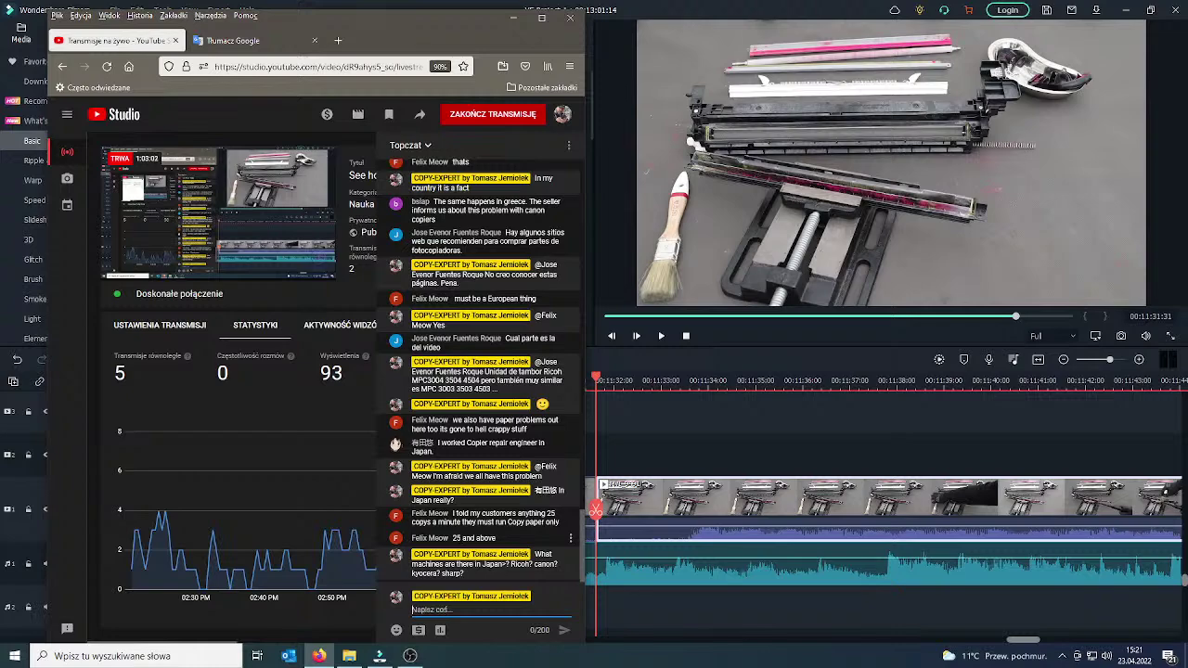
Post 'Limit in my country is 23 :)' in the live chat.
left_click_drag(420, 40, 404, 38)
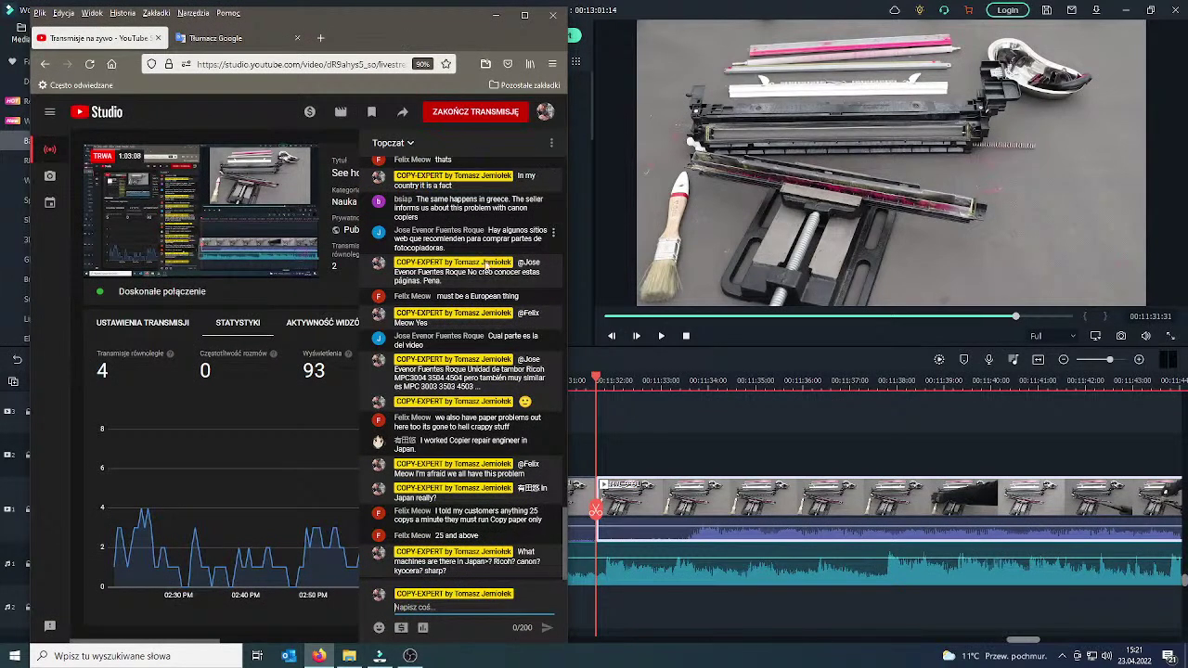
double_click(452, 535)
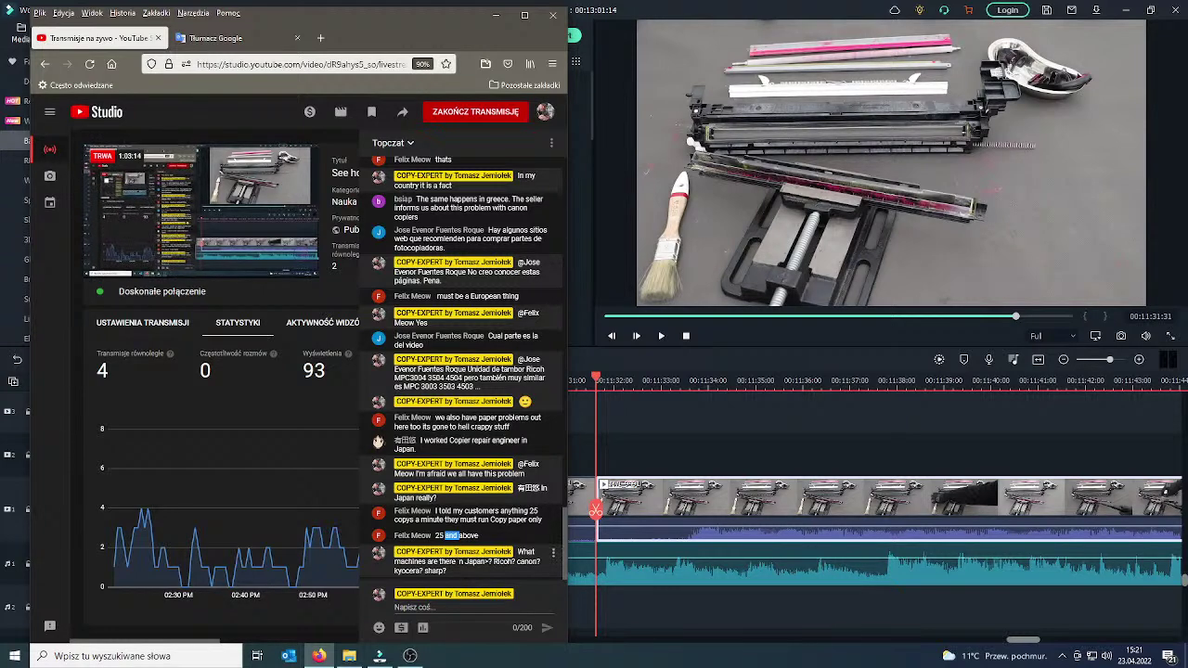
left_click(464, 608)
type("I")
type("i")
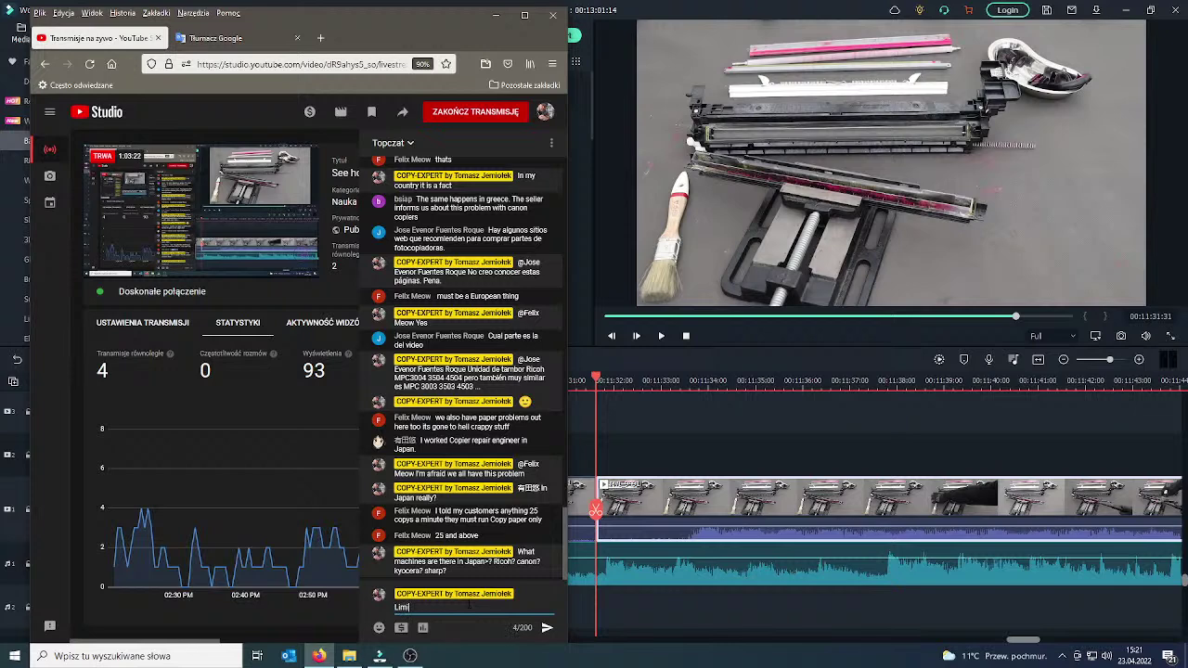
type("t in my country is 23 :)")
key("Return")
Send 'ricoh mpc2503 2003' in chat, then minimize Firefox so Filmora is in front.
type("ricoh mpc2503")
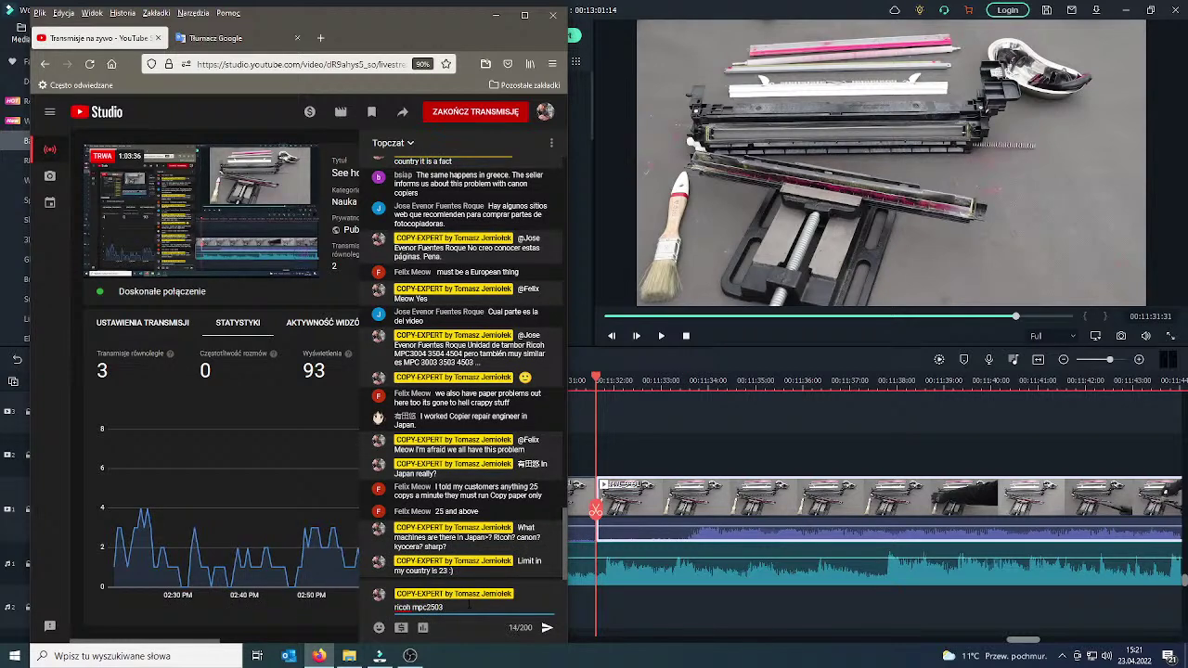
type(" 2003")
key("Return")
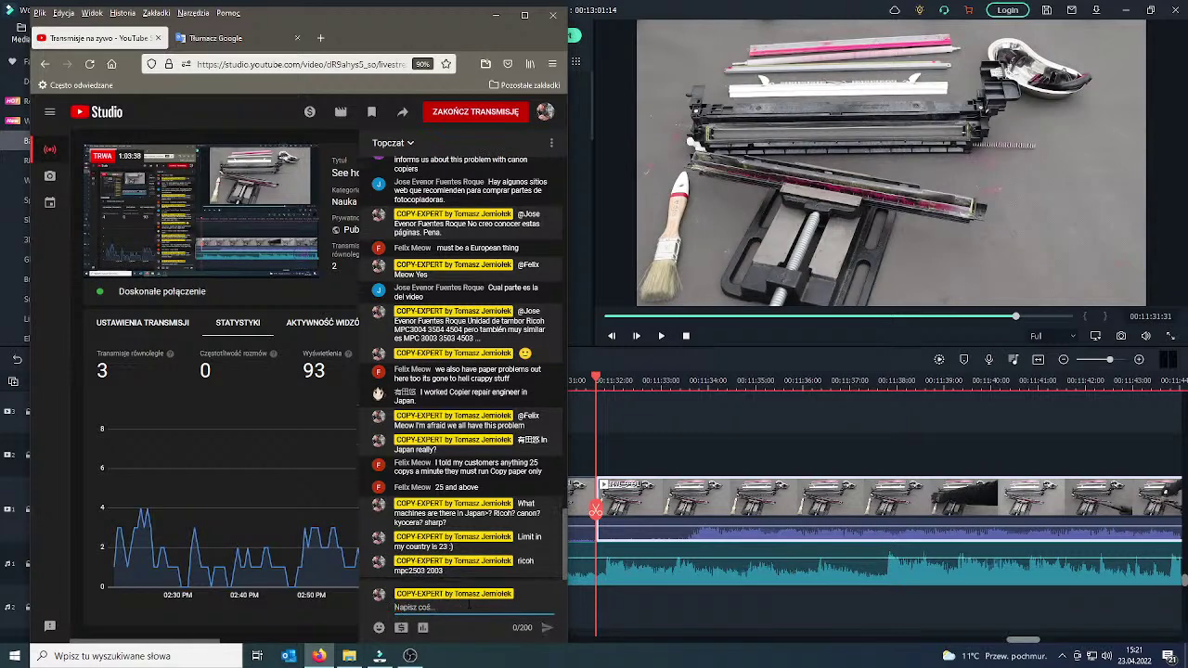
left_click(496, 15)
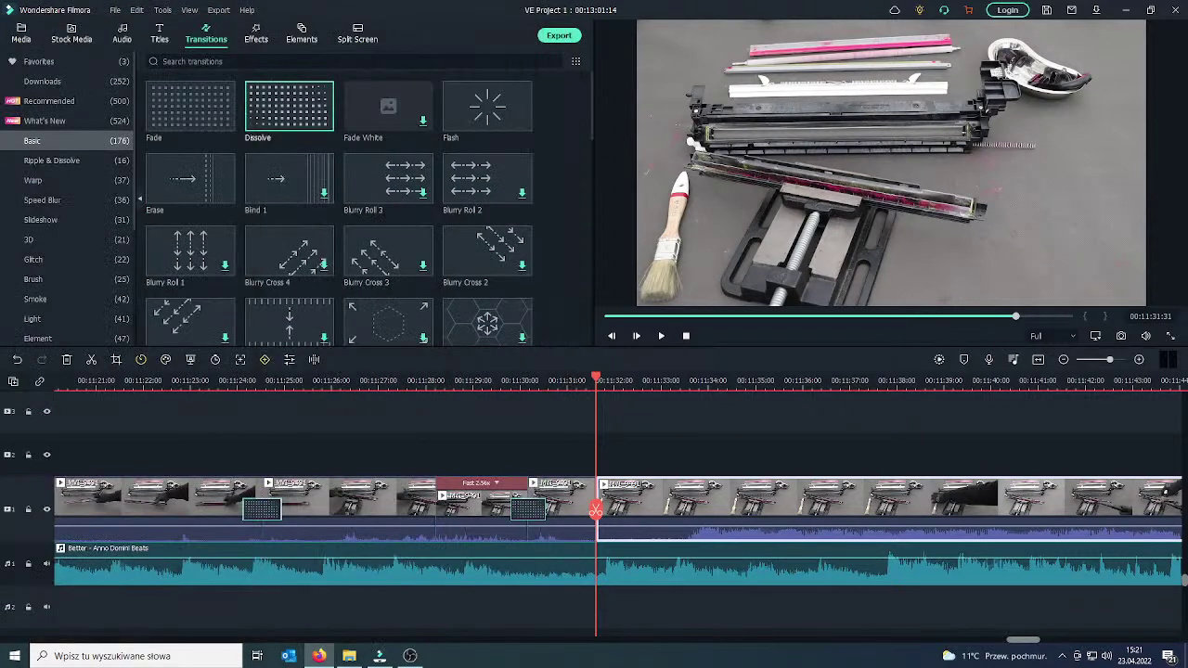
Split the clip at 00:11:42:49 and ripple-delete the piece before the cut.
left_click(661, 336)
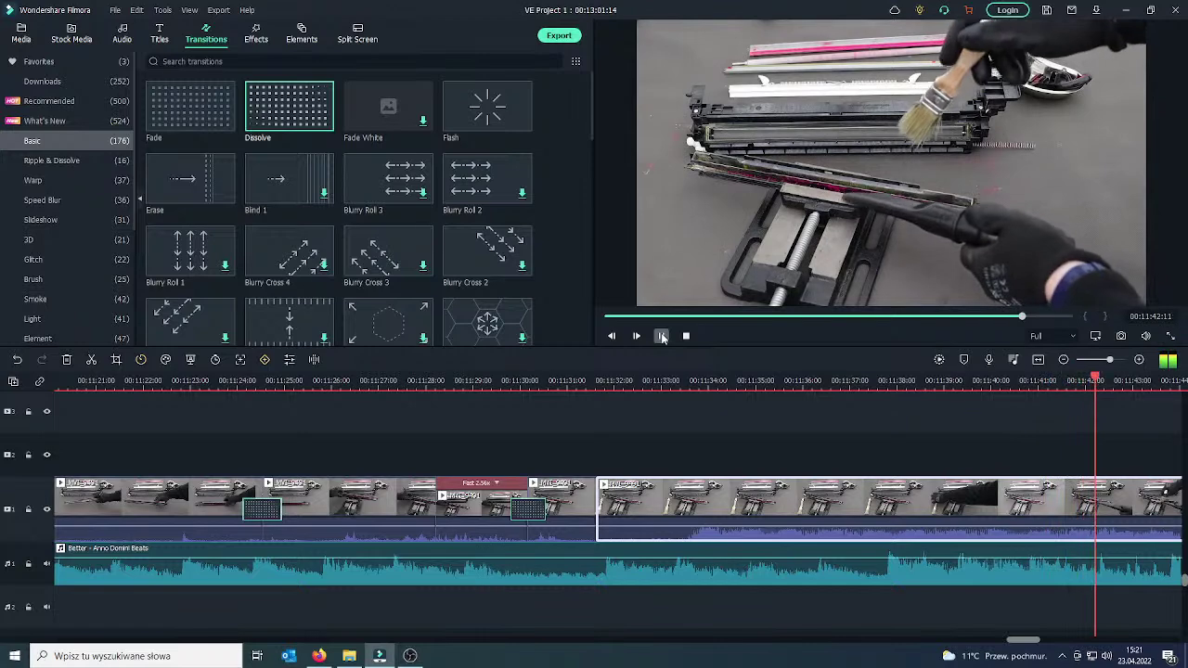
left_click(662, 337)
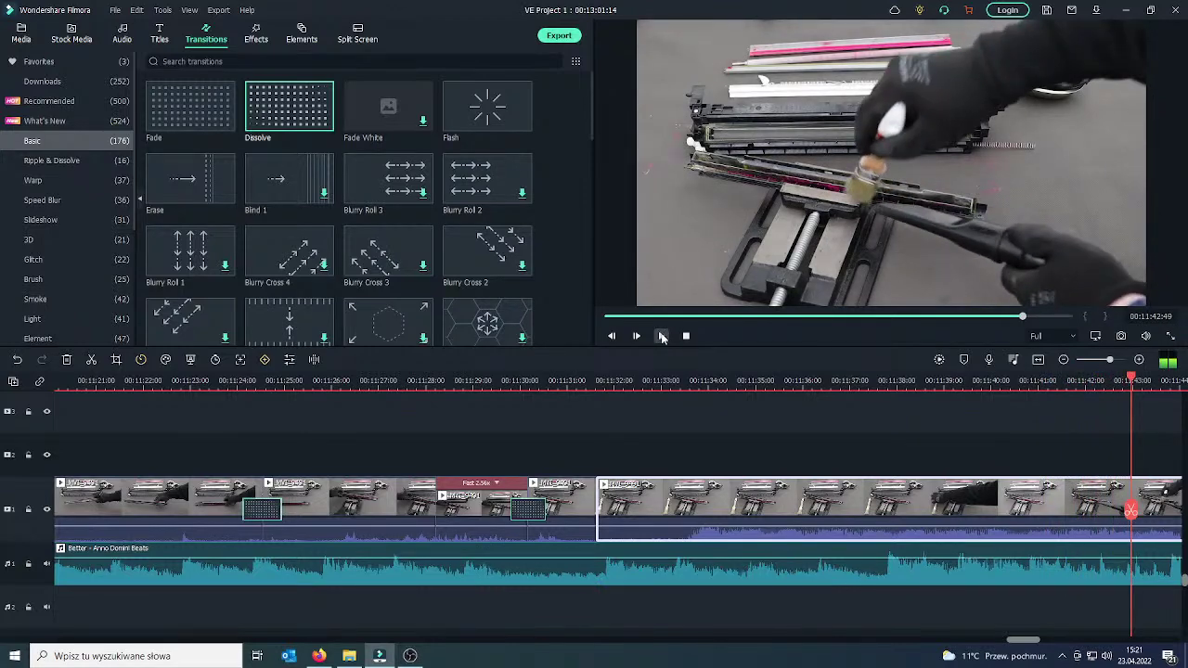
left_click(1130, 511)
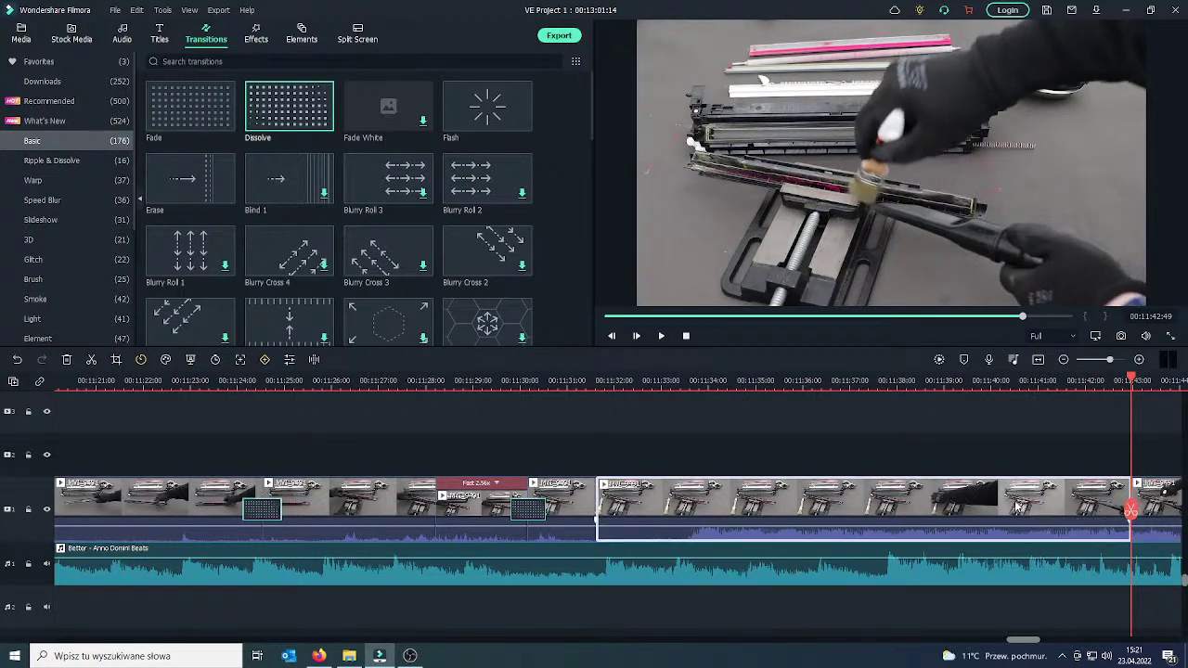
right_click(1017, 507)
left_click(1015, 358)
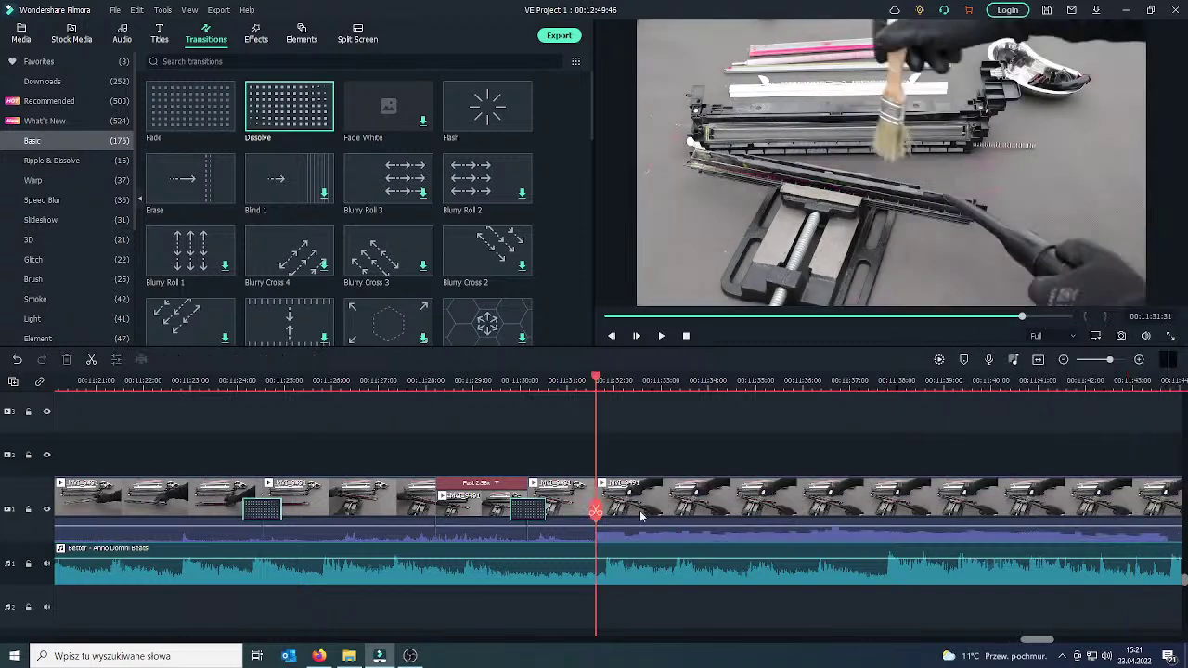
Review the new join and drop a Dissolve transition onto it.
left_click_drag(596, 510, 573, 511)
left_click(662, 336)
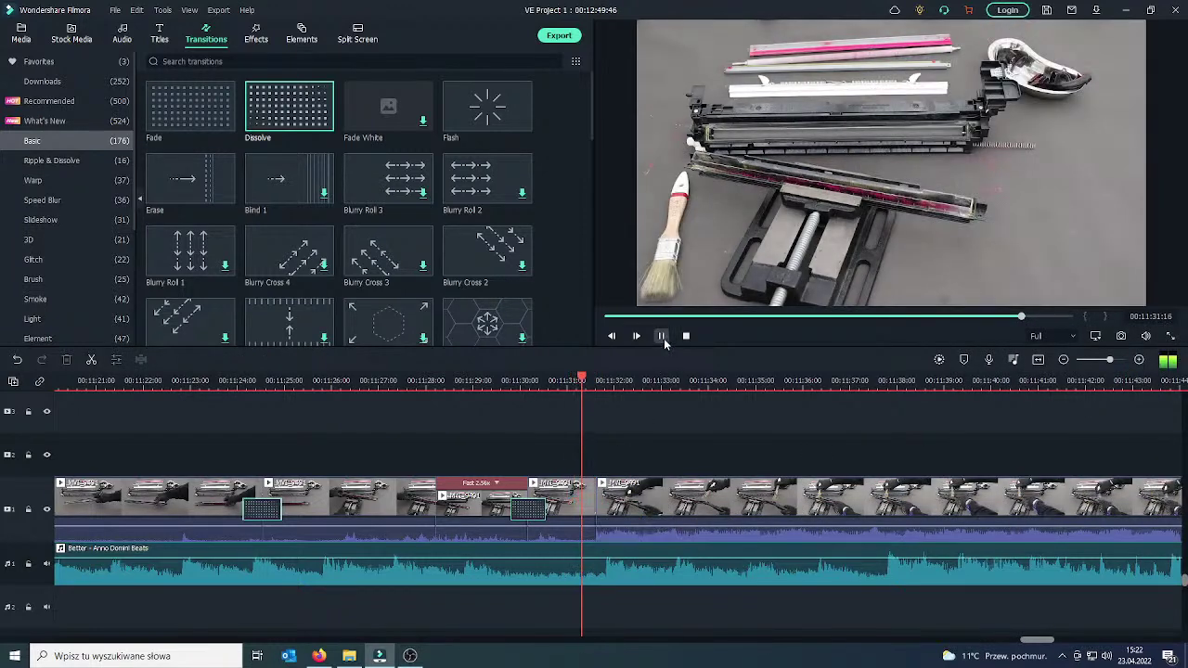
left_click(661, 336)
left_click_drag(631, 504, 562, 506)
left_click(557, 516)
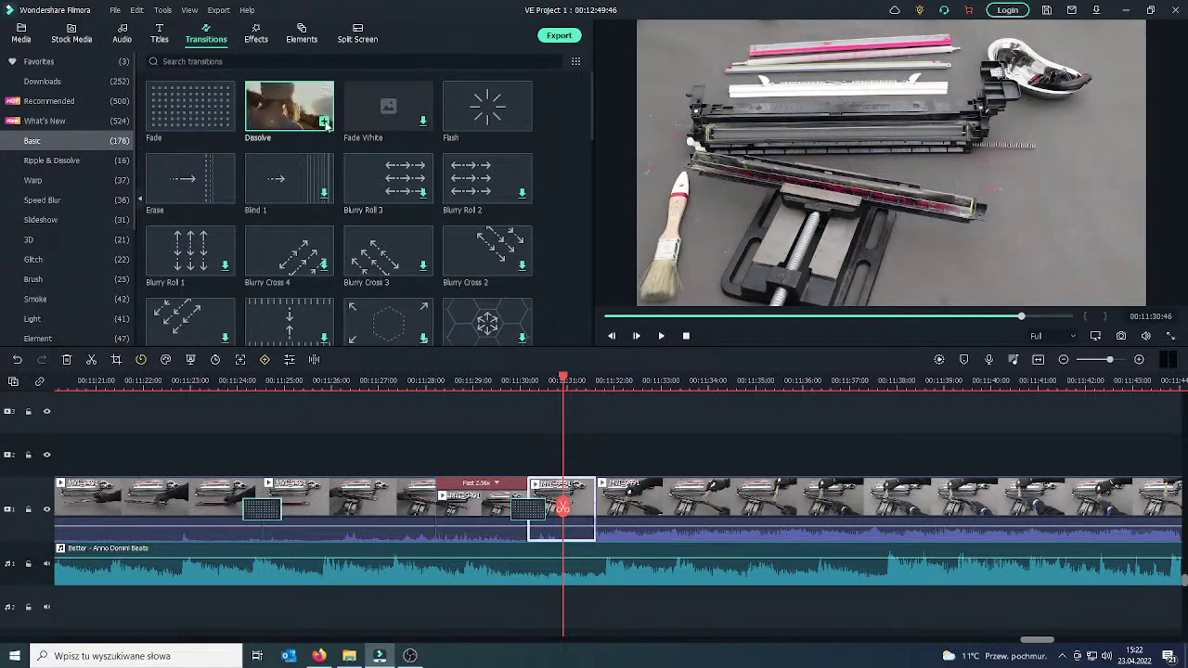
left_click_drag(326, 125, 637, 517)
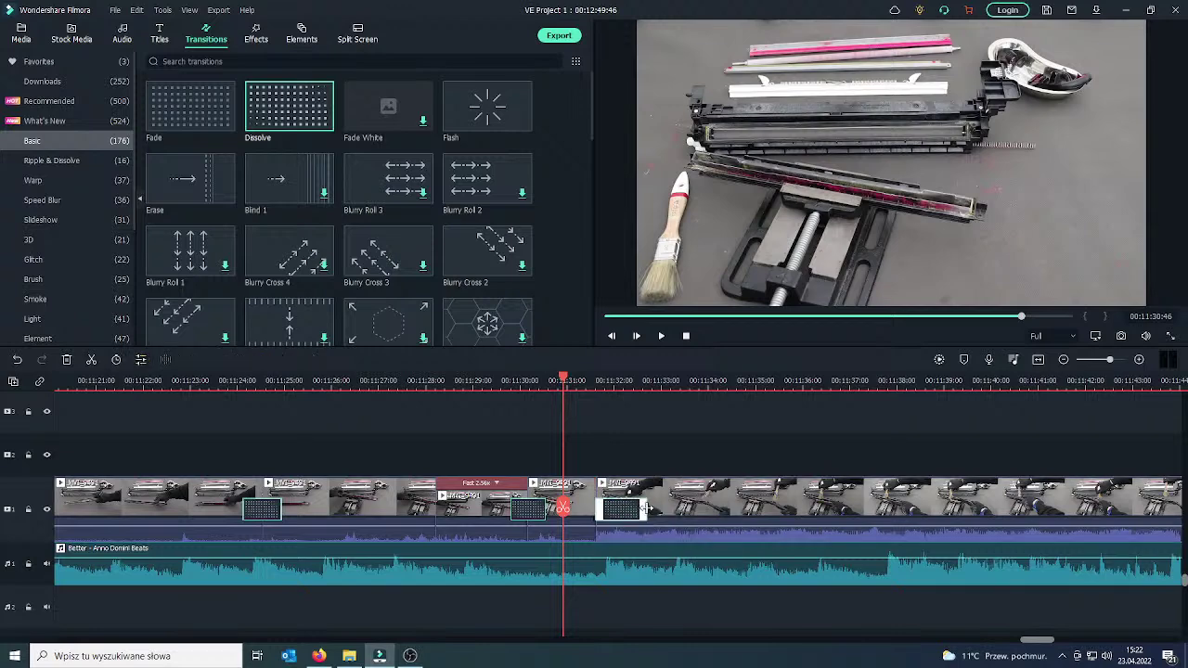
Preview the Dissolve, then split the next clip at about 00:11:36:42 and play across the cut.
left_click(661, 336)
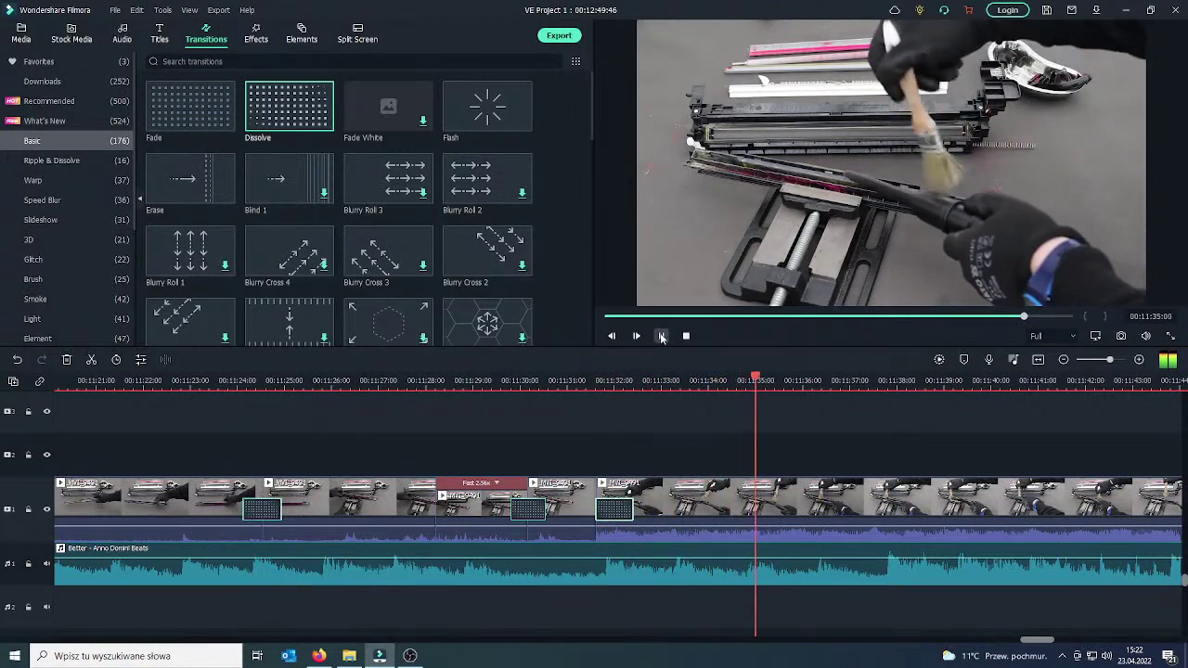
left_click(661, 336)
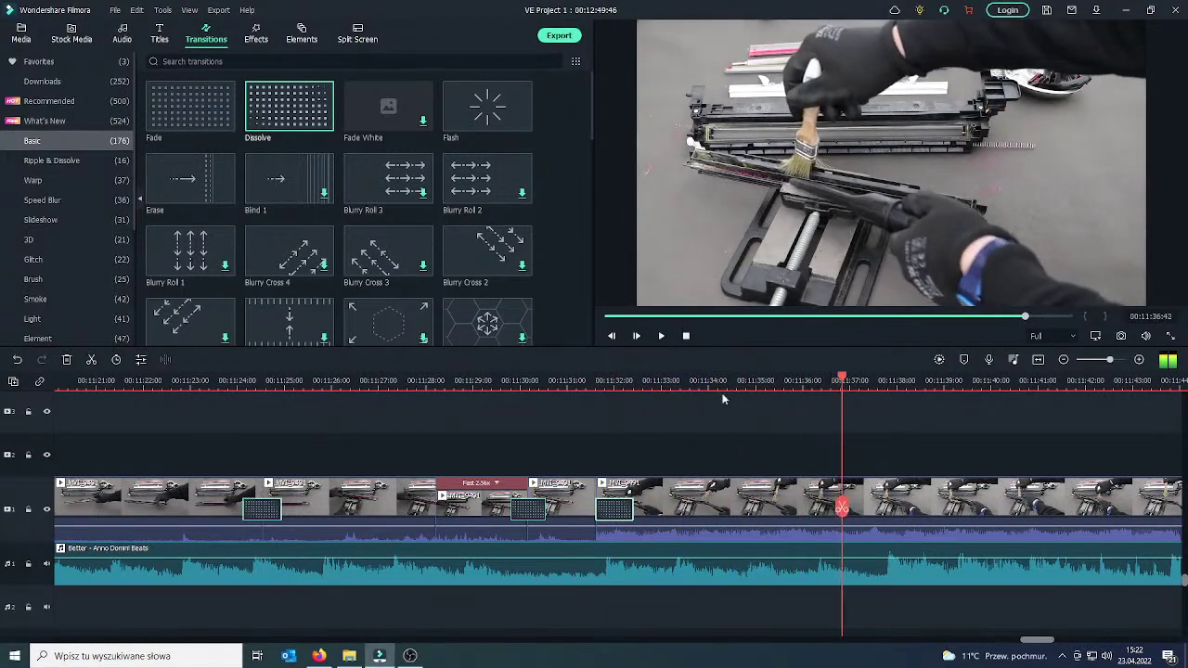
left_click(881, 510)
left_click(842, 508)
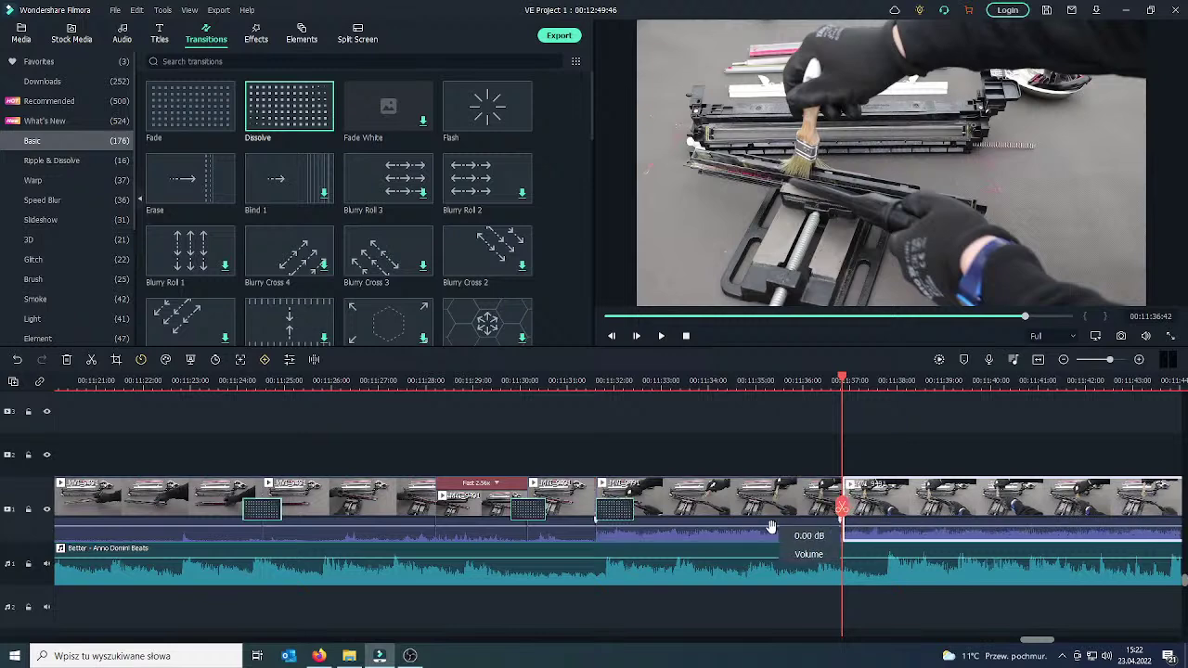
left_click(845, 506)
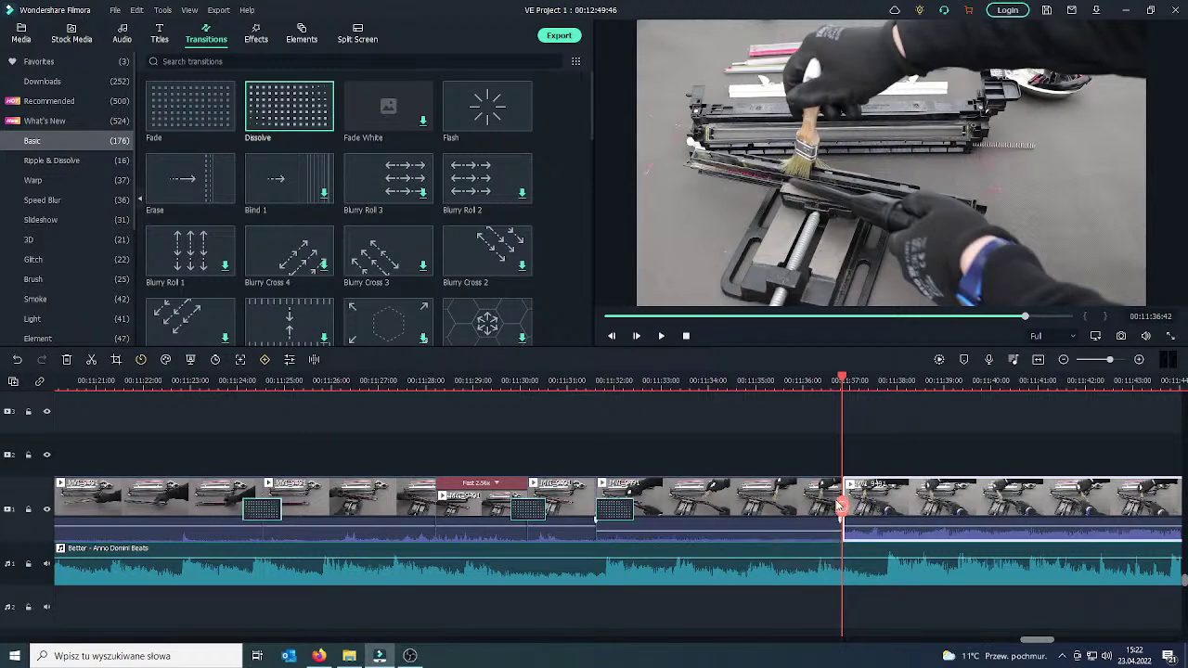
left_click_drag(842, 506, 775, 509)
left_click(661, 336)
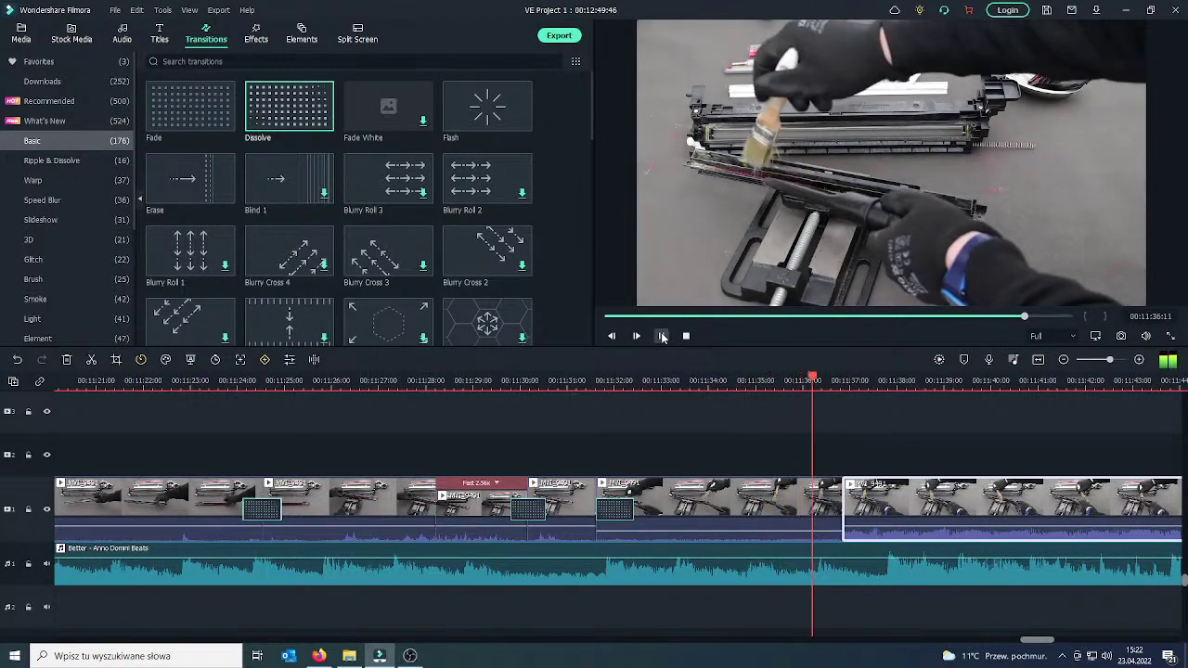
key("space")
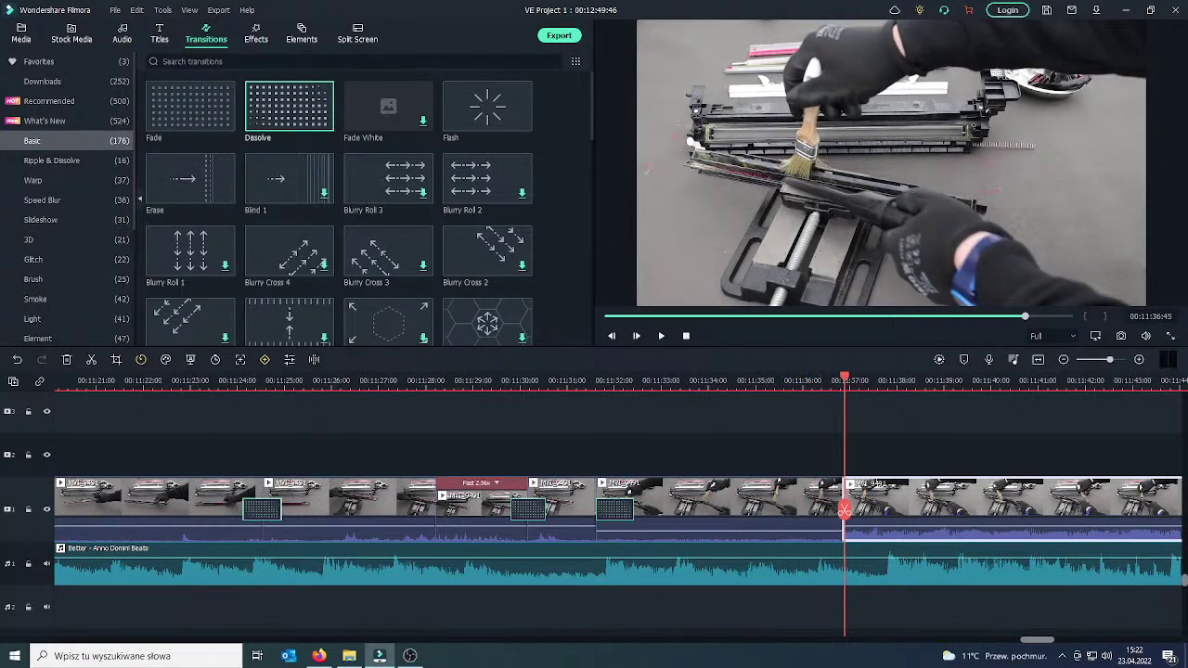
left_click(319, 656)
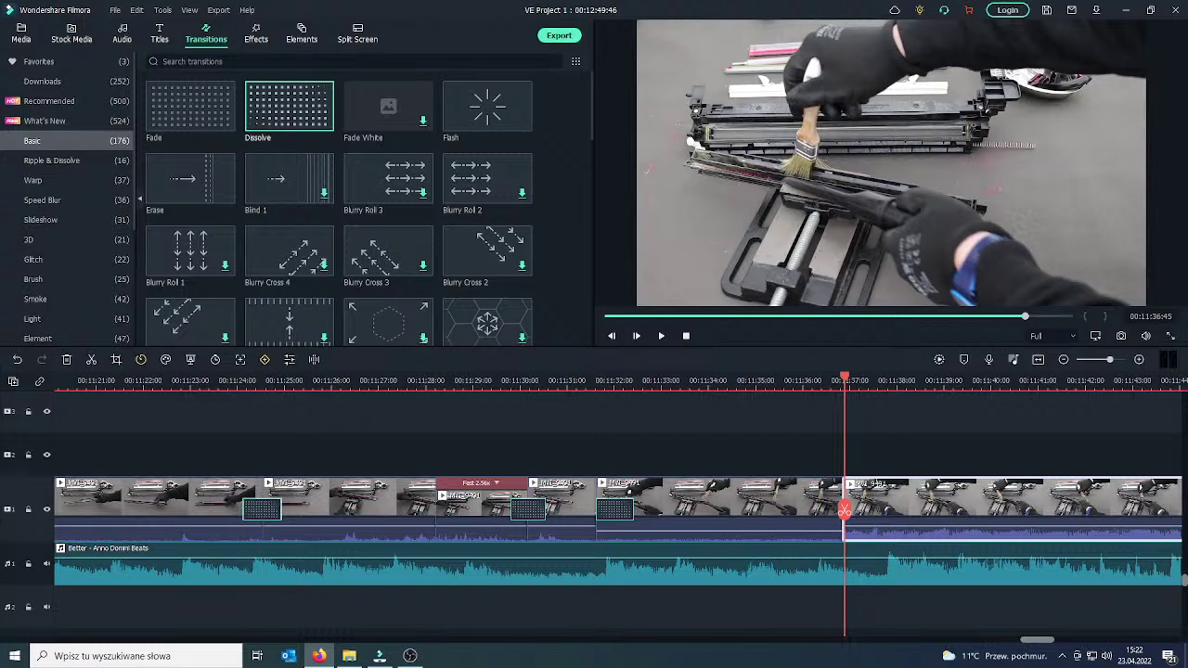
Bring the Firefox YouTube Studio live chat forward over the left half of Filmora.
left_click(319, 655)
left_click(318, 655)
left_click(257, 655)
left_click(78, 240)
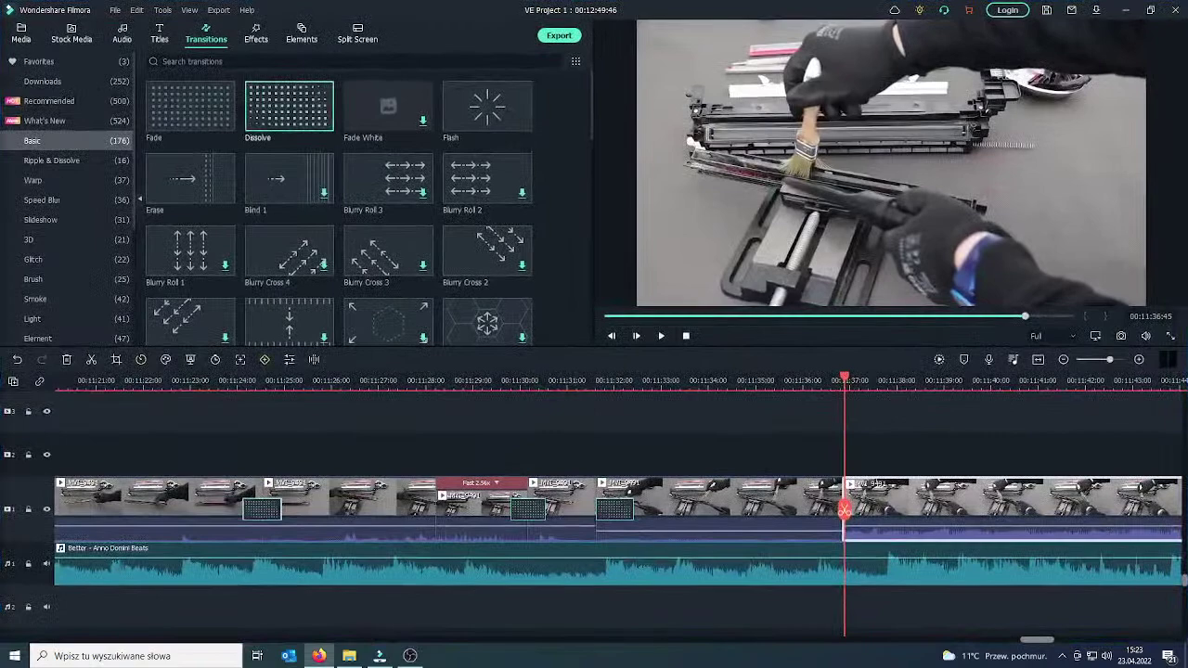
key("alt+Tab")
left_click_drag(274, 13, 289, 21)
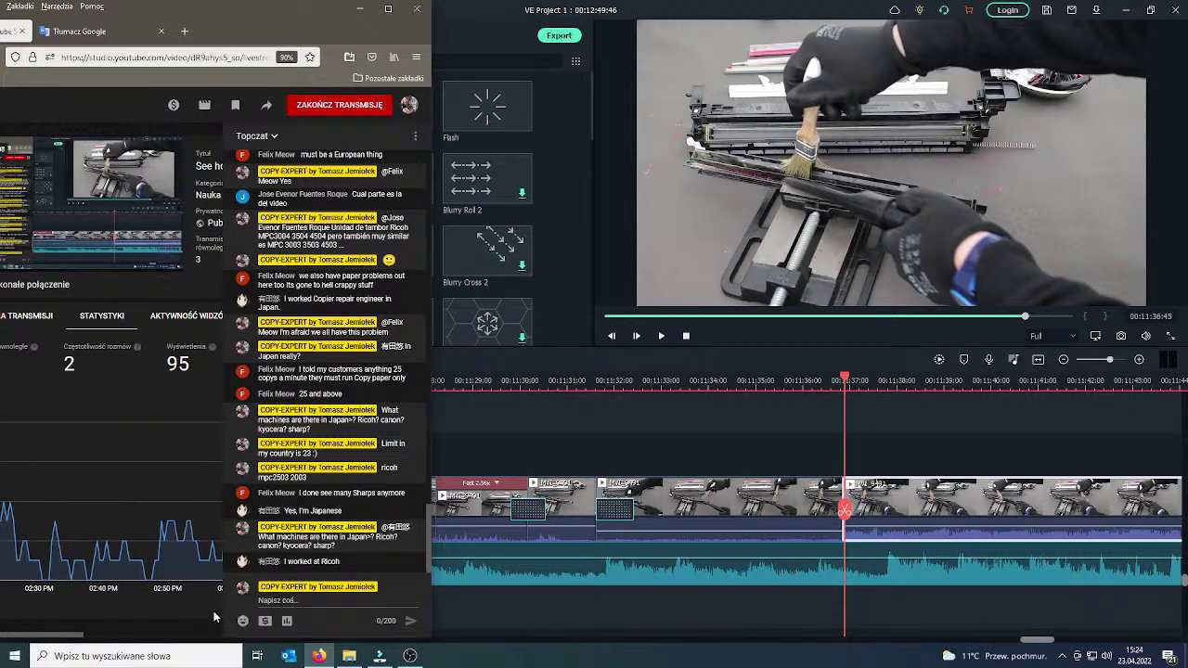
Answer the viewer who worked at Ricoh with 'Ricoh... nice' in the live chat.
left_click(277, 599)
type("Ricoh...")
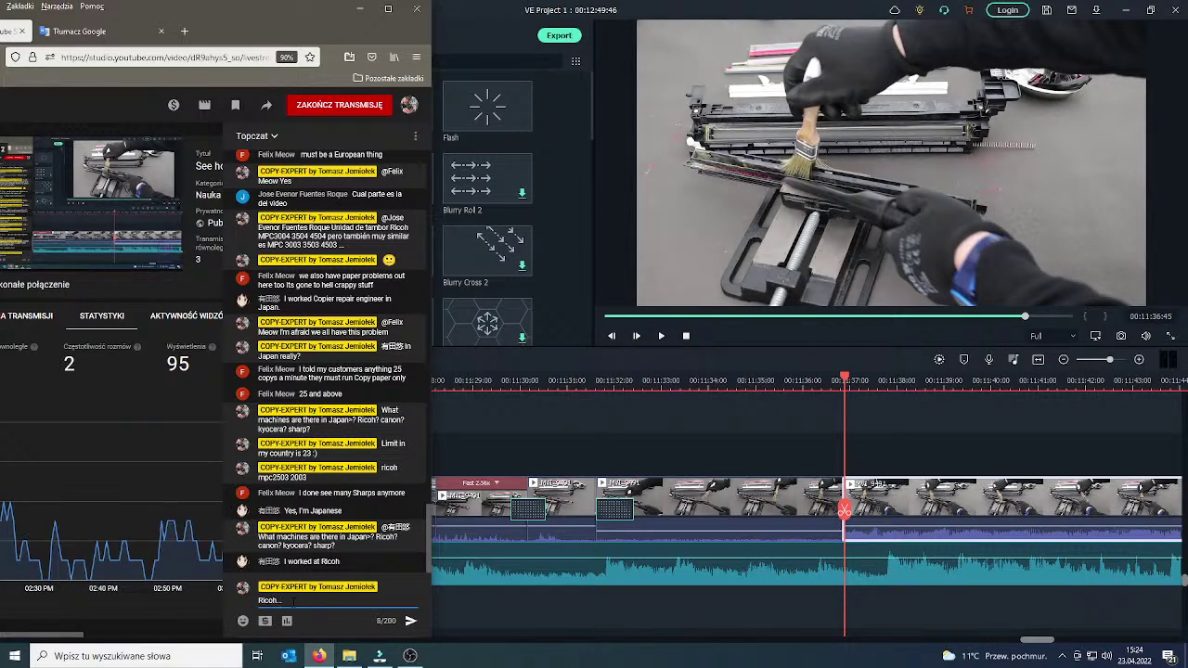
type(" nice")
key("Return")
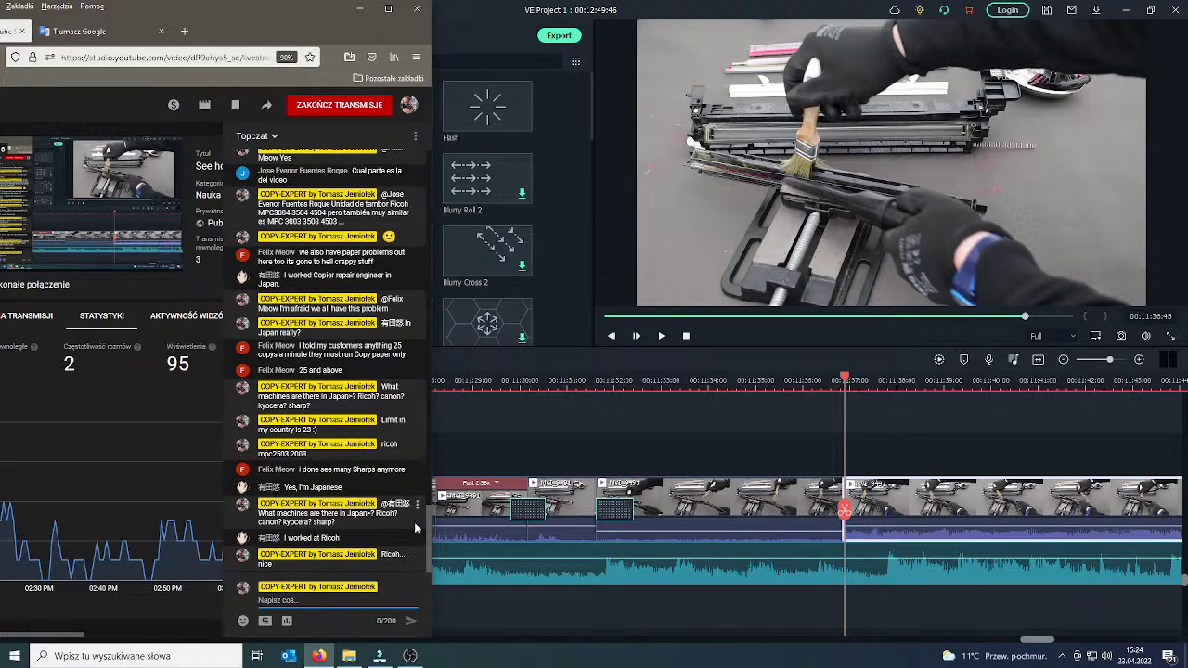
Split the drum-cleaning clip at about 00:11:51 and delete the unwanted stretch before it.
left_click(825, 381)
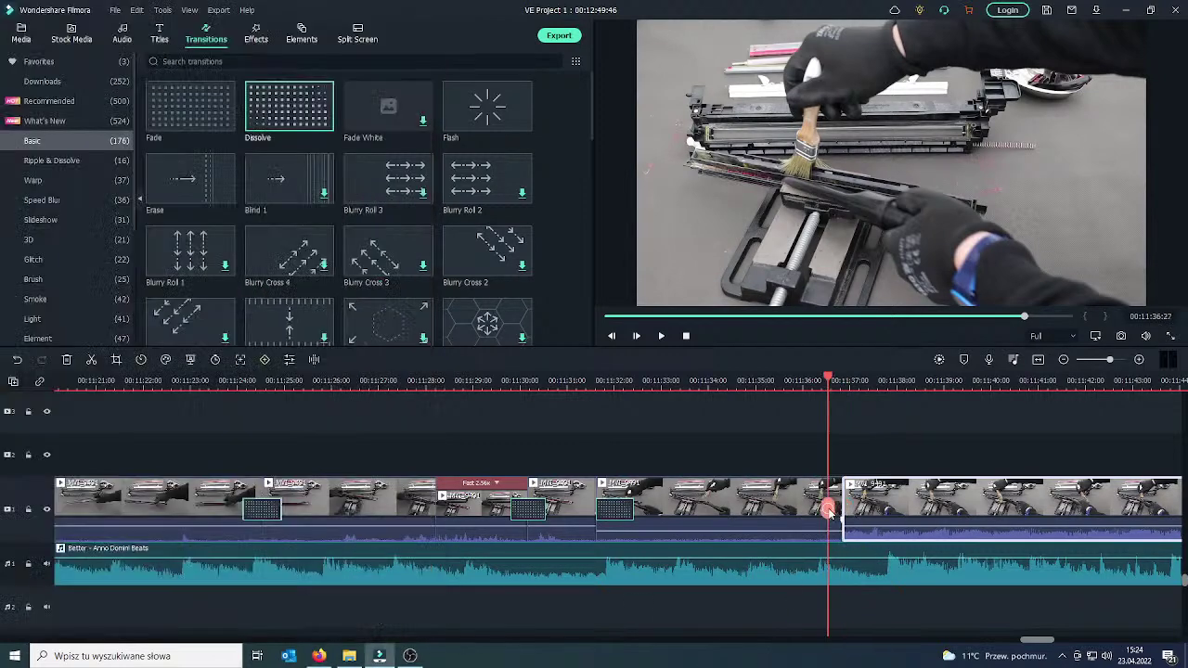
left_click(661, 336)
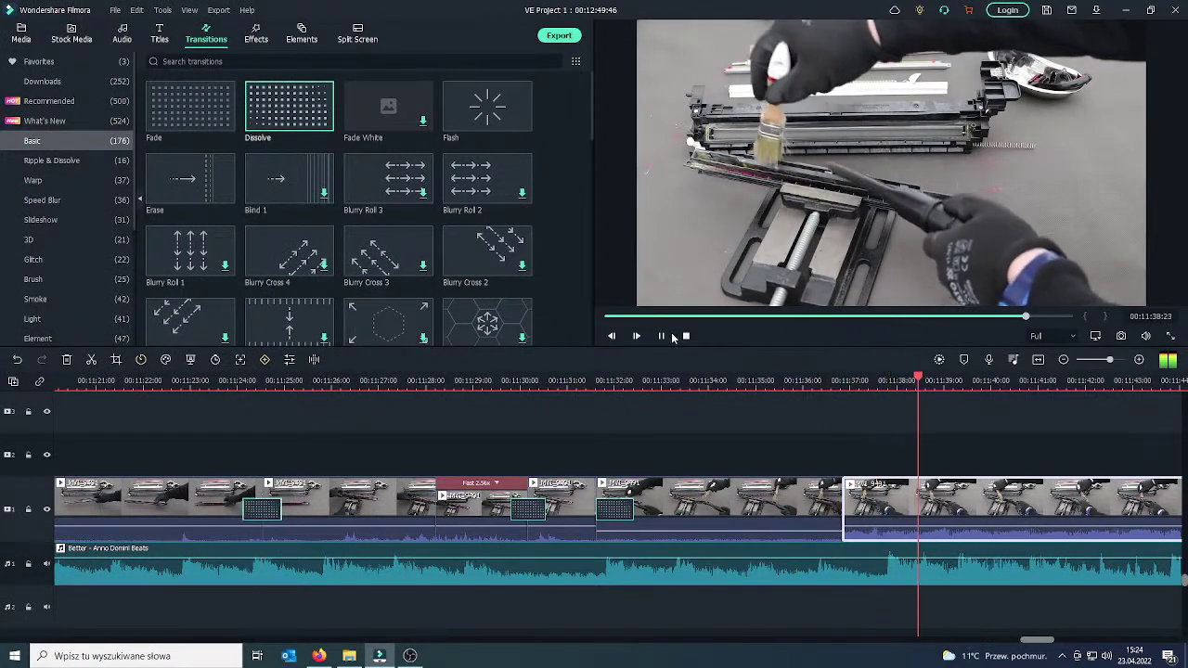
key("space")
left_click_drag(986, 501, 1129, 438)
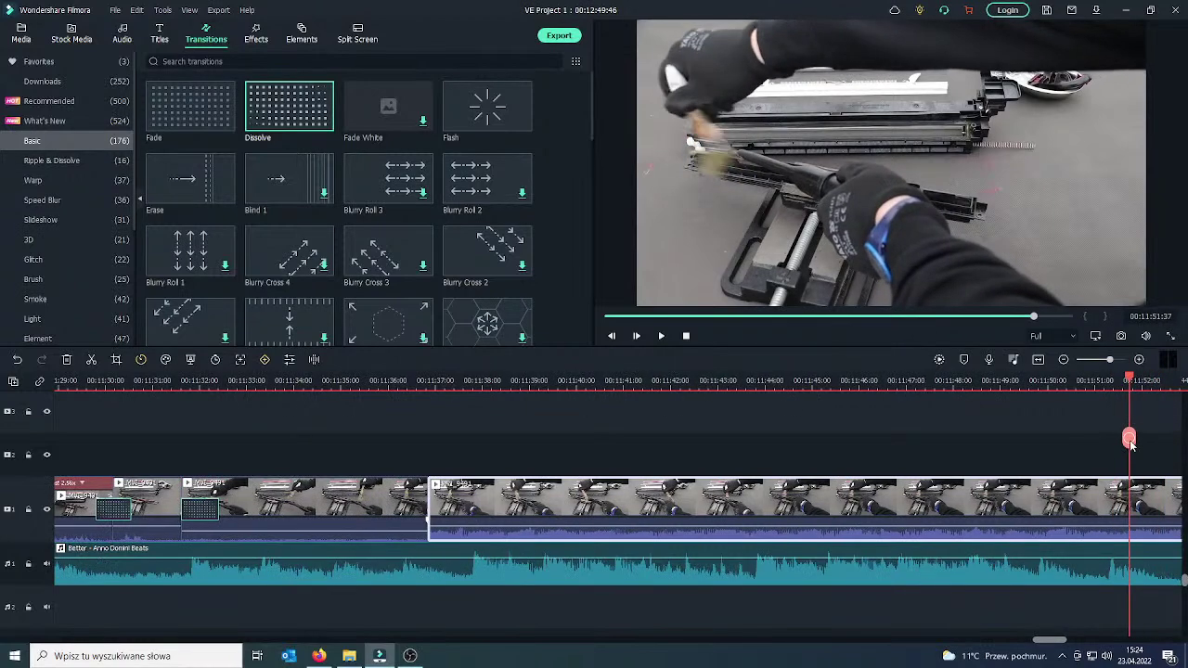
left_click(1129, 438)
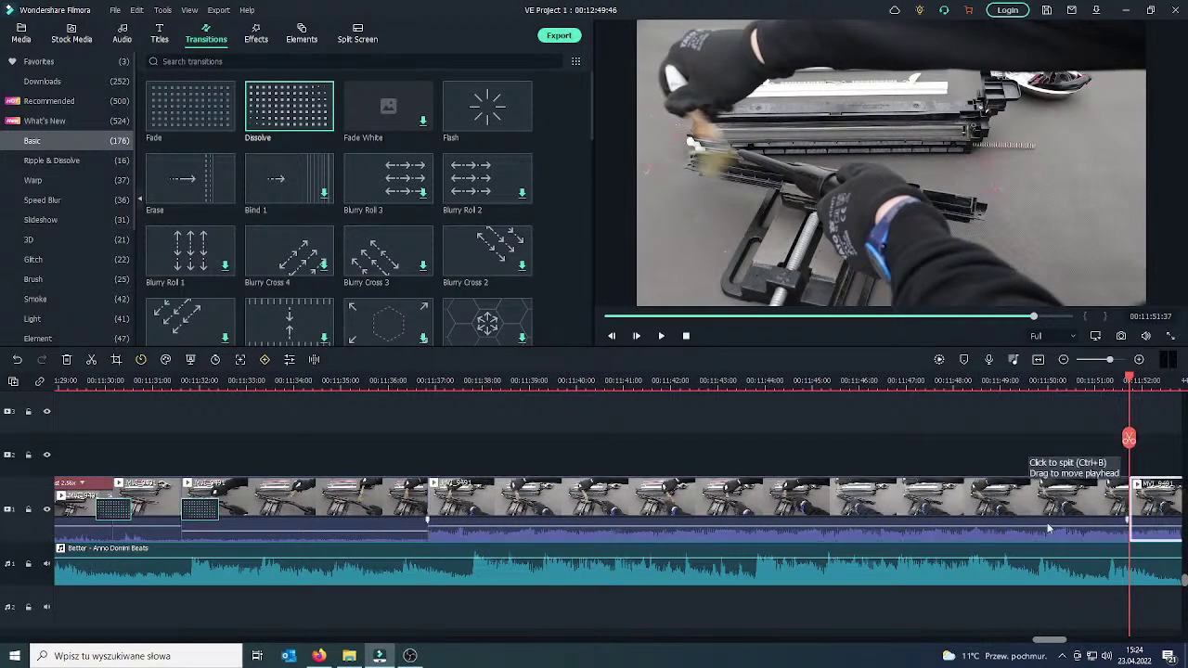
right_click(1026, 507)
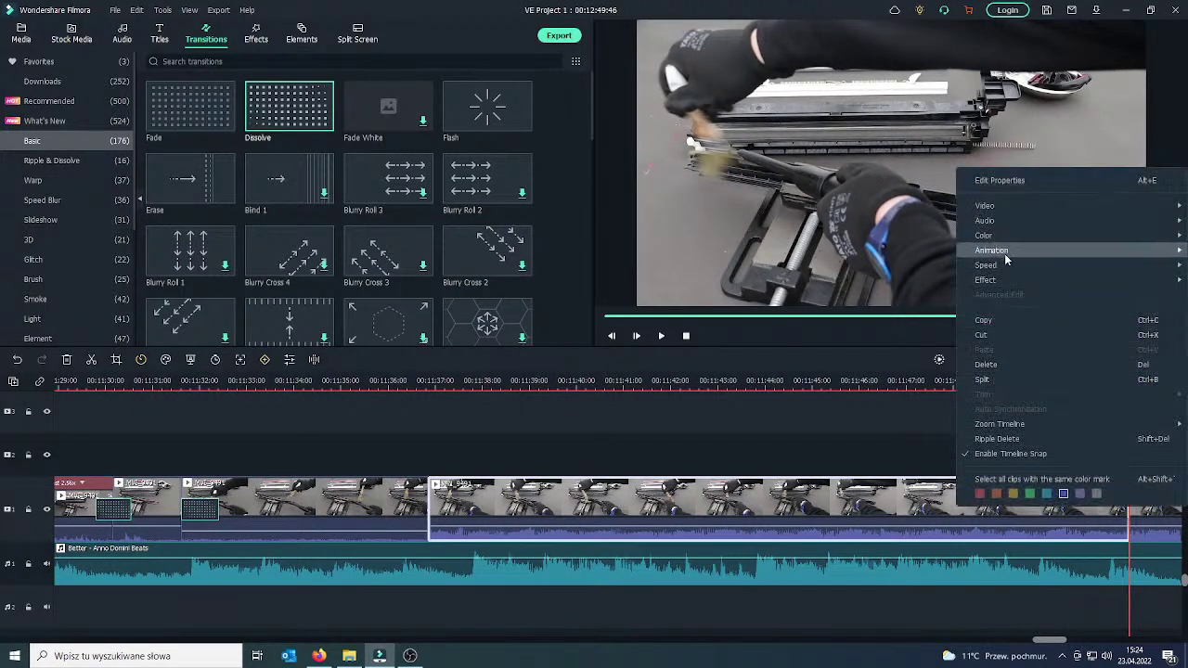
left_click(1008, 365)
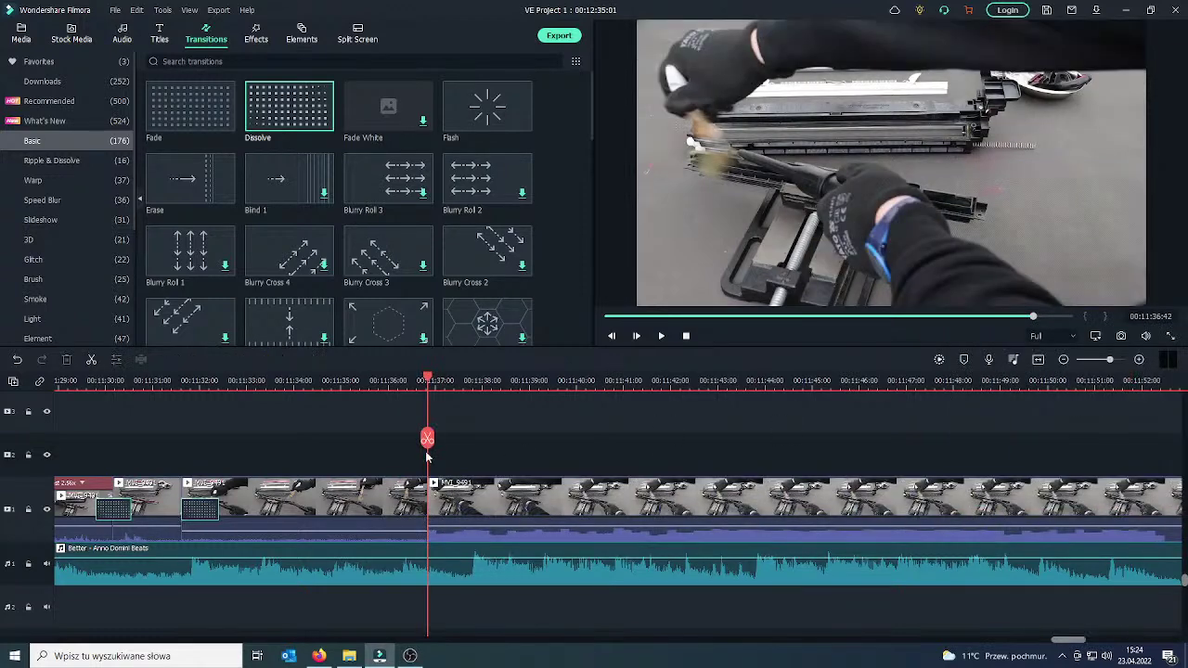
Split at 00:11:44:34 and delete the unwanted part, closing the gap.
left_click_drag(427, 438, 705, 446)
left_click_drag(719, 446, 796, 445)
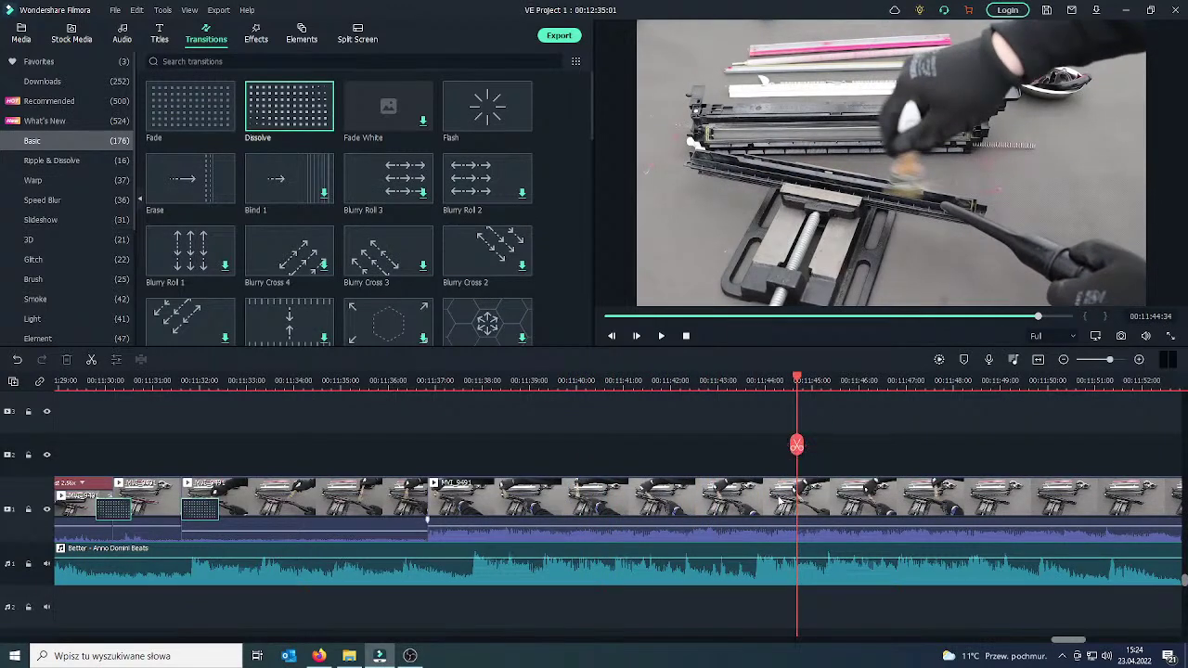
left_click(788, 492)
left_click(796, 446)
key("Delete")
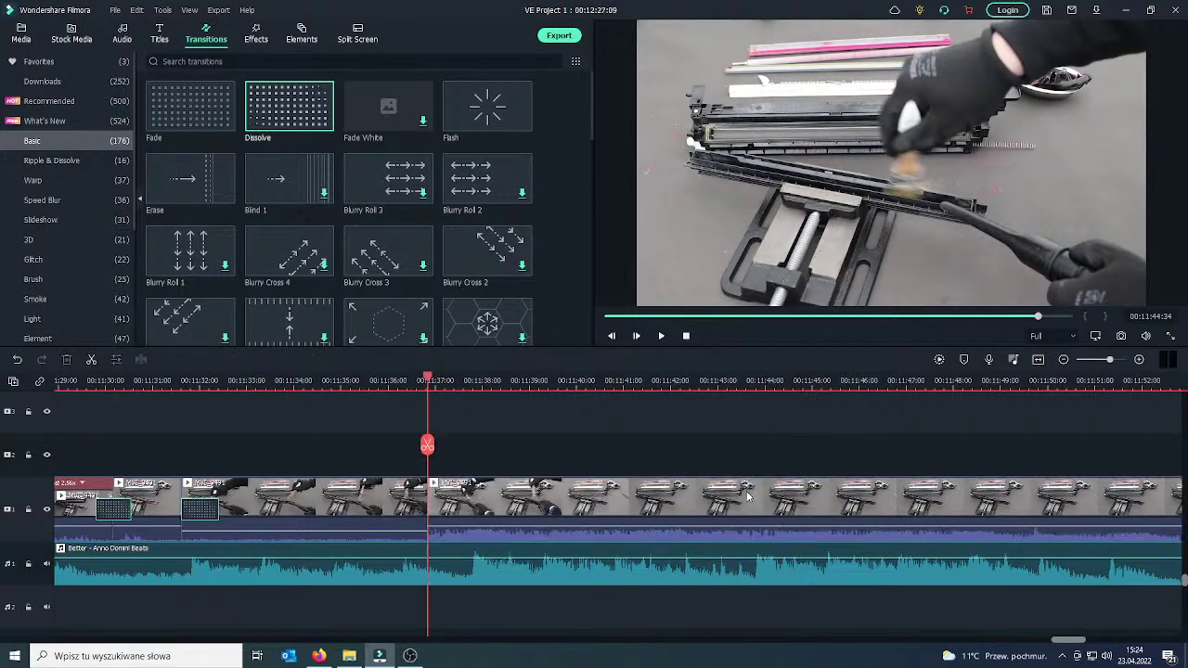
left_click(402, 510)
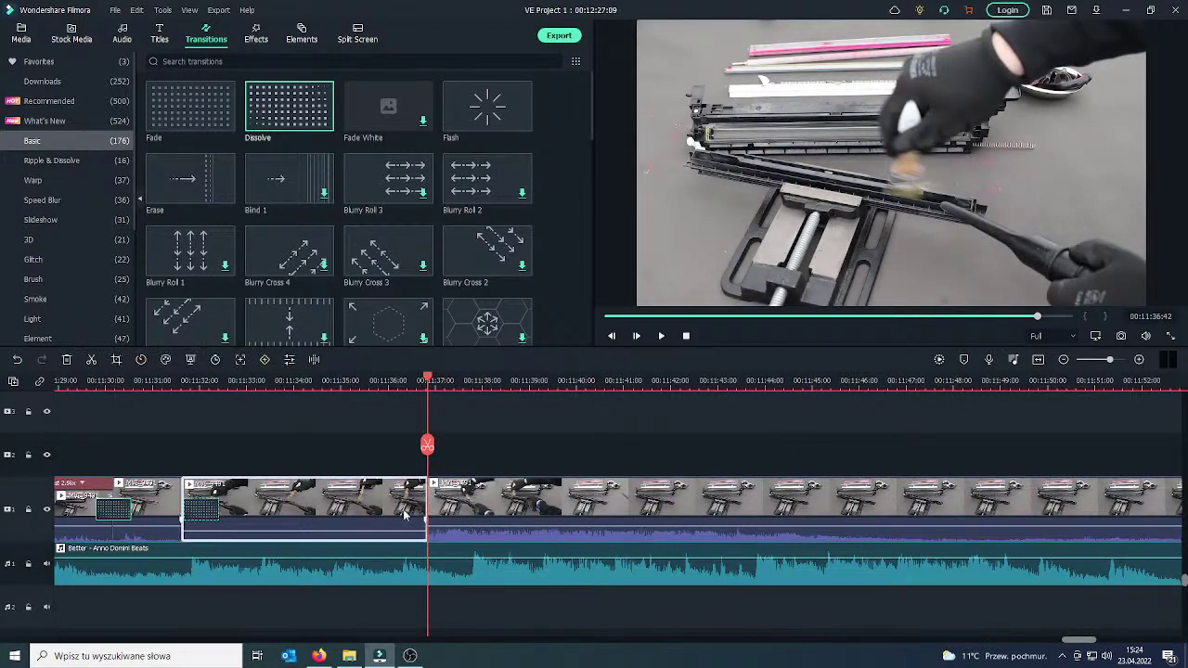
Add a Dissolve transition at the cut near 00:11:37 and play it back.
left_click_drag(390, 509, 473, 509)
left_click_drag(426, 447, 399, 450)
left_click_drag(454, 526, 454, 531)
left_click(661, 336)
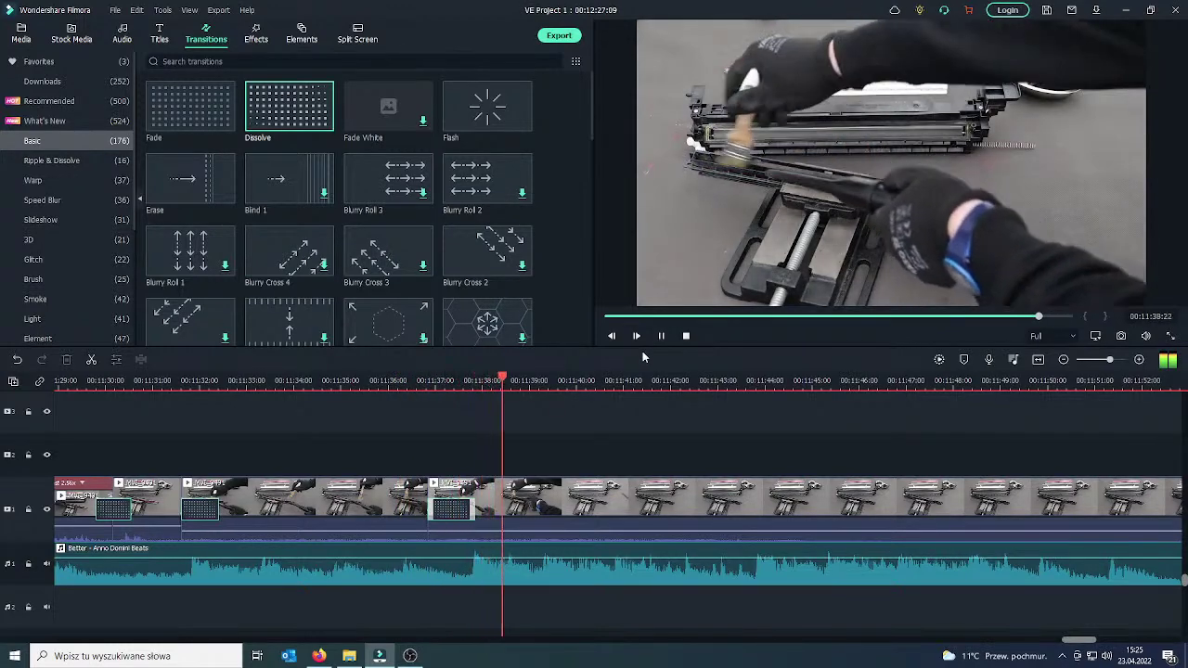
left_click(663, 337)
Split at about 00:11:40 and 00:11:50 and ripple-delete the stretch between the cuts.
left_click(634, 509)
left_click(599, 452)
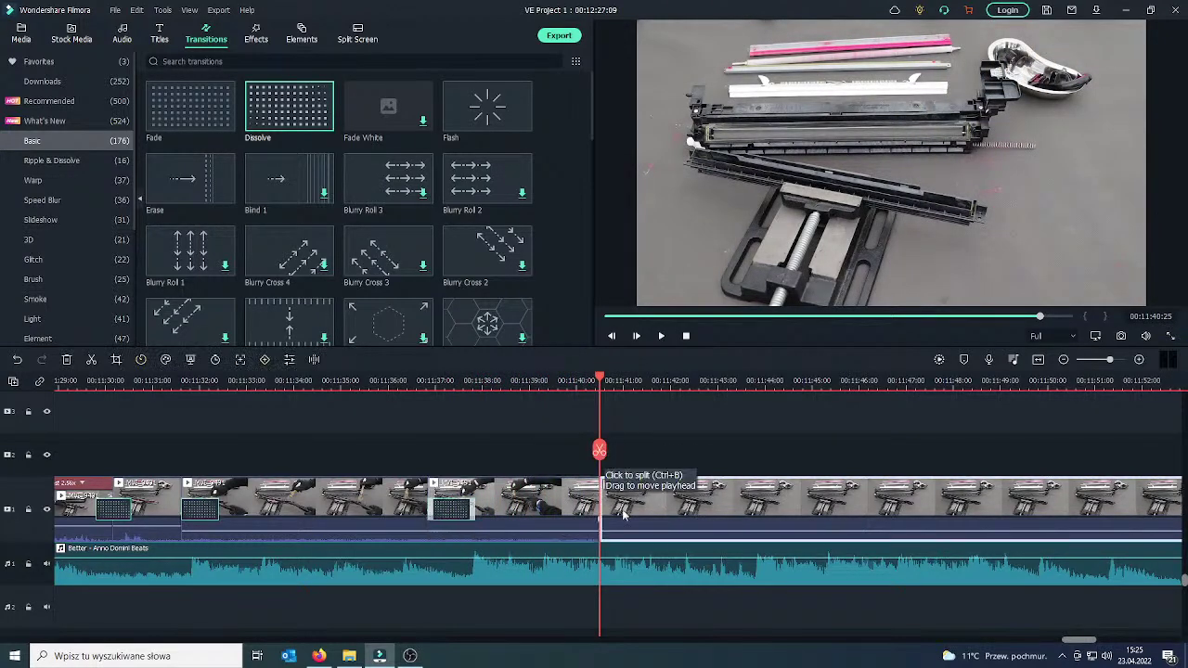
left_click_drag(601, 452, 1084, 483)
left_click(1084, 486)
left_click(1027, 506)
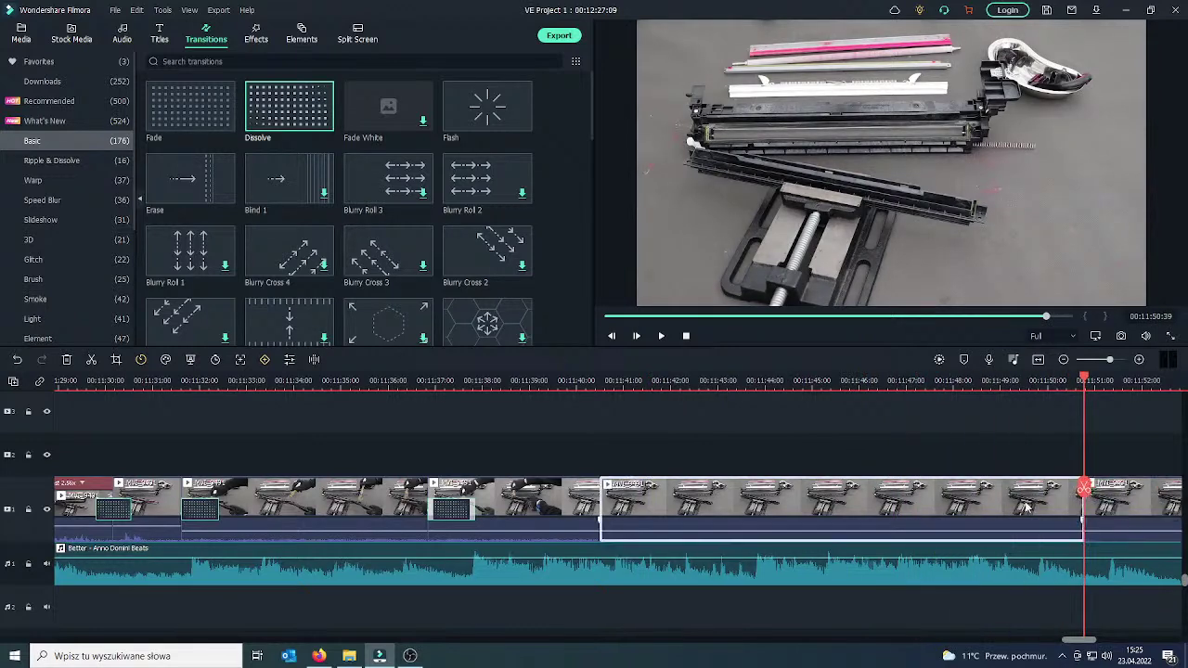
key("Delete")
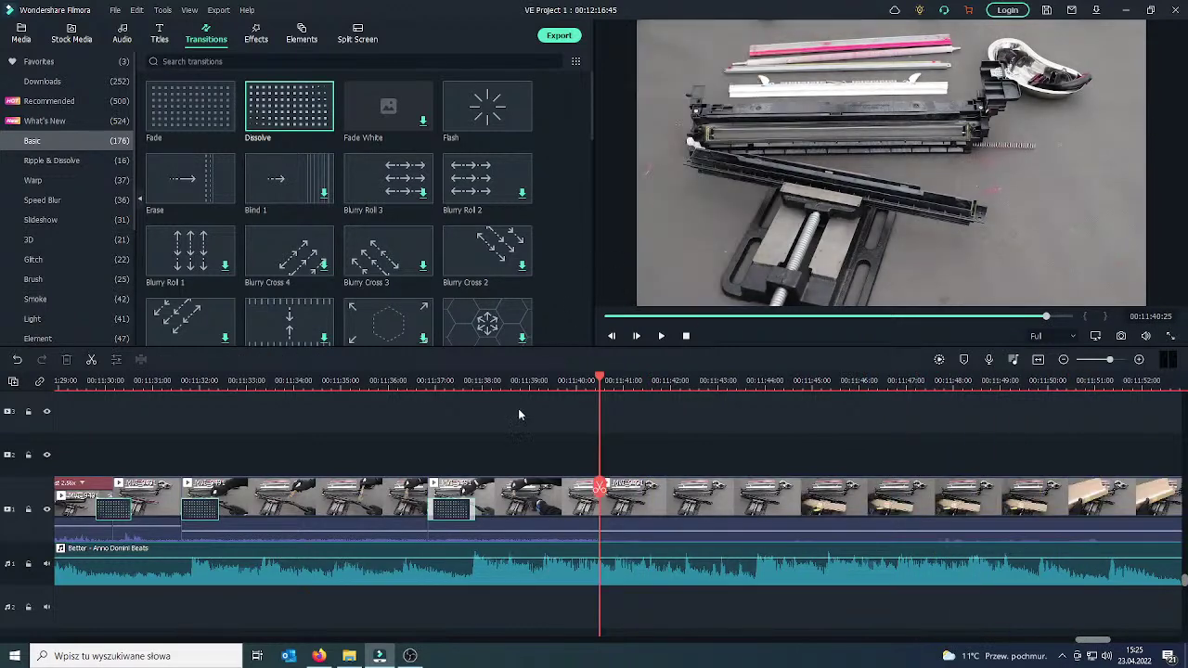
key("alt+Tab")
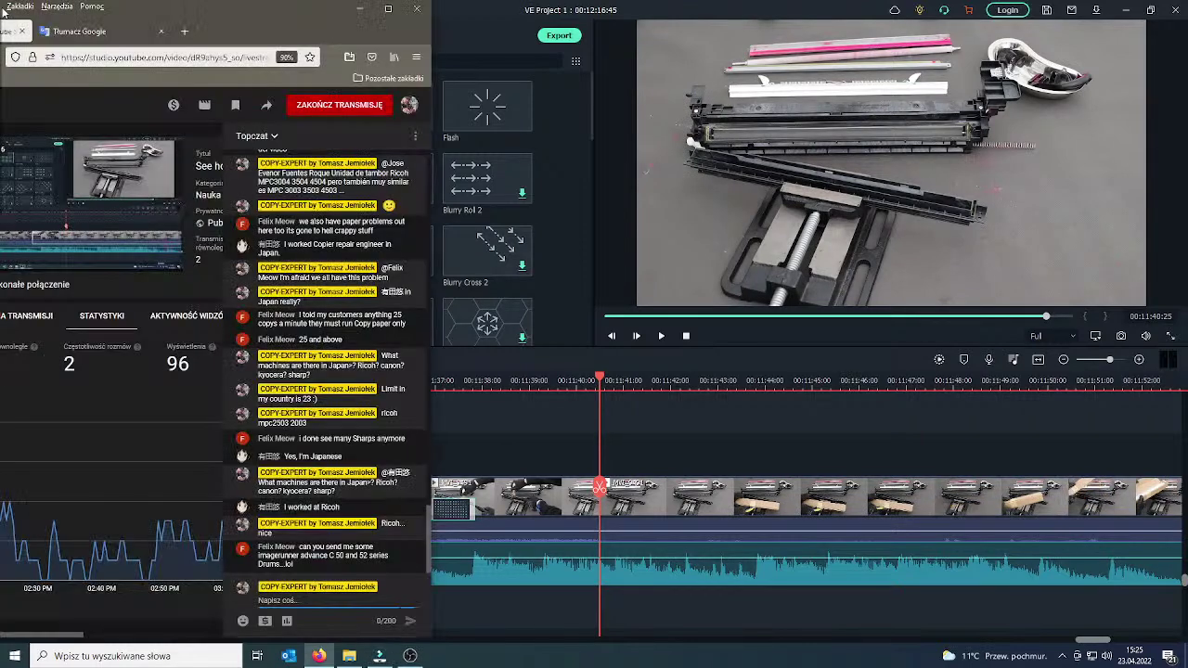
Send the reply 'Yes this is my plan' in the YouTube Studio live chat.
mouse_move(449, 538)
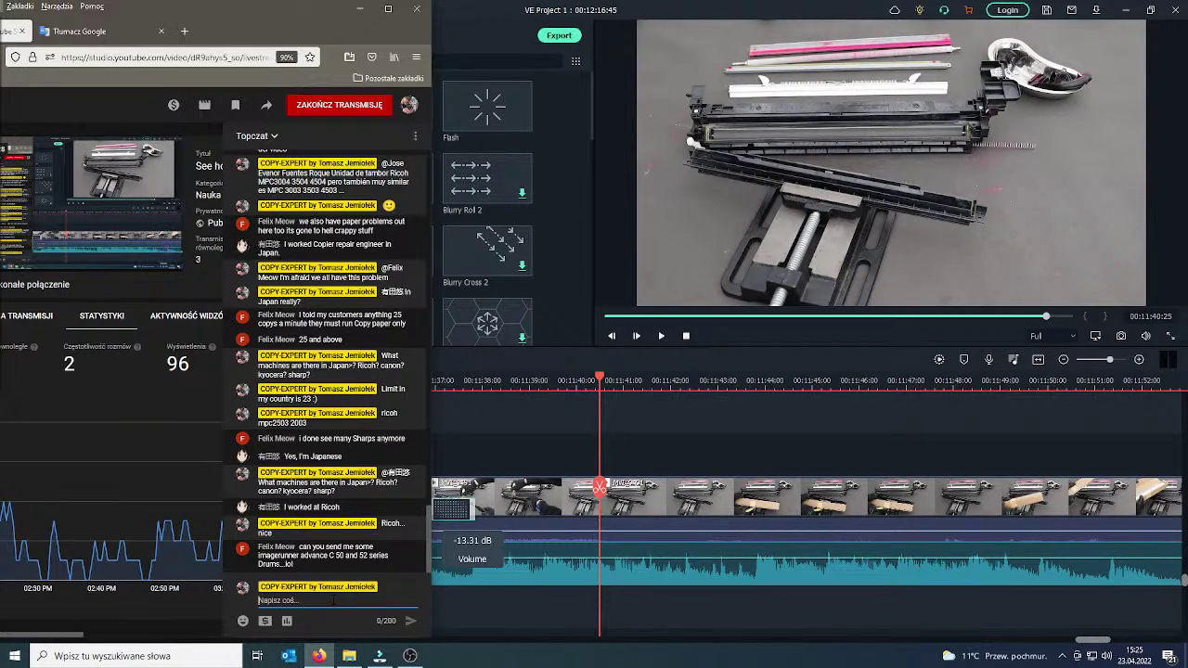
type("Yes this")
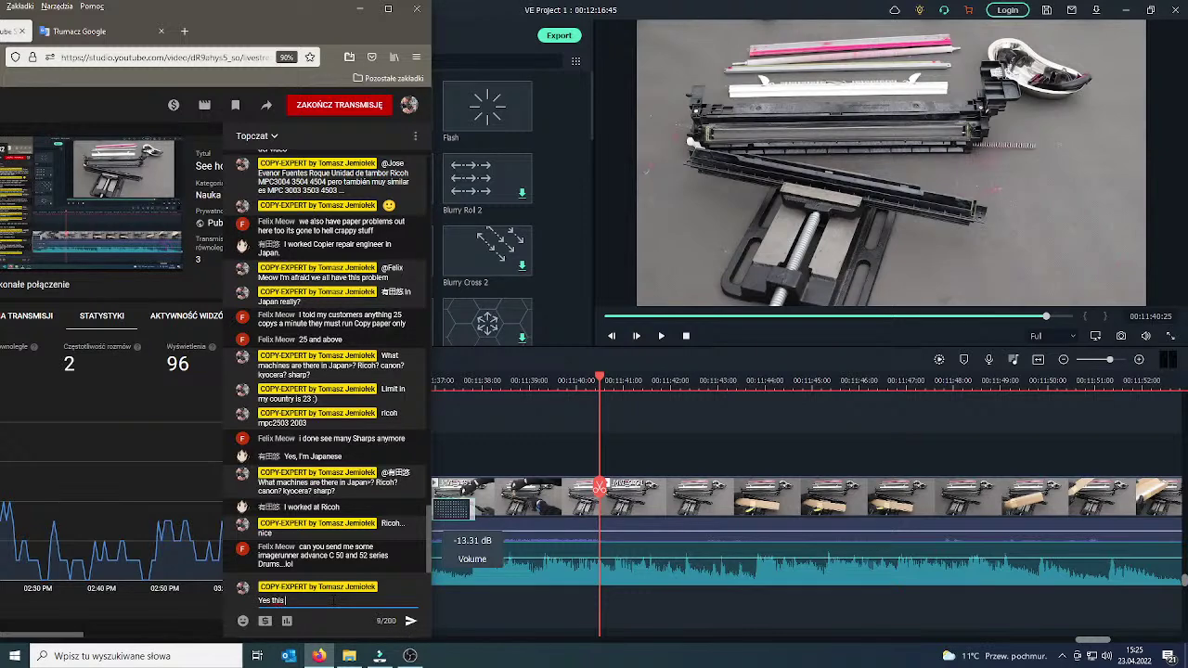
type(" is my")
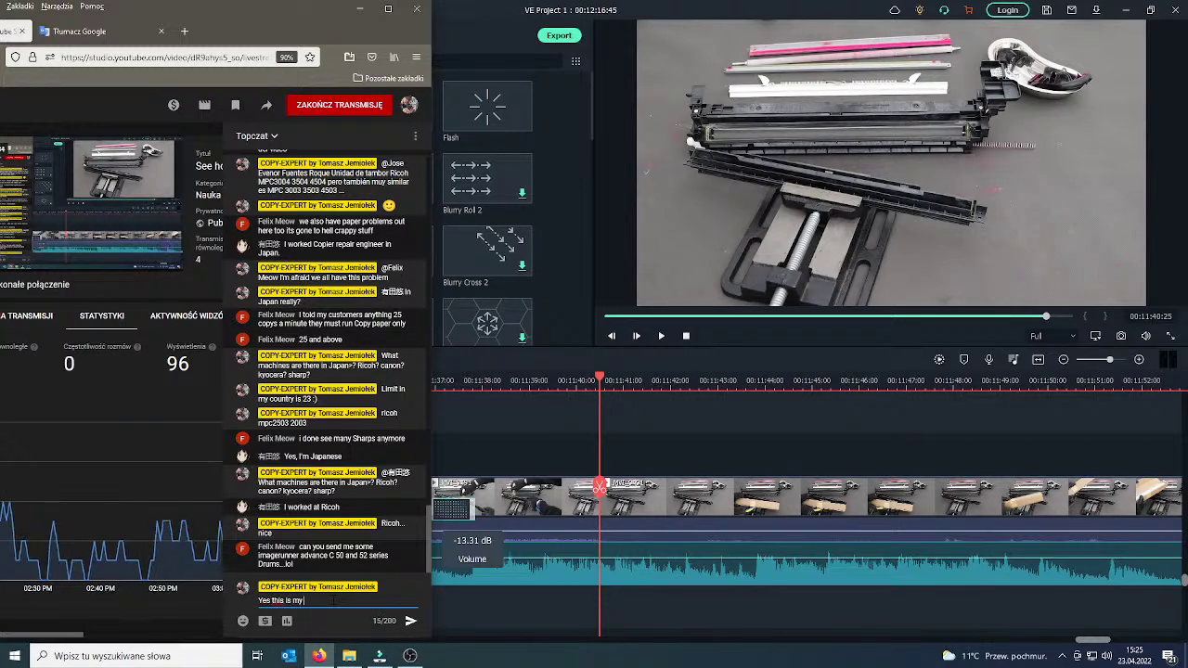
key("Return")
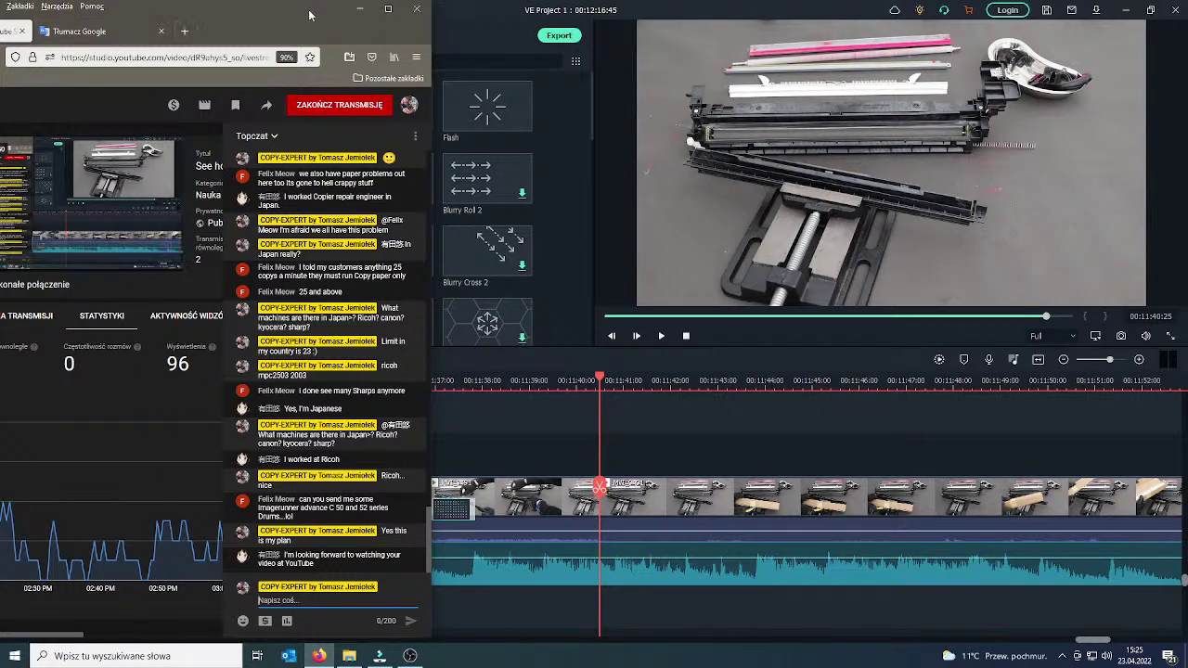
Return to Filmora and scrub the playhead to about 00:11:42.
left_click(379, 656)
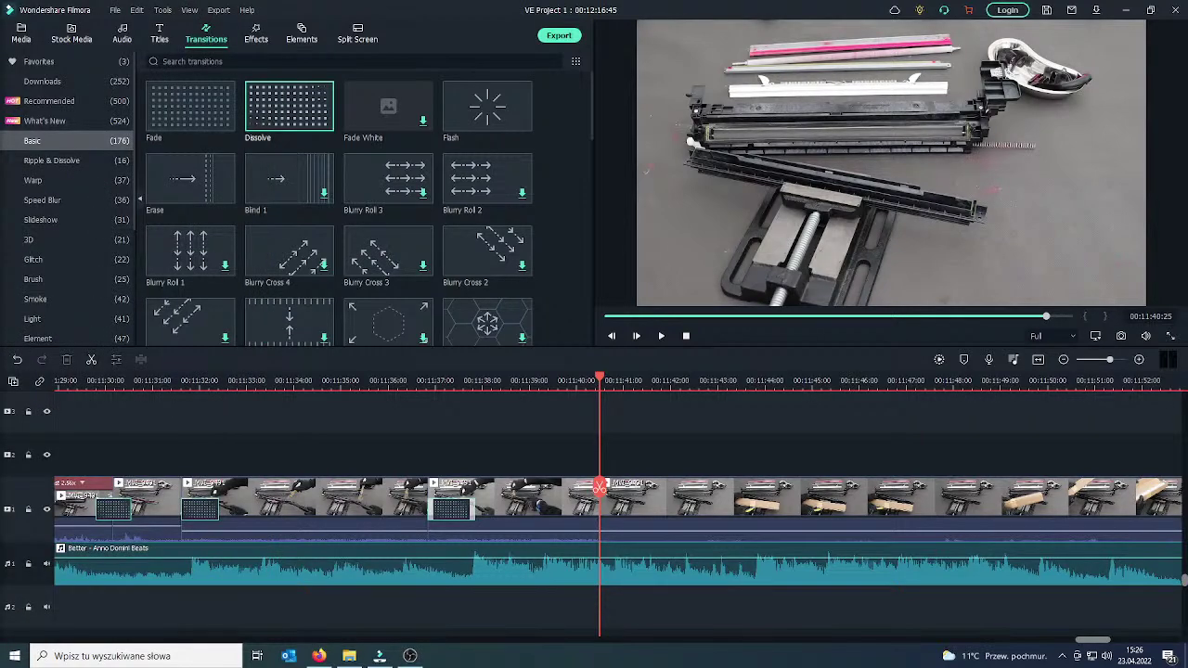
left_click(318, 655)
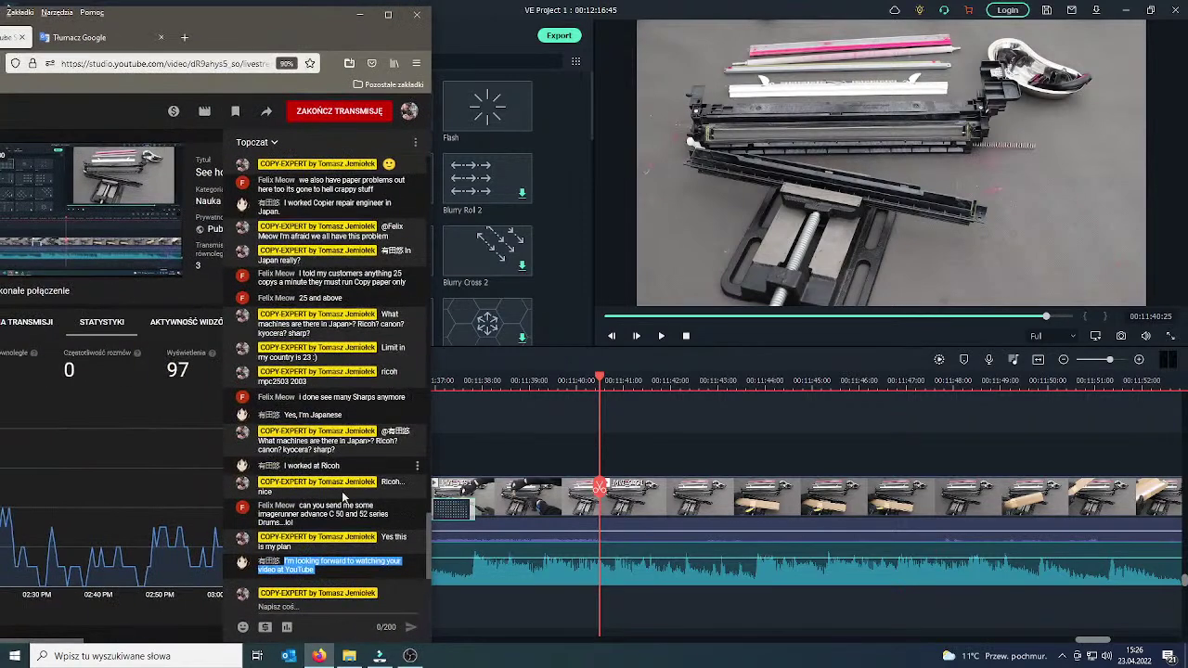
left_click(329, 609)
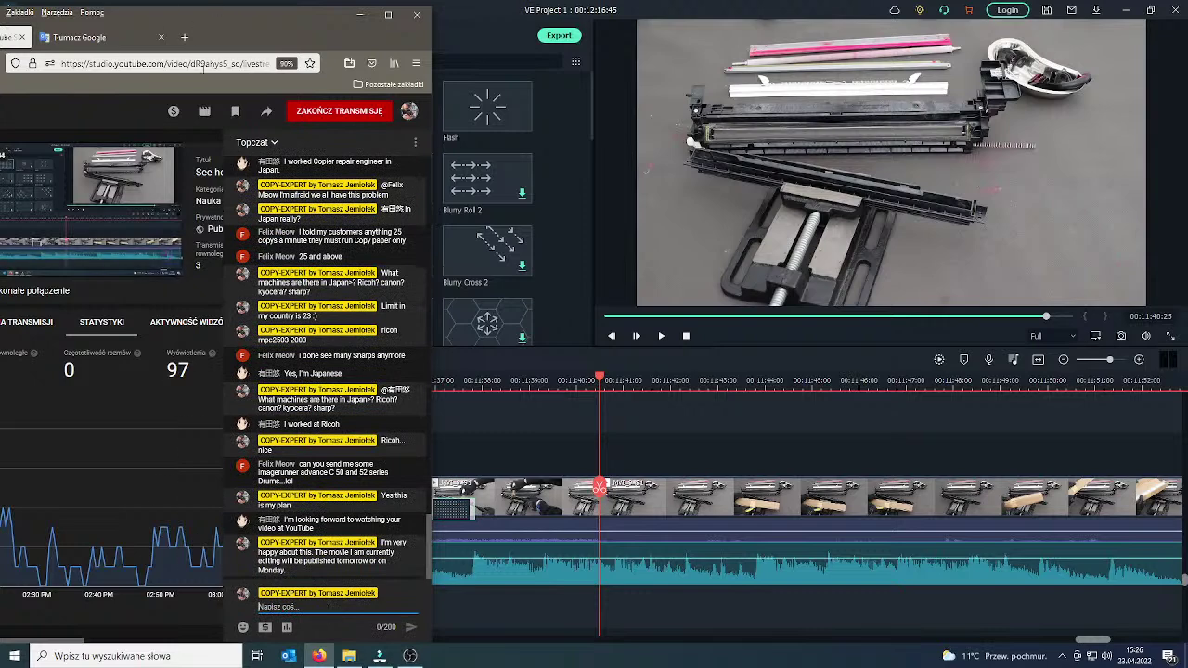
left_click(360, 14)
left_click_drag(600, 489, 683, 495)
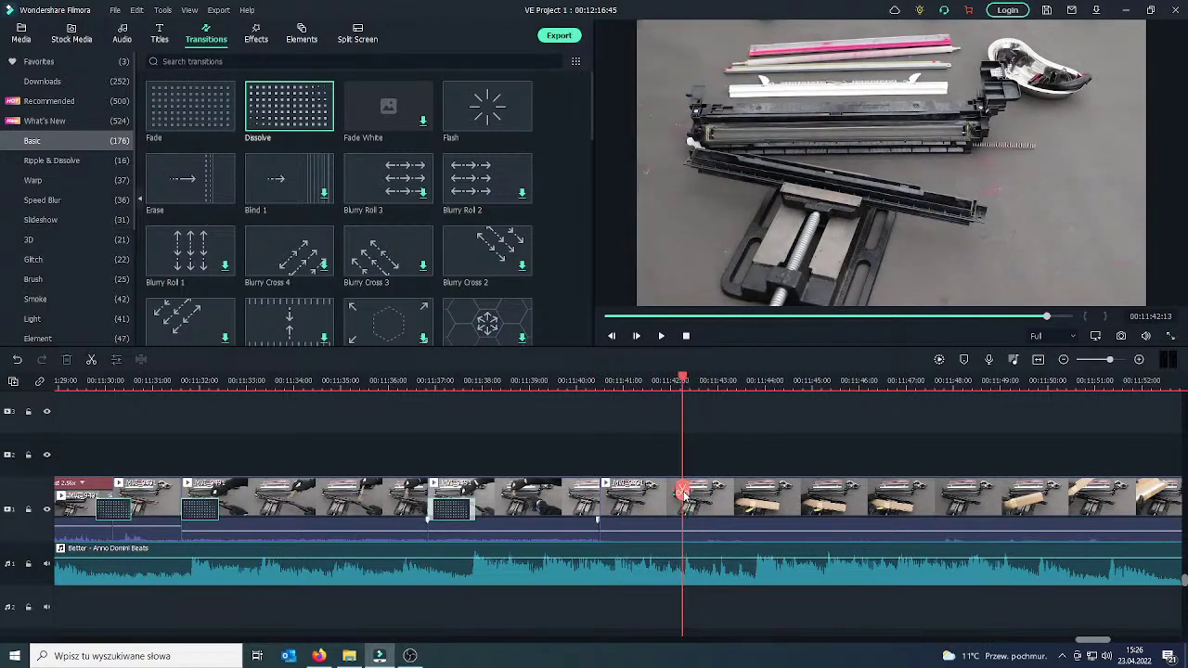
Split the clip at about 00:11:42 and delete the split-off end piece.
left_click(657, 503)
key("ctrl+b")
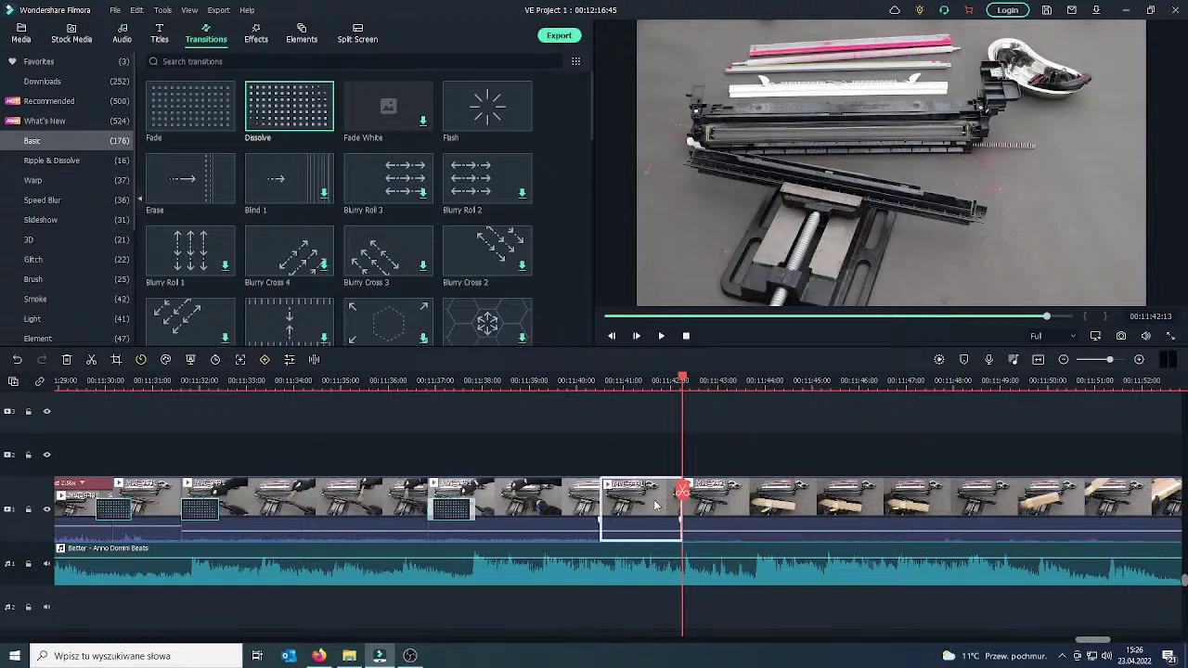
key("Delete")
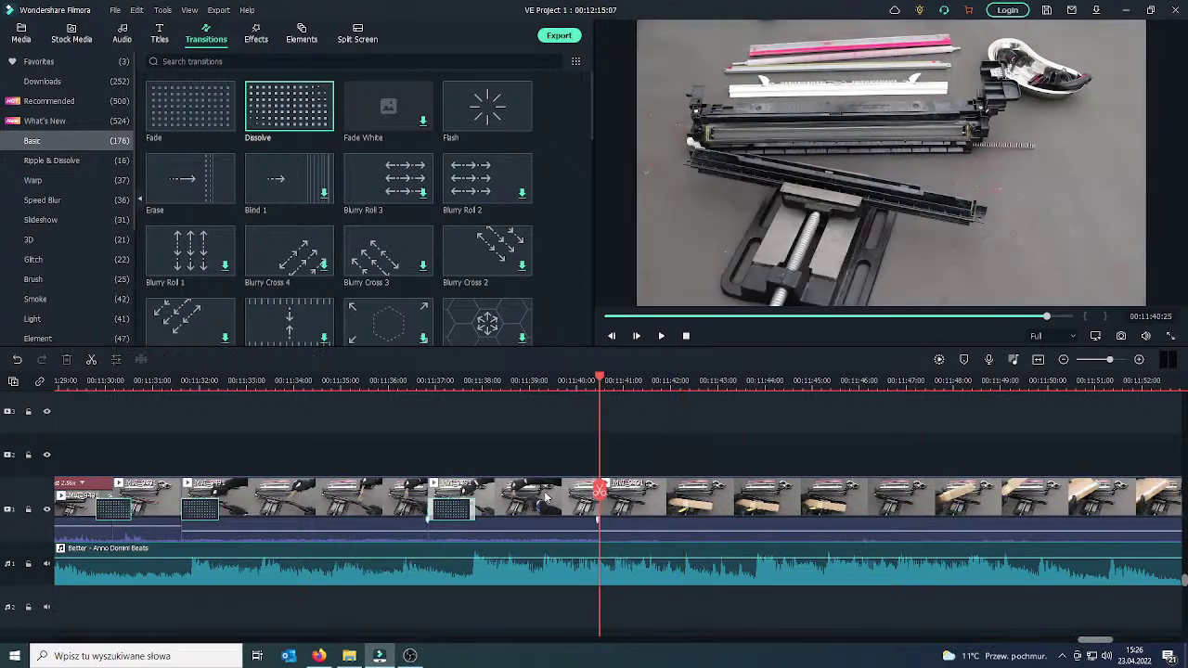
Place a Dissolve transition on the new junction and play it back to check.
left_click(548, 499)
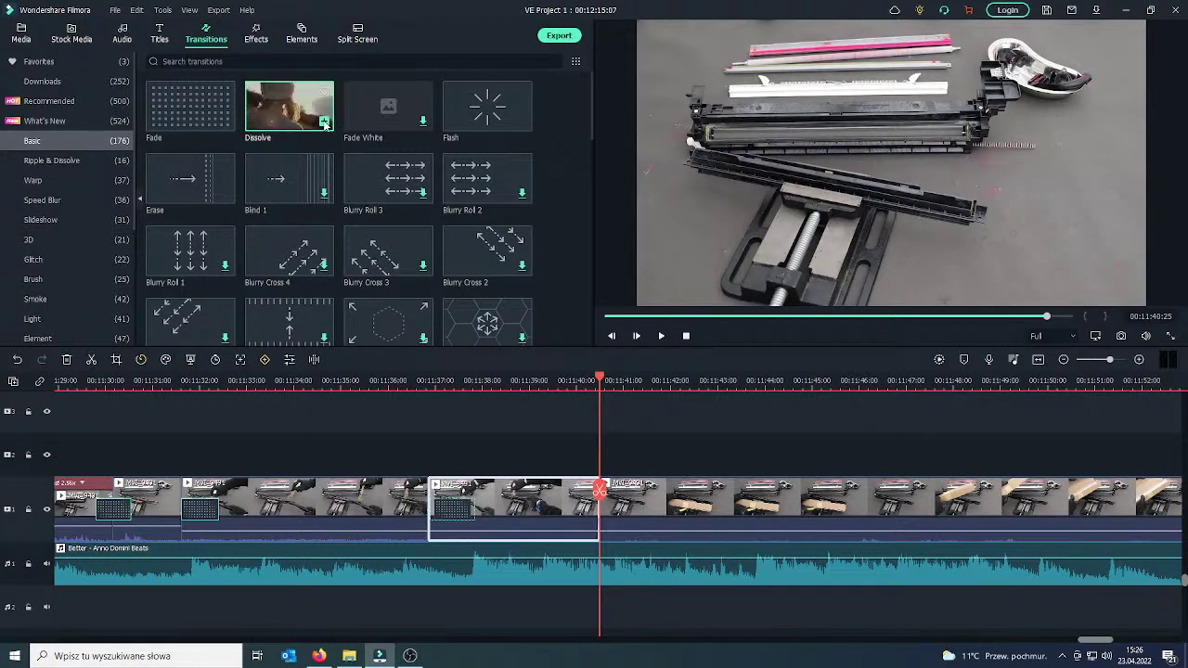
left_click_drag(324, 123, 648, 526)
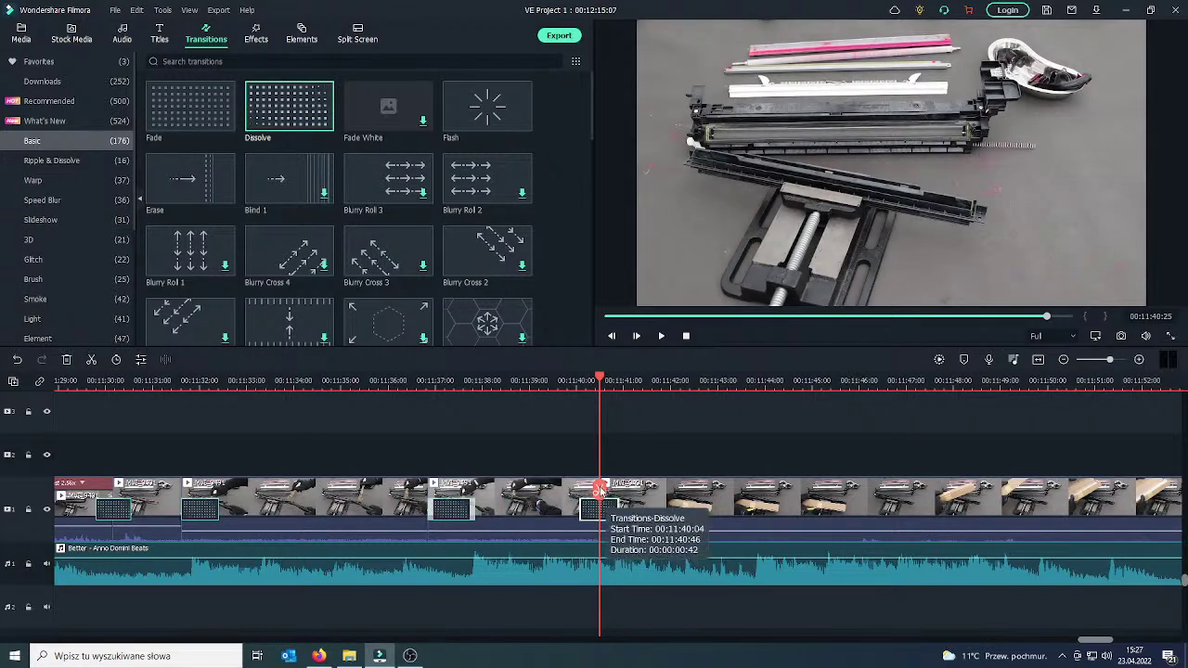
left_click(661, 337)
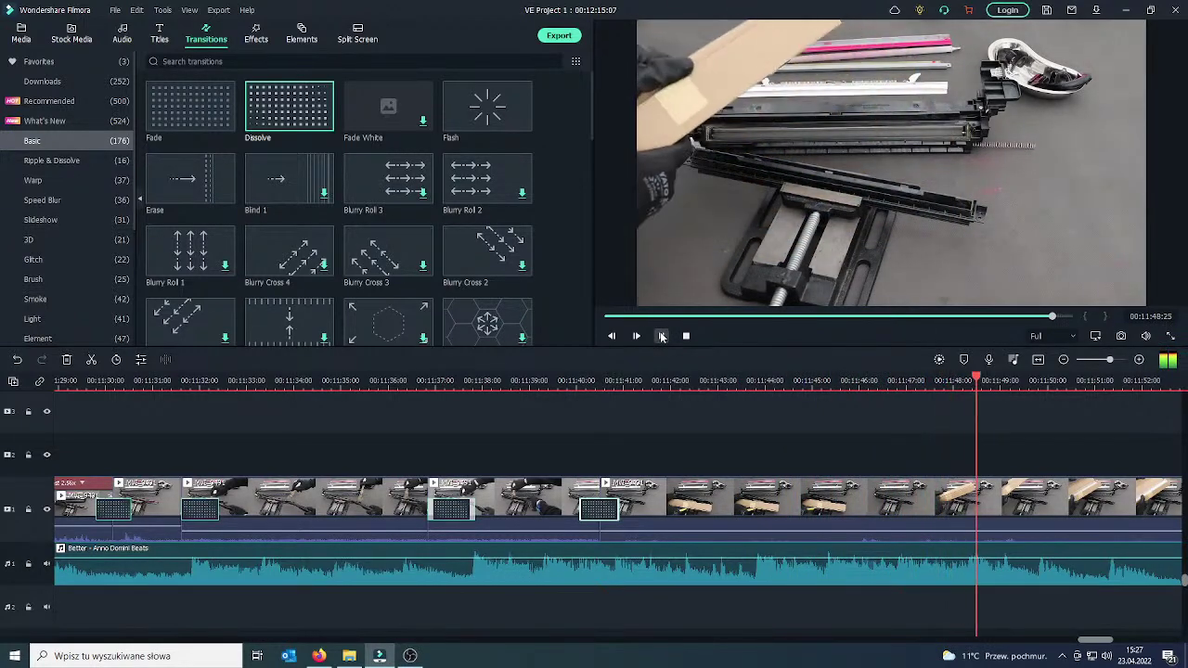
left_click(661, 336)
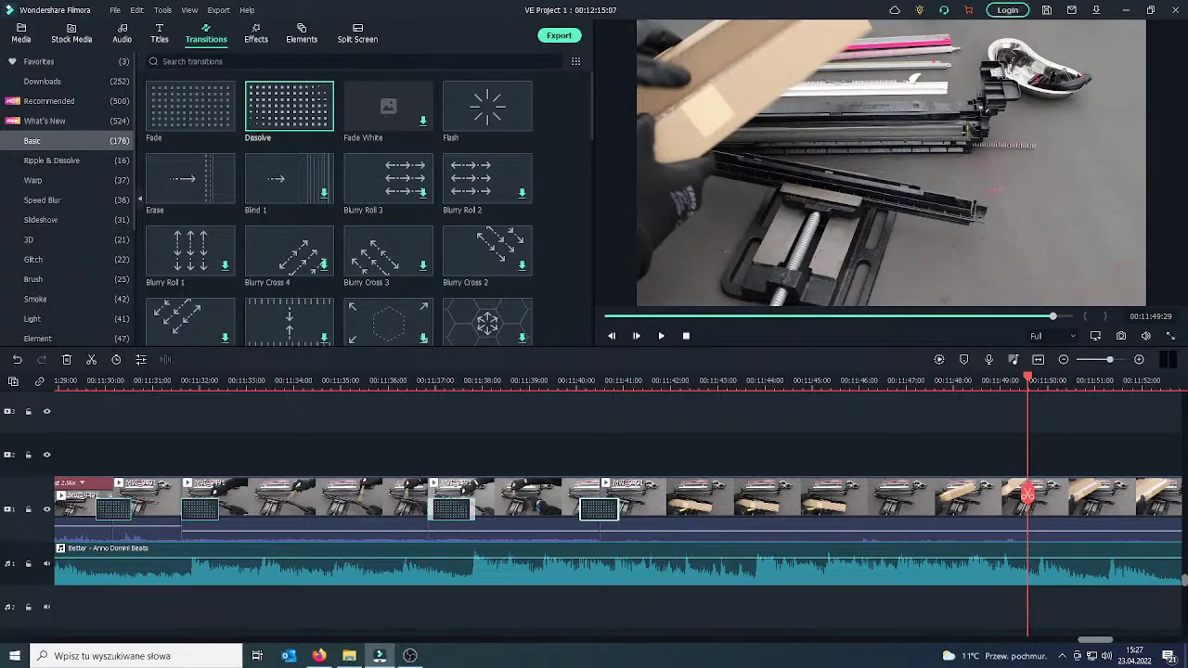
left_click(318, 656)
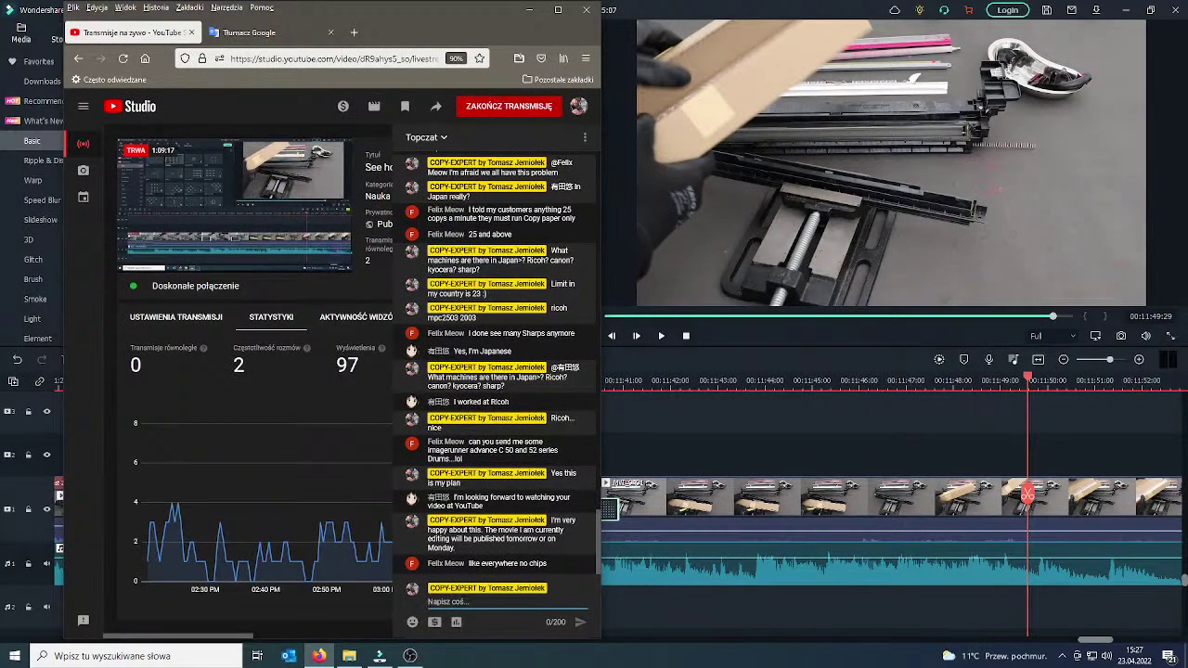
Post 'do you know this company? wait and look' in chat, then minimize Firefox.
type("do you kn")
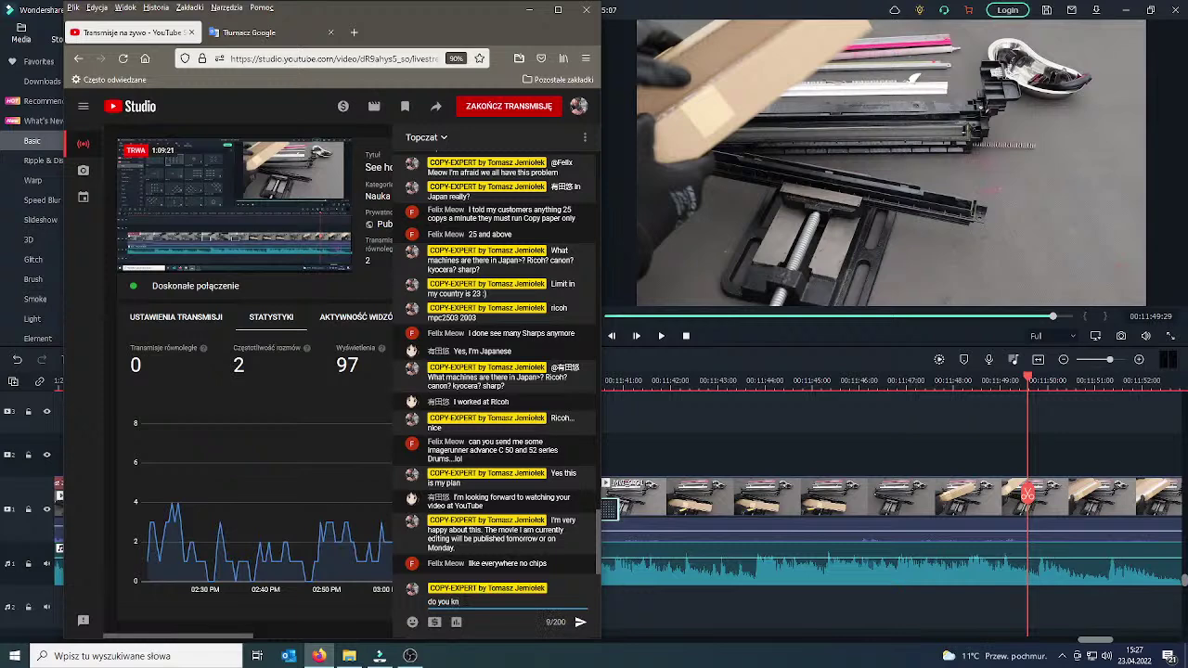
type("ow t")
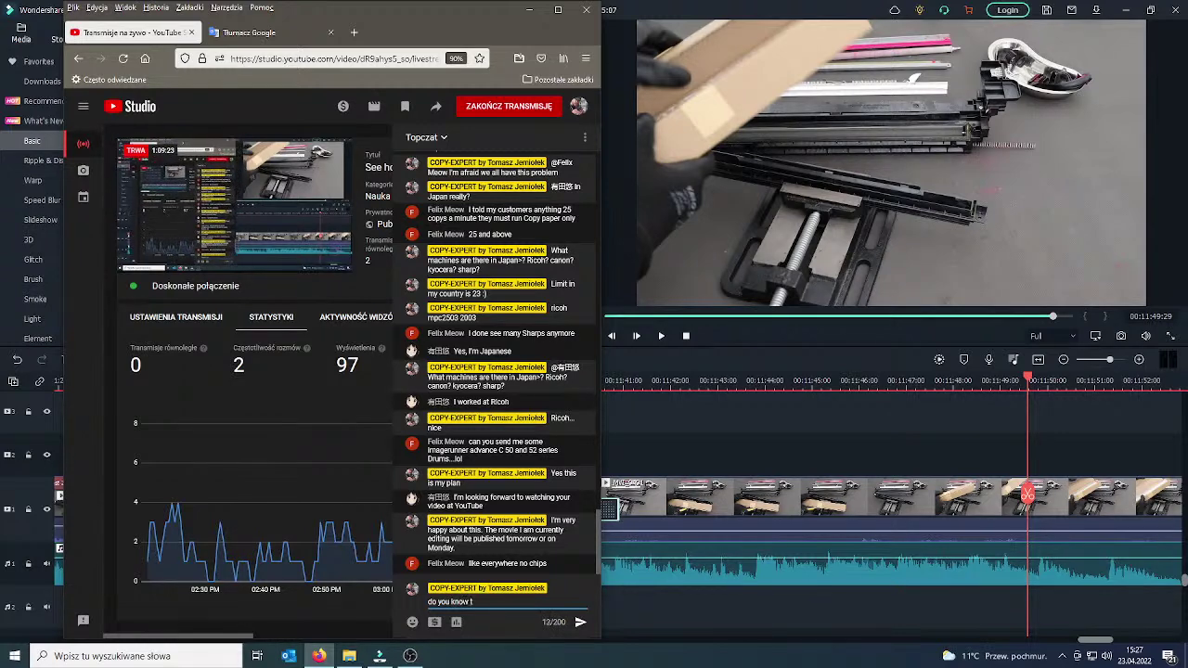
type("his compa")
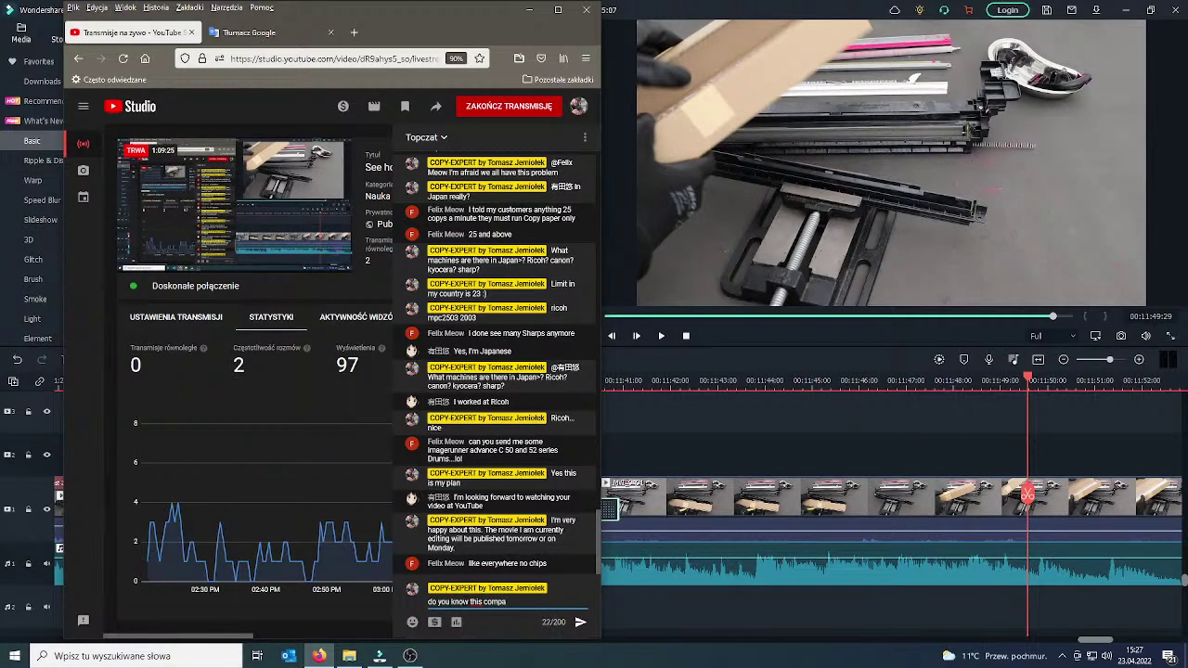
type("ny? wait and look")
key("Return")
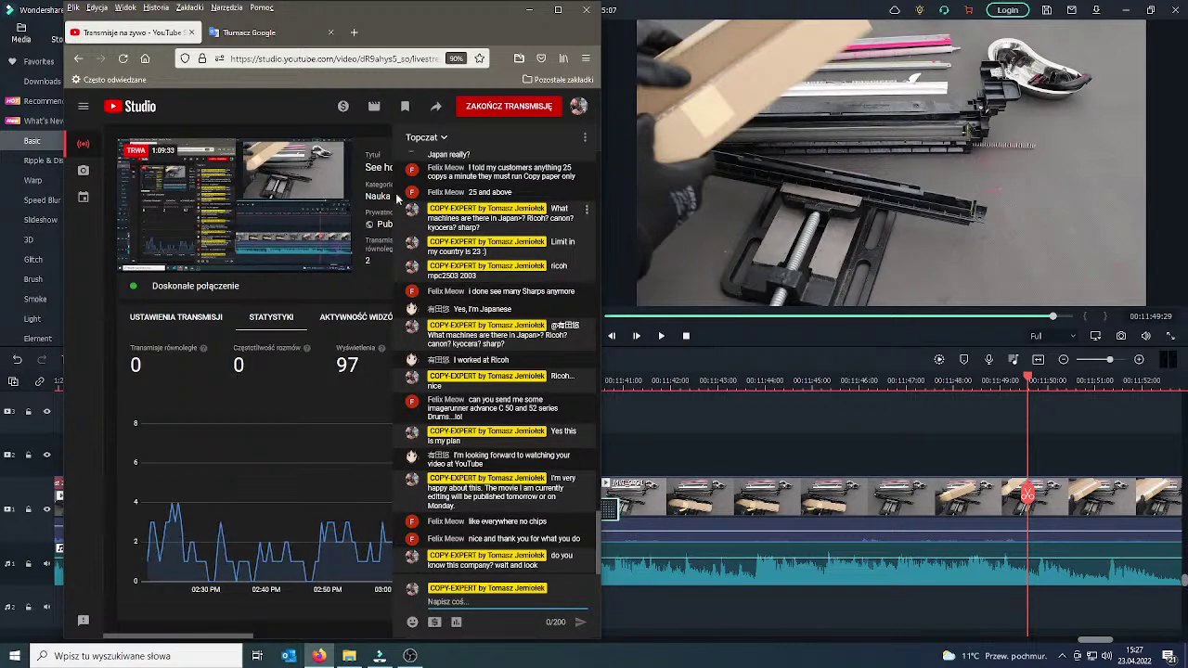
left_click_drag(457, 26, 339, 60)
left_click(319, 656)
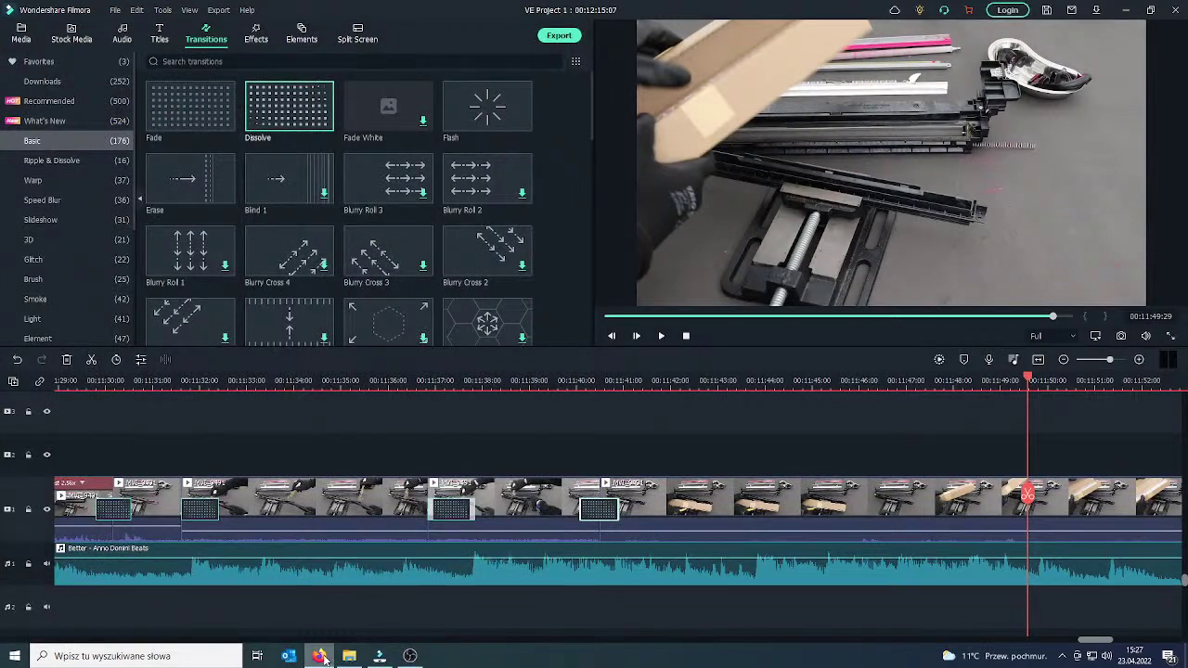
Maximize the YouTube window and open your own channel's videos list.
left_click(319, 655)
left_click(318, 656)
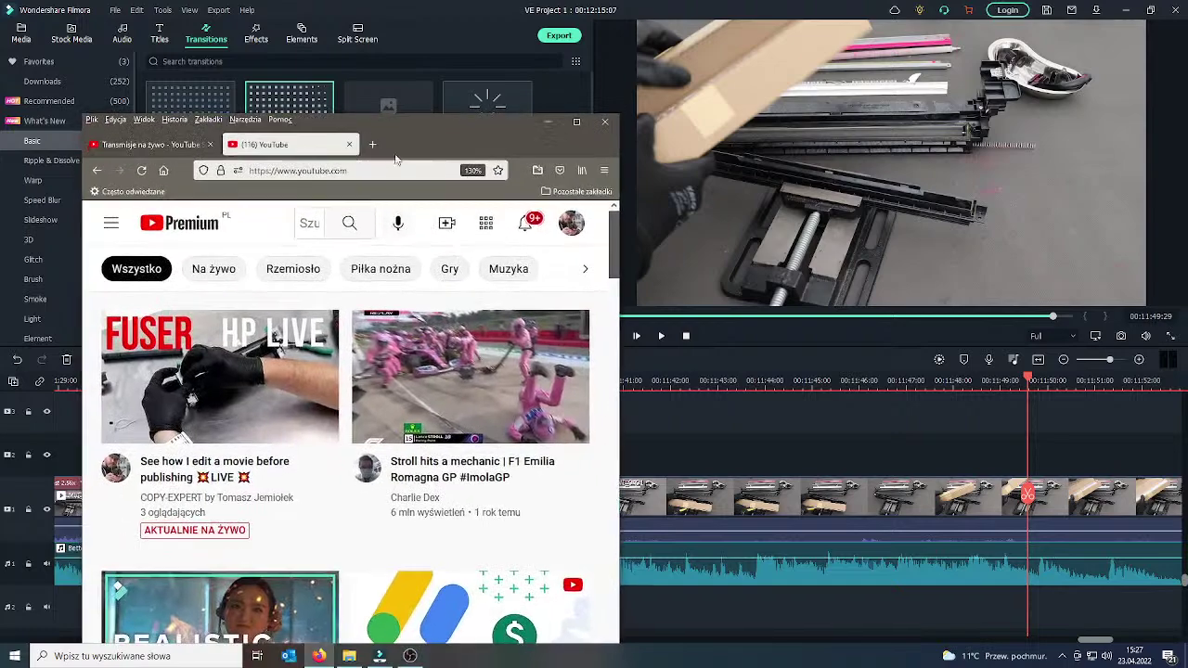
left_click(575, 123)
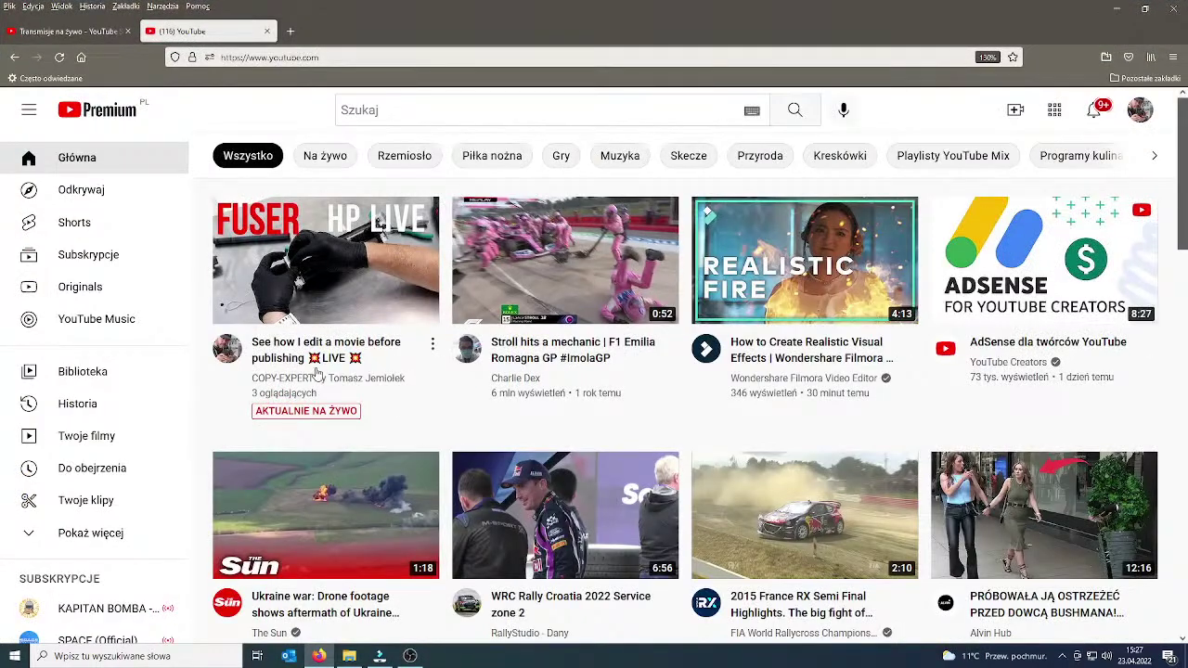
left_click(1140, 109)
left_click(947, 184)
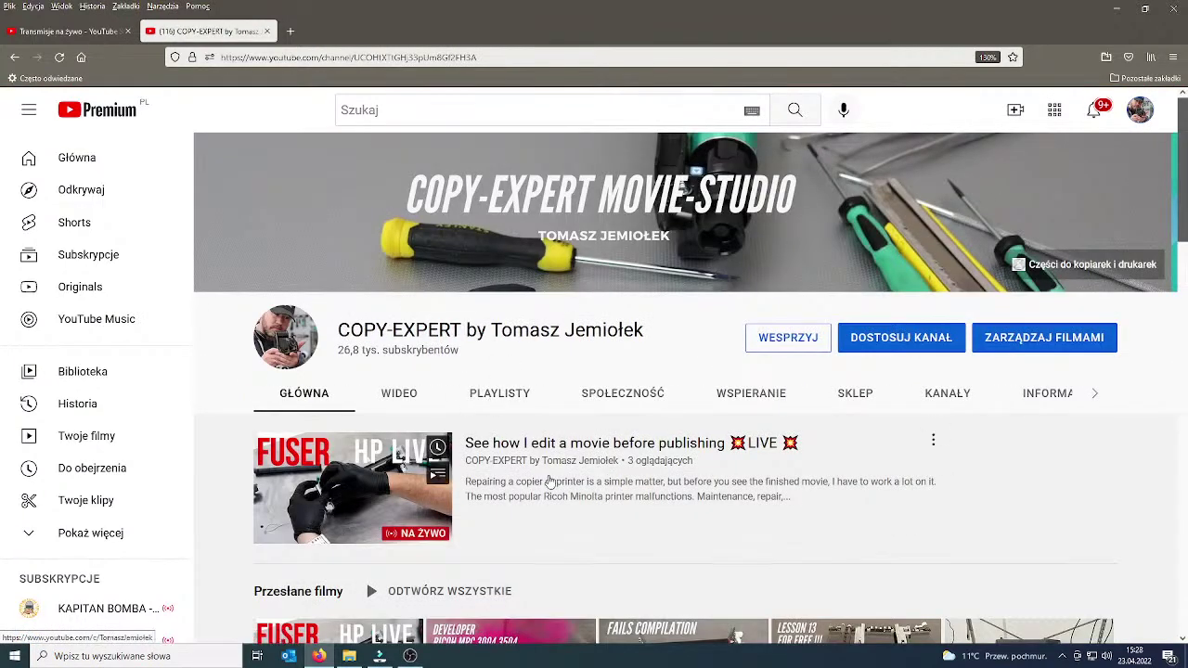
left_click(399, 392)
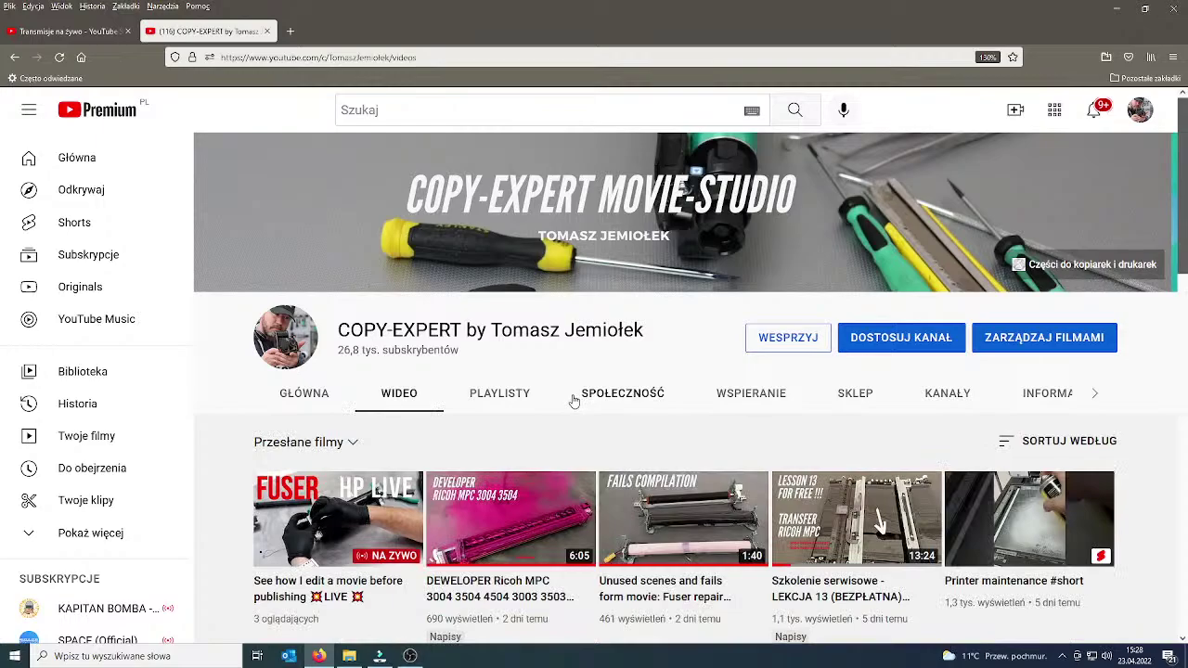
scroll(575, 400, "down", 5)
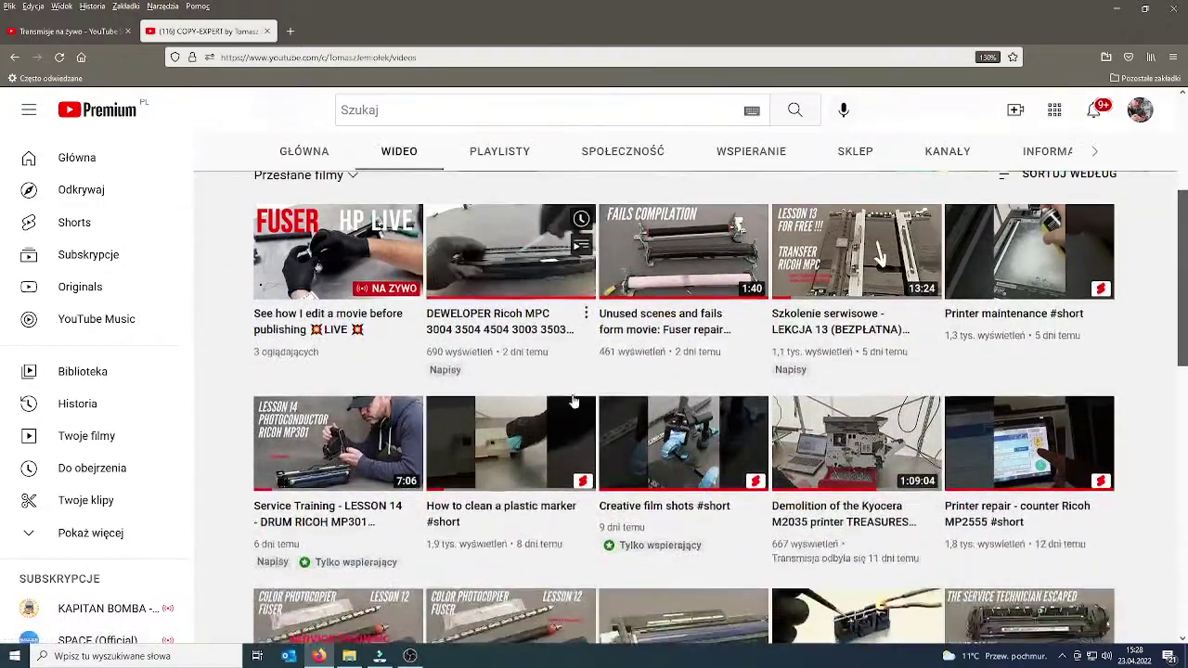
scroll(574, 401, "down", 14)
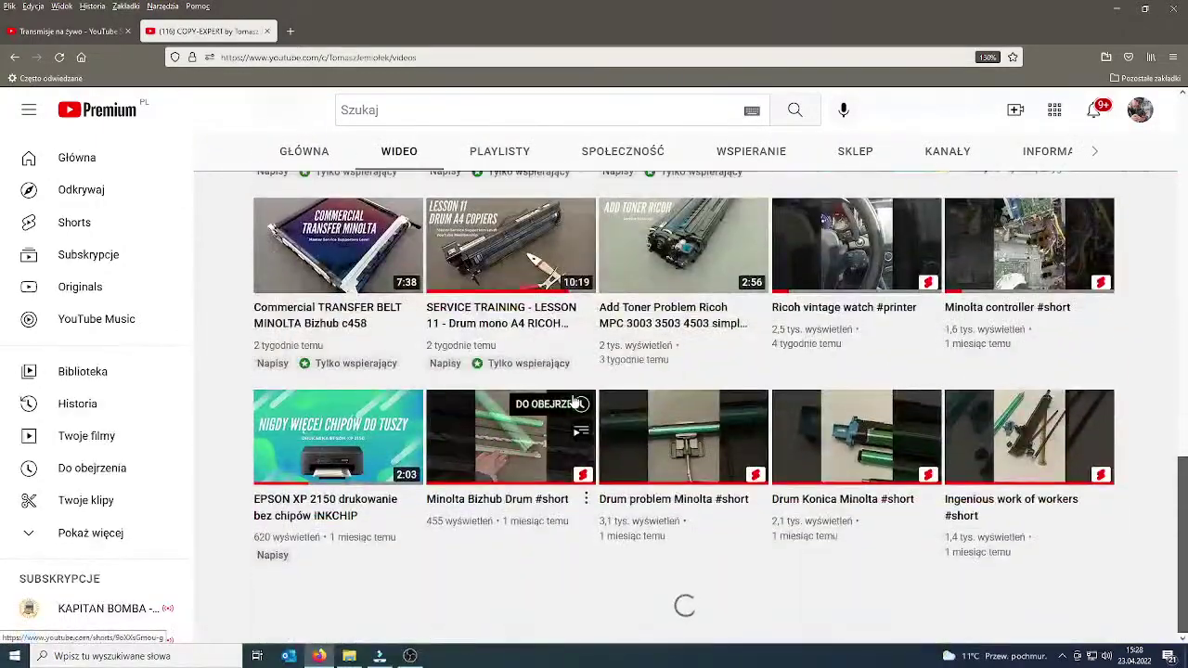
scroll(561, 422, "down", 12)
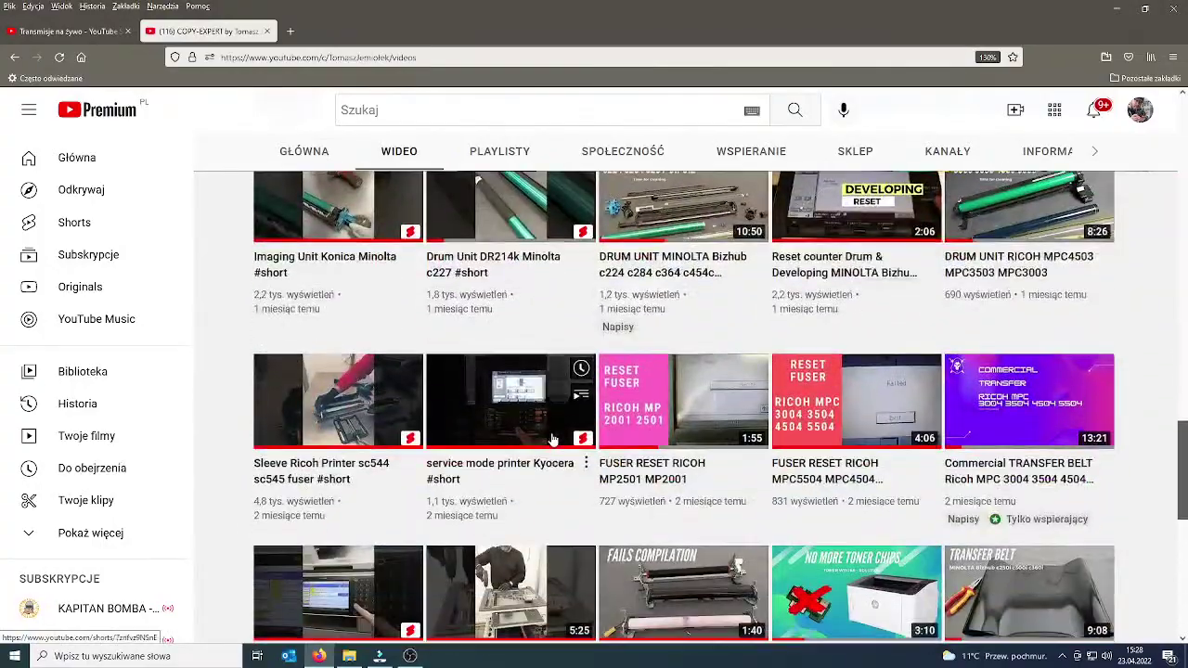
scroll(553, 438, "up", 20)
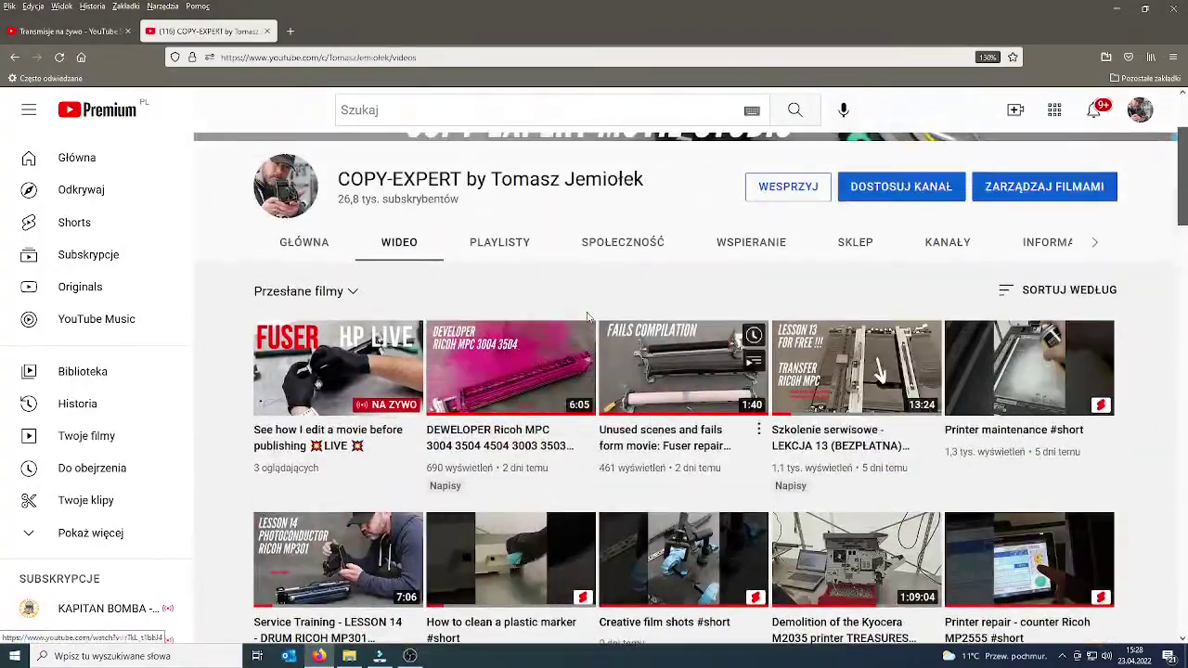
scroll(612, 349, "up", 3)
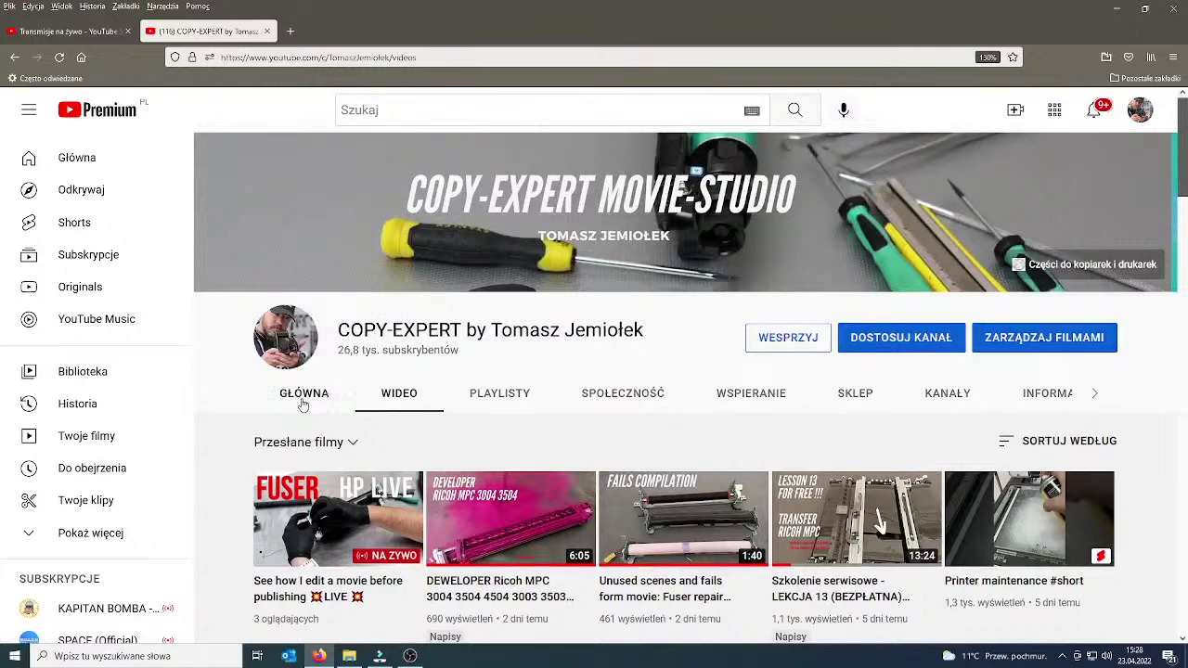
Search the channel for 'inkchip' and select INKCHIP in the EPSON XP 2150 video title.
left_click(343, 444)
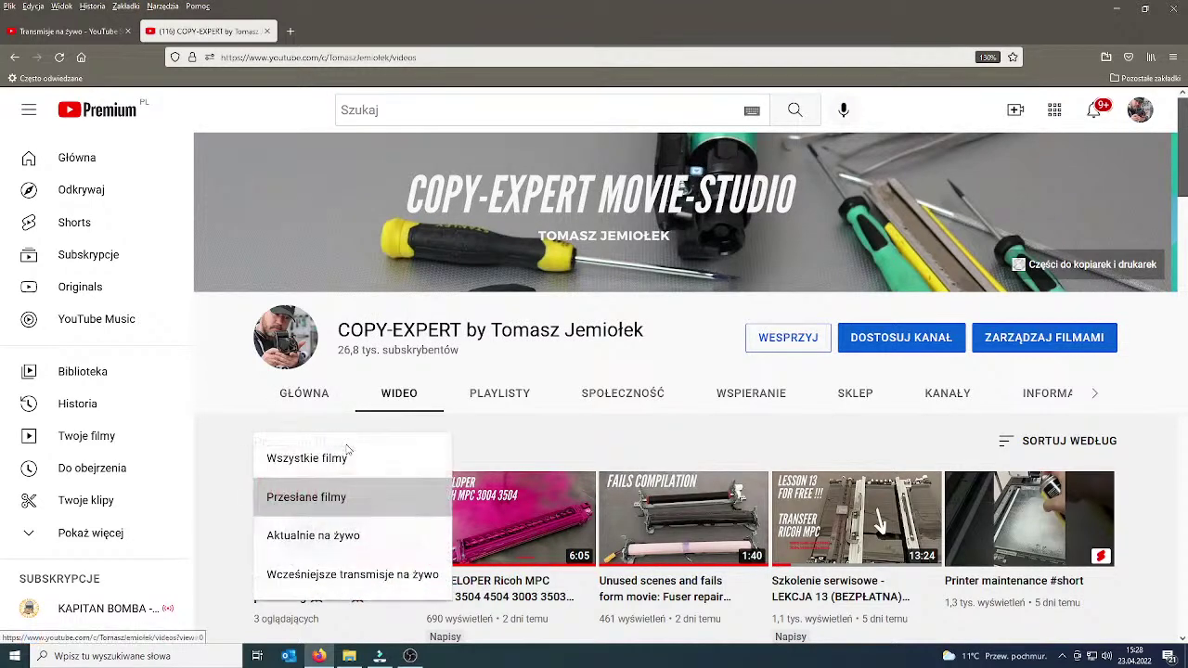
left_click(743, 431)
left_click(1014, 438)
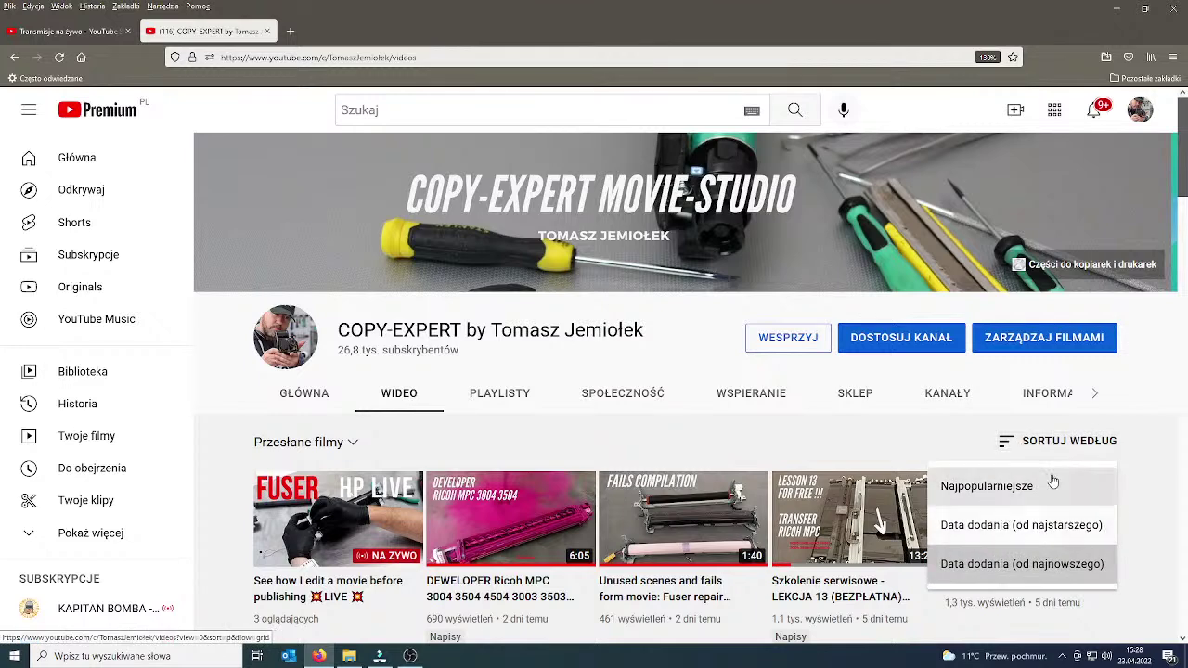
left_click(1096, 393)
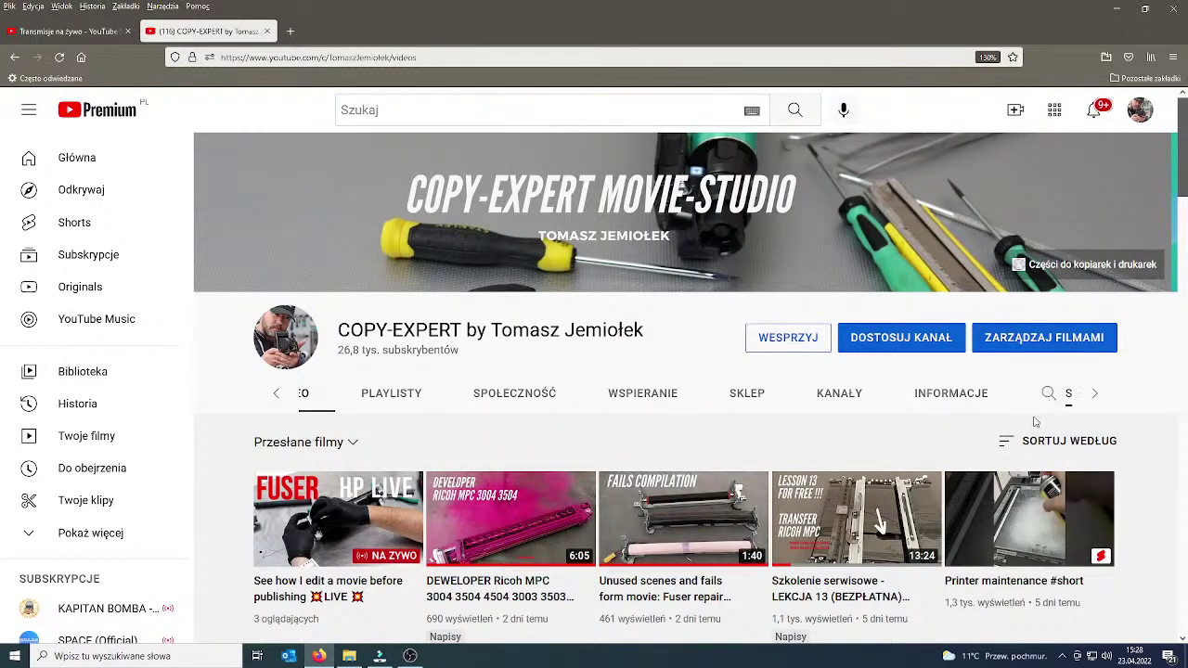
type("n")
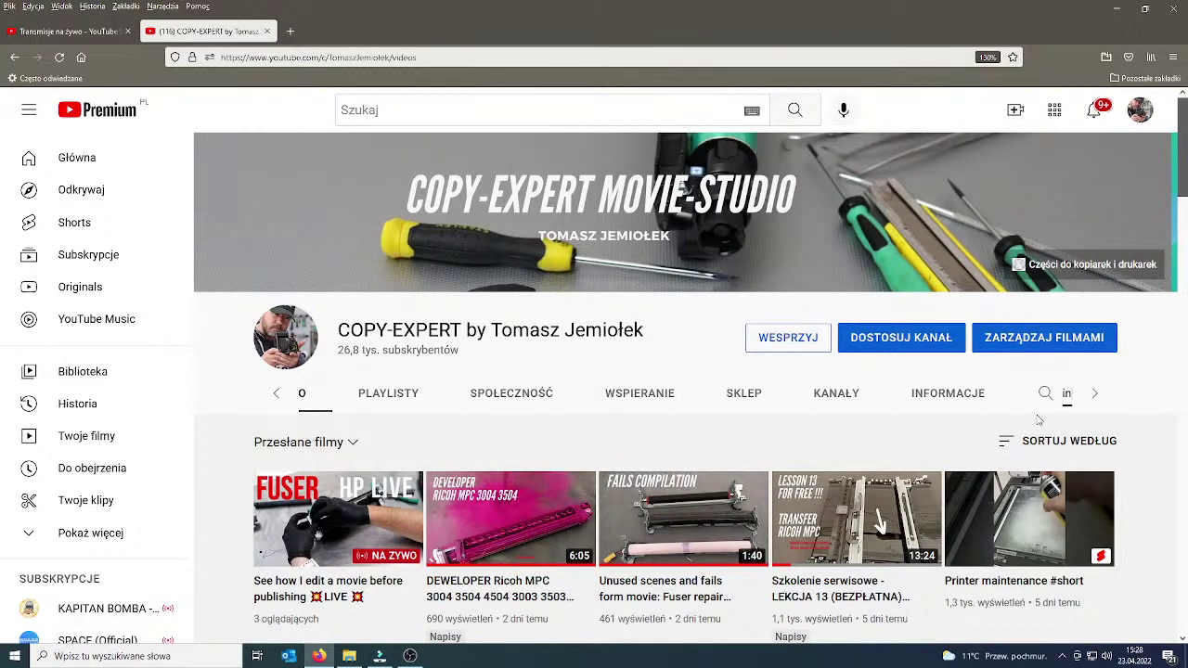
type("kchip")
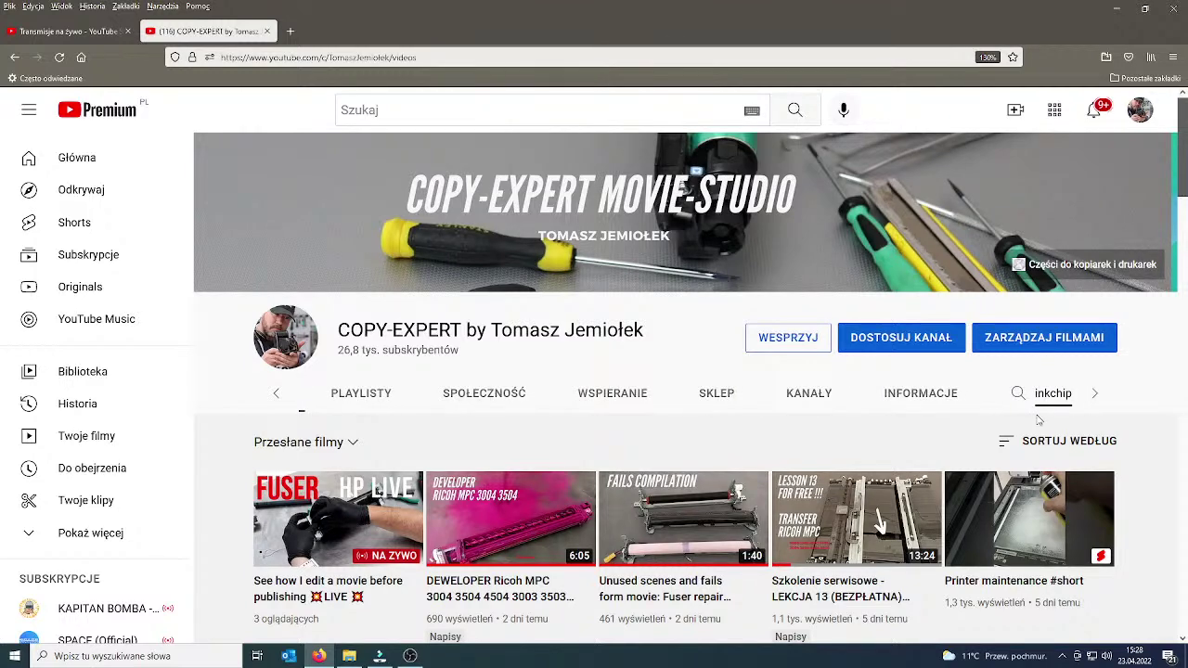
key("Return")
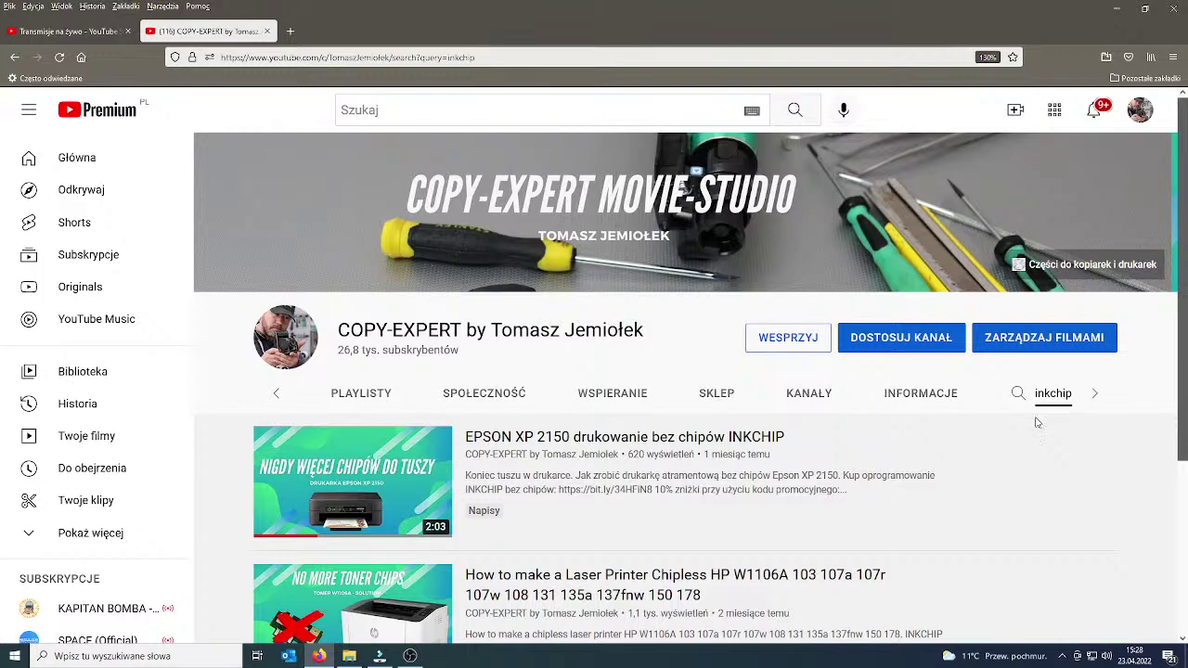
scroll(1065, 499, "down", 1)
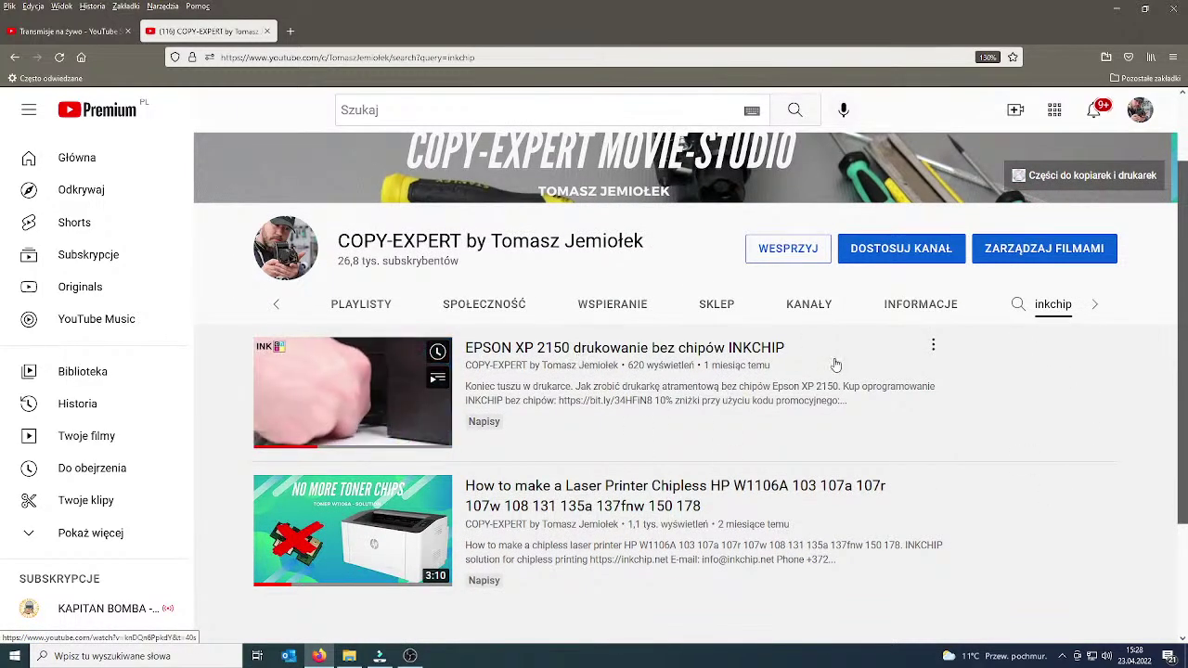
scroll(835, 363, "down", 1)
scroll(835, 364, "up", 1)
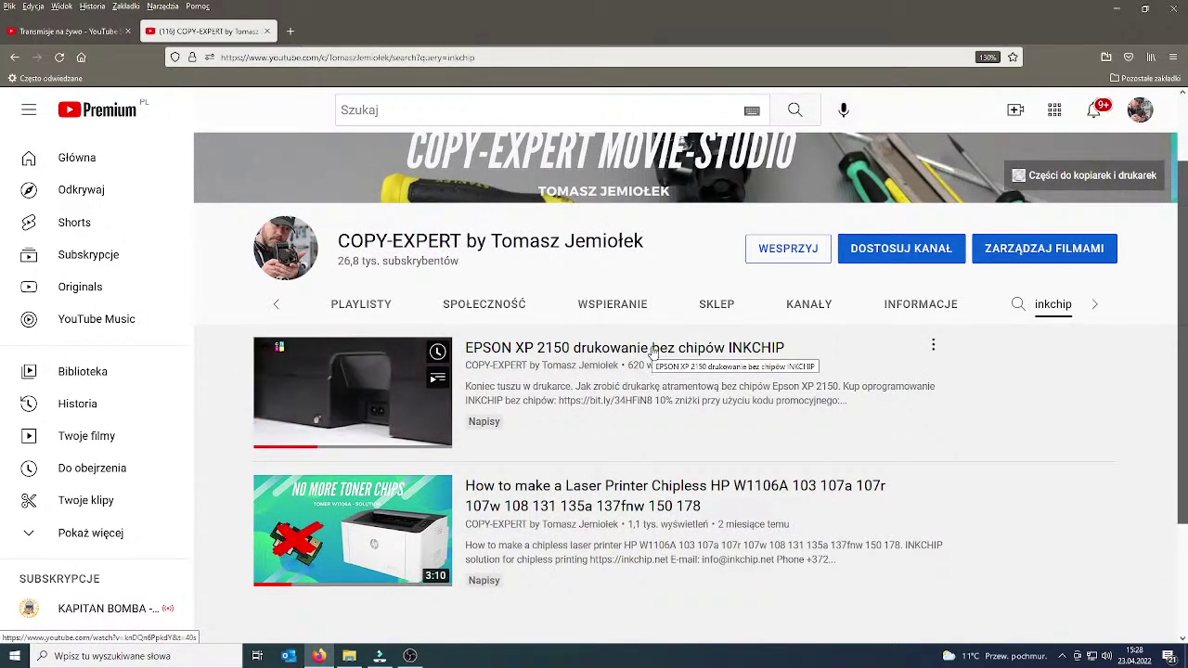
left_click_drag(794, 351, 728, 351)
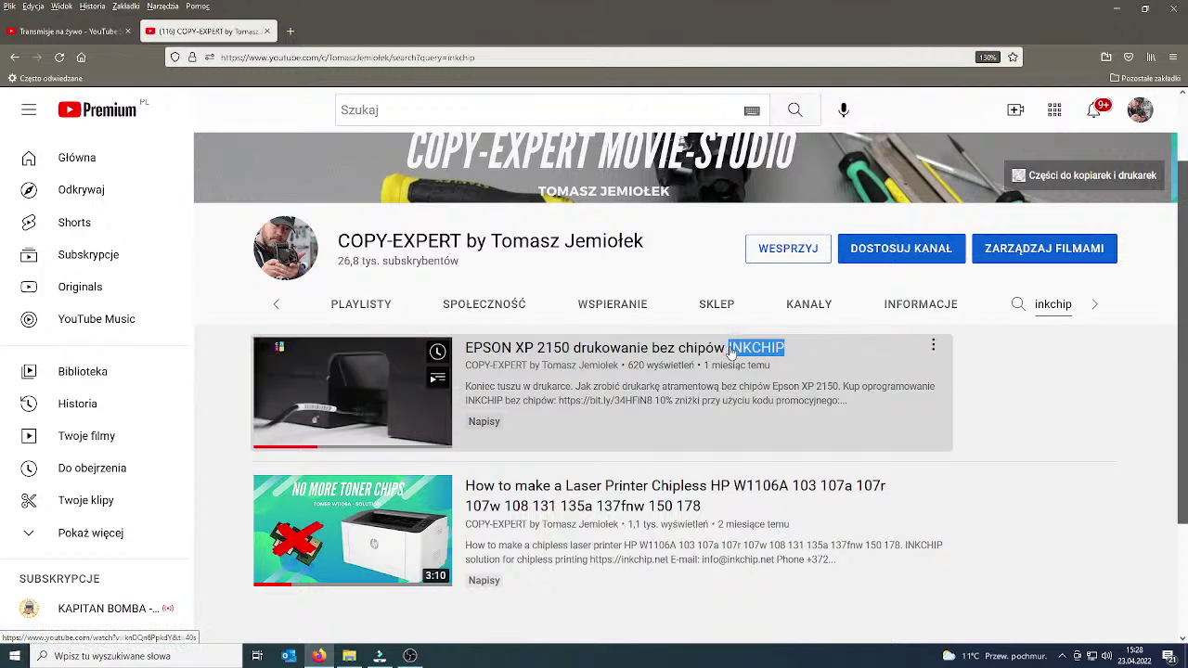
Open the EPSON XP 2150 video, rewind it to the start, and select its web address.
left_click(648, 354)
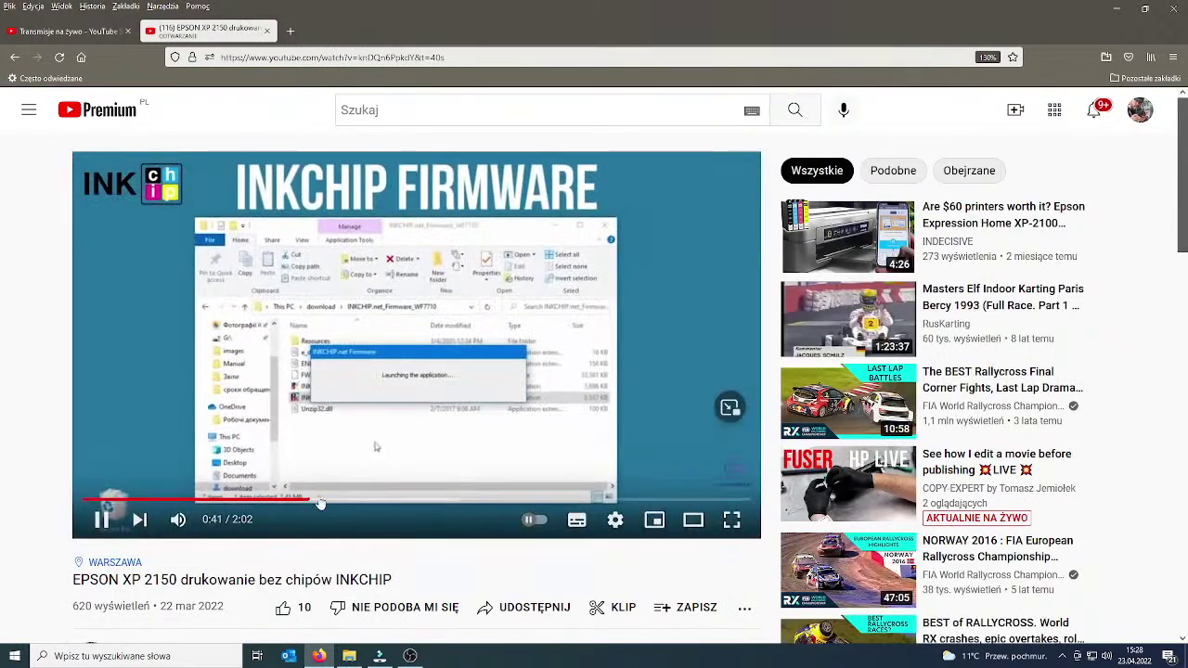
left_click_drag(251, 501, 85, 503)
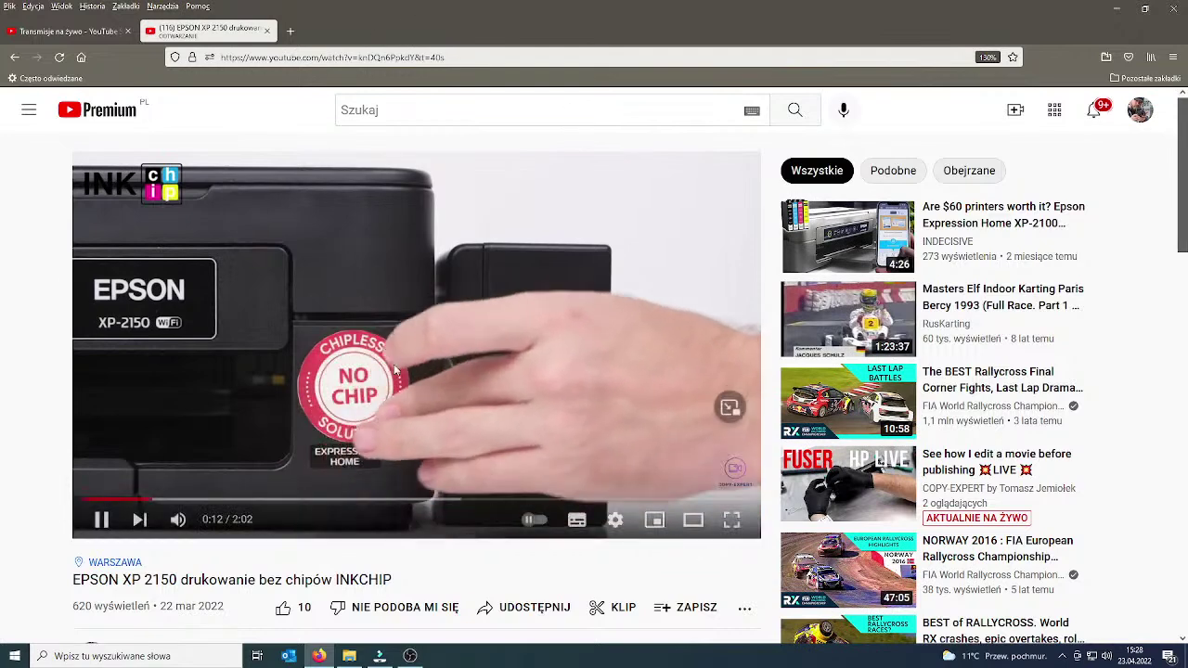
left_click(306, 56)
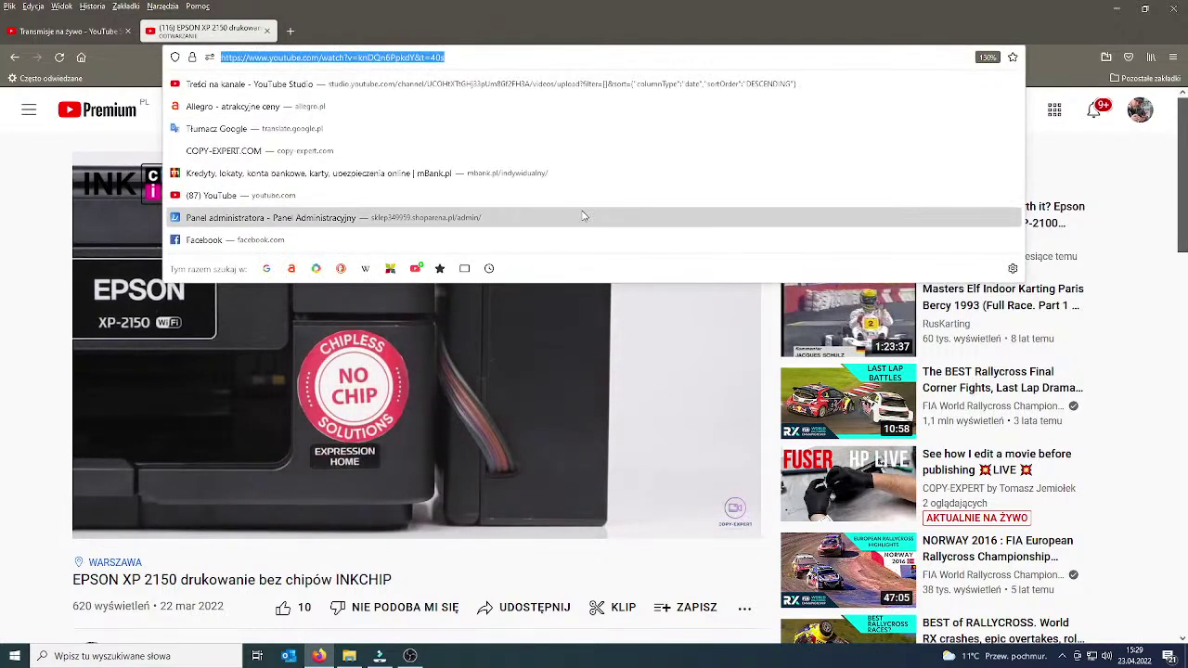
left_click(65, 31)
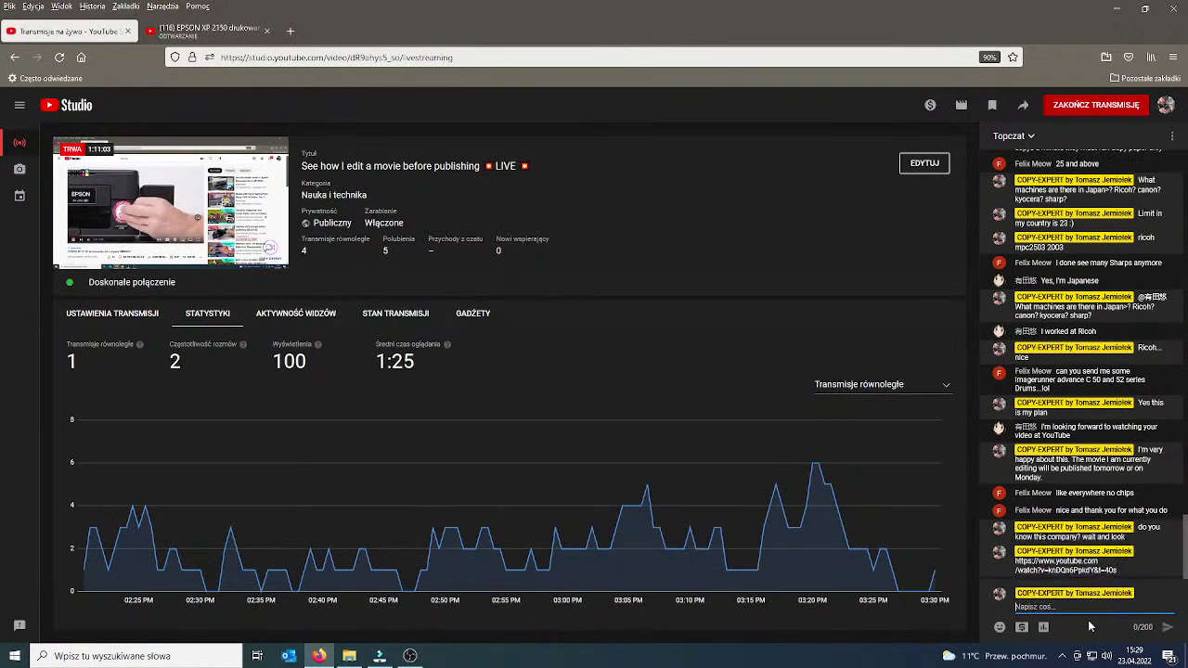
left_click(206, 33)
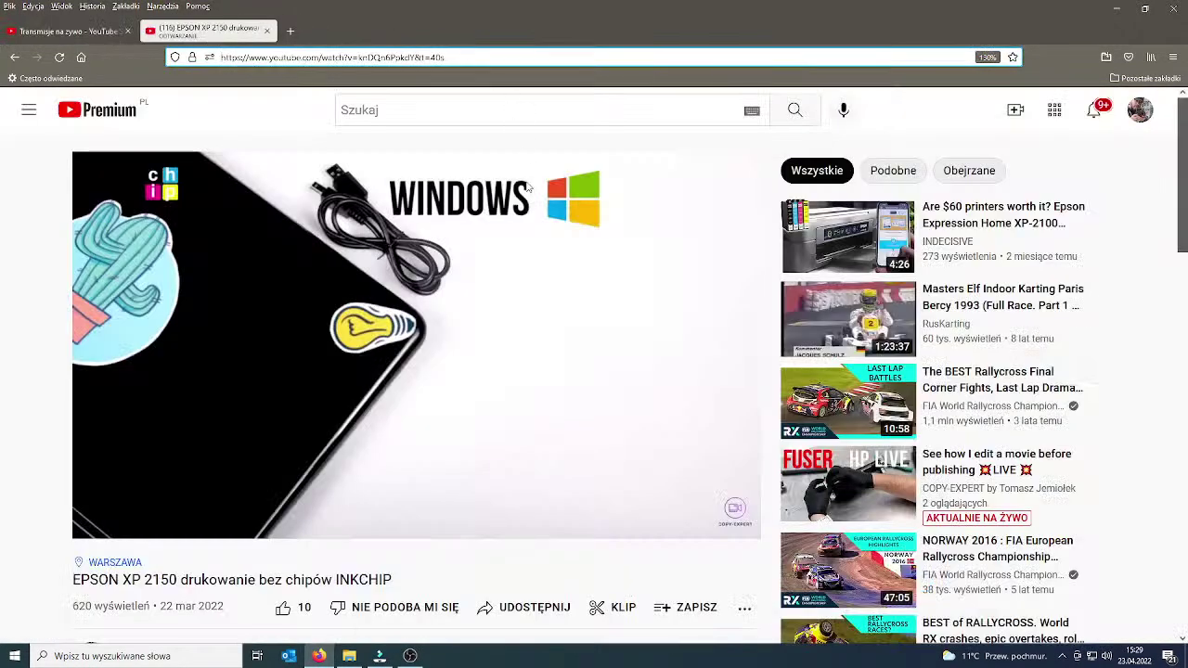
Expand the description to find the bit.ly link, then pause on the license agreement screen.
scroll(314, 486, "down", 1)
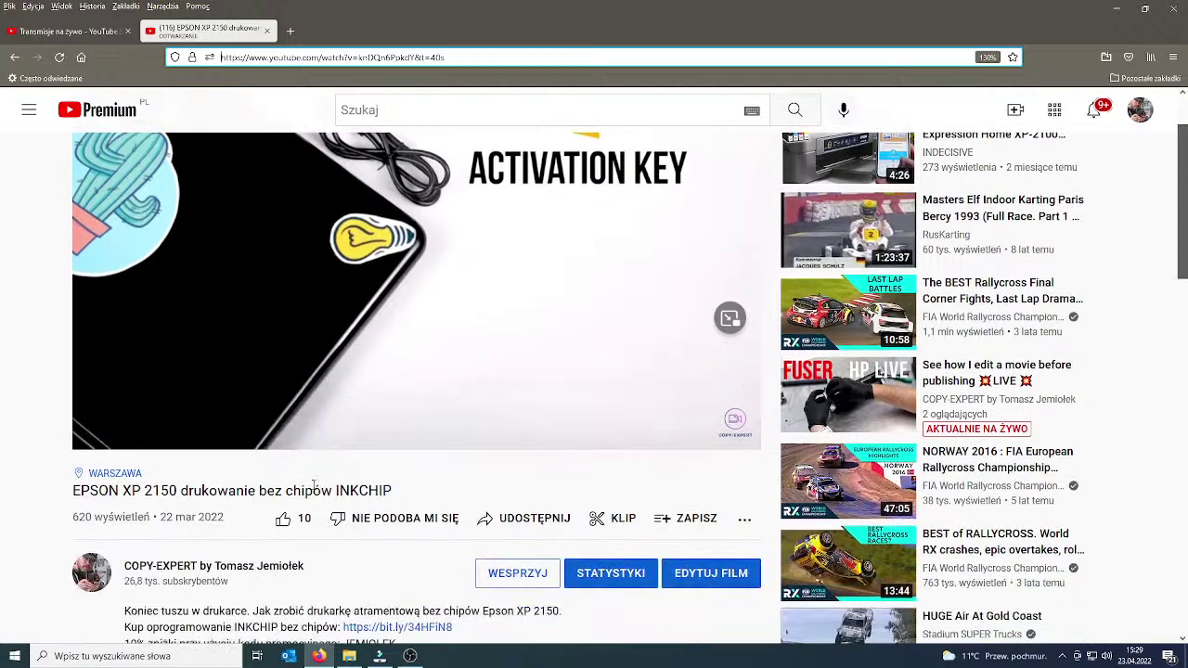
scroll(314, 486, "down", 2)
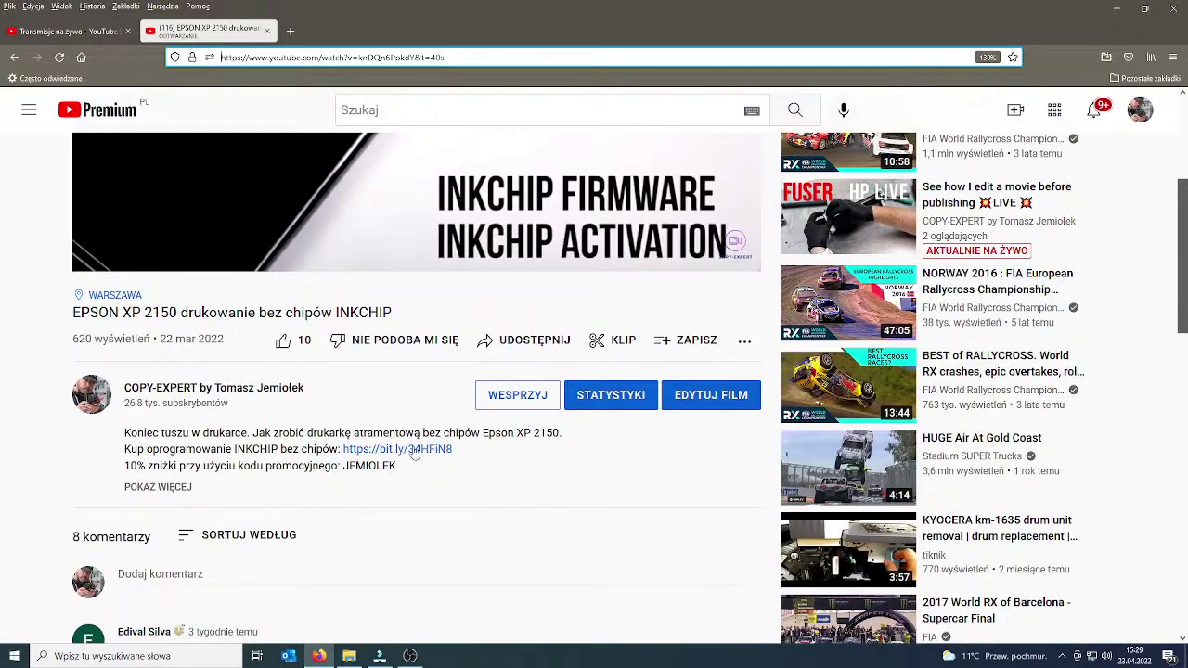
left_click_drag(444, 453, 346, 451)
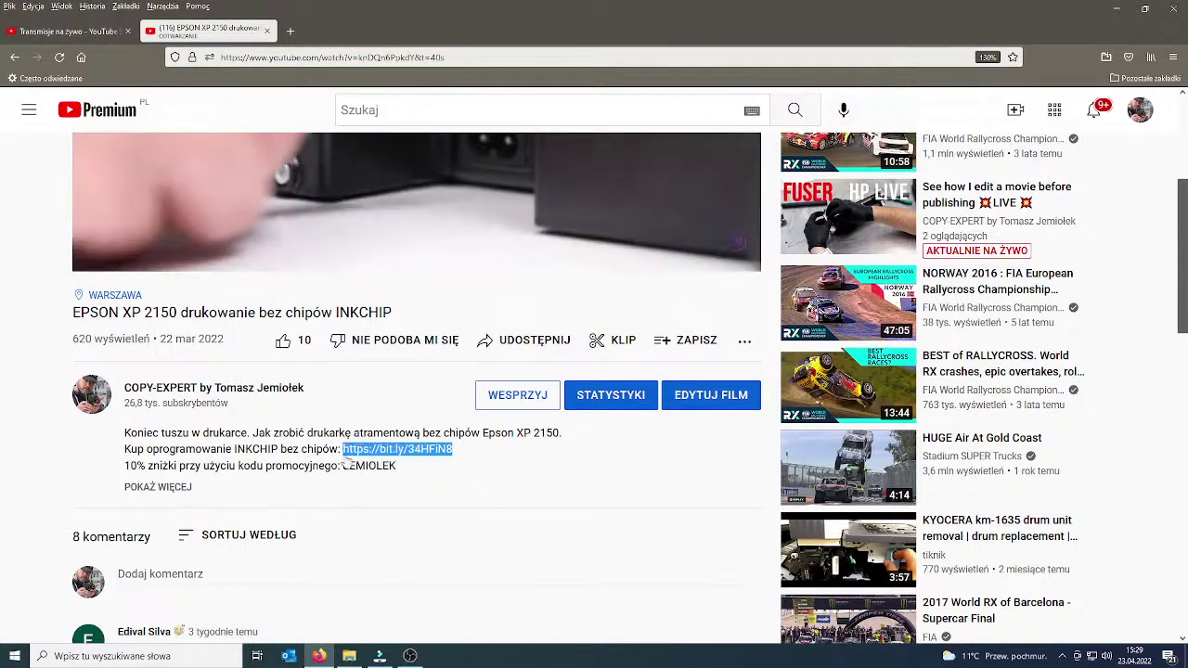
left_click(381, 507)
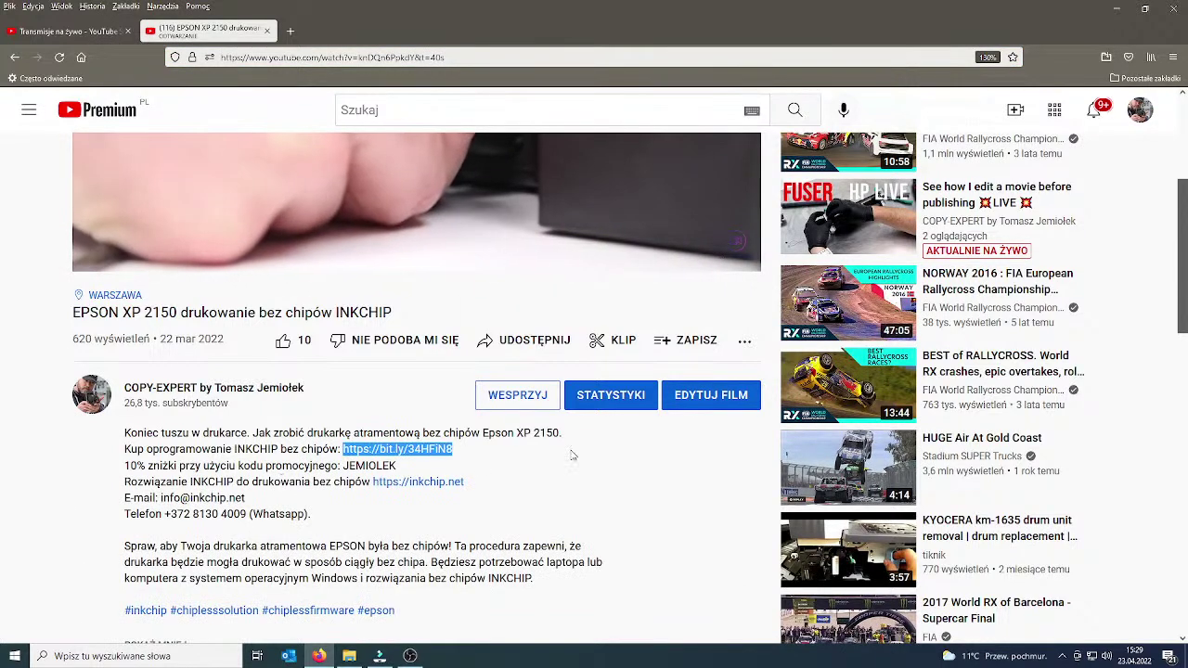
scroll(563, 454, "down", 1)
left_click(478, 401)
left_click_drag(410, 405, 373, 395)
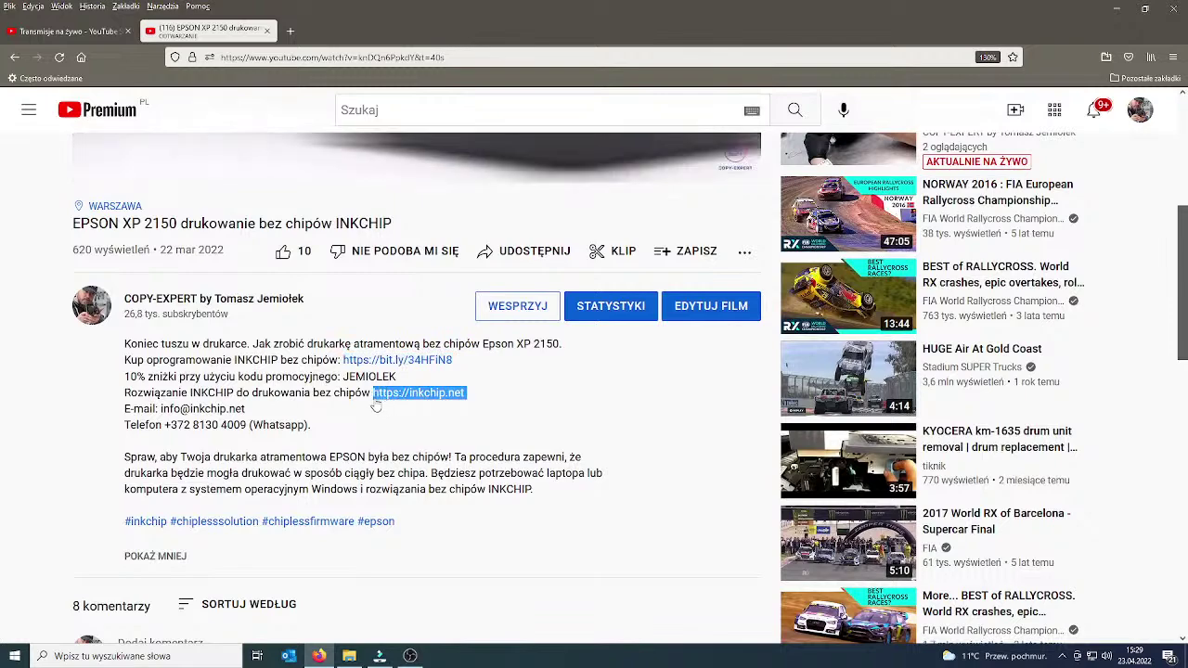
scroll(620, 438, "up", 1)
scroll(620, 438, "up", 3)
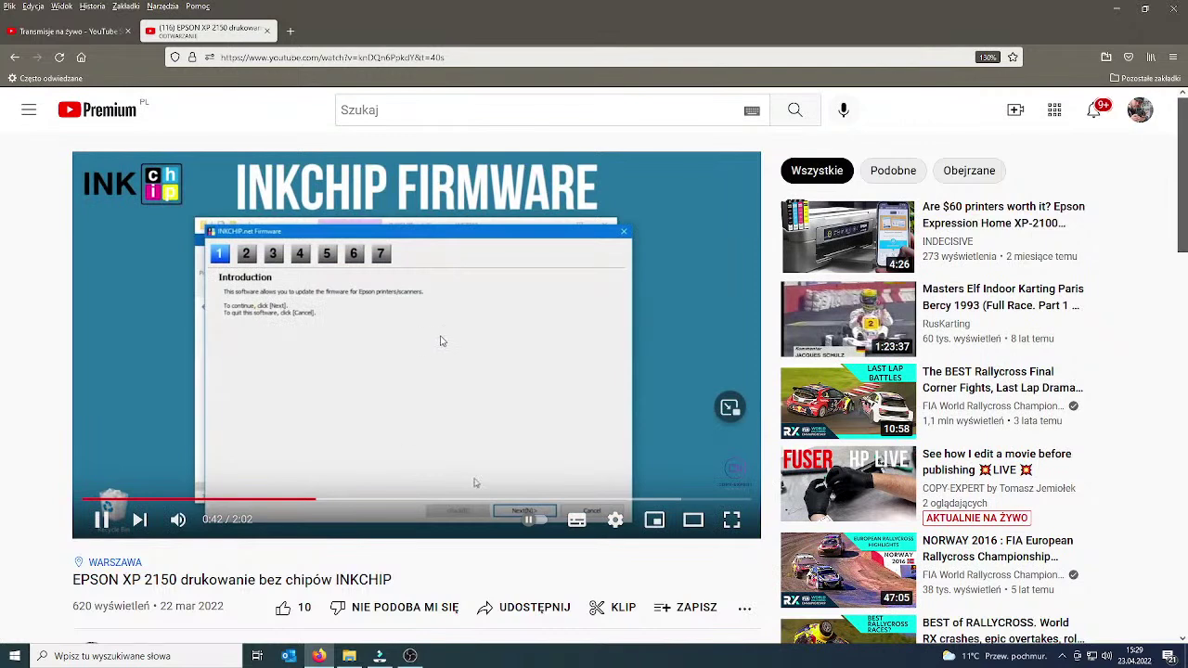
left_click(101, 520)
left_click(70, 32)
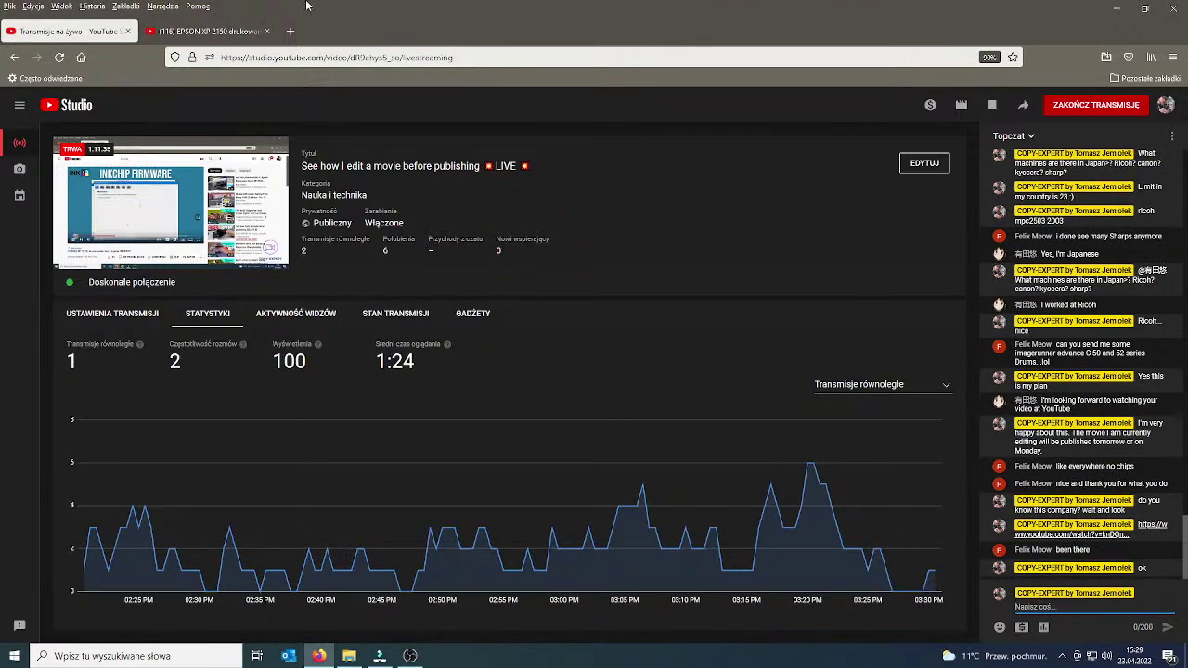
Bring Filmora forward and preview the timeline from about 11:47.
left_click_drag(997, 33, 154, 107)
key("super+Down")
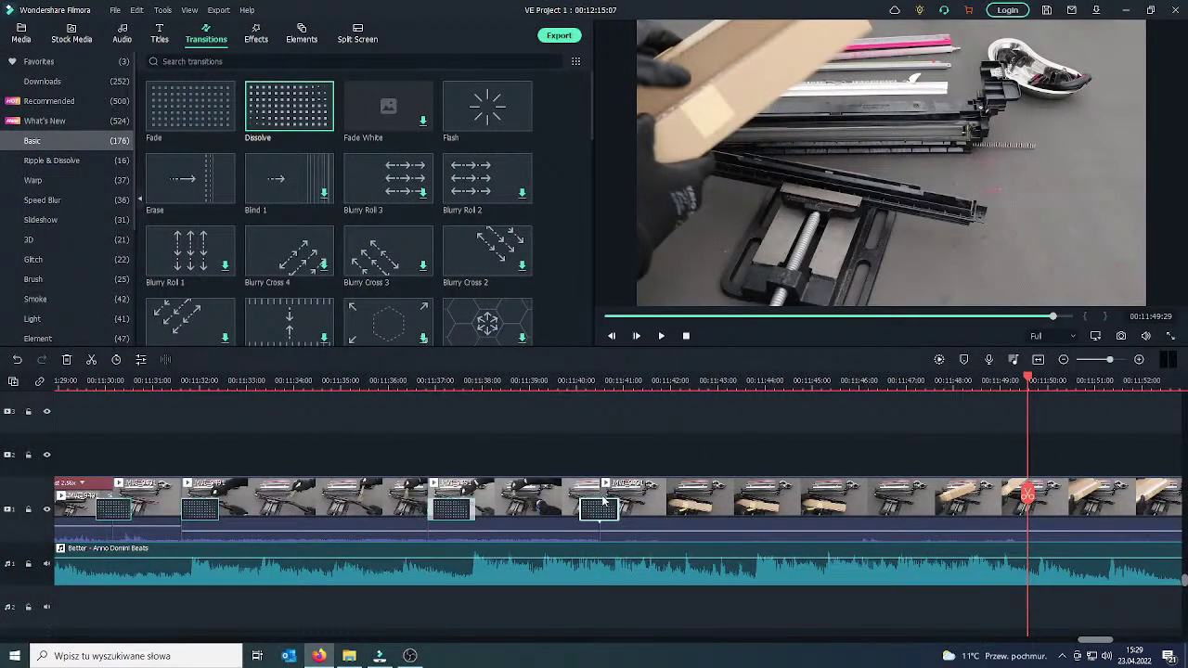
left_click_drag(1027, 495, 1053, 499)
left_click(662, 336)
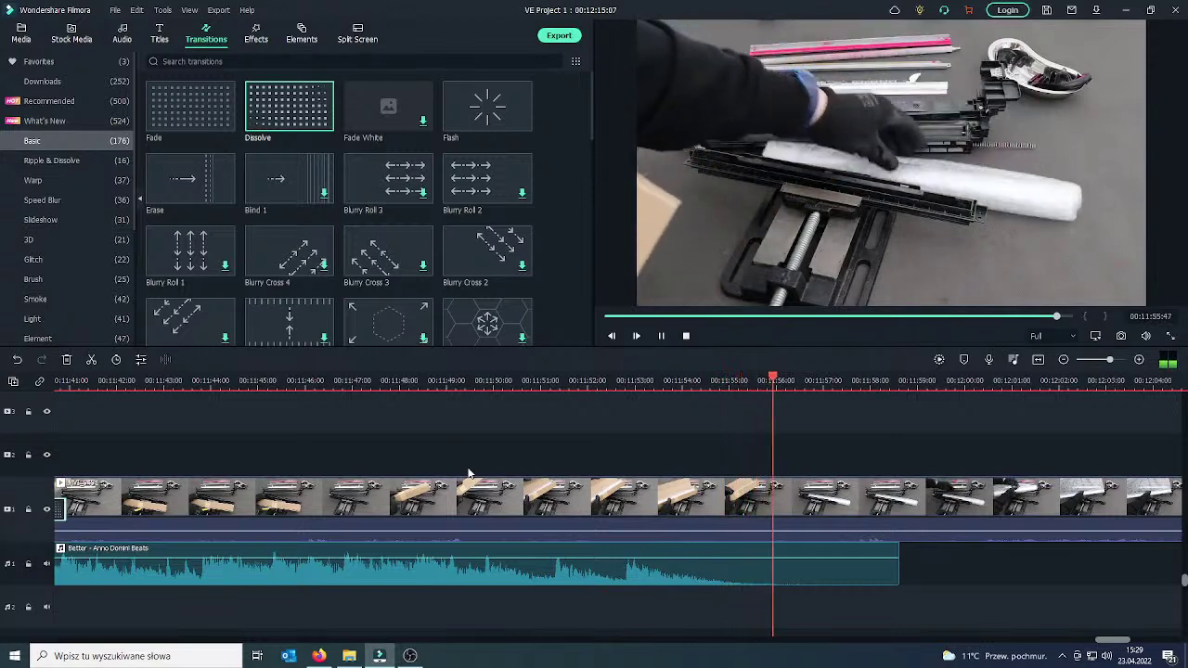
left_click(661, 337)
Split the video and Better music clips at 11:56 and delete the music after the cut.
left_click_drag(889, 508, 789, 489)
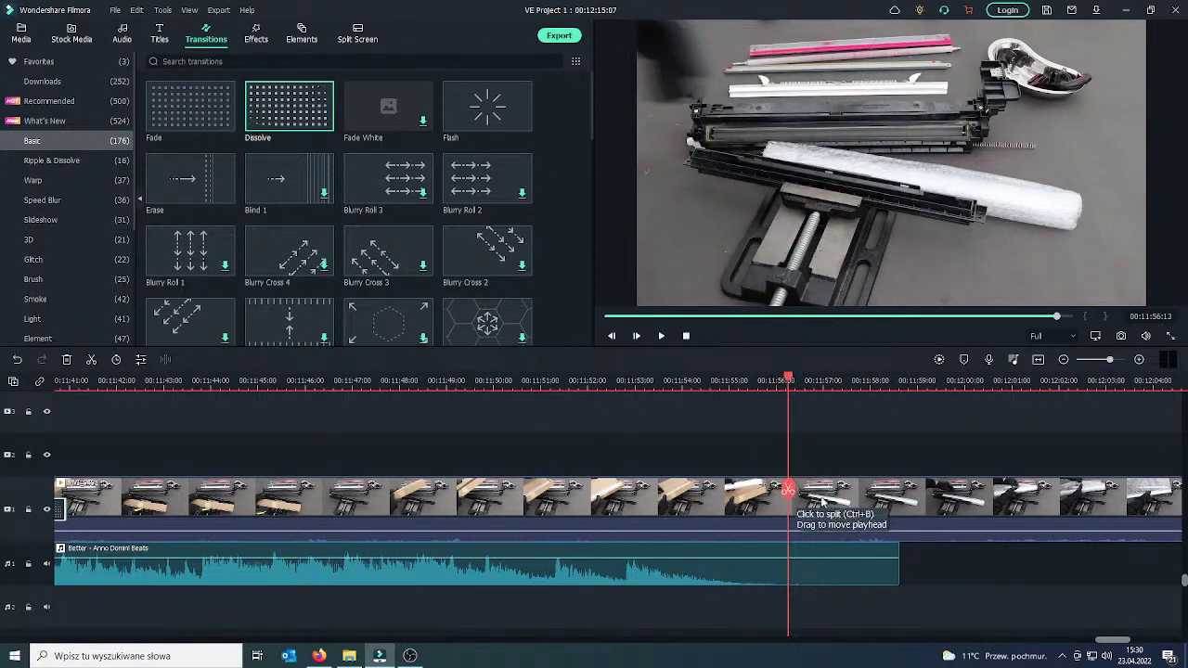
left_click(819, 501)
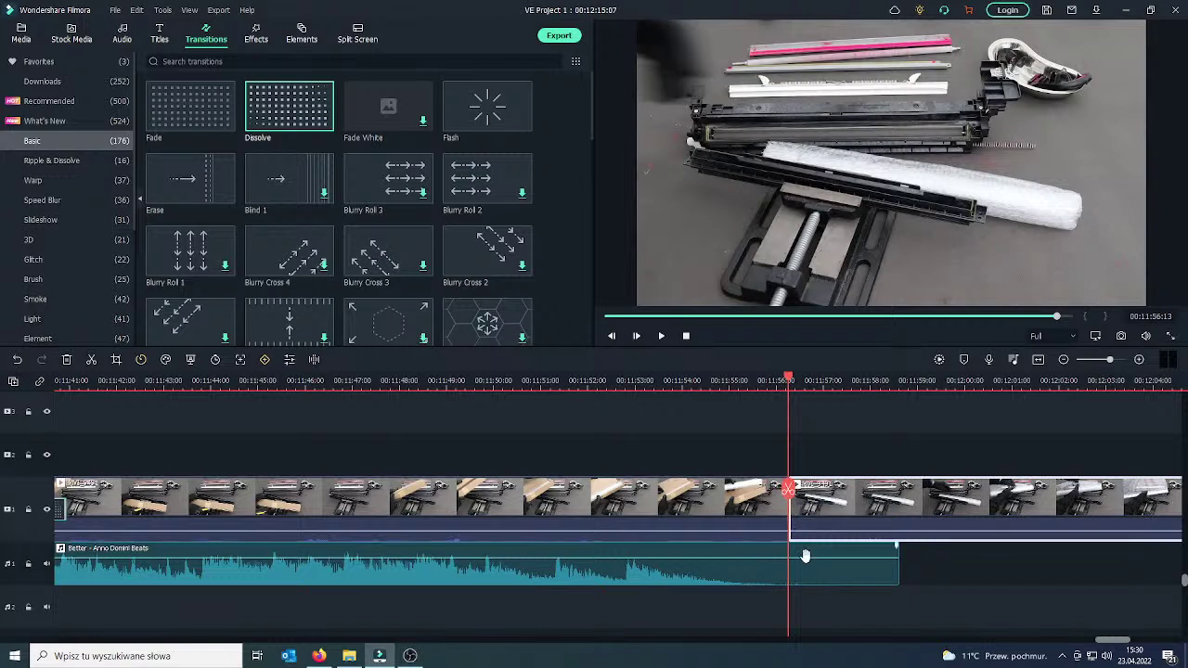
left_click(788, 489)
left_click(815, 583)
left_click(789, 489)
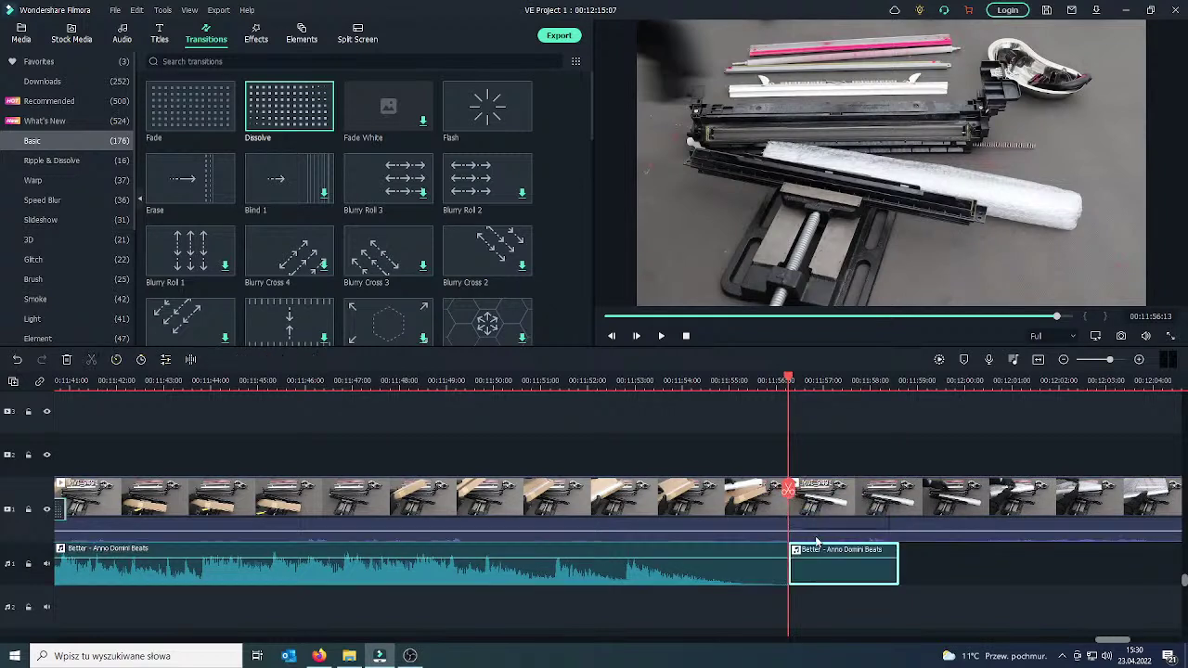
key("Delete")
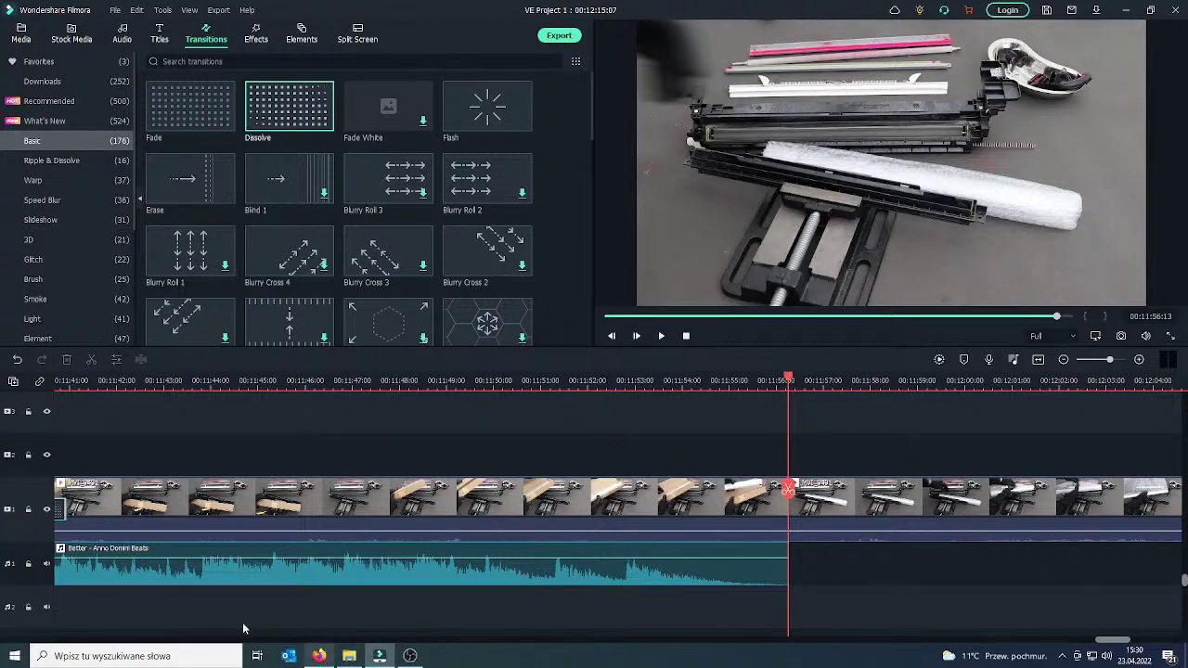
left_click(318, 655)
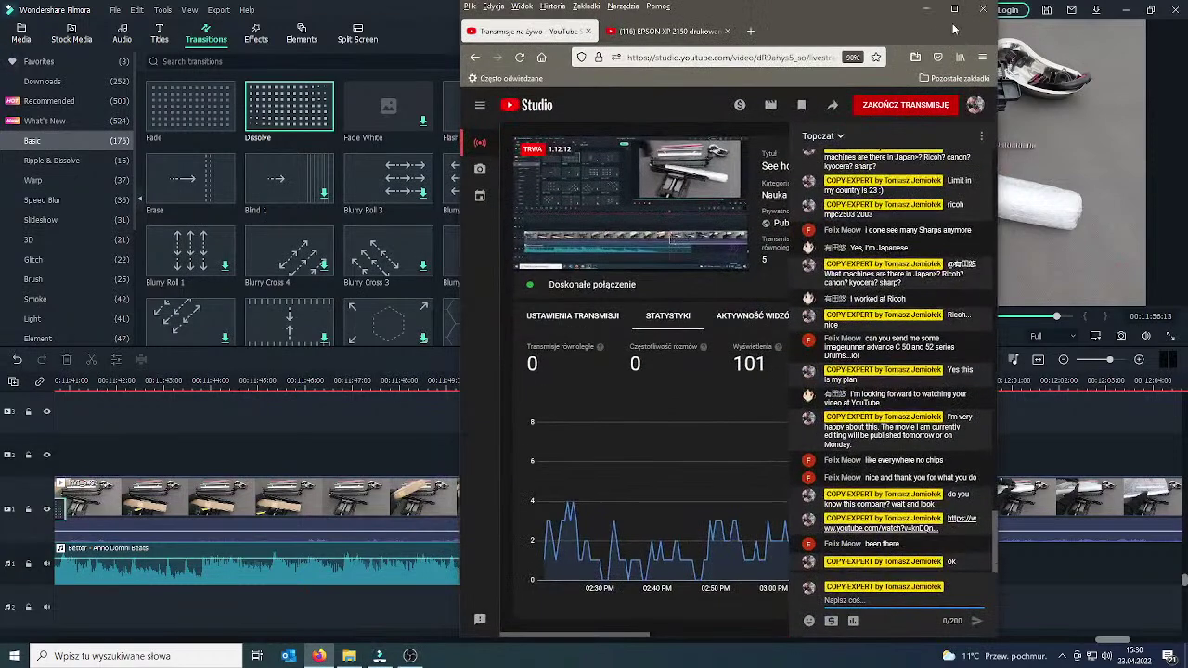
Translate the Polish question about film music in Google Translate and copy the English result.
double_click(882, 13)
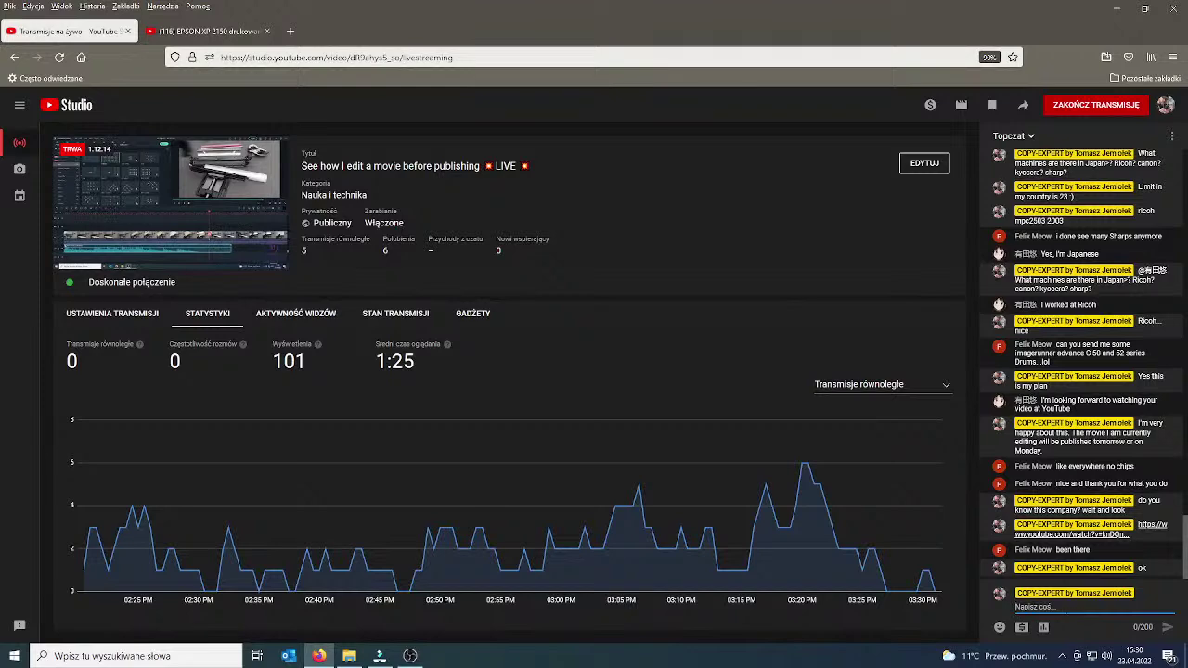
left_click(200, 32)
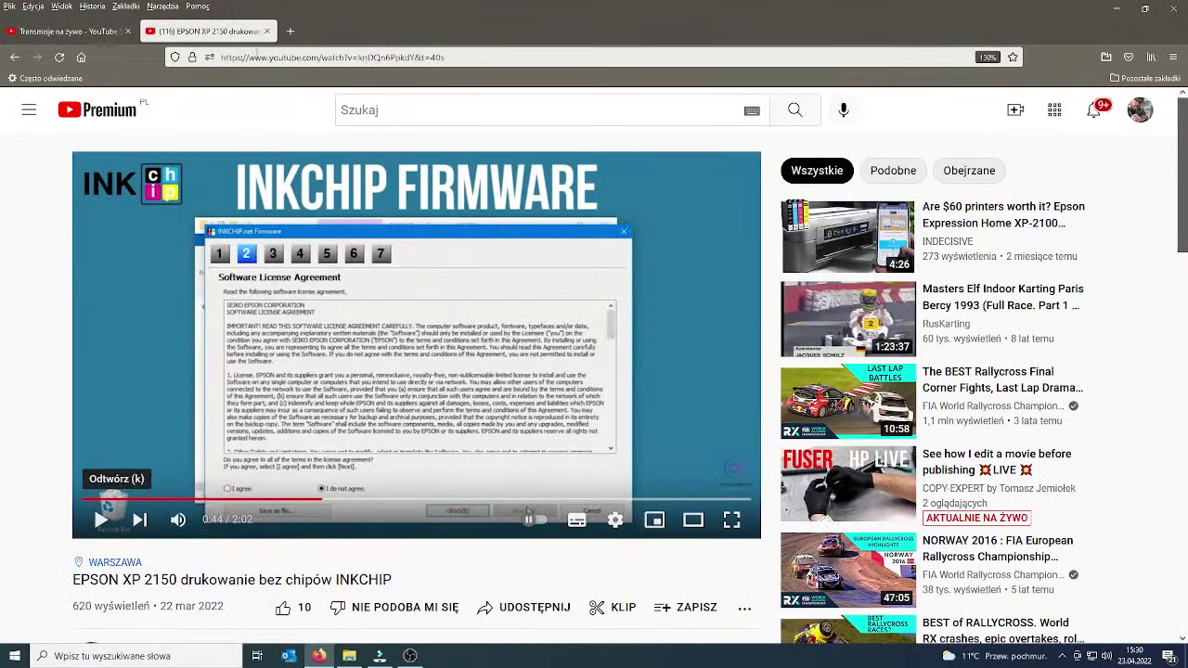
left_click(258, 57)
type("t")
key("Return")
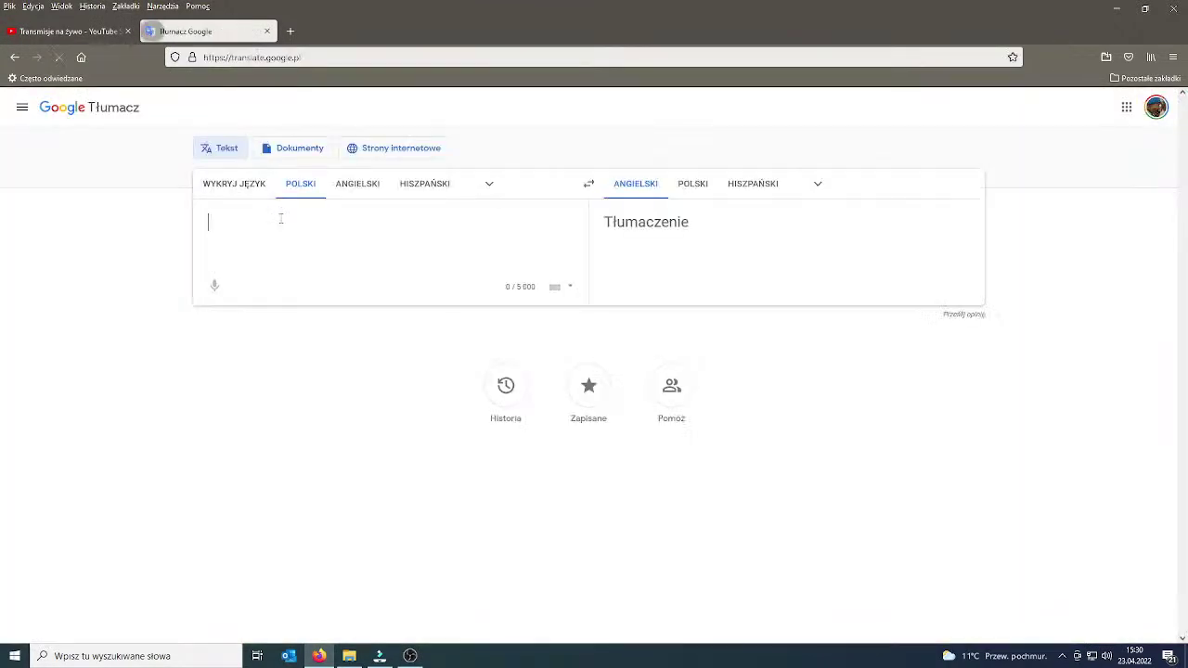
type("Poleci")
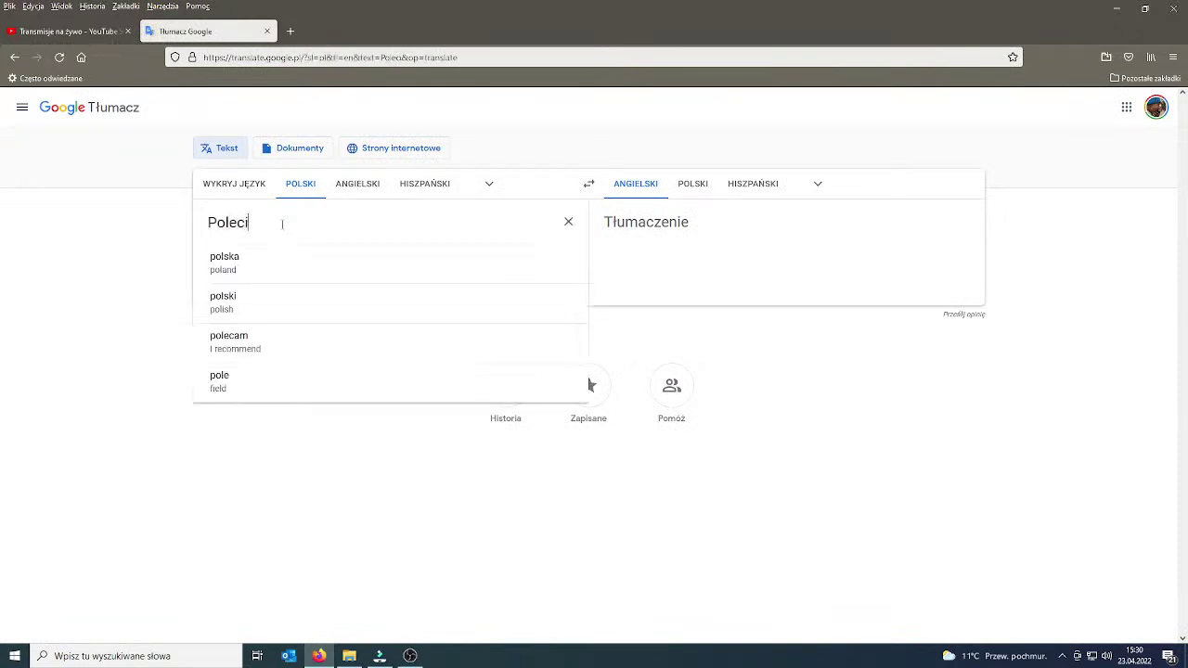
type("cie jakąś m")
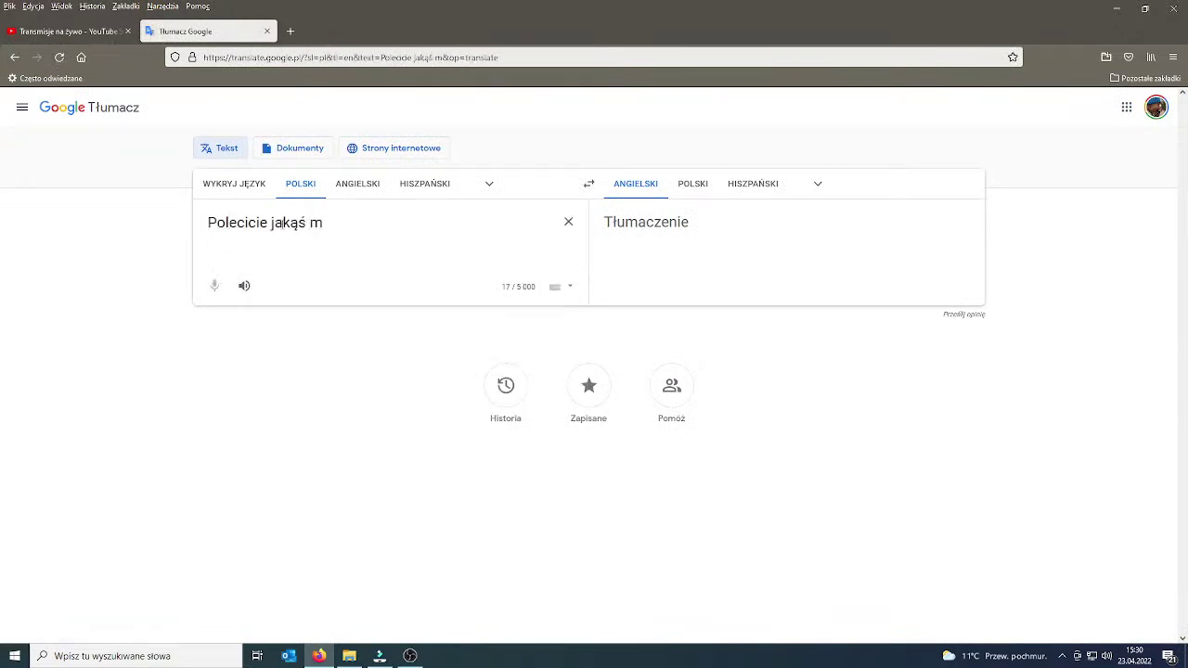
type("zy")
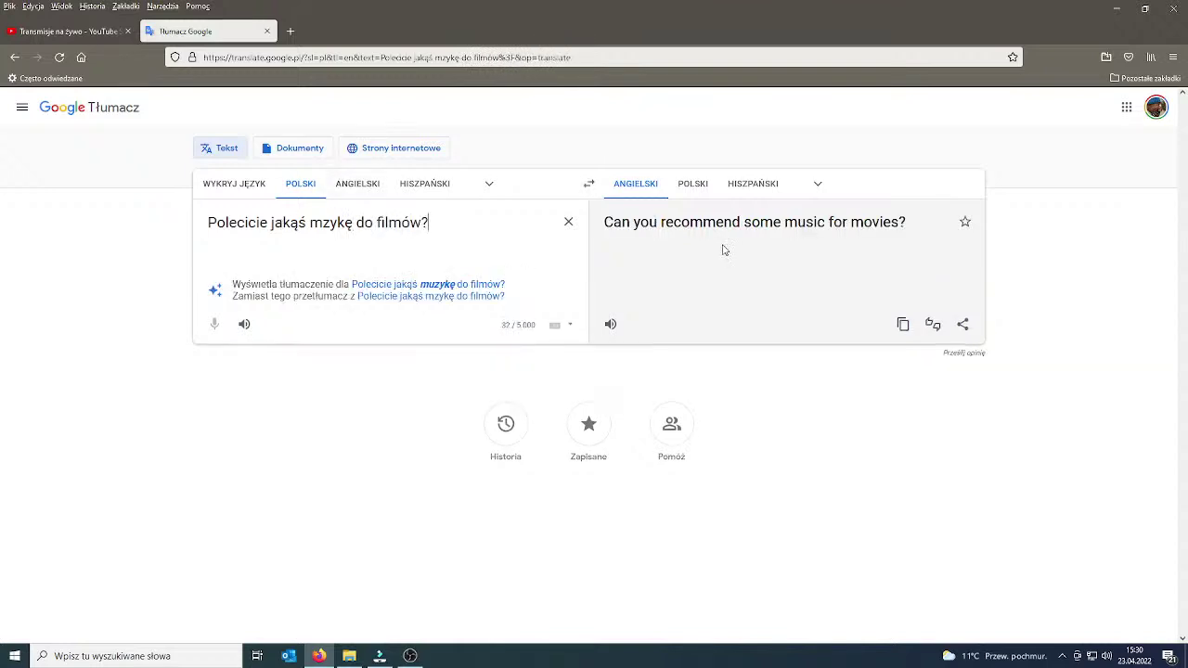
left_click(437, 284)
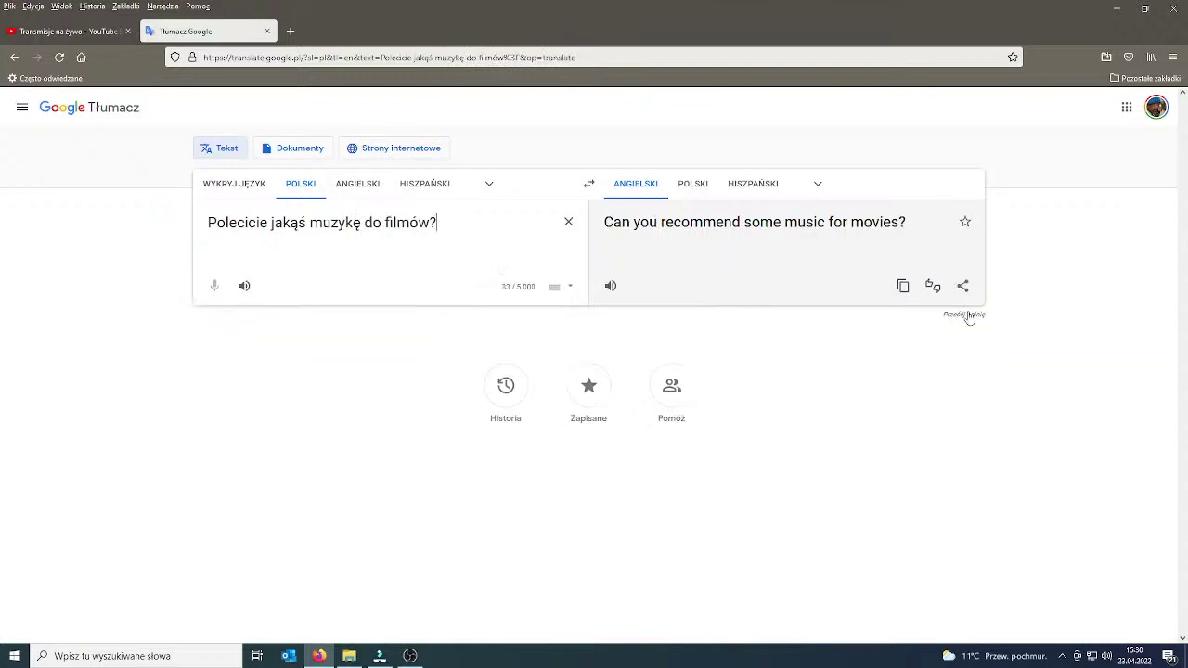
left_click(902, 288)
Post 'Can you recommend some music for movies?' in the live chat and close Google Translate.
left_click(93, 32)
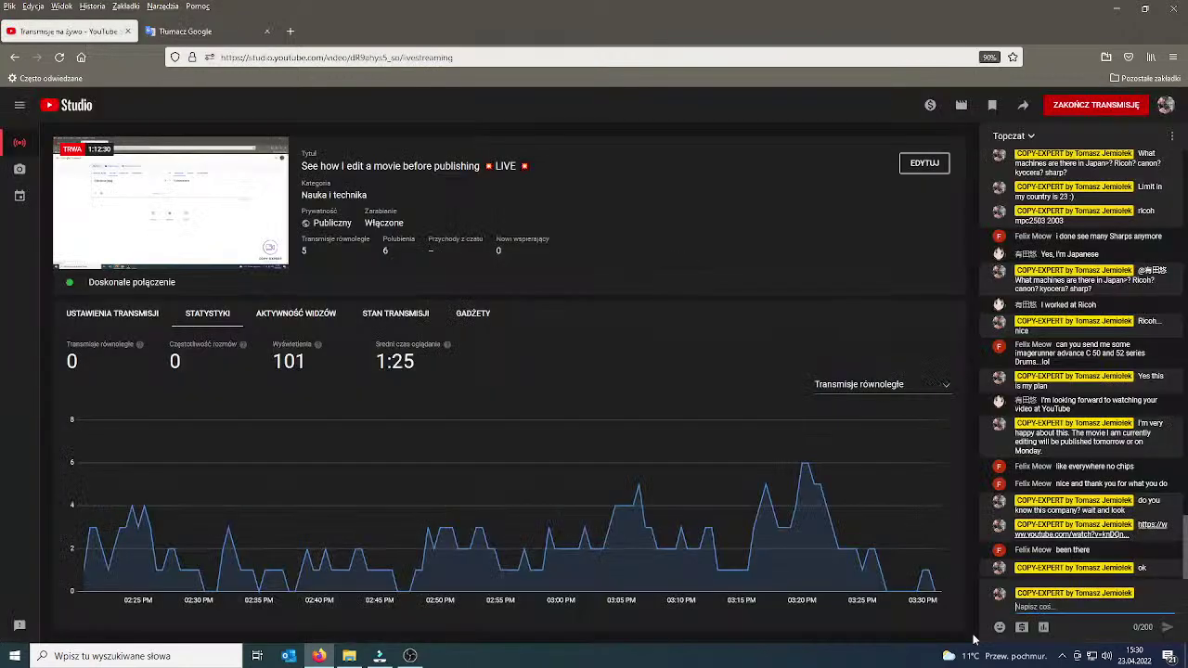
key("ctrl+v")
key("Return")
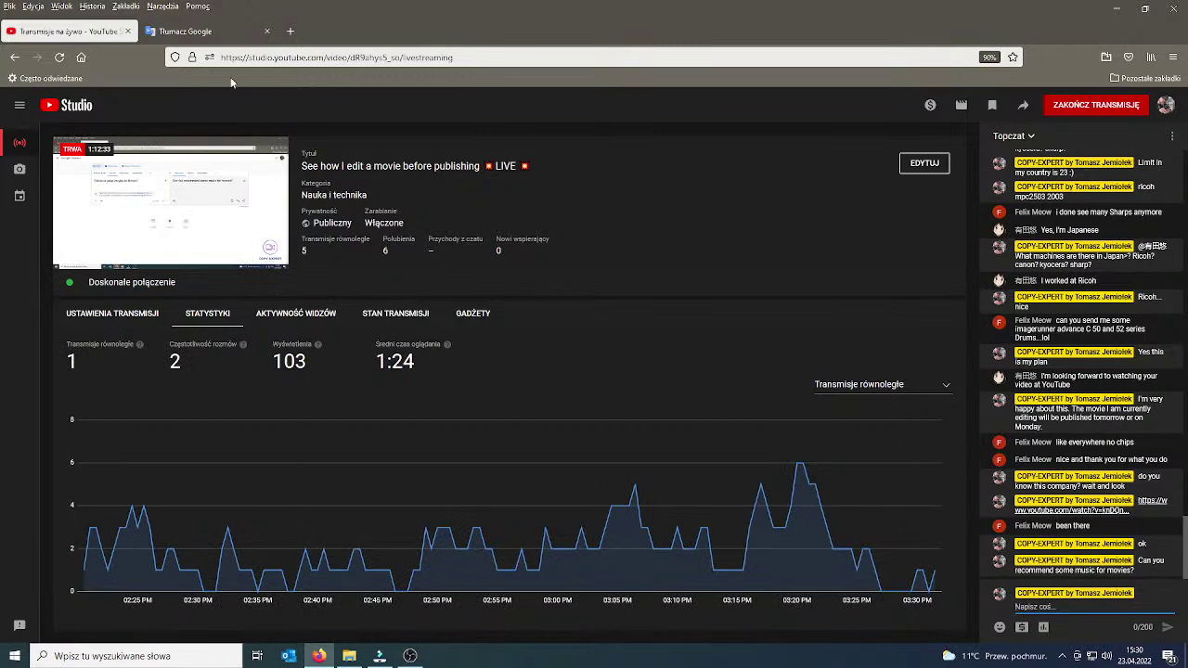
left_click(220, 33)
left_click(266, 32)
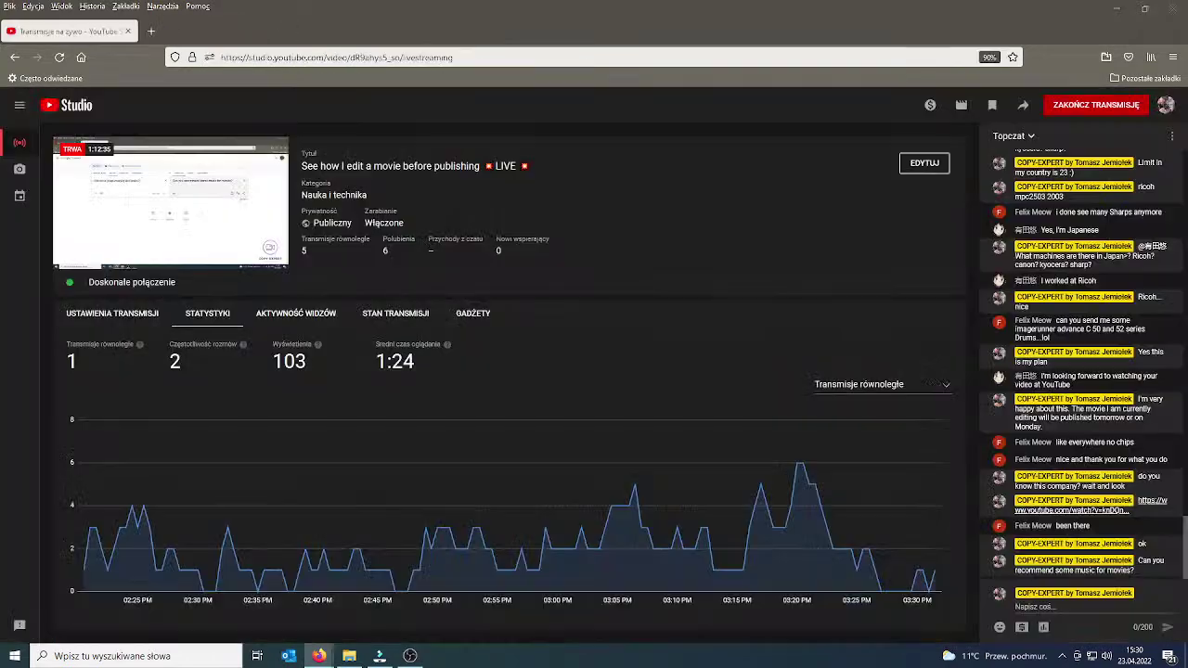
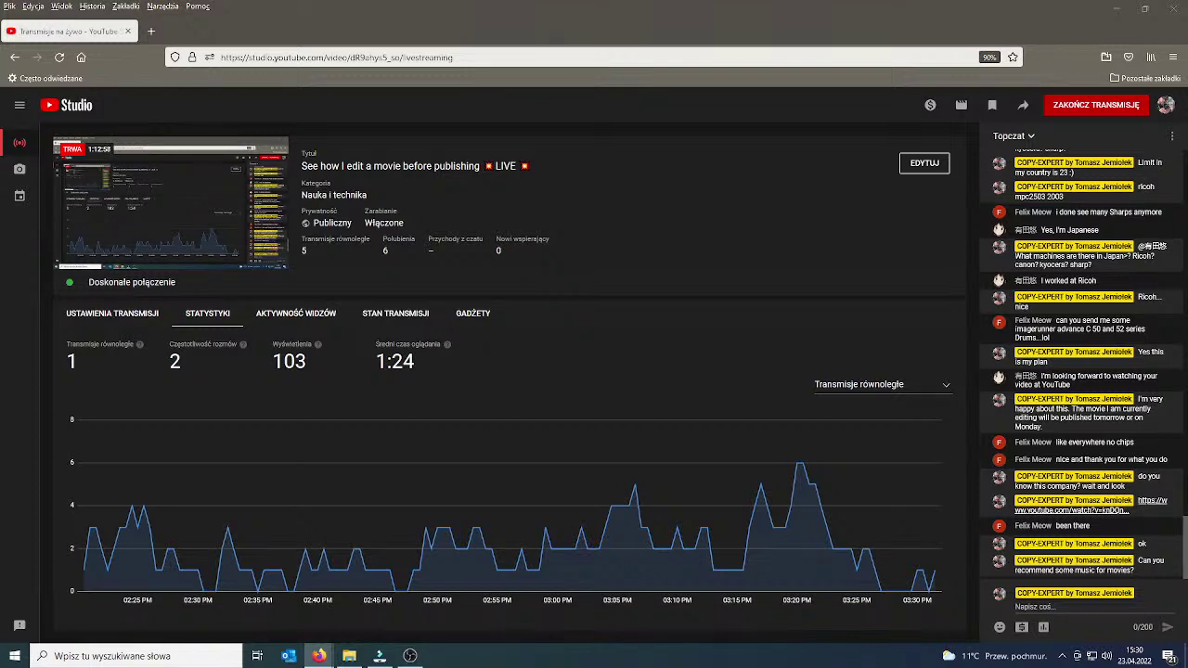
Maximize the audio library and preview That's What It Takes and It's Only Worth It If You Work For It.
key("alt+Tab")
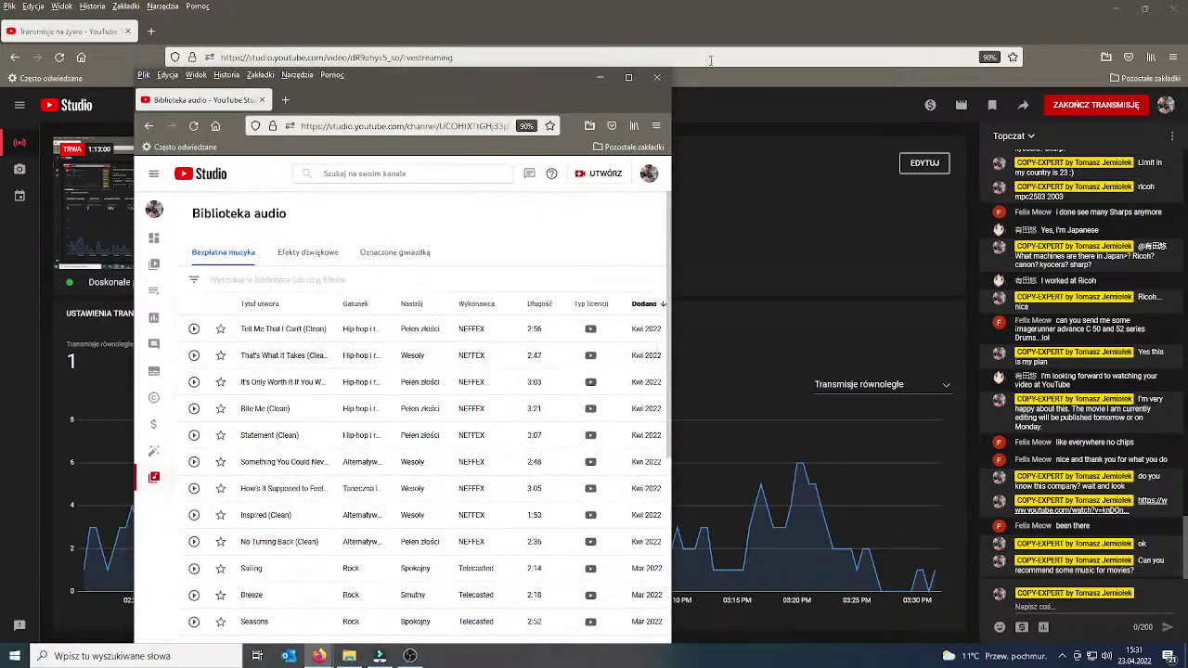
left_click(630, 78)
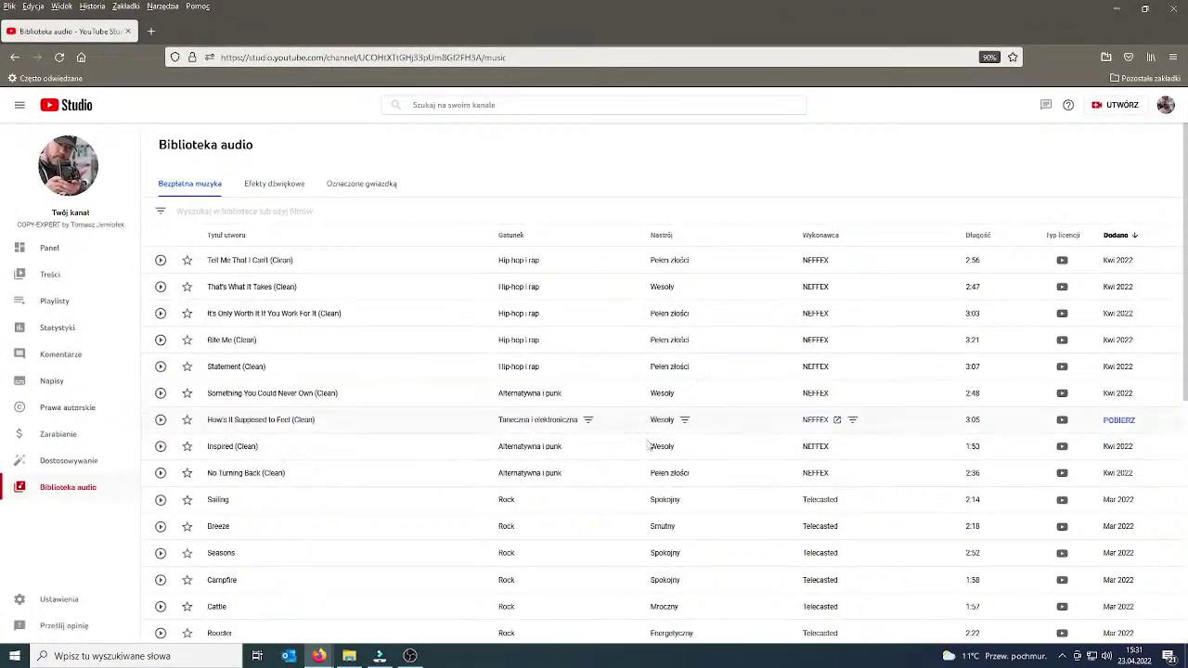
left_click(162, 288)
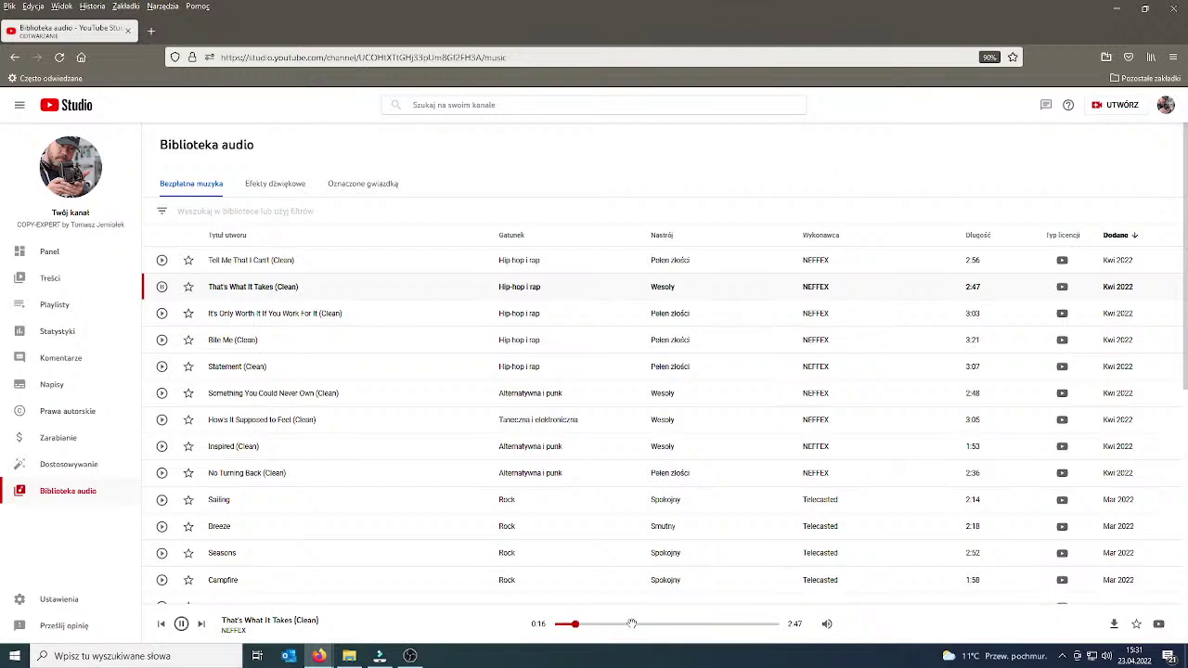
left_click(162, 314)
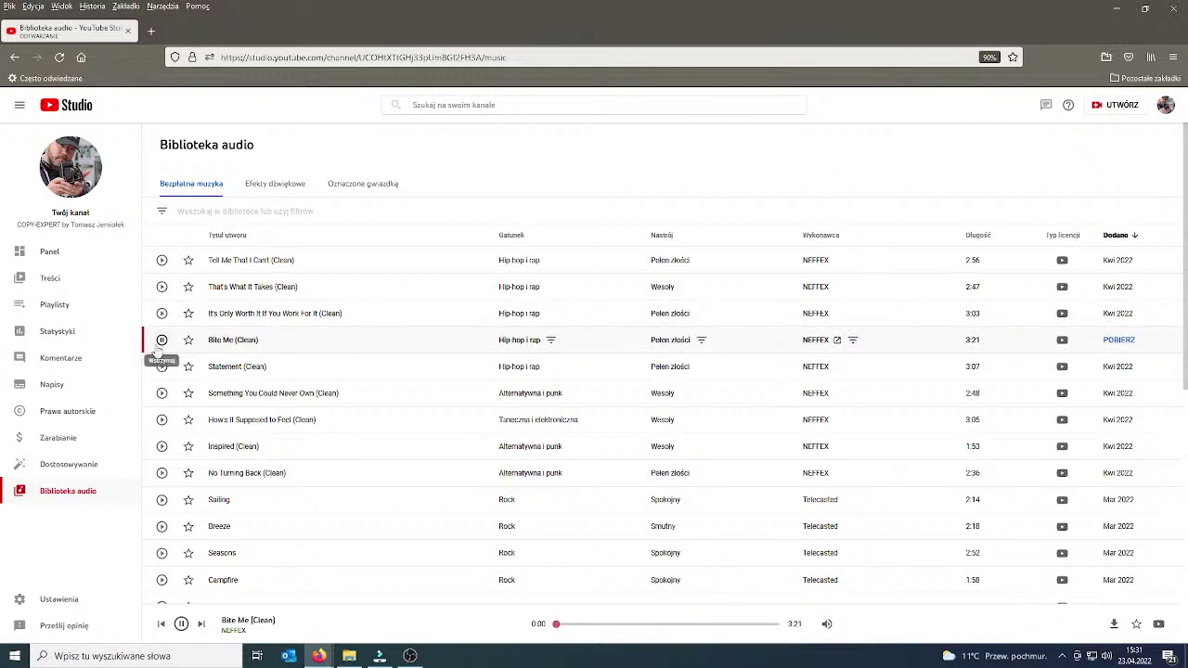
Preview Statement (Clean), skipping ahead to about 1:04, and bring up the filter options.
left_click(163, 368)
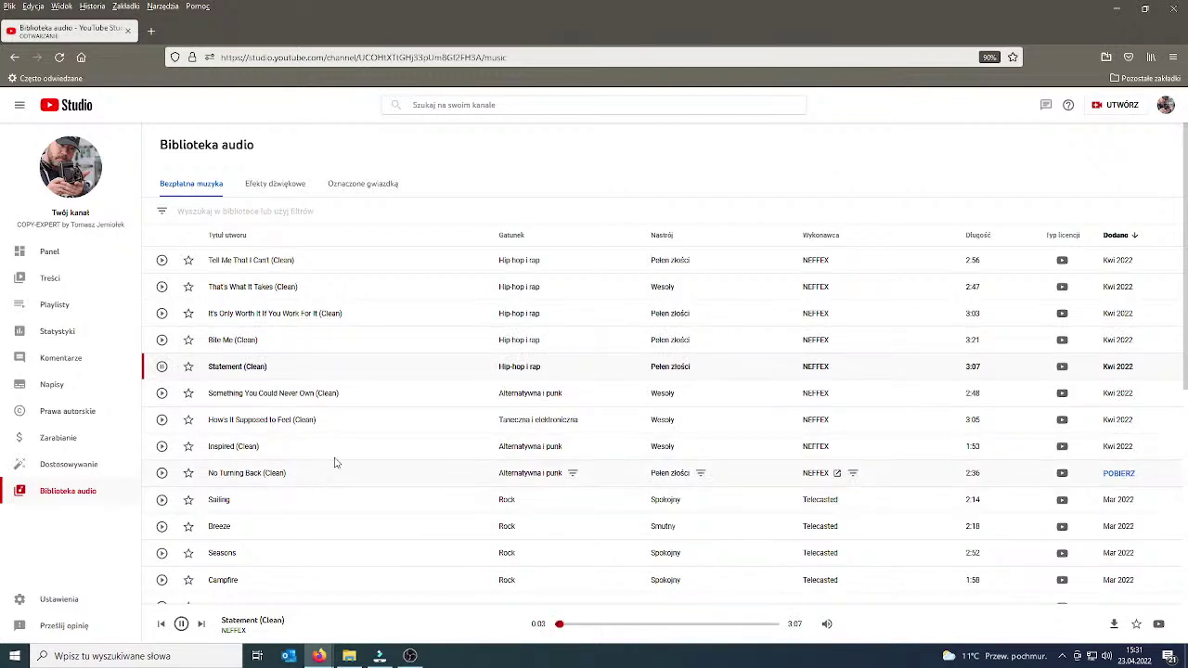
left_click(587, 625)
left_click(632, 625)
scroll(732, 446, "down", 3)
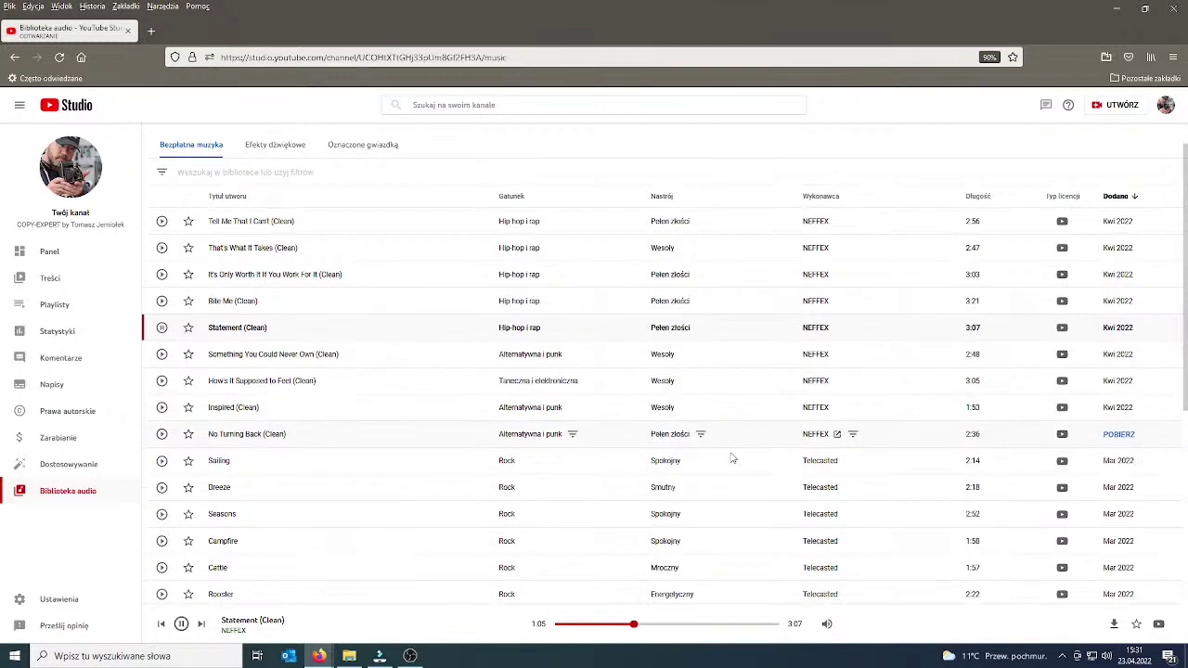
scroll(733, 480, "up", 3)
left_click(191, 212)
Filter the audio library to the Filmowa genre and Inspirujący mood.
left_click(221, 277)
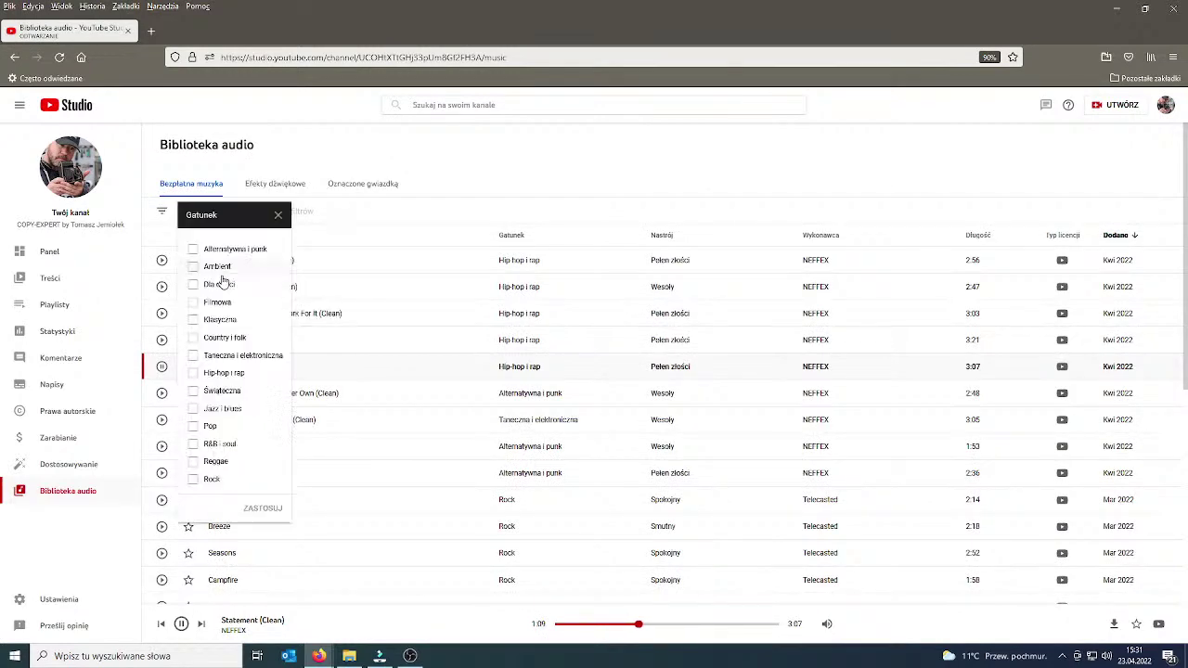
left_click(193, 303)
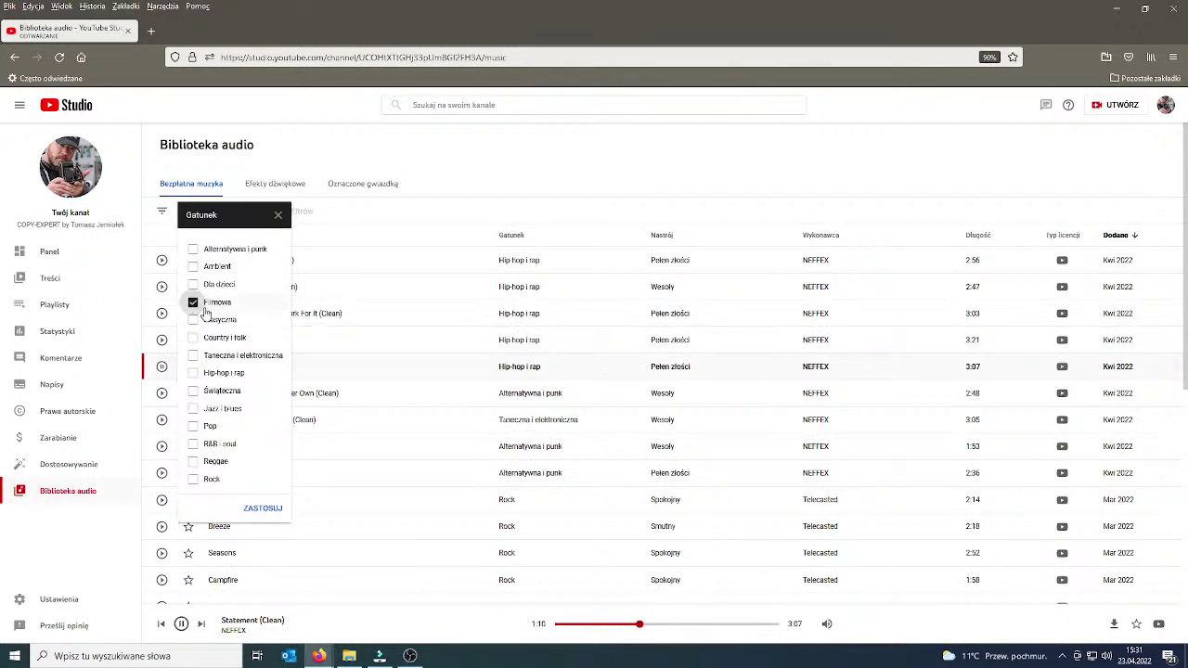
left_click(263, 507)
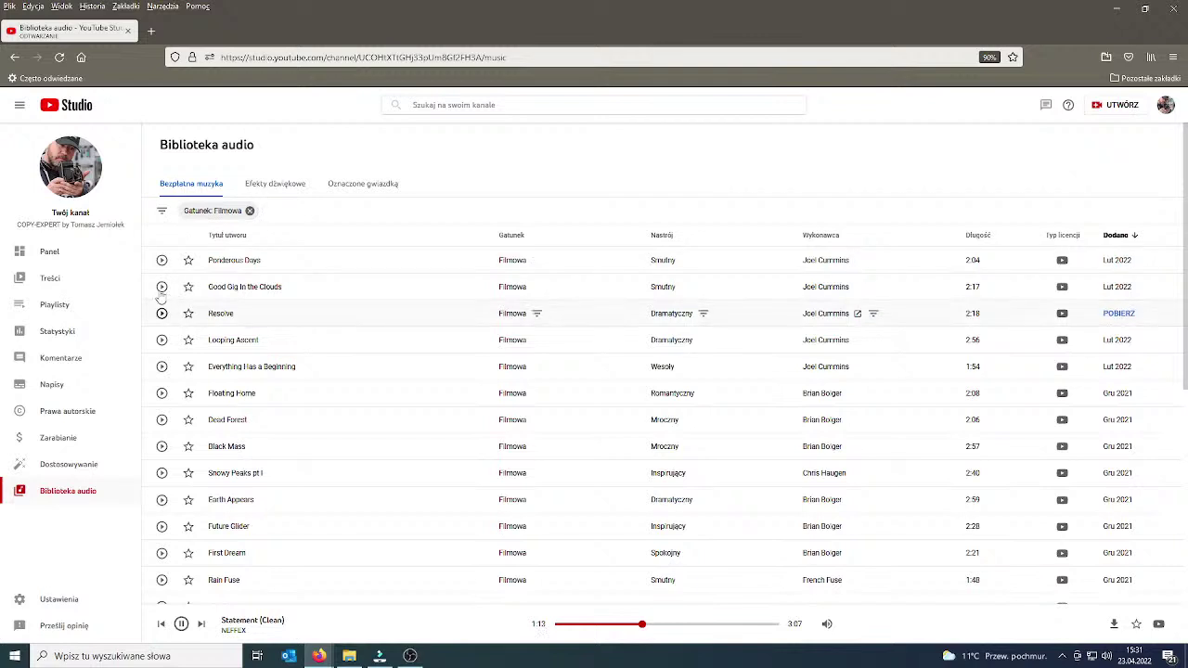
left_click(162, 212)
left_click(290, 277)
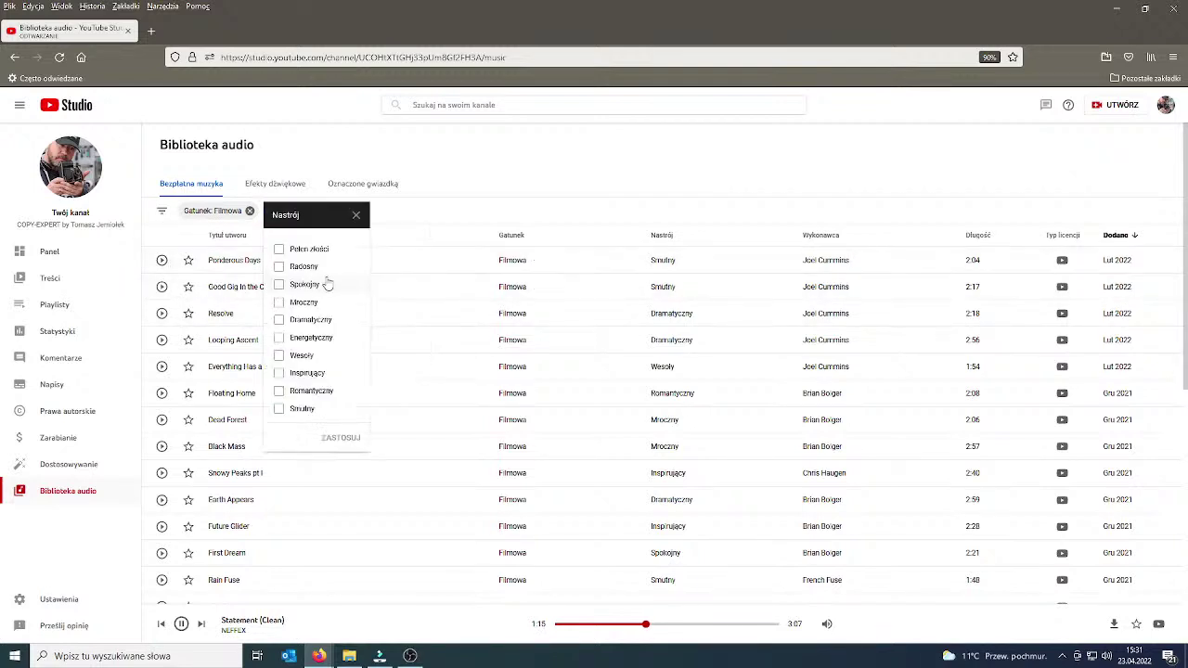
left_click(280, 372)
left_click(341, 437)
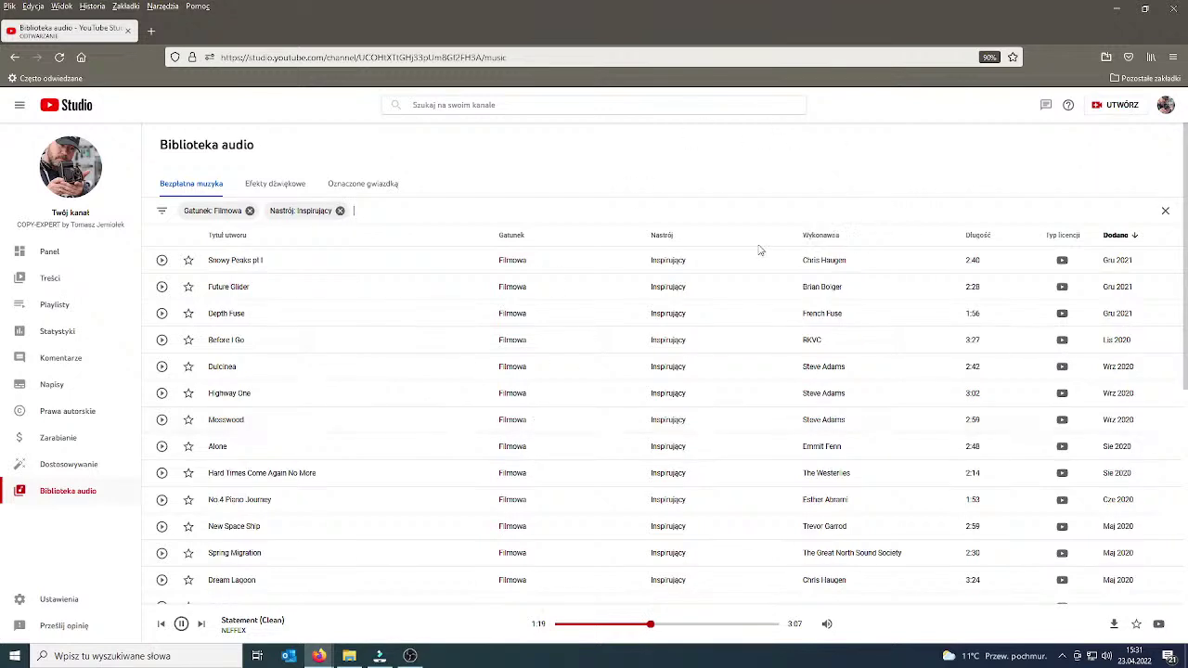
Sort tracks by length longest first, preview Monument, and return to the live-stream window.
left_click(977, 237)
left_click(1002, 237)
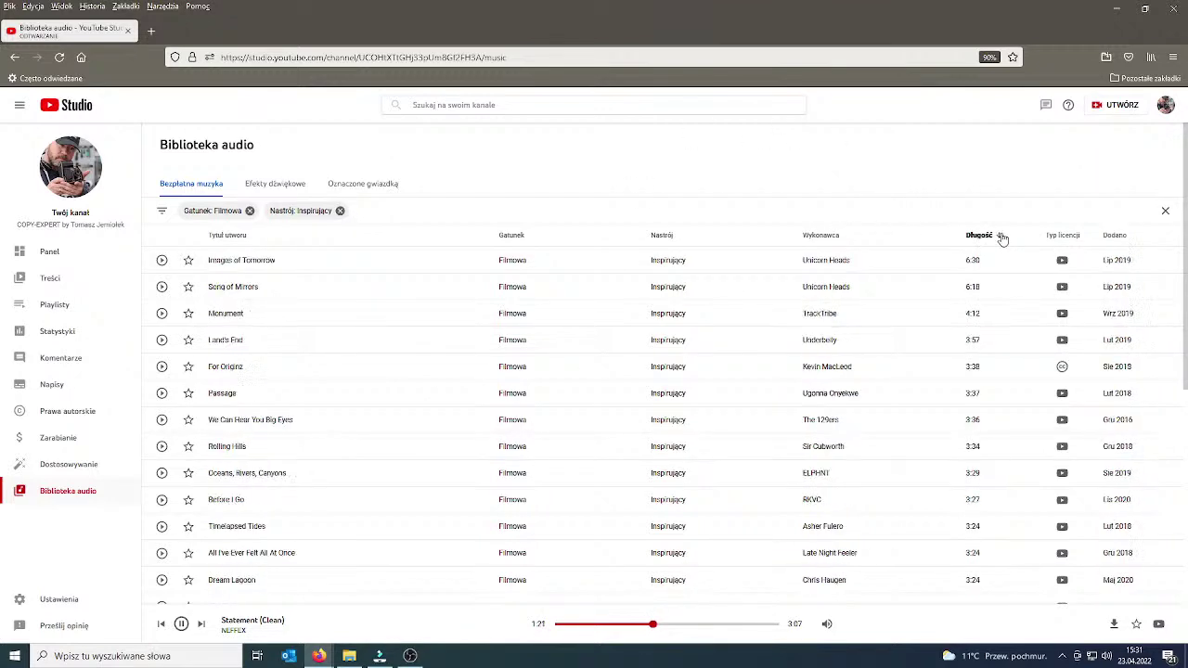
left_click(163, 315)
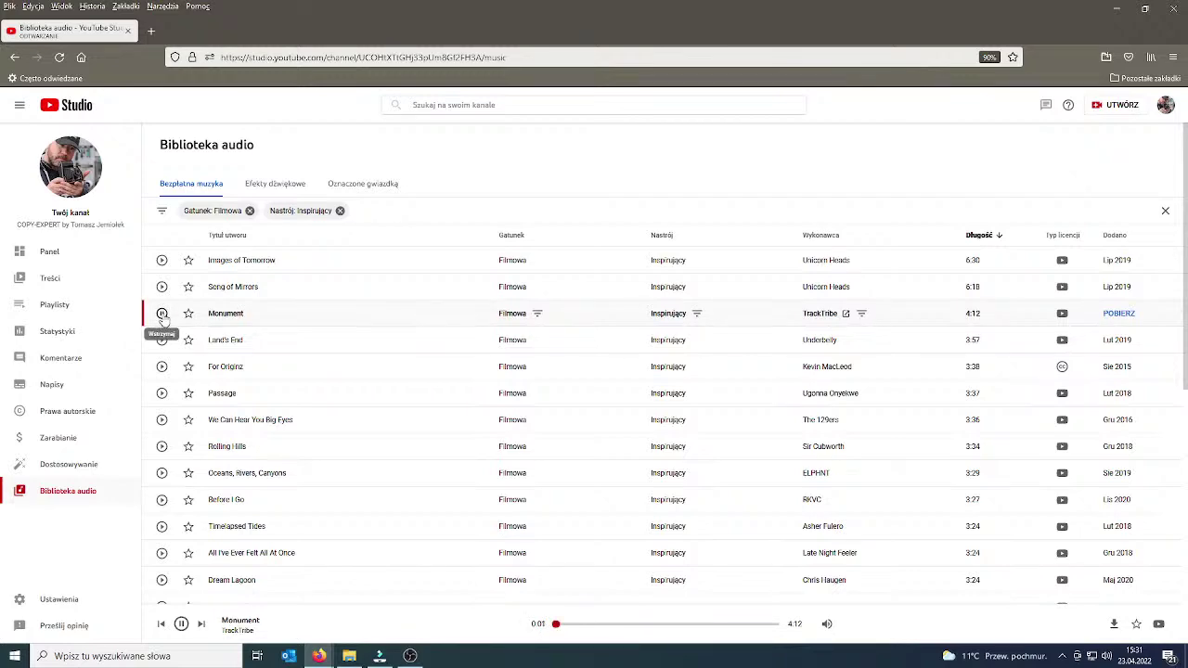
mouse_move(318, 656)
left_click(246, 604)
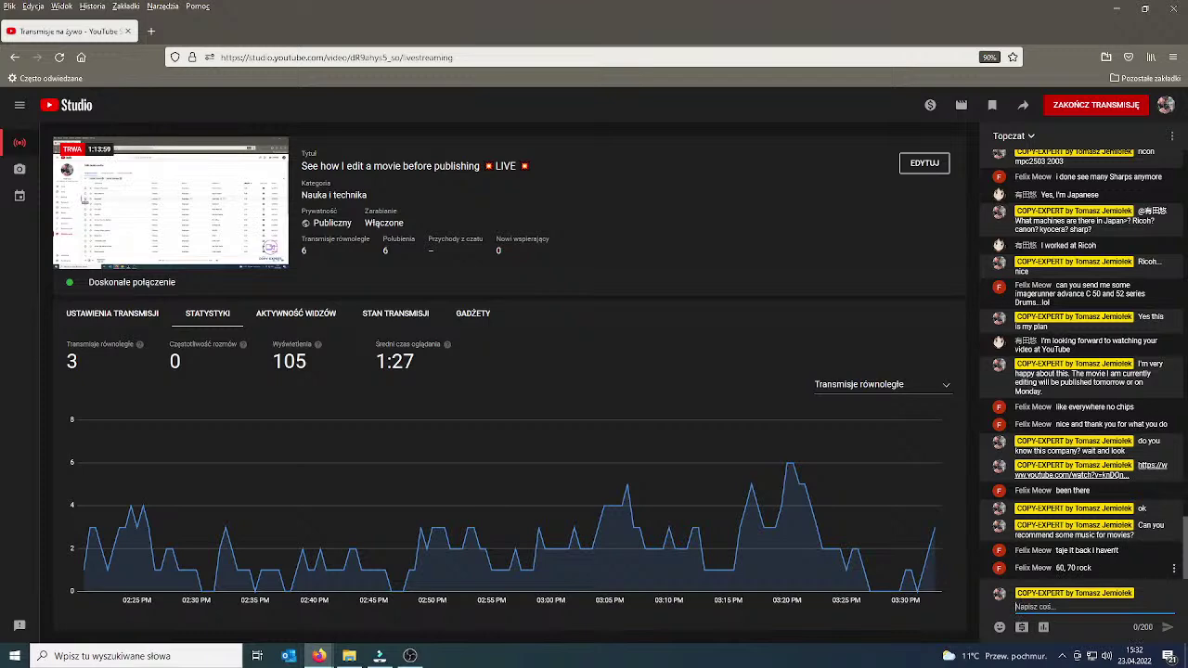
Post 'chmmm' in the live chat and go back to the audio library.
type("chmmm")
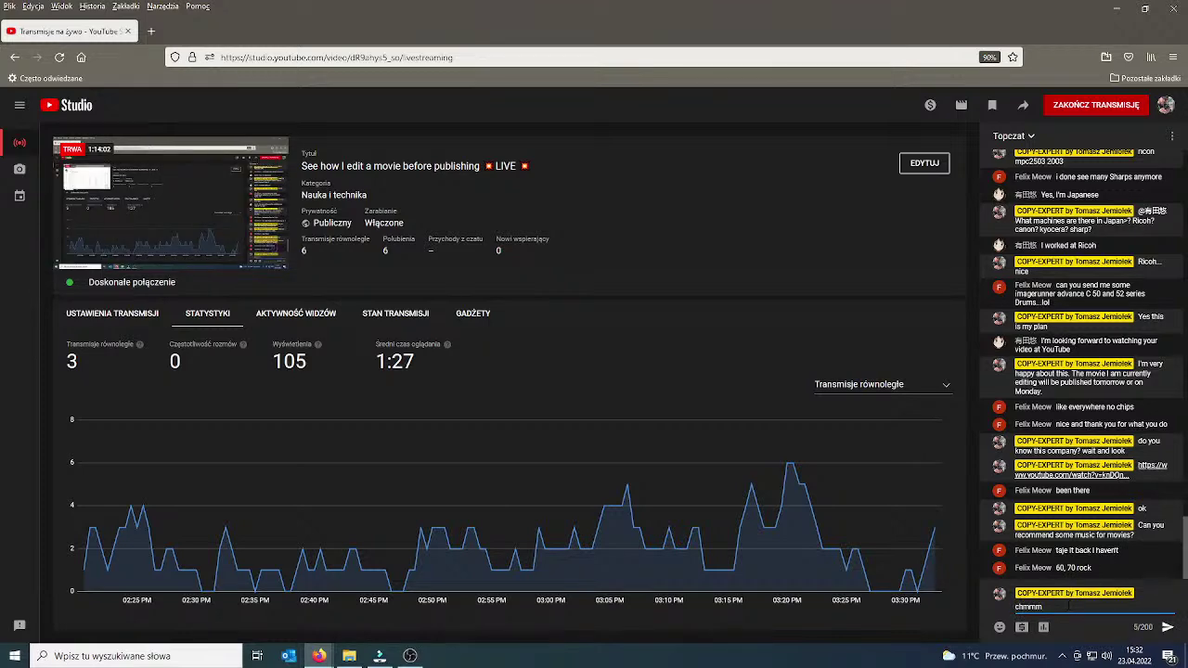
key("Return")
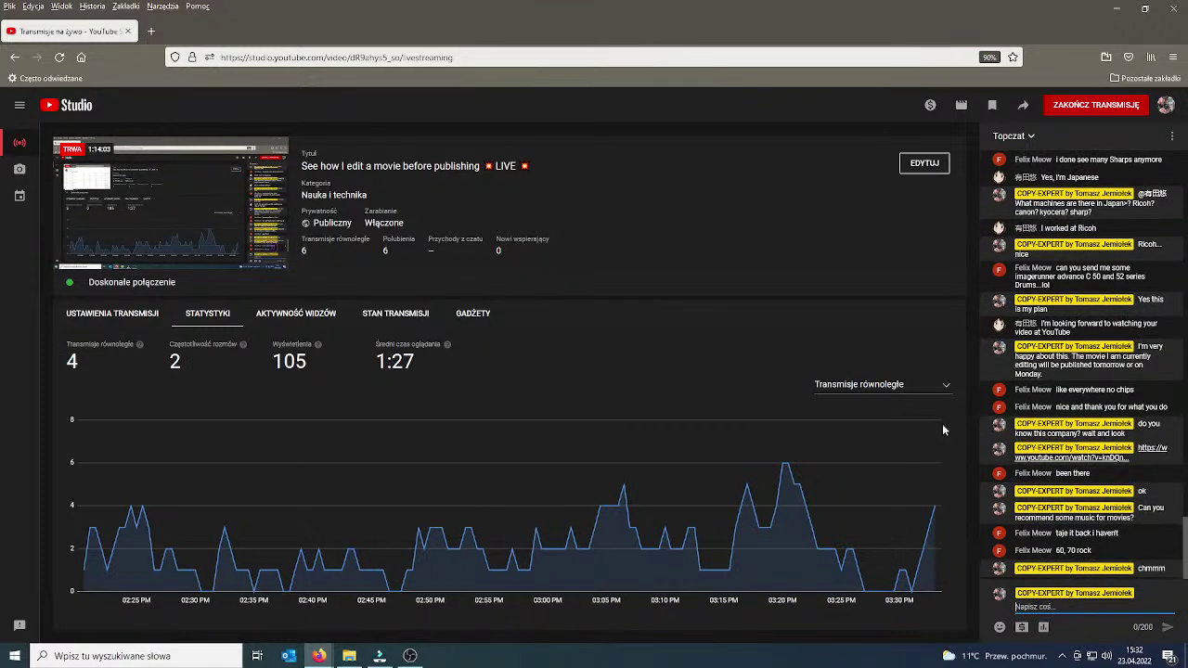
mouse_move(318, 655)
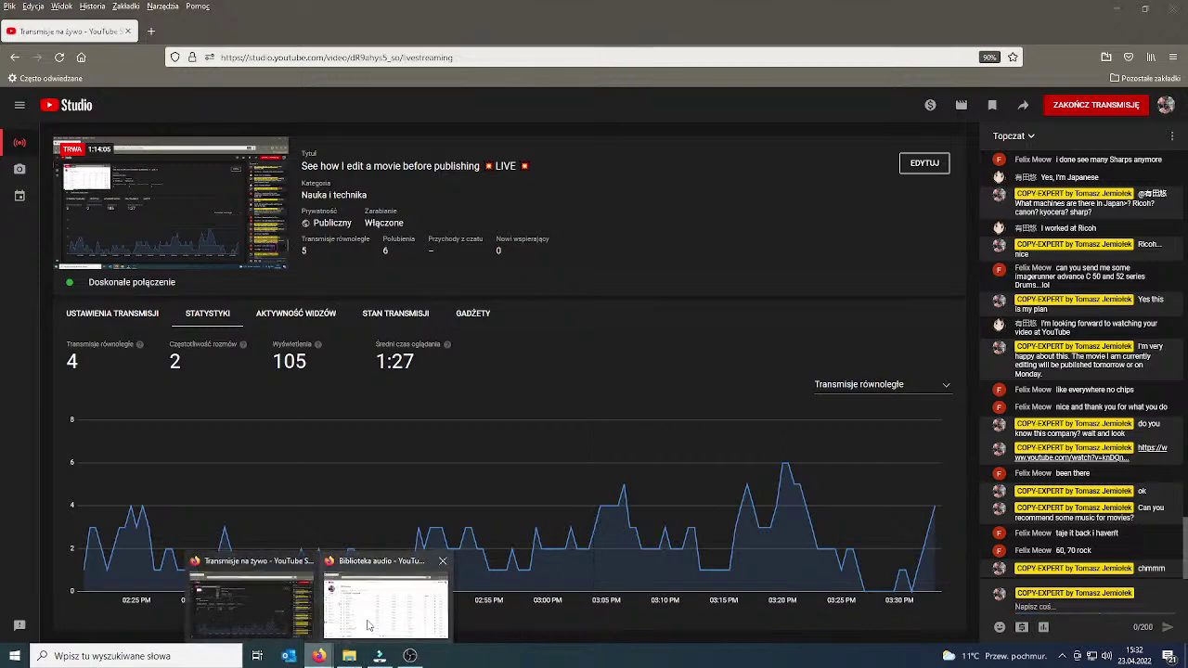
left_click(364, 629)
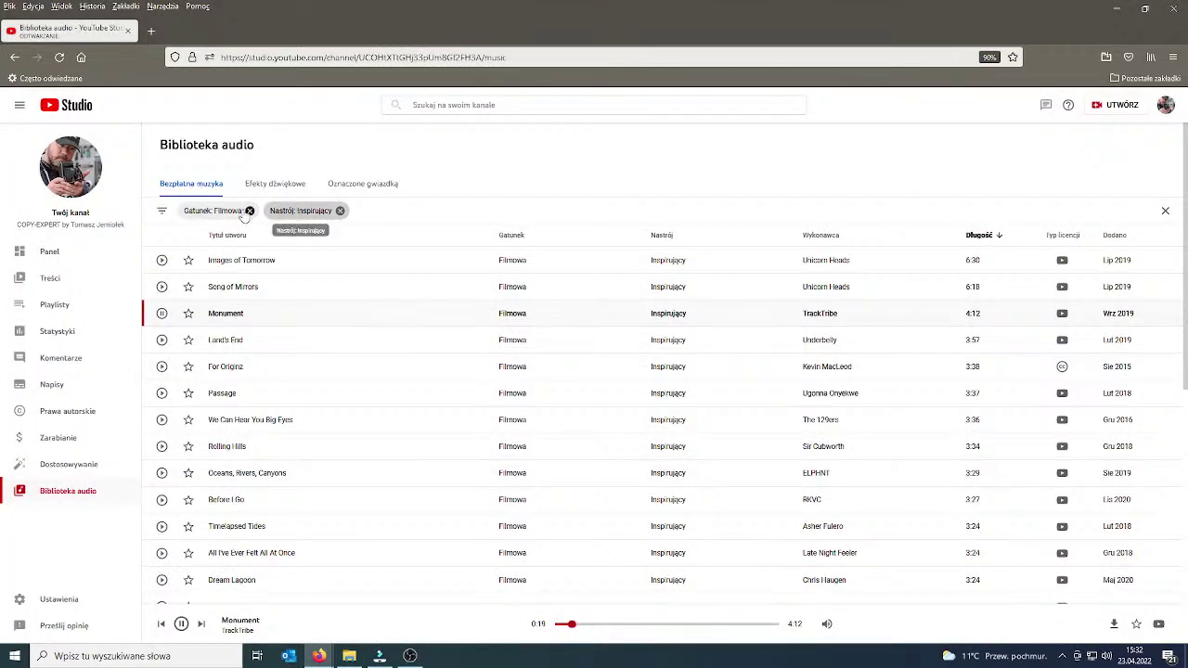
Change the genre filter from Filmowa to Rock.
left_click(216, 211)
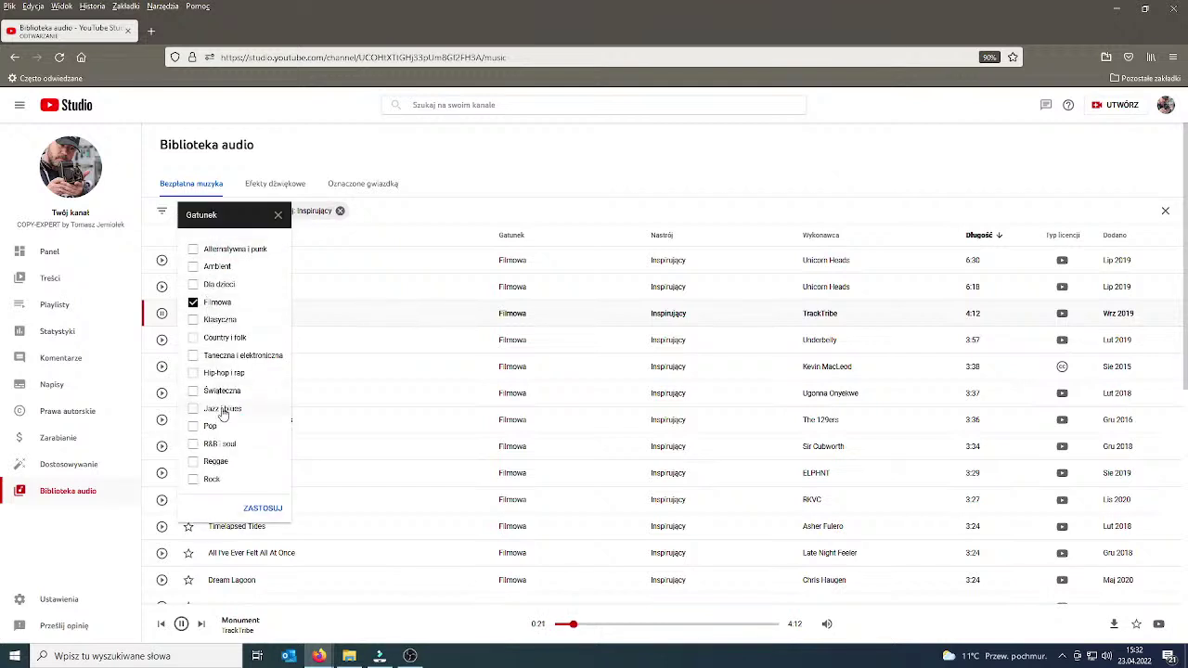
left_click(197, 476)
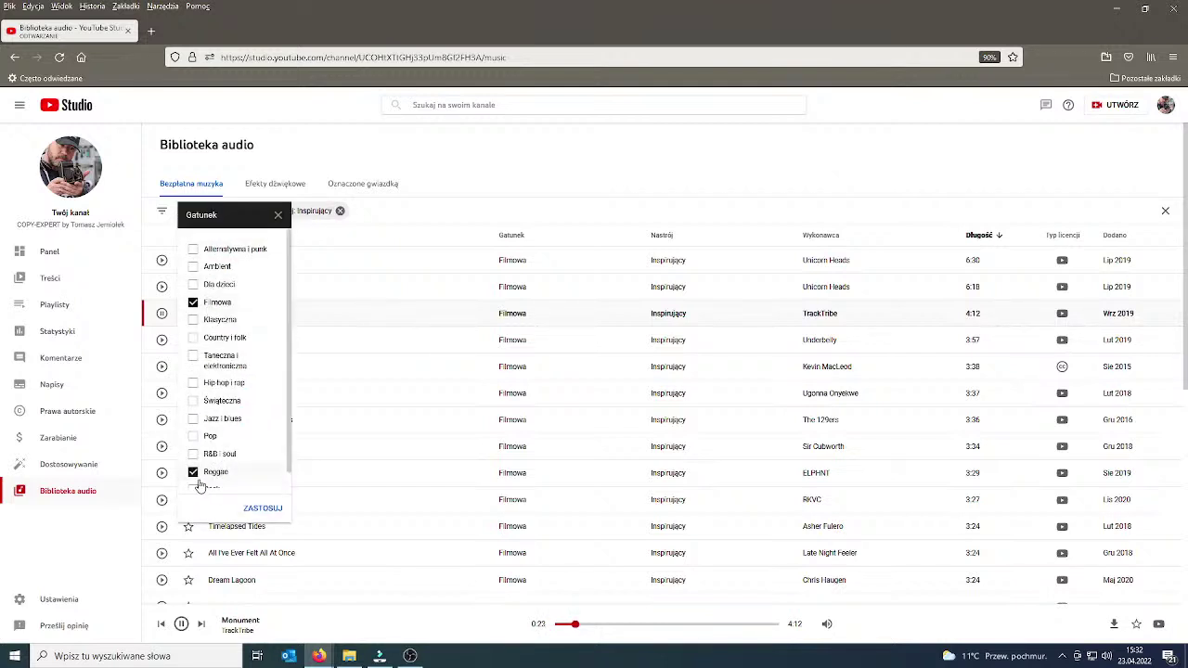
scroll(259, 365, "down", 1)
left_click(193, 288)
left_click(193, 456)
left_click(193, 477)
left_click(263, 508)
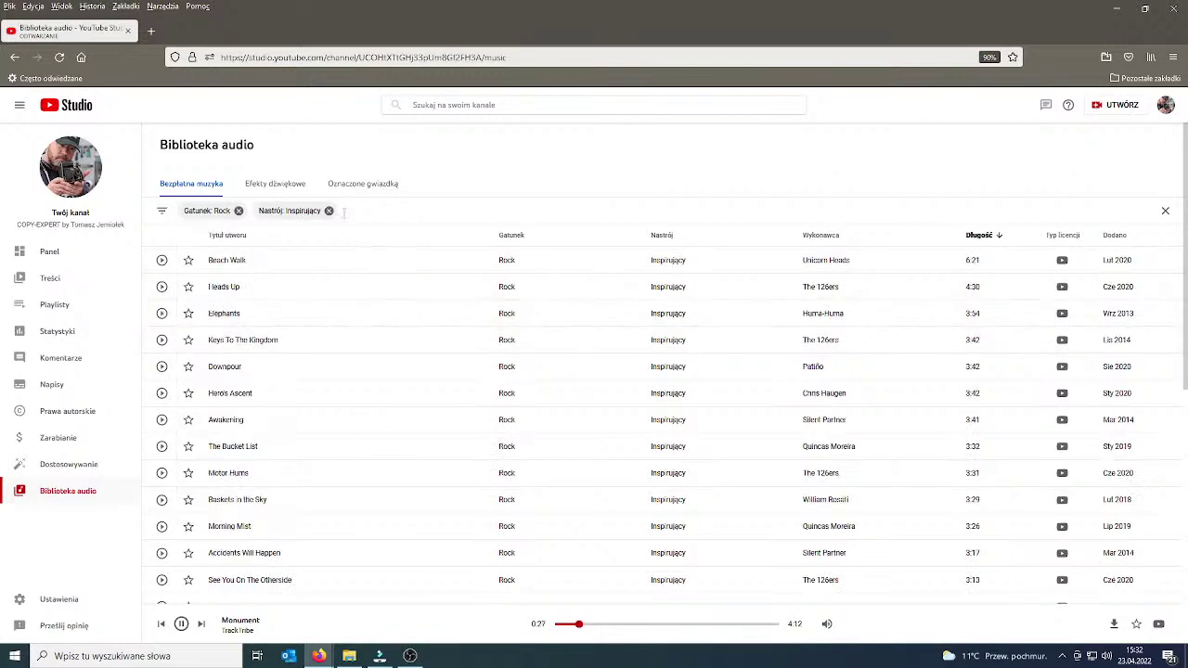
Preview Beach Walk from 0:56 and remove the Inspirujący mood filter.
left_click(161, 261)
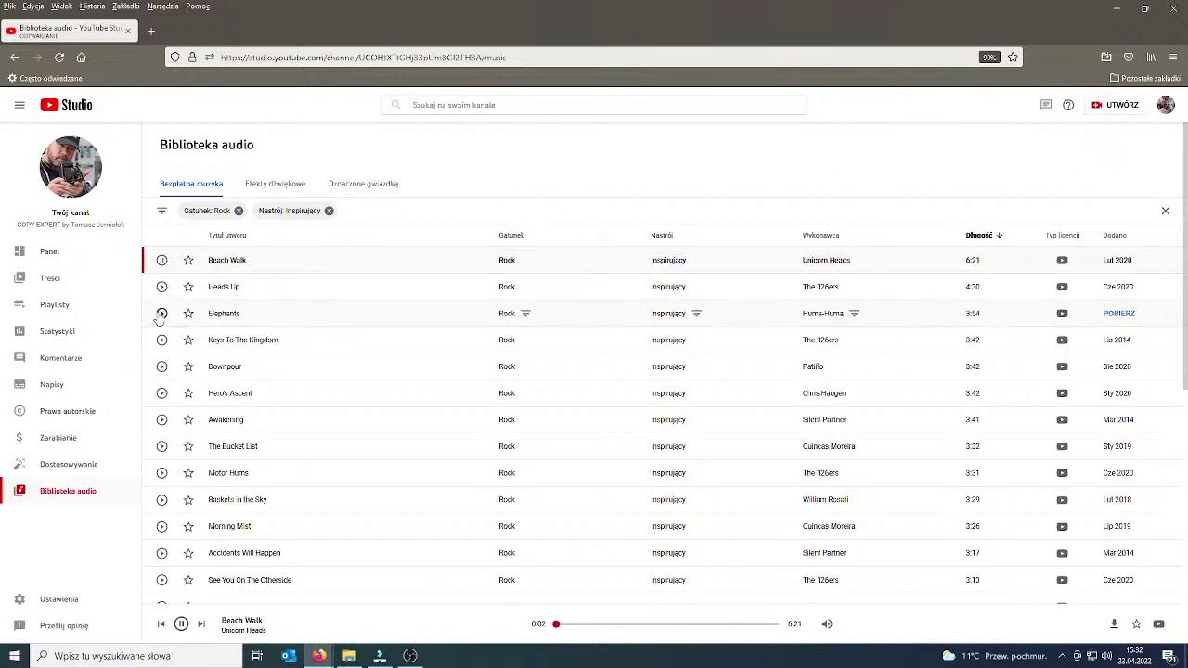
left_click_drag(160, 317, 508, 448)
left_click(588, 625)
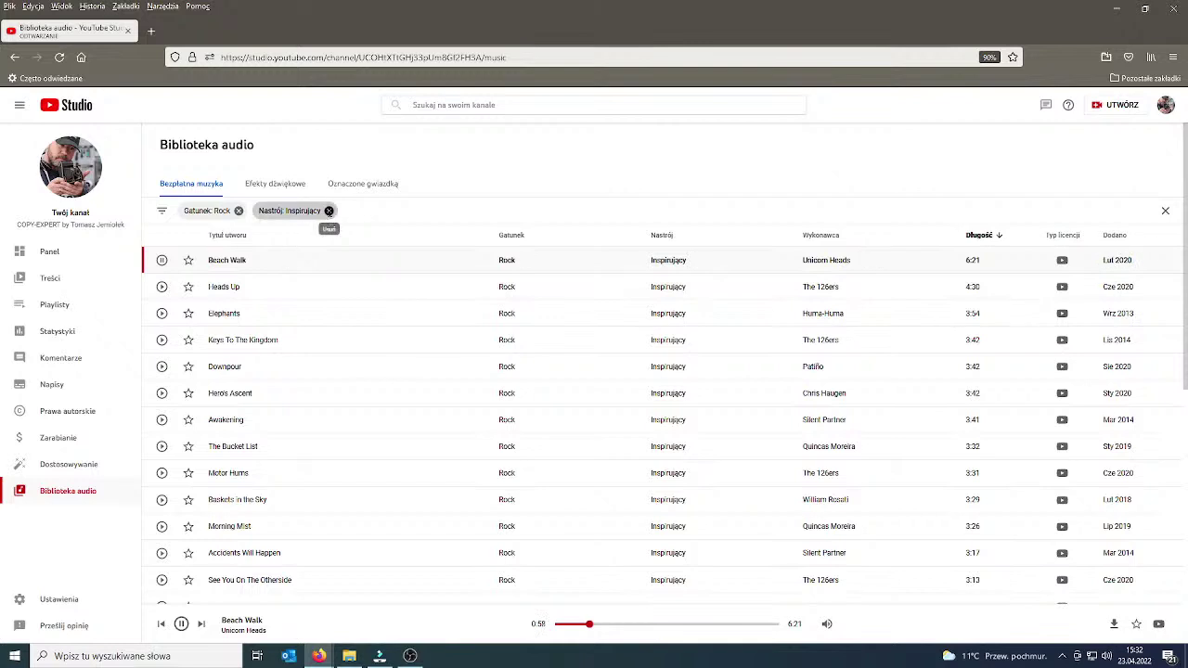
left_click(329, 211)
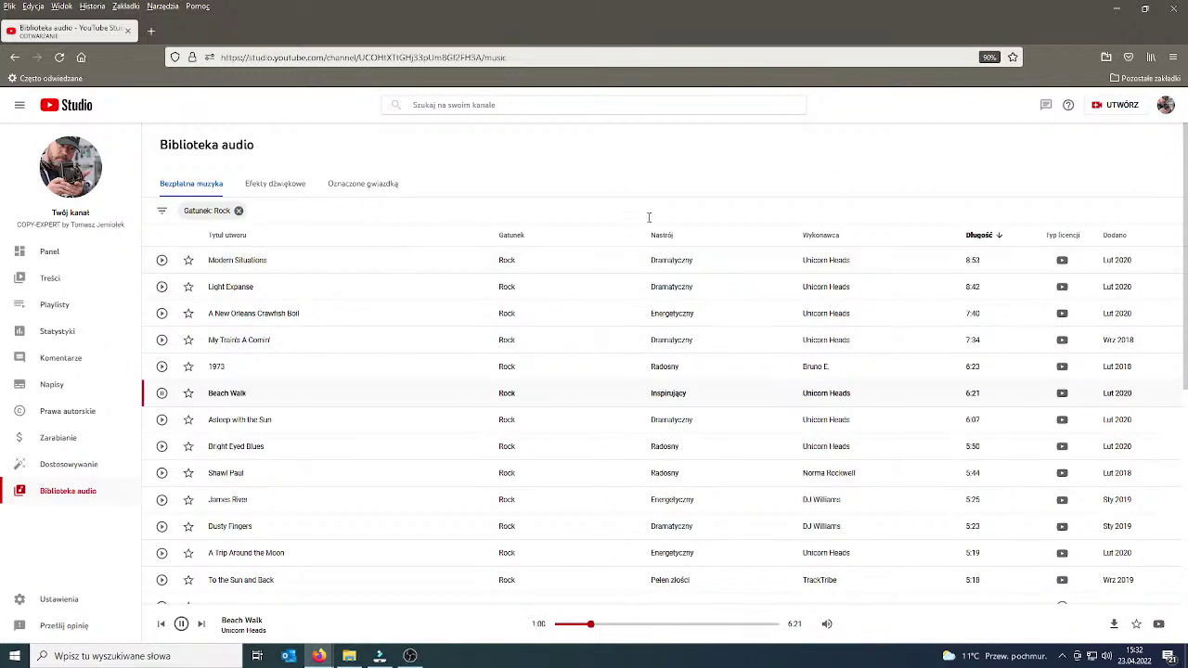
Preview Asleep with the Sun, Bright Eyed Blues from 1:31, and Shawl Paul.
left_click(161, 420)
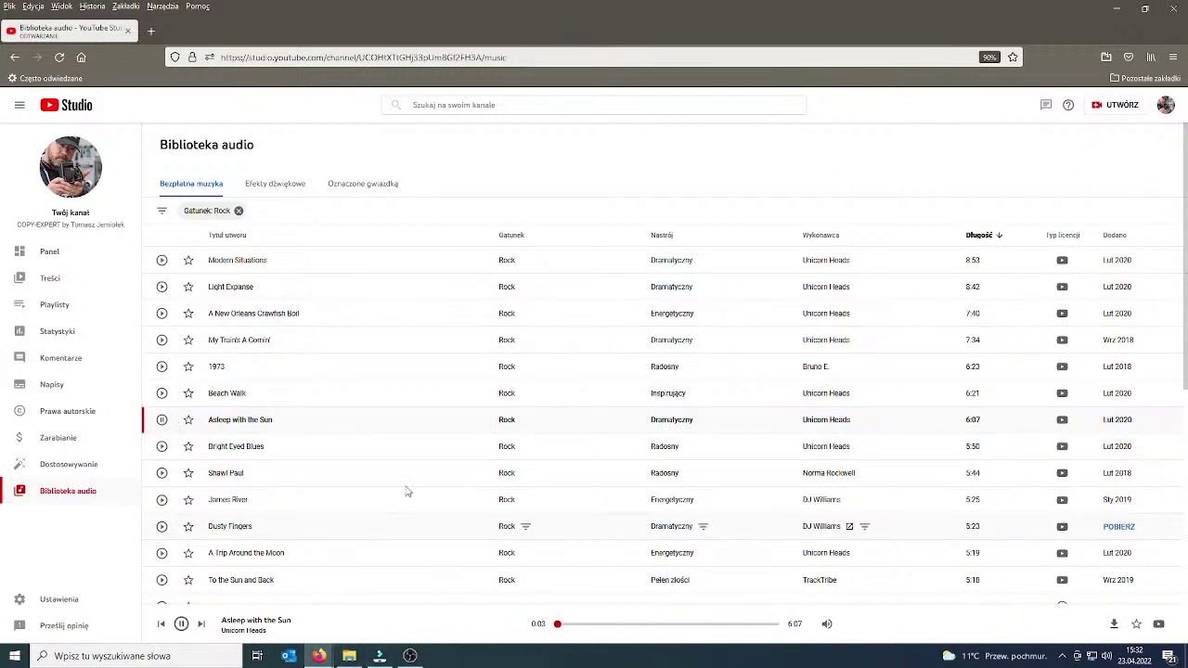
left_click(162, 447)
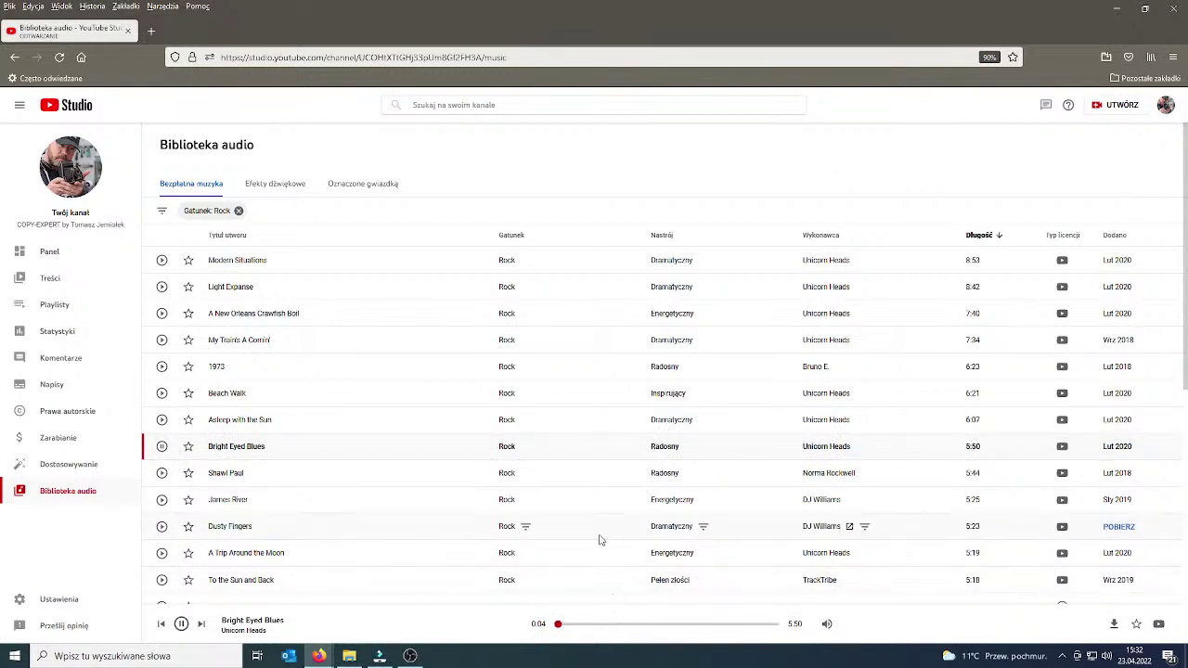
left_click(609, 625)
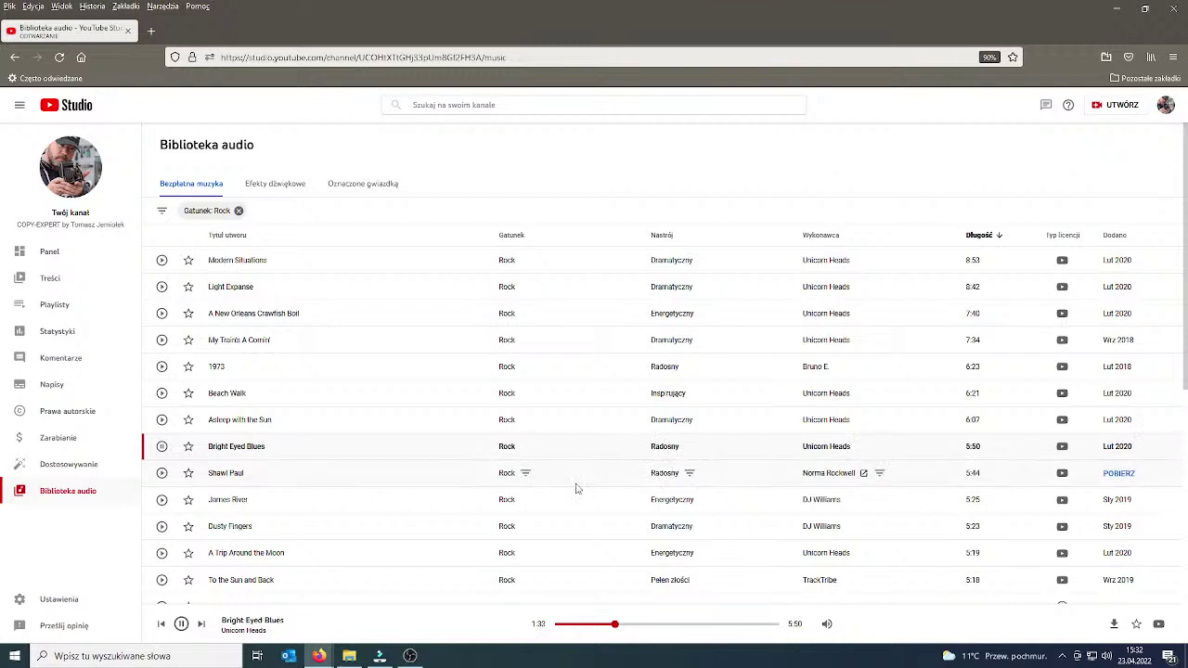
left_click(162, 474)
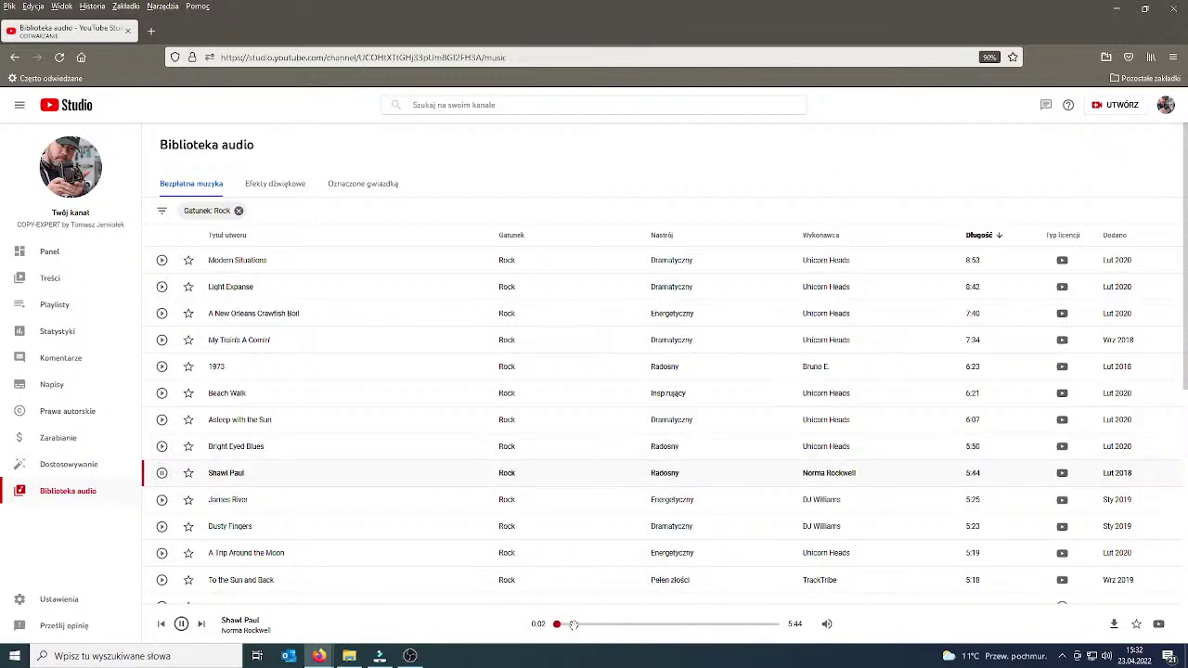
Star Shawl Paul, skip through it to 3:02, then preview and pause James River.
left_click(190, 477)
left_click_drag(595, 629, 628, 629)
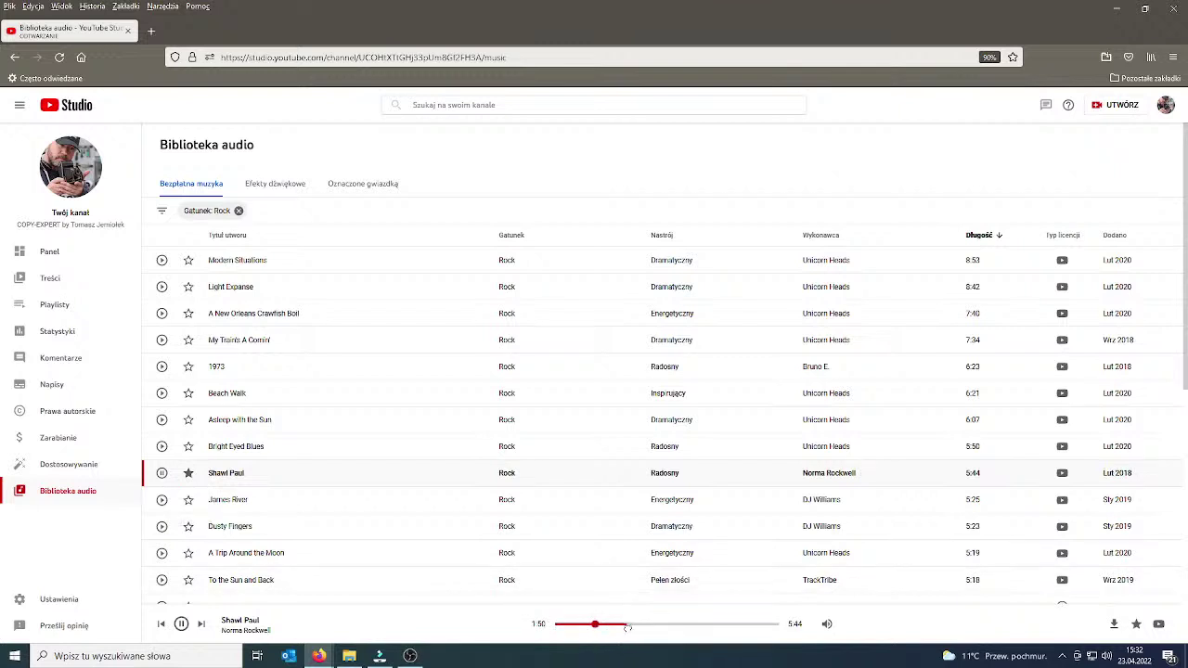
left_click(674, 624)
left_click(162, 499)
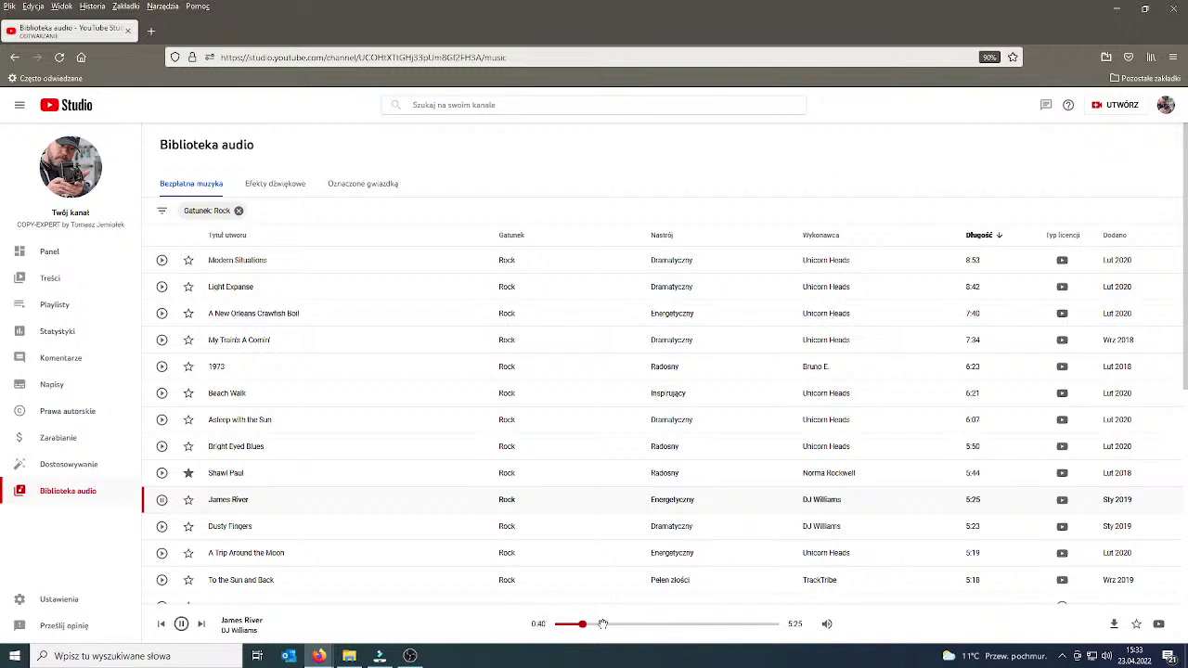
left_click(163, 501)
Download James River as an MP3 and show the file in its folder.
left_click(1114, 500)
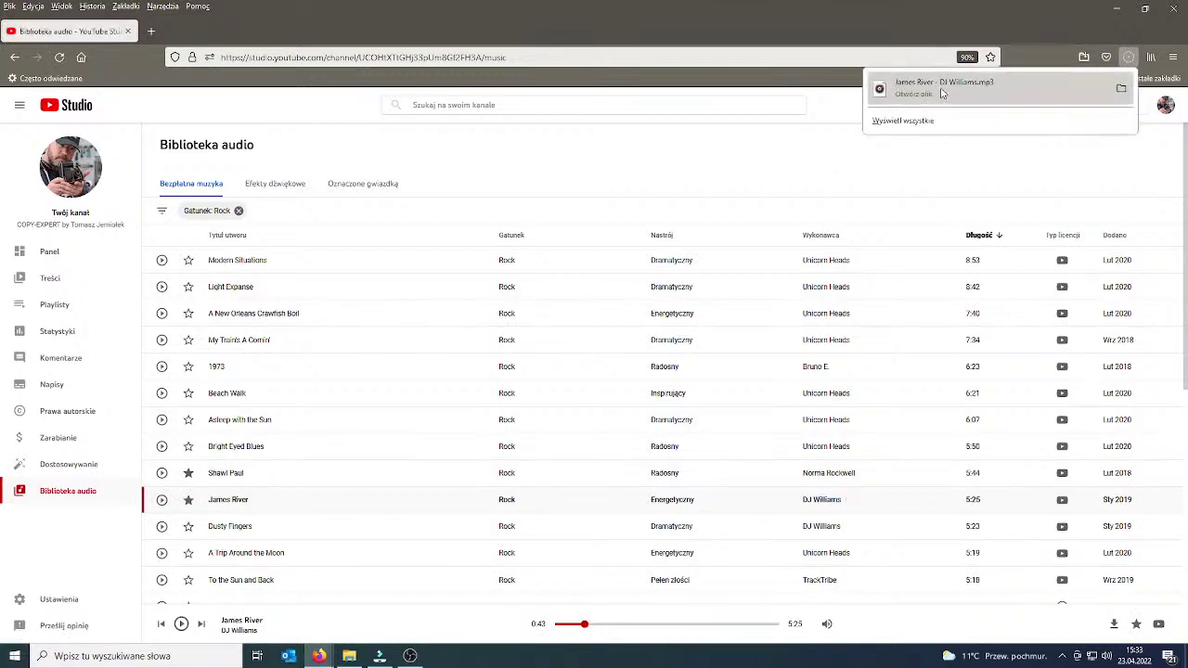
right_click(944, 90)
left_click(996, 117)
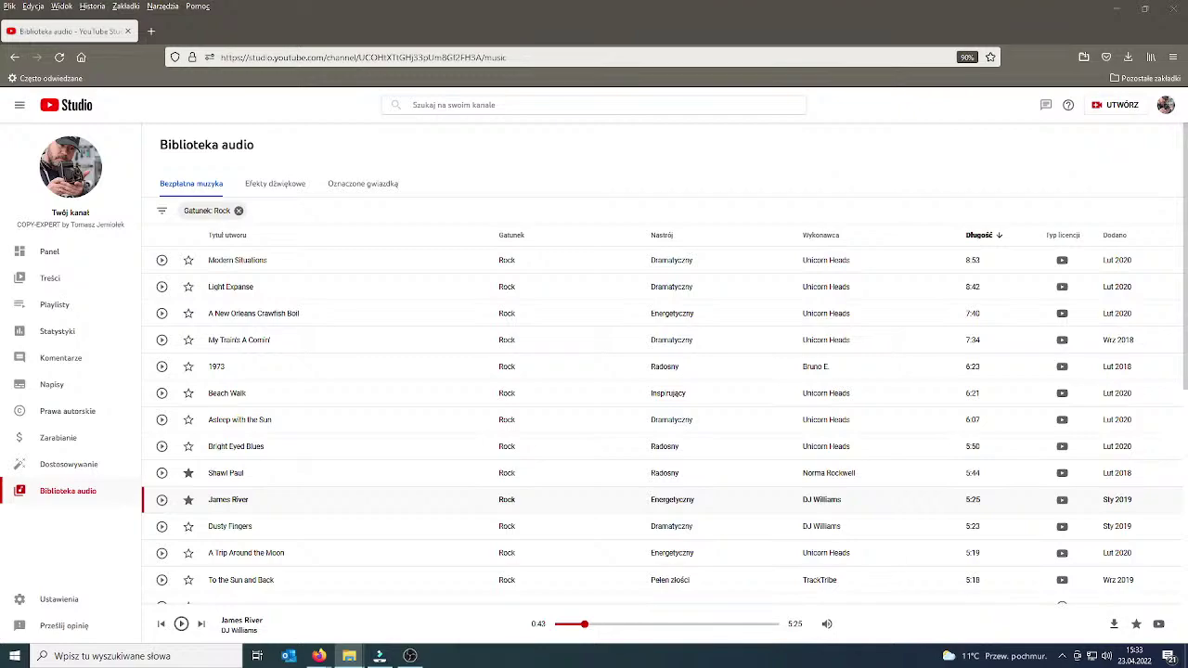
mouse_move(349, 656)
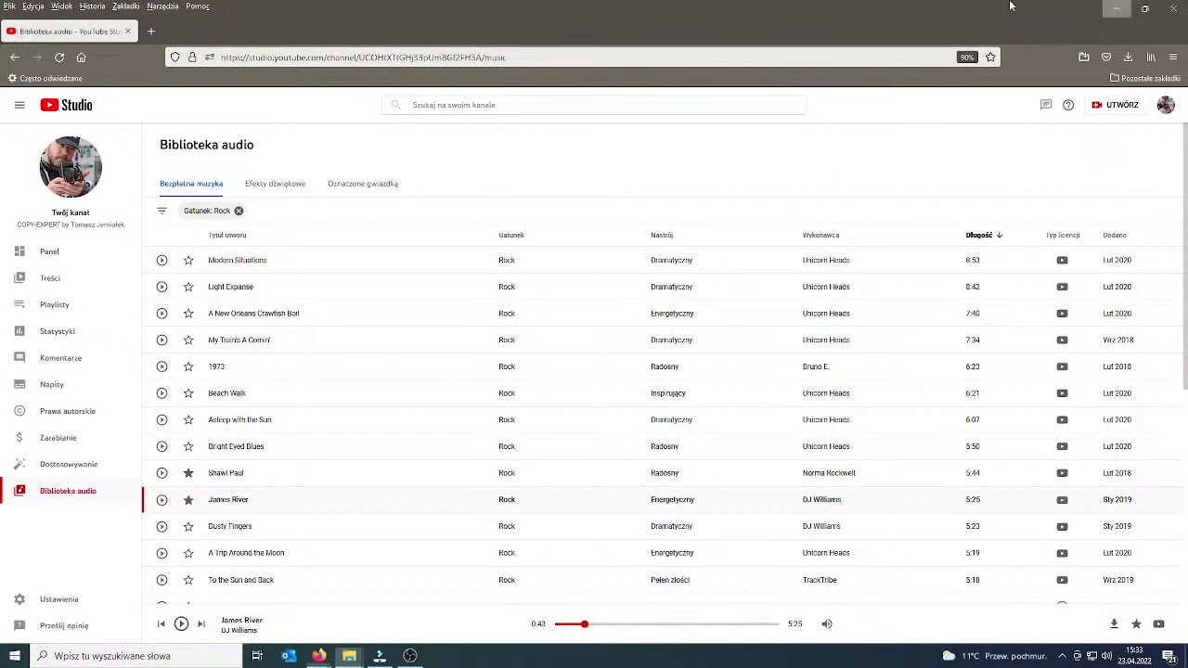
key("alt+Tab")
Import James River.mp3 into Project Media and drop it on the audio track after Better, then play it.
left_click(379, 656)
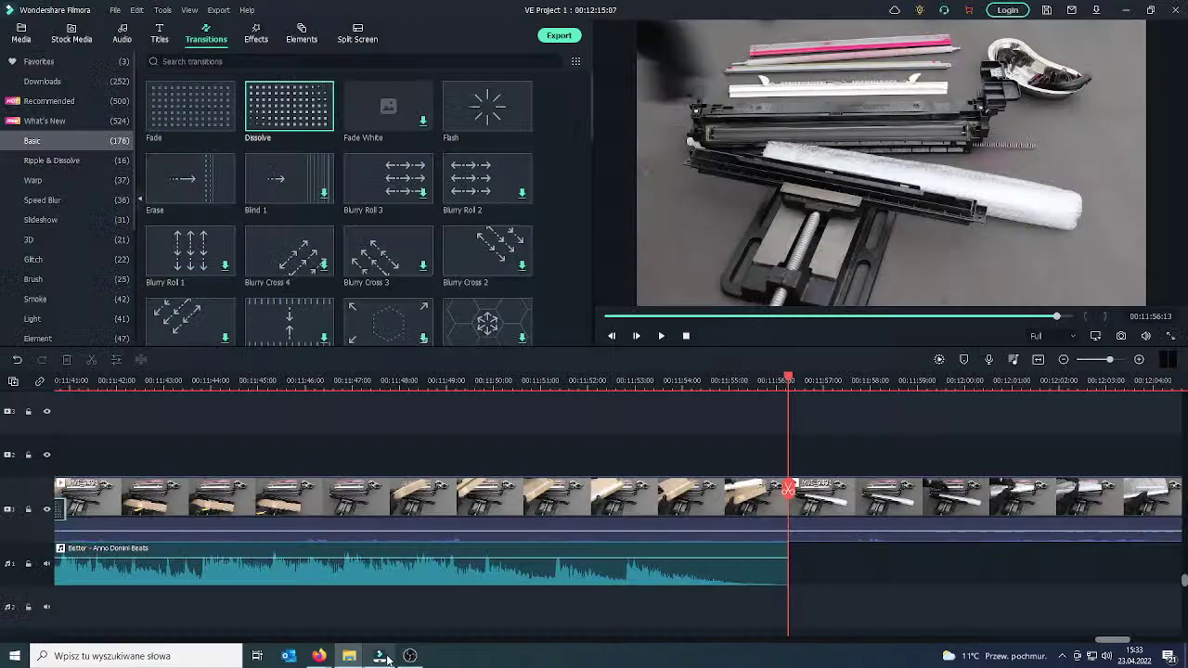
left_click(16, 34)
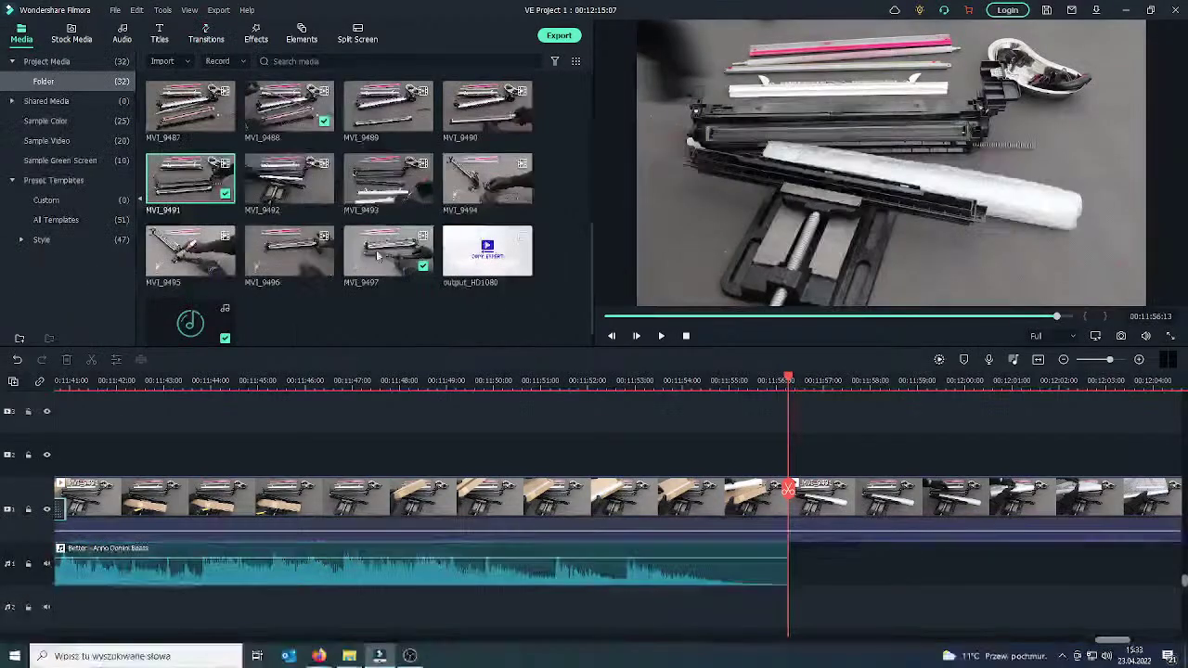
scroll(226, 117, "up", 3)
left_click(190, 110)
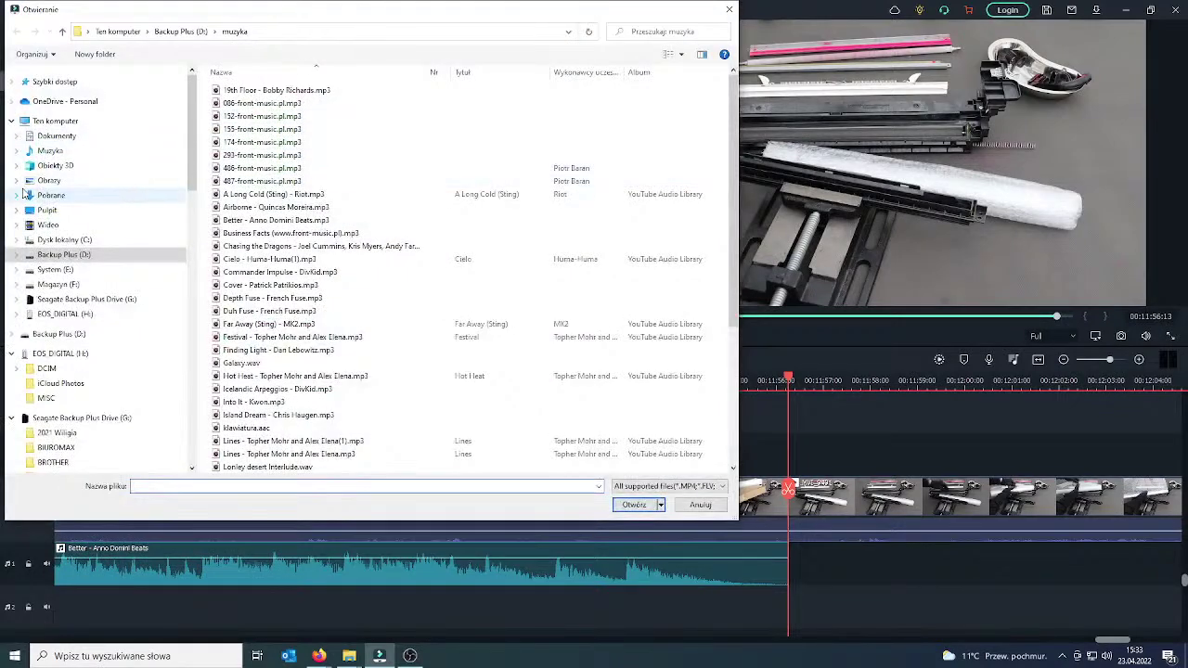
left_click(729, 9)
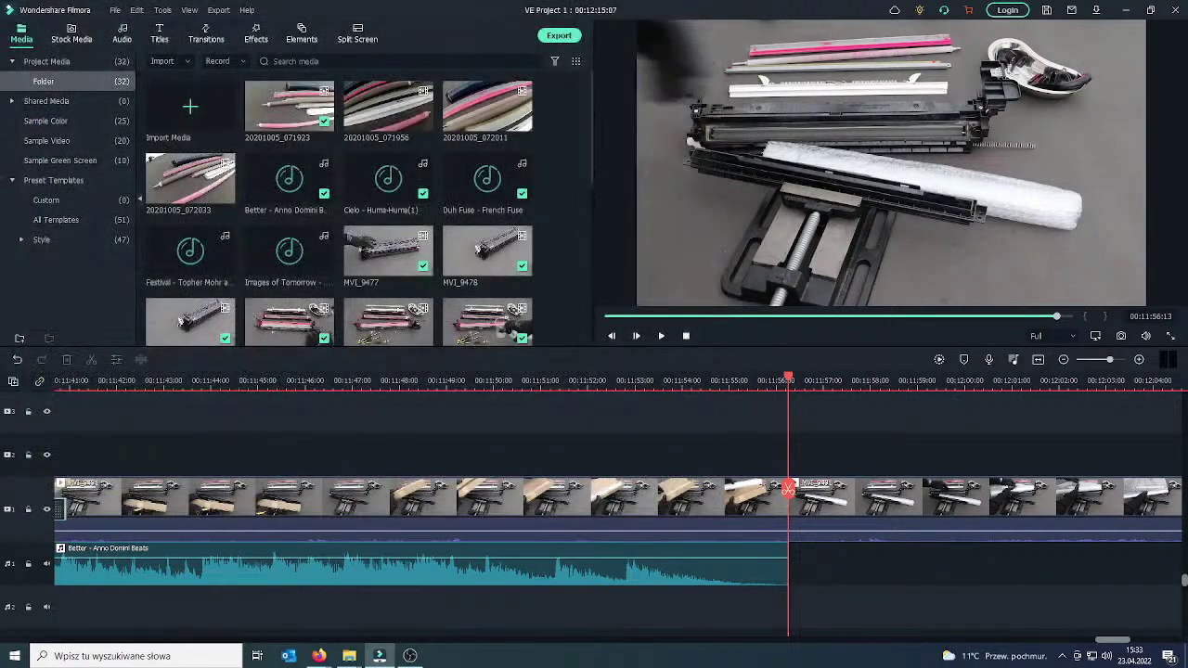
left_click_drag(505, 239, 522, 282)
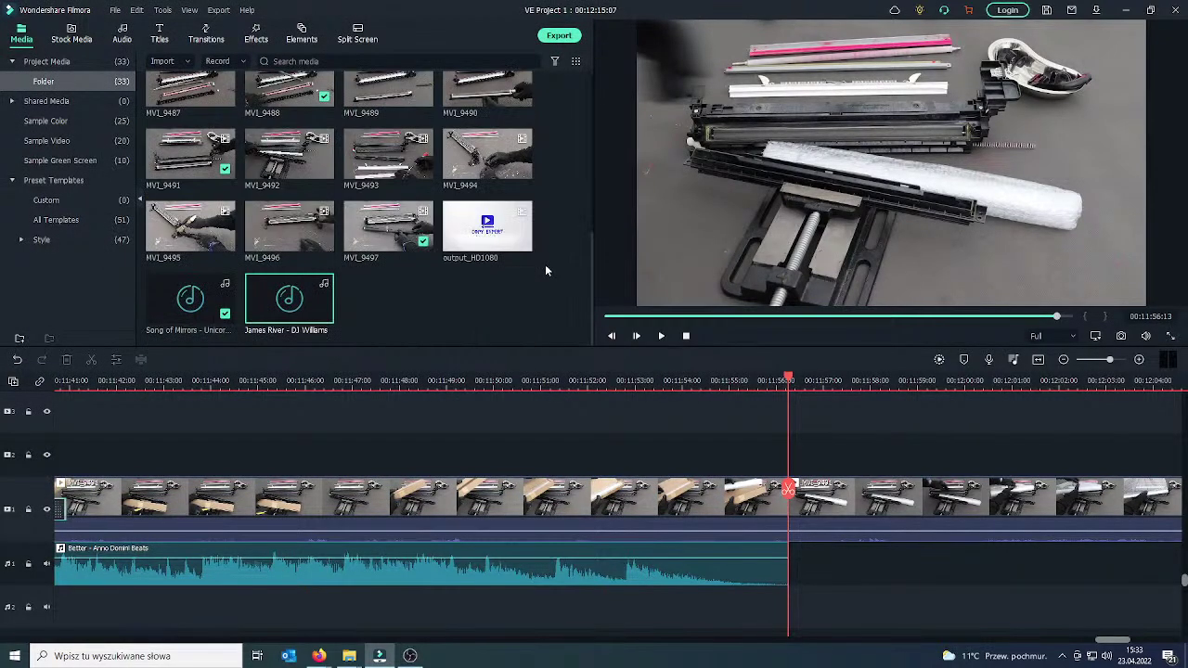
left_click_drag(289, 302, 801, 551)
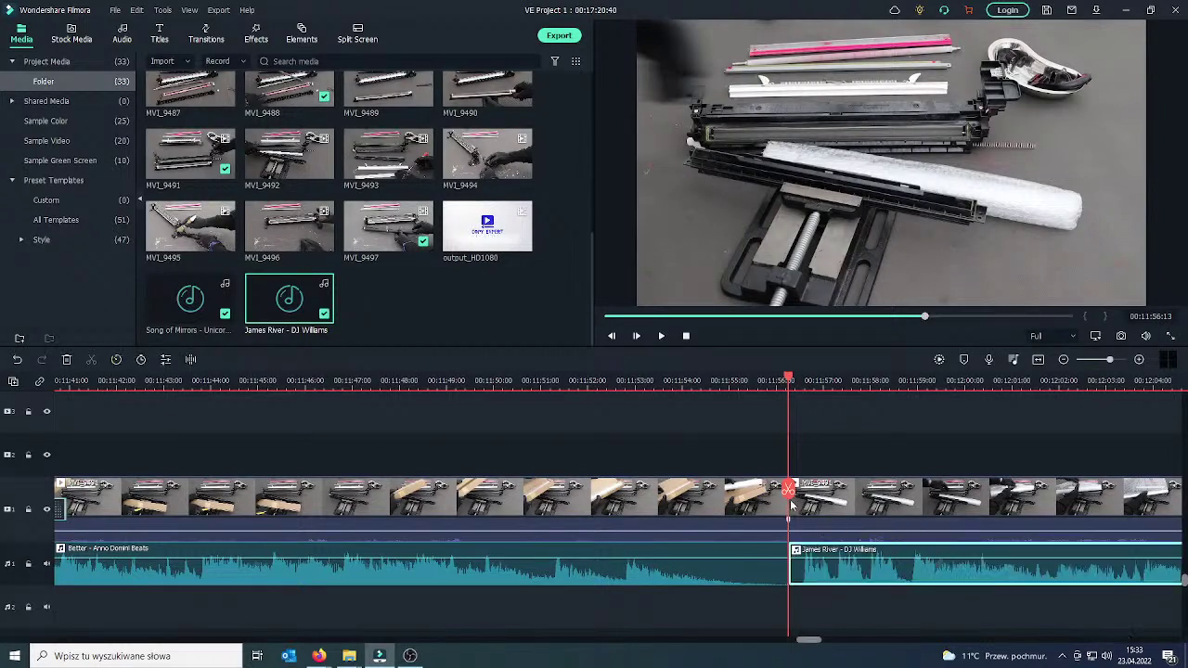
left_click(661, 336)
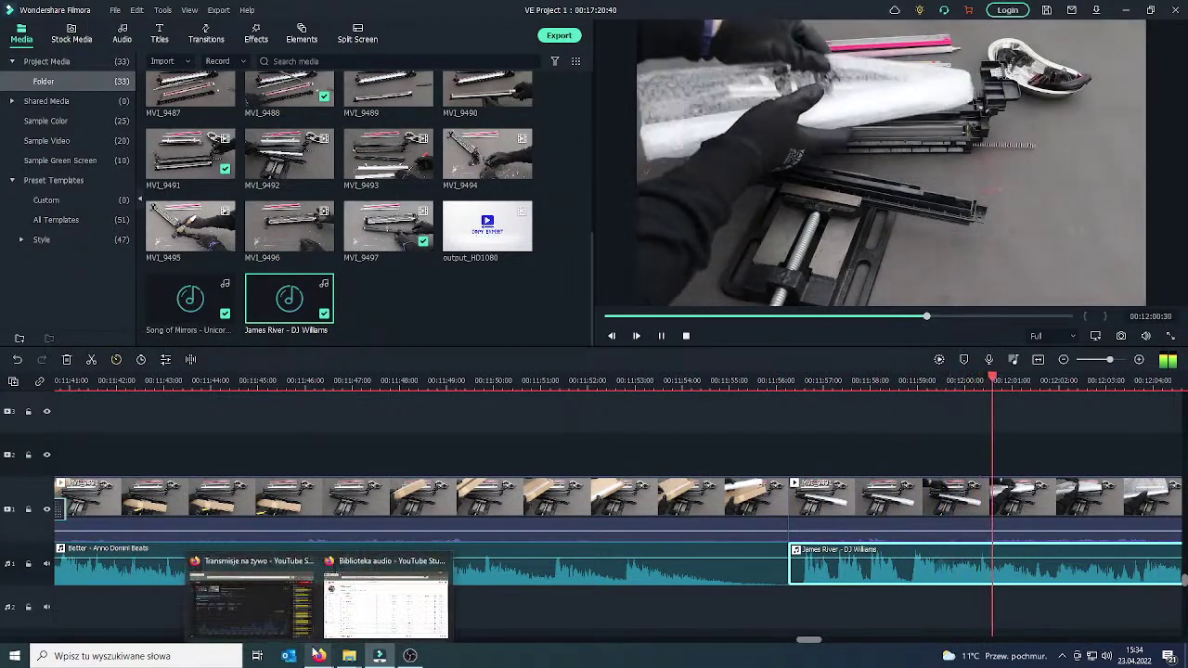
left_click(320, 658)
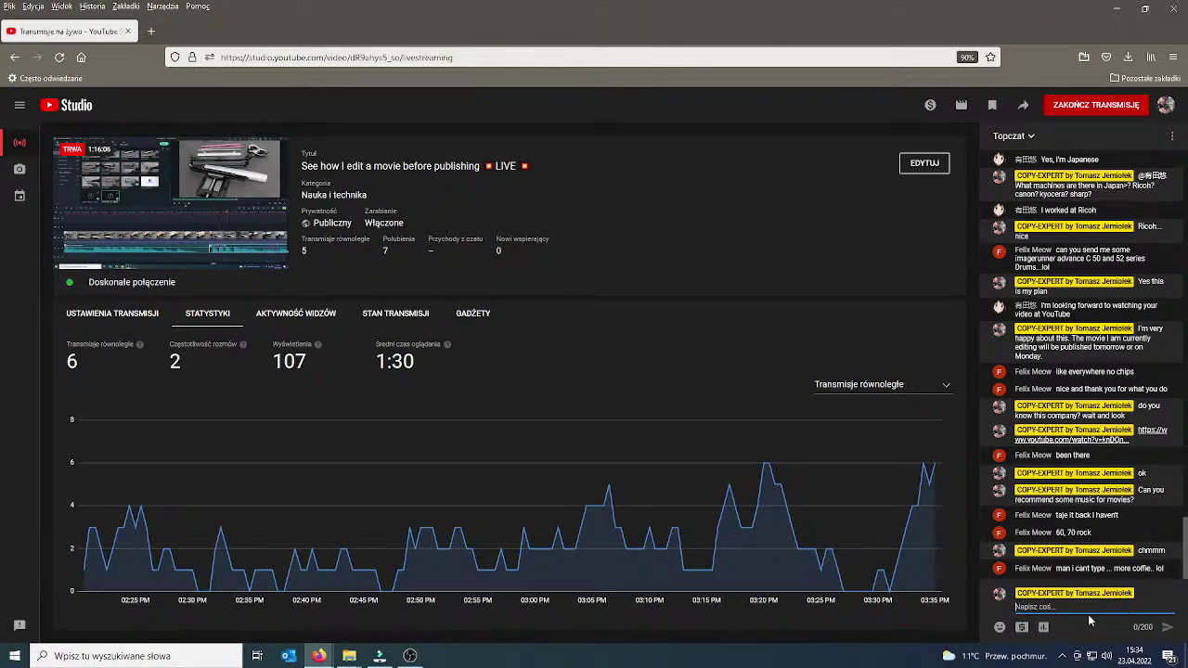
Send 'rock' as a reply in the live-stream chat.
type("rock")
key("Return")
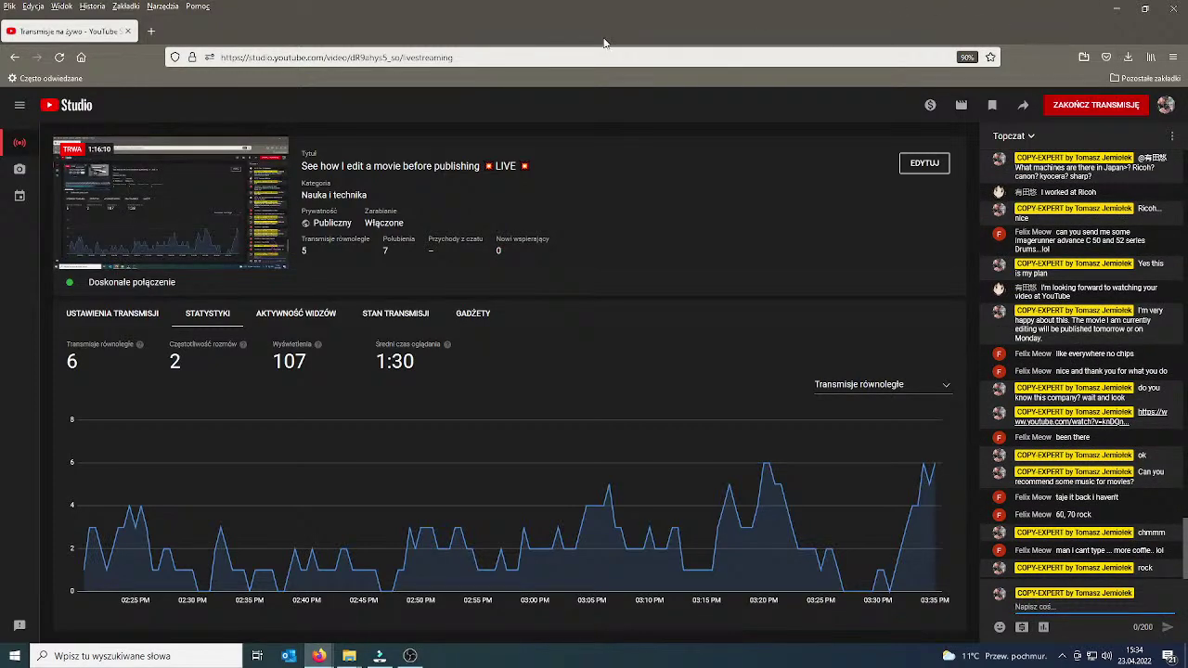
key("alt+Tab")
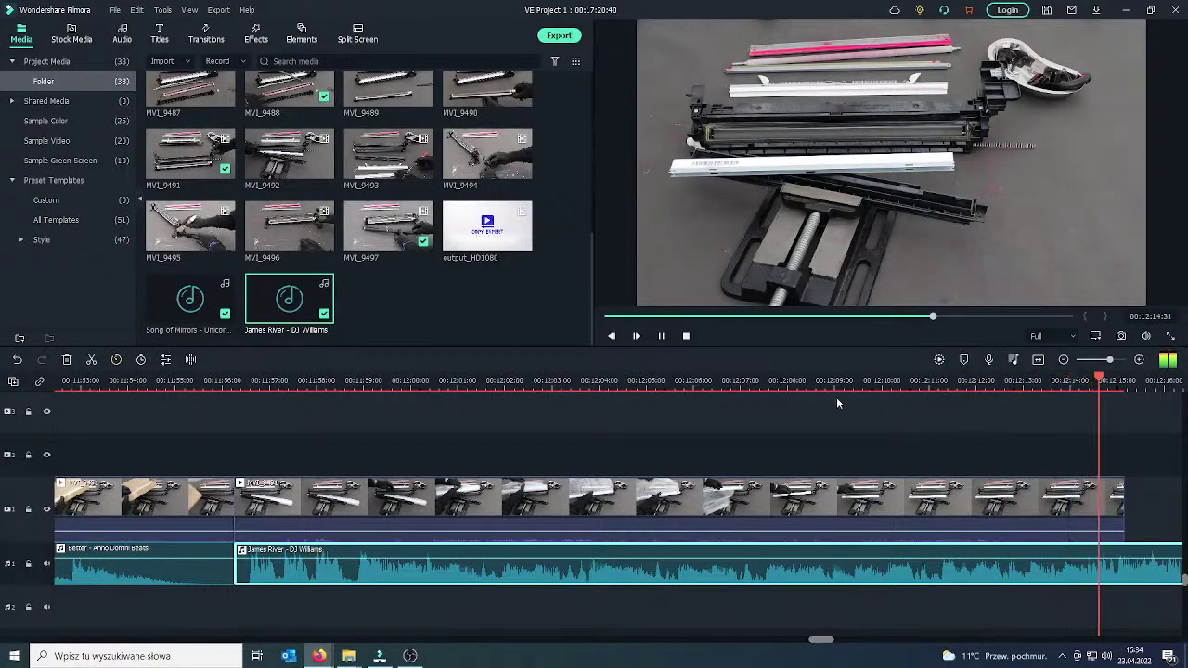
Split the second video clip at the playhead and delete its front piece.
left_click(662, 337)
left_click_drag(787, 492, 353, 507)
left_click(352, 507)
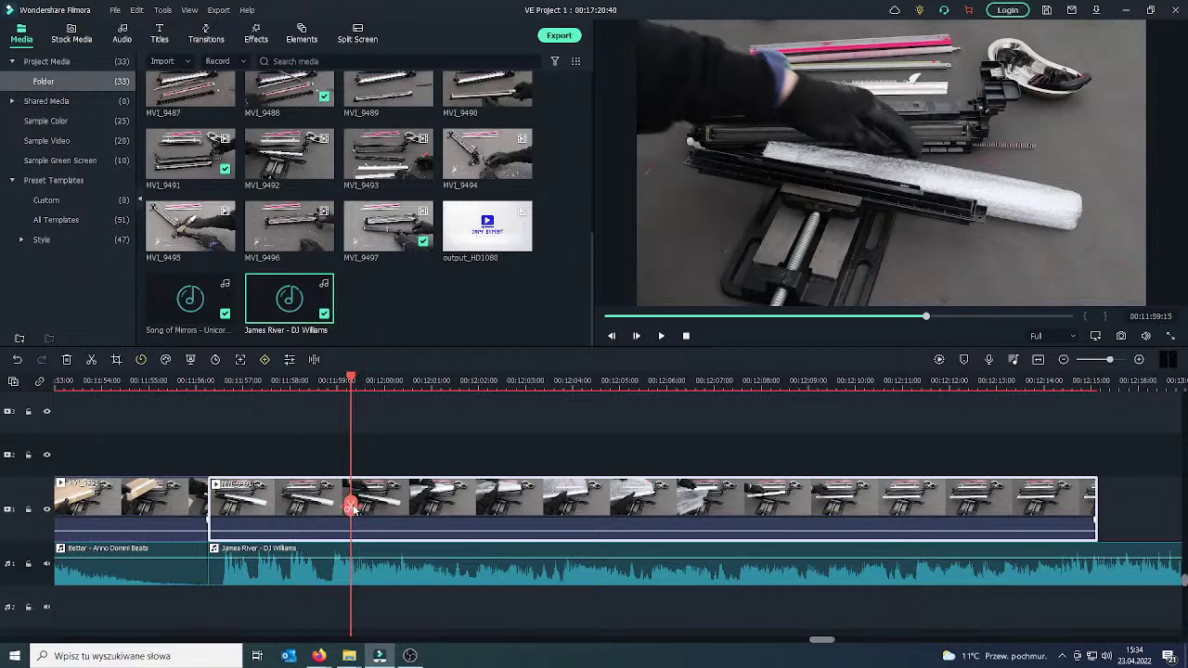
left_click(350, 507)
left_click(313, 505)
key("Delete")
Add a Dissolve transition between the first two clips, play it back, and park the playhead near the video's end.
left_click(146, 502)
left_click(205, 35)
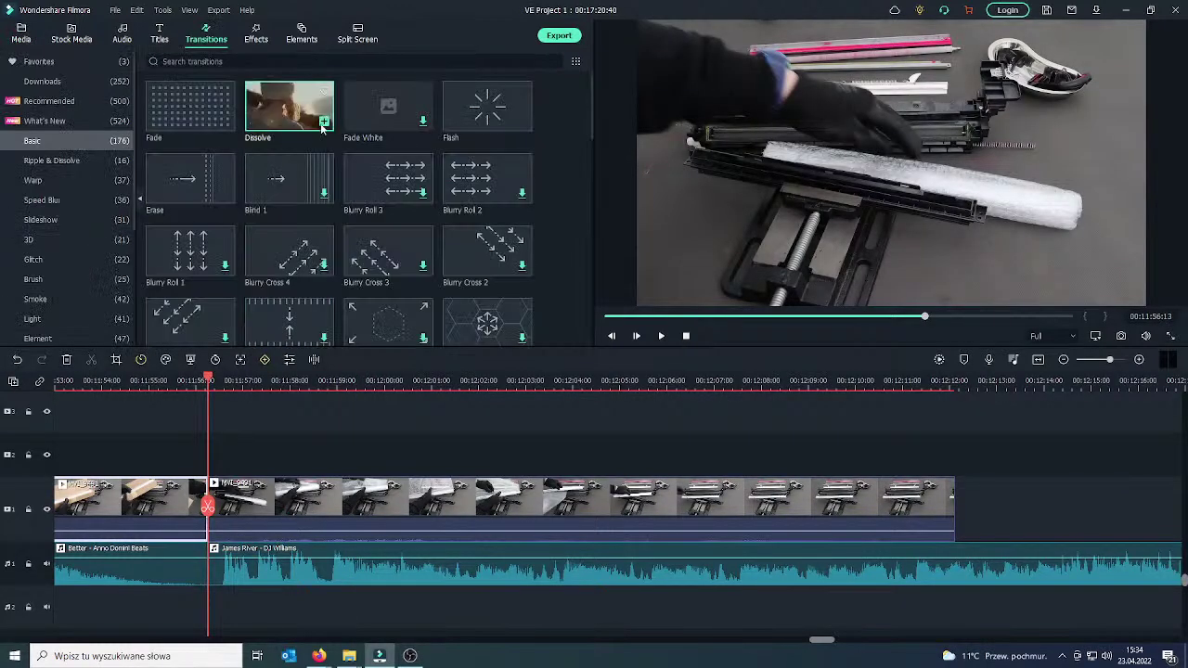
left_click_drag(326, 121, 249, 520)
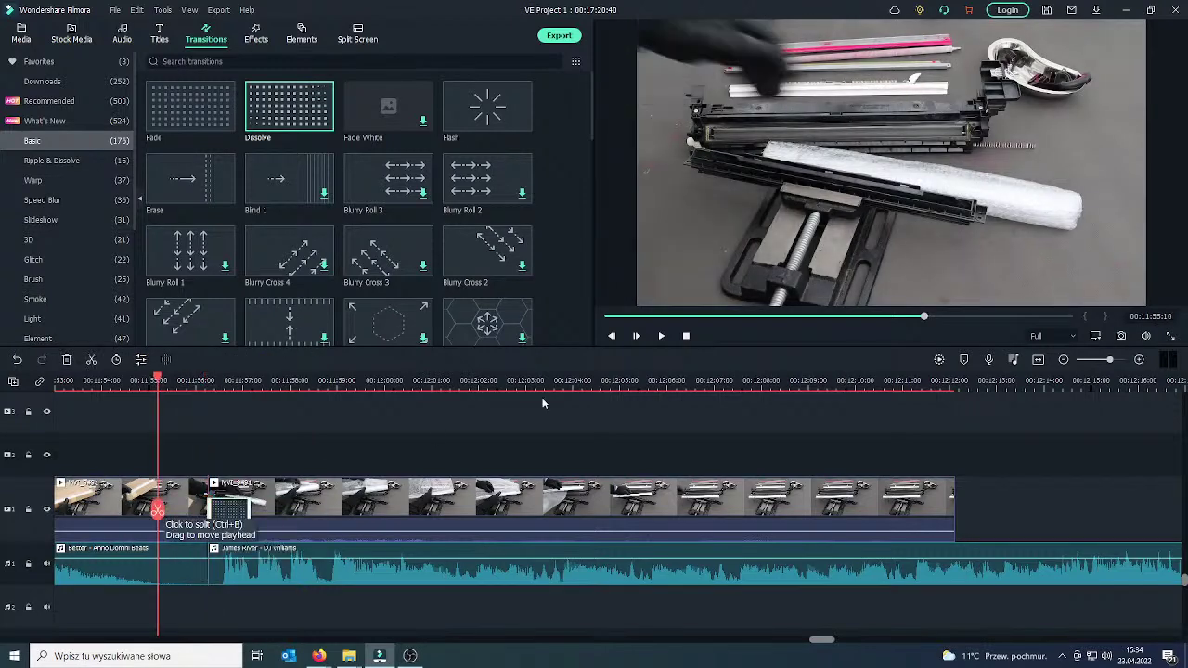
left_click(661, 336)
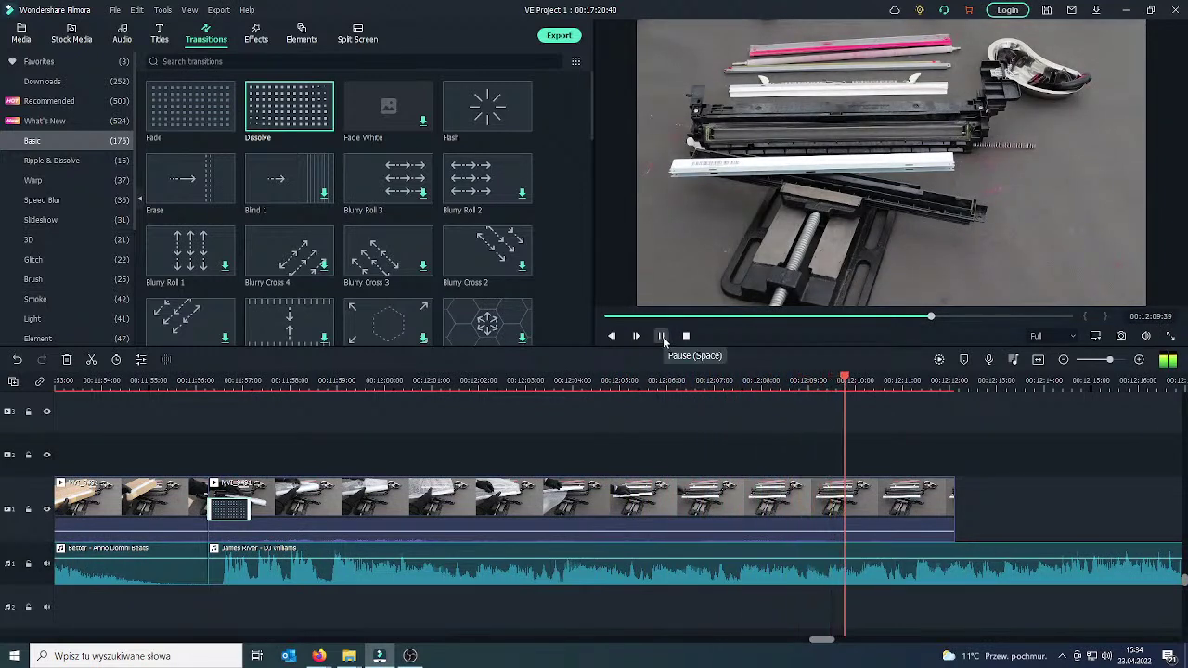
left_click(663, 339)
left_click(901, 502)
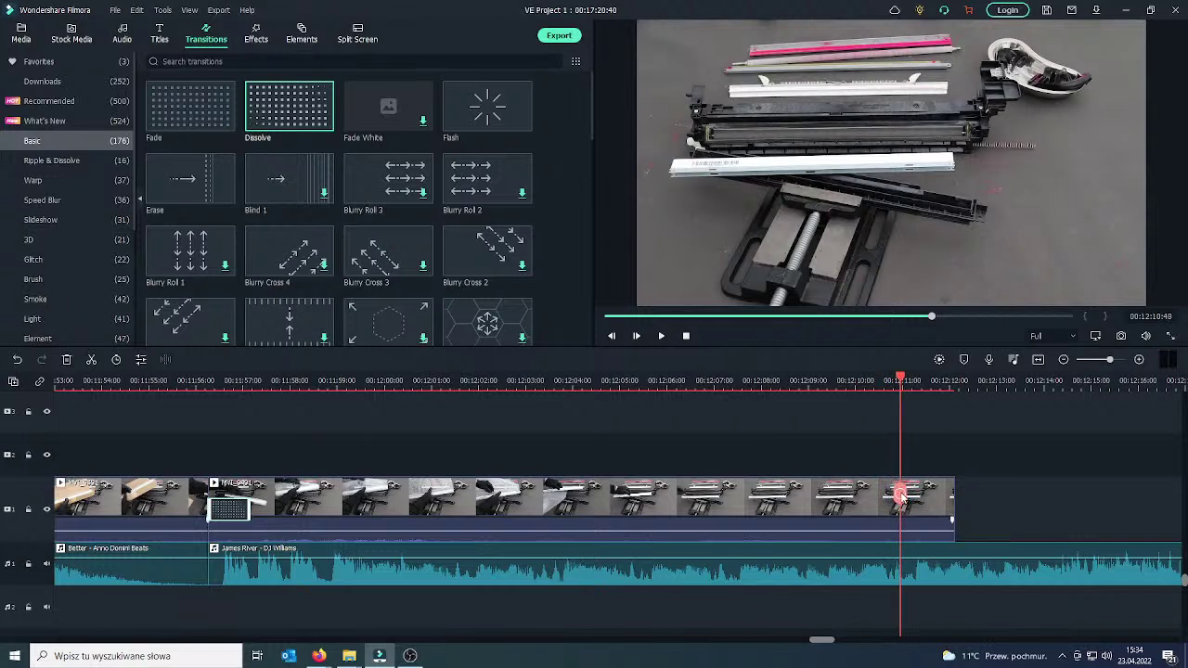
left_click_drag(763, 467, 687, 513)
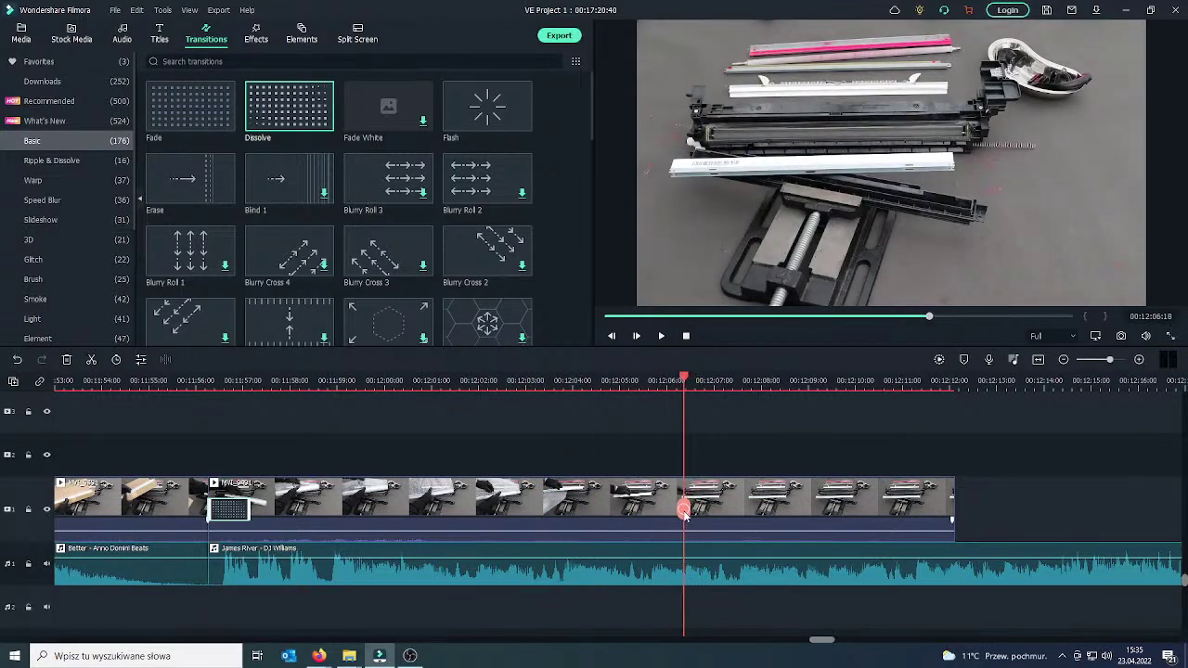
Split the last clip at 00:12:06:18 and delete its tail.
left_click(699, 506)
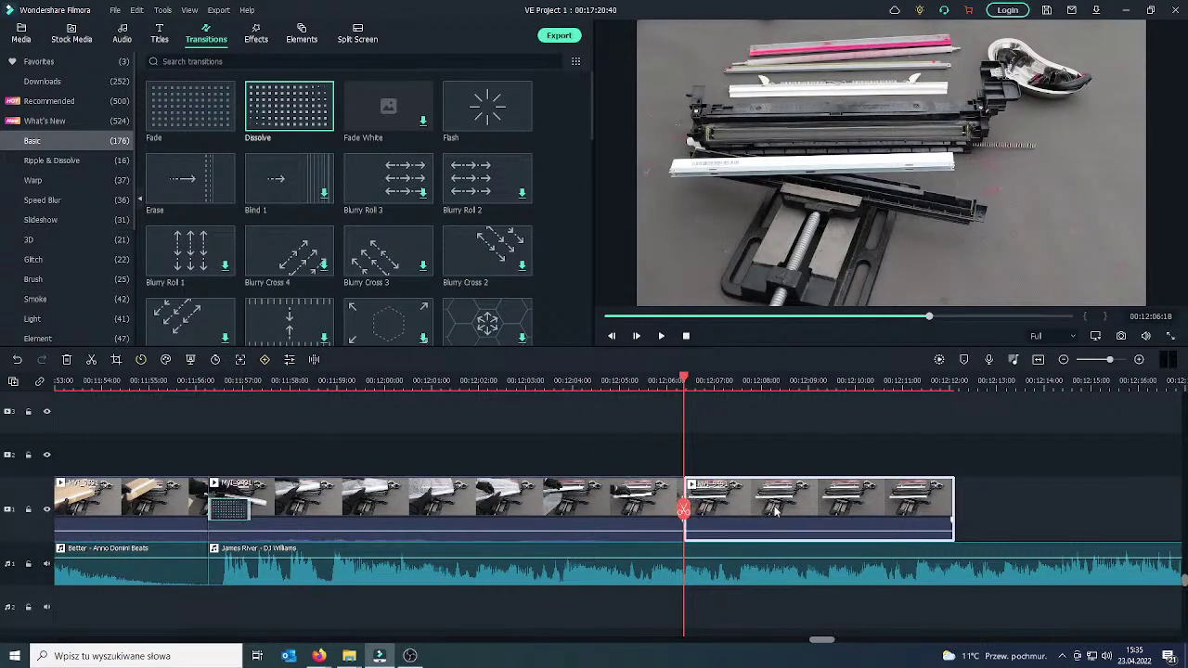
key("Delete")
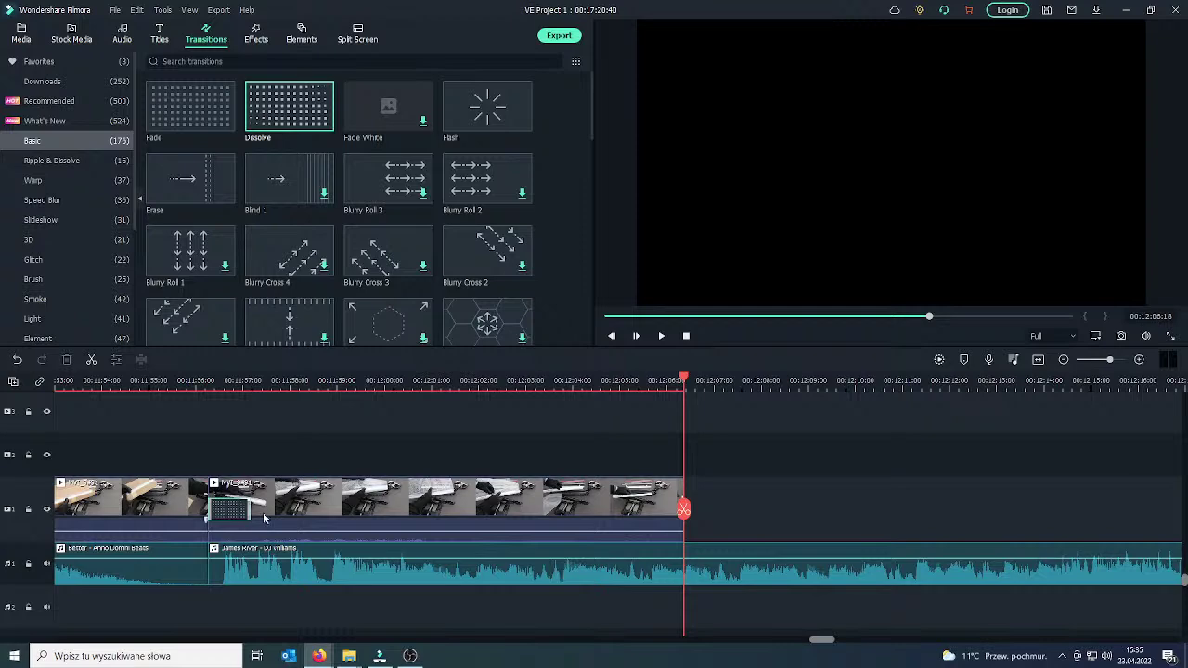
left_click(20, 34)
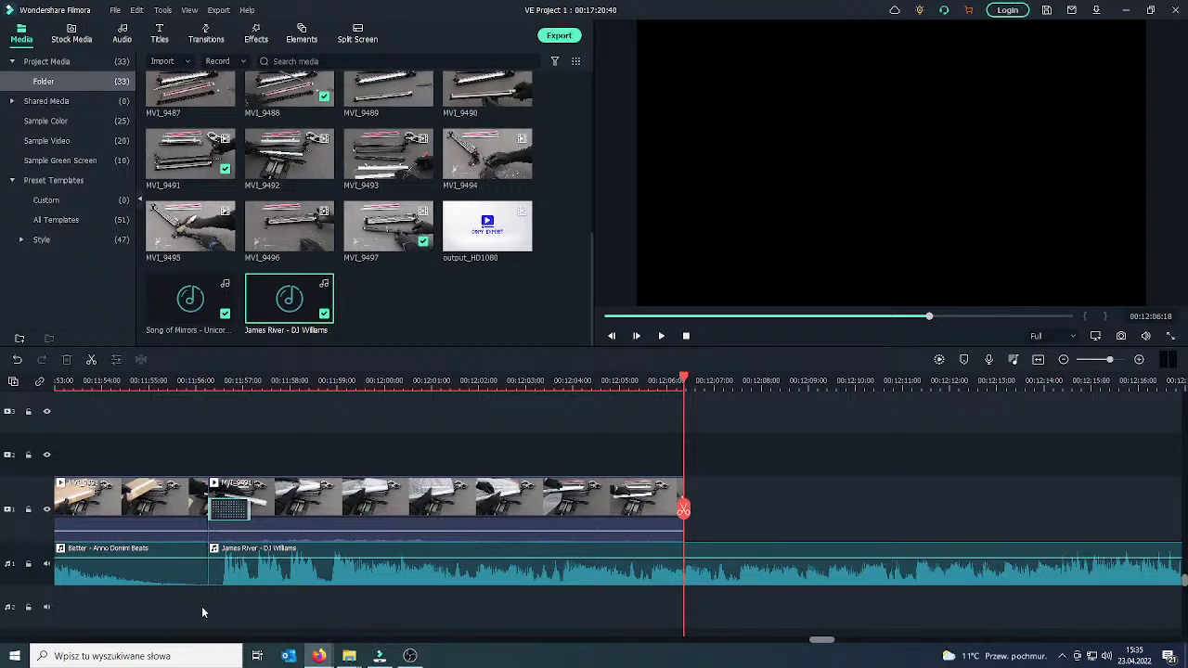
In a new browser tab, open Google Translate and translate the goodbye from English into Polish.
left_click(355, 610)
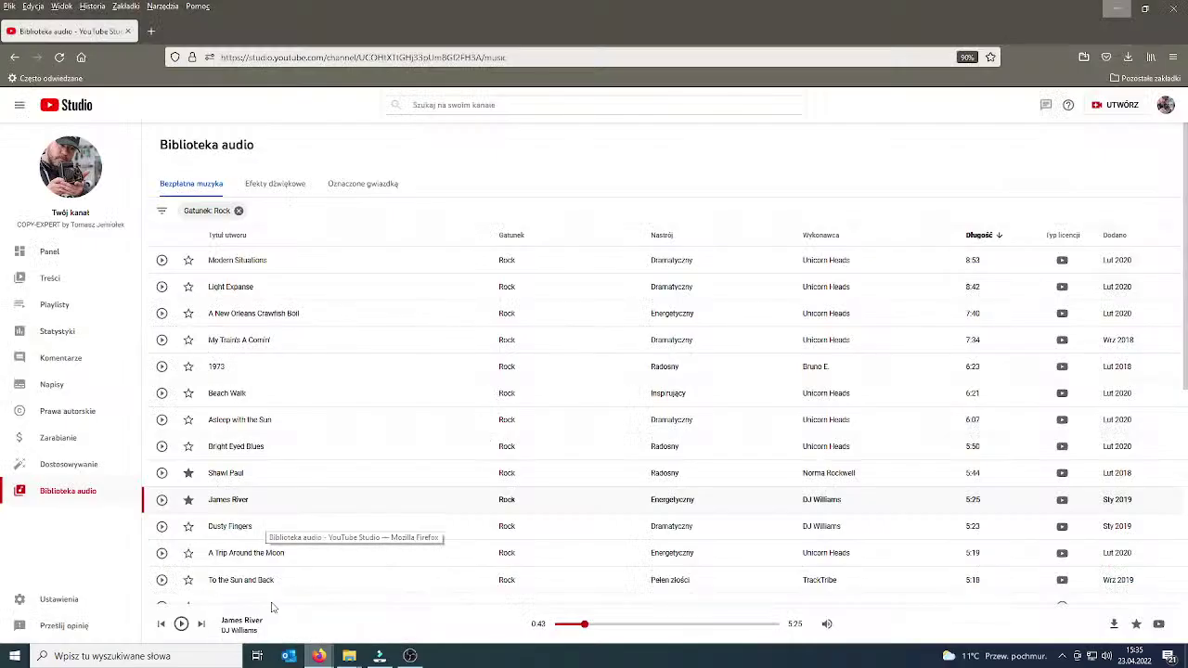
left_click(153, 31)
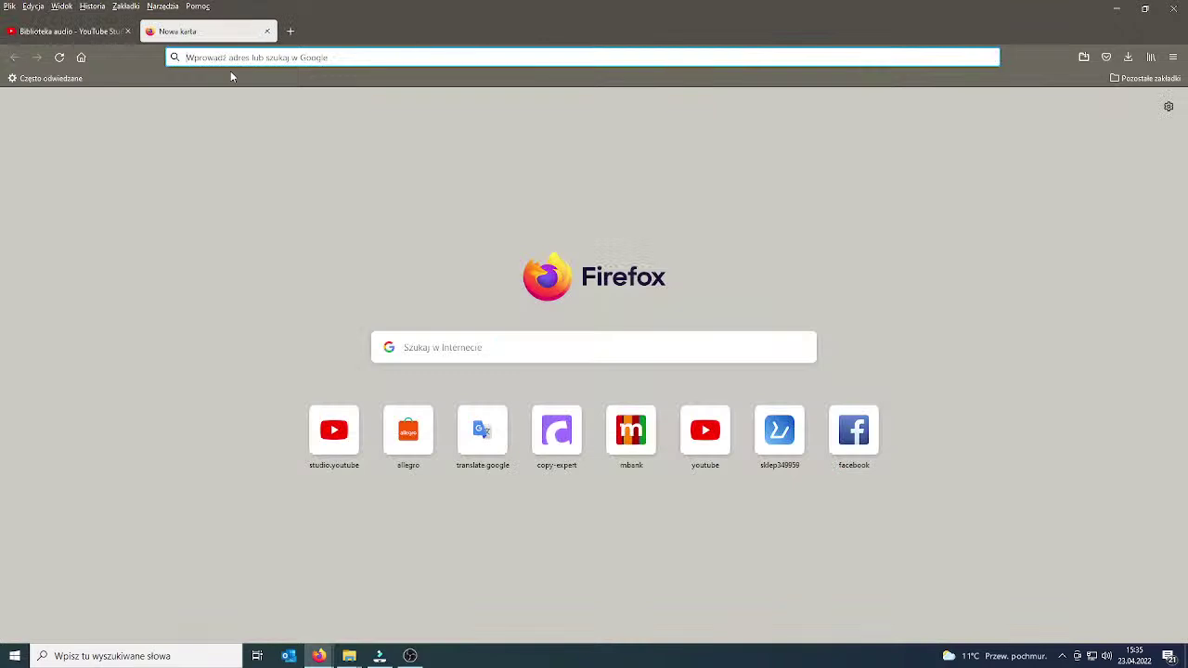
type("translate.google.pl/")
key("Return")
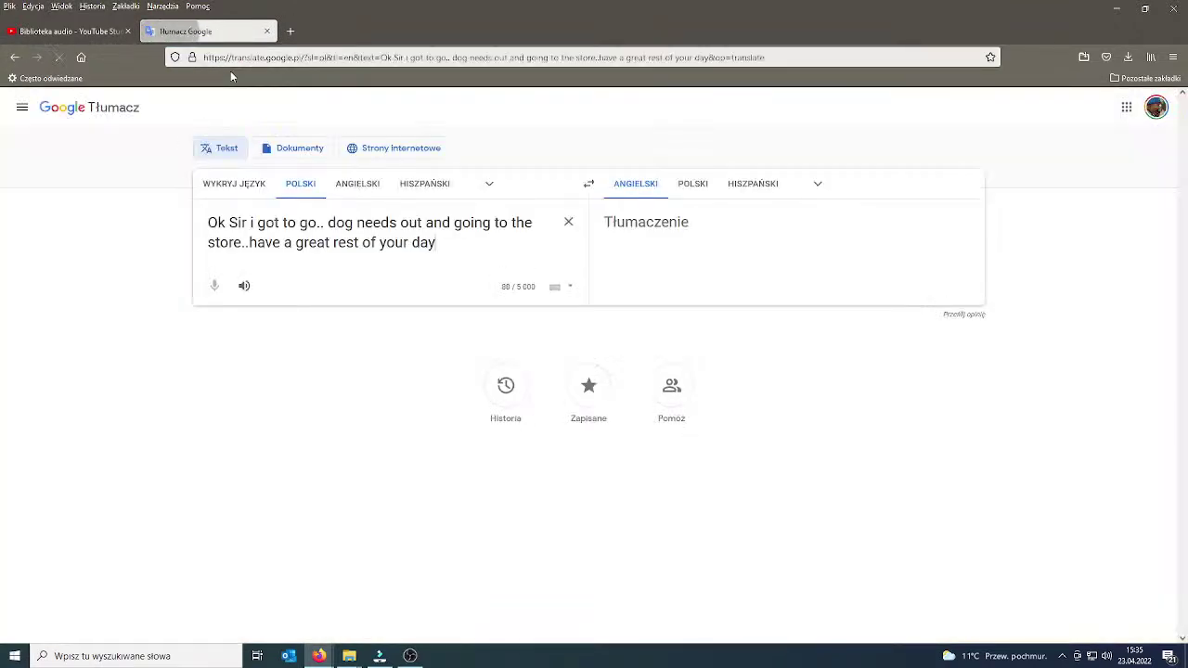
left_click(359, 184)
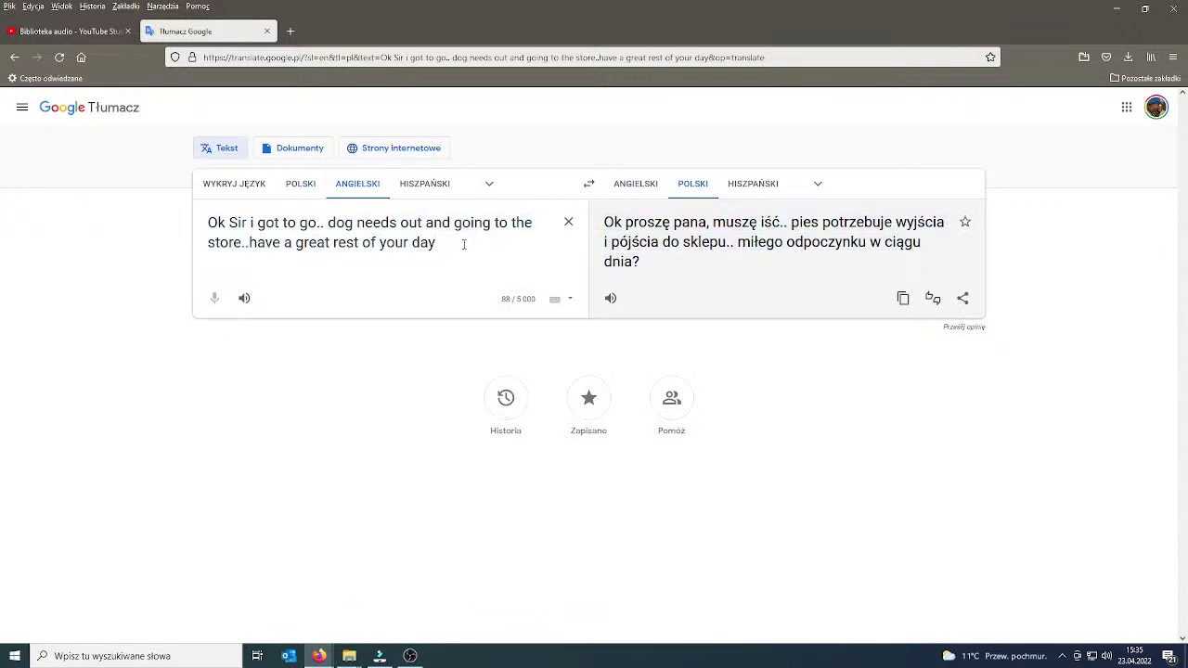
Translate the Polish farewell into English and copy 'until you hear it another time, nice talking'.
left_click_drag(464, 244, 281, 210)
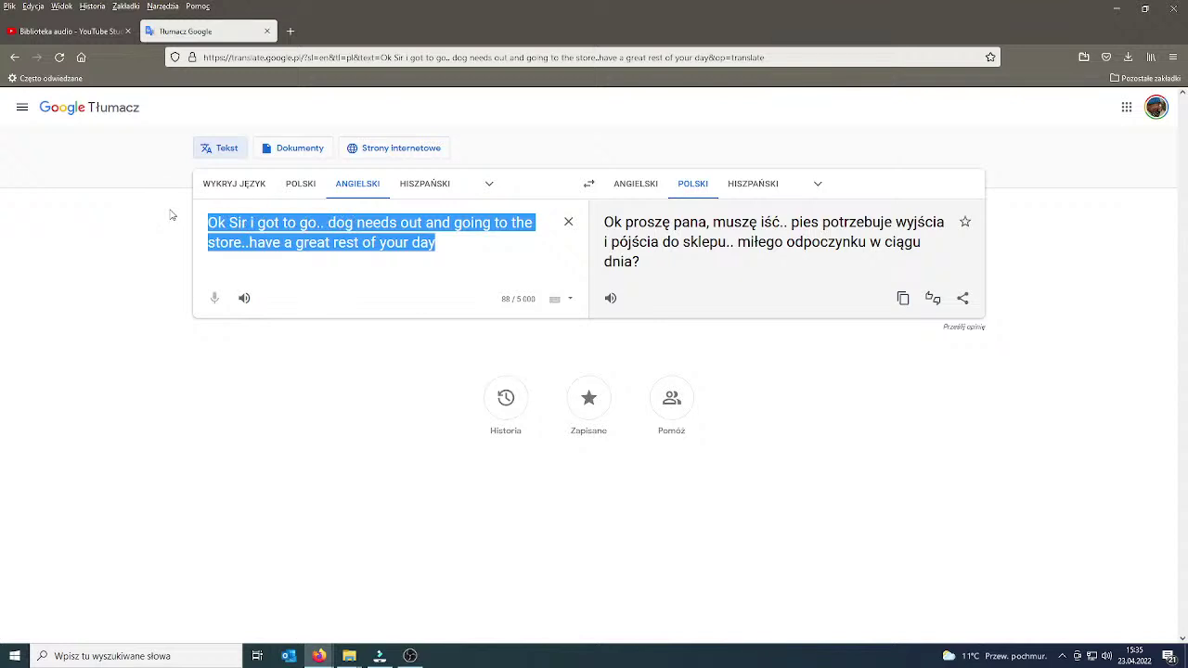
type("do ")
type("us;")
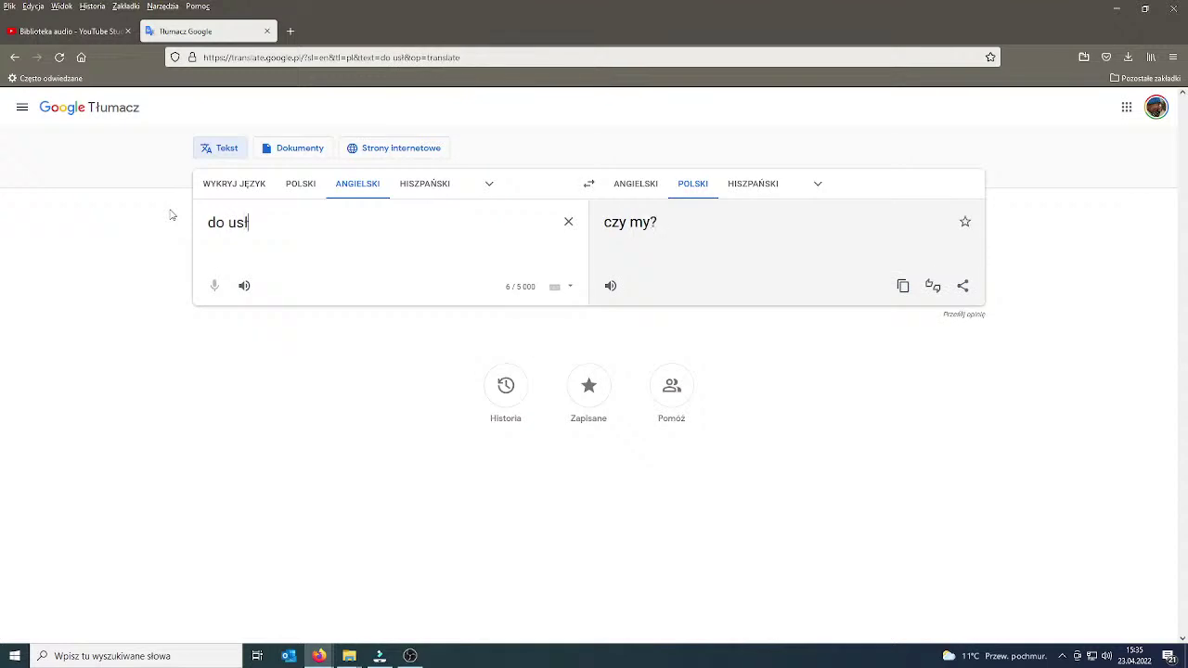
type("yszenia innym")
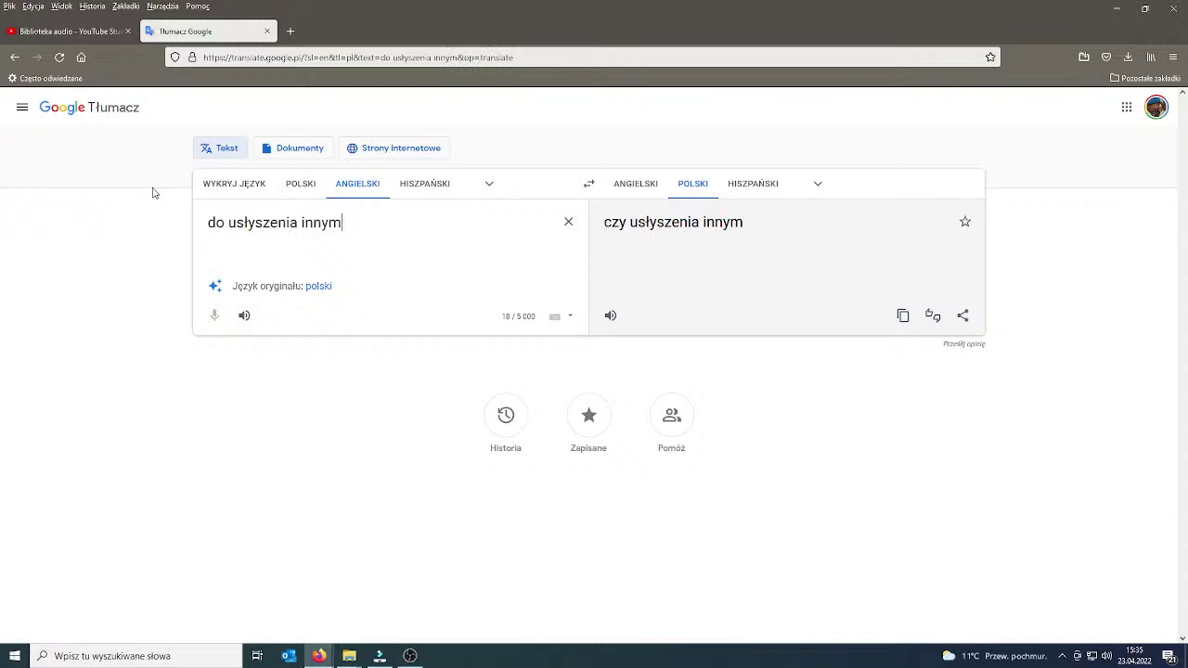
left_click(295, 184)
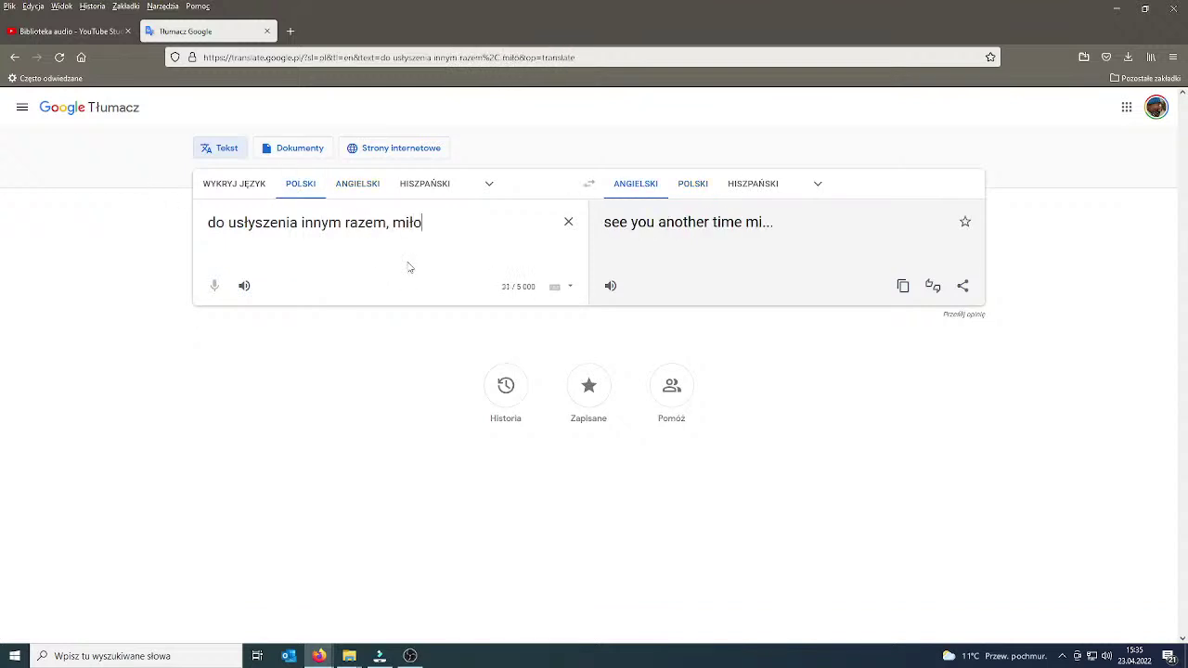
key("BackSpace")
type("ię gadało")
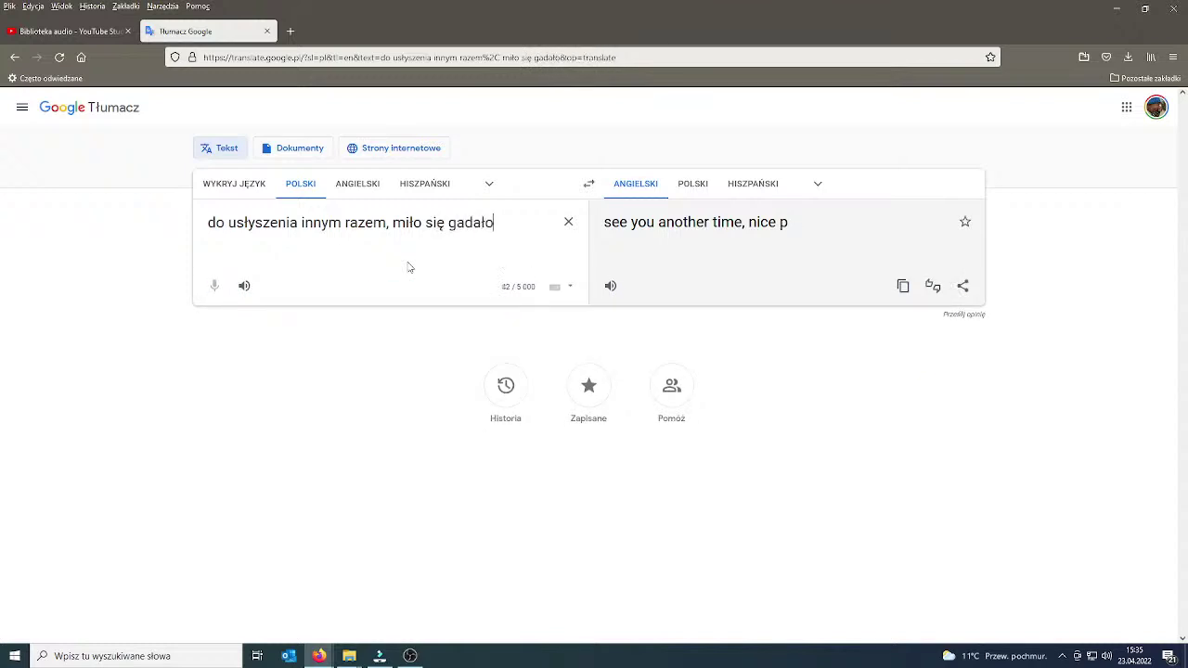
left_click(903, 286)
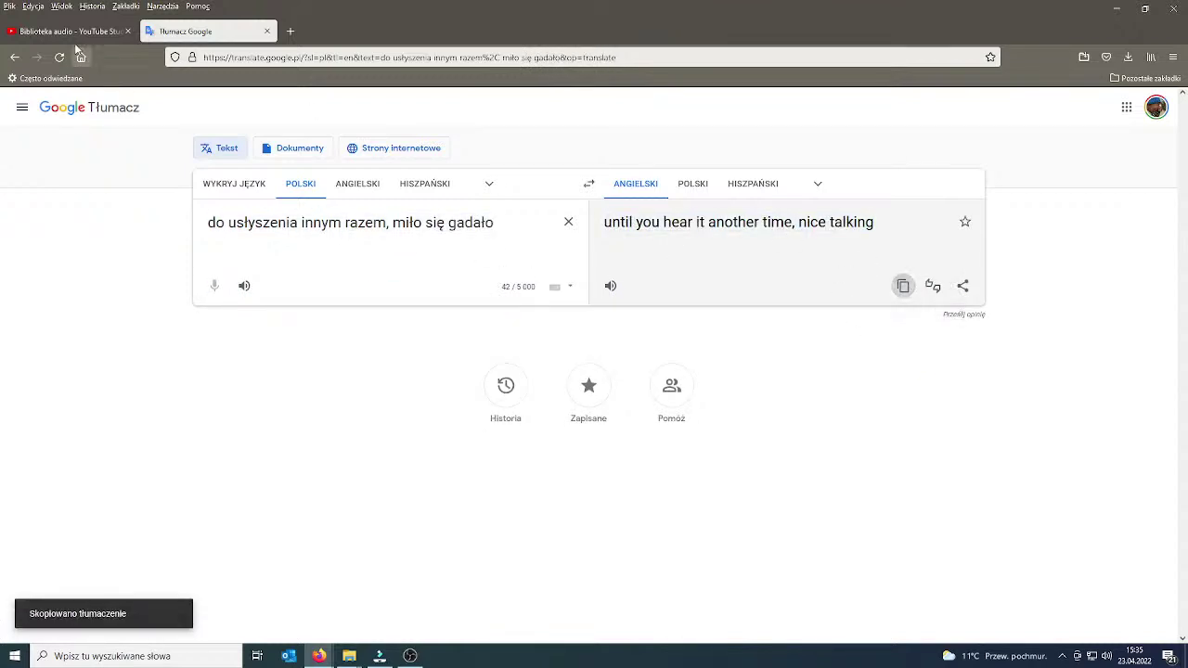
key("ctrl+shift+Tab")
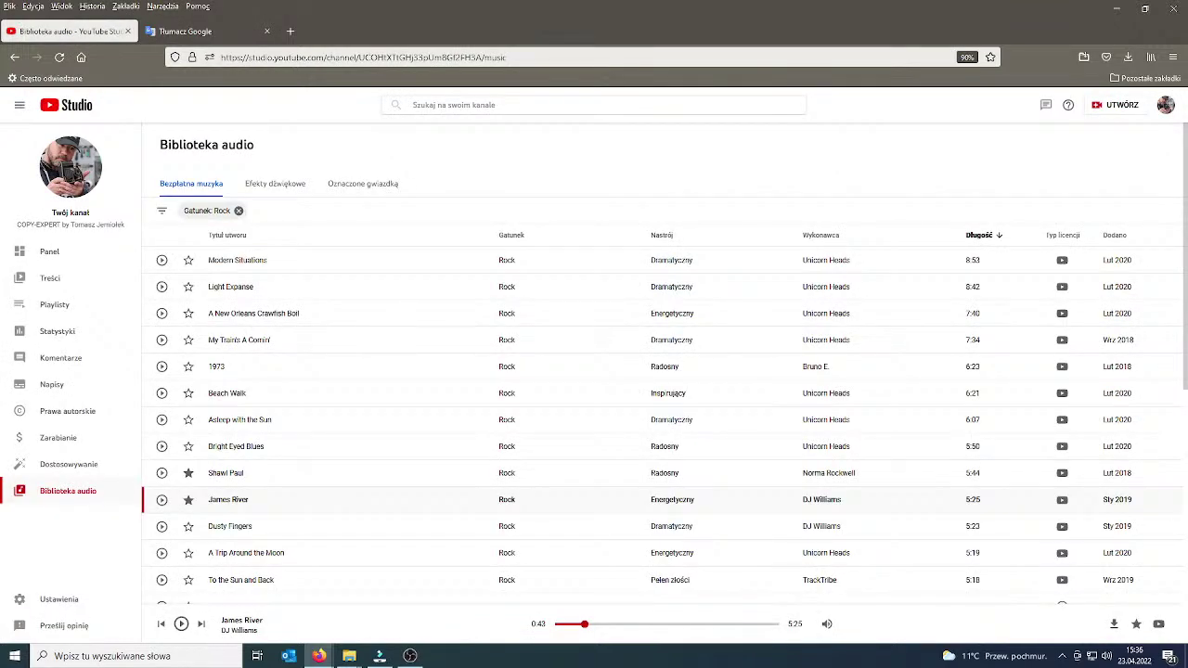
key("alt+Tab")
Post the translated farewell 'until you hear it another time, nice talking' in live chat, then return to Filmora.
left_click(420, 616)
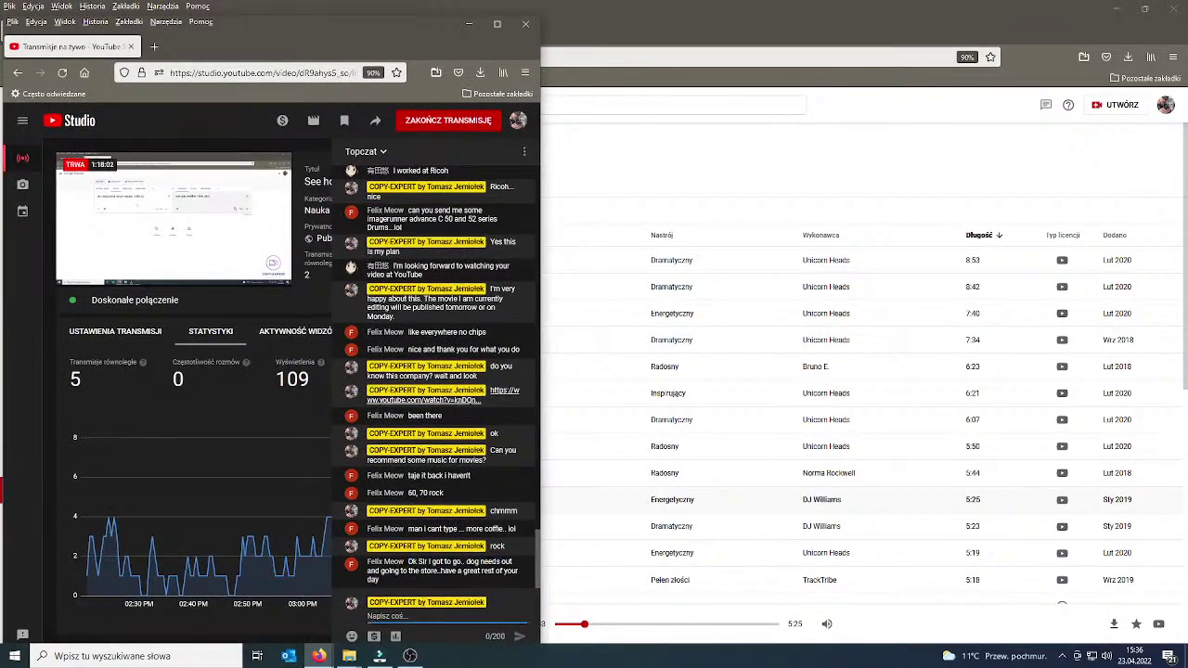
key("ctrl+v")
key("Return")
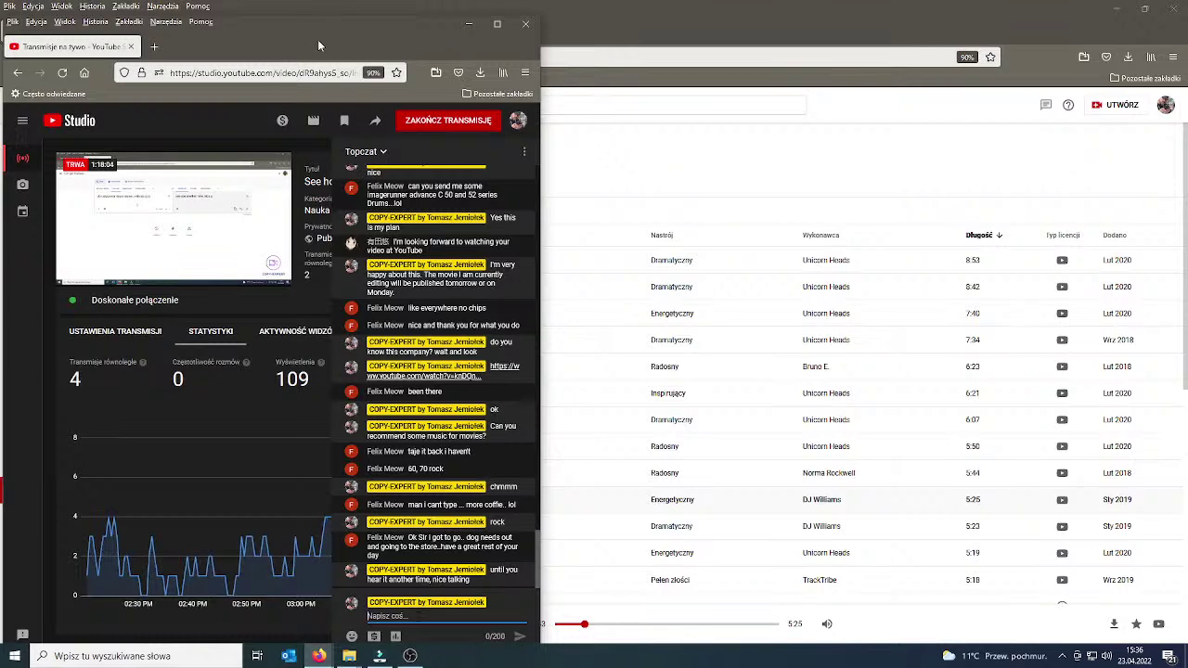
key("alt+Tab")
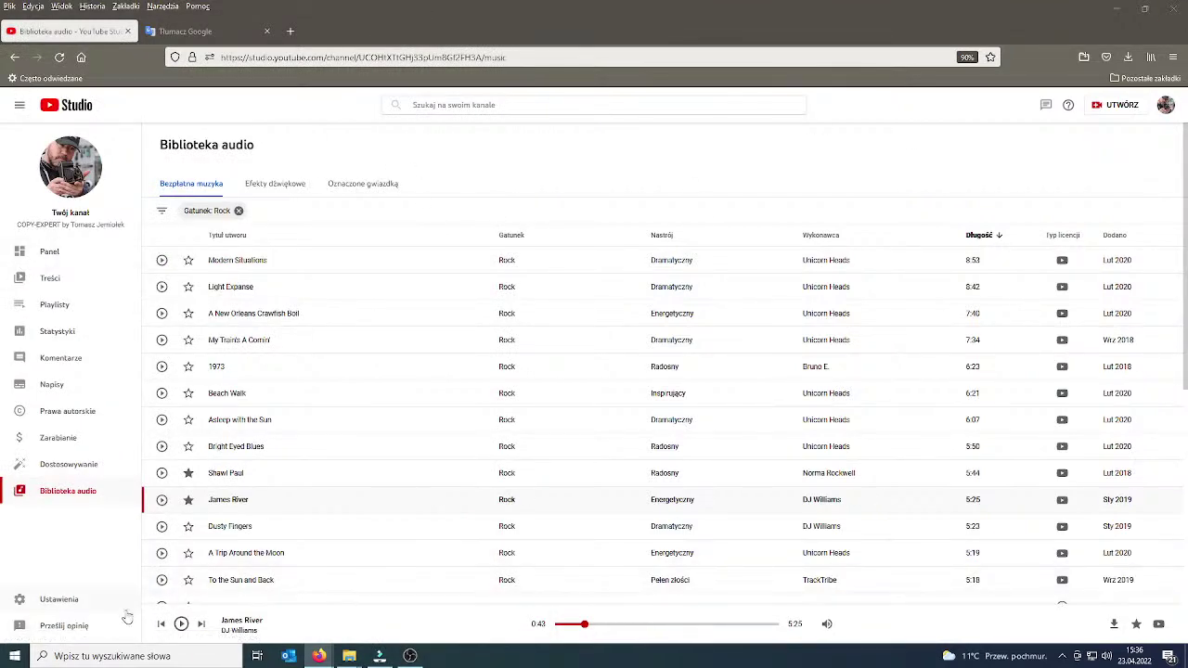
left_click(379, 656)
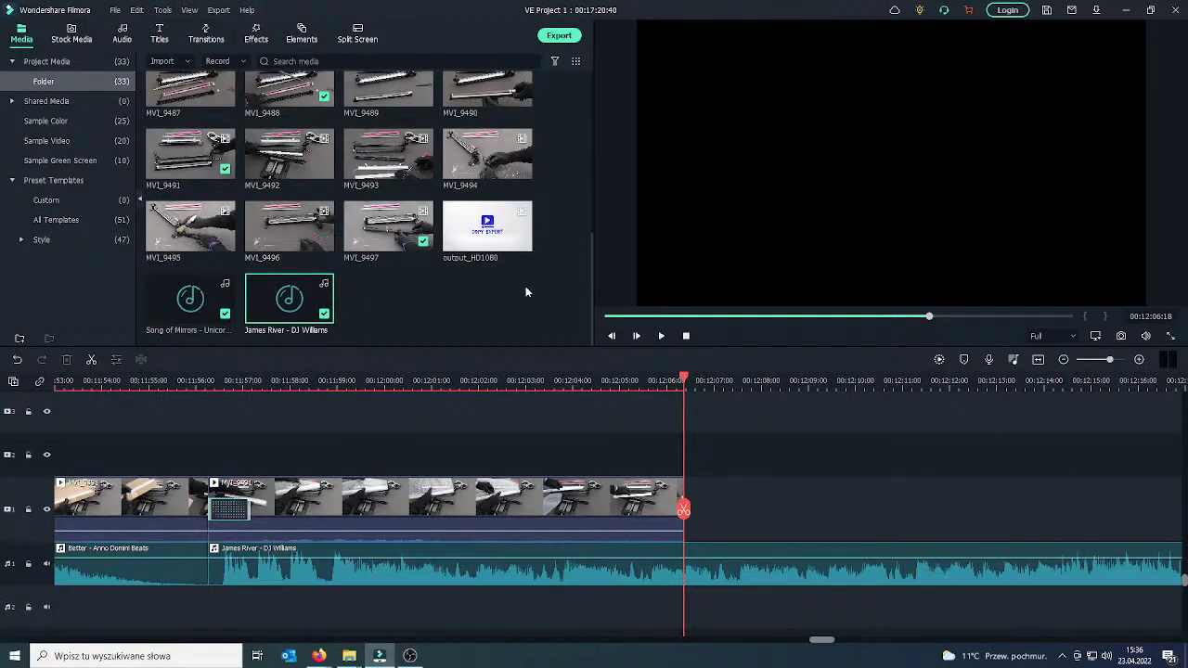
Review the timeline ending around 00:12:06 and append MVI_9492 after the last clip.
left_click(658, 524)
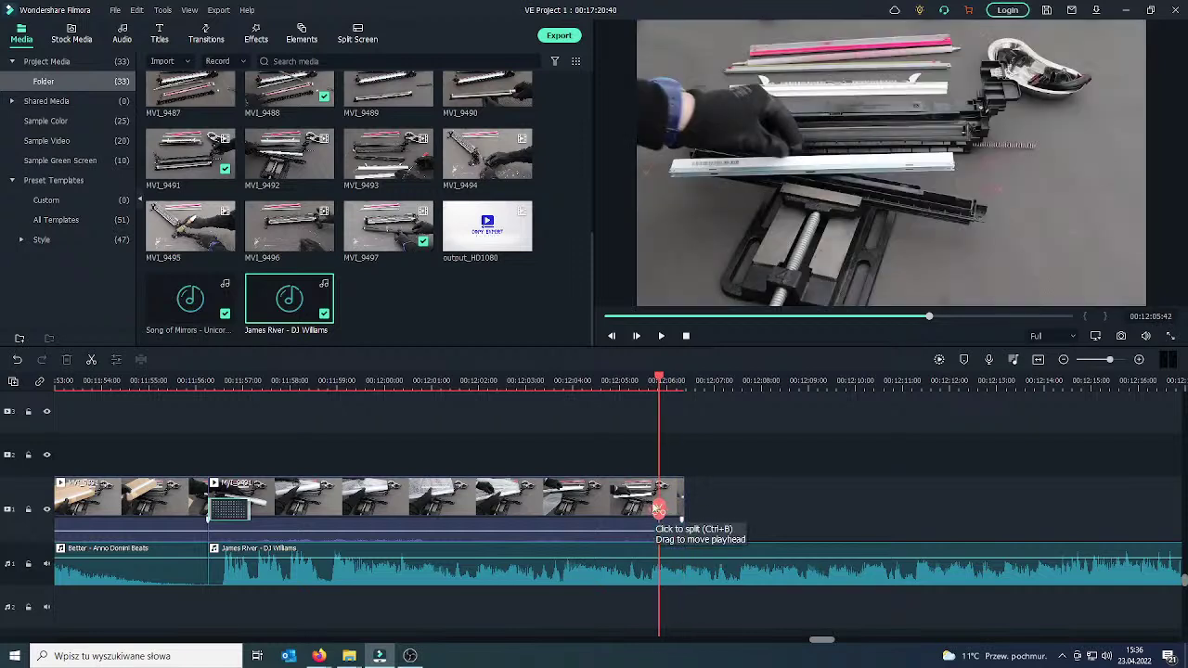
left_click(658, 338)
key("space")
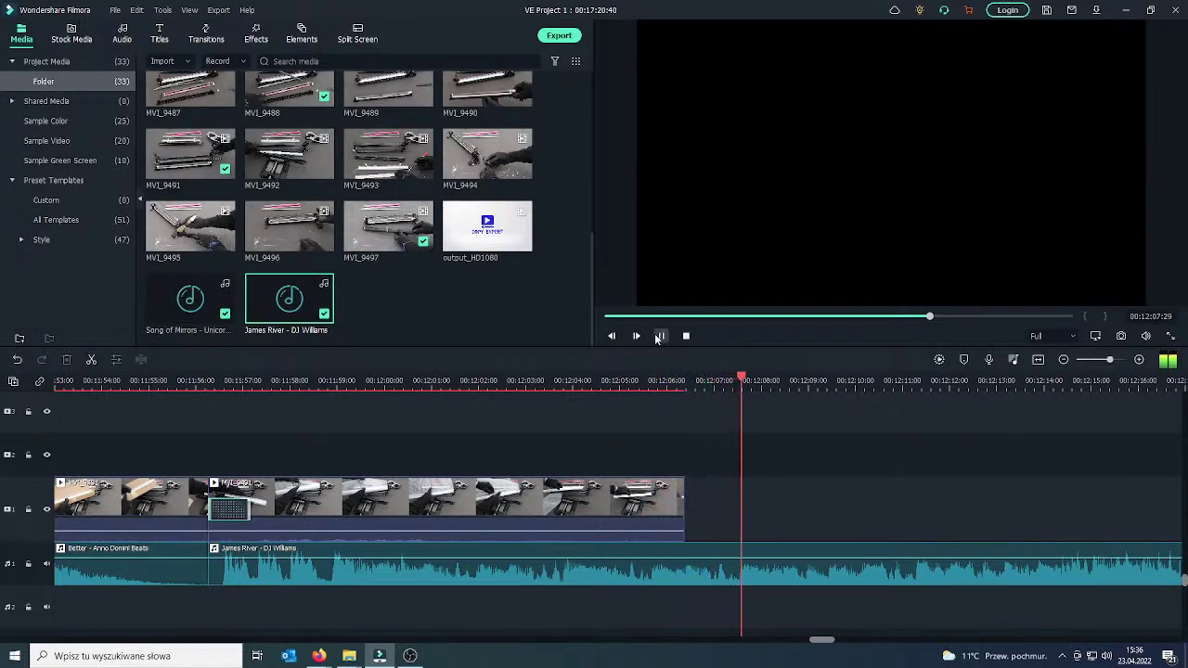
left_click_drag(737, 509, 628, 514)
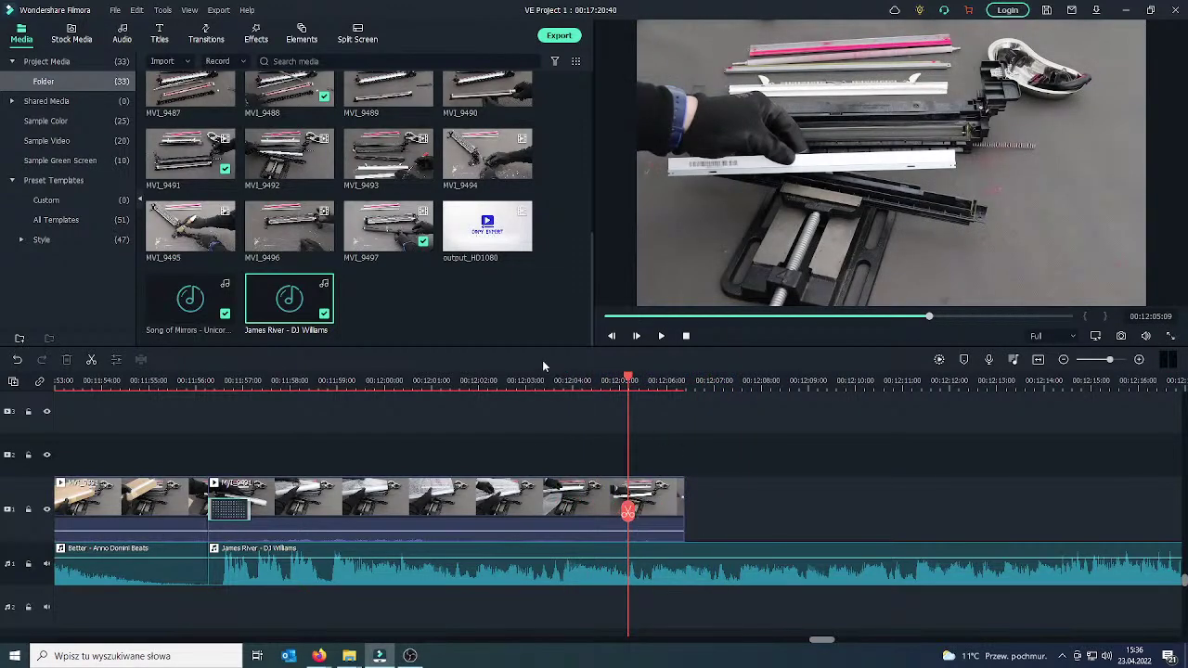
left_click_drag(636, 502, 704, 510)
left_click(324, 169)
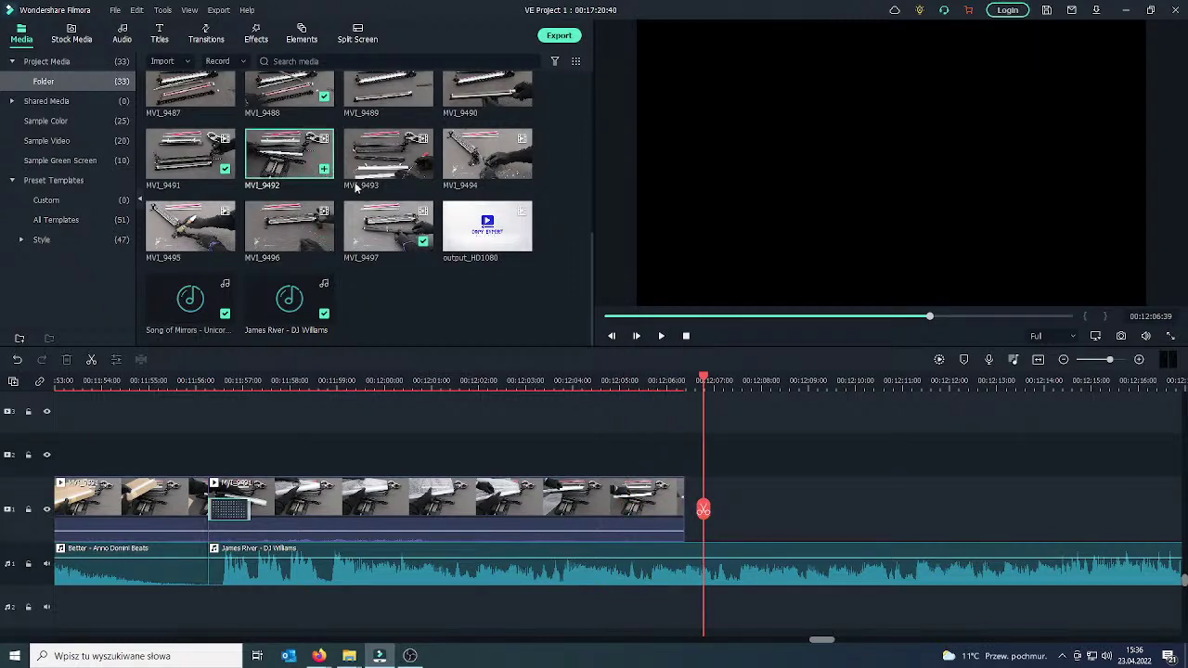
Slide MVI_9492 along the video track so it butts against the previous clip.
double_click(675, 506)
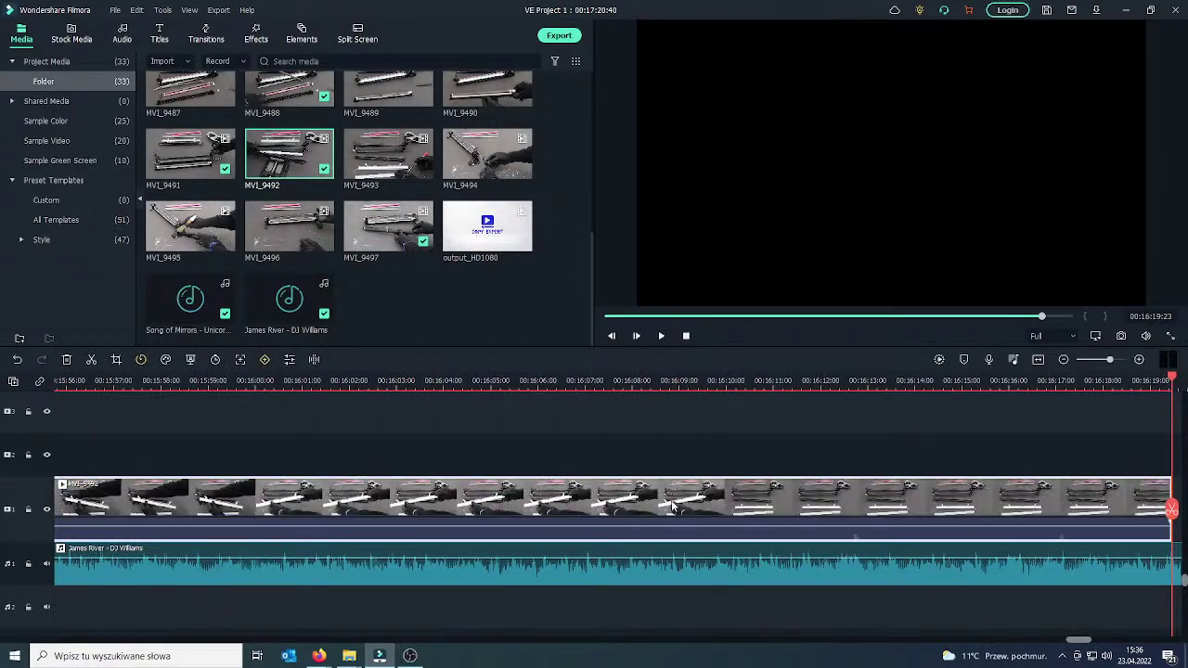
left_click_drag(312, 491, 324, 491)
left_click_drag(63, 508, 168, 456)
left_click_drag(319, 509, 285, 510)
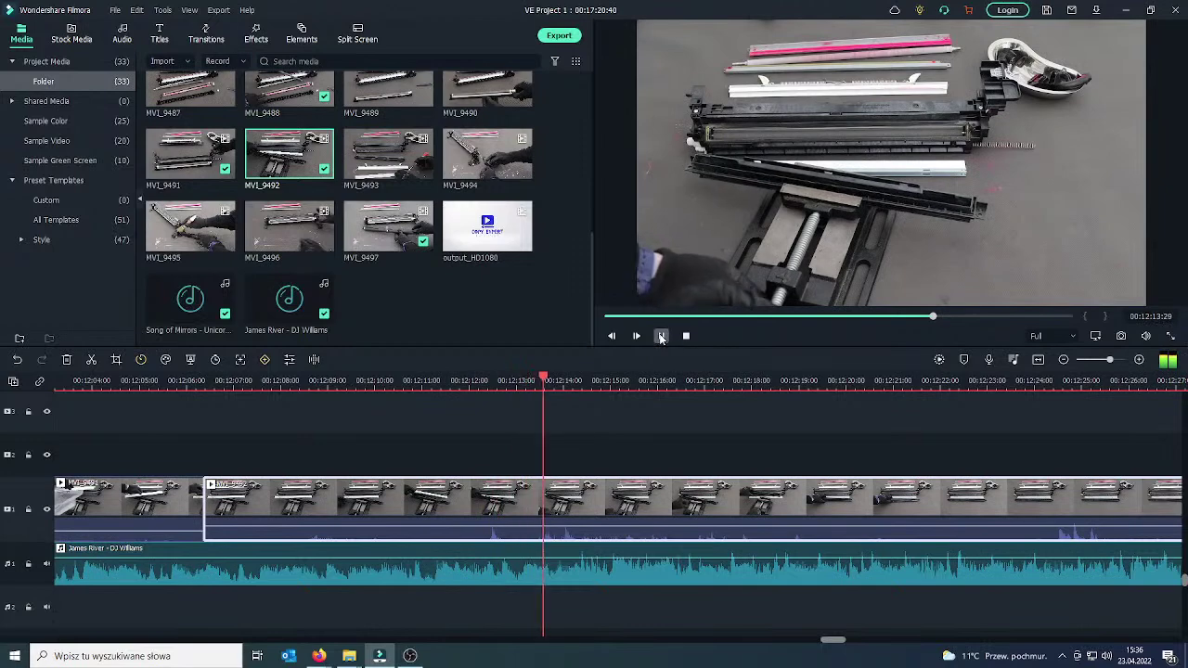
Split the clip at about 00:12:20 and delete the unwanted piece.
left_click(661, 337)
left_click_drag(561, 472, 1147, 459)
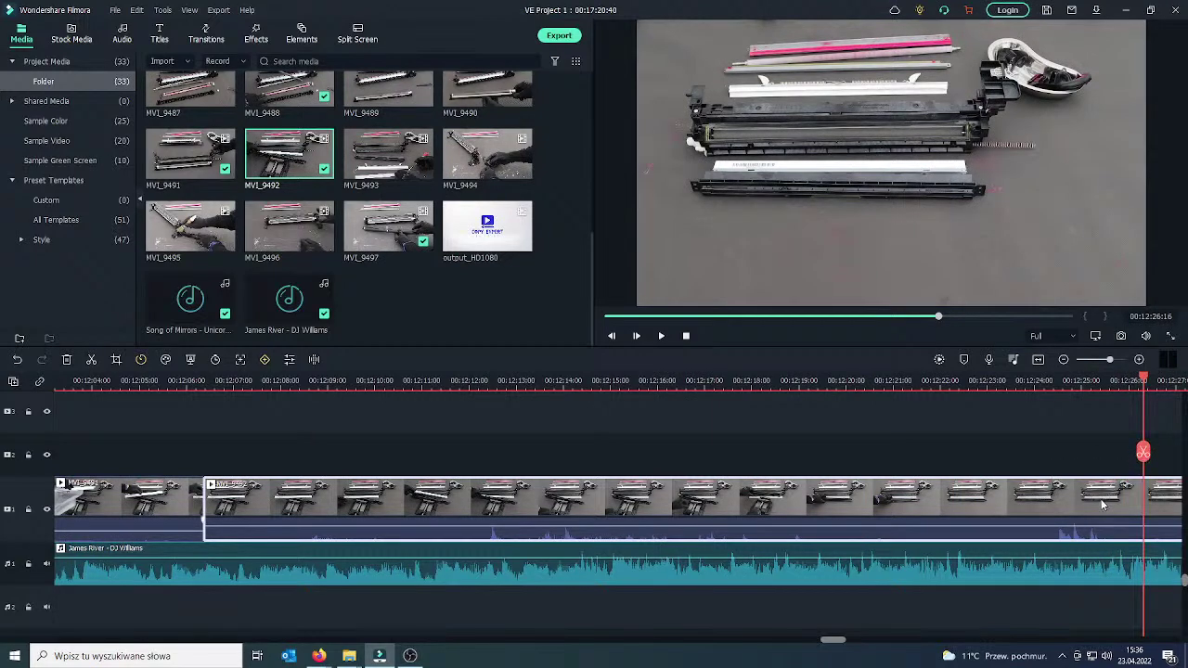
left_click(1142, 452)
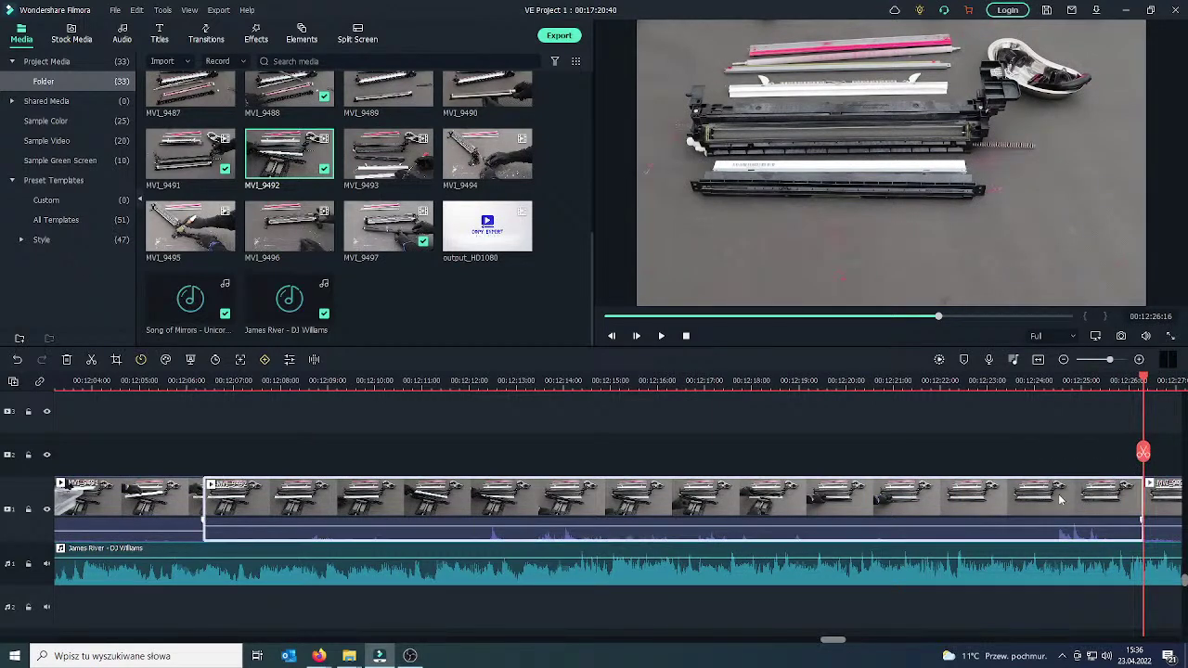
key("Delete")
Split MVI_9492 at 00:12:08 and delete the two-second opening piece before it.
left_click(660, 338)
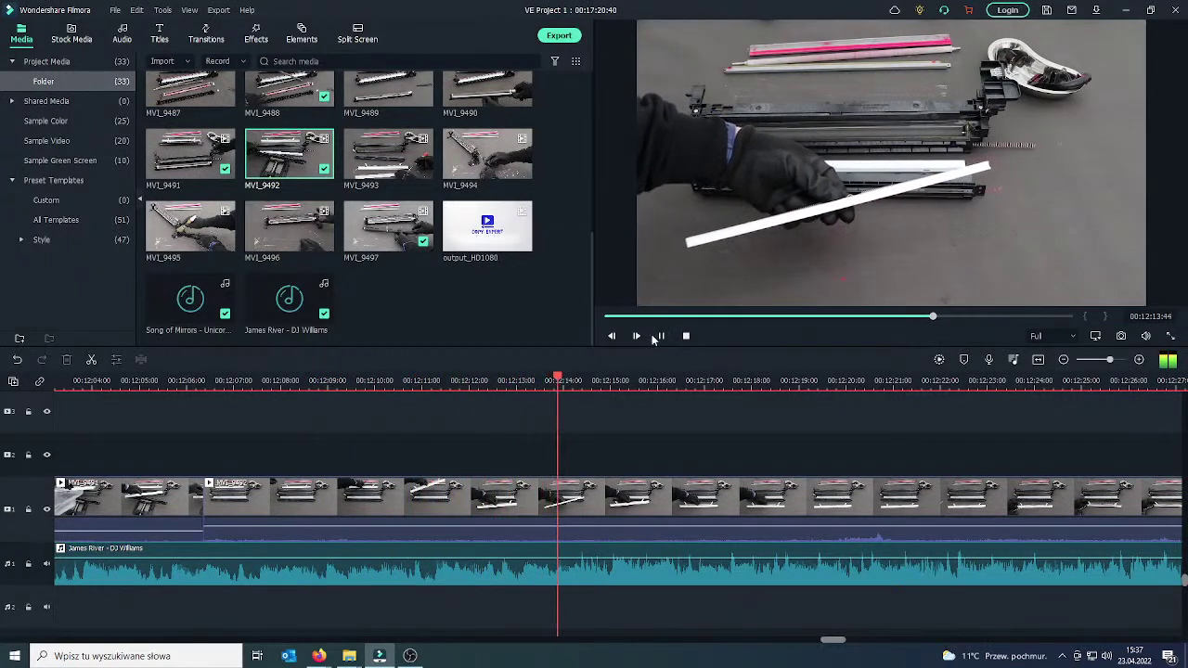
left_click(661, 338)
left_click_drag(655, 455, 290, 470)
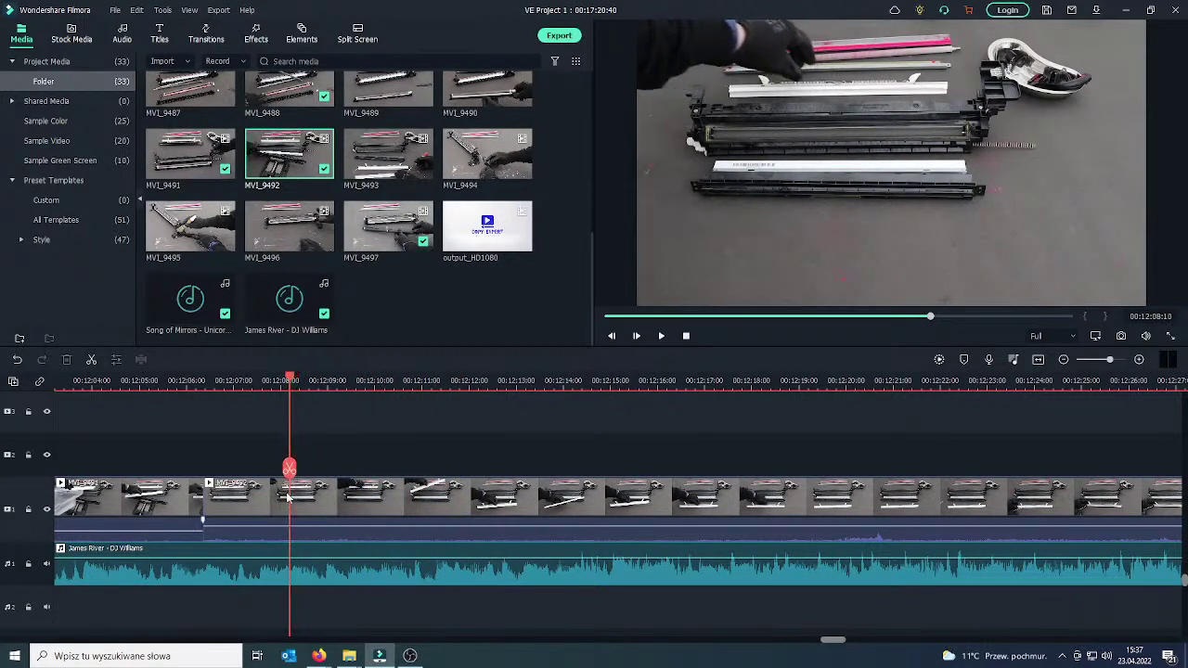
left_click(294, 483)
left_click(290, 468)
left_click(269, 507)
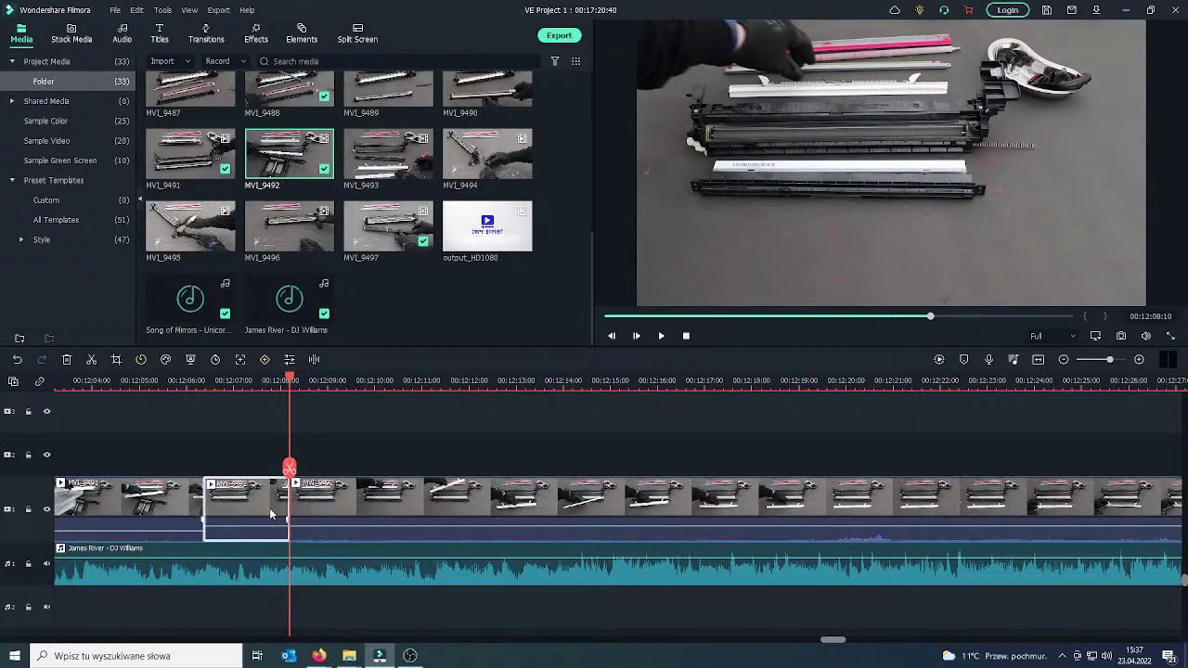
key("Delete")
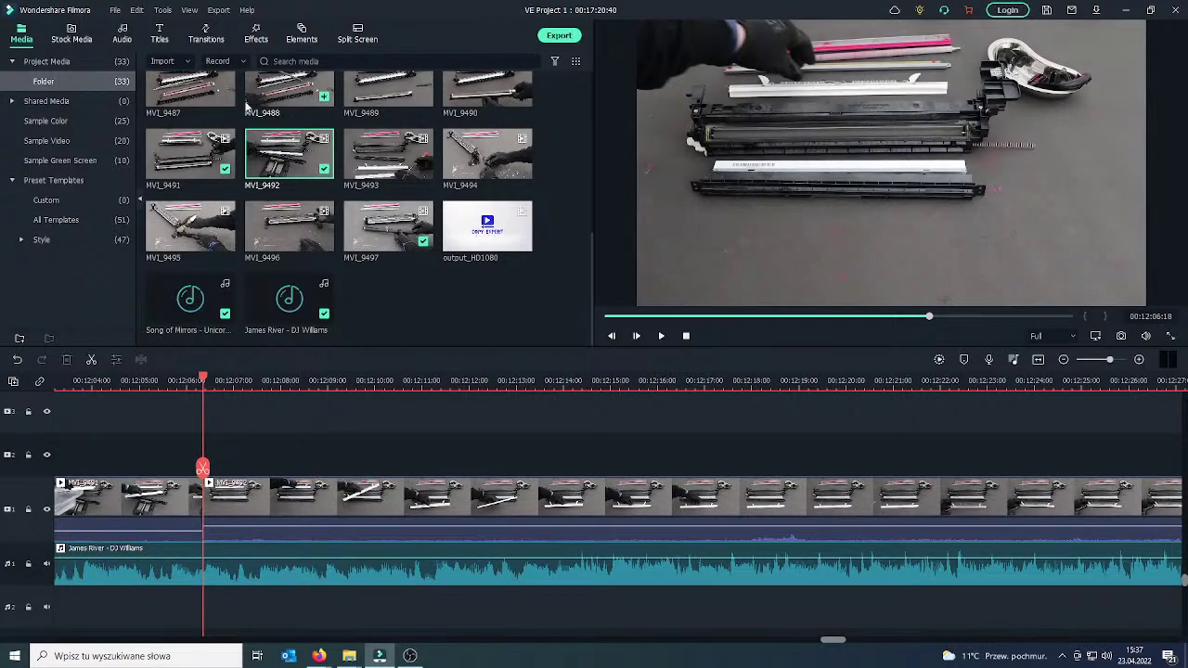
left_click(160, 495)
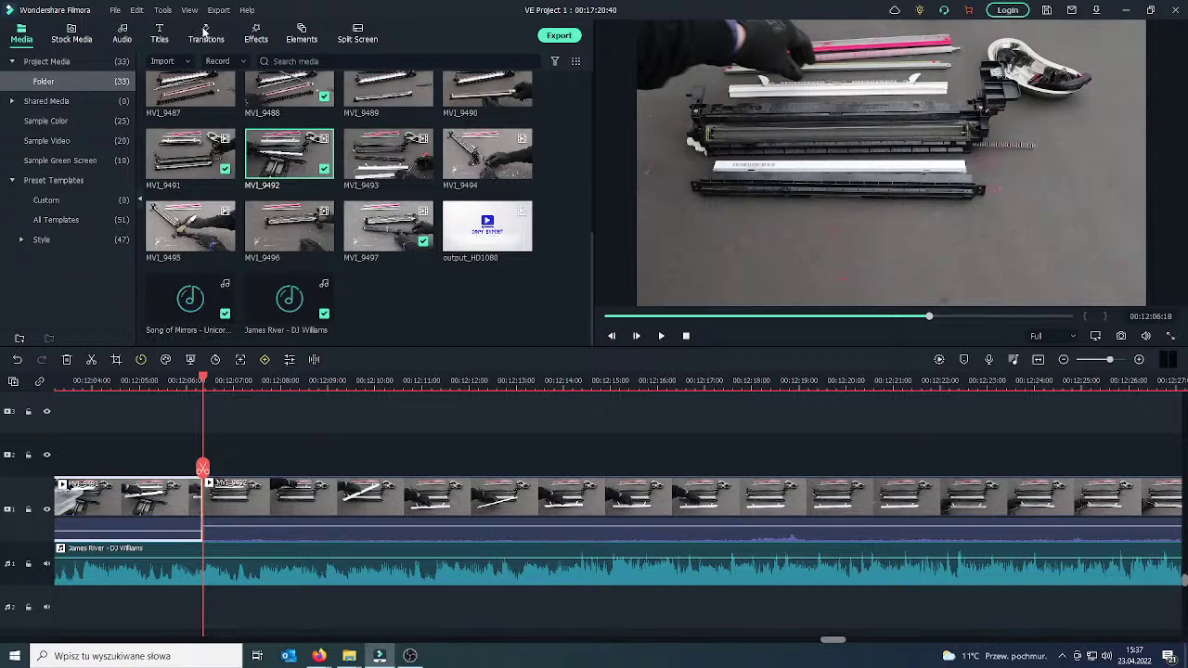
Add a Dissolve between MVI_9491 and MVI_9492, preview it, and split MVI_9492 at 00:12:17.
left_click(205, 33)
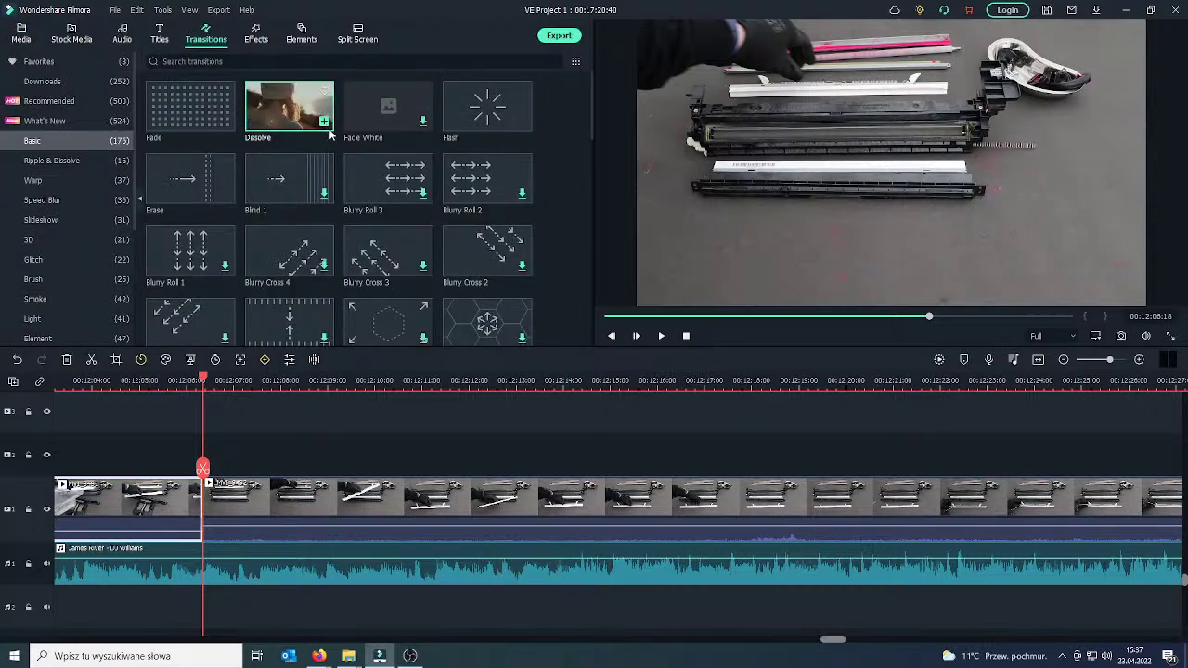
left_click_drag(330, 135, 232, 513)
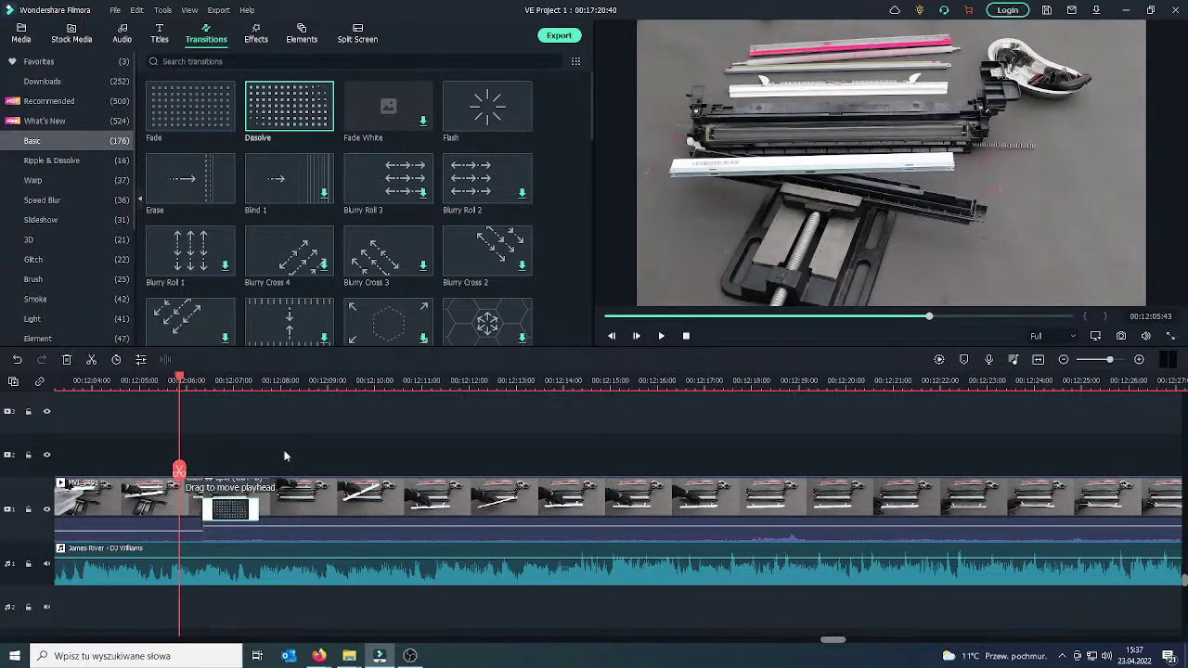
left_click(661, 336)
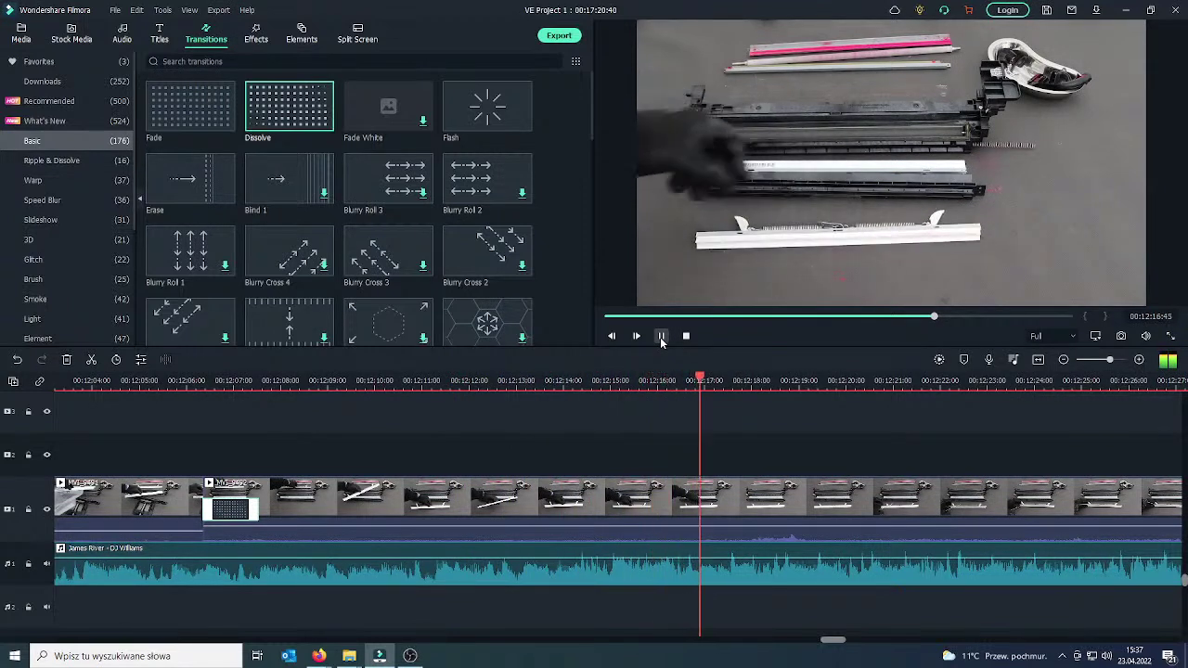
left_click(726, 471)
left_click_drag(726, 471, 837, 497)
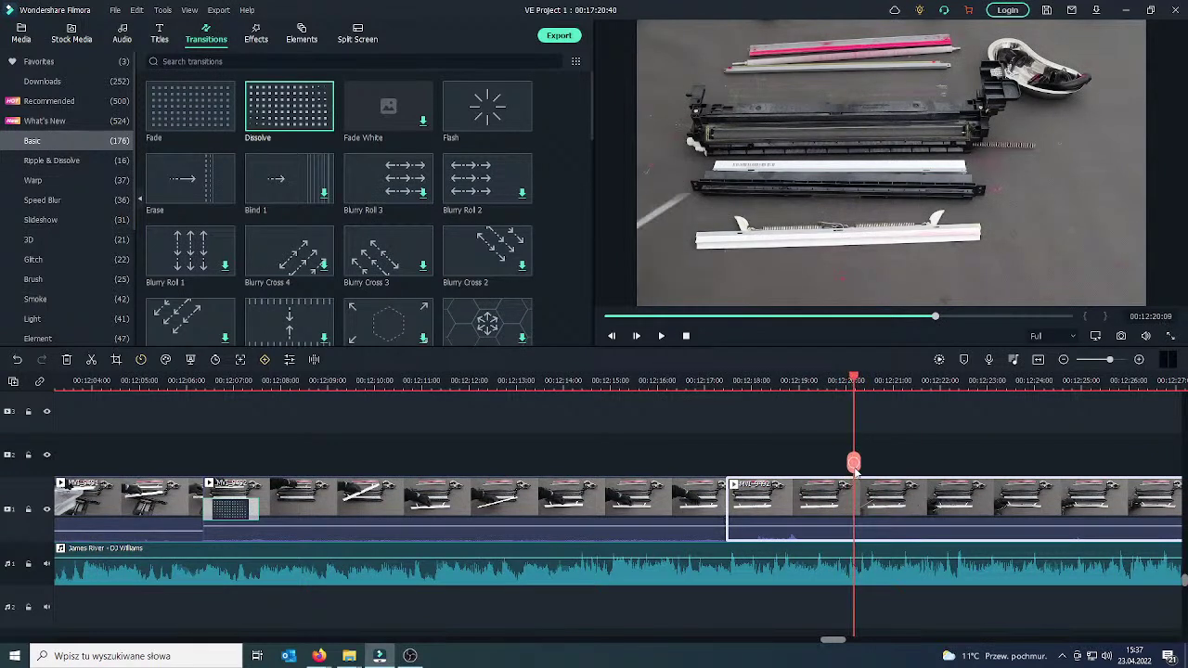
Split at 00:12:20 and ripple delete the three-second piece after 00:12:17.
left_click(836, 499)
right_click(835, 499)
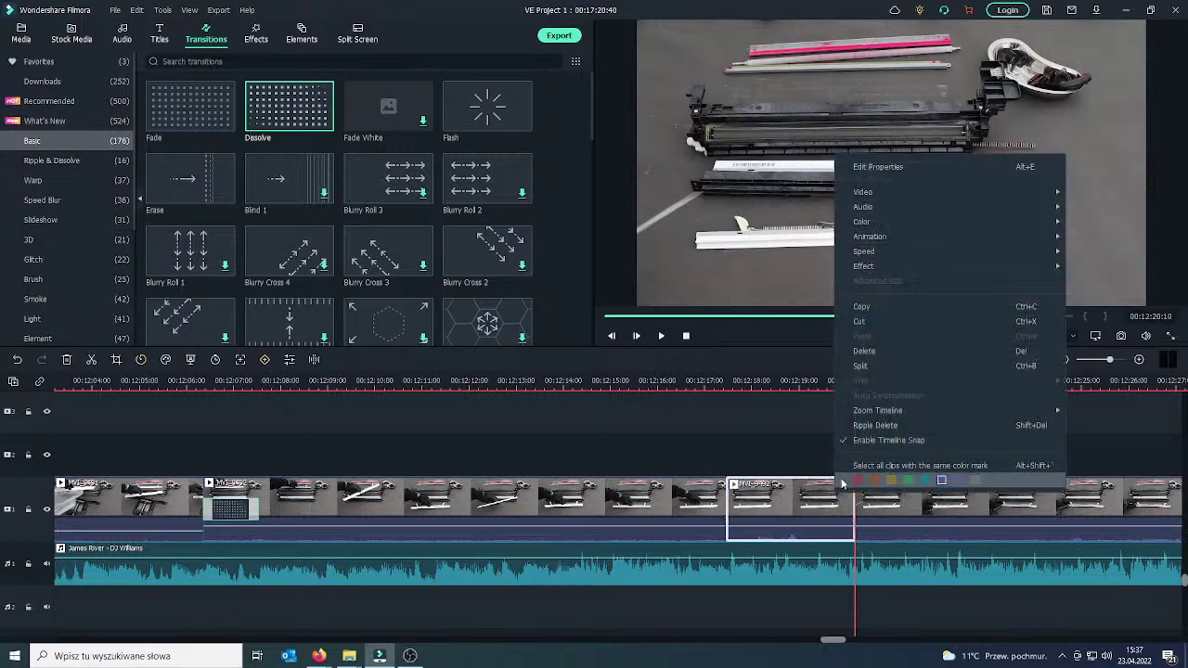
left_click(840, 352)
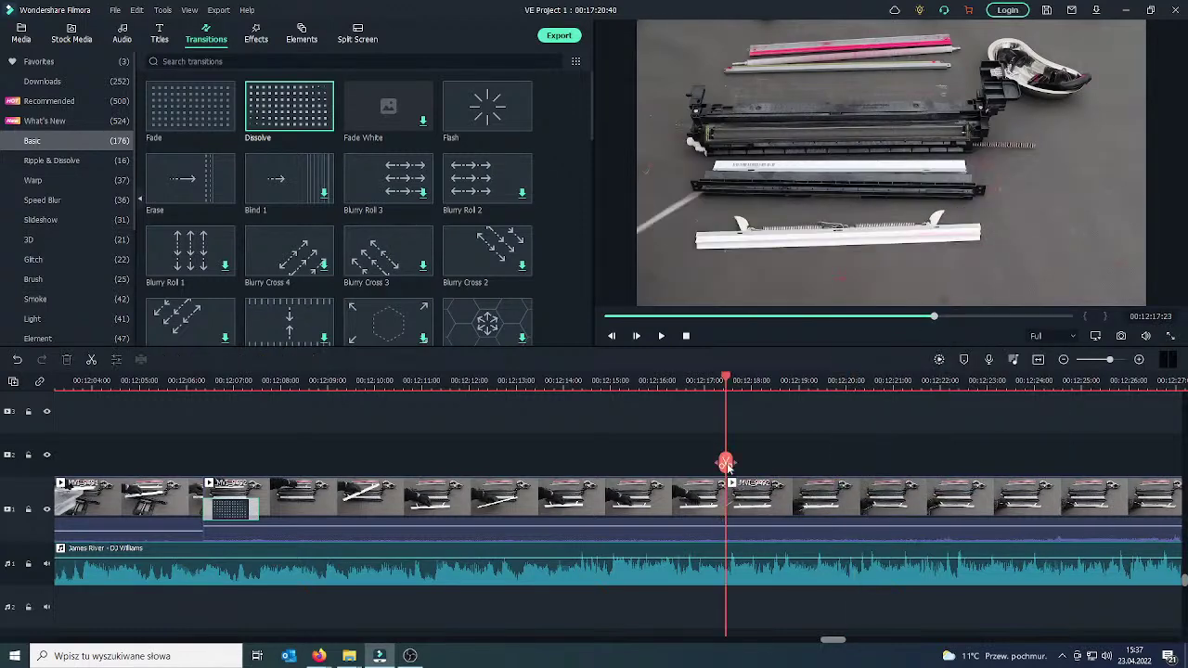
Add a Dissolve at the 00:12:17 cut and preview it through 00:12:39.
left_click(711, 502)
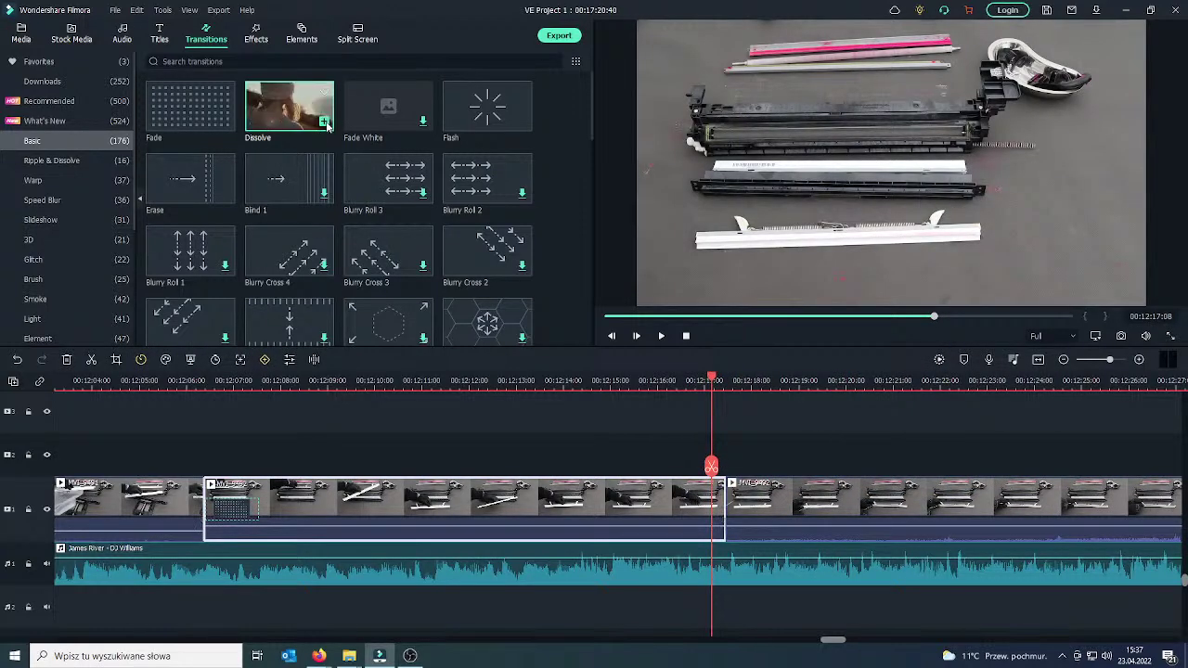
left_click_drag(326, 125, 749, 516)
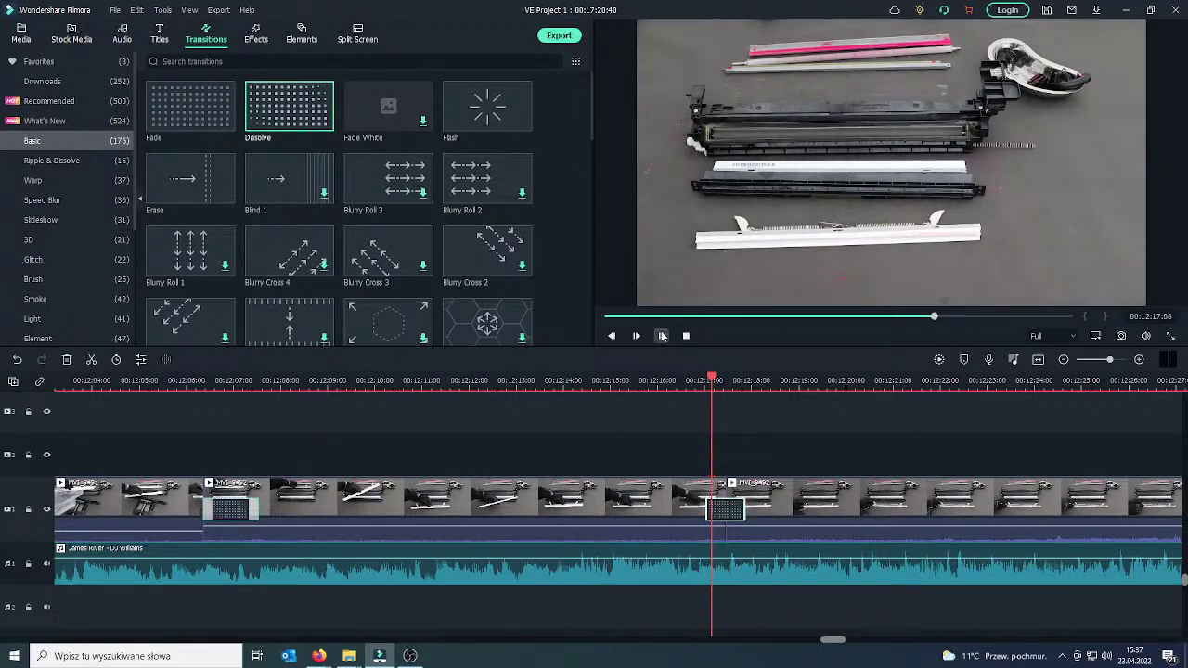
left_click(662, 336)
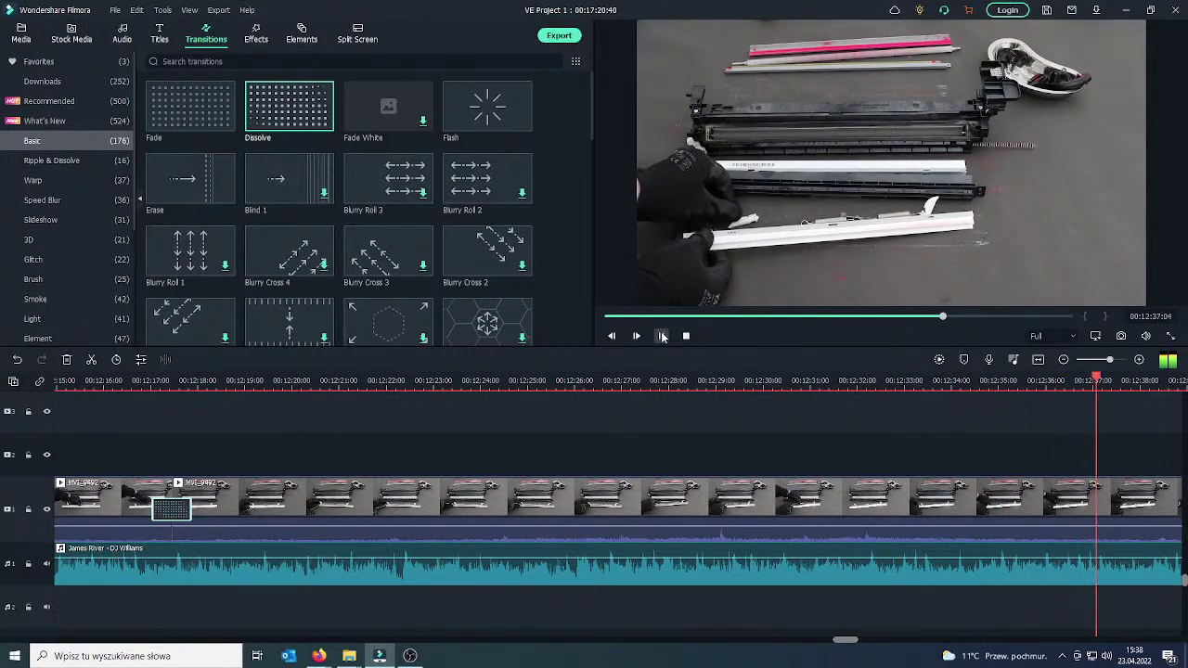
left_click(662, 336)
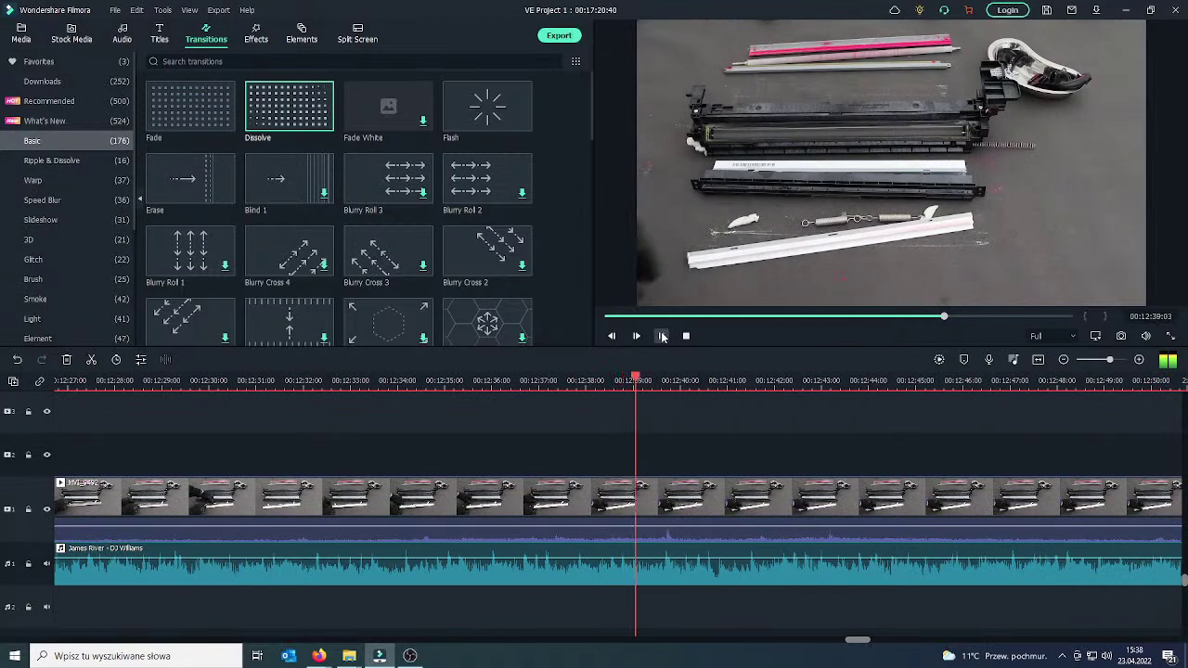
Cut the video only at 00:12:39 and 00:12:49, and delete the piece between them.
left_click(644, 466)
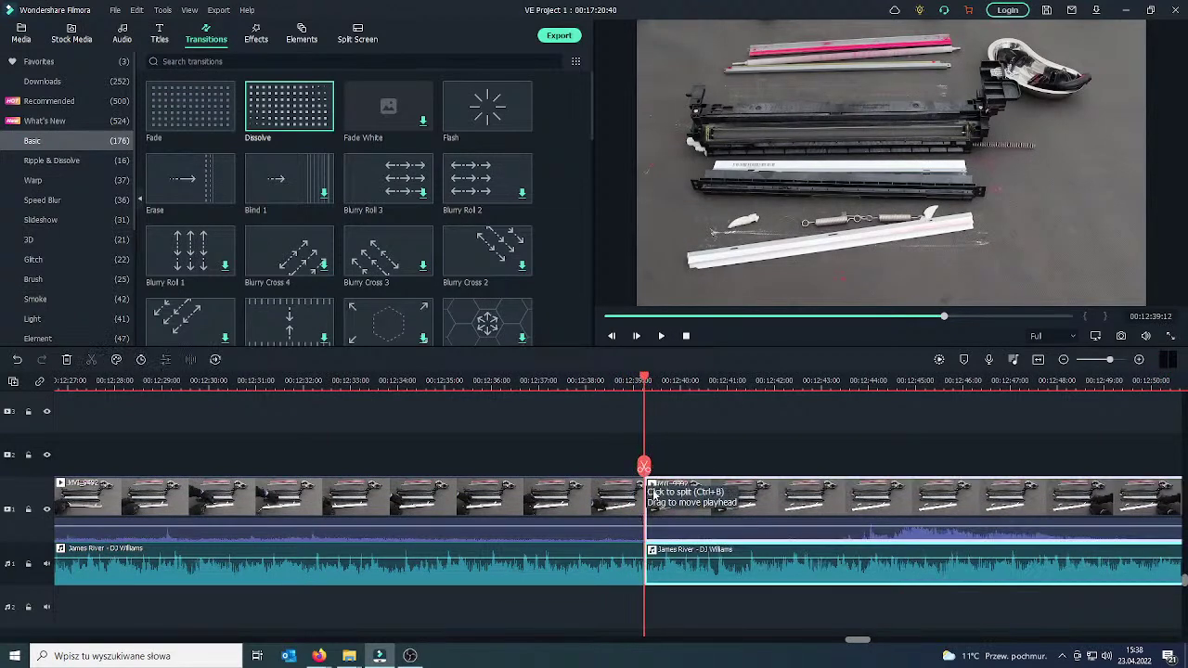
left_click(18, 360)
left_click(698, 507)
left_click(644, 466)
left_click_drag(644, 466, 845, 461)
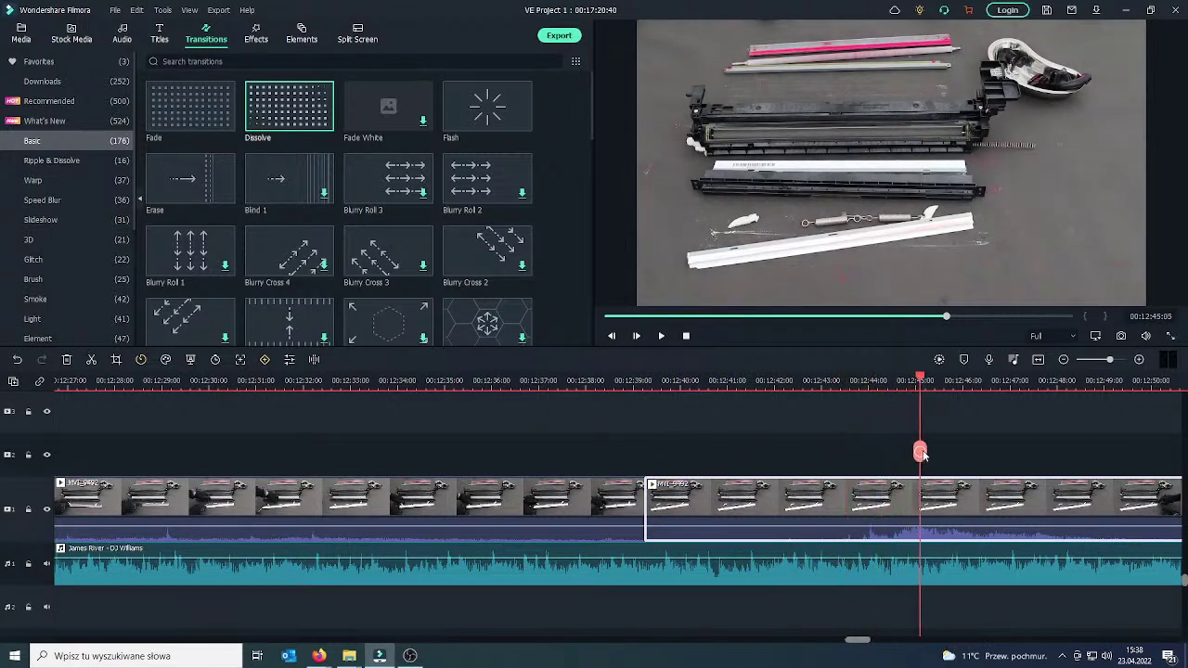
left_click_drag(975, 453, 1085, 452)
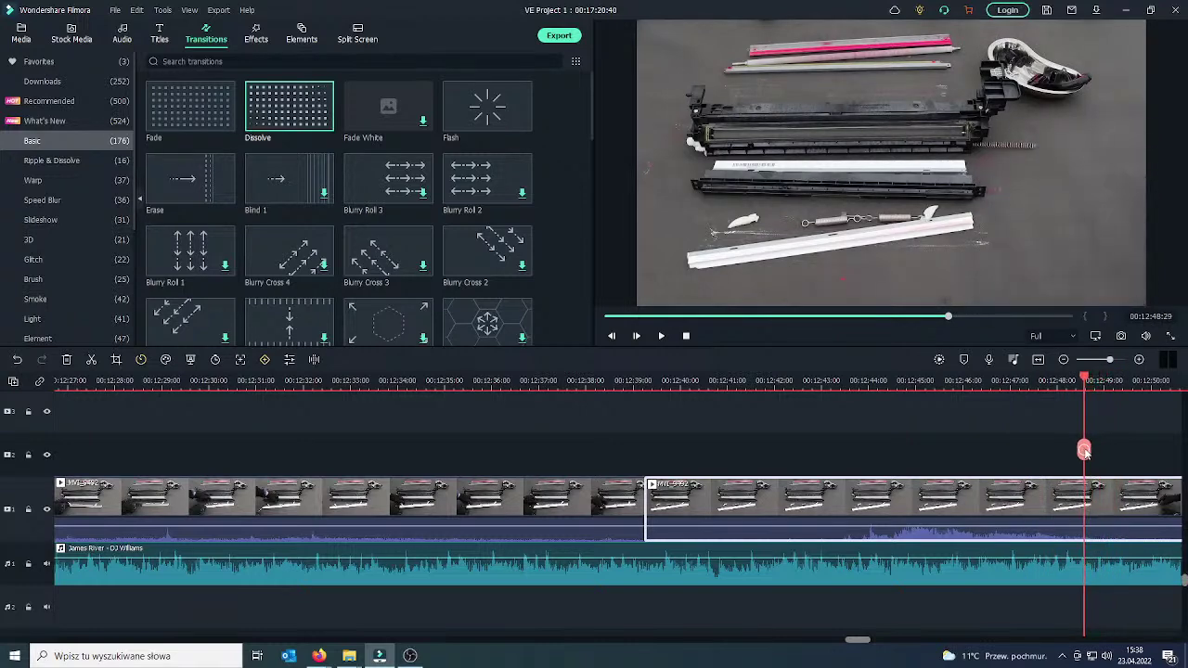
left_click(1085, 451)
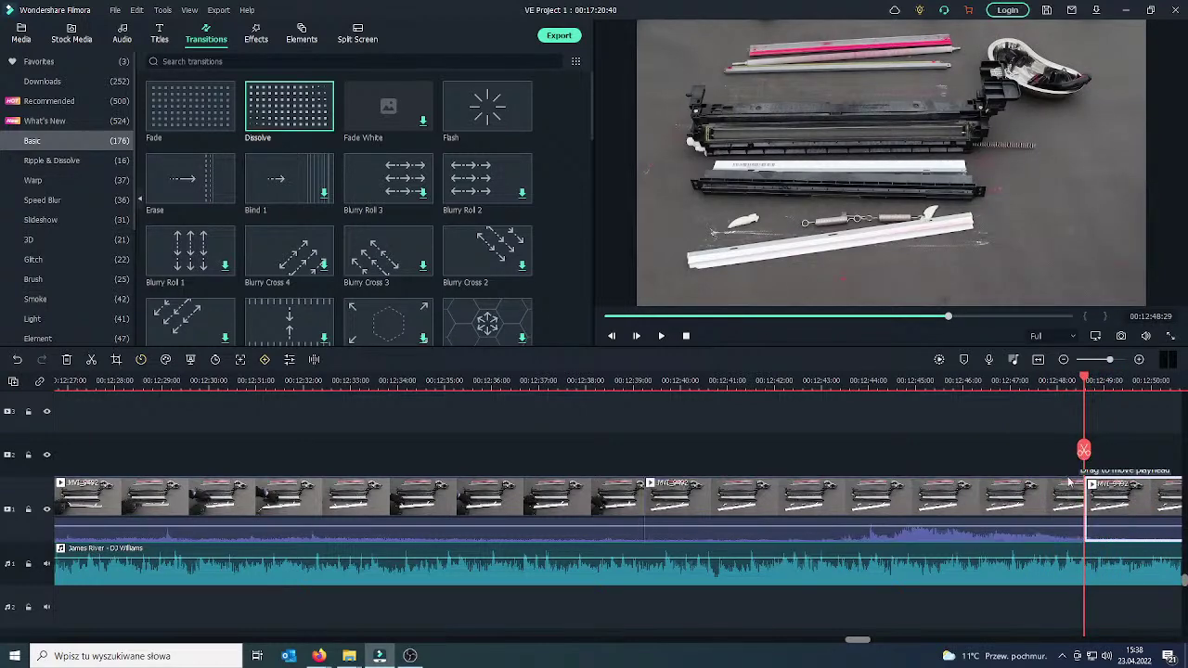
right_click(1068, 501)
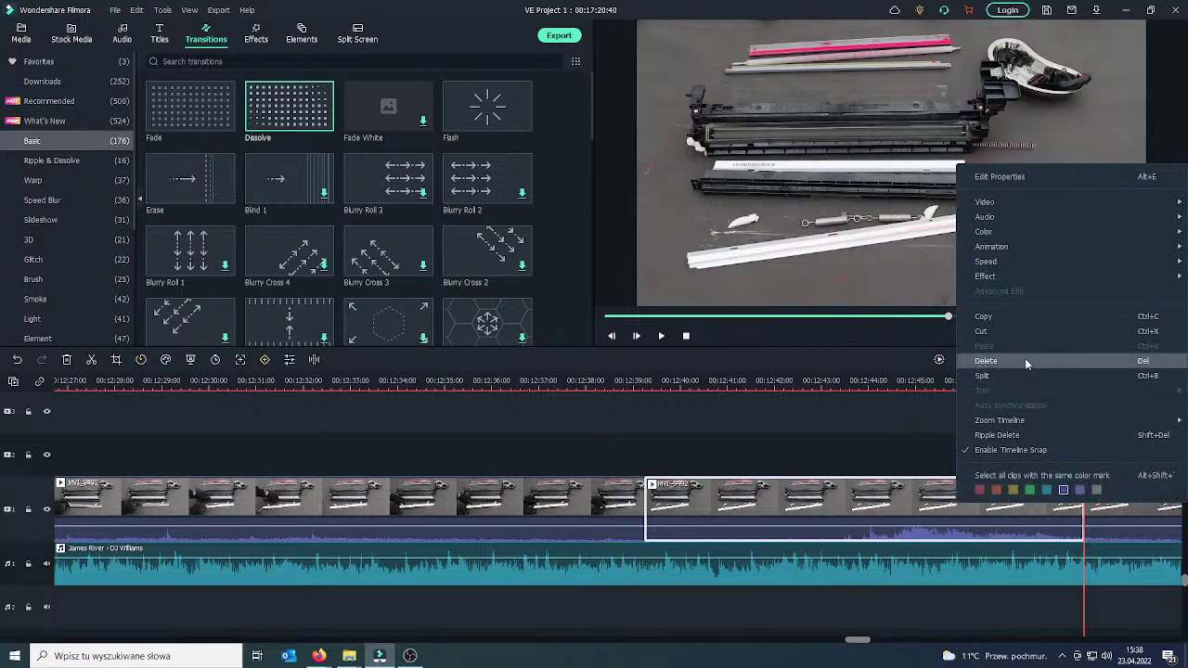
left_click(1025, 361)
Place a Dissolve on the 00:12:39 cut.
left_click(611, 506)
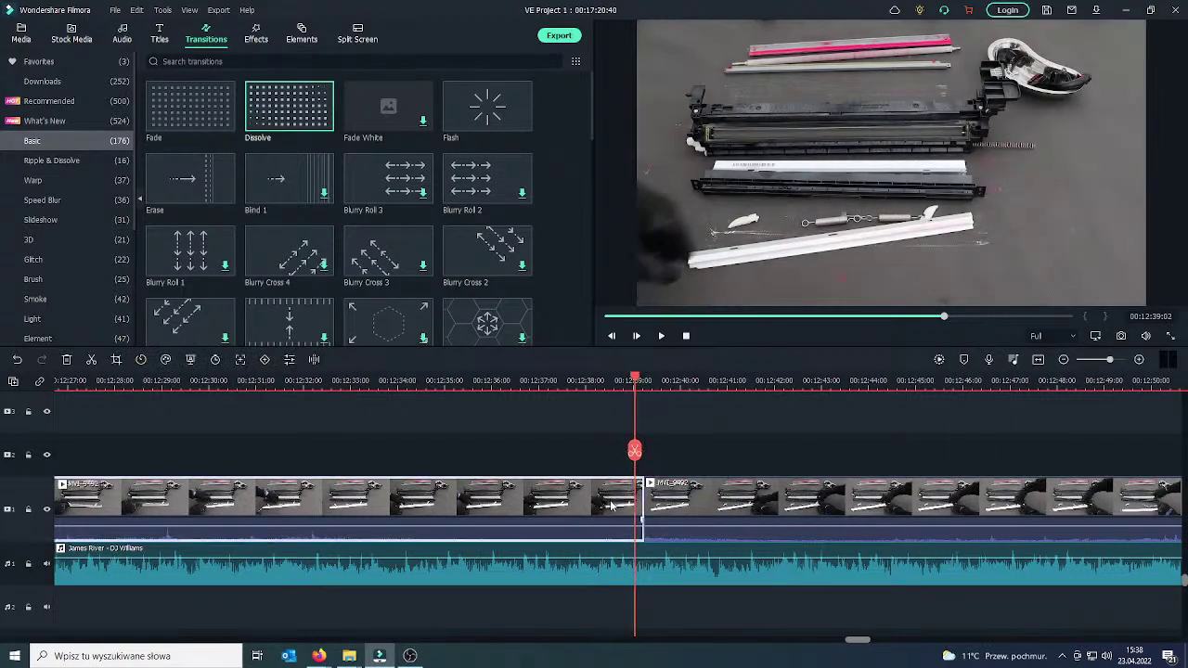
left_click_drag(275, 138, 602, 409)
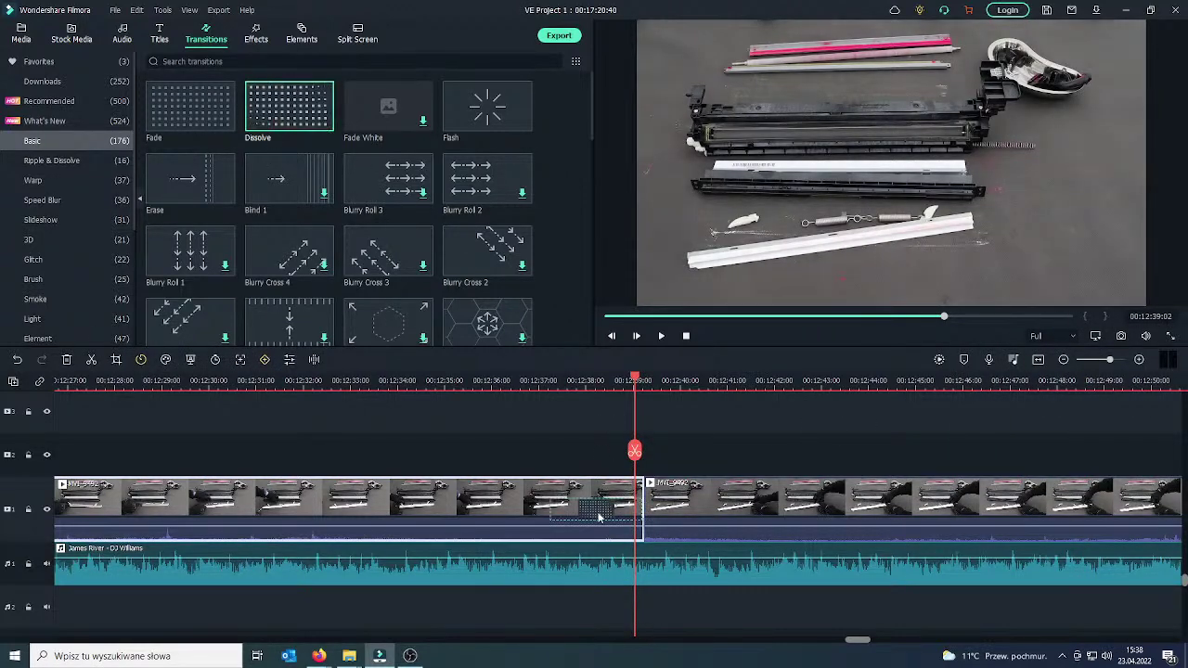
left_click_drag(600, 517, 664, 513)
left_click(661, 336)
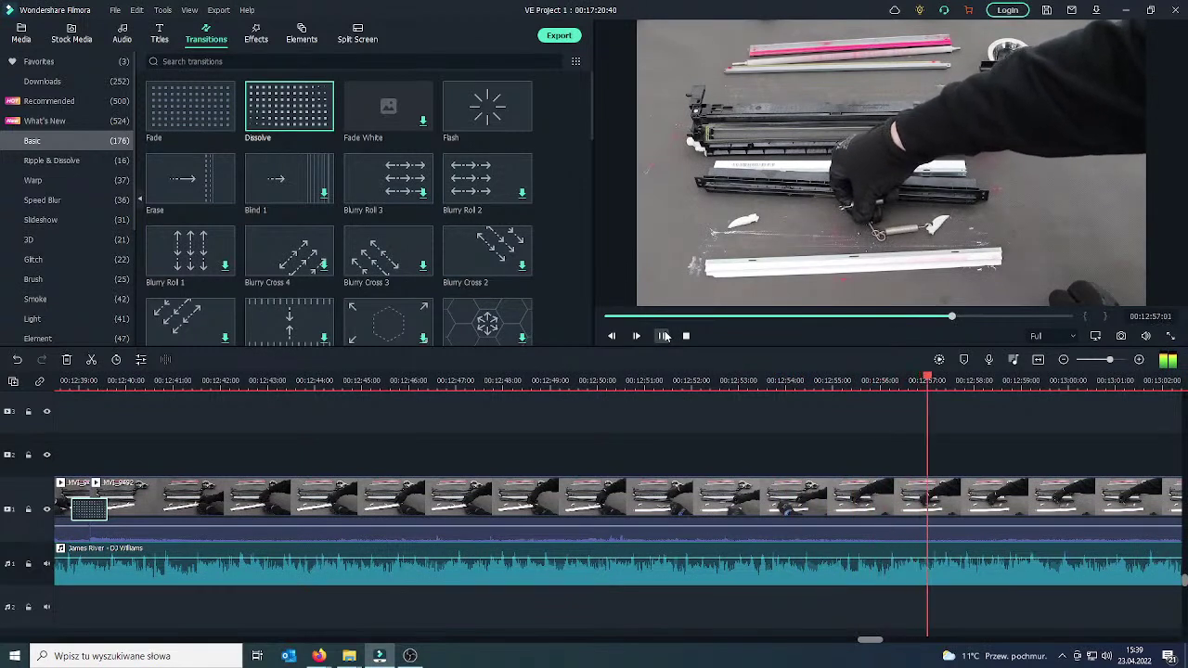
left_click(662, 337)
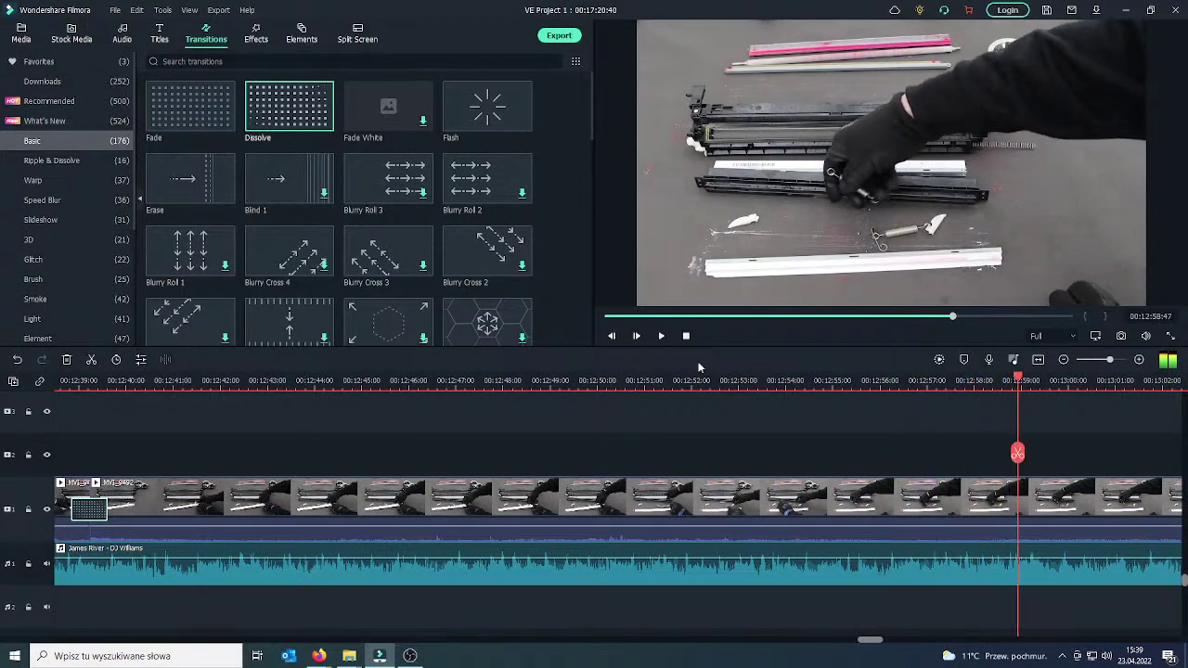
left_click_drag(1018, 455, 629, 459)
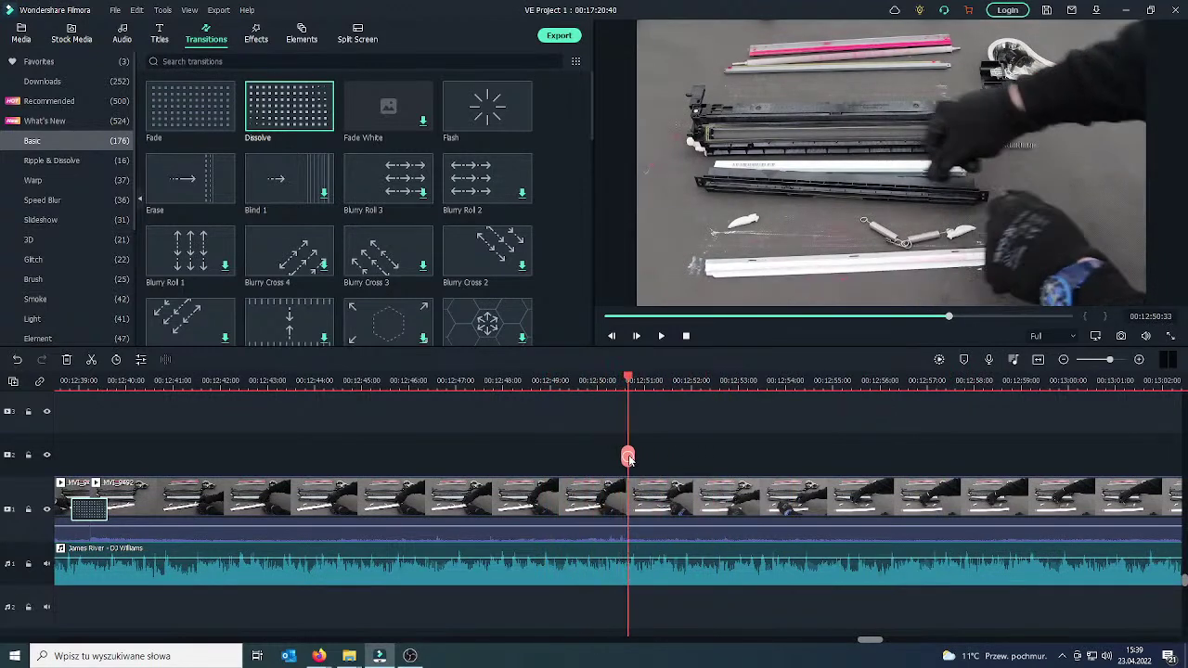
Split MVI_9492 at the playhead around 00:12:50.
left_click(615, 502)
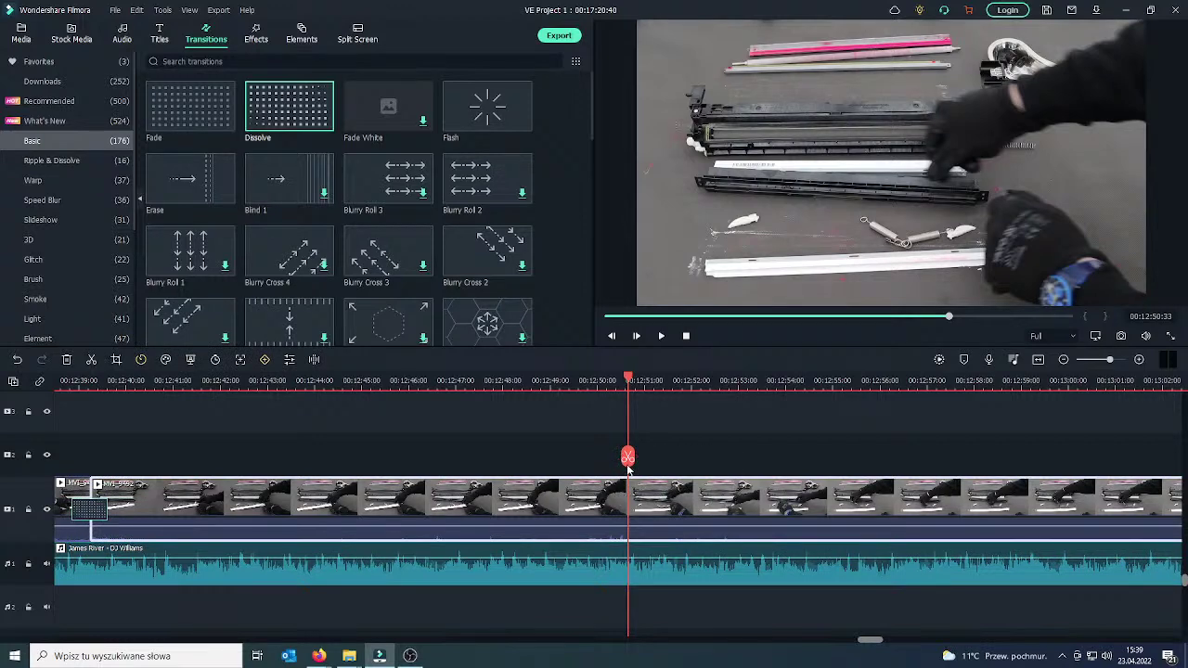
left_click_drag(629, 470, 1124, 445)
left_click(632, 458)
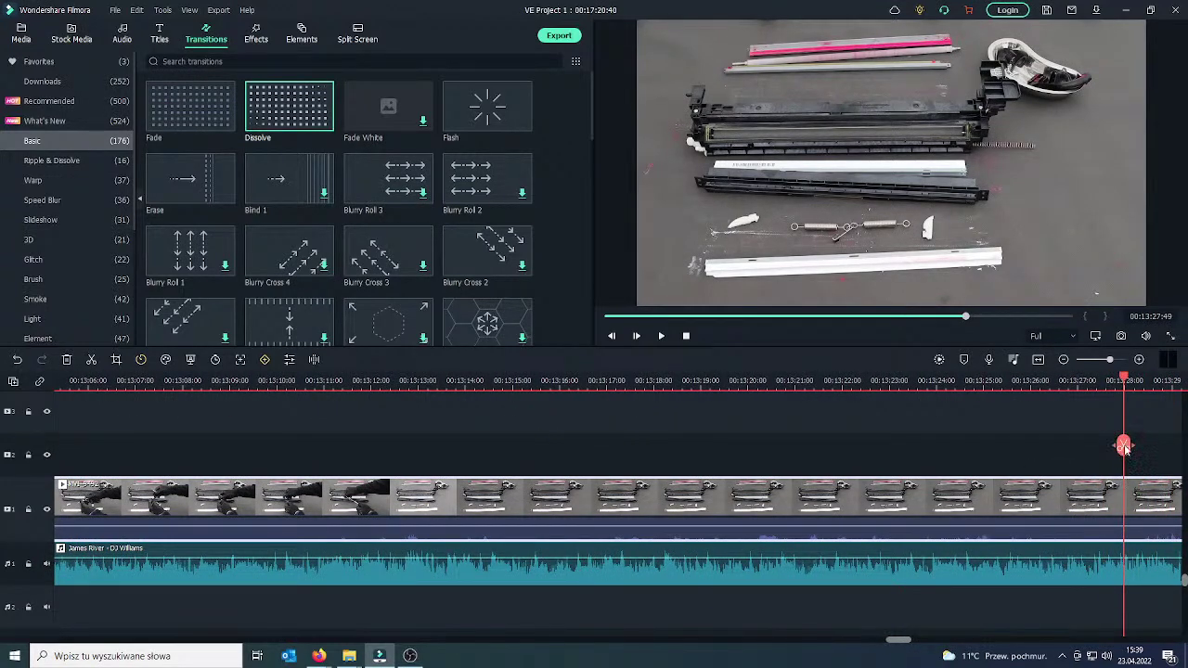
Delete the unwanted clip piece and scrub back to the page-holding scene near 12:58.
right_click(1055, 509)
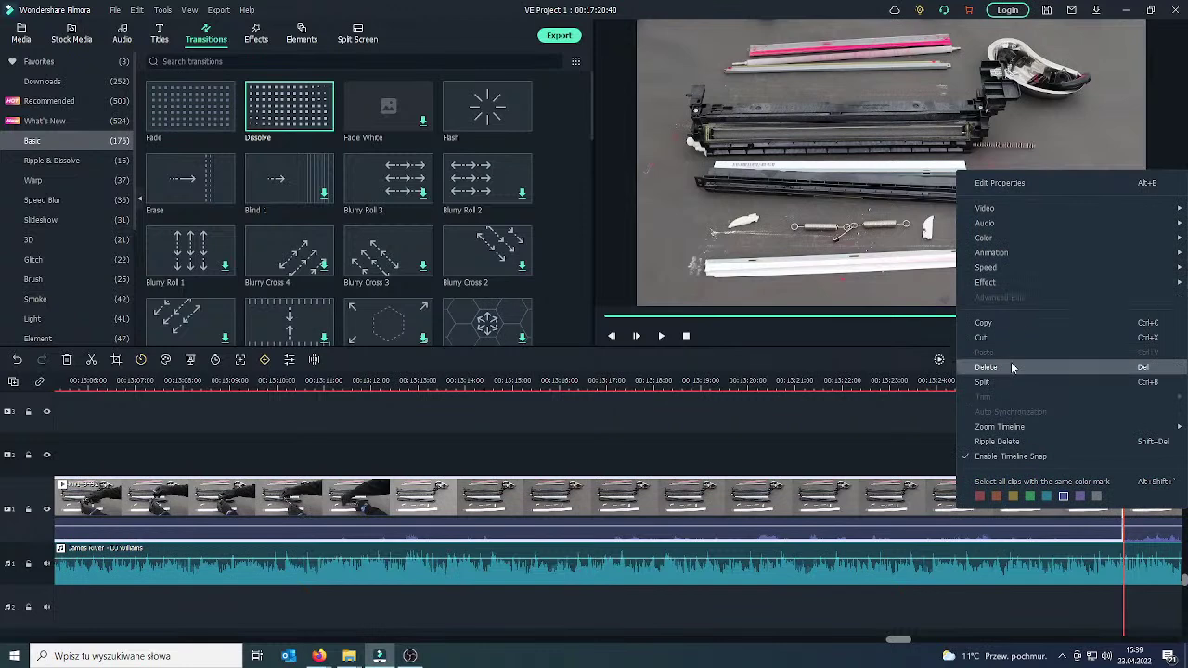
left_click(1012, 367)
left_click_drag(63, 446, 203, 443)
left_click_drag(359, 440, 683, 448)
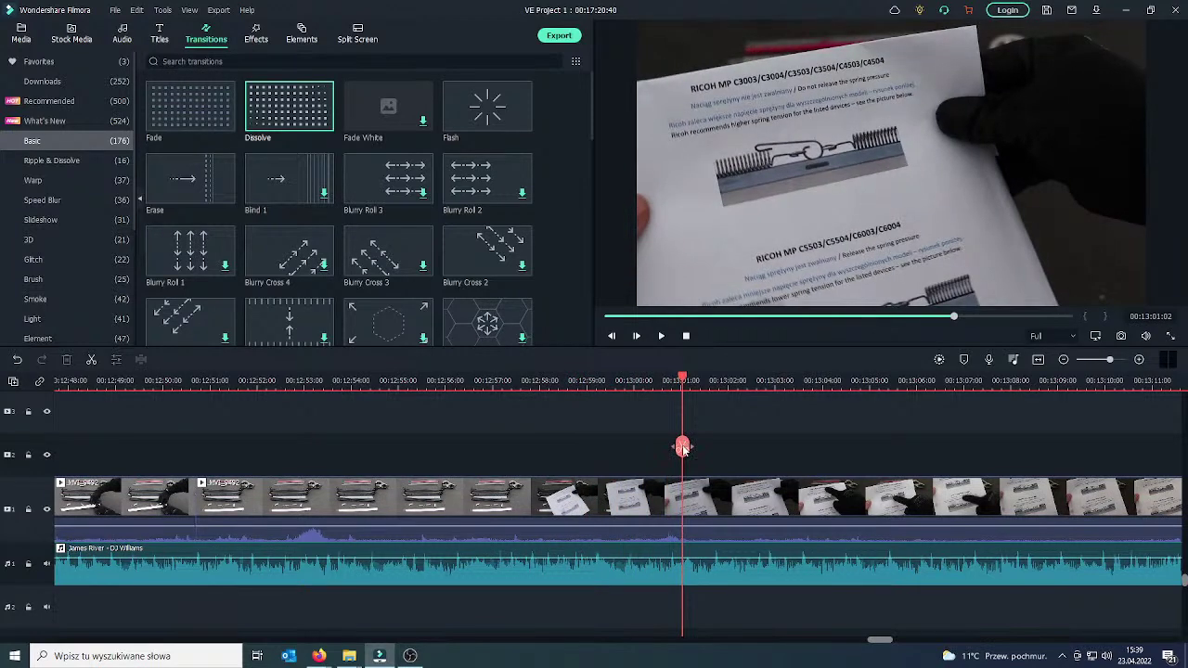
Split only the video at 13:01, leaving the music intact, and delete the 12:51–13:01 footage.
left_click(683, 448)
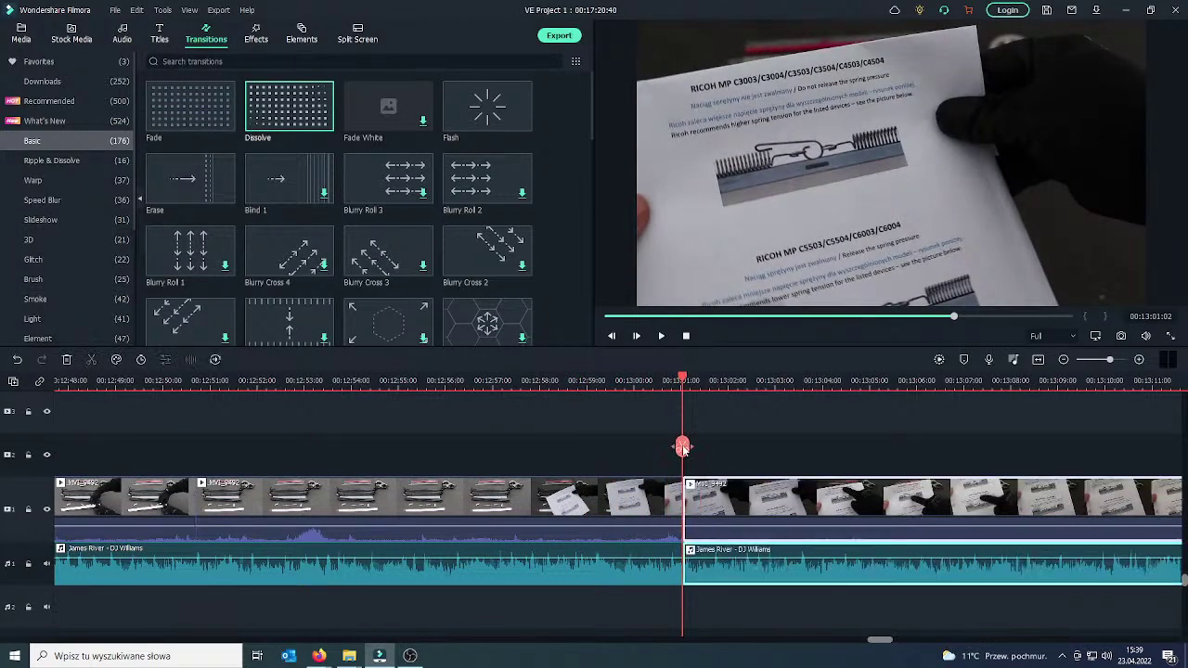
left_click(16, 359)
left_click(630, 495)
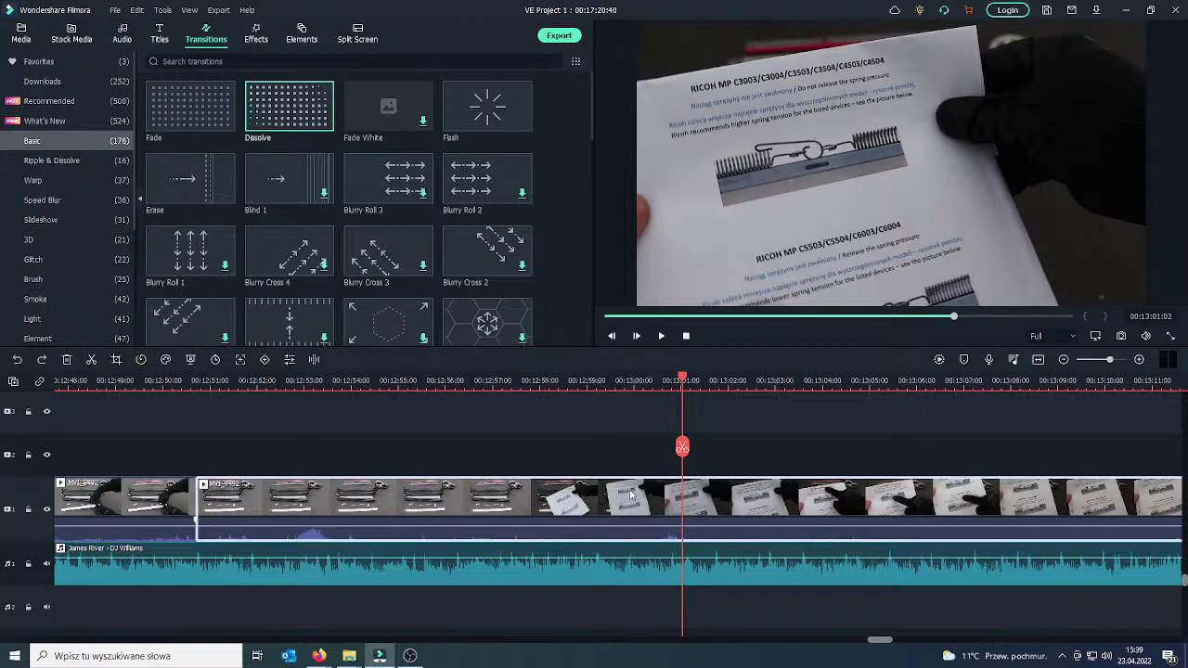
left_click(682, 448)
key("Delete")
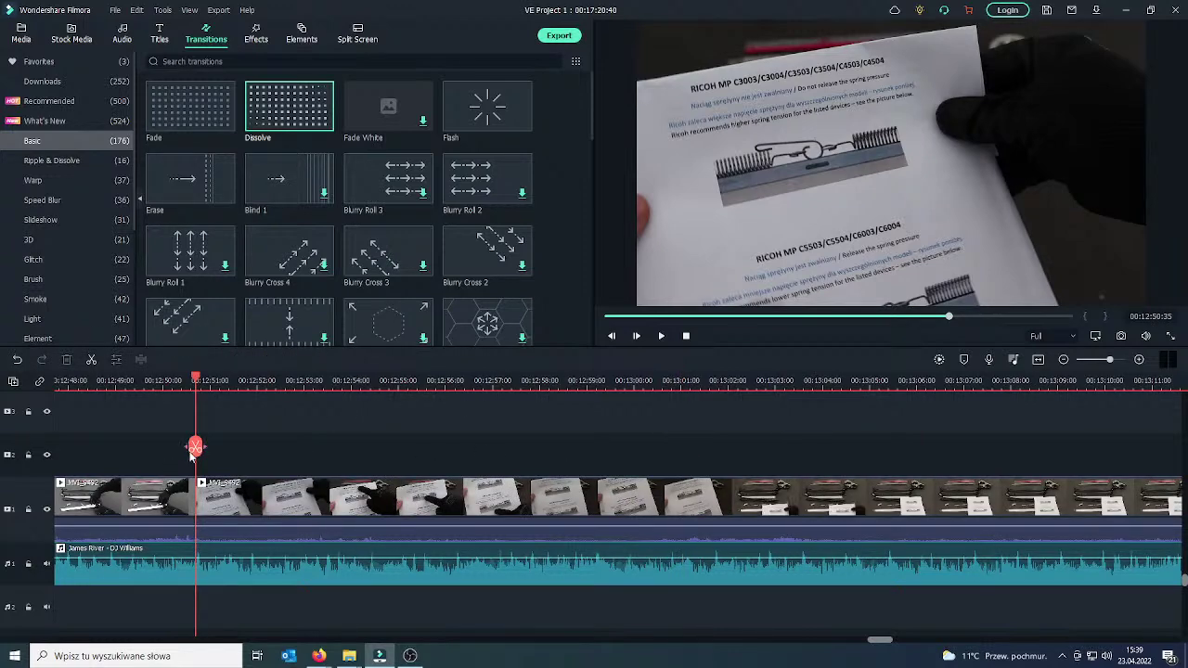
left_click(162, 502)
left_click_drag(183, 449, 218, 455)
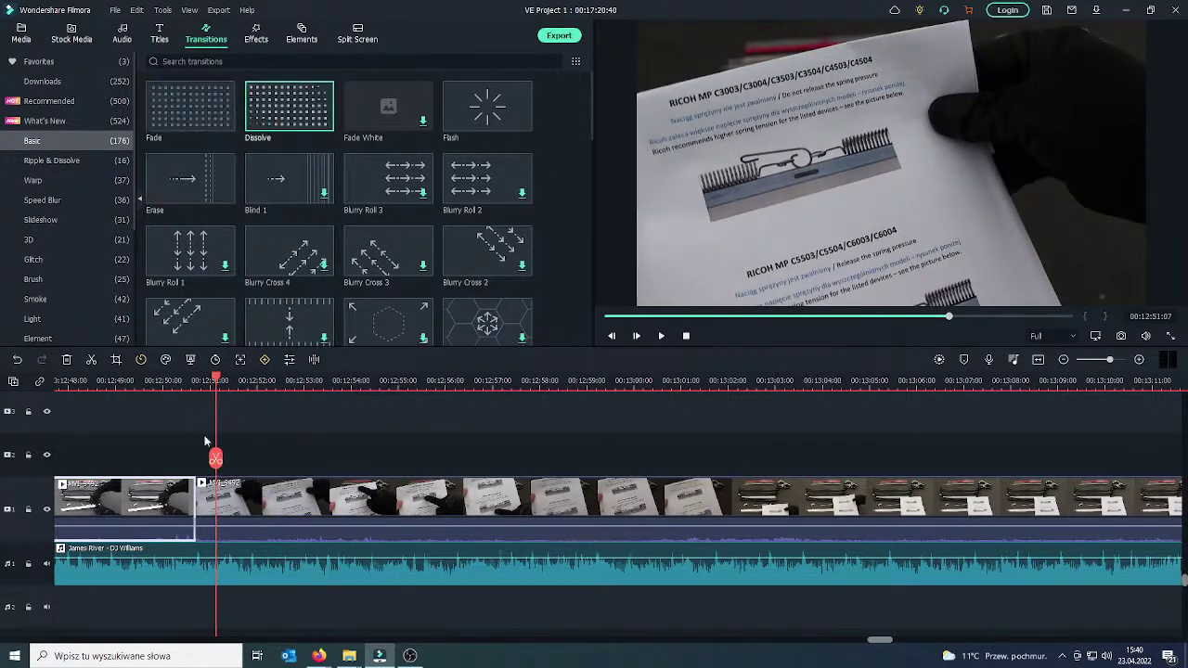
Add a Fade transition at the 00:12:50 cut and shorten it to two seconds.
left_click(224, 123)
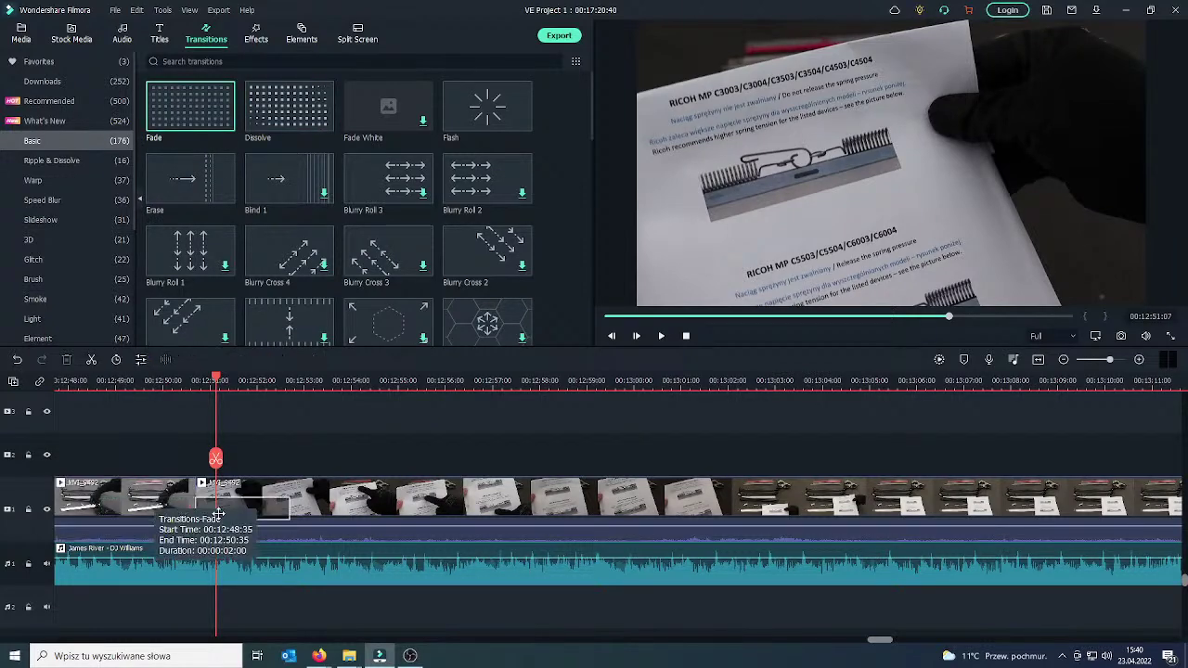
left_click(217, 513)
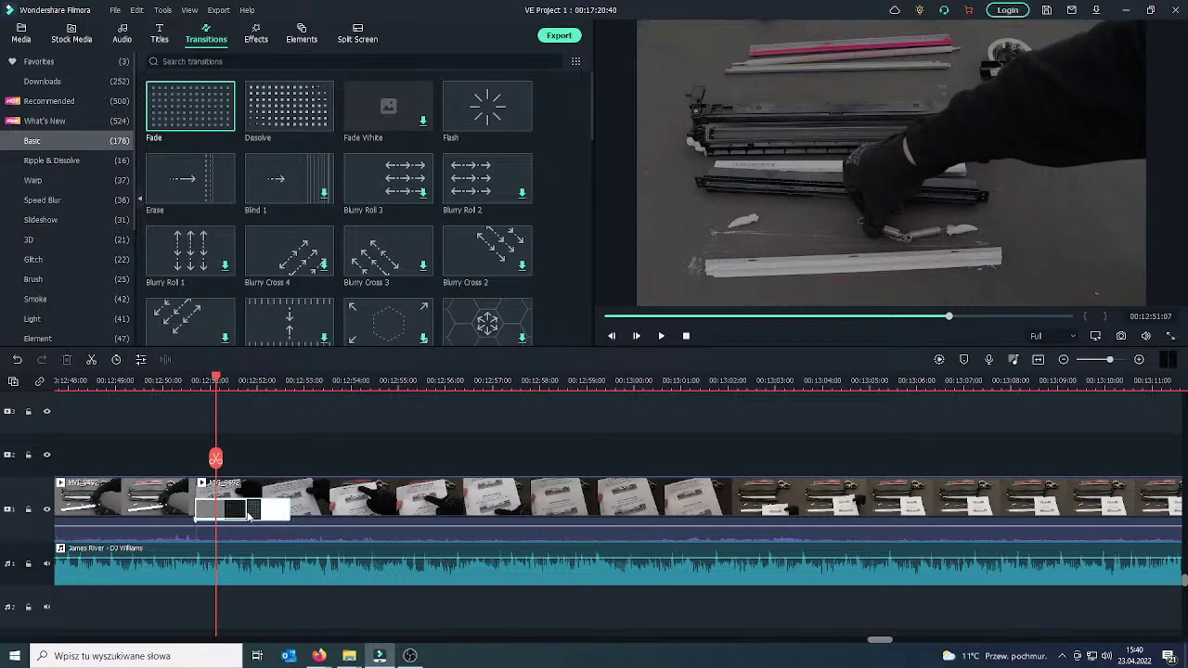
left_click_drag(249, 516, 247, 516)
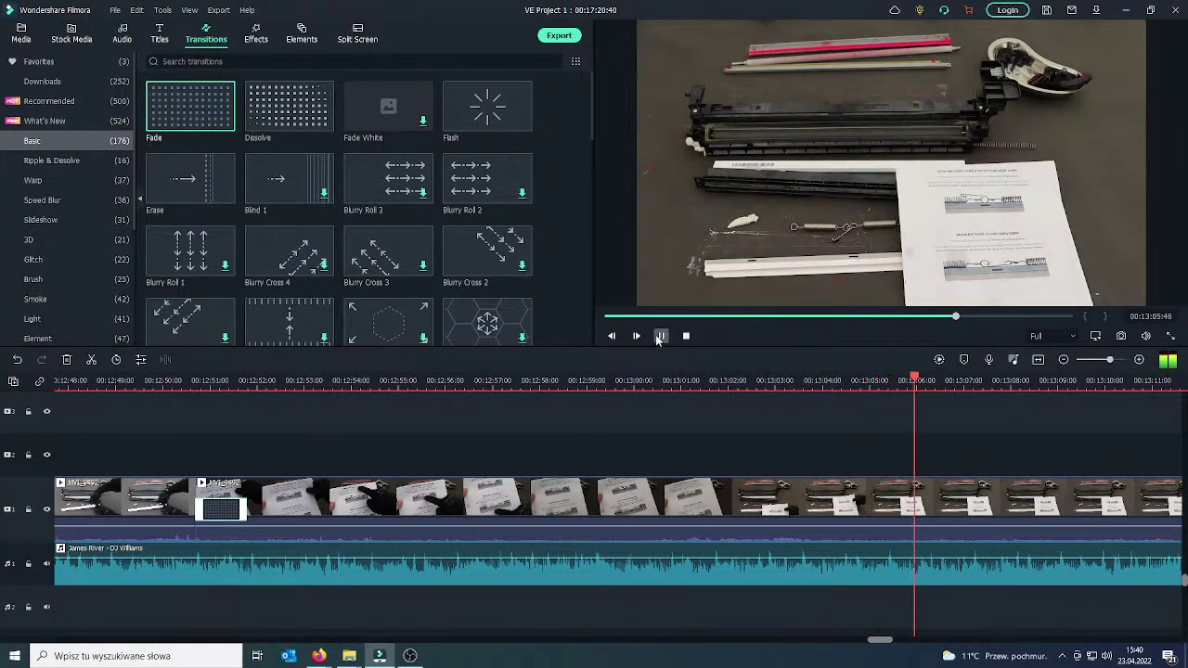
Split the clip at 13:06, review the footage to about 13:14, then play from the cut.
left_click(947, 499)
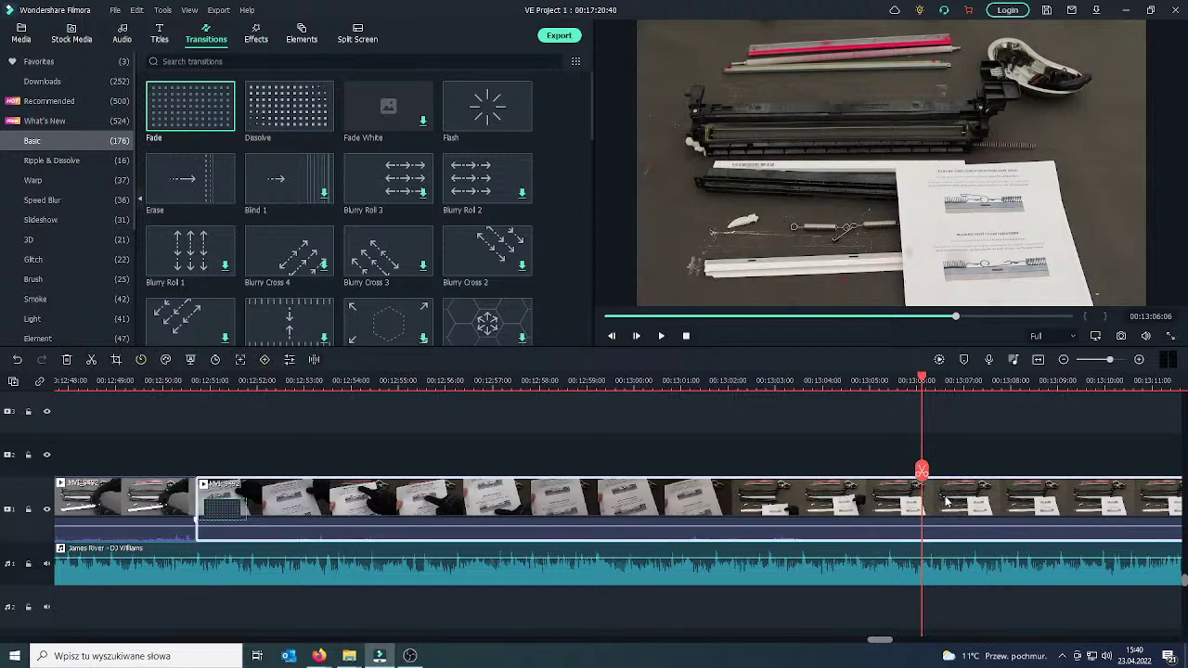
left_click(923, 473)
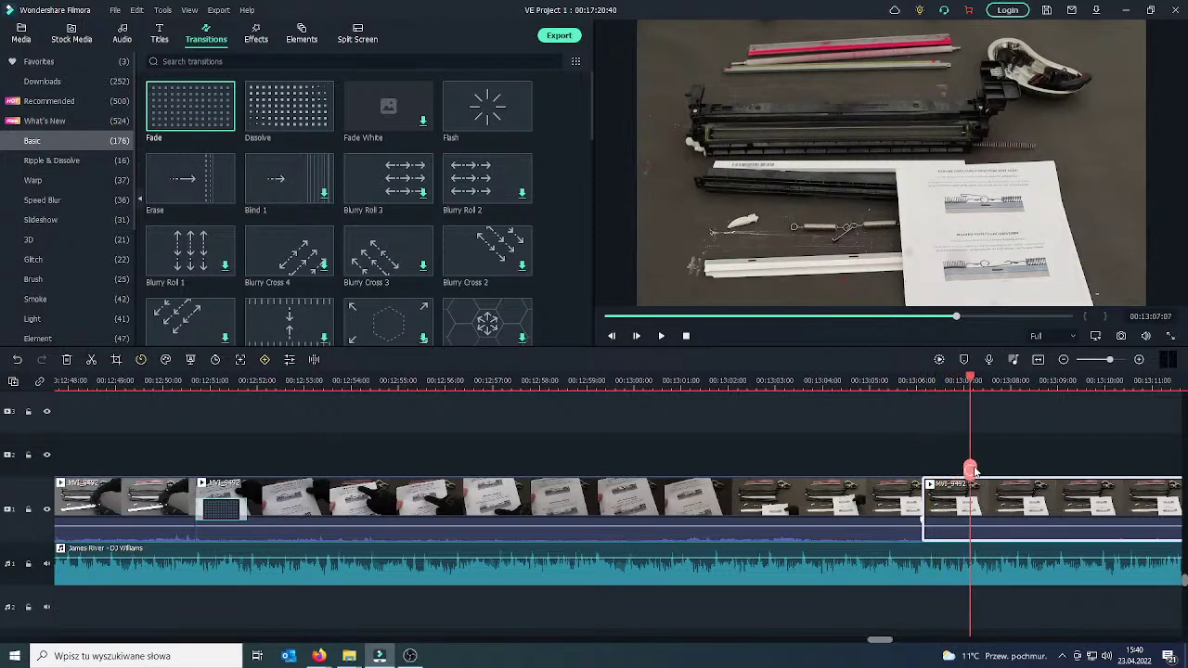
left_click_drag(1035, 464, 1149, 461)
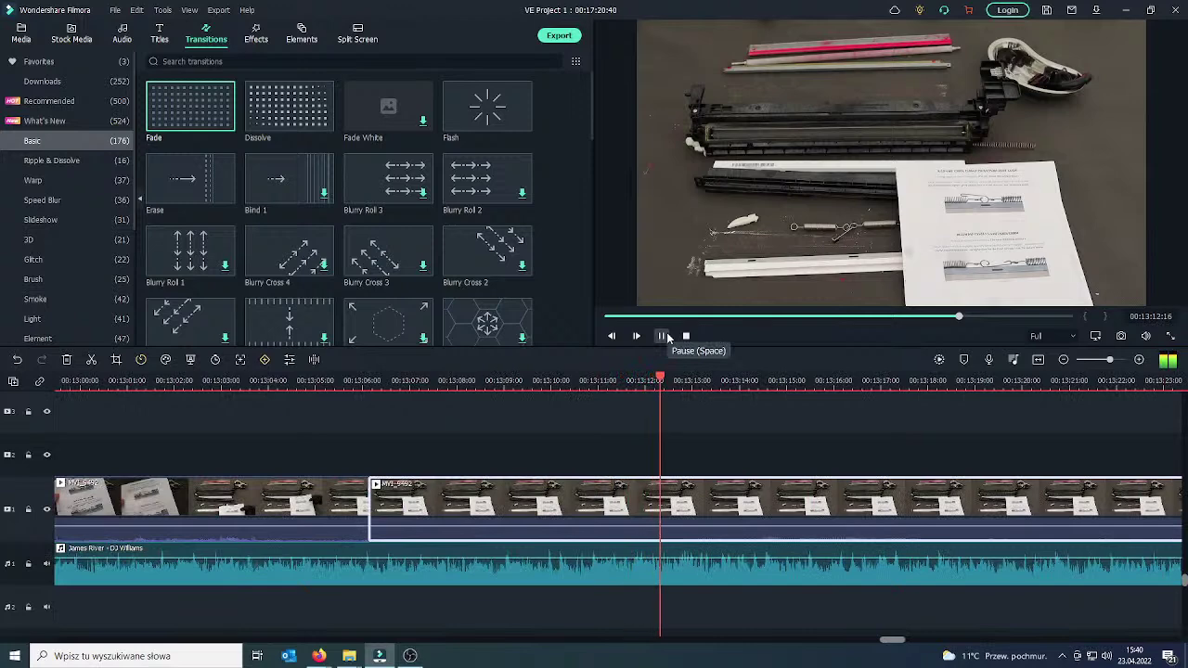
left_click_drag(715, 462, 996, 506)
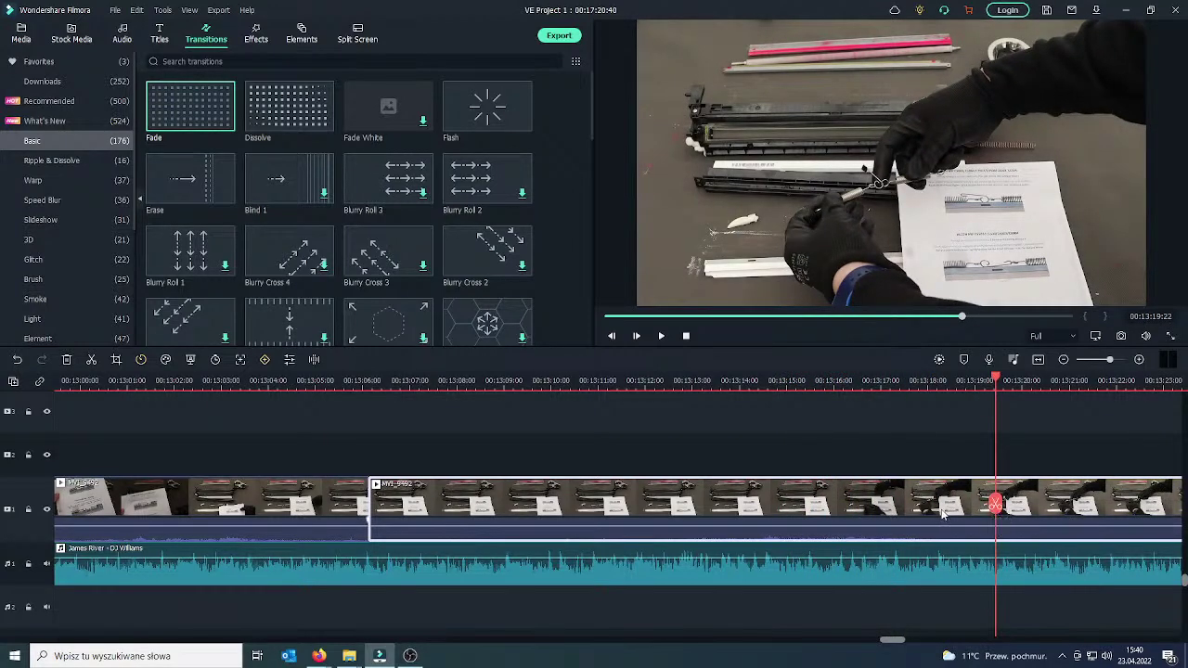
key("Up")
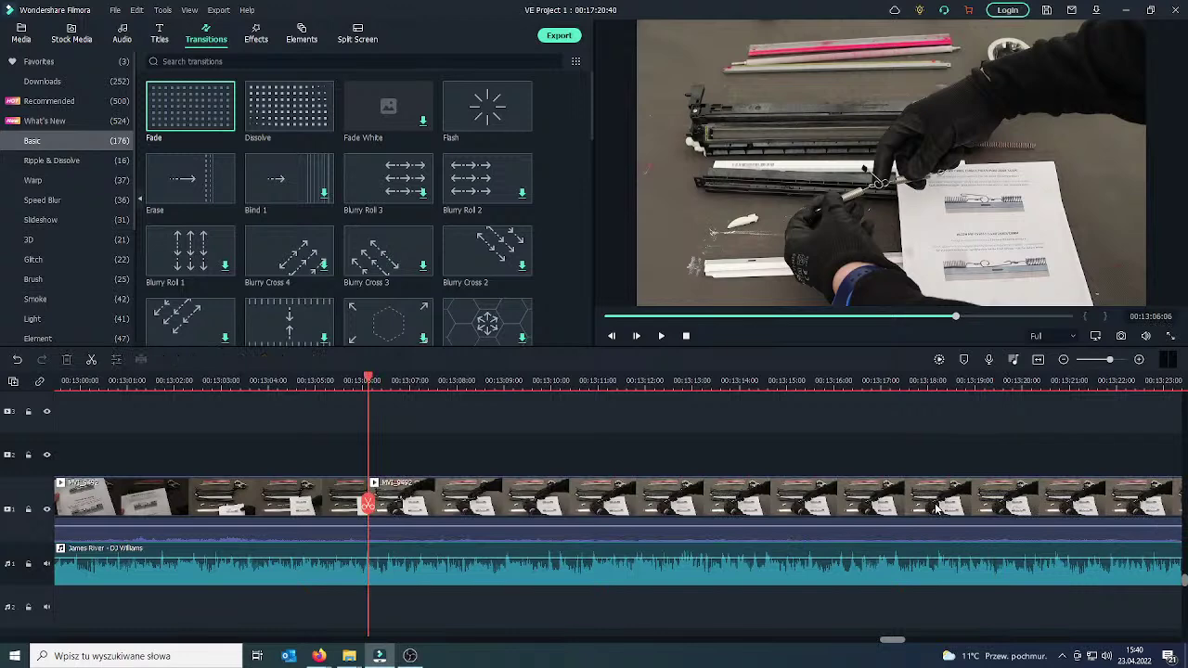
left_click(662, 336)
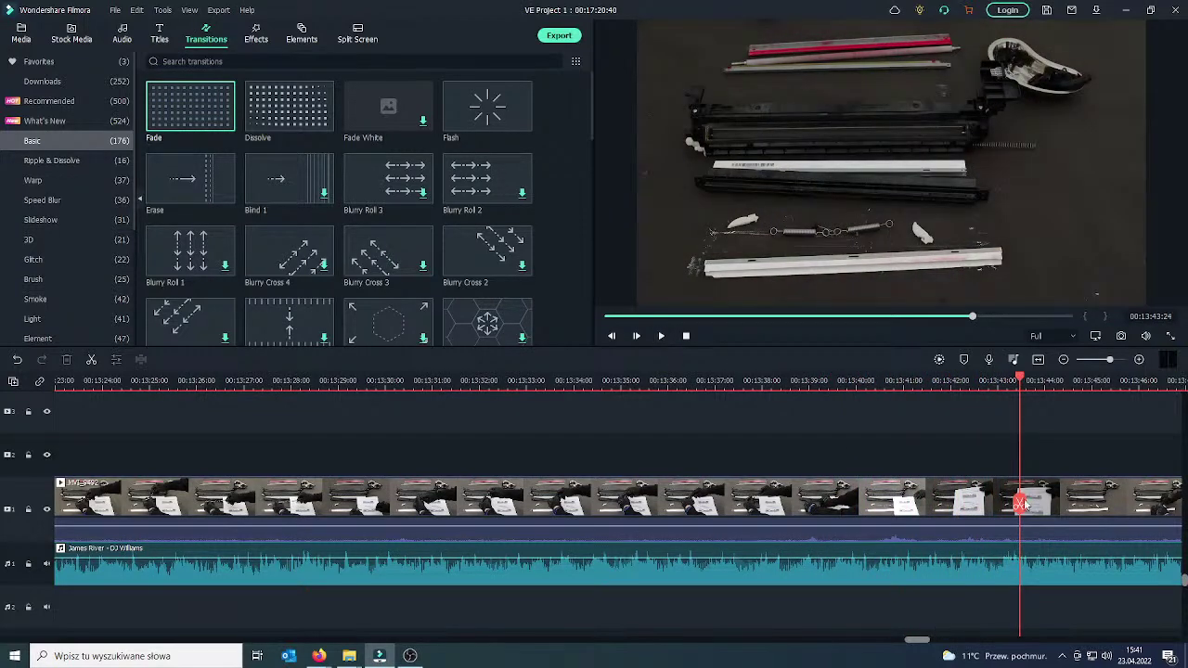
Cut out the MVI_9492 footage between 13:44 and 13:52:48 and drag an Erase transition onto the new junction.
left_click(661, 336)
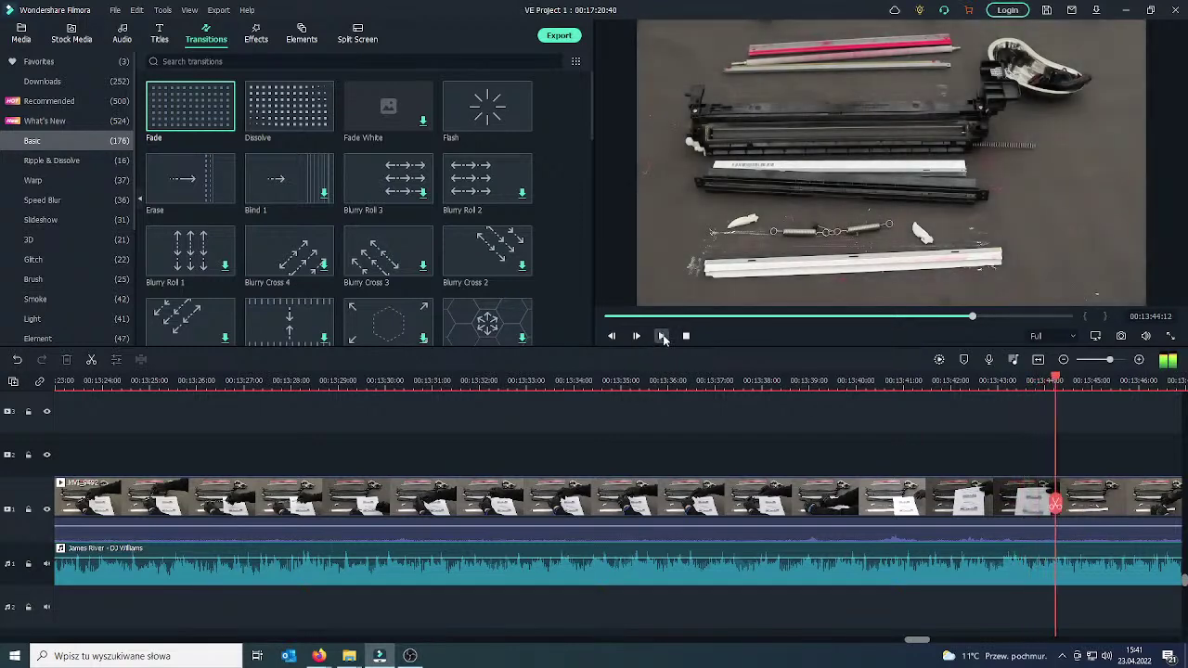
left_click(1075, 499)
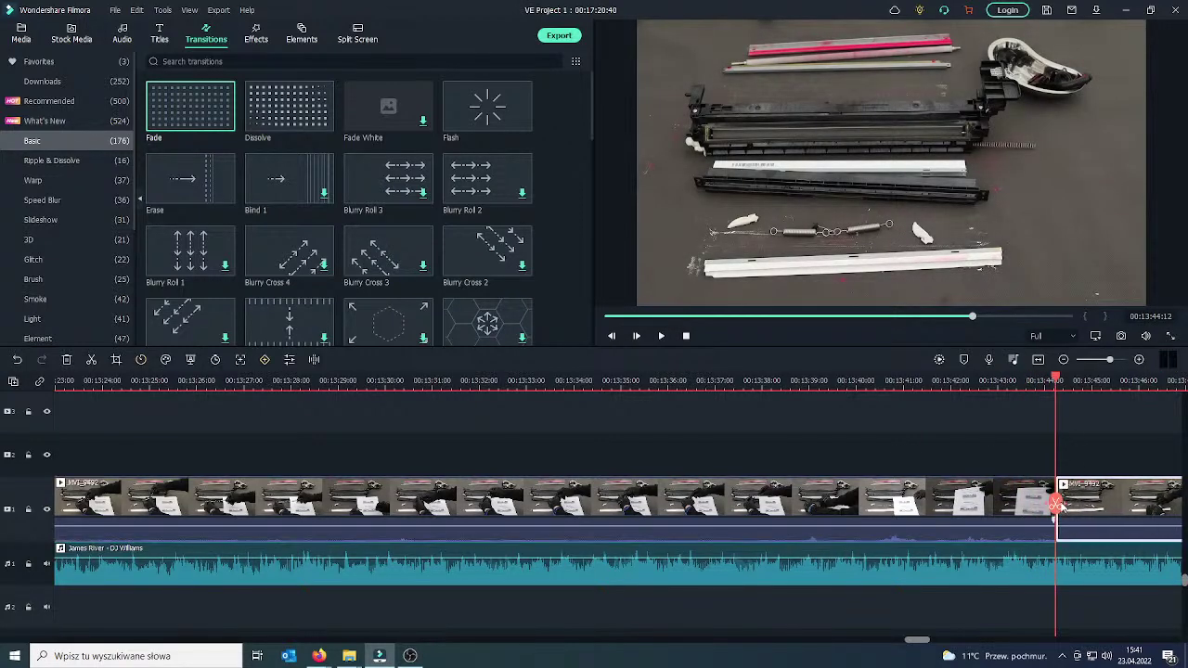
left_click(1056, 503)
left_click_drag(1068, 501, 1095, 498)
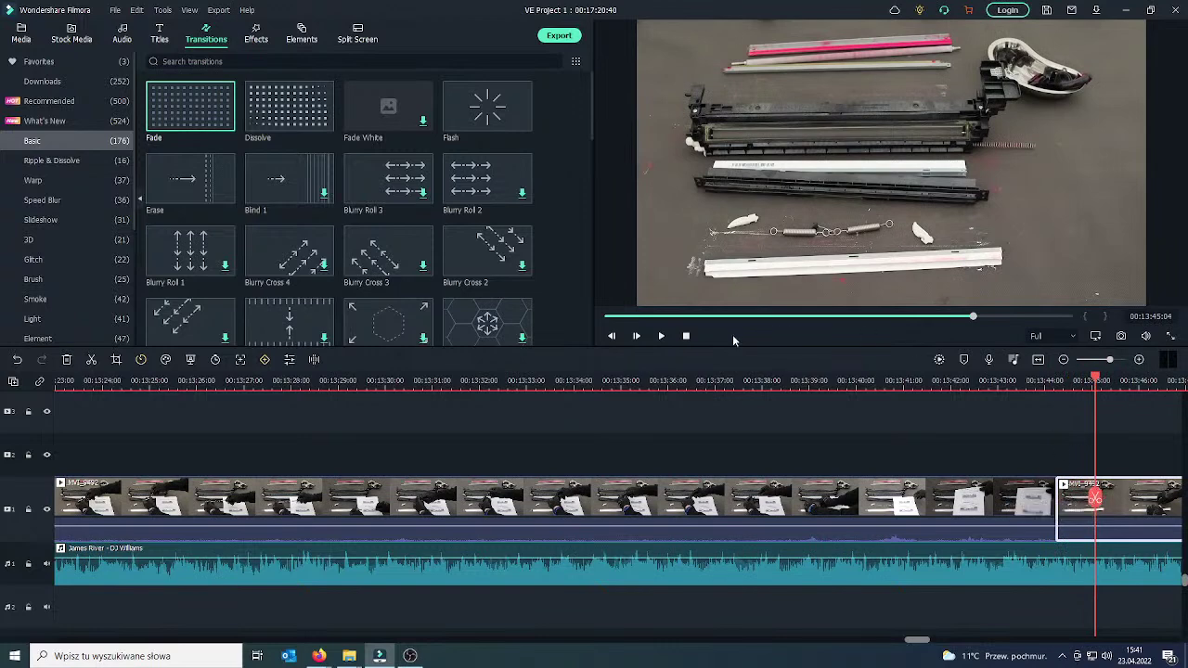
left_click(661, 336)
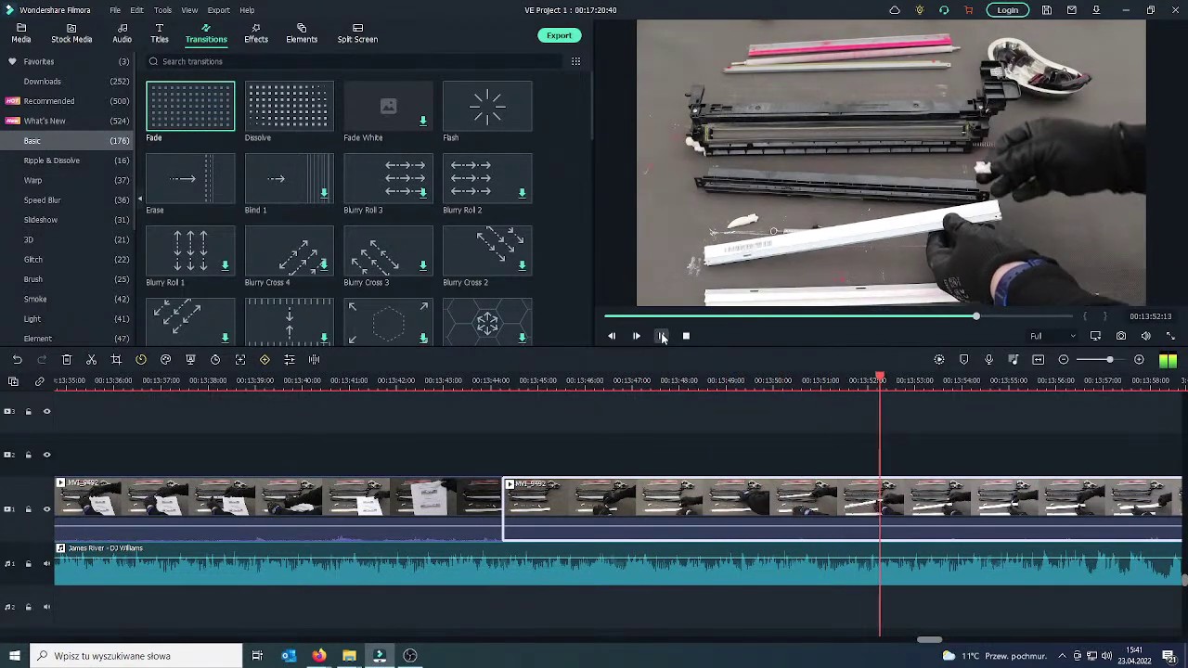
left_click(662, 336)
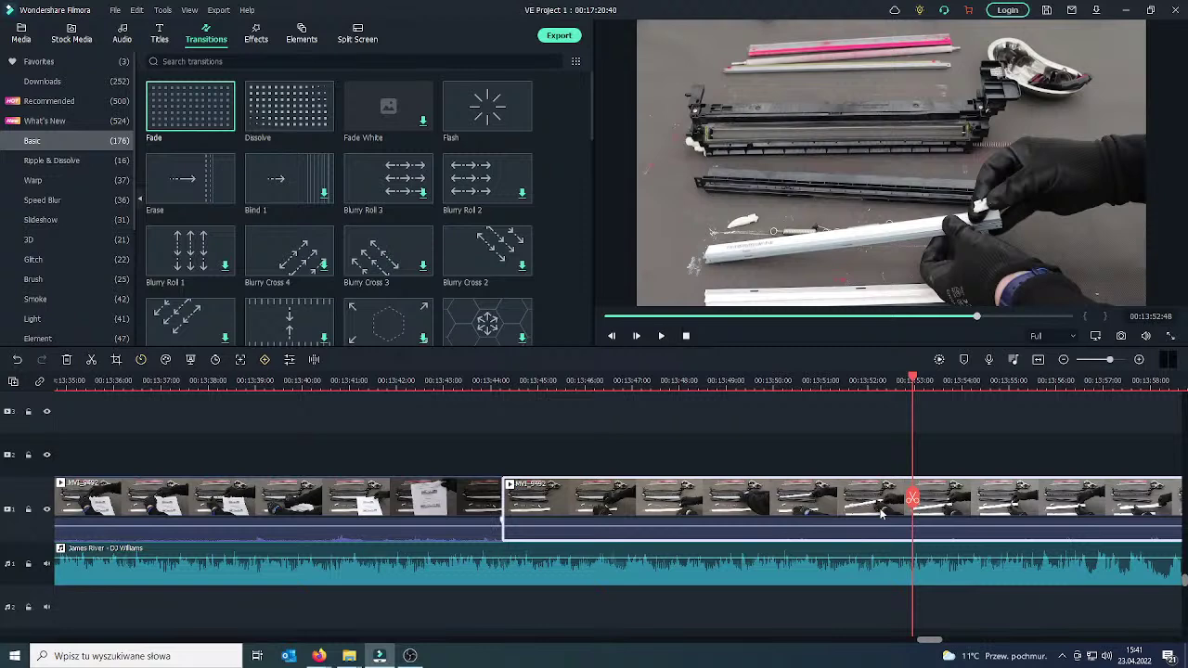
left_click(913, 499)
key("Delete")
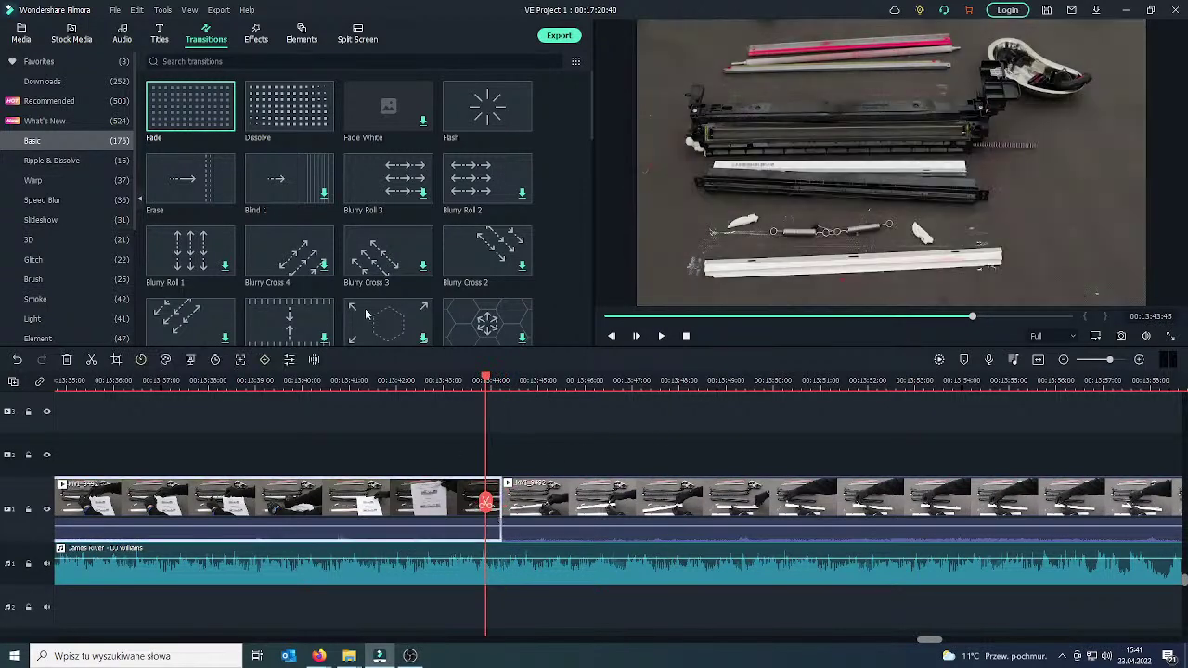
mouse_move(226, 198)
left_mouse_down()
mouse_move(528, 524)
mouse_move(464, 522)
left_mouse_up()
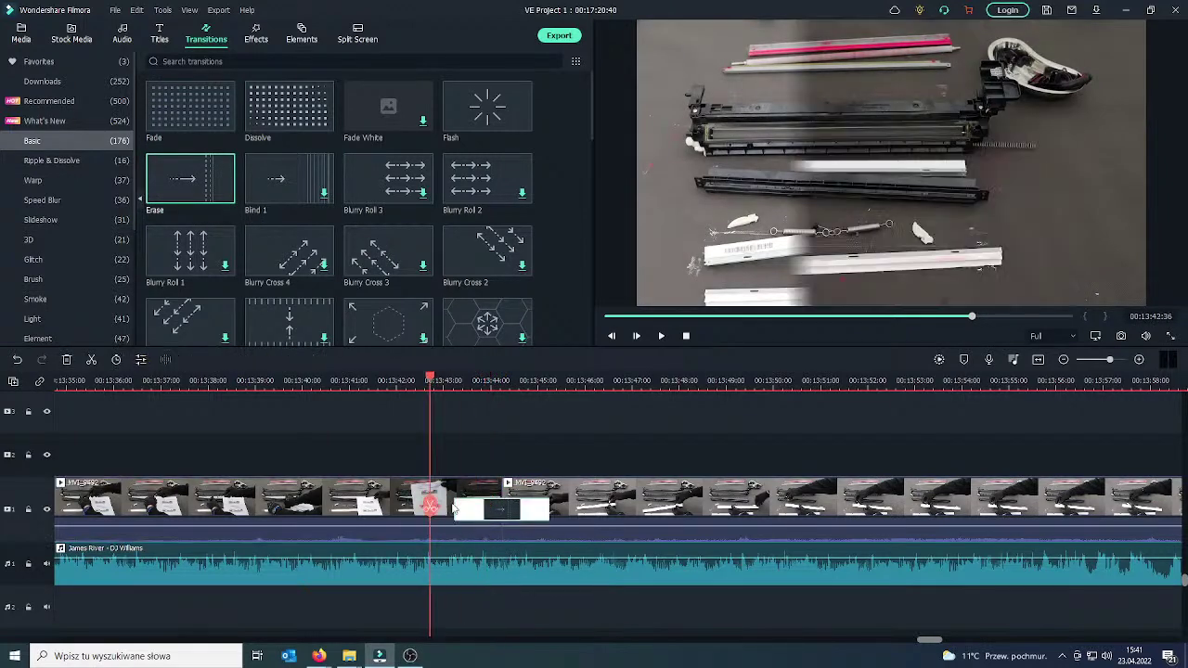
left_click(662, 337)
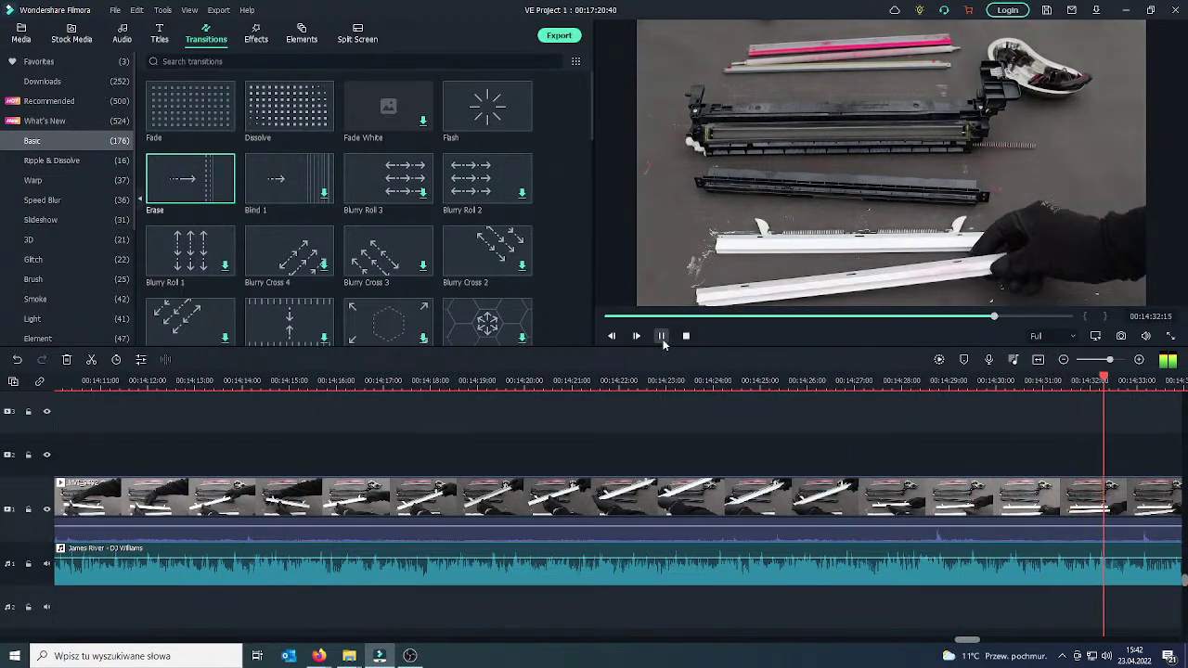
Trim the last MVI_9492 clip to end at about 14:29, then append MVI_9493 from the media library.
left_click(662, 337)
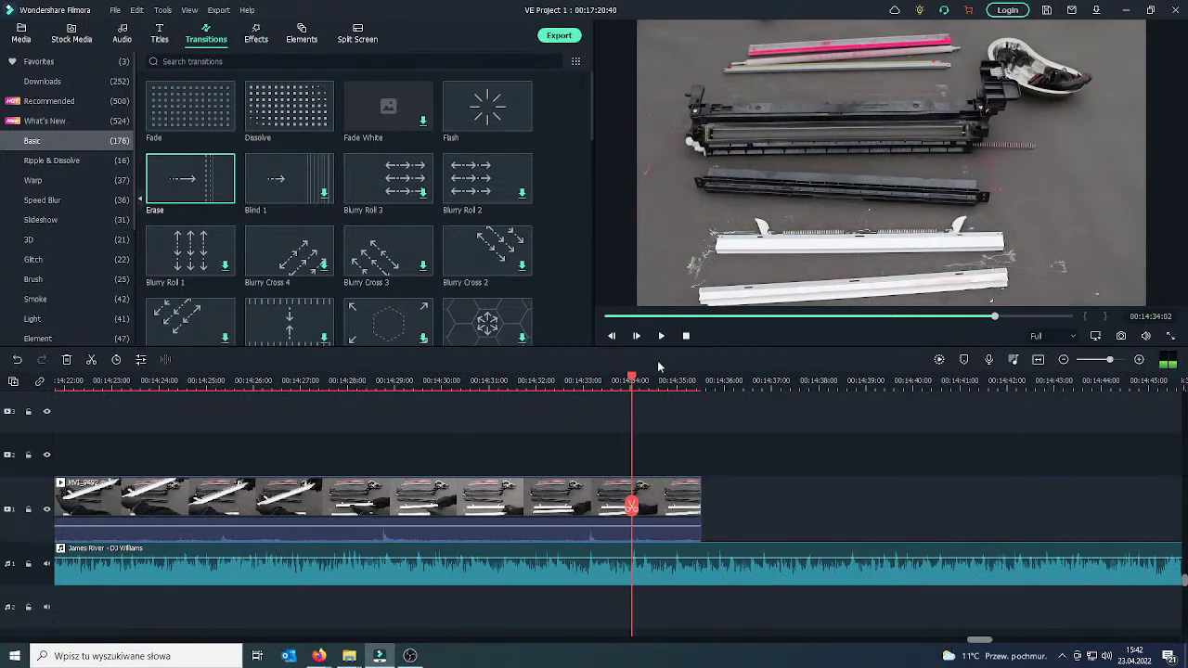
left_click_drag(592, 501, 397, 498)
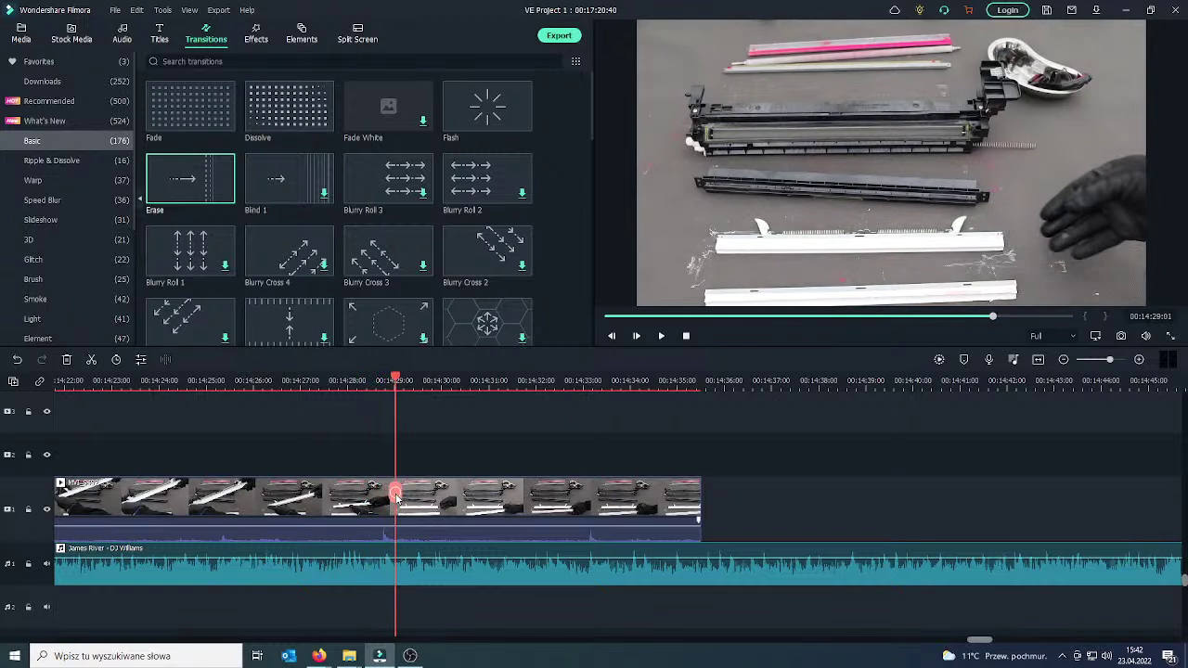
left_click(397, 494)
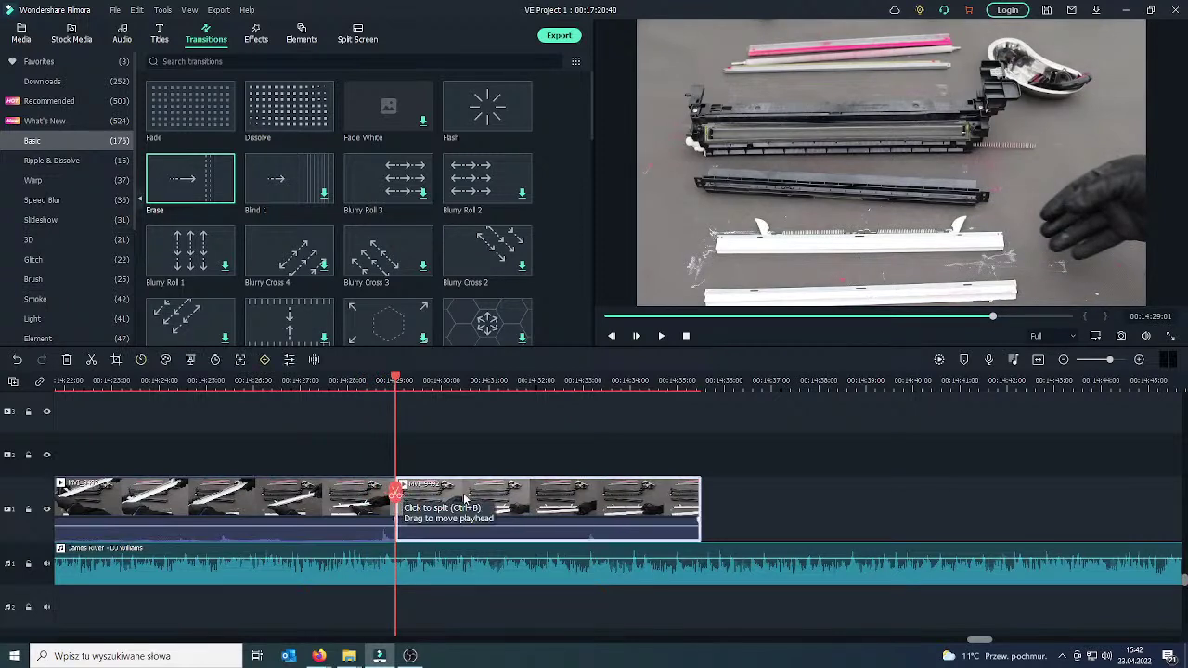
key("Delete")
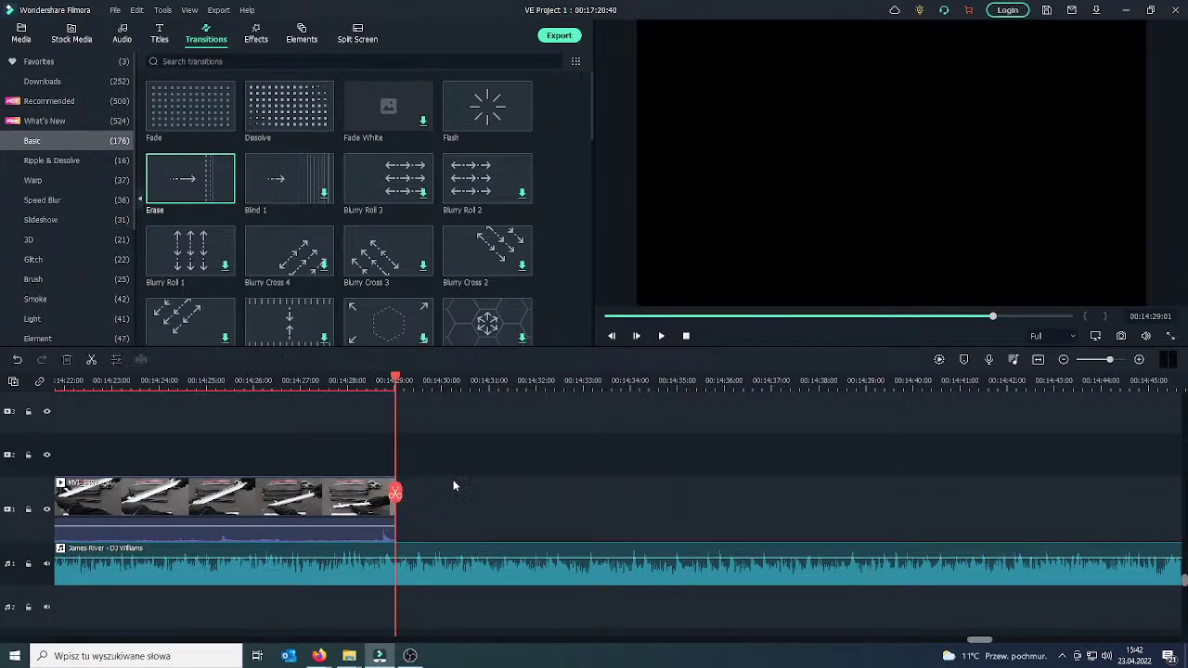
left_click(23, 31)
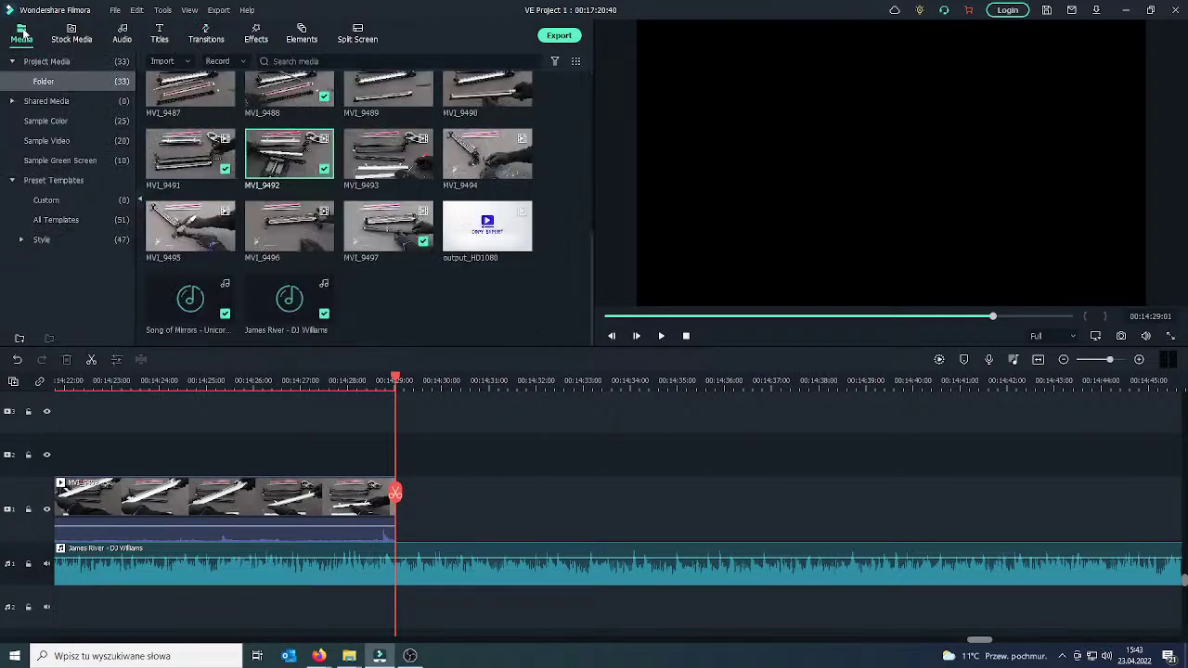
left_click(425, 171)
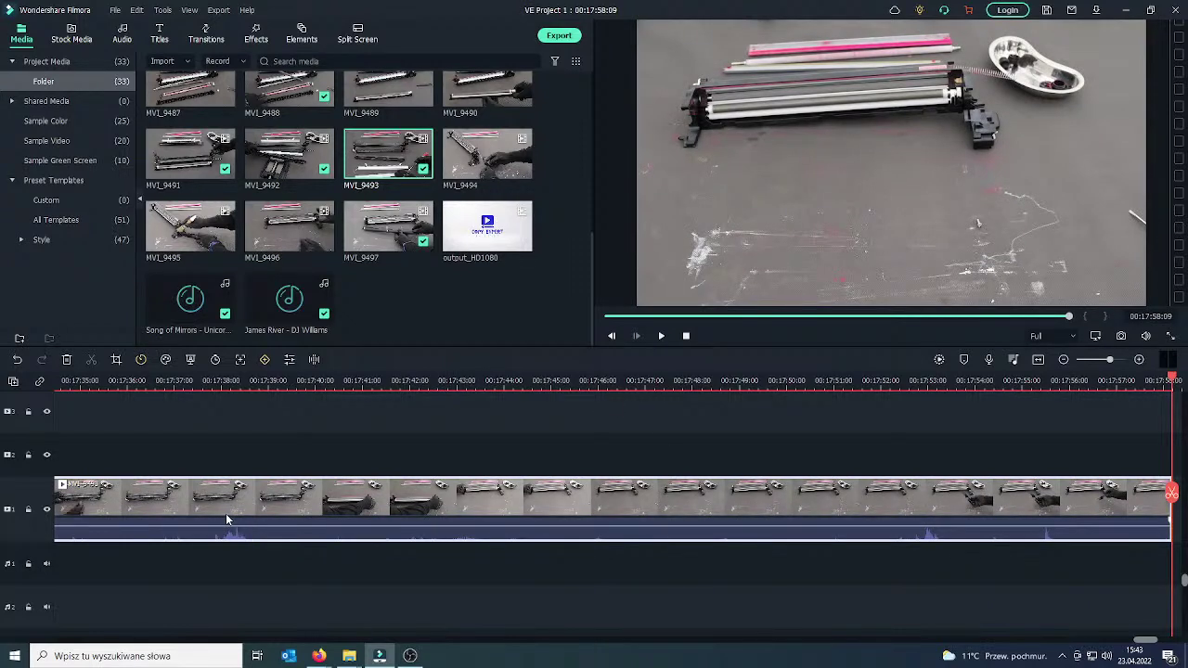
Delete the first ten seconds of MVI_9493, shortening the project to 00:17:48:08.
double_click(443, 492)
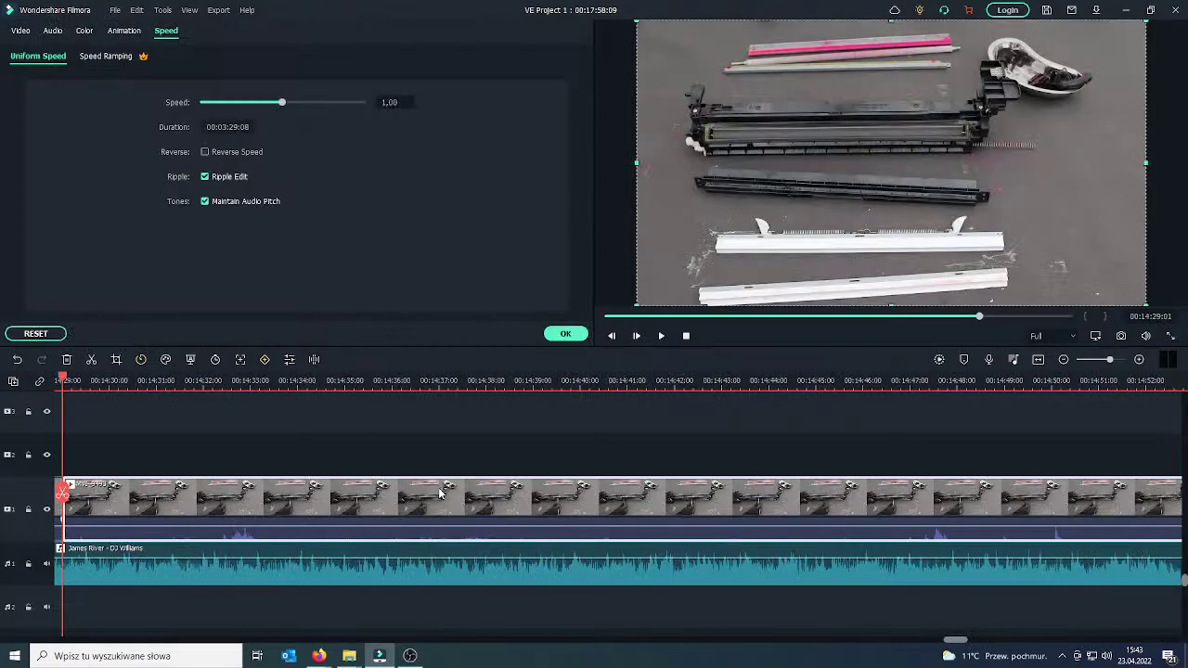
left_click_drag(62, 501, 612, 492)
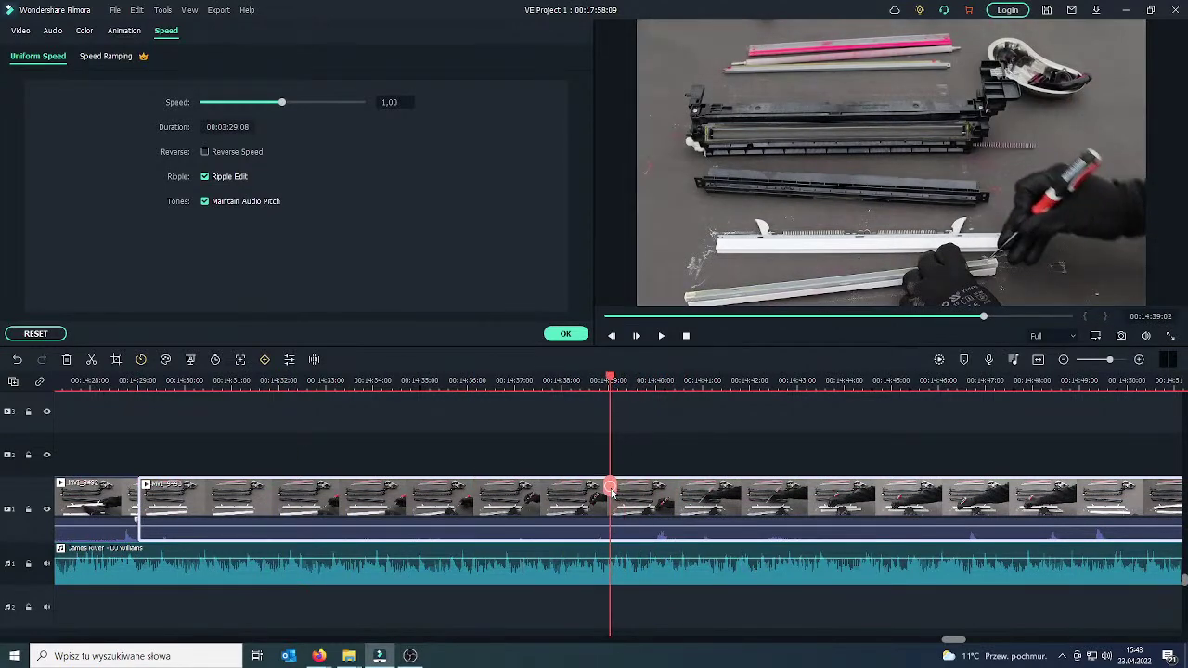
left_click(611, 492)
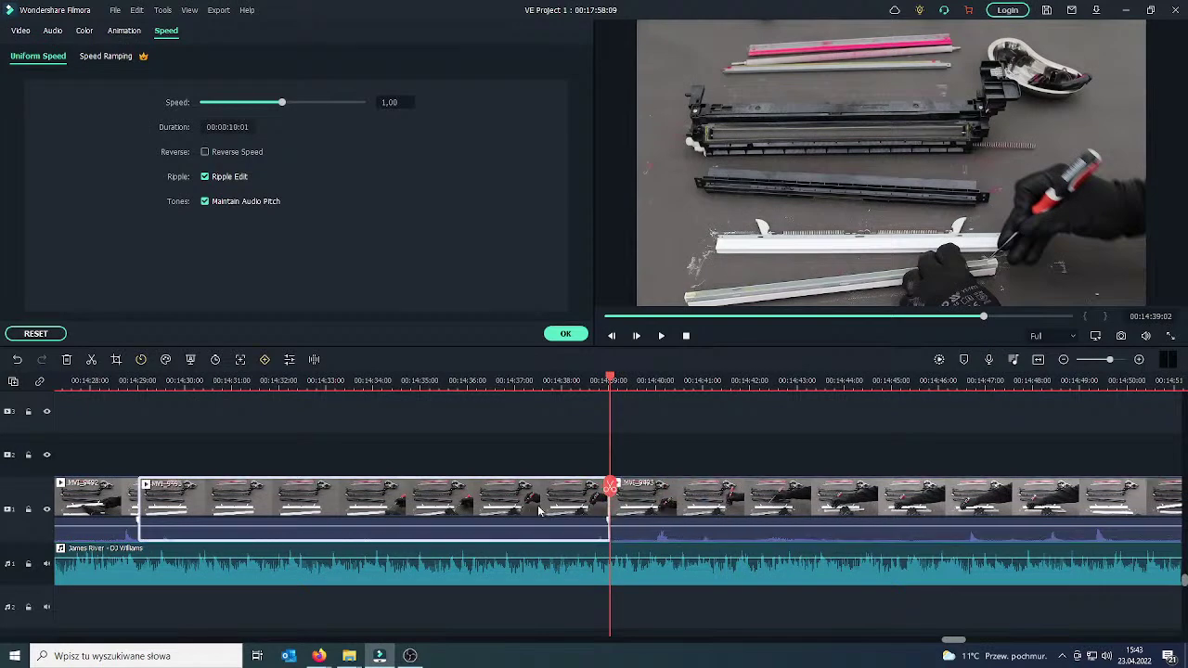
key("Delete")
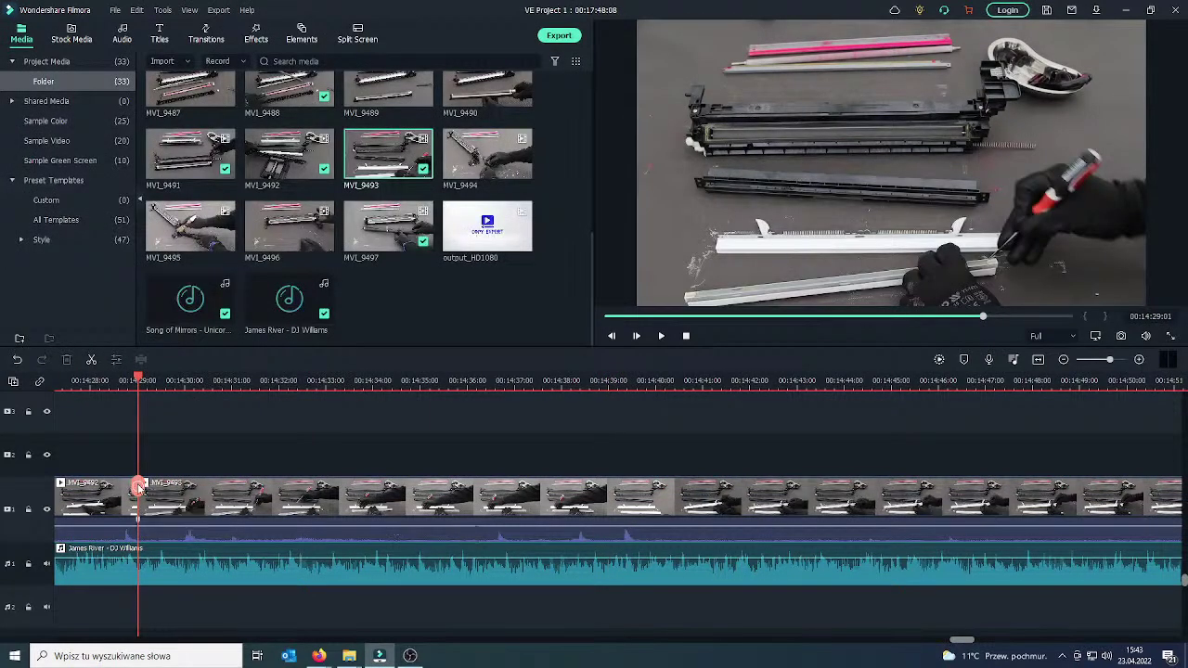
Undo an accidental split of the music track, then split MVI_9493 at about 00:14:31.
left_click(127, 486)
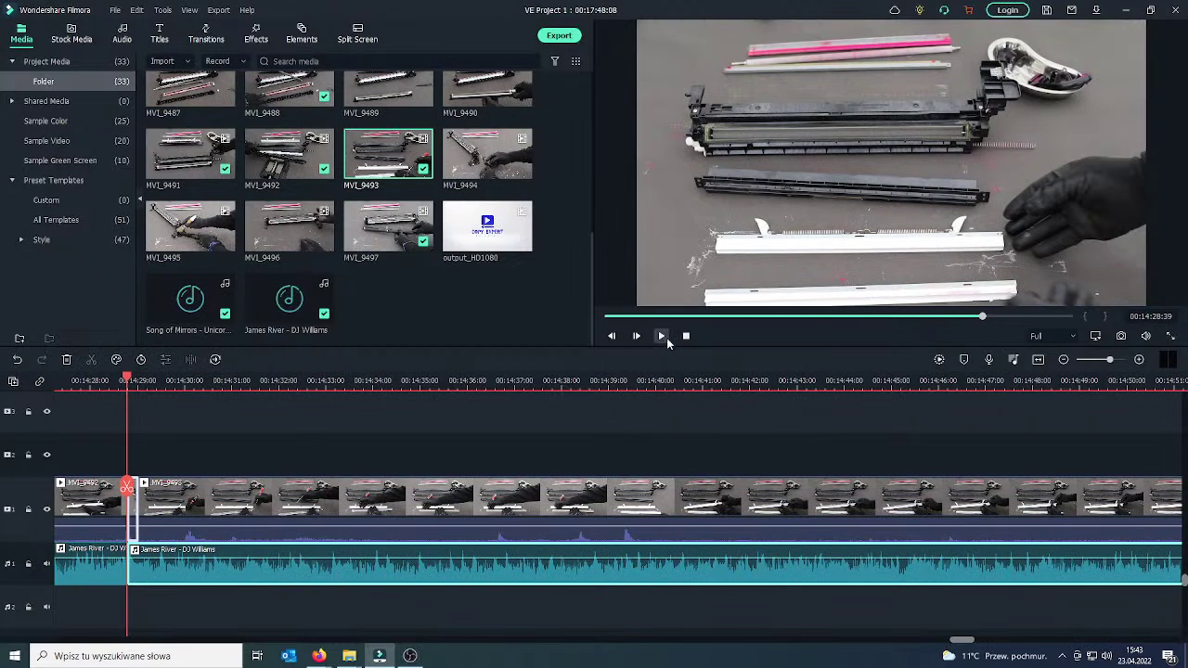
key("space")
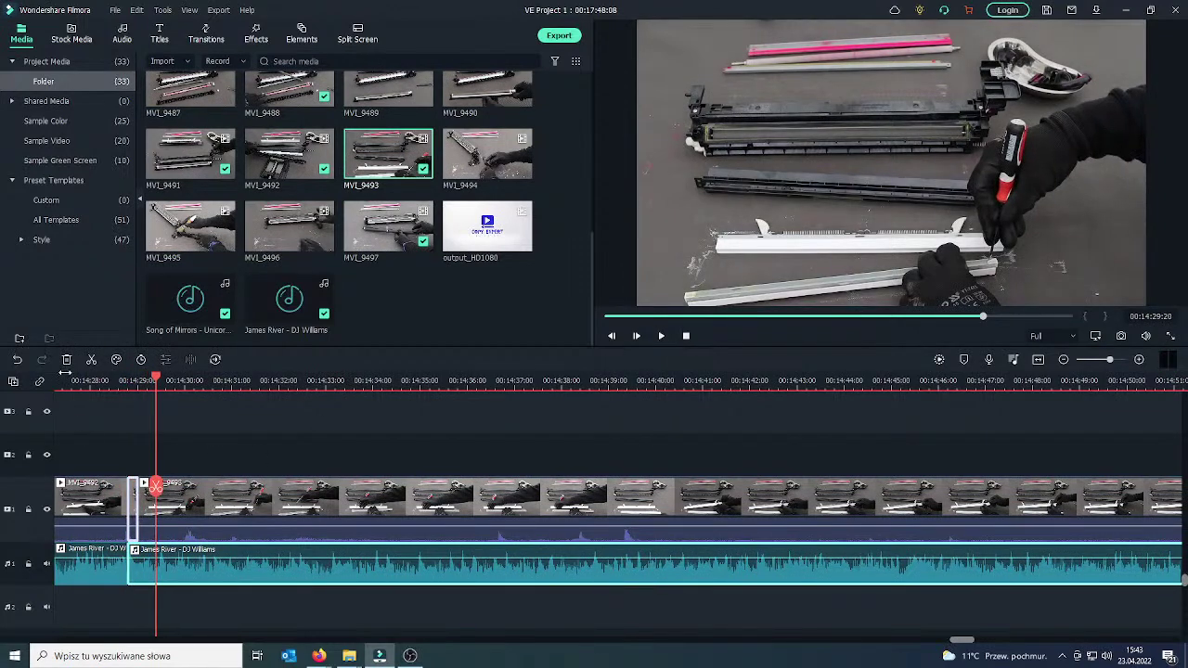
left_click(15, 360)
left_click_drag(156, 485, 255, 485)
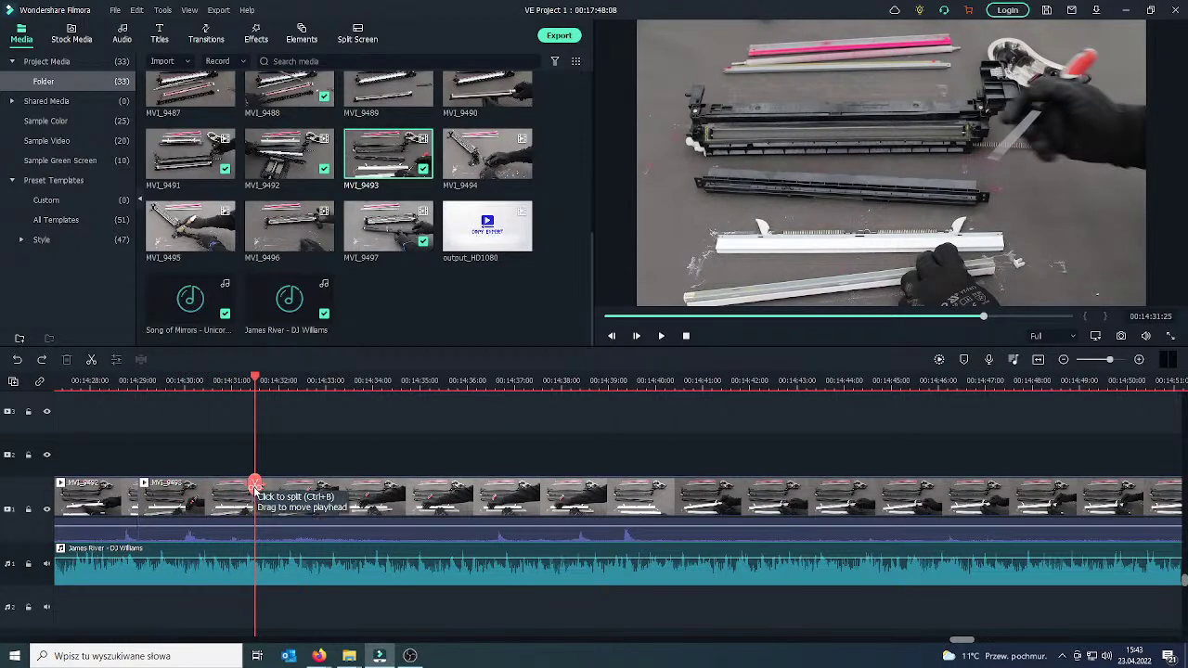
left_click(224, 517)
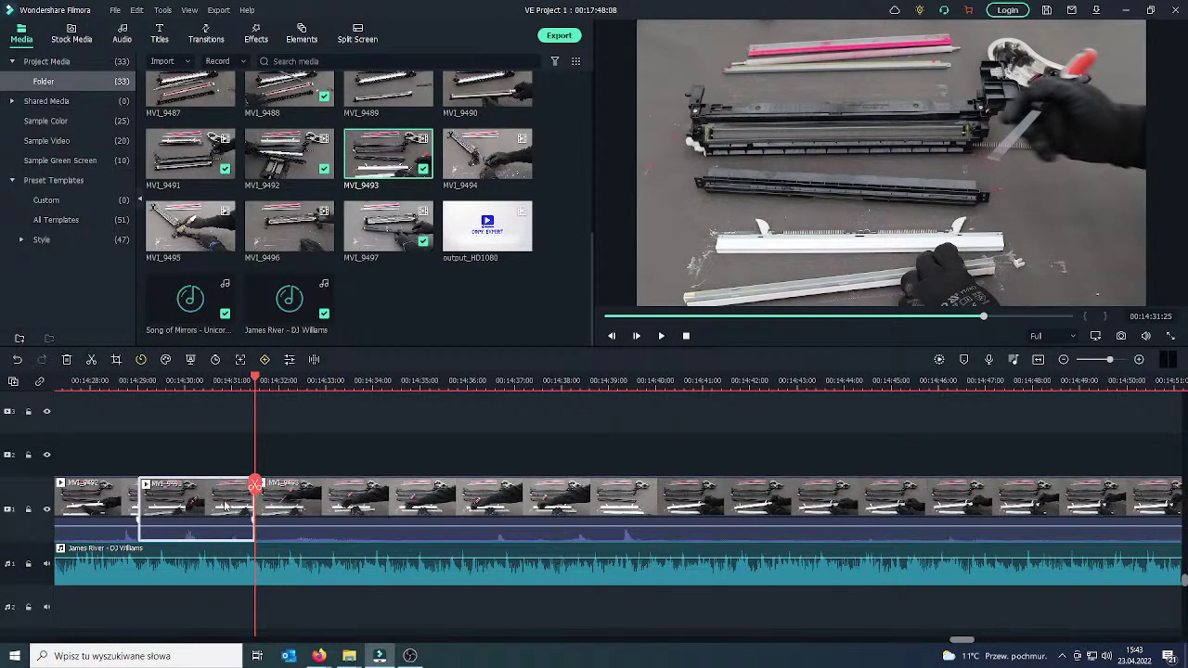
Crop the short MVI_9493 piece to 1072x603, framing the gloved hands with the screwdriver.
right_click(224, 506)
mouse_move(297, 200)
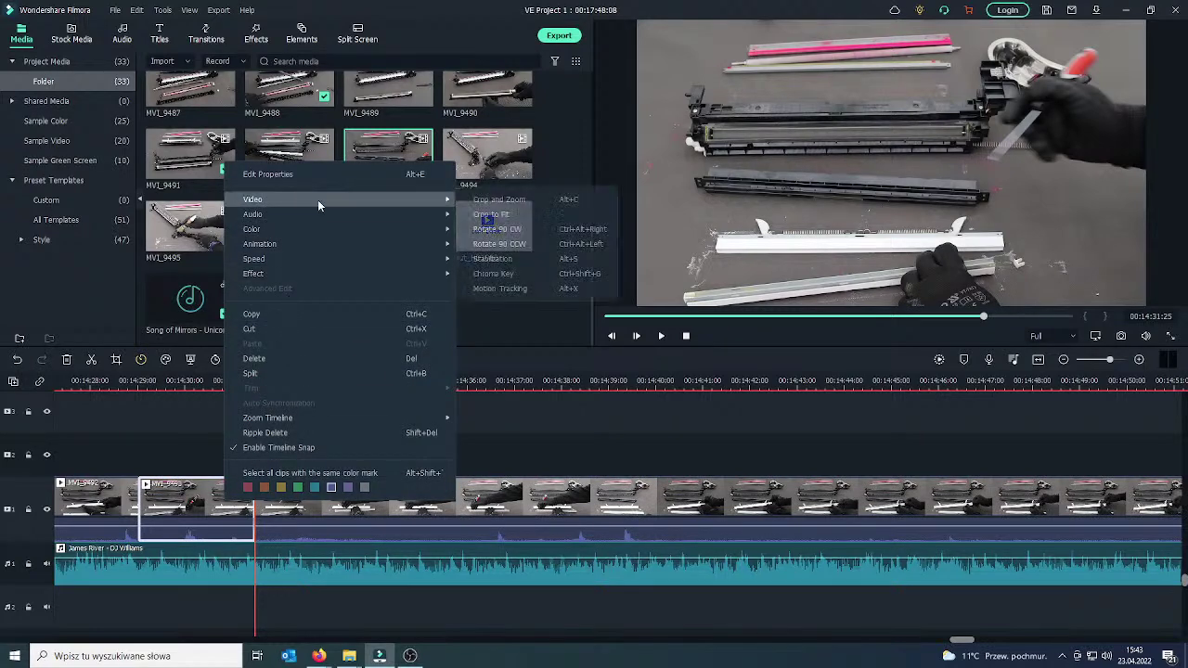
left_click(522, 200)
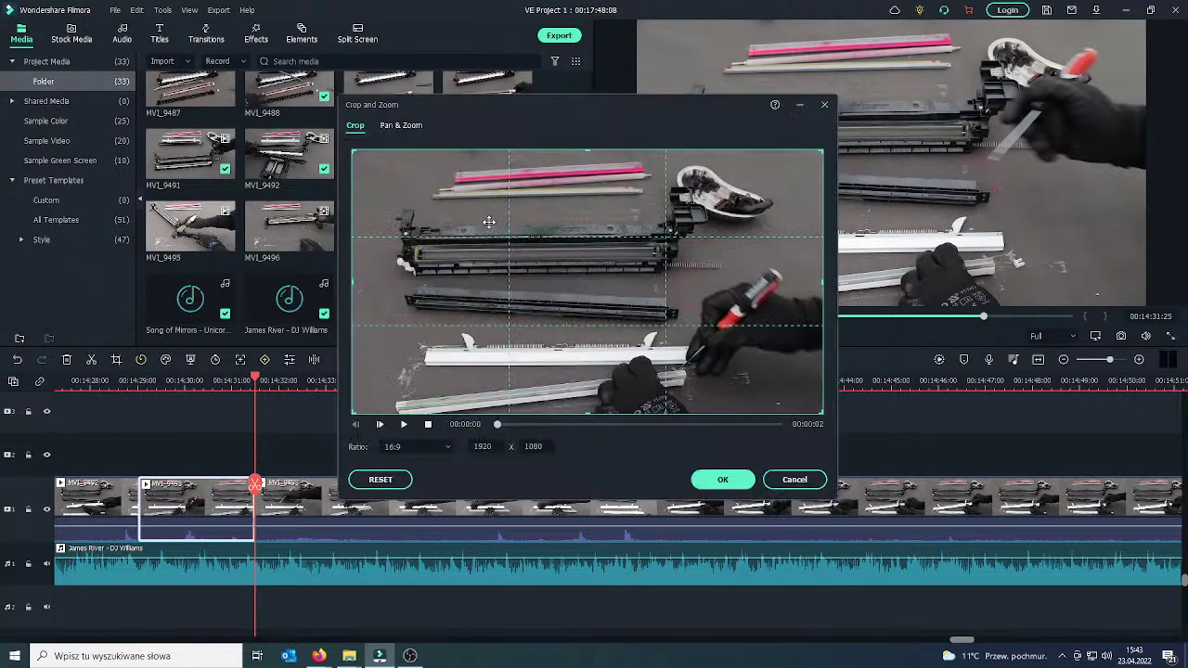
left_click_drag(353, 154, 562, 267)
left_click_drag(598, 312, 670, 357)
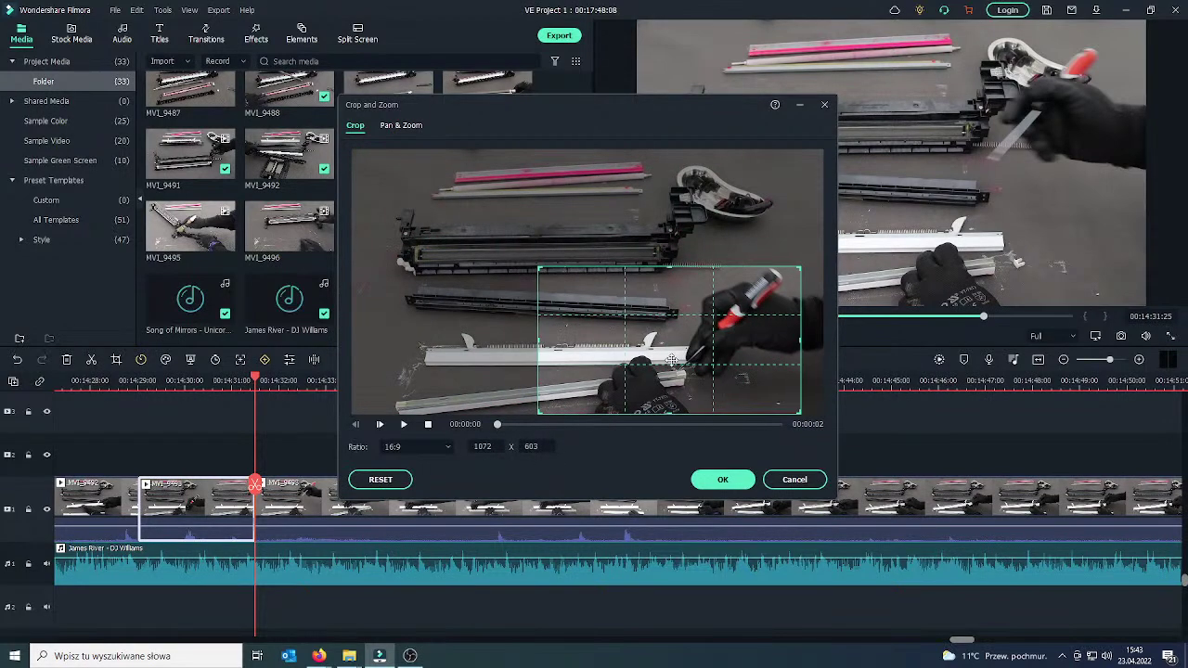
left_click(717, 479)
left_click_drag(254, 489, 112, 499)
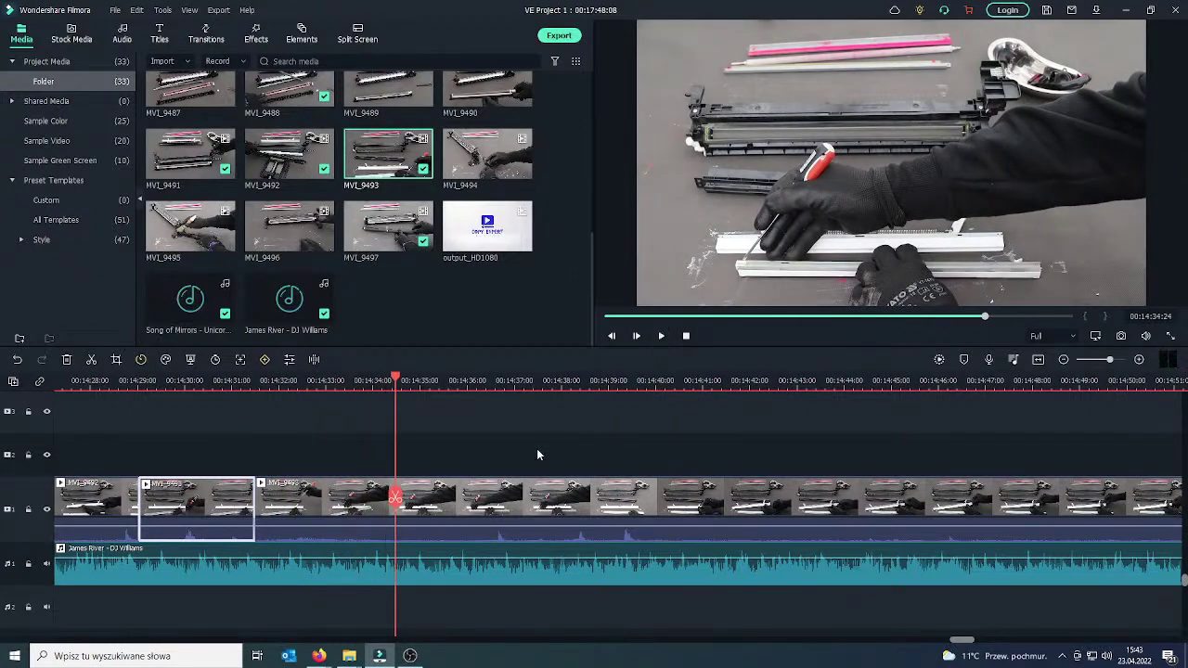
Isolate the section near 00:14:34–00:14:37 and crop it to a 944x531 close-up of the screwdriver hand.
left_click(396, 499)
left_click_drag(396, 500, 411, 504)
left_click(563, 499)
left_click(462, 506)
right_click(461, 506)
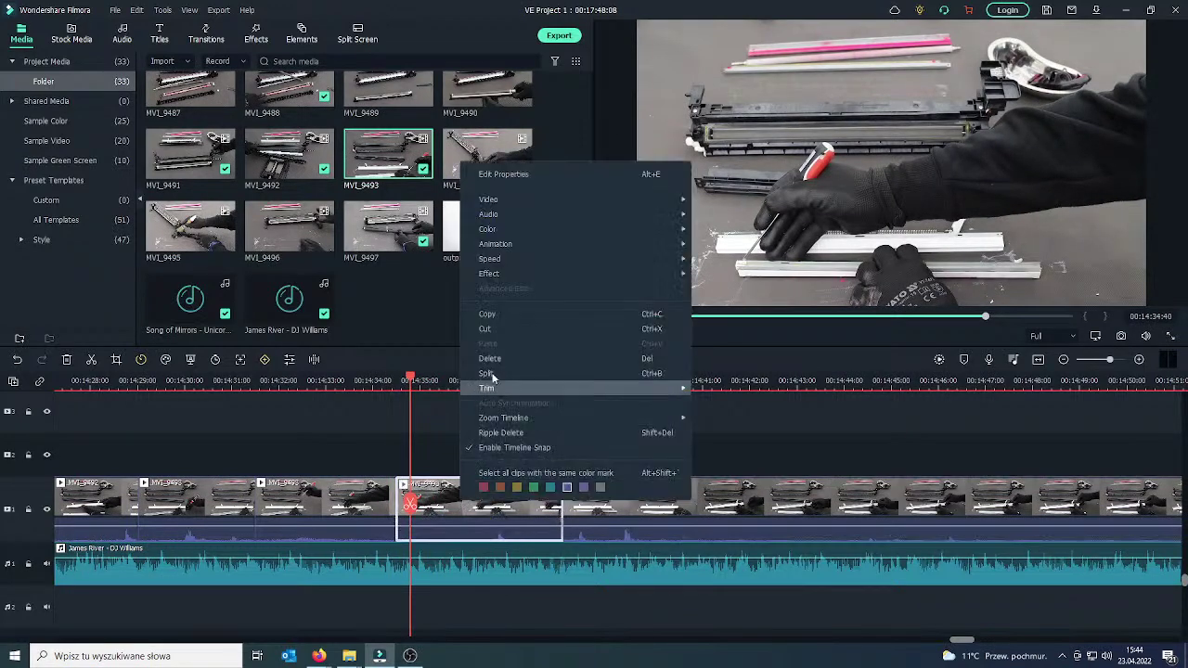
mouse_move(515, 197)
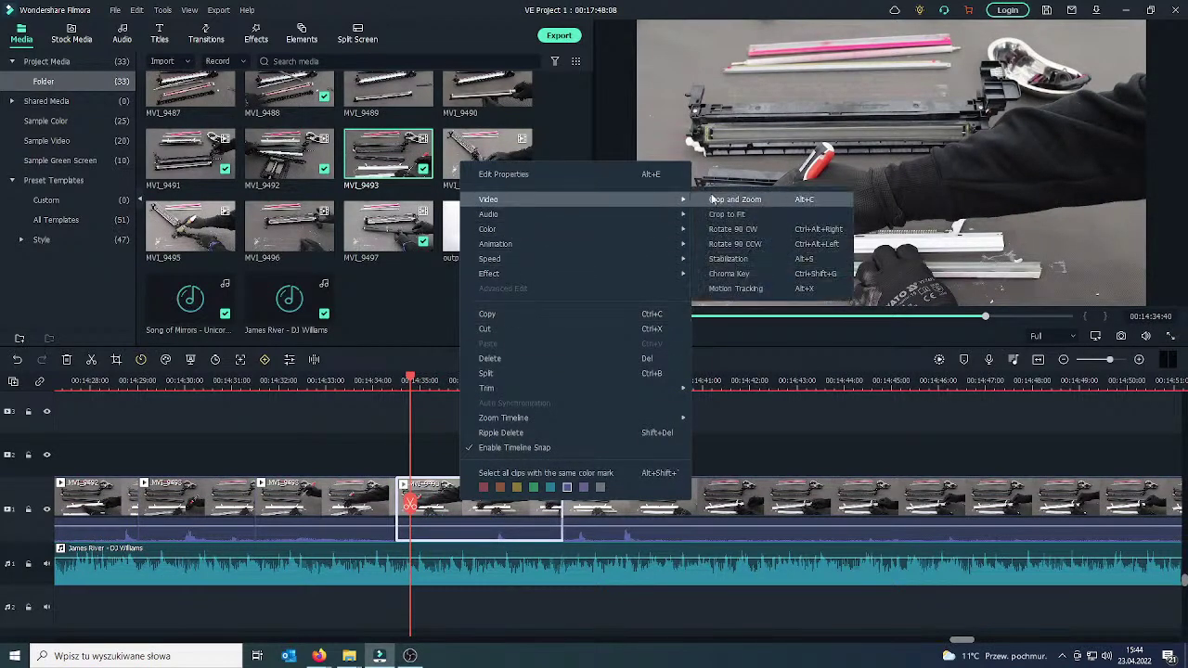
left_click(758, 203)
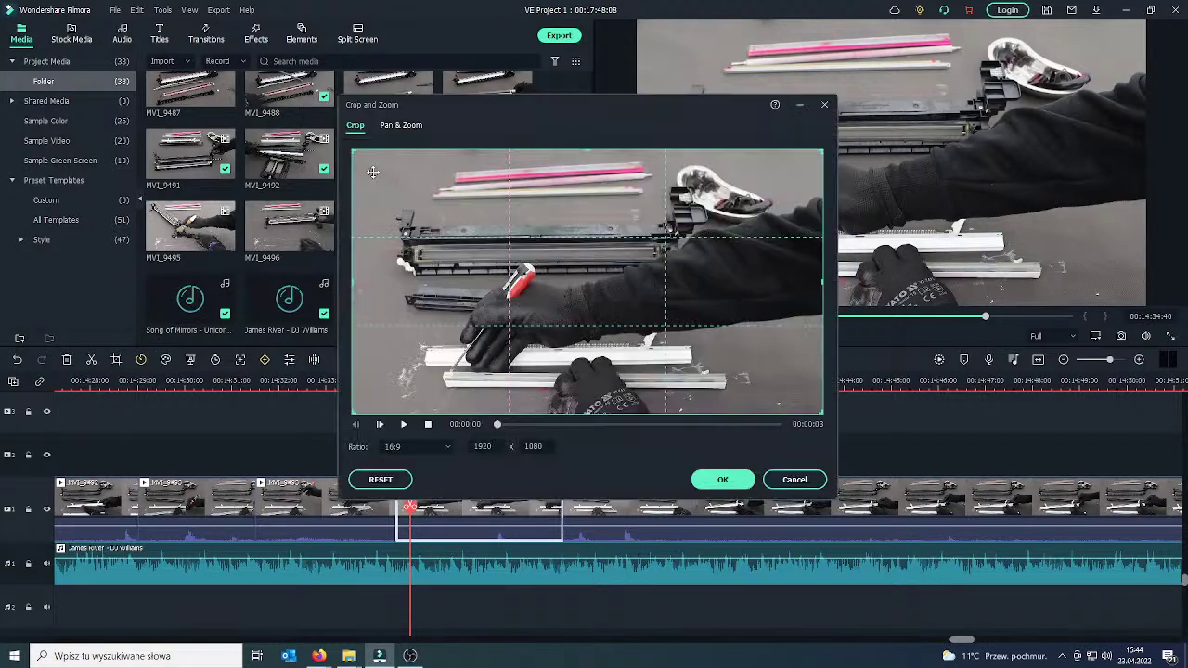
left_click_drag(355, 154, 594, 289)
left_click_drag(721, 357, 484, 361)
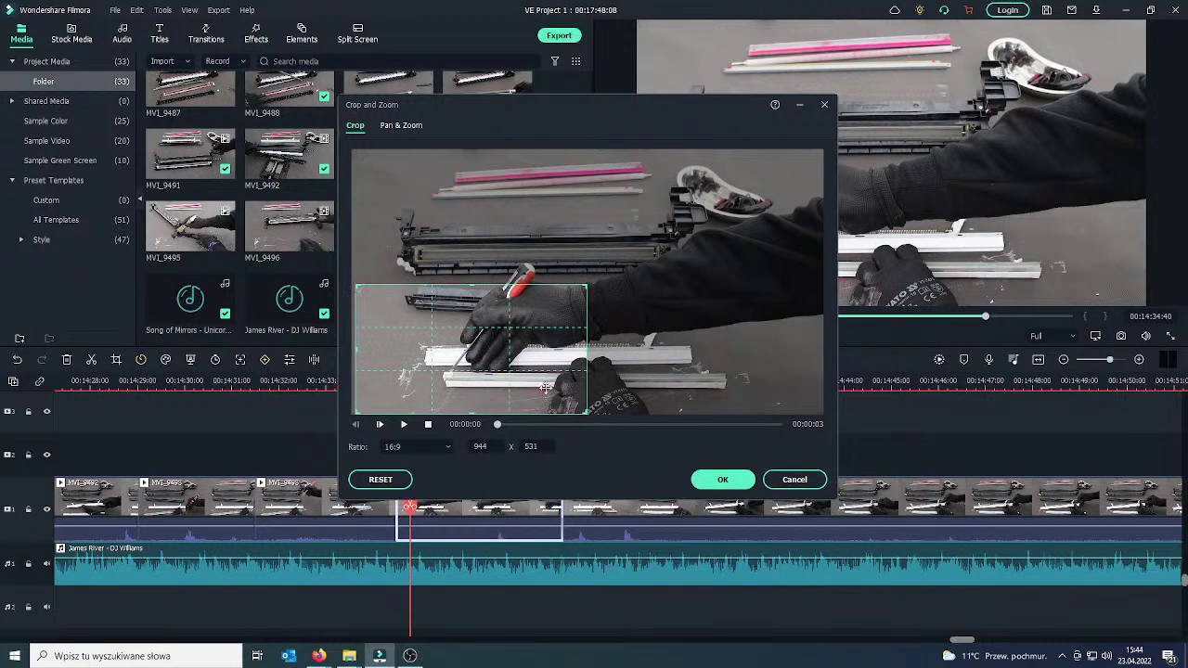
left_click(723, 480)
Split MVI_9493 near 00:14:43 and 00:14:46 to isolate a three-second piece.
left_click_drag(411, 506, 370, 506)
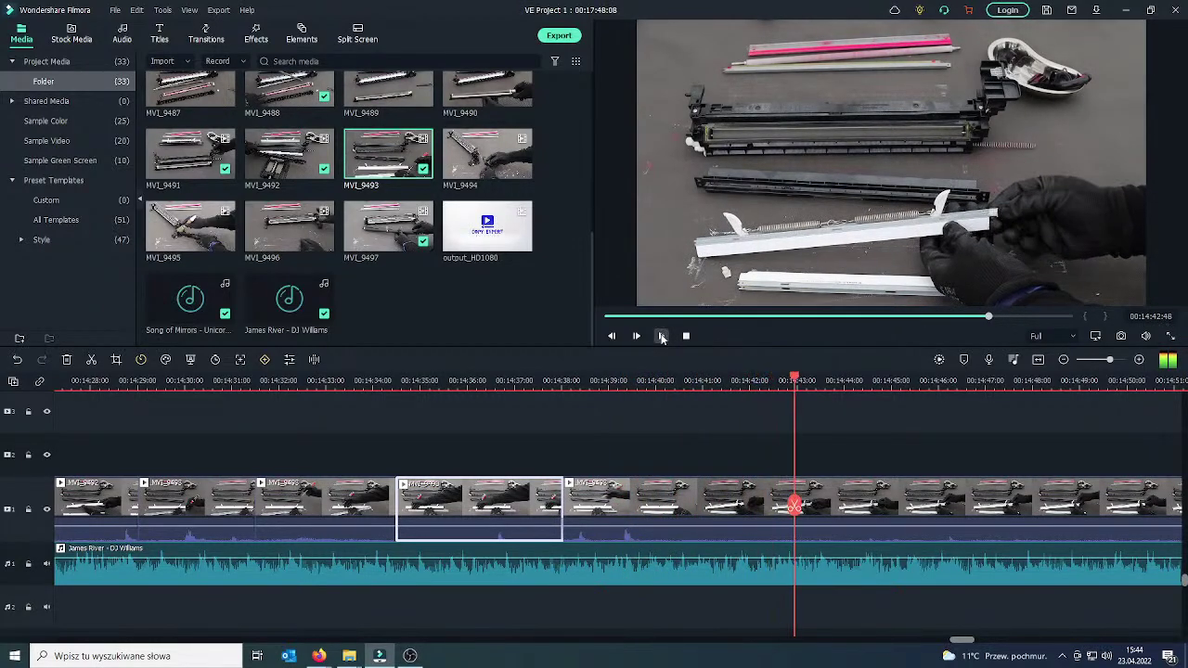
left_click(799, 524)
left_click(795, 506)
left_click_drag(795, 506, 959, 506)
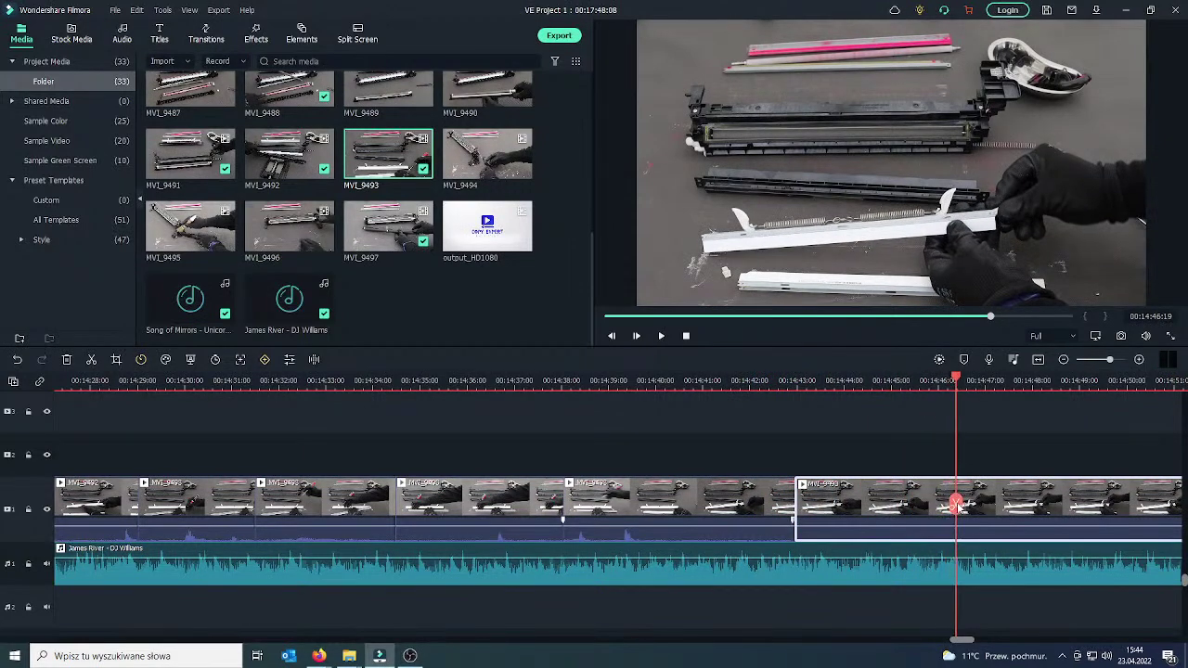
left_click(957, 504)
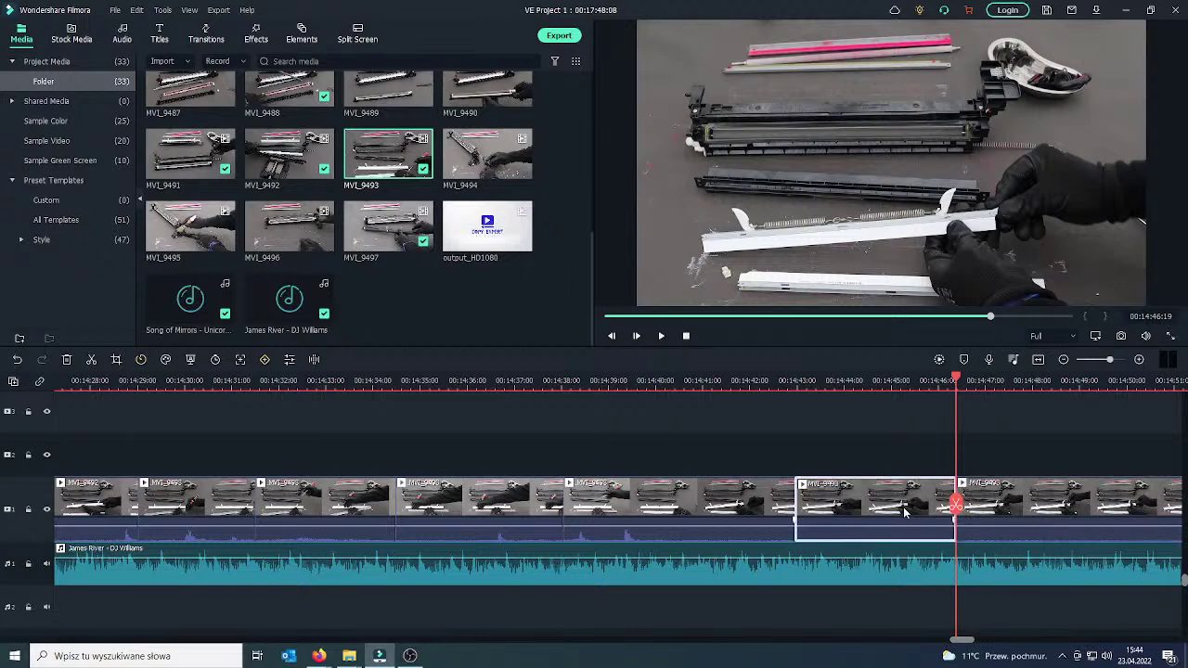
Crop the section near 00:14:44 to 1384x778 around the hands holding the white blade, then preview it.
right_click(898, 510)
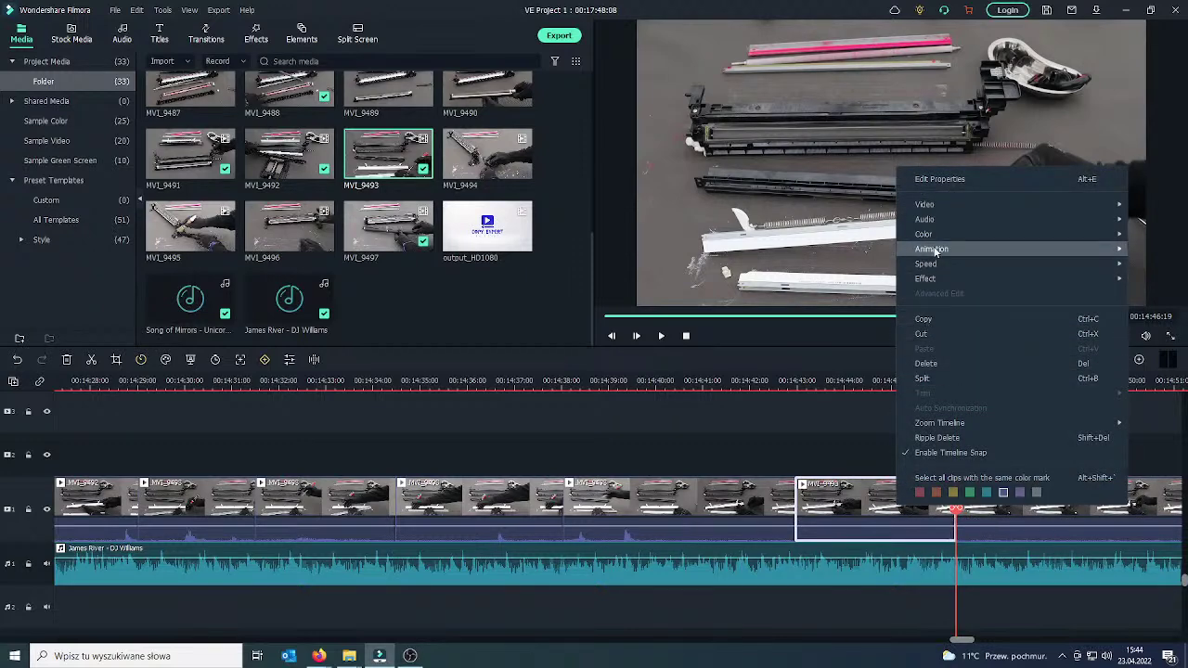
mouse_move(933, 204)
left_click(774, 204)
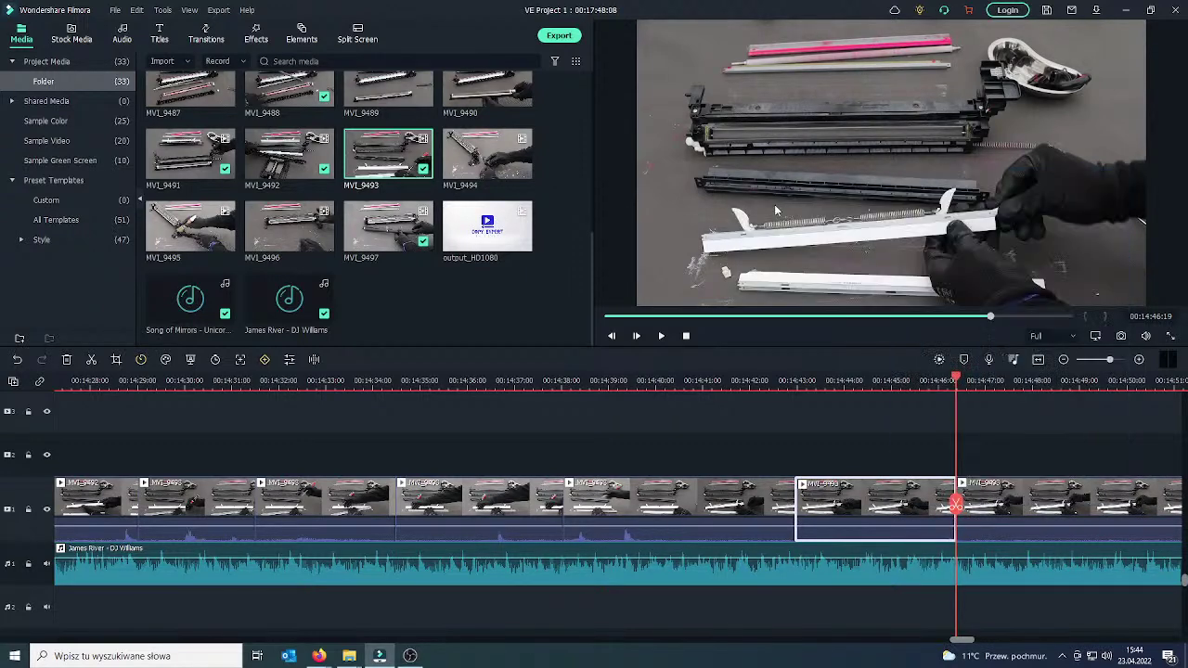
left_click_drag(818, 152, 698, 223)
left_click_drag(619, 291, 748, 299)
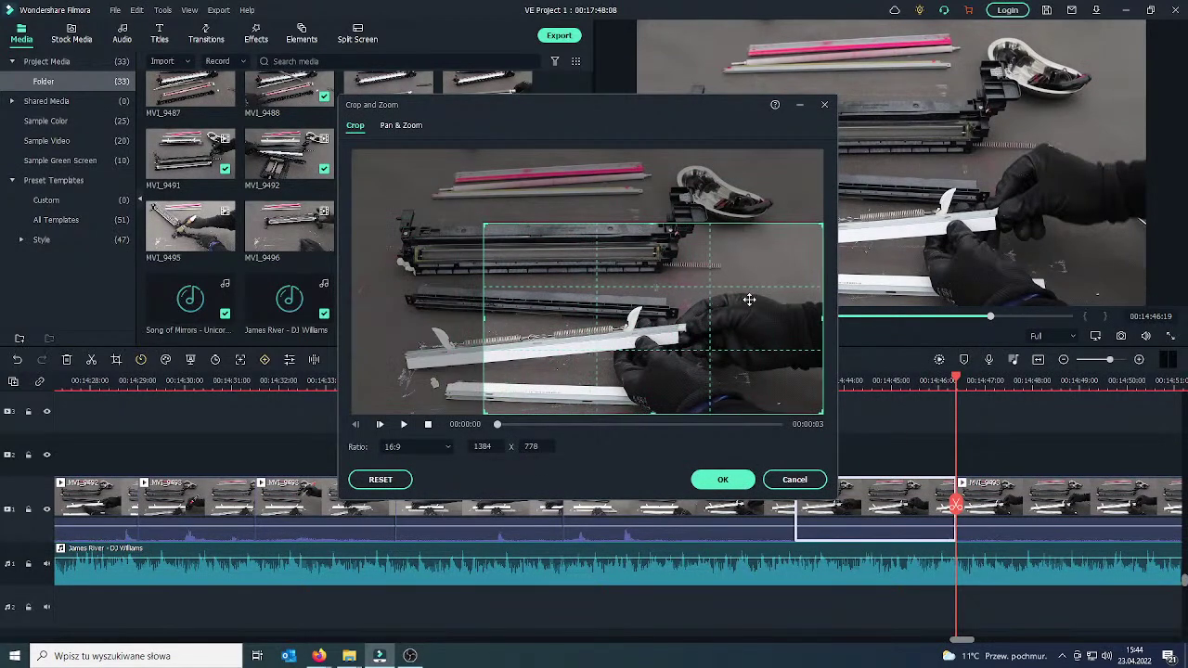
left_click(723, 480)
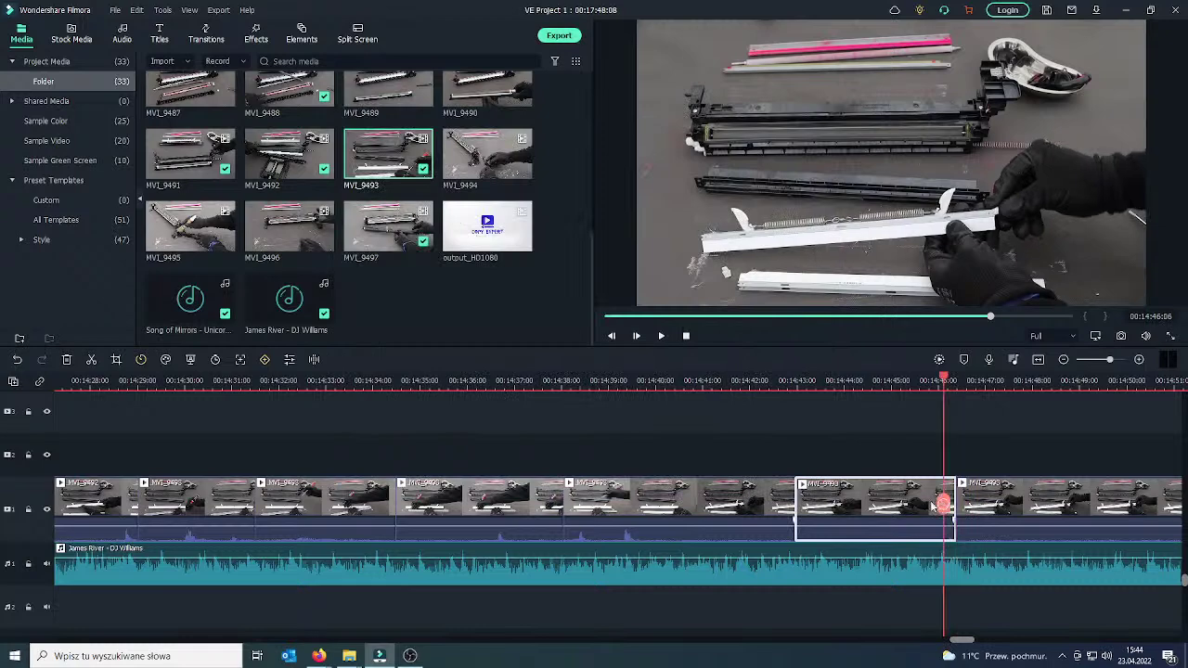
left_click(747, 381)
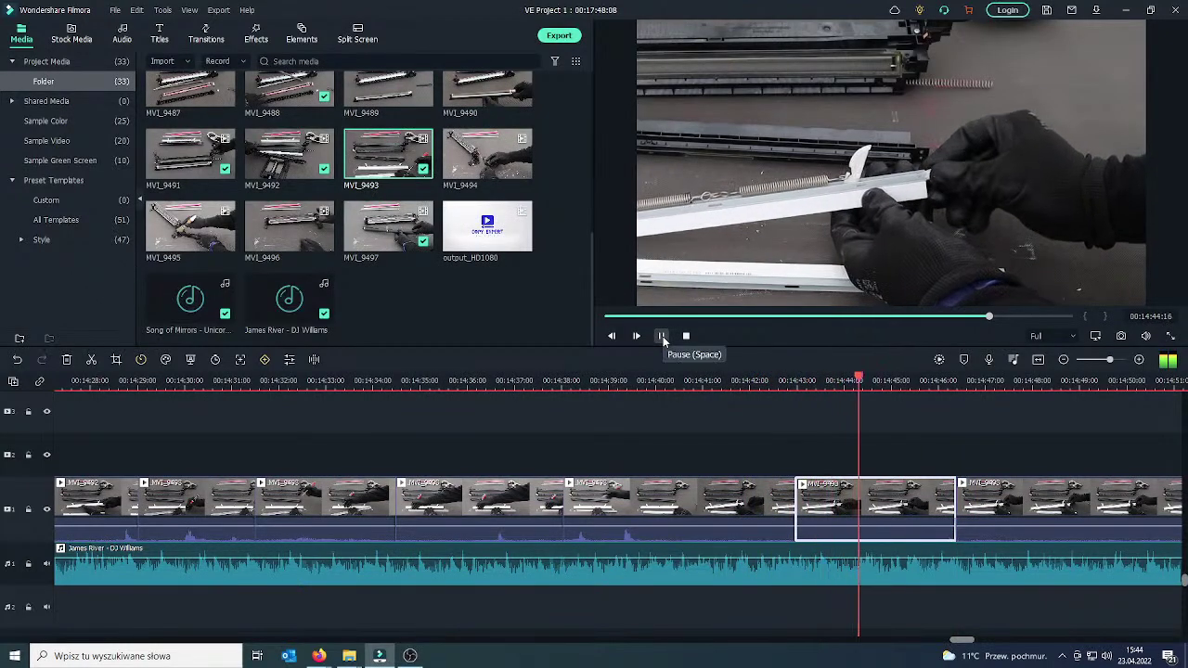
left_click(662, 337)
Tighten that crop to 1047x589, shifted right, and play the section back.
right_click(861, 524)
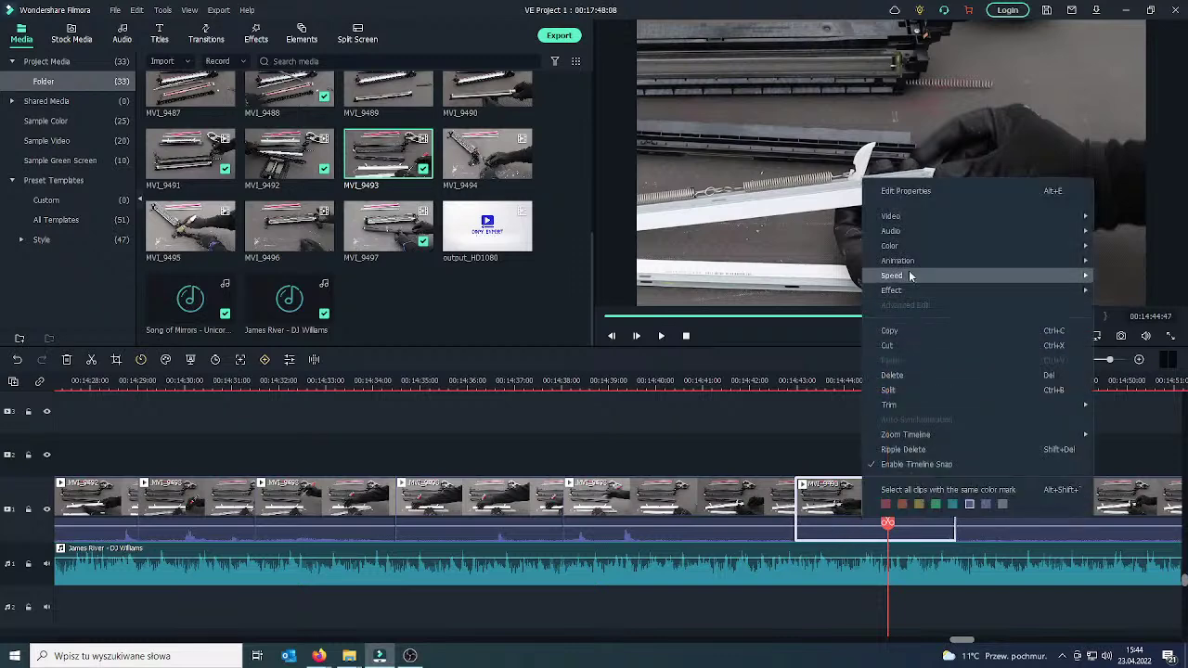
mouse_move(913, 216)
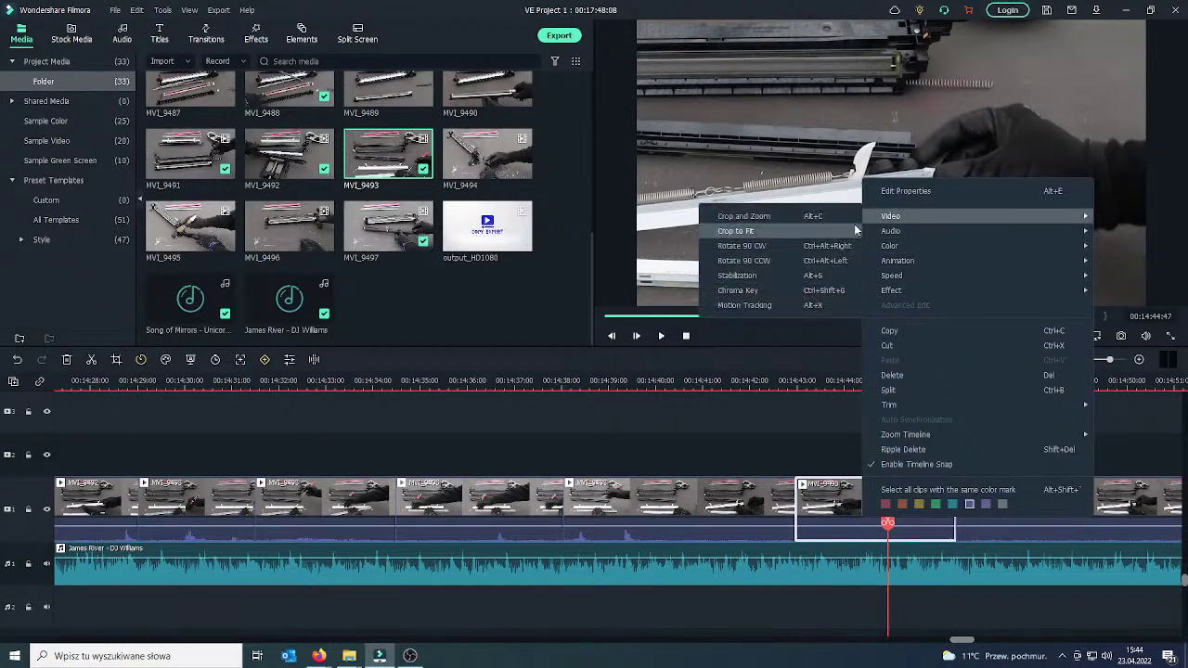
left_click(733, 220)
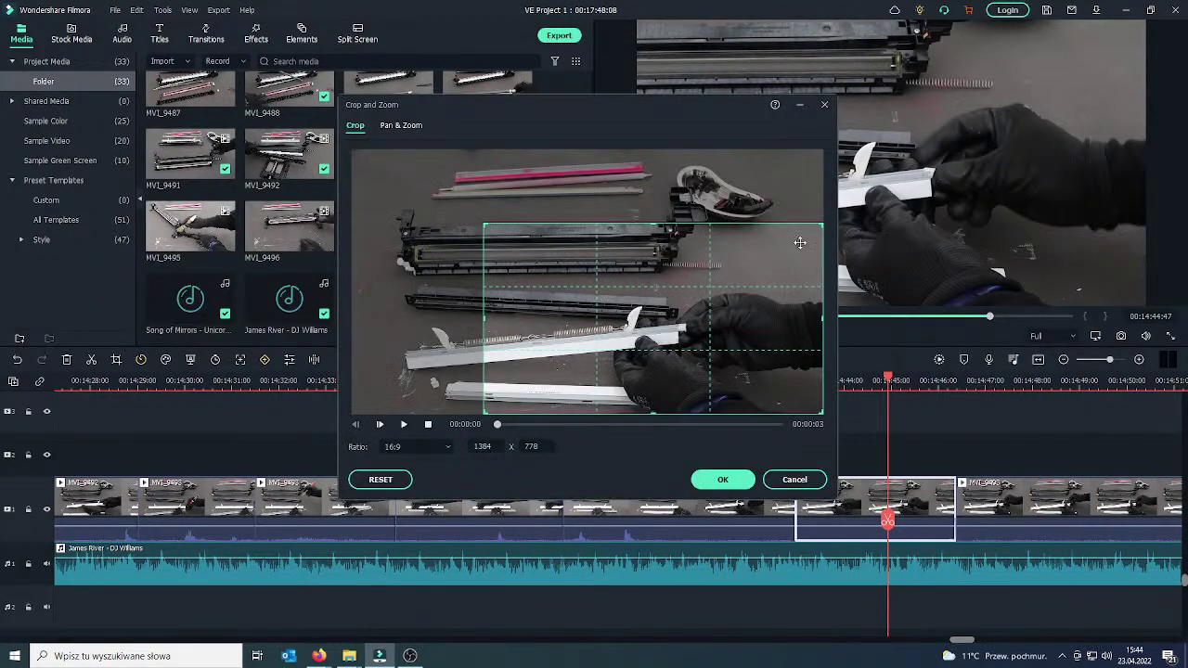
left_click_drag(821, 227, 756, 249)
left_click_drag(677, 313, 727, 306)
left_click(723, 479)
left_click_drag(888, 520, 776, 519)
left_click(662, 336)
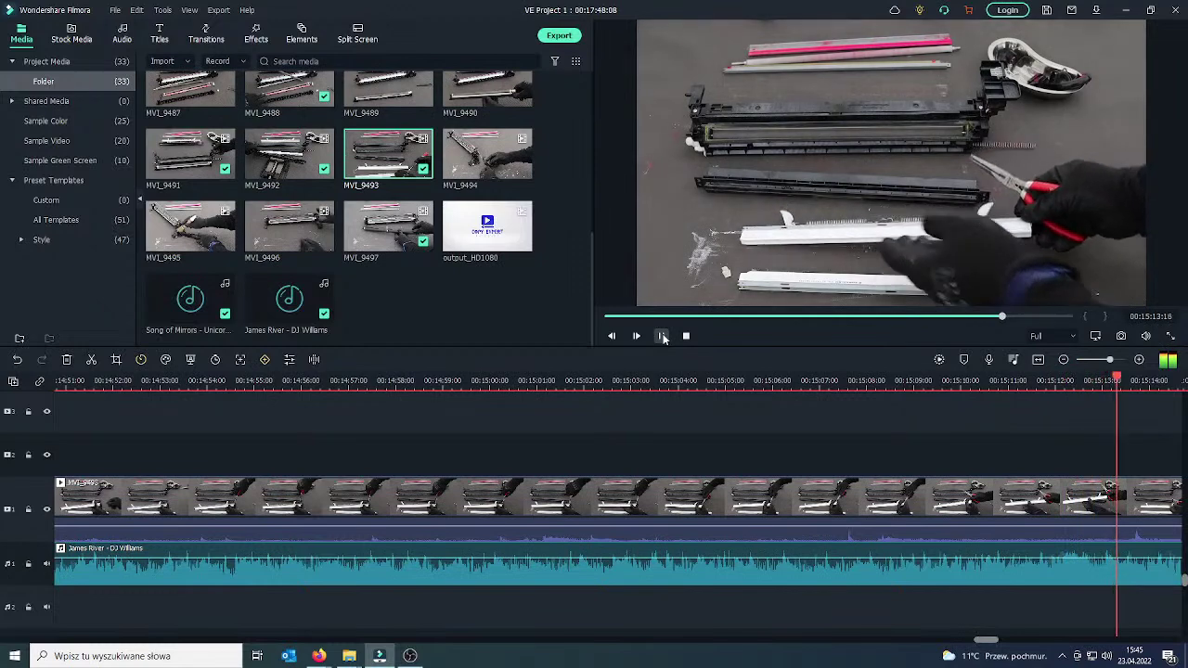
Remove about 9 seconds of MVI_9493 after 00:15:14, shortening the project to 00:17:39:04.
left_click(1129, 509)
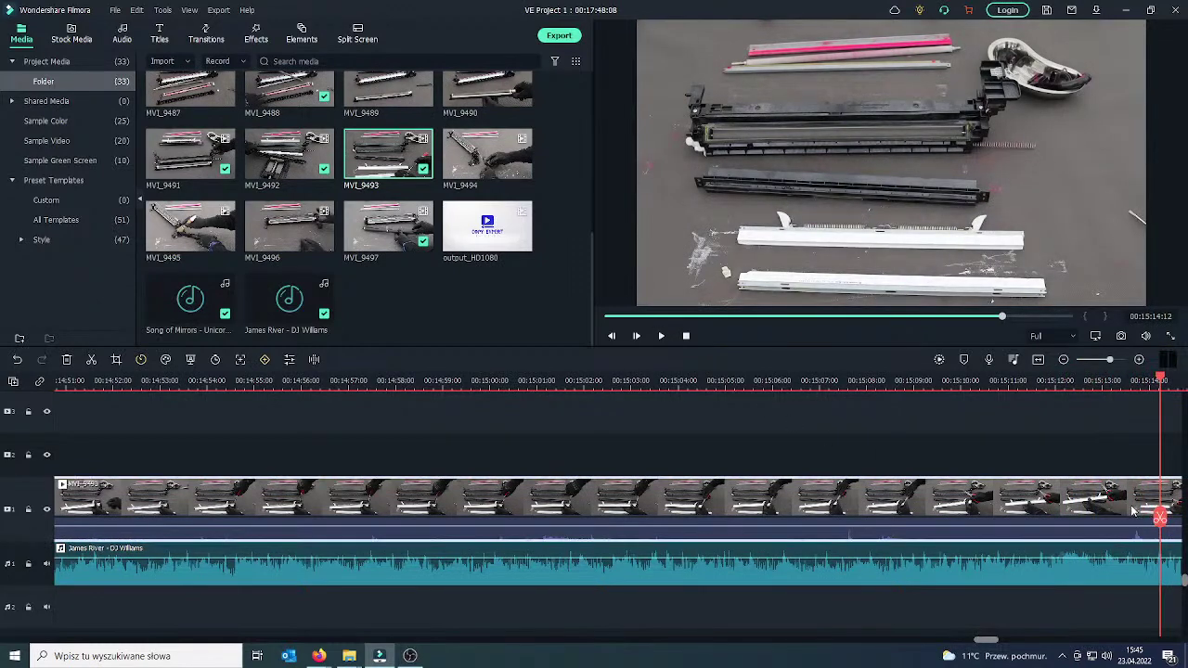
left_click(1161, 517)
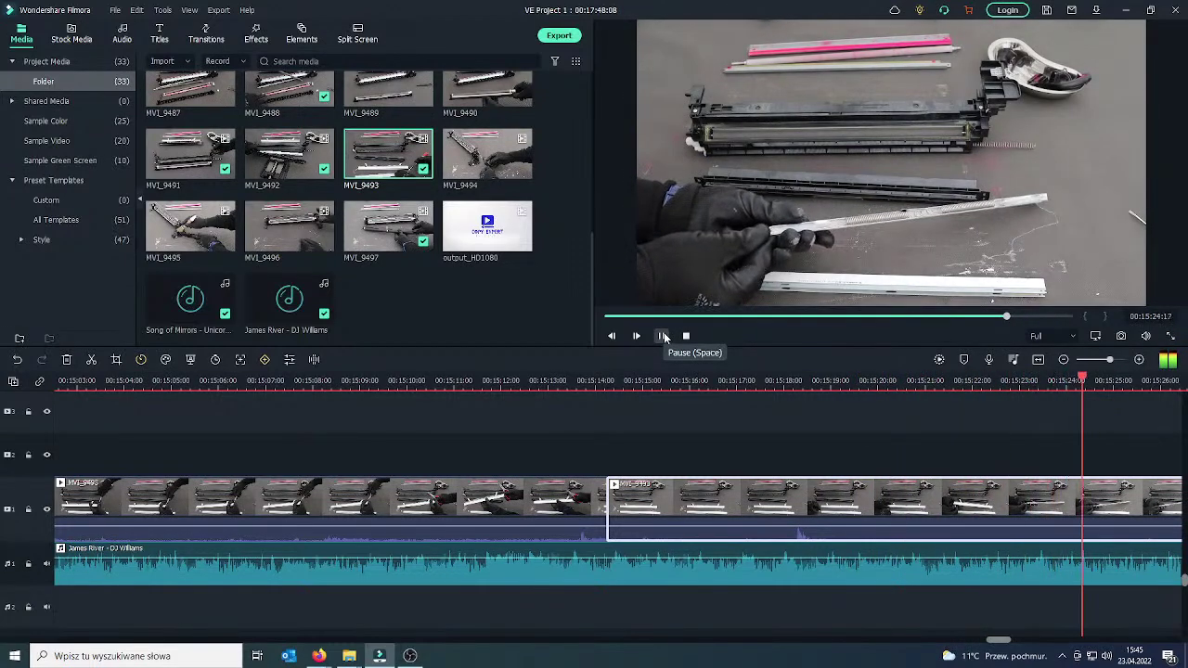
left_click(664, 336)
left_click_drag(1130, 518, 1036, 500)
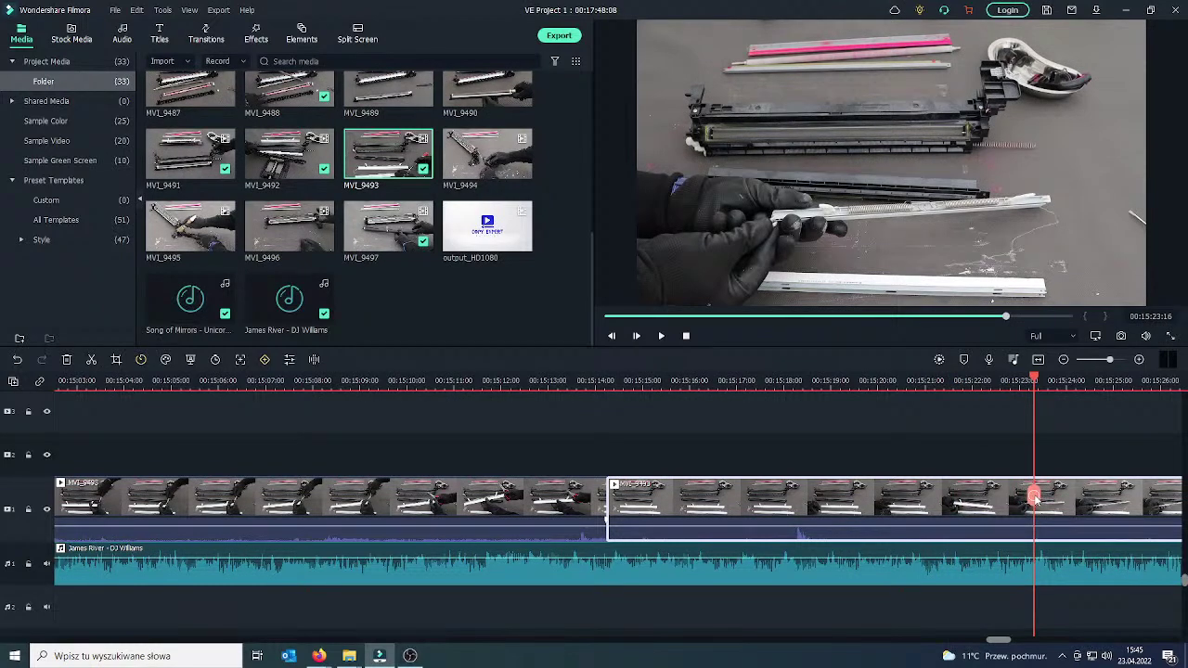
left_click(1035, 499)
key("Delete")
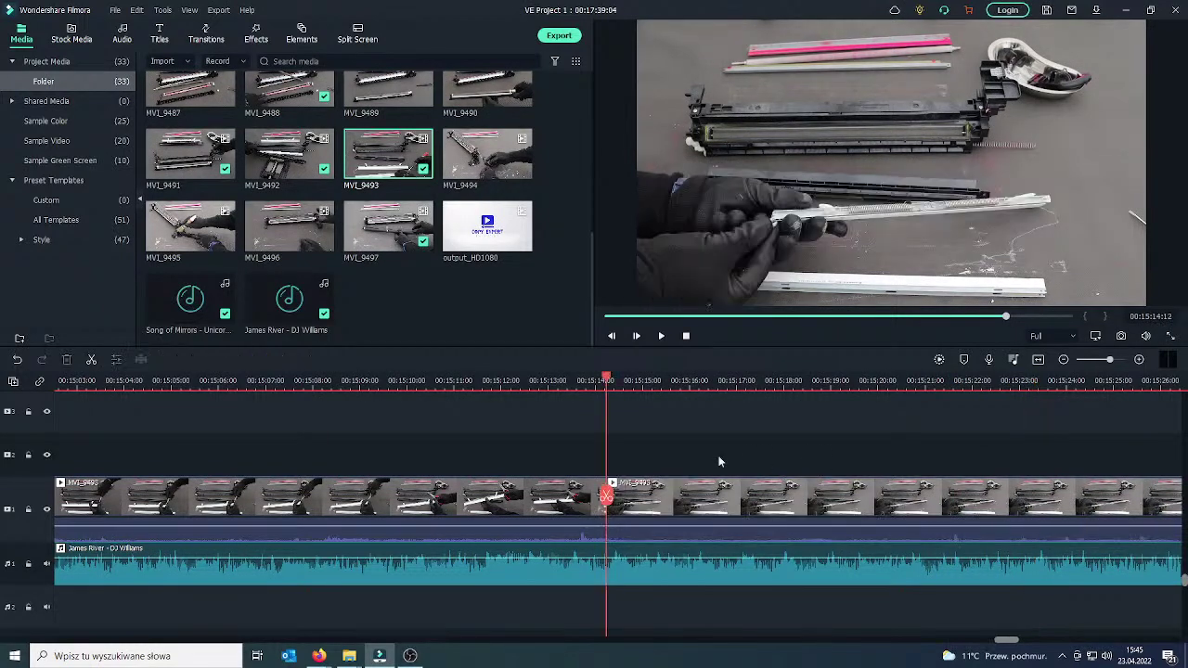
Split the following MVI_9493 clip again near 00:15:26 with Ctrl+B.
left_click_drag(610, 498, 1169, 463)
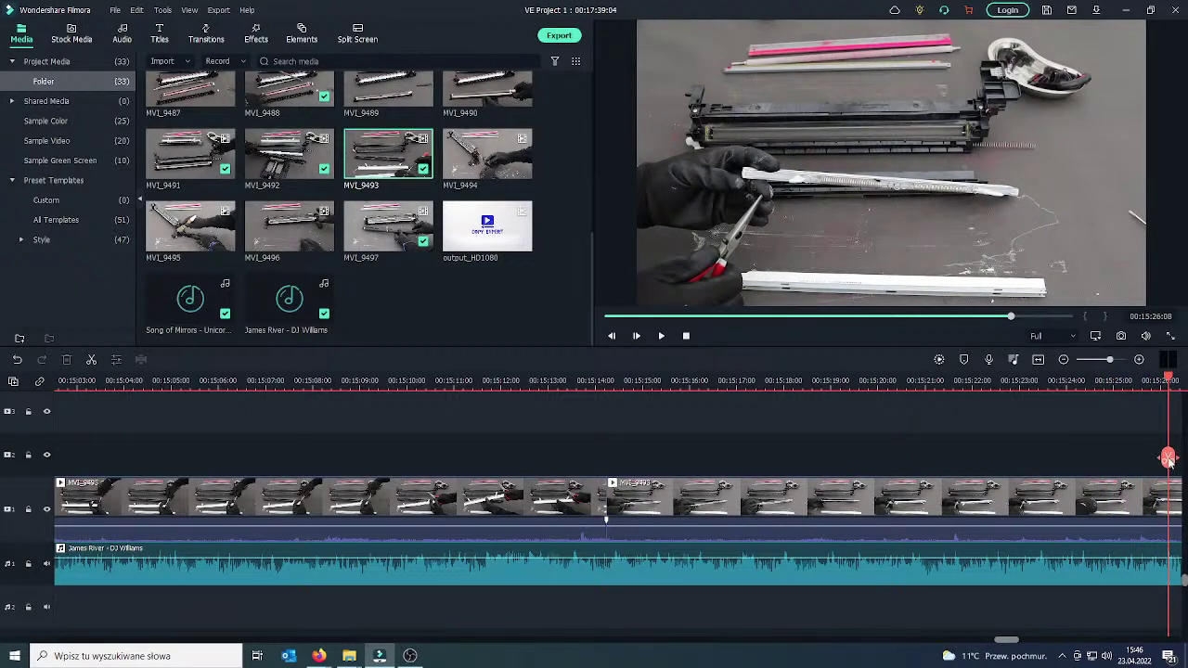
left_click(1152, 504)
key("ctrl+b")
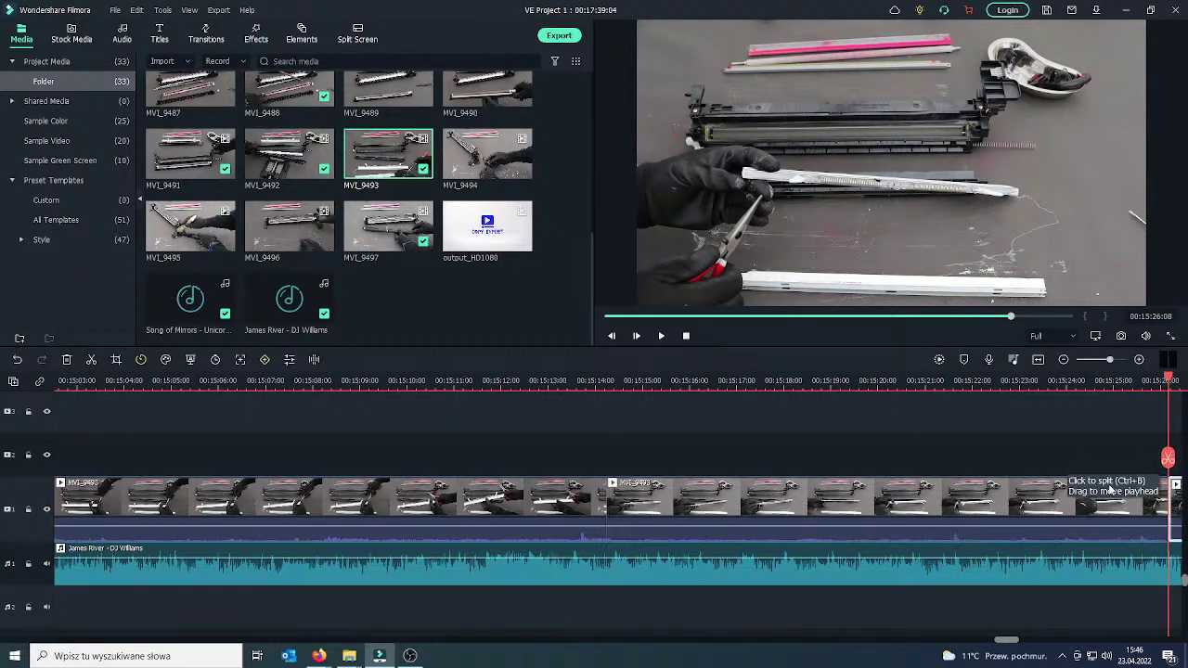
left_click_drag(1168, 464, 857, 491)
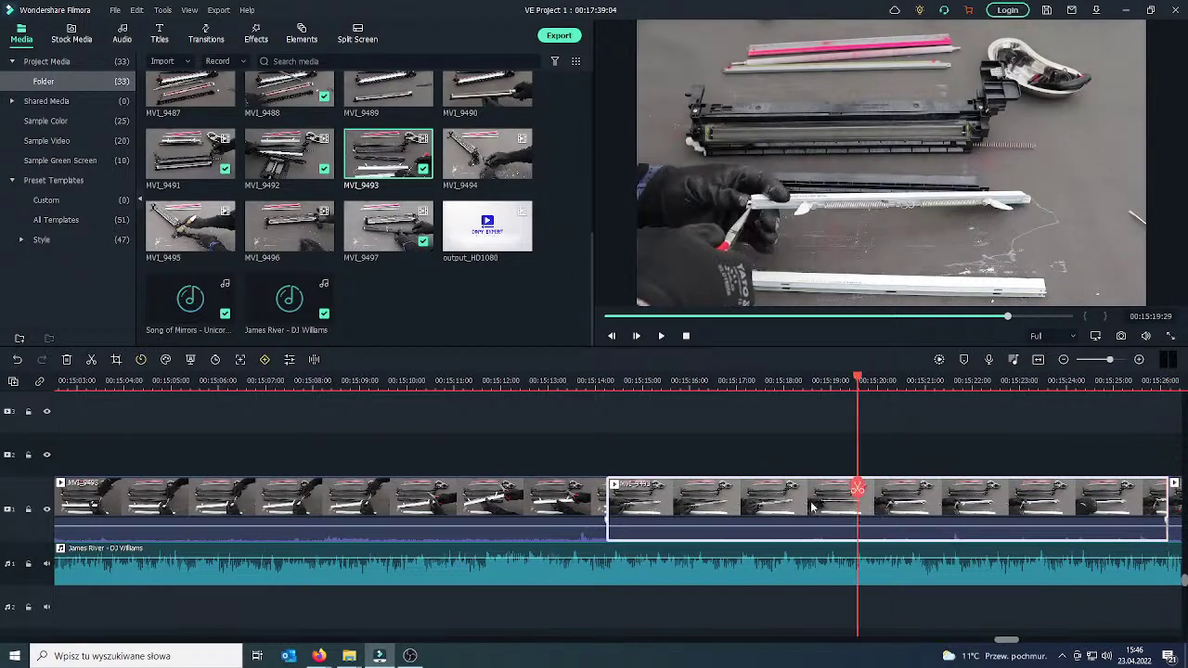
Crop the MVI_9493 clip to an 1100x619 close-up and play it back to 00:15:31:46.
right_click(857, 491)
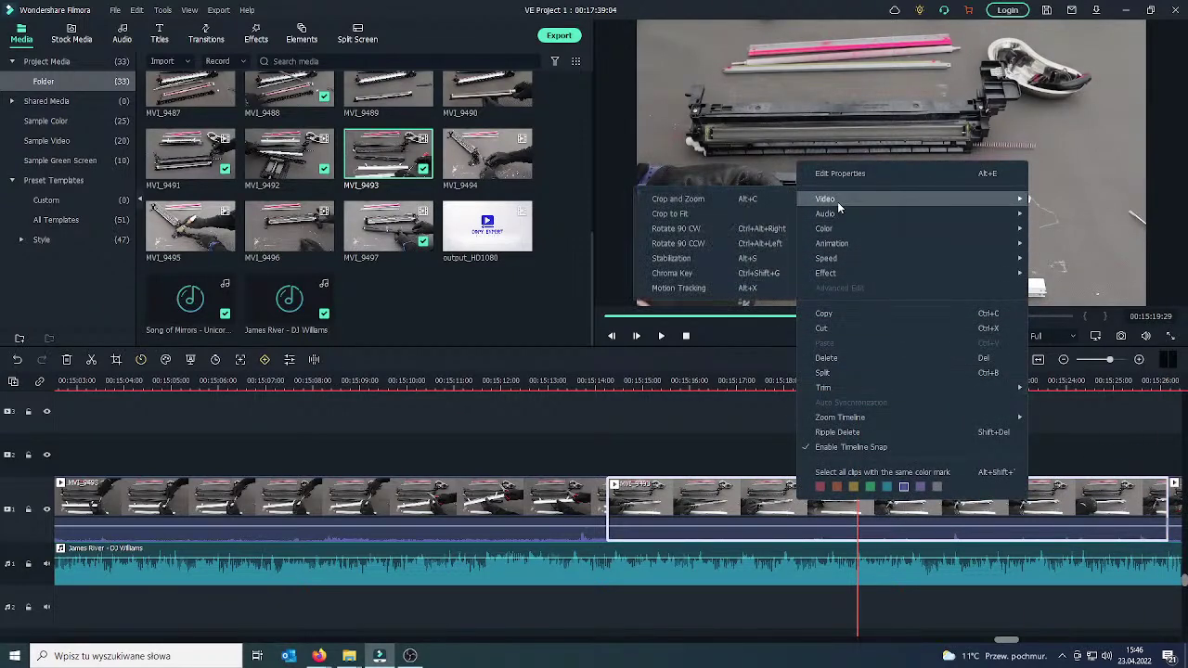
left_click(703, 201)
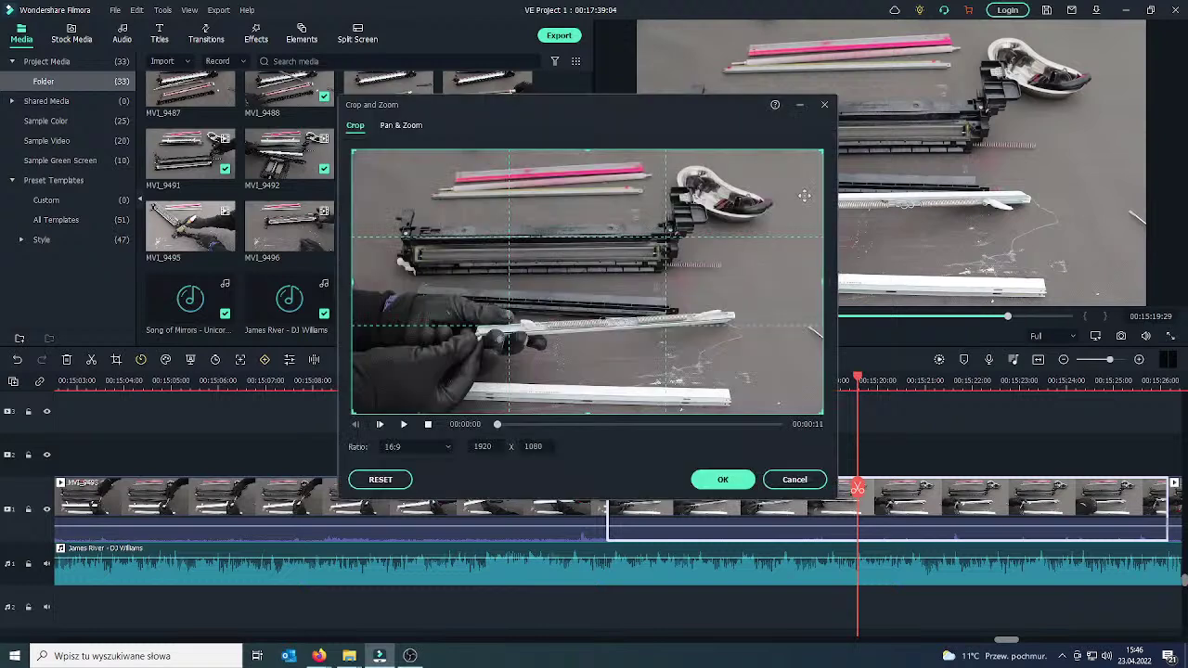
left_click_drag(820, 155, 621, 264)
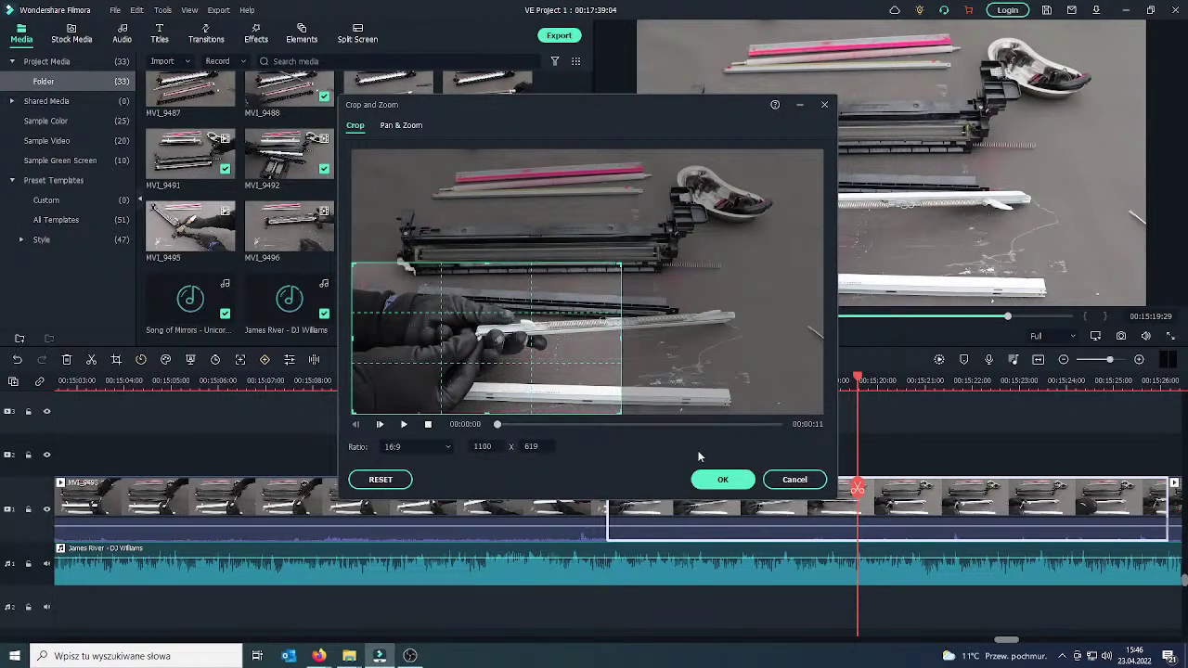
left_click(721, 479)
left_click_drag(860, 501, 549, 501)
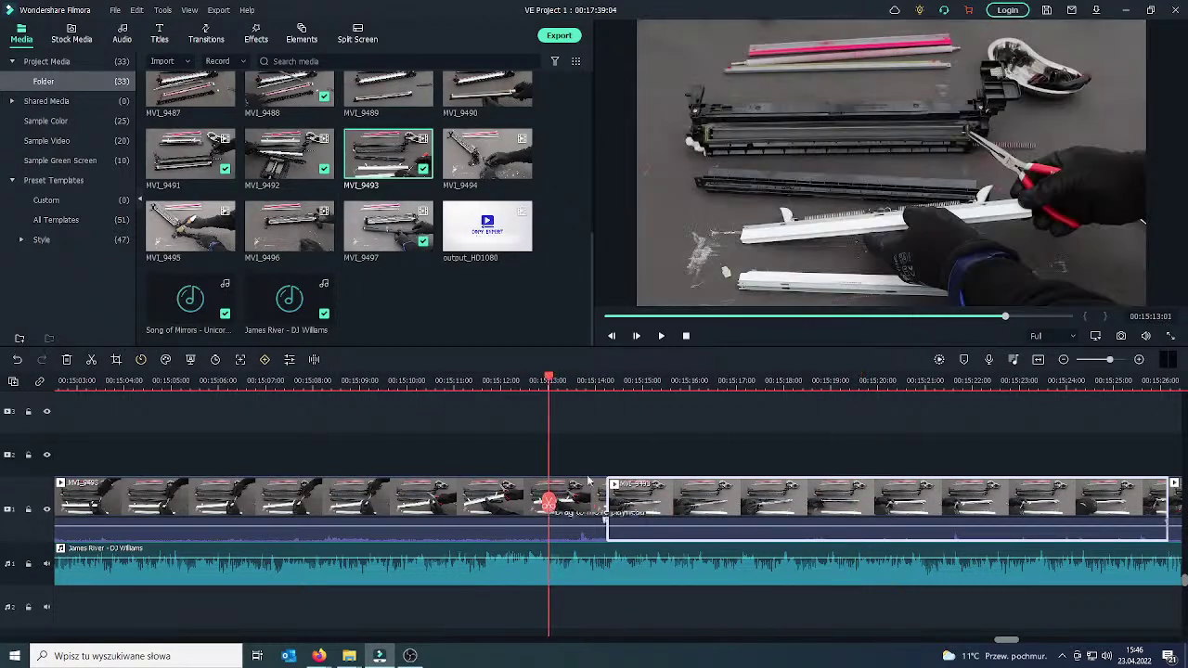
left_click(662, 336)
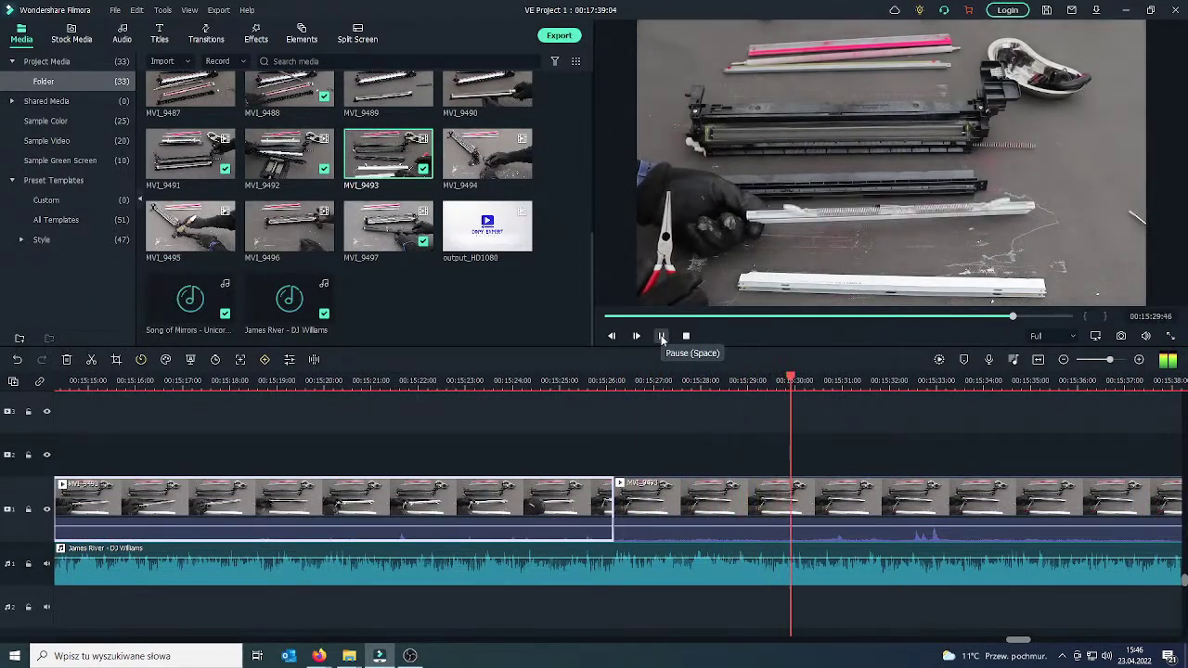
left_click(661, 336)
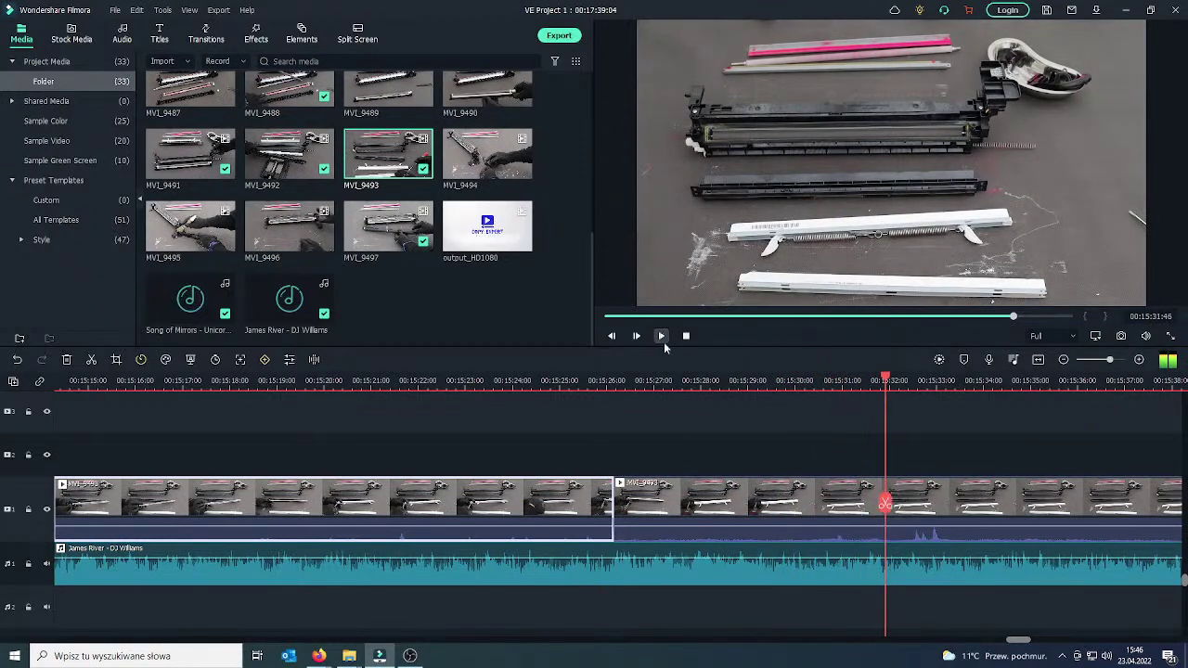
Split the clip at 00:15:31:46 and save the project.
left_click(926, 497)
left_click(885, 503)
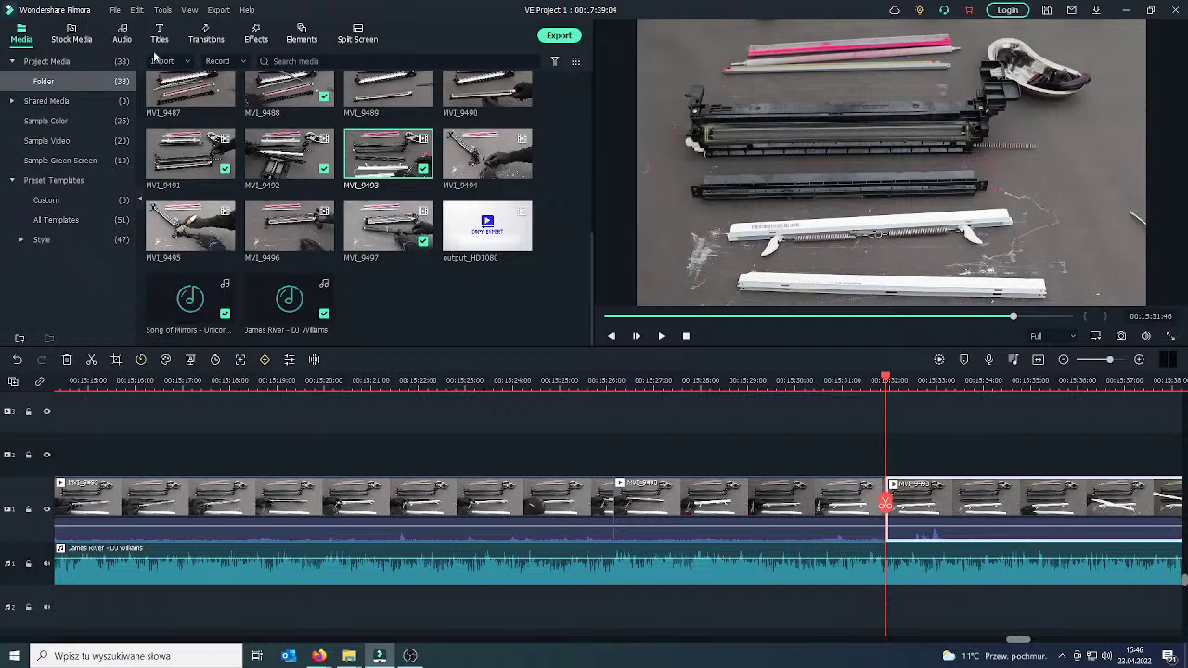
left_click(116, 11)
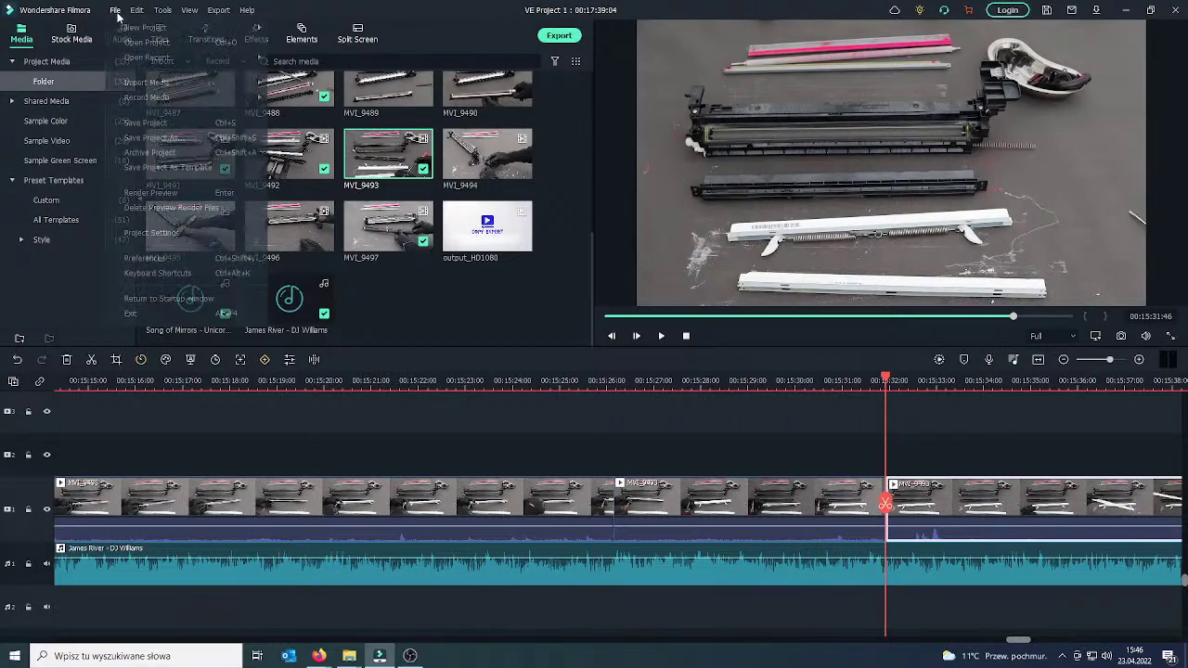
left_click(149, 124)
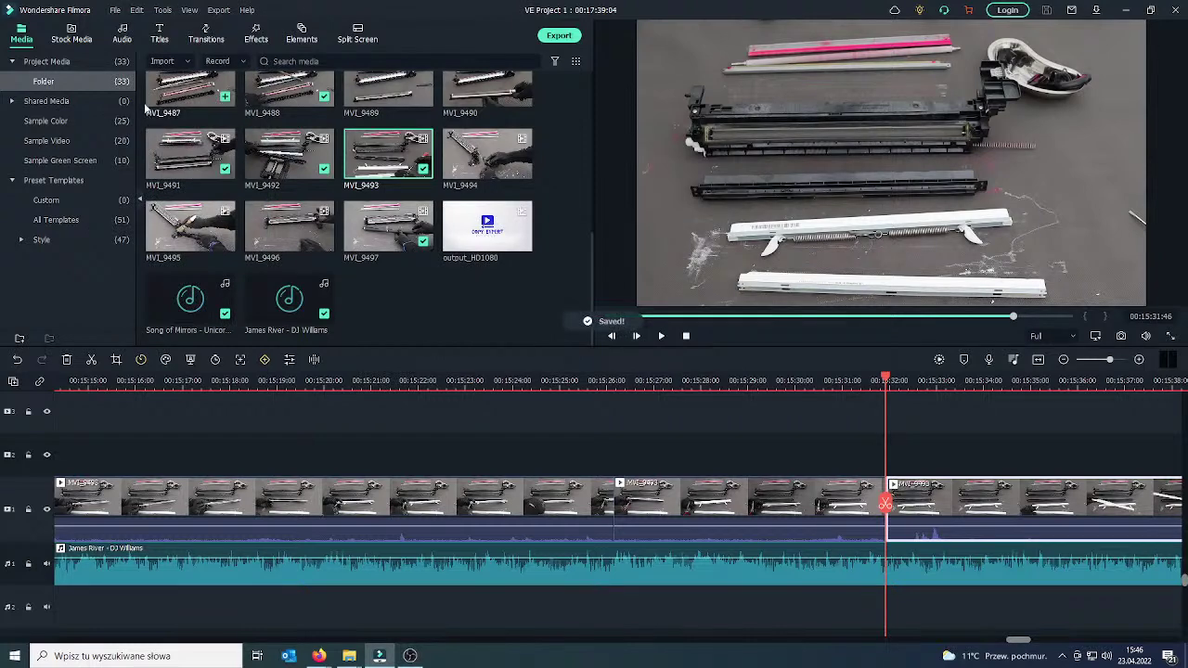
Open Google Translate in Firefox from the frequently visited sites.
left_click(318, 657)
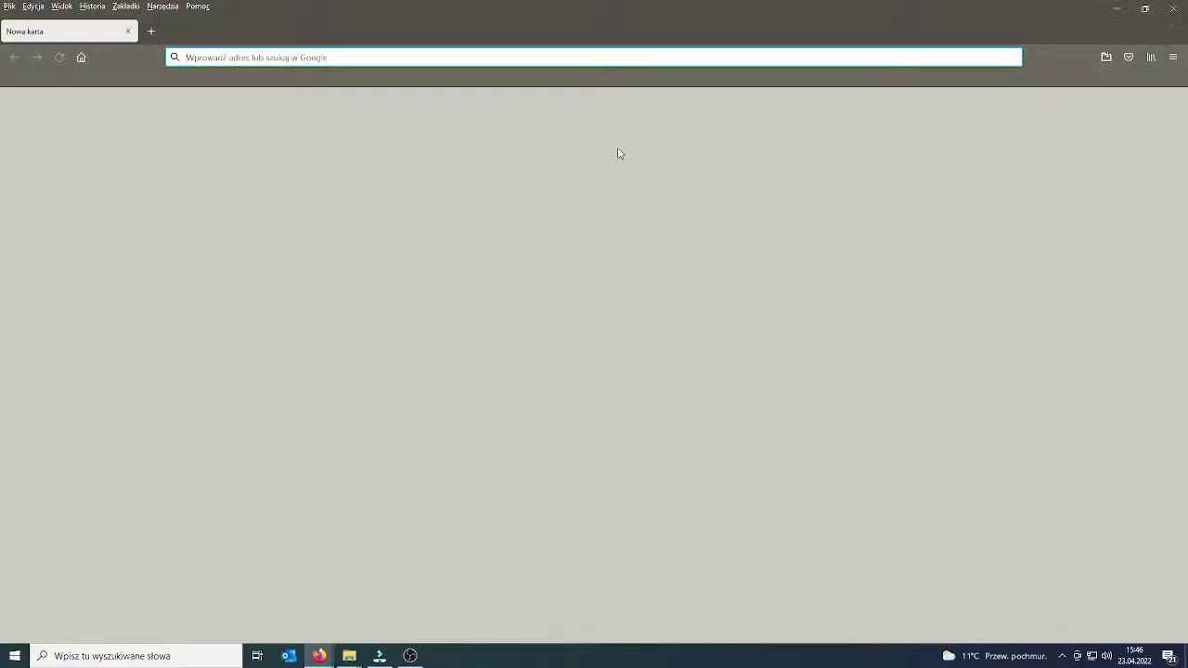
left_click(297, 56)
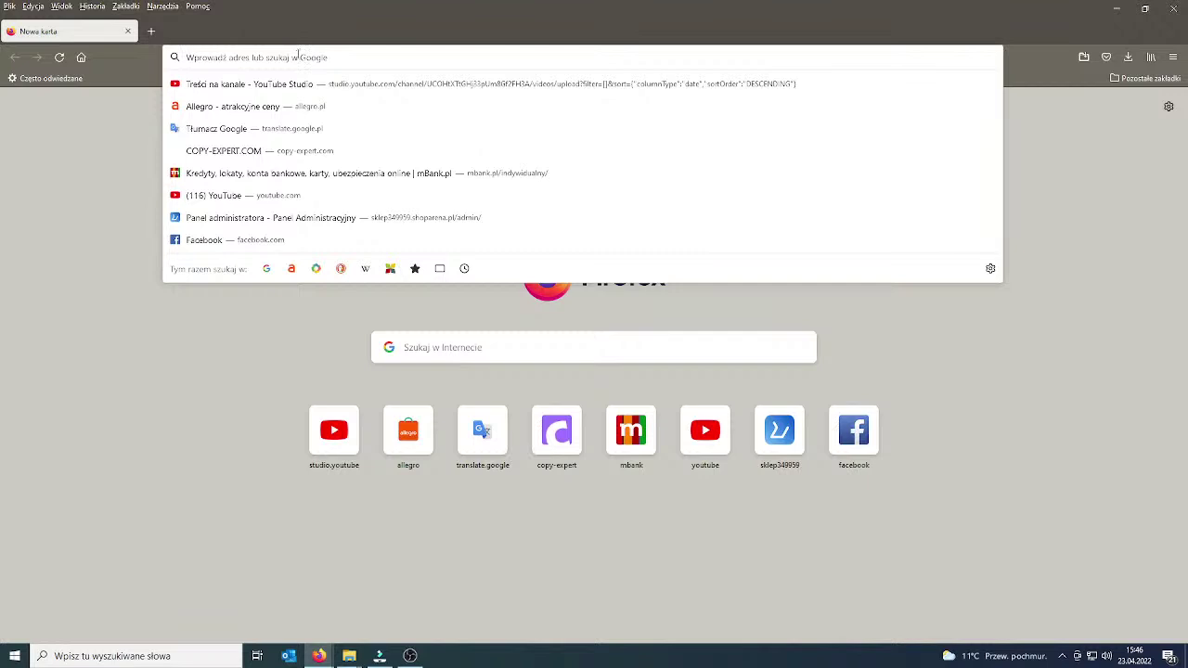
left_click(325, 128)
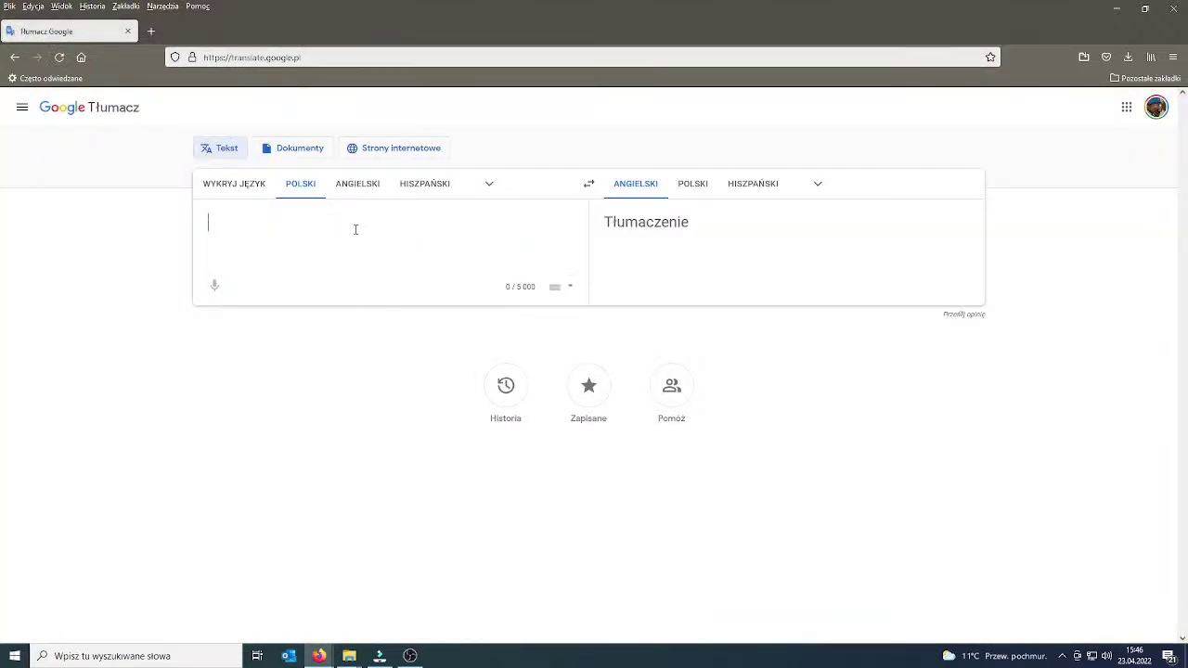
Enter the Polish closing message ending 'Pozdrawiam.' and copy its English translation.
type("OK to")
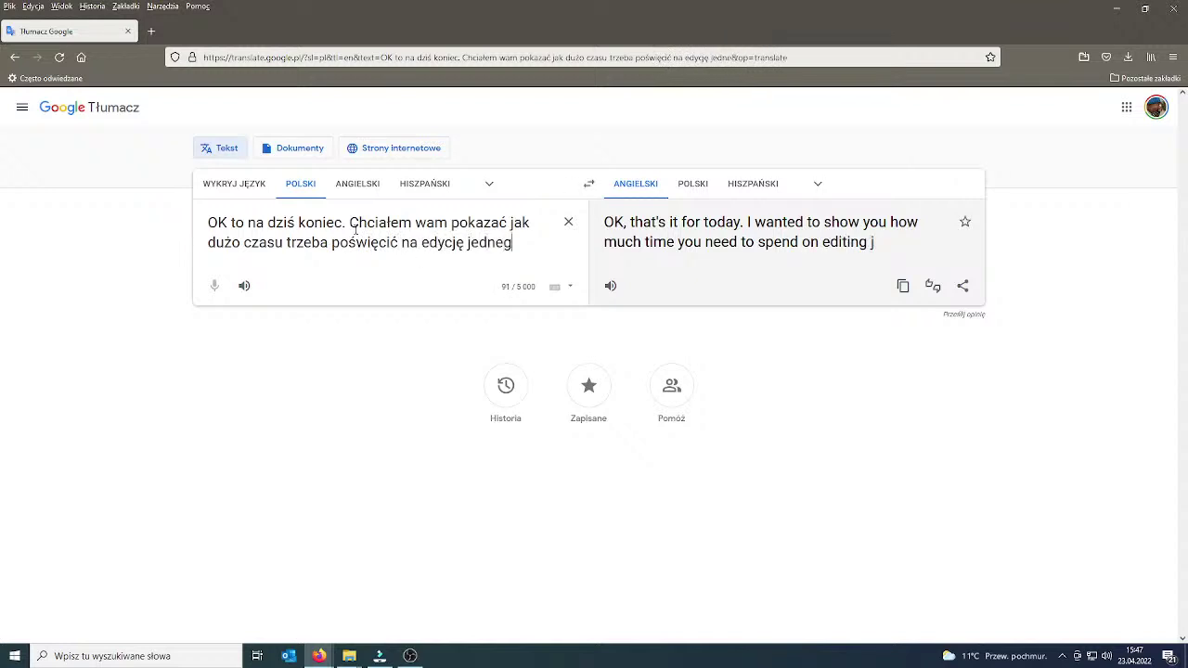
type("f ilmu")
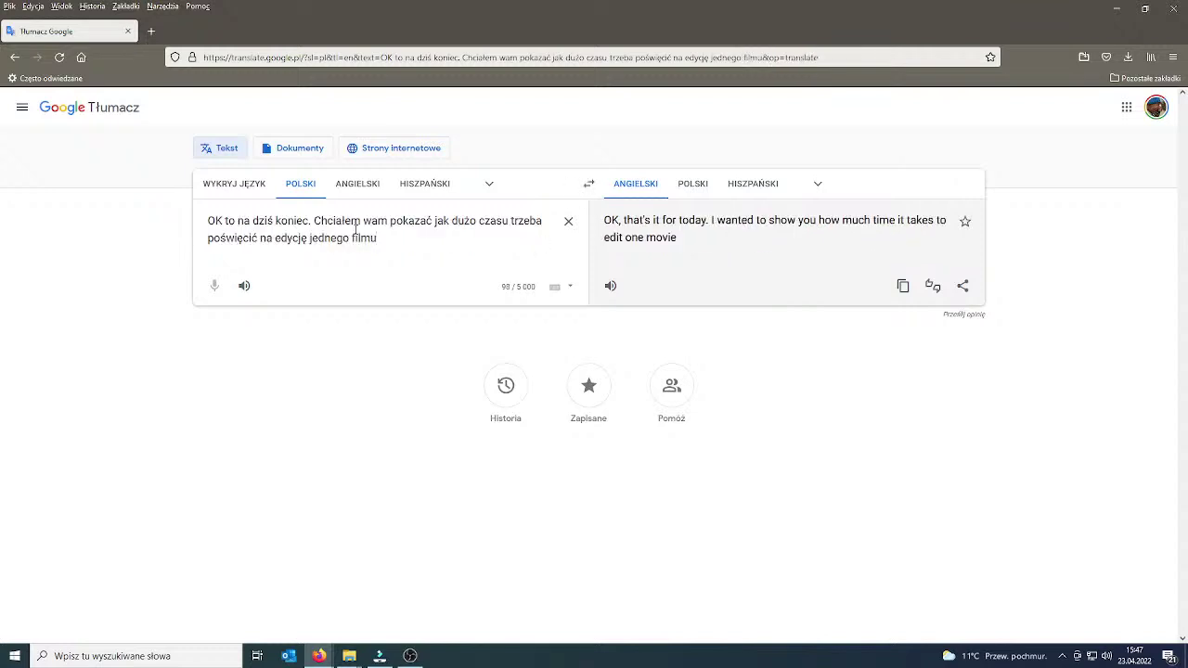
type(" przed pub")
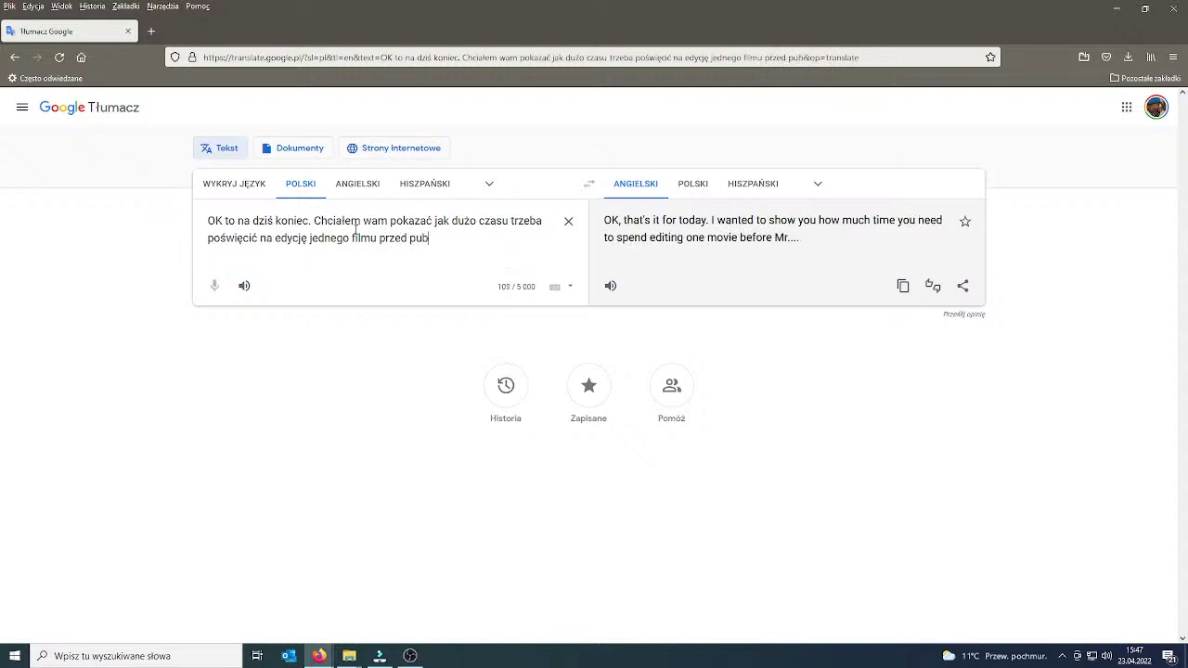
type("likacją. Idę na lancz. Po")
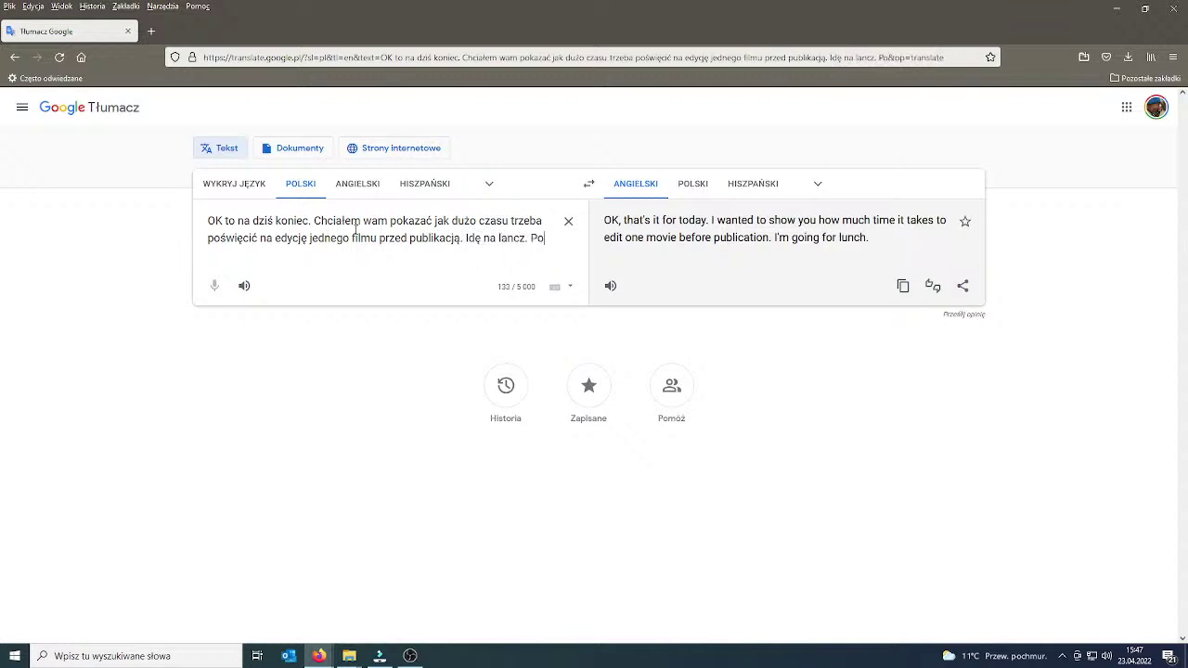
type("zdrawiam.")
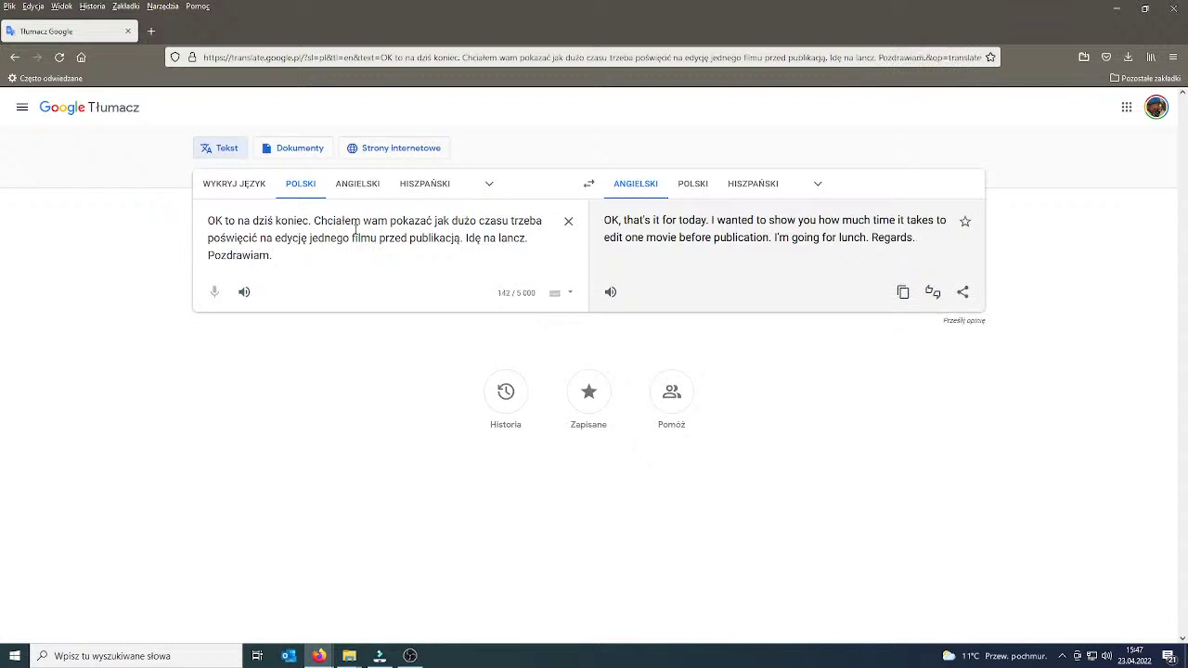
left_click(905, 294)
Copy the Spanish translation, then the Greek translation of the message.
left_click(754, 184)
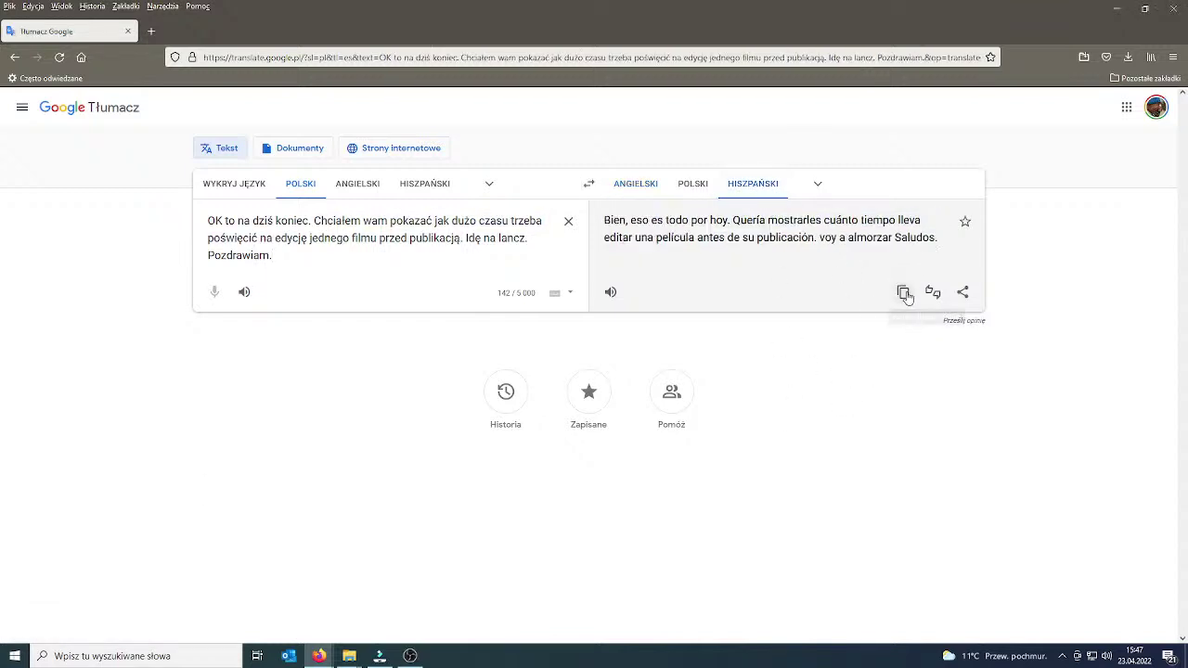
left_click(904, 294)
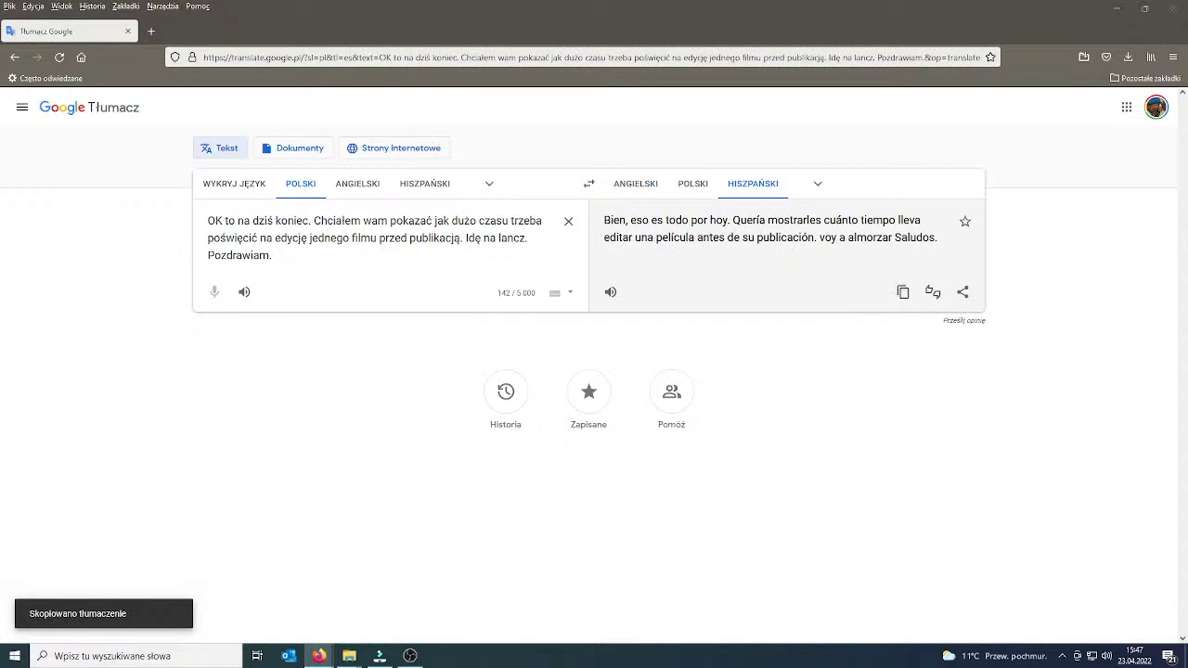
left_click(818, 184)
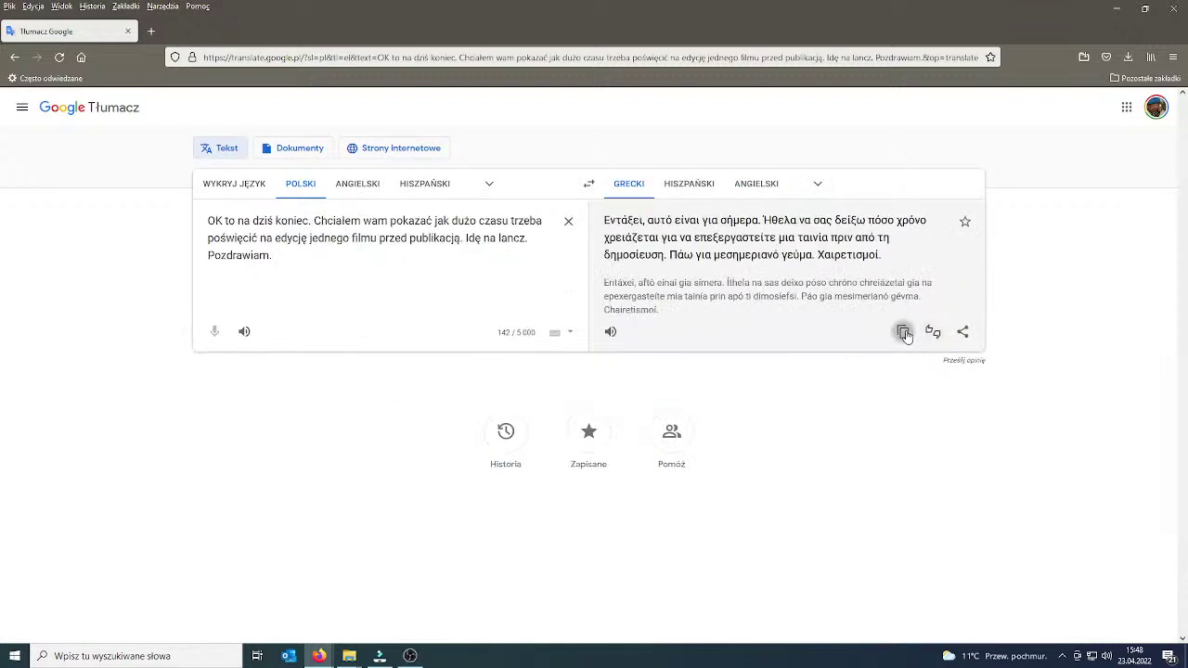
left_click(903, 332)
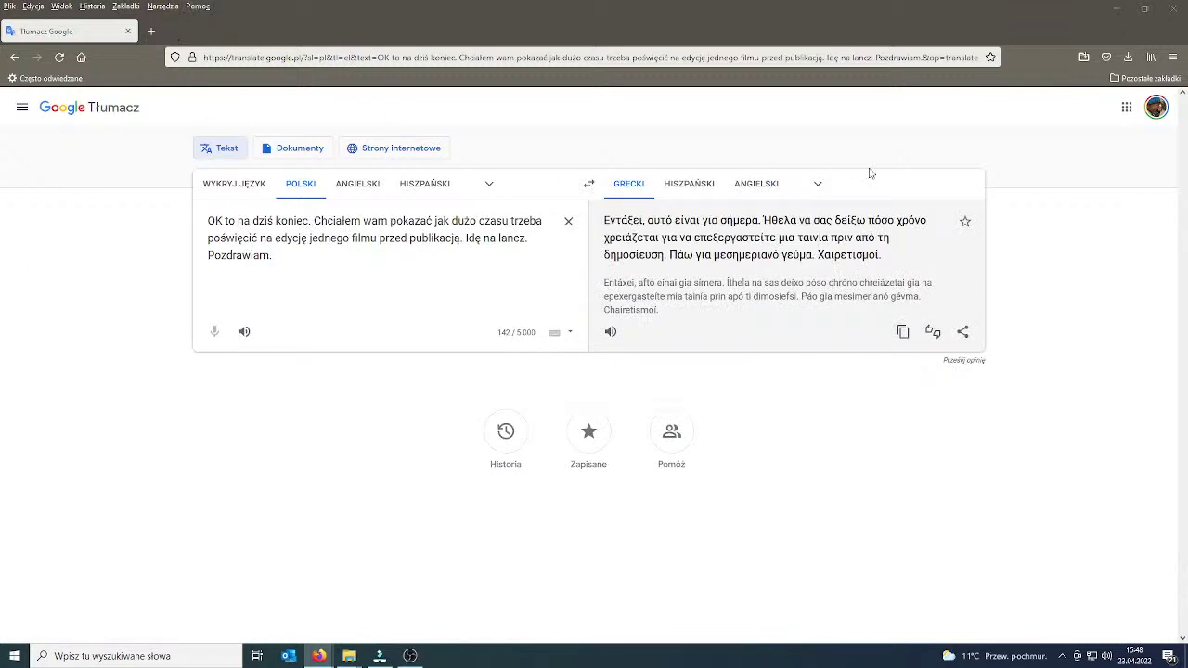
Switch the target language to Japanese and copy that translation.
left_click(818, 186)
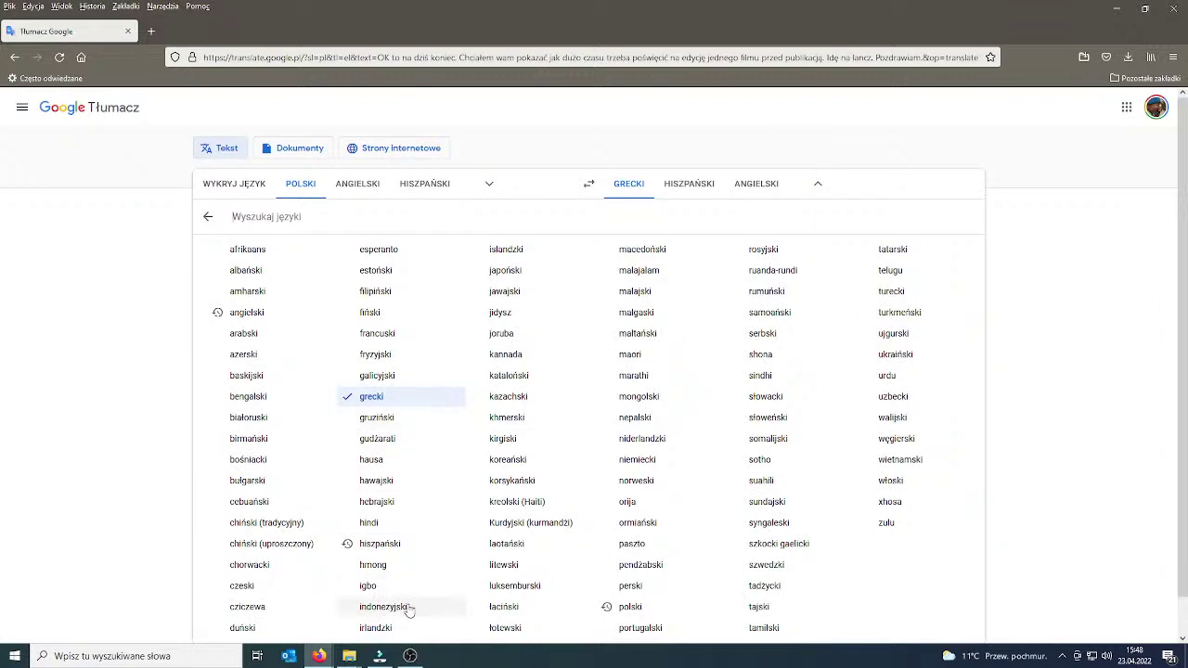
left_click(506, 270)
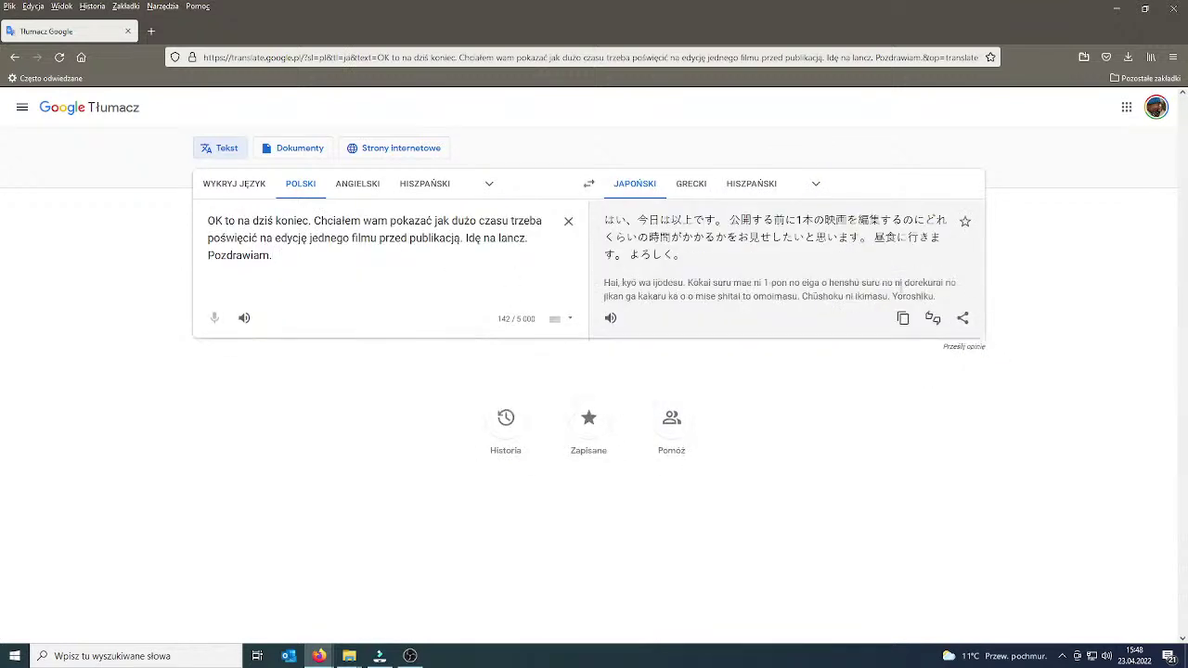
left_click(905, 319)
Back in Filmora, rewind the preview to 00:00 and play the 00:17:39:04 project with its title and music.
left_click(1115, 11)
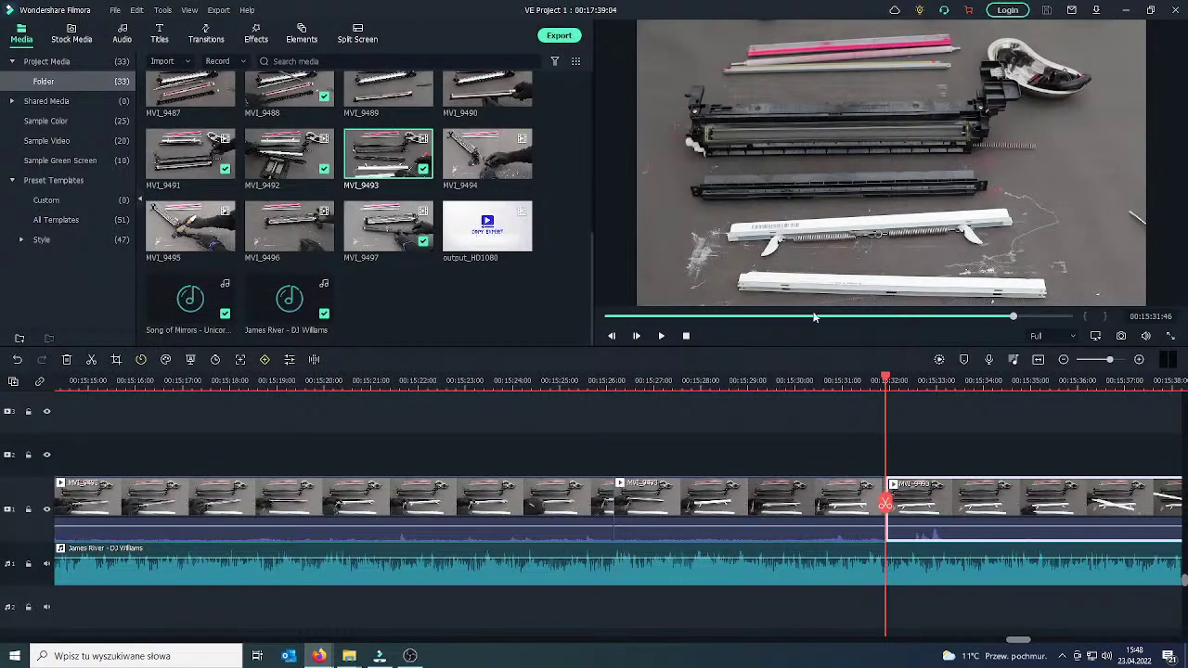
left_click_drag(1010, 317, 603, 317)
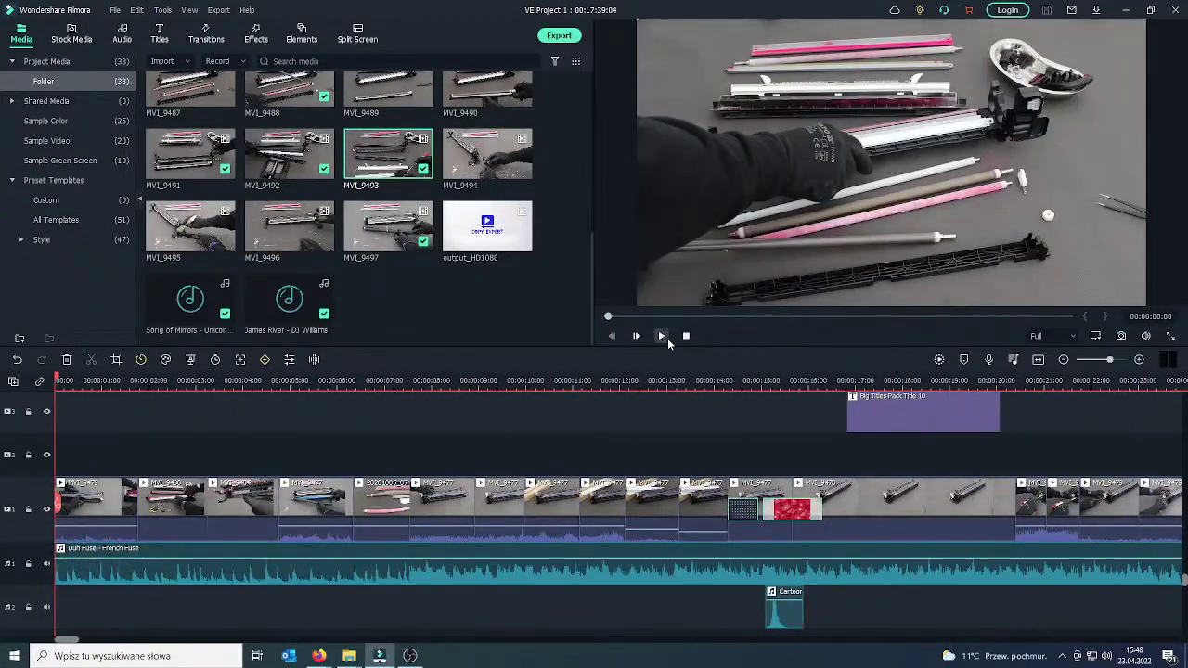
left_click(662, 337)
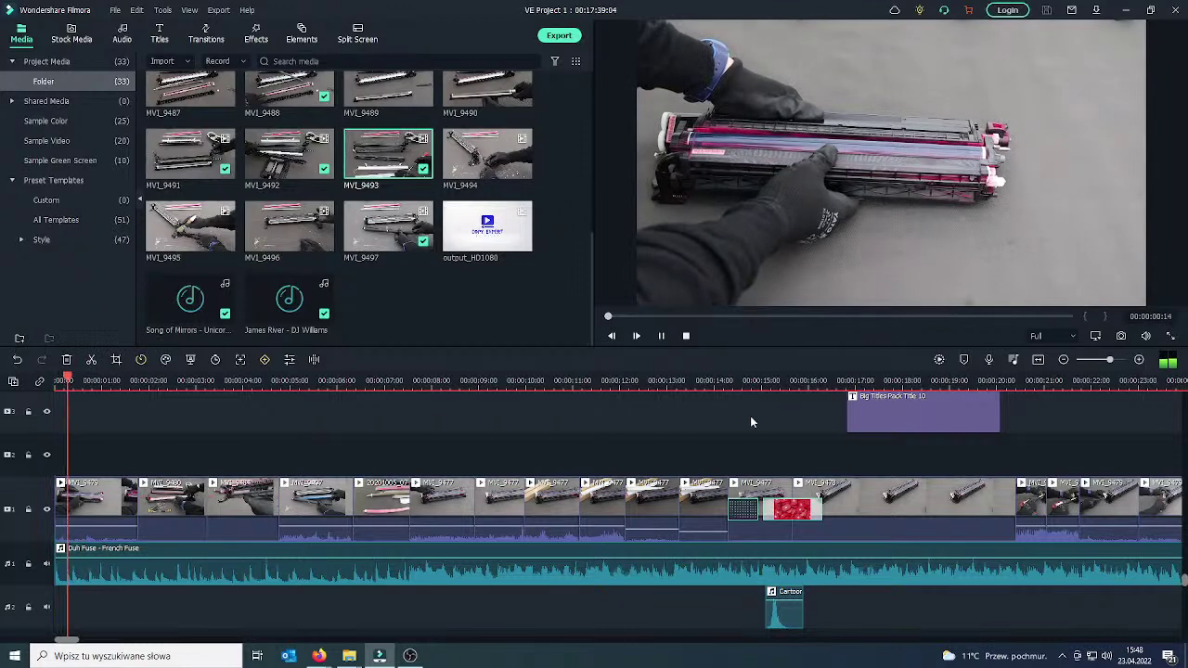